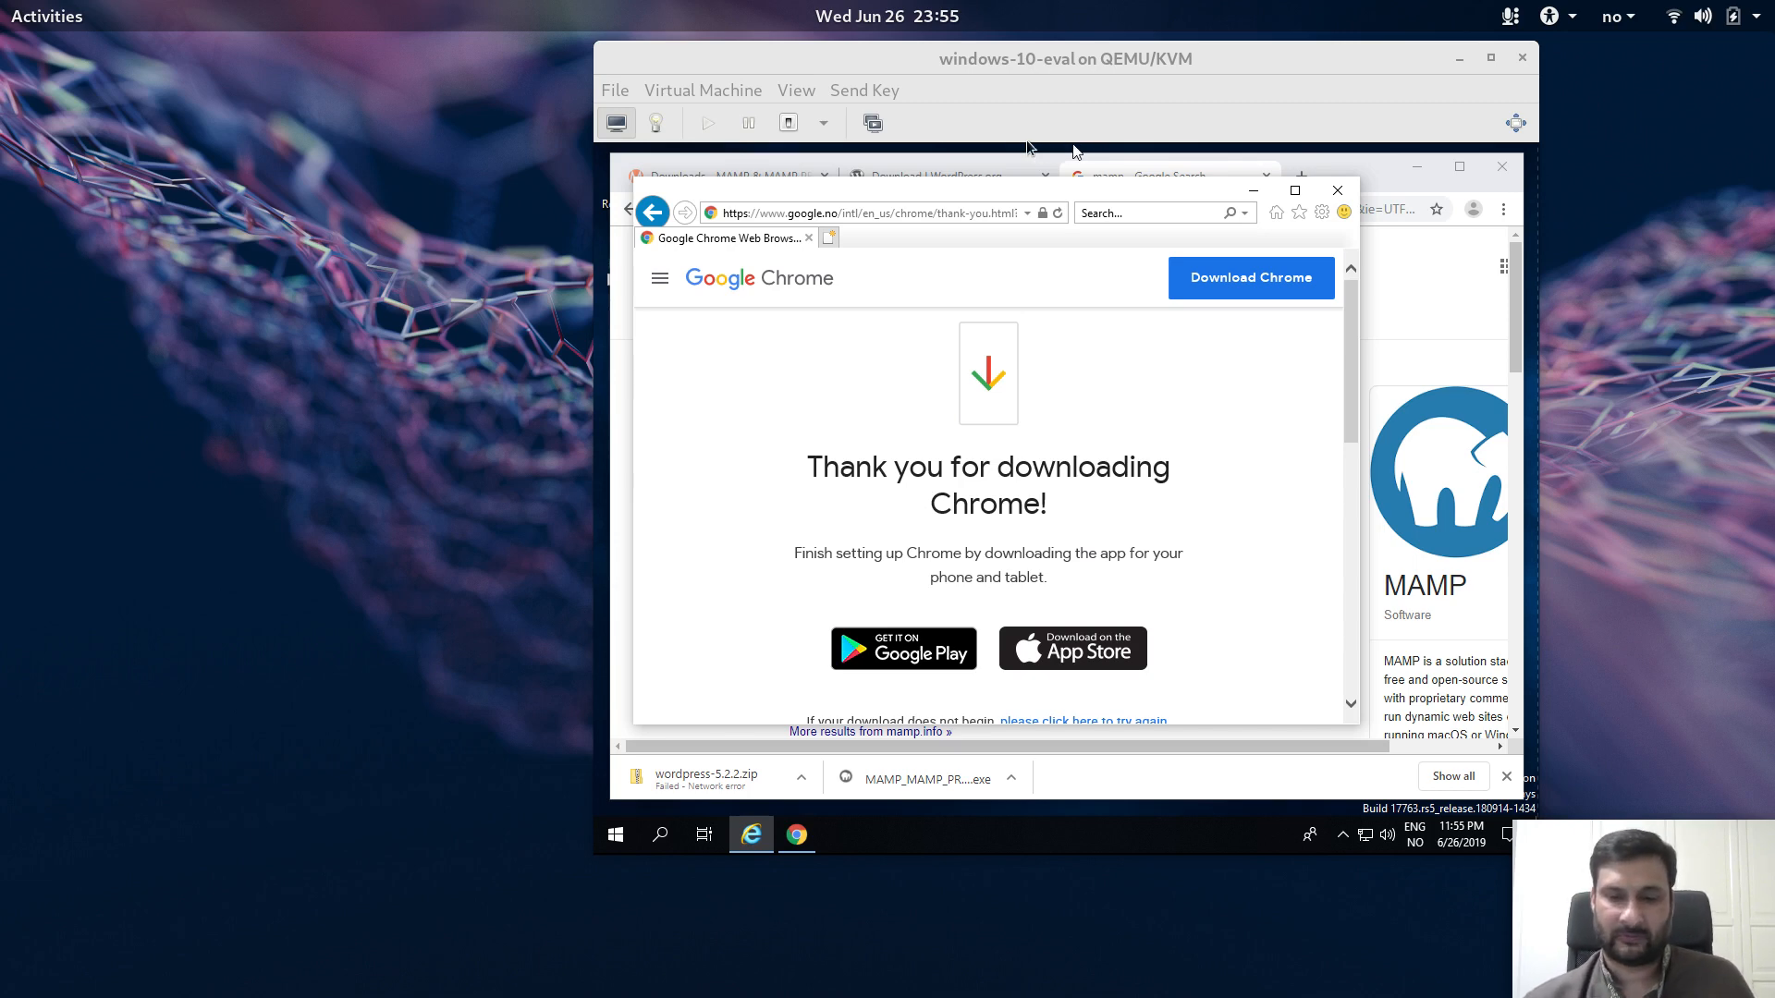
Step: Move the VM window left and minimize Internet Explorer to reveal Chrome's Google results for mamp
{"action": "left_click_drag", "start_coordinate": [1050, 50], "coordinate": [882, 55]}
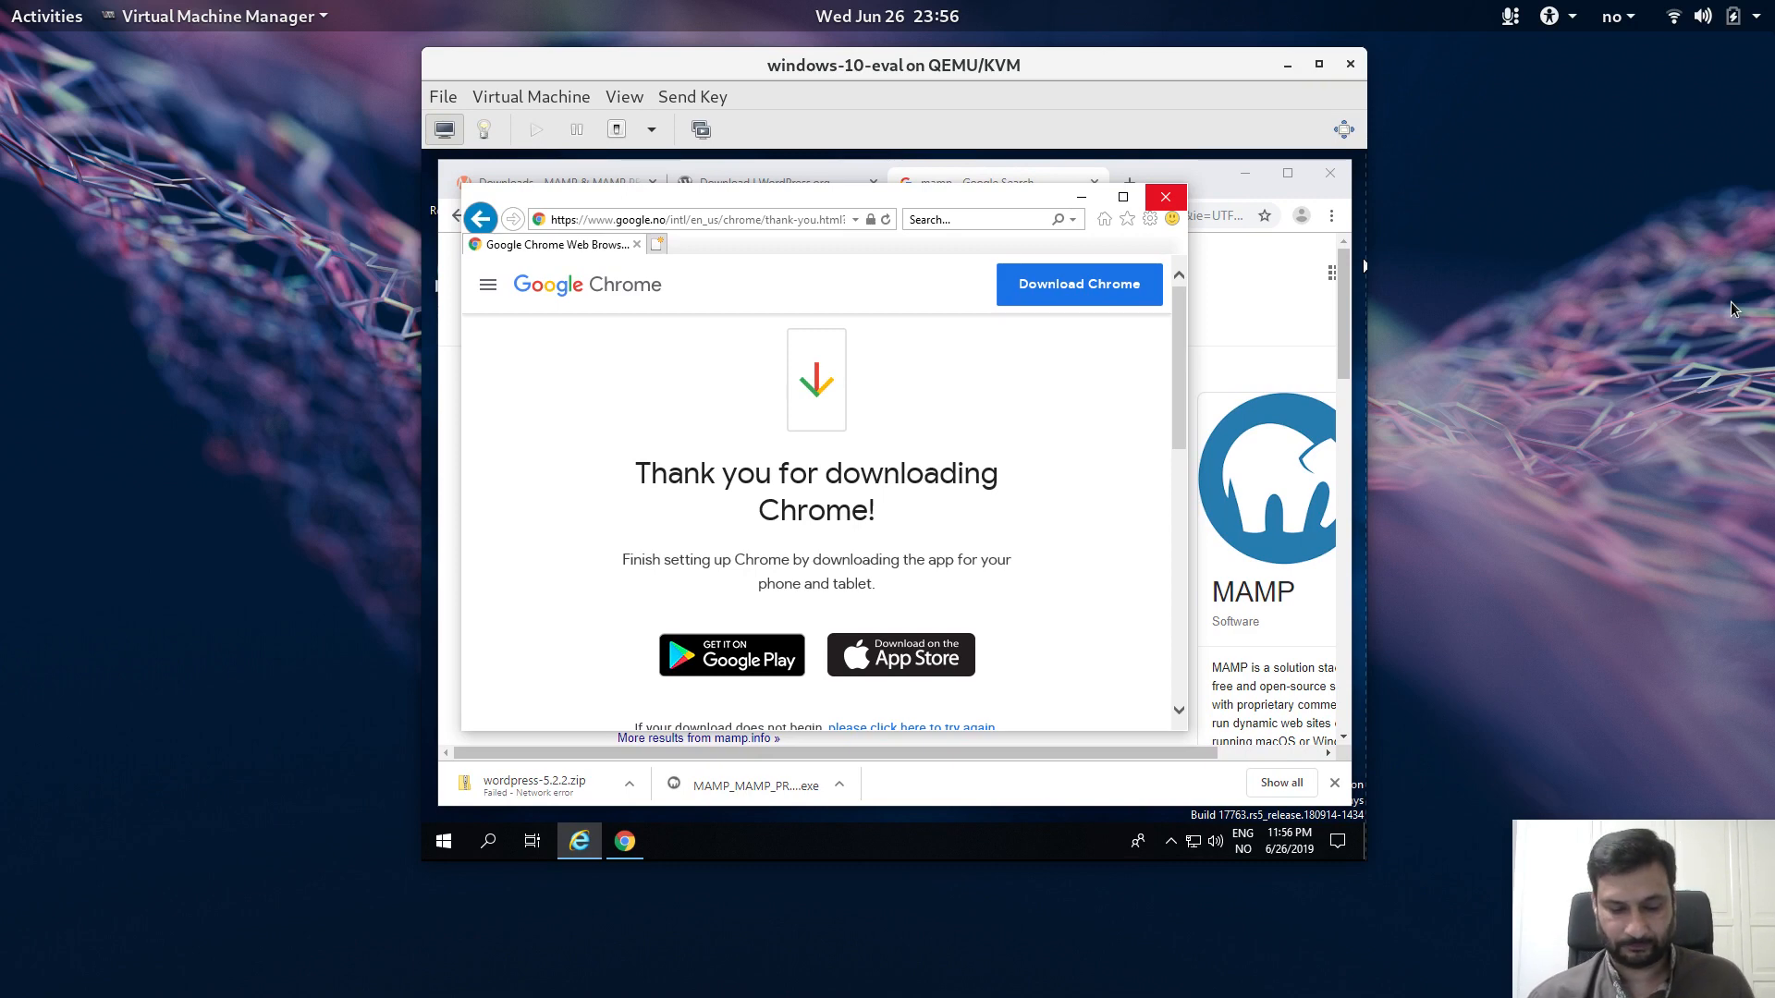
{"action": "key", "text": "XF86AudioMicMute"}
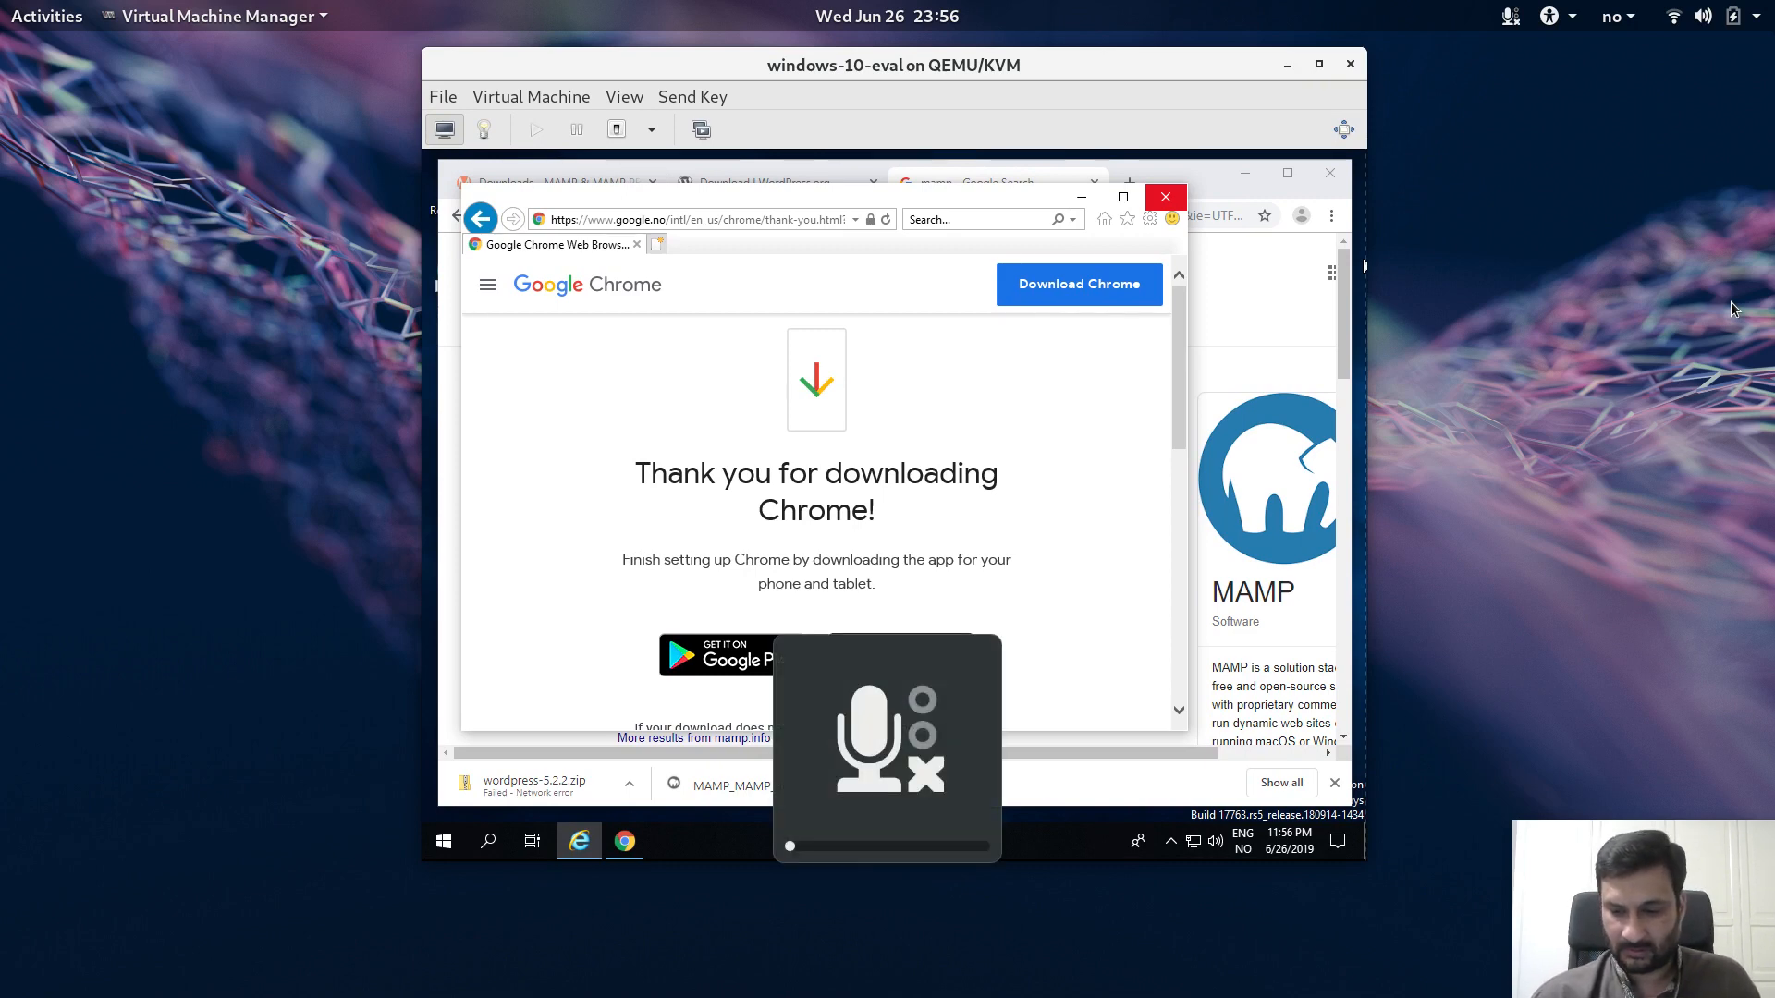
{"action": "key", "text": "XF86AudioMicMute"}
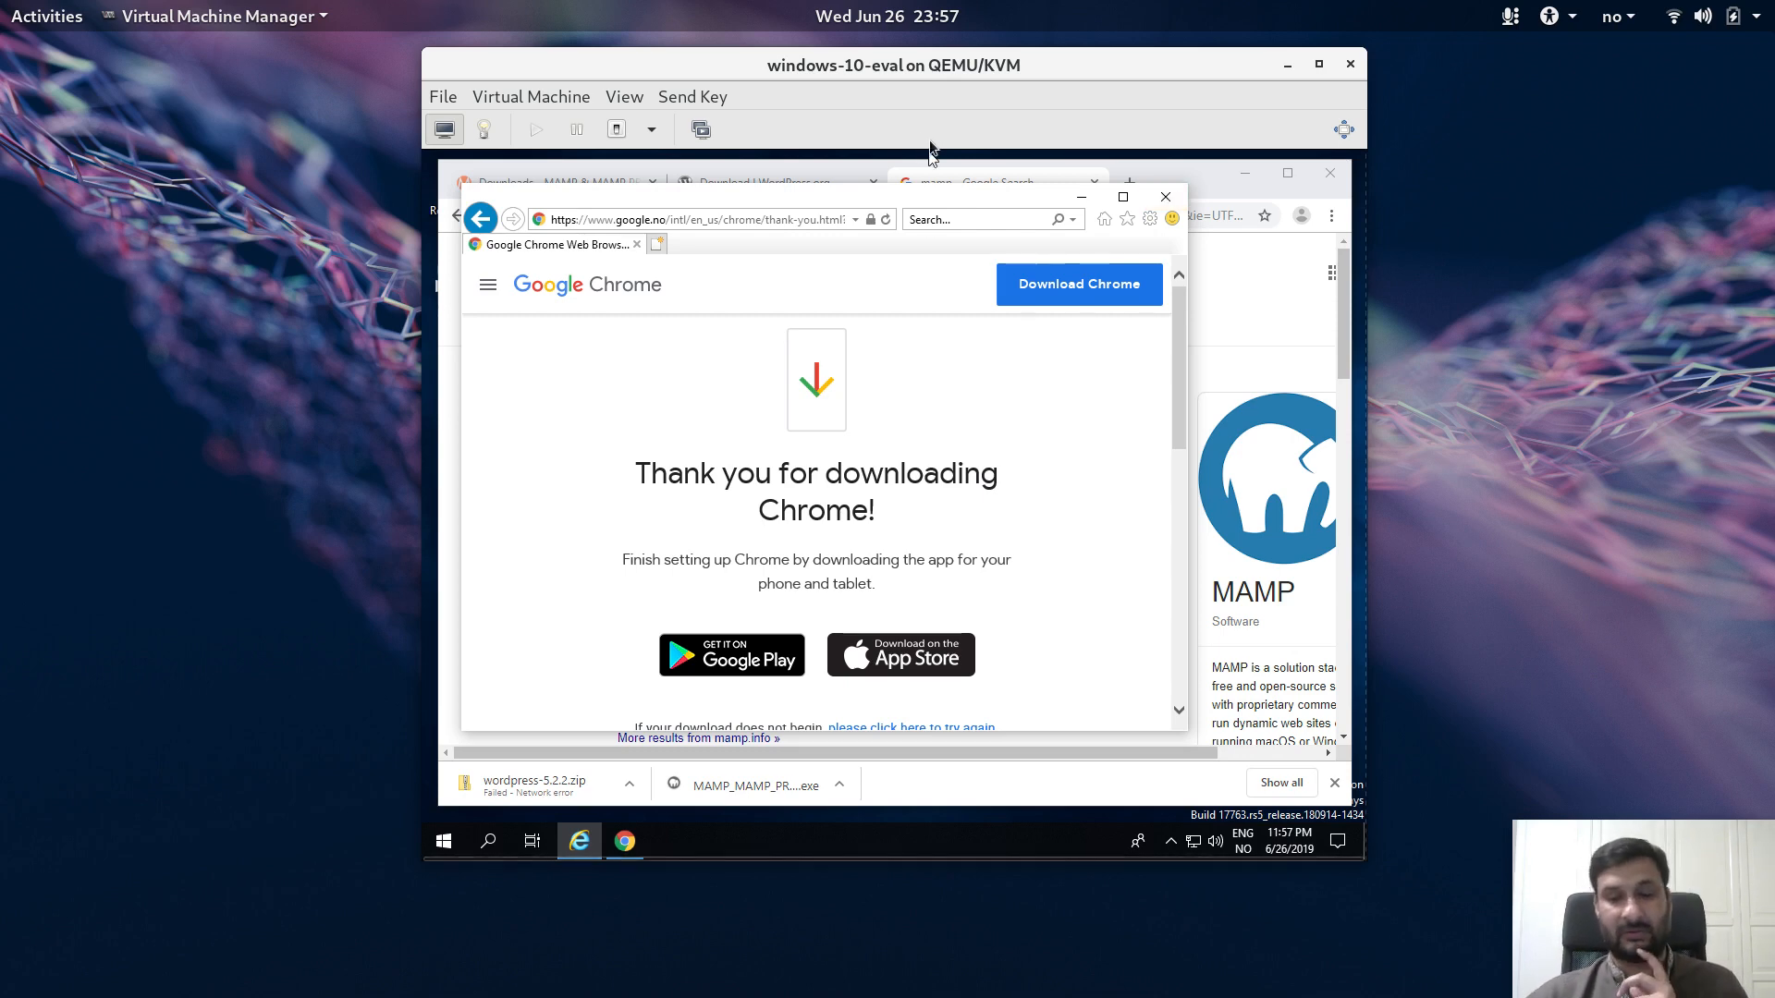
{"action": "left_click", "coordinate": [1084, 191]}
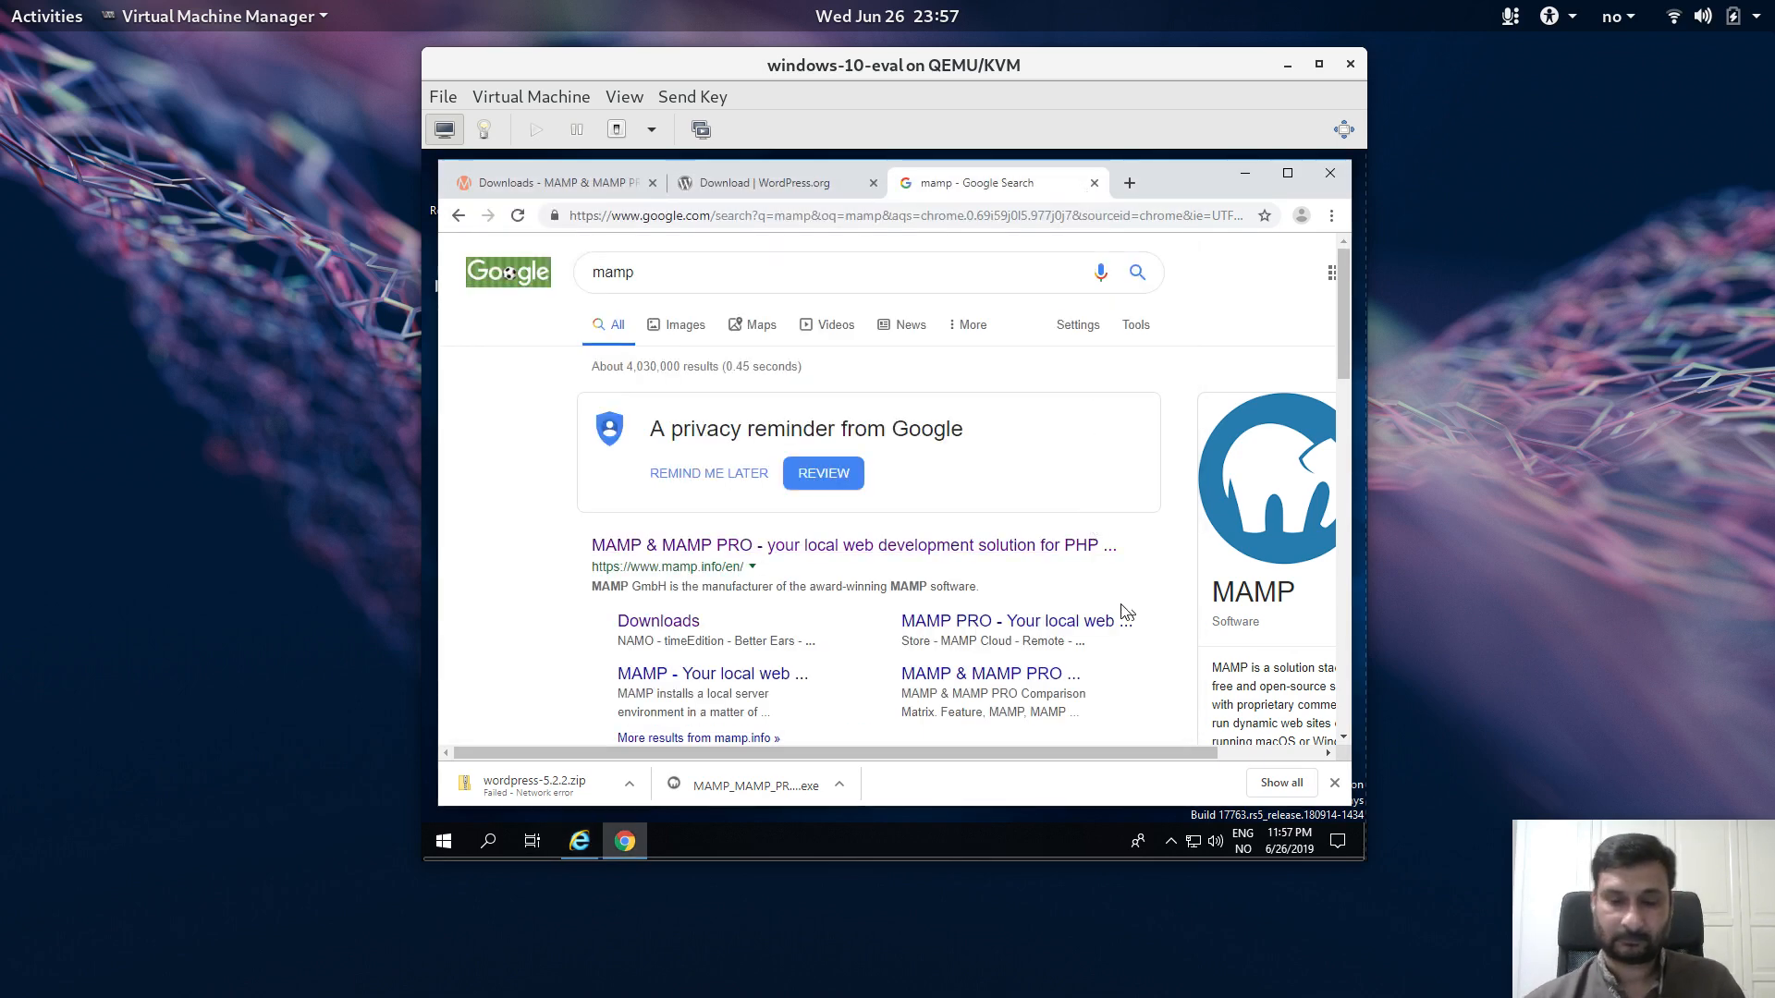
Step: Switch the virtual machine view to fullscreen
{"action": "key", "text": "XF86AudioMicMute"}
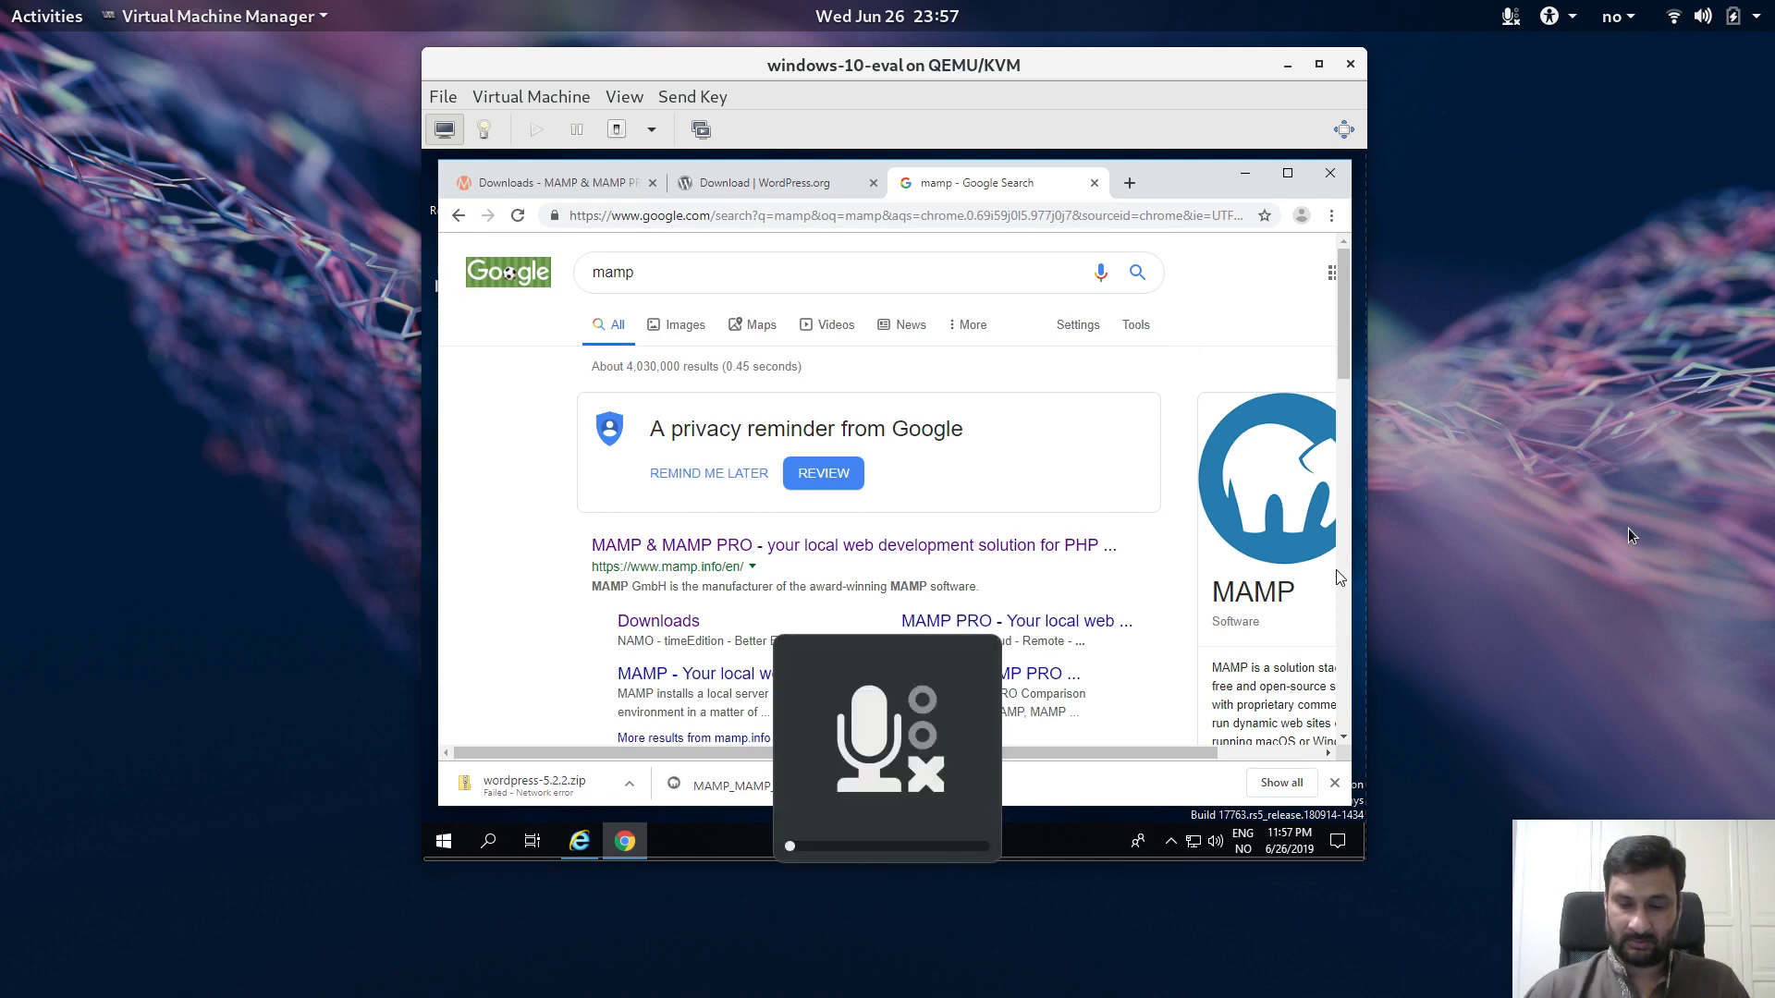
{"action": "key", "text": "XF86AudioMicMute"}
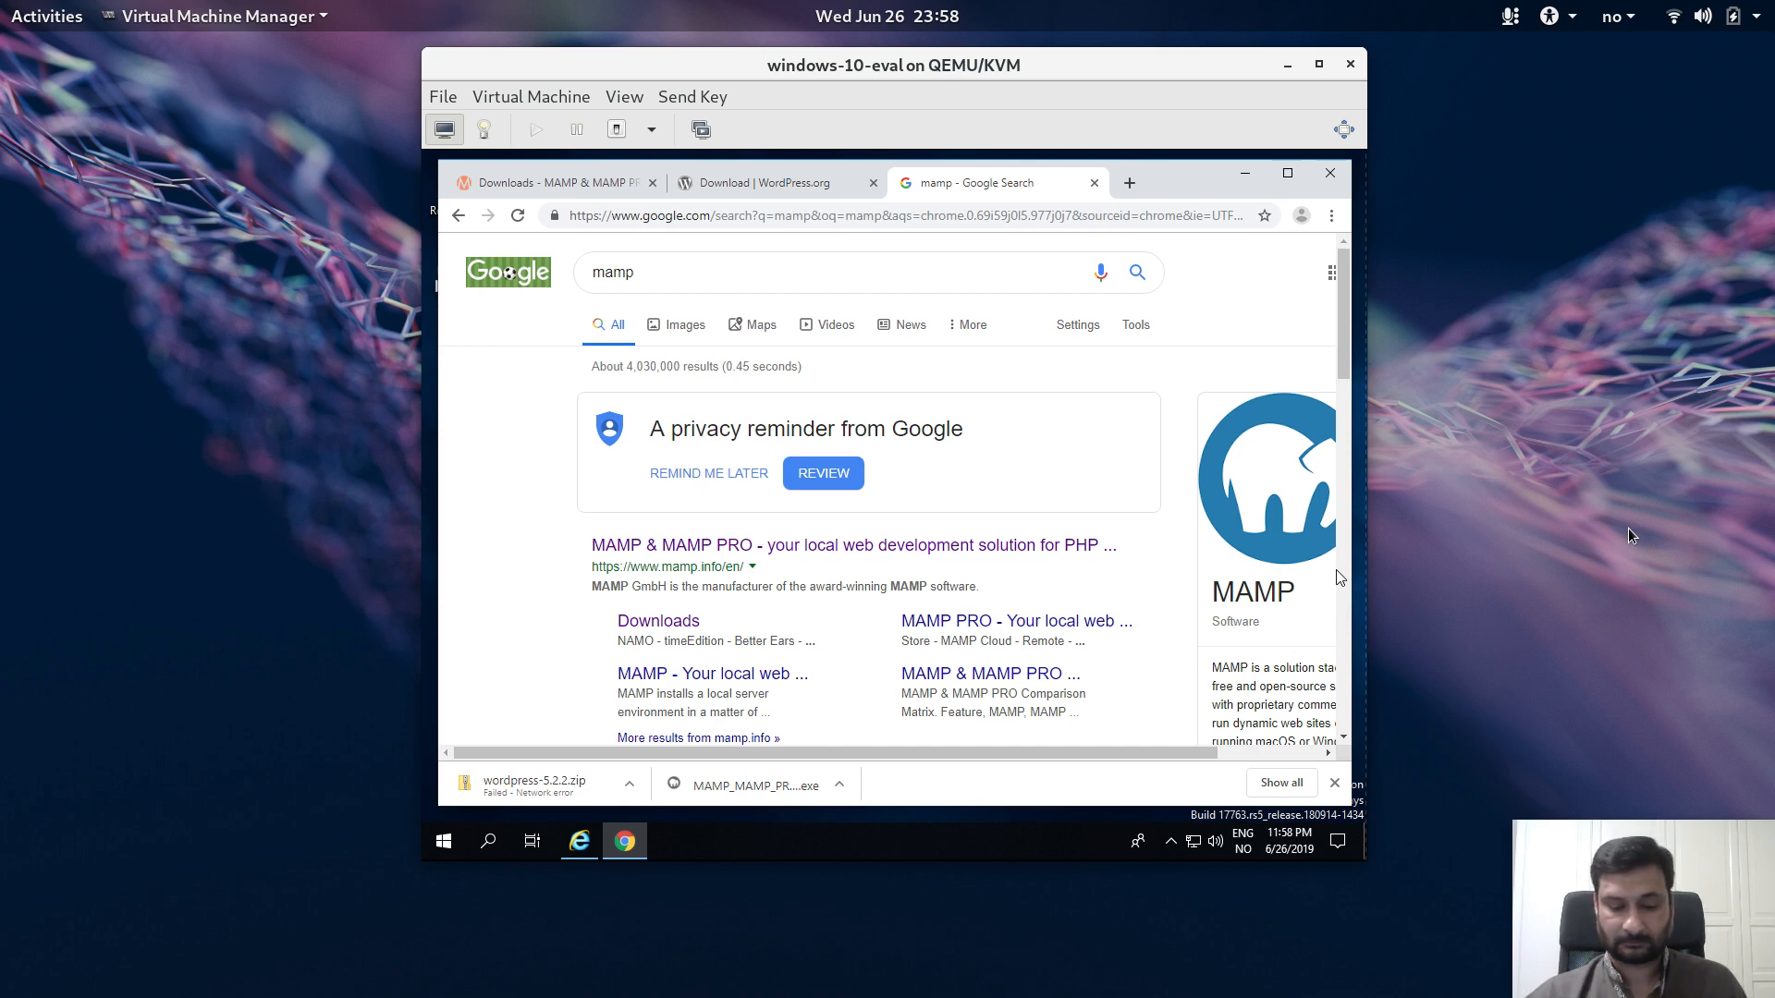
{"action": "key", "text": "XF86AudioMicMute"}
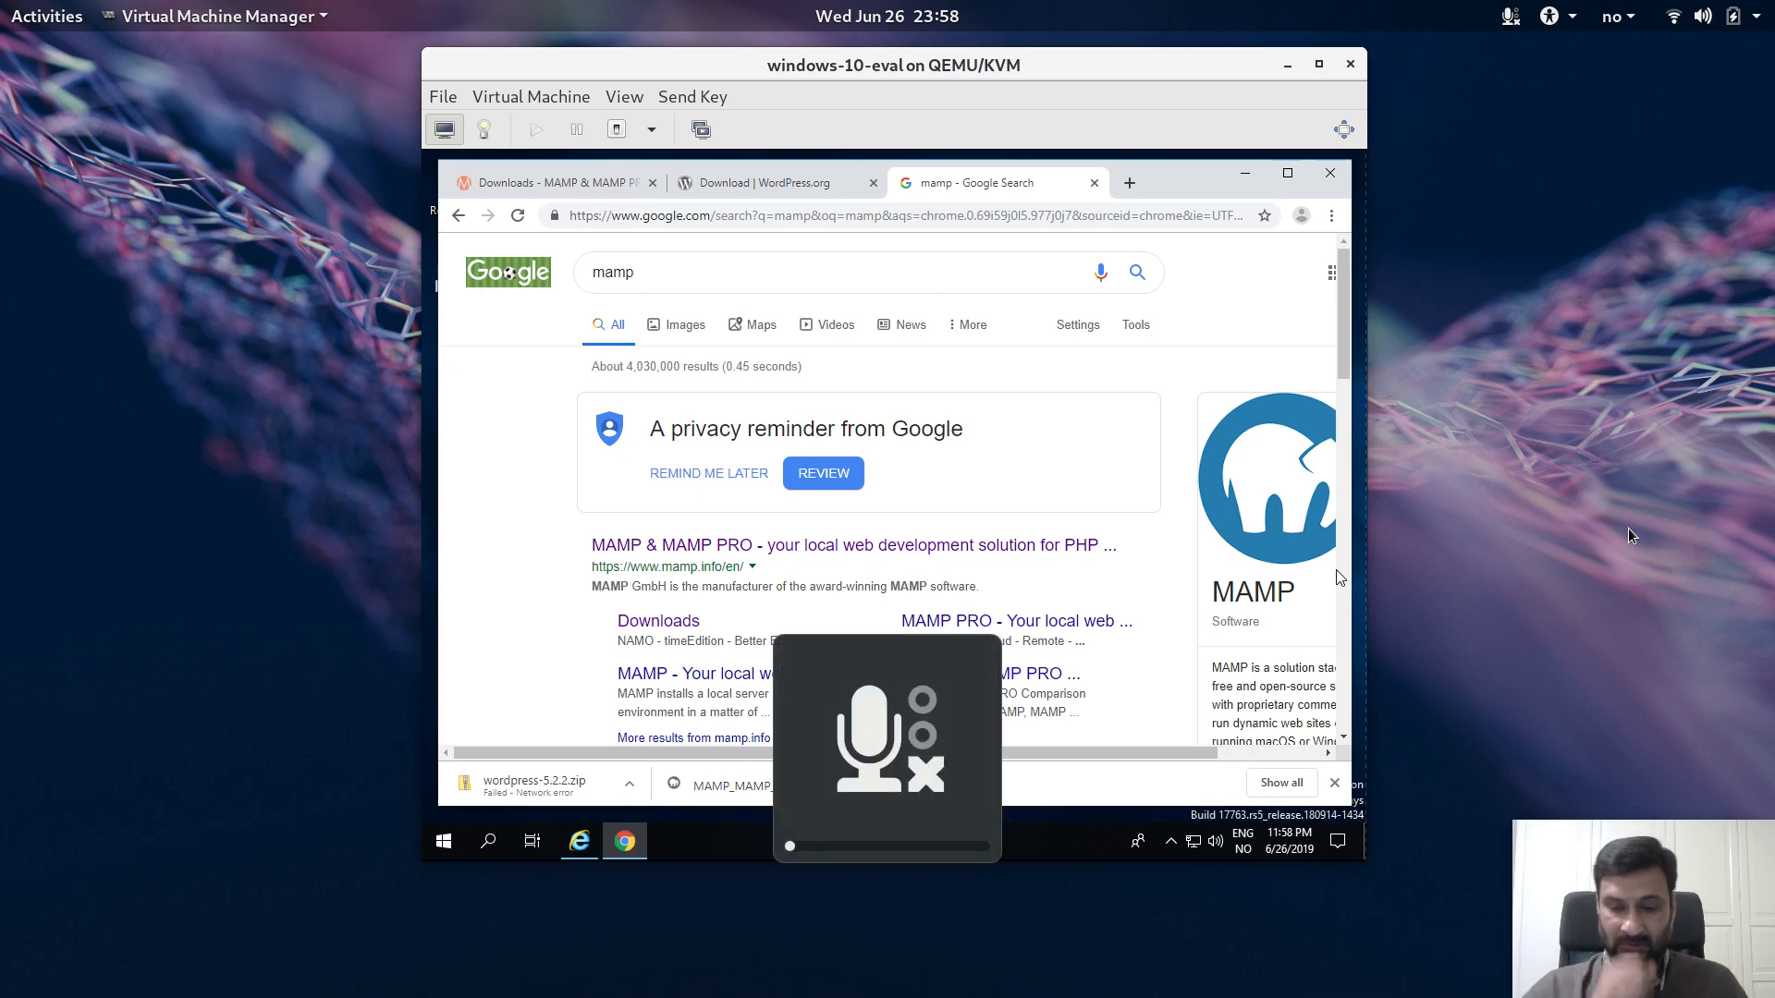
{"action": "key", "text": "XF86AudioMicMute"}
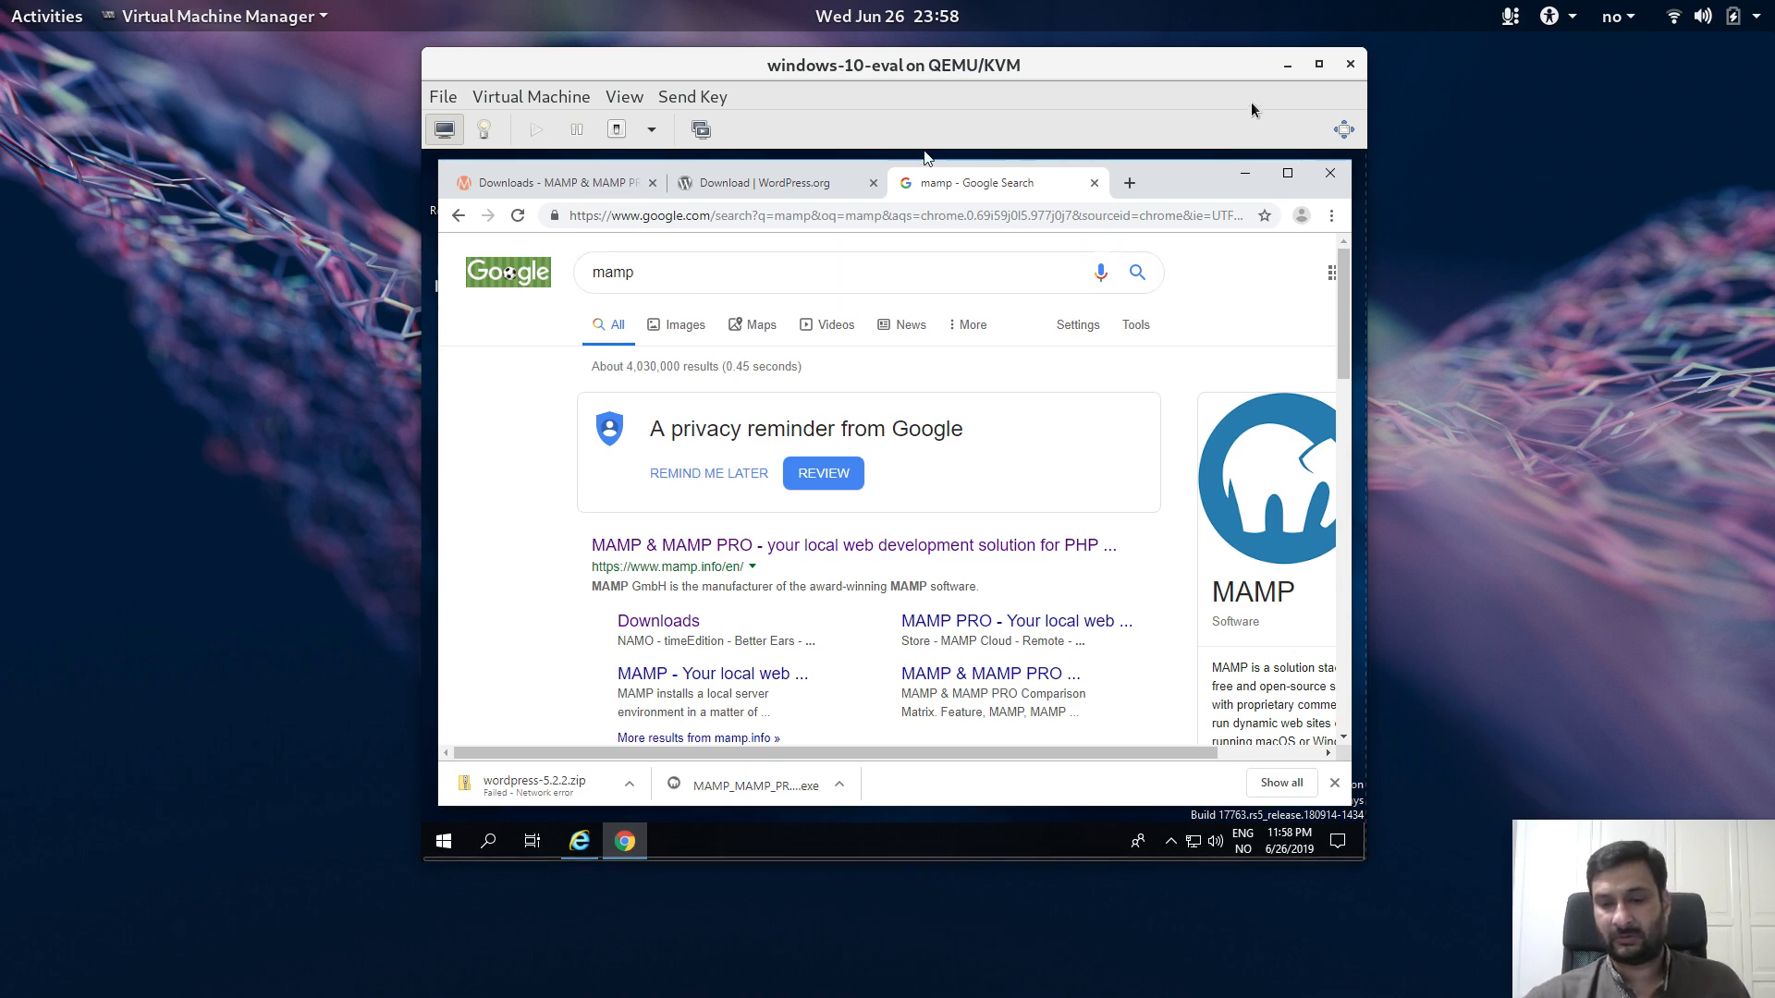
{"action": "left_click", "coordinate": [1345, 130]}
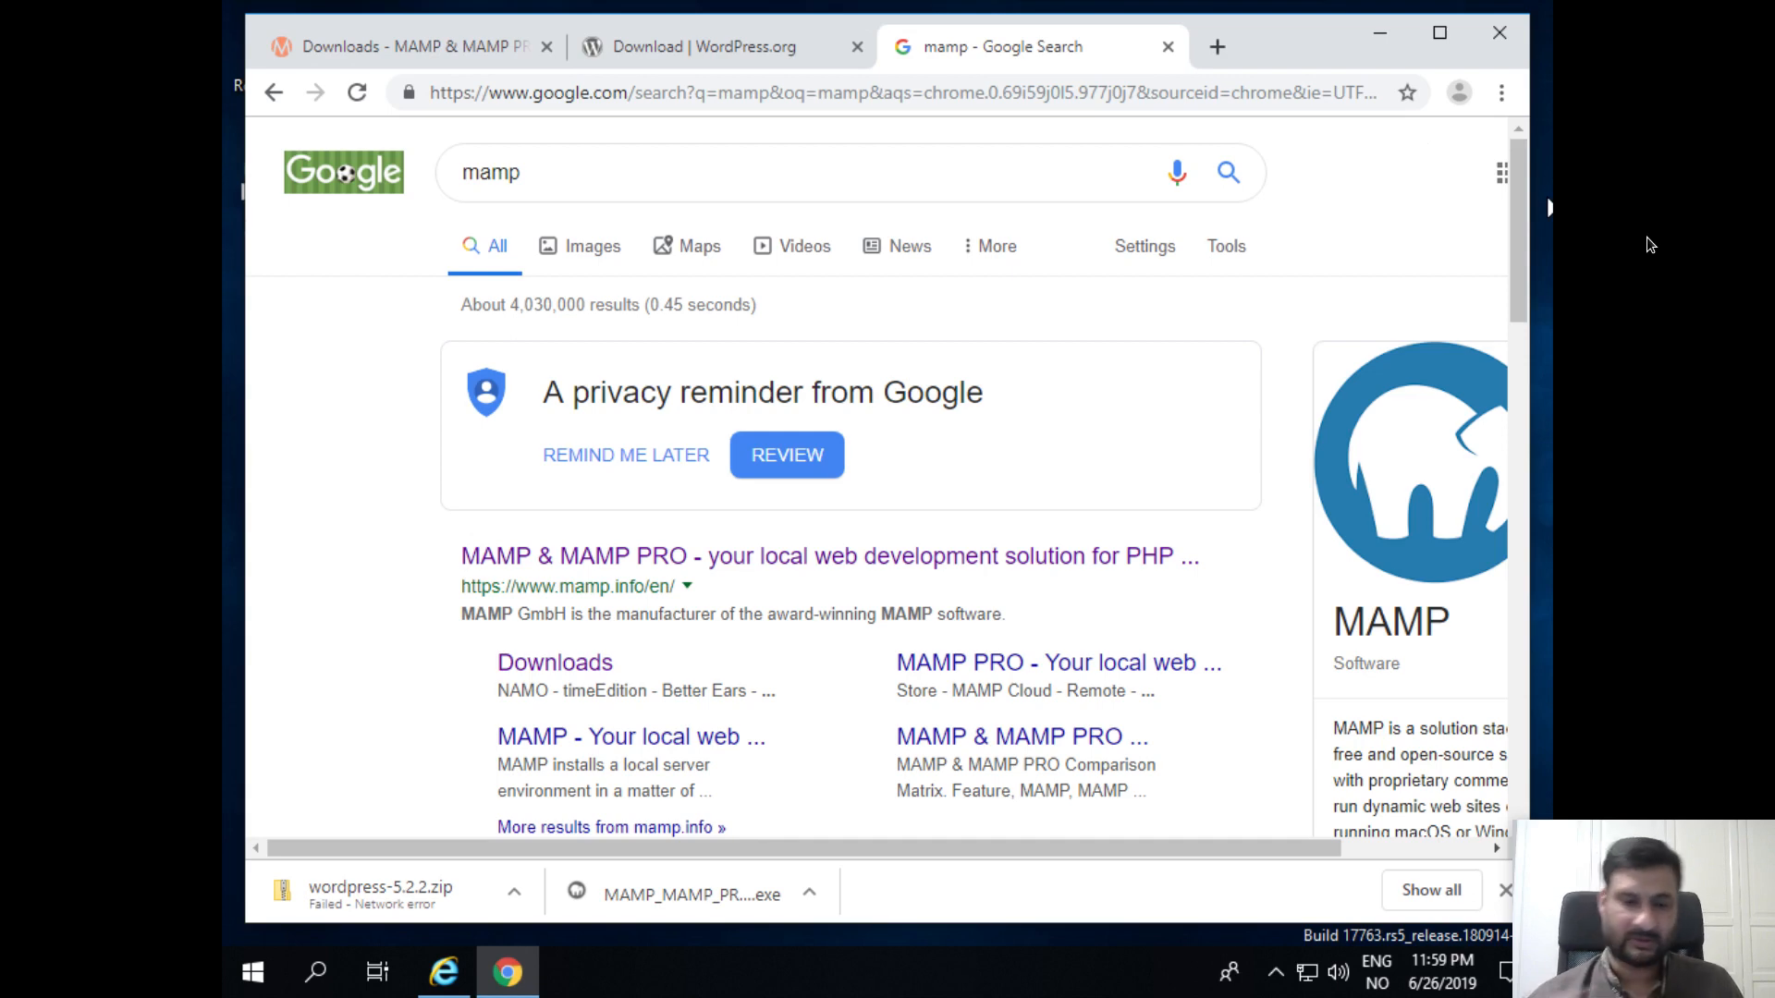
Step: Open the MAMP & MAMP PRO result on mamp.info and go to its Free Download page
{"action": "left_click", "coordinate": [736, 566]}
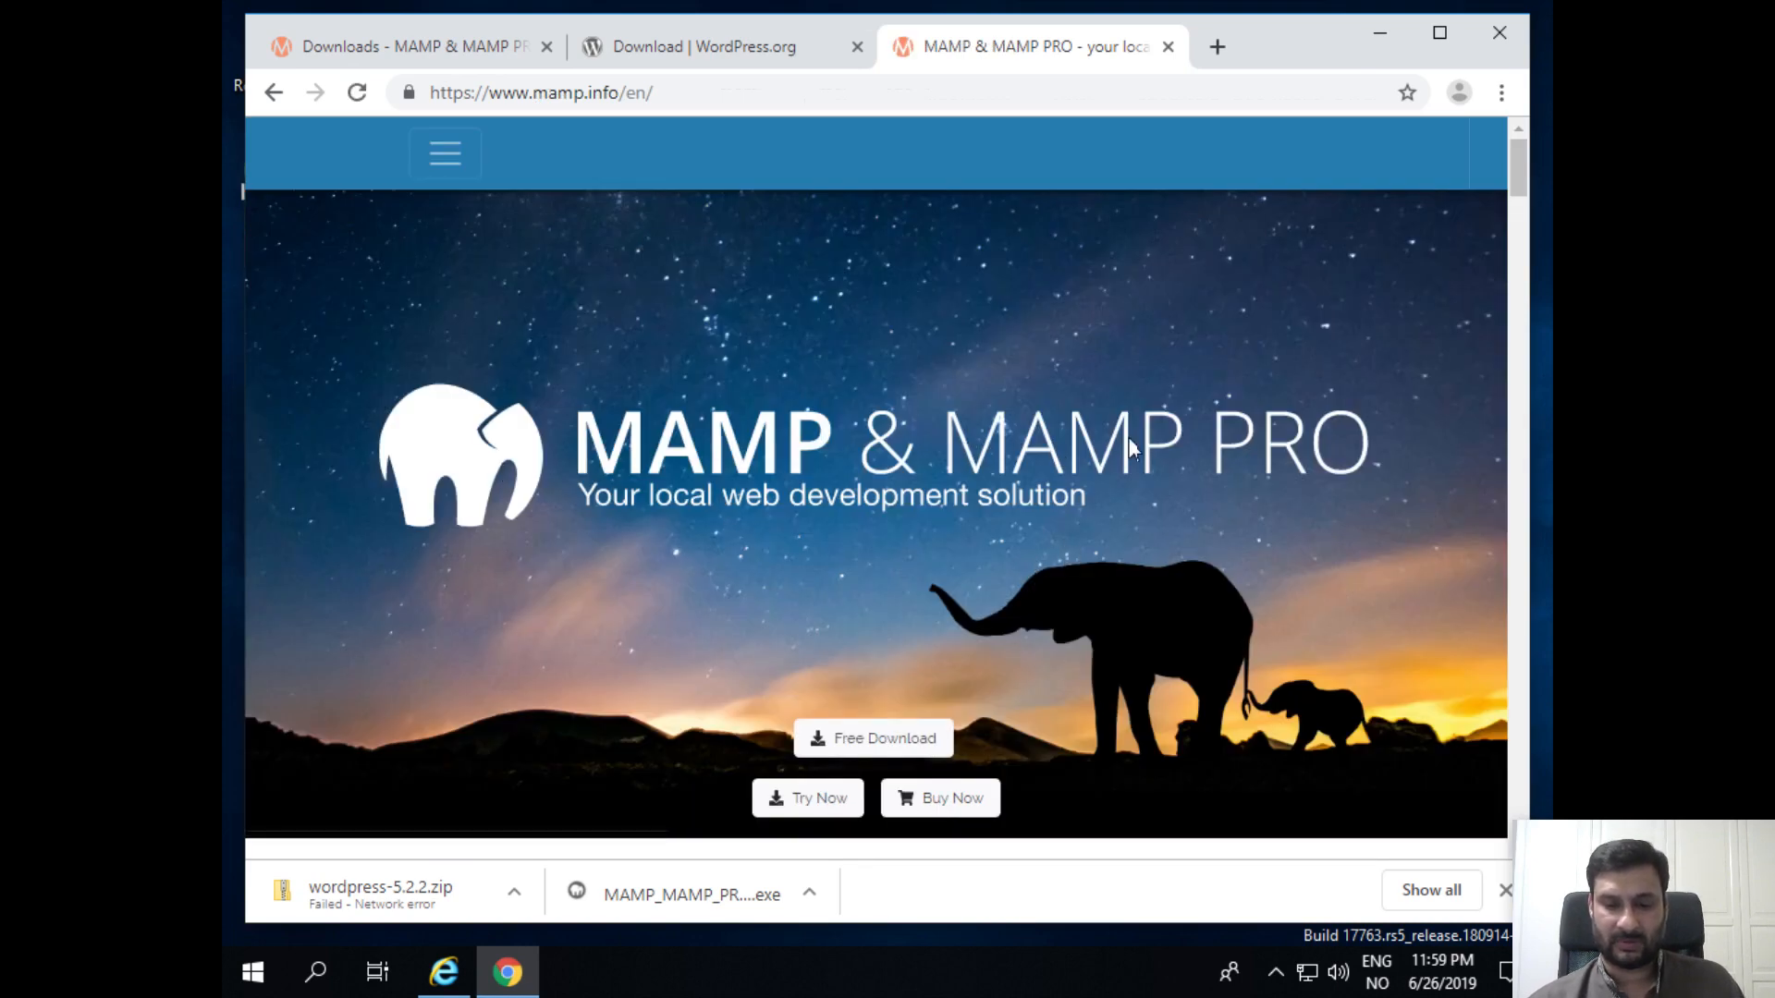
{"action": "scroll", "coordinate": [1130, 435], "scroll_direction": "down", "scroll_amount": 4}
{"action": "left_click", "coordinate": [853, 356]}
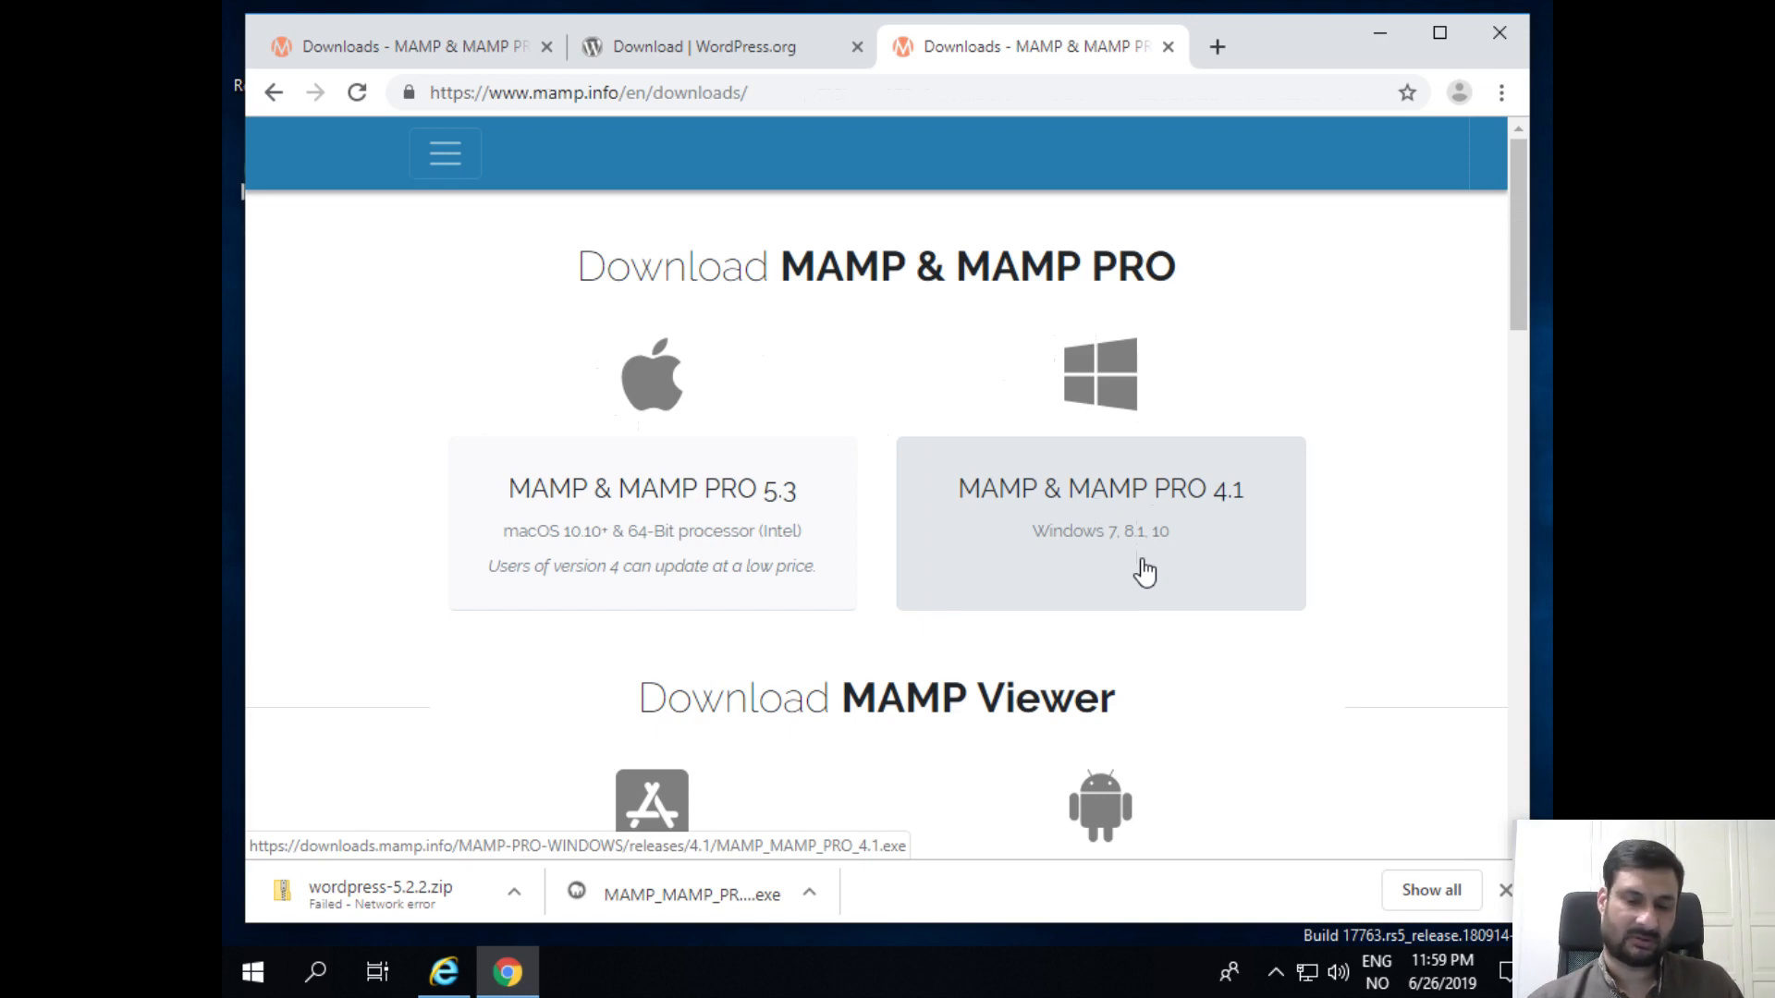
Step: Resume the failed wordpress-5.2.2.zip download from the download shelf
{"action": "left_click", "coordinate": [522, 897]}
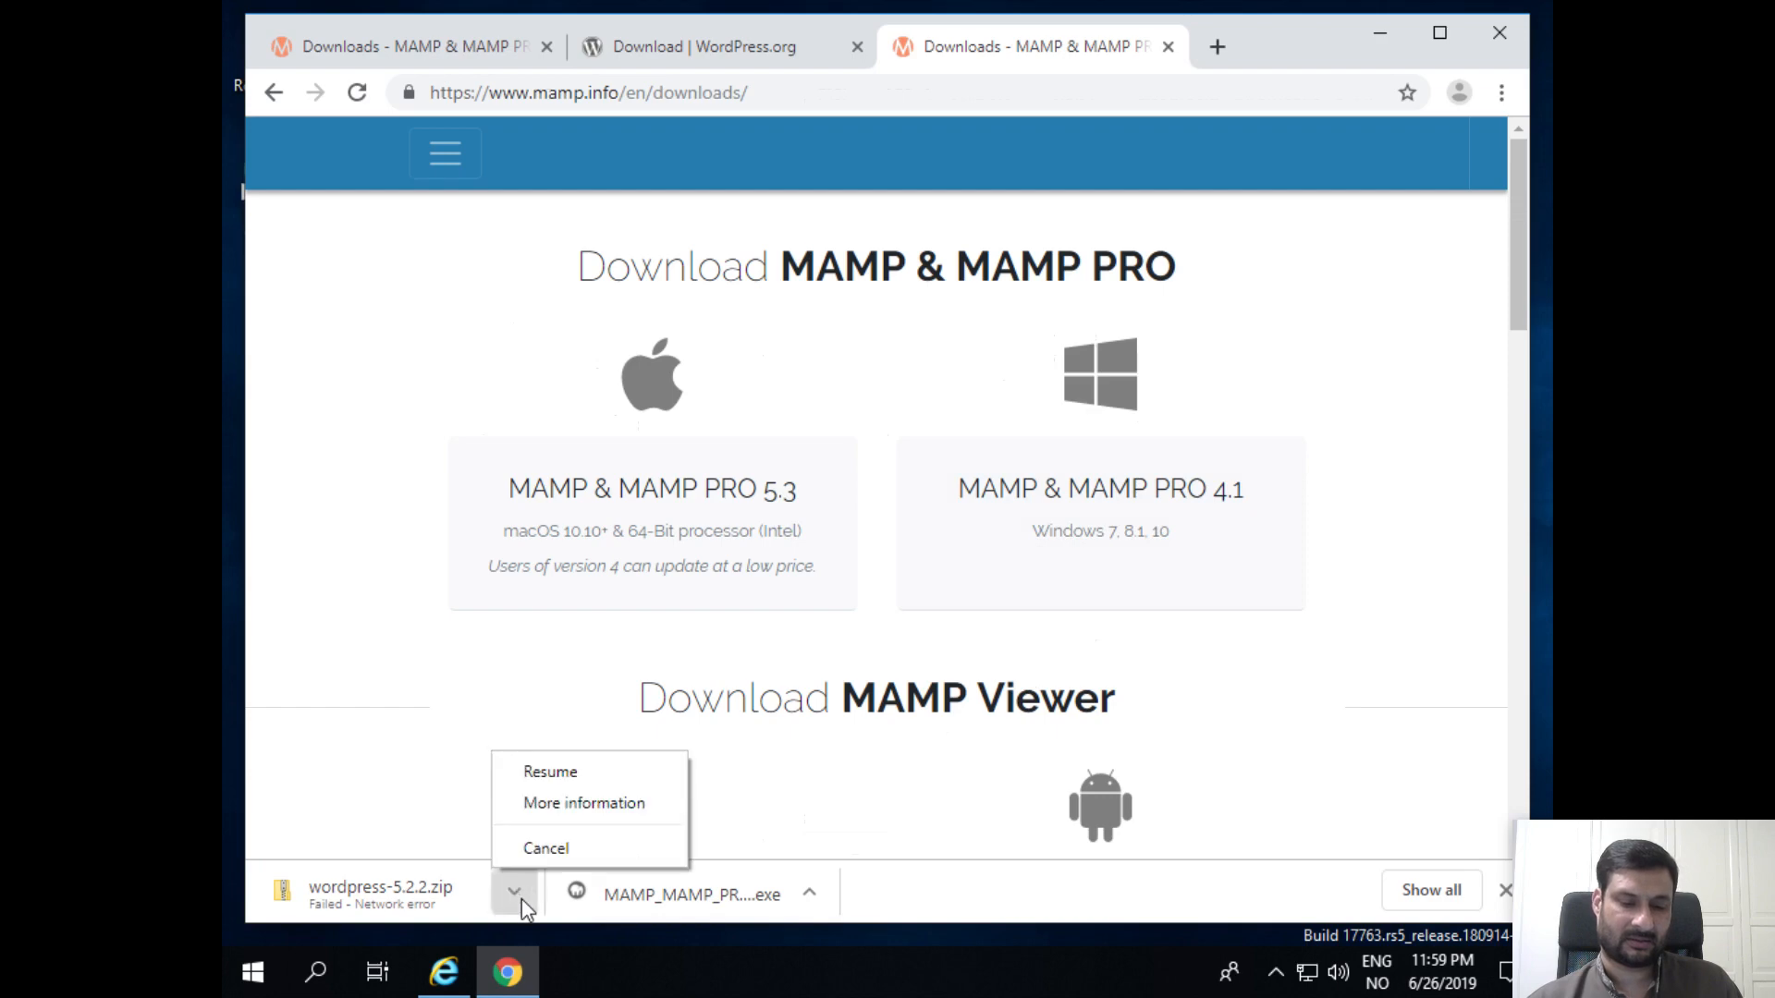
{"action": "left_click", "coordinate": [540, 781]}
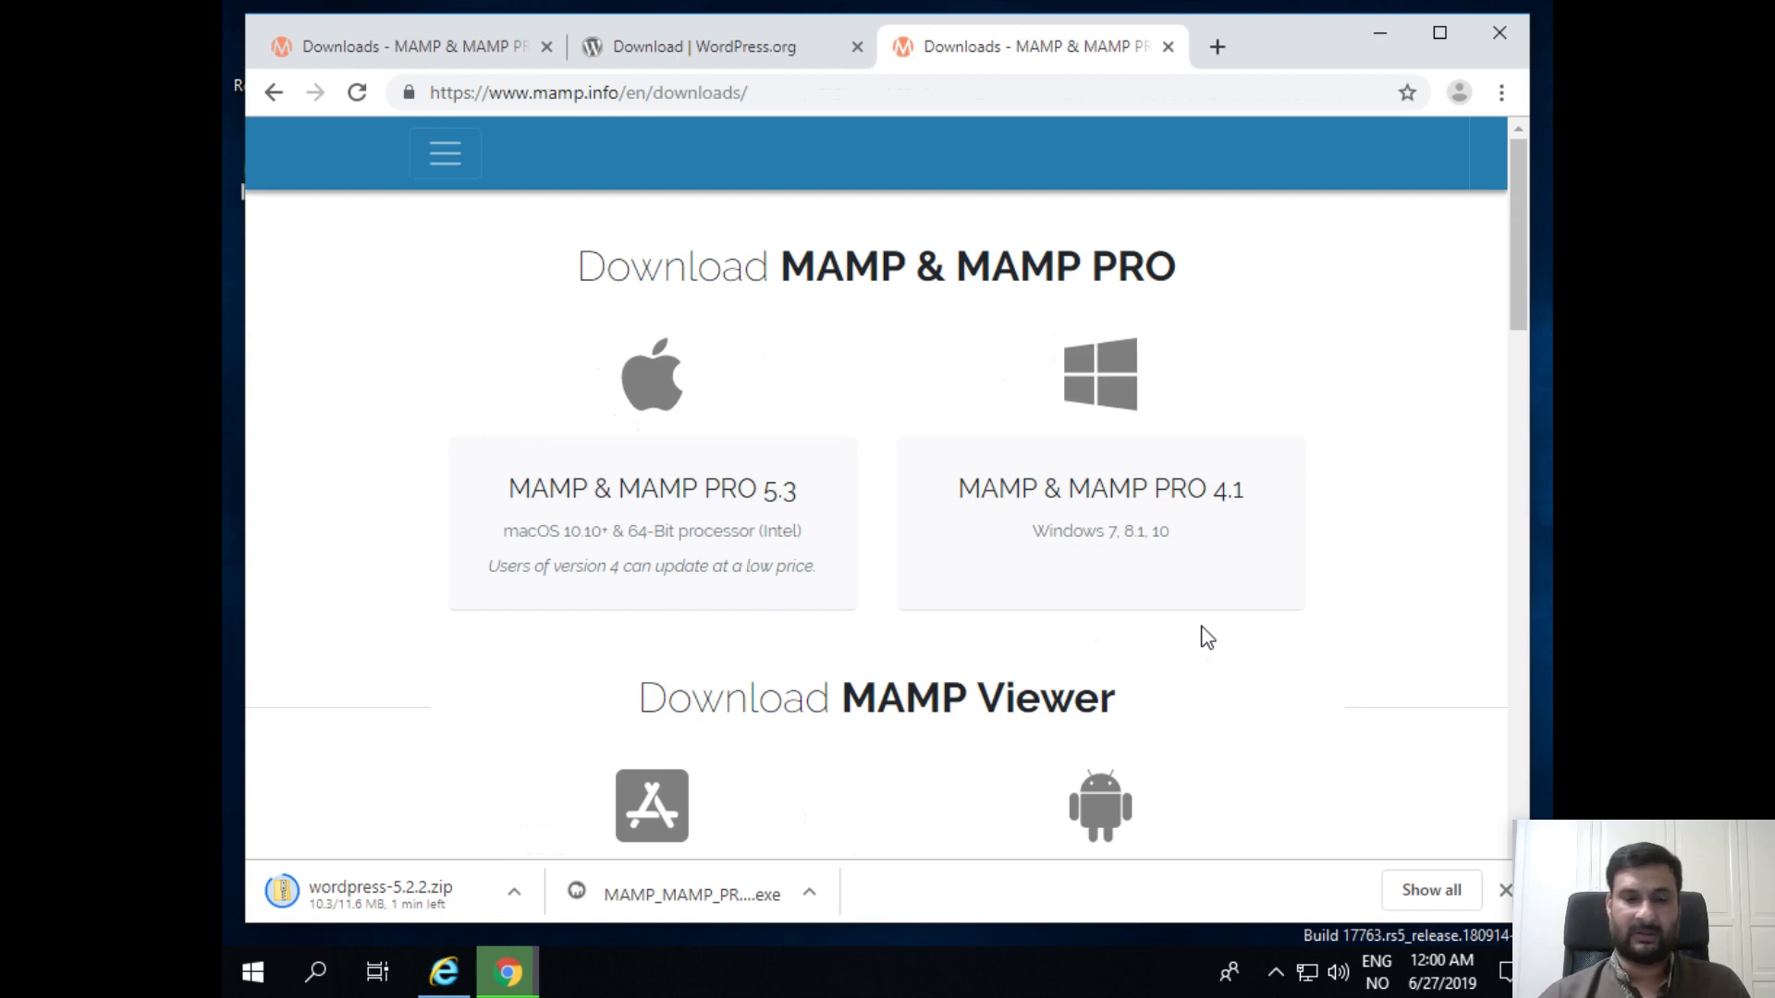
Step: Start the Windows MAMP & MAMP PRO 4.1 download, cancel it, and switch to the WordPress.org tab
{"action": "left_click", "coordinate": [1179, 557]}
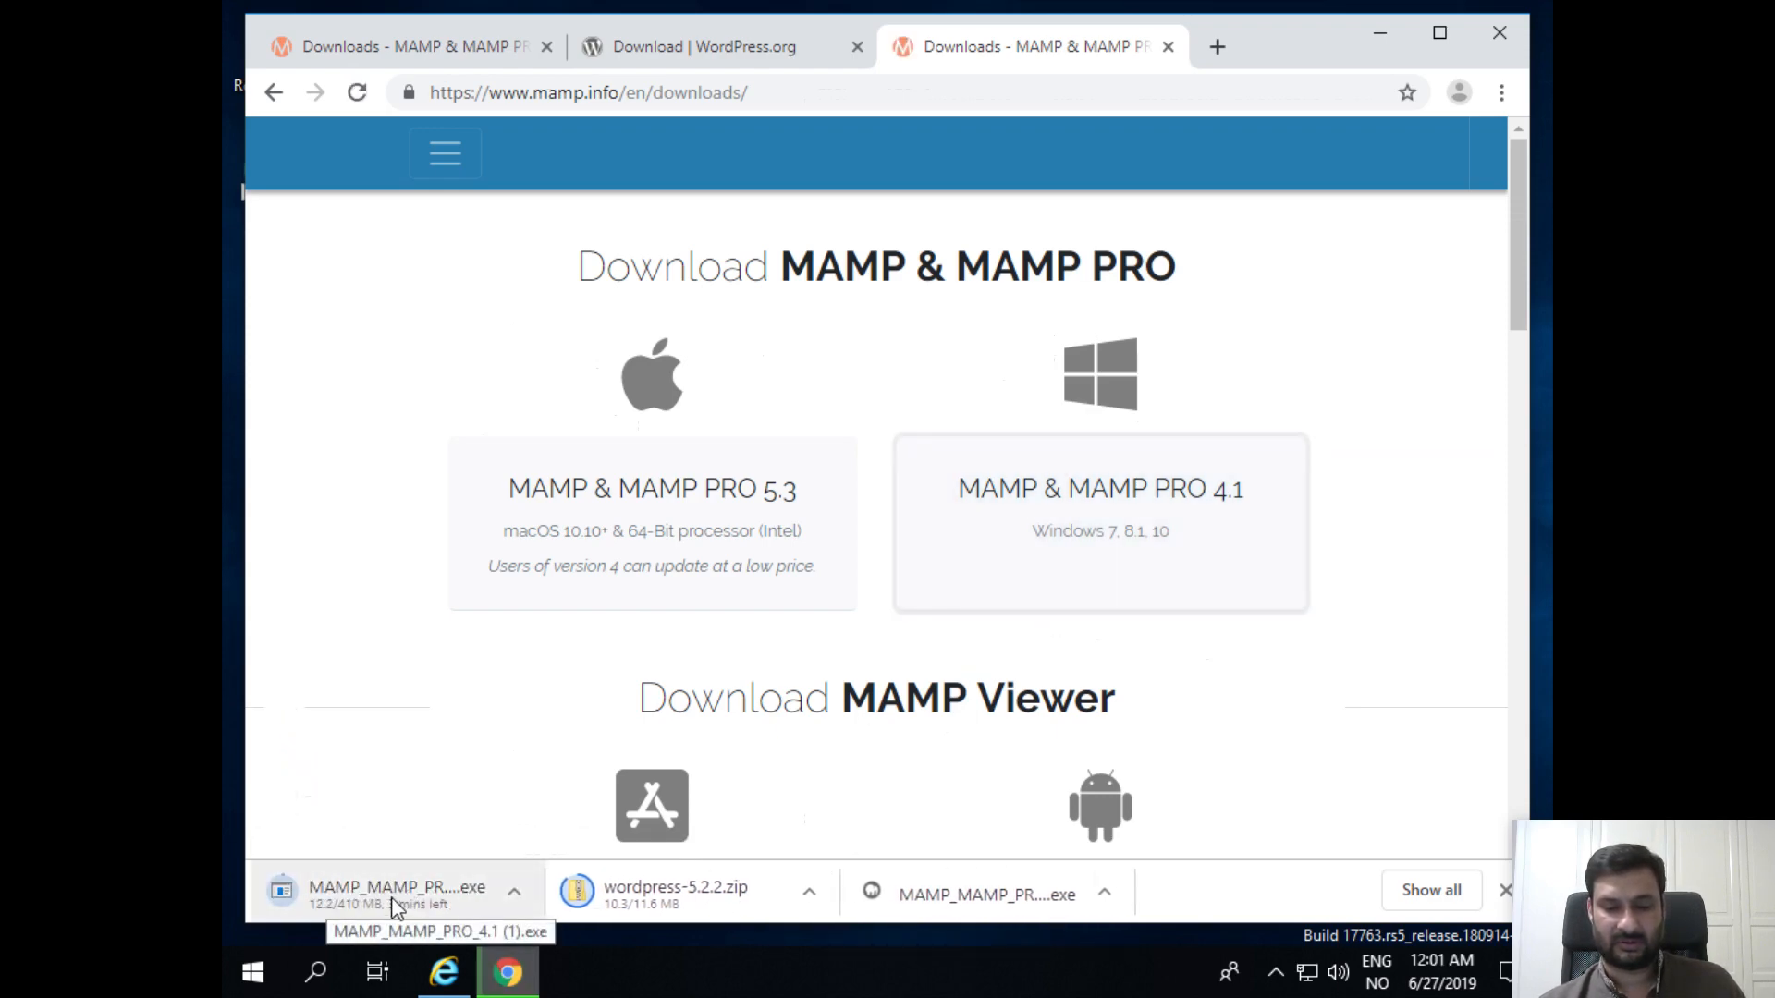
{"action": "left_click", "coordinate": [514, 893]}
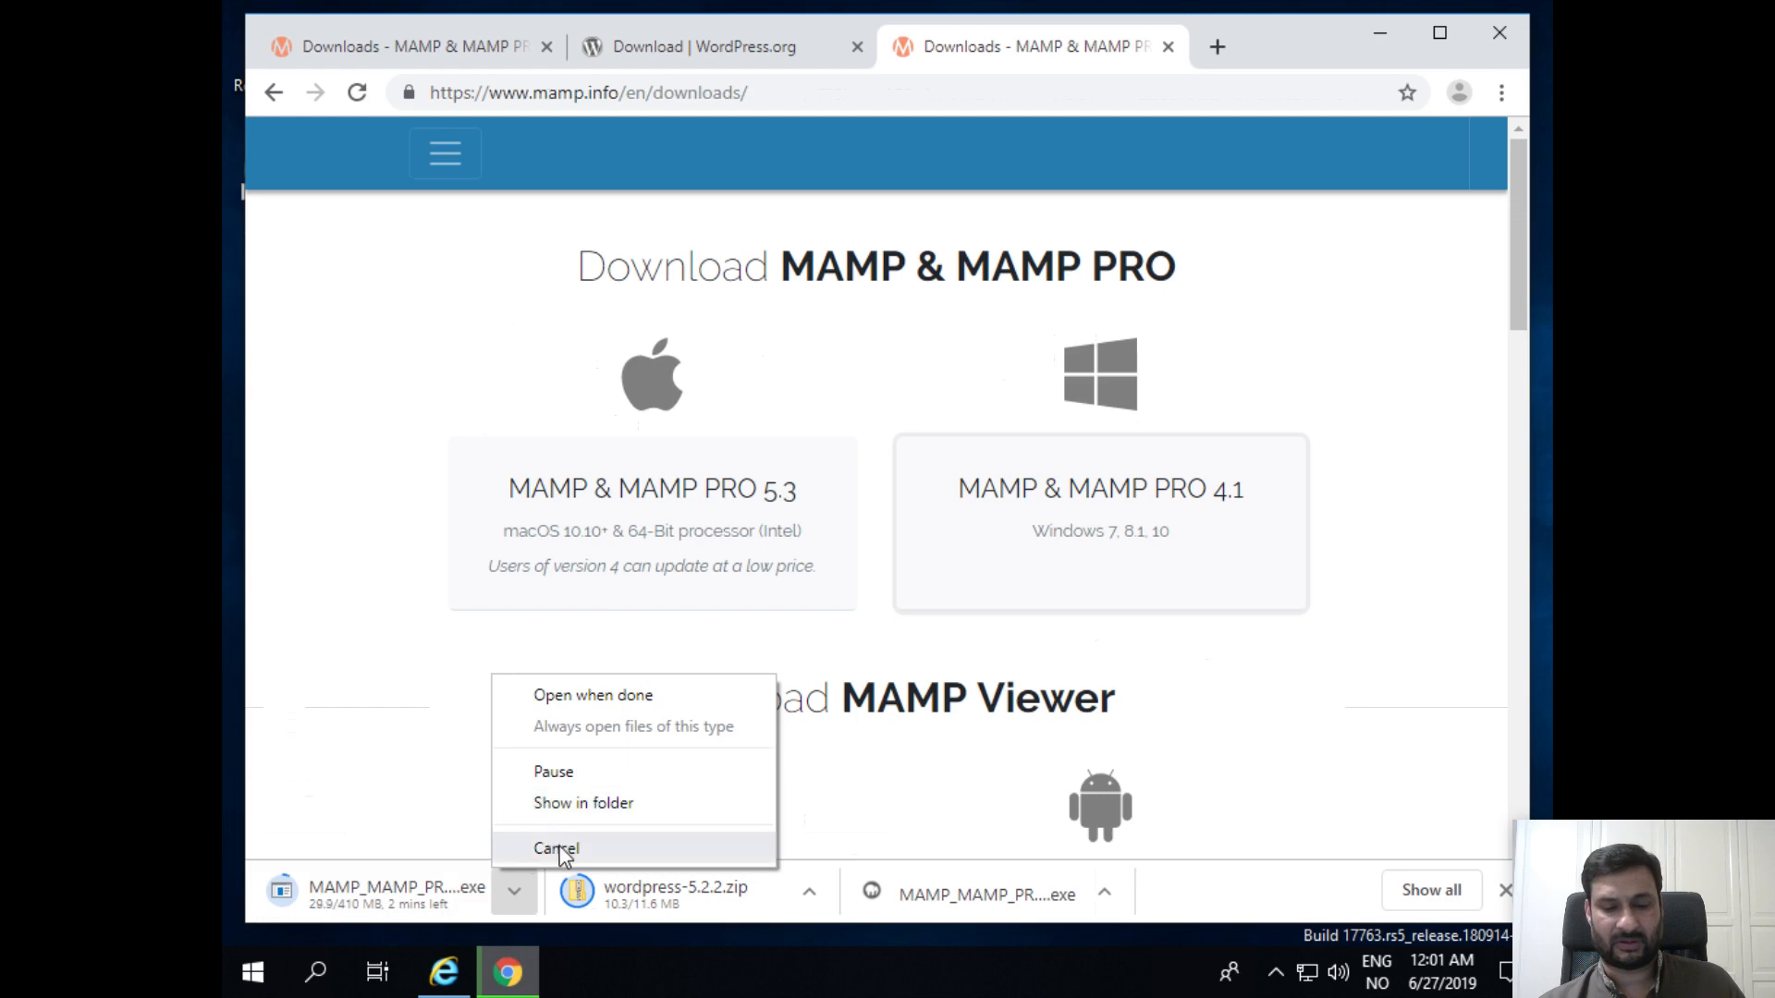
{"action": "left_click", "coordinate": [547, 845]}
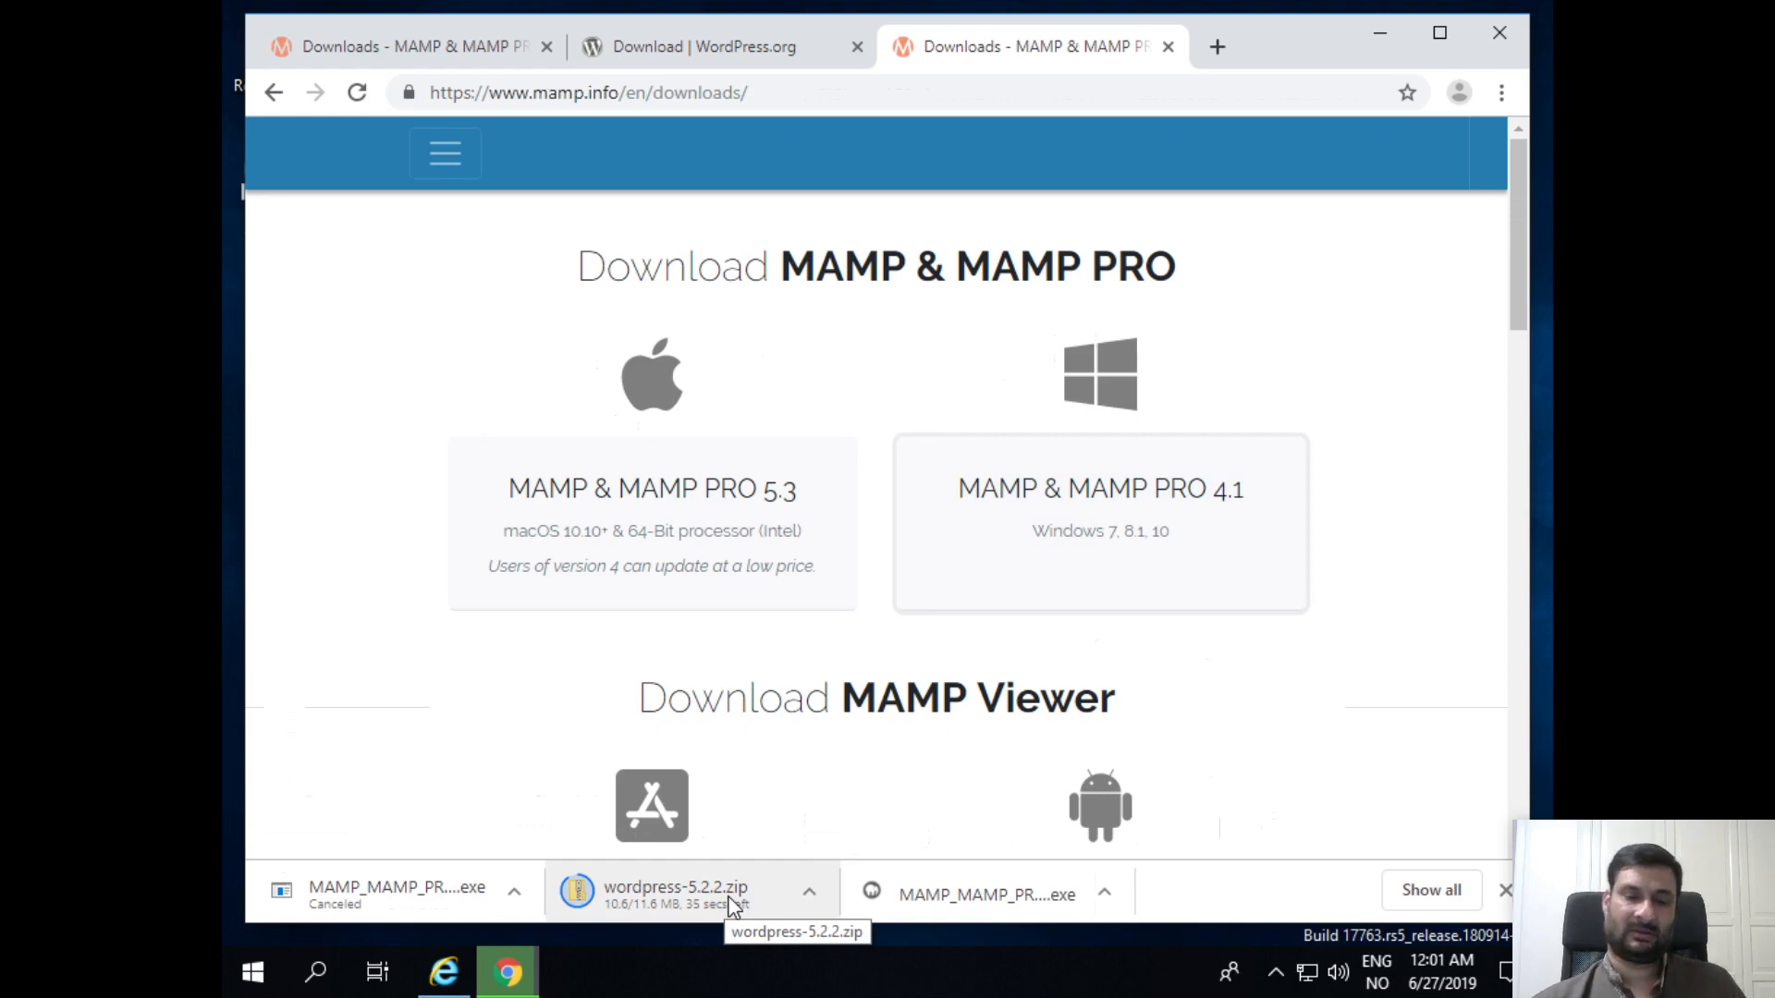
{"action": "left_click", "coordinate": [643, 48]}
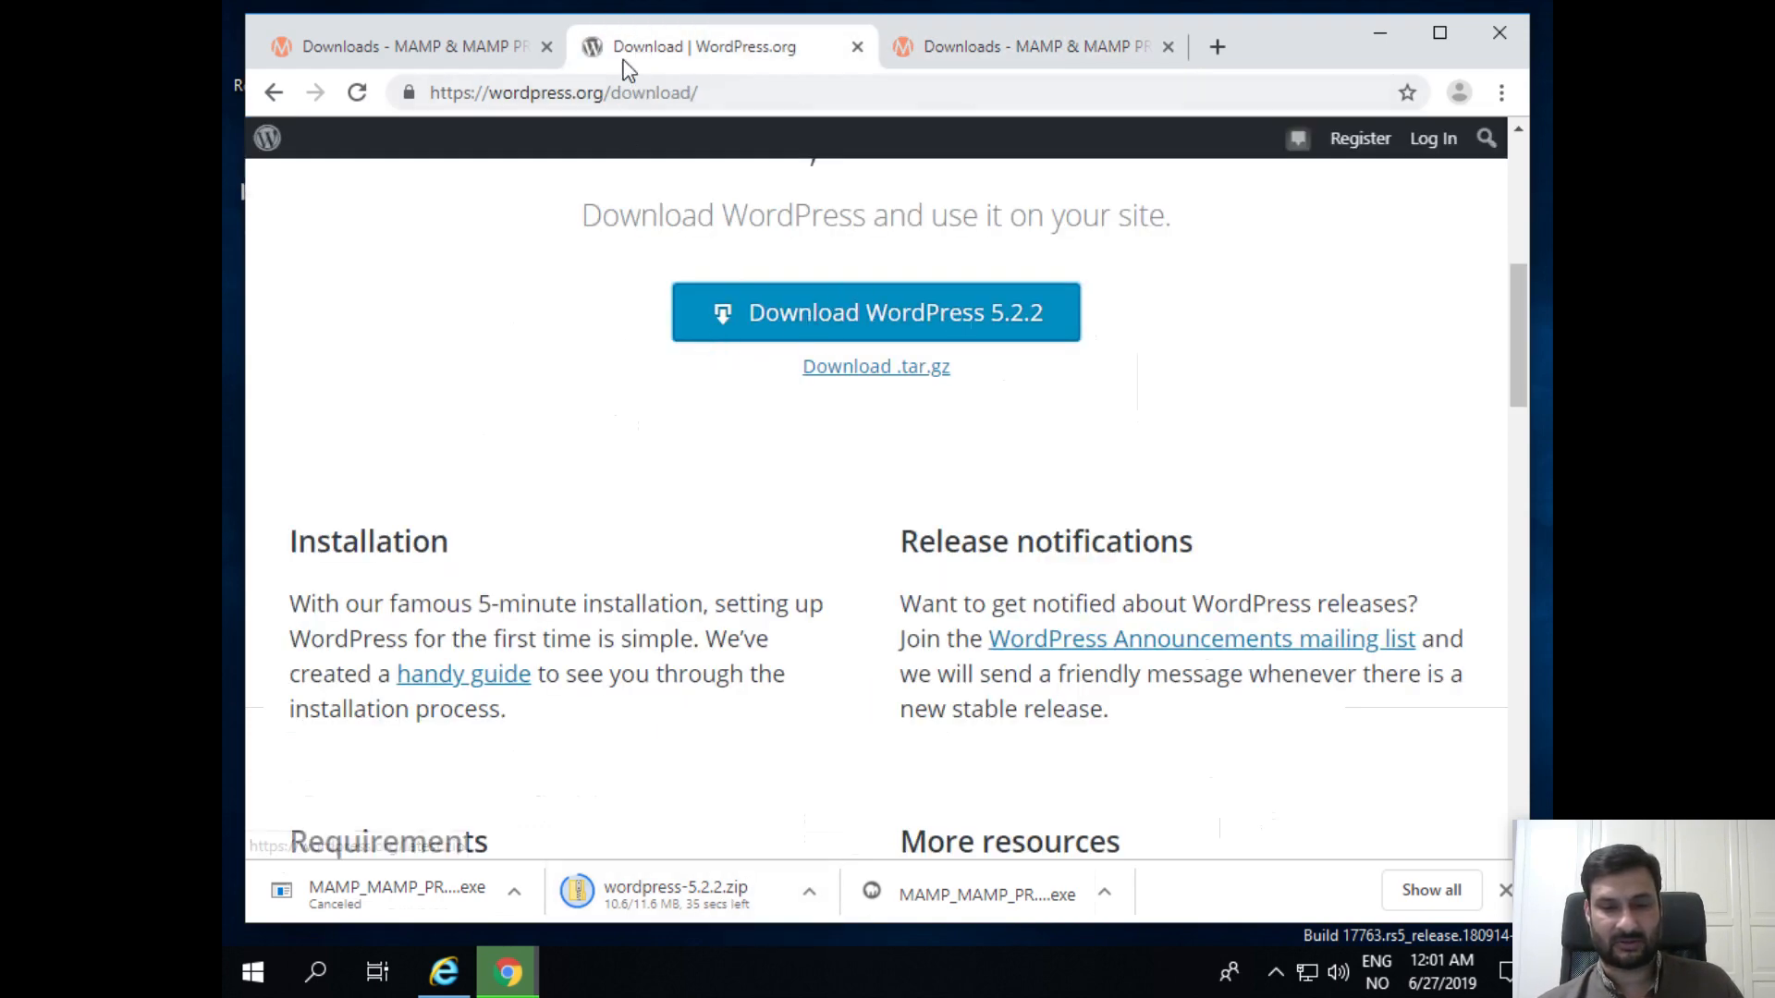
Step: Search Google for 'wordpres' and open the Download | WordPress.org result
{"action": "double_click", "coordinate": [615, 93]}
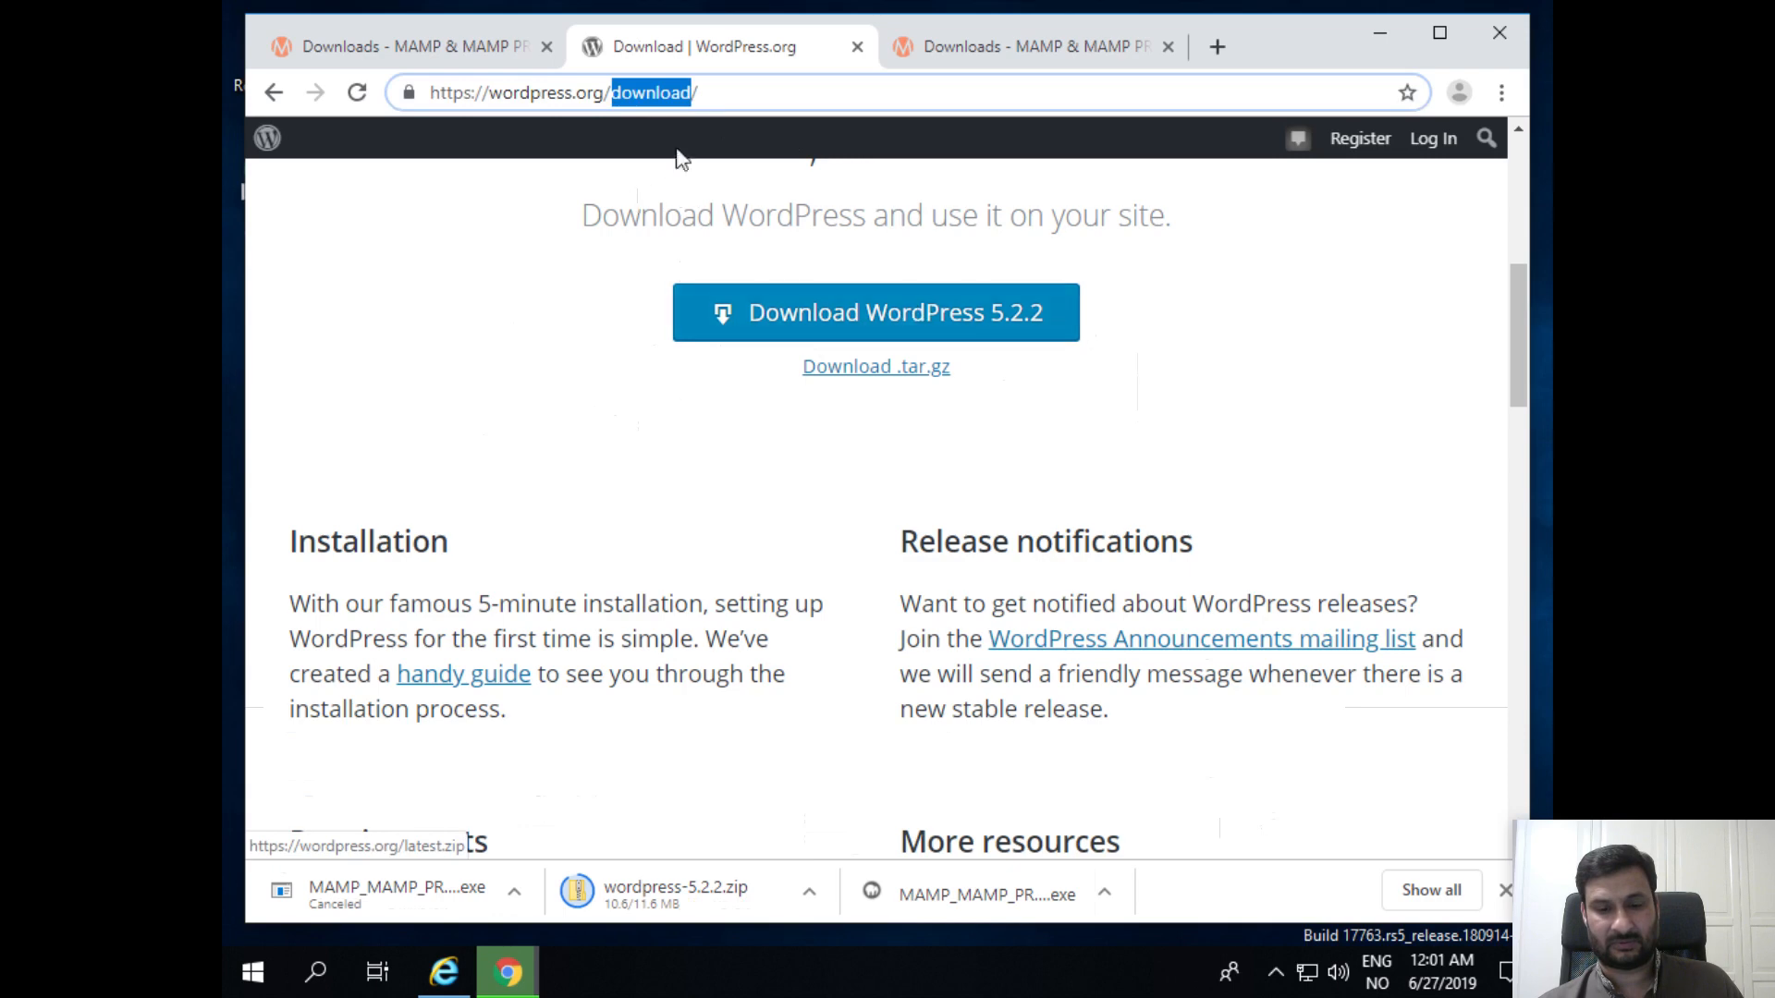
{"action": "triple_click", "coordinate": [664, 93]}
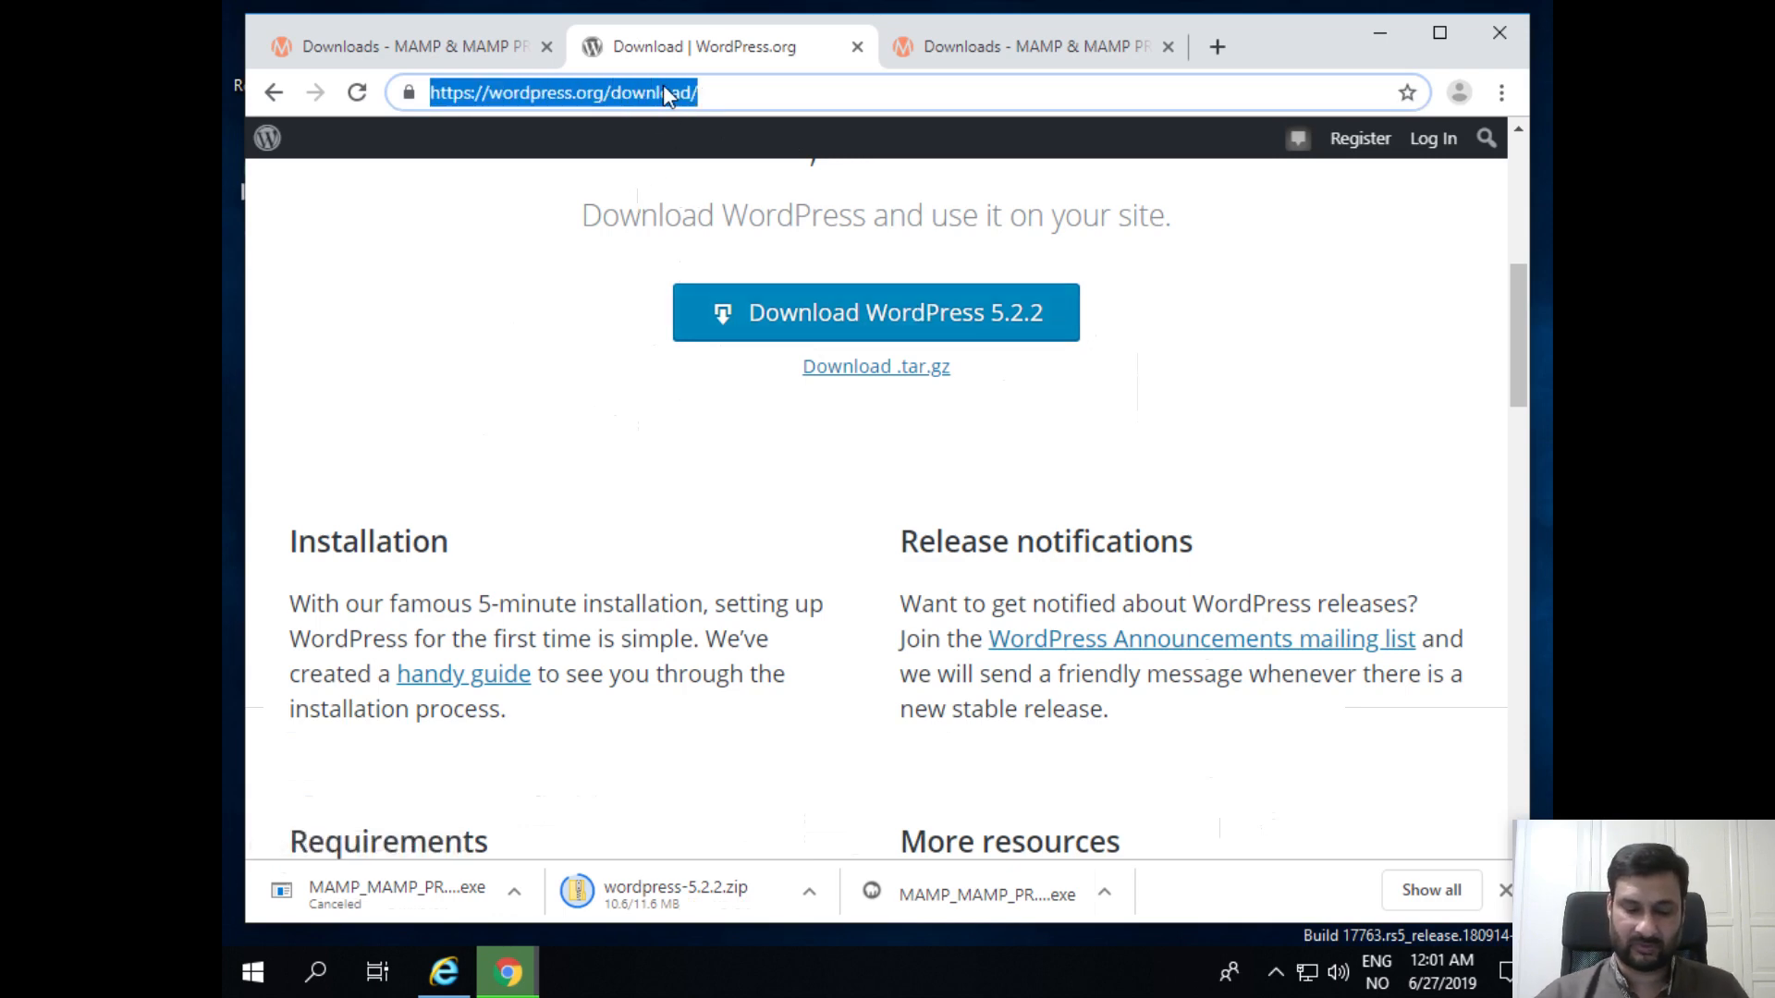
{"action": "type", "text": "wordpres"}
{"action": "key", "text": "Return"}
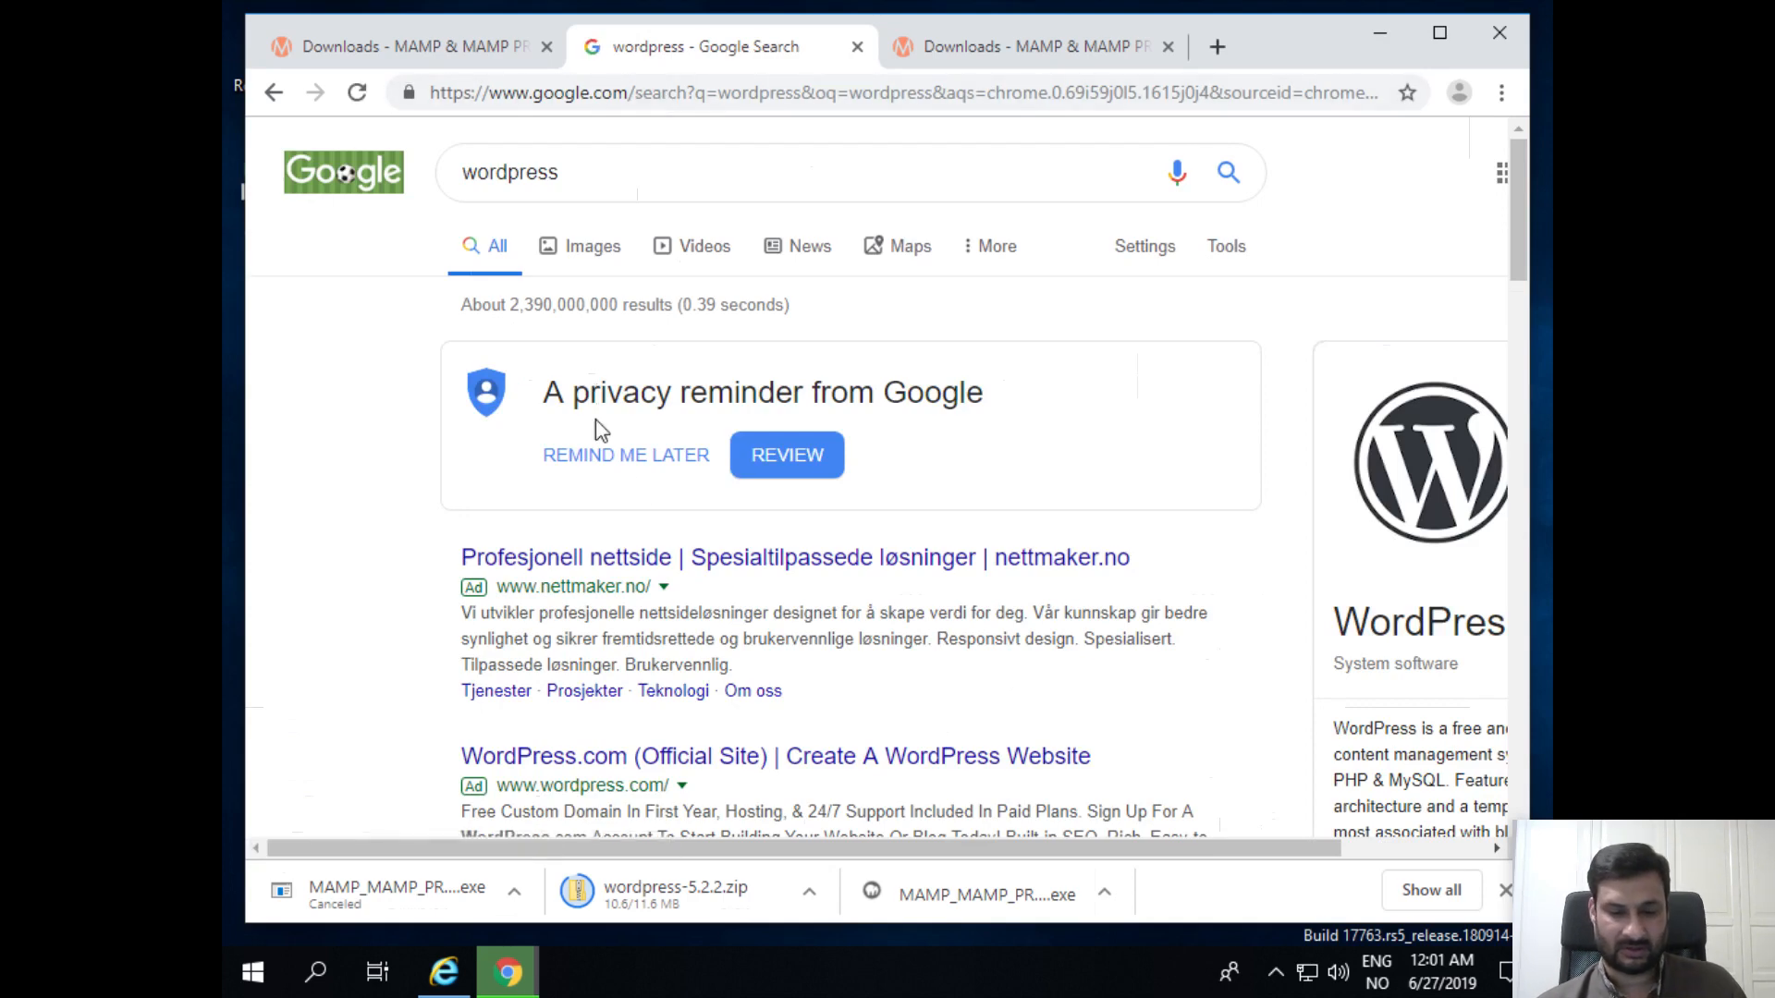
{"action": "scroll", "coordinate": [653, 492], "scroll_direction": "down", "scroll_amount": 5}
{"action": "scroll", "coordinate": [878, 510], "scroll_direction": "down", "scroll_amount": 3}
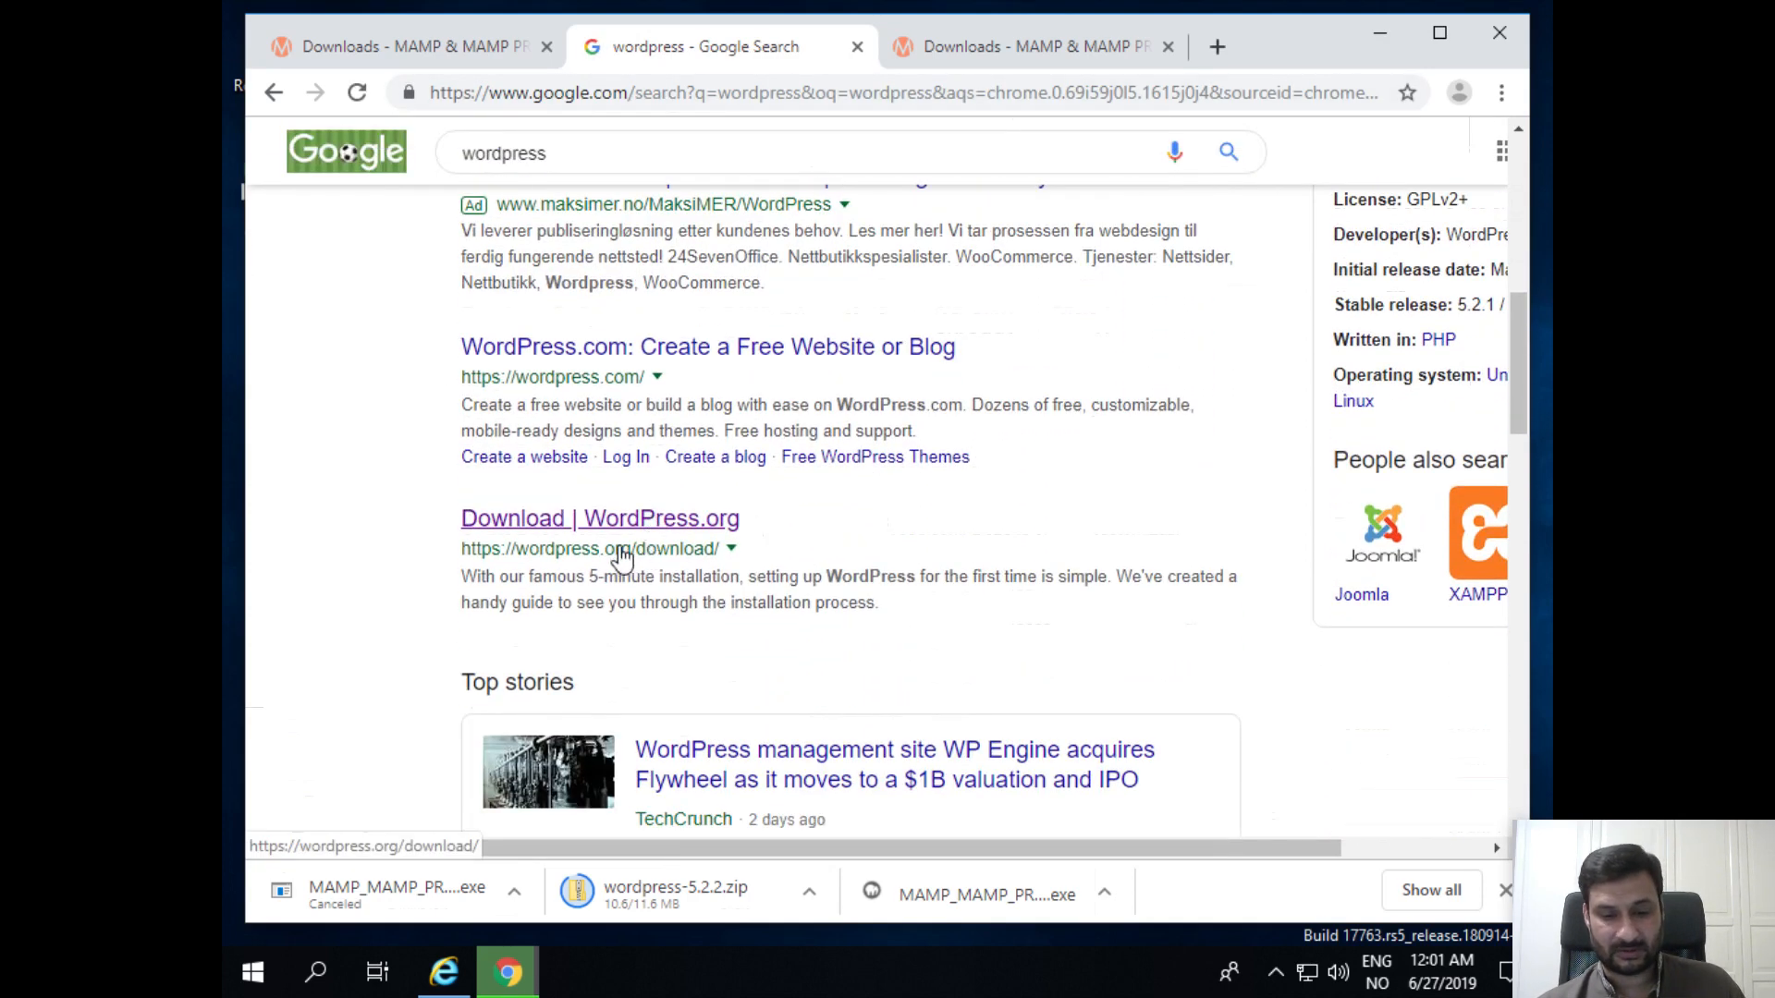
{"action": "left_click", "coordinate": [664, 519]}
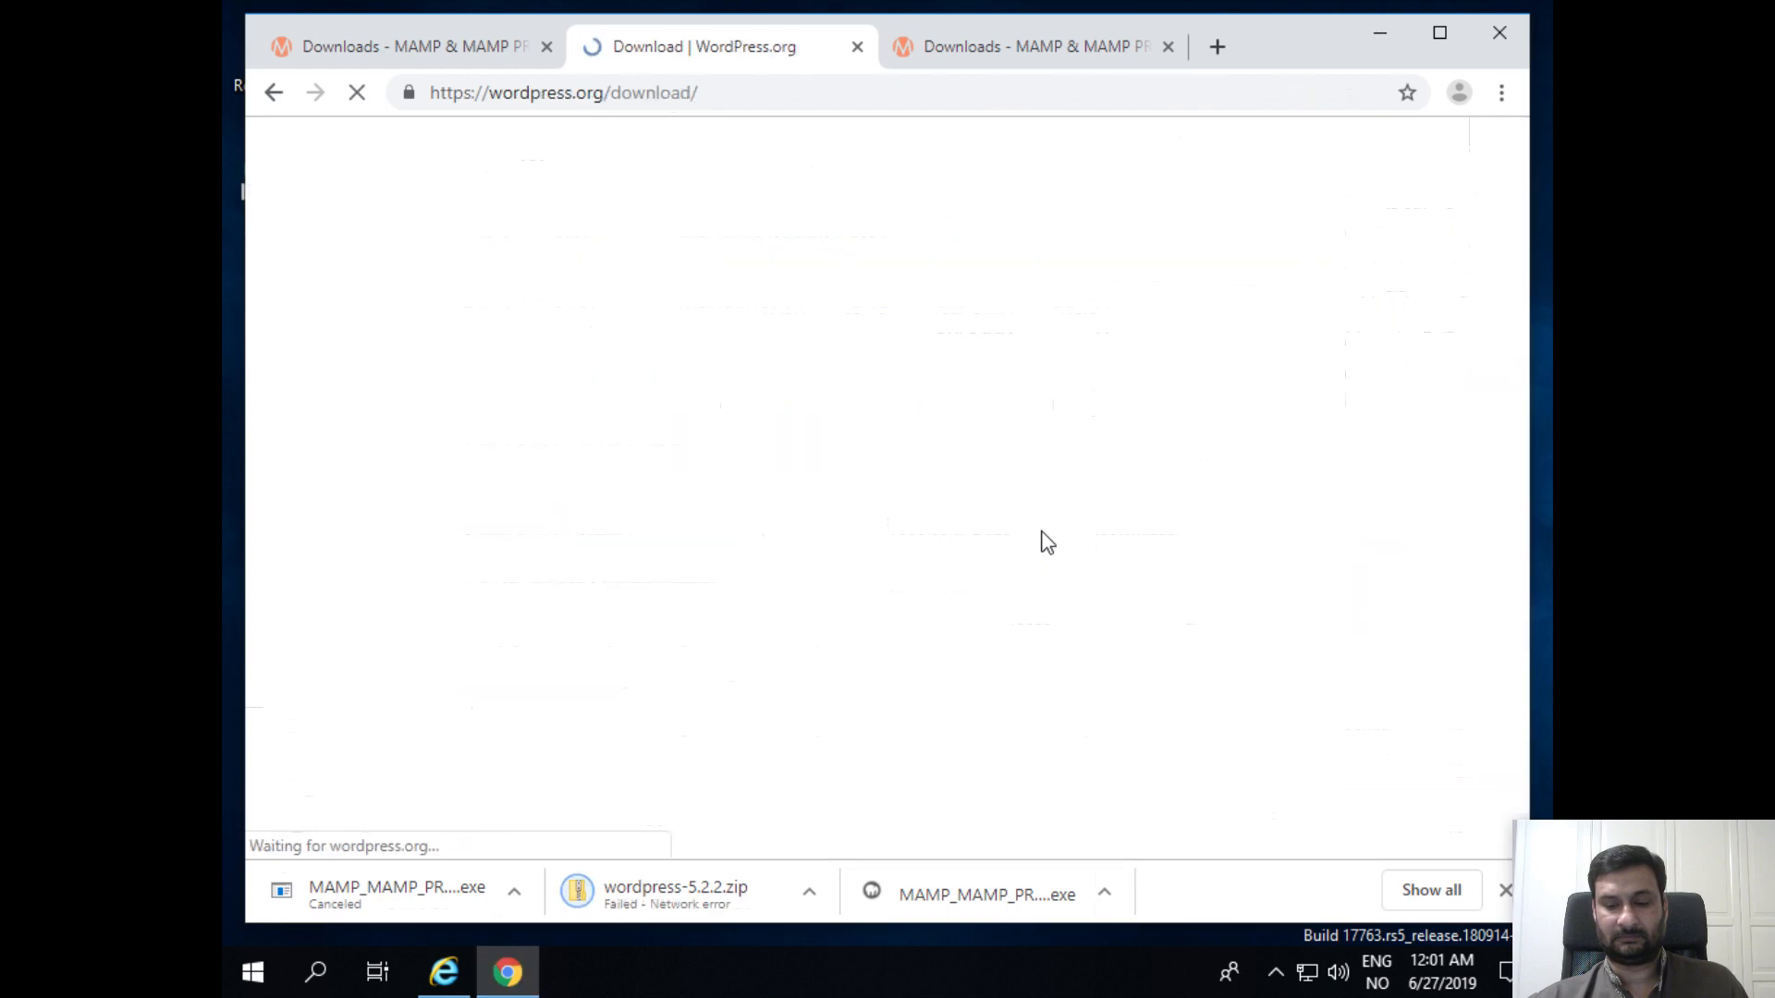
{"action": "scroll", "coordinate": [615, 591], "scroll_direction": "down", "scroll_amount": 4}
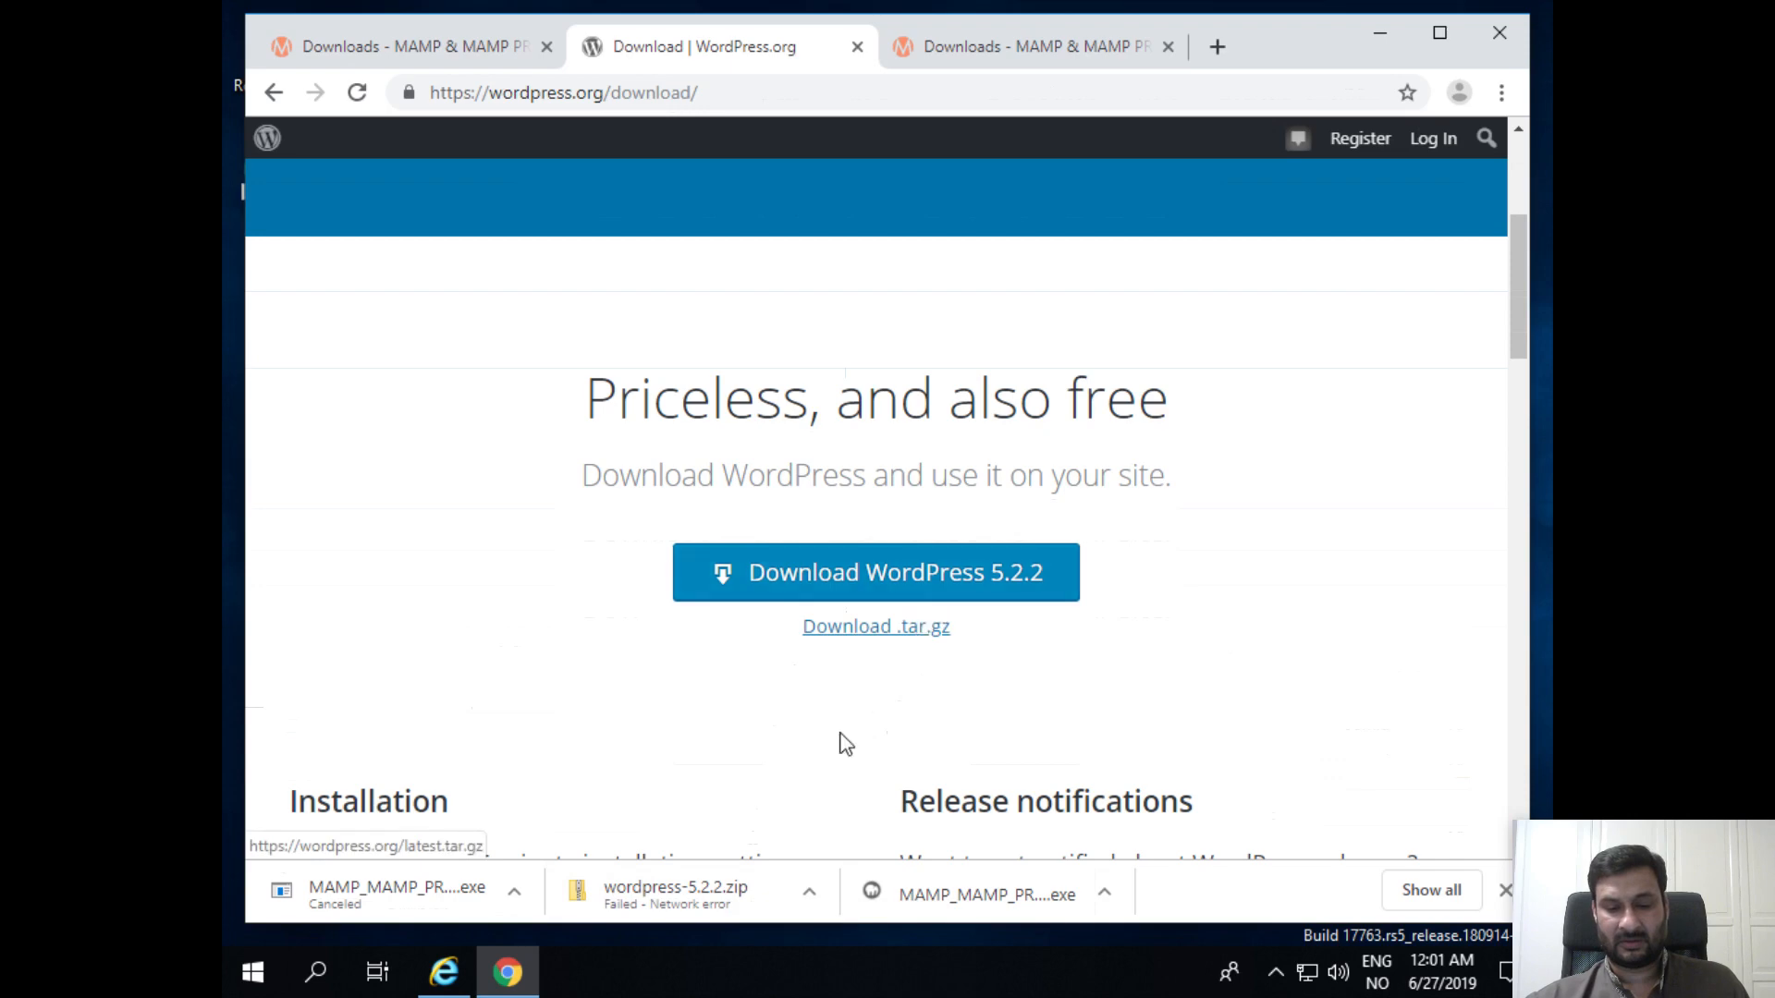
Step: Close the leftover Internet Explorer window and return to the MAMP downloads tab
{"action": "key", "text": "alt+Tab"}
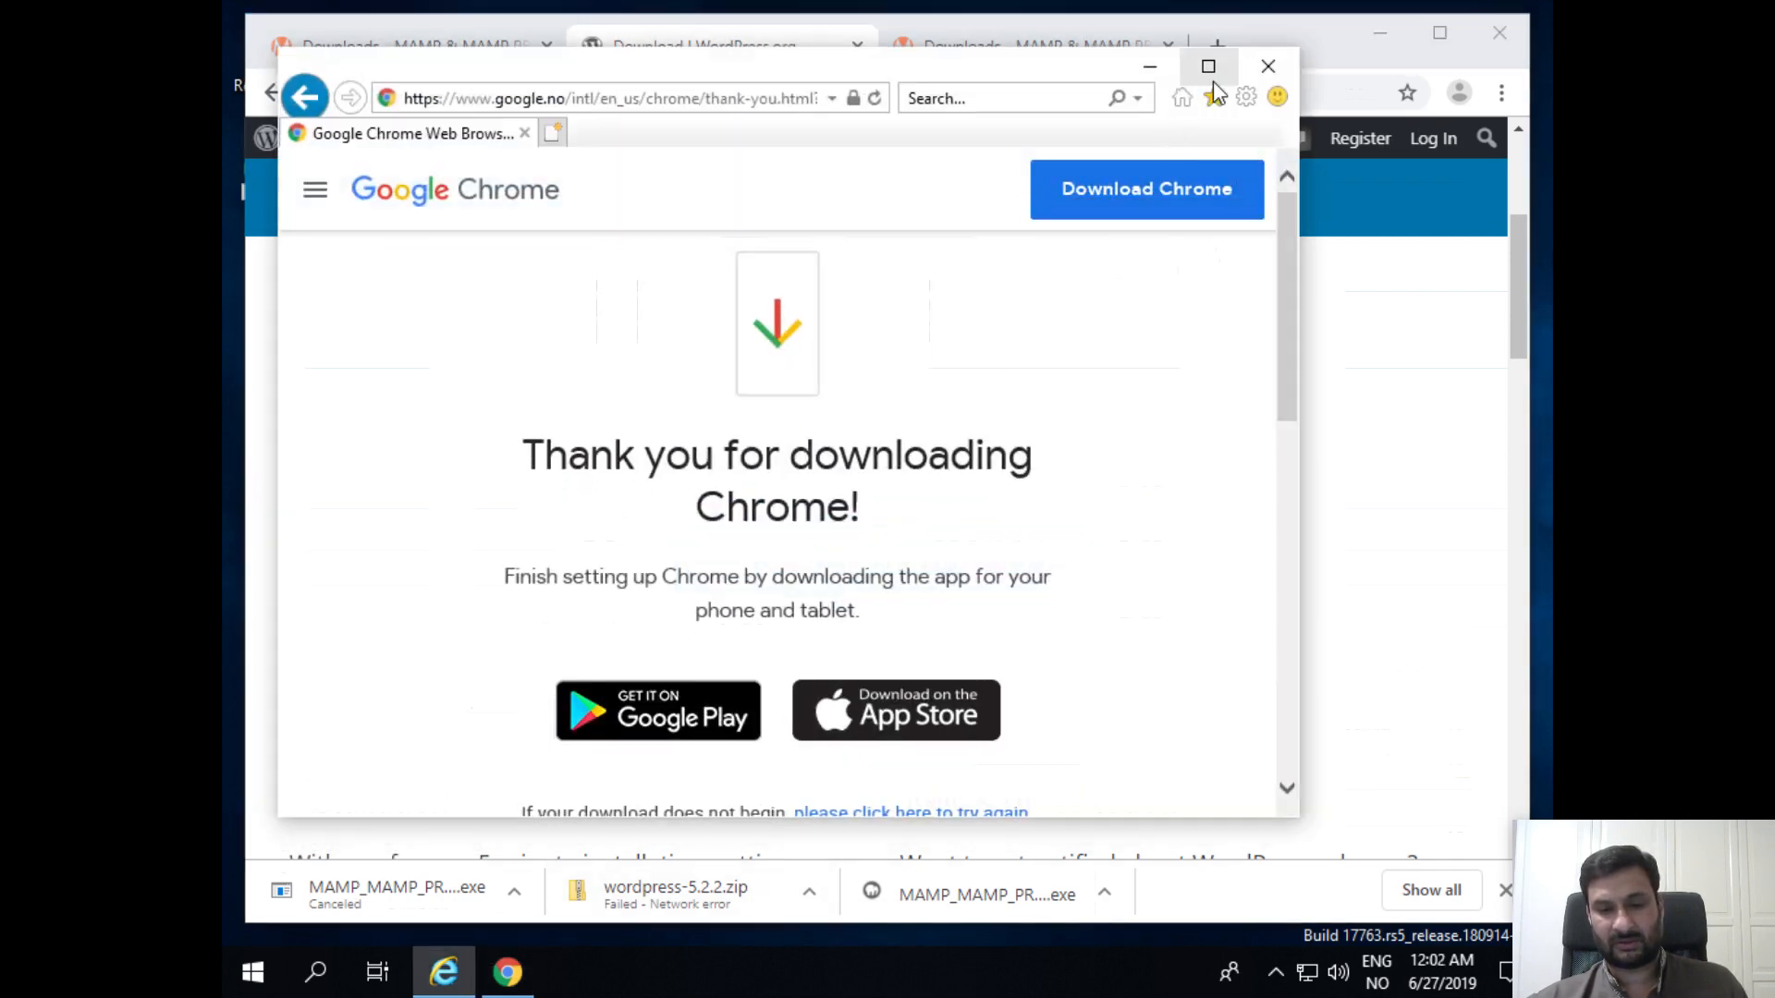
{"action": "left_click", "coordinate": [1267, 66]}
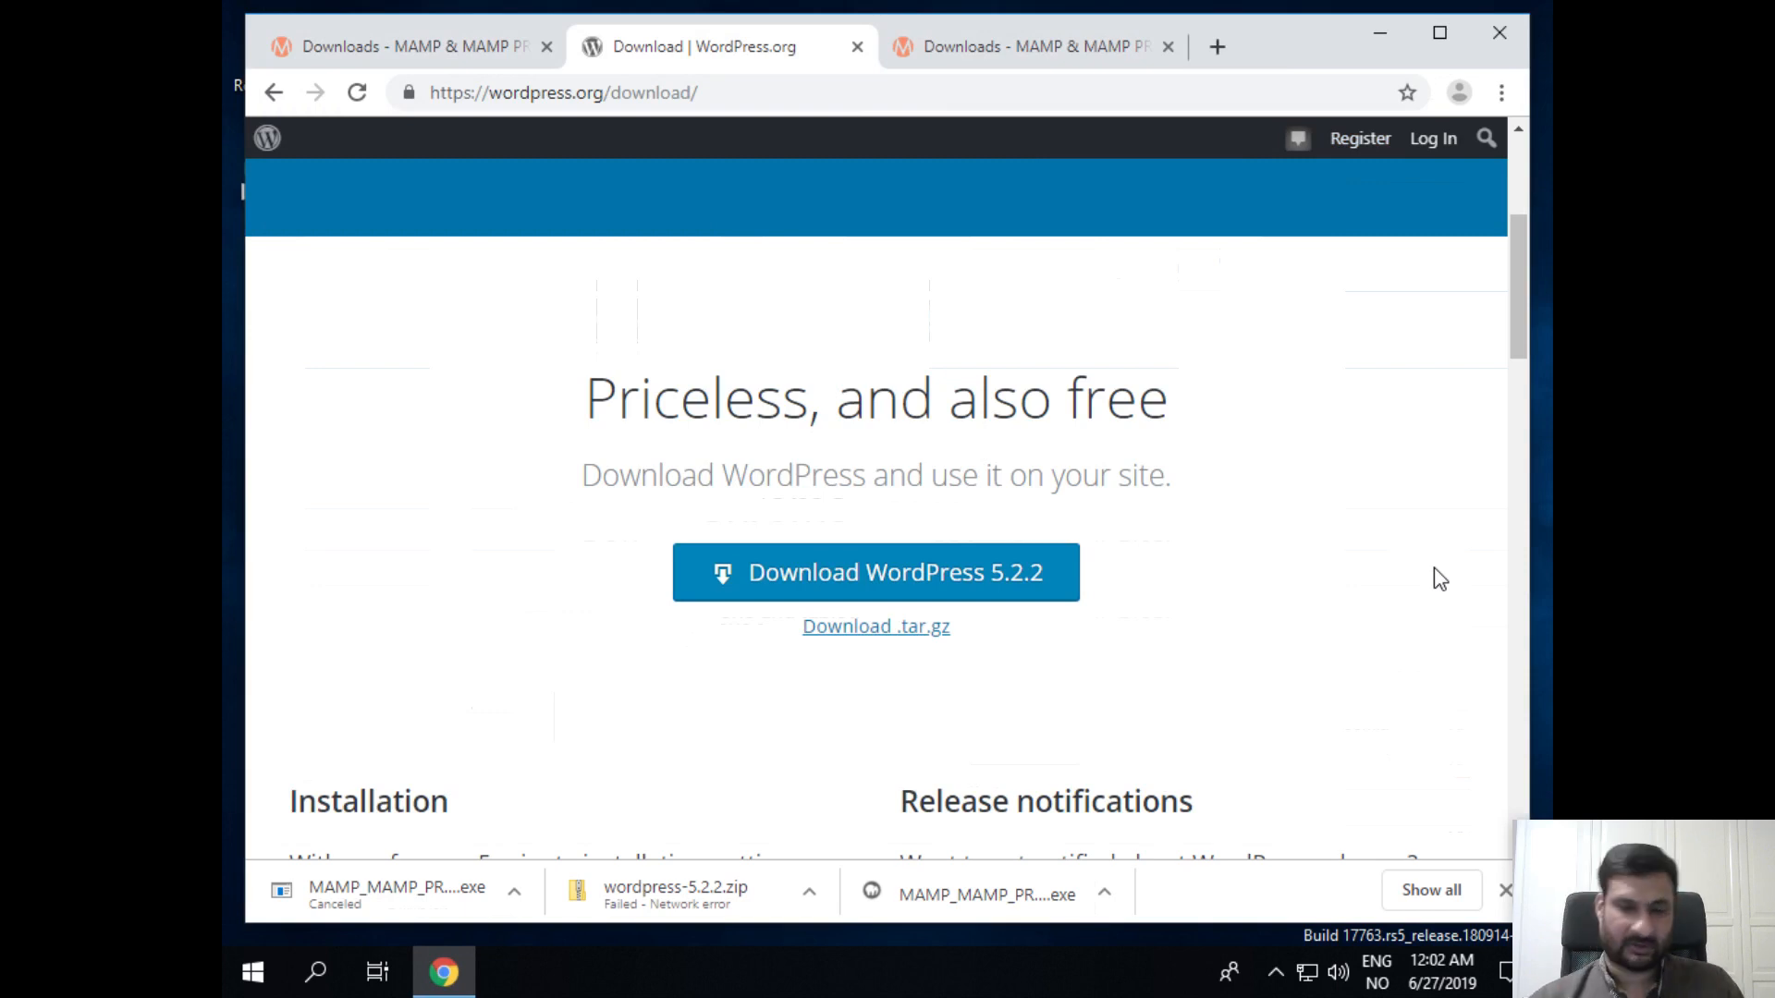
{"action": "left_click", "coordinate": [957, 45]}
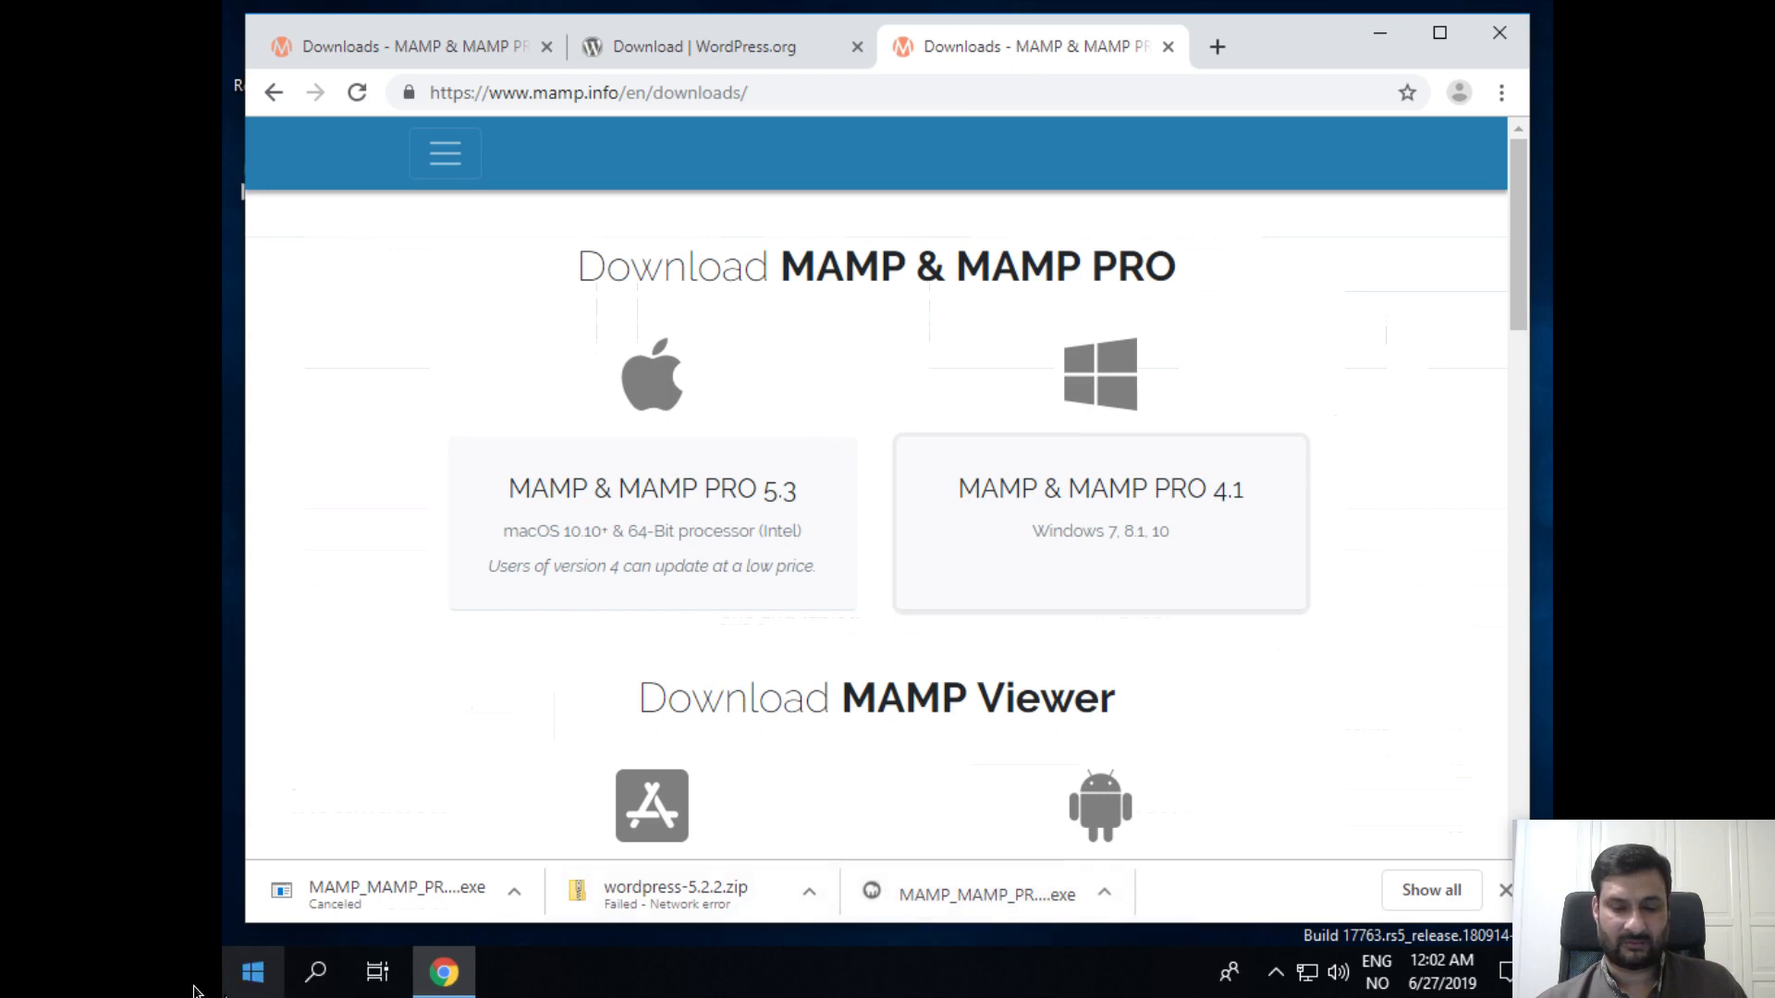
Step: Browse the Start menu app list, expanding Windows Accessories and Windows Administrative Tools
{"action": "left_click", "coordinate": [255, 973]}
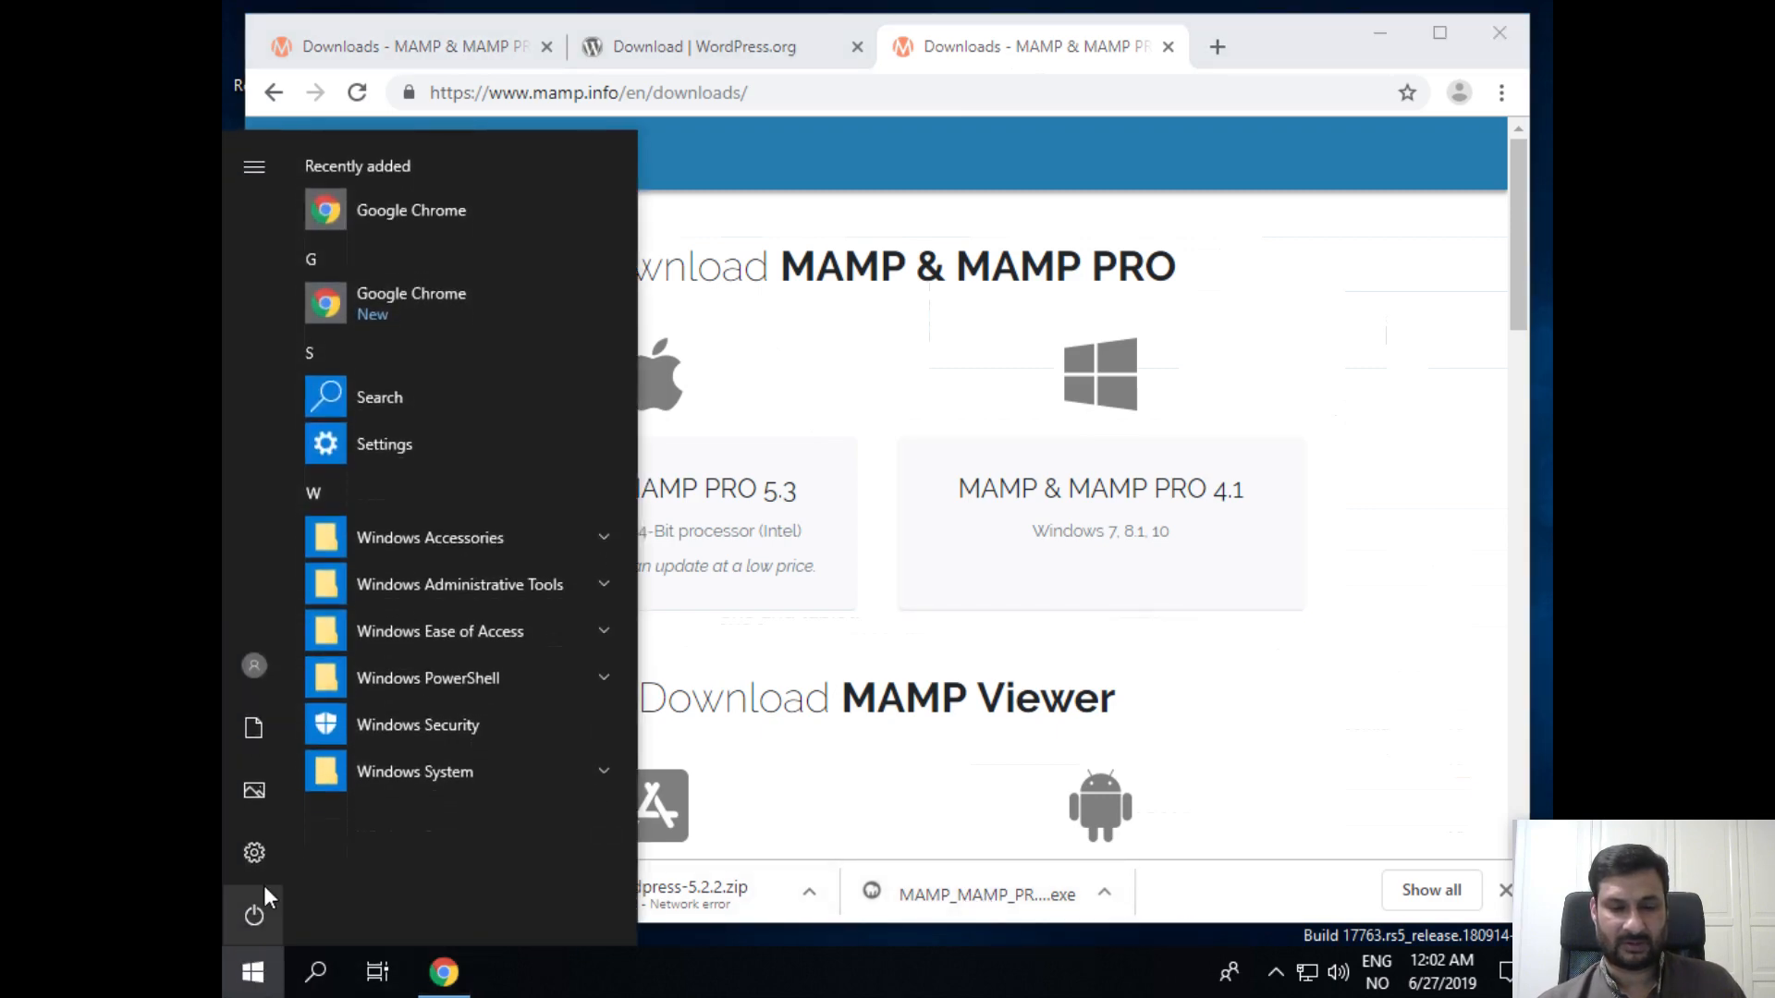
{"action": "left_click", "coordinate": [442, 535]}
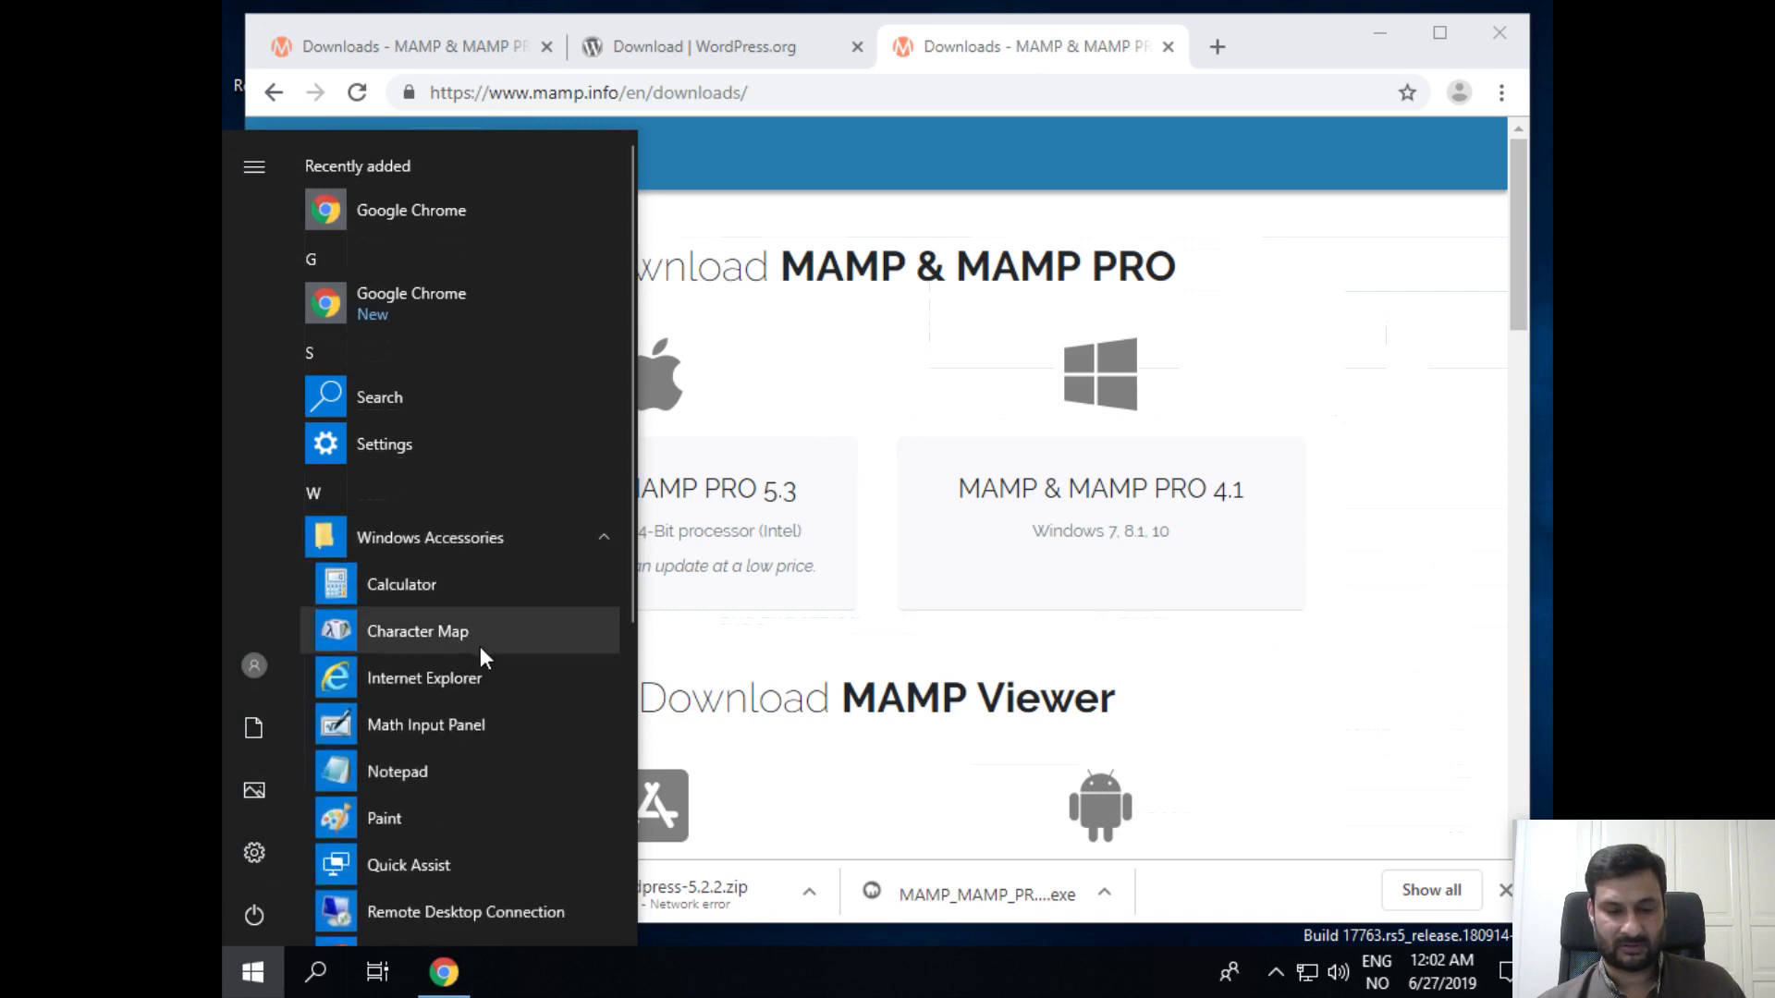
{"action": "scroll", "coordinate": [480, 647], "scroll_direction": "down", "scroll_amount": 2}
{"action": "scroll", "coordinate": [480, 649], "scroll_direction": "down", "scroll_amount": 1}
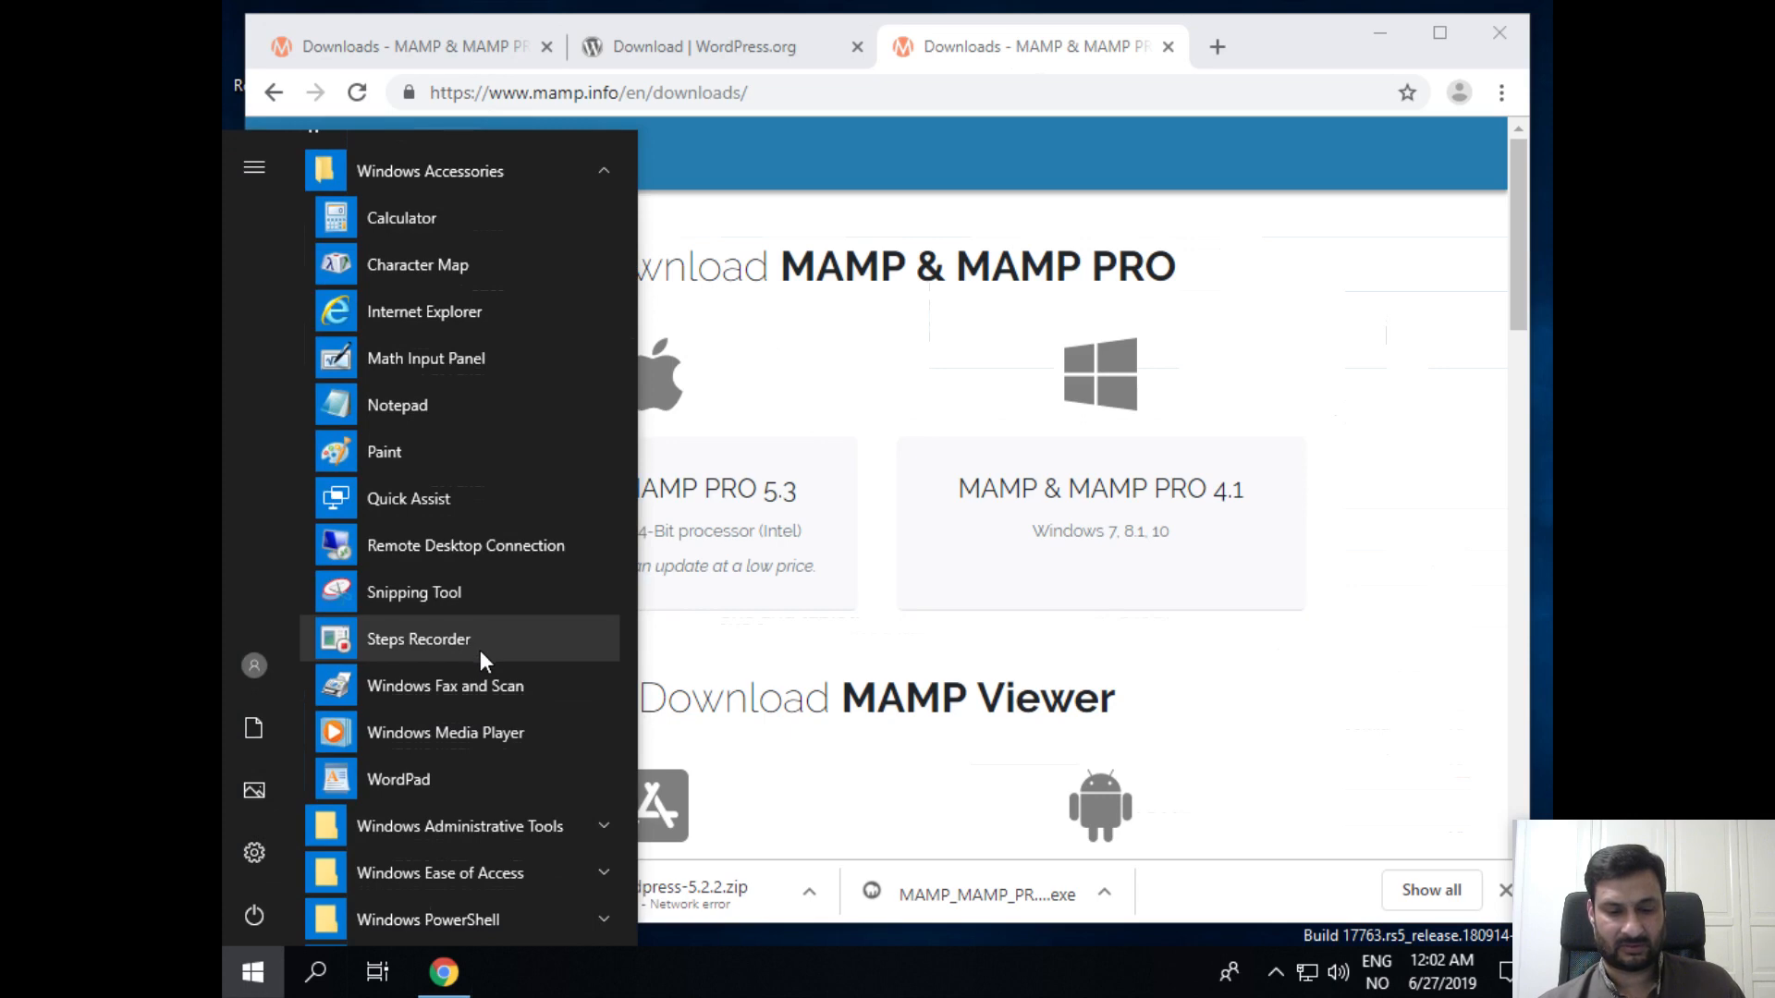
{"action": "left_click", "coordinate": [545, 826]}
{"action": "scroll", "coordinate": [547, 823], "scroll_direction": "down", "scroll_amount": 10}
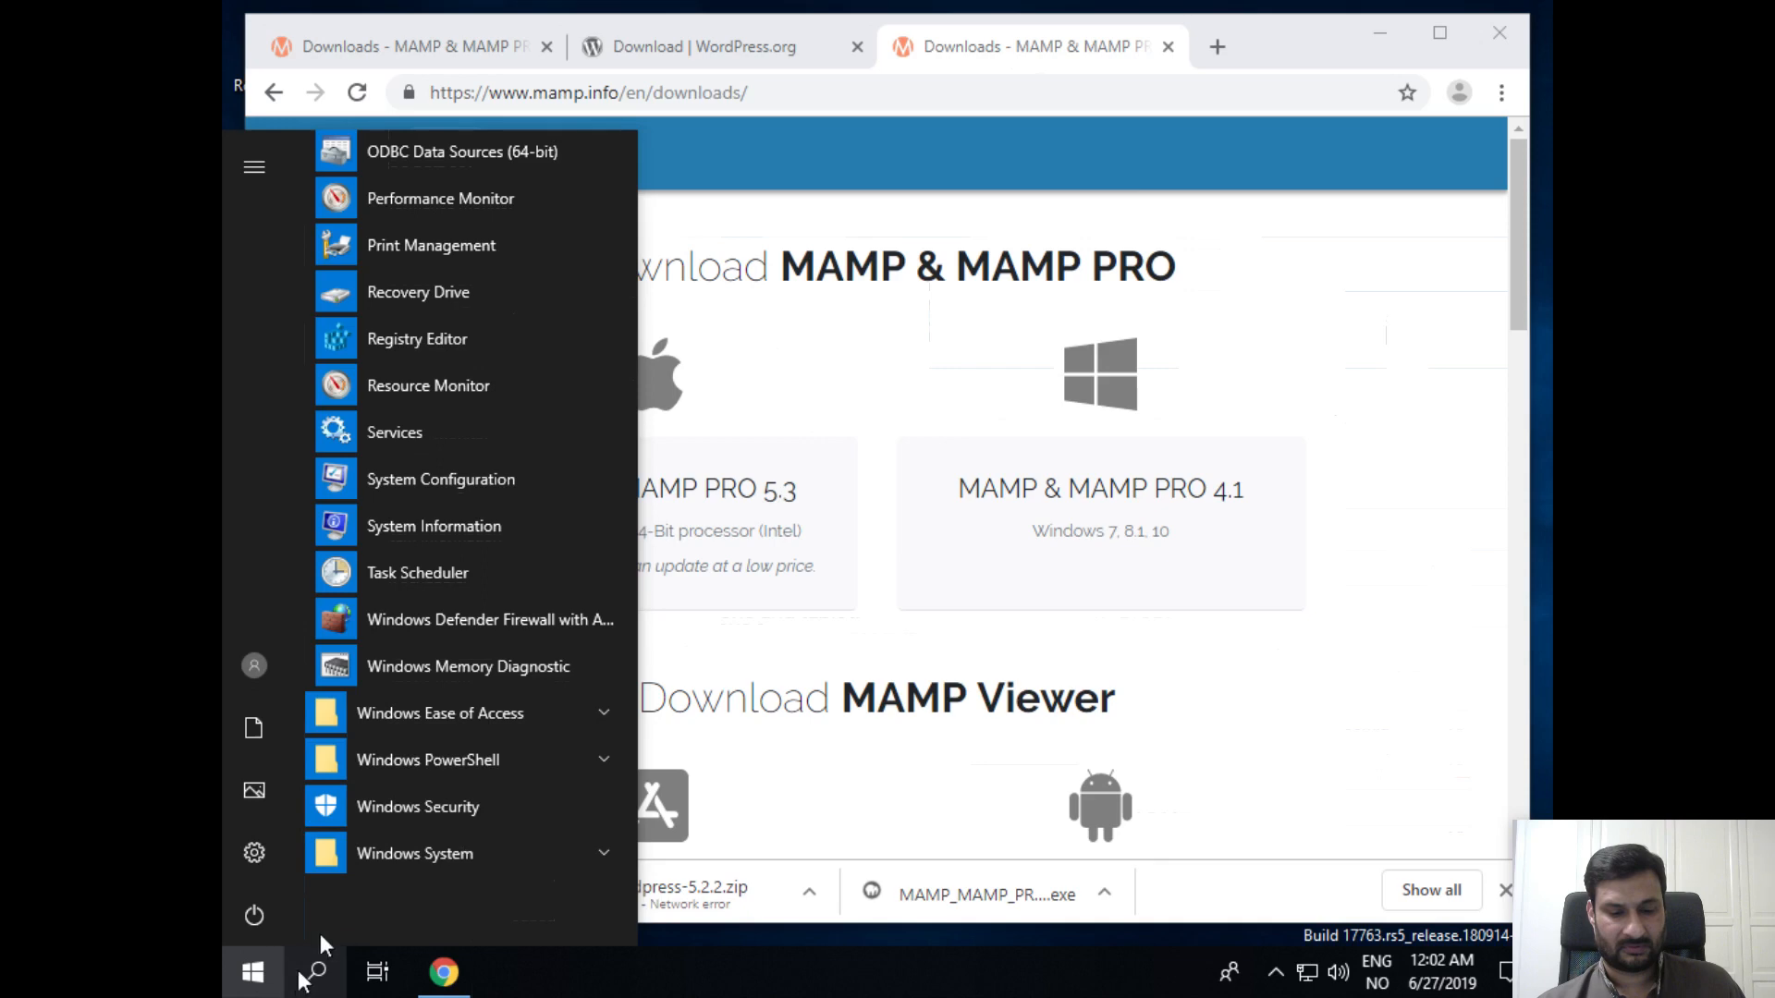
{"action": "scroll", "coordinate": [423, 685], "scroll_direction": "up", "scroll_amount": 8}
{"action": "scroll", "coordinate": [429, 686], "scroll_direction": "up", "scroll_amount": 5}
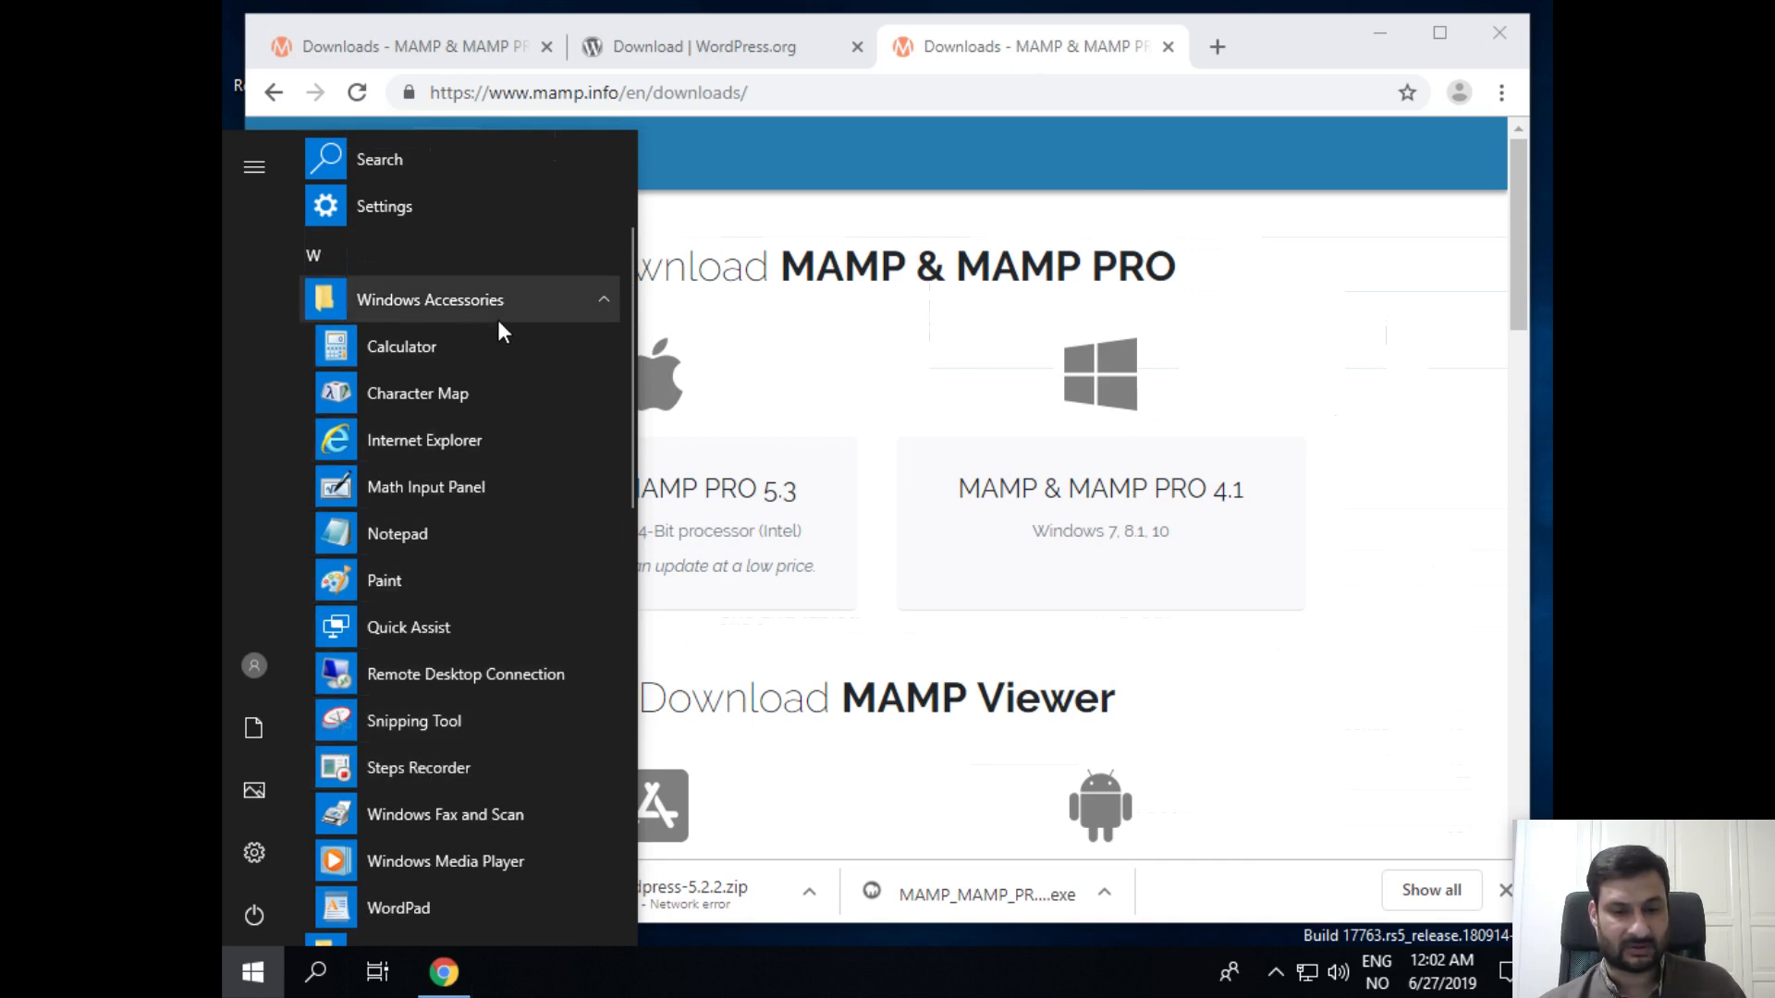
{"action": "scroll", "coordinate": [497, 324], "scroll_direction": "up", "scroll_amount": 1}
{"action": "scroll", "coordinate": [505, 333], "scroll_direction": "down", "scroll_amount": 1}
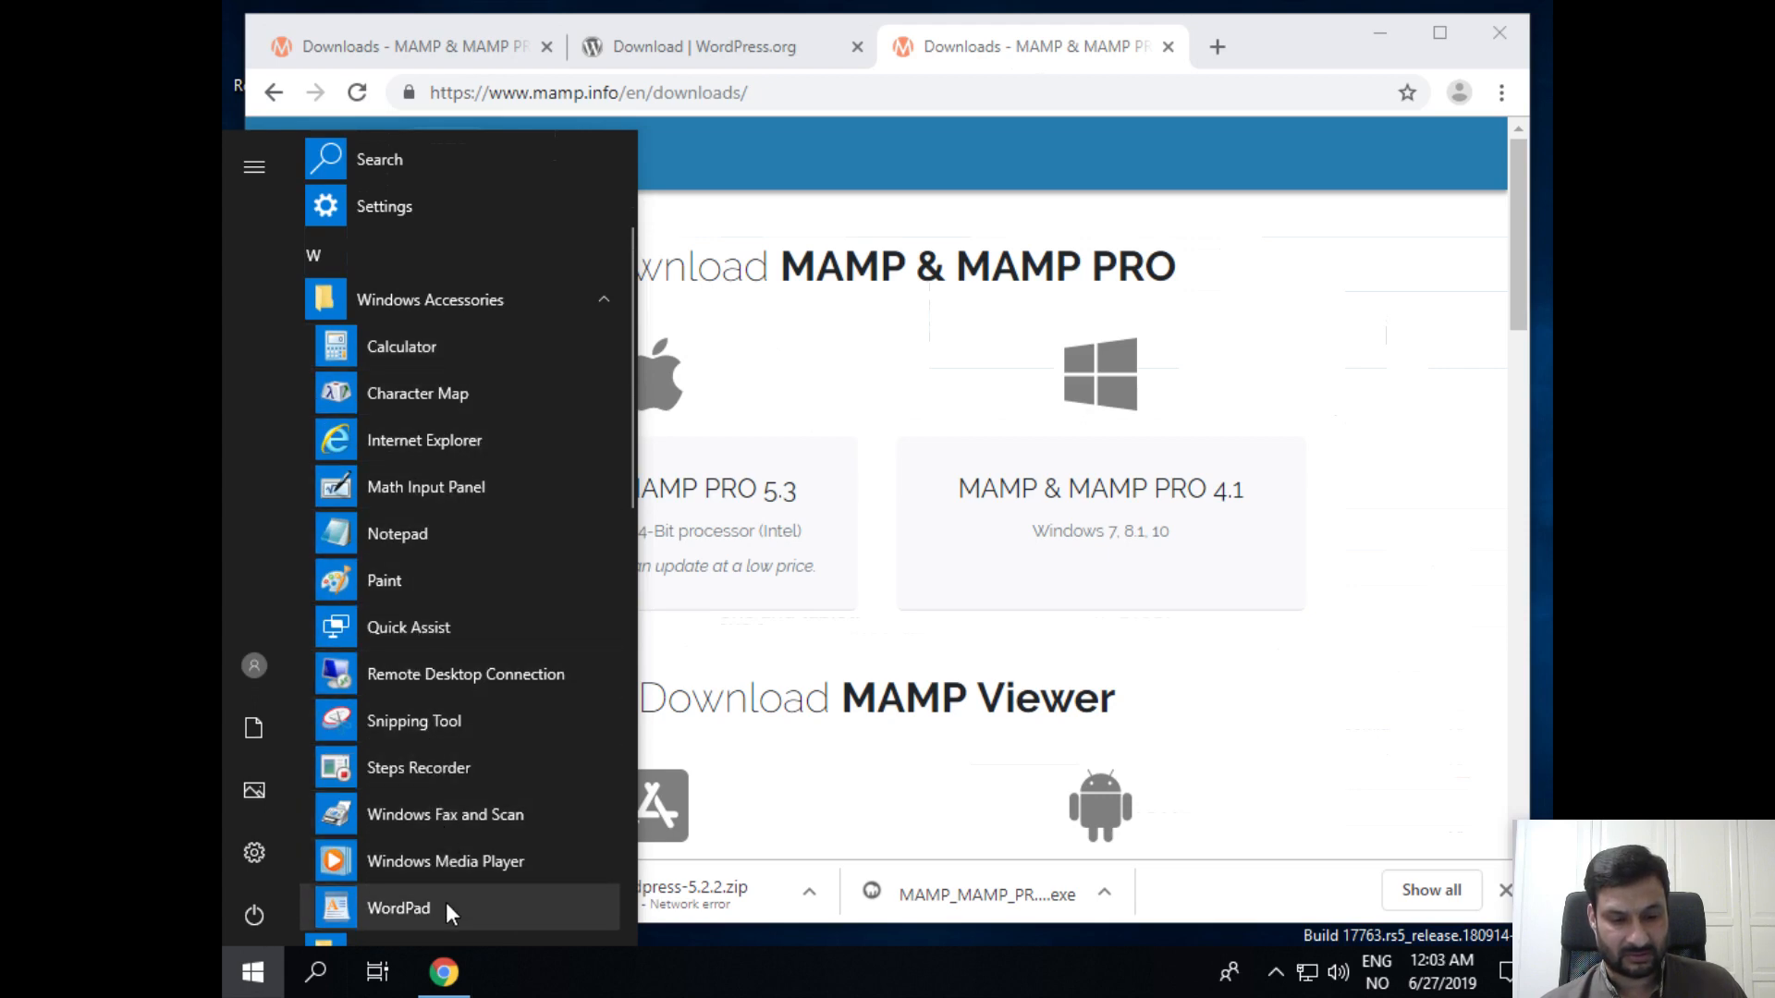
{"action": "scroll", "coordinate": [446, 903], "scroll_direction": "down", "scroll_amount": 1}
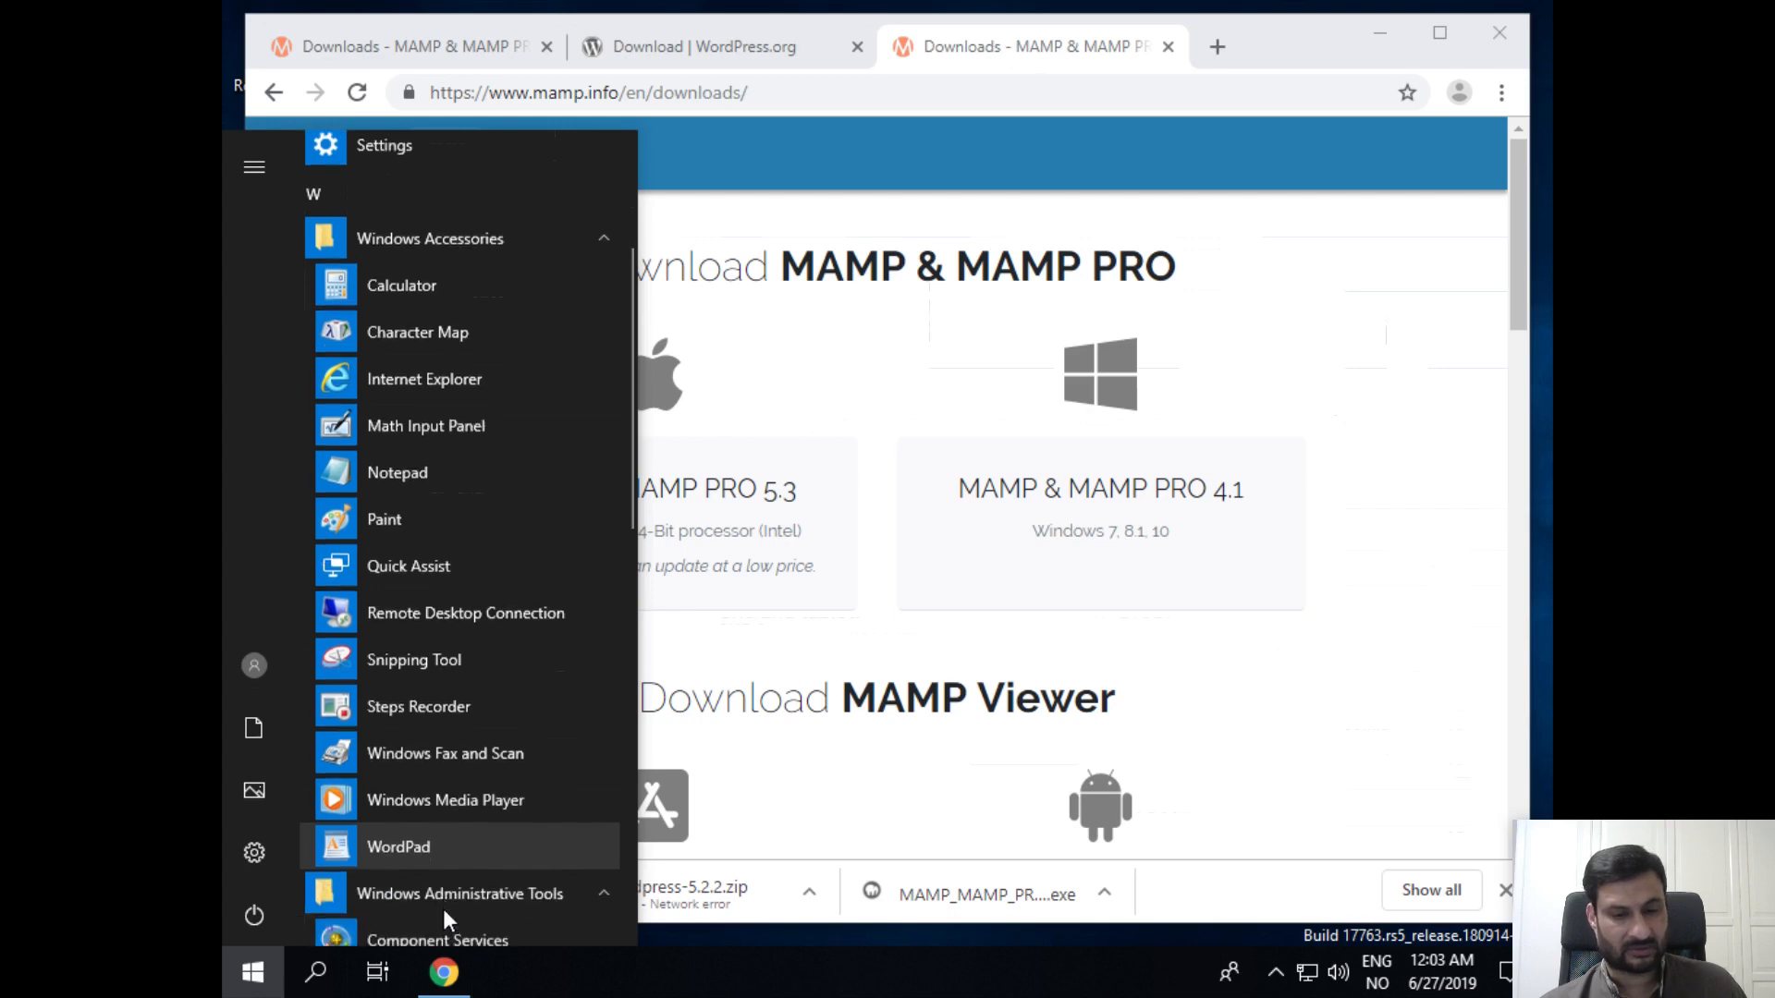
Step: Close the app list and search Windows for 'file'
{"action": "left_click", "coordinate": [442, 902]}
{"action": "left_click", "coordinate": [319, 982]}
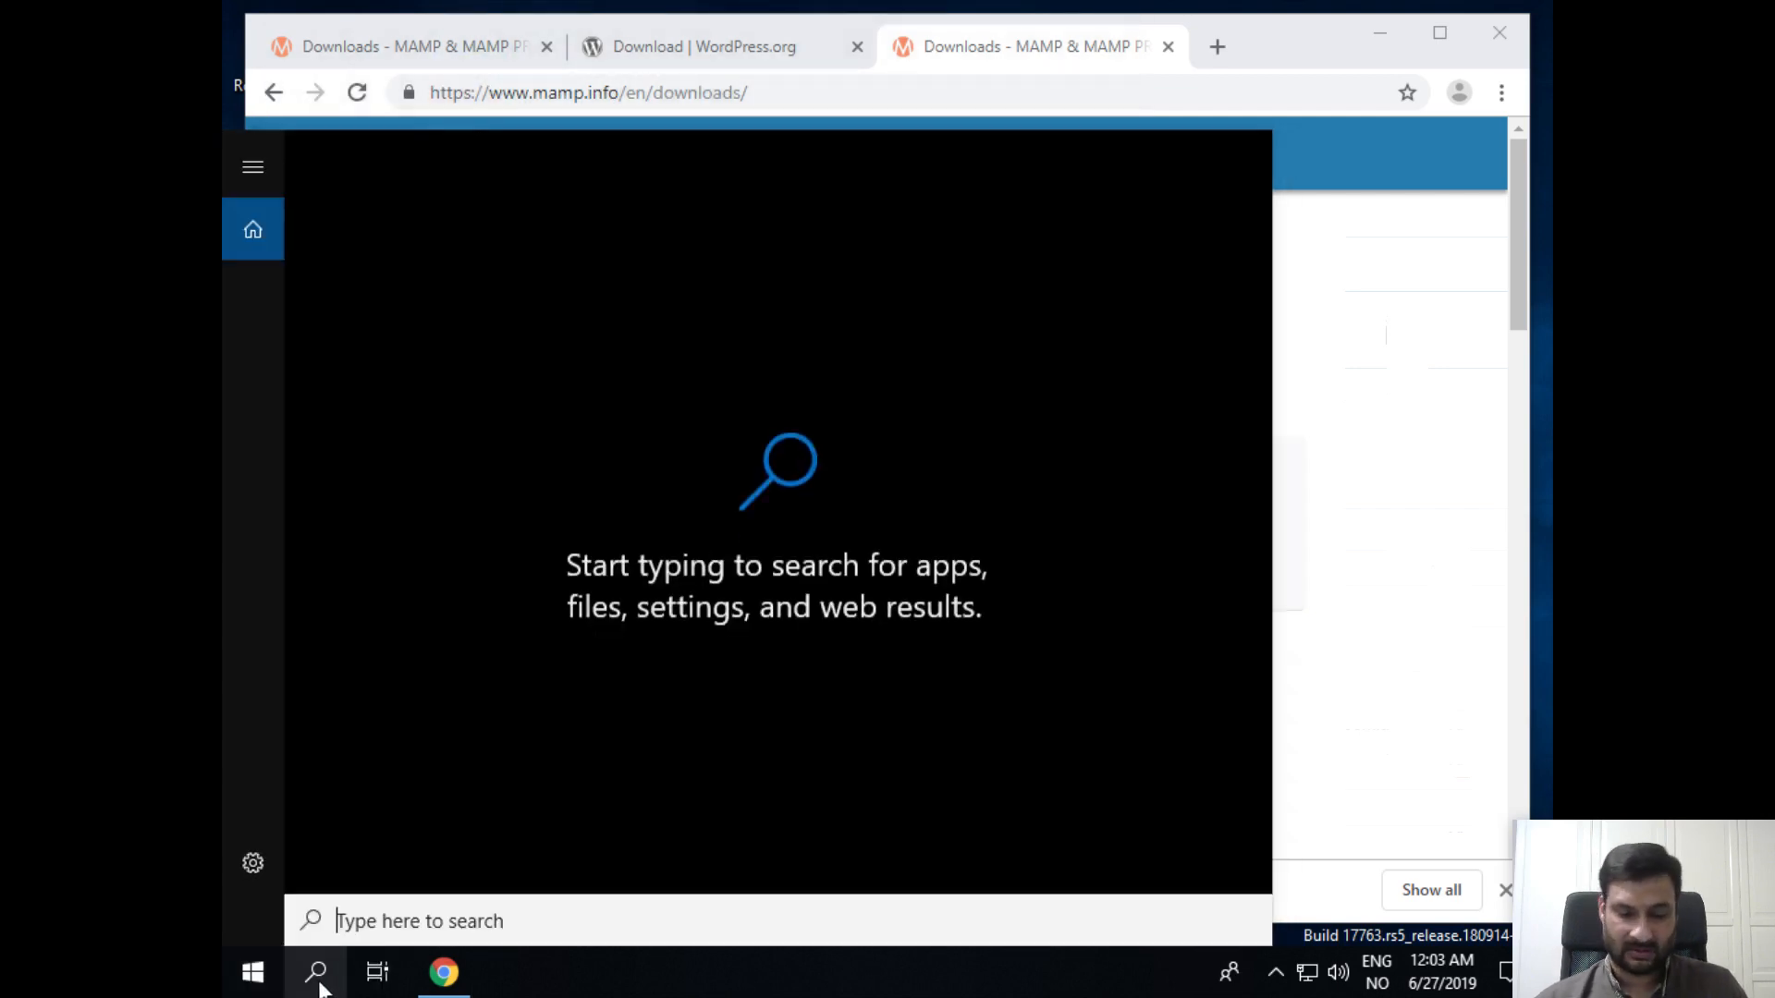
{"action": "type", "text": "file"}
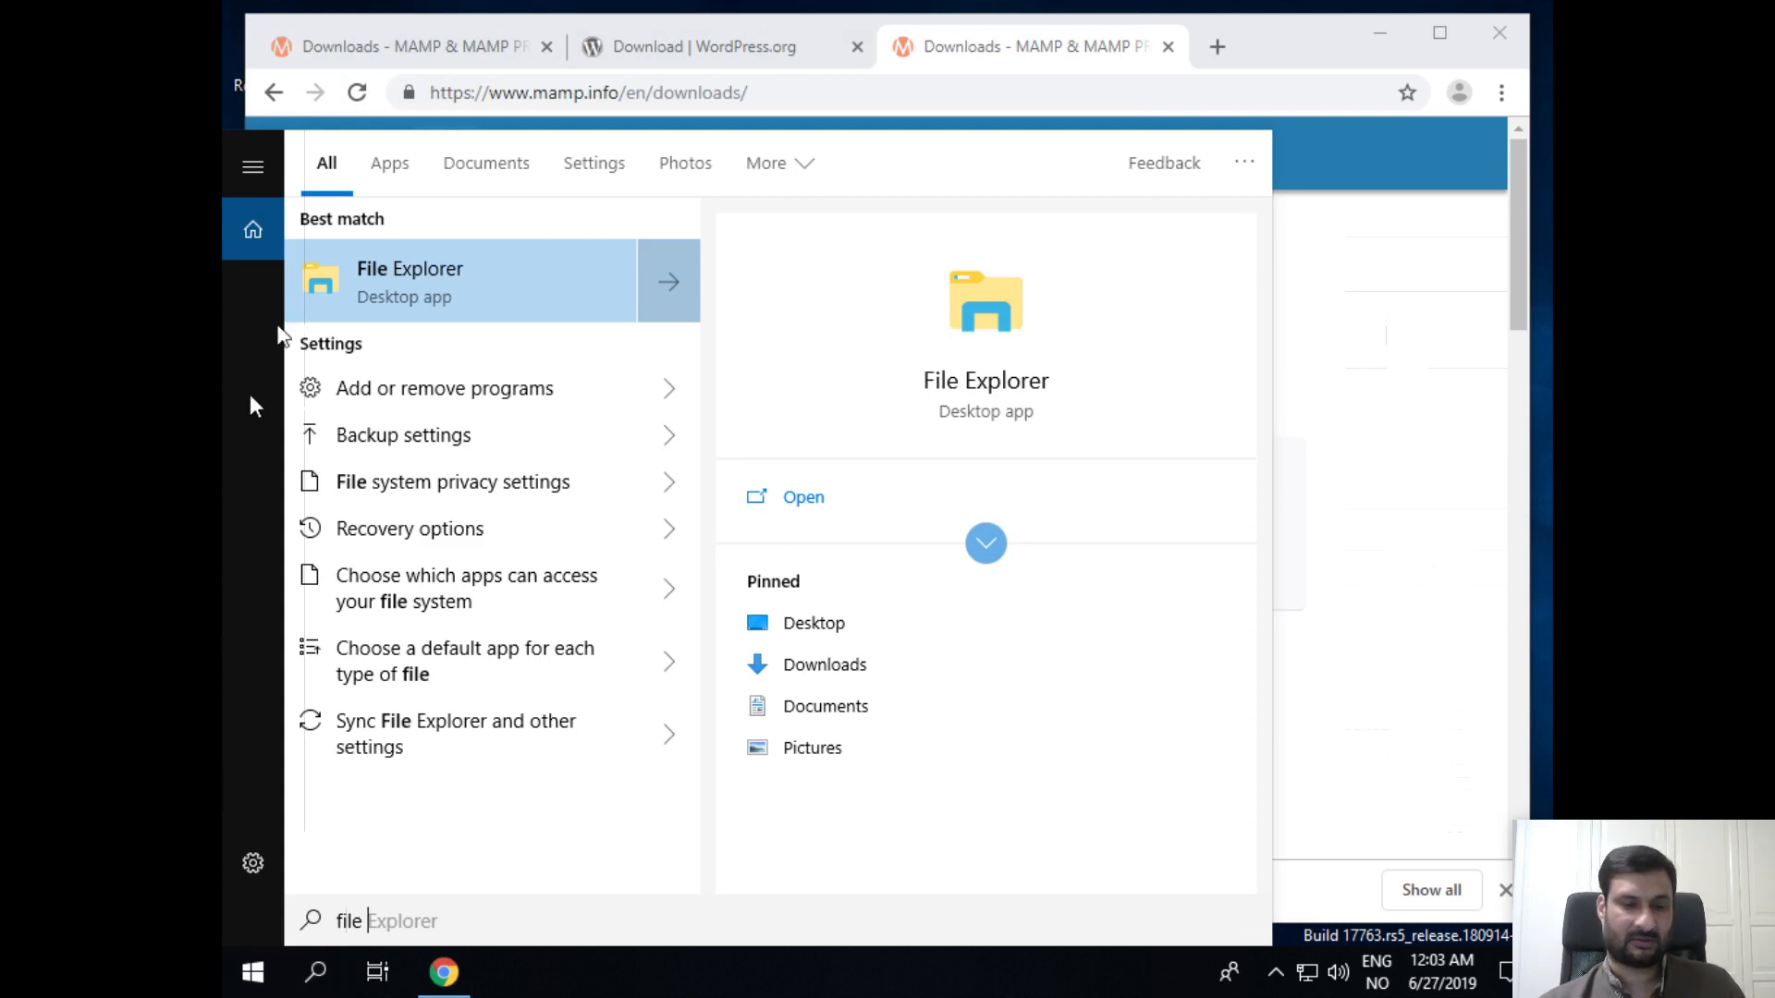
Step: Permanently delete Unconfirmed 840808.crdownload from C:\Downloads, then return to Chrome
{"action": "left_click", "coordinate": [410, 277]}
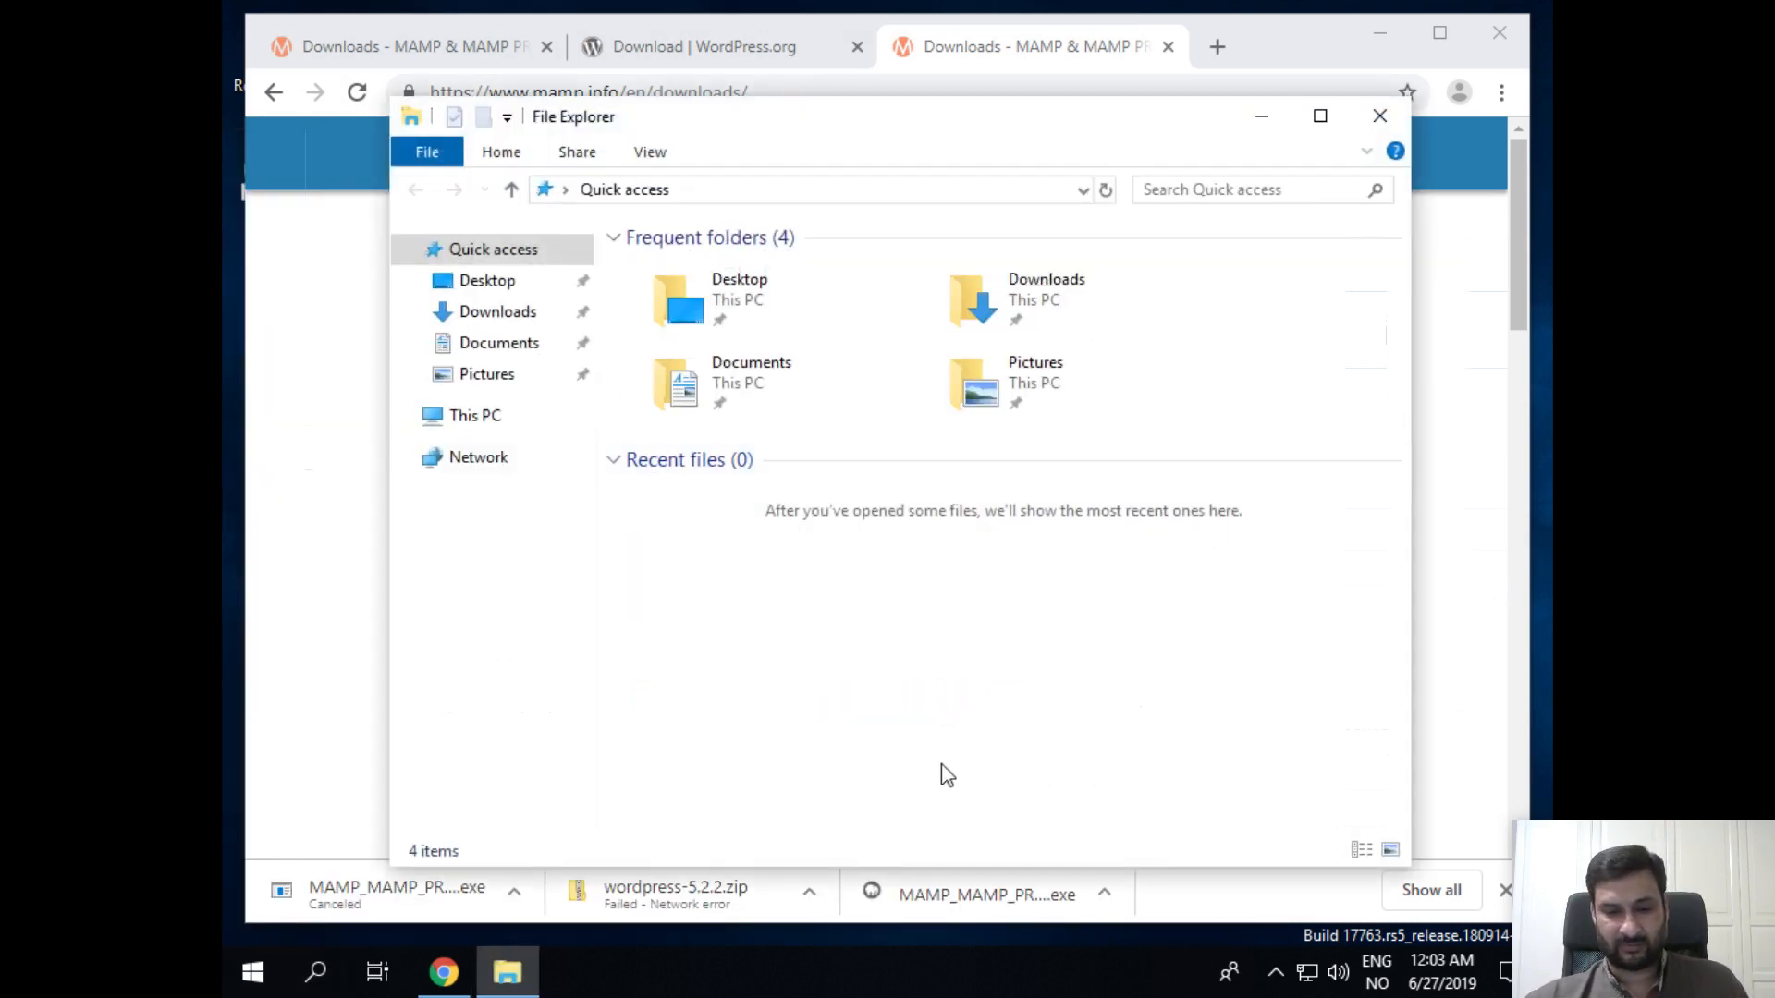
{"action": "left_click", "coordinate": [457, 418]}
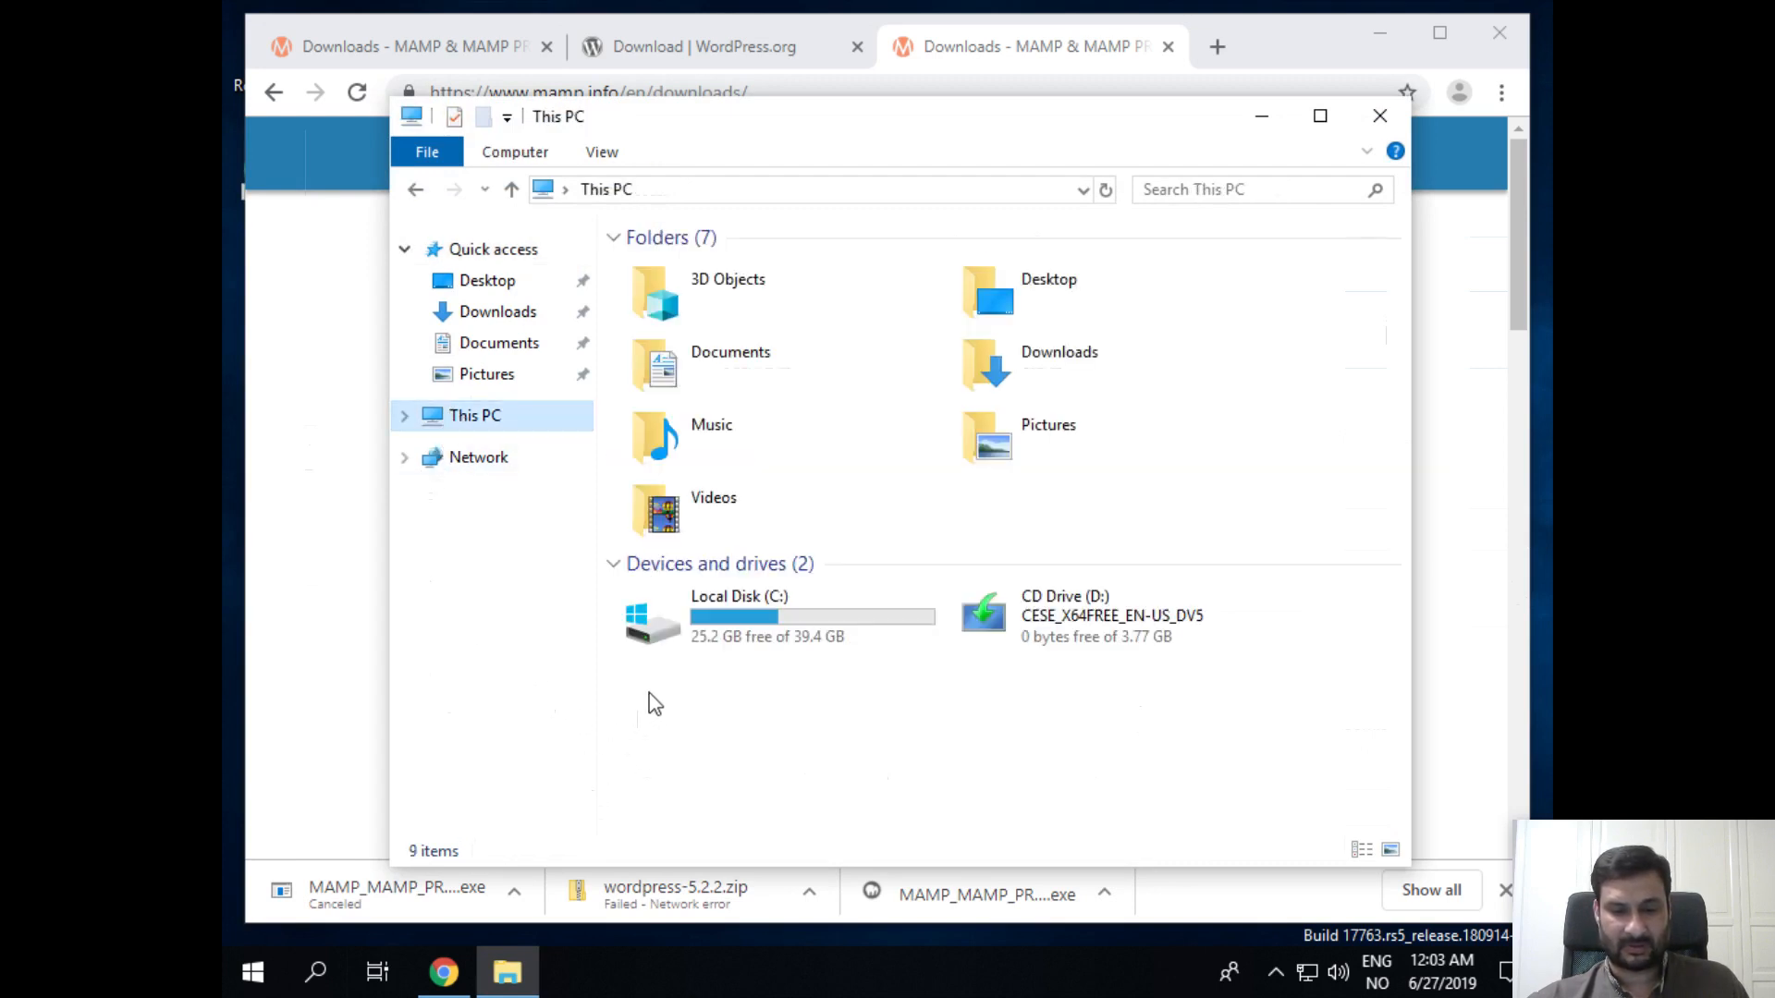
{"action": "double_click", "coordinate": [724, 597]}
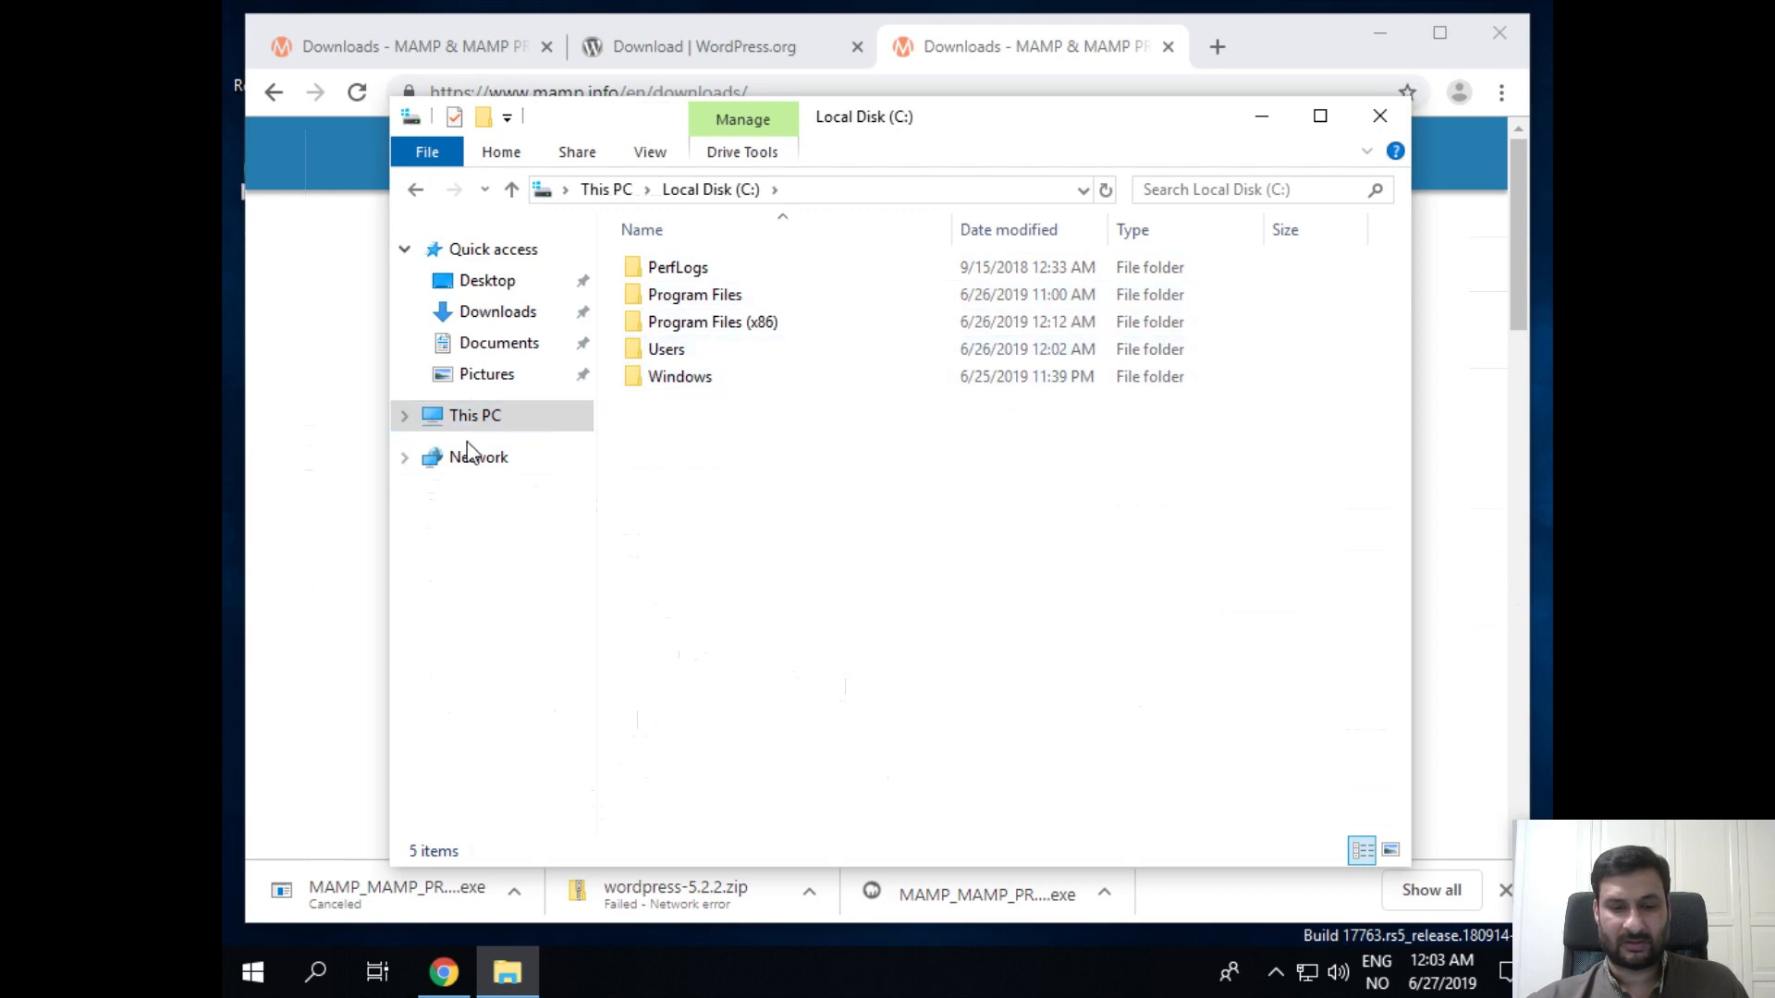
{"action": "left_click", "coordinate": [471, 314]}
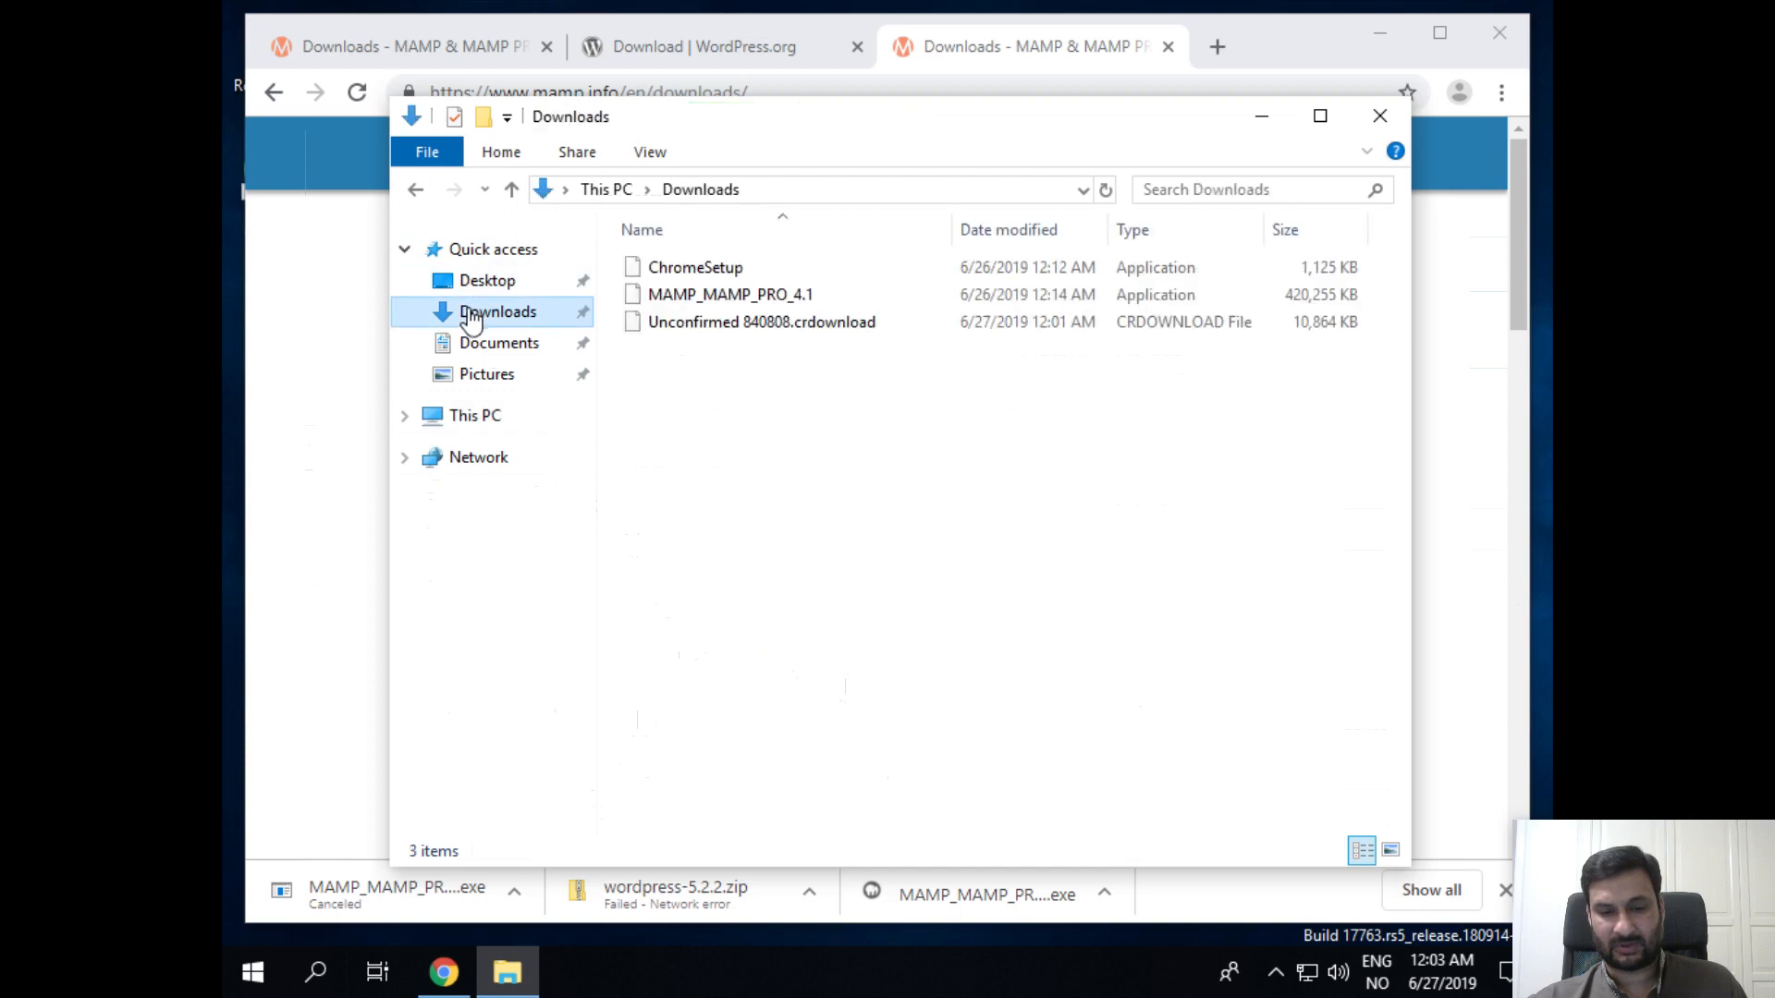
{"action": "left_click", "coordinate": [730, 294]}
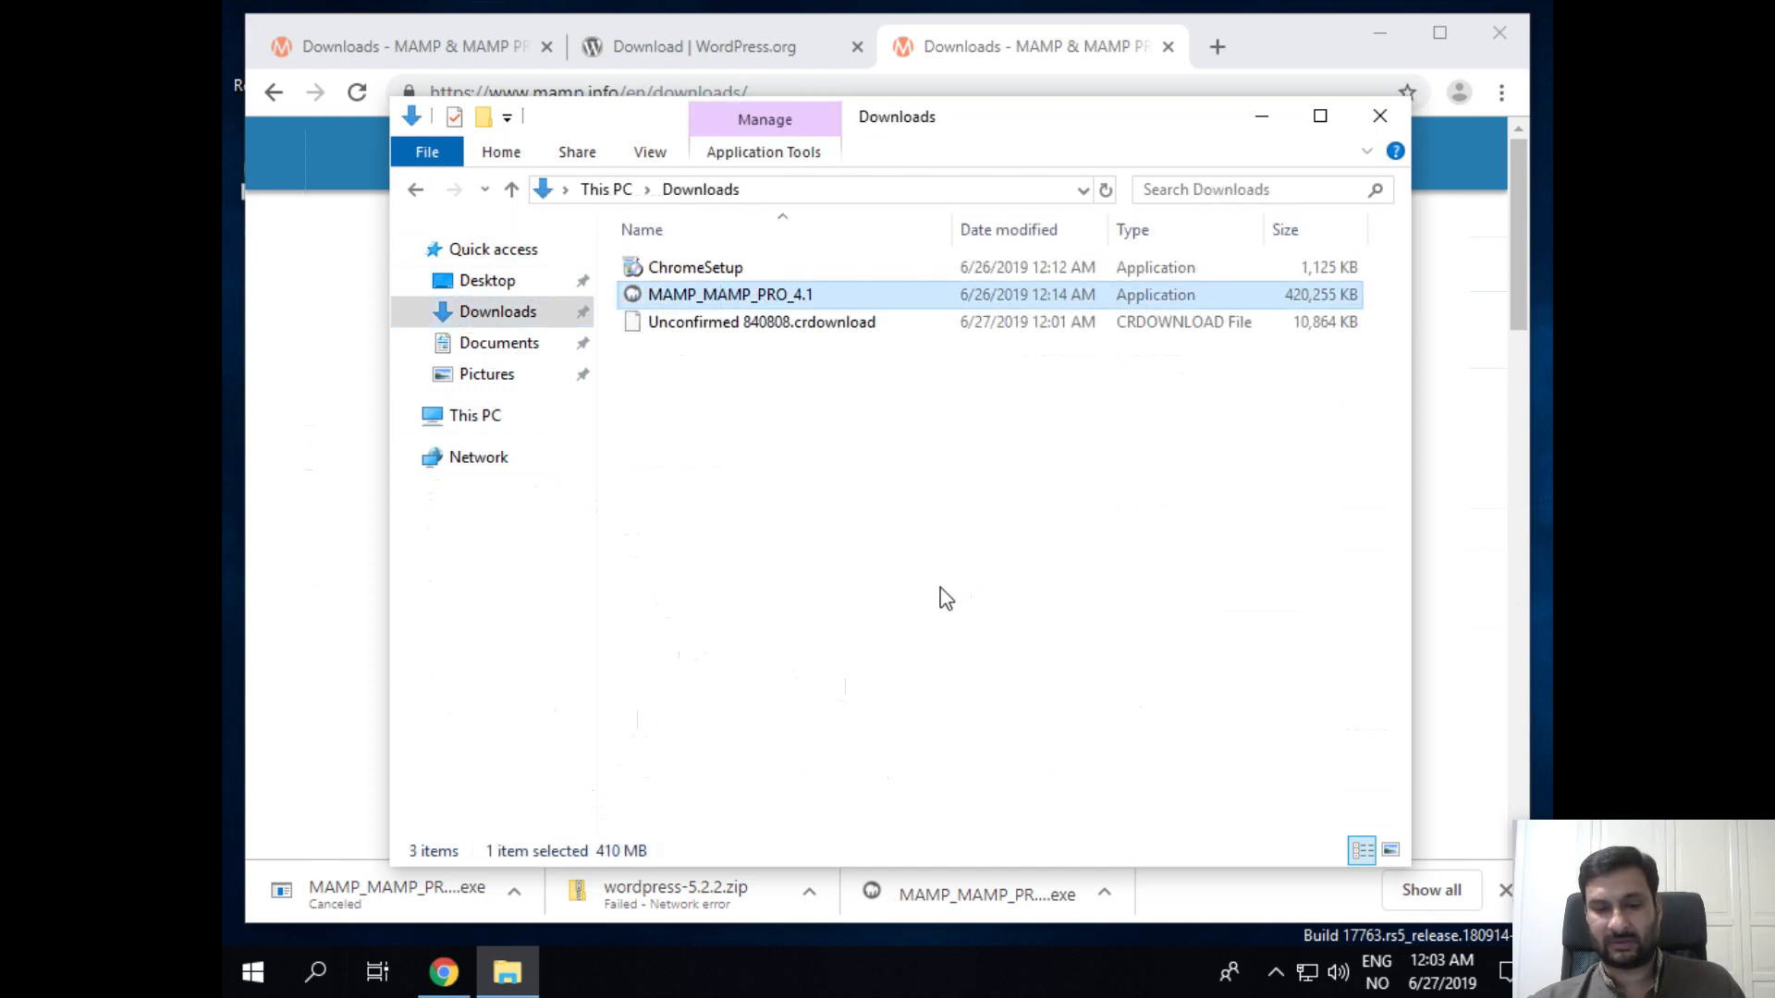
{"action": "left_click", "coordinate": [843, 331]}
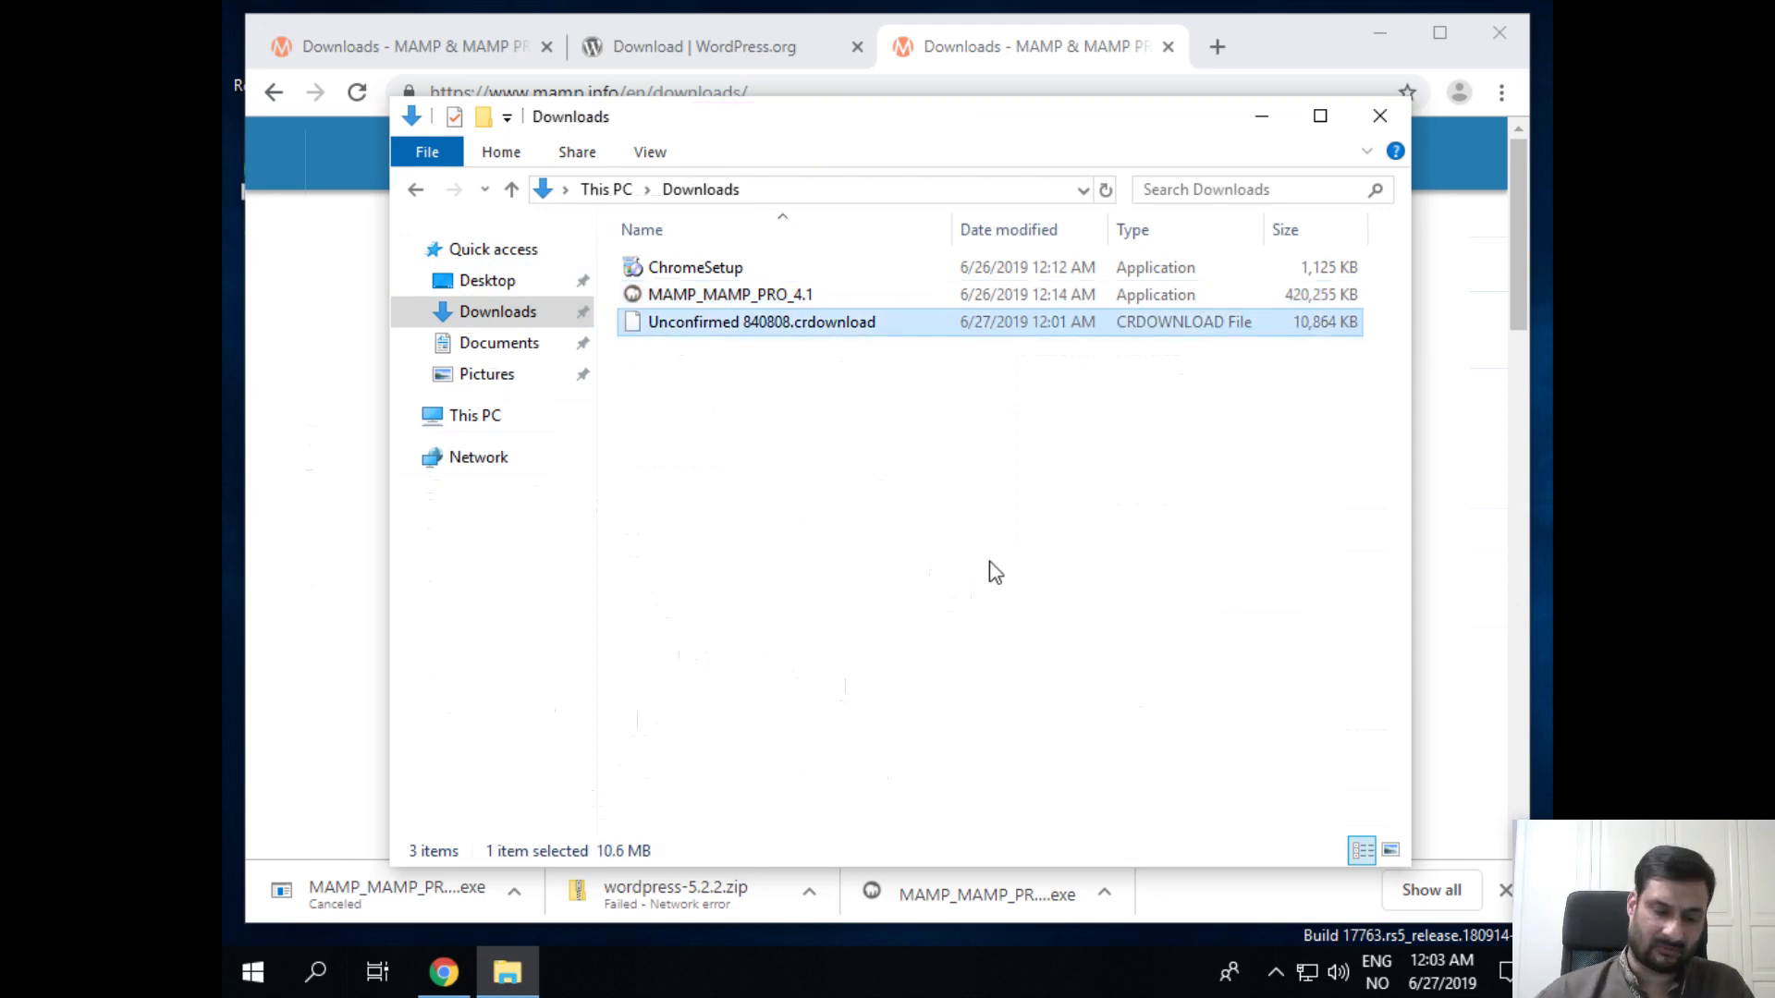
{"action": "key", "text": "shift+Delete"}
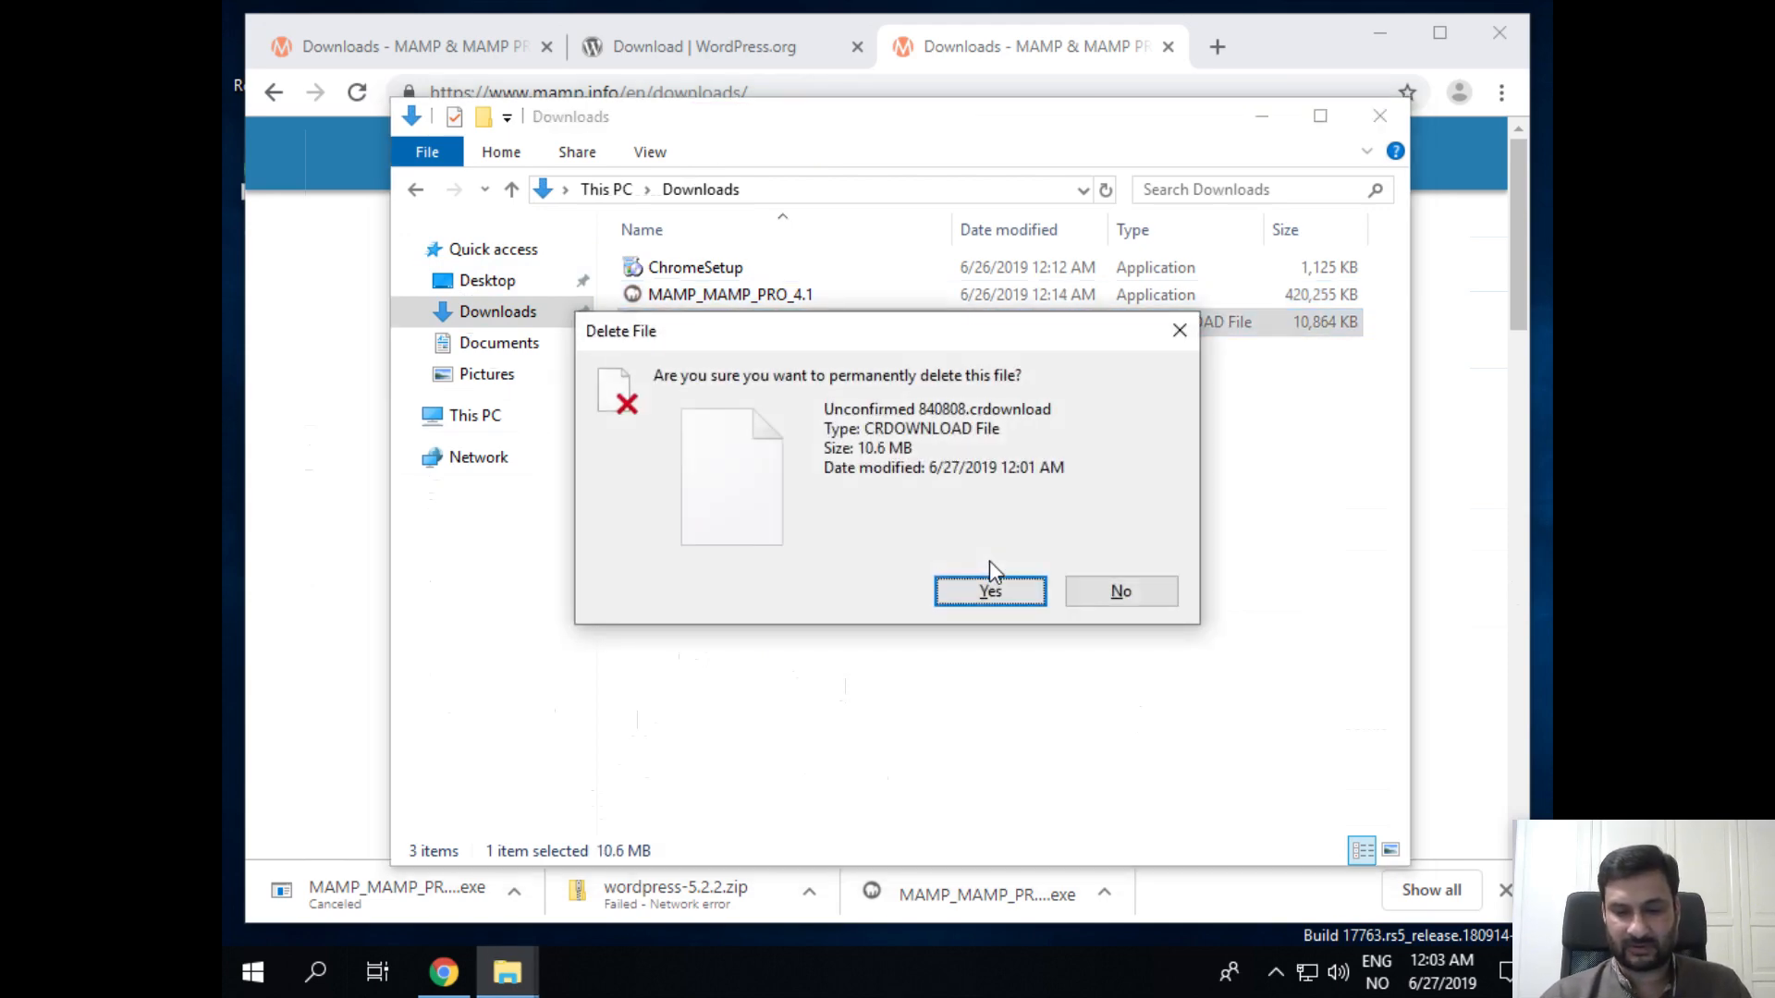
{"action": "left_click", "coordinate": [990, 589]}
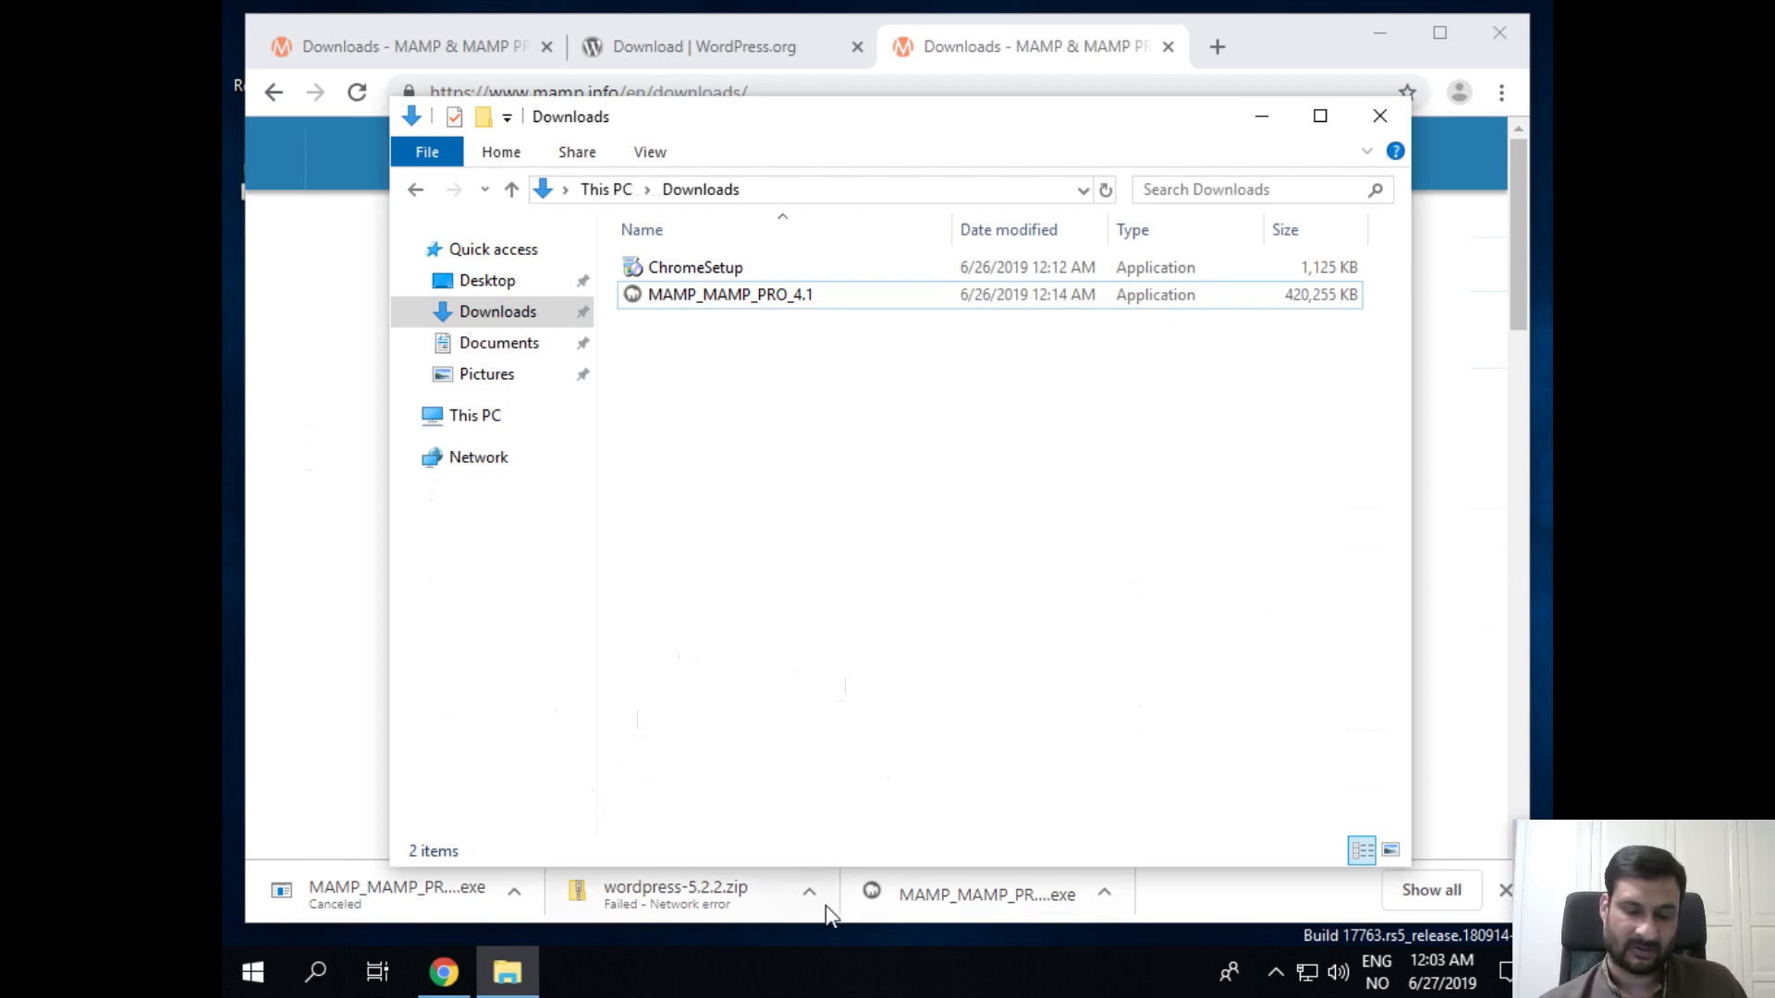
{"action": "left_click", "coordinate": [1386, 904]}
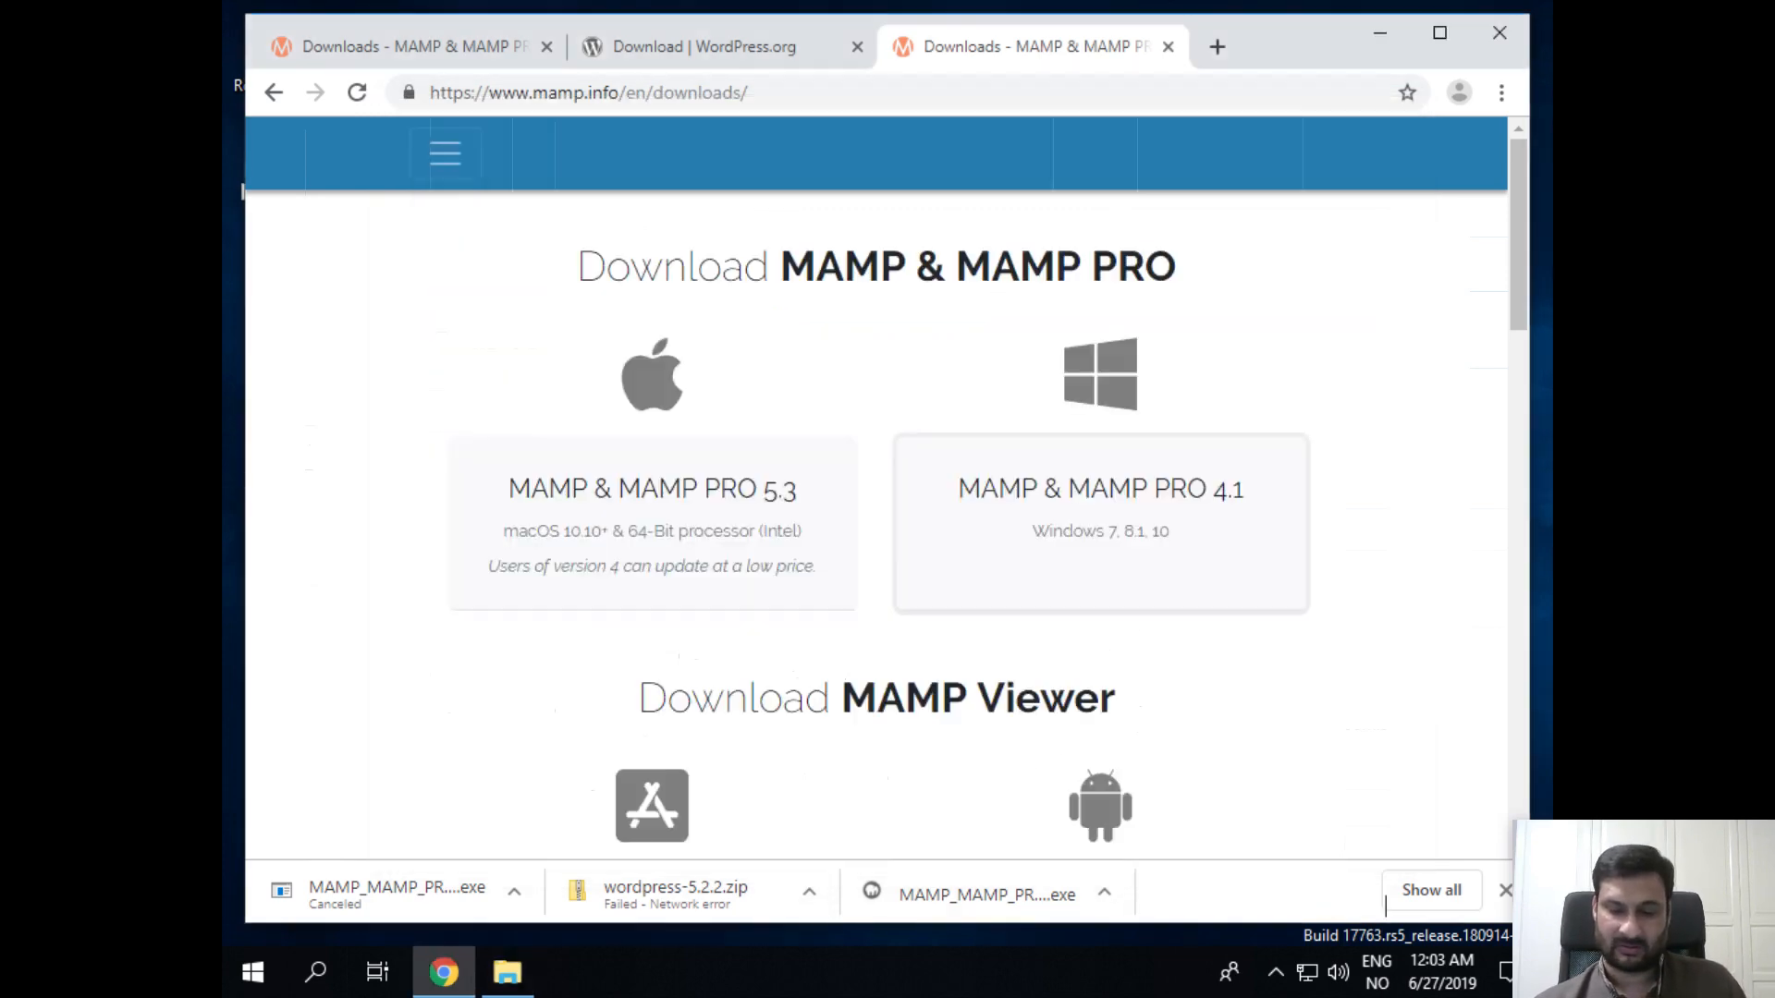
Step: Download WordPress 5.2.2 from WordPress.org and close the duplicate MAMP downloads tab
{"action": "left_click", "coordinate": [1502, 890]}
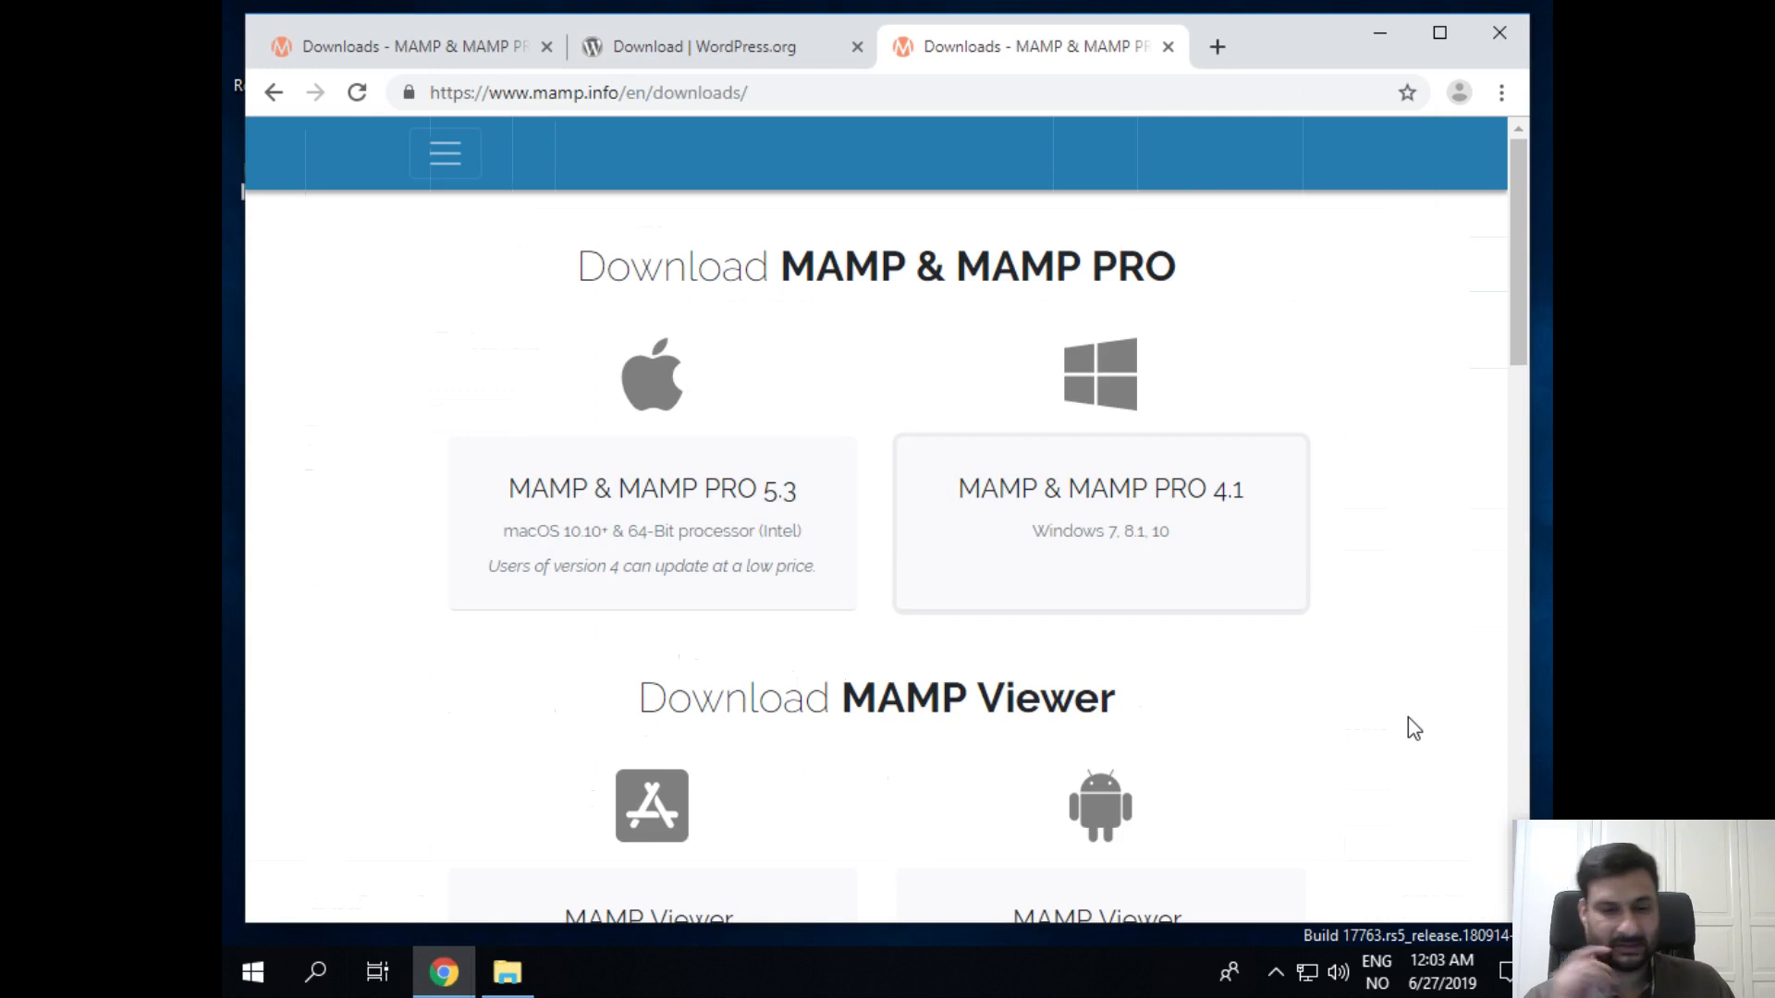
{"action": "left_click", "coordinate": [704, 52]}
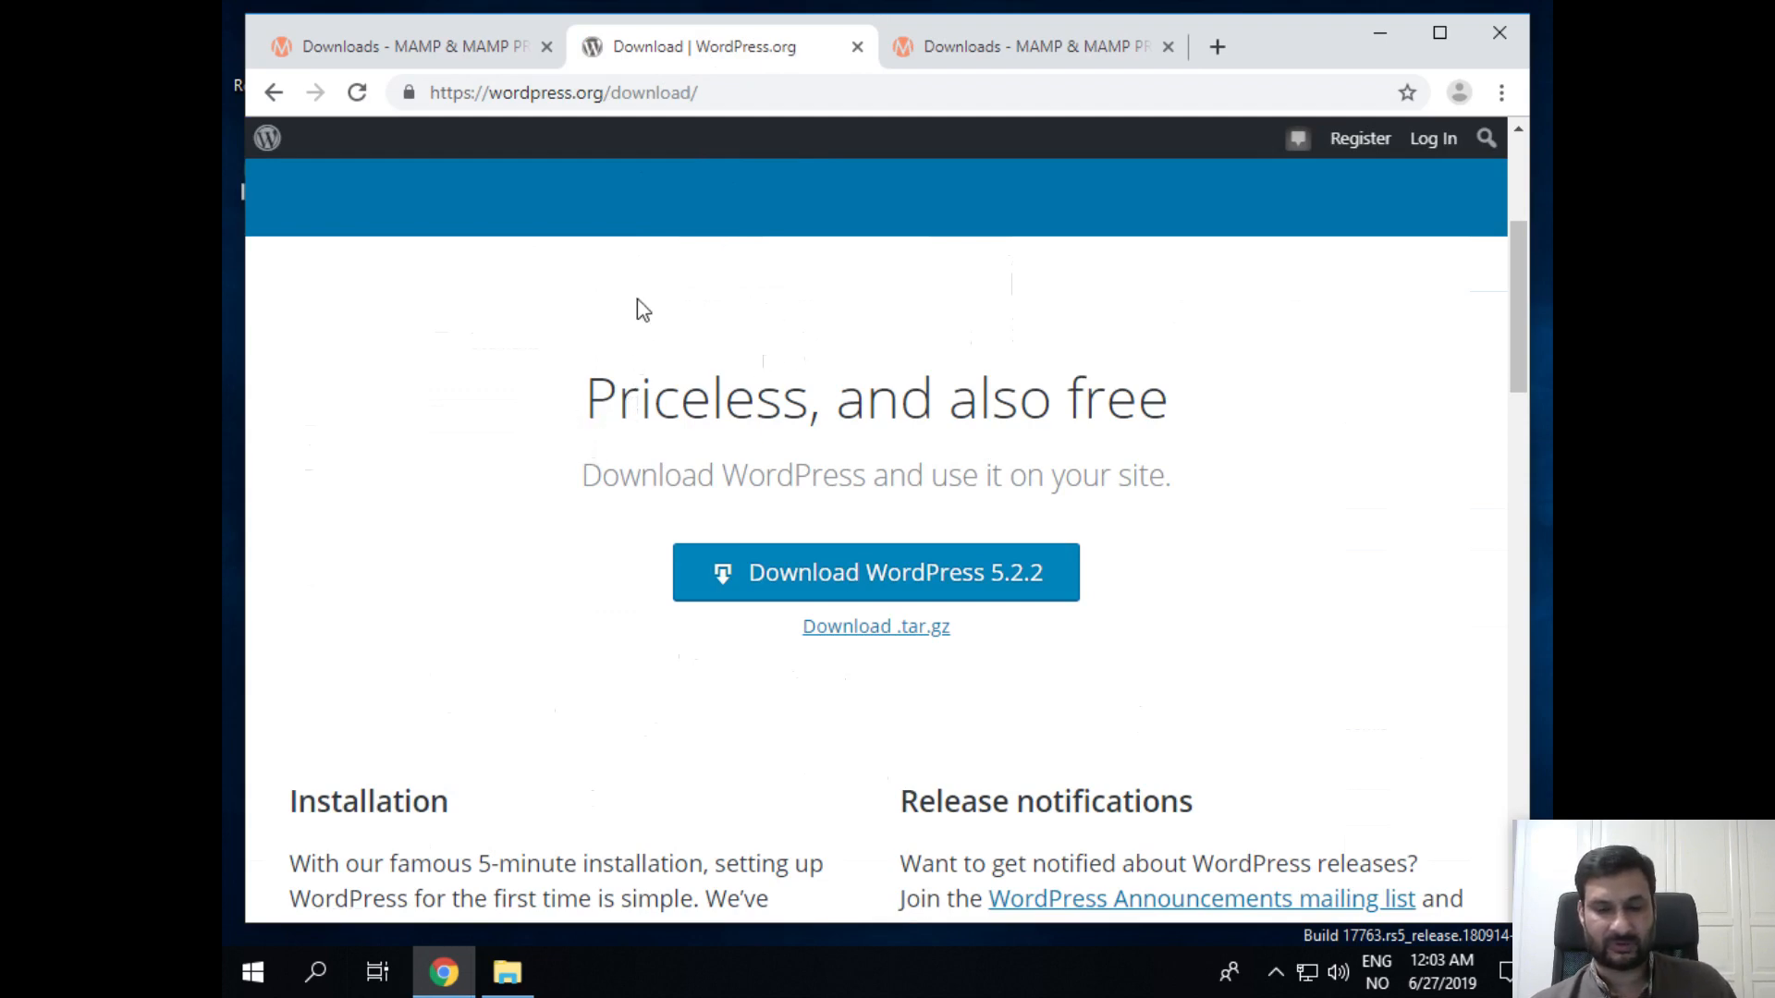
{"action": "left_click", "coordinate": [951, 572]}
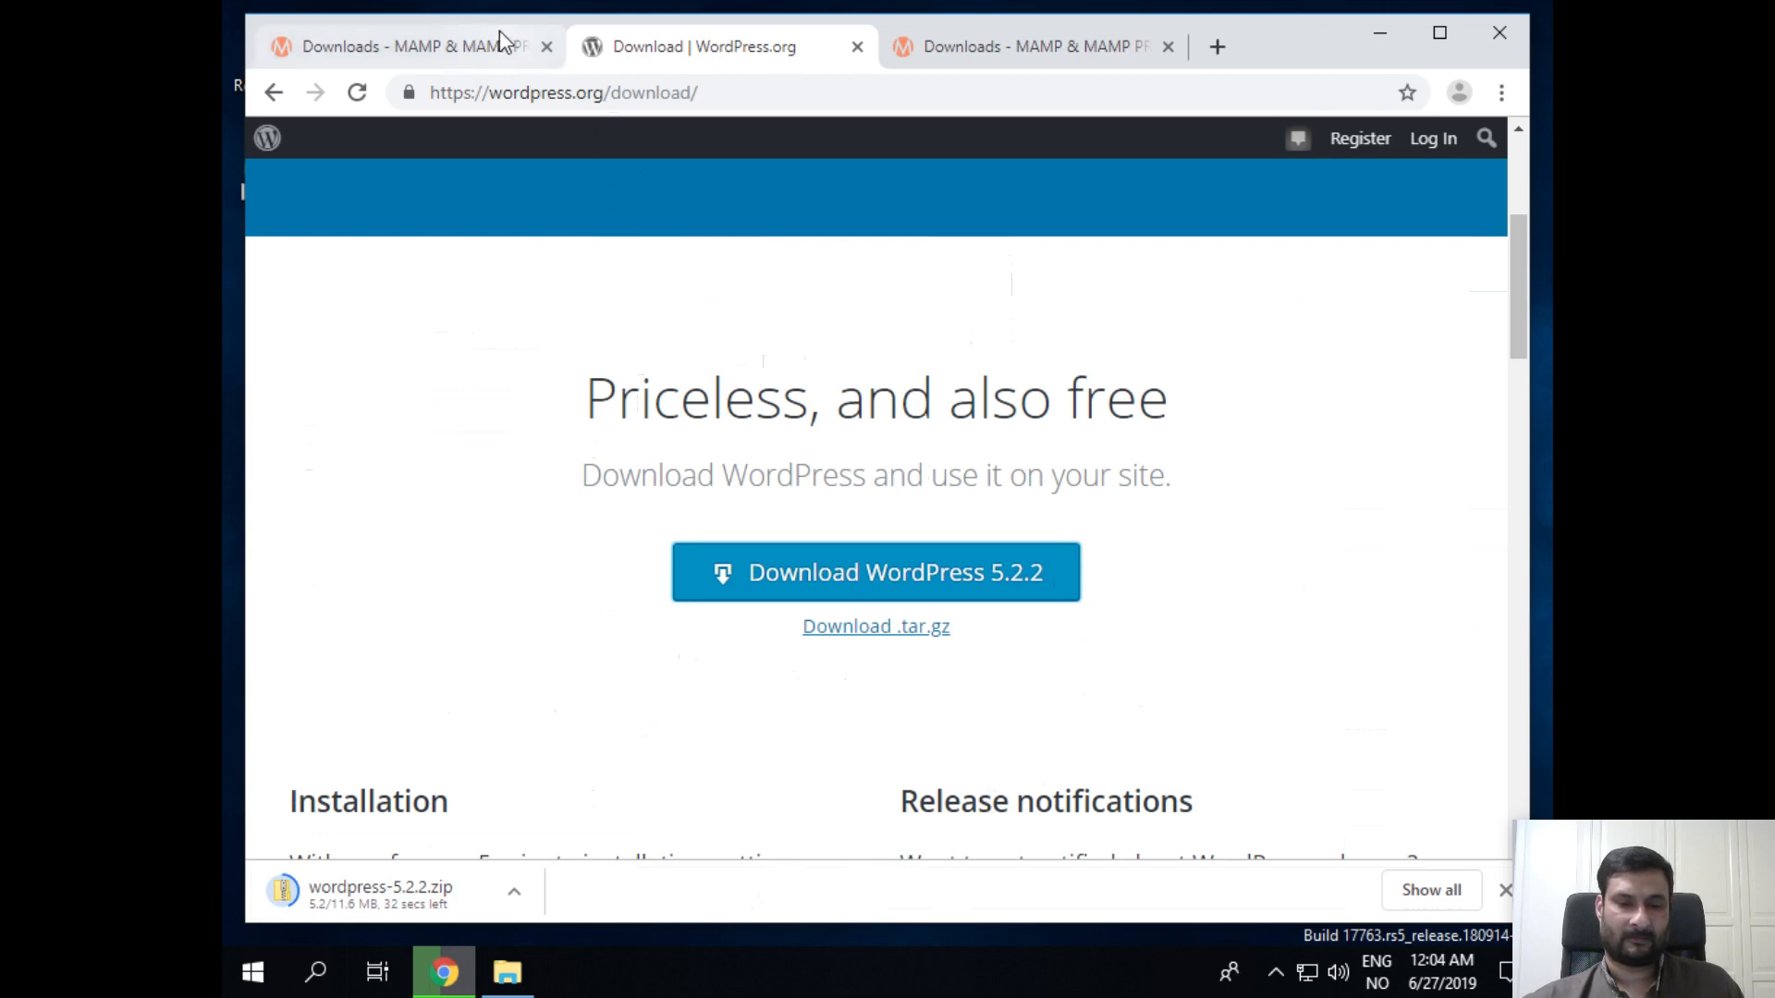
{"action": "left_click", "coordinate": [1070, 61]}
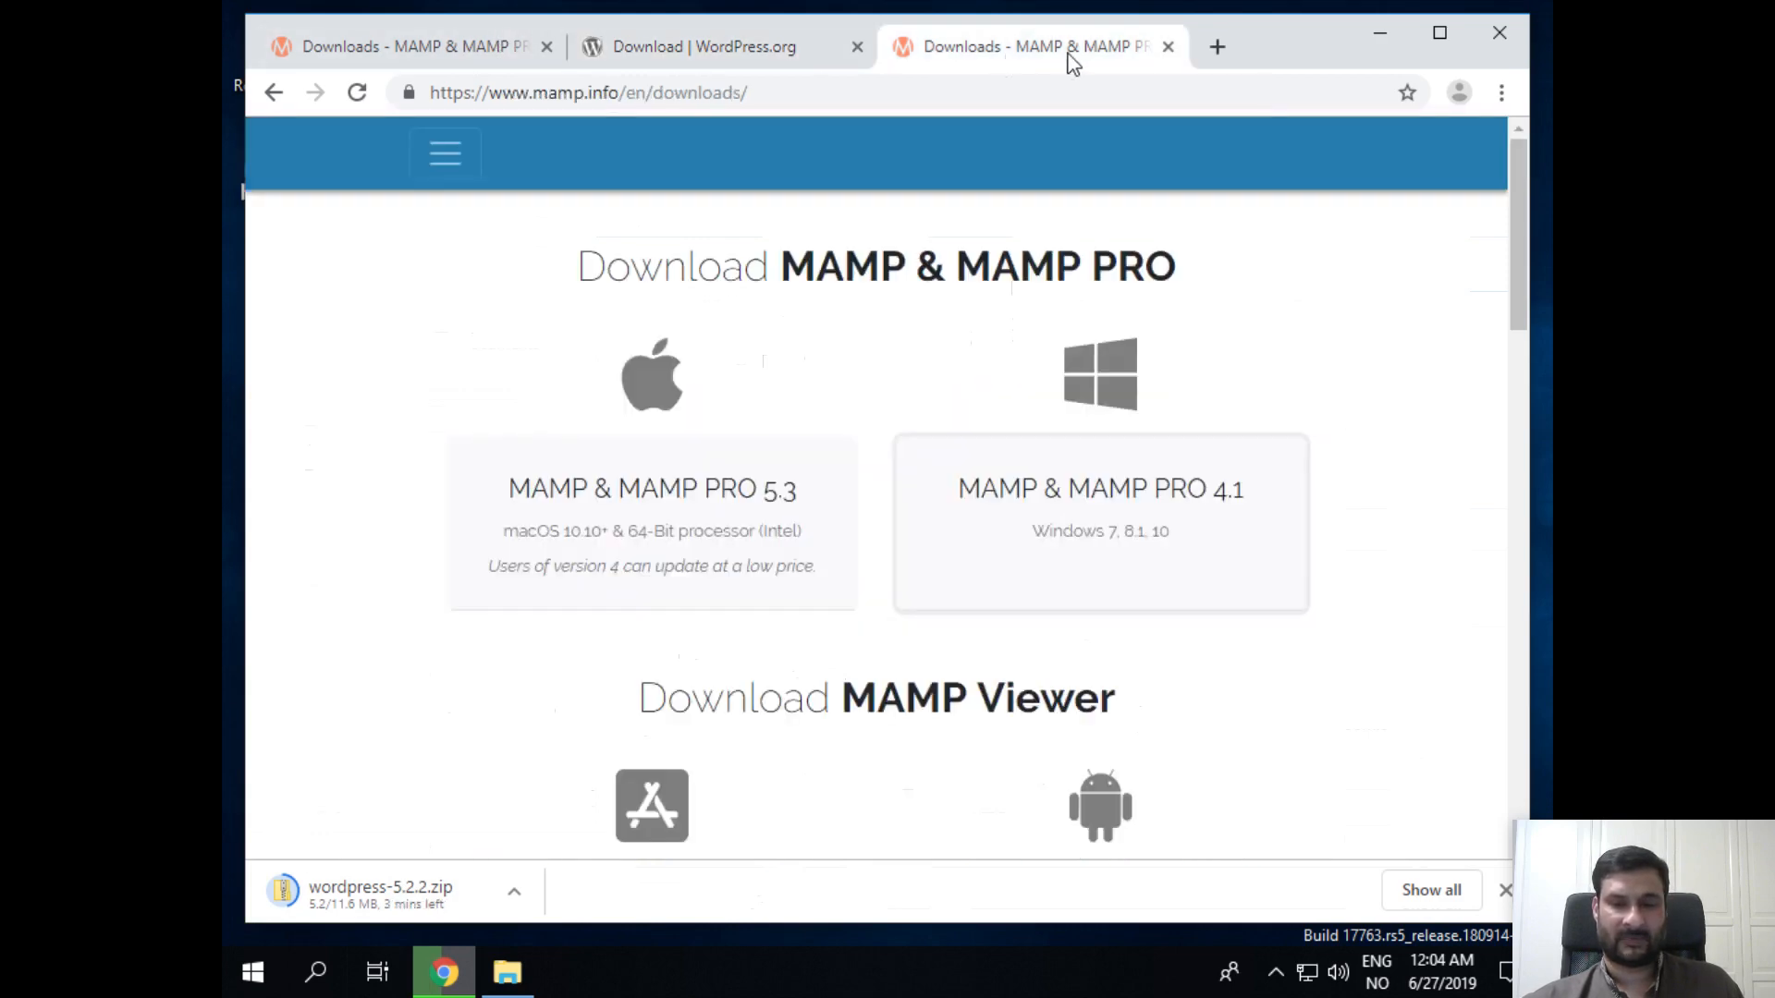
{"action": "left_click", "coordinate": [1168, 48]}
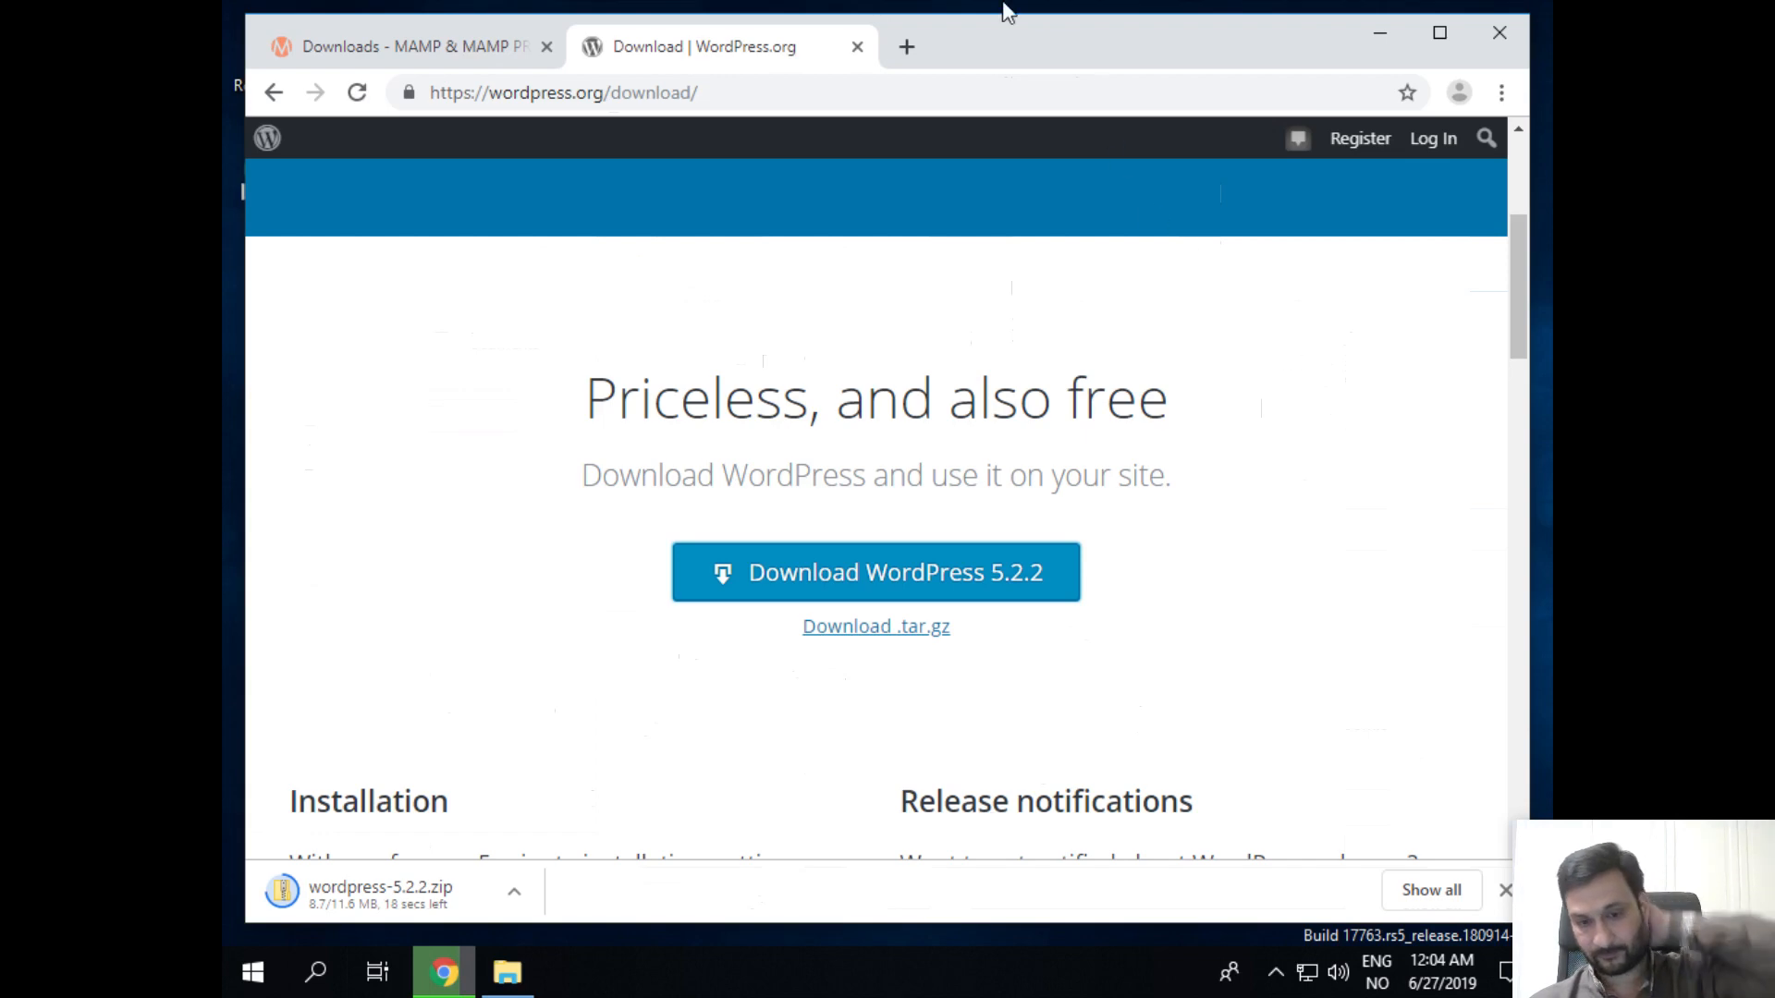
Step: Exit VM fullscreen, minimize the VM window, and bring Xournal to the front
{"action": "mouse_move", "coordinate": [894, 7]}
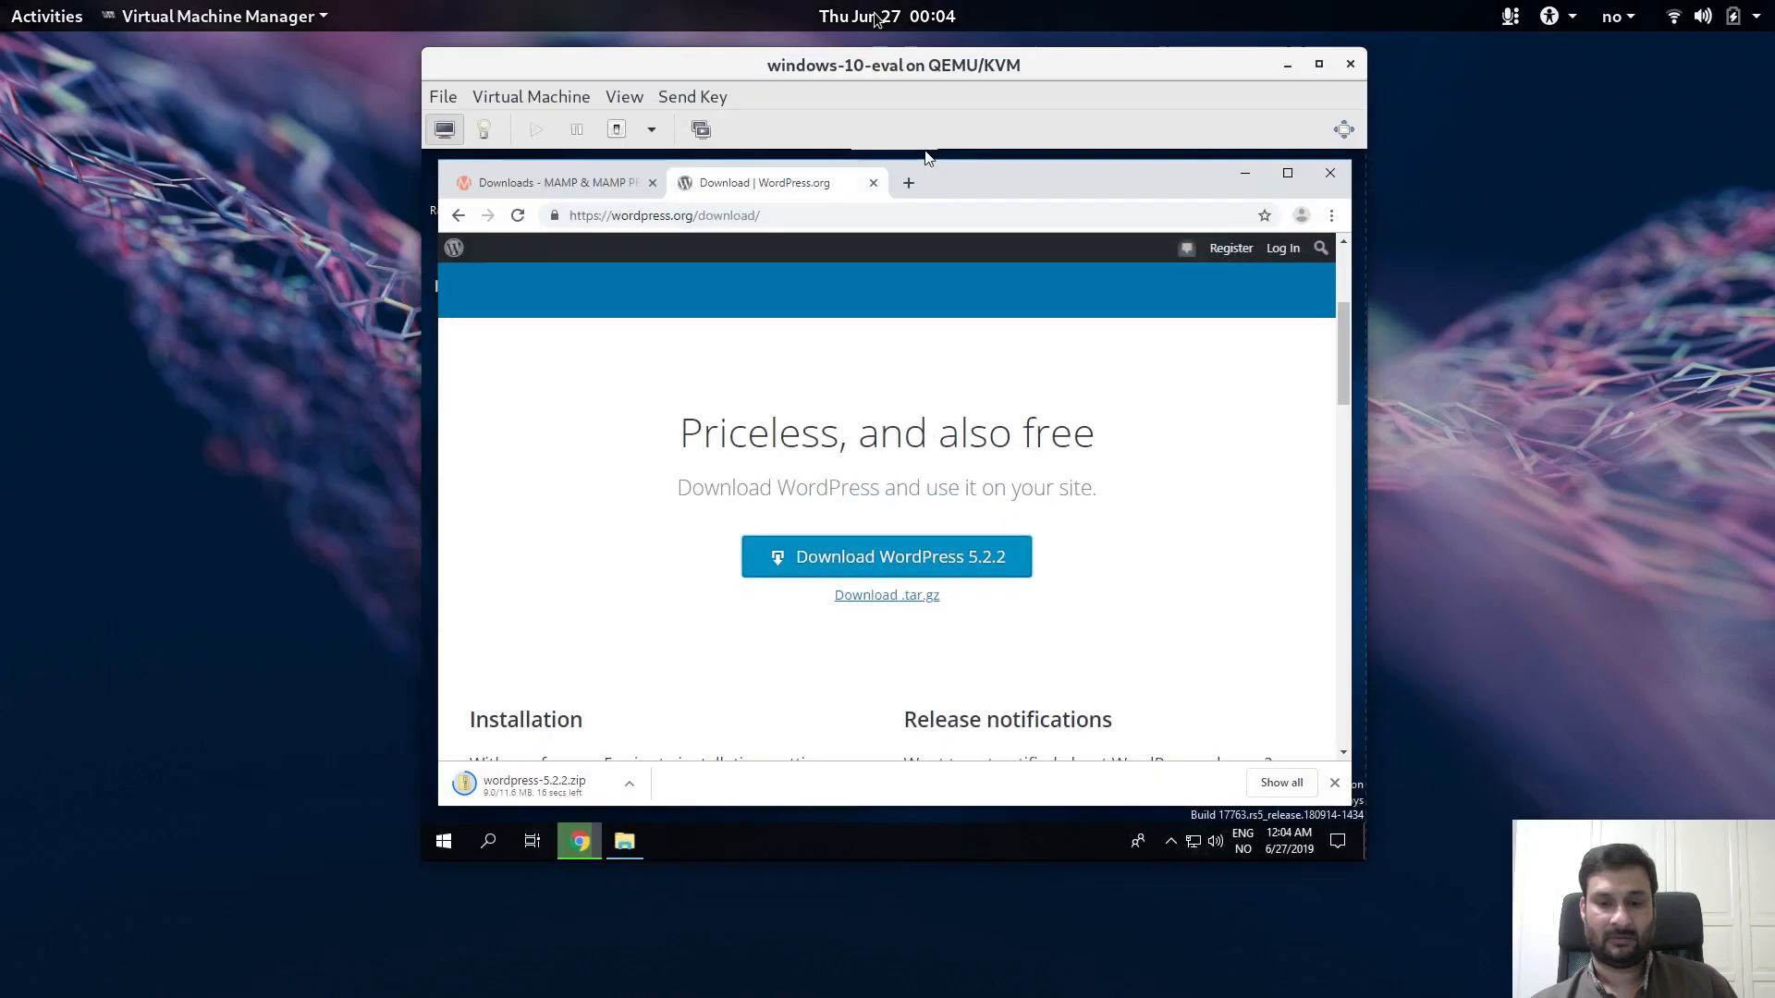
{"action": "left_click", "coordinate": [869, 18]}
{"action": "left_click", "coordinate": [1288, 65]}
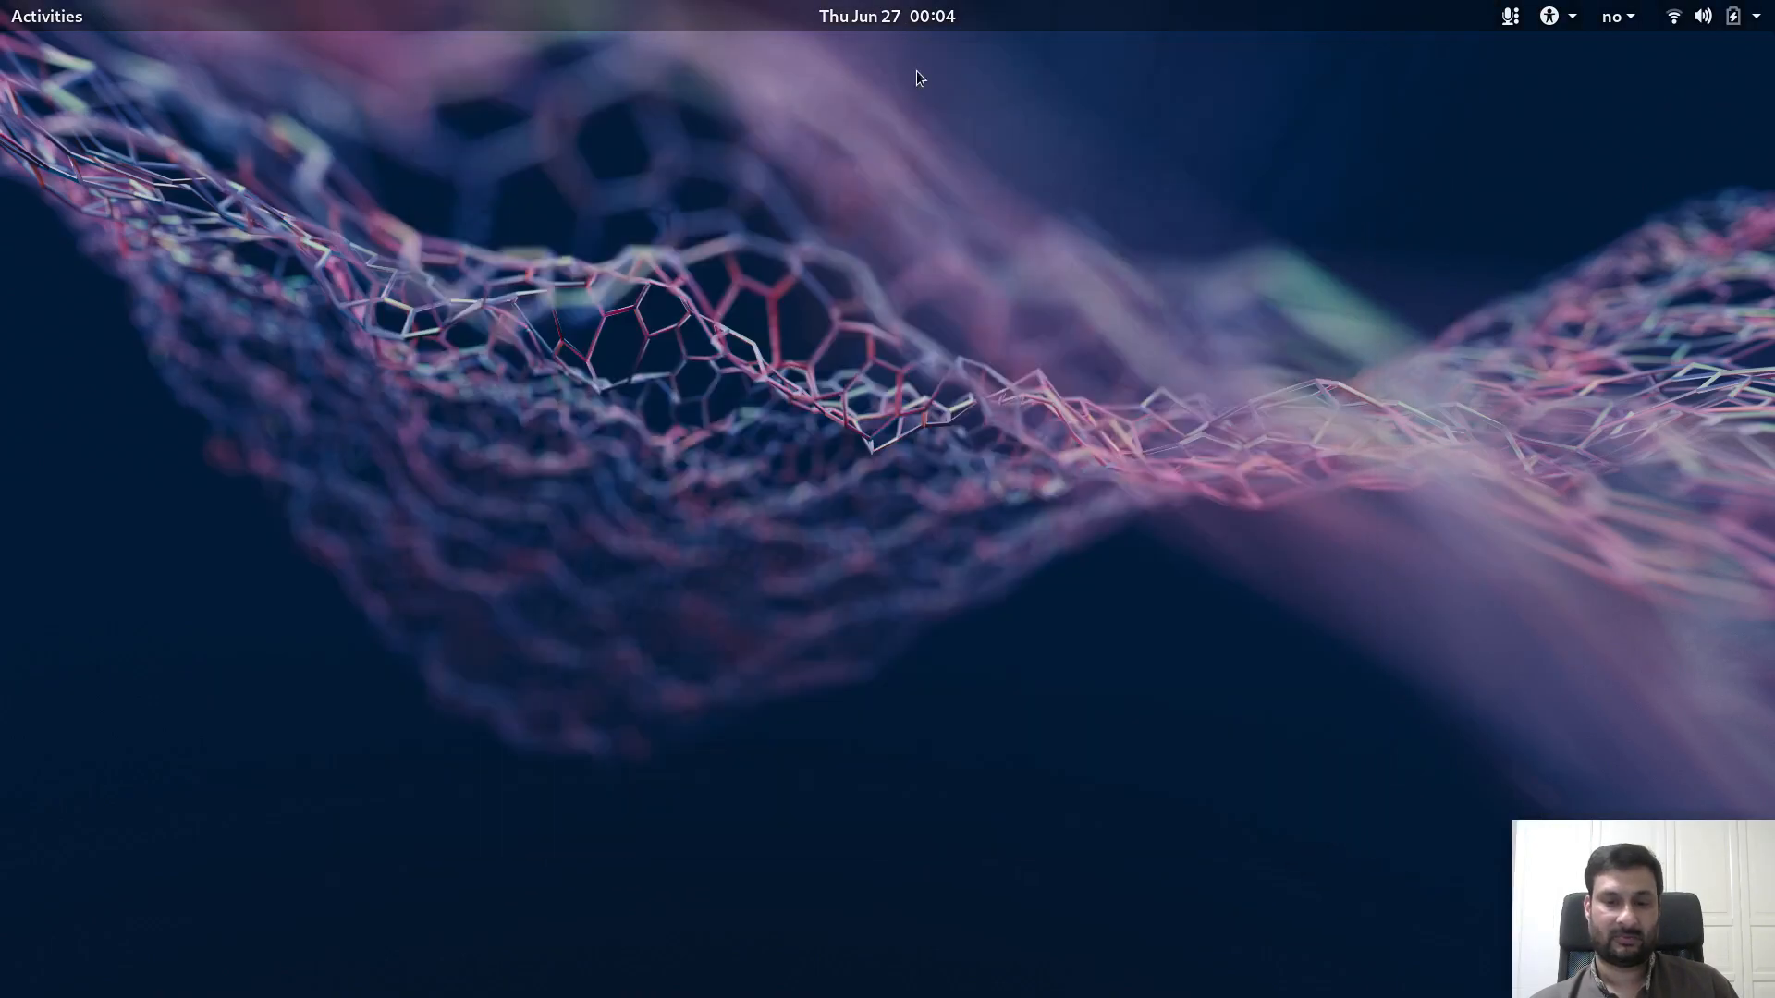
{"action": "left_click", "coordinate": [72, 14]}
{"action": "left_click", "coordinate": [1078, 849]}
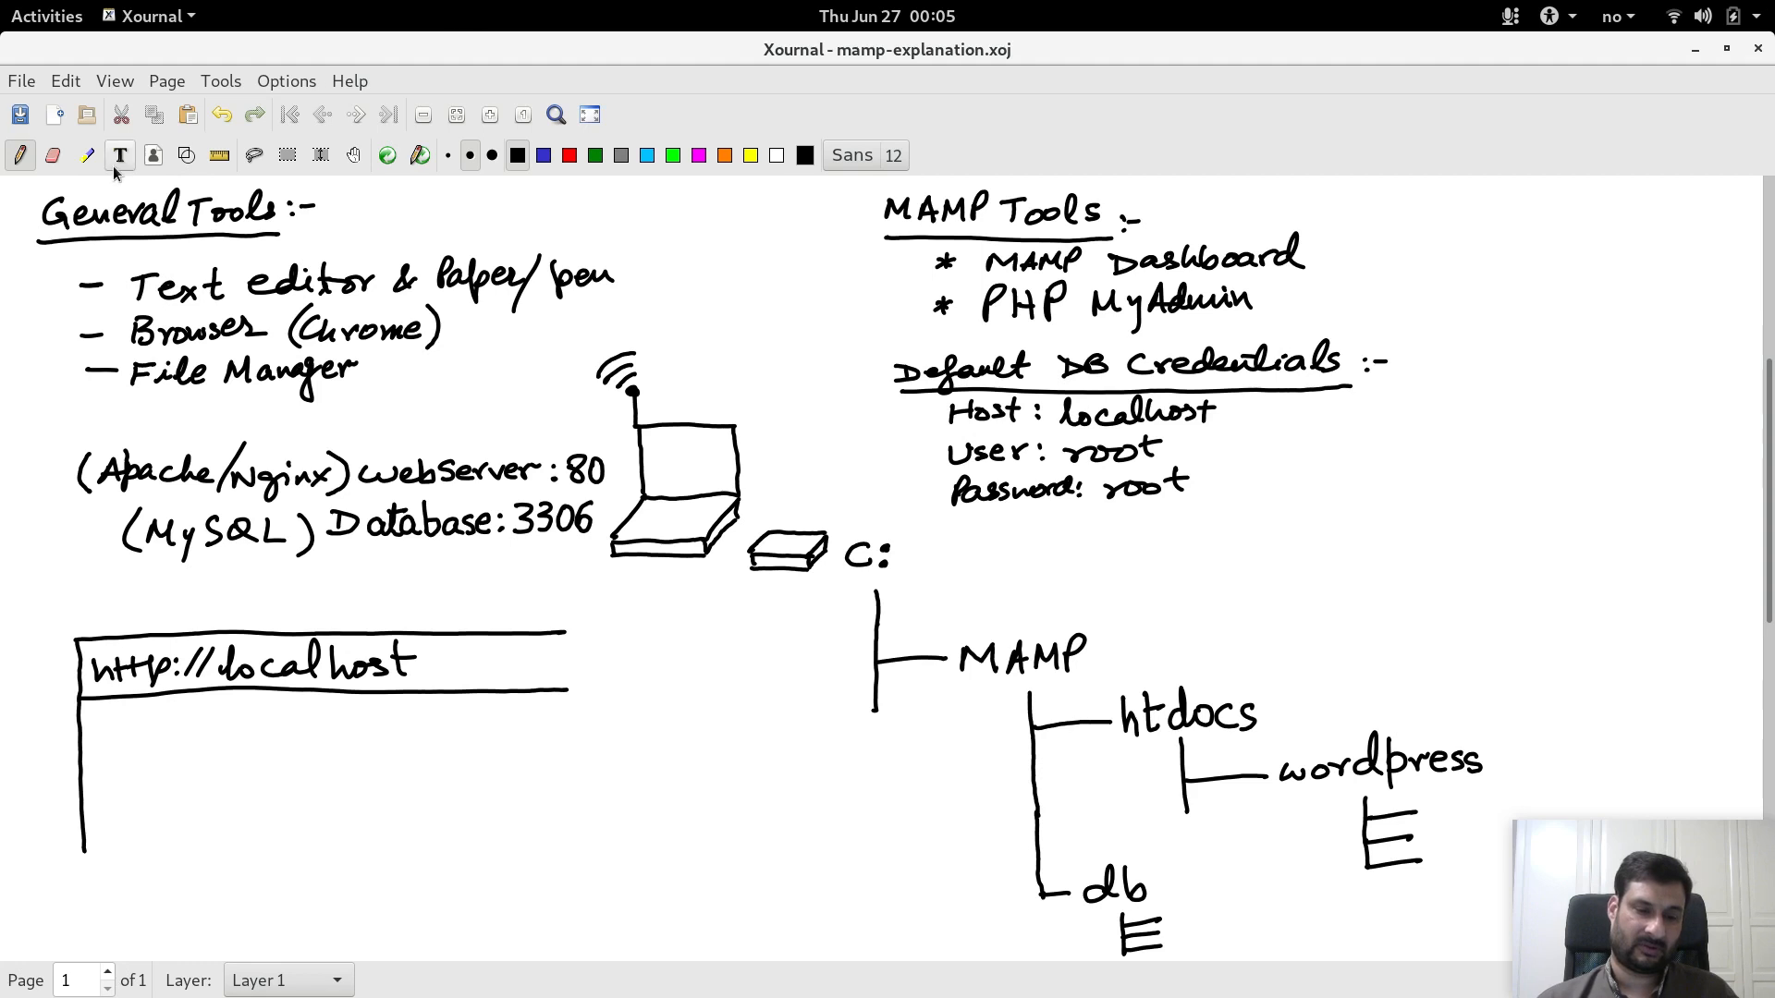
Step: Circle the disk and C: drive in yellow highlighter, undo it, and return to the VM
{"action": "left_click", "coordinate": [83, 163]}
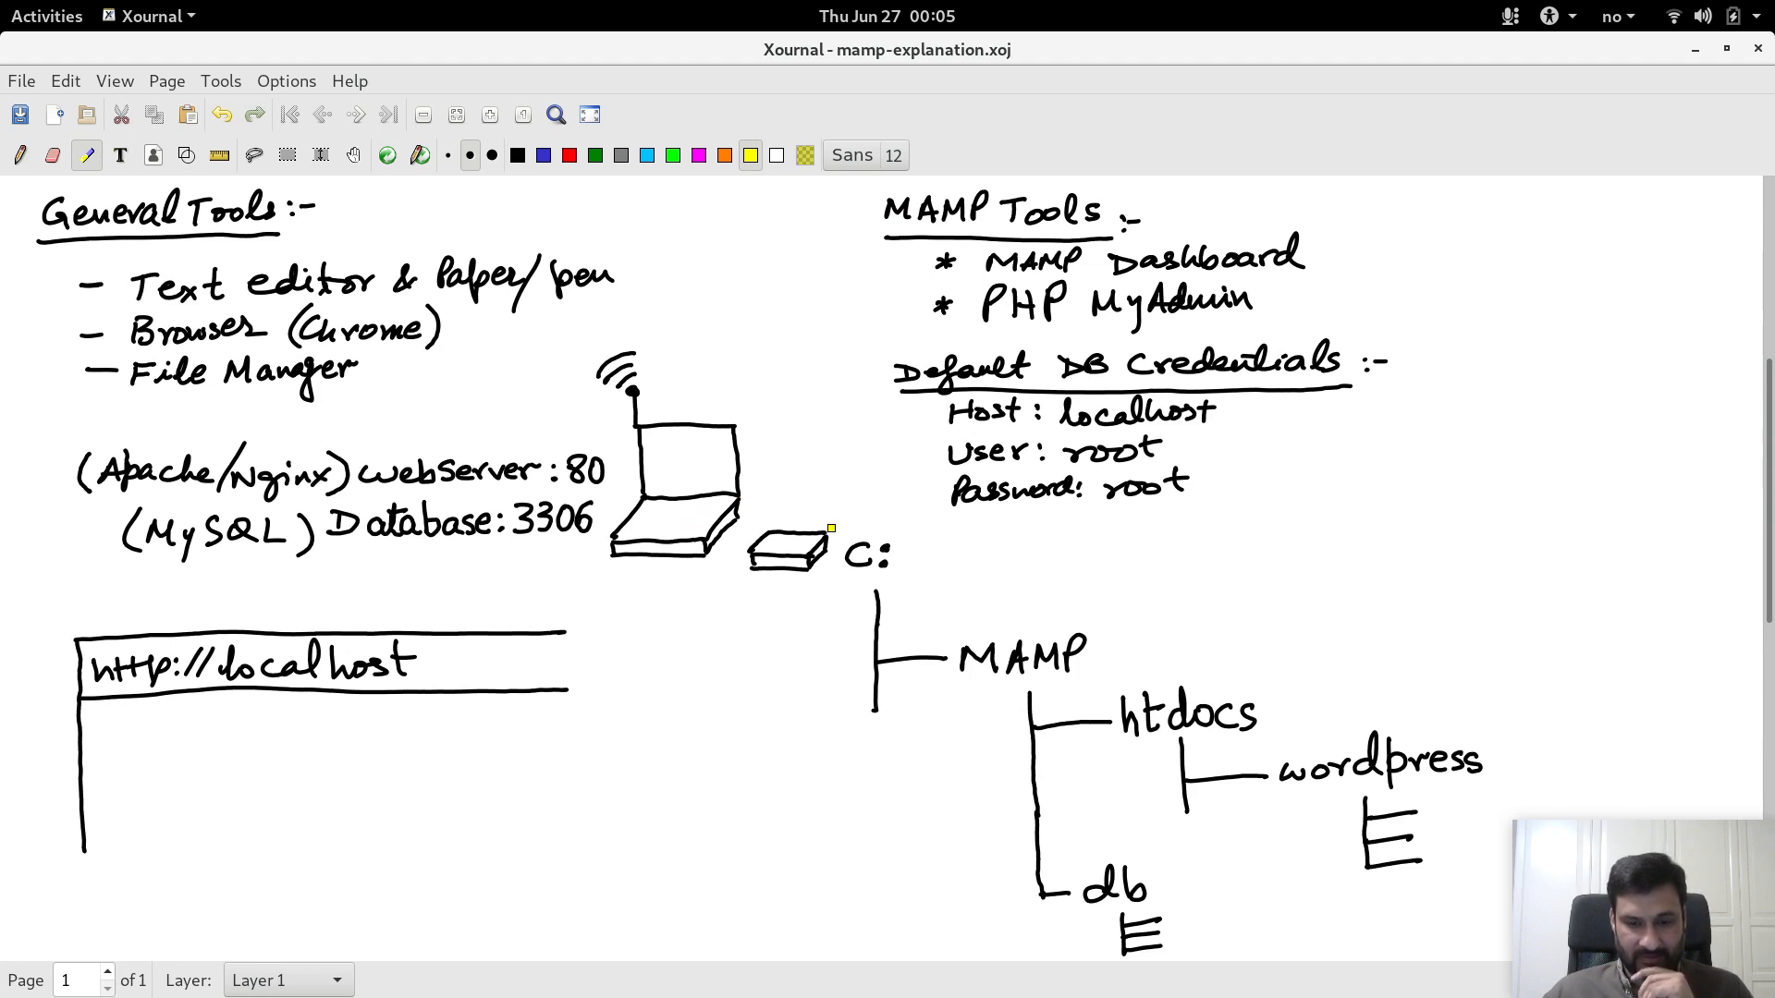
{"action": "mouse_move", "coordinate": [871, 504]}
{"action": "left_mouse_down"}
{"action": "mouse_move", "coordinate": [747, 543]}
{"action": "mouse_move", "coordinate": [846, 596]}
{"action": "mouse_move", "coordinate": [878, 507]}
{"action": "left_mouse_up"}
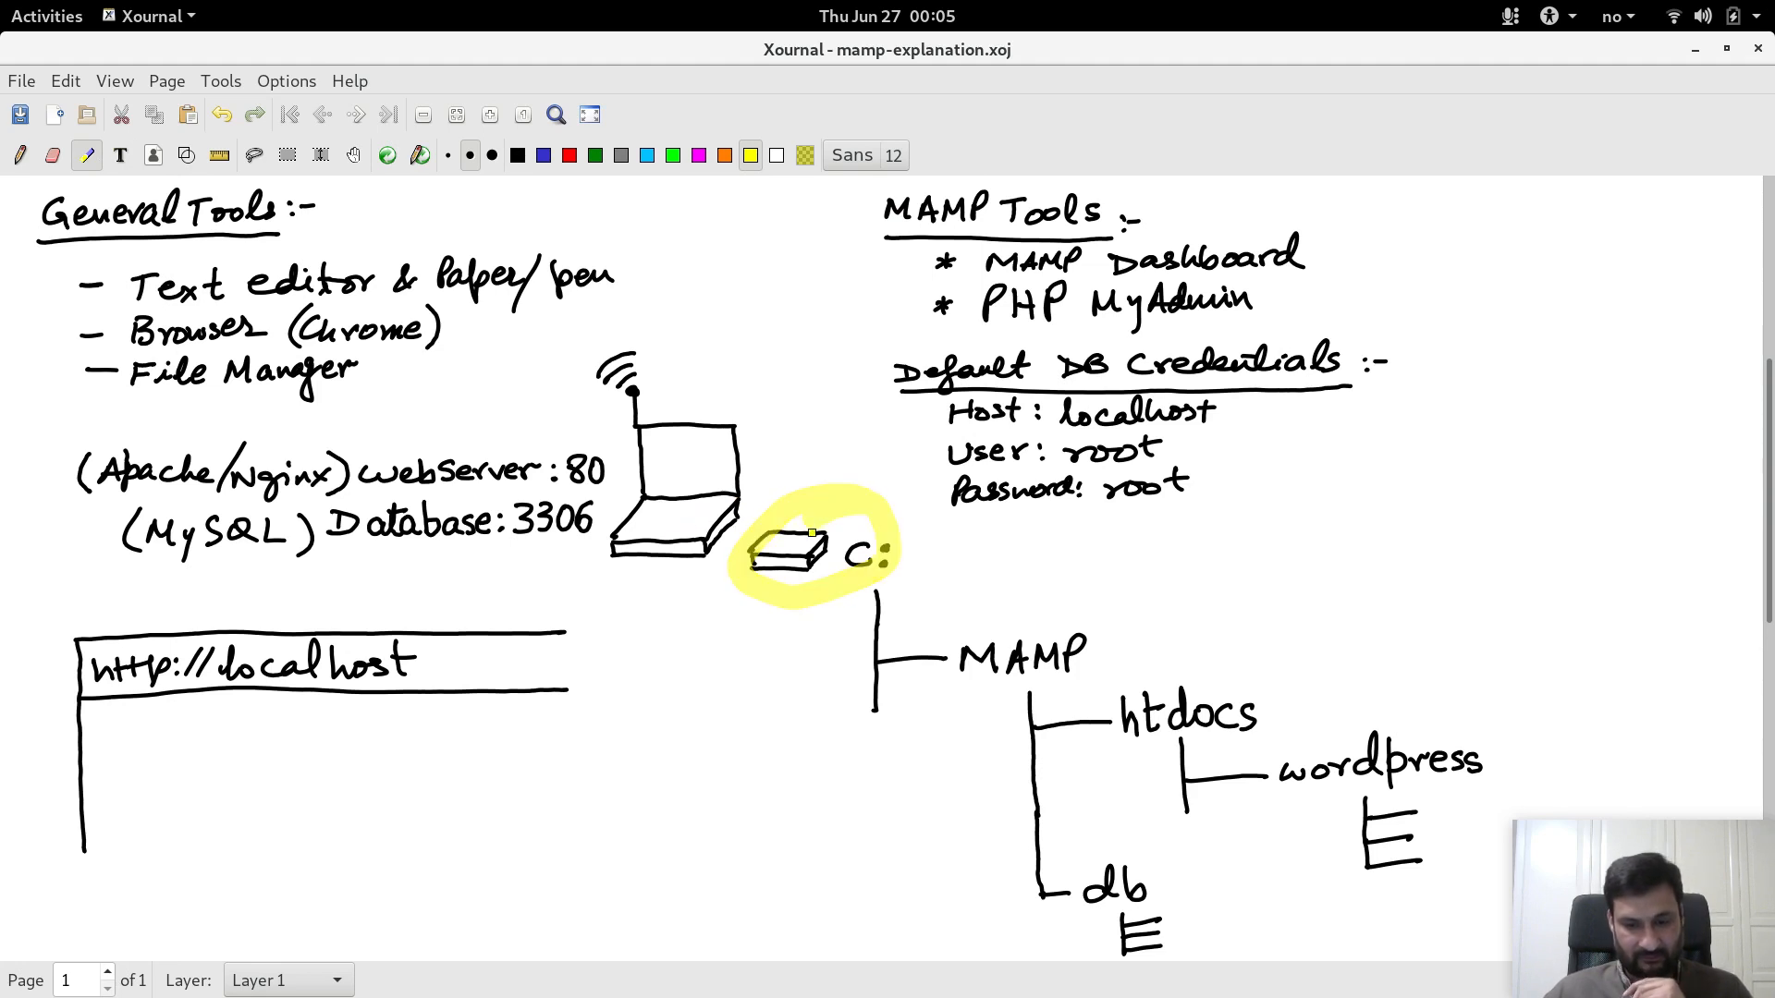
{"action": "key", "text": "ctrl+z"}
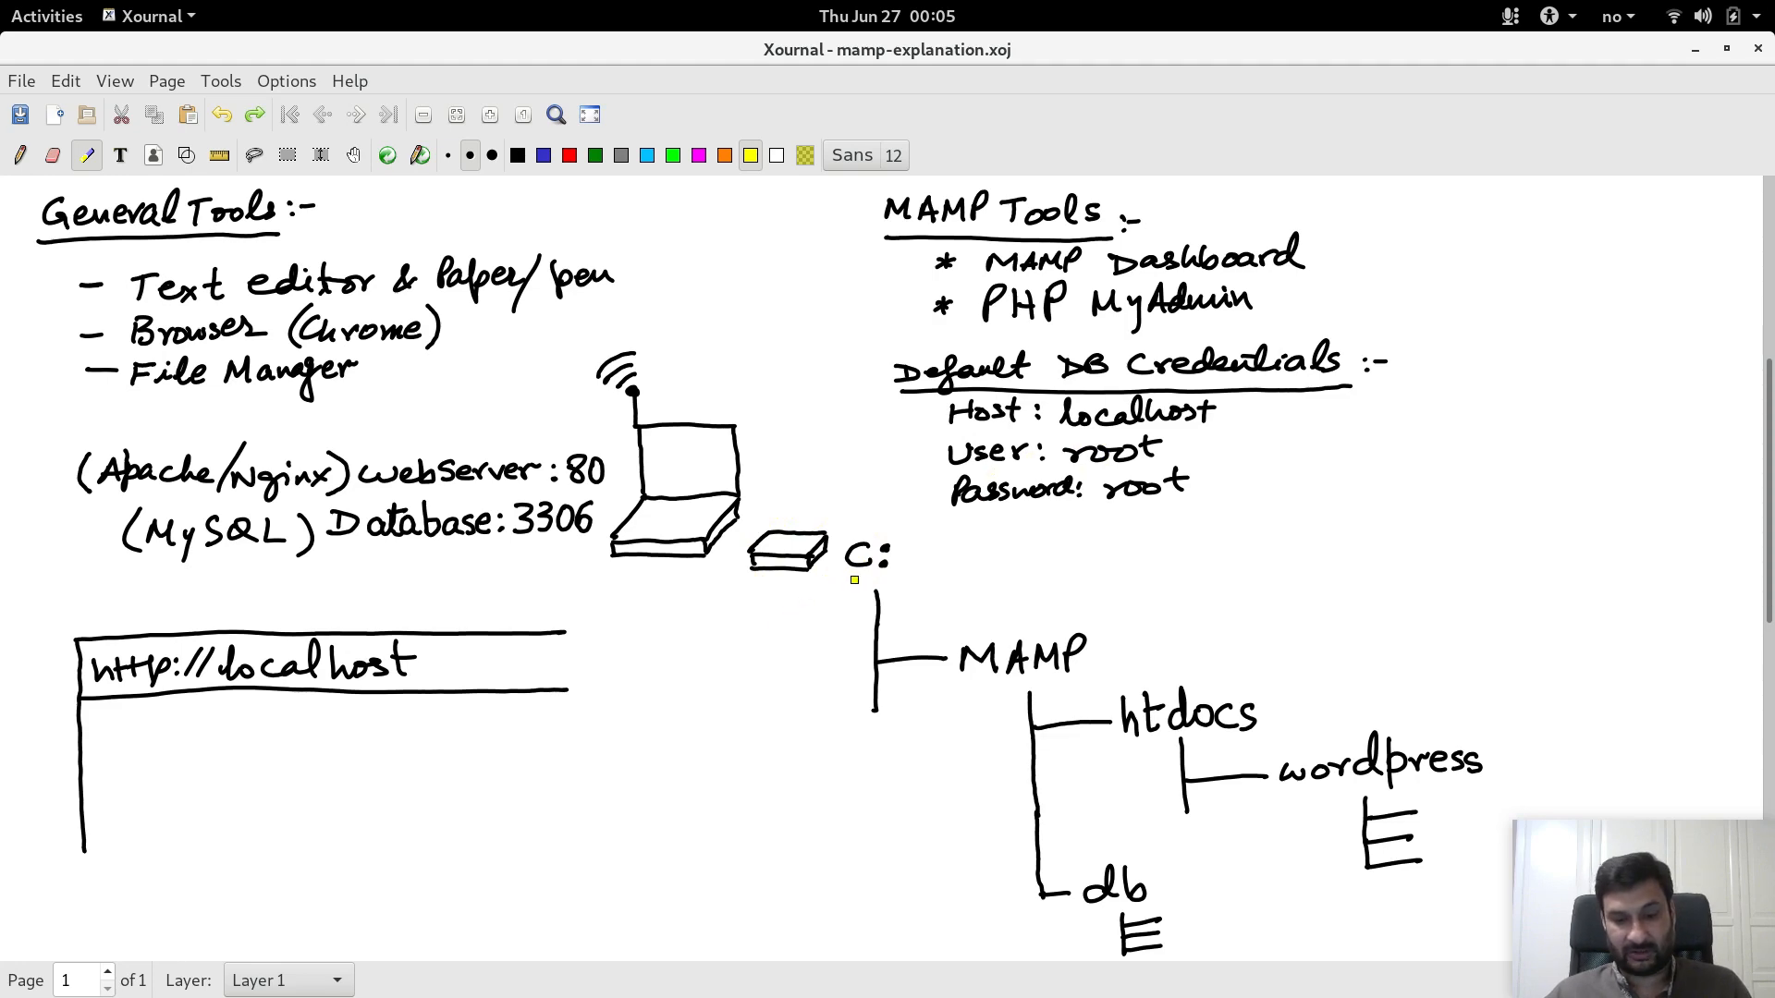
{"action": "key", "text": "alt+Tab"}
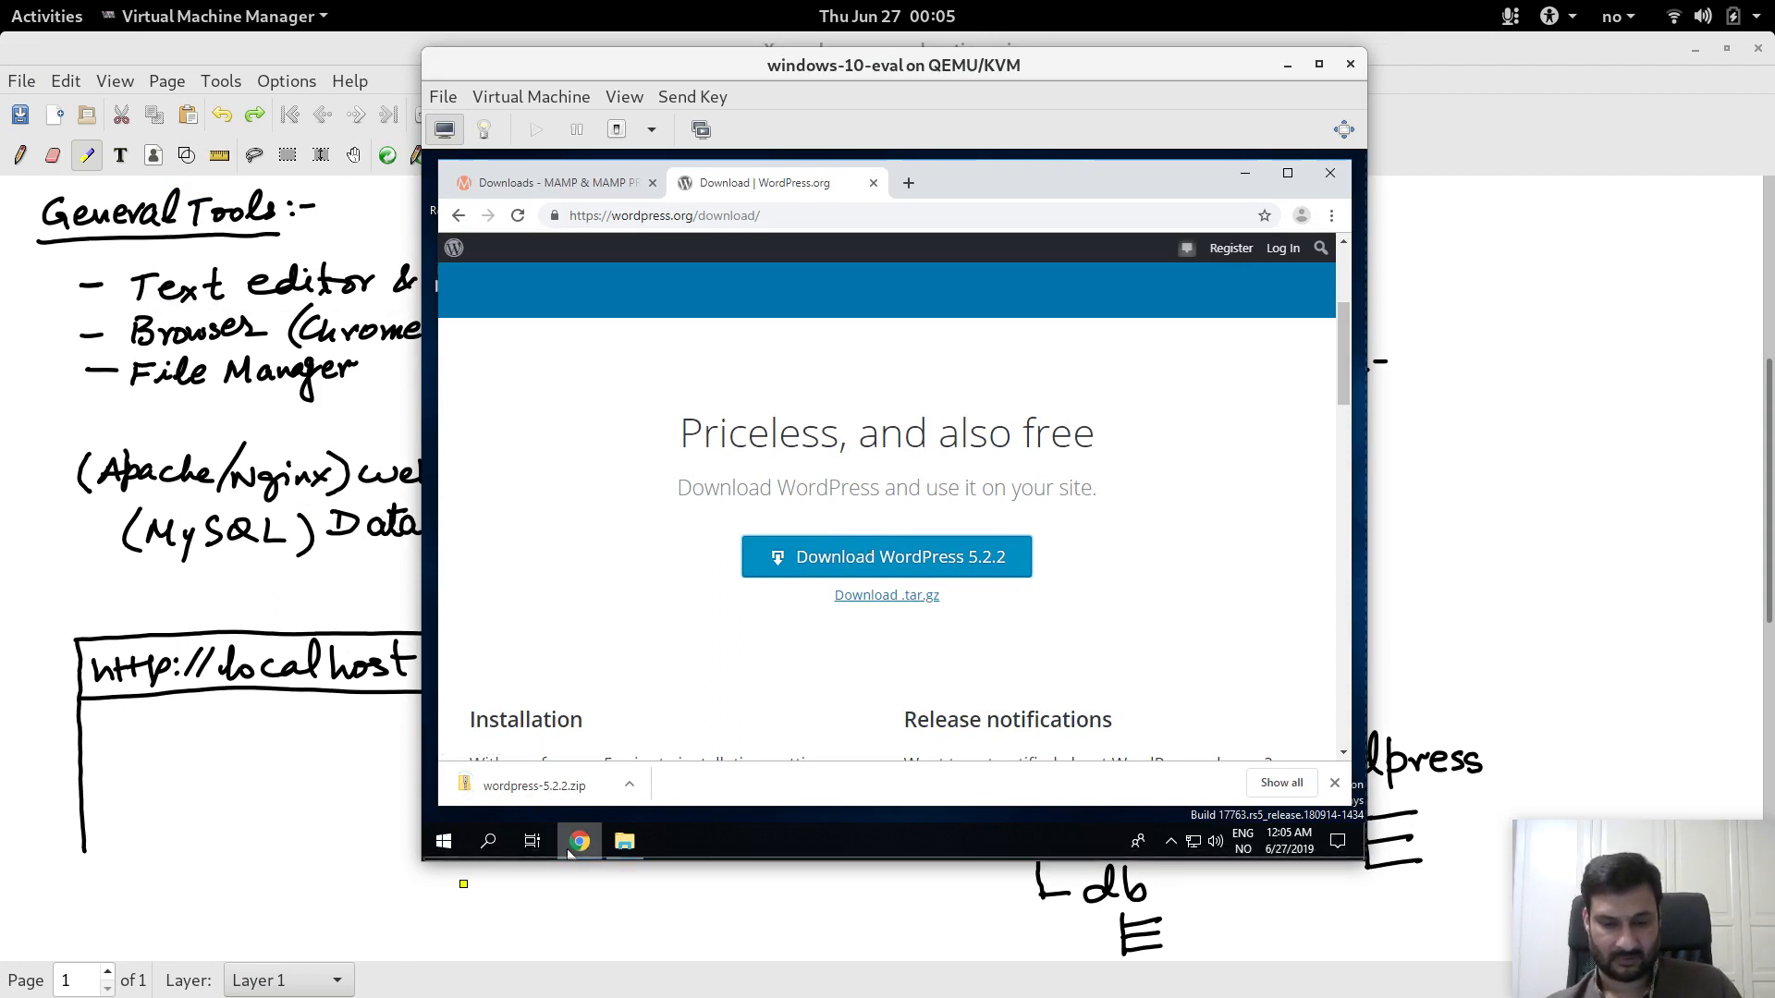
Step: Pin File Explorer to the taskbar from its jump list
{"action": "left_click", "coordinate": [625, 841]}
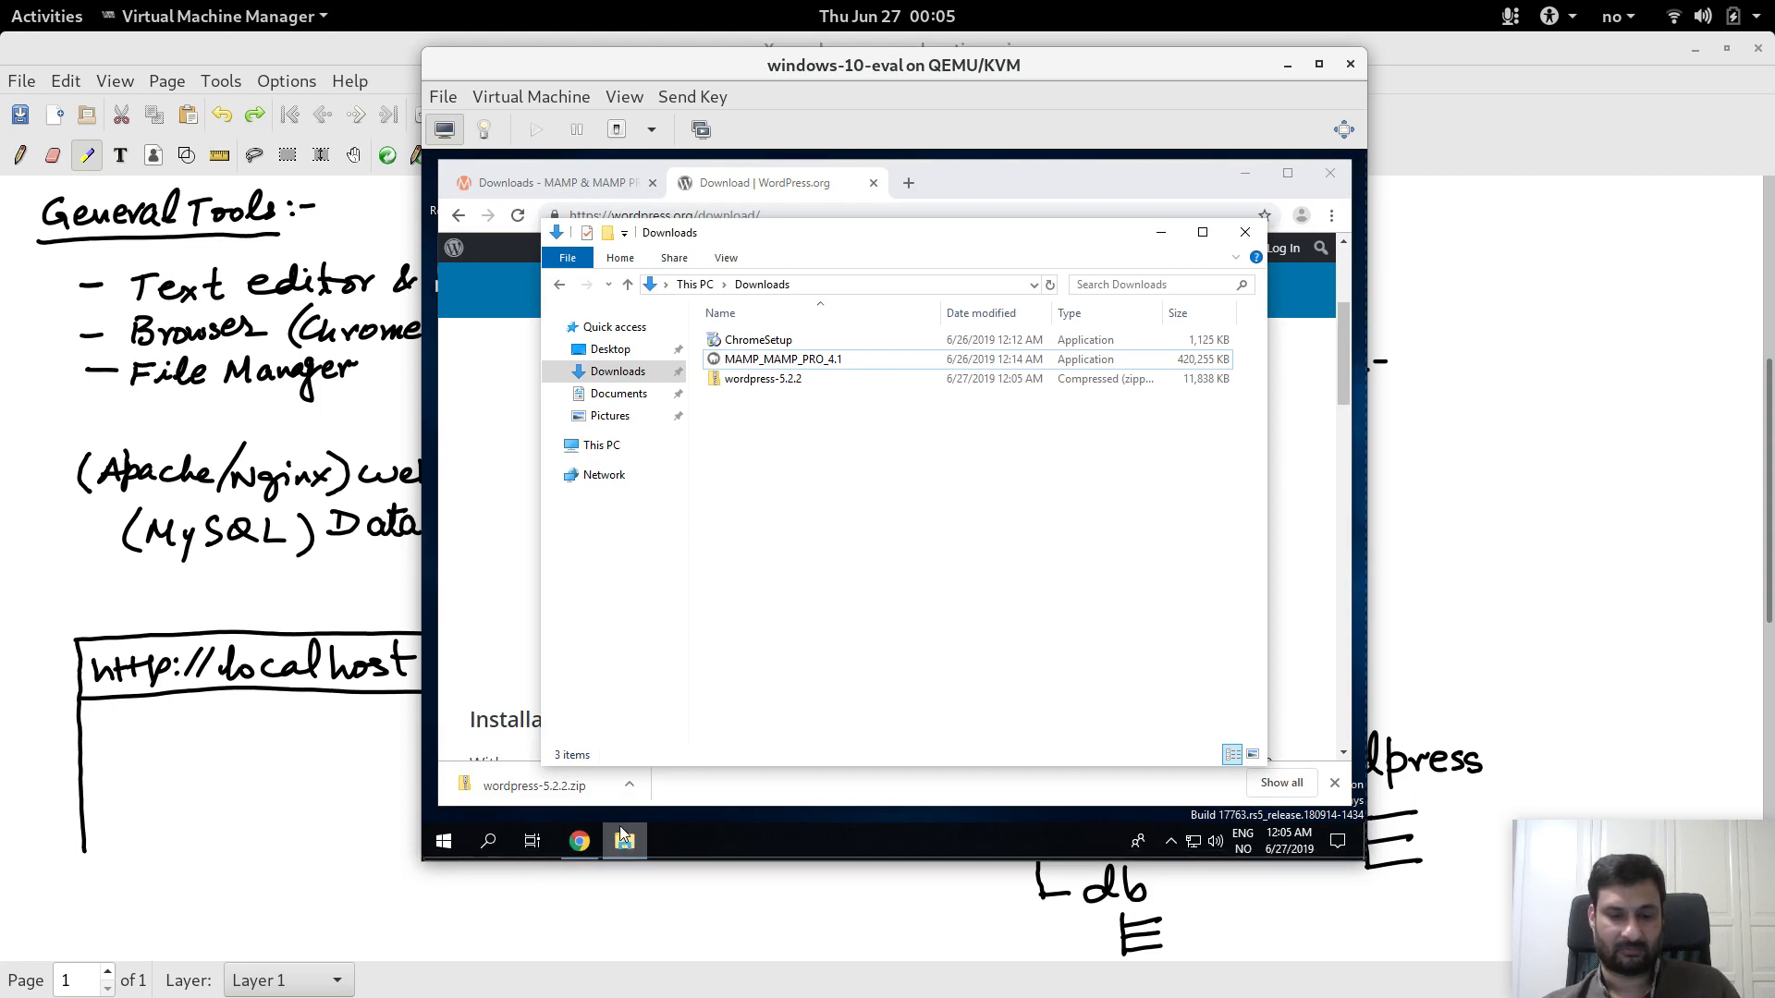
{"action": "right_click", "coordinate": [626, 841]}
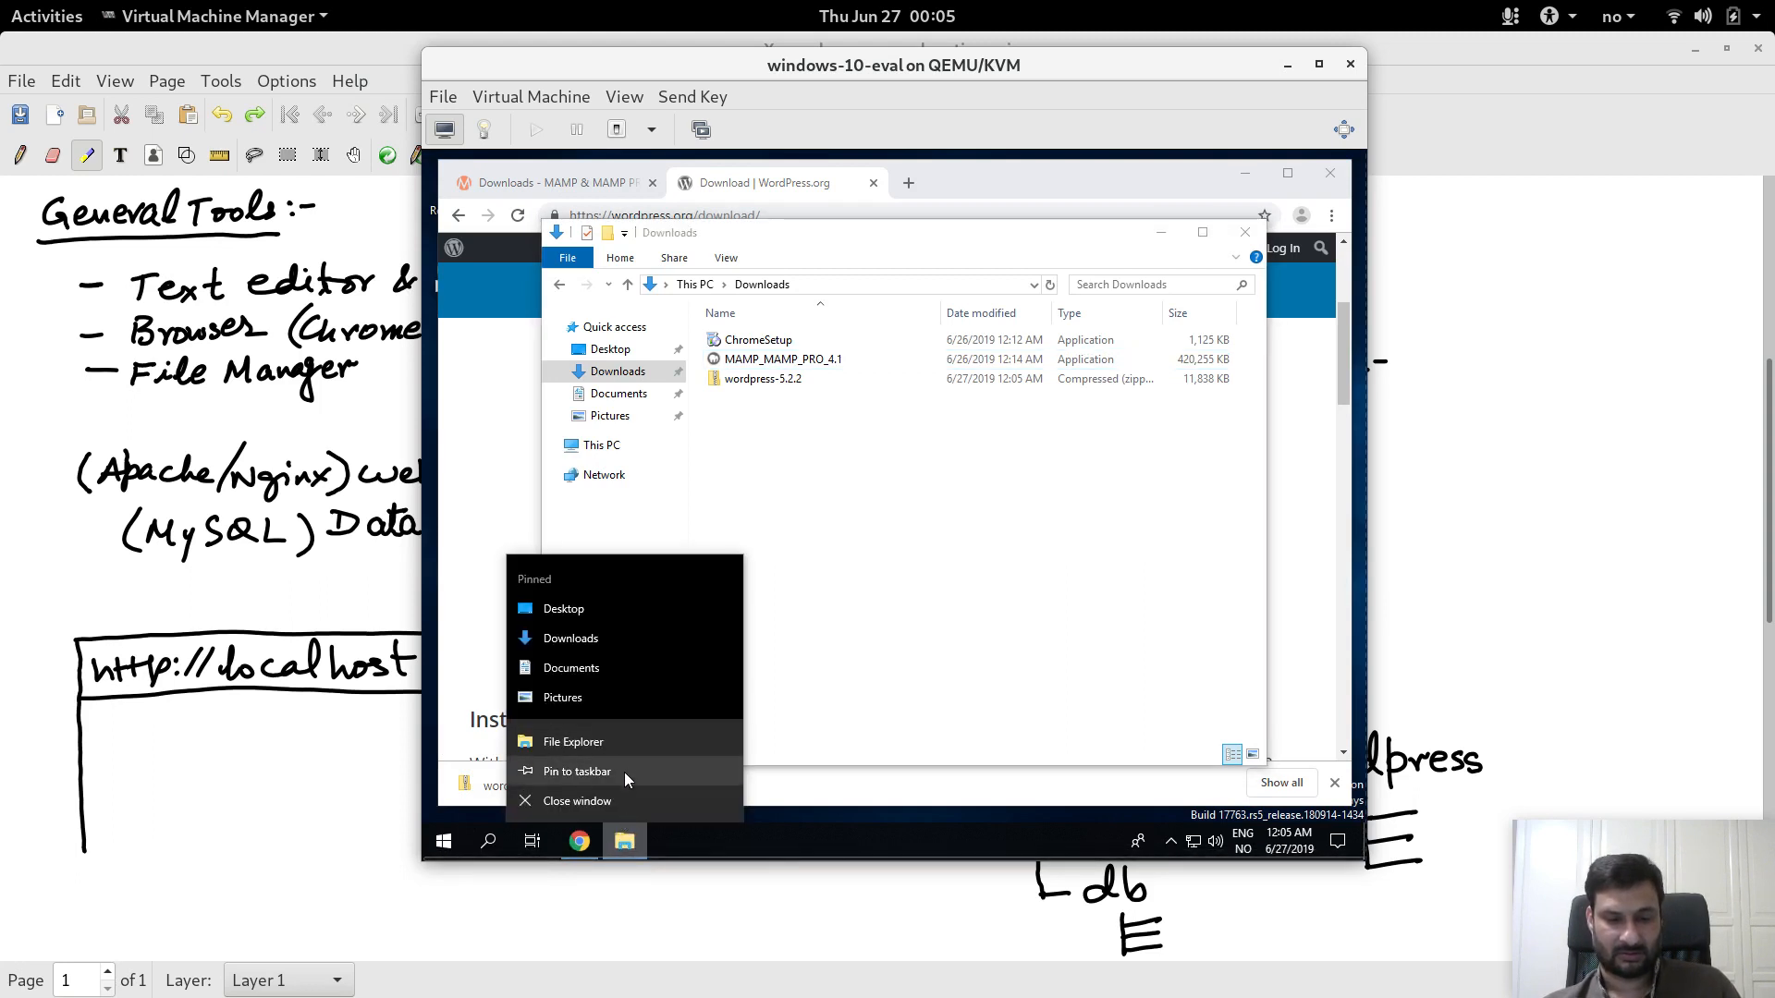
{"action": "left_click", "coordinate": [625, 774]}
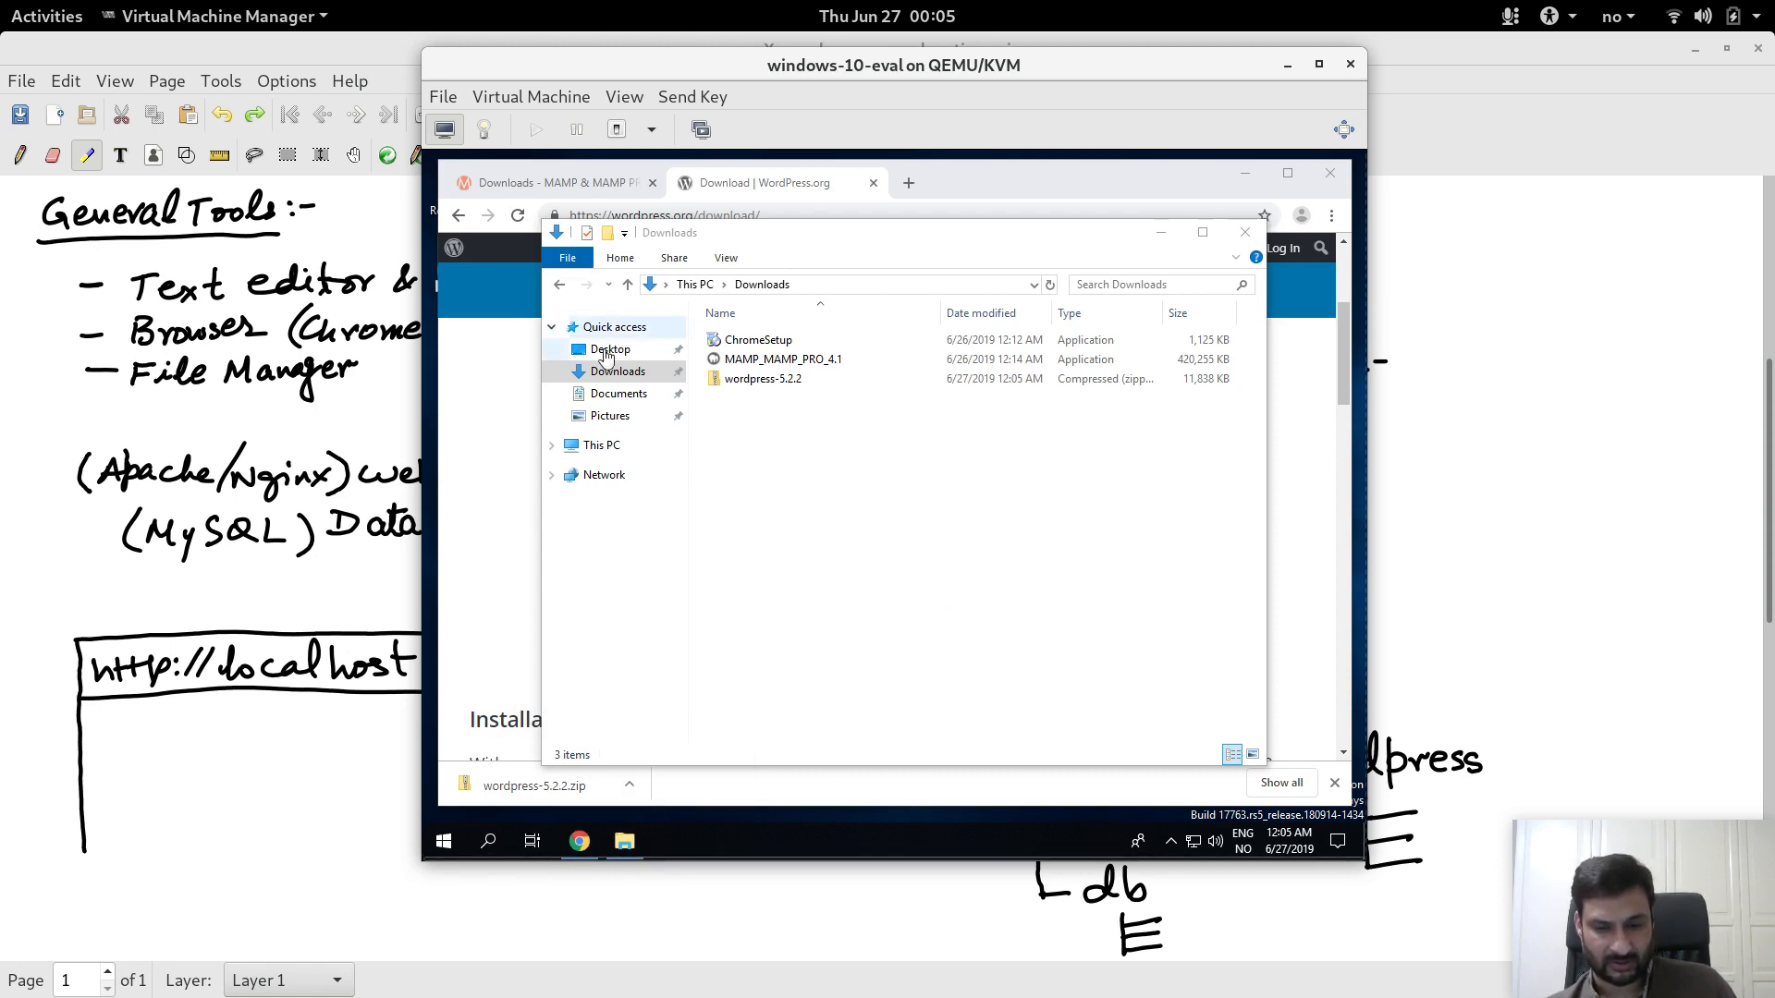
Step: Select Local Disk (C:) under This PC, then minimize the virtual machine to show Xournal
{"action": "left_click", "coordinate": [602, 447]}
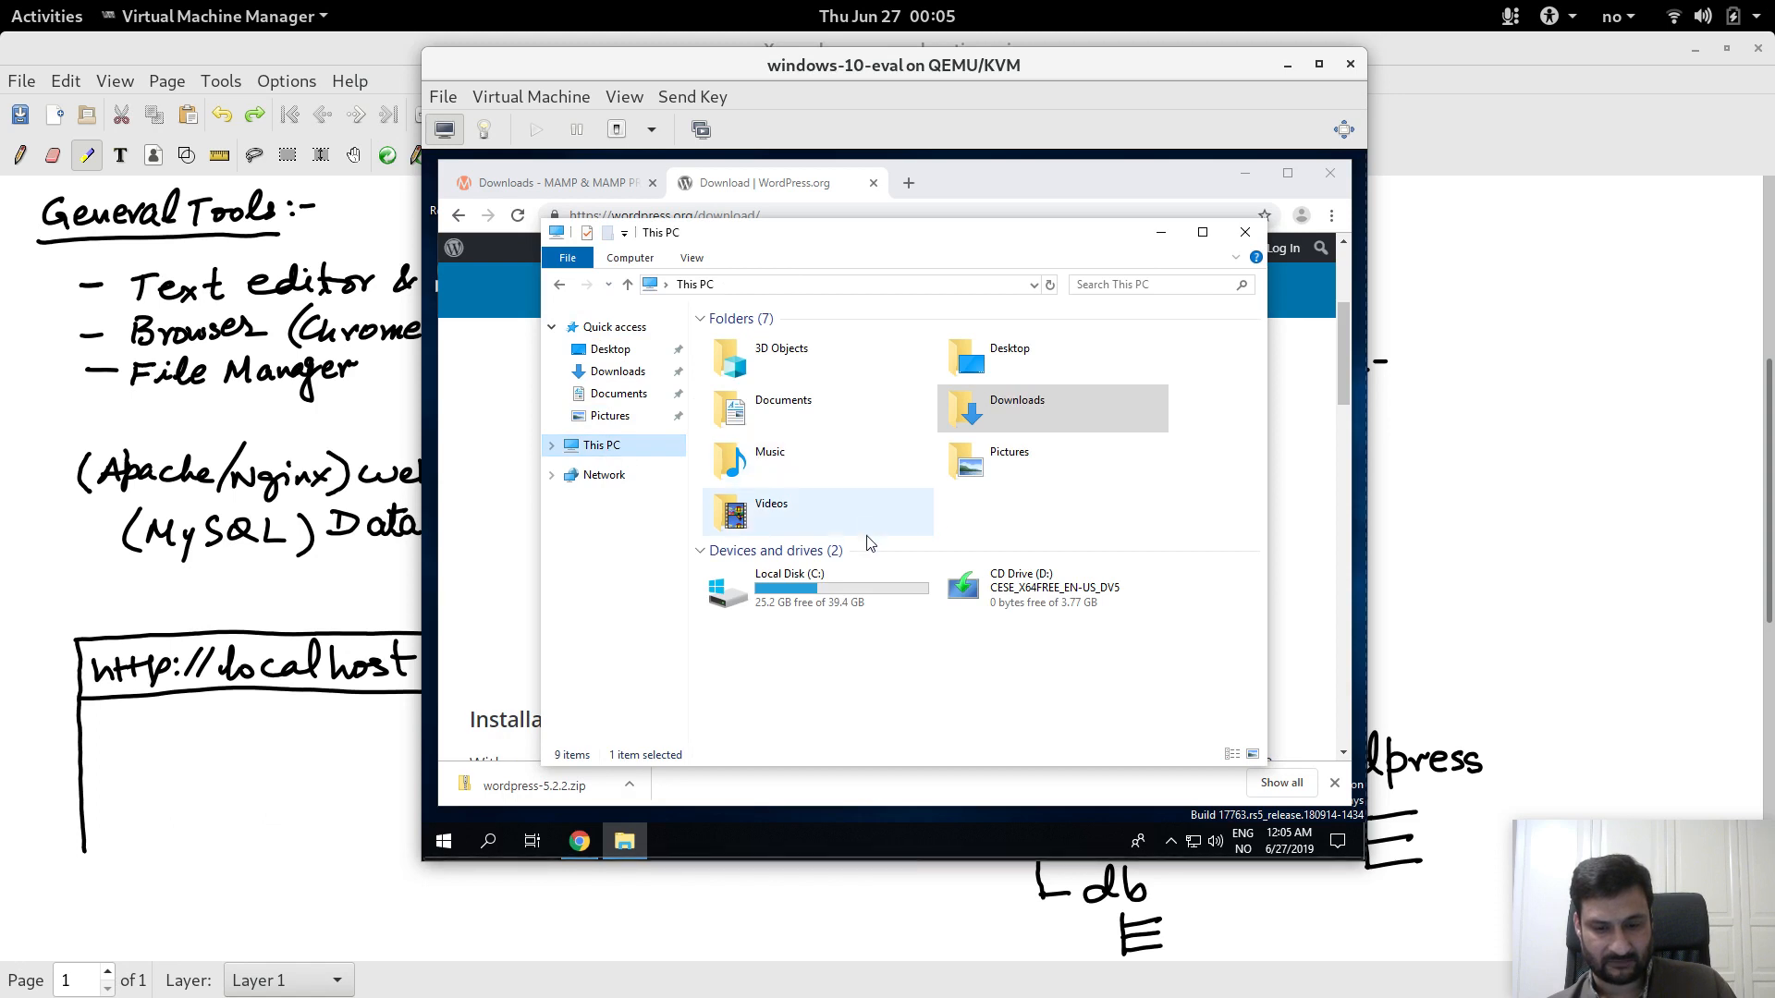
{"action": "left_click", "coordinate": [821, 591]}
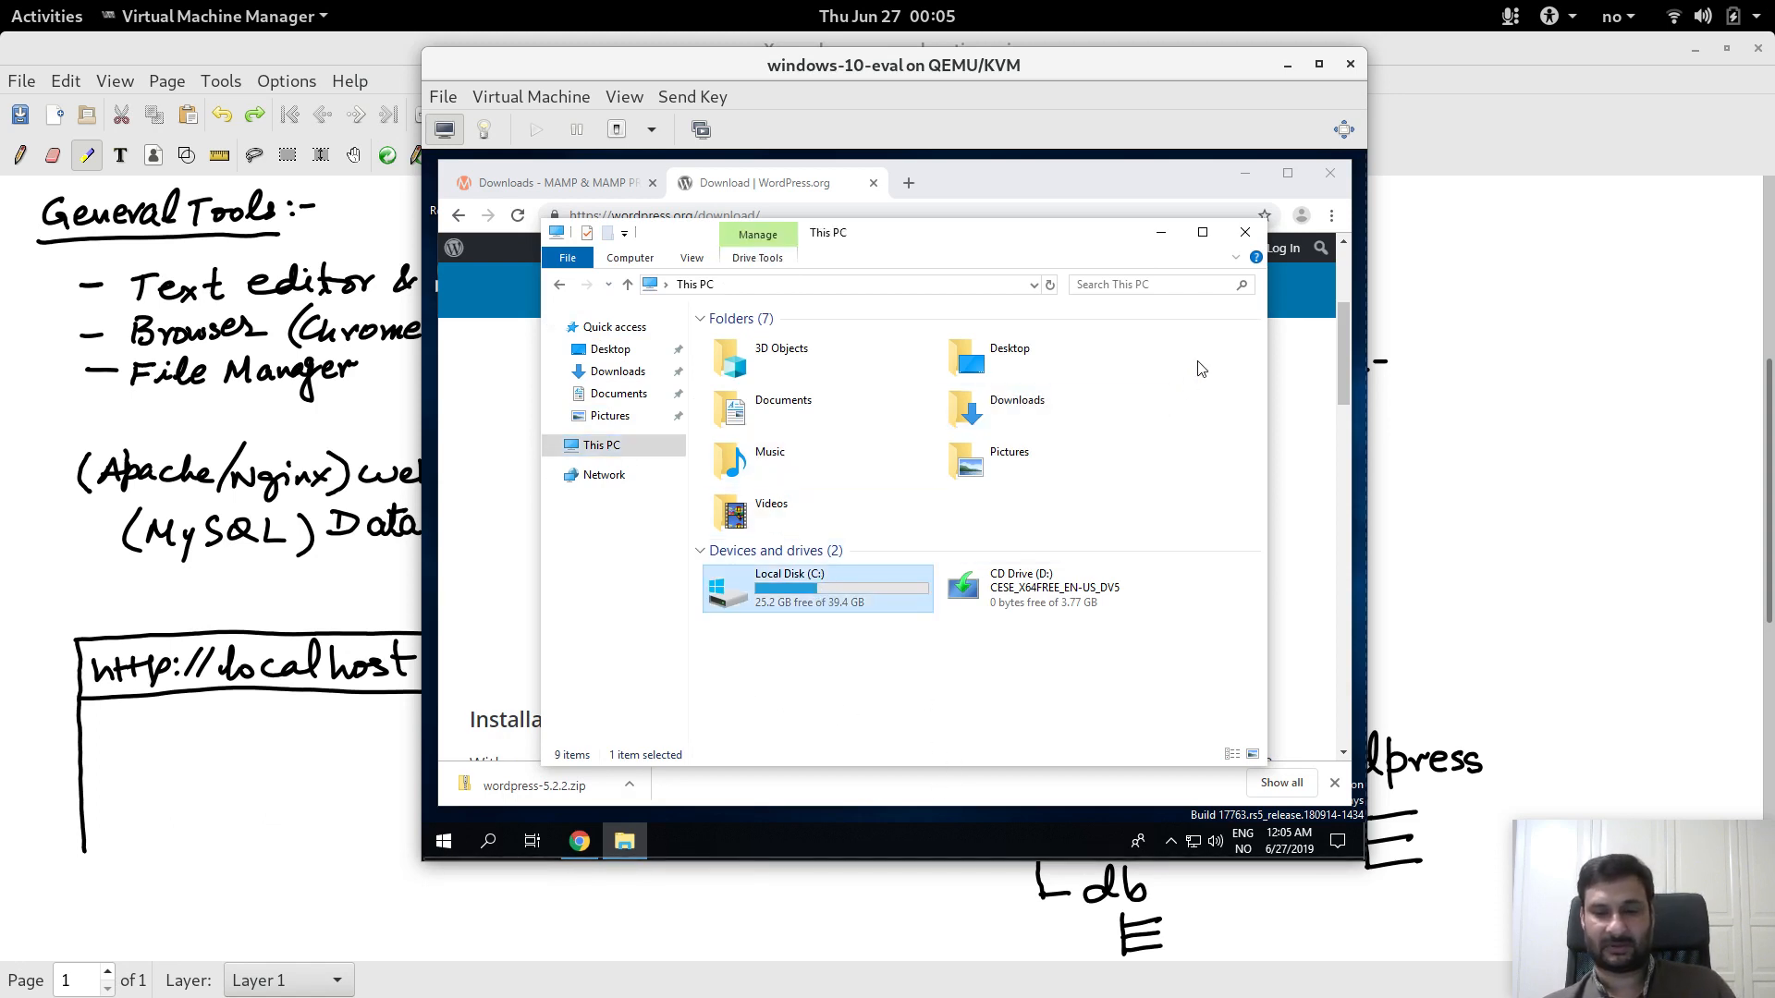
{"action": "left_click", "coordinate": [1287, 63]}
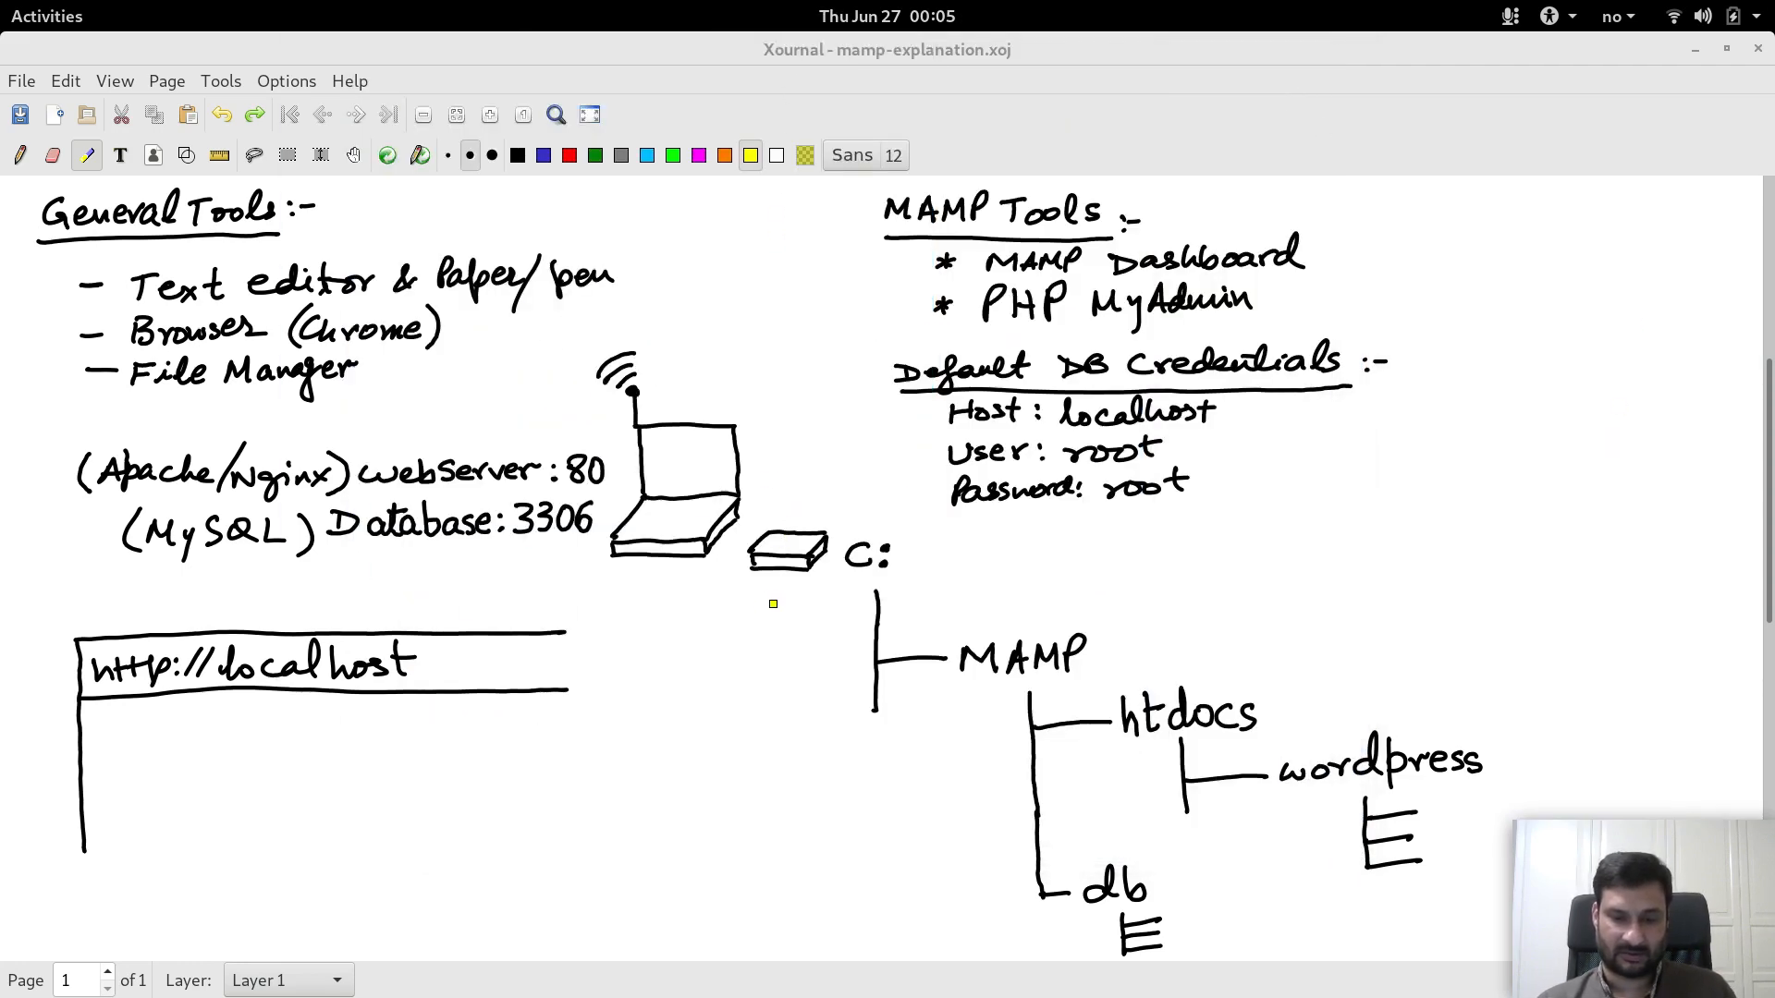
Step: Try highlighter marks near C:, the MAMP branch and the word MAMP, undoing each, then return to the VM
{"action": "left_click_drag", "start_coordinate": [754, 594], "coordinate": [864, 586]}
{"action": "key", "text": "ctrl+z"}
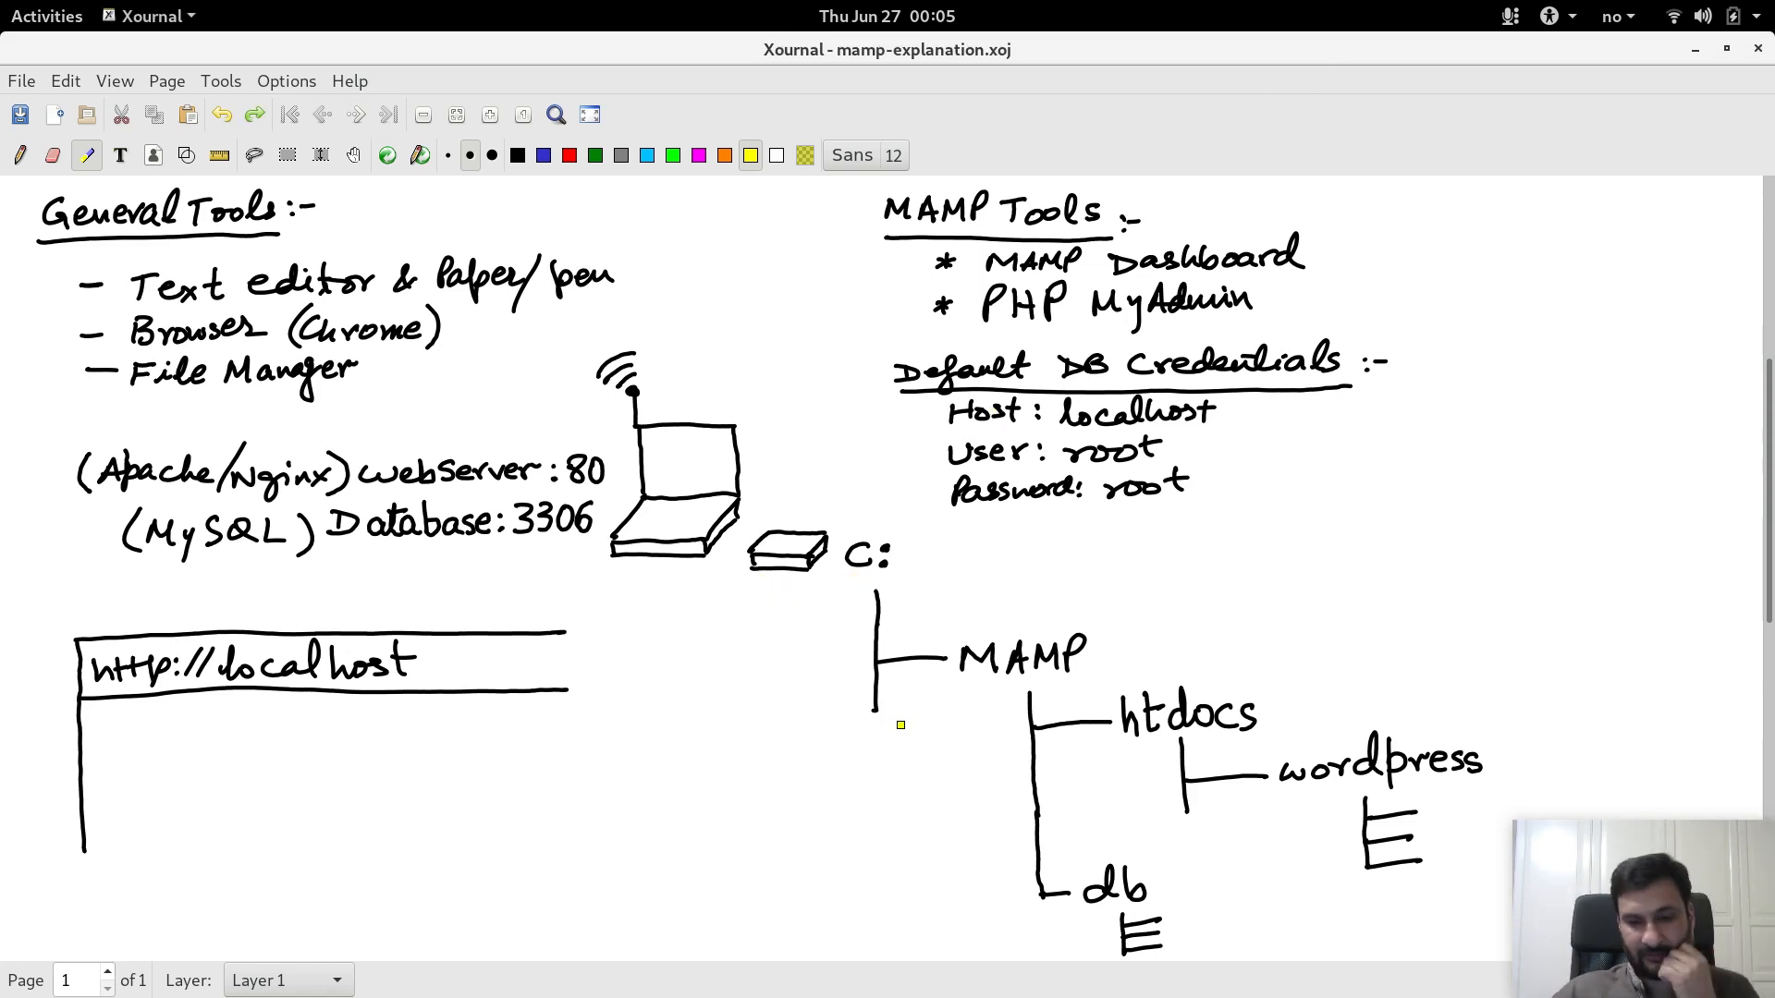
{"action": "mouse_move", "coordinate": [871, 724]}
{"action": "left_mouse_down"}
{"action": "mouse_move", "coordinate": [921, 724]}
{"action": "mouse_move", "coordinate": [927, 816]}
{"action": "left_mouse_up"}
{"action": "left_click_drag", "start_coordinate": [888, 864], "coordinate": [948, 864]}
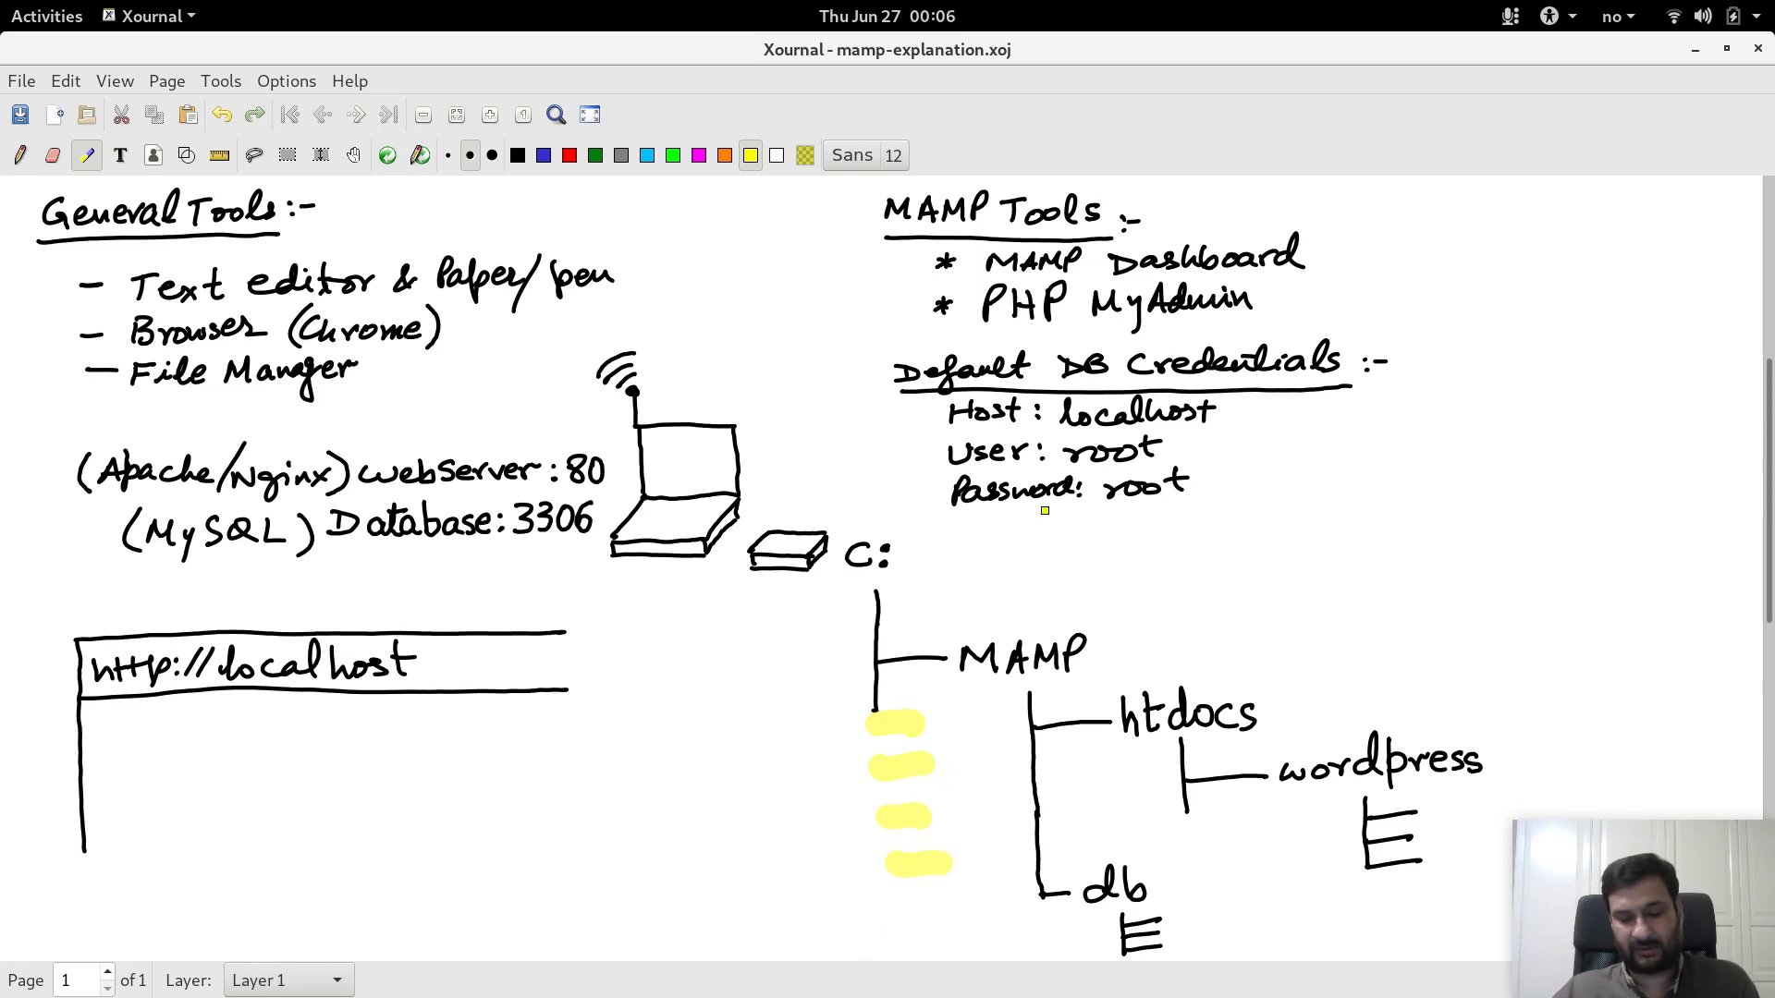
{"action": "key", "text": "ctrl+z"}
{"action": "key", "text": "ctrl+z"}
{"action": "key", "text": "ctrl+z"}
{"action": "key", "text": "ctrl+z"}
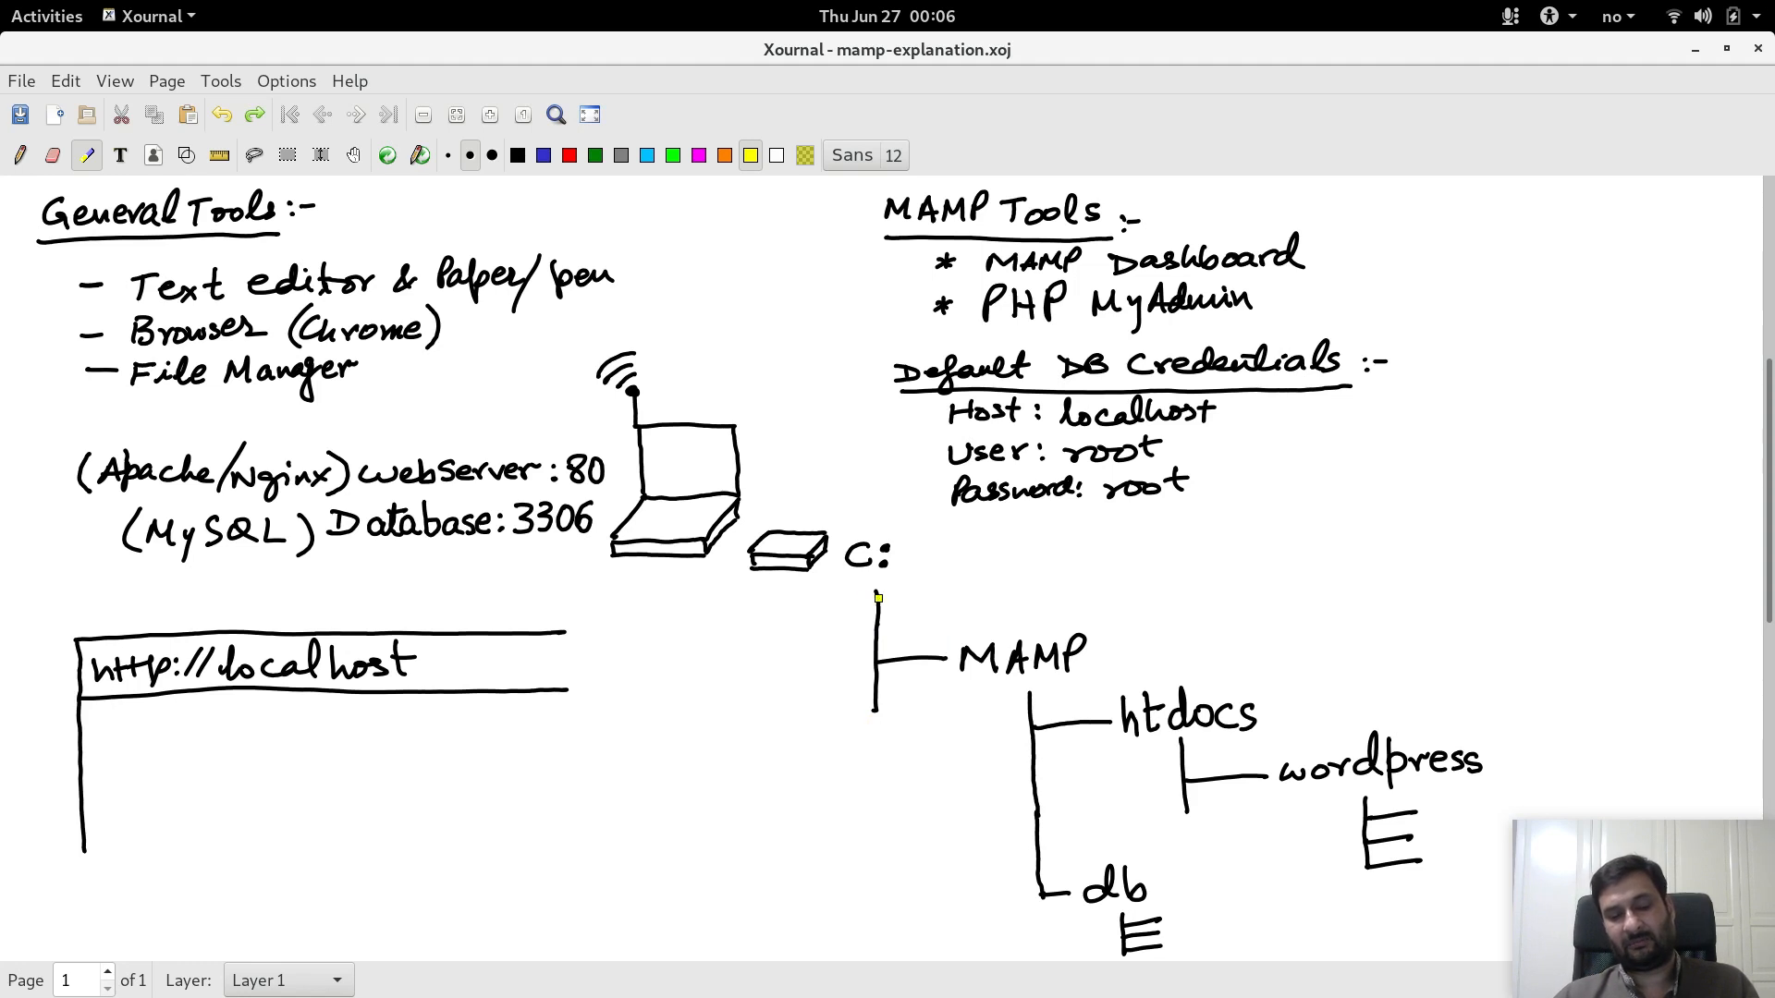
{"action": "left_click_drag", "start_coordinate": [952, 692], "coordinate": [1091, 684]}
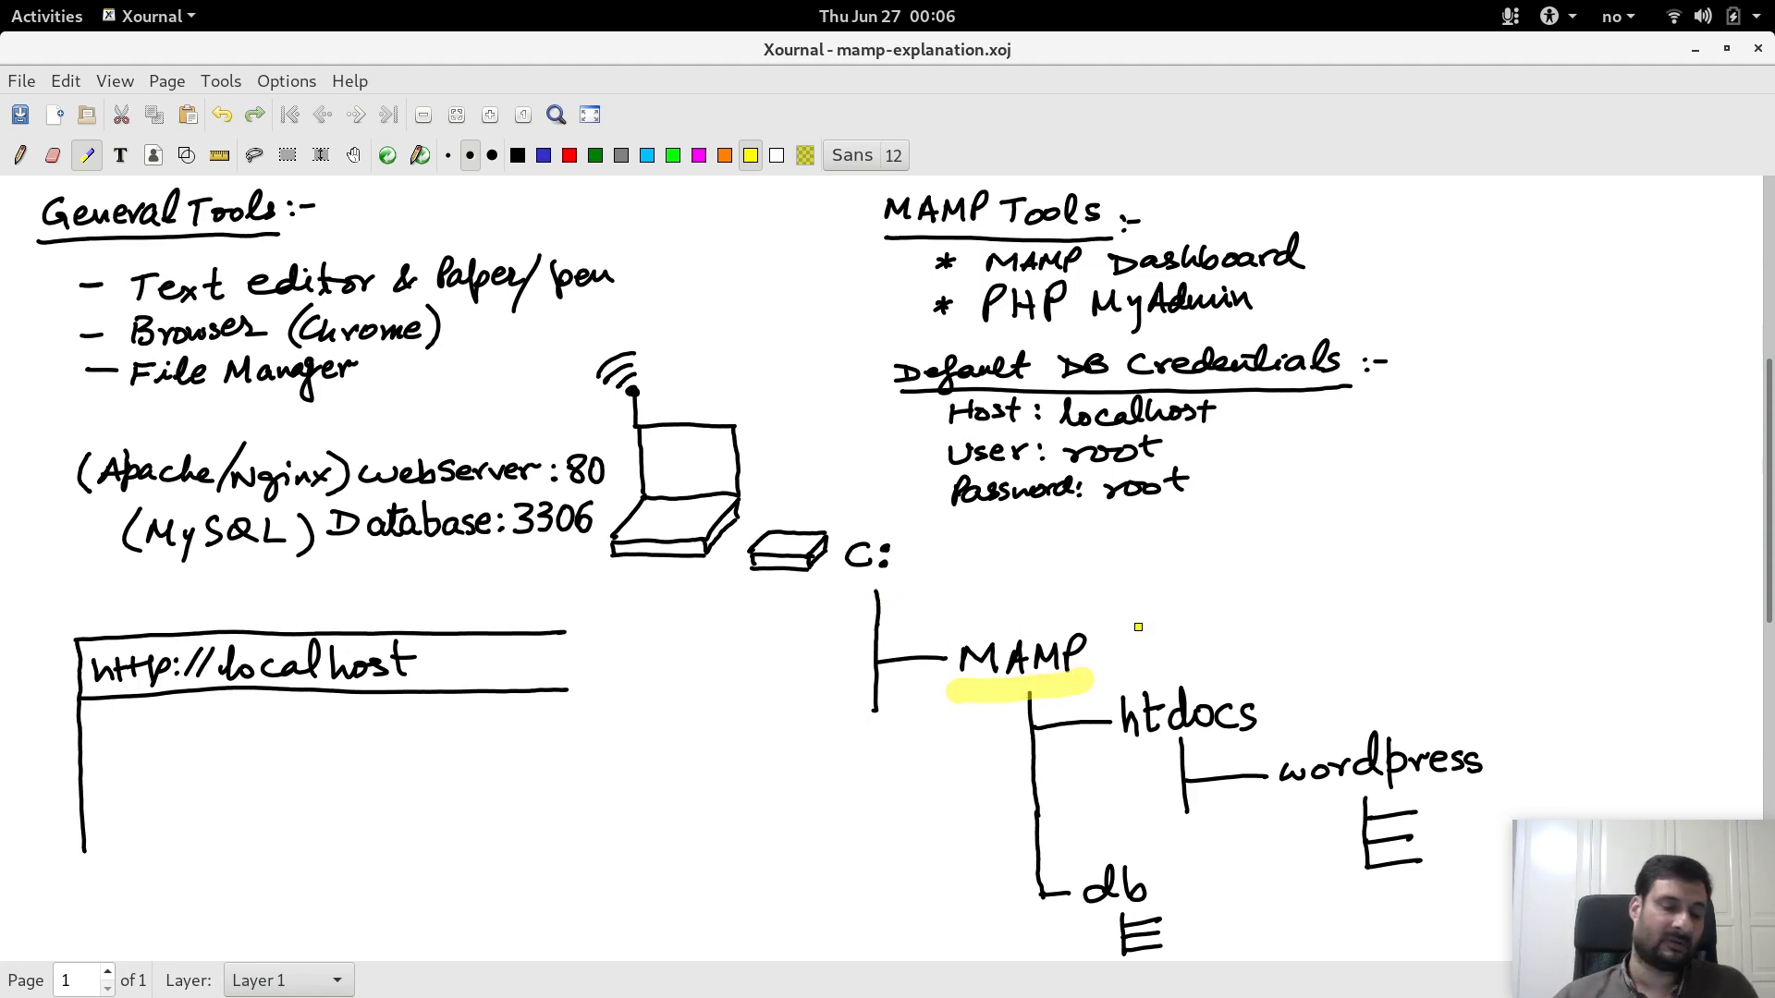
{"action": "key", "text": "ctrl+z"}
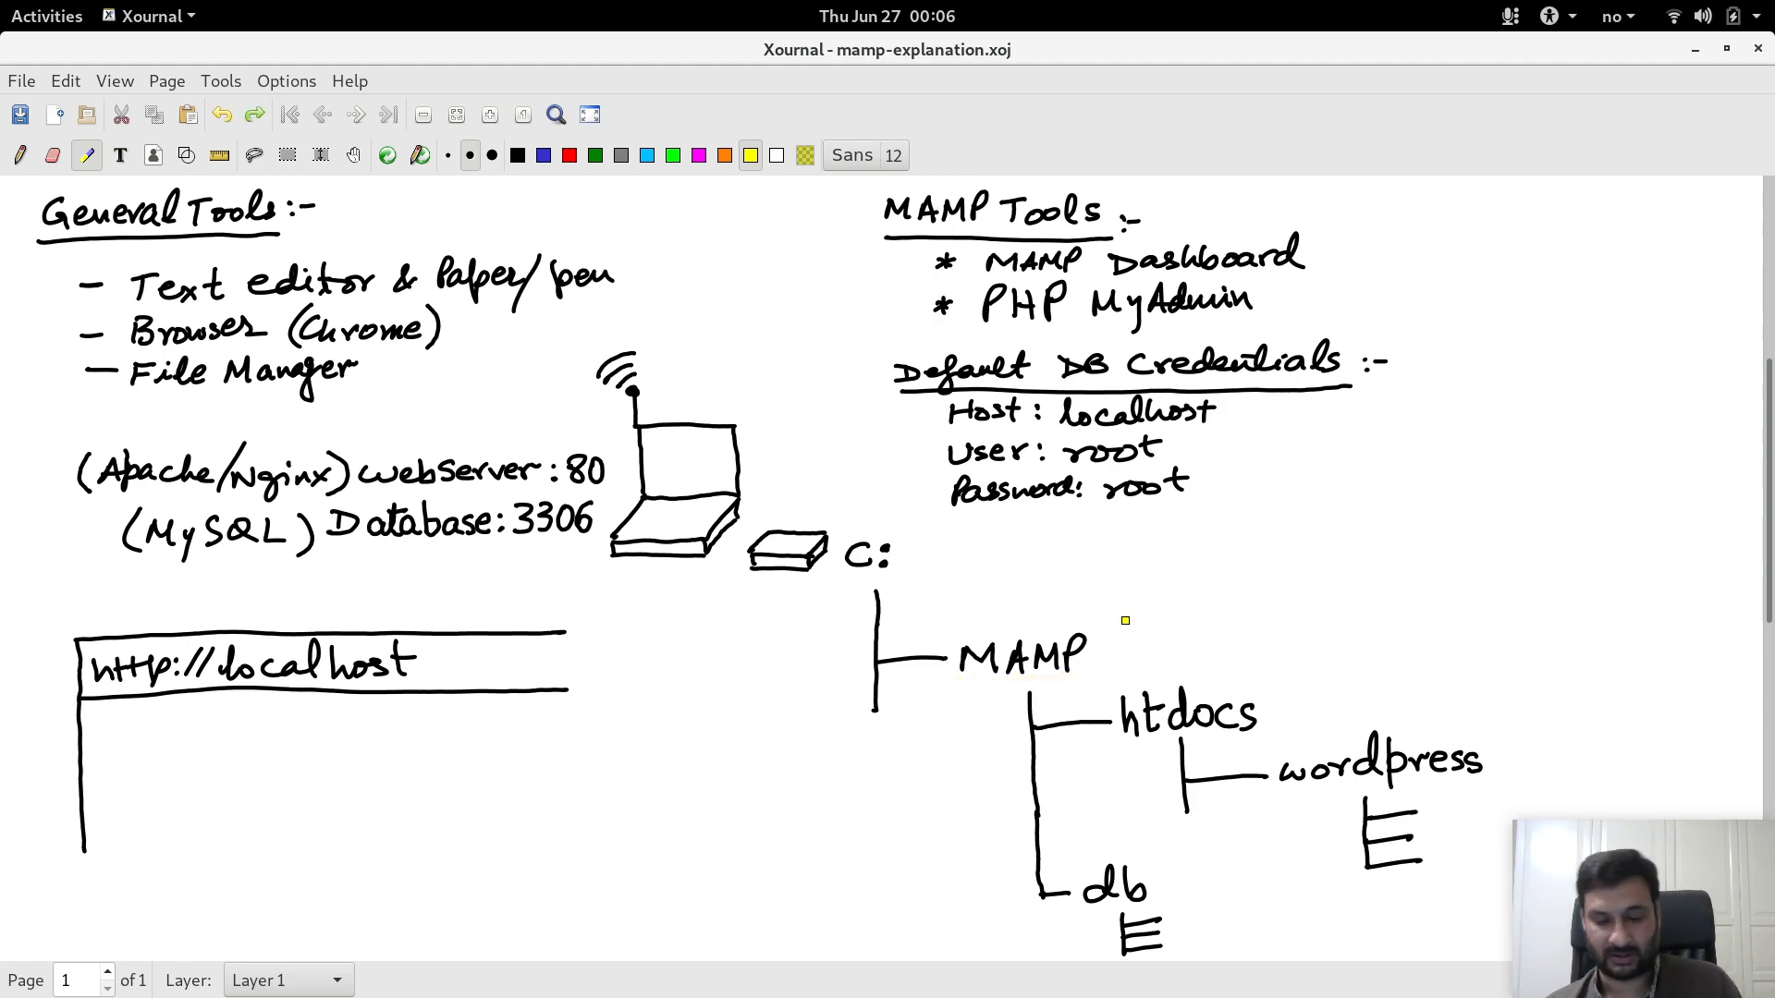
{"action": "key", "text": "alt+Tab"}
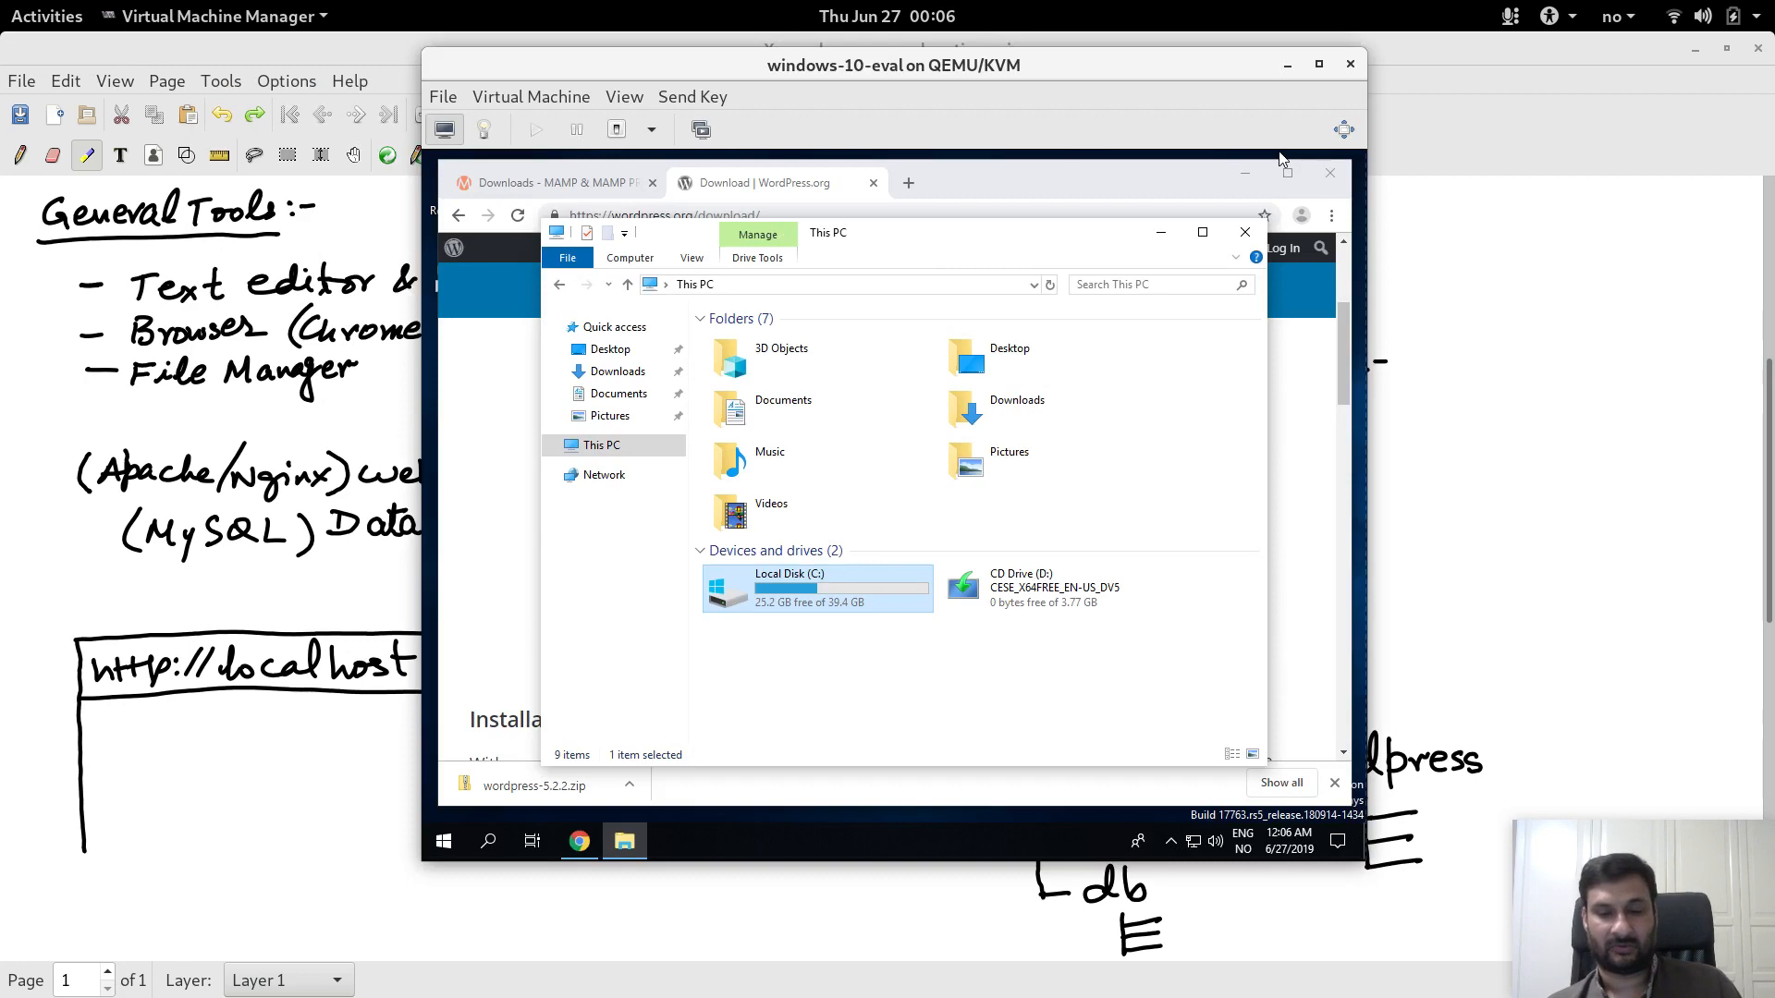
Step: Make the Windows 10 VM fullscreen and launch MAMP_MAMP_PRO_4.1 from the Downloads folder
{"action": "left_click", "coordinate": [1319, 65]}
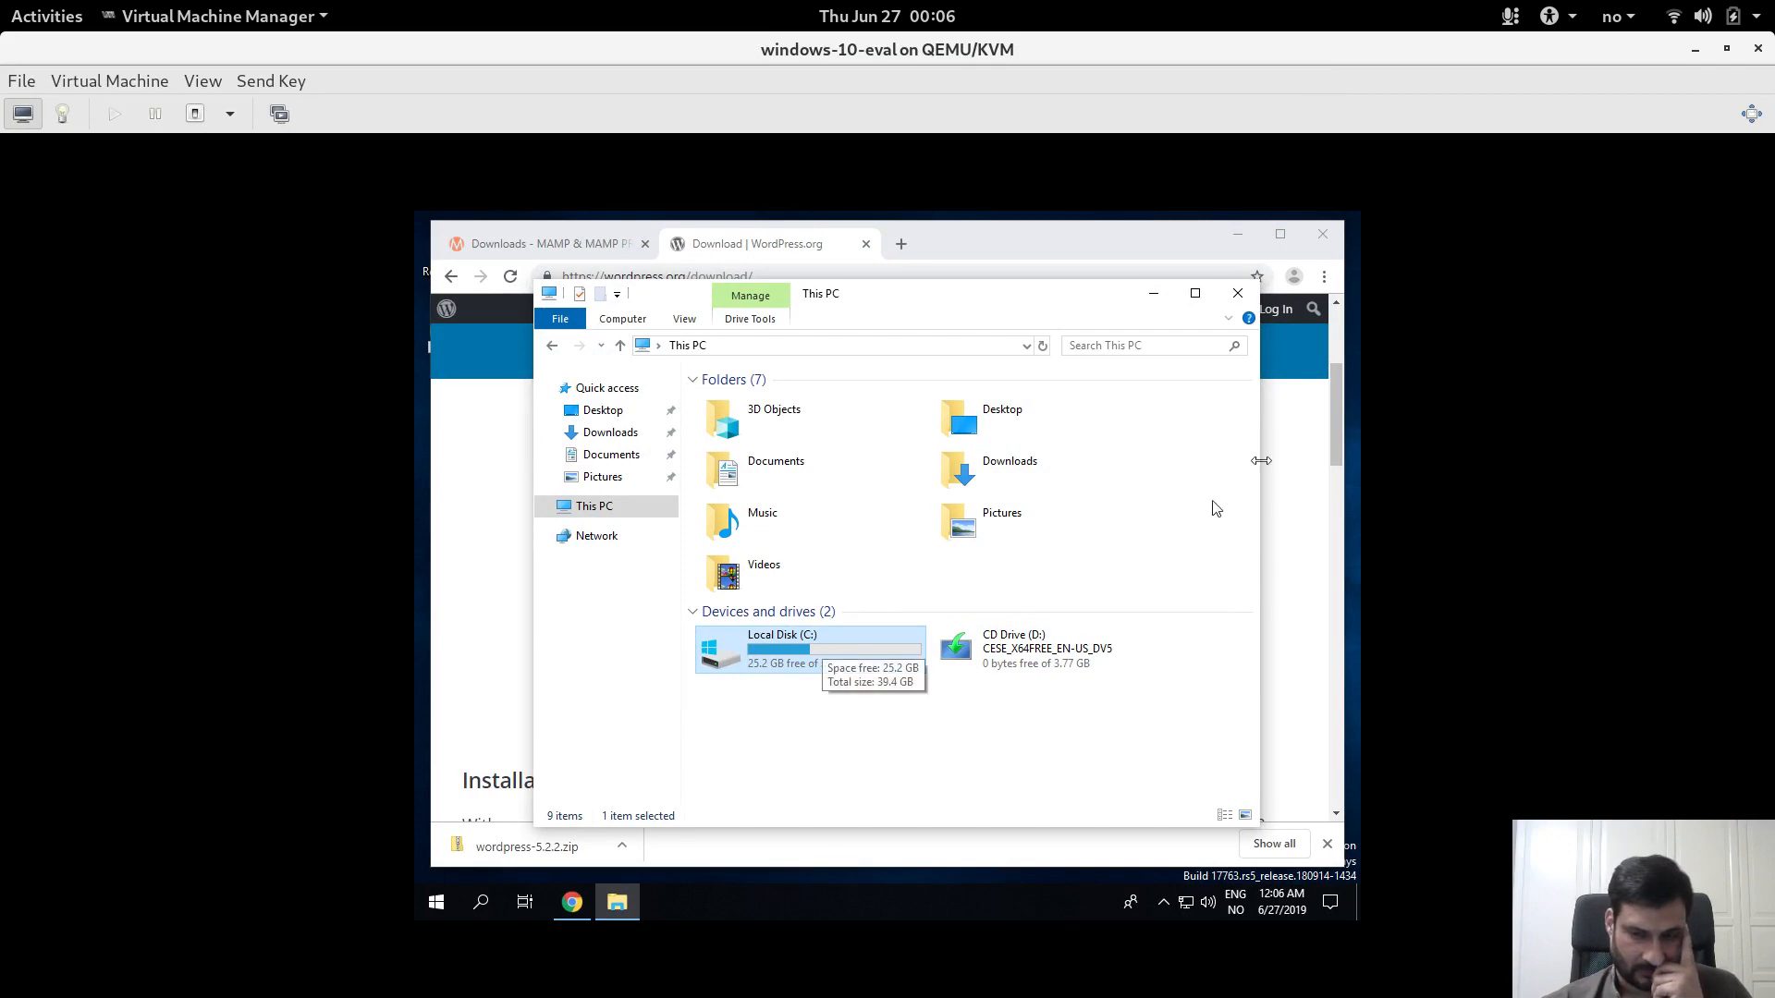
{"action": "left_click", "coordinate": [1762, 118]}
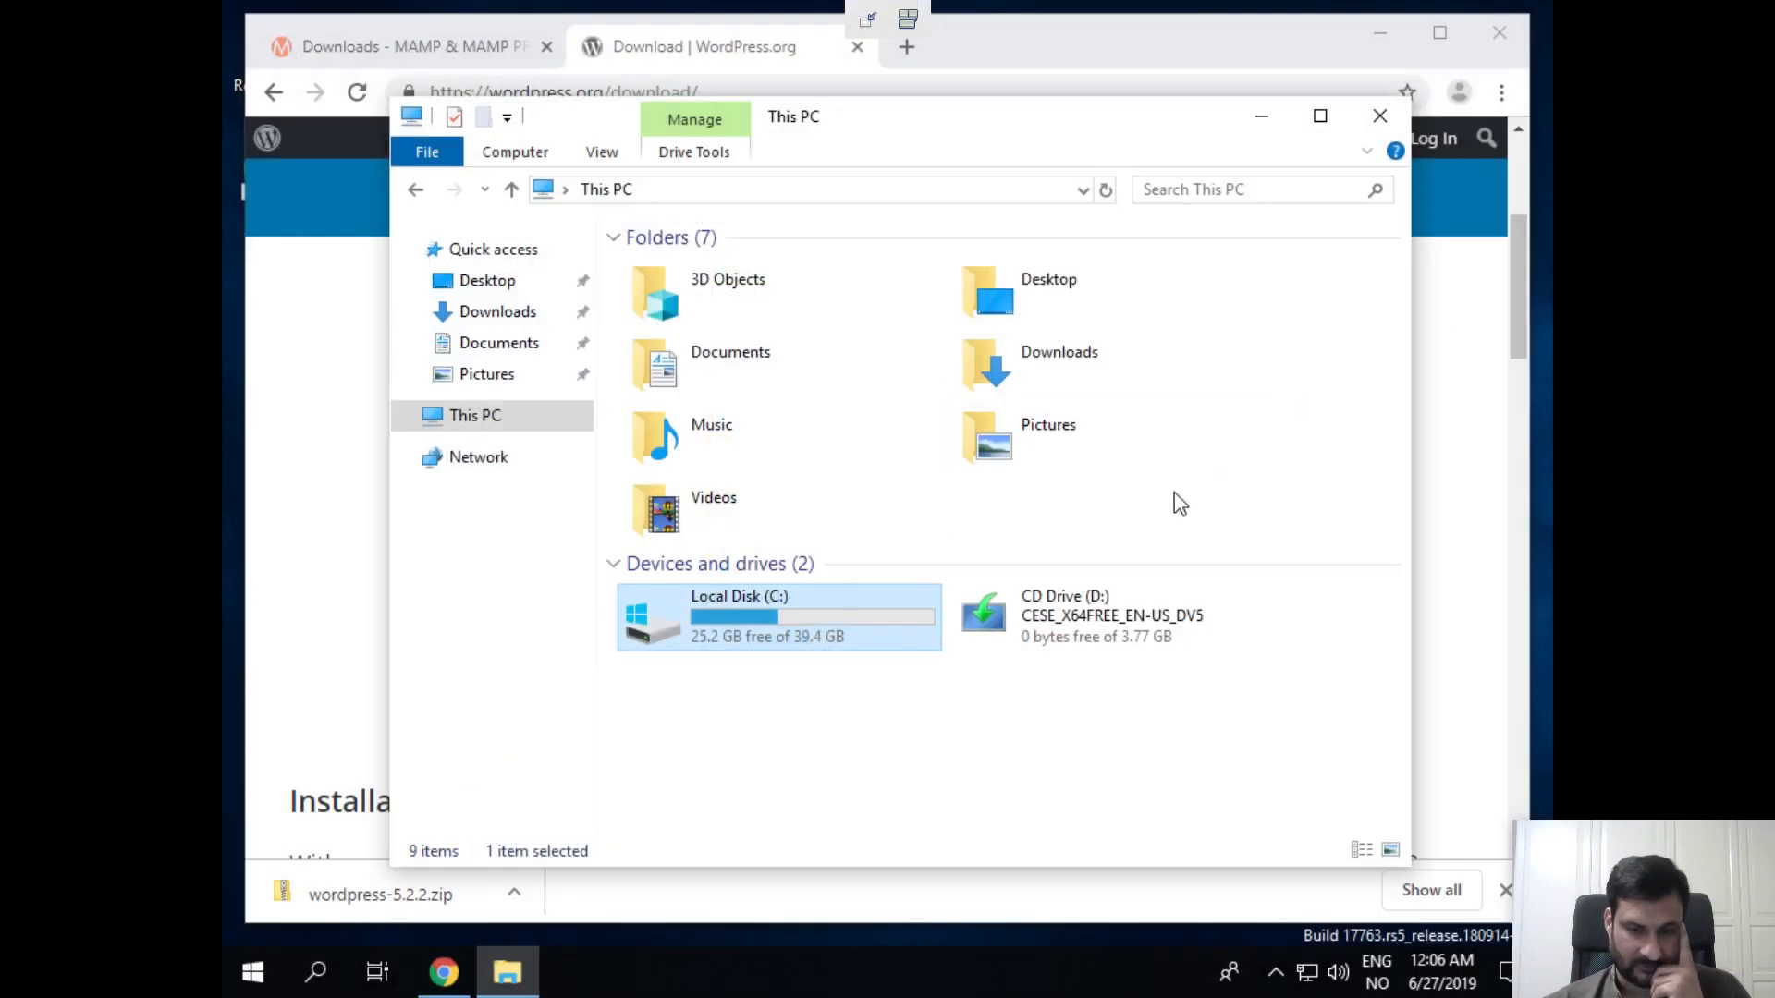
{"action": "left_click", "coordinate": [499, 314]}
{"action": "left_click", "coordinate": [726, 294]}
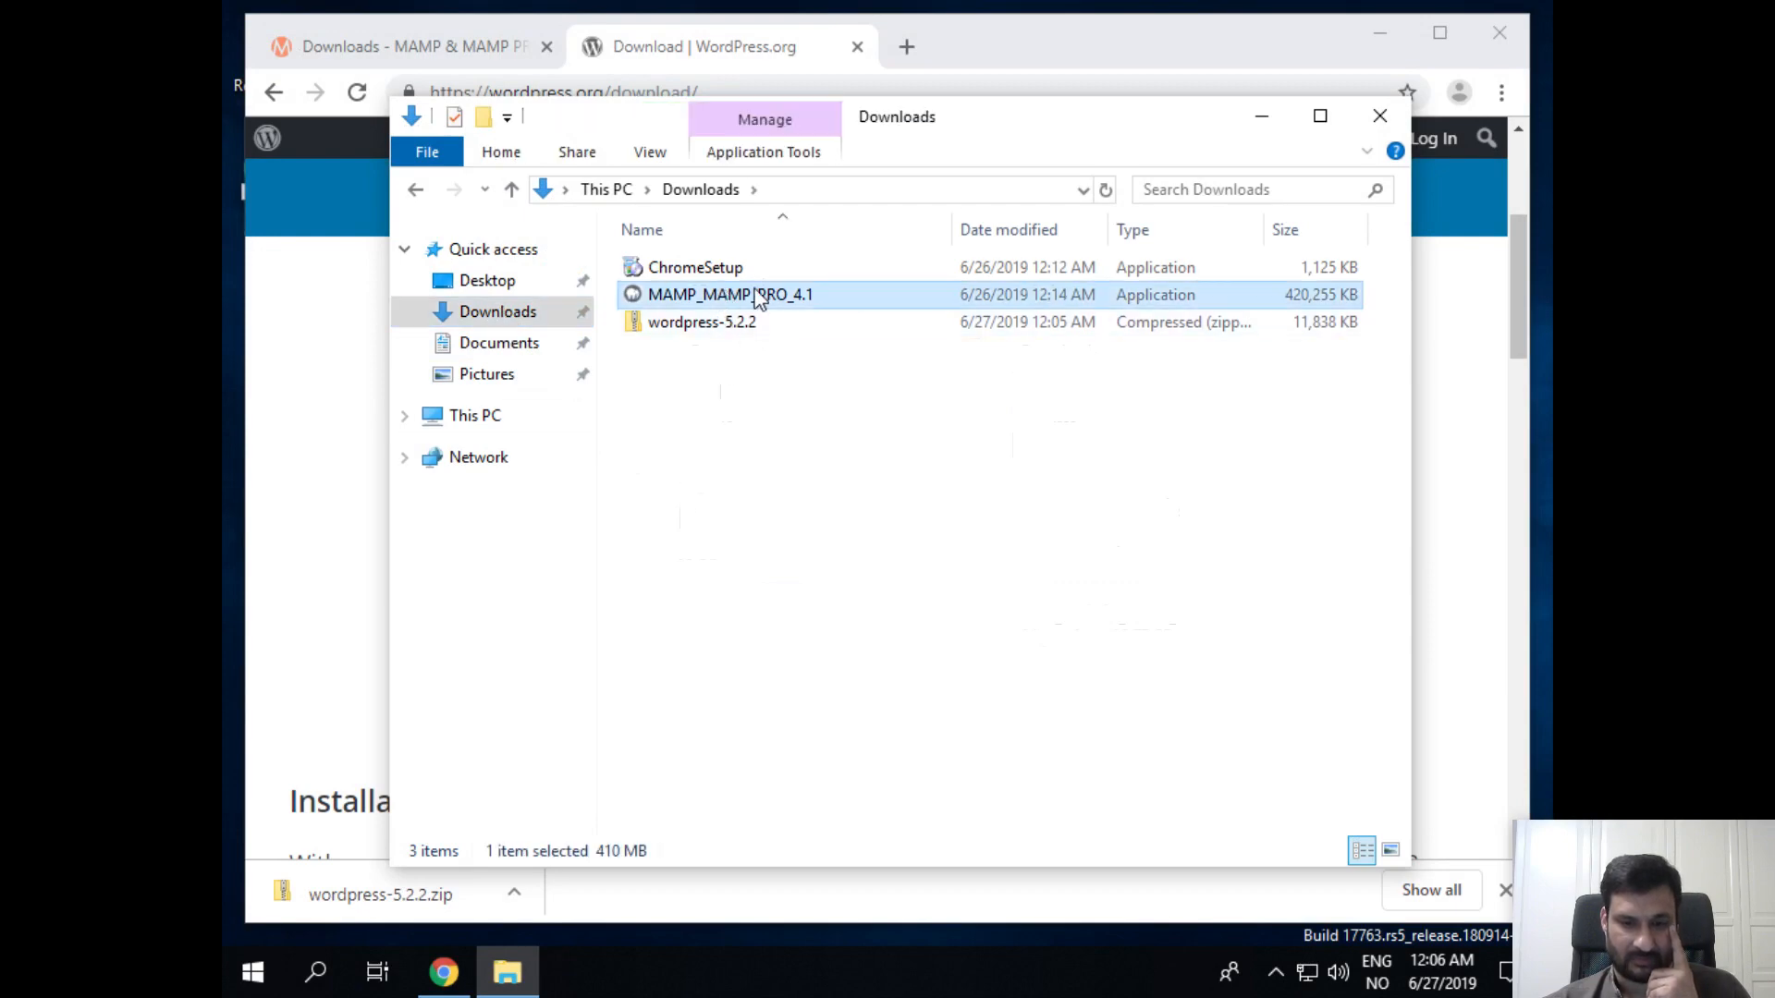
{"action": "double_click", "coordinate": [779, 295]}
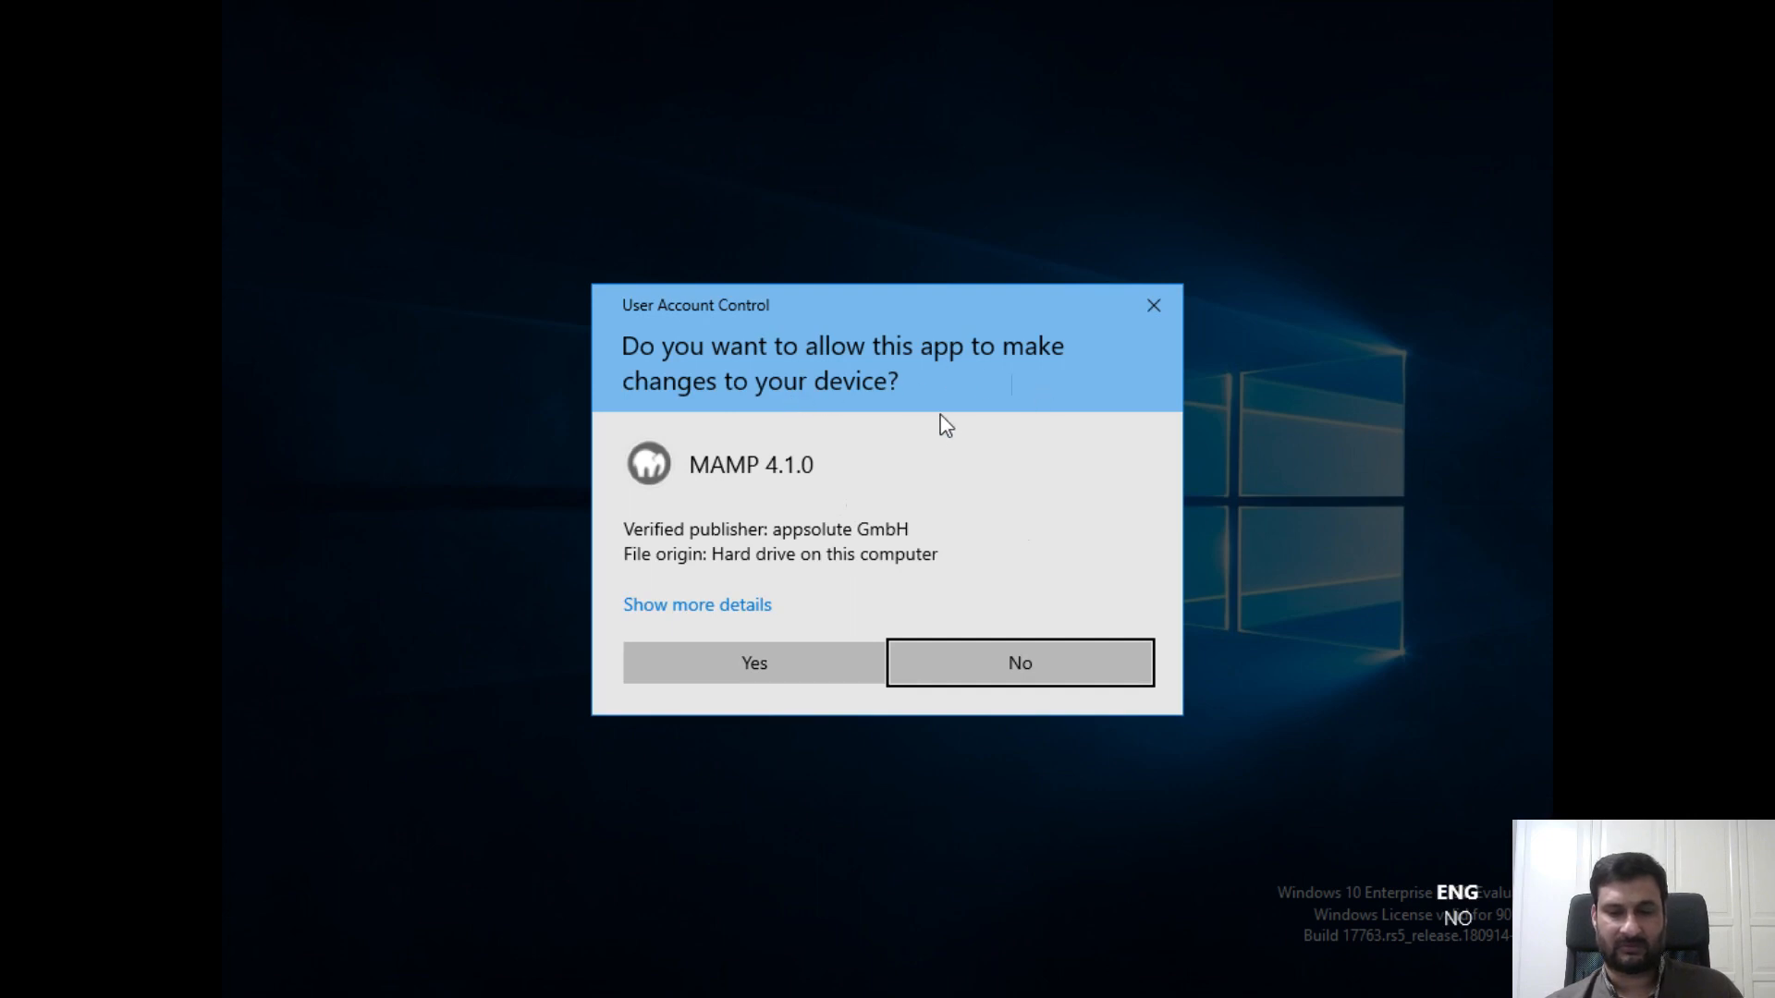
Step: Allow the MAMP 4.1.0 installer, accept the license agreement, and reach the C:\MAMP destination step
{"action": "left_click", "coordinate": [824, 651]}
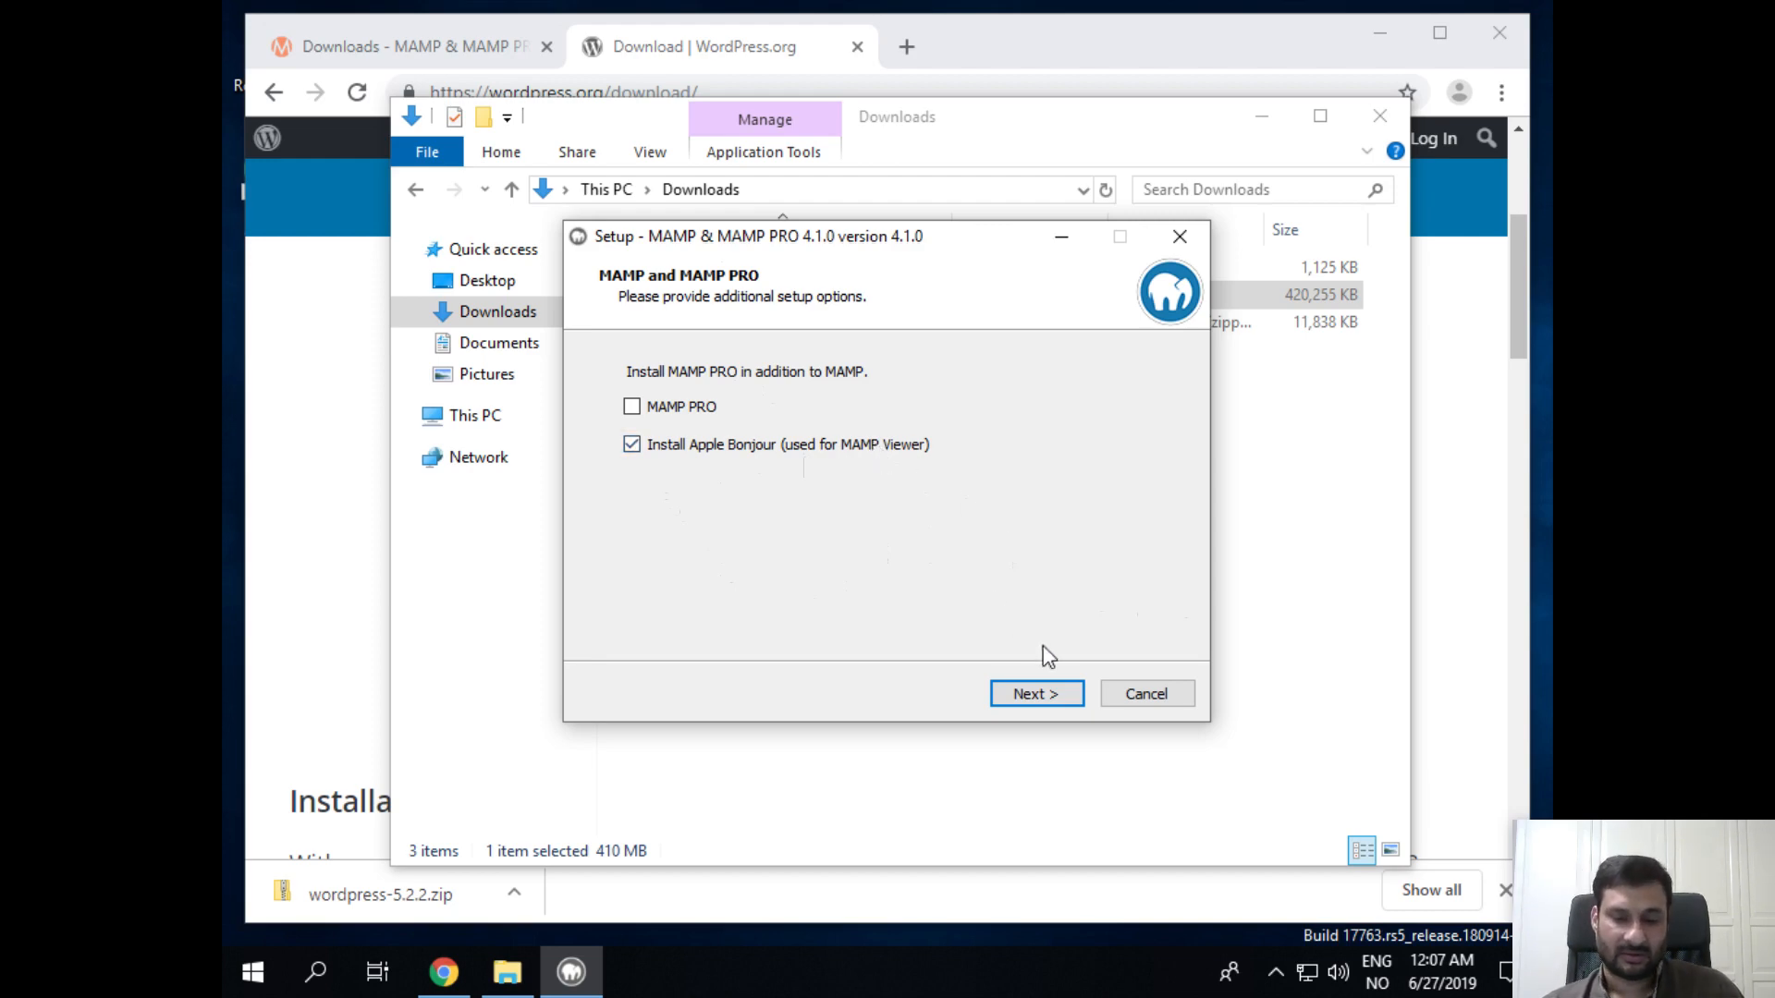
{"action": "left_click", "coordinate": [1072, 693]}
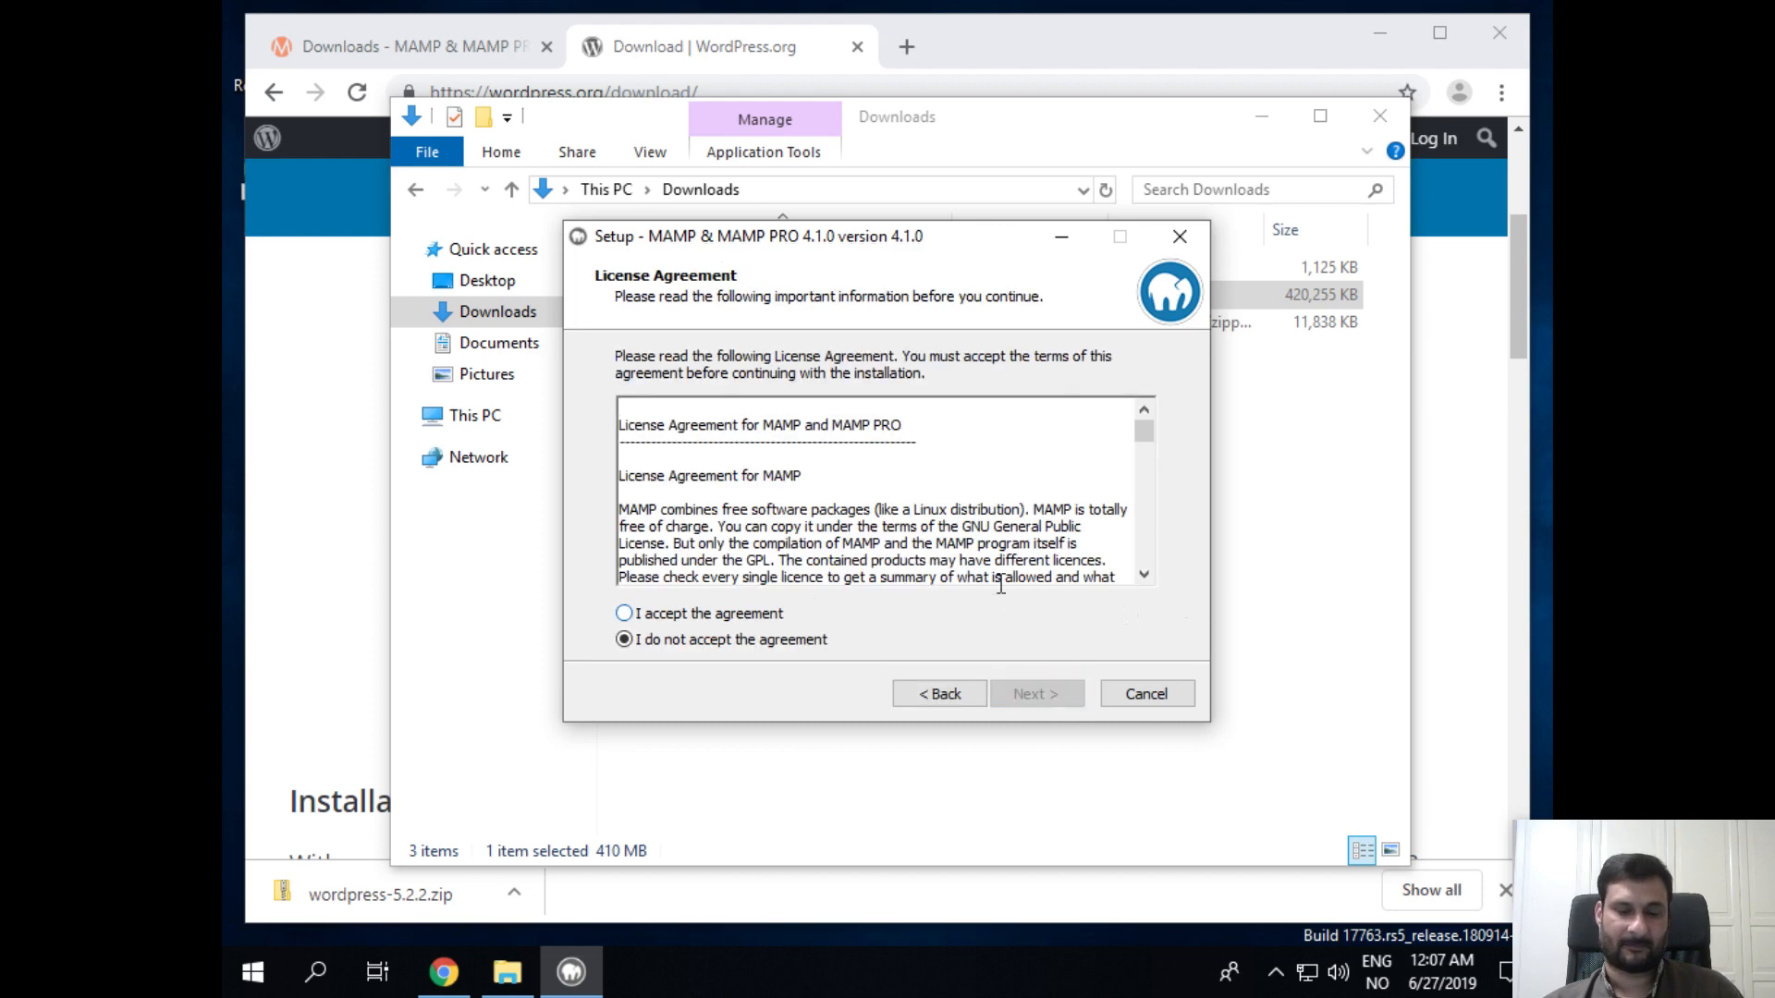
{"action": "left_click", "coordinate": [628, 614]}
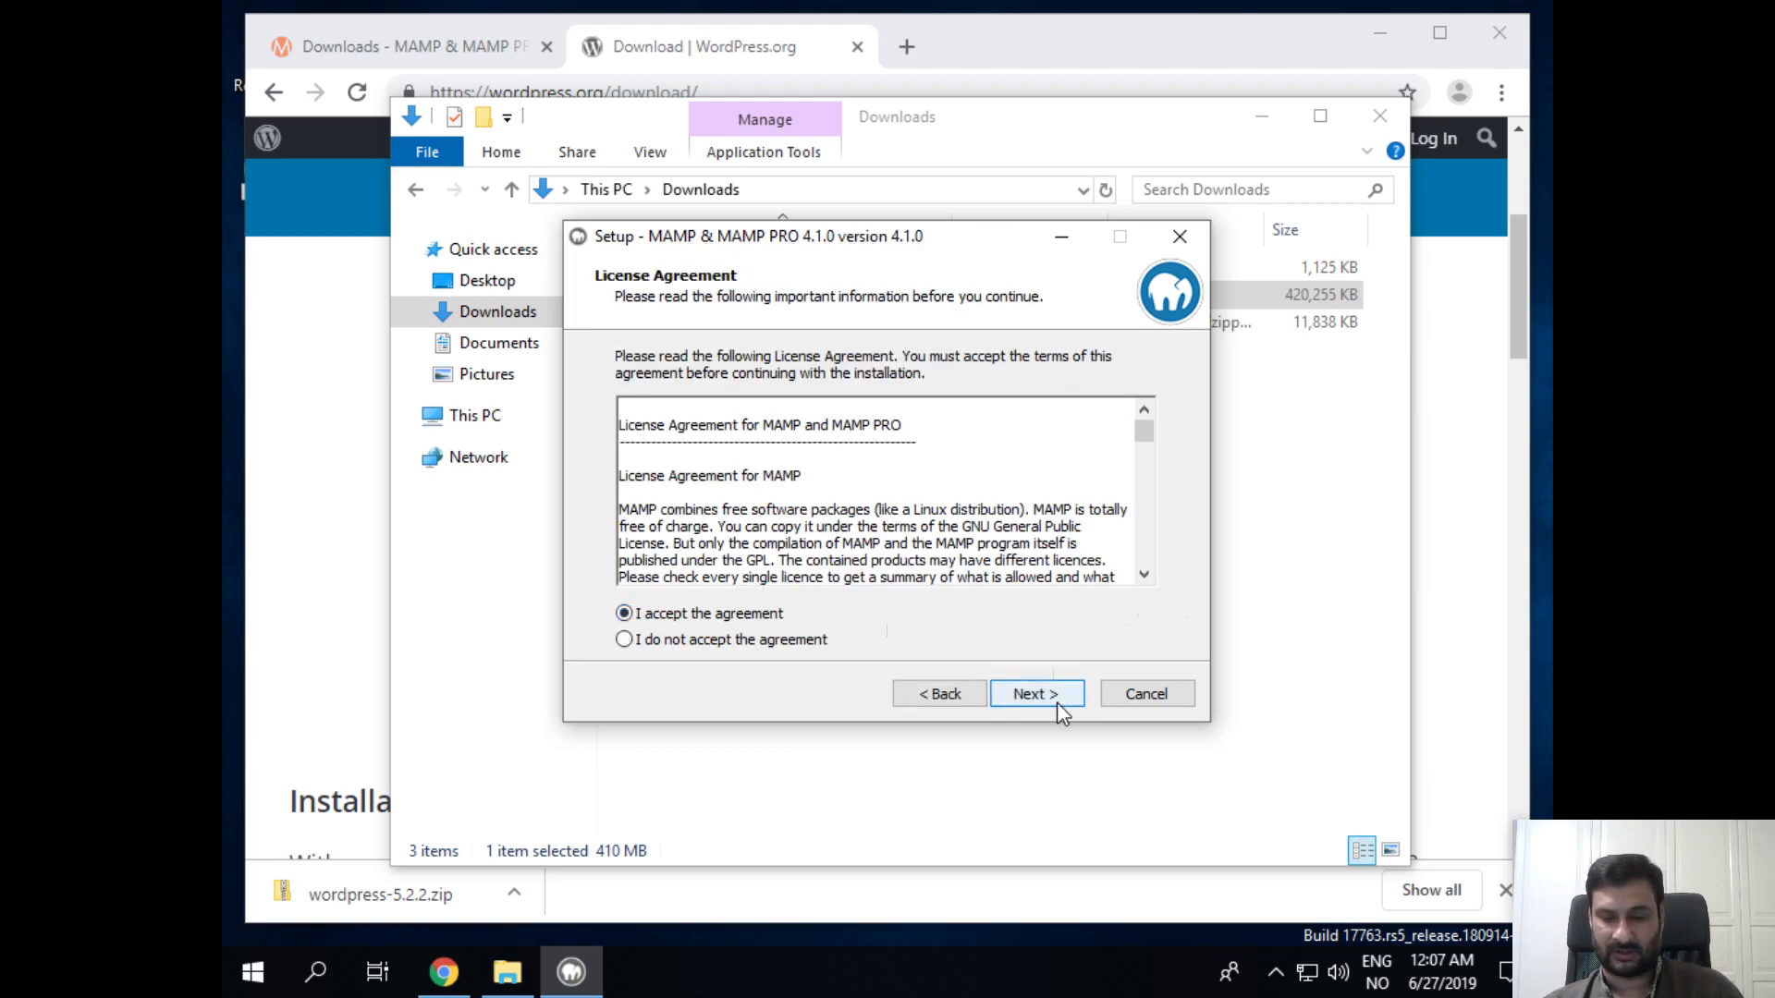
{"action": "left_click", "coordinate": [1057, 695]}
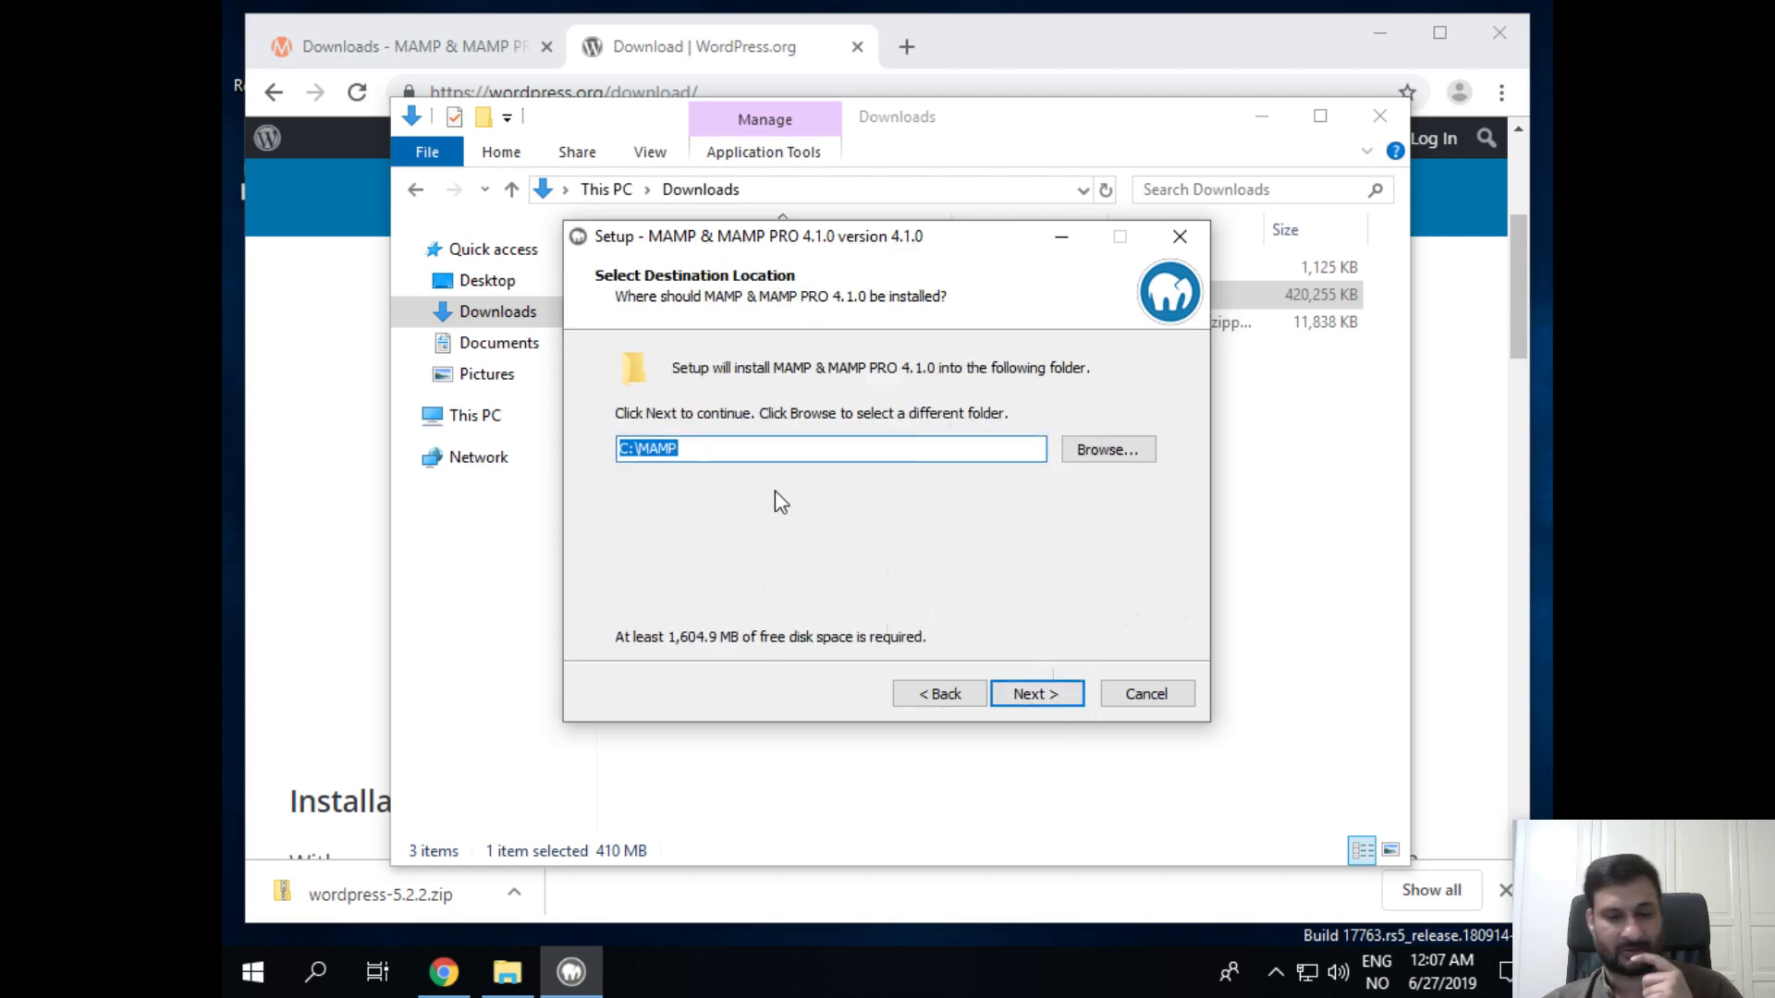
{"action": "left_click", "coordinate": [772, 457]}
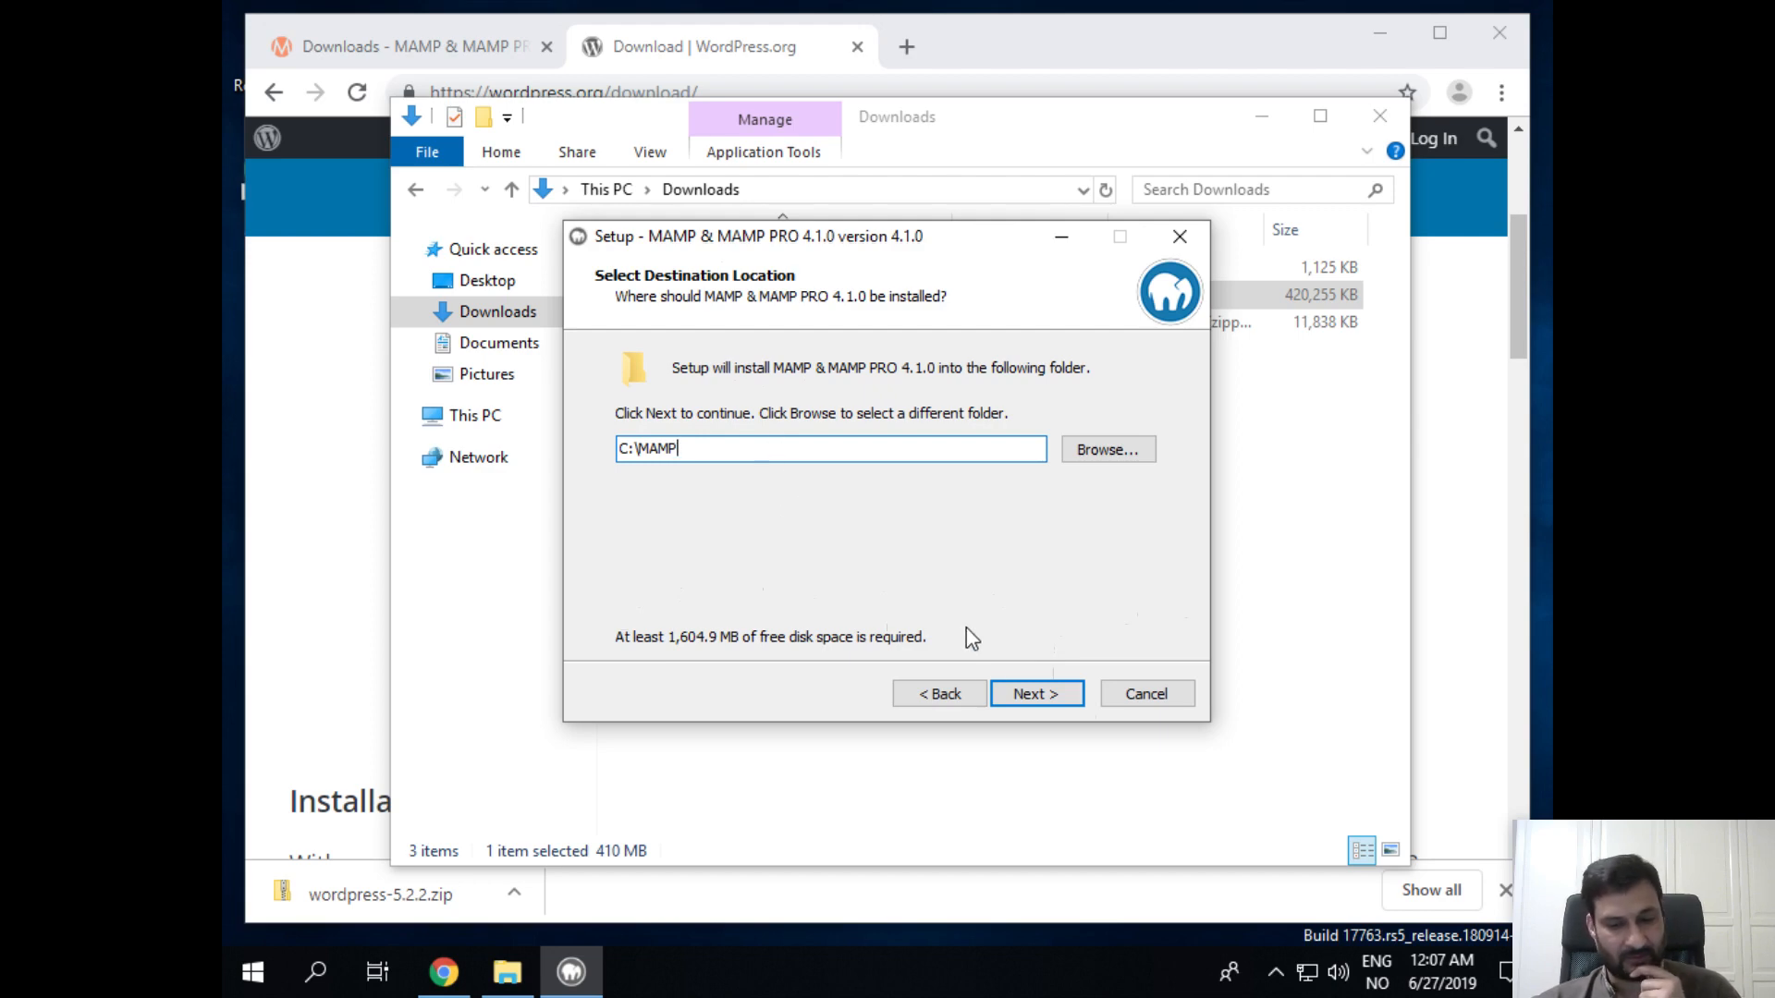
Step: Launch Notepad via Windows search and pin it to the taskbar
{"action": "left_click", "coordinate": [305, 982]}
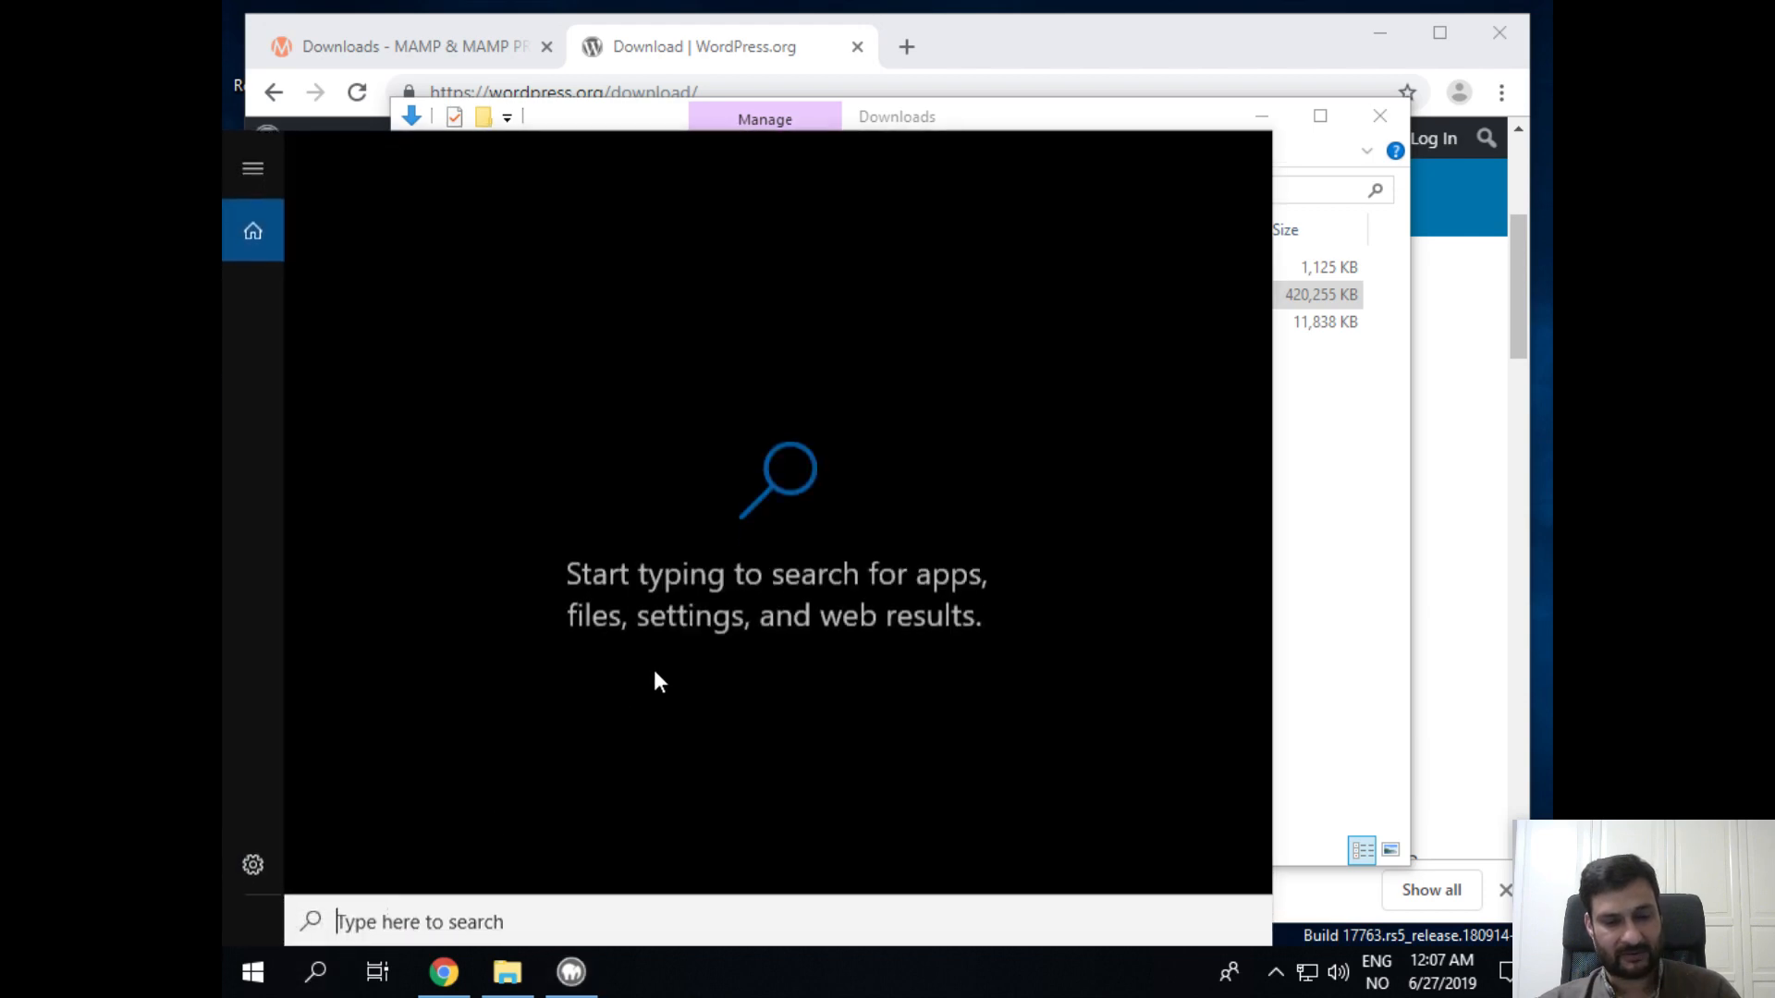
{"action": "type", "text": "note"}
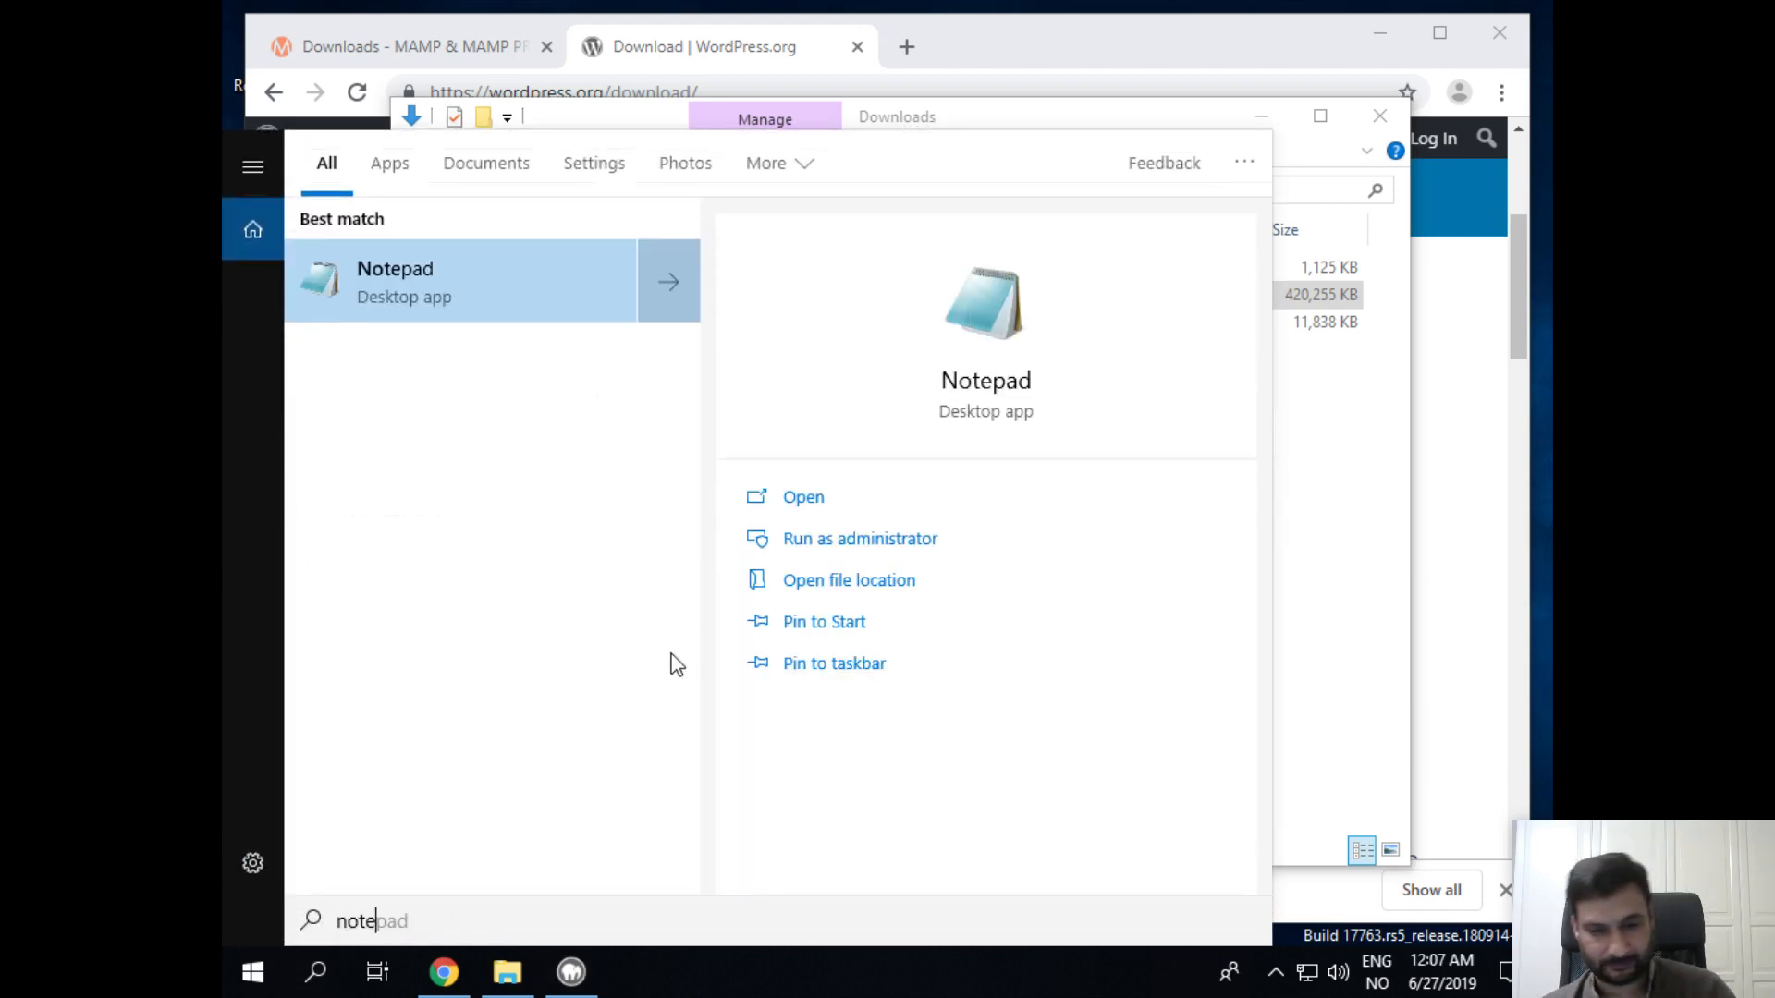
{"action": "left_click", "coordinate": [372, 268]}
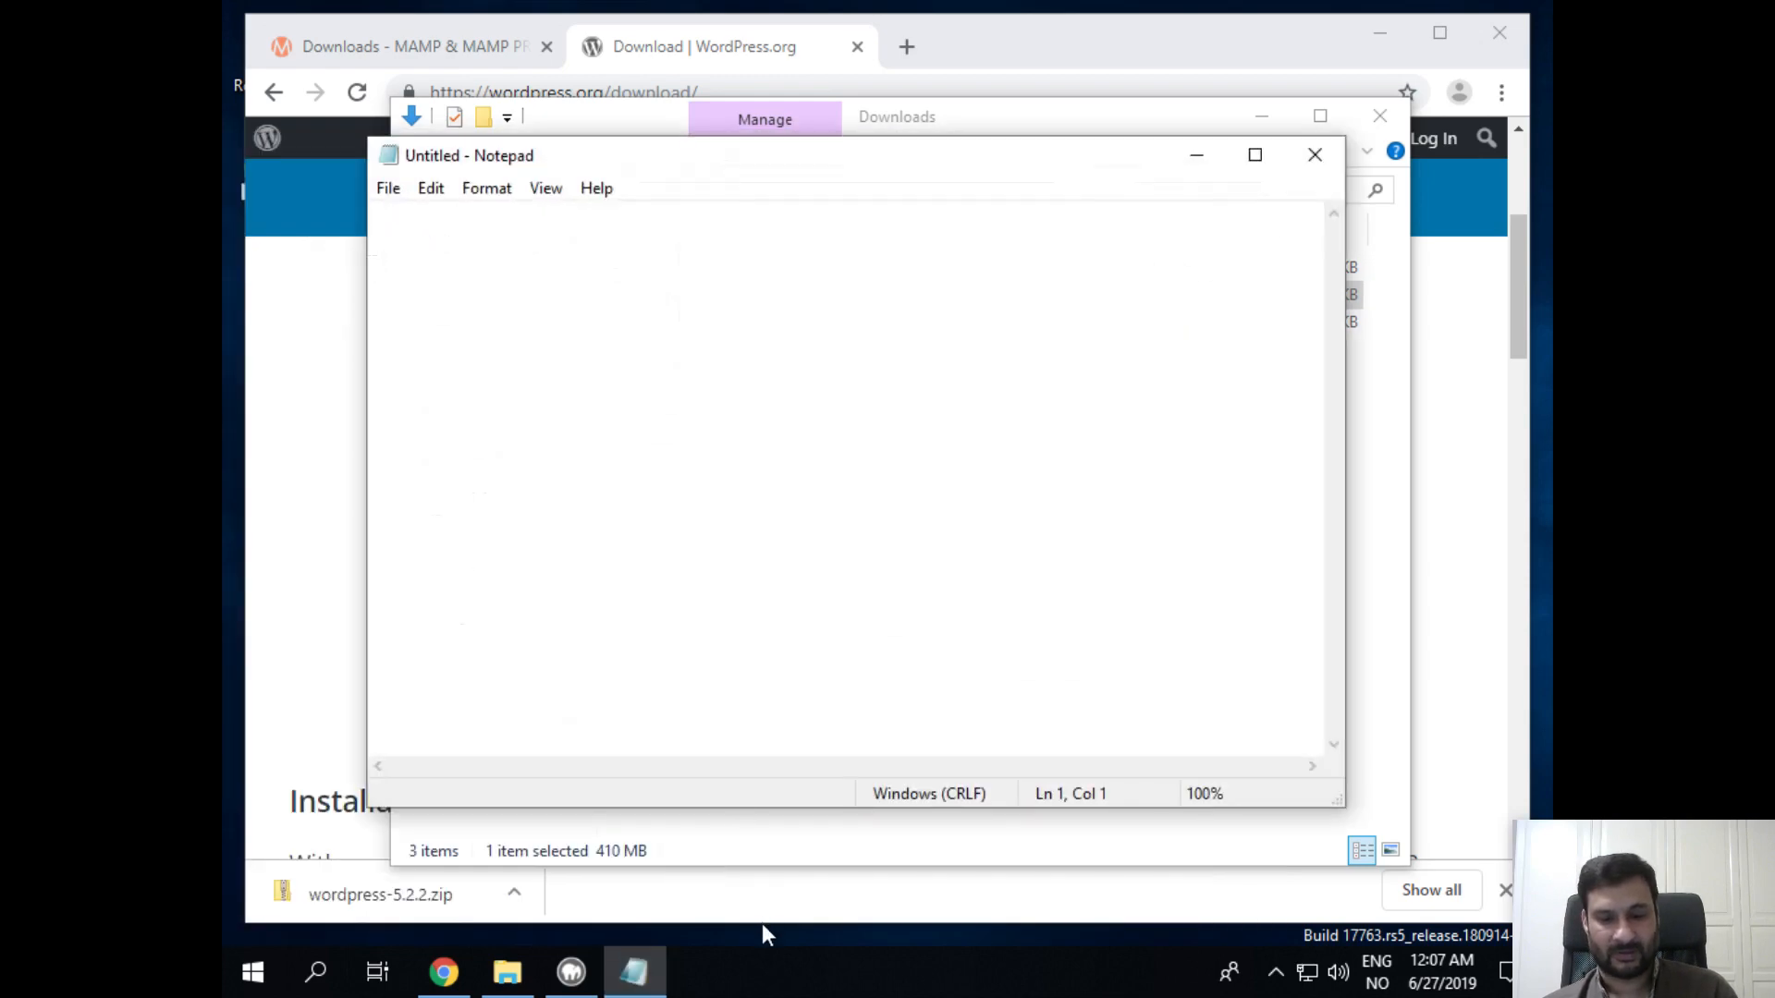
{"action": "right_click", "coordinate": [634, 973]}
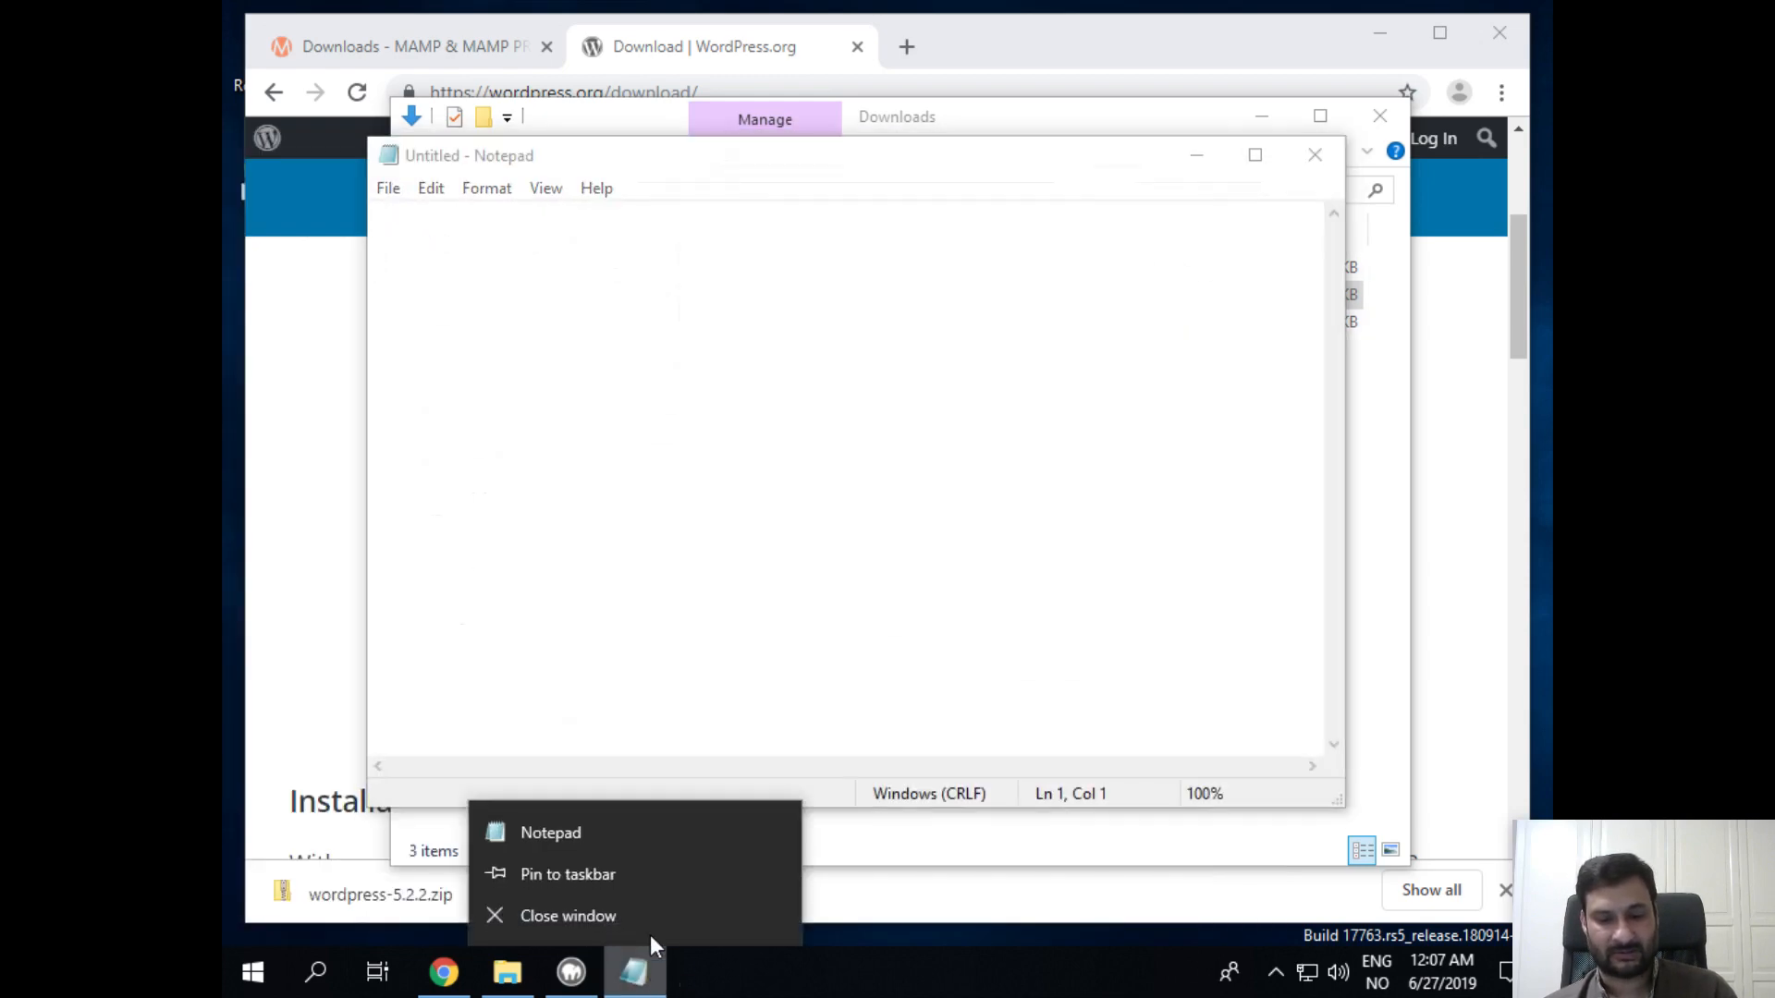
{"action": "left_click", "coordinate": [629, 880]}
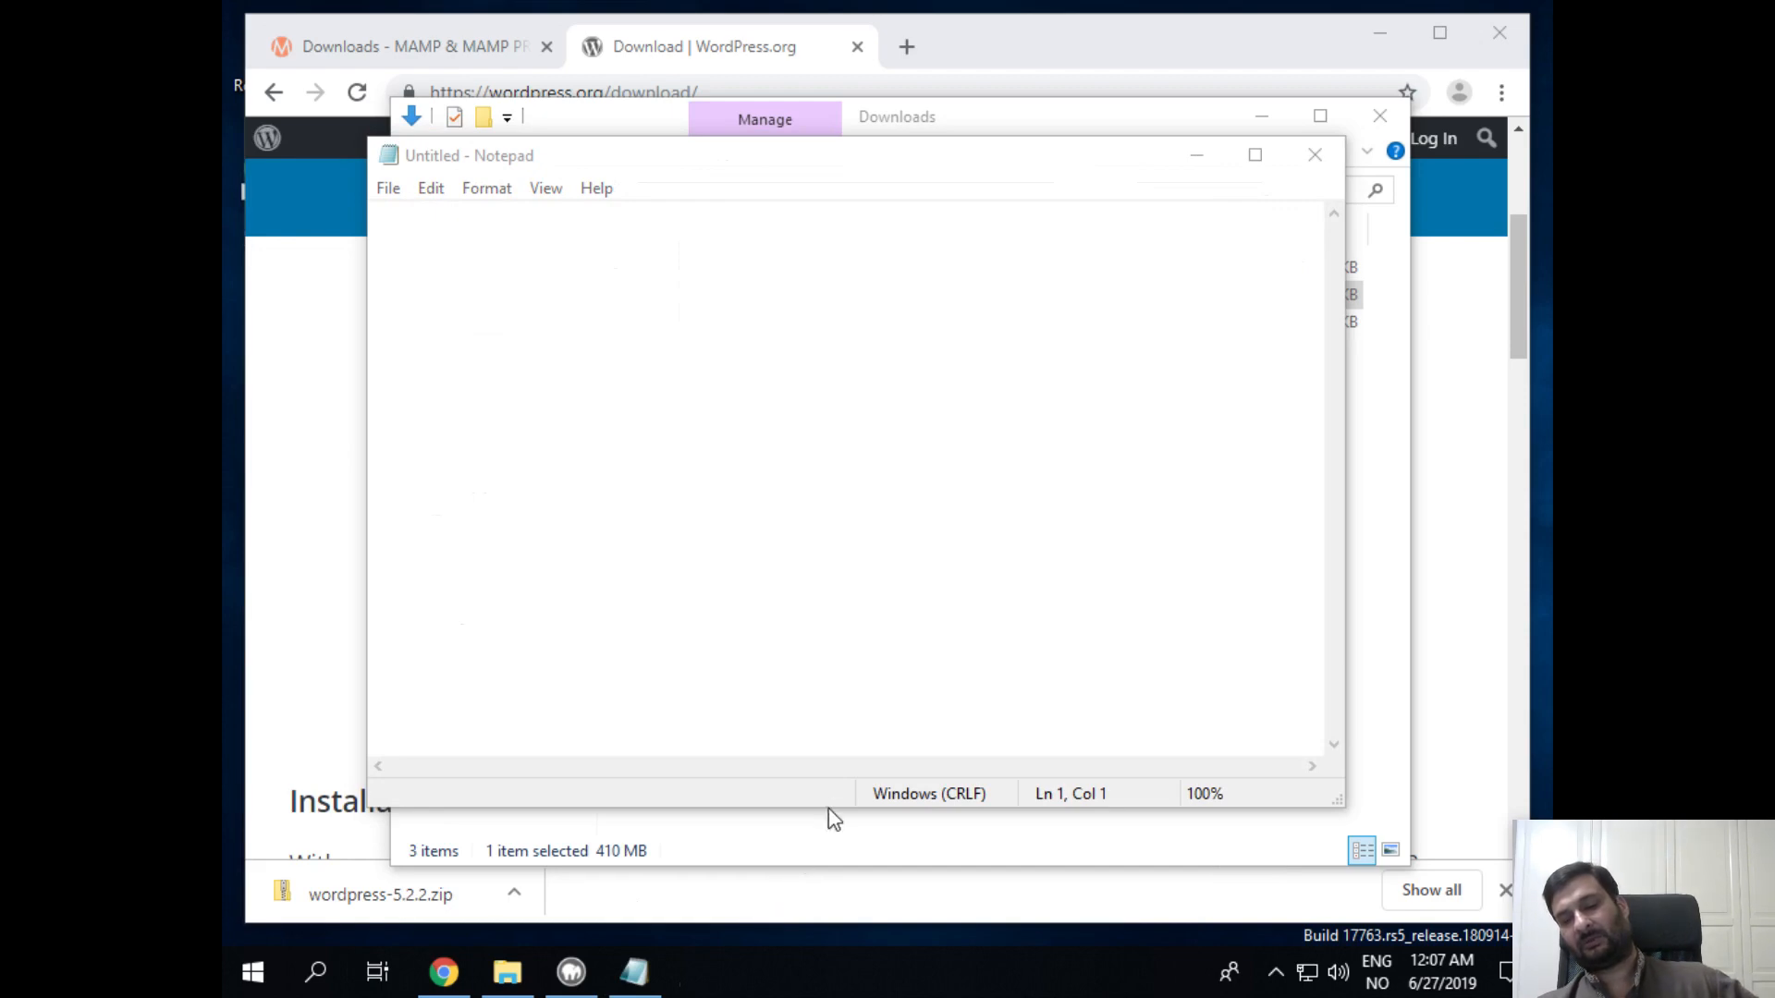
{"action": "left_click", "coordinate": [742, 533]}
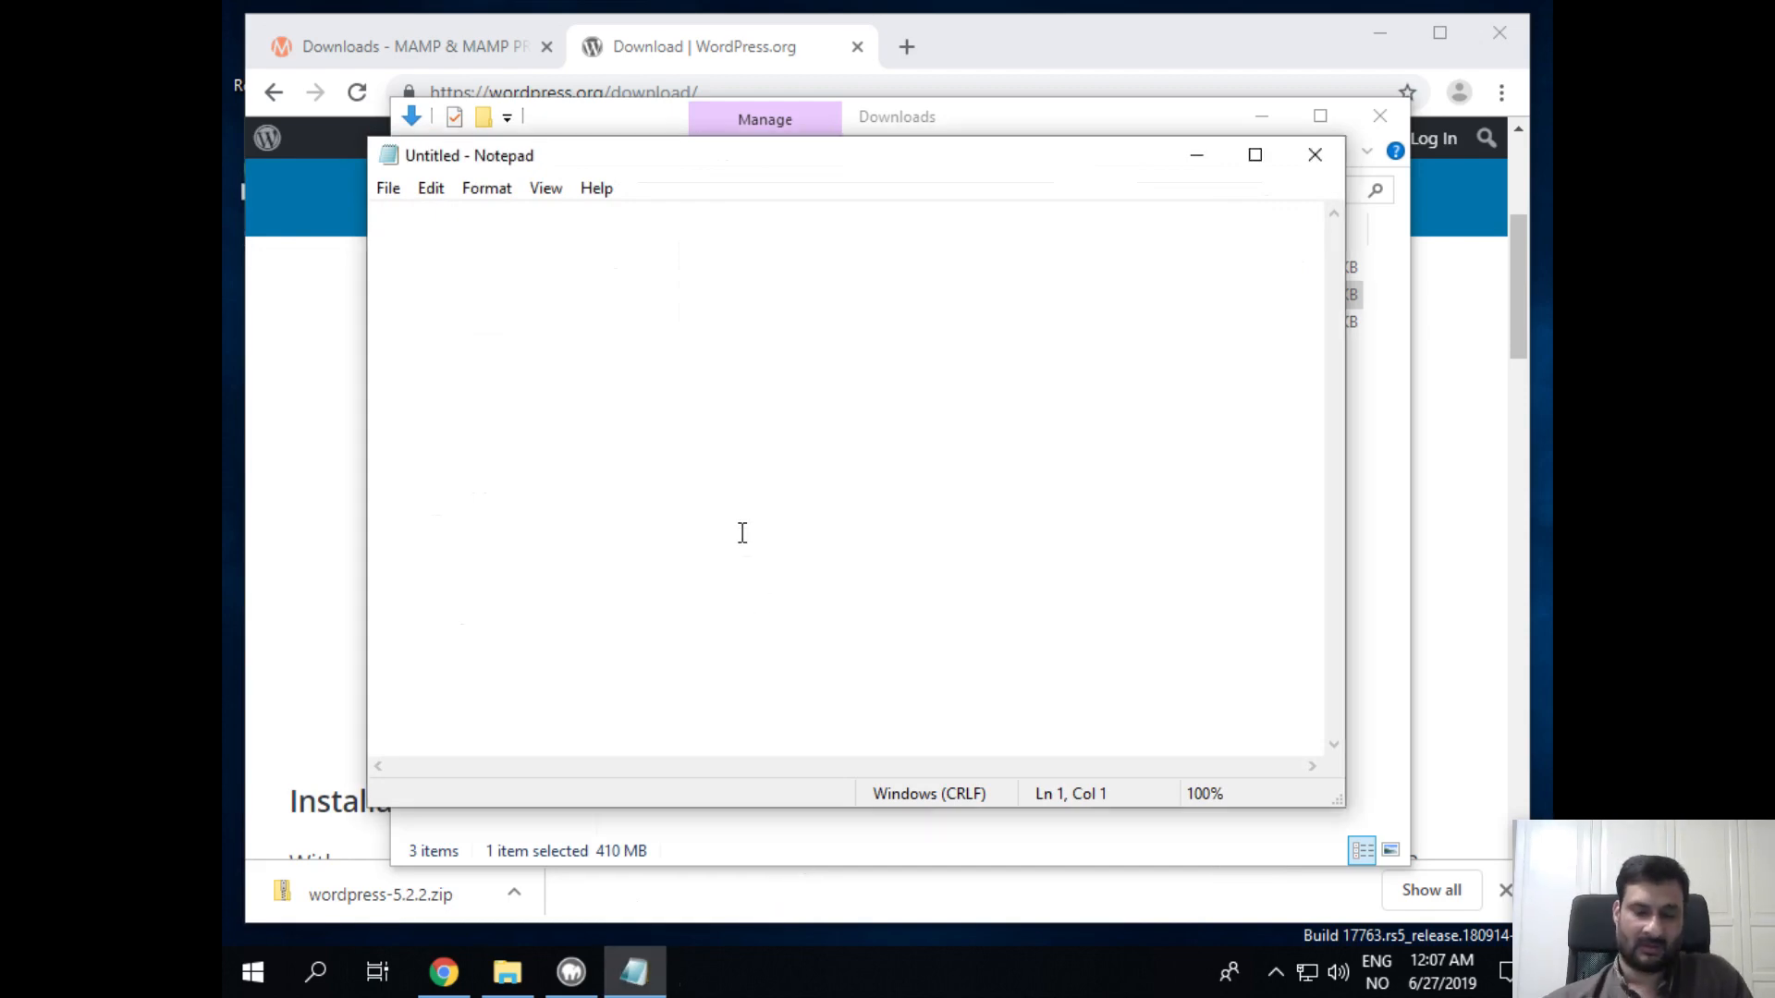
Step: Write 'MAMP installation directory: C:\MAMP' in Notepad, then minimize it to reveal the setup wizard
{"action": "type", "text": "MAM"}
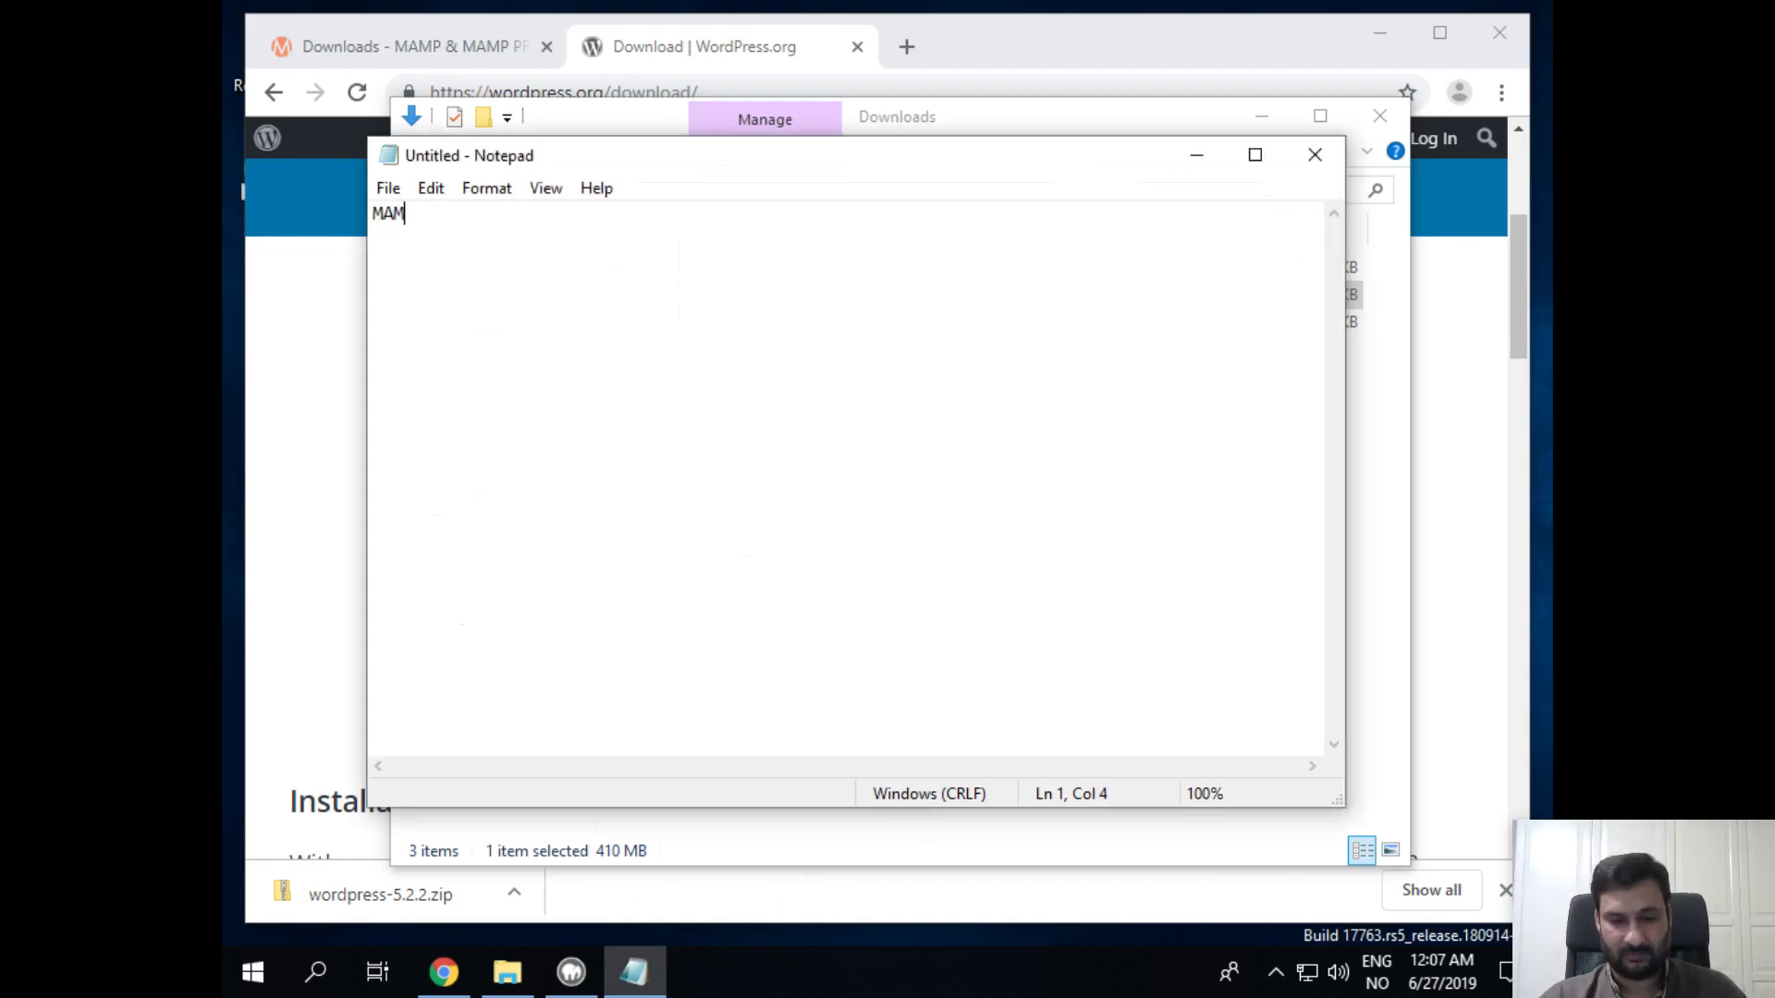
{"action": "type", "text": "P installation ins"}
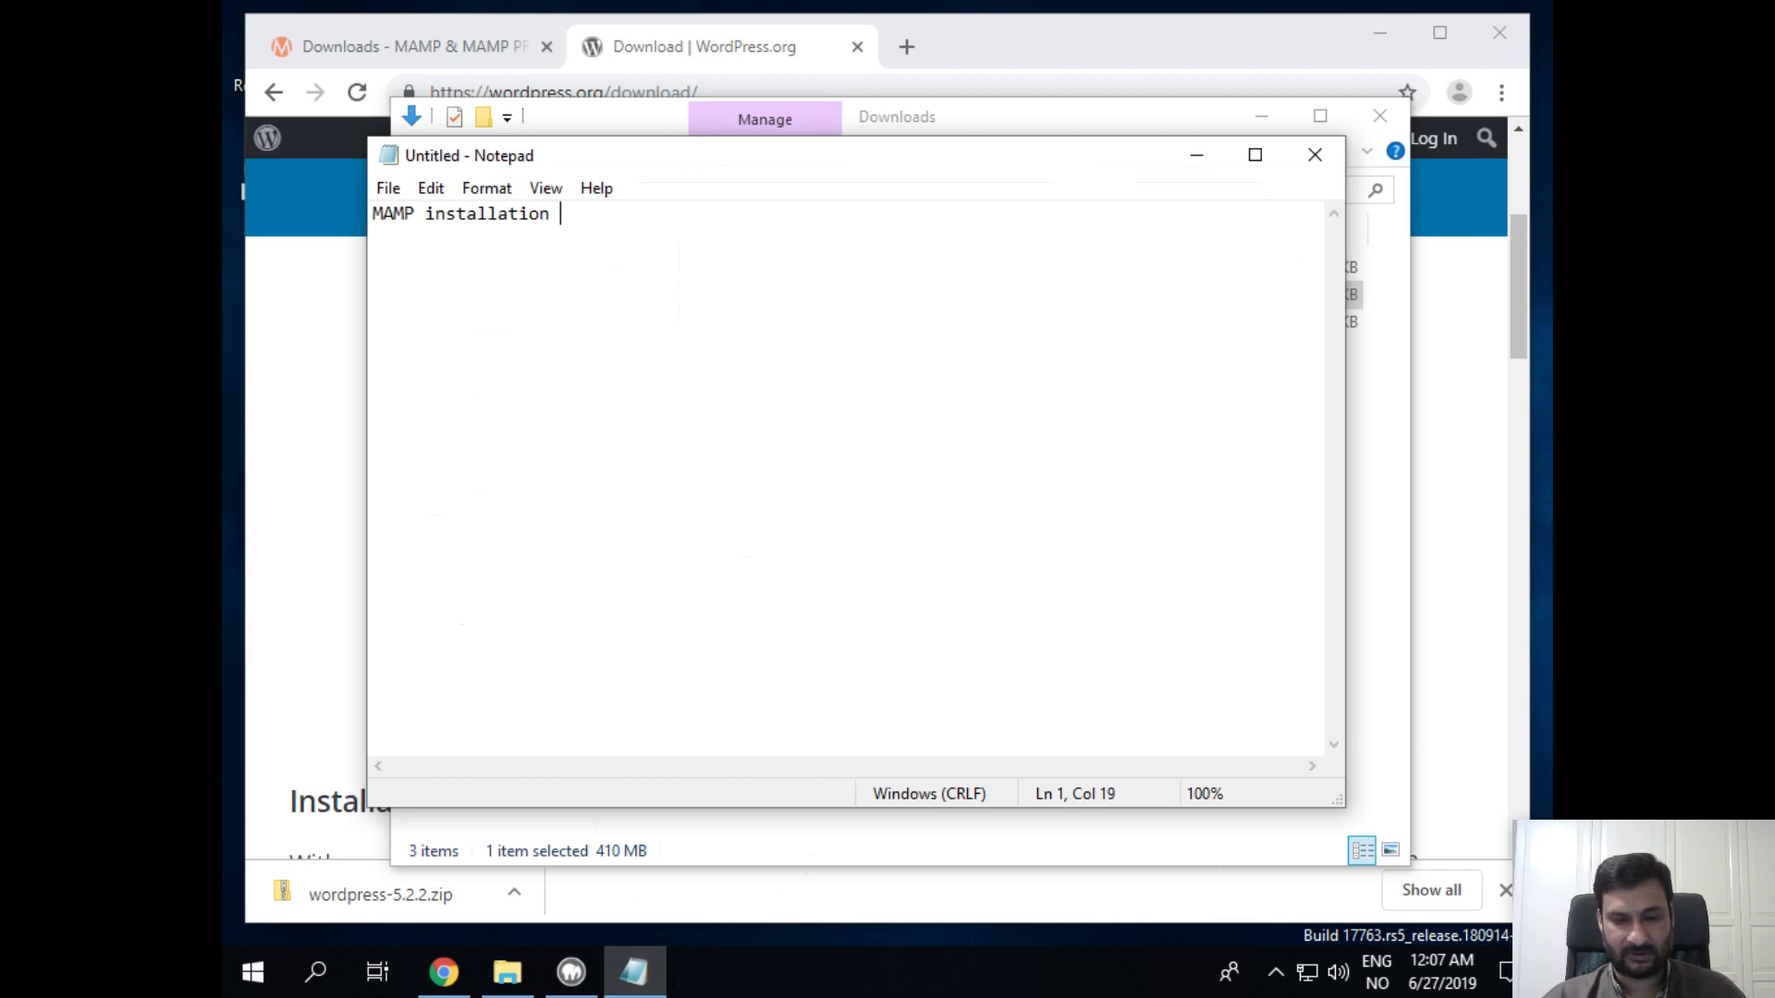
{"action": "key", "text": "BackSpace"}
{"action": "key", "text": "BackSpace"}
{"action": "key", "text": "BackSpace"}
{"action": "type", "text": "directory:"}
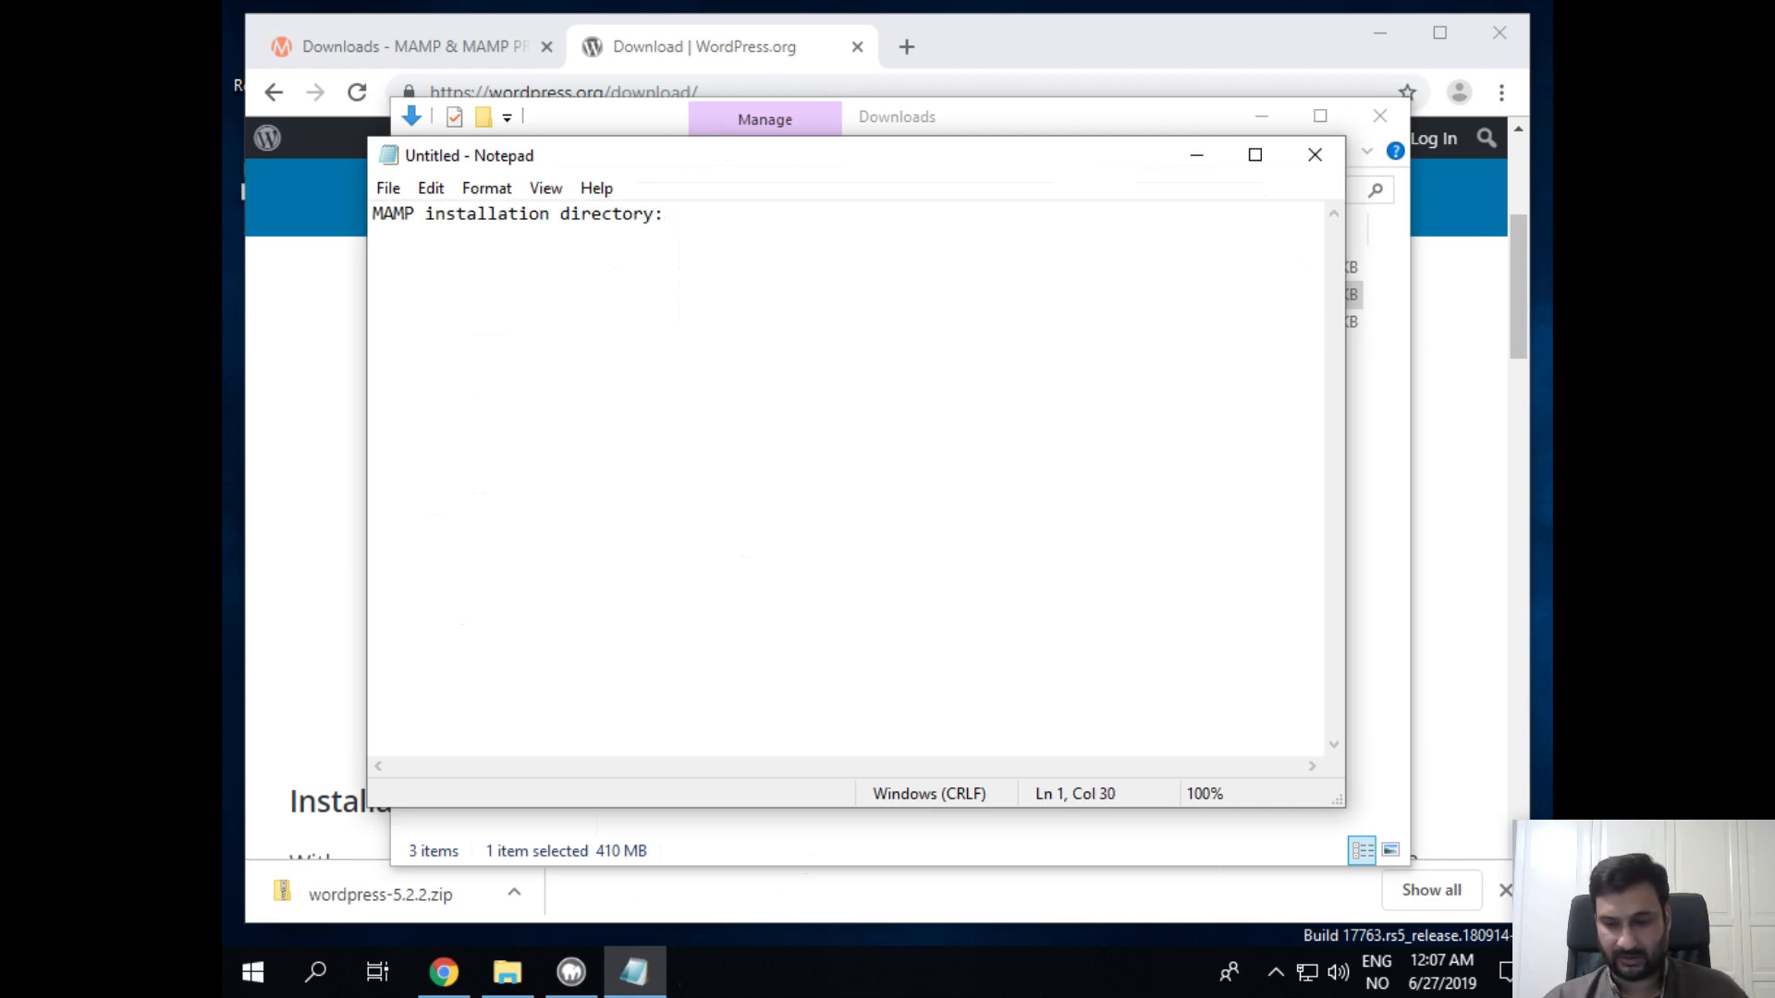
{"action": "type", "text": " C:"}
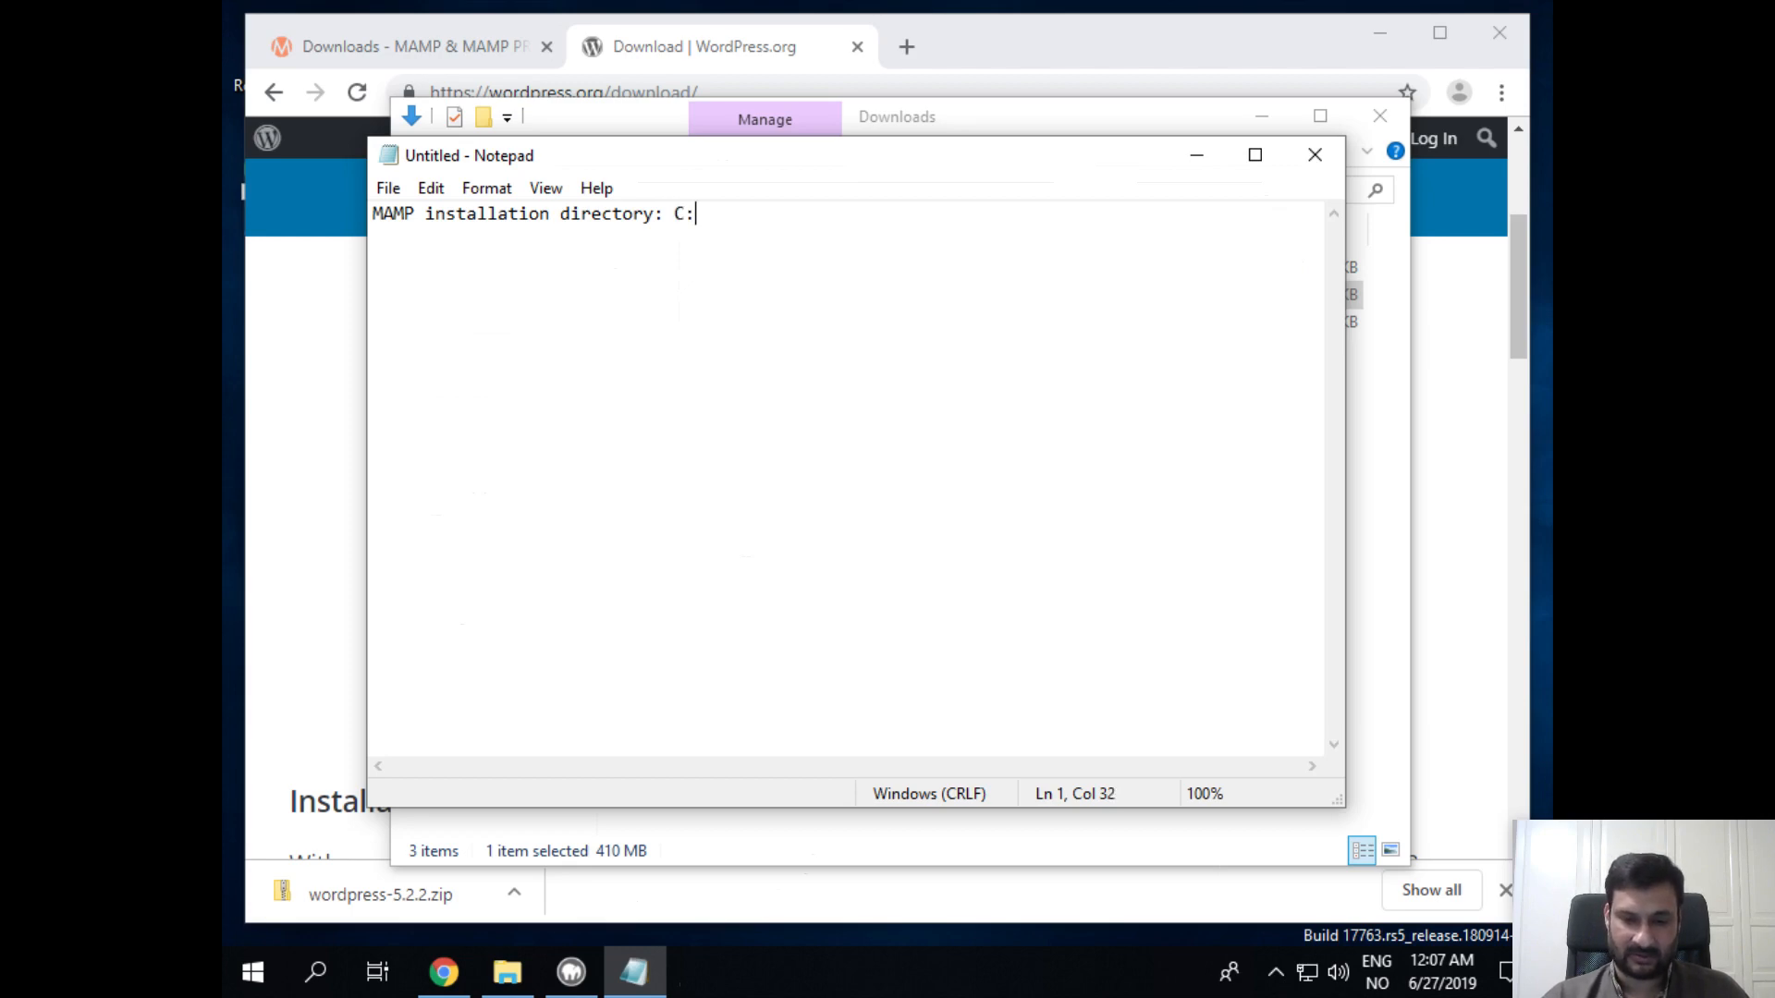
{"action": "type", "text": "\\\\"}
{"action": "key", "text": "BackSpace"}
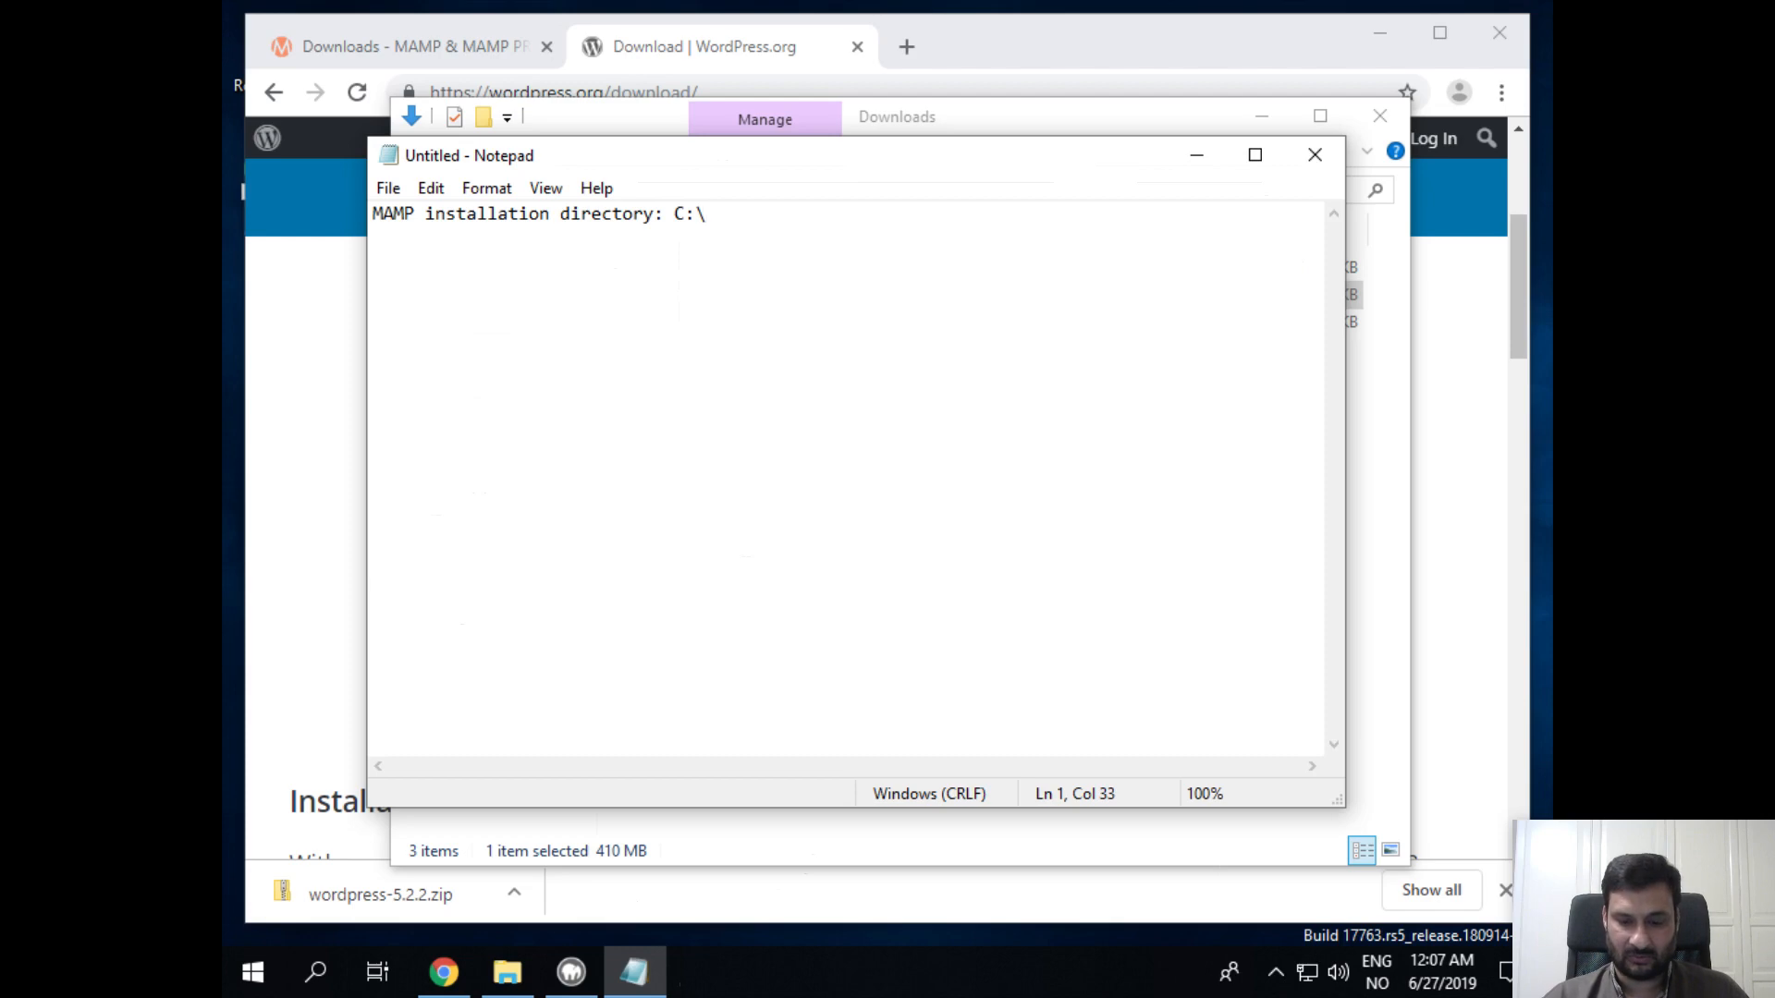
{"action": "type", "text": "MAMP"}
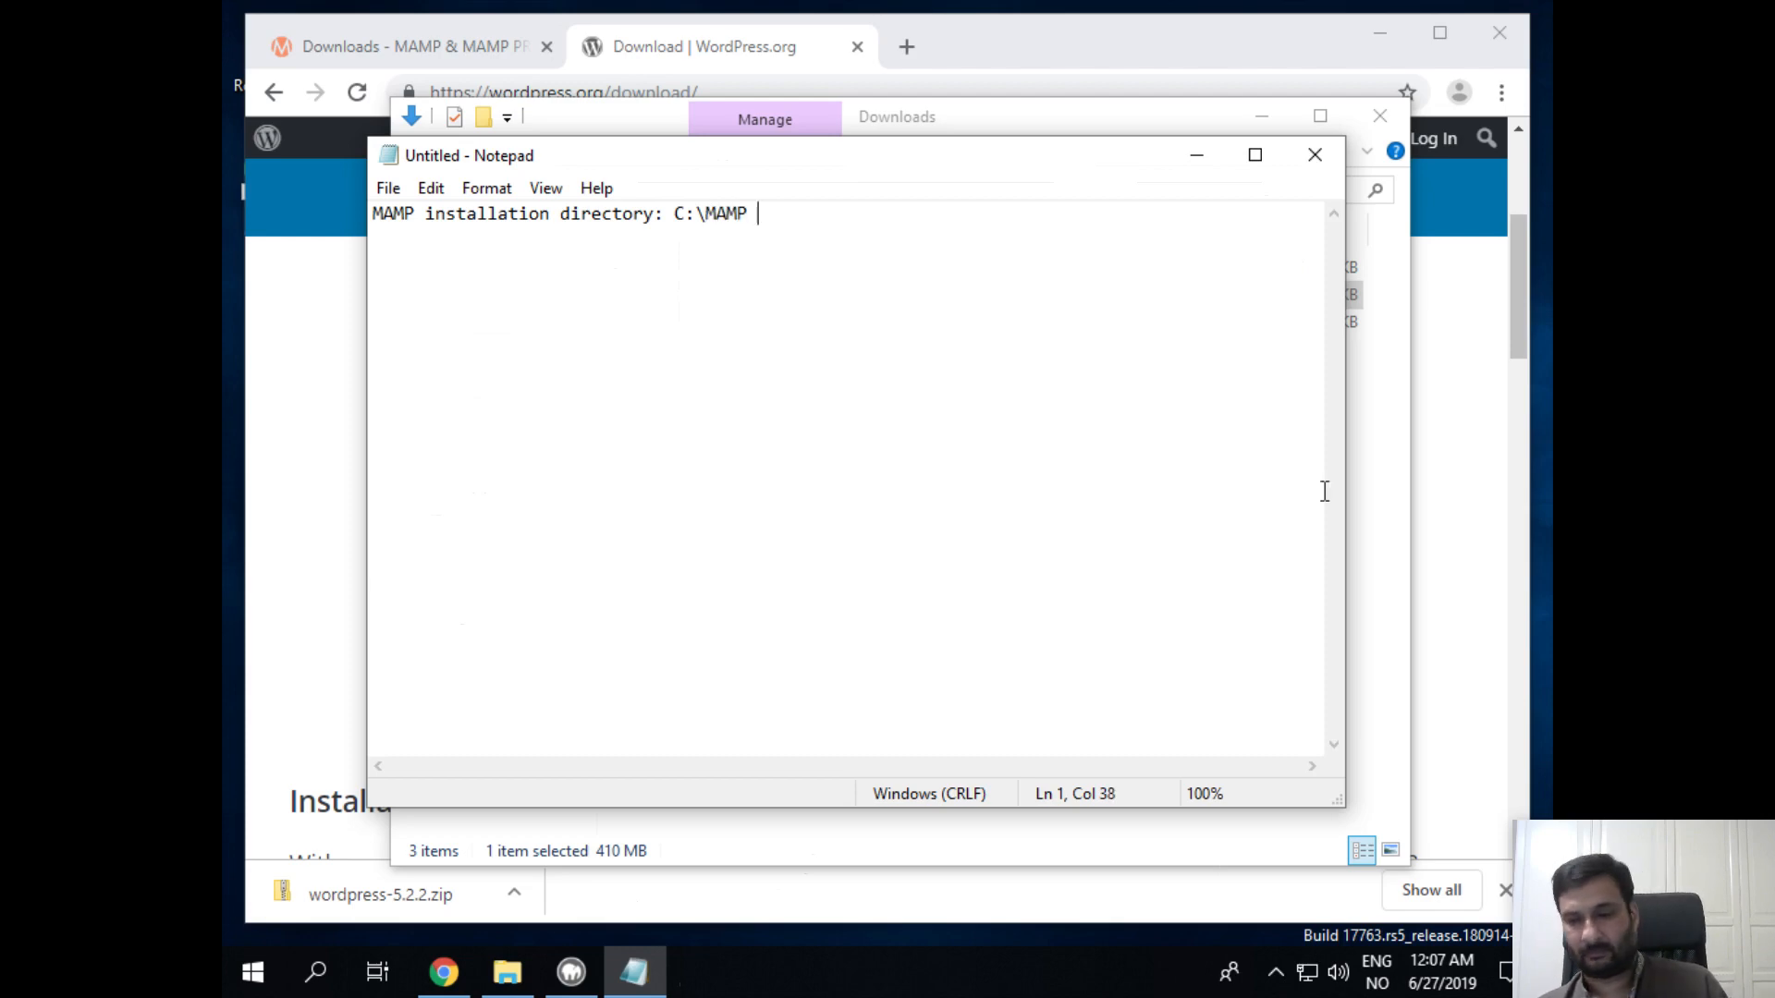
{"action": "key", "text": "XF86AudioMicMute"}
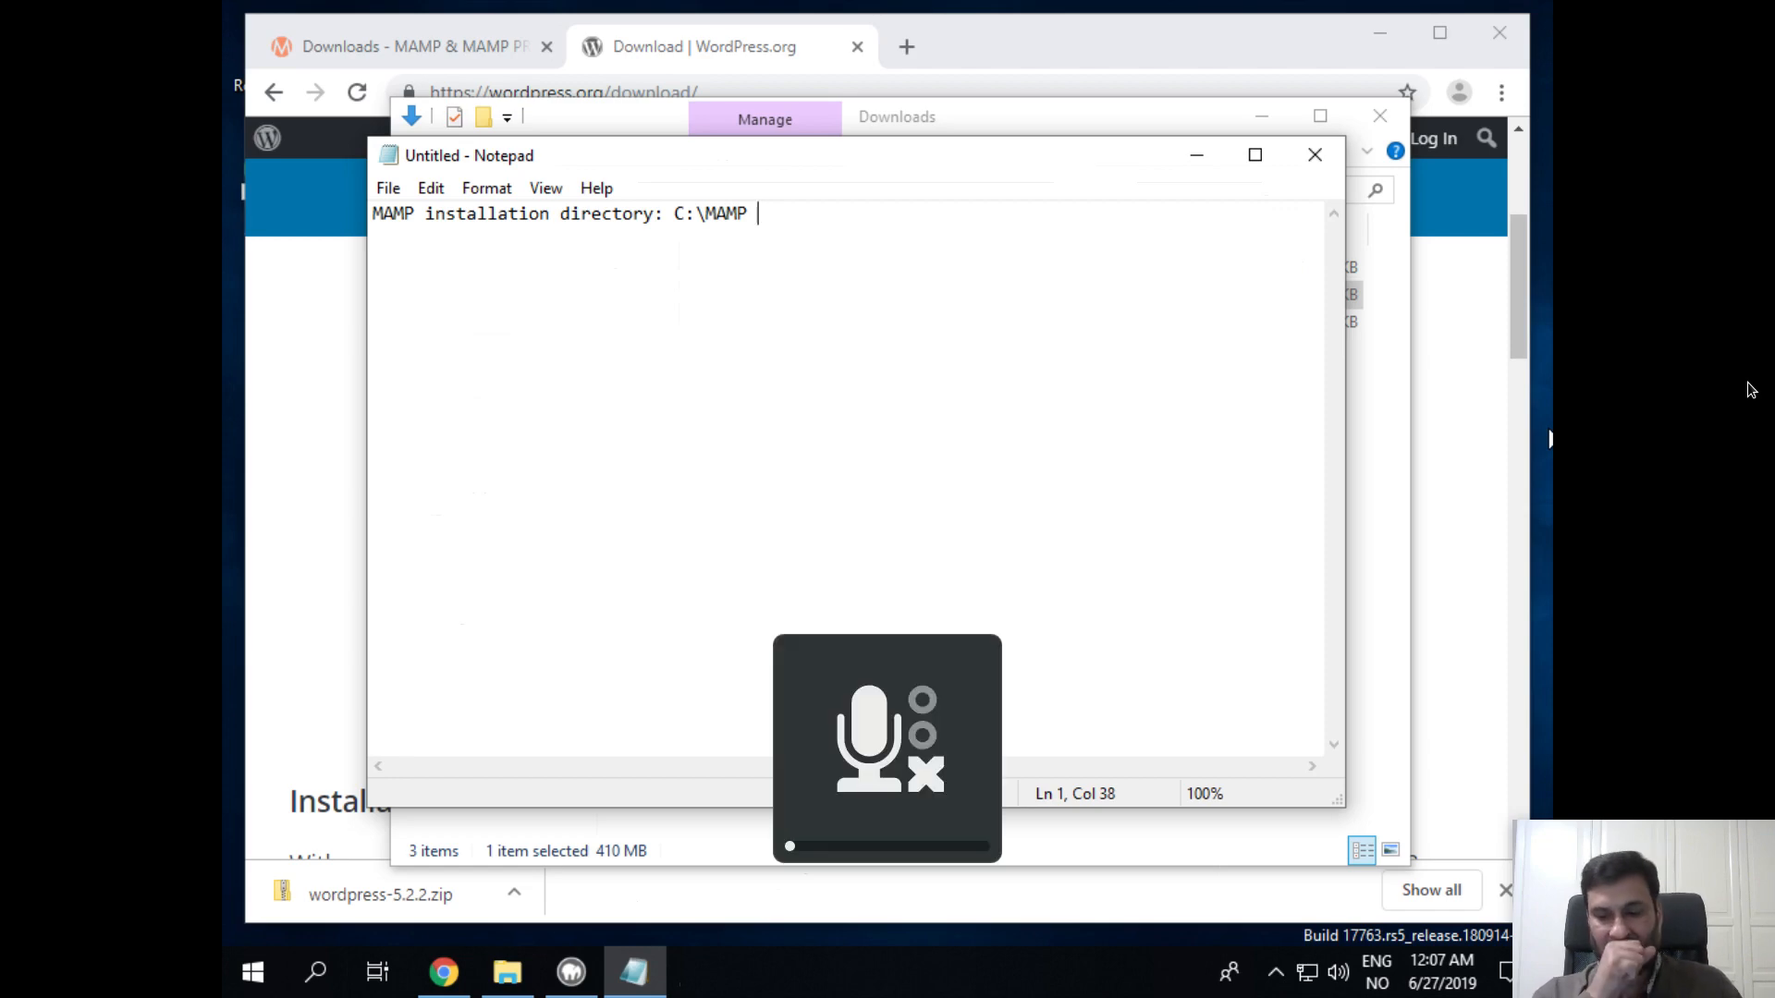
{"action": "key", "text": "XF86AudioMicMute"}
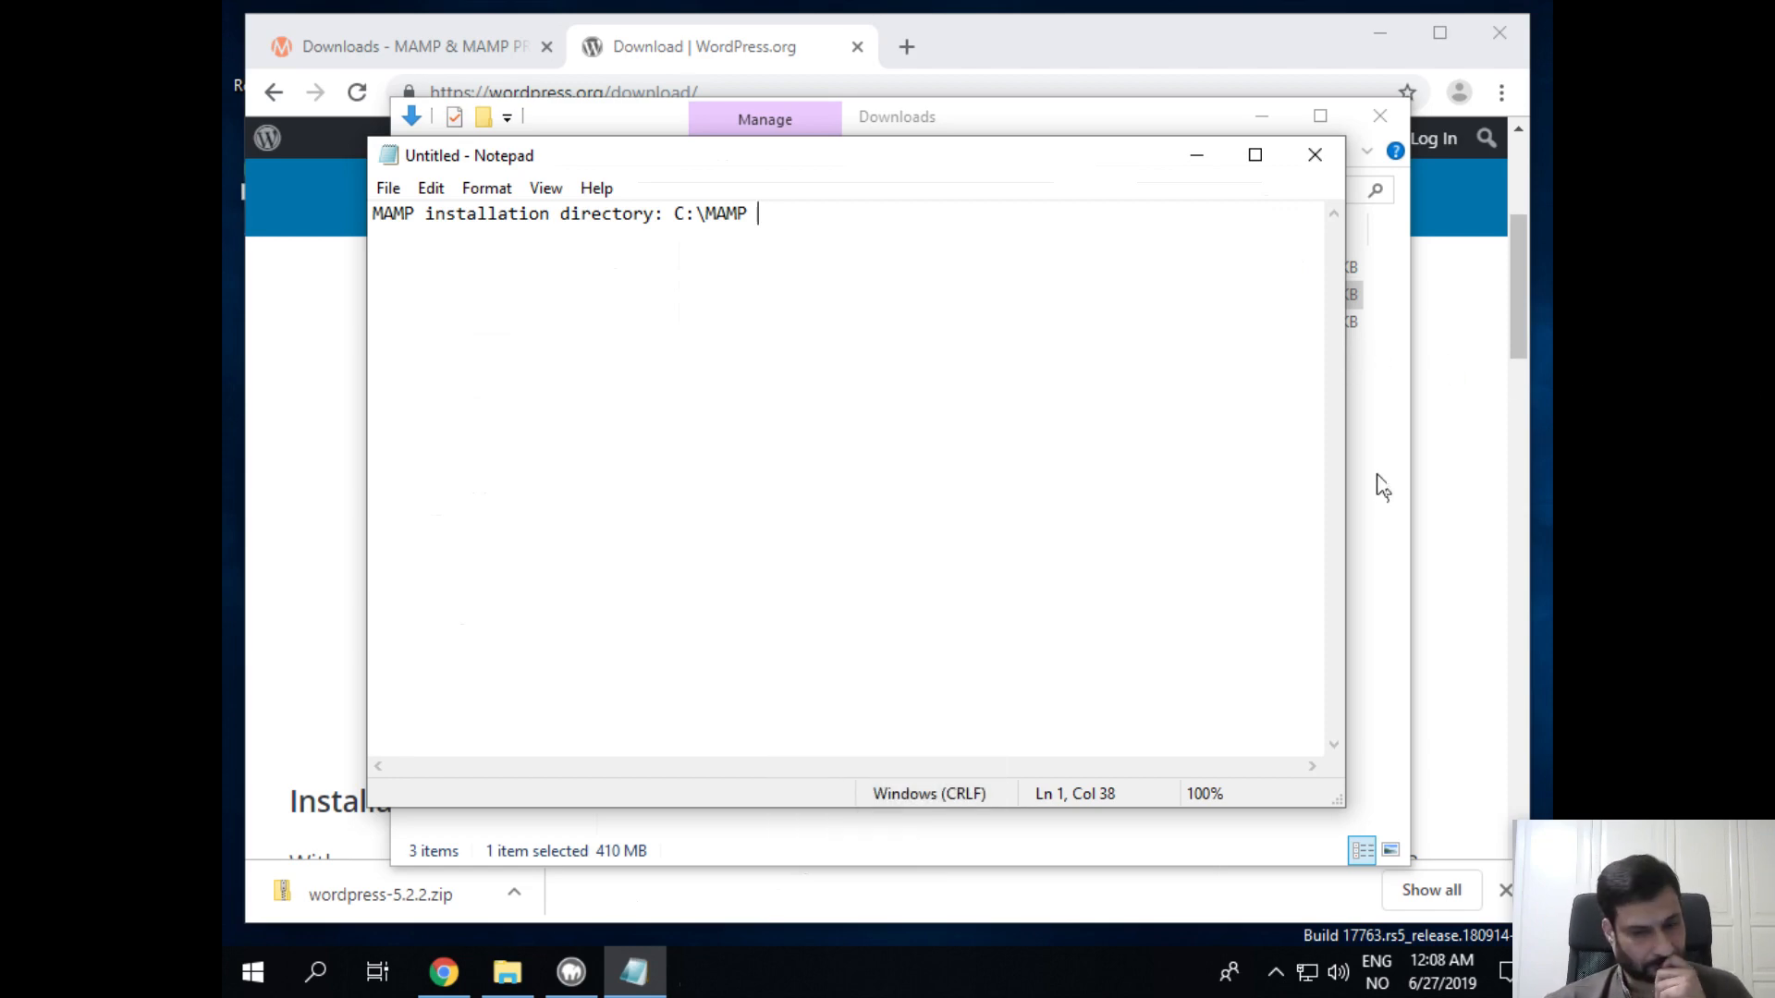
{"action": "left_click", "coordinate": [1197, 156]}
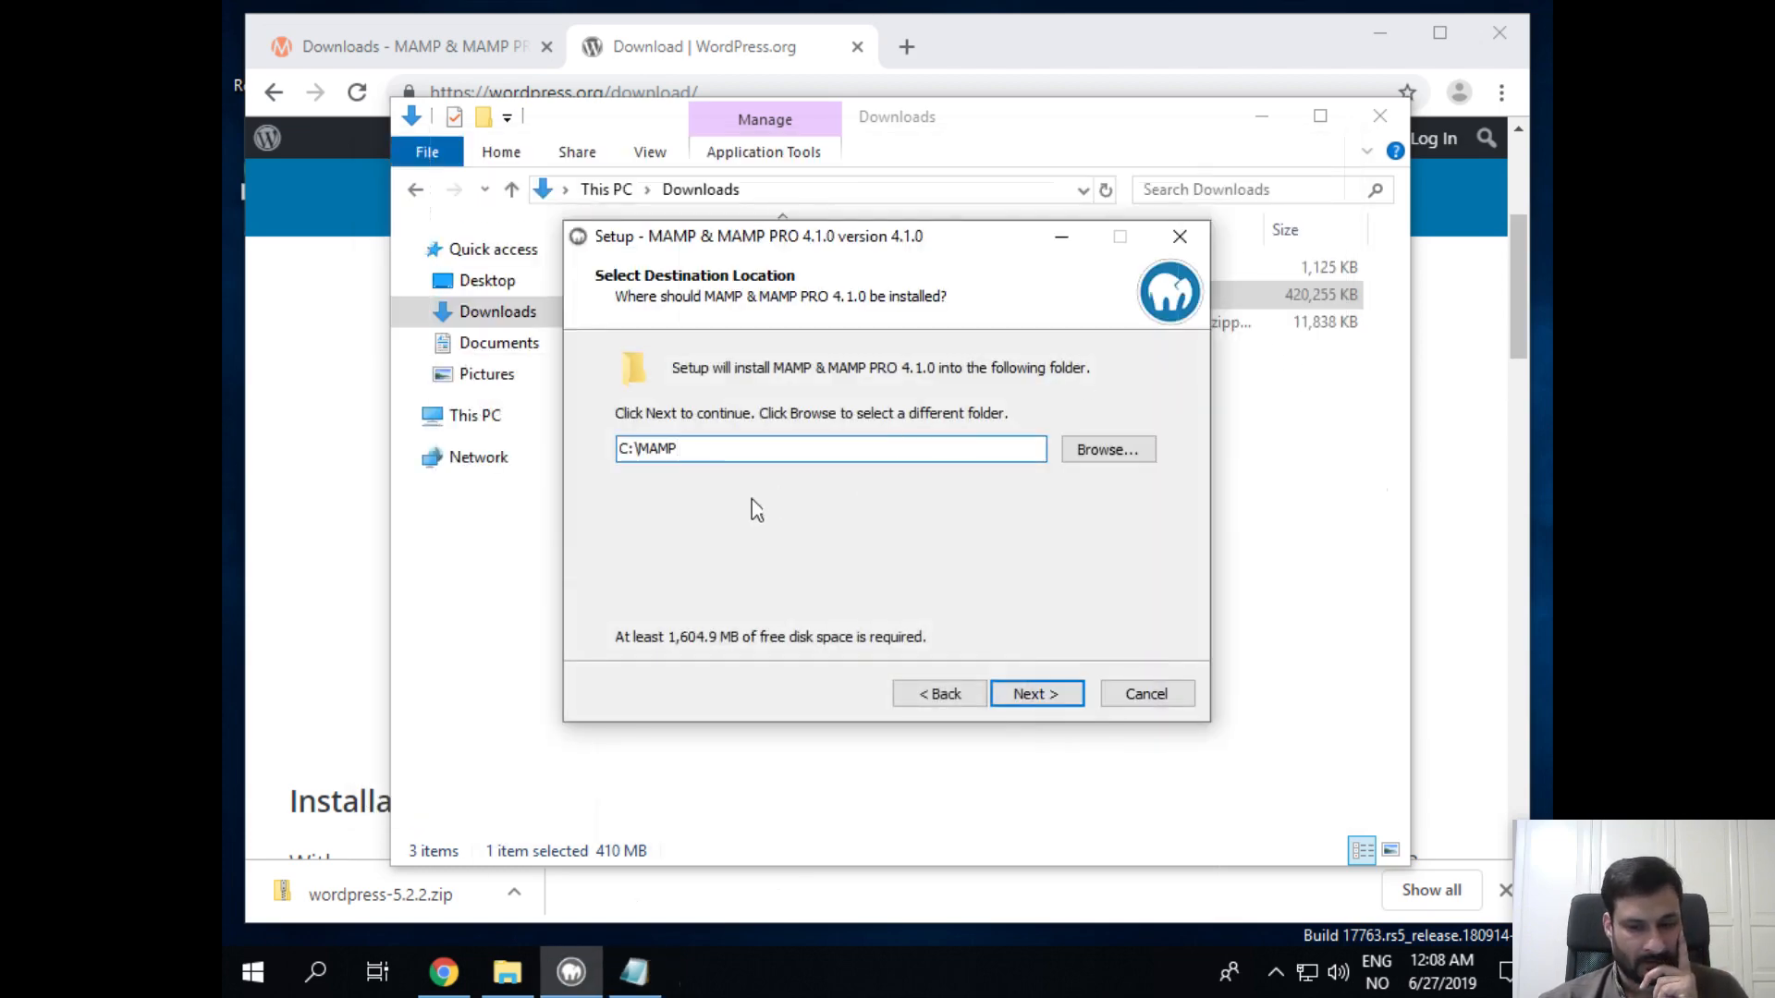
Step: Keep C:\MAMP, the MAMP Start menu folder and the desktop icon, and begin installing
{"action": "left_click", "coordinate": [1045, 695]}
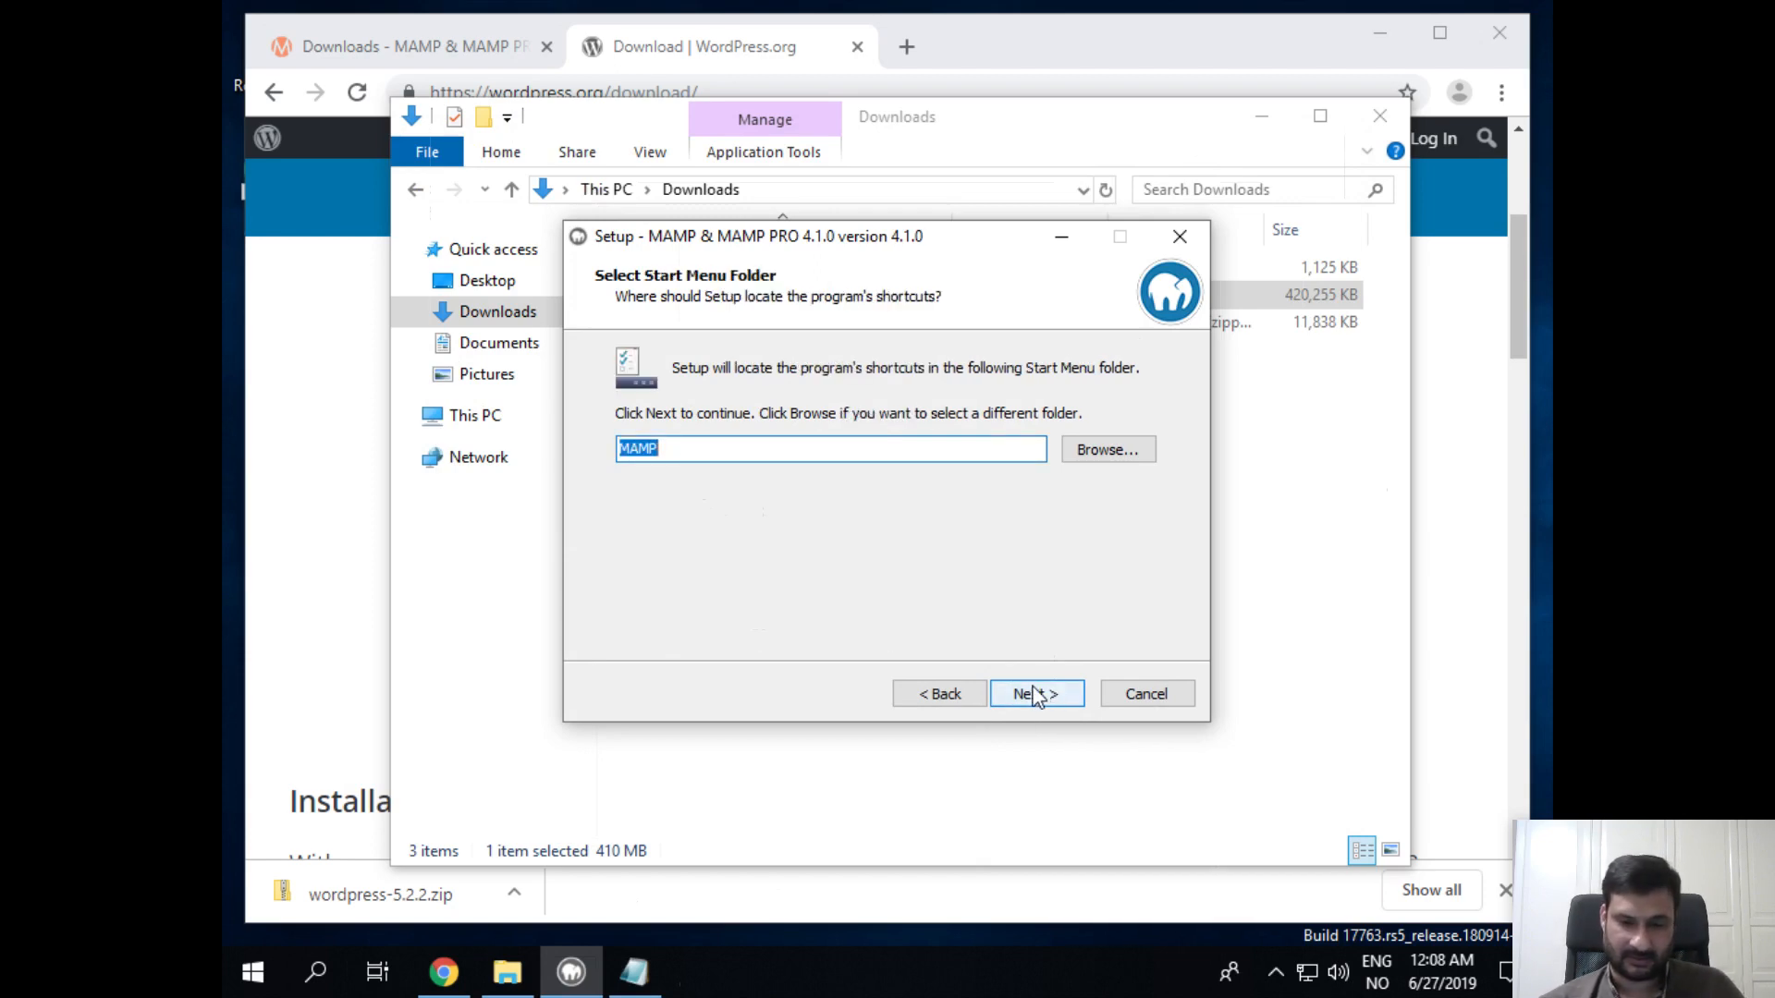
{"action": "left_click", "coordinate": [1040, 693]}
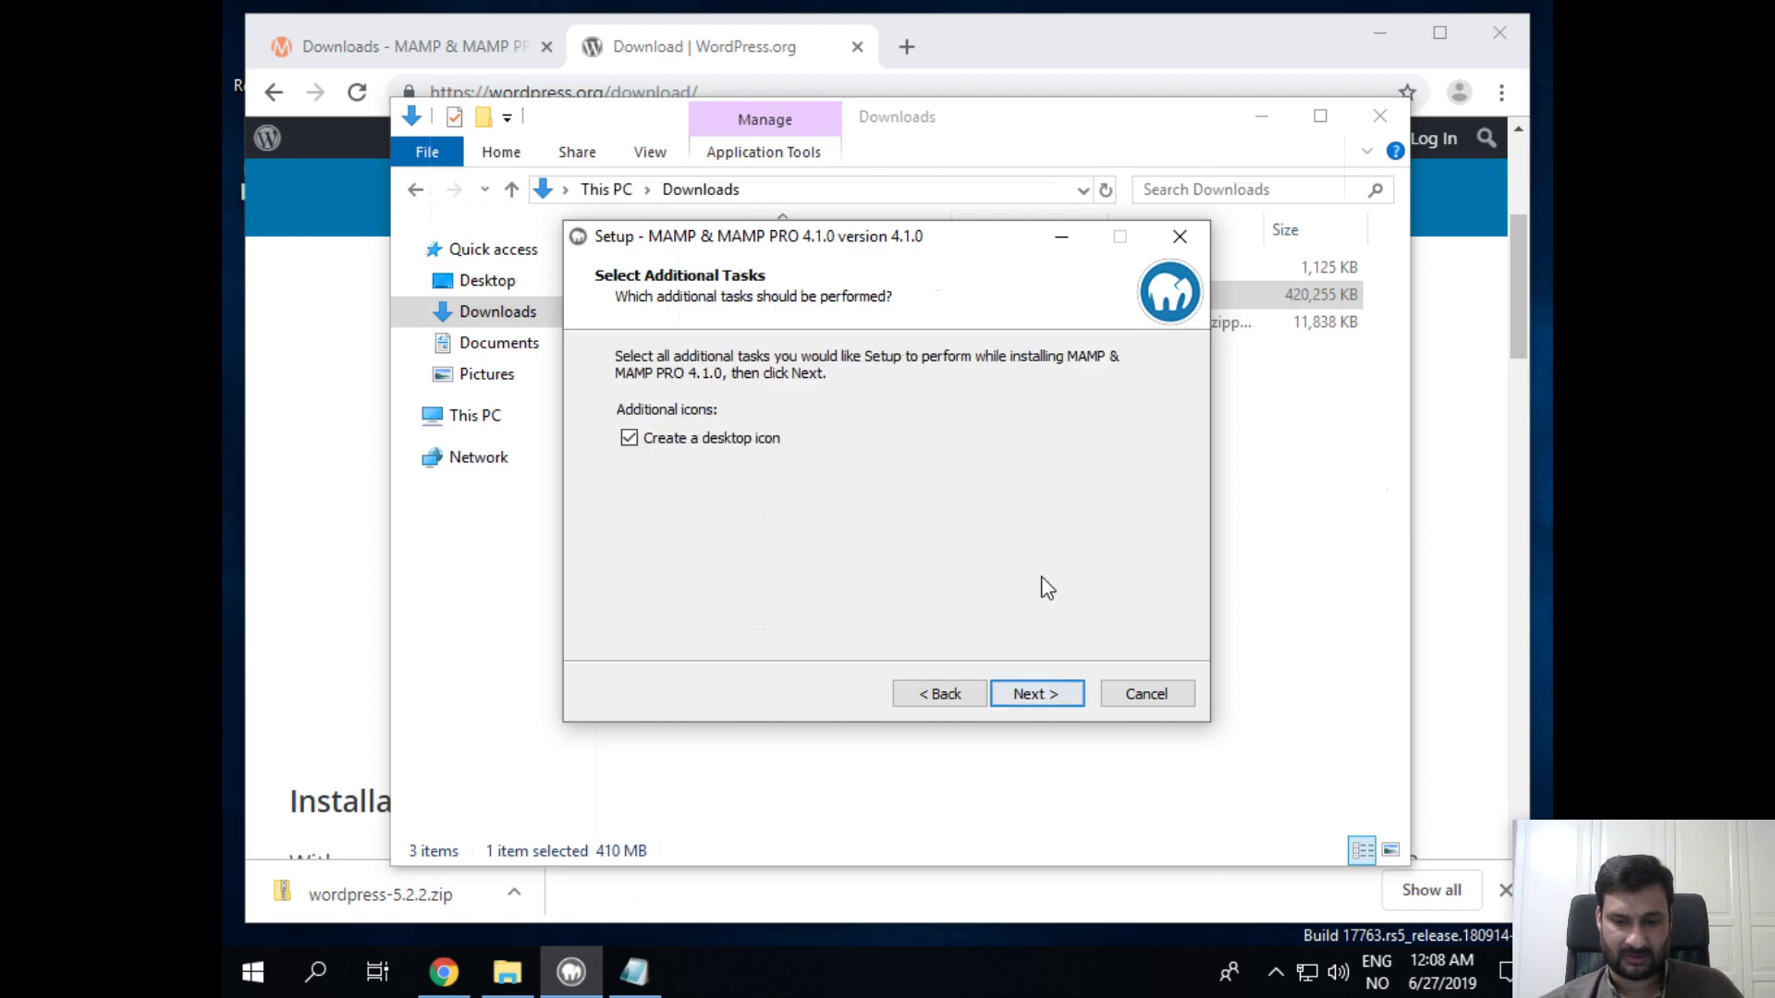
{"action": "left_click", "coordinate": [1047, 695]}
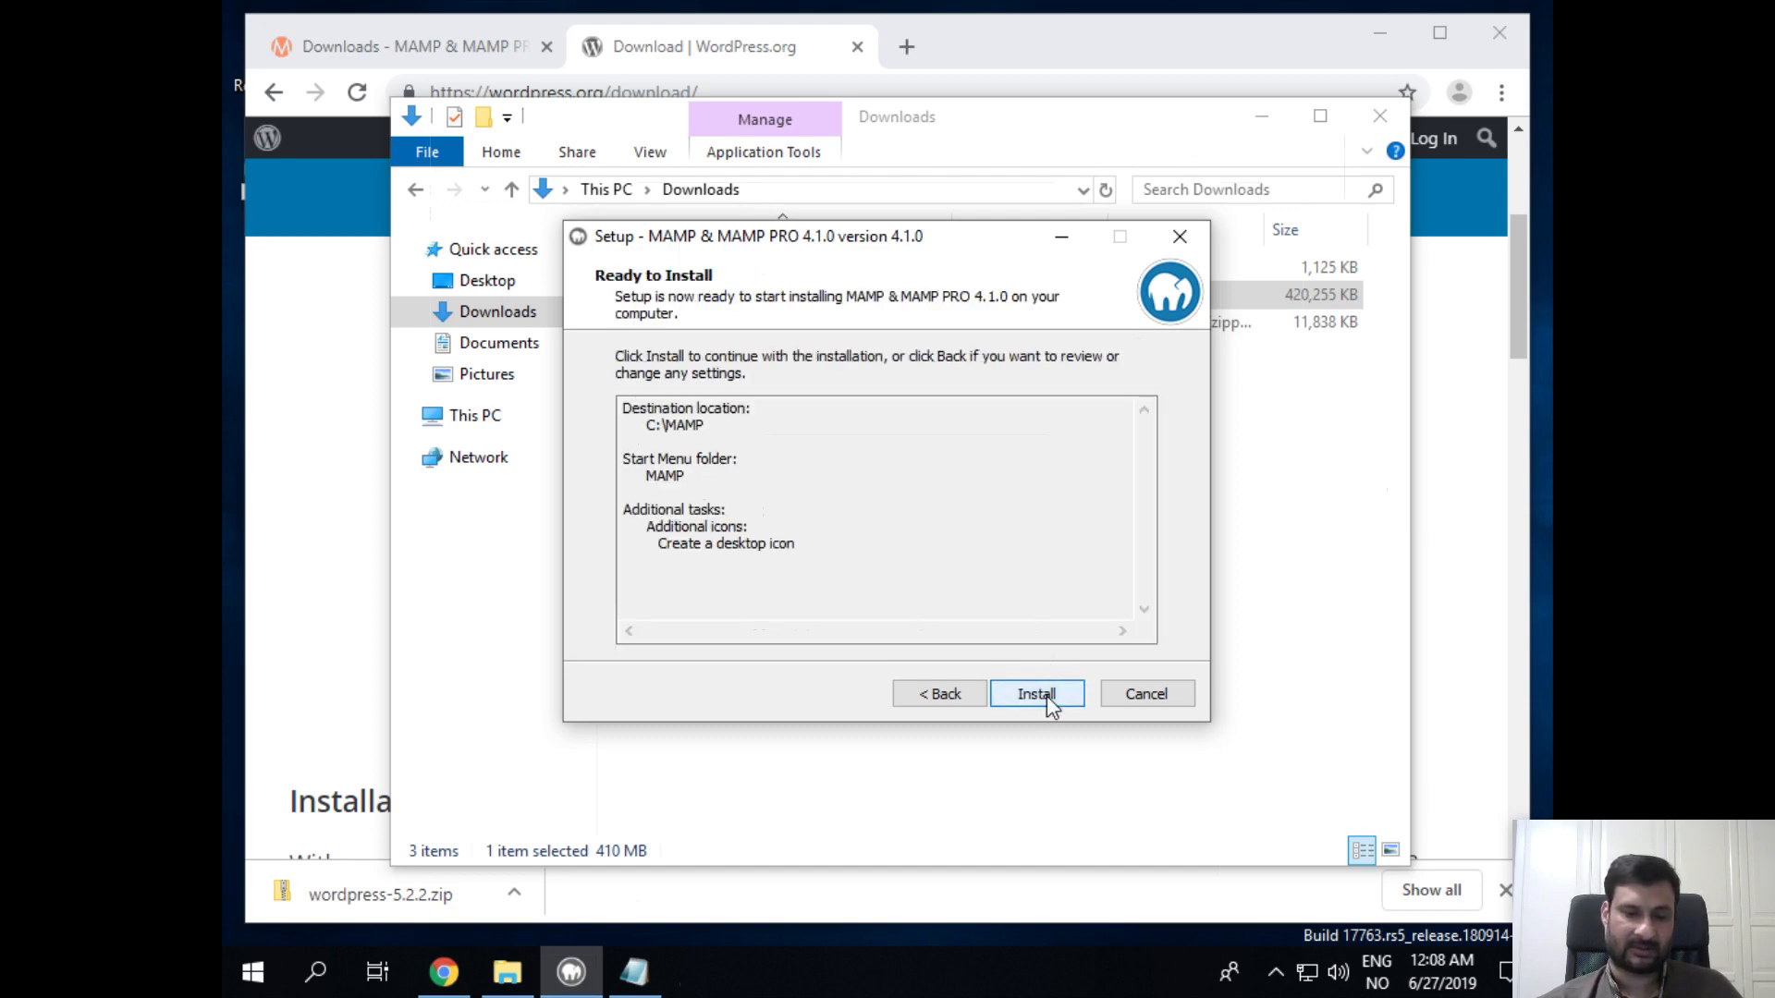
{"action": "left_click", "coordinate": [1048, 691]}
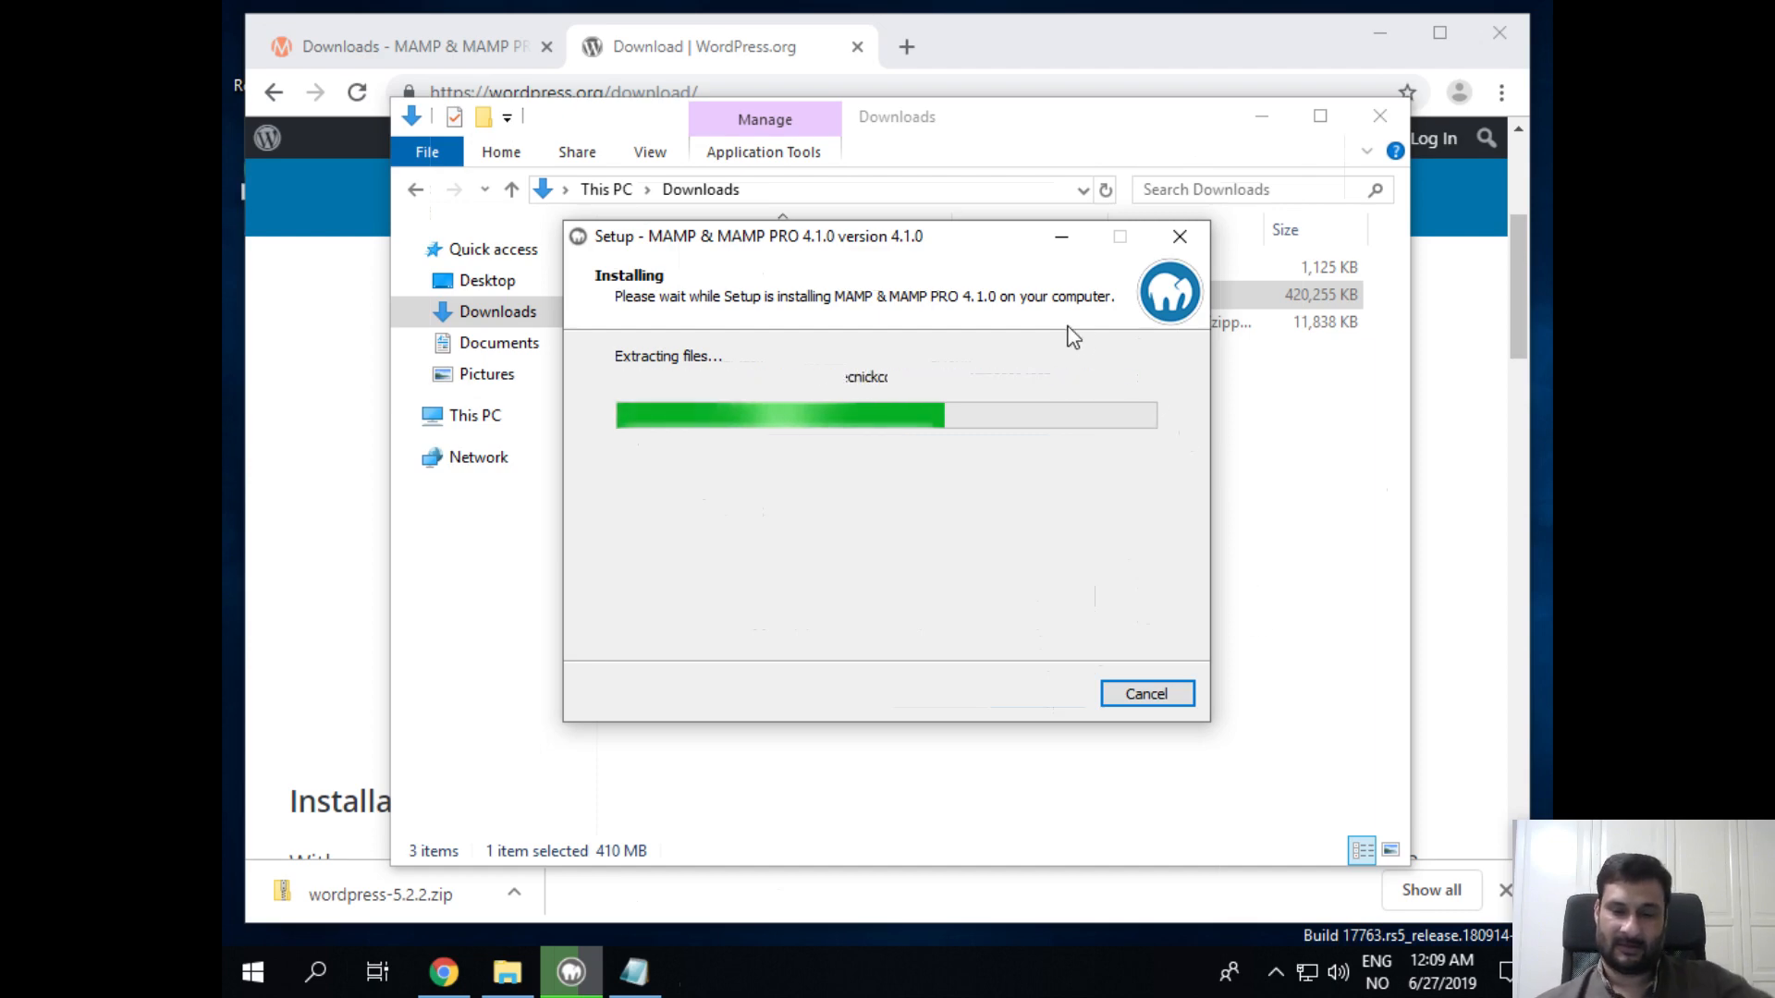
Step: Minimize the Chrome window while Setup extracts files toward the VC++ 2008 step
{"action": "left_click", "coordinate": [1025, 45]}
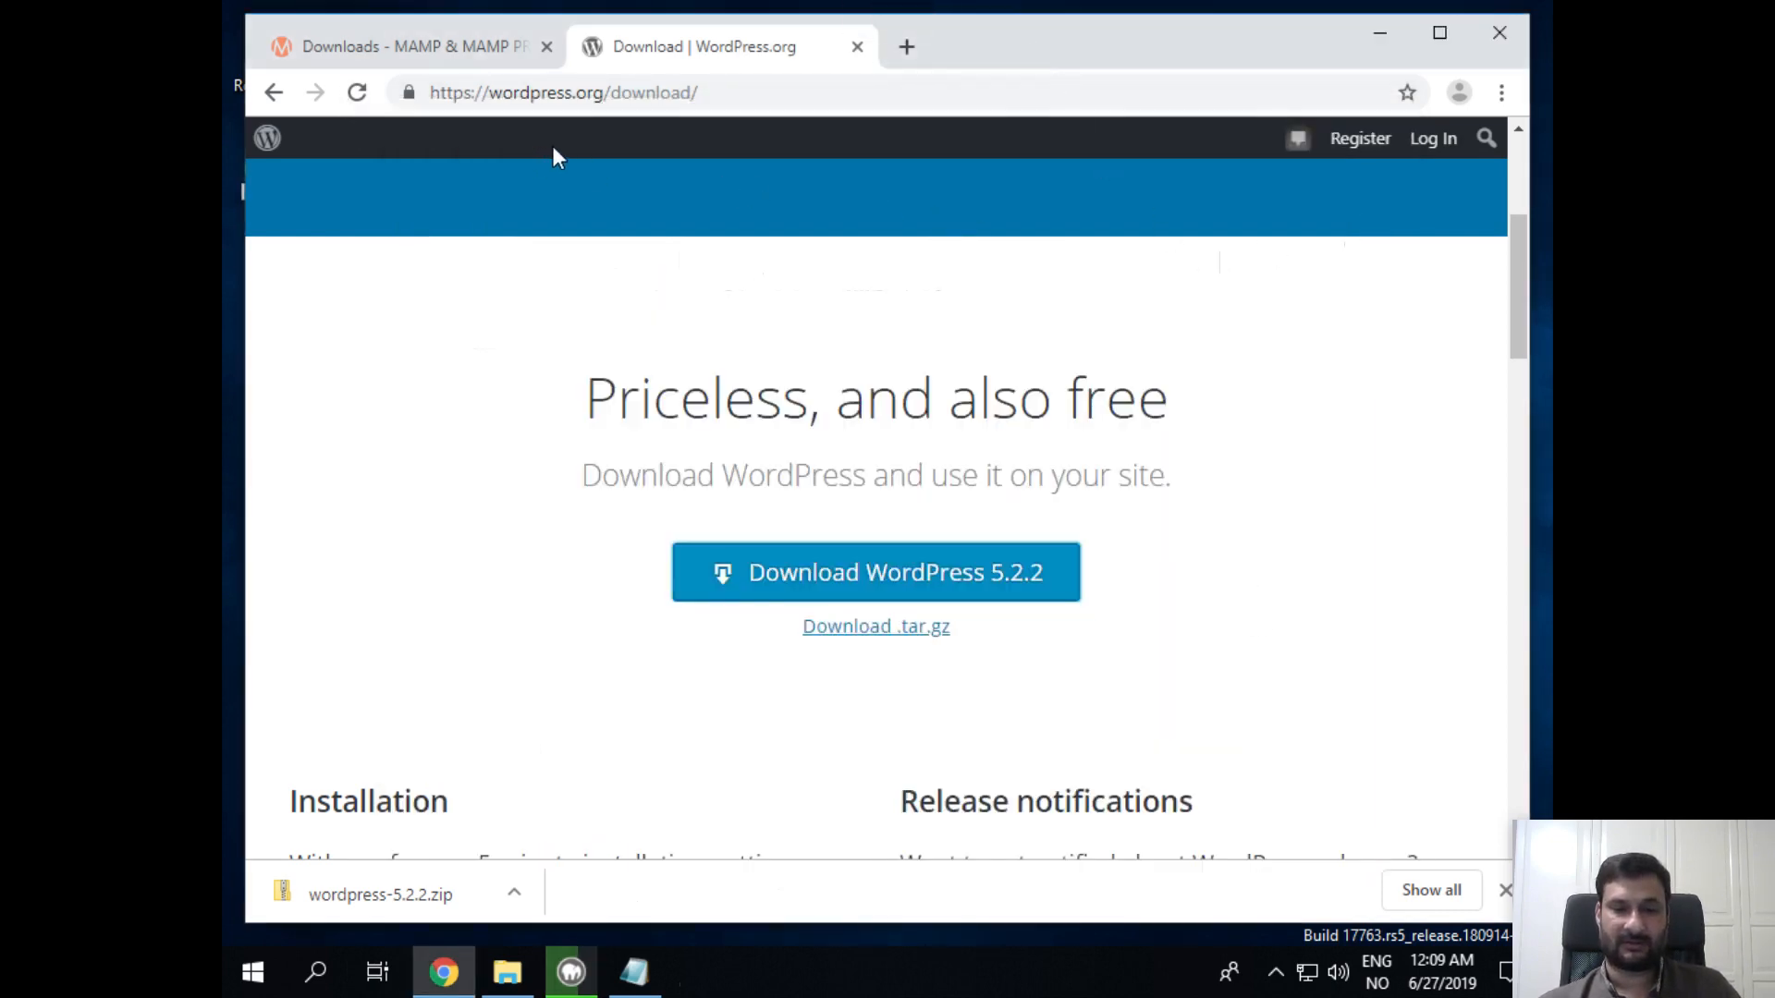
{"action": "left_click", "coordinate": [1375, 33]}
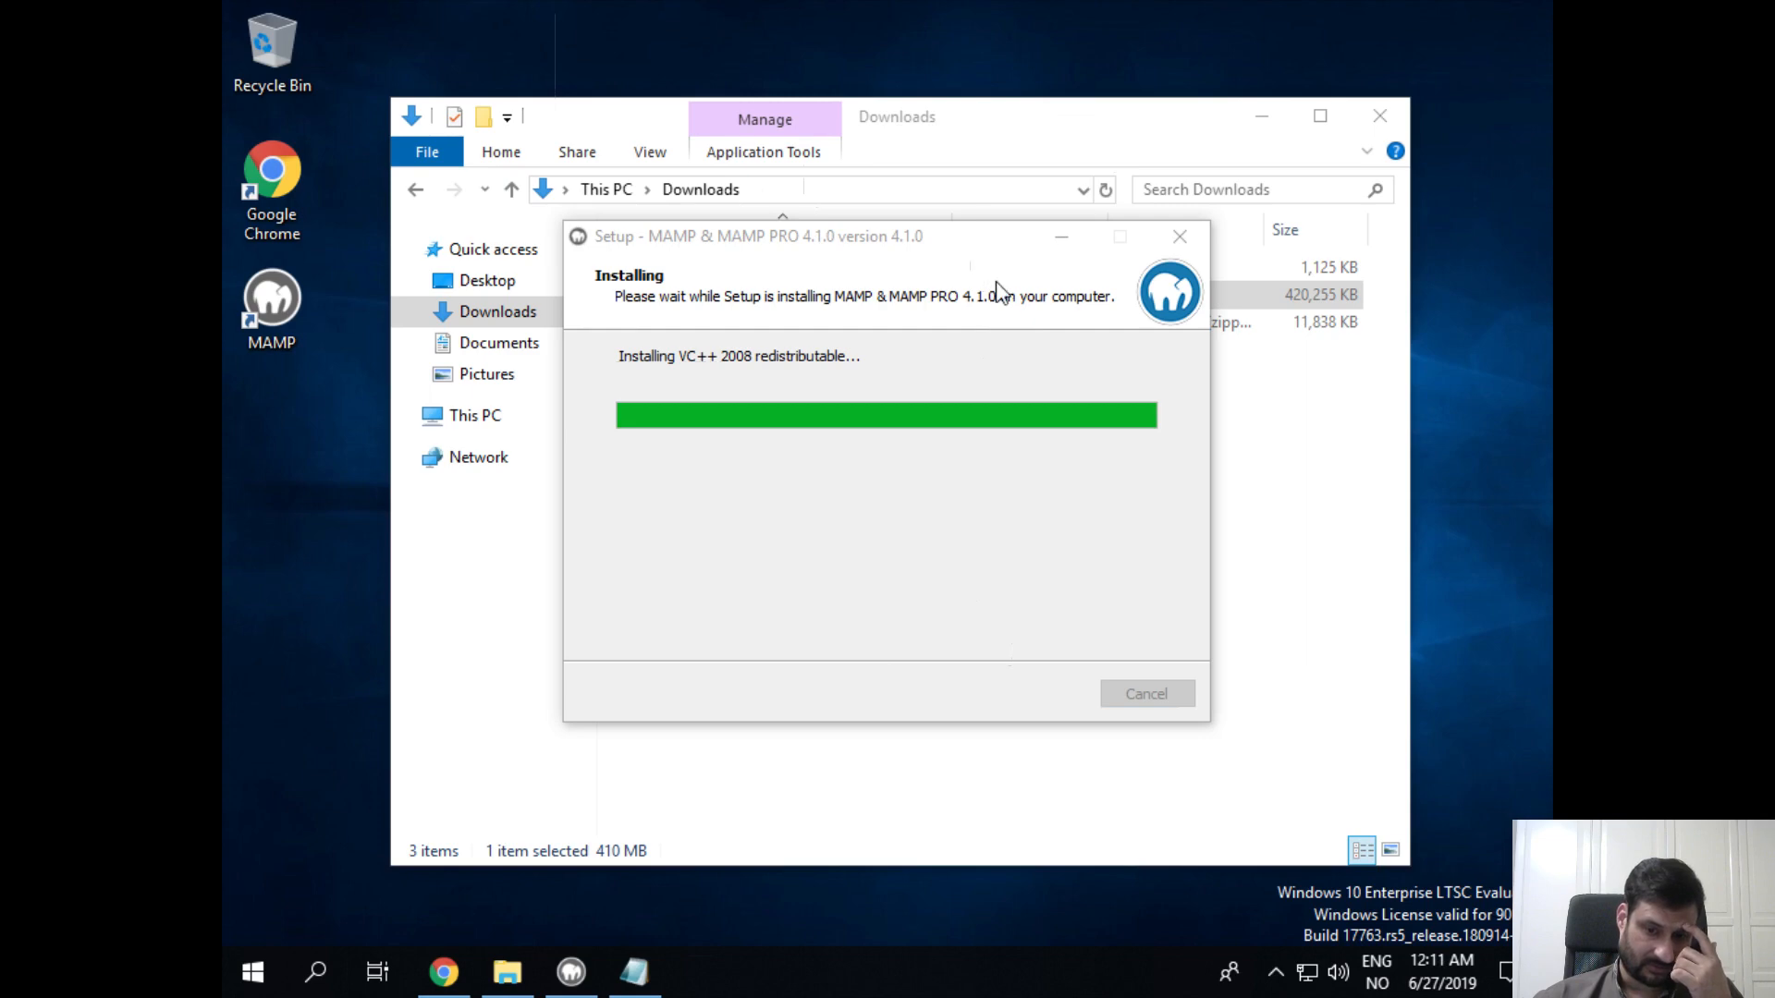
Step: Open C:\MAMP in File Explorer and point out its htdocs and db folders
{"action": "left_click", "coordinate": [1274, 675]}
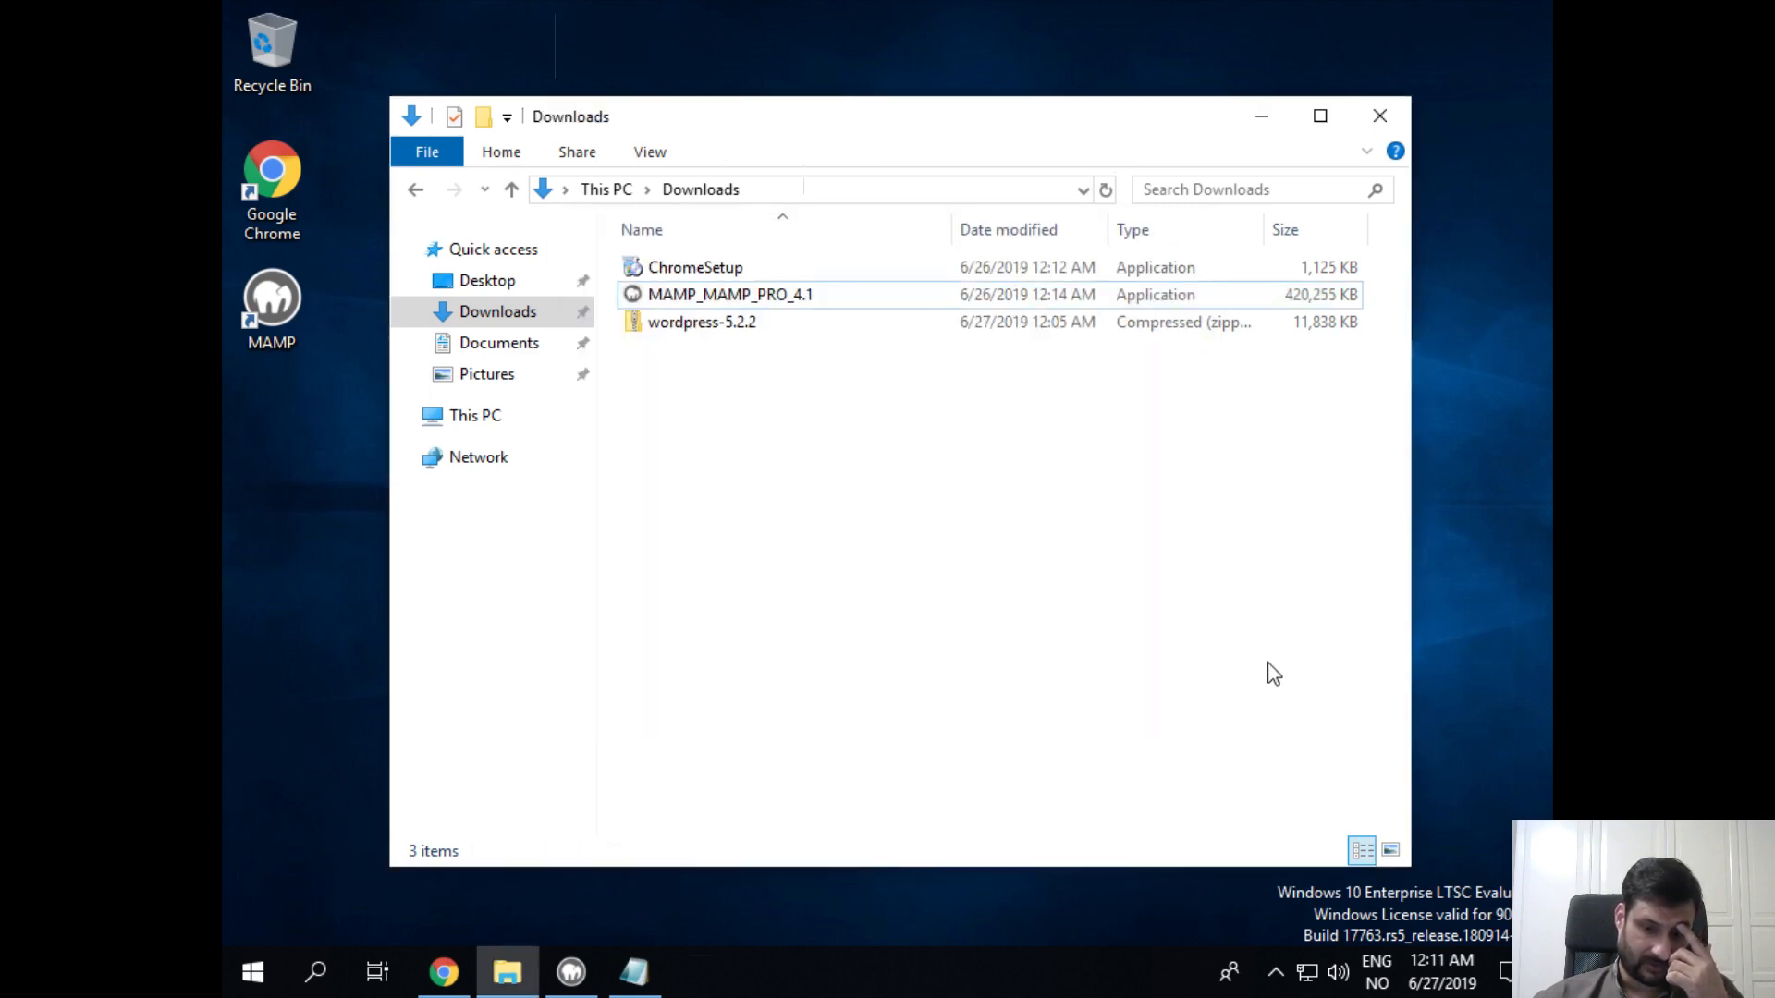
{"action": "left_click", "coordinate": [498, 423]}
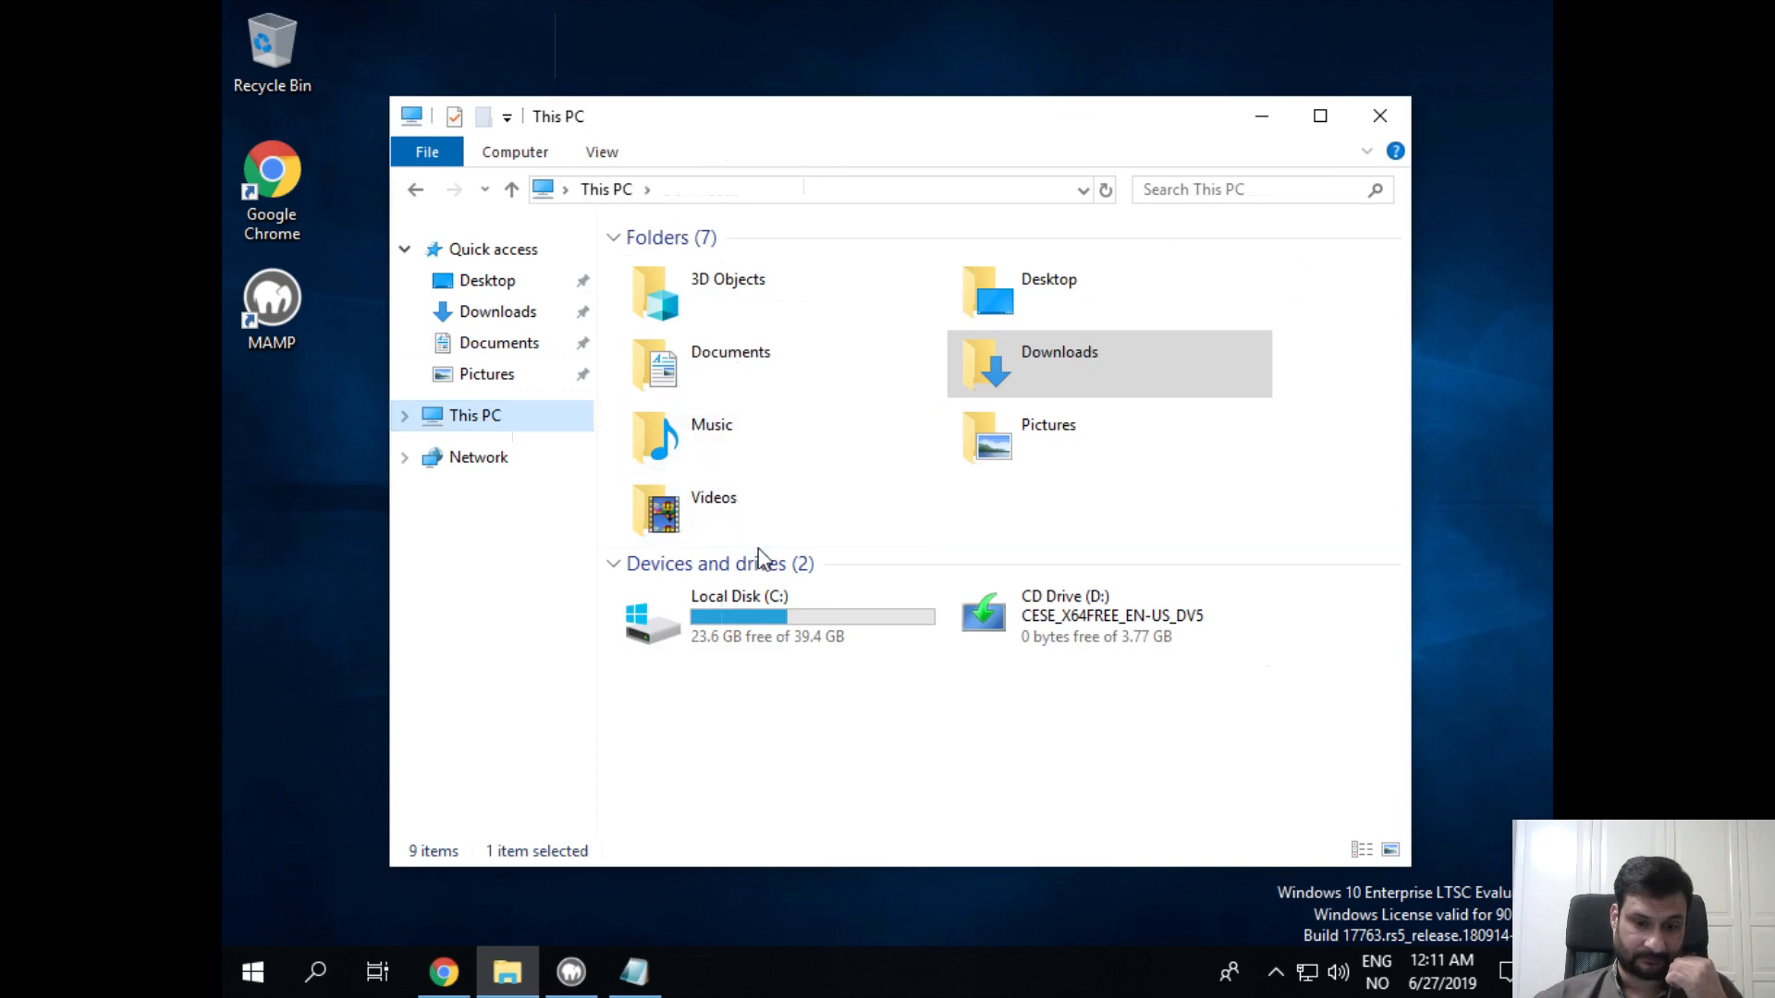
{"action": "left_click", "coordinate": [773, 601]}
{"action": "double_click", "coordinate": [773, 599]}
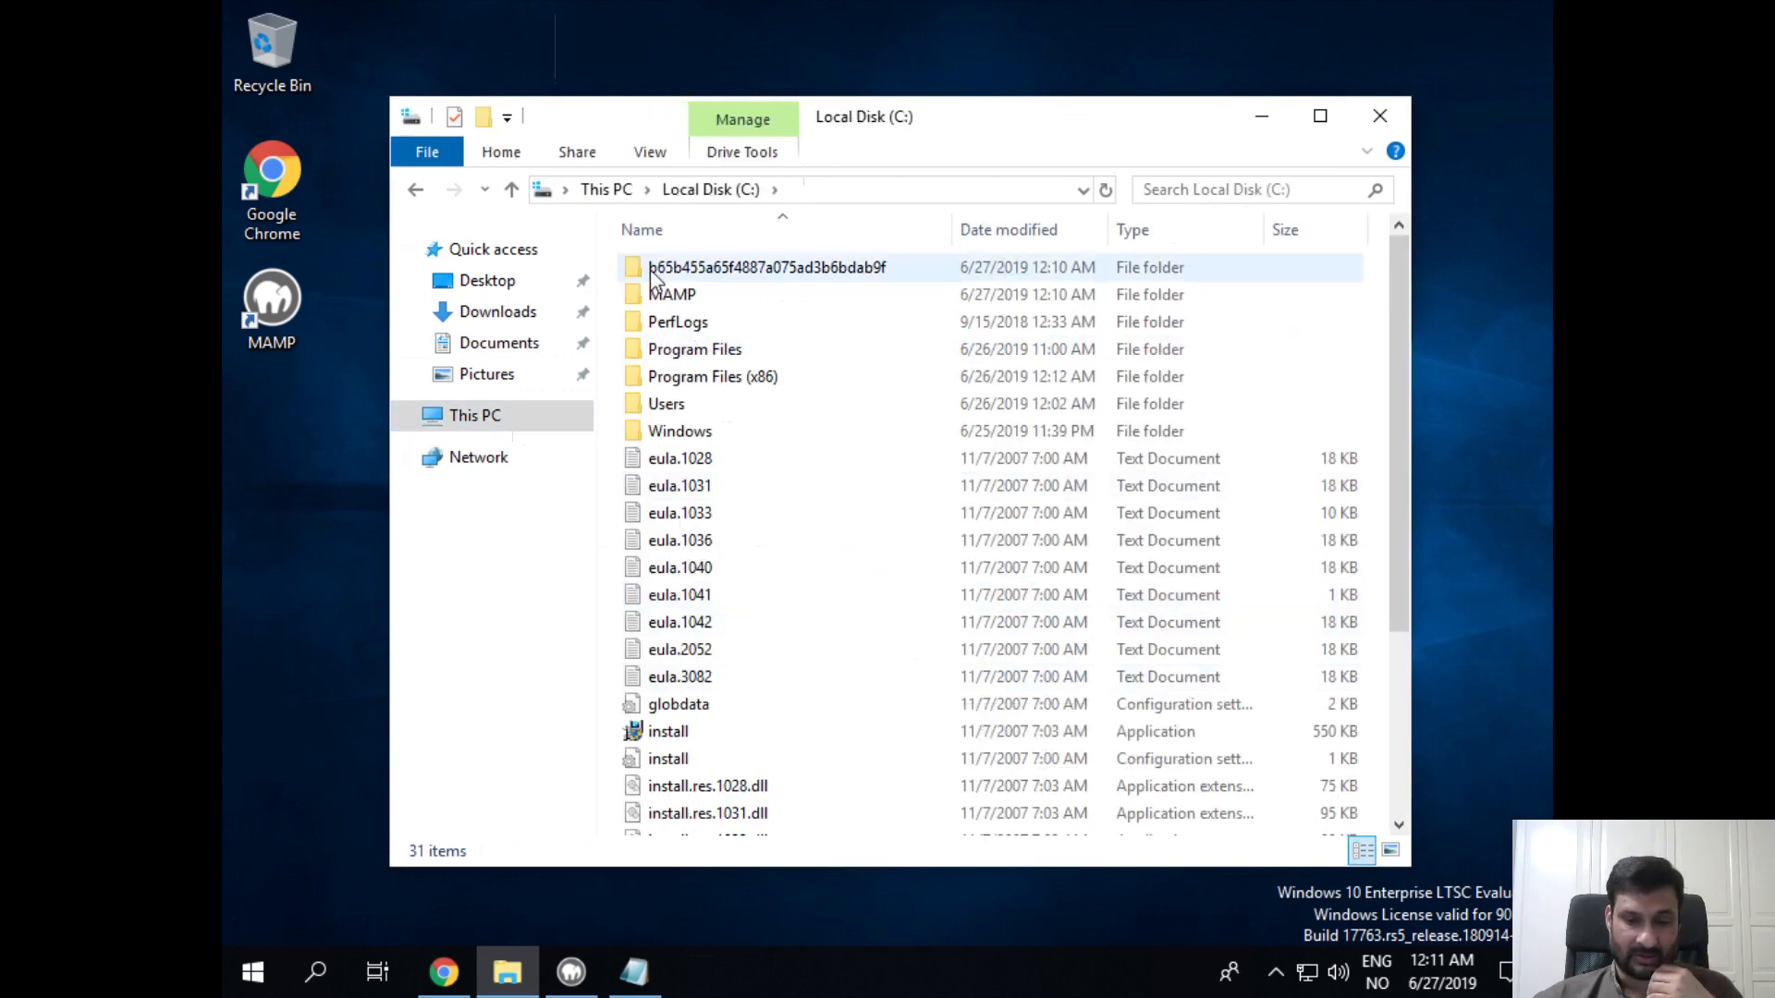
{"action": "left_click", "coordinate": [672, 296]}
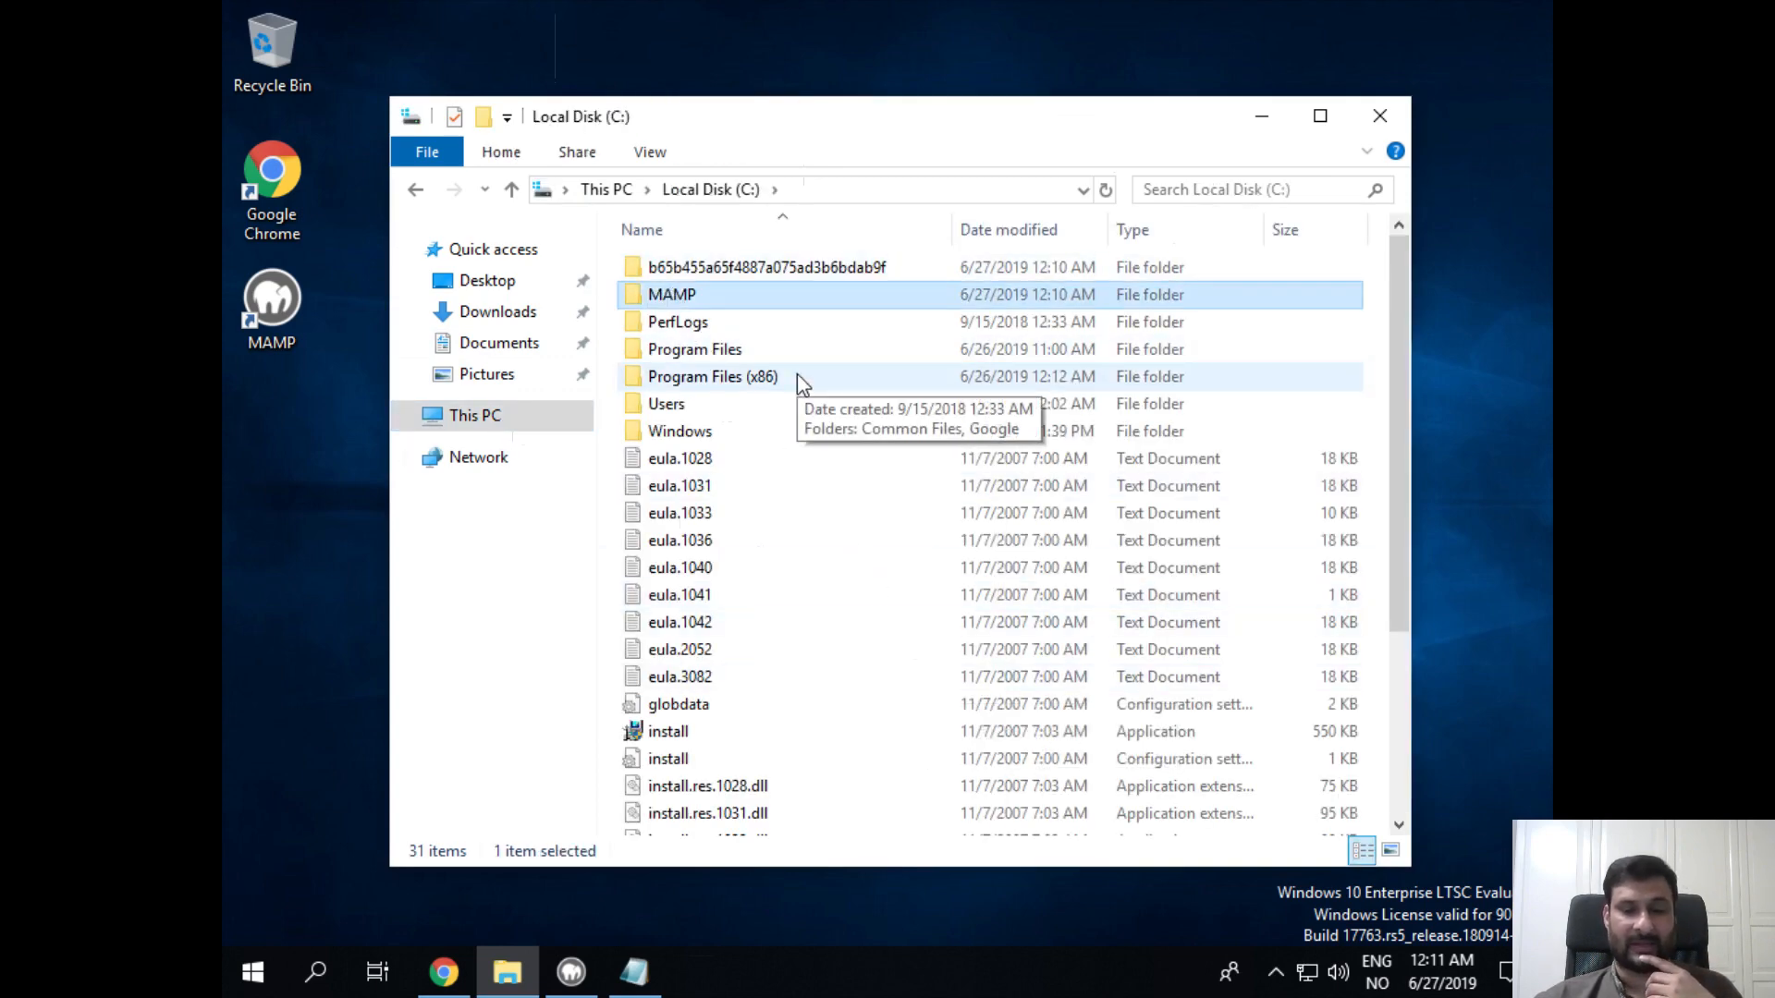
{"action": "double_click", "coordinate": [796, 296]}
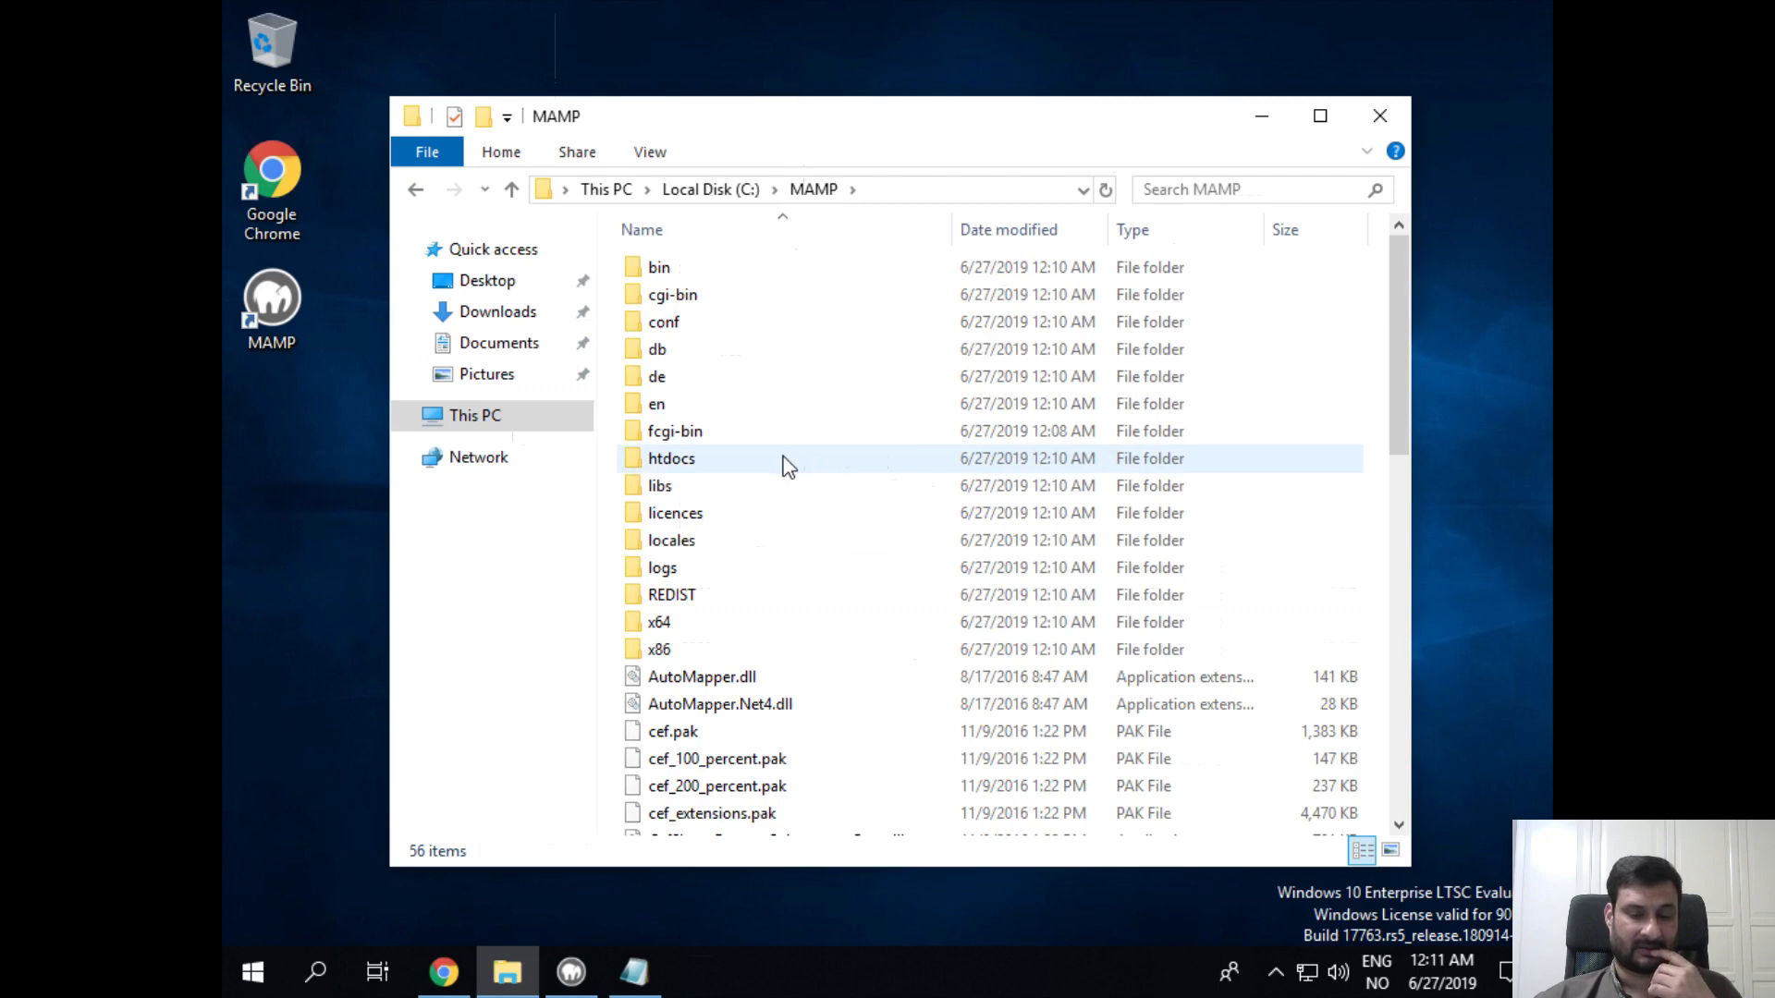
{"action": "left_click", "coordinate": [712, 462]}
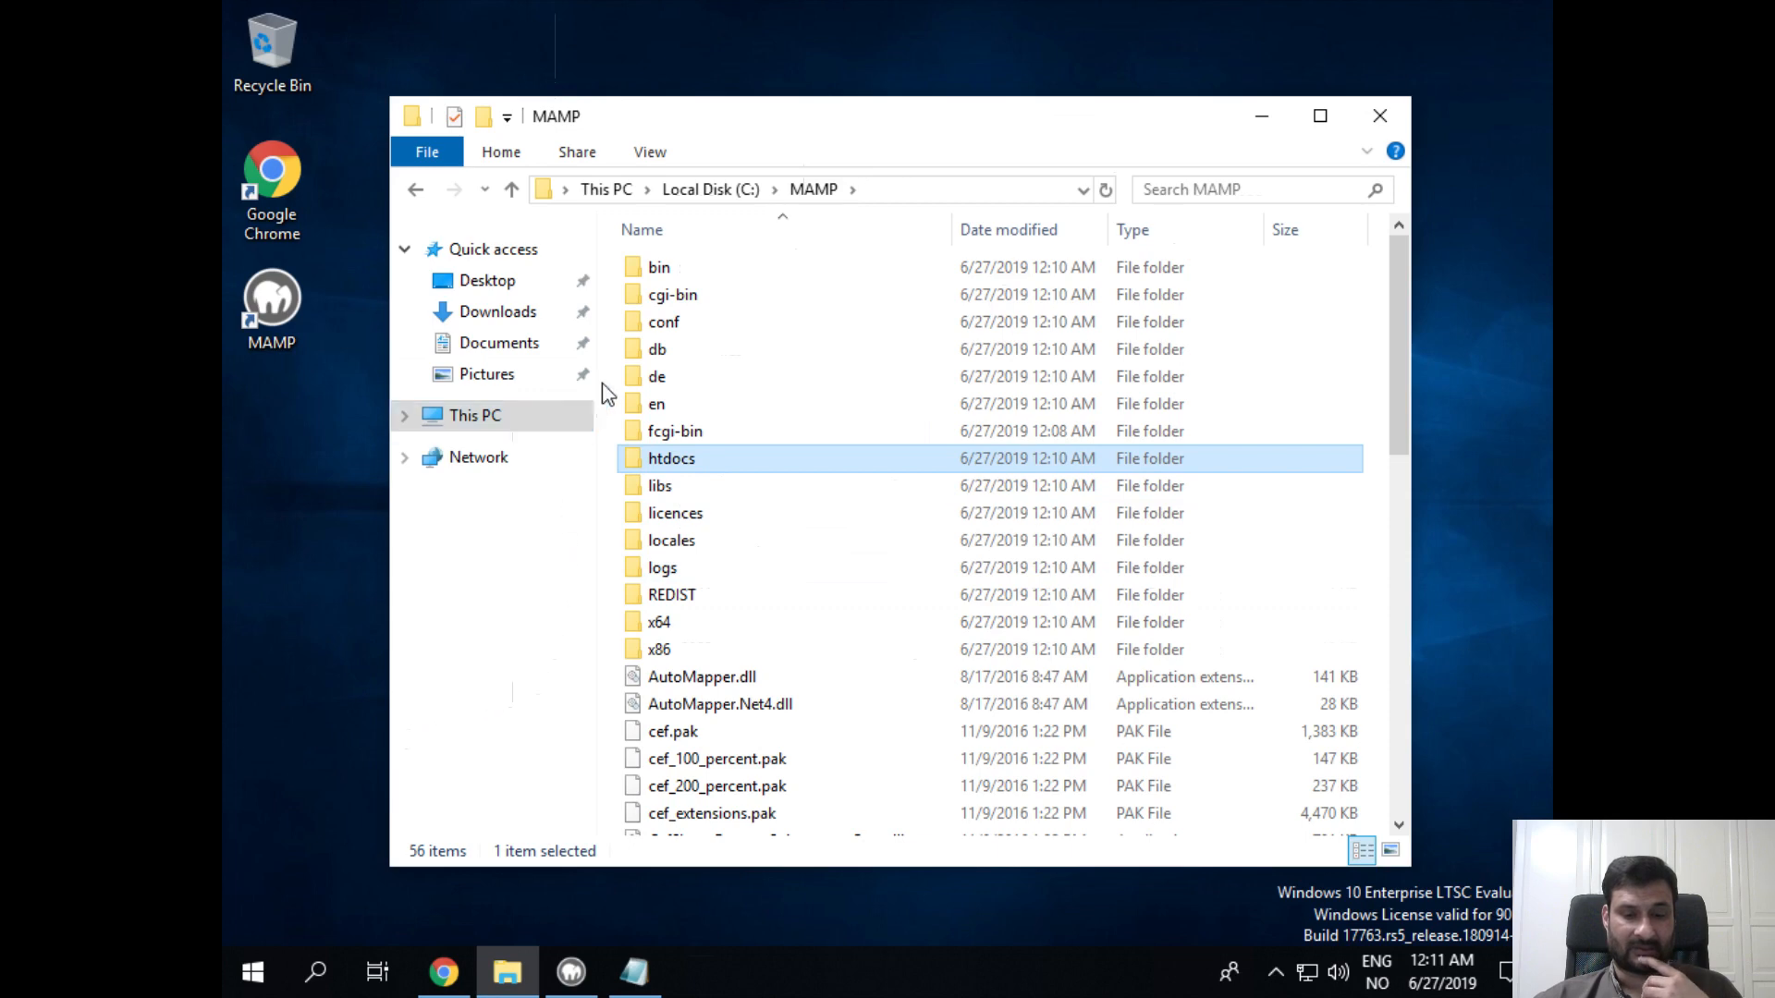
{"action": "left_click", "coordinate": [653, 359]}
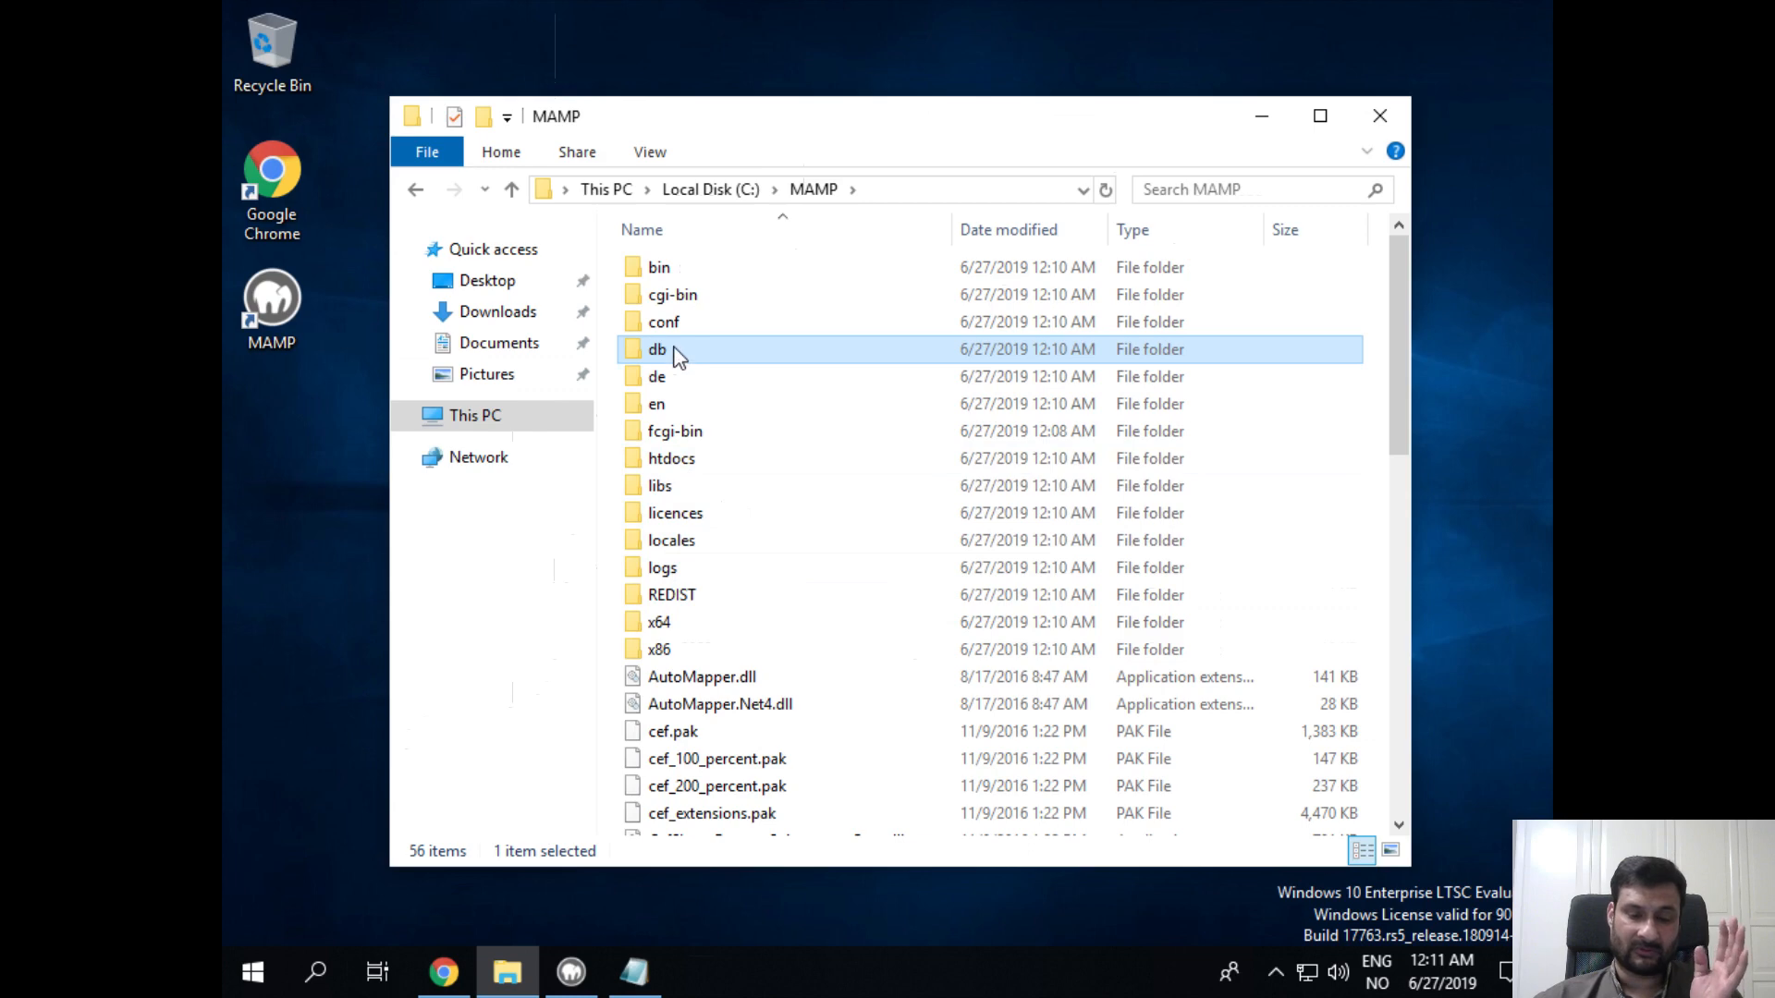
Step: Open the htdocs folder, show its full path C:\MAMP\htdocs, then minimize Explorer
{"action": "double_click", "coordinate": [684, 467]}
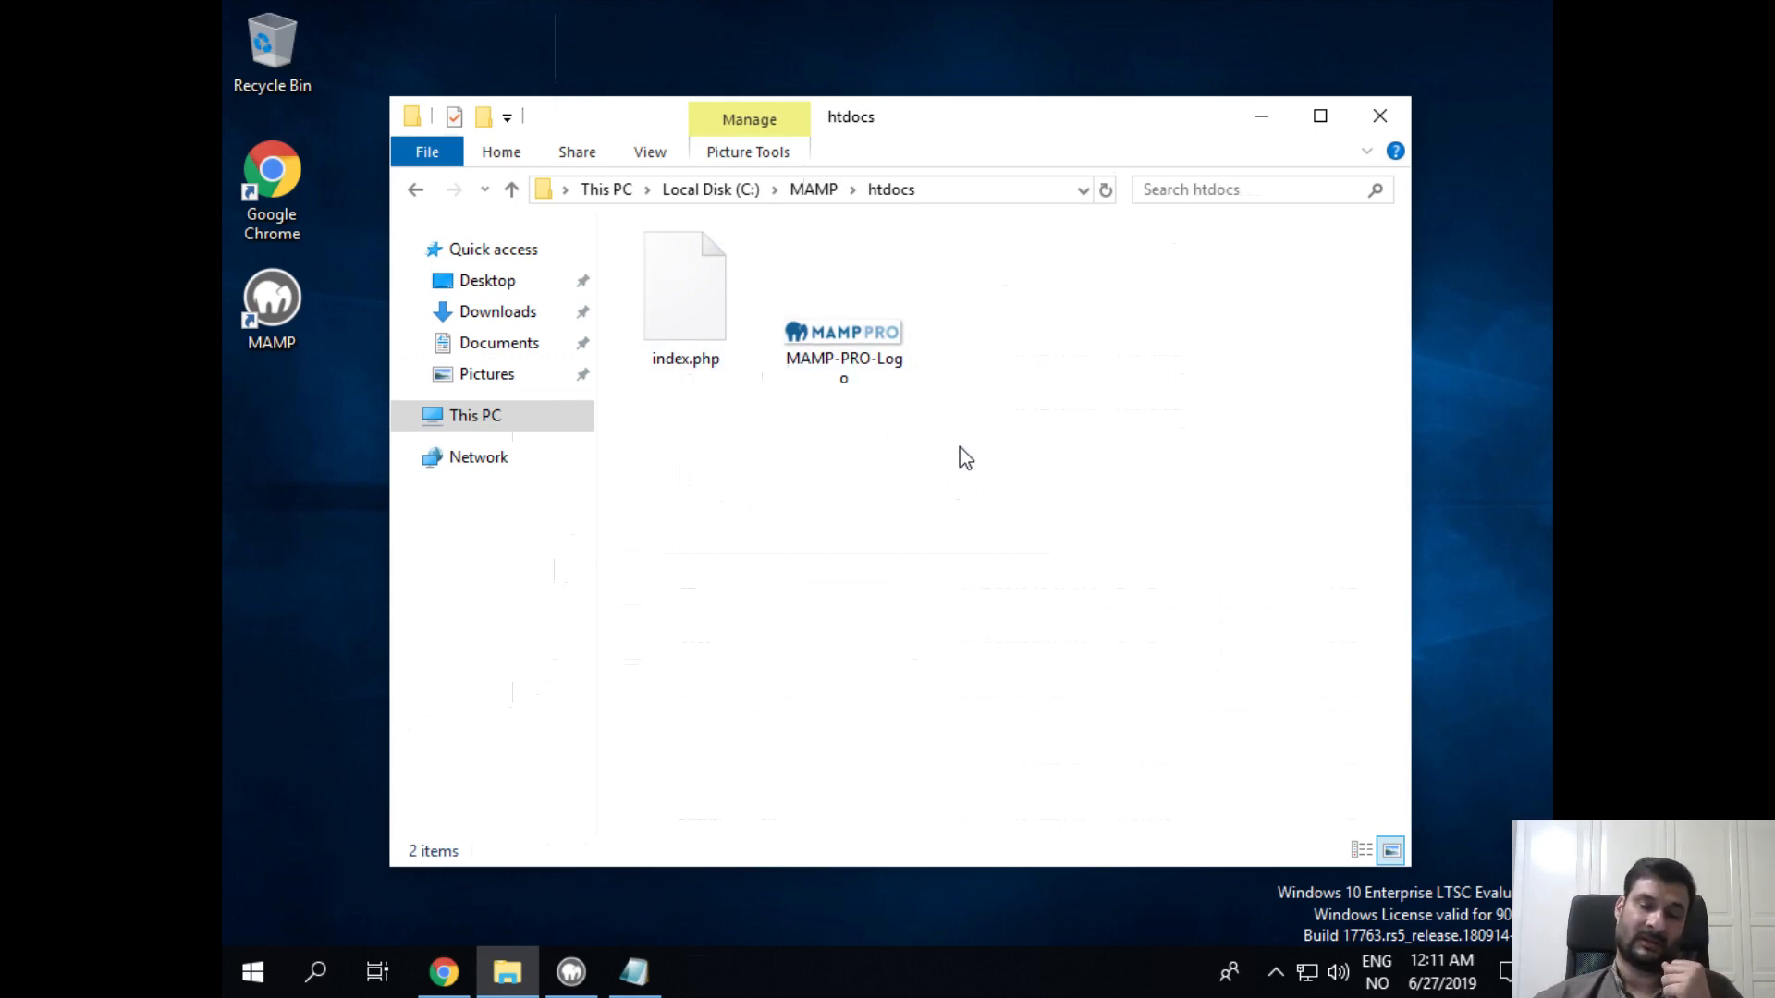
{"action": "left_click", "coordinate": [944, 190]}
{"action": "left_click", "coordinate": [898, 193]}
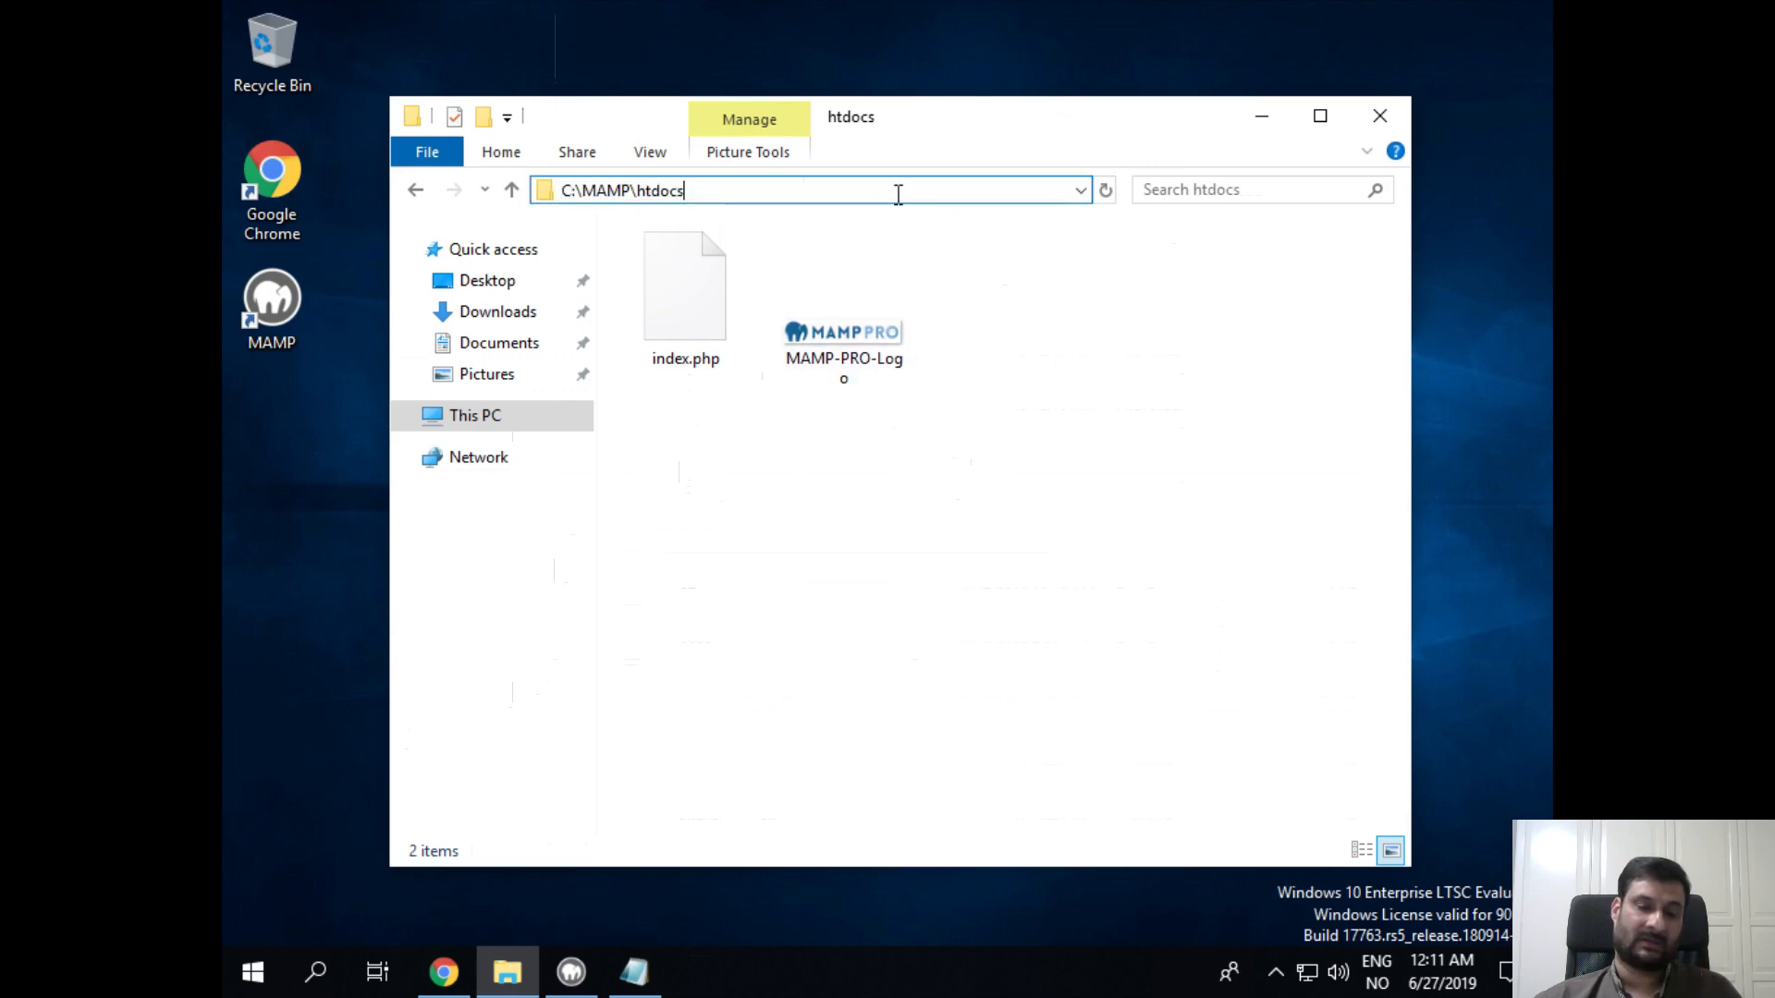
{"action": "left_click", "coordinate": [1260, 122]}
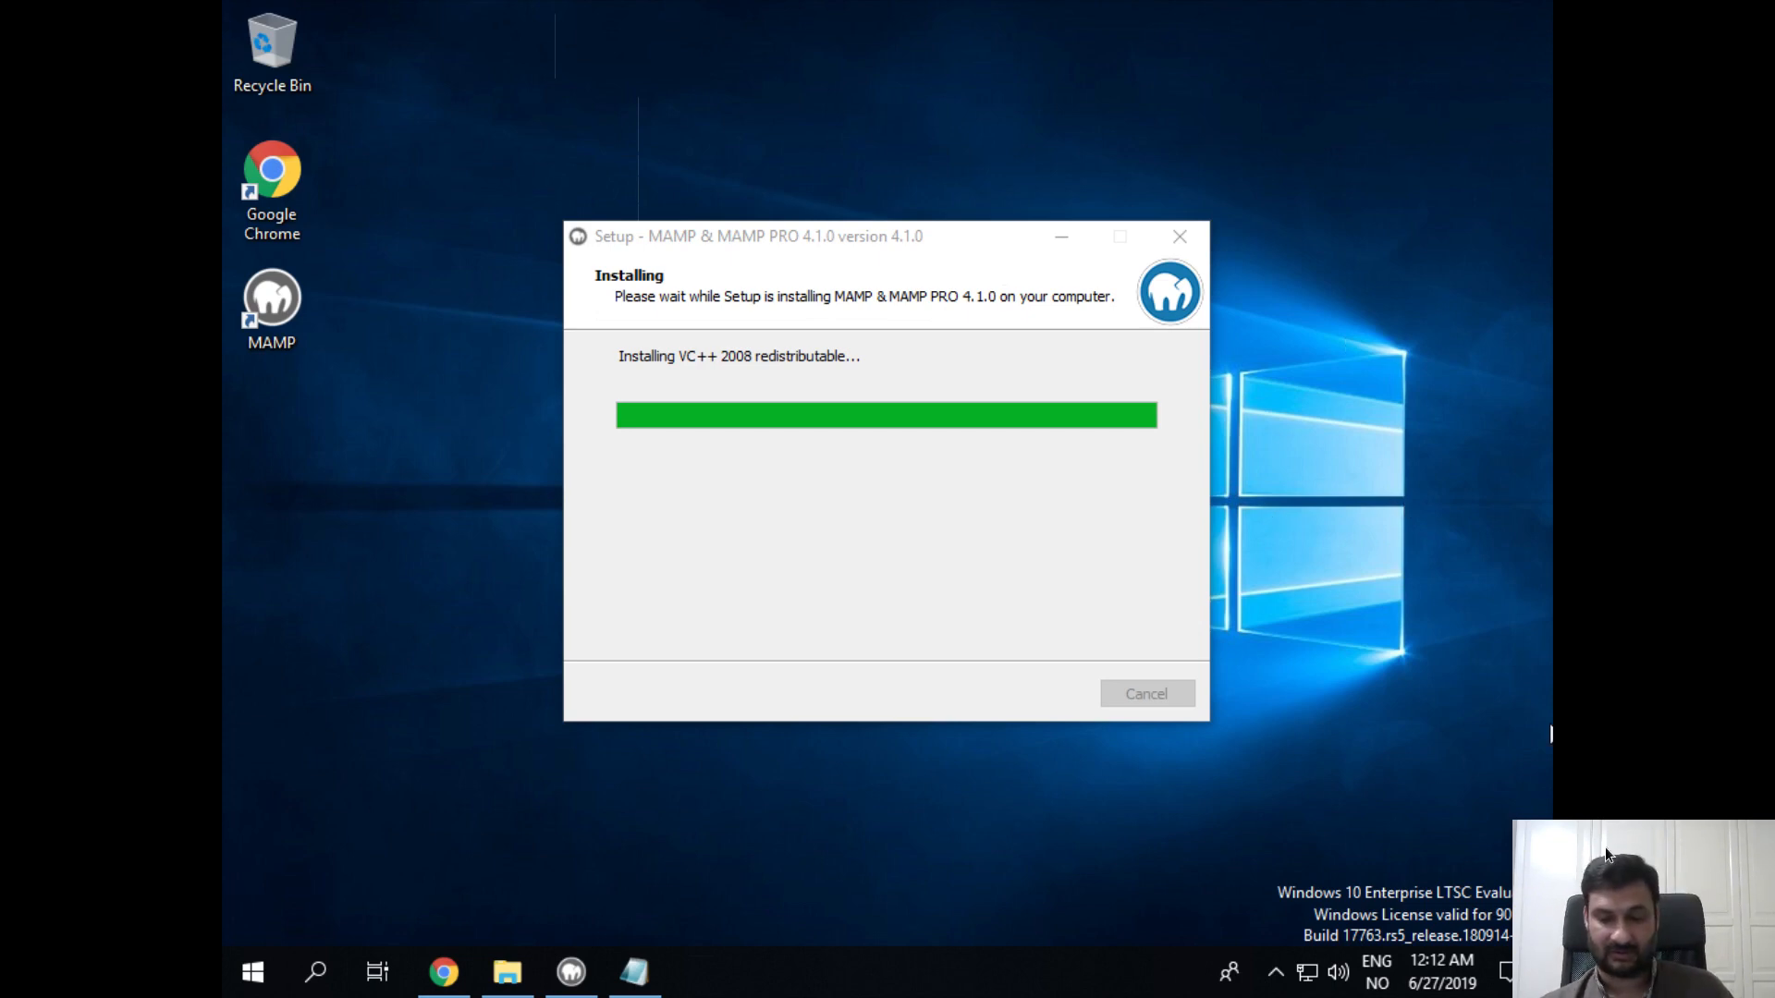
Step: Resize the webcam overlay and bring up the Windows Start menu
{"action": "left_click", "coordinate": [1597, 880]}
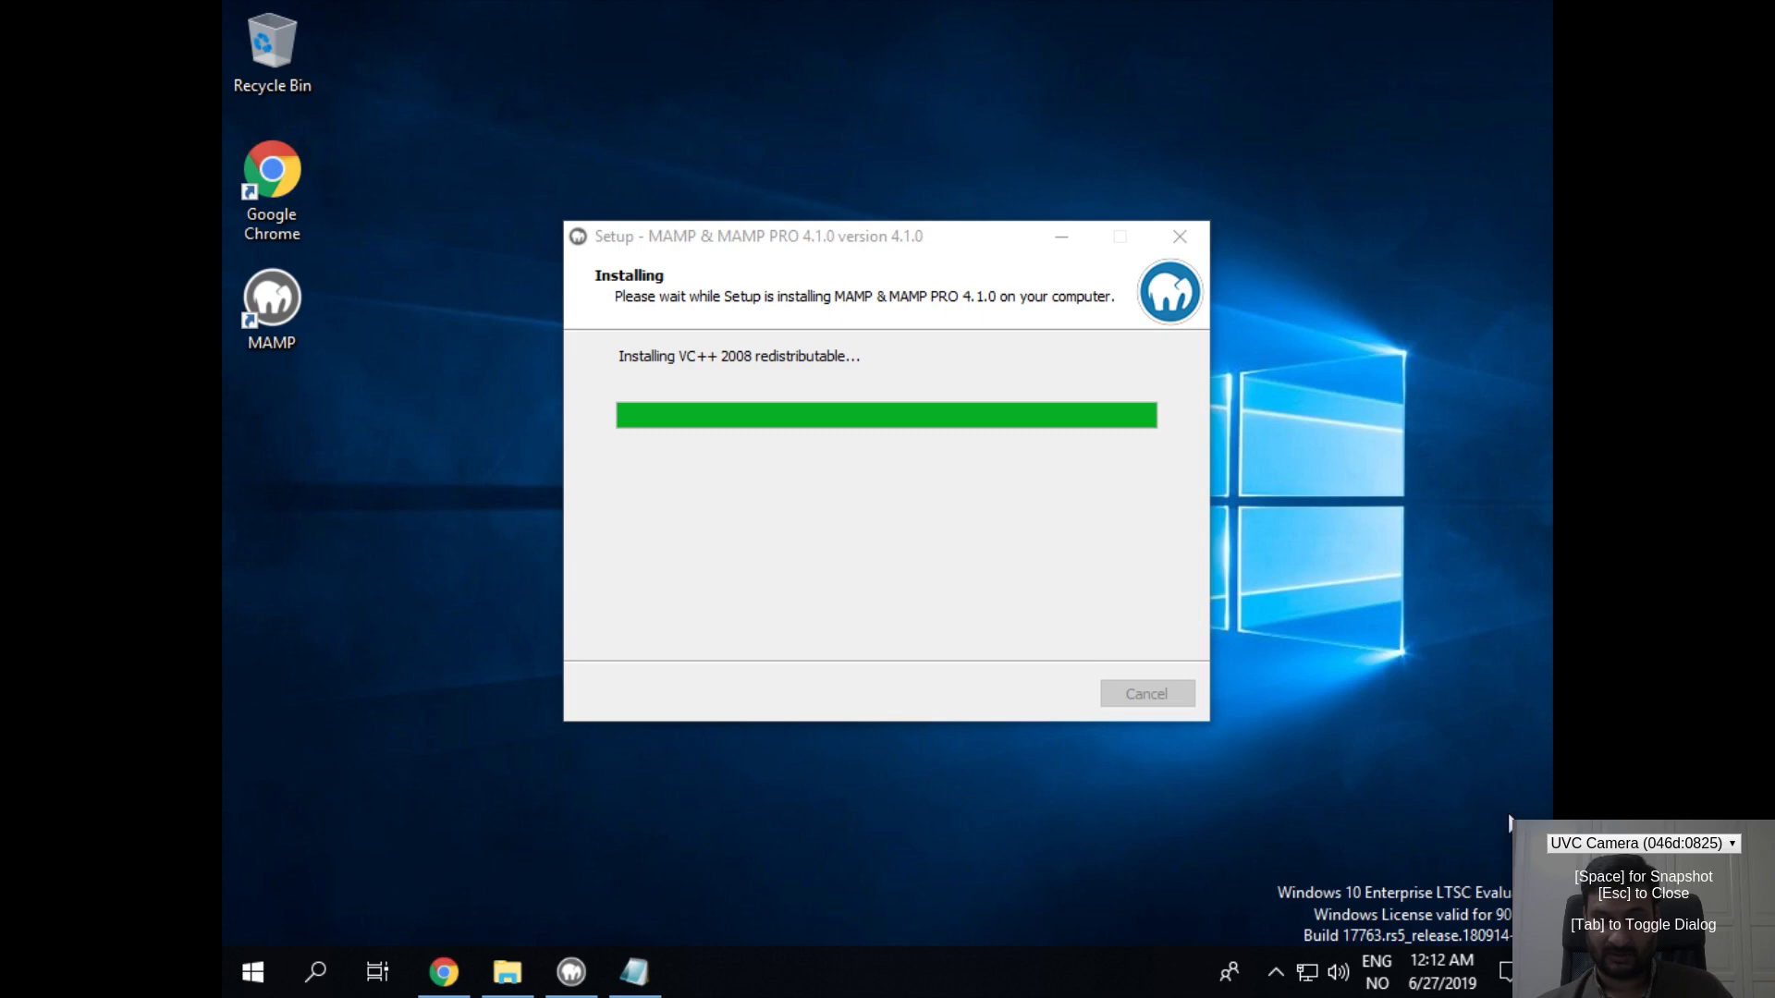
{"action": "left_click_drag", "start_coordinate": [1518, 827], "coordinate": [1558, 842]}
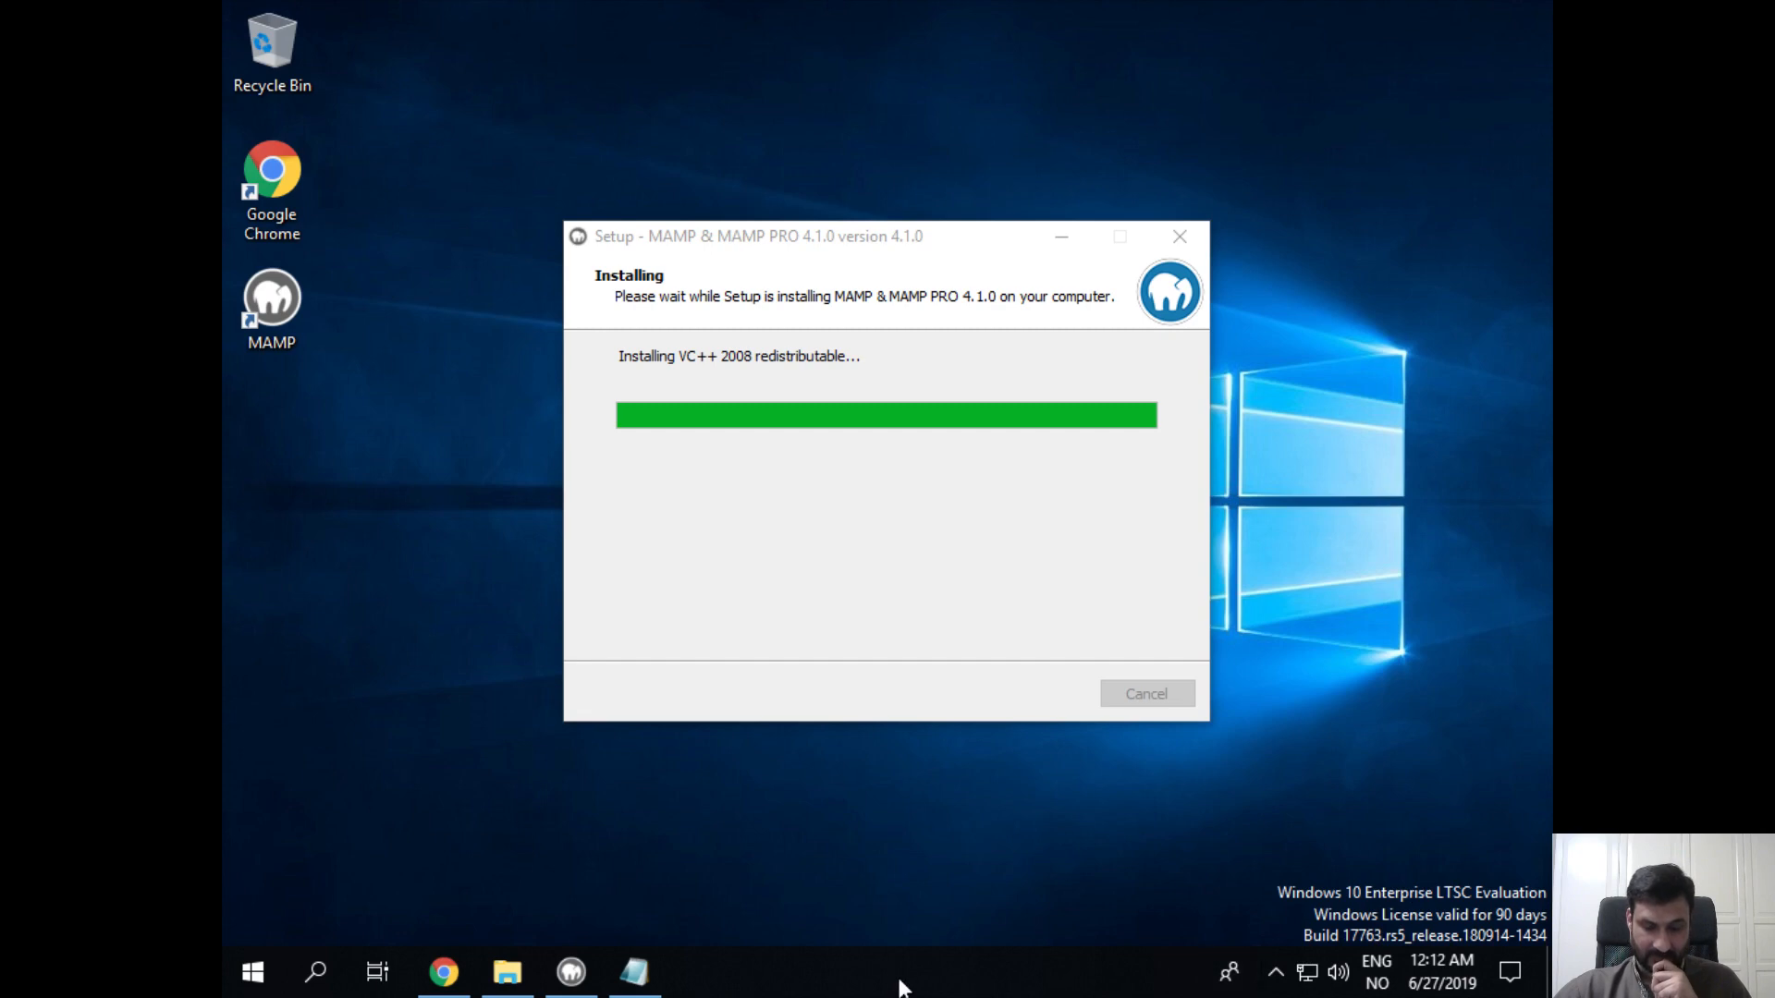
{"action": "left_click", "coordinate": [252, 972]}
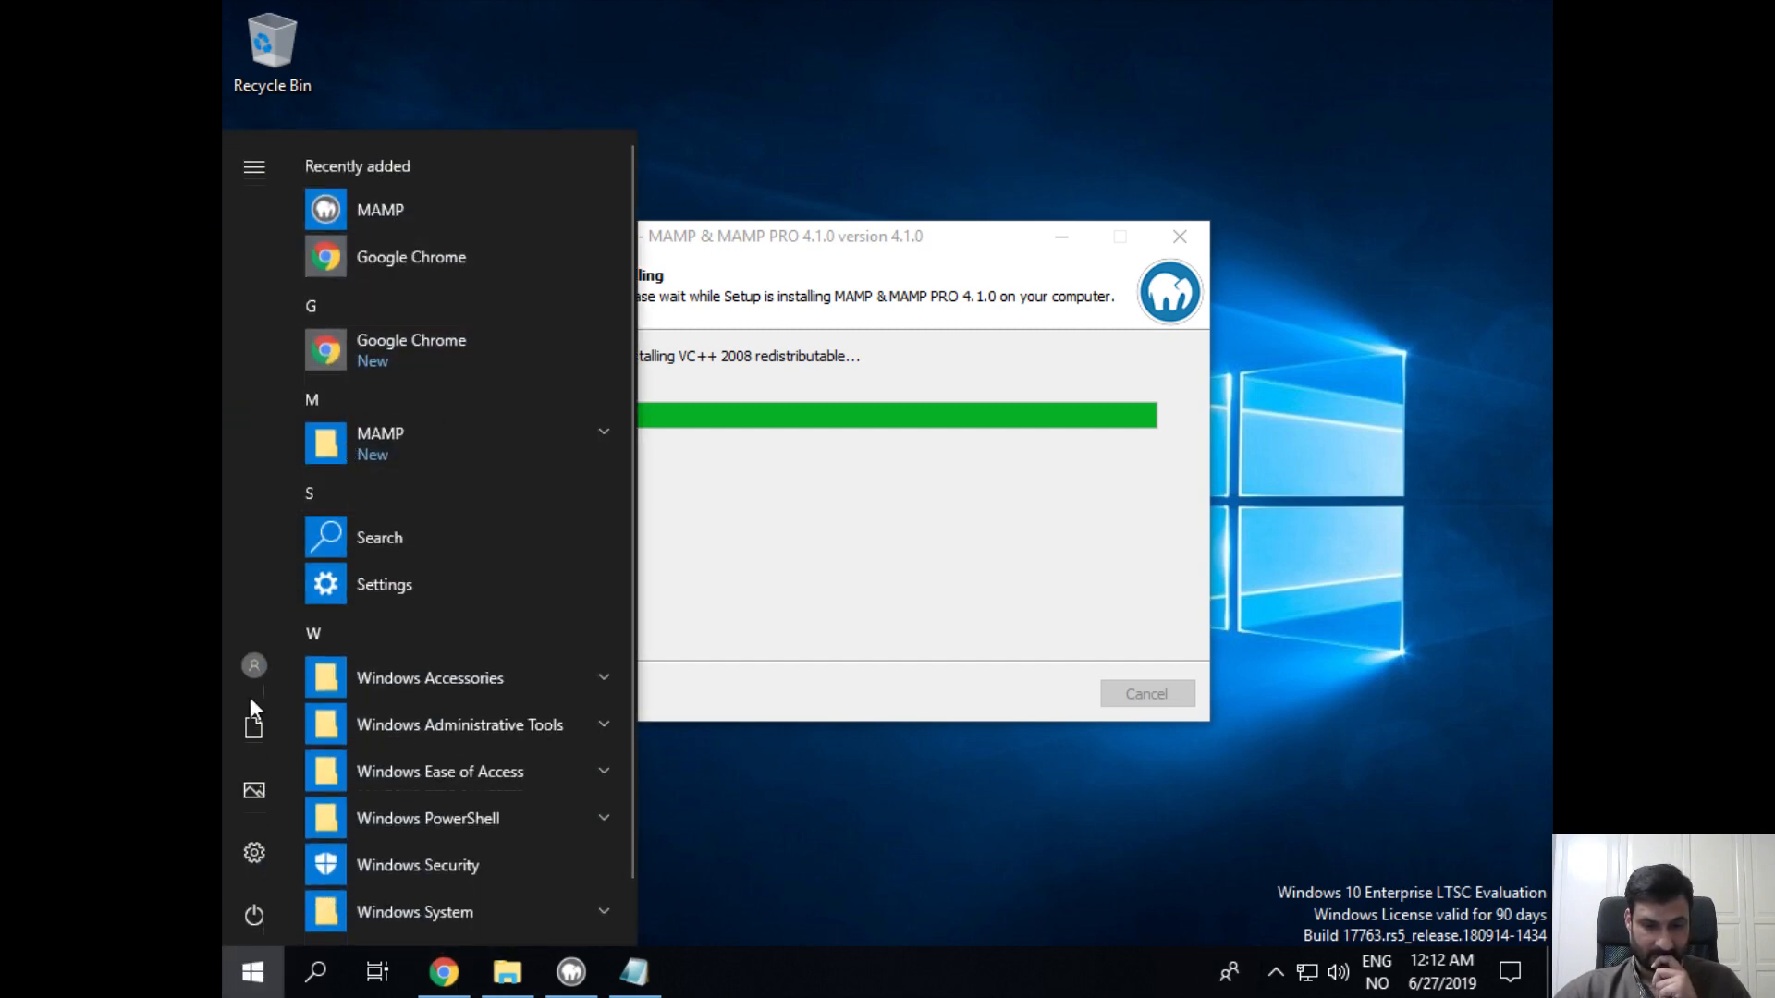
Step: Check Settings > System > About, showing a 64-bit system with 4.00 GB RAM, then close Settings
{"action": "left_click", "coordinate": [377, 563]}
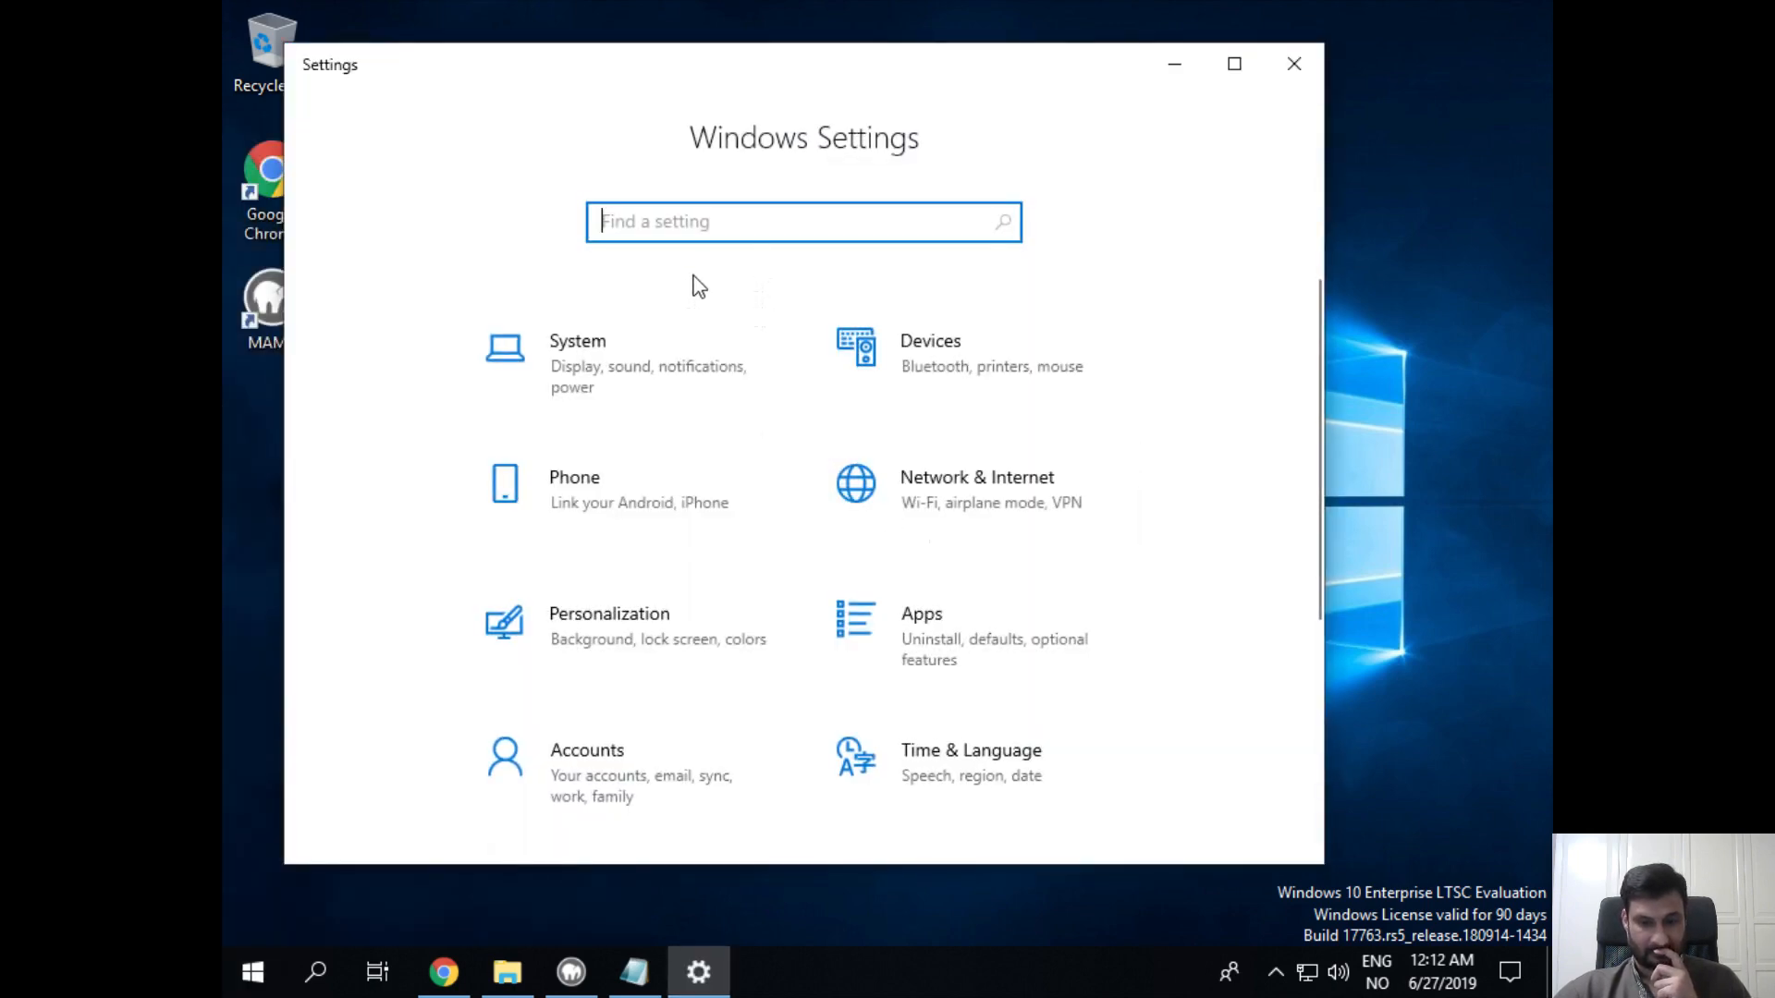
{"action": "left_click", "coordinate": [570, 342]}
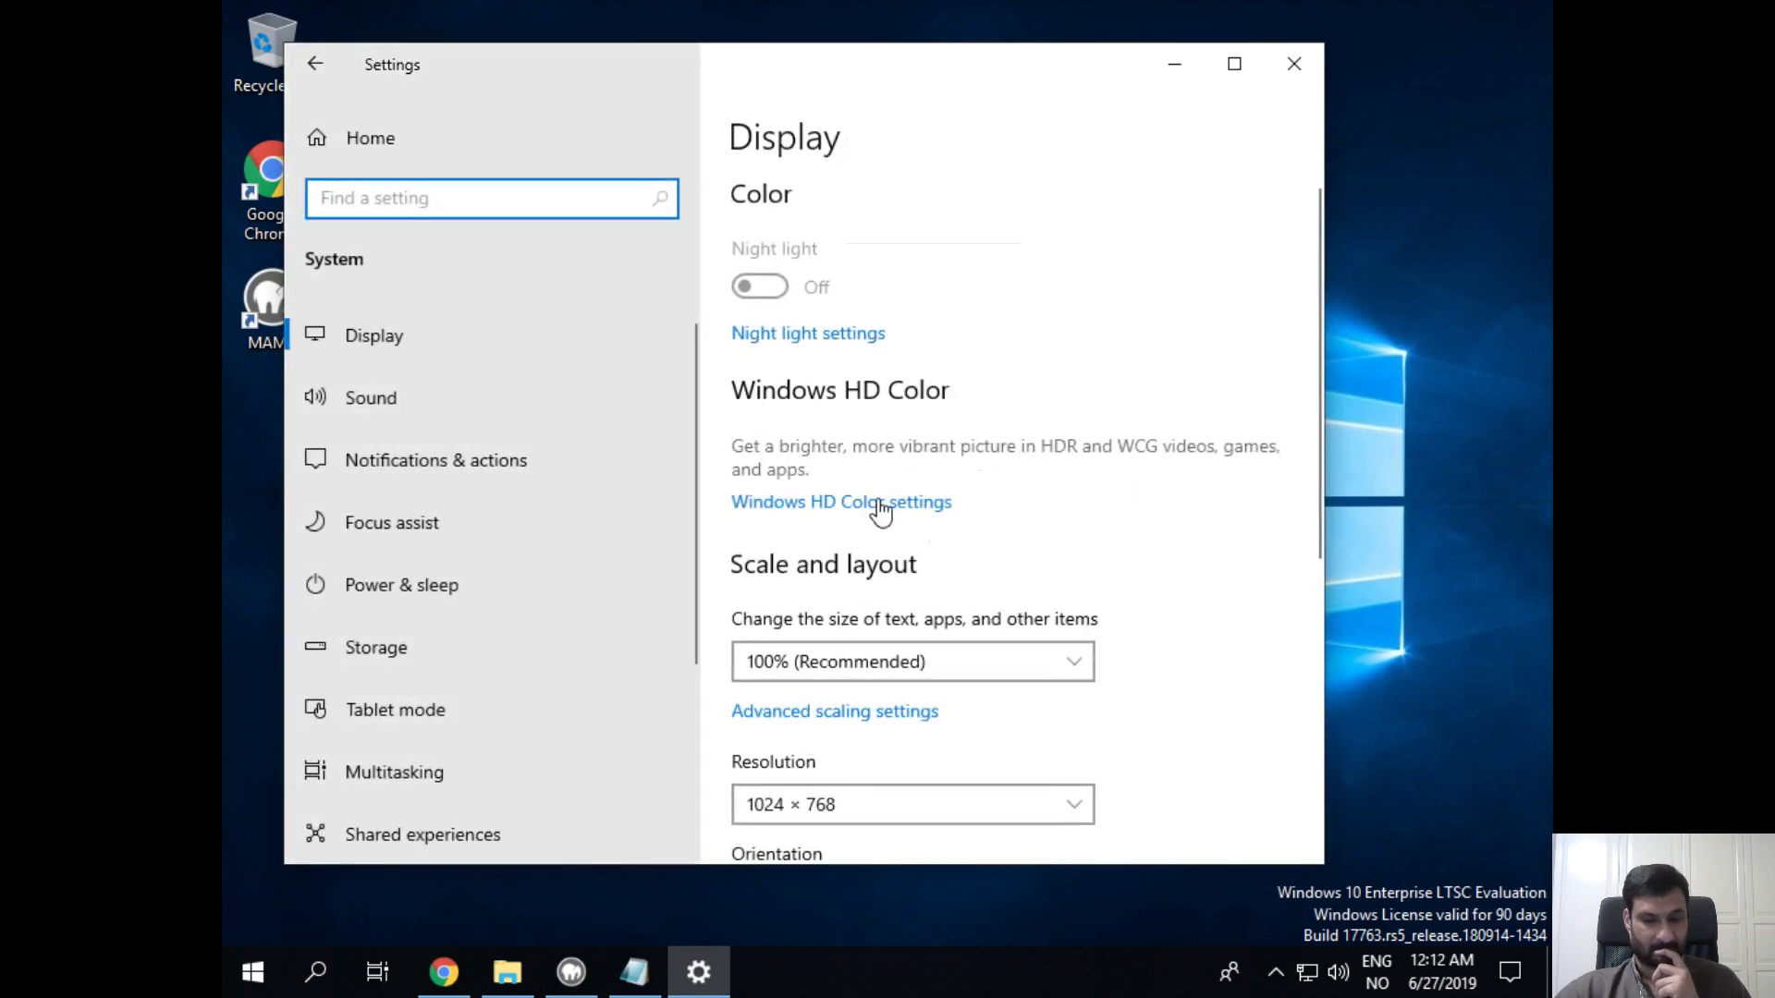
{"action": "scroll", "coordinate": [470, 425], "scroll_direction": "down", "scroll_amount": 1}
{"action": "scroll", "coordinate": [472, 436], "scroll_direction": "down", "scroll_amount": 3}
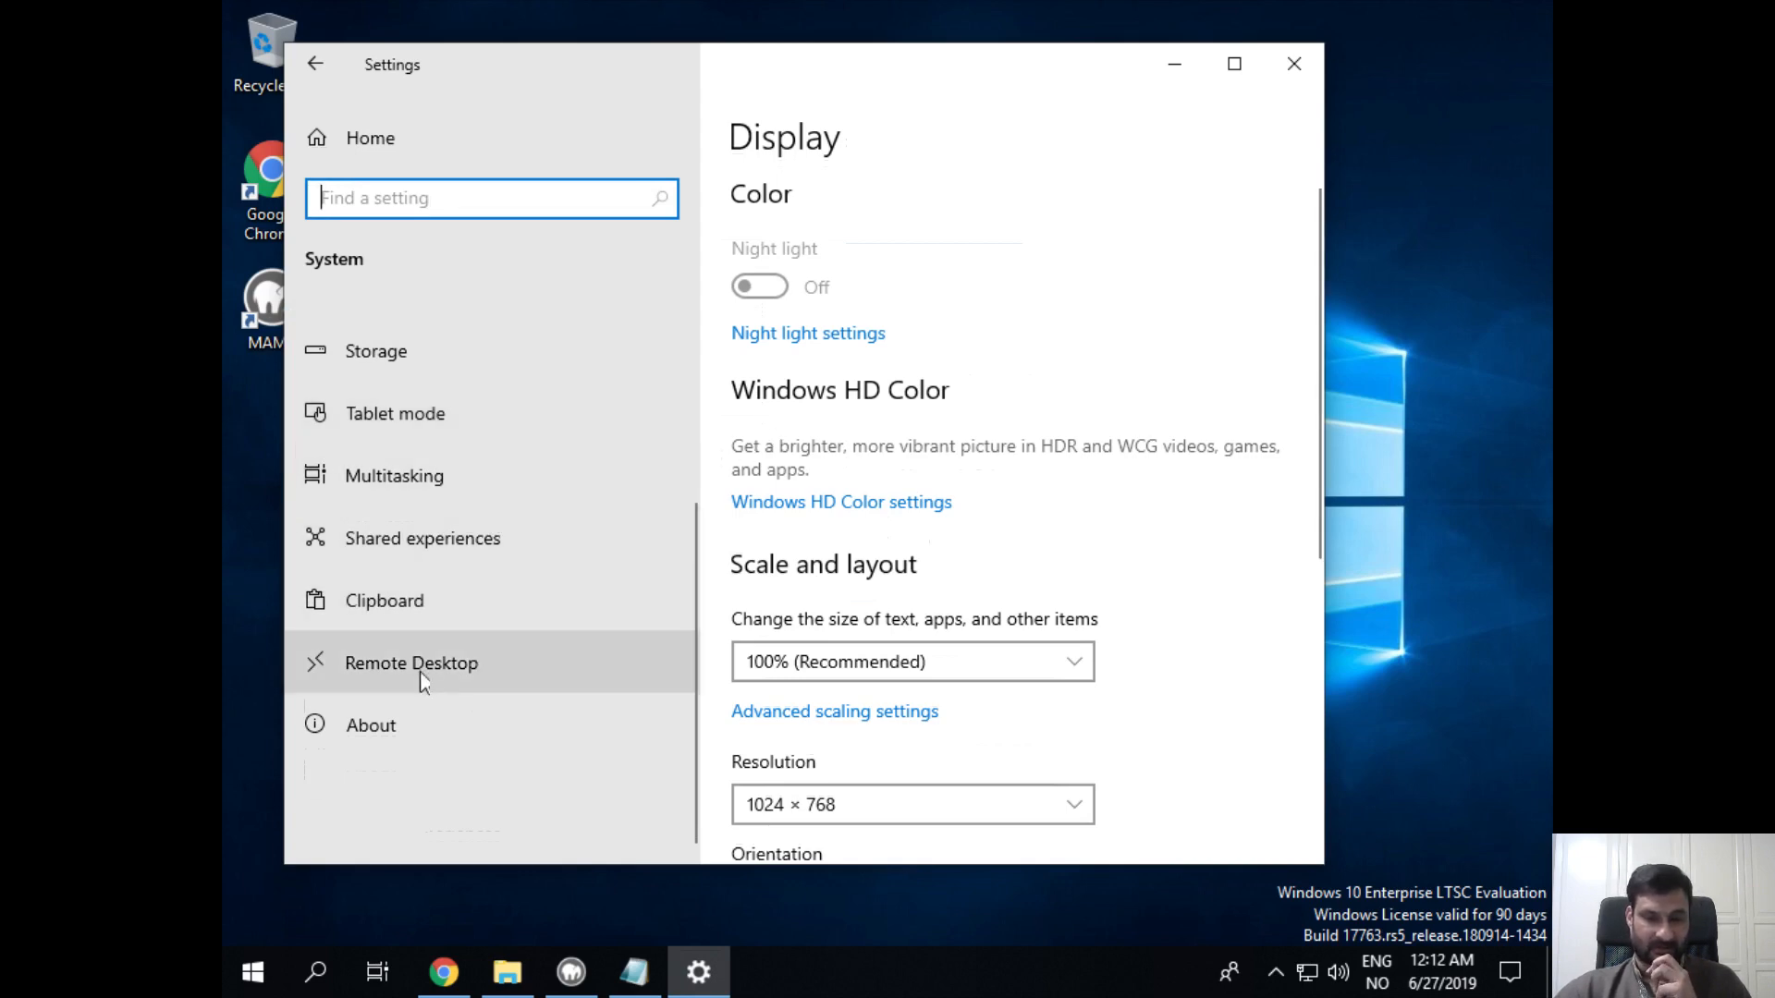
{"action": "left_click", "coordinate": [401, 735]}
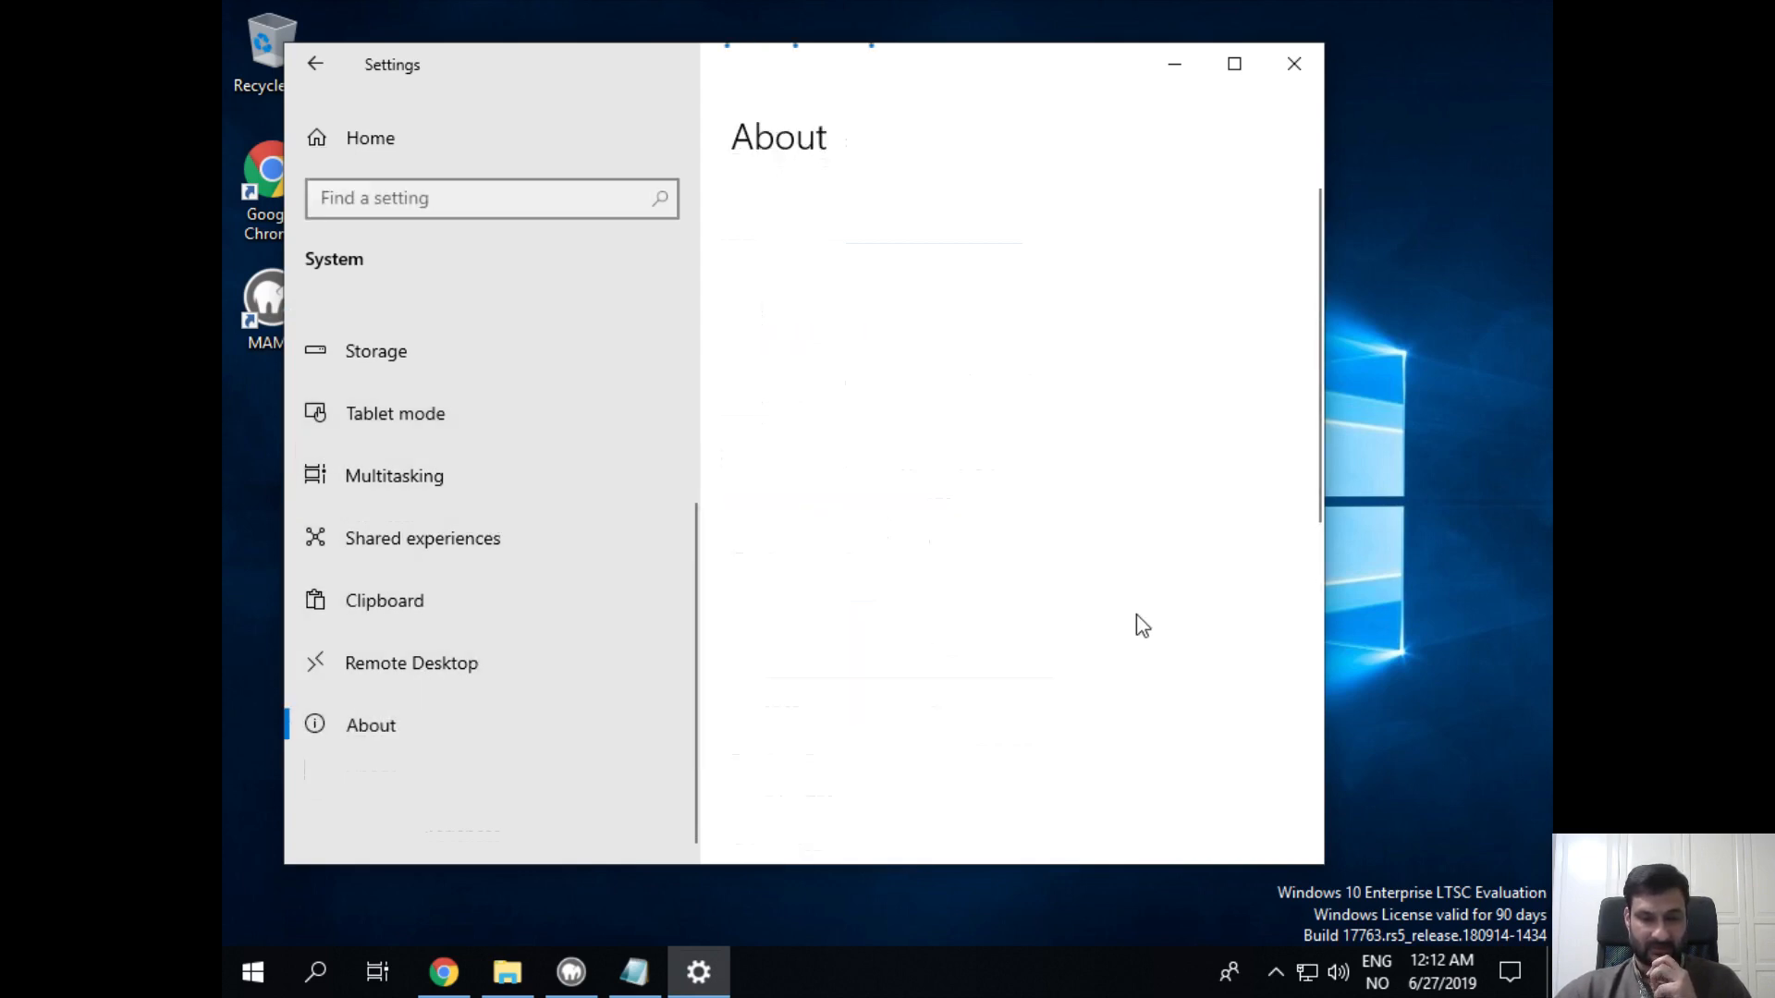
{"action": "scroll", "coordinate": [1165, 610], "scroll_direction": "down", "scroll_amount": 3}
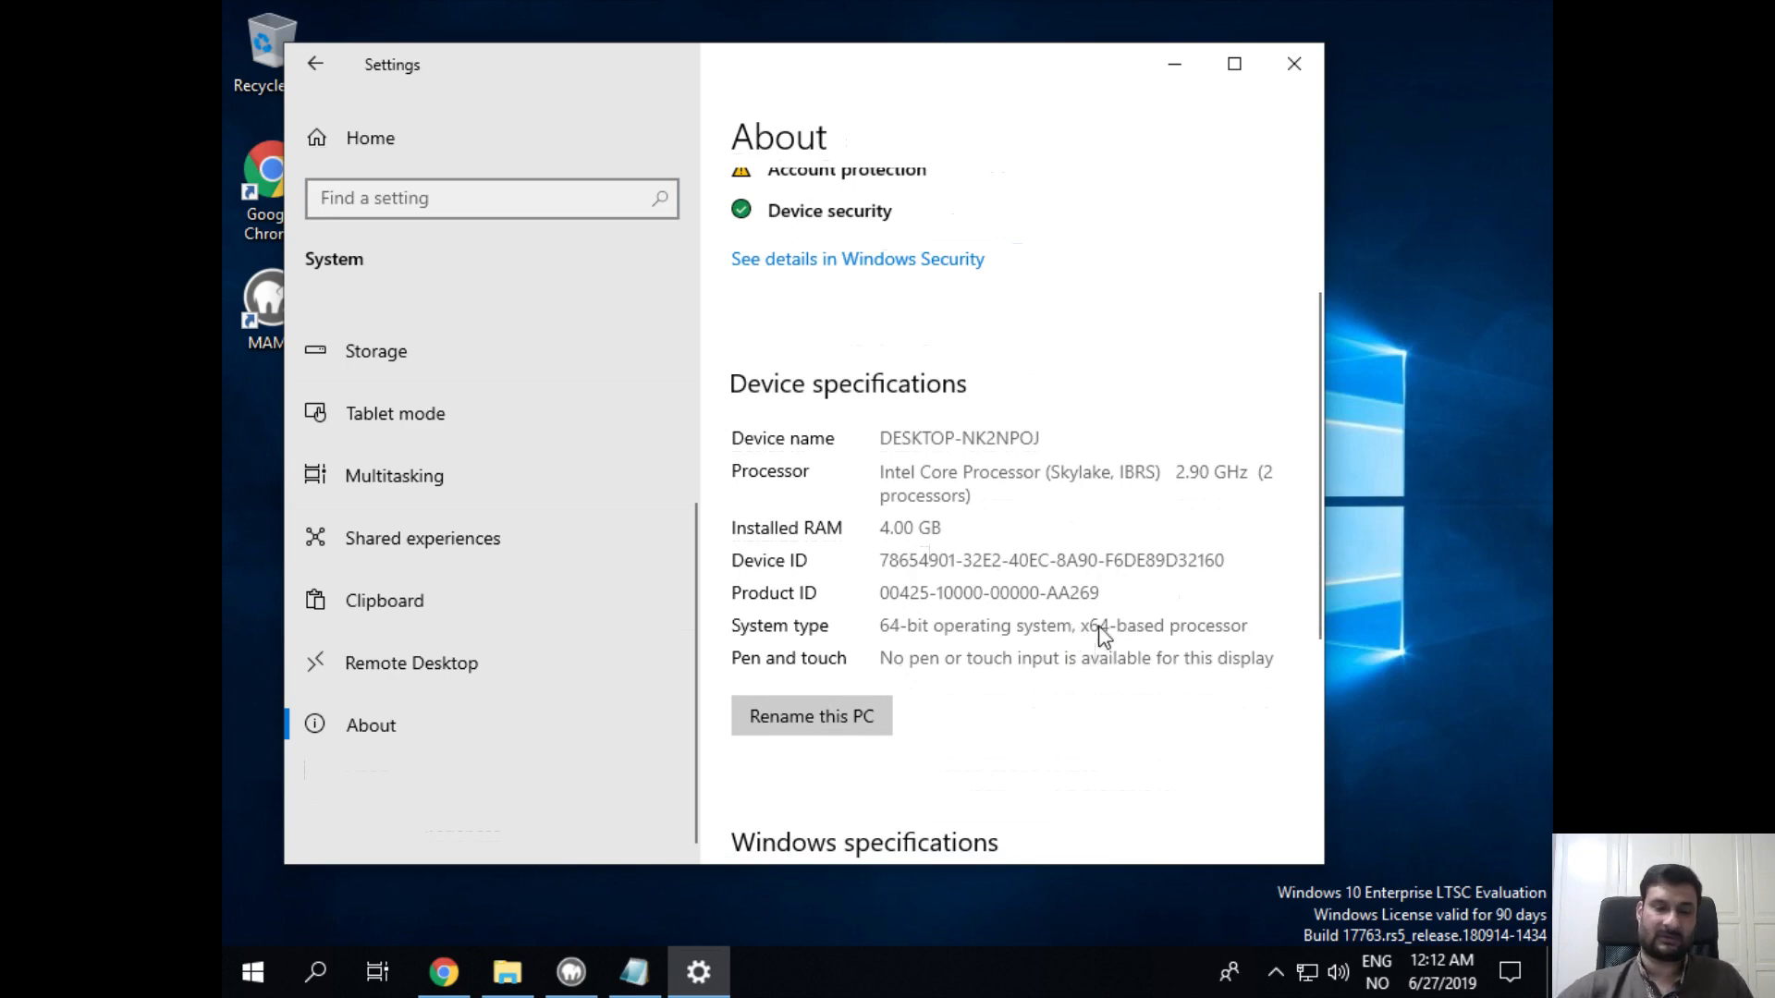
{"action": "scroll", "coordinate": [1085, 309], "scroll_direction": "up", "scroll_amount": 3}
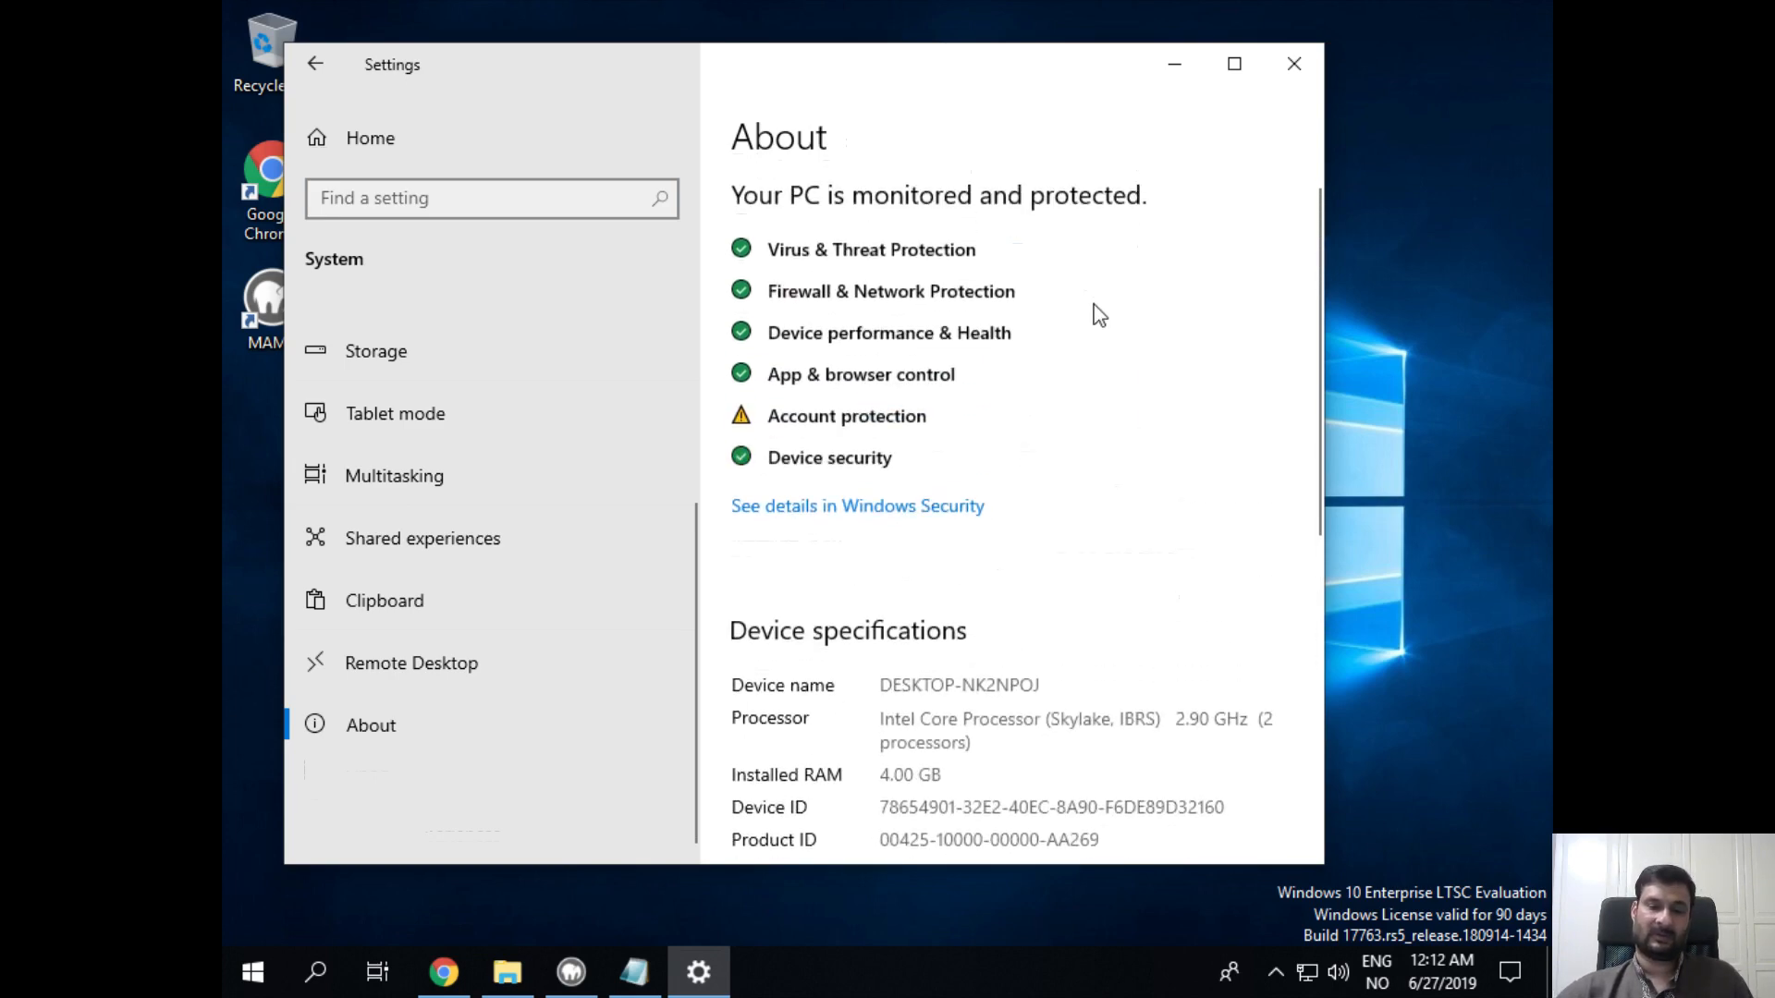
{"action": "left_click", "coordinate": [1294, 65]}
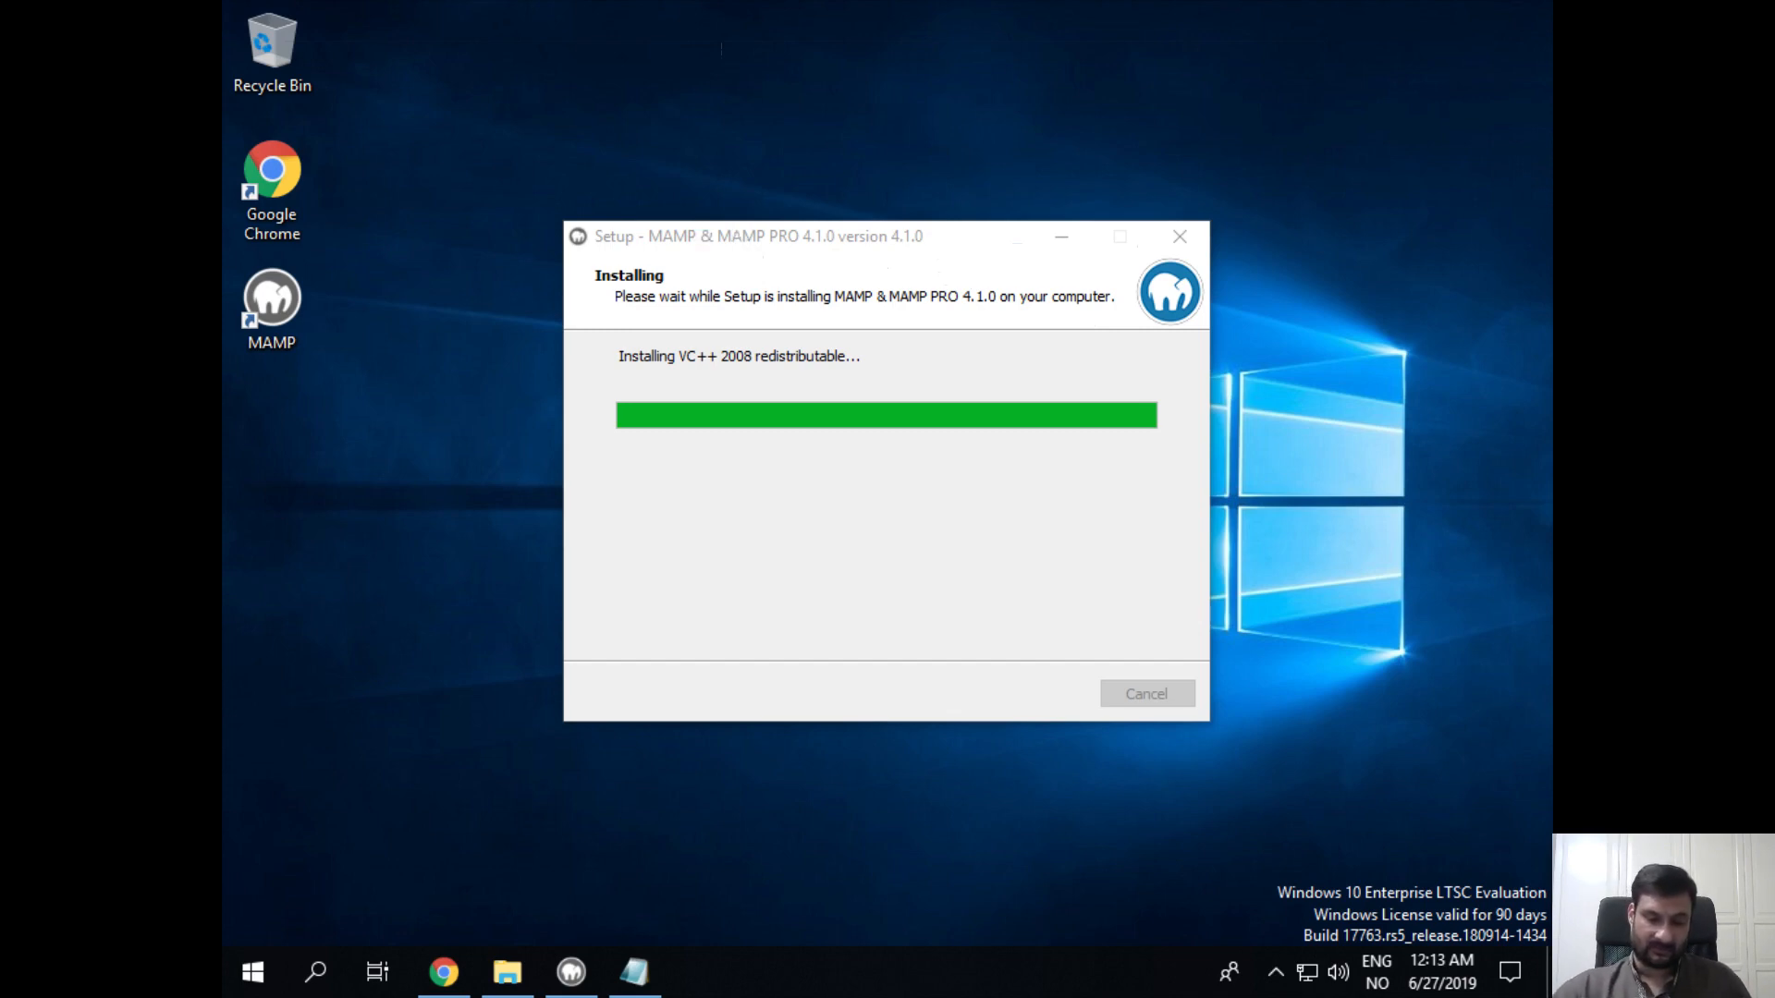
Step: Below the installation directory note, add the line 'Apache Document Root: C:\MAMP\htdocs'
{"action": "left_click", "coordinate": [634, 971]}
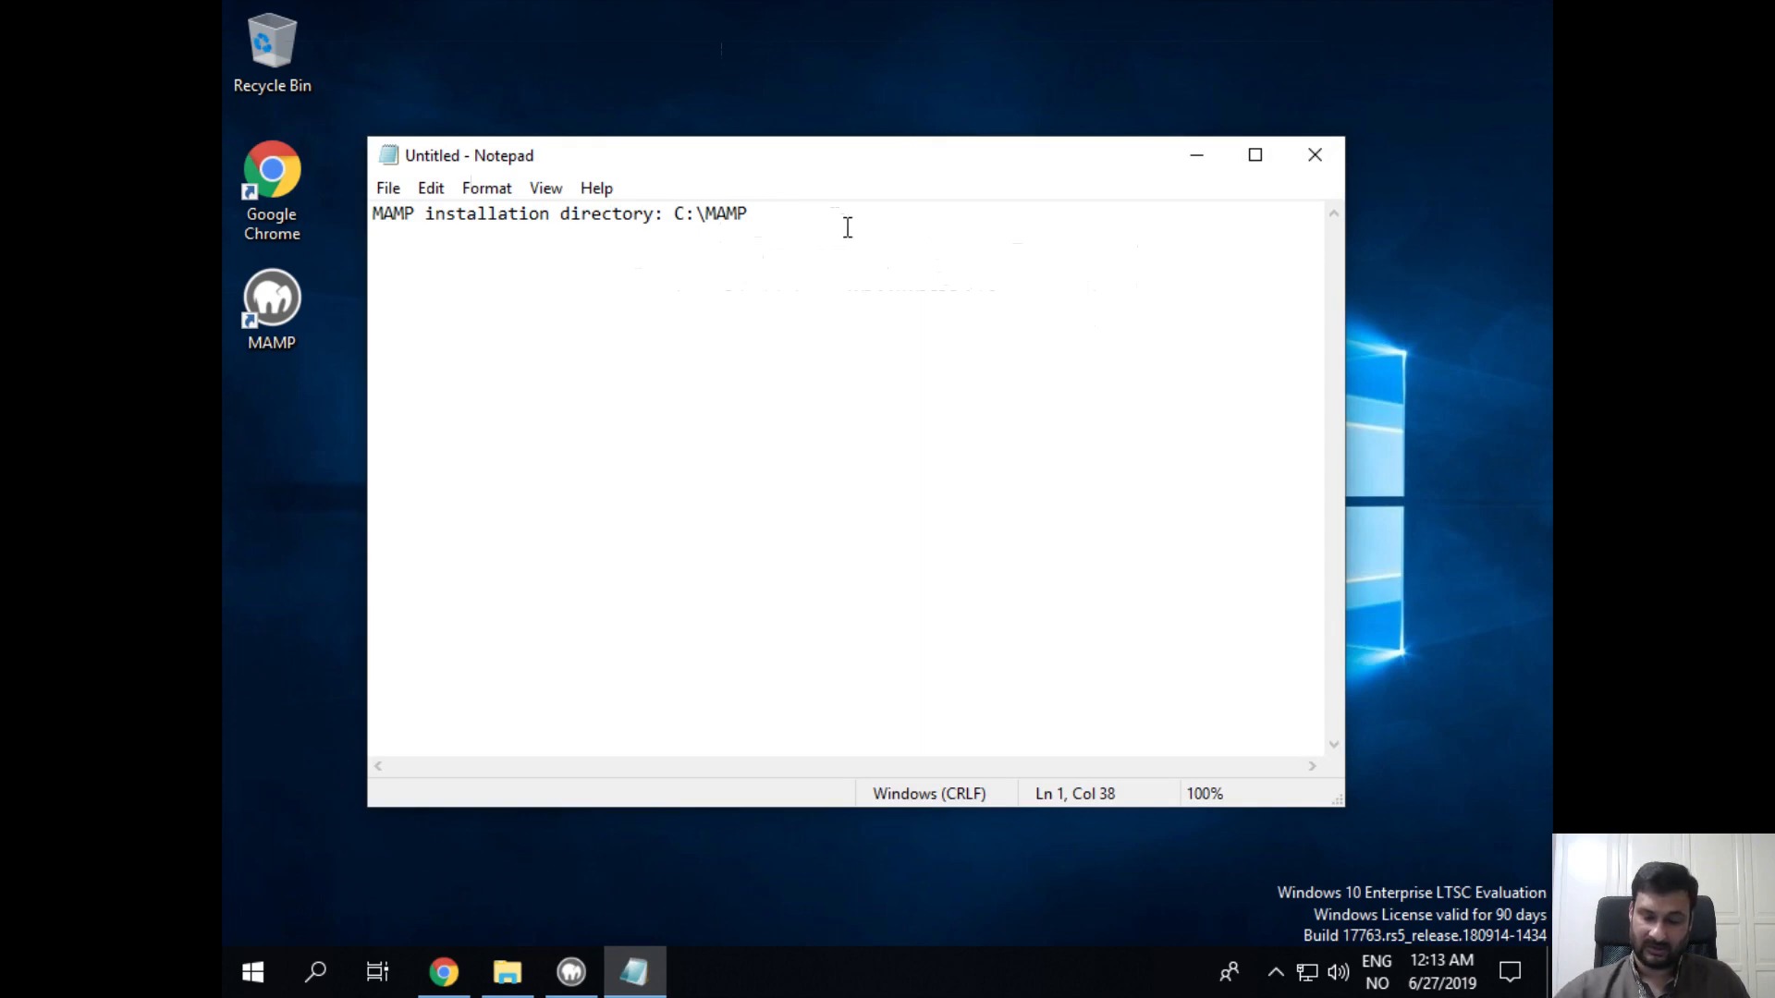
{"action": "key", "text": "Return"}
{"action": "key", "text": "Return"}
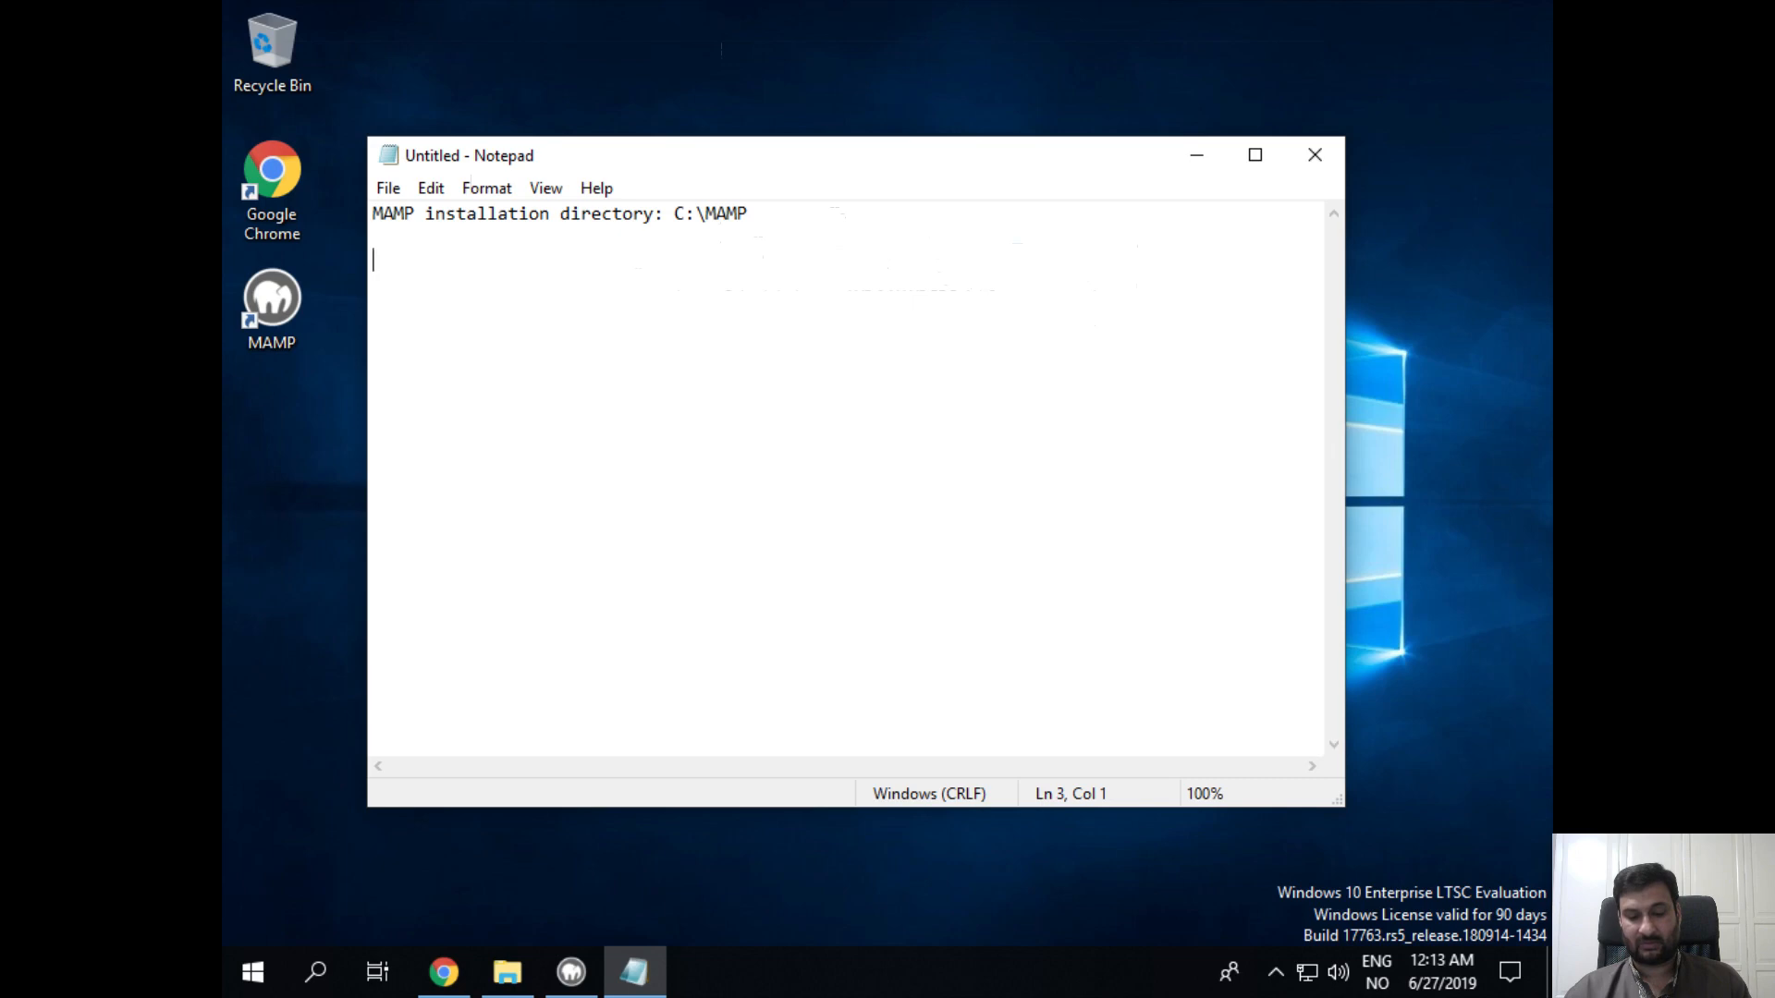
{"action": "type", "text": "Apache"}
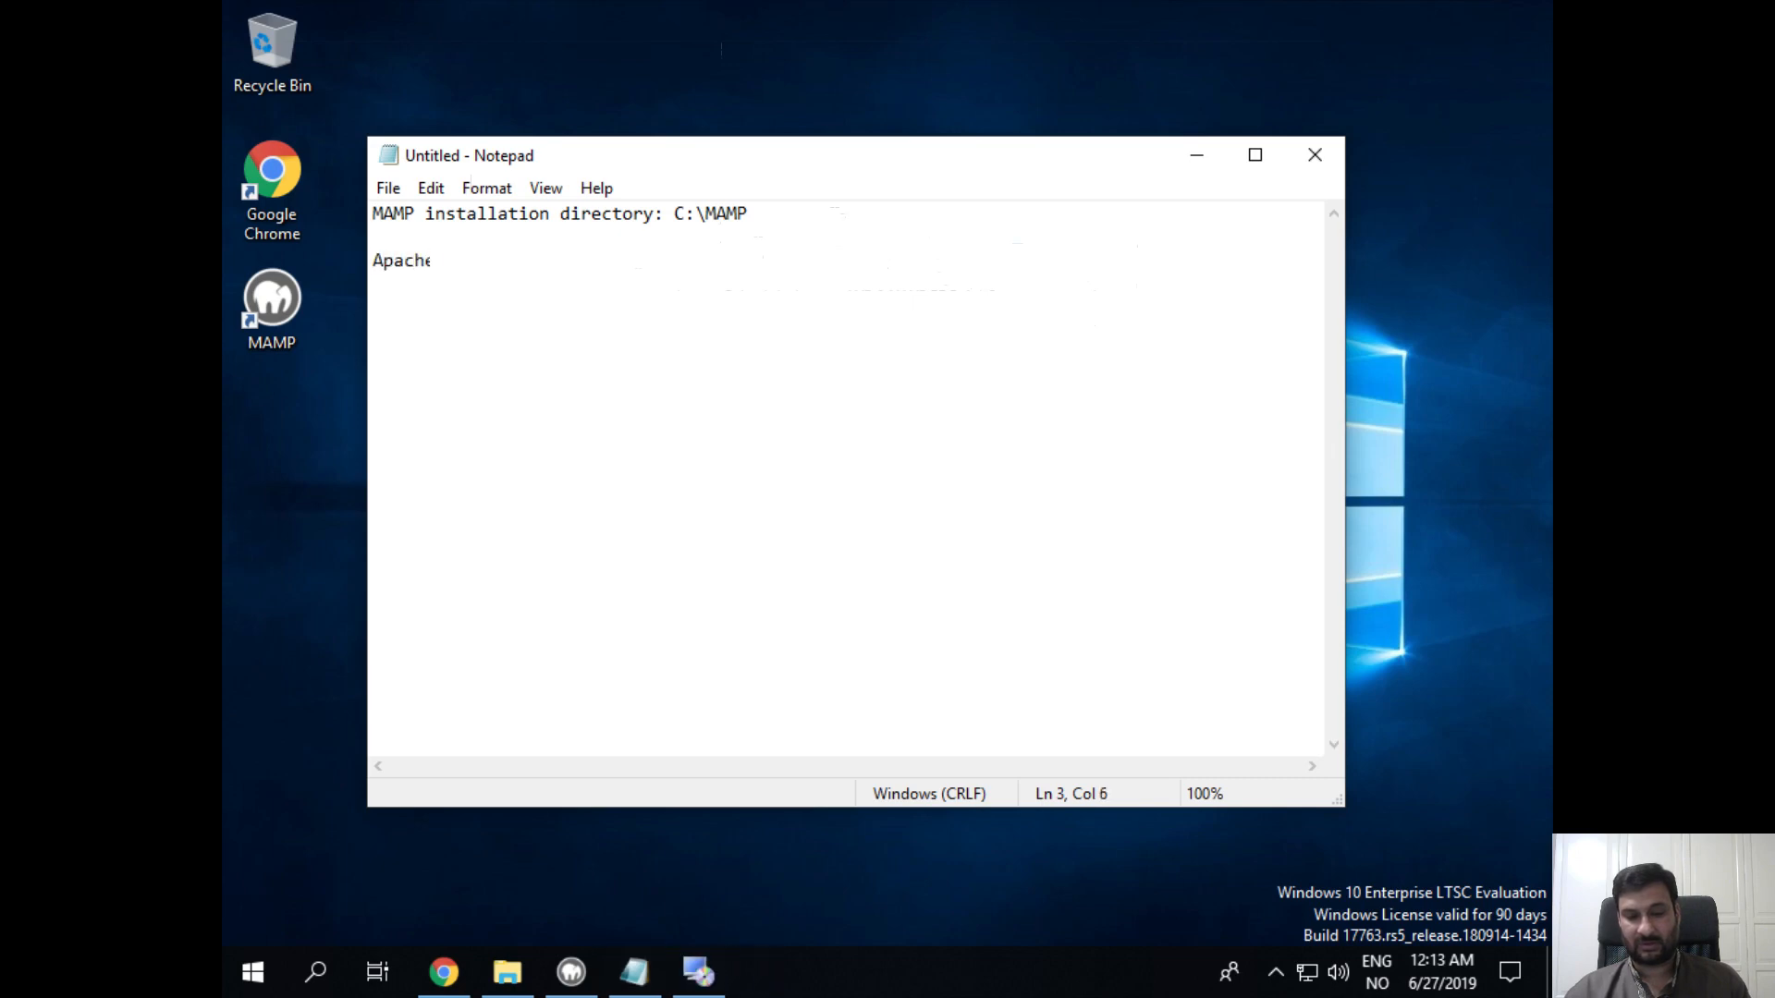
{"action": "type", "text": " Document "}
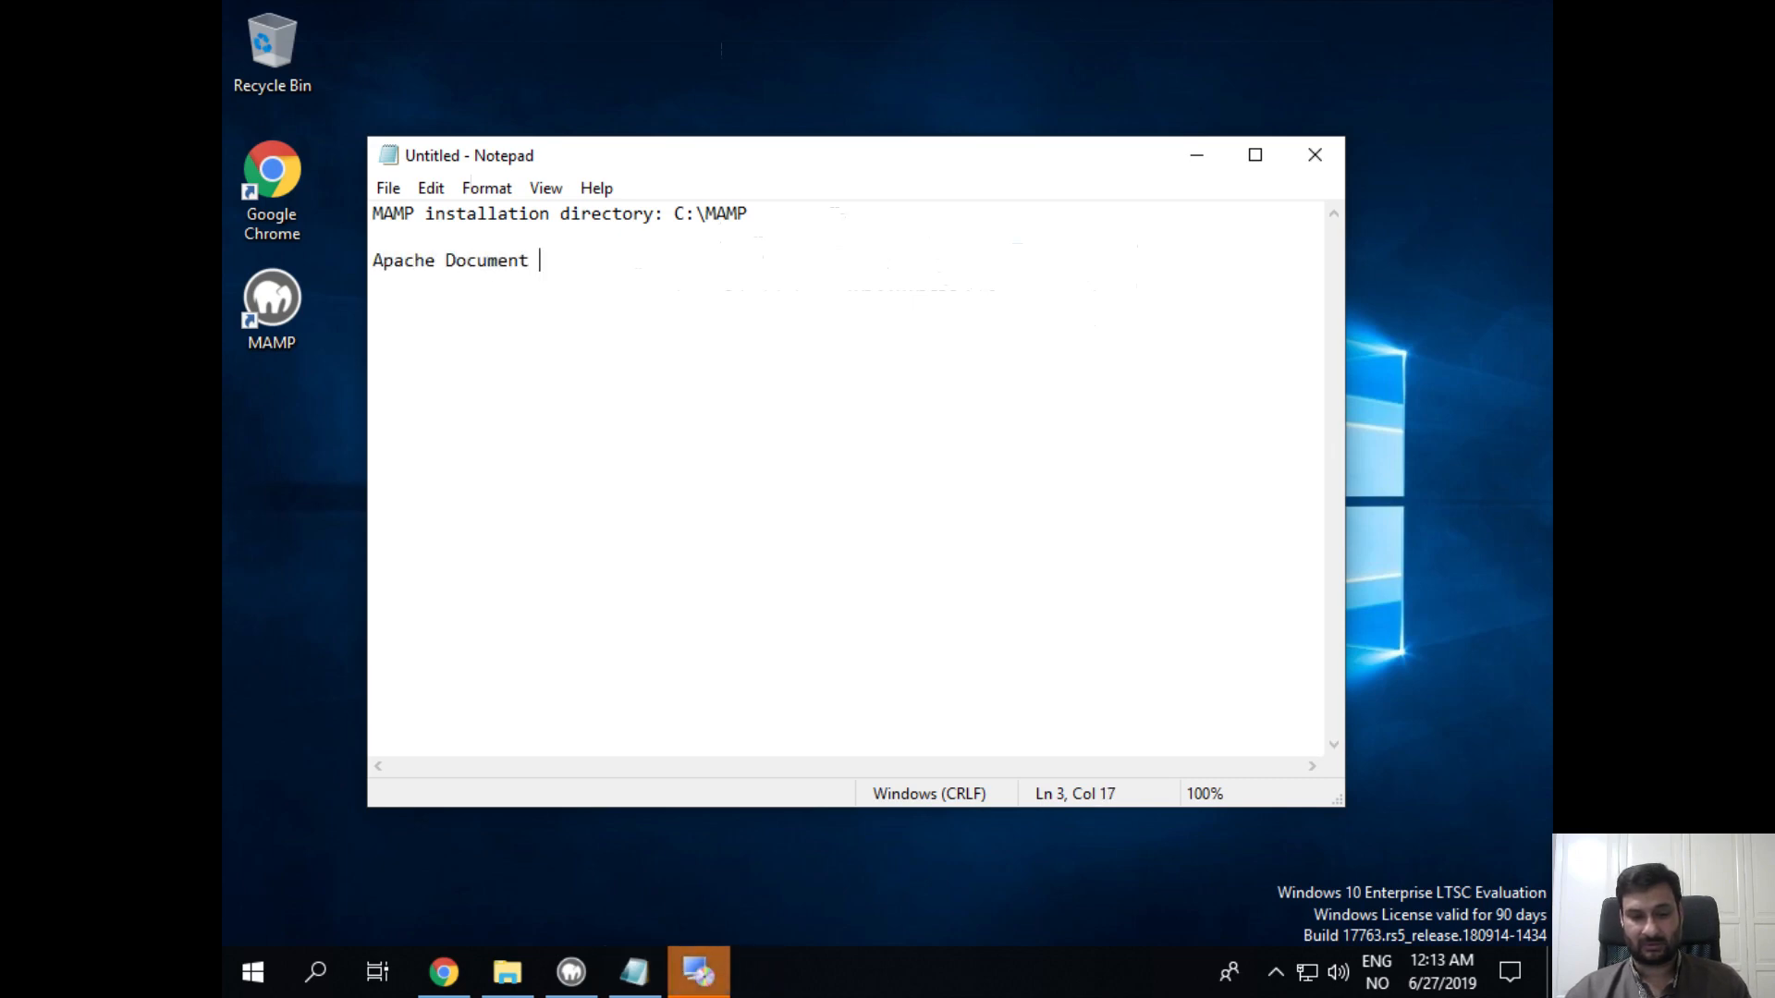
{"action": "type", "text": "Root: "}
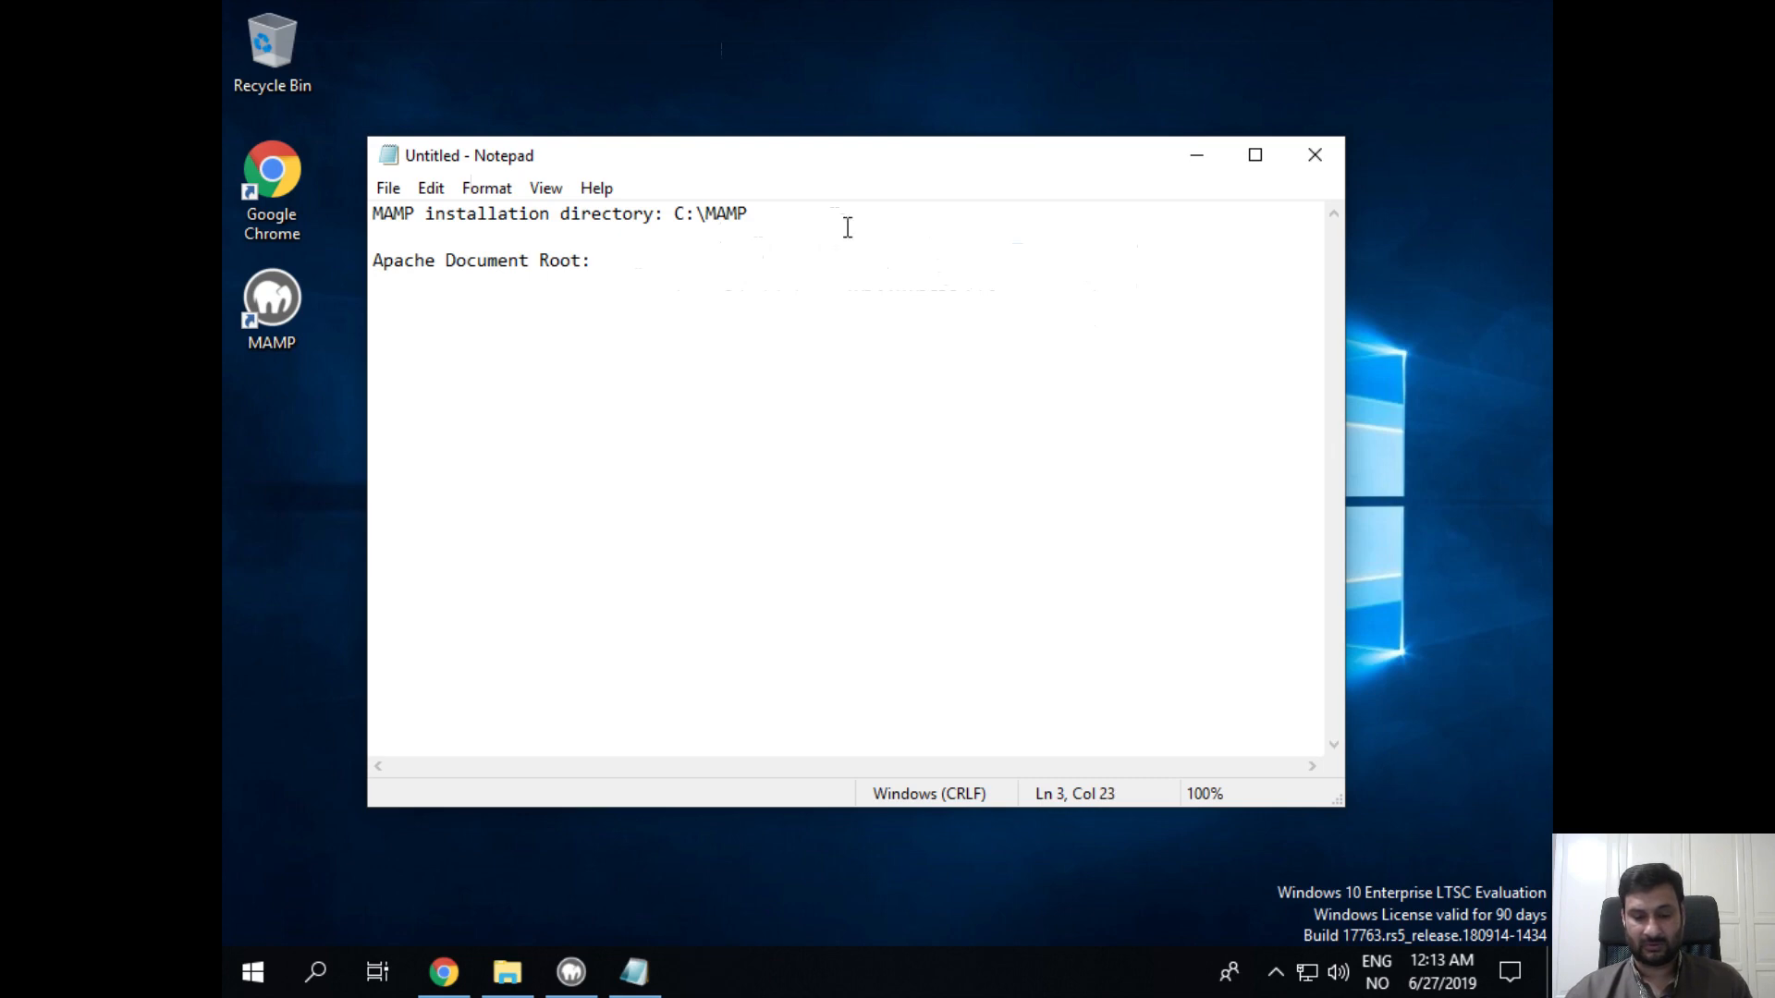
{"action": "type", "text": "C:\\"}
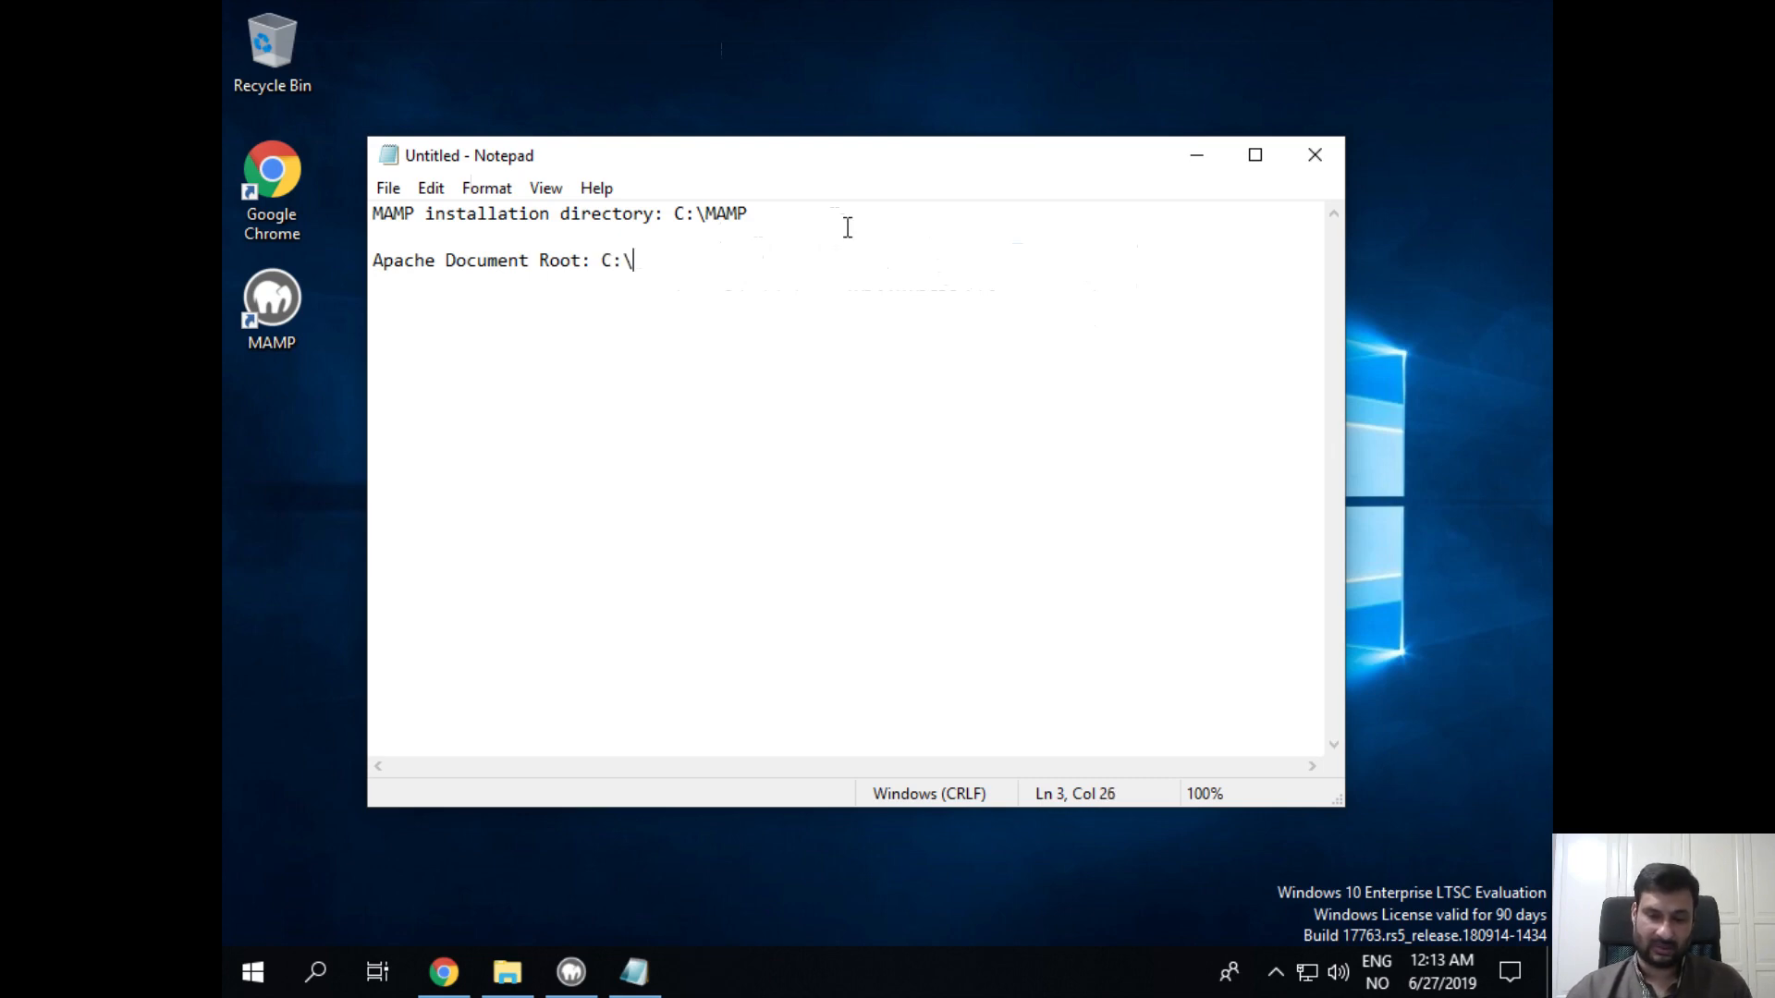
{"action": "type", "text": "A"}
{"action": "key", "text": "BackSpace"}
{"action": "type", "text": "MA"}
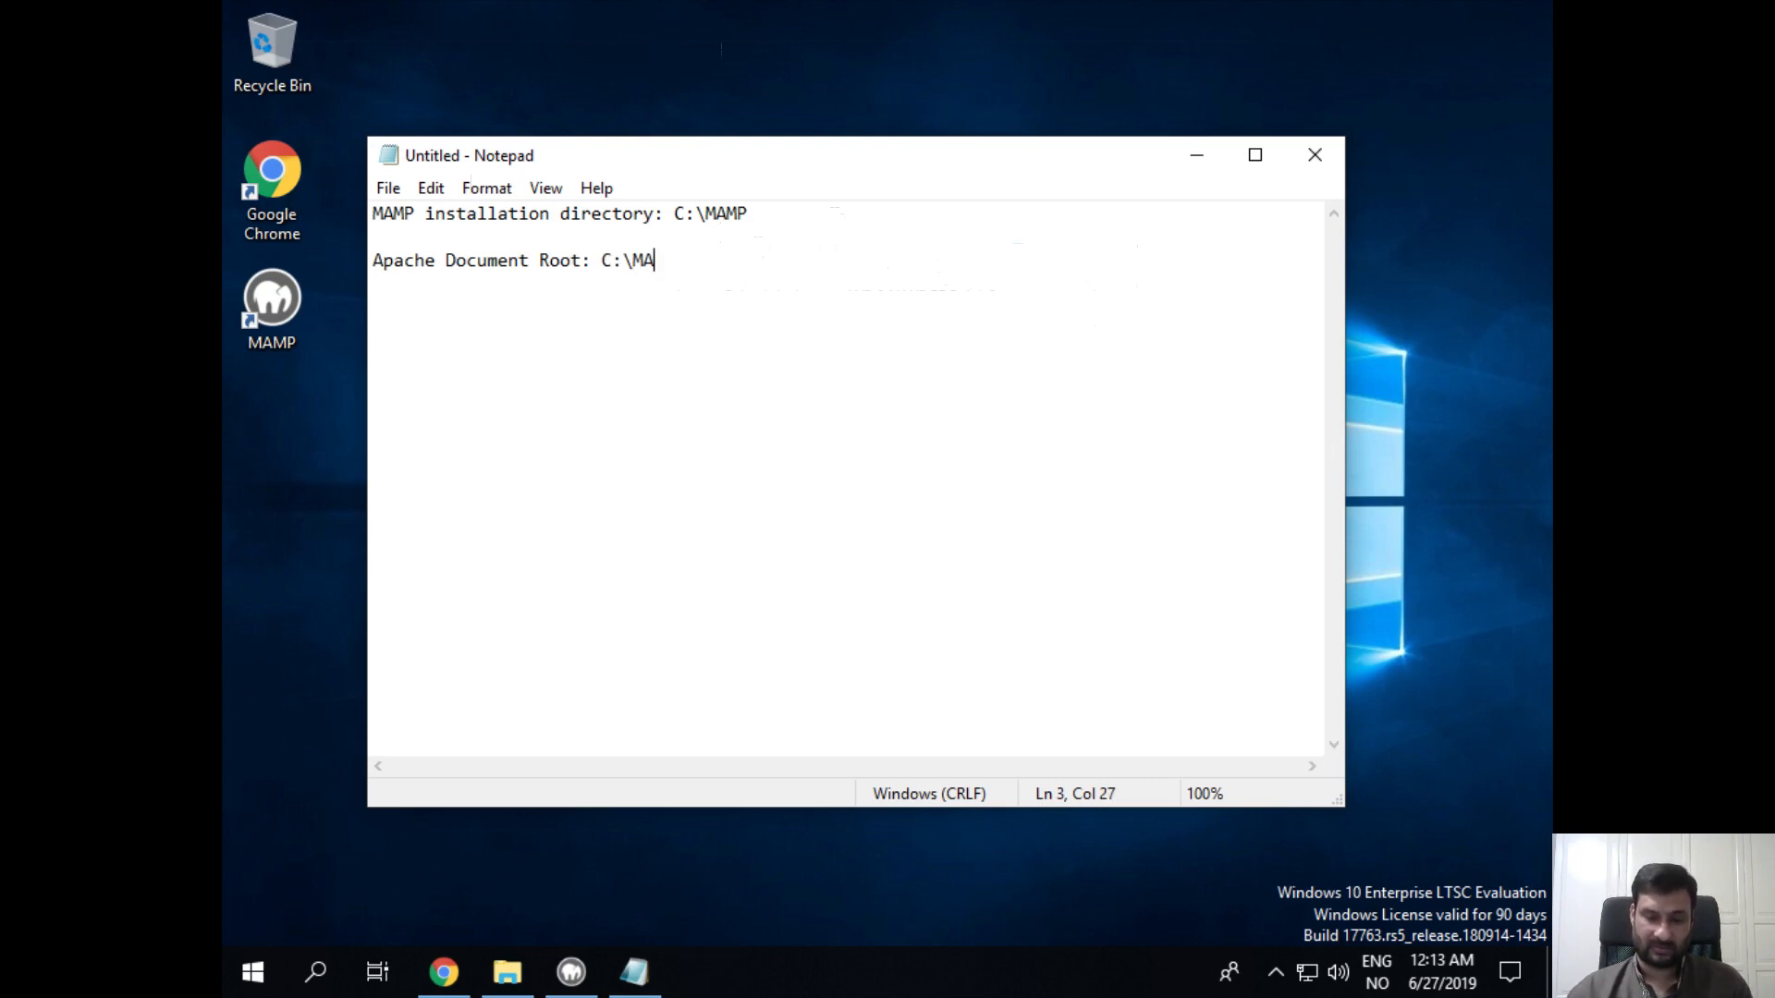
{"action": "type", "text": "MP\\htdpocs"}
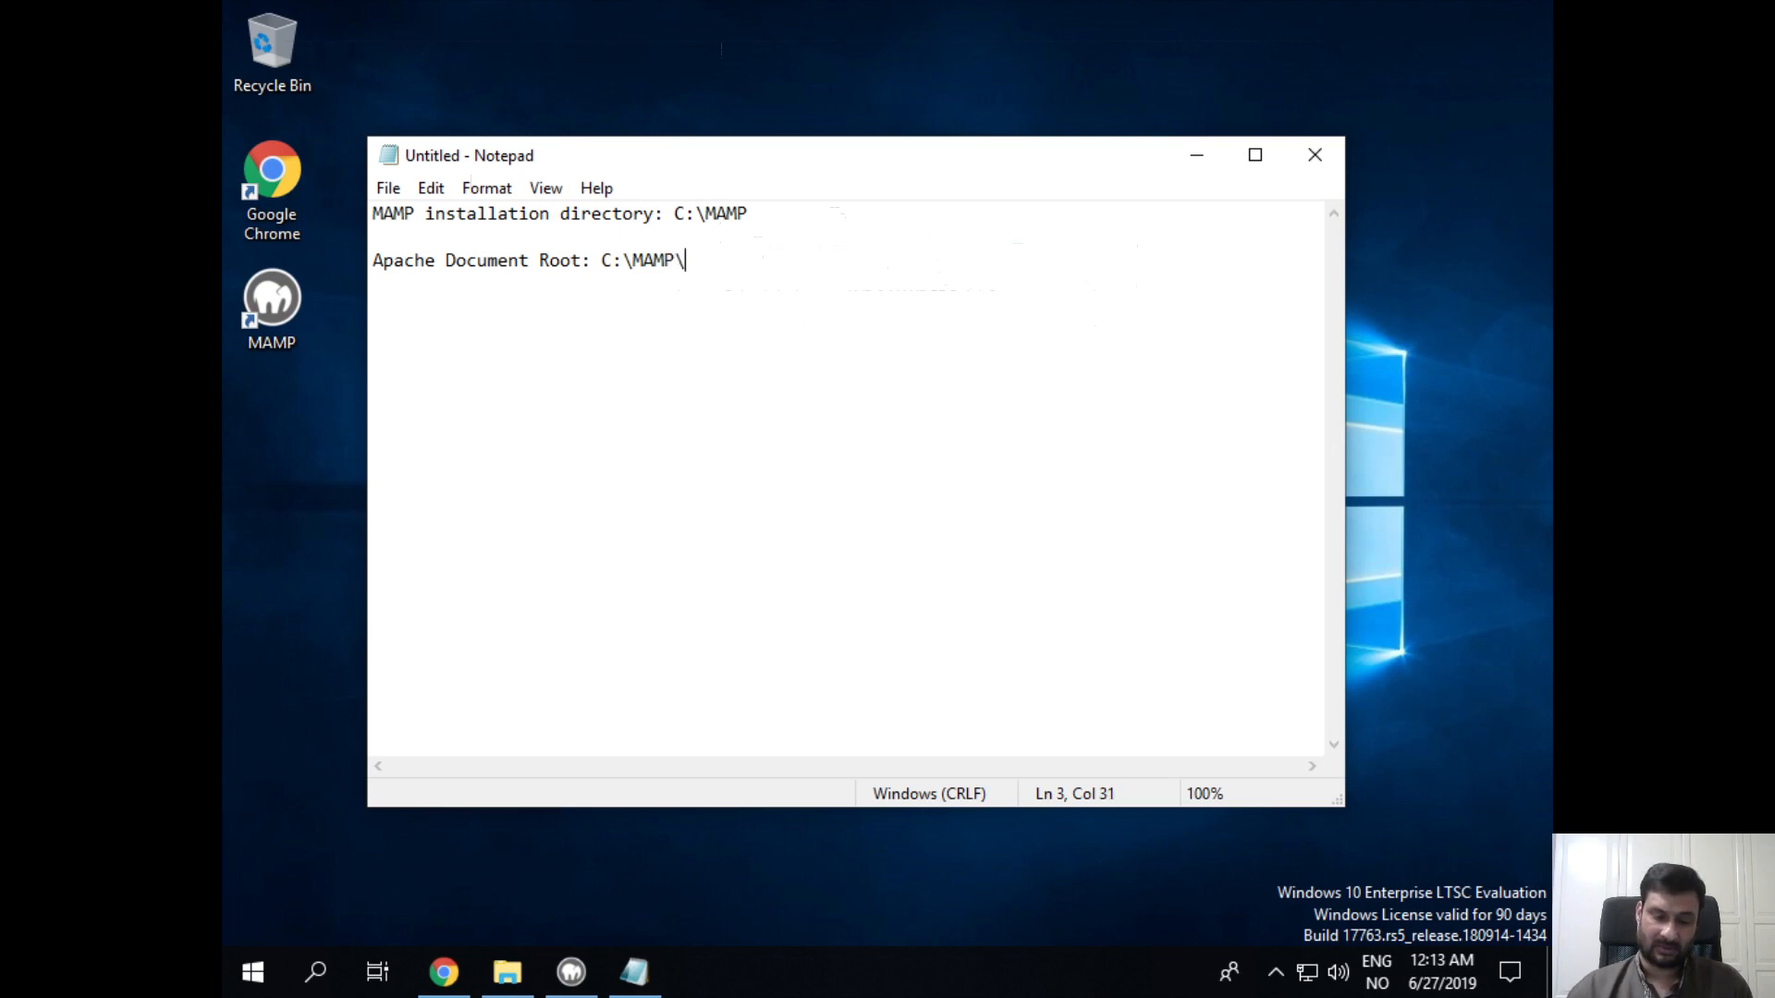
{"action": "key", "text": "BackSpace"}
{"action": "key", "text": "BackSpace"}
{"action": "key", "text": "BackSpace"}
{"action": "key", "text": "BackSpace"}
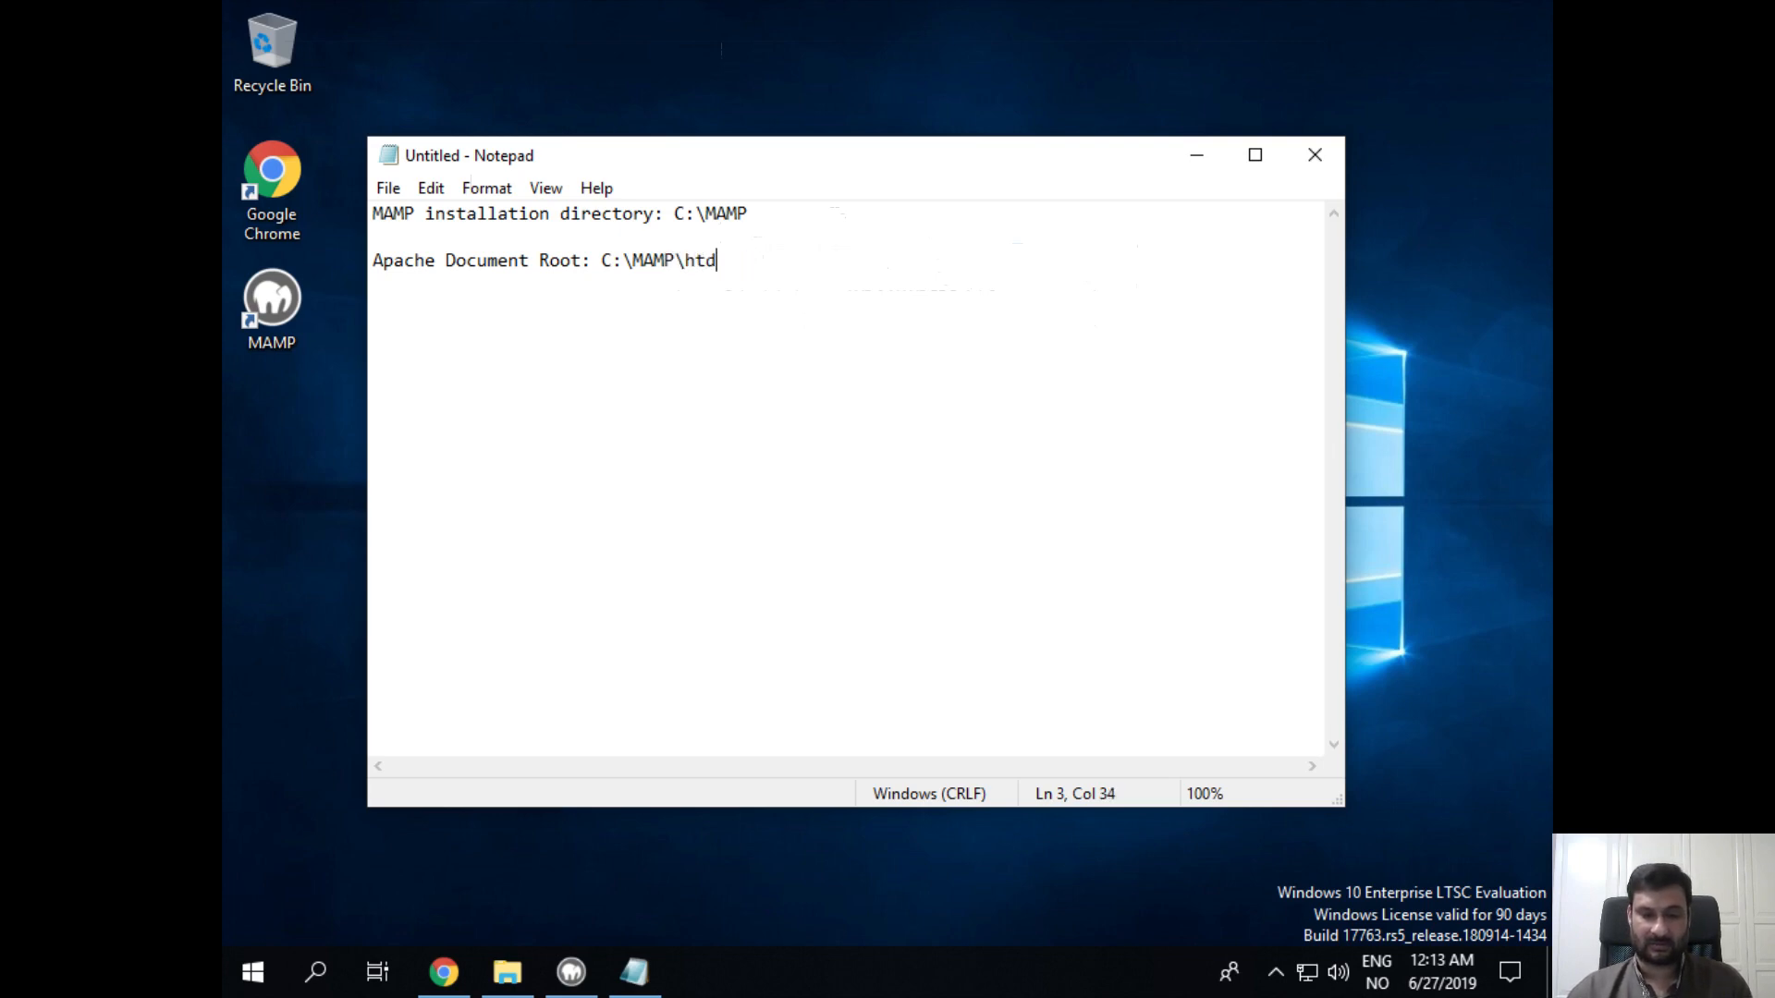
{"action": "type", "text": "ocs"}
Step: Change it to 'Apache/Nginx Document Root', then briefly minimize and restore Notepad
{"action": "key", "text": "Return"}
{"action": "key", "text": "Return"}
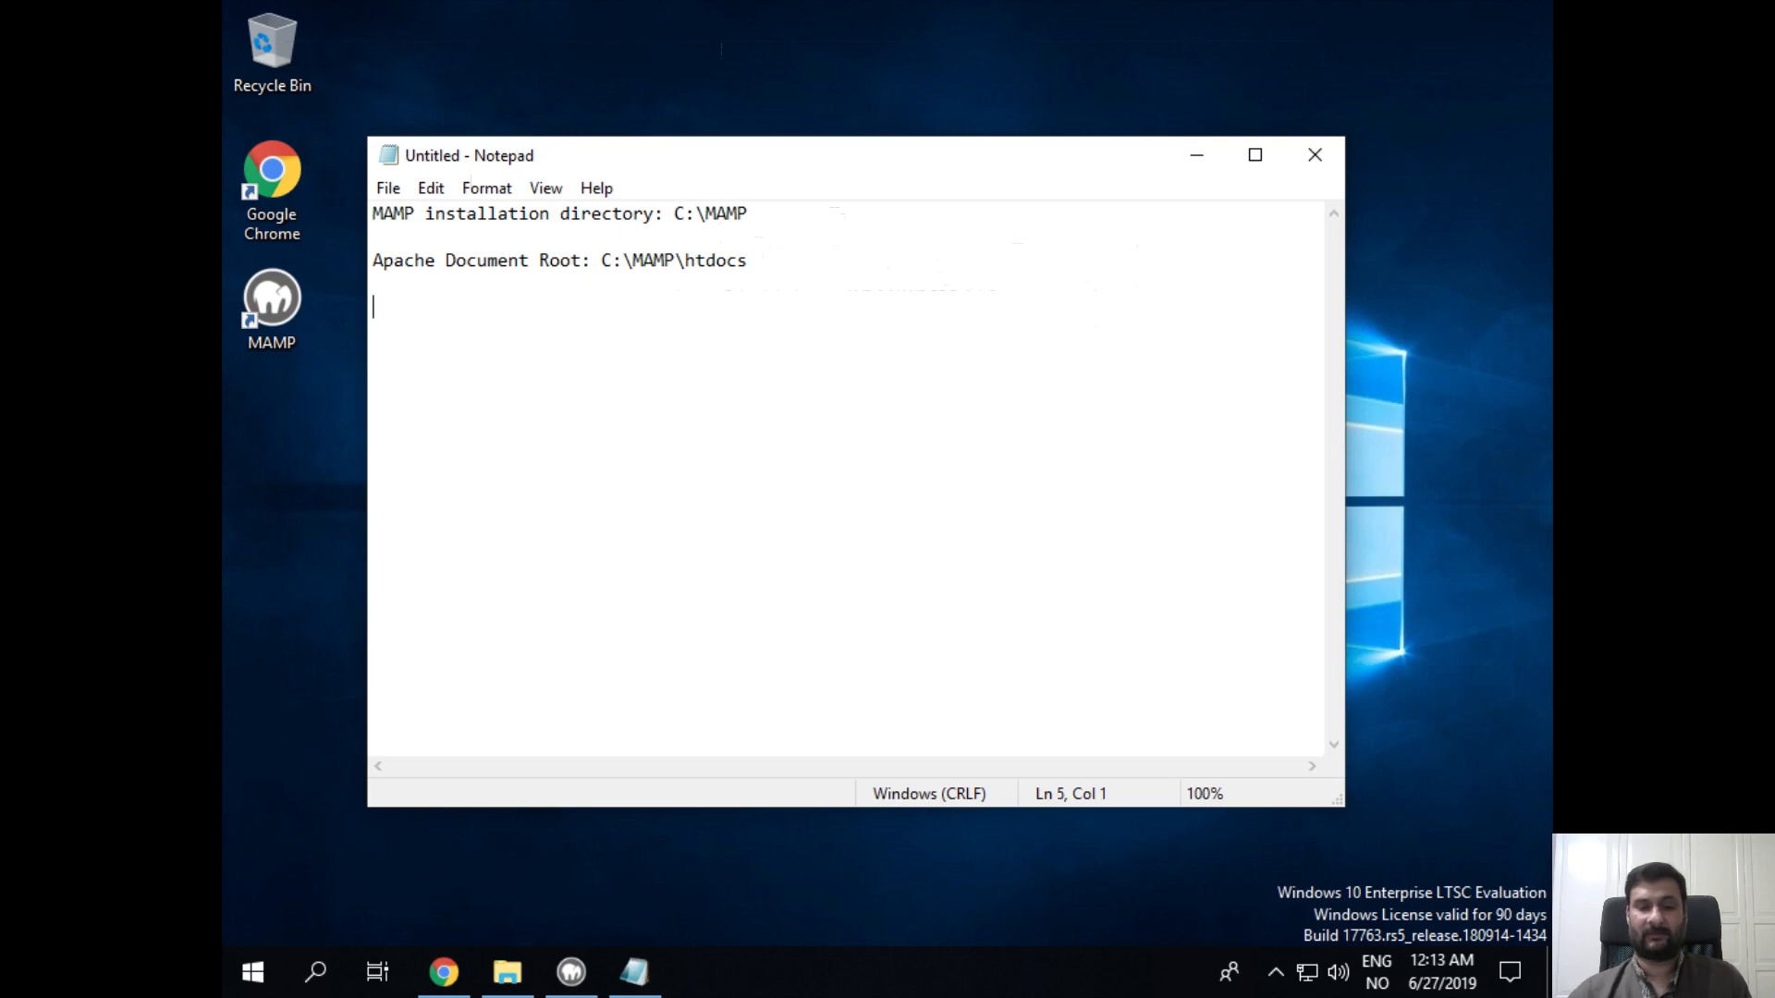
{"action": "key", "text": "Up"}
{"action": "key", "text": "Up"}
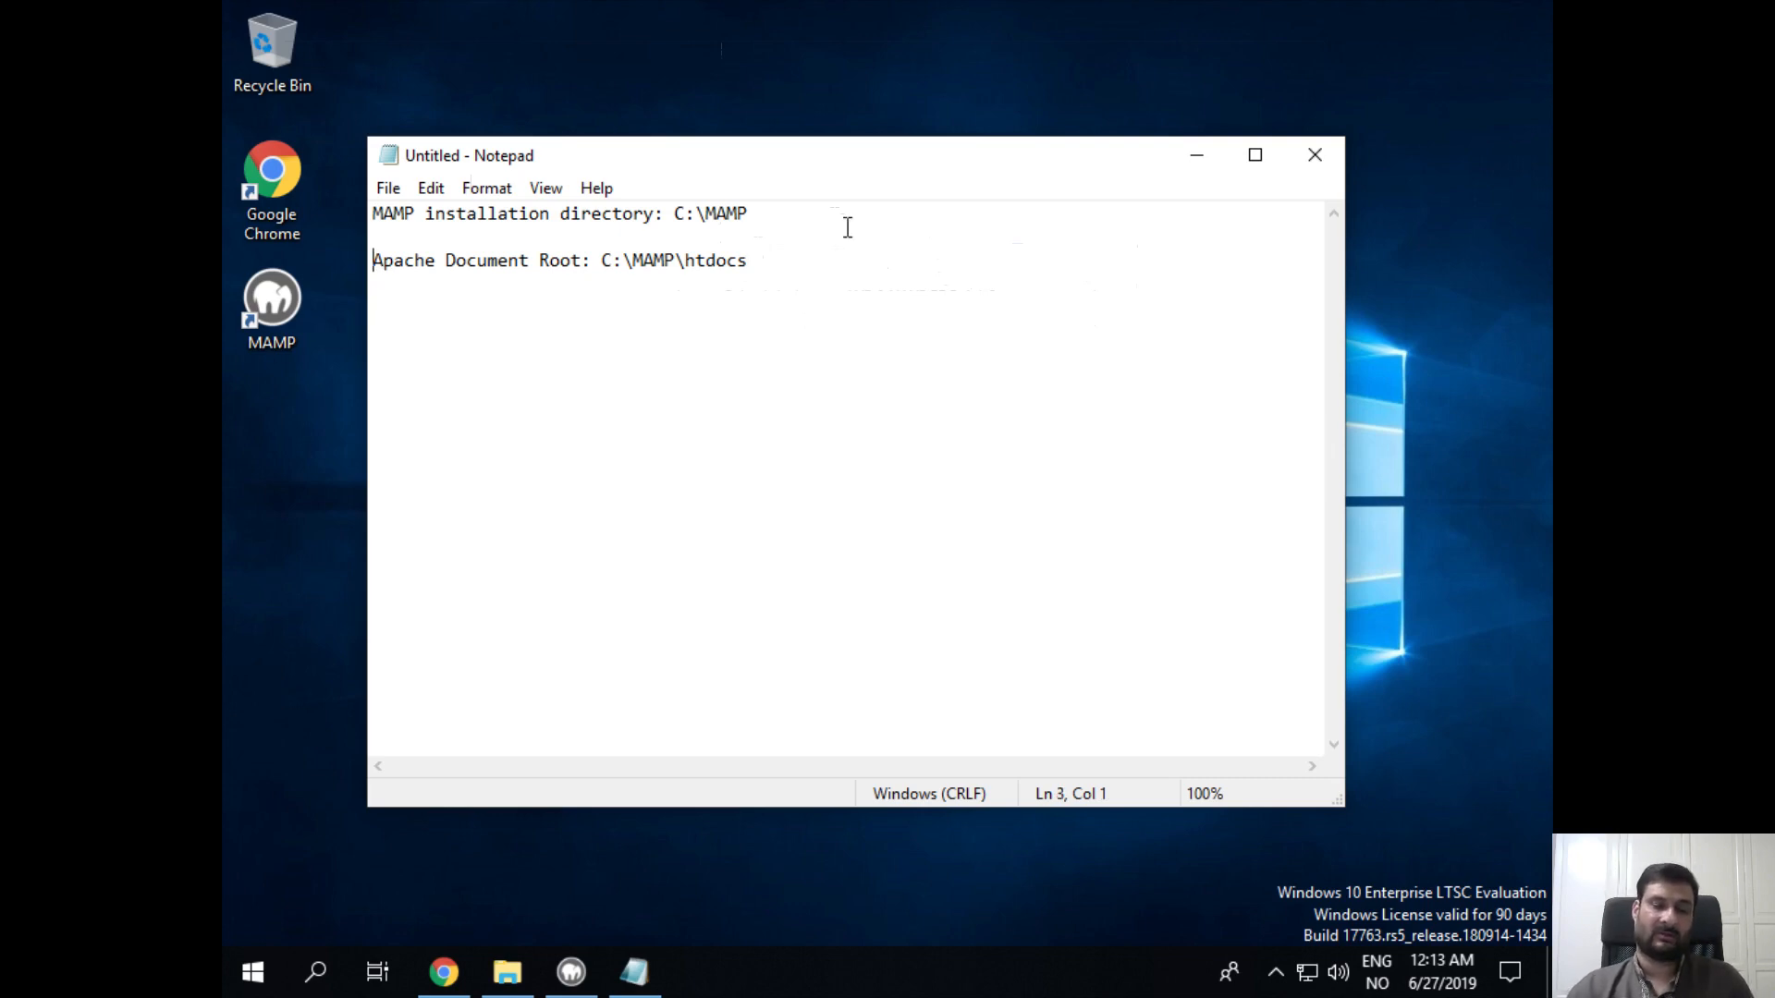
{"action": "key", "text": "Right"}
{"action": "key", "text": "Right"}
{"action": "key", "text": "Right"}
{"action": "key", "text": "Right"}
{"action": "key", "text": "Right"}
{"action": "key", "text": "Right"}
{"action": "type", "text": "/Nginx"}
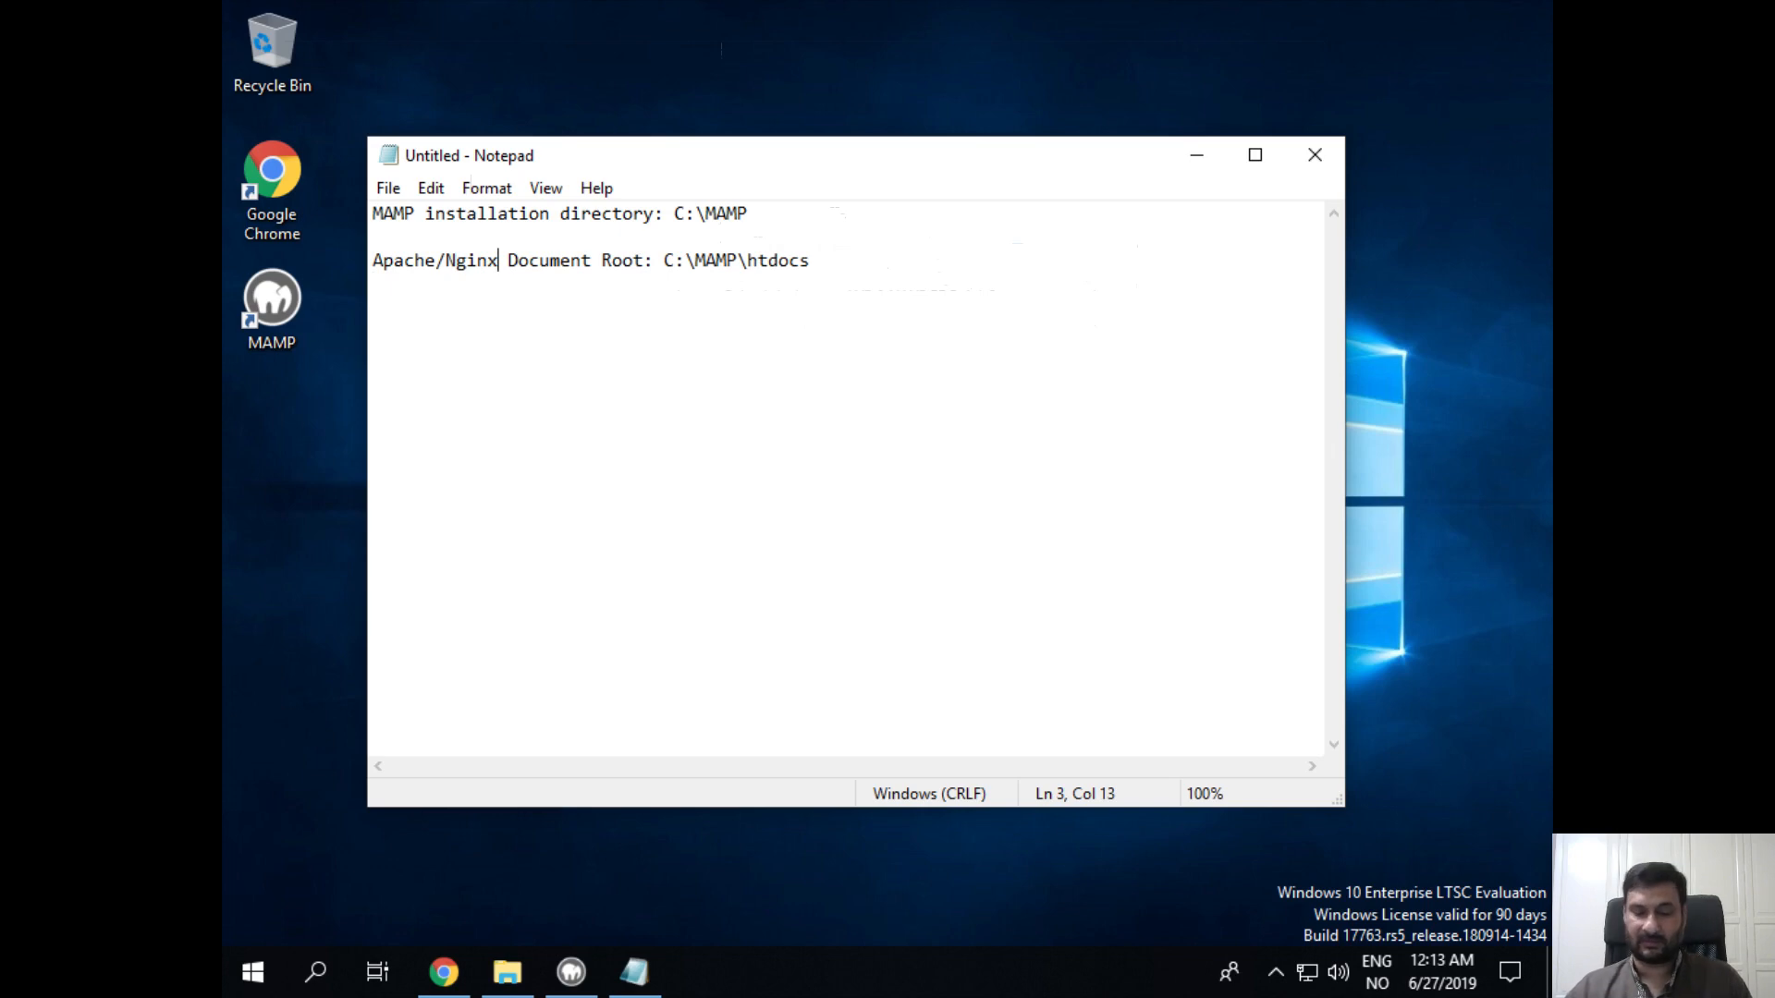
{"action": "key", "text": "End"}
{"action": "key", "text": "Down"}
{"action": "key", "text": "Down"}
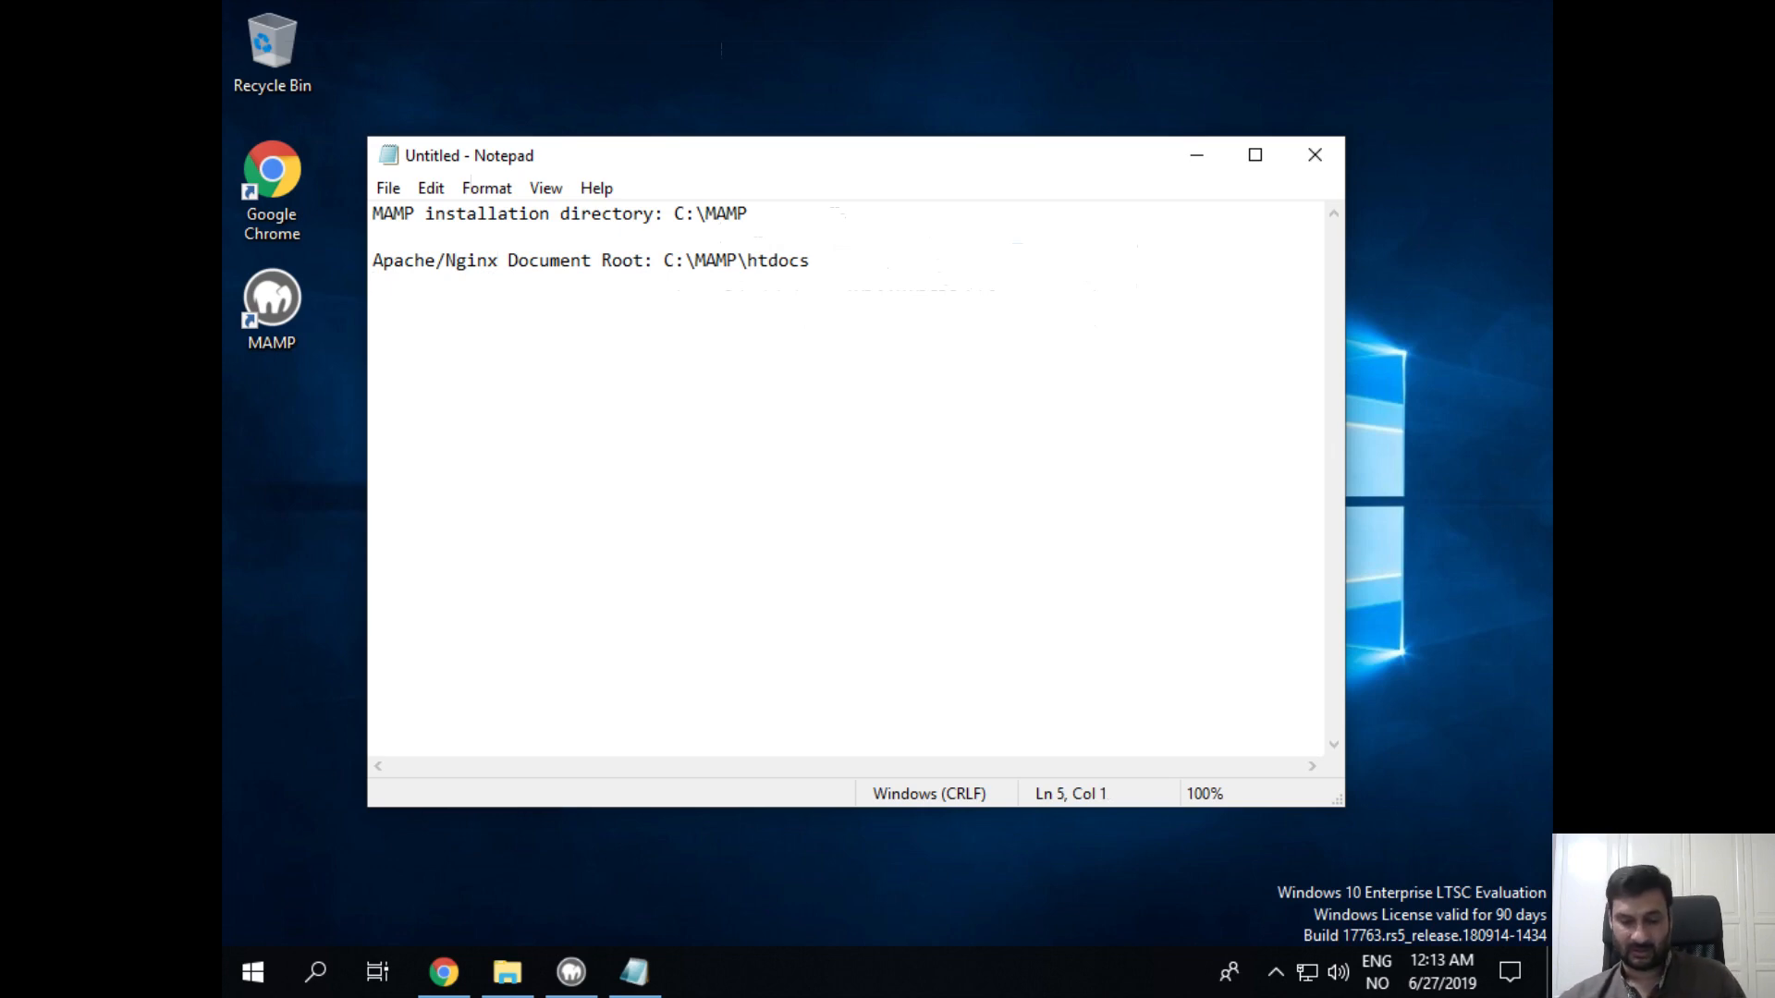
{"action": "left_click", "coordinate": [1185, 166]}
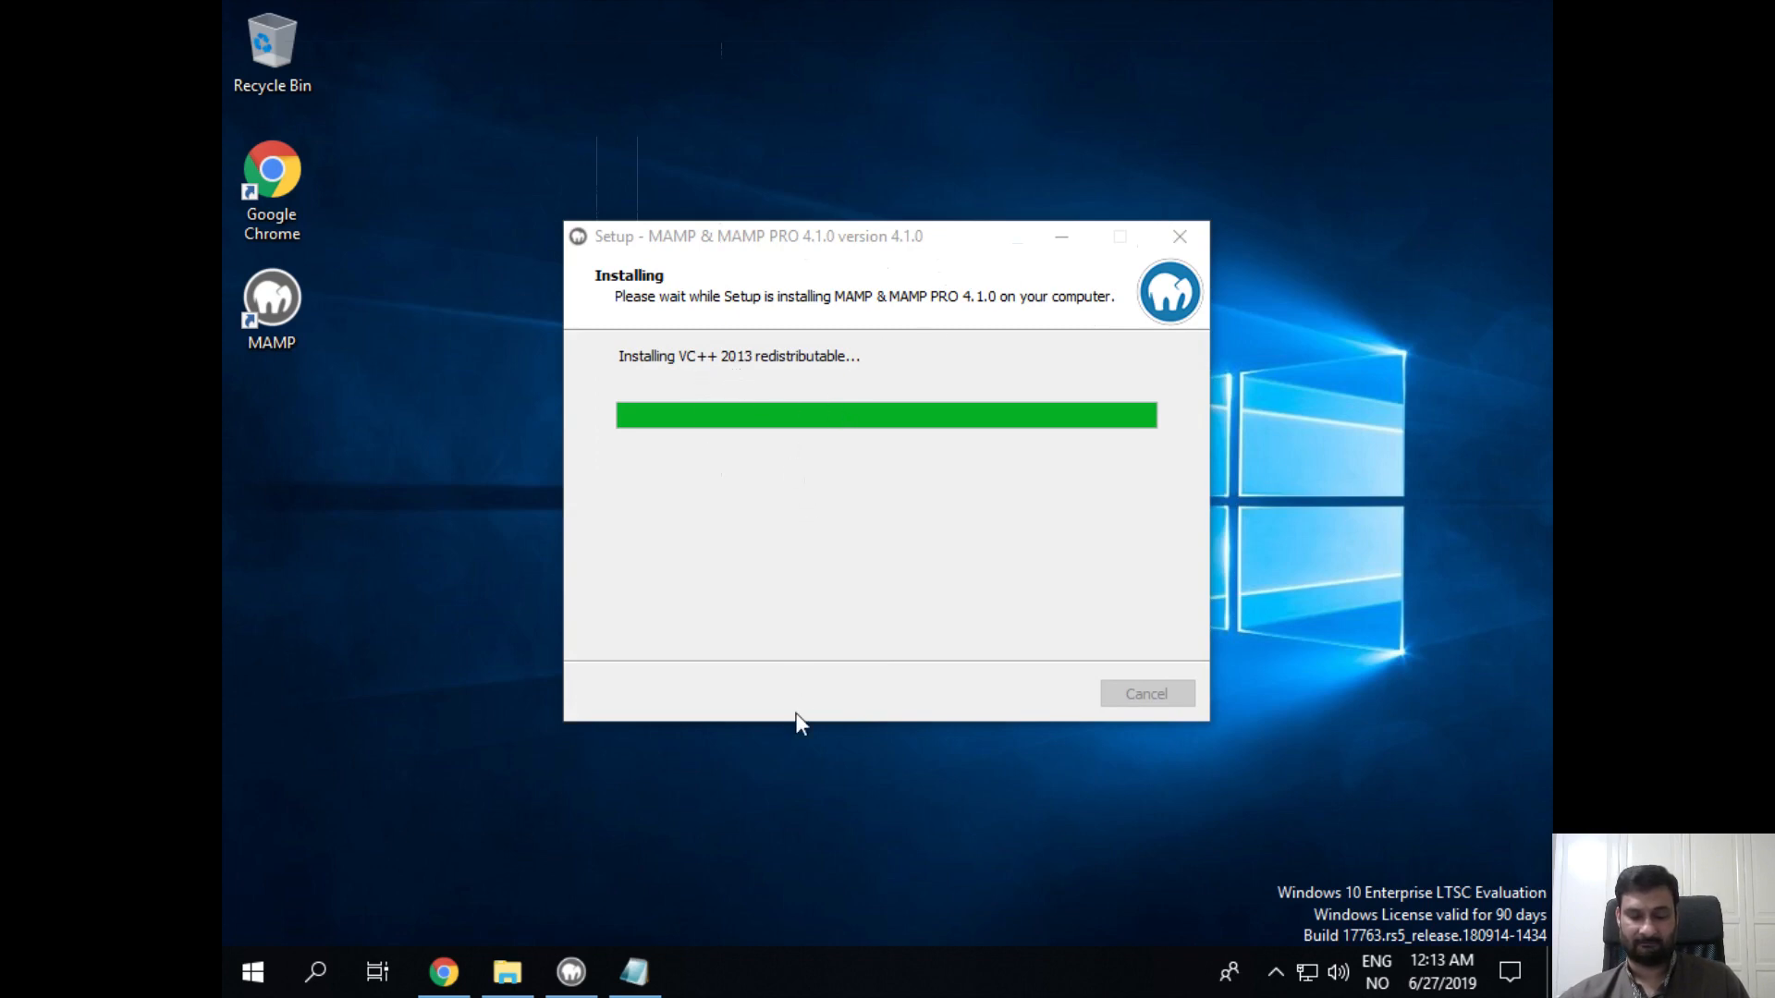
{"action": "left_click", "coordinate": [635, 972]}
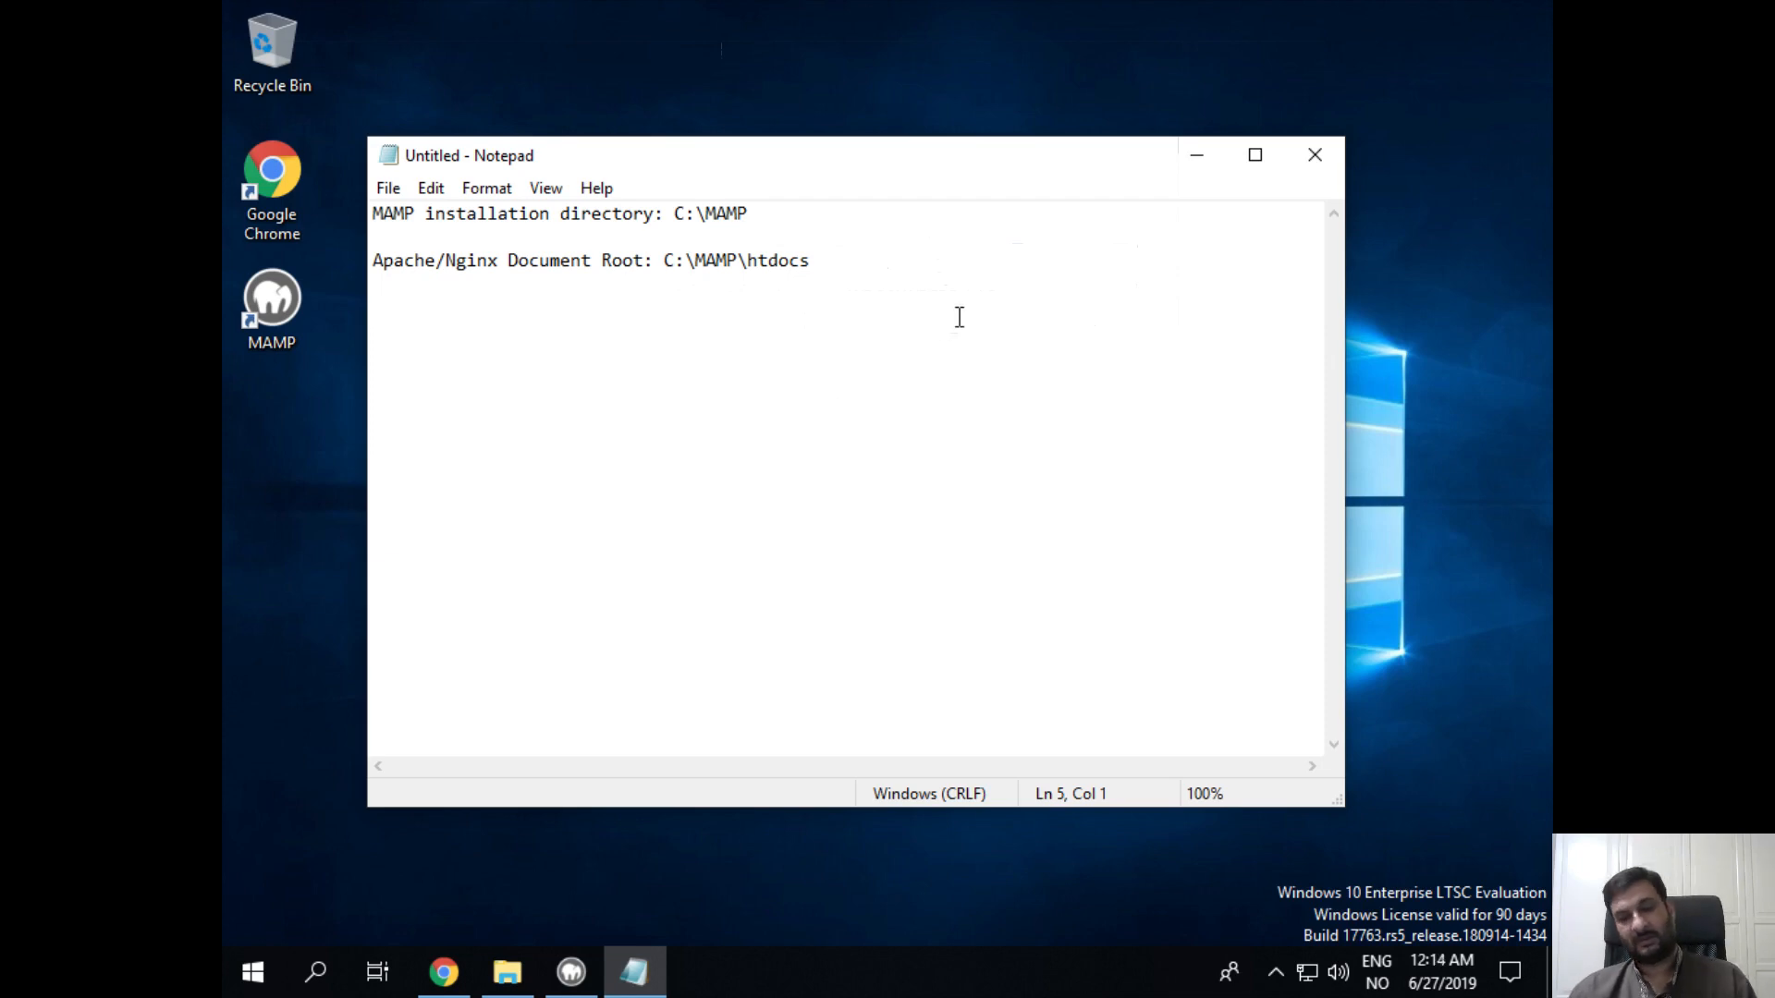
Step: Add the line 'Wordpress files location: C:\MAMP\htdocs\wordpress' and minimize Notepad
{"action": "key", "text": "Return"}
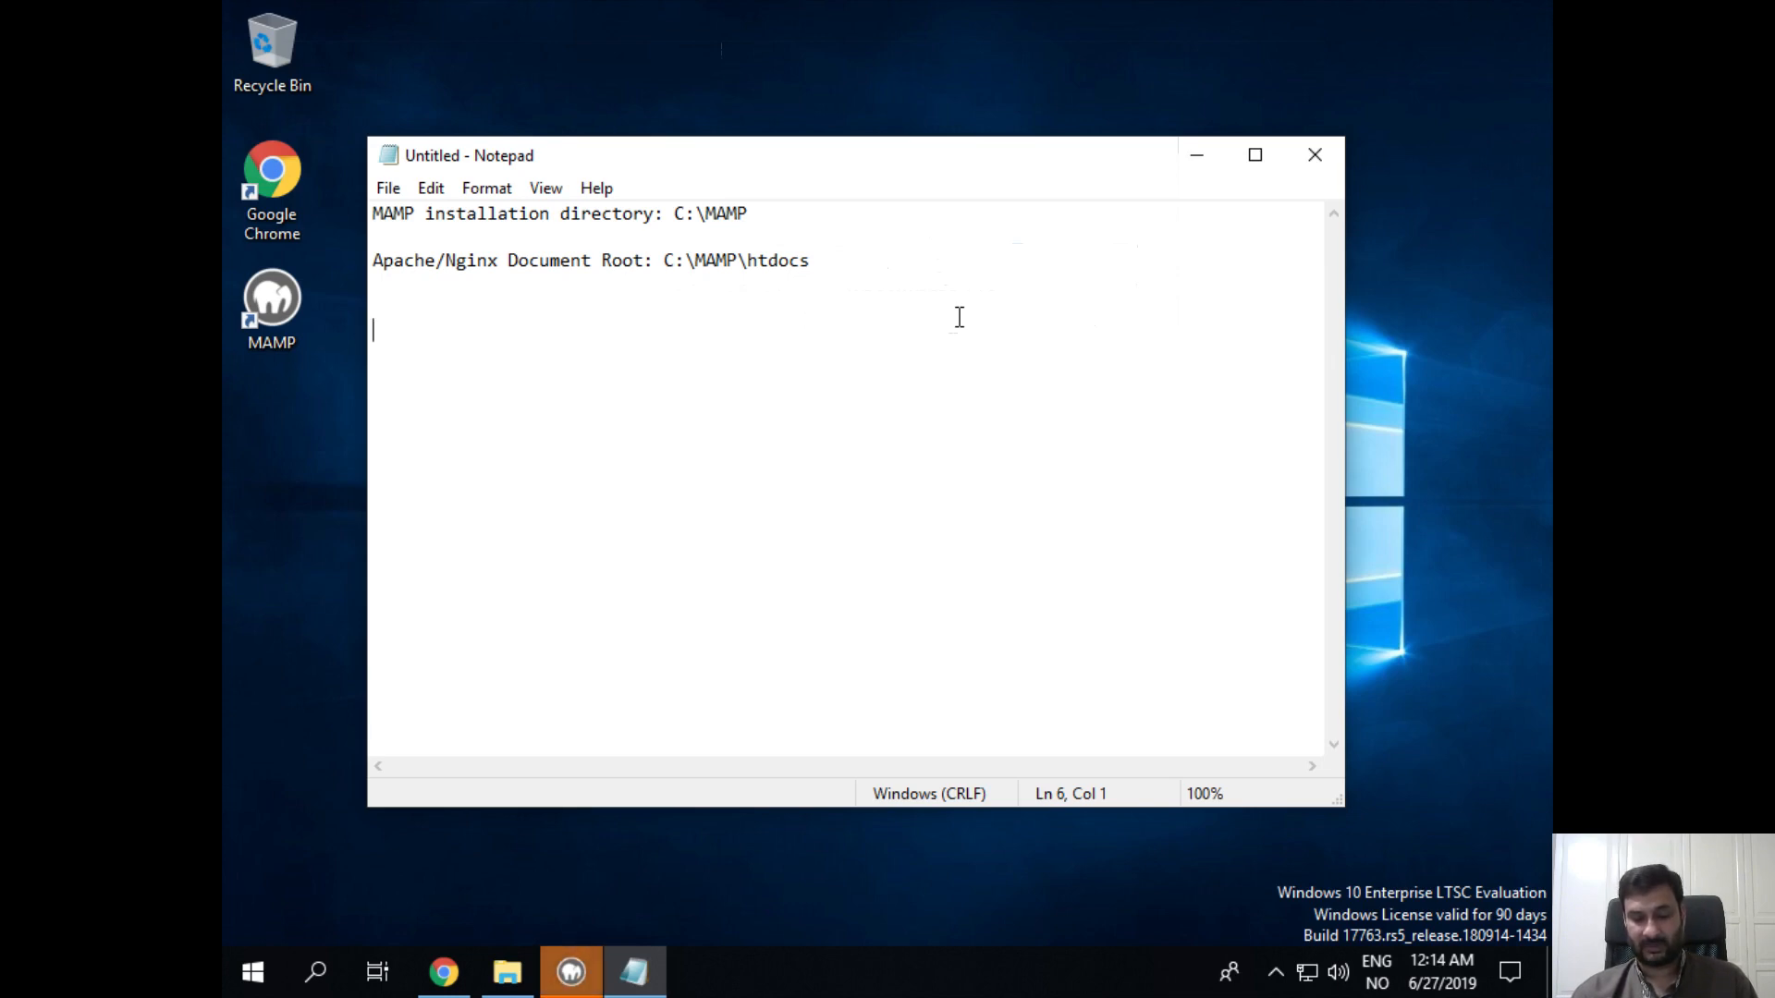
{"action": "type", "text": "Word"}
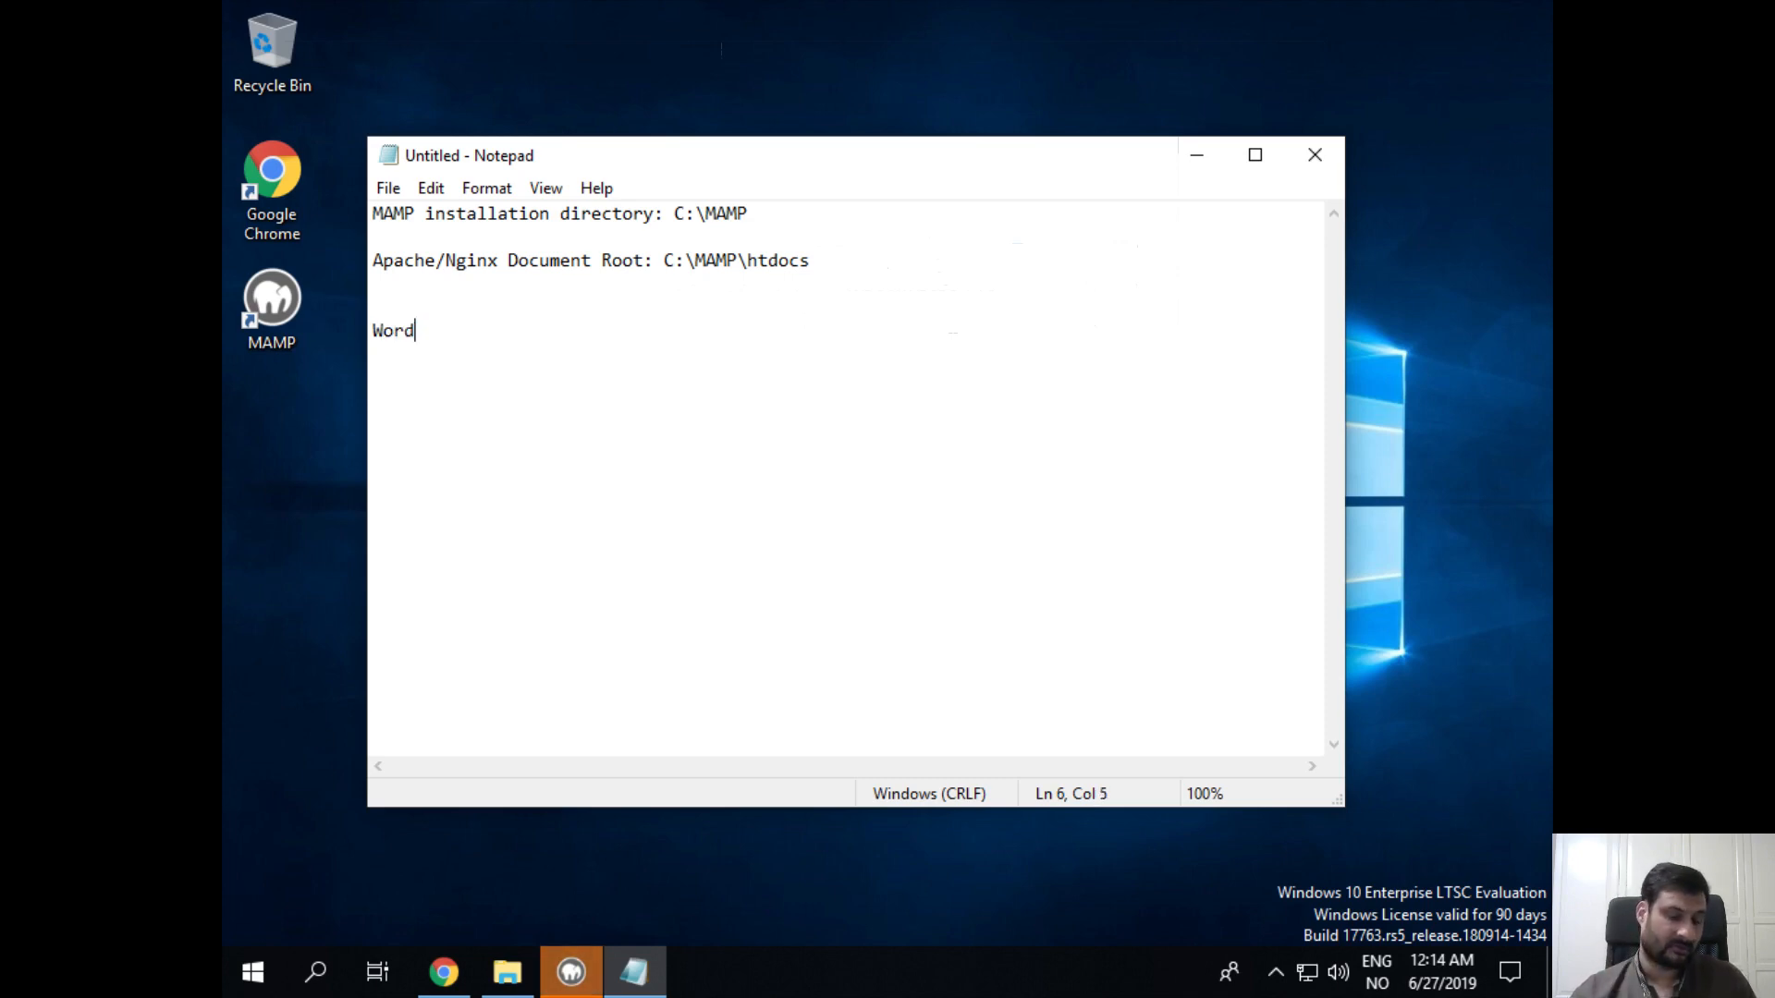
{"action": "type", "text": "press"}
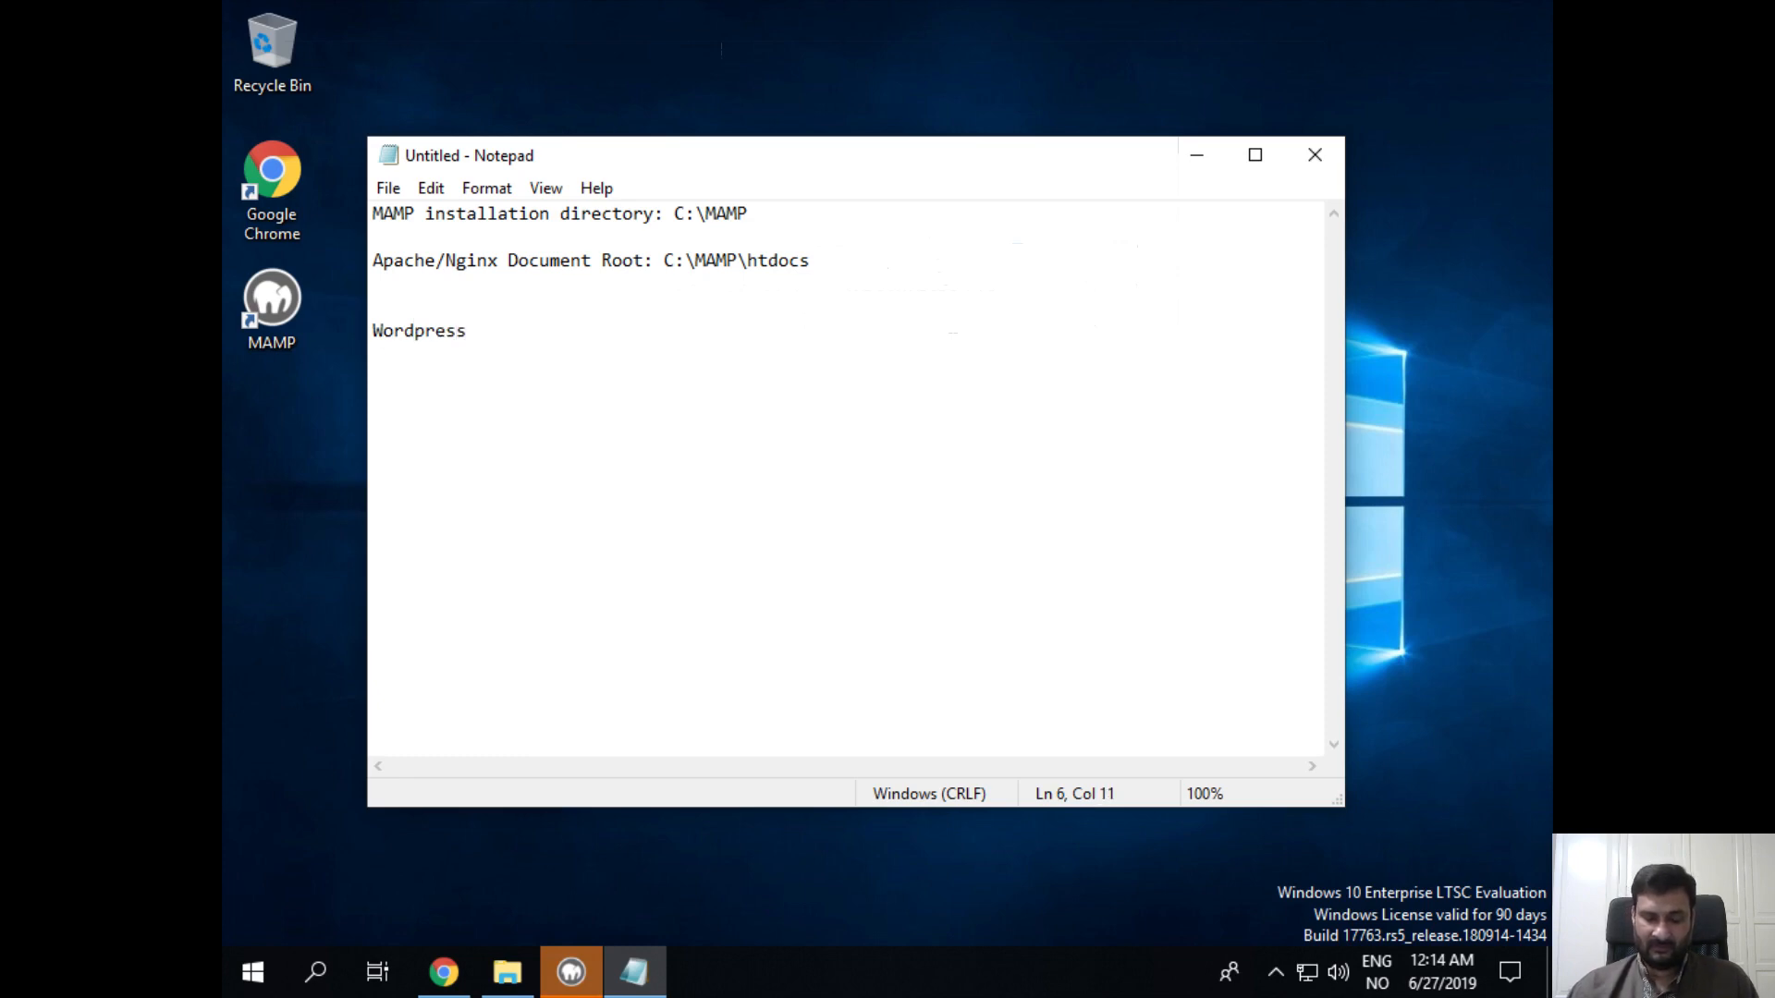
{"action": "type", "text": " location"}
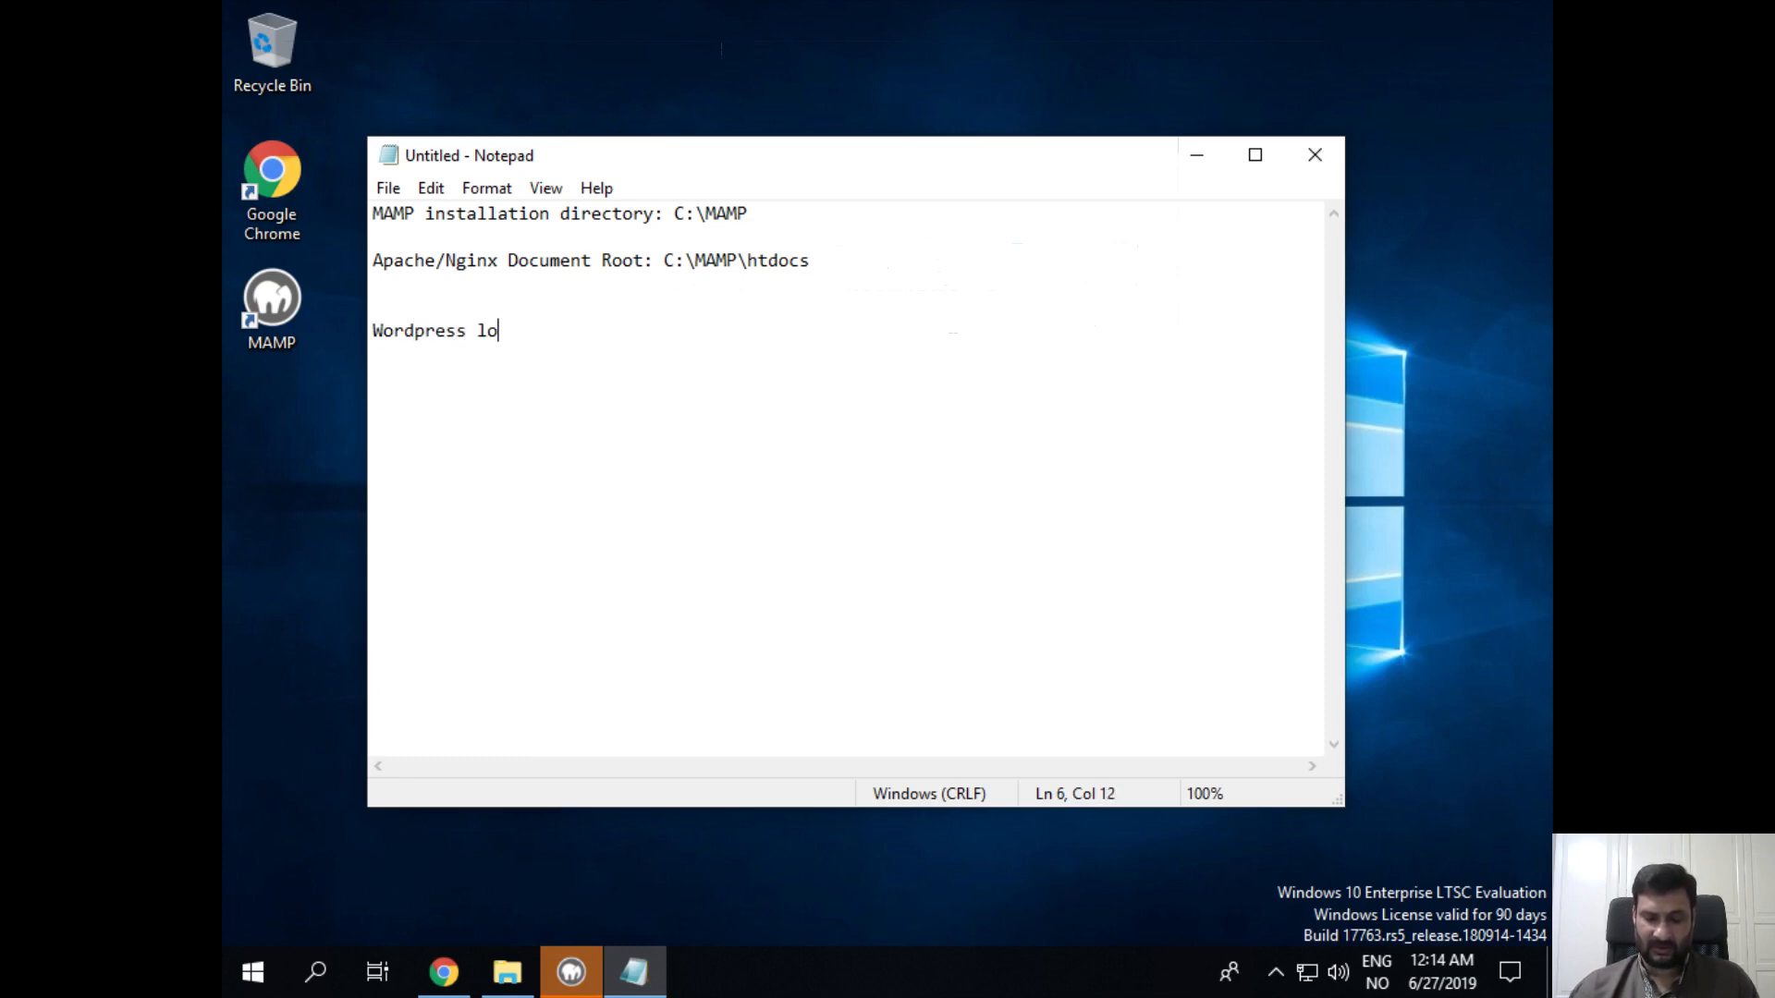
{"action": "key", "text": "BackSpace"}
{"action": "key", "text": "BackSpace"}
{"action": "key", "text": "BackSpace"}
{"action": "key", "text": "BackSpace"}
{"action": "key", "text": "BackSpace"}
{"action": "key", "text": "BackSpace"}
{"action": "key", "text": "BackSpace"}
{"action": "key", "text": "BackSpace"}
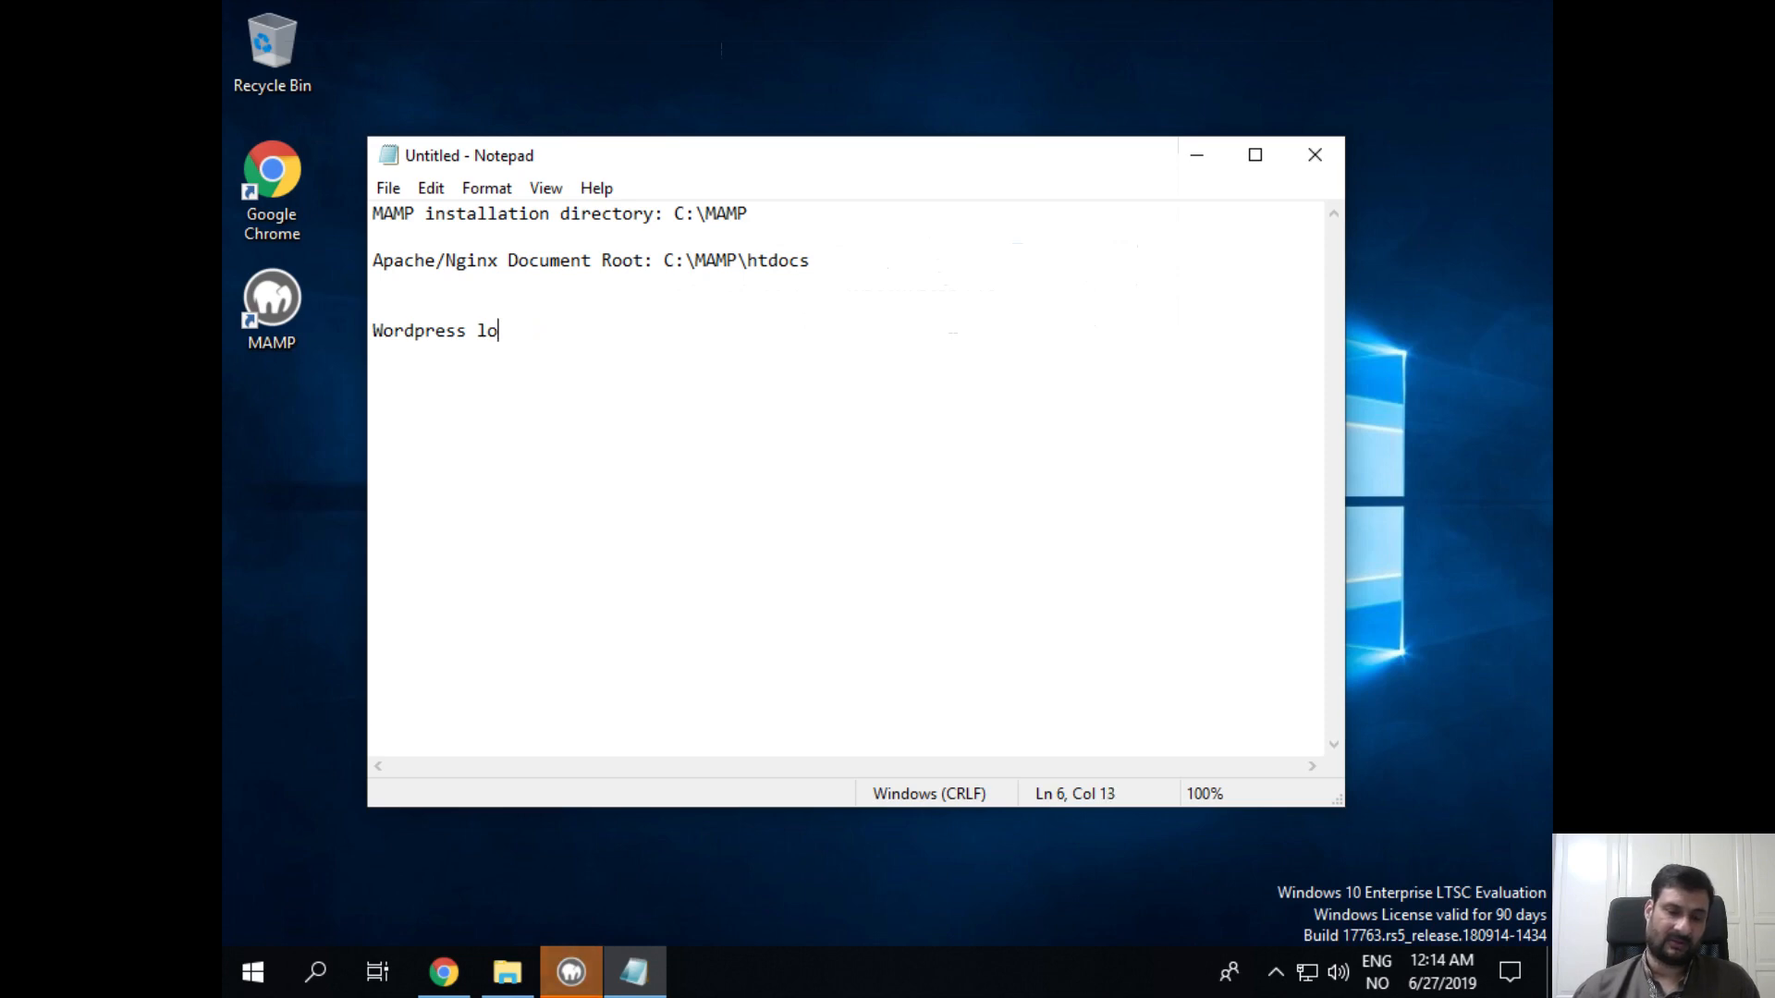
{"action": "type", "text": "files"}
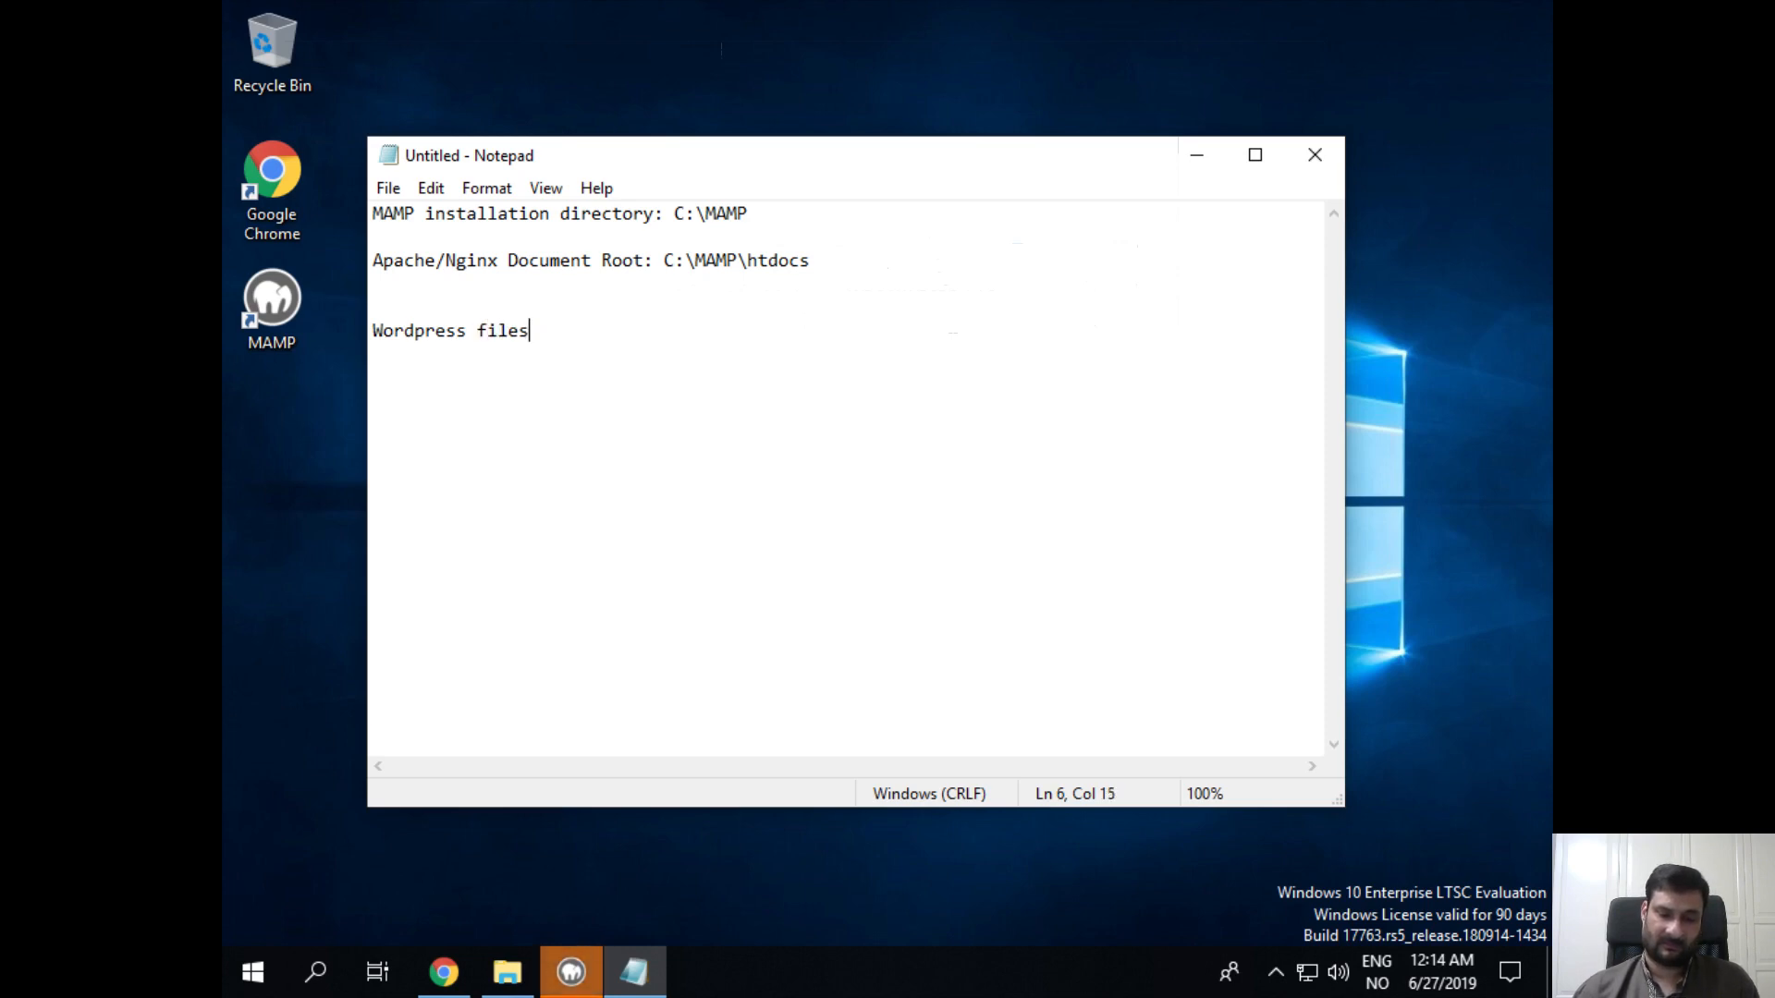
{"action": "type", "text": " location: :"}
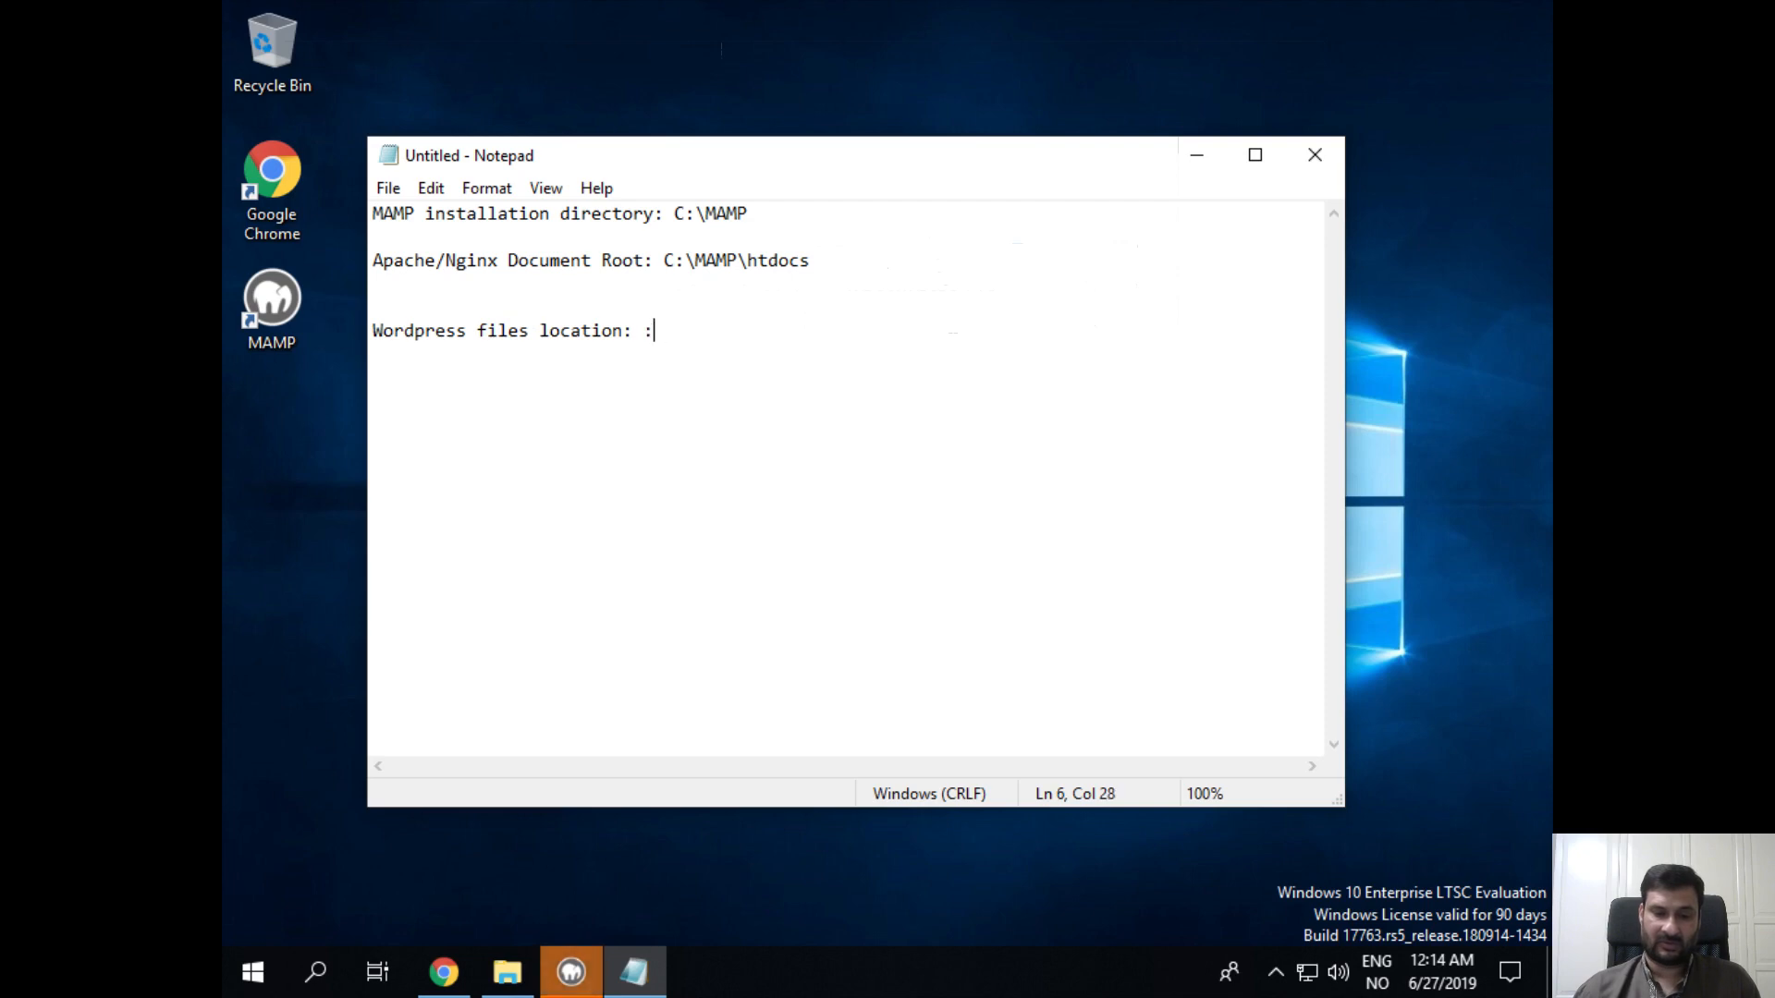
{"action": "key", "text": "BackSpace"}
{"action": "type", "text": "C:"}
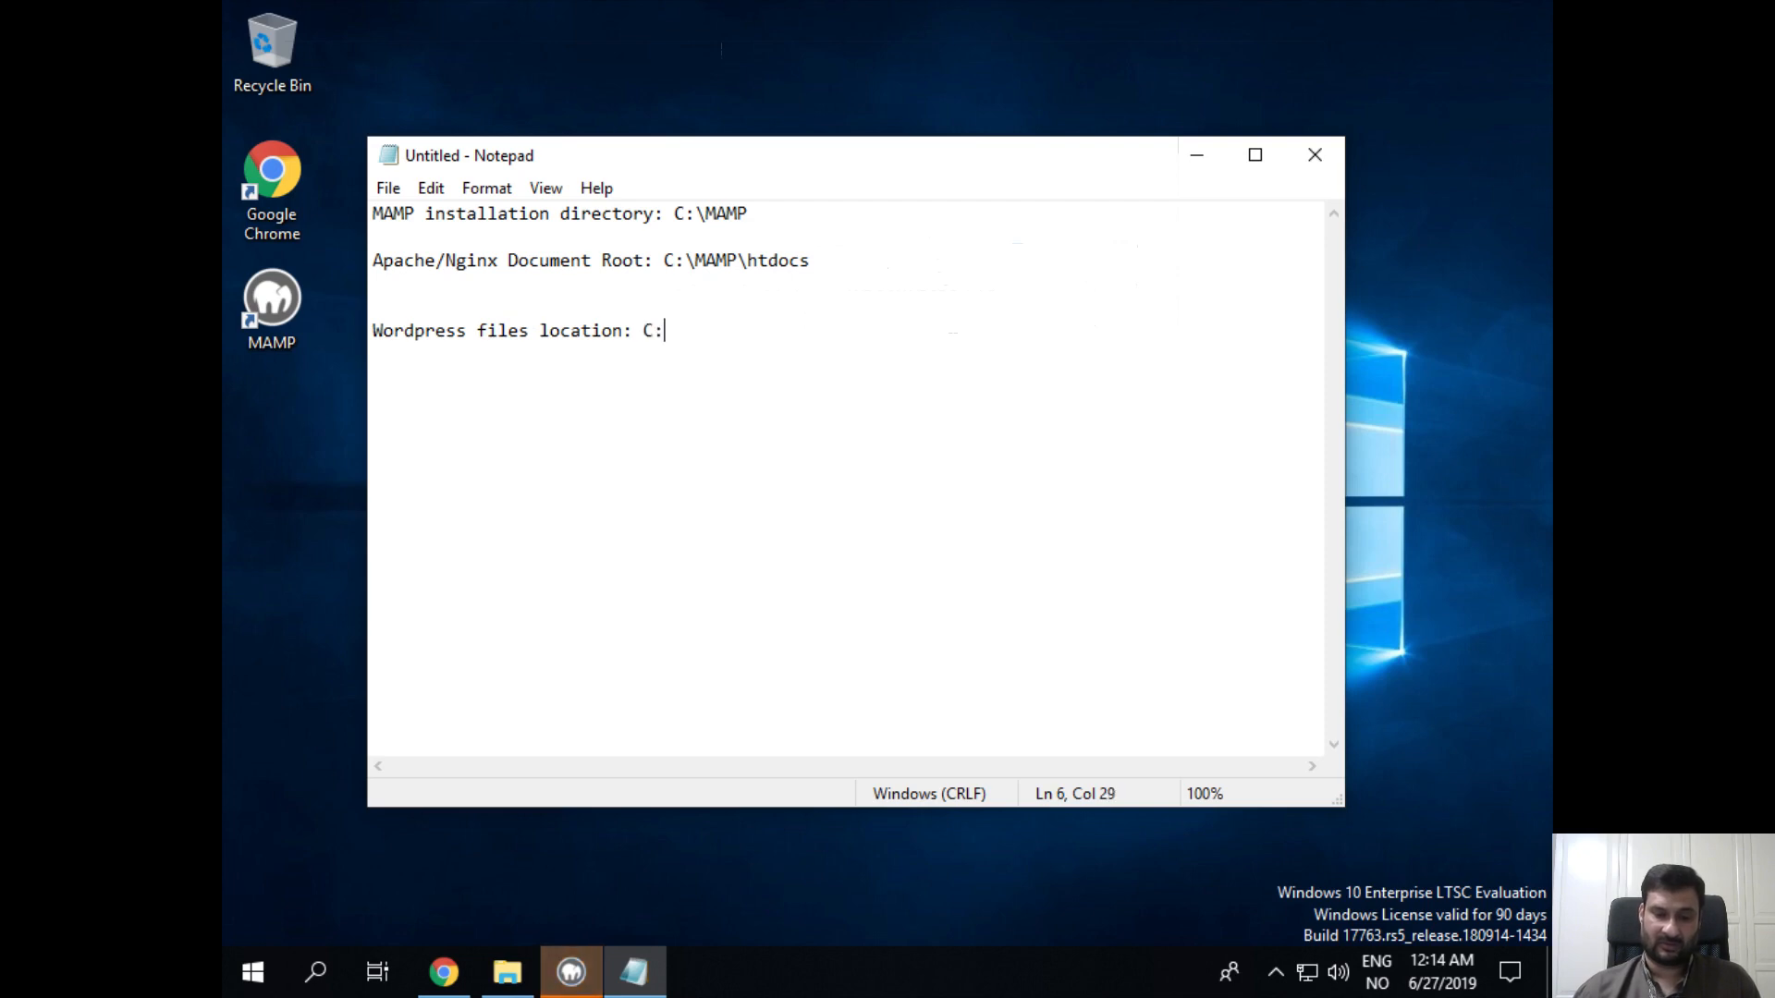
{"action": "type", "text": "\\a"}
{"action": "key", "text": "BackSpace"}
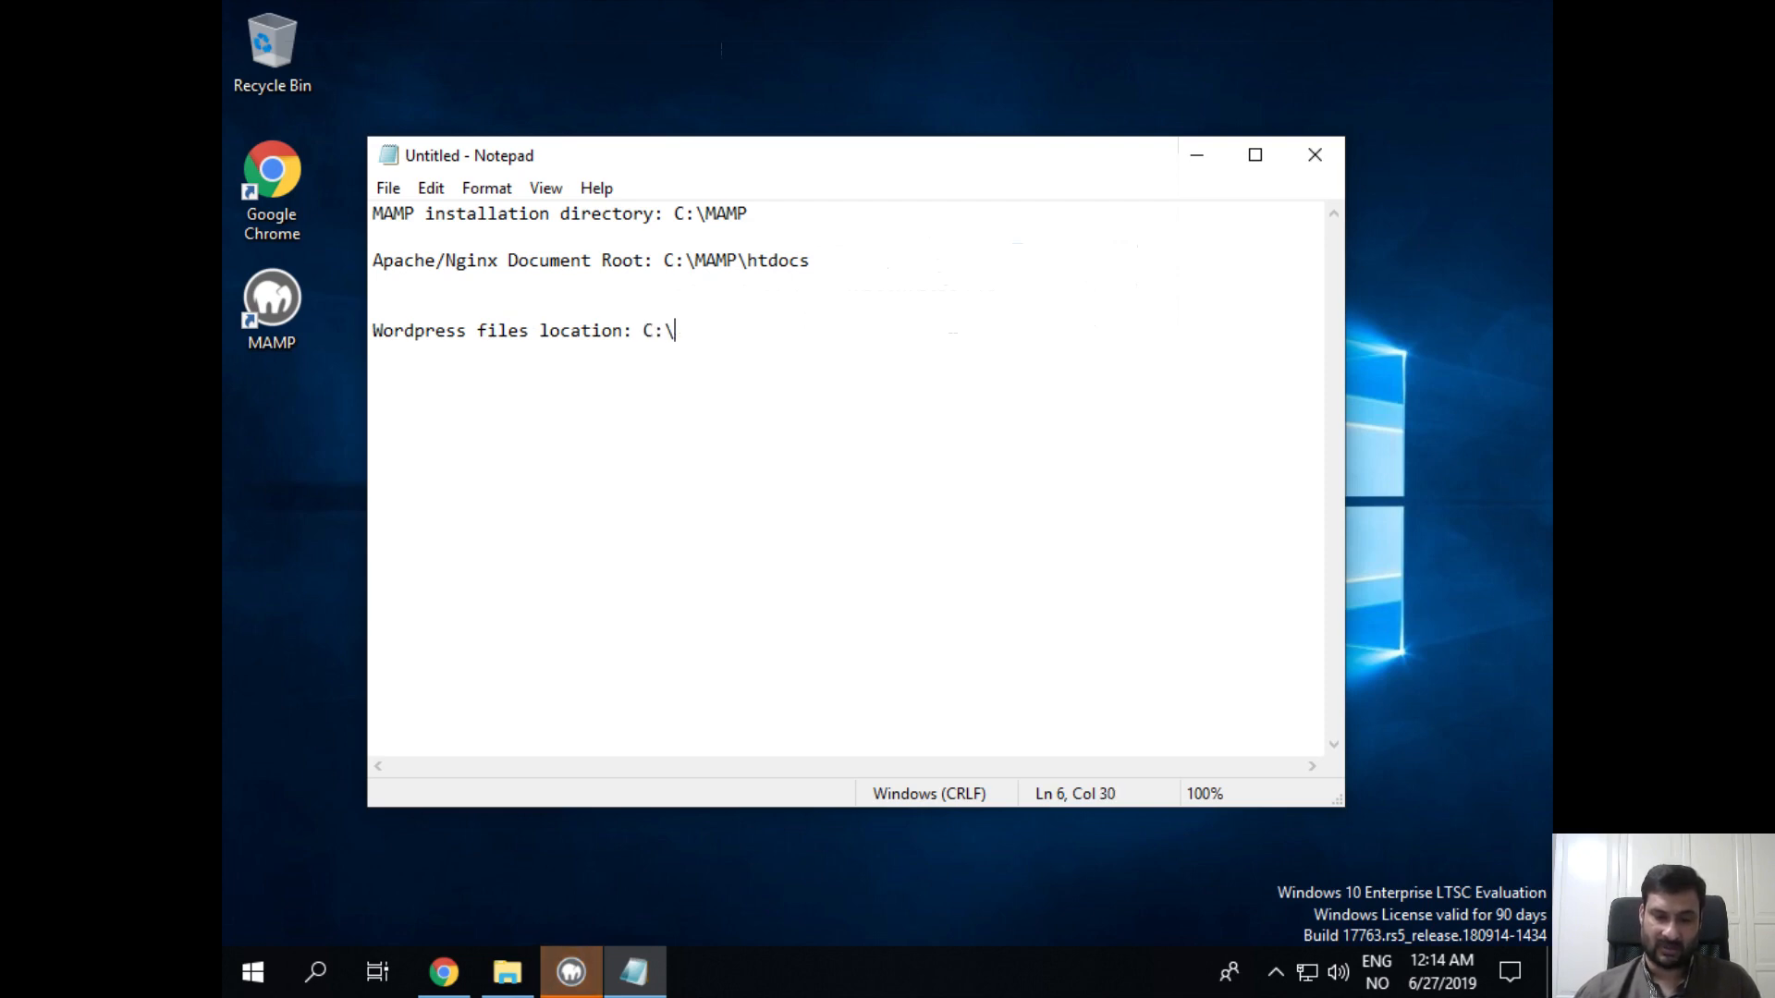
{"action": "type", "text": "MAMP"}
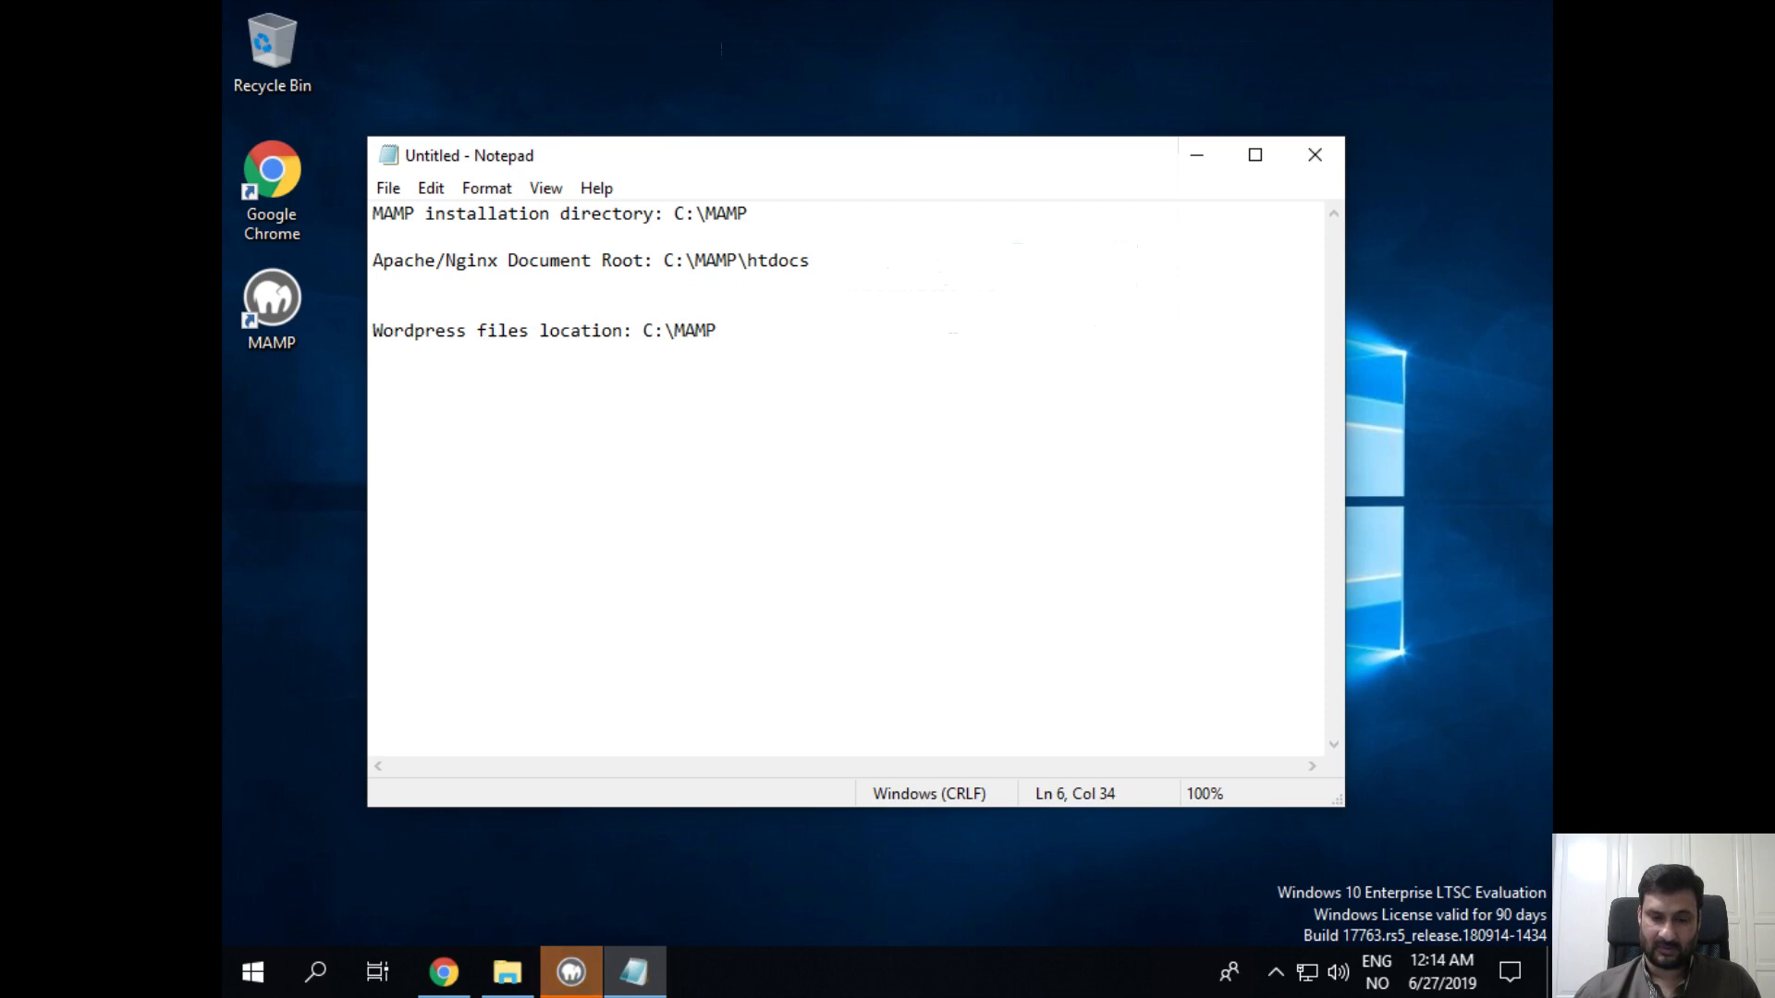
{"action": "type", "text": "\\htdocs"}
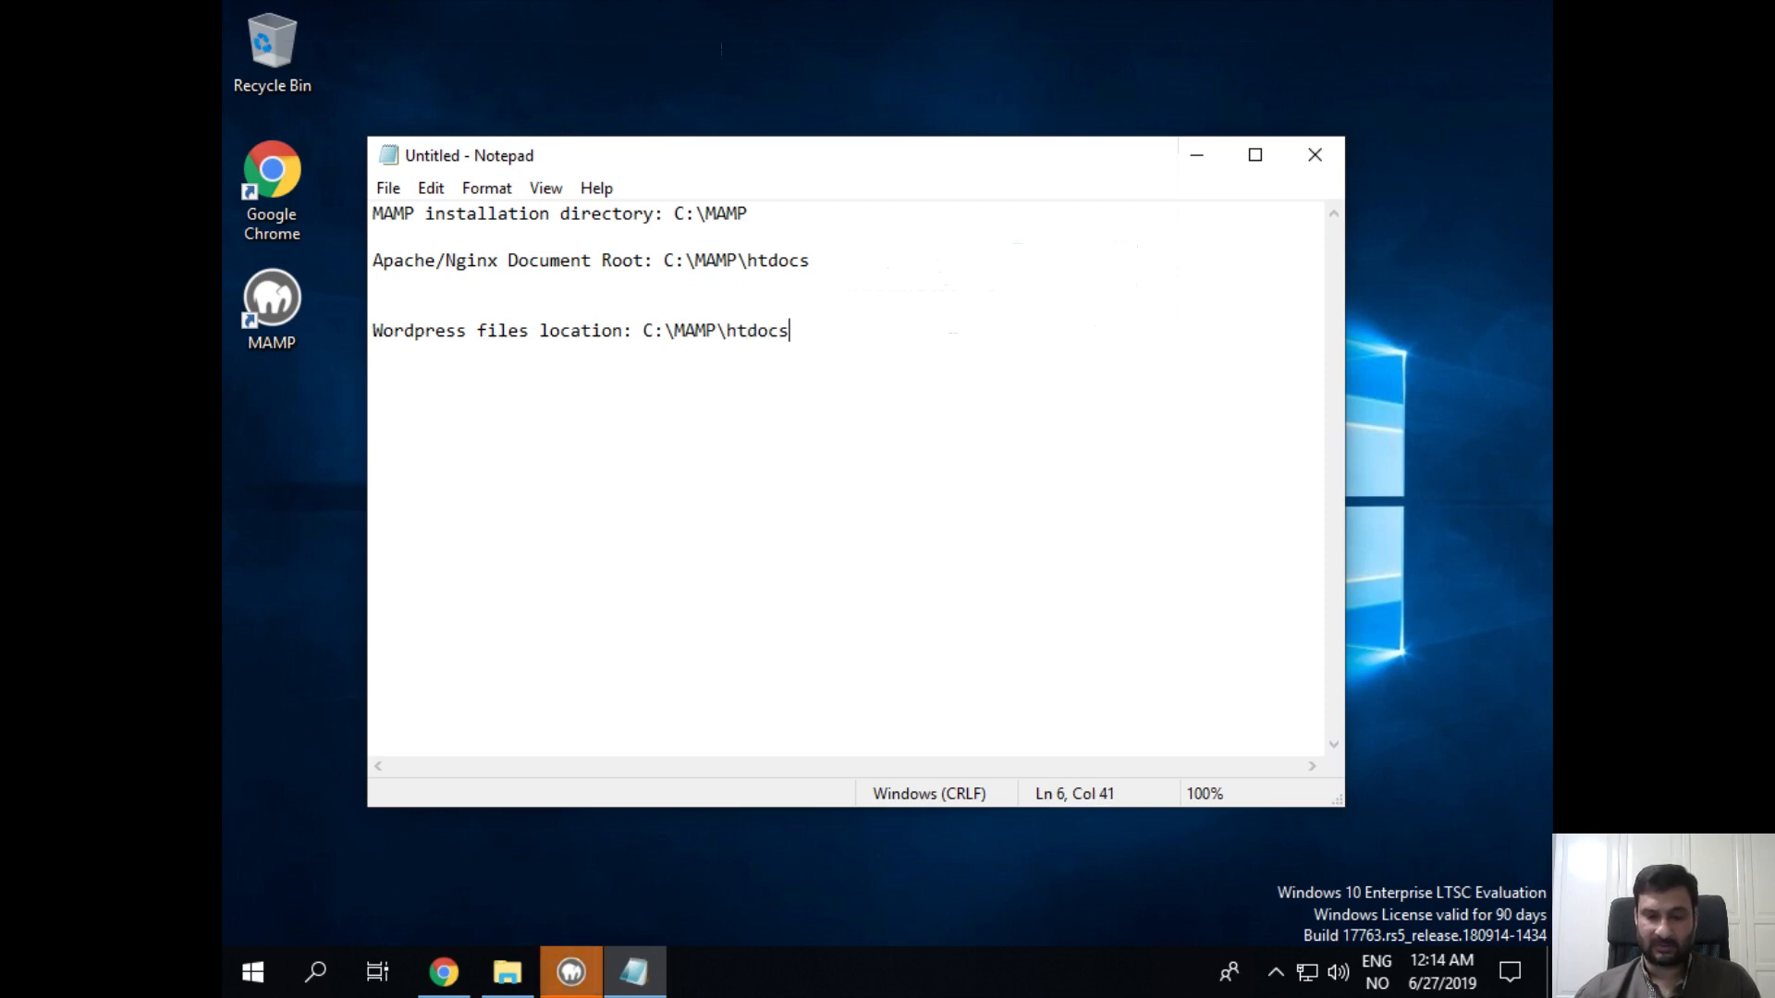
{"action": "type", "text": "\\wordpress"}
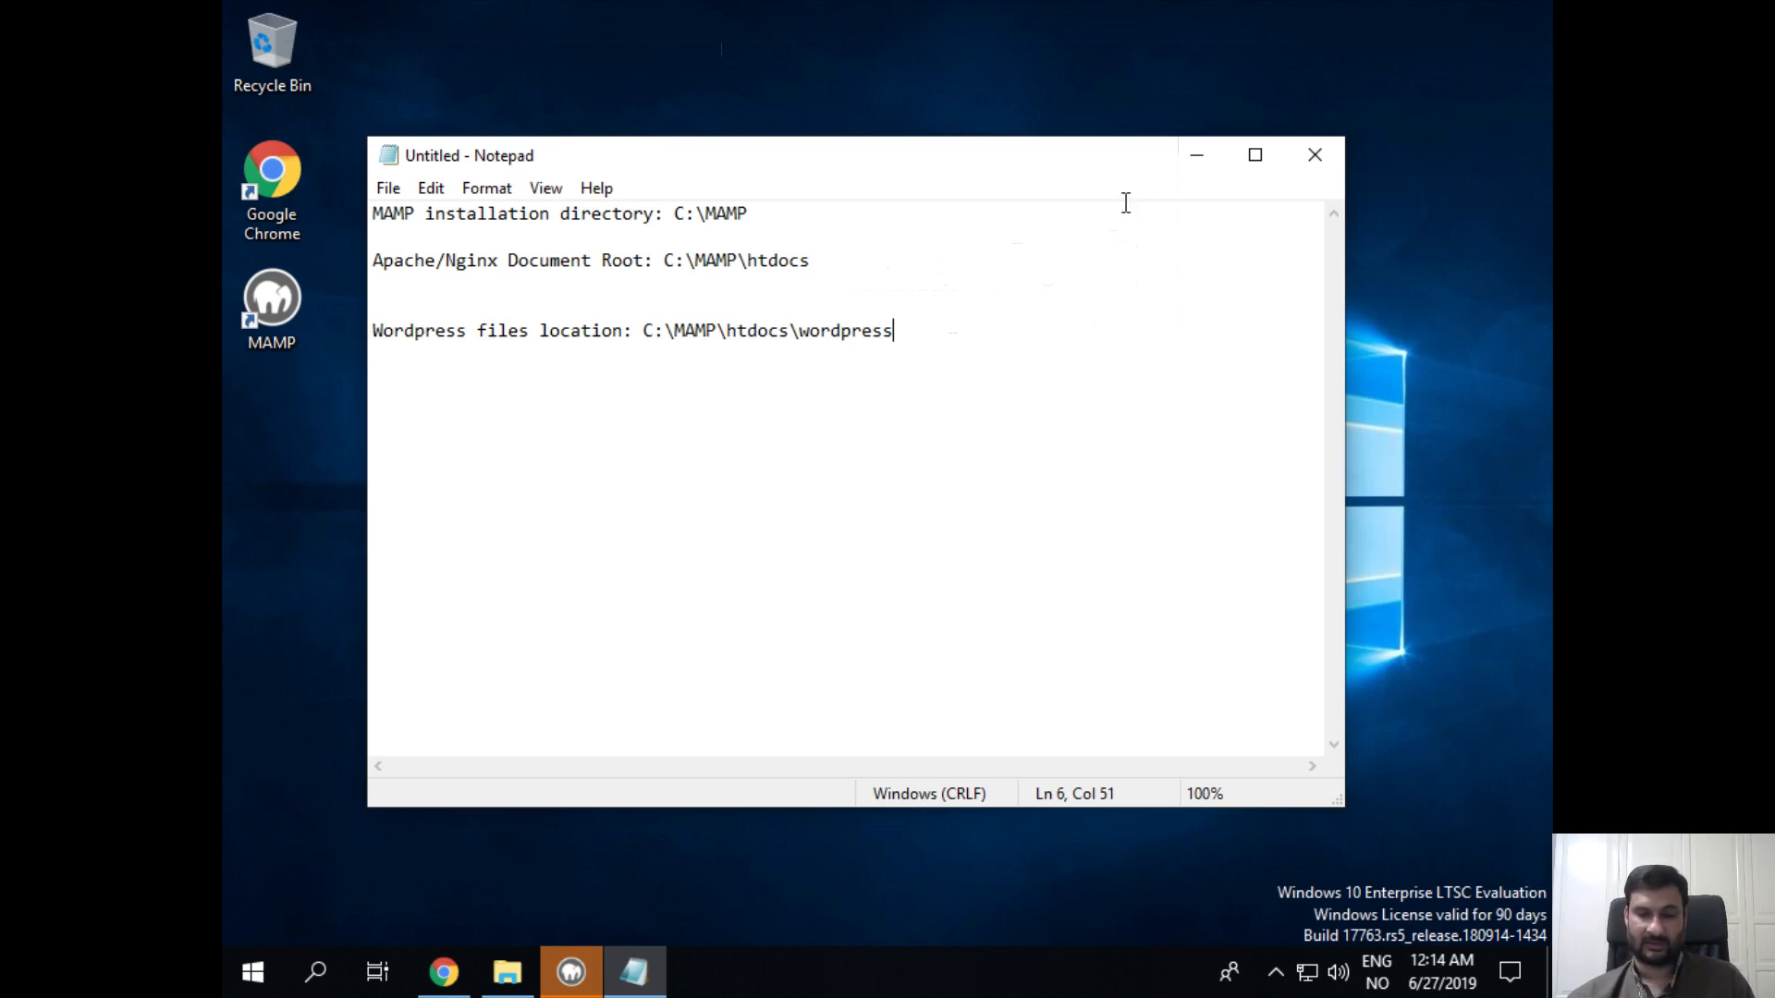
{"action": "left_click", "coordinate": [1196, 155]}
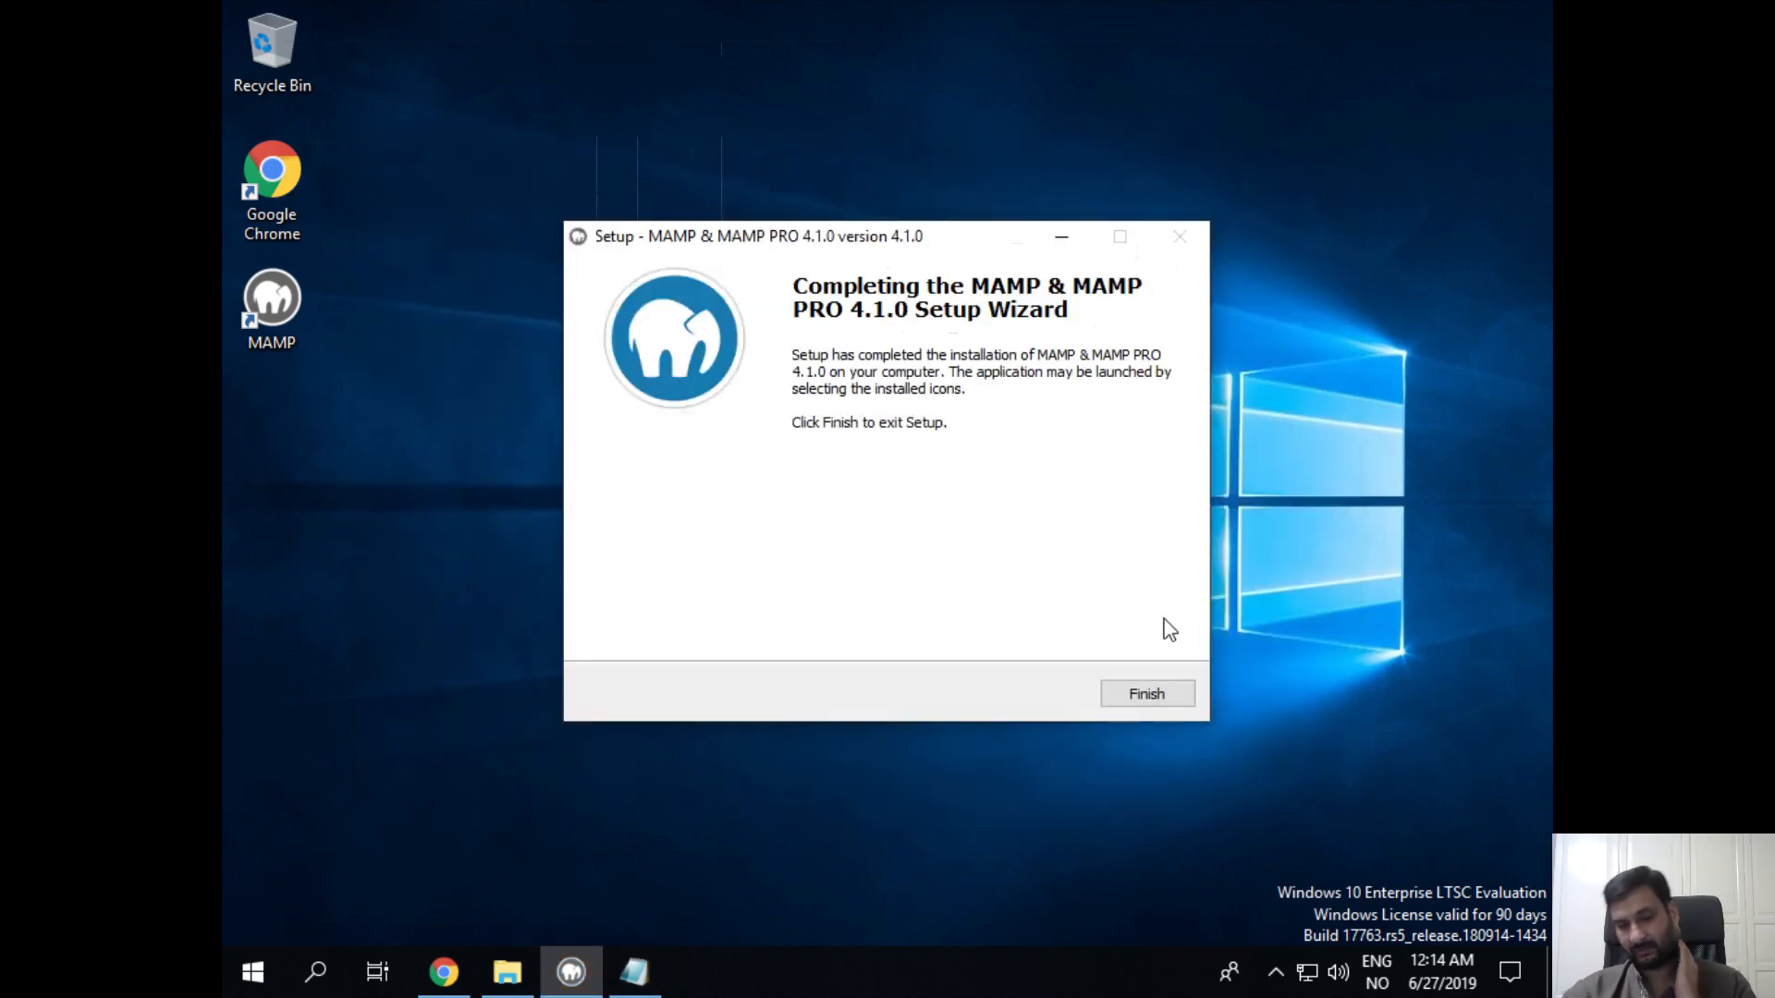
Step: Click Finish on the MAMP & MAMP PRO 4.1.0 Setup Wizard completion page
{"action": "left_click", "coordinate": [1166, 697]}
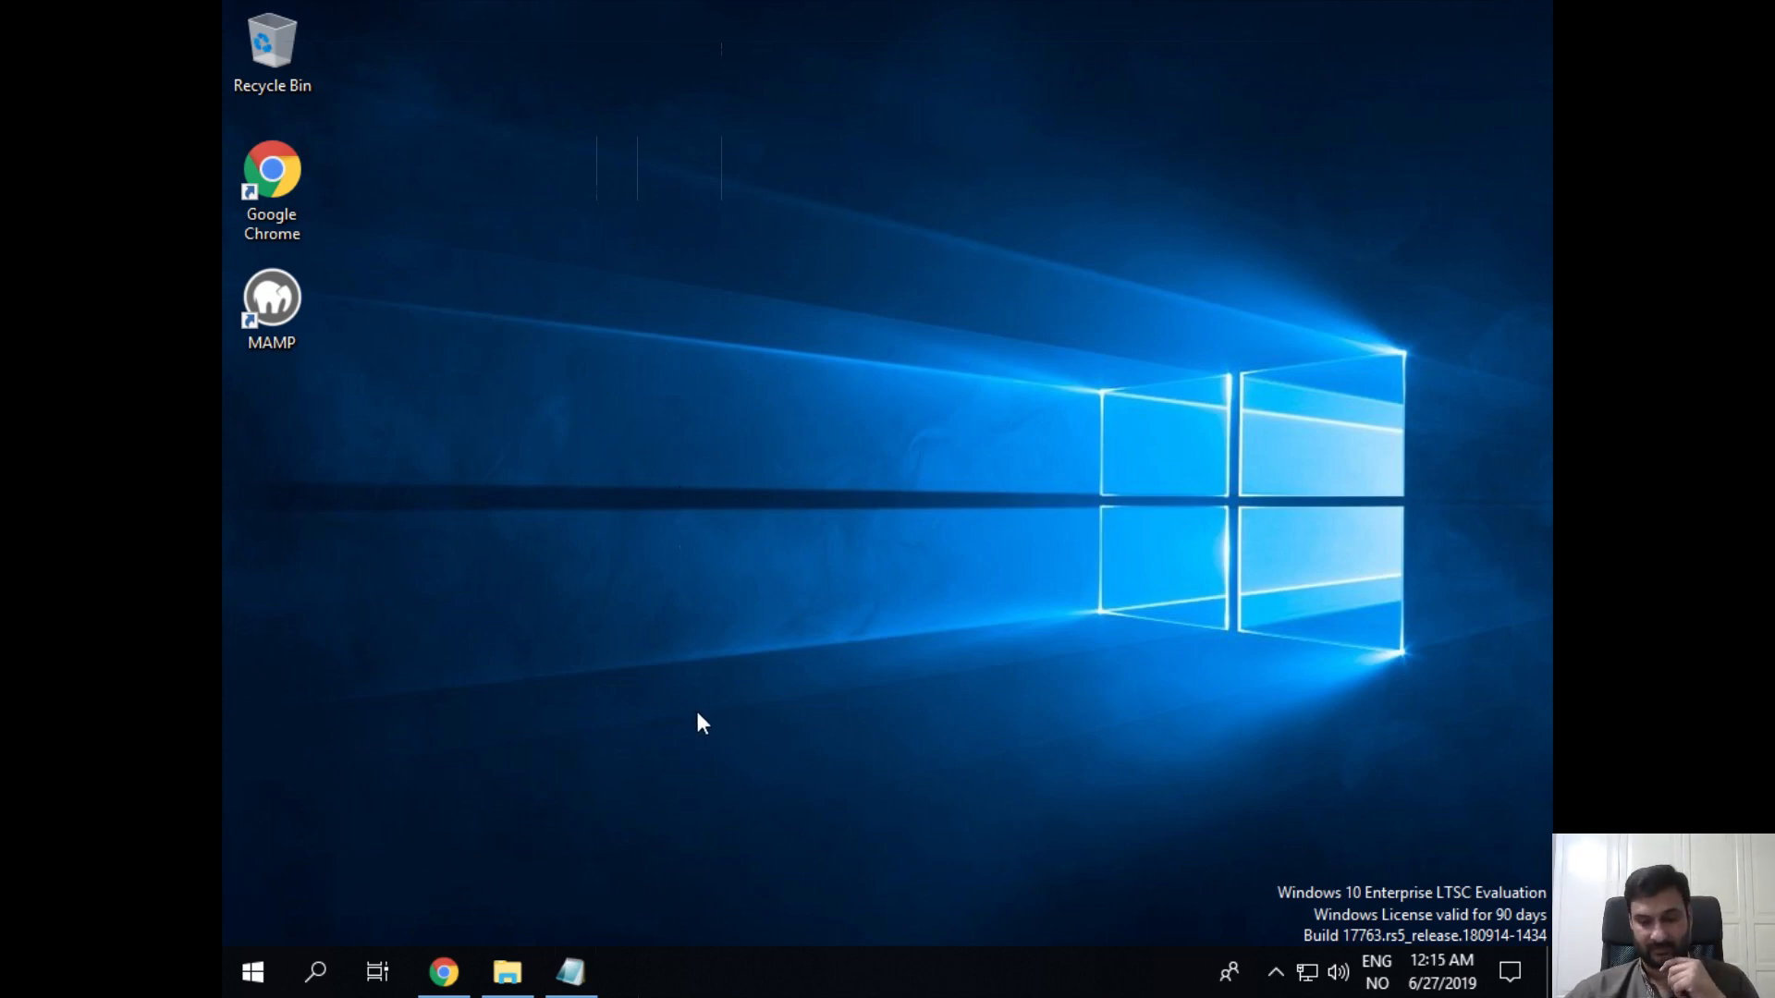
Step: Launch MAMP from its desktop shortcut and move its window toward the screen centre
{"action": "double_click", "coordinate": [273, 309]}
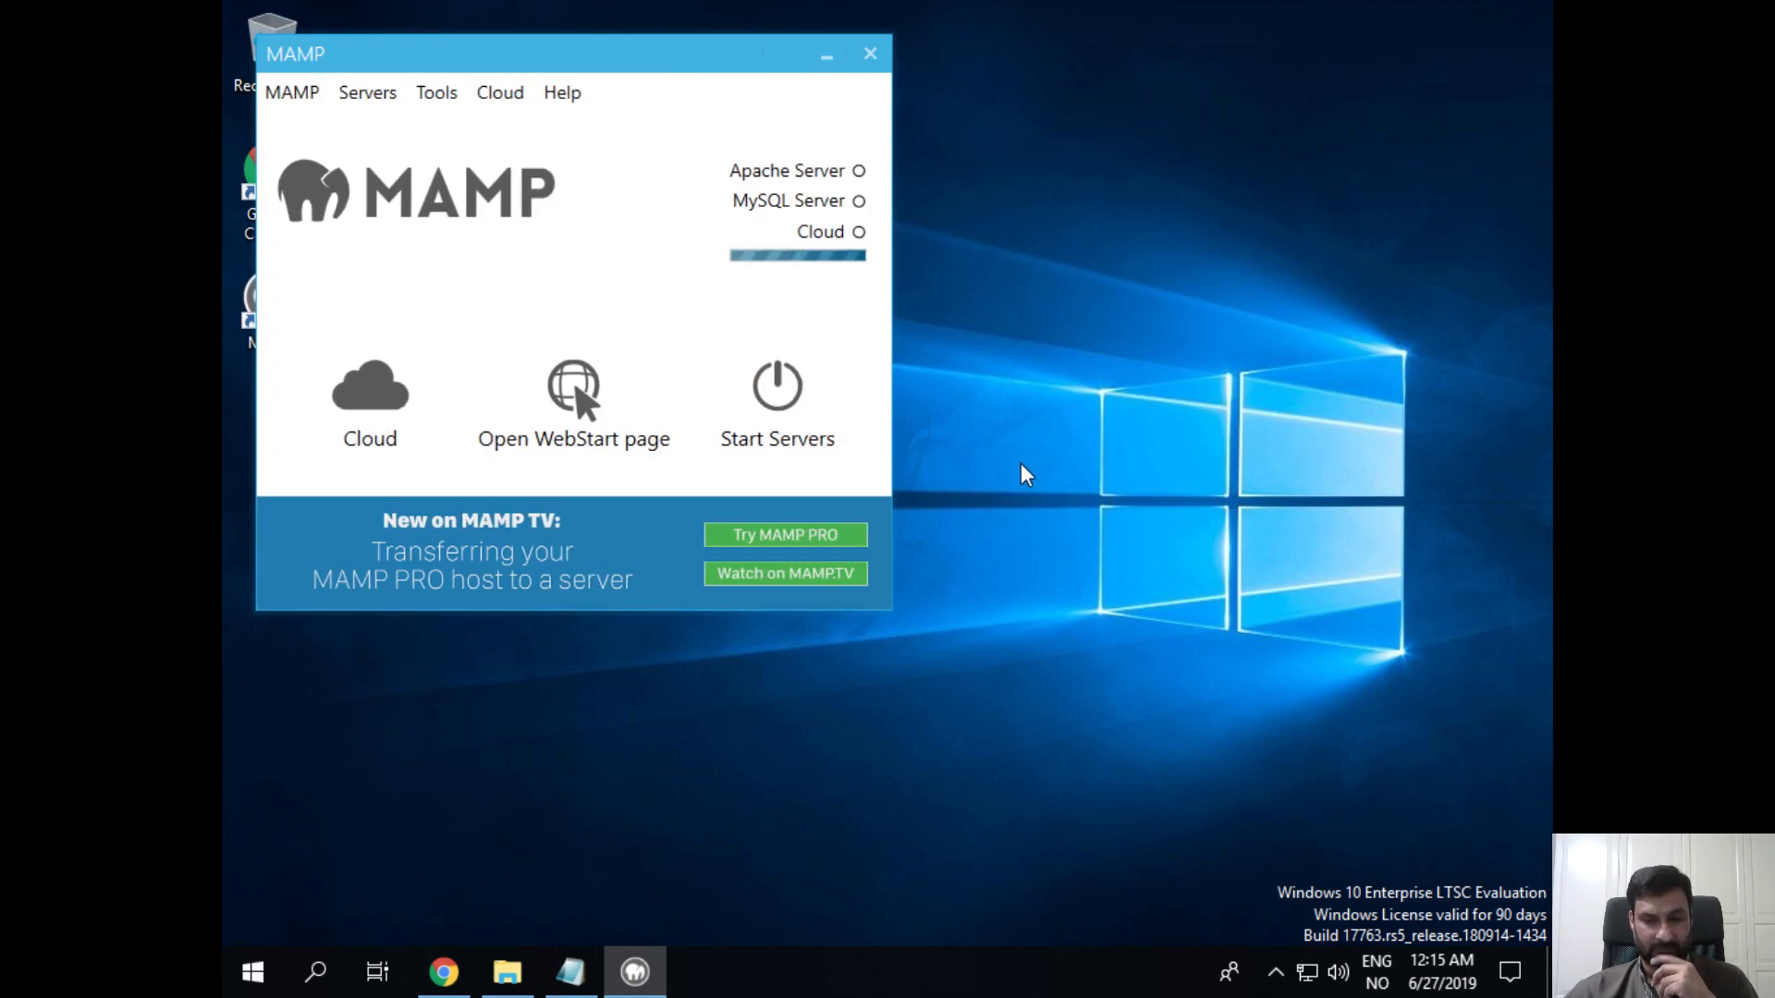
{"action": "left_click_drag", "start_coordinate": [652, 56], "coordinate": [919, 171]}
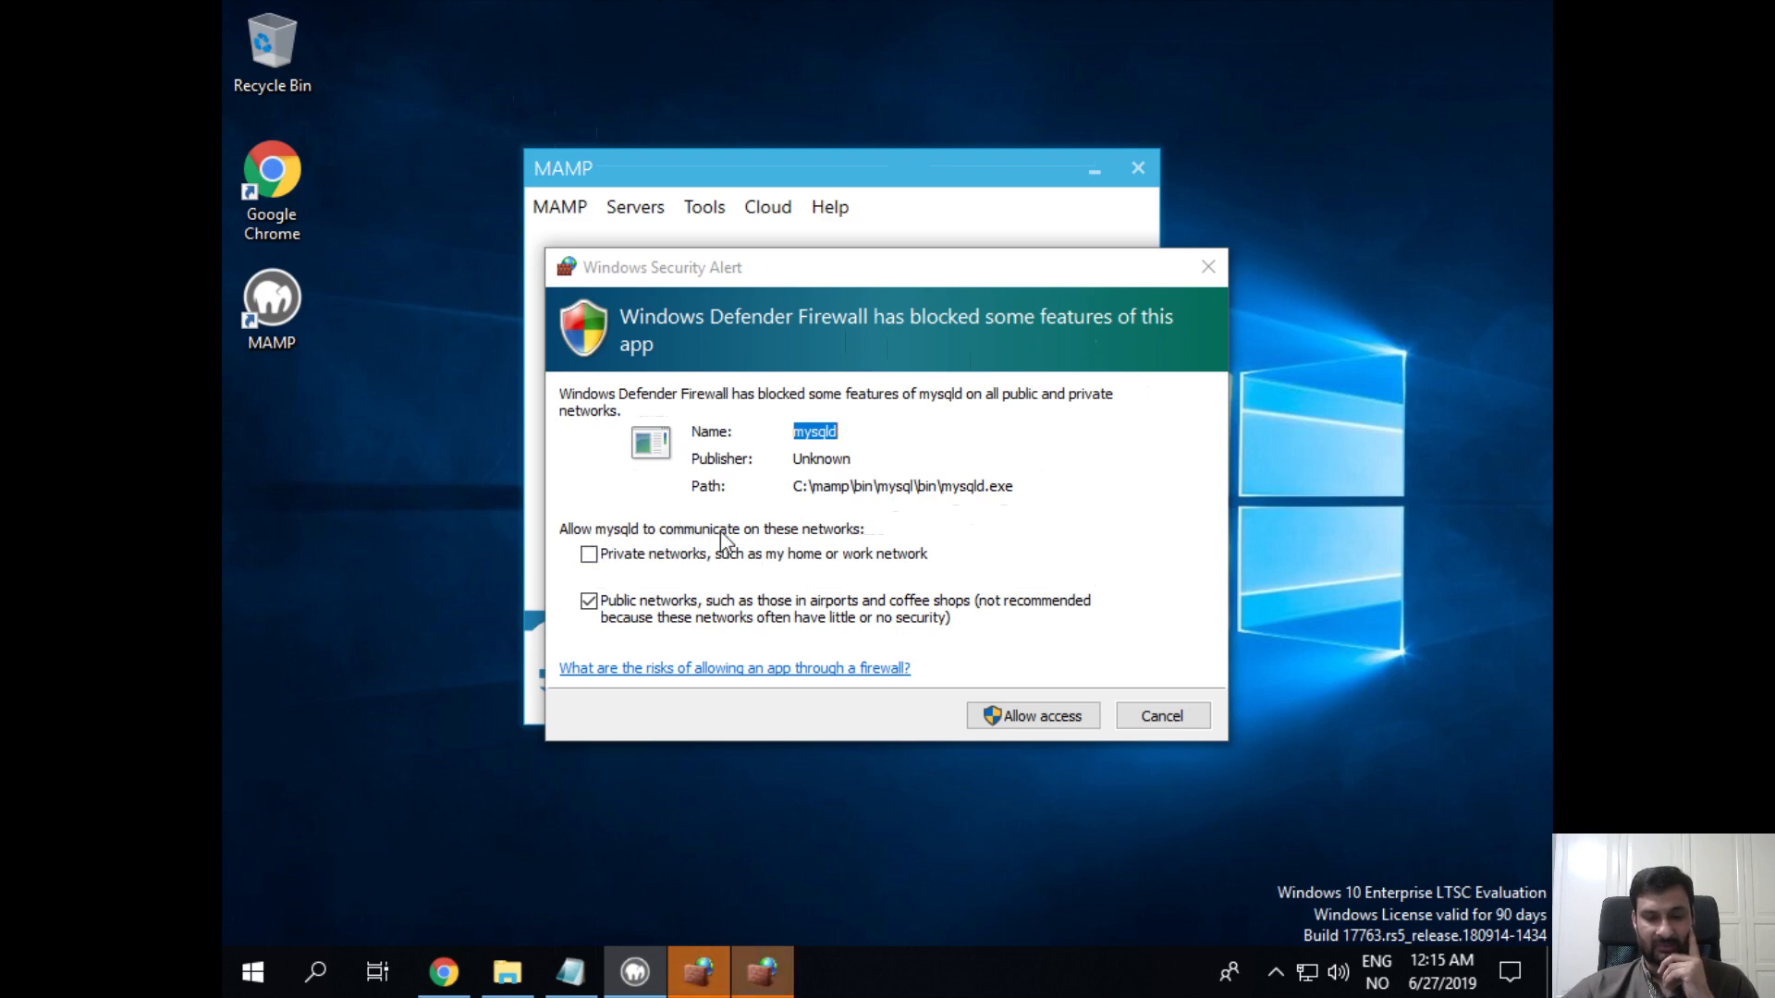
Step: Allow mysqld through the firewall on private networks, with Public networks unchecked
{"action": "left_click", "coordinate": [597, 557]}
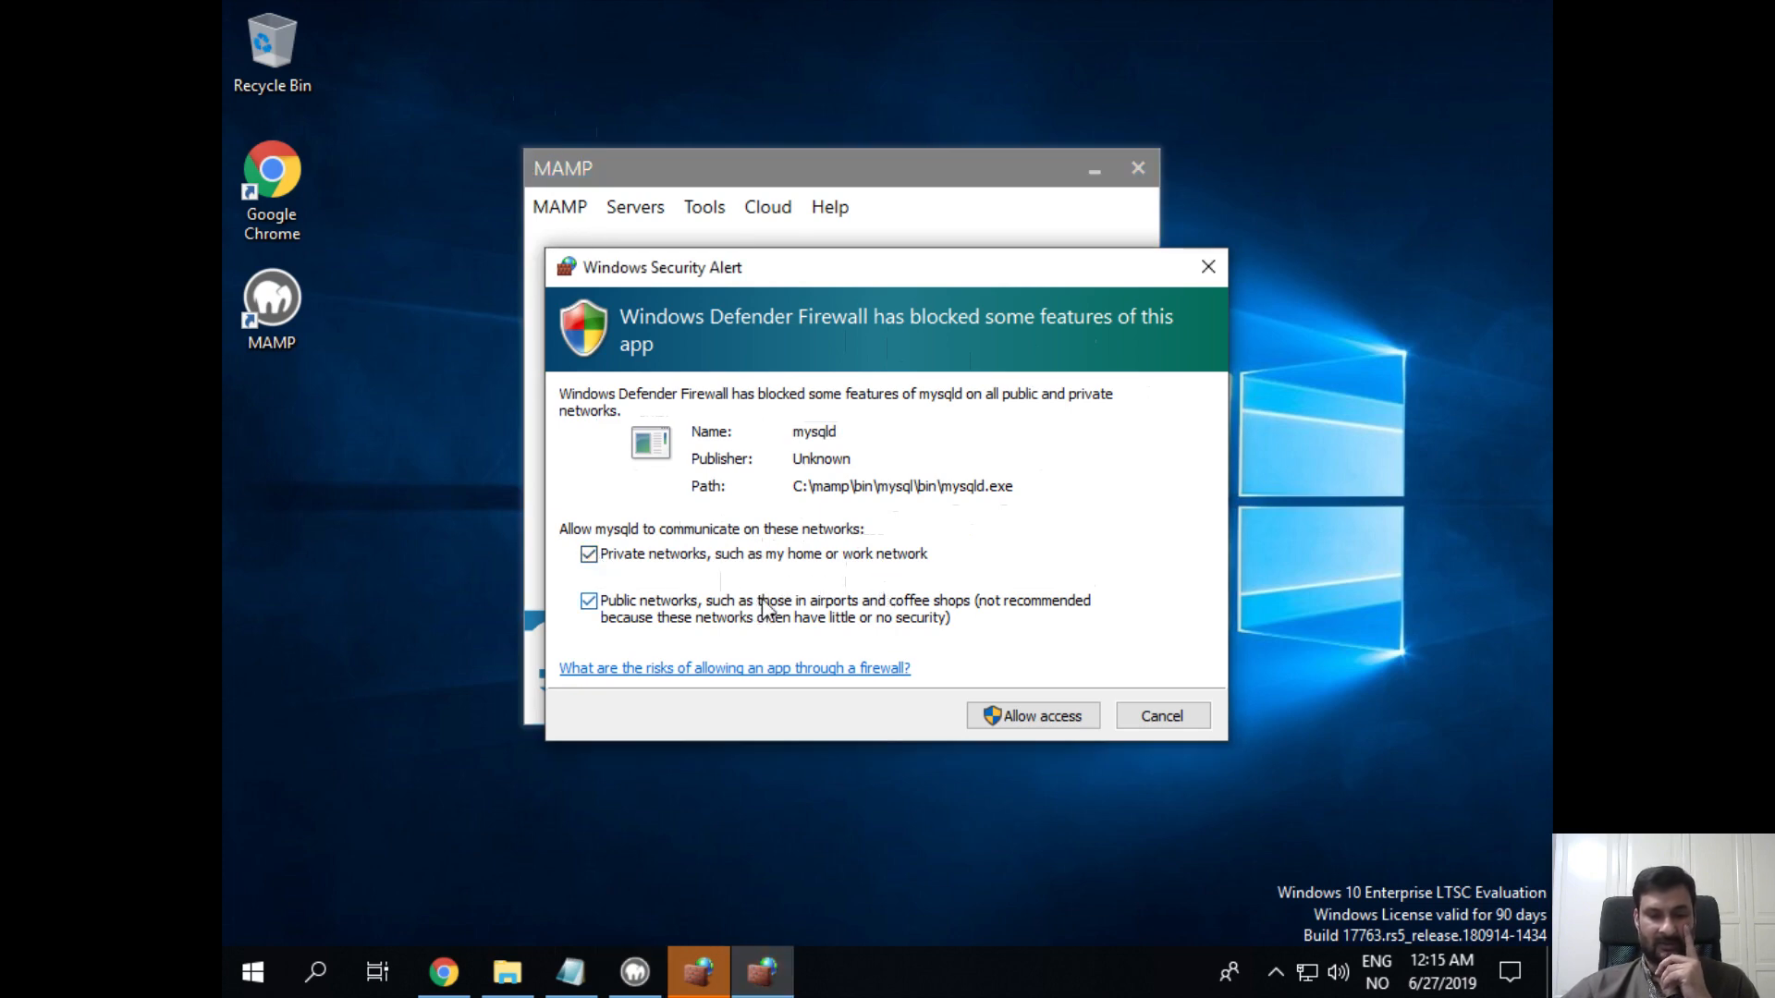
{"action": "left_click", "coordinate": [588, 602]}
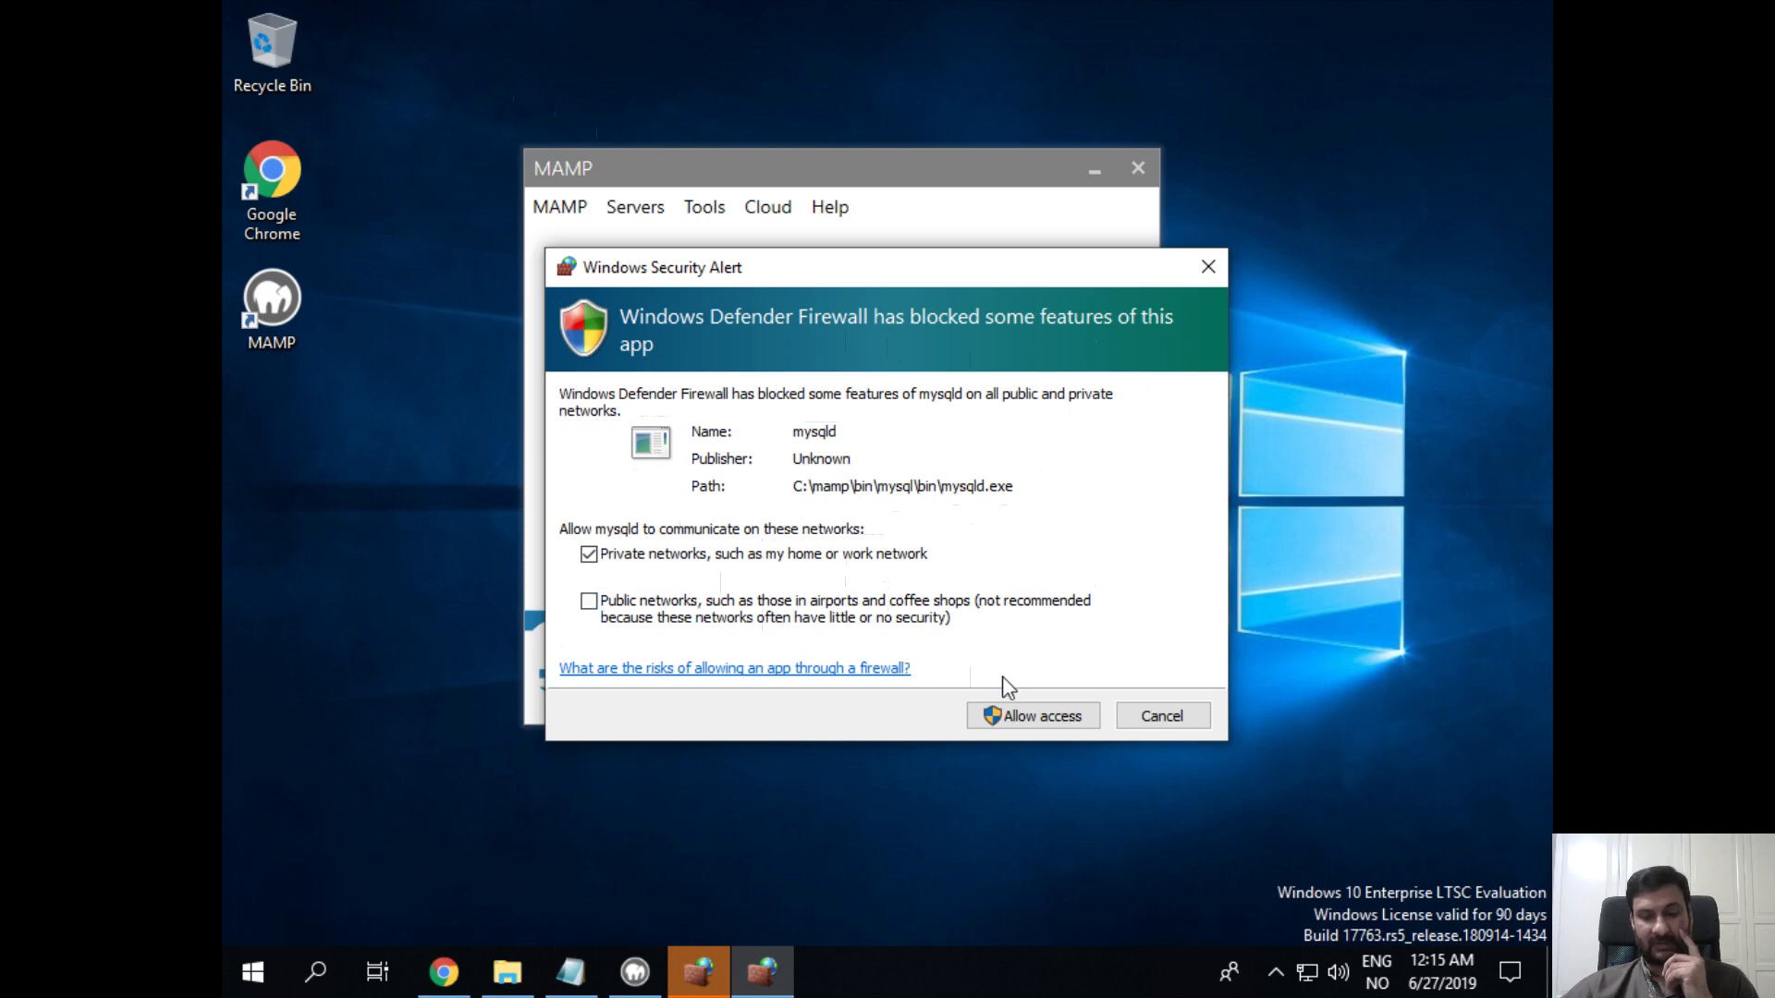
{"action": "left_click", "coordinate": [1073, 721]}
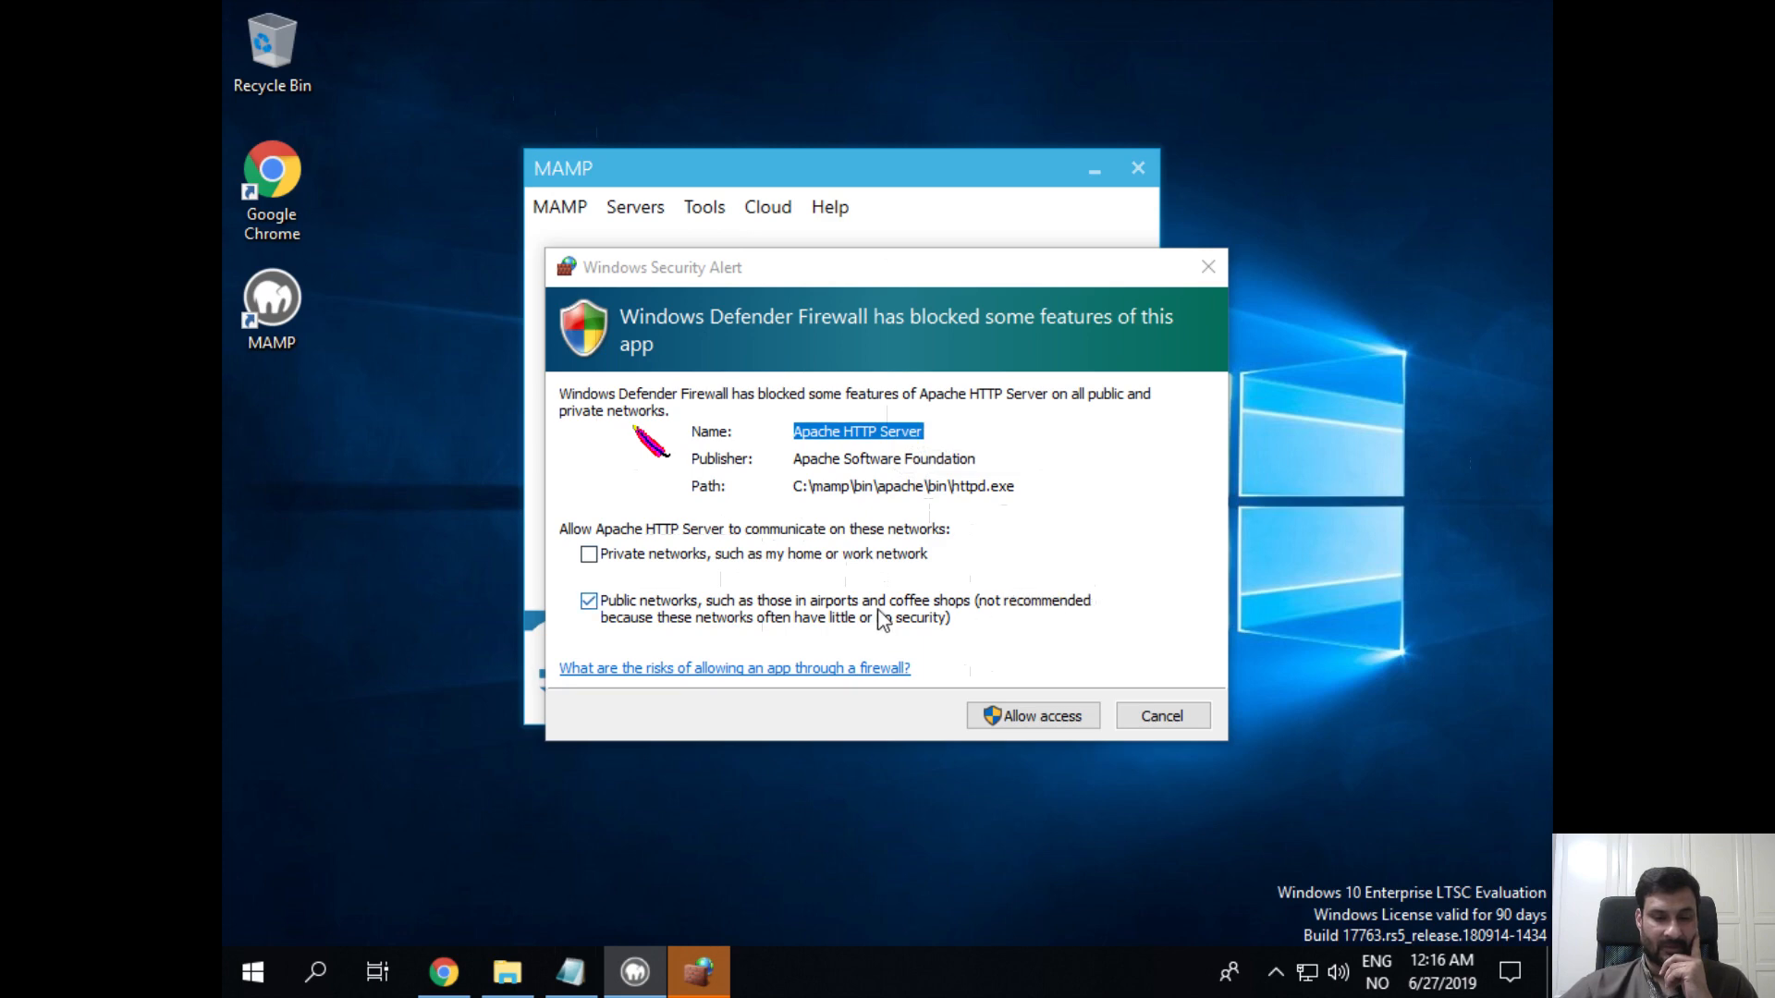
Step: Grant Apache HTTP Server firewall access on private networks, leaving Public networks unticked
{"action": "left_click", "coordinate": [592, 558]}
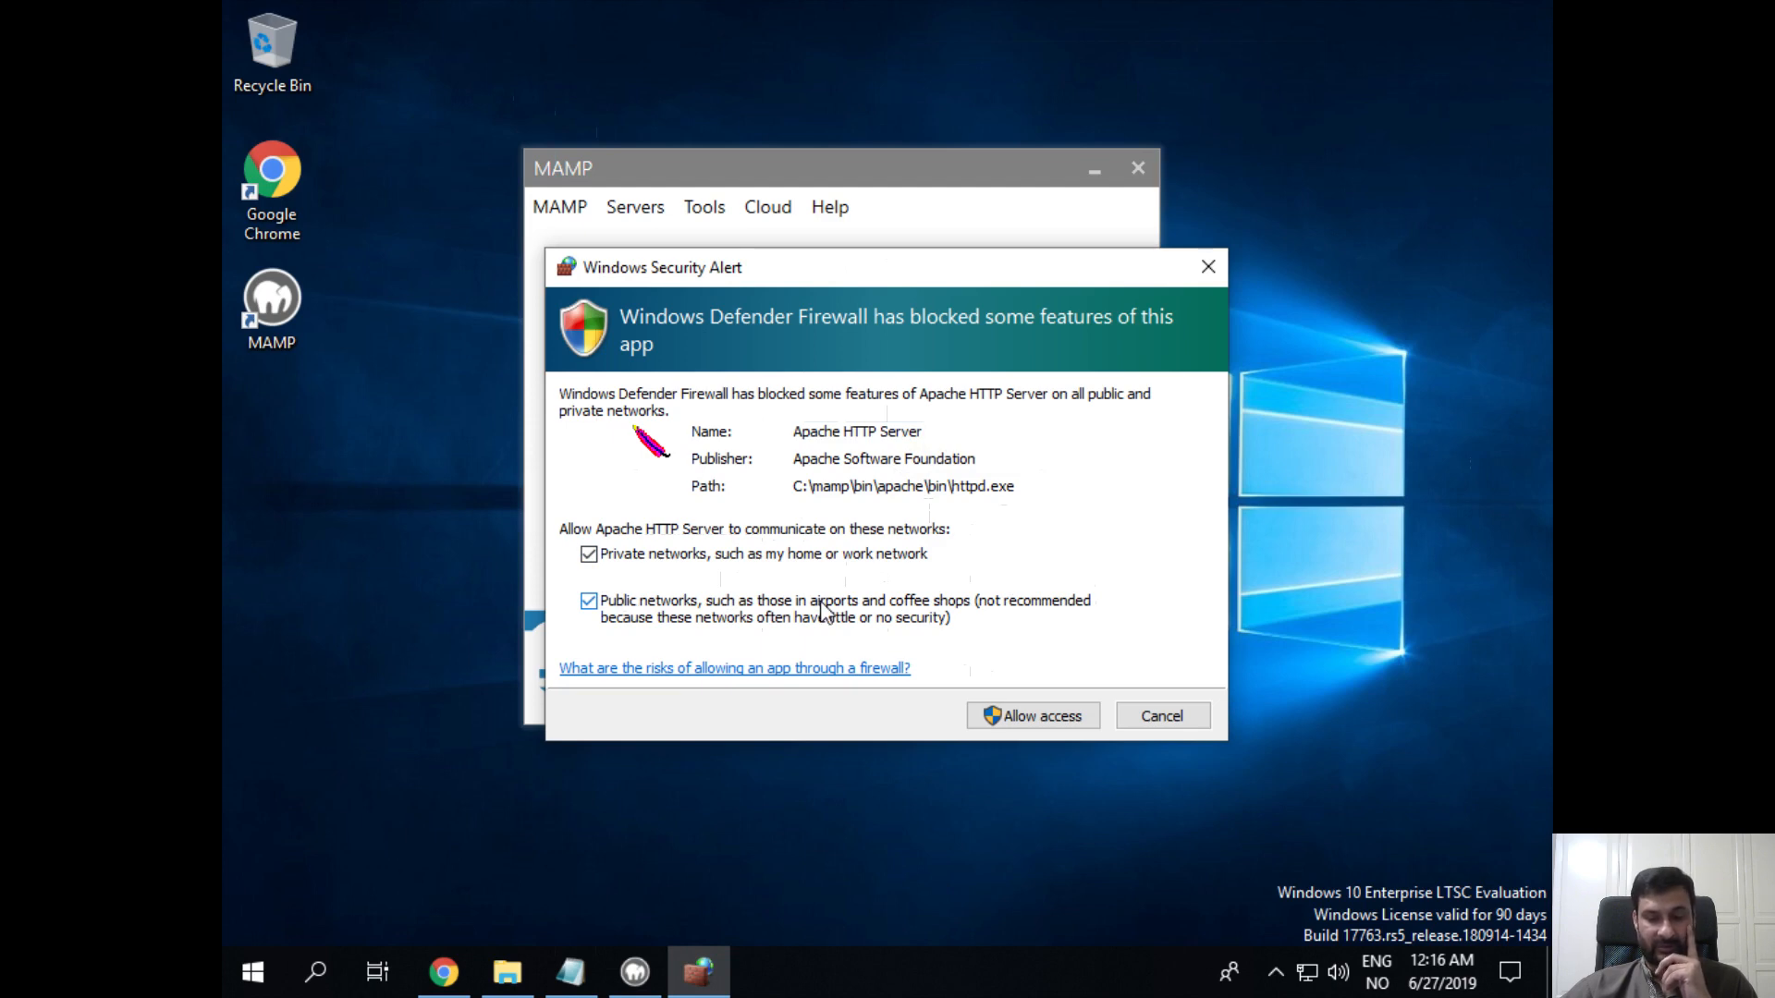
{"action": "left_click", "coordinate": [589, 602]}
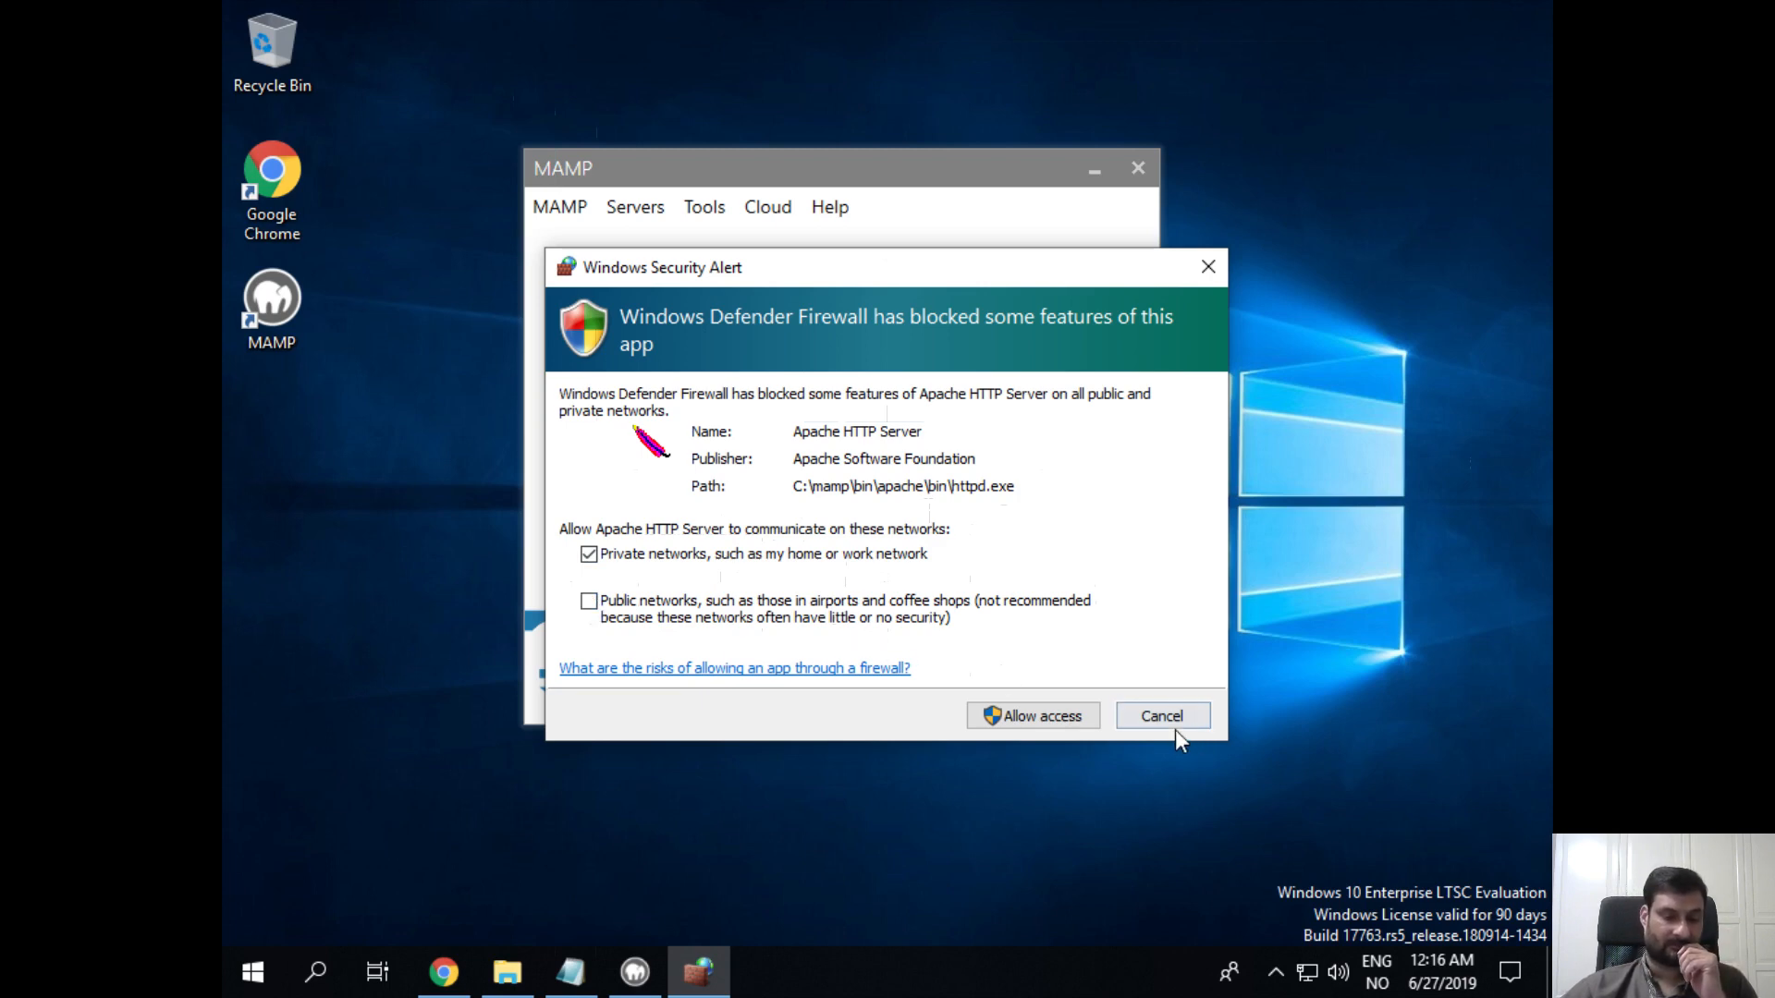
{"action": "left_click", "coordinate": [610, 606]}
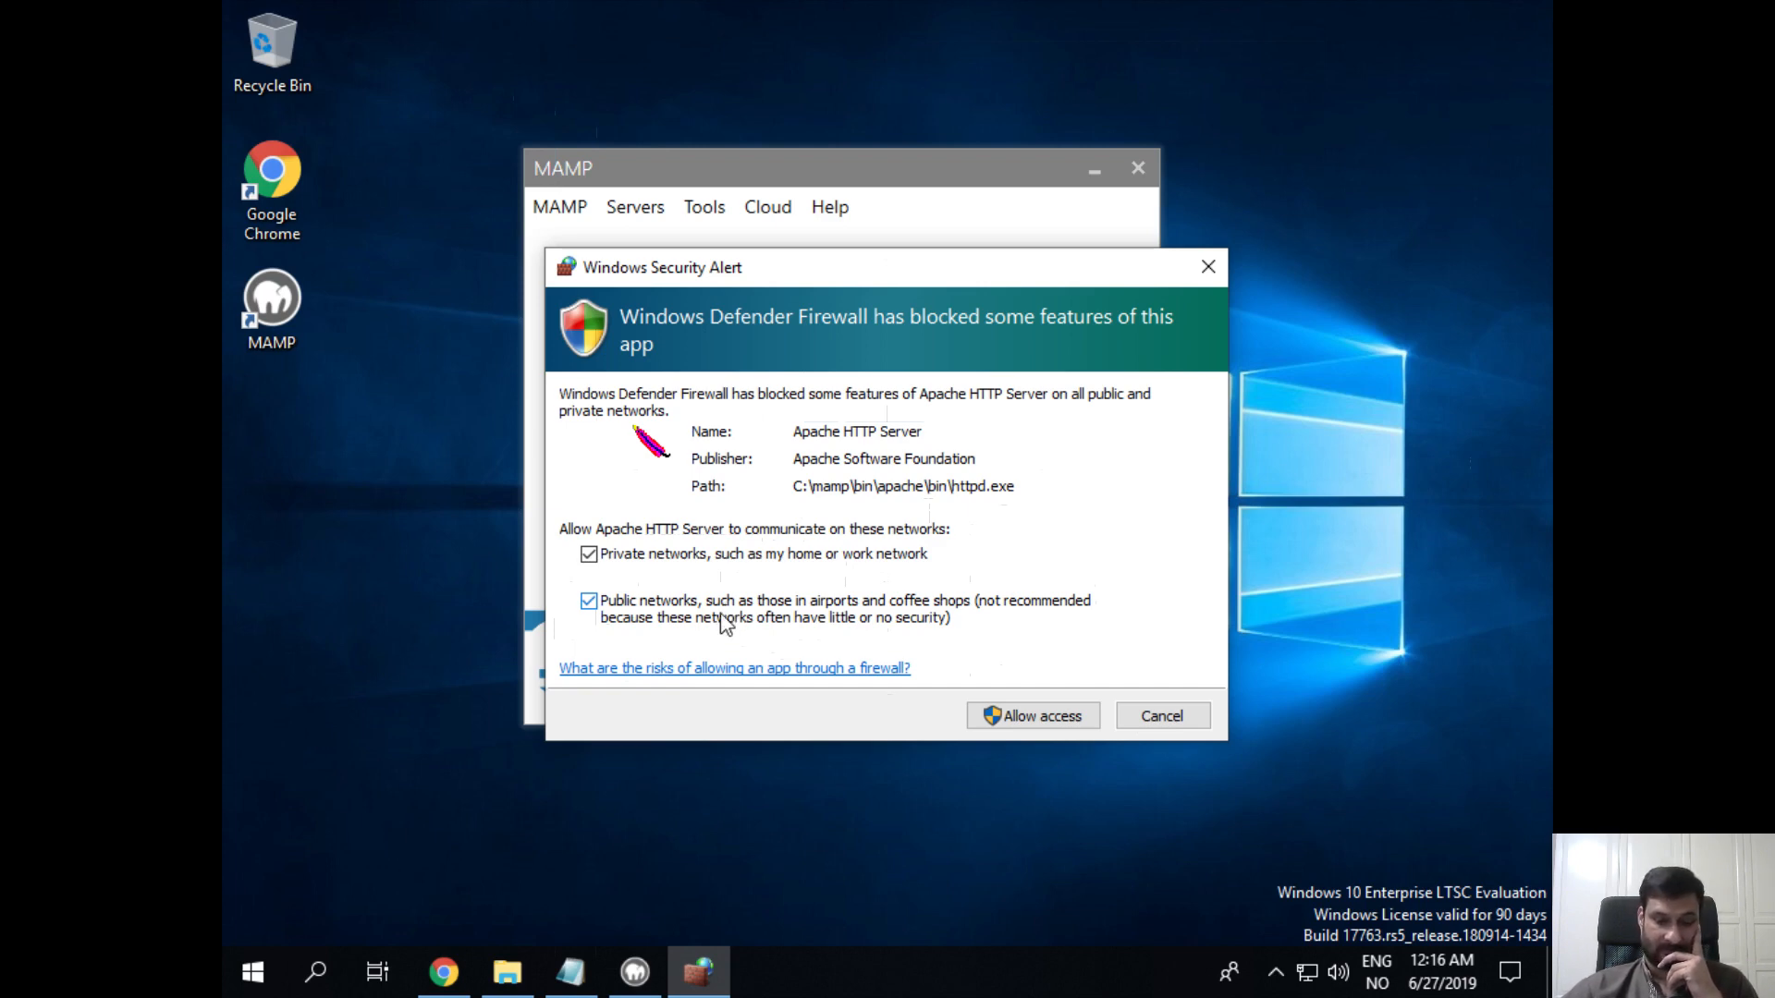
{"action": "left_click", "coordinate": [806, 624]}
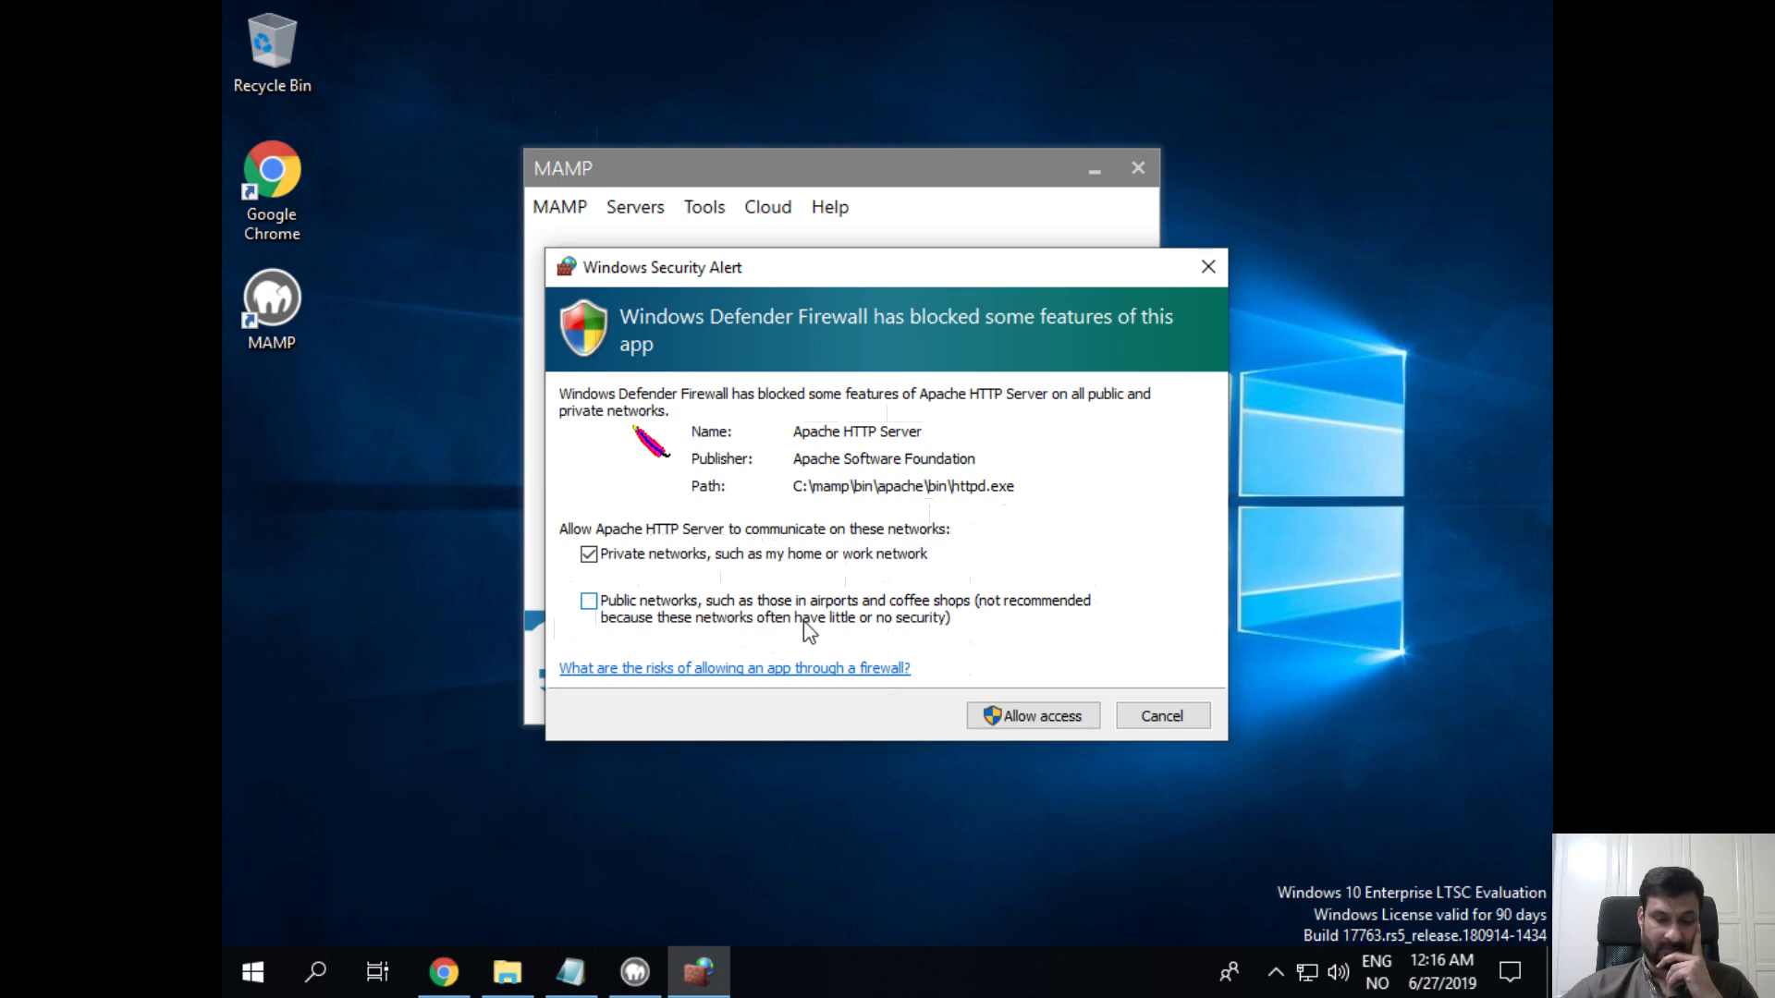
{"action": "left_click", "coordinate": [1065, 717]}
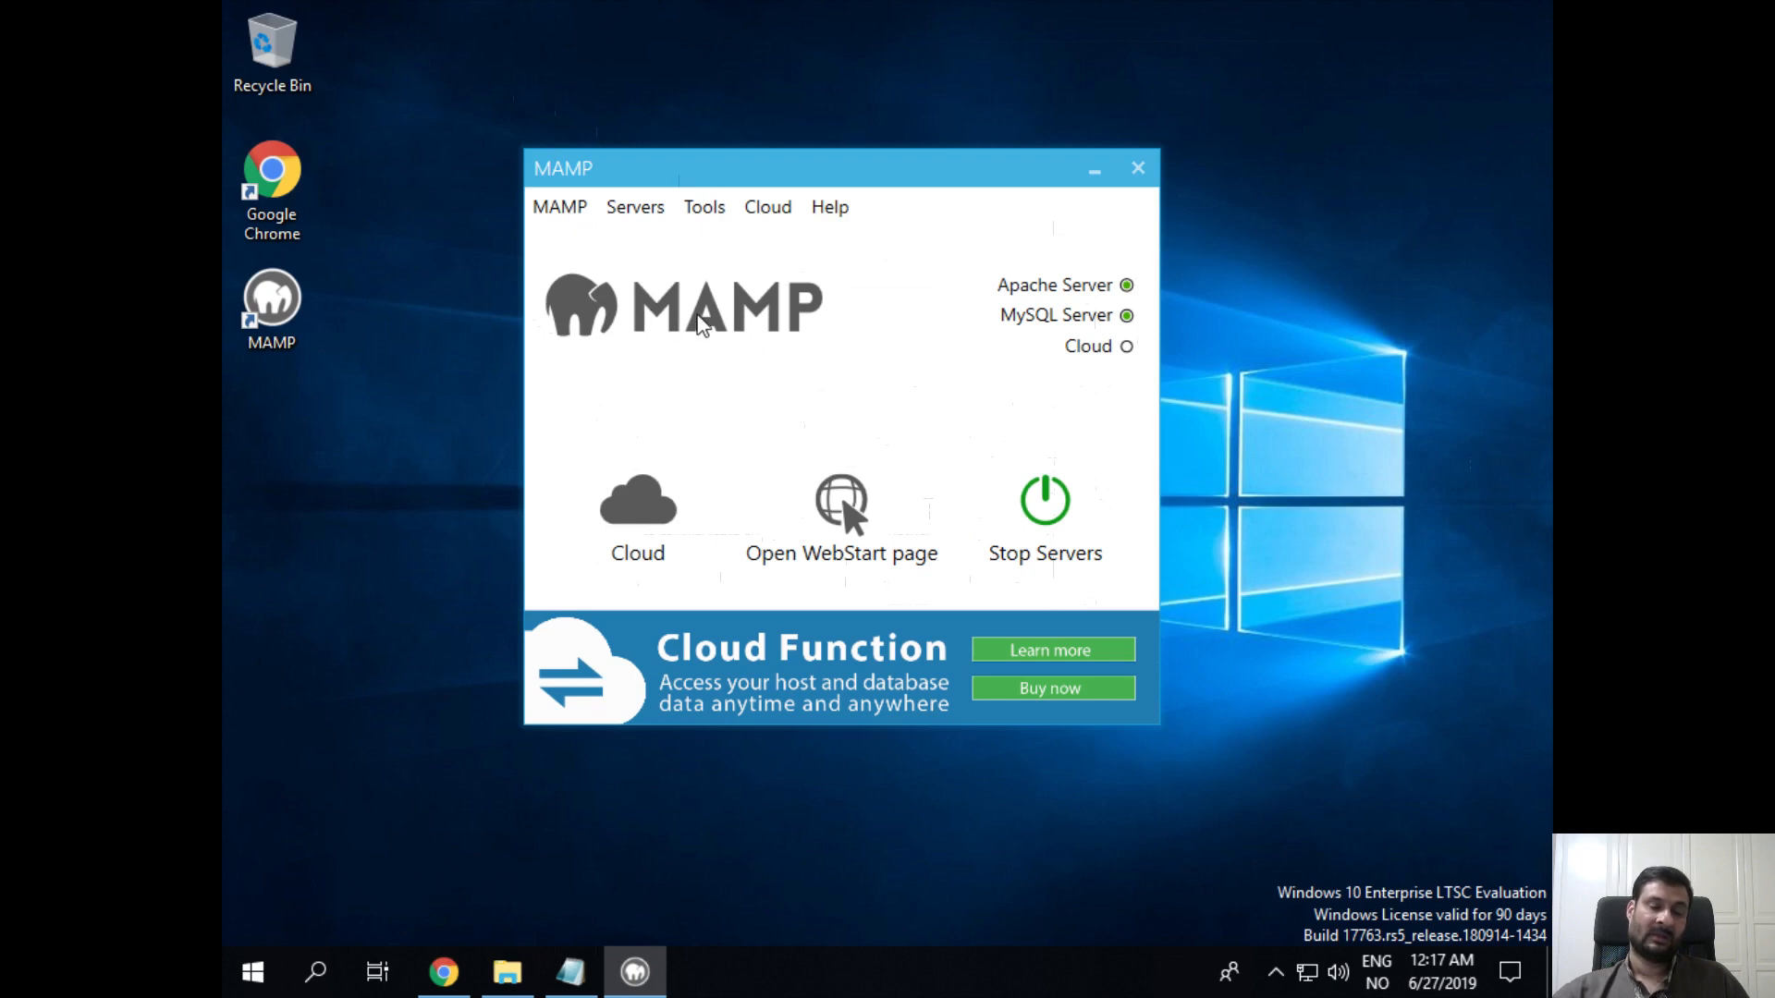
Step: Open MAMP Preferences on the Ports tab showing Apache 80, Nginx 80, MySQL 3306
{"action": "left_click", "coordinate": [567, 211]}
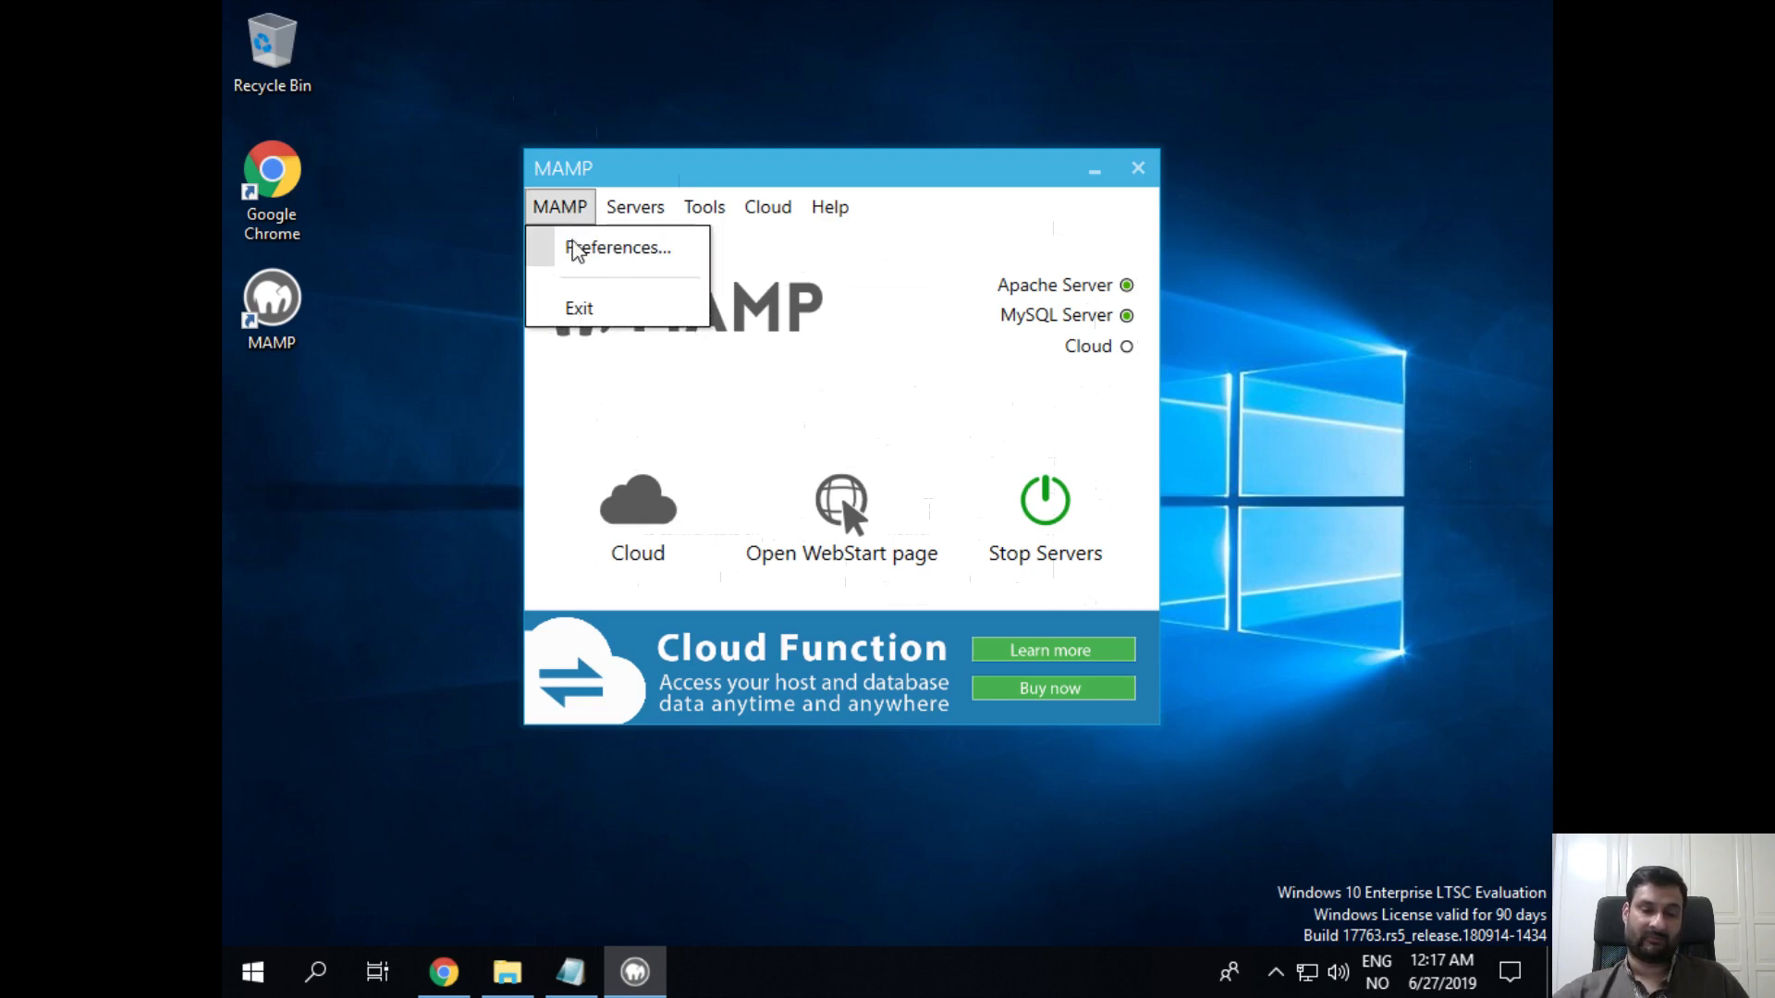
{"action": "left_click", "coordinate": [591, 266]}
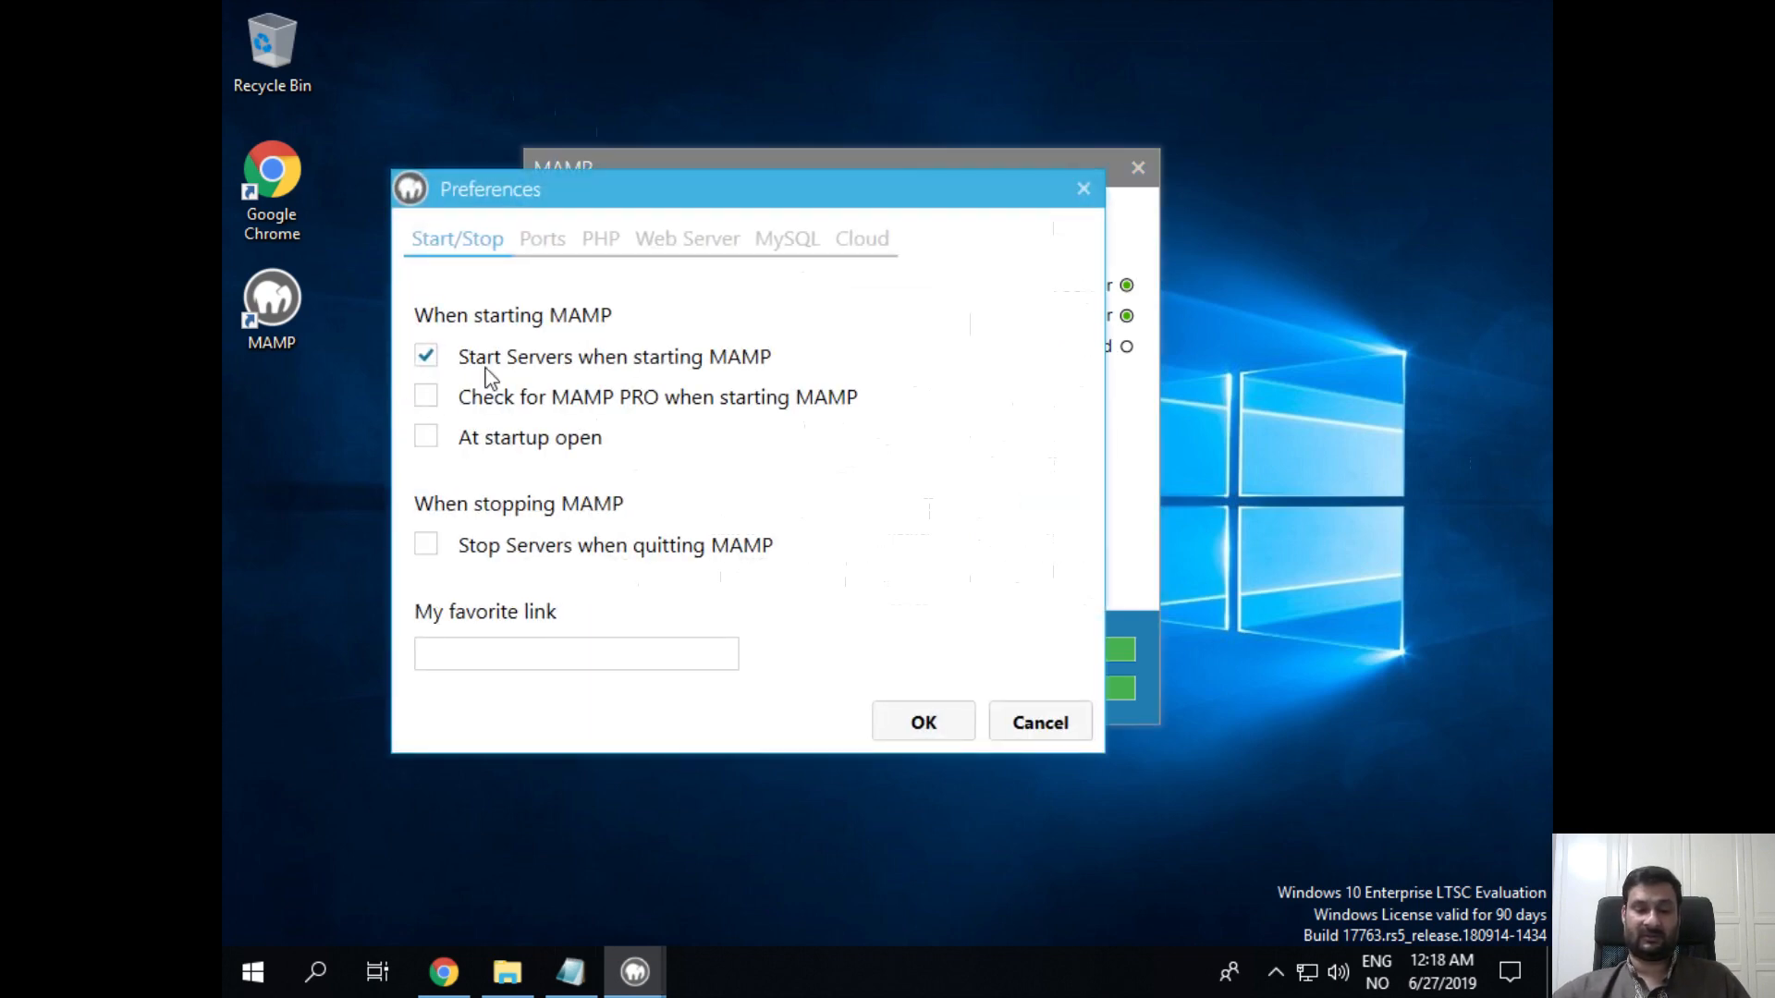
{"action": "left_click", "coordinate": [541, 246]}
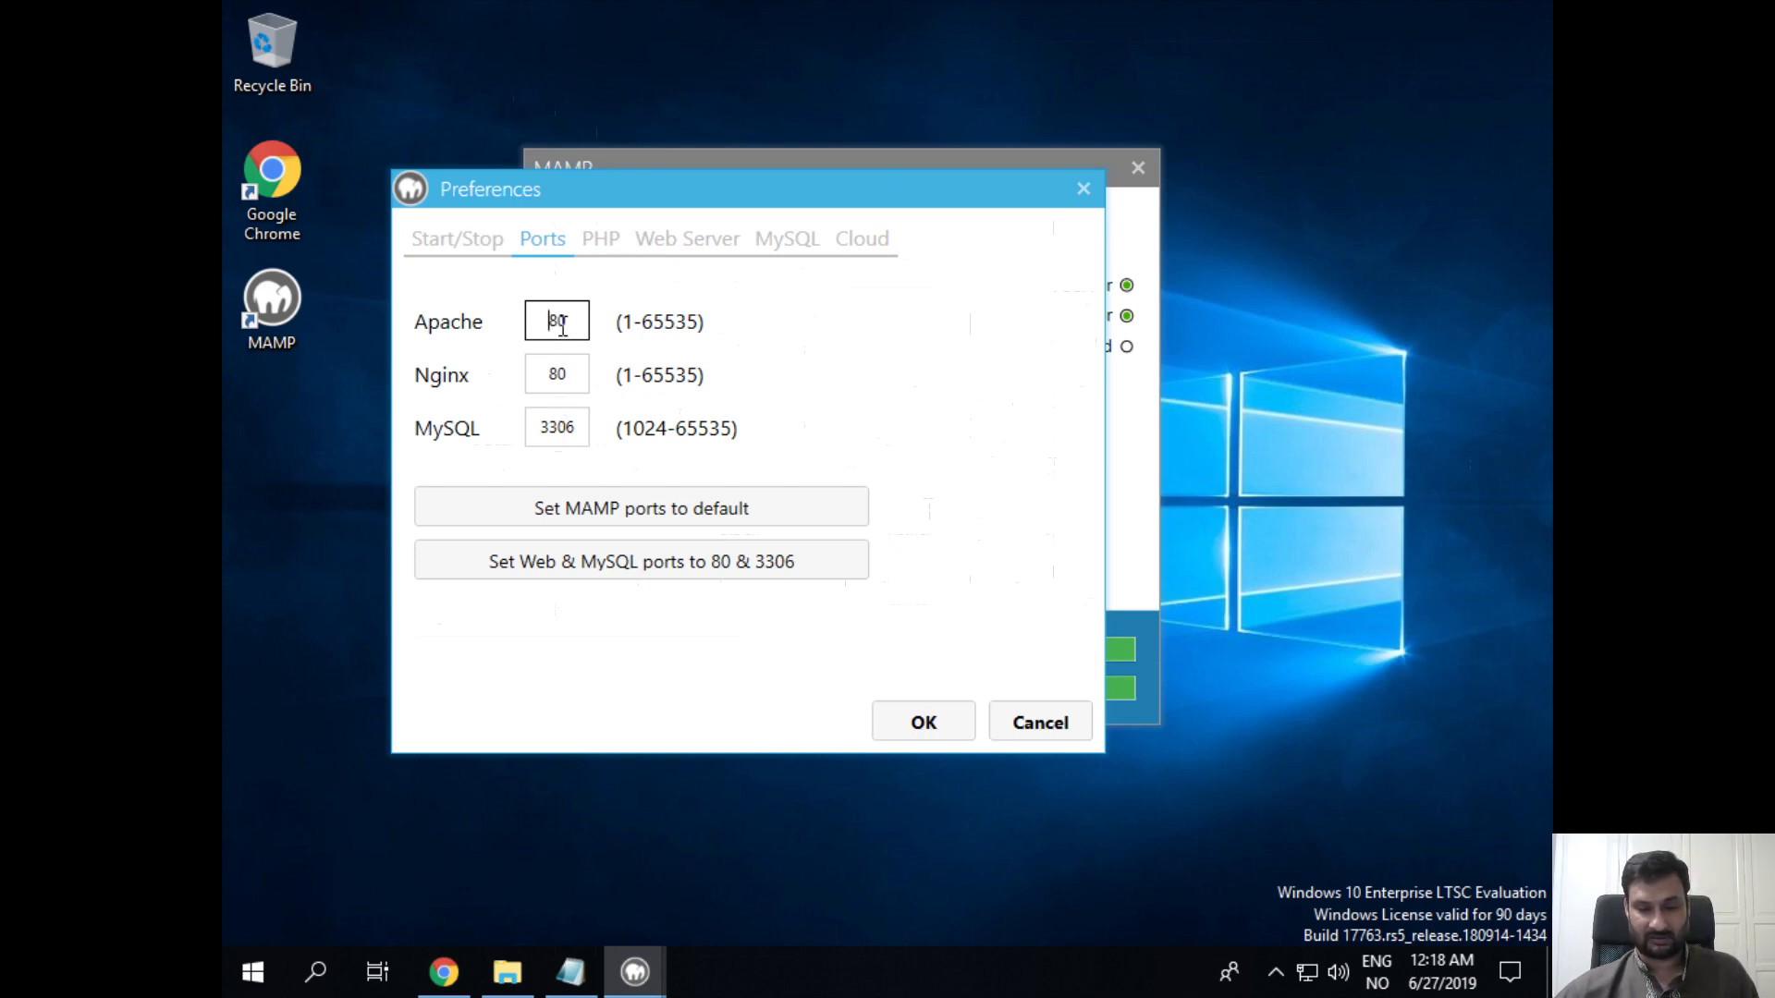
Step: Apply 'Set Web & MySQL ports to 80 & 3306', then view the PHP and Web Server tabs
{"action": "left_click", "coordinate": [558, 374]}
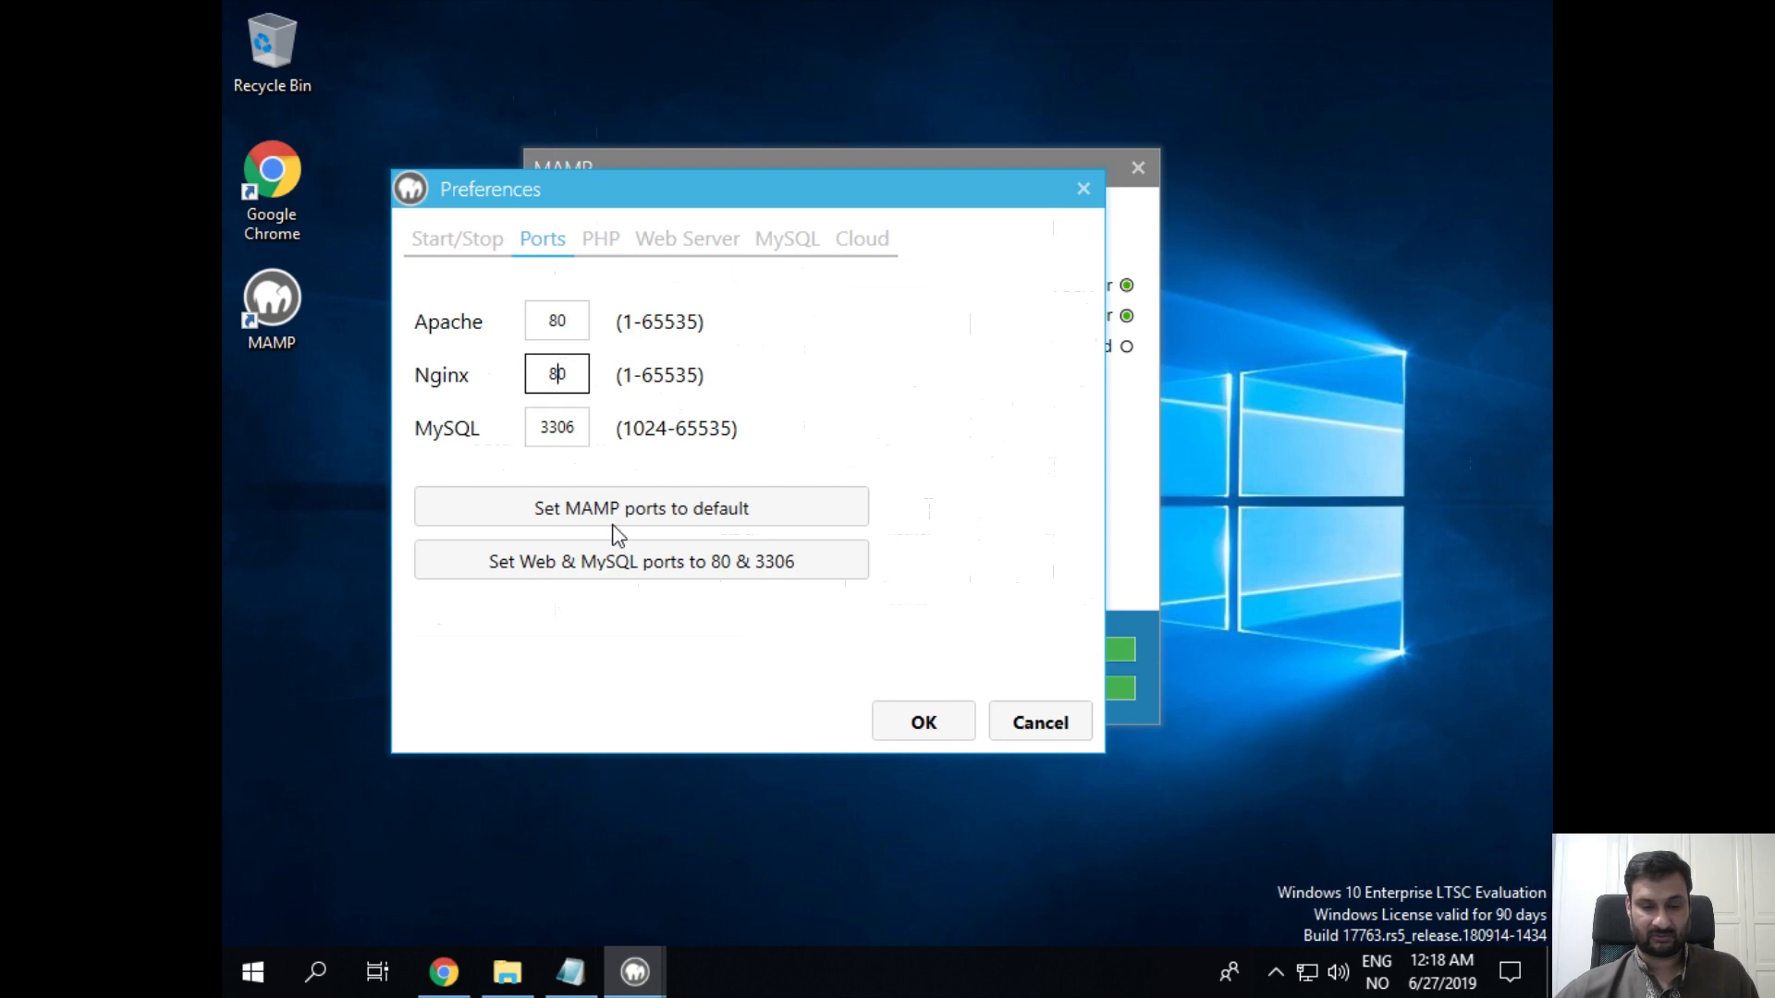
{"action": "left_click", "coordinate": [673, 579]}
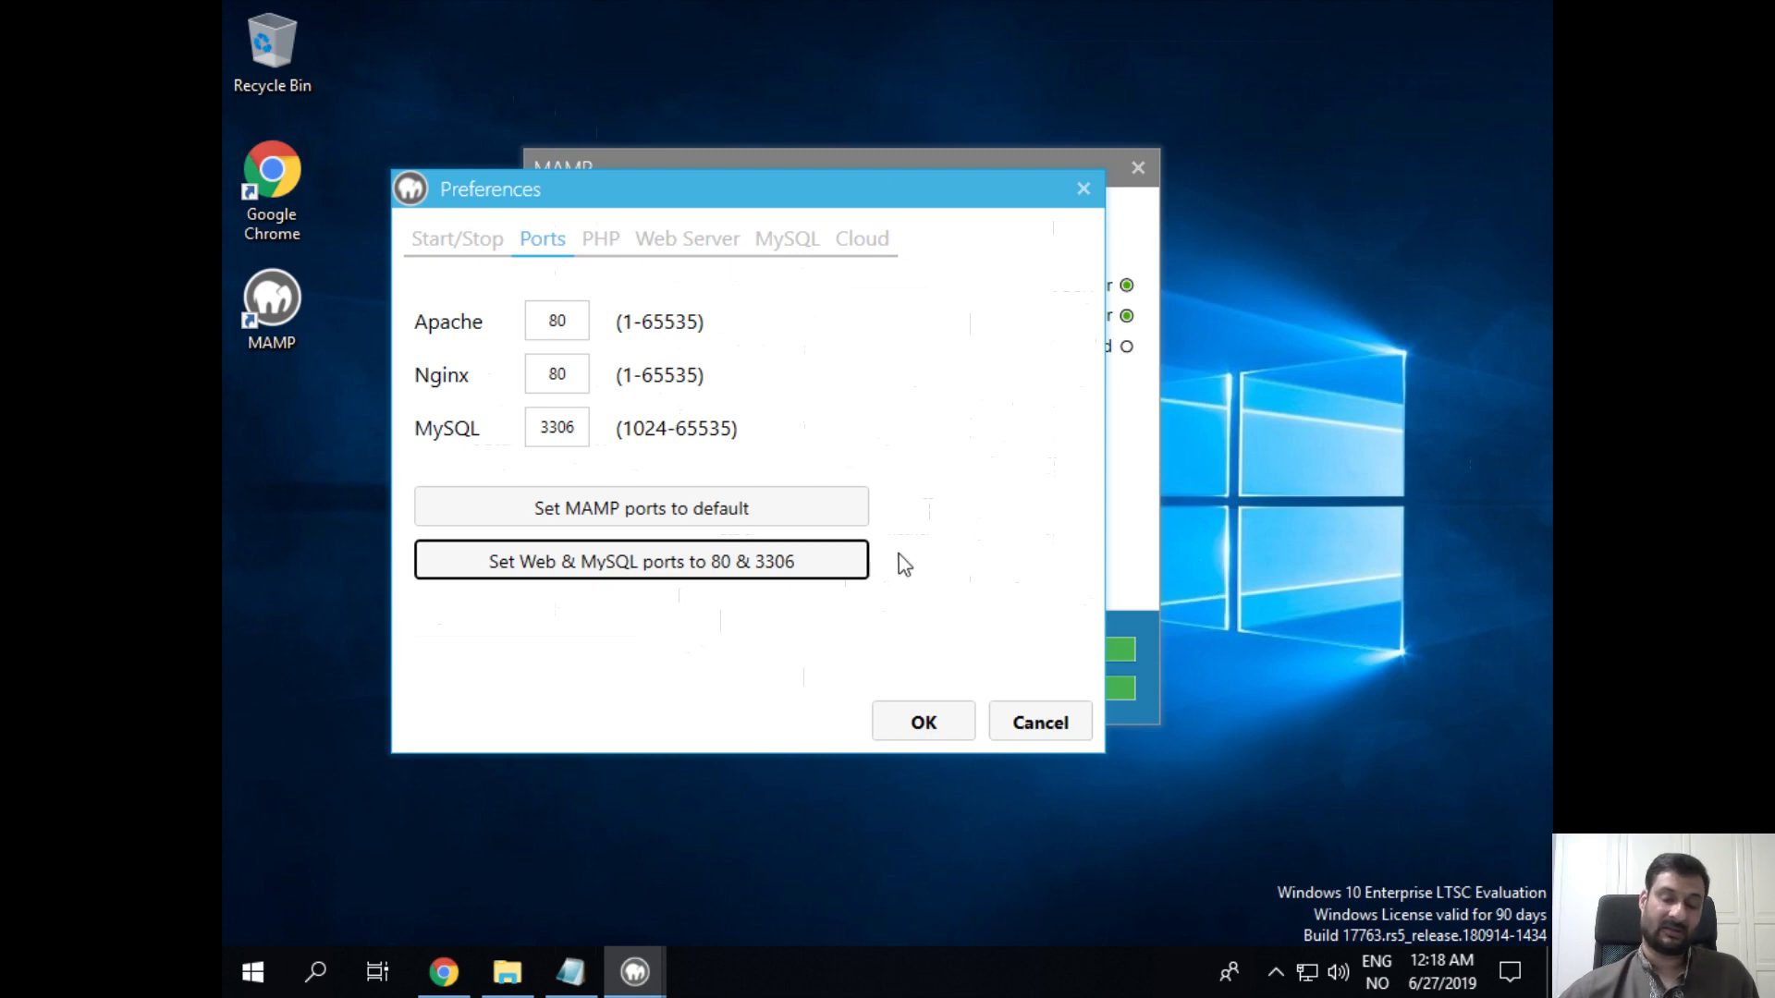
{"action": "left_click", "coordinate": [600, 242]}
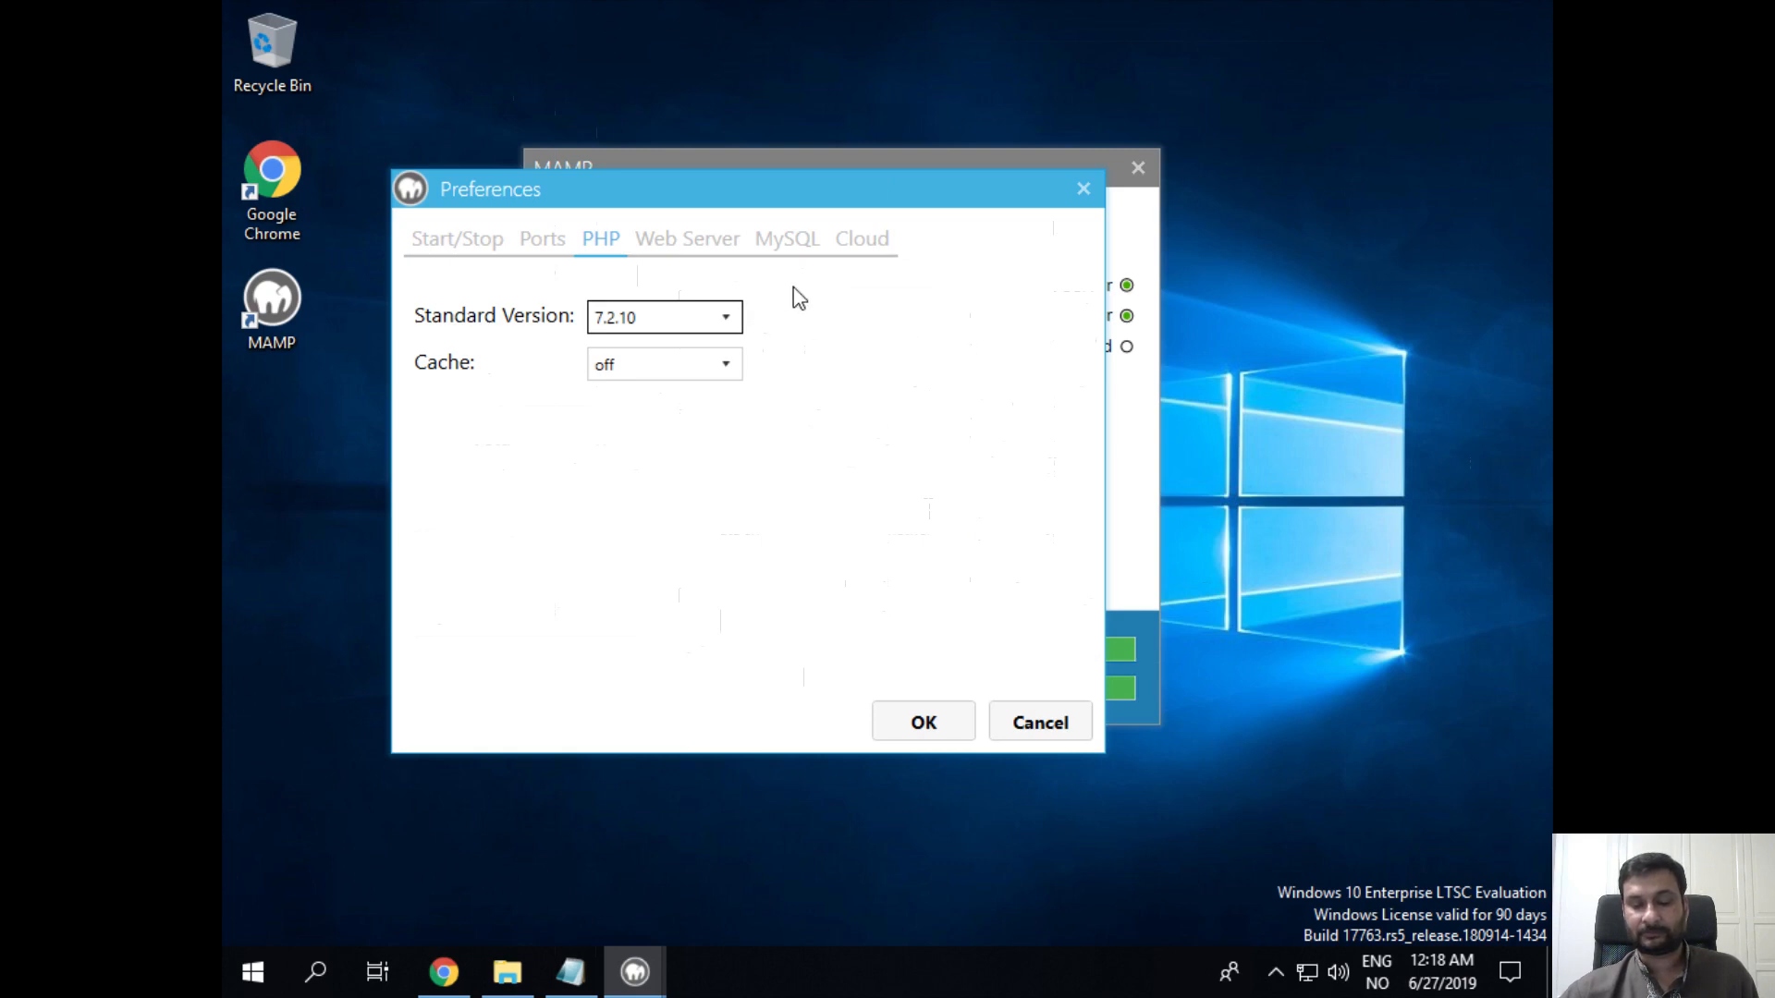
{"action": "left_click", "coordinate": [696, 250]}
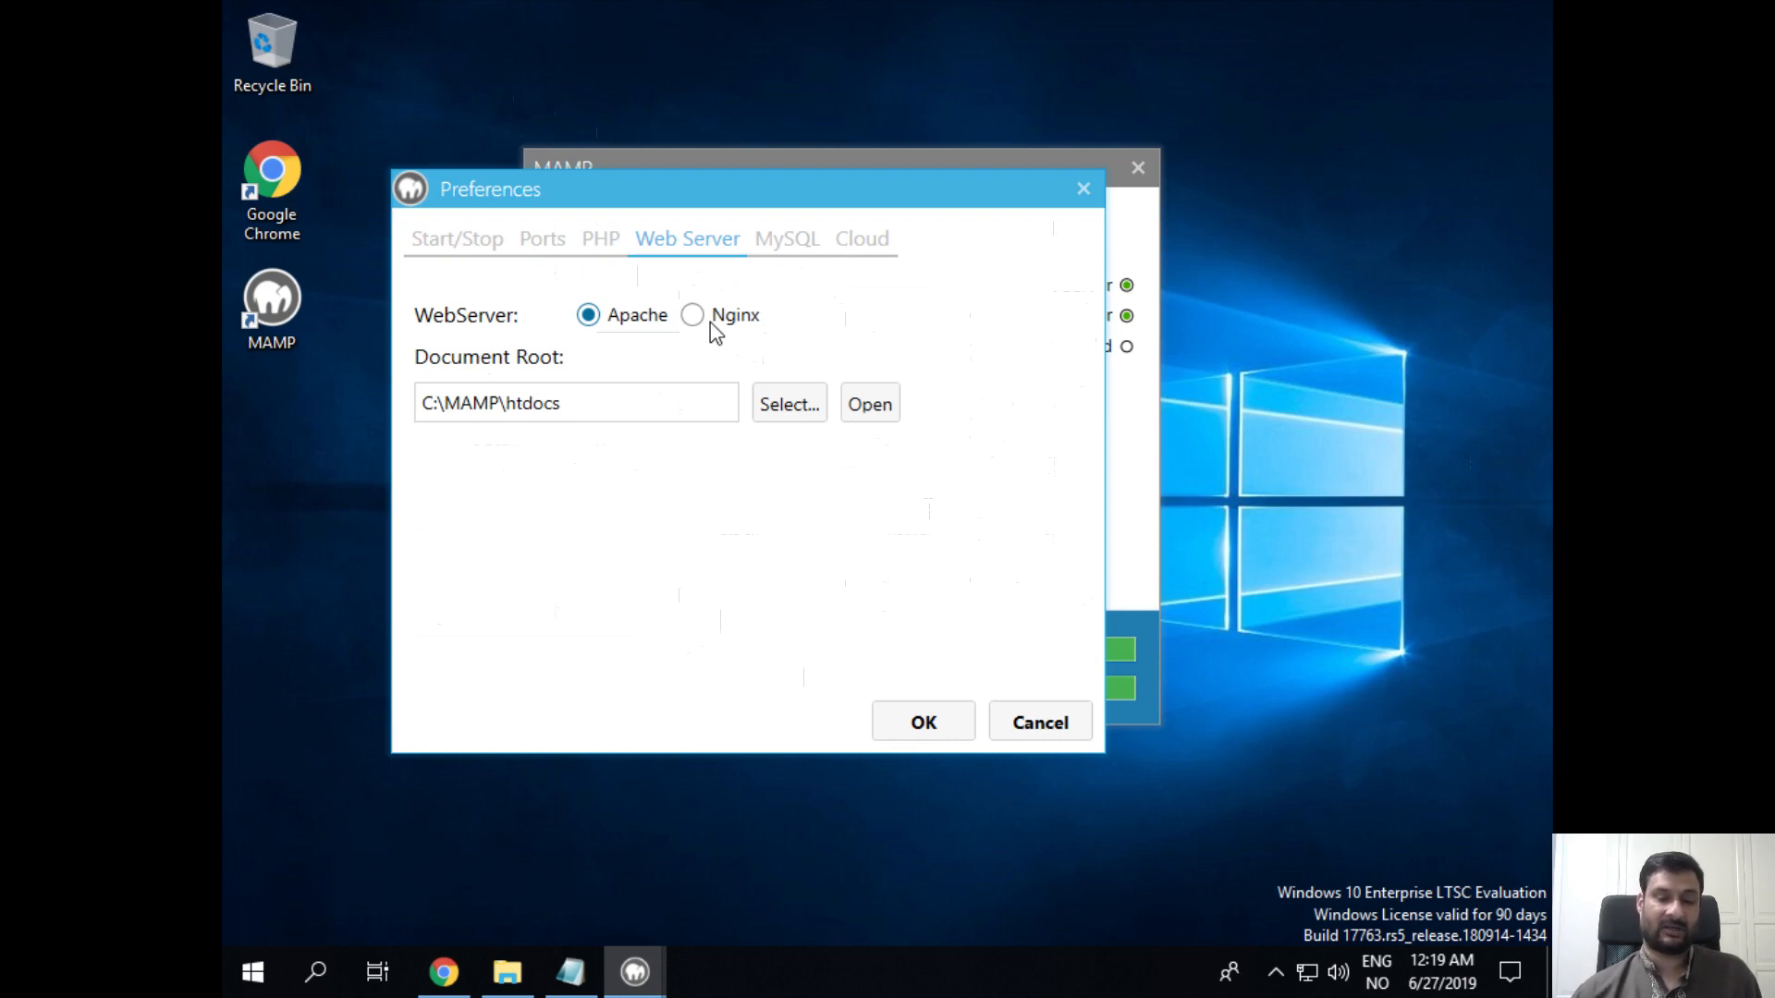
Step: Check the C:\MAMP\htdocs document root against the Notepad note, then view MySQL 5.7.24 settings
{"action": "left_click_drag", "start_coordinate": [695, 189], "coordinate": [537, 214]}
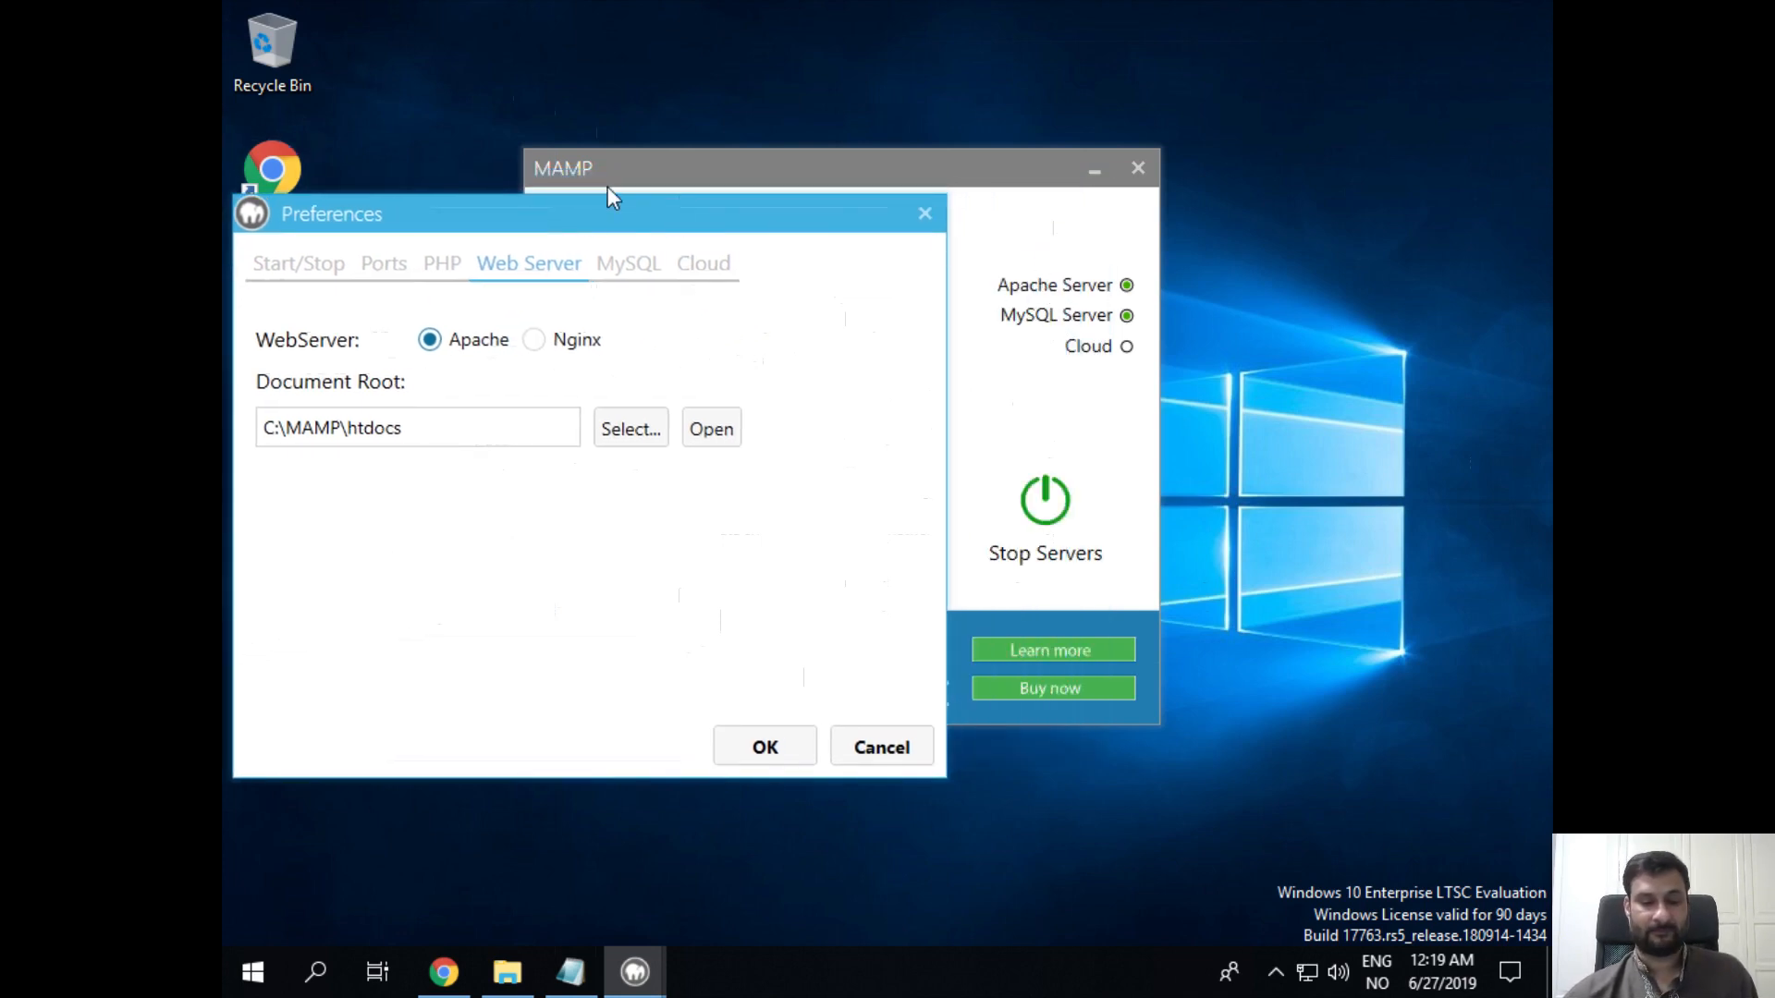
{"action": "left_click_drag", "start_coordinate": [618, 216], "coordinate": [929, 215]}
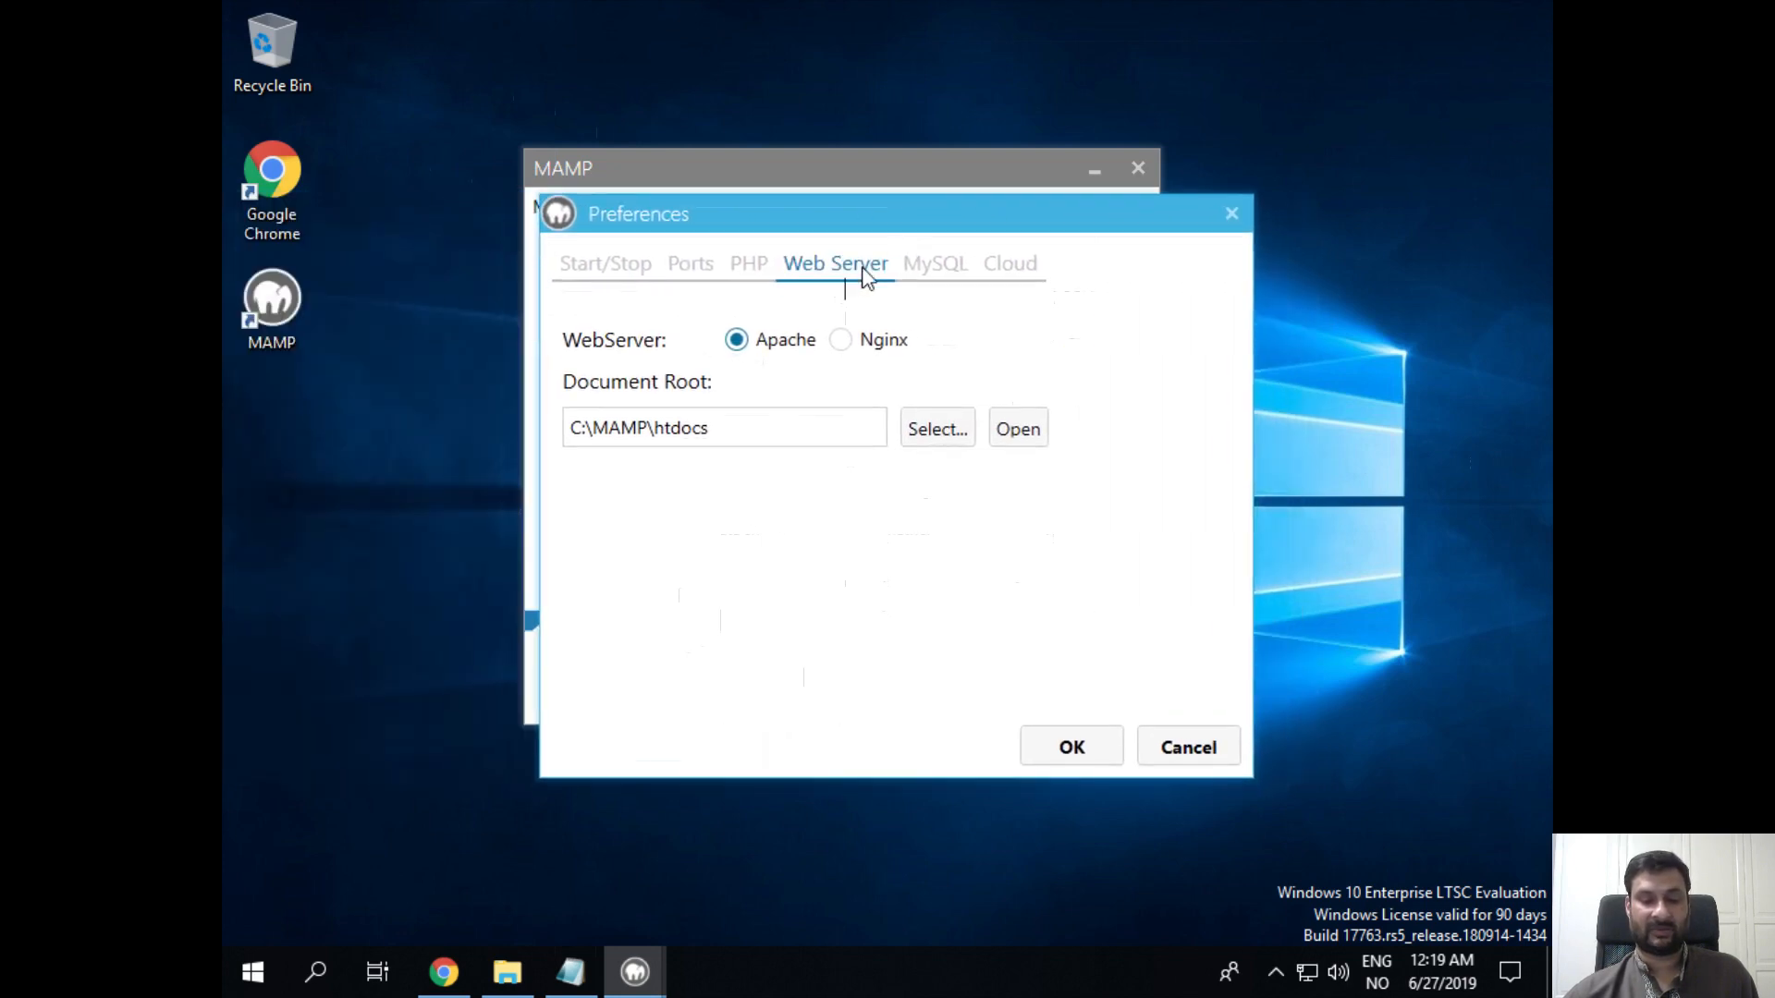
{"action": "double_click", "coordinate": [754, 430]}
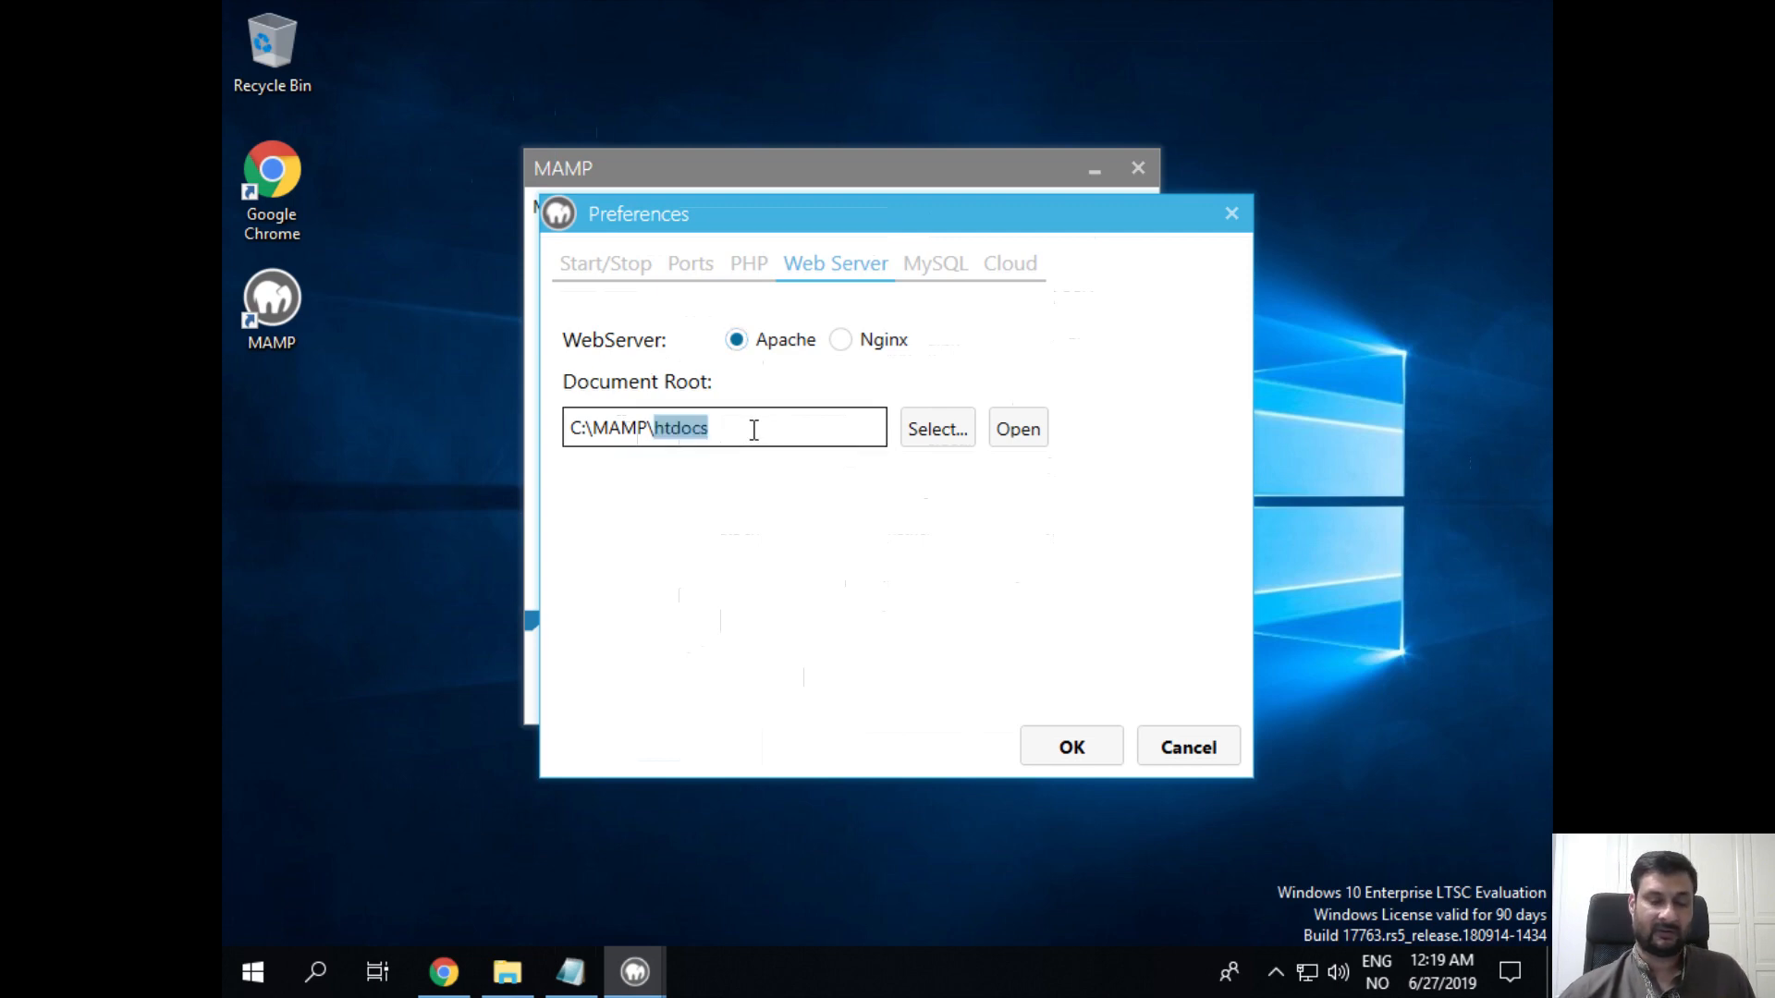
{"action": "left_click", "coordinate": [570, 972]}
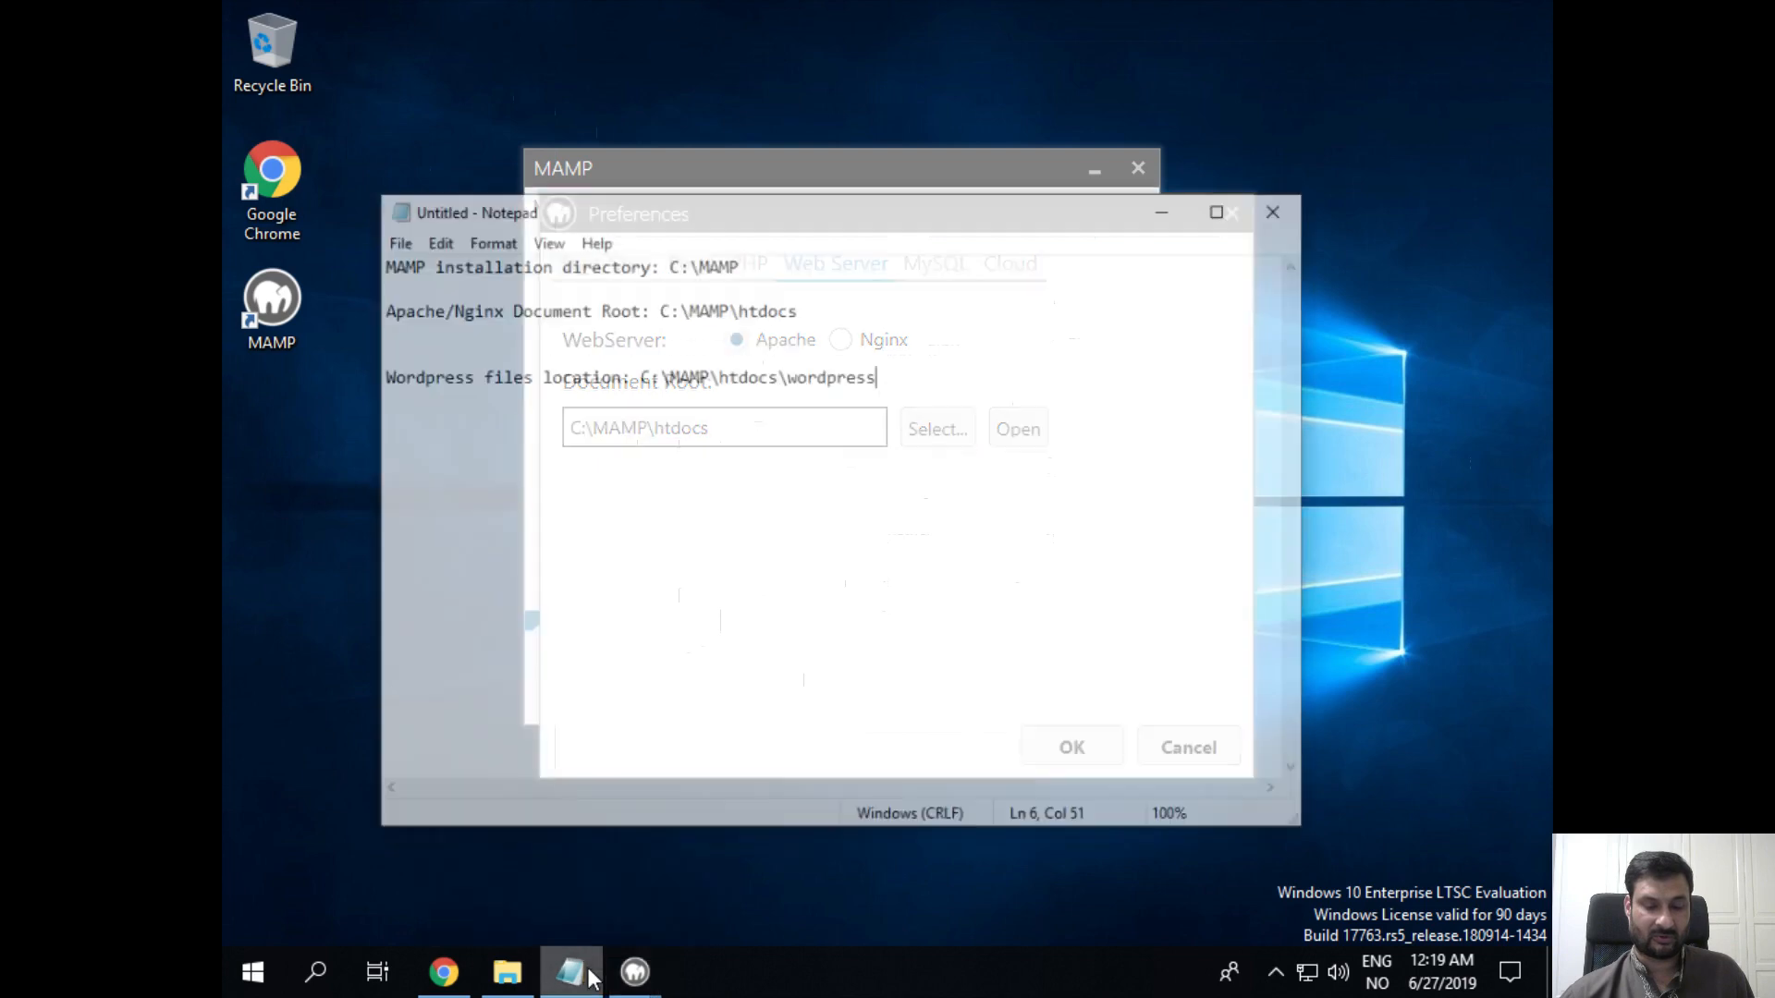
{"action": "left_click", "coordinate": [515, 260]}
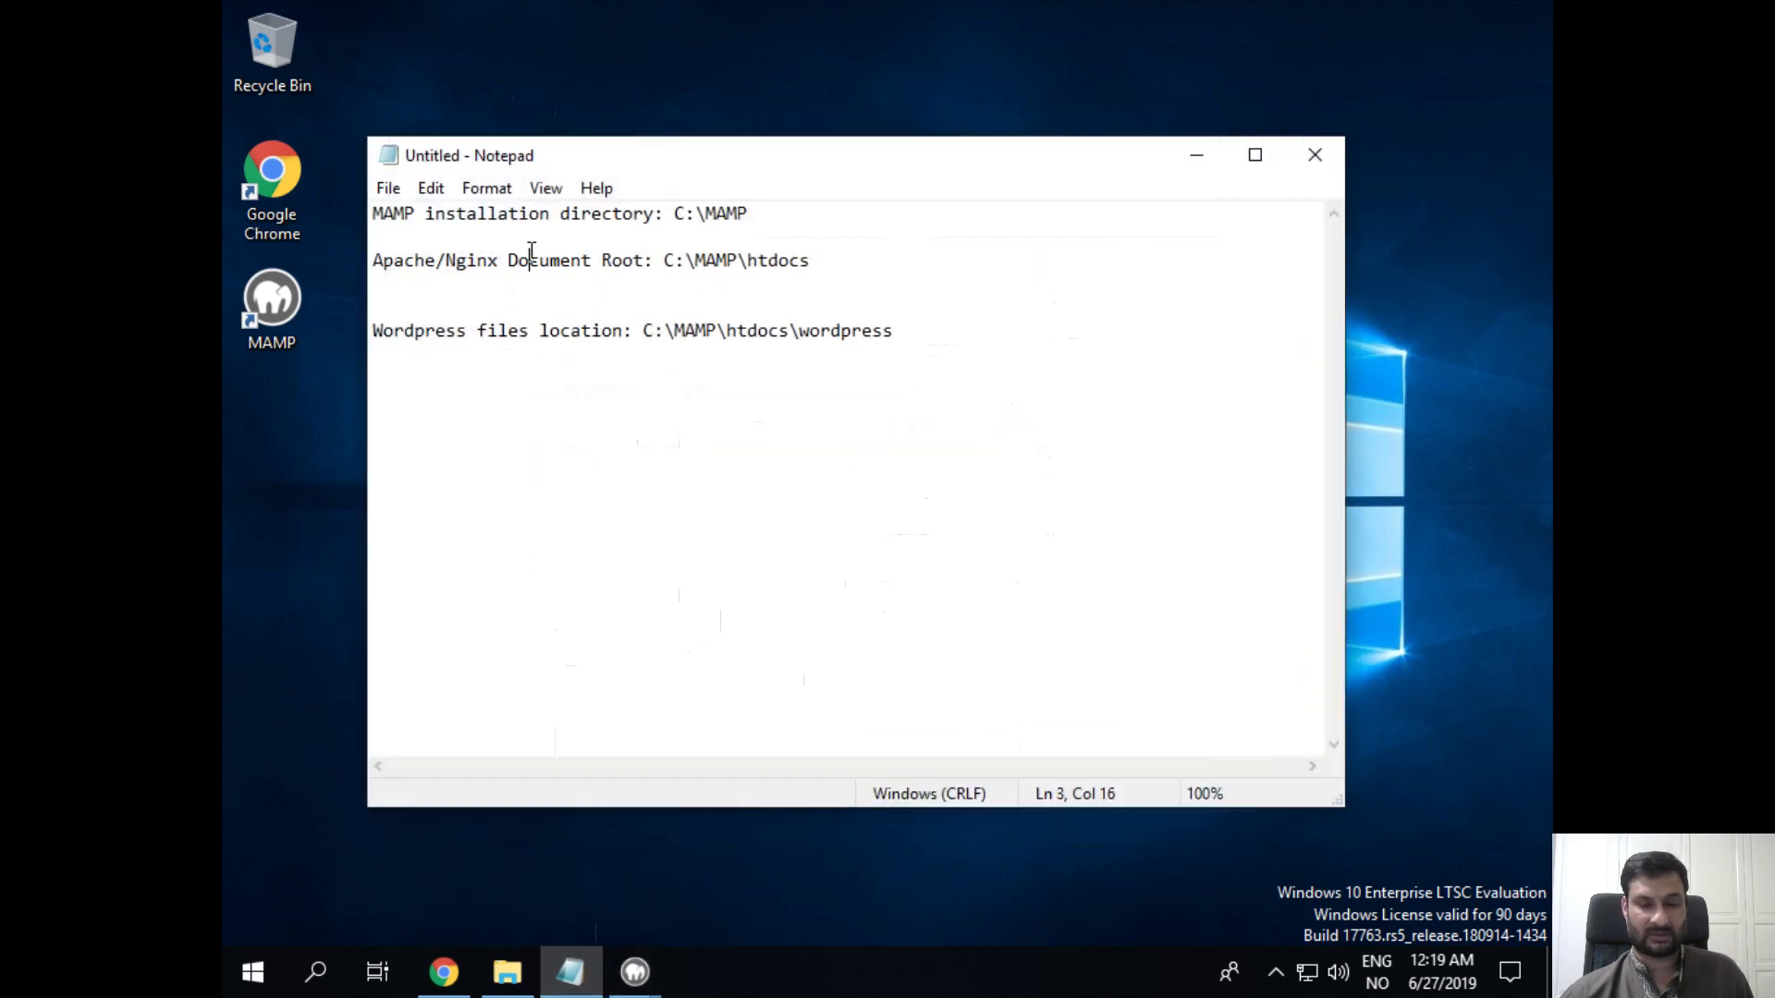
{"action": "left_click_drag", "start_coordinate": [823, 262], "coordinate": [665, 247]}
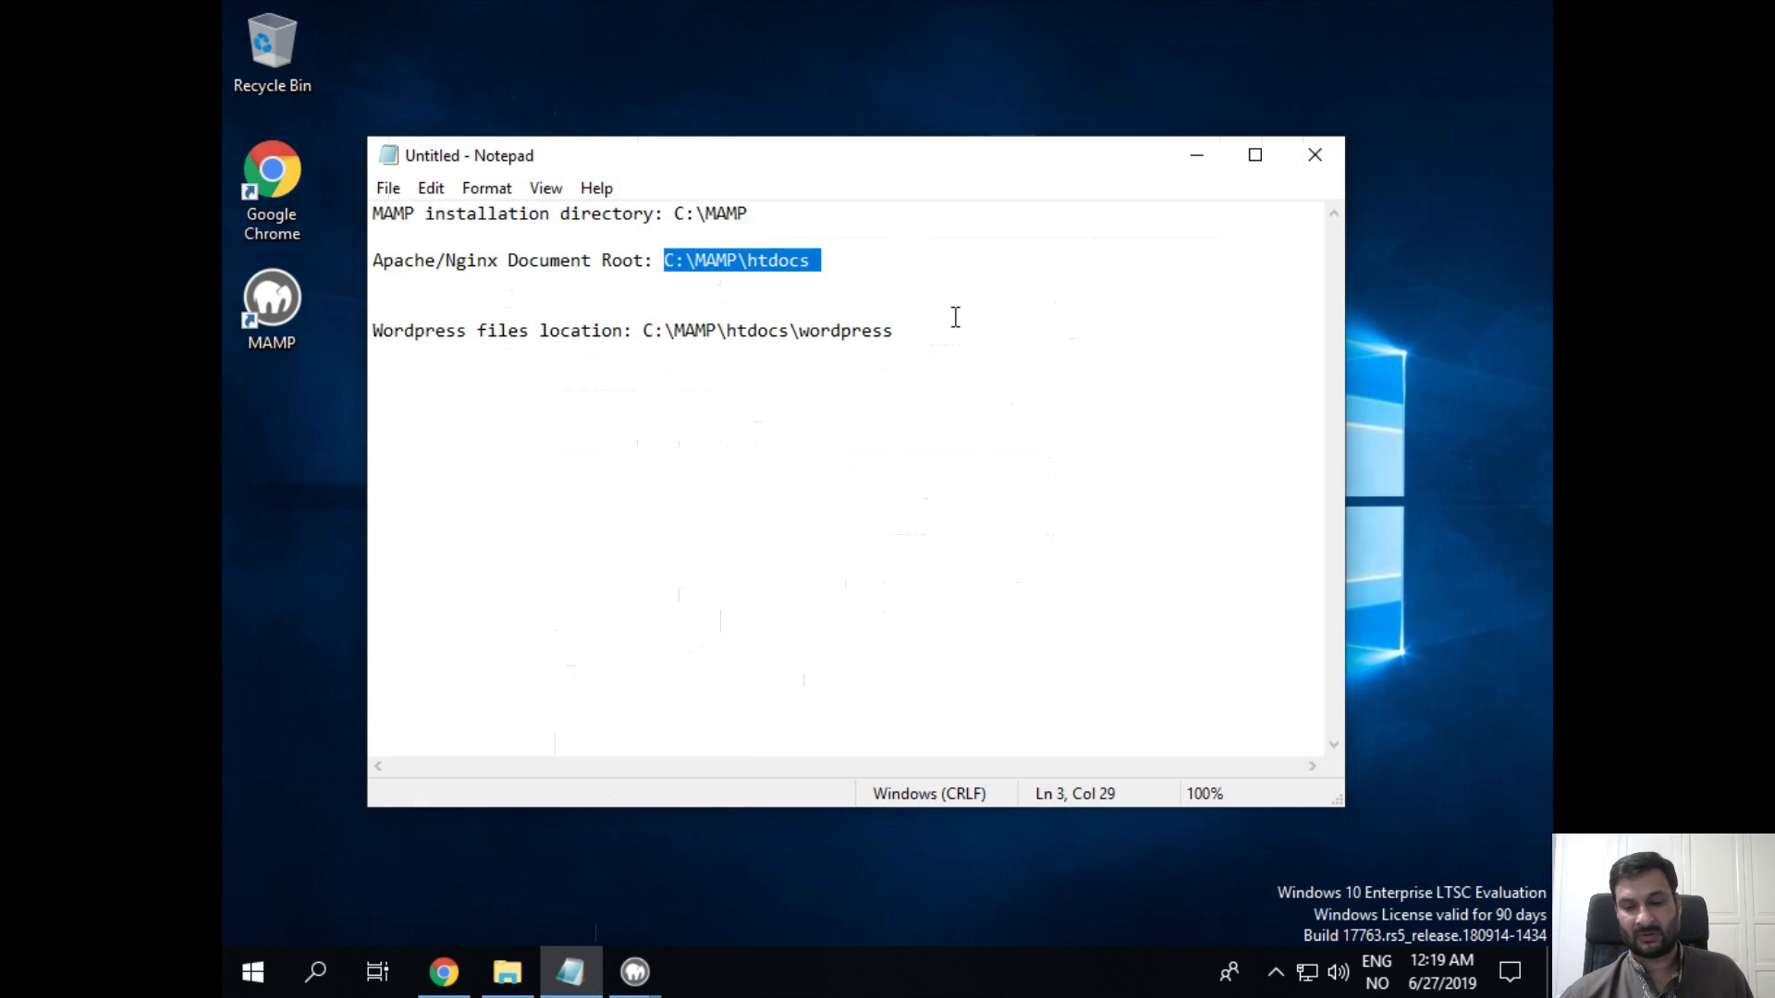
{"action": "left_click", "coordinate": [1192, 153]}
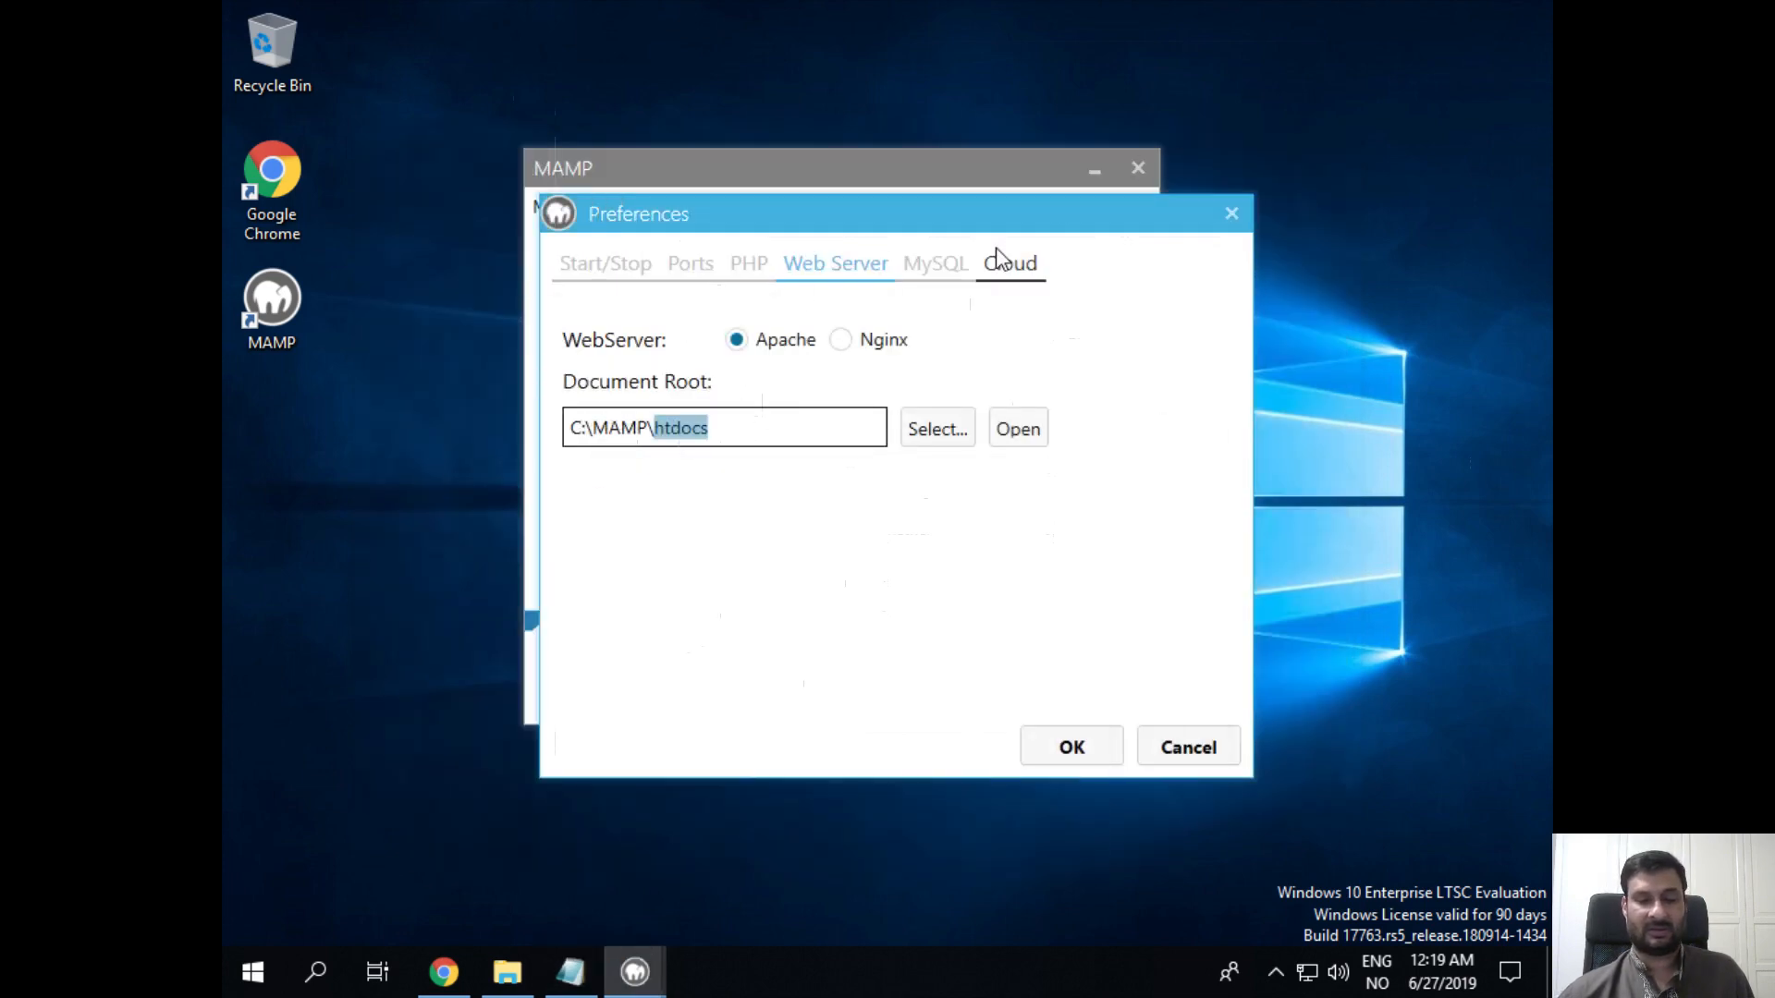
{"action": "left_click", "coordinate": [969, 266]}
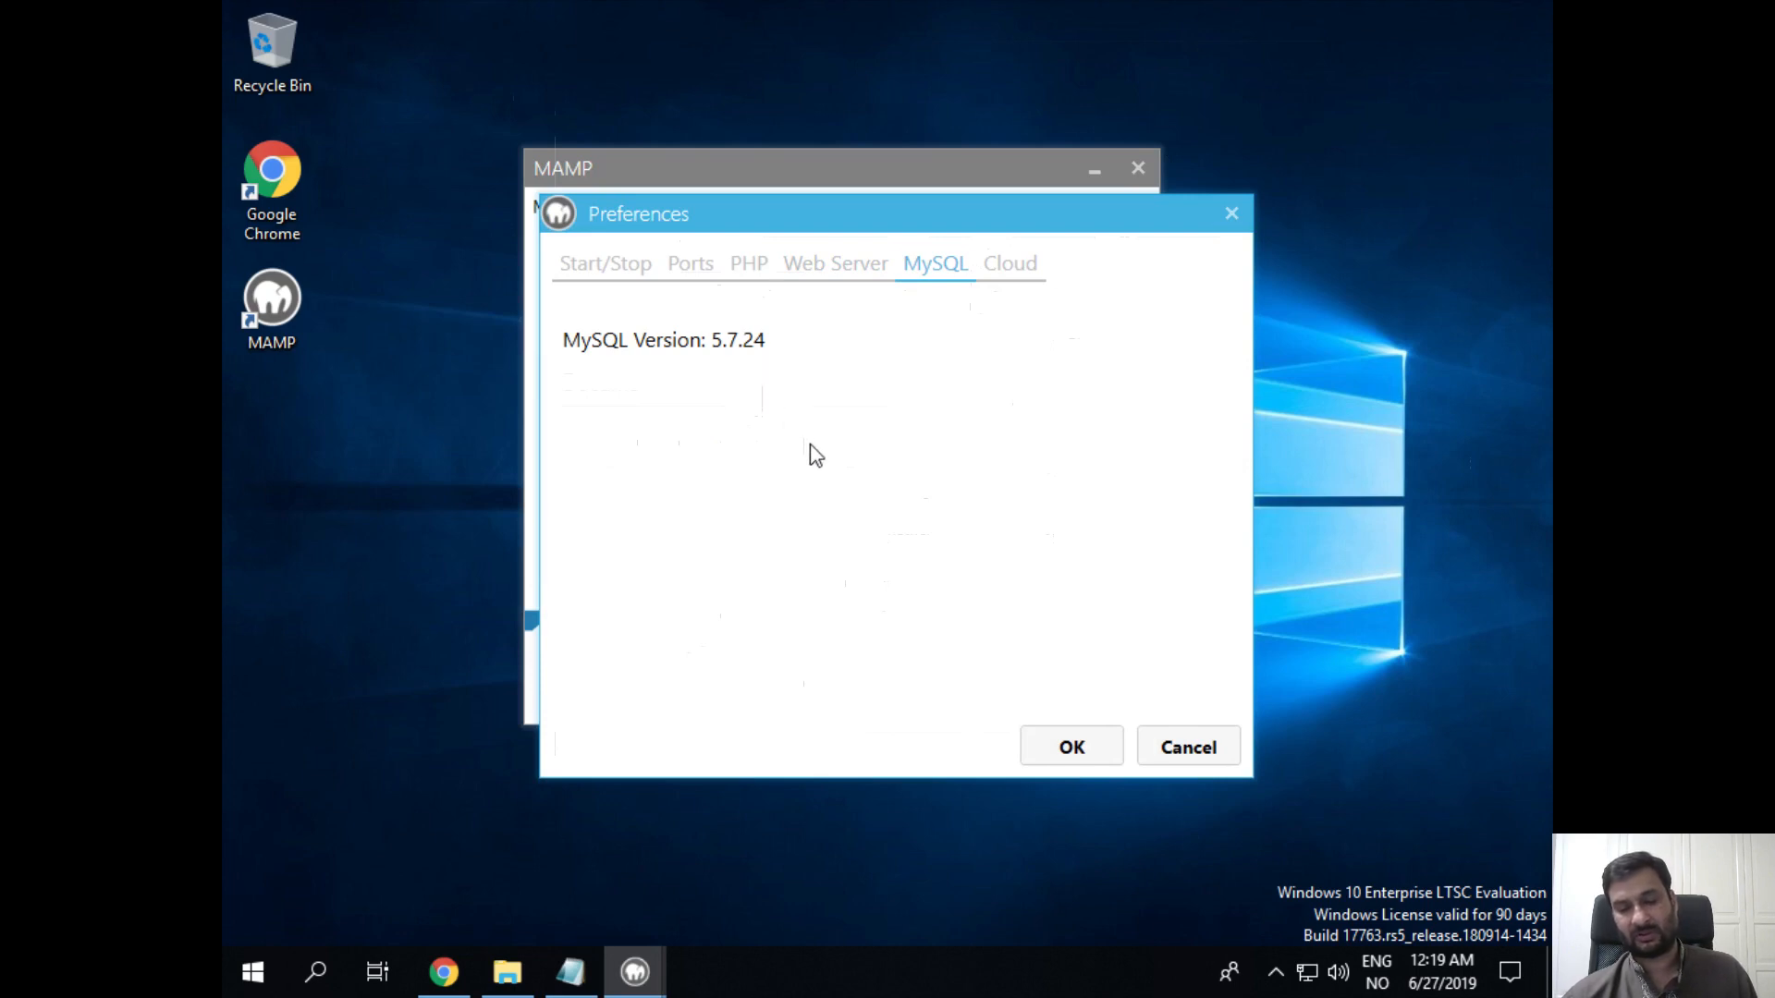
Step: Cancel Preferences, then look through the Servers, Tools and Cloud menus and close them
{"action": "left_click", "coordinate": [1180, 743]}
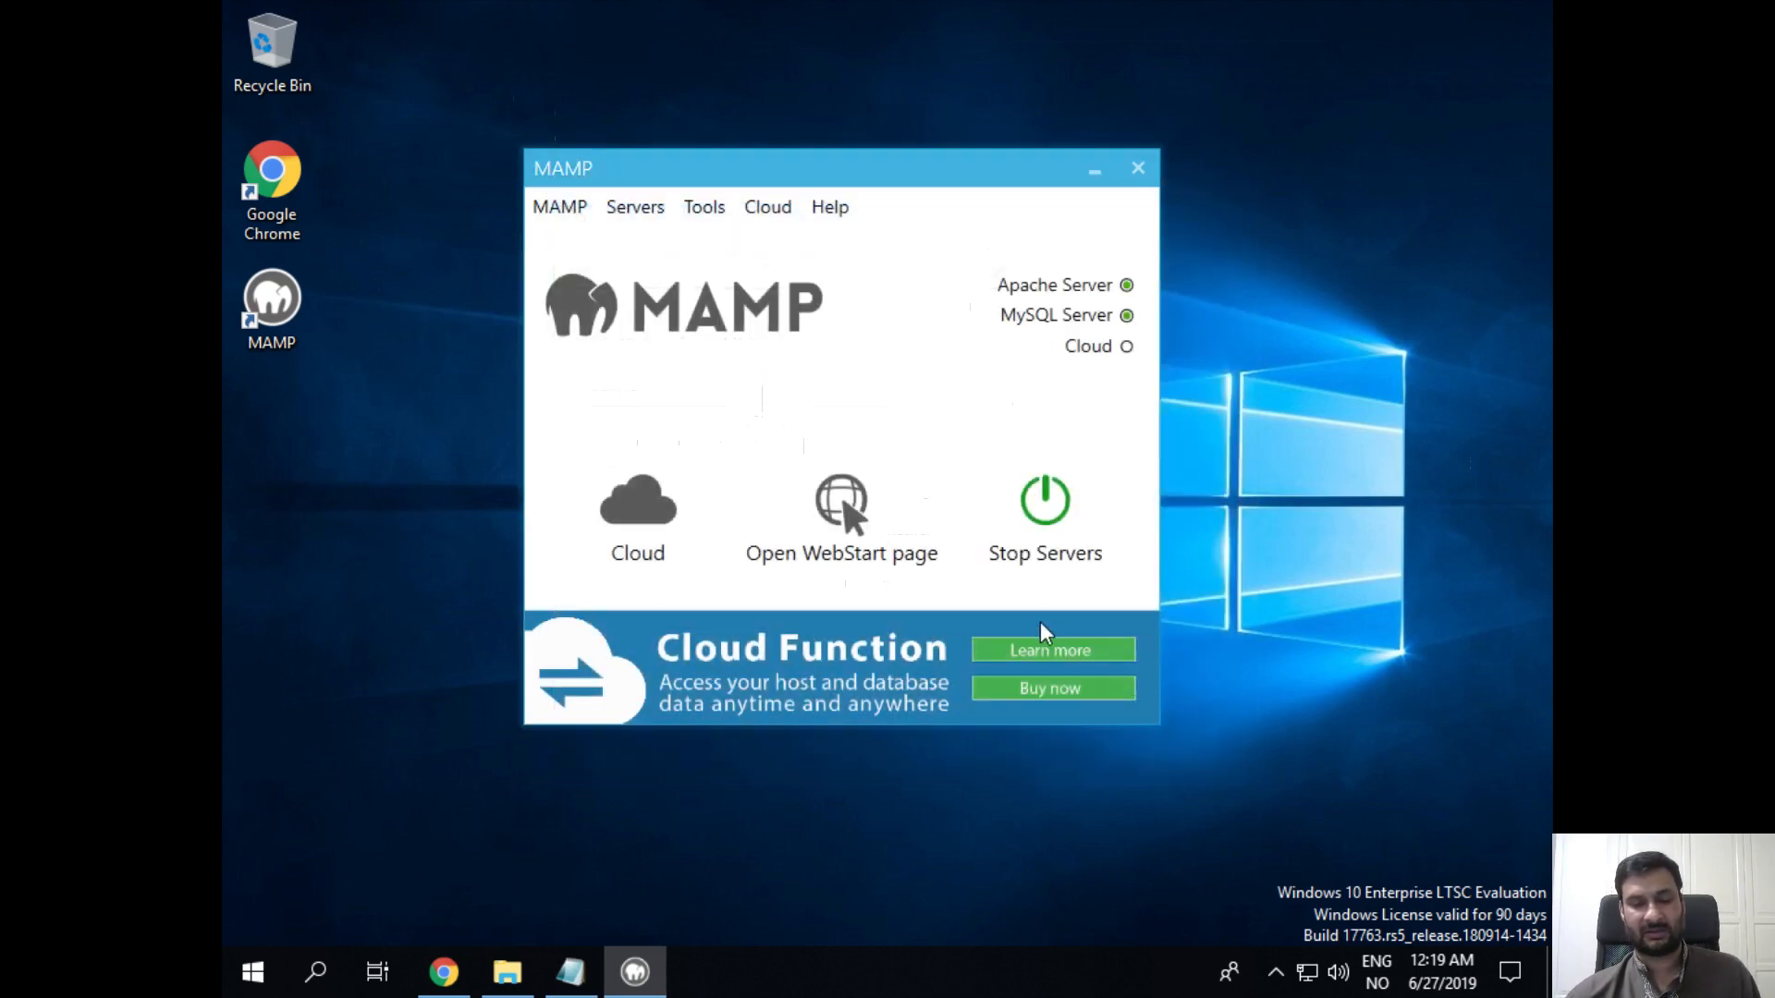
{"action": "left_click", "coordinate": [649, 216]}
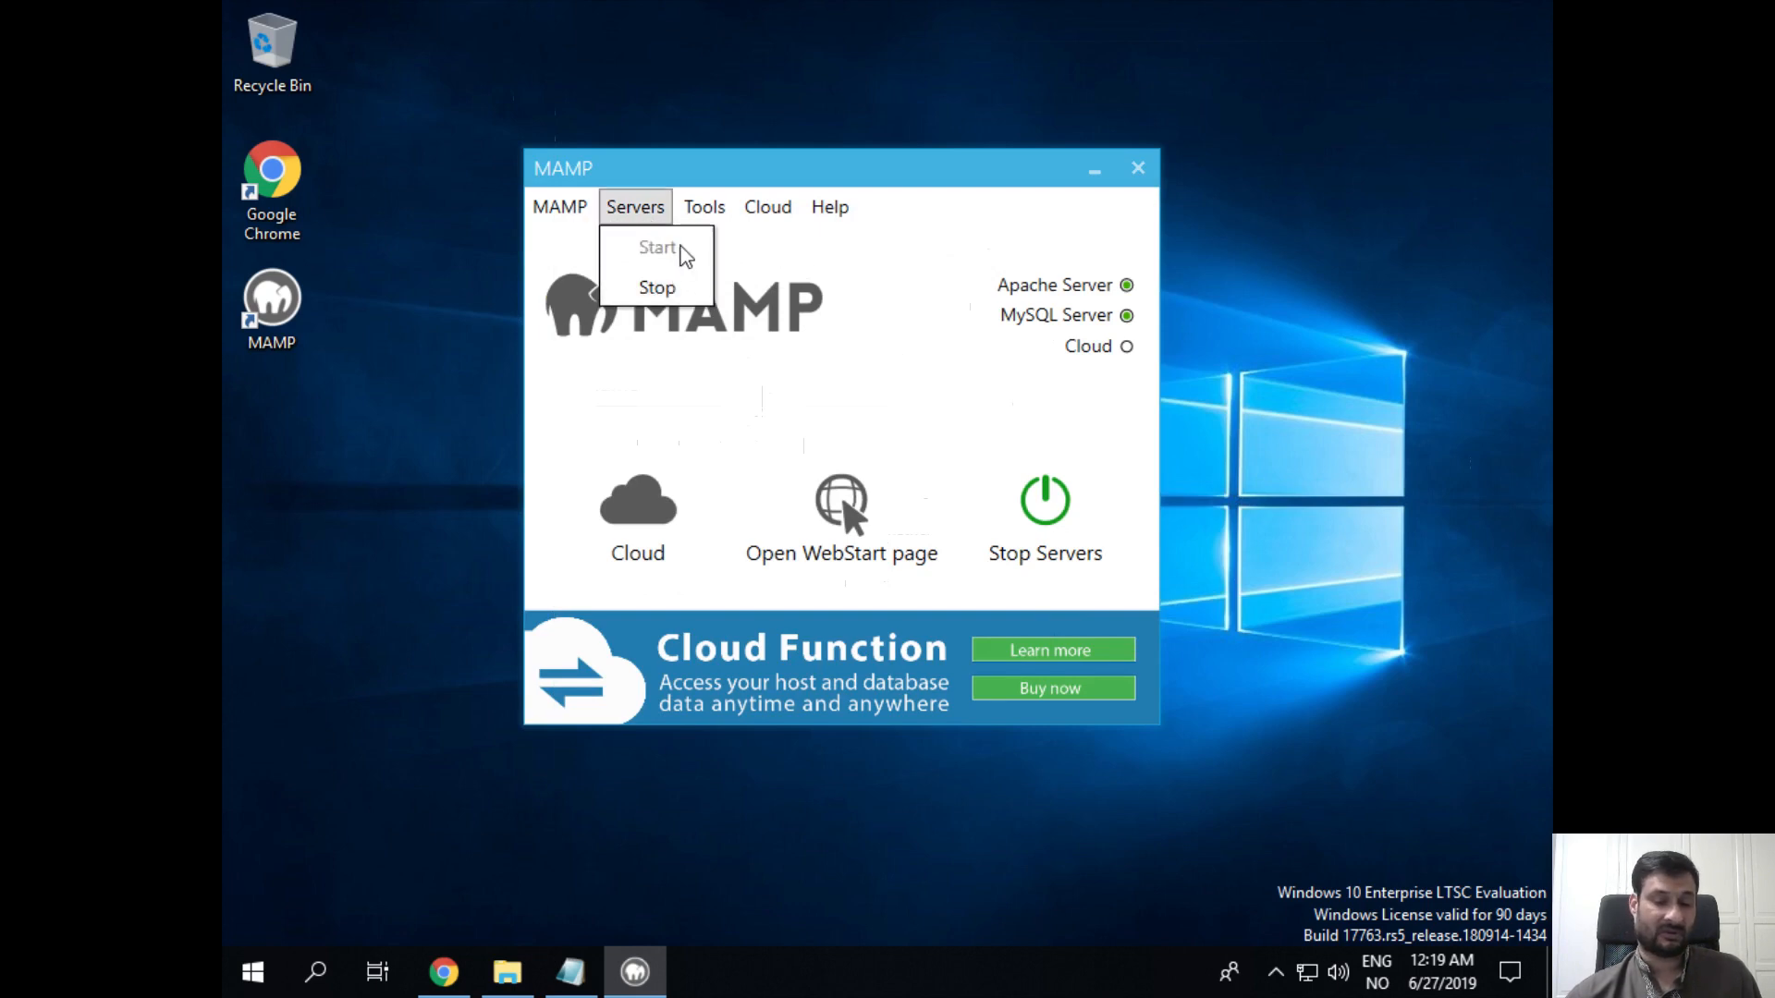
{"action": "mouse_move", "coordinate": [725, 214]}
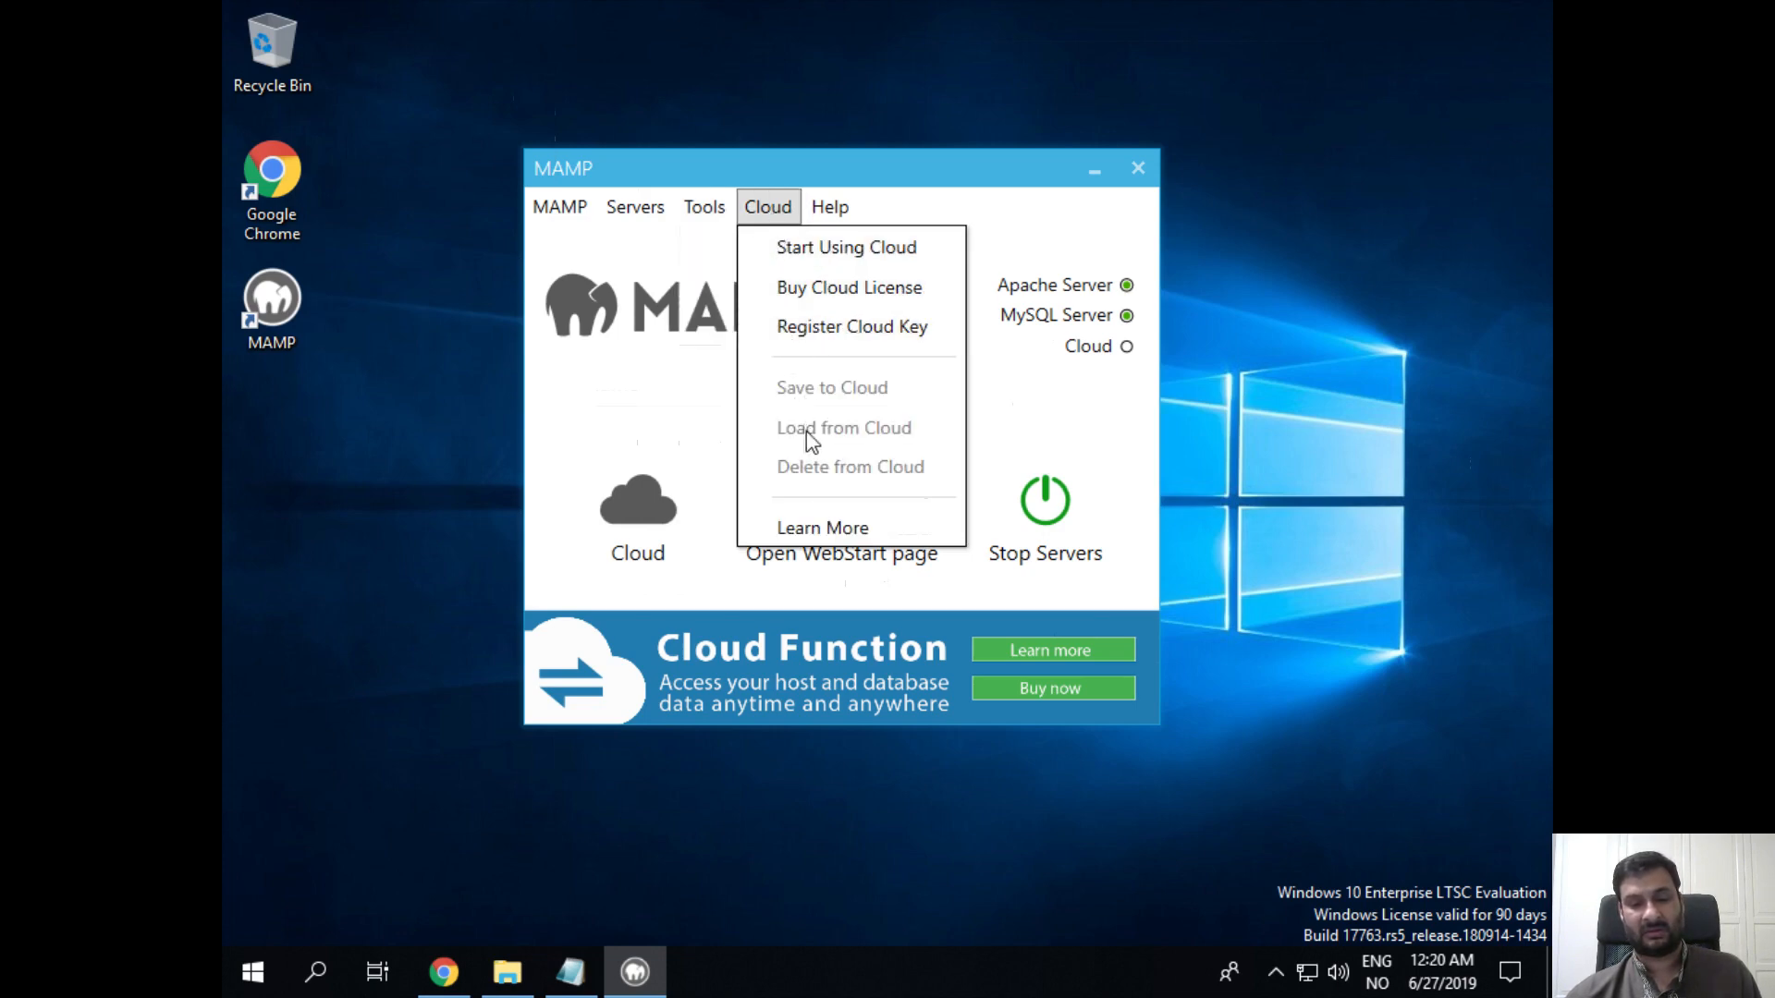
{"action": "left_click", "coordinate": [625, 436]}
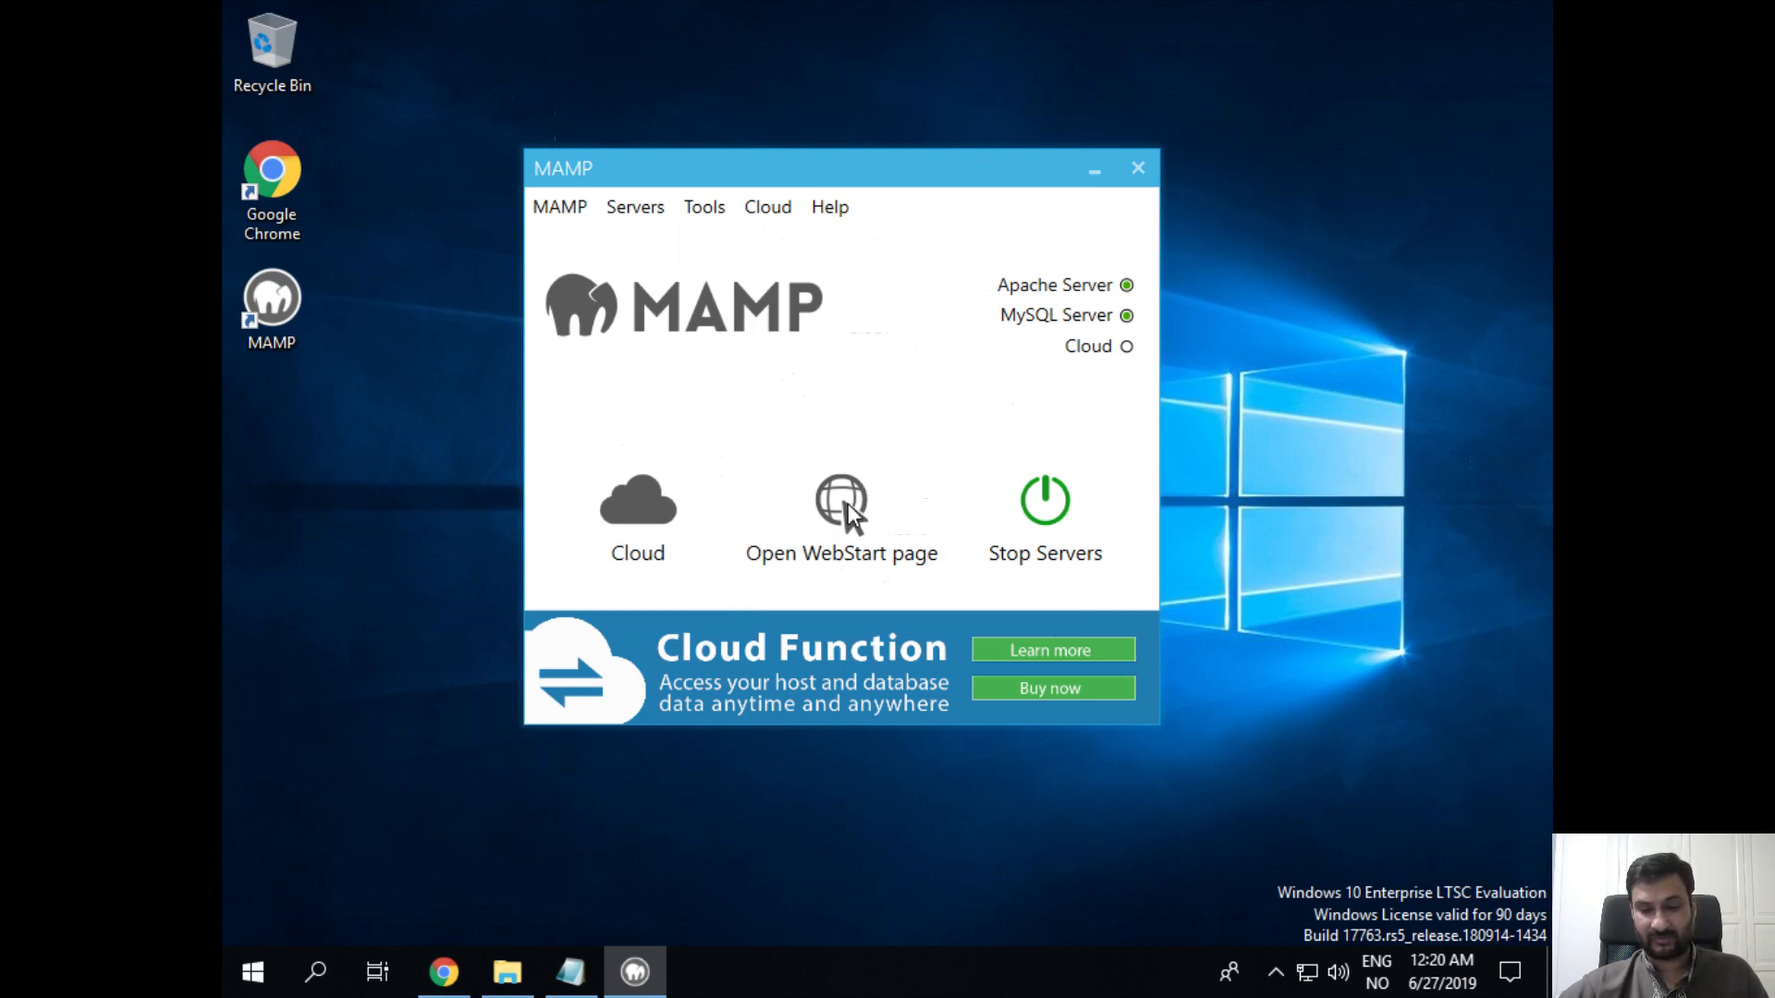
Step: Open the MAMP WebStart page in Google Chrome, making Chrome the default app for these links
{"action": "left_click", "coordinate": [843, 499]}
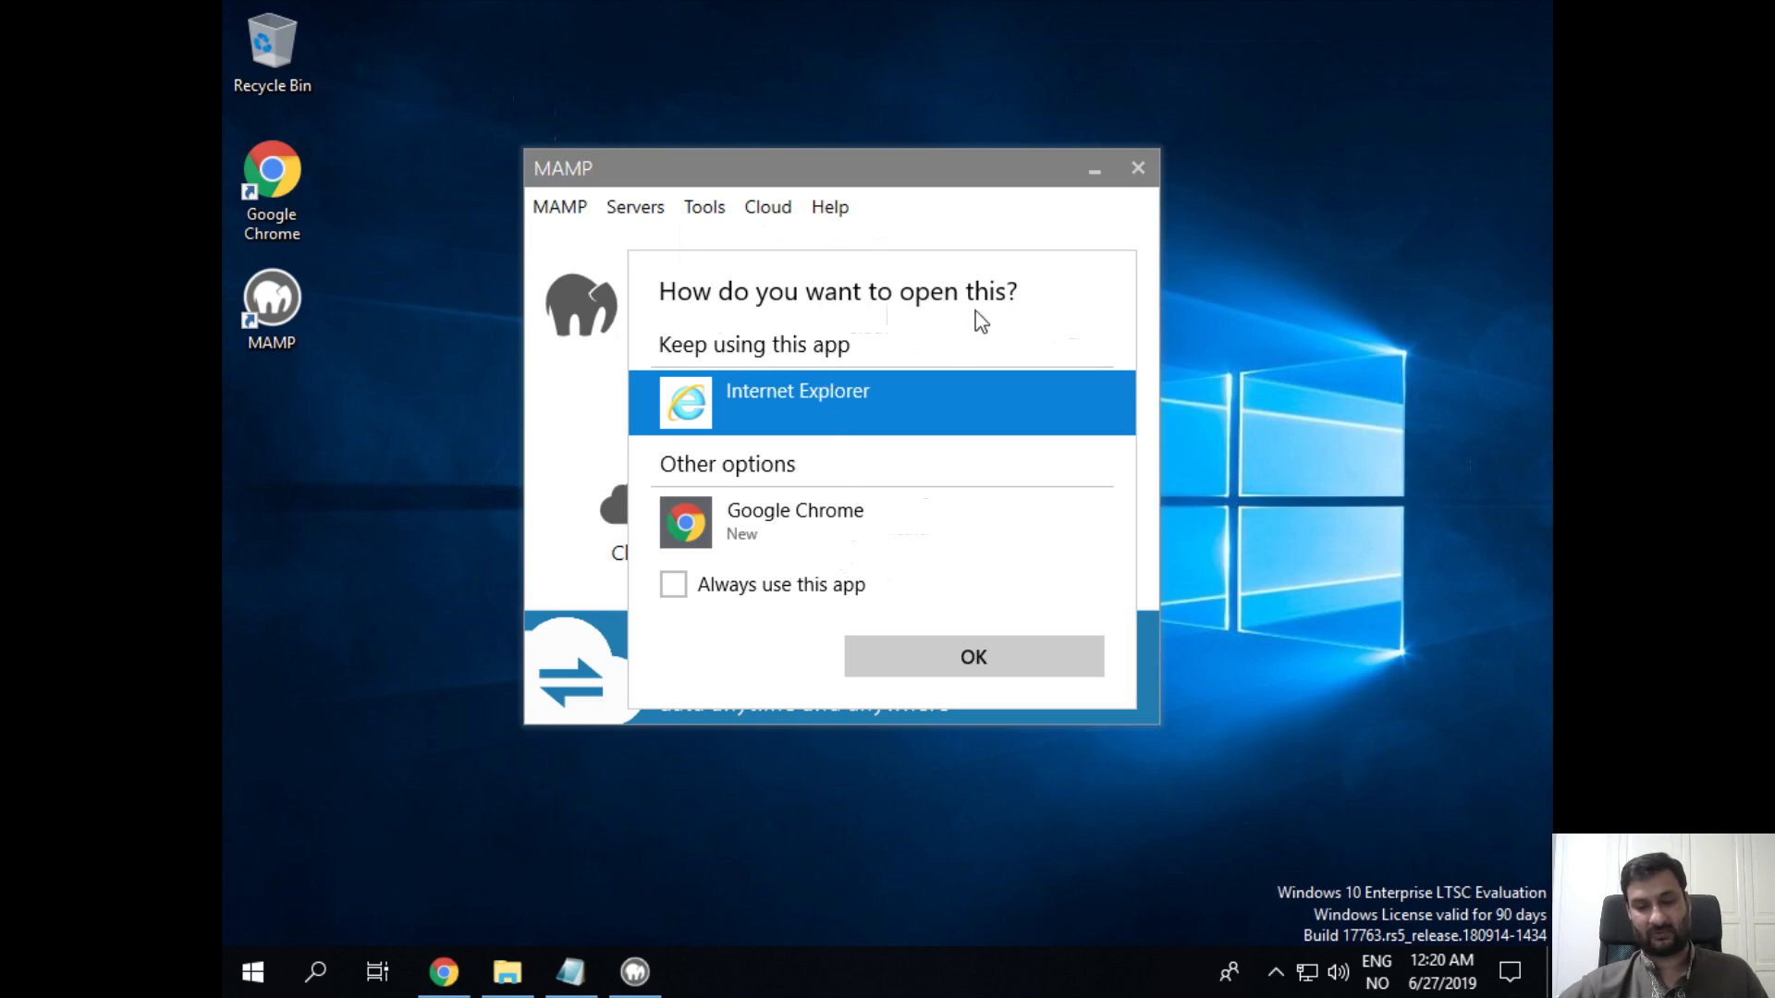
{"action": "left_click", "coordinate": [806, 519]}
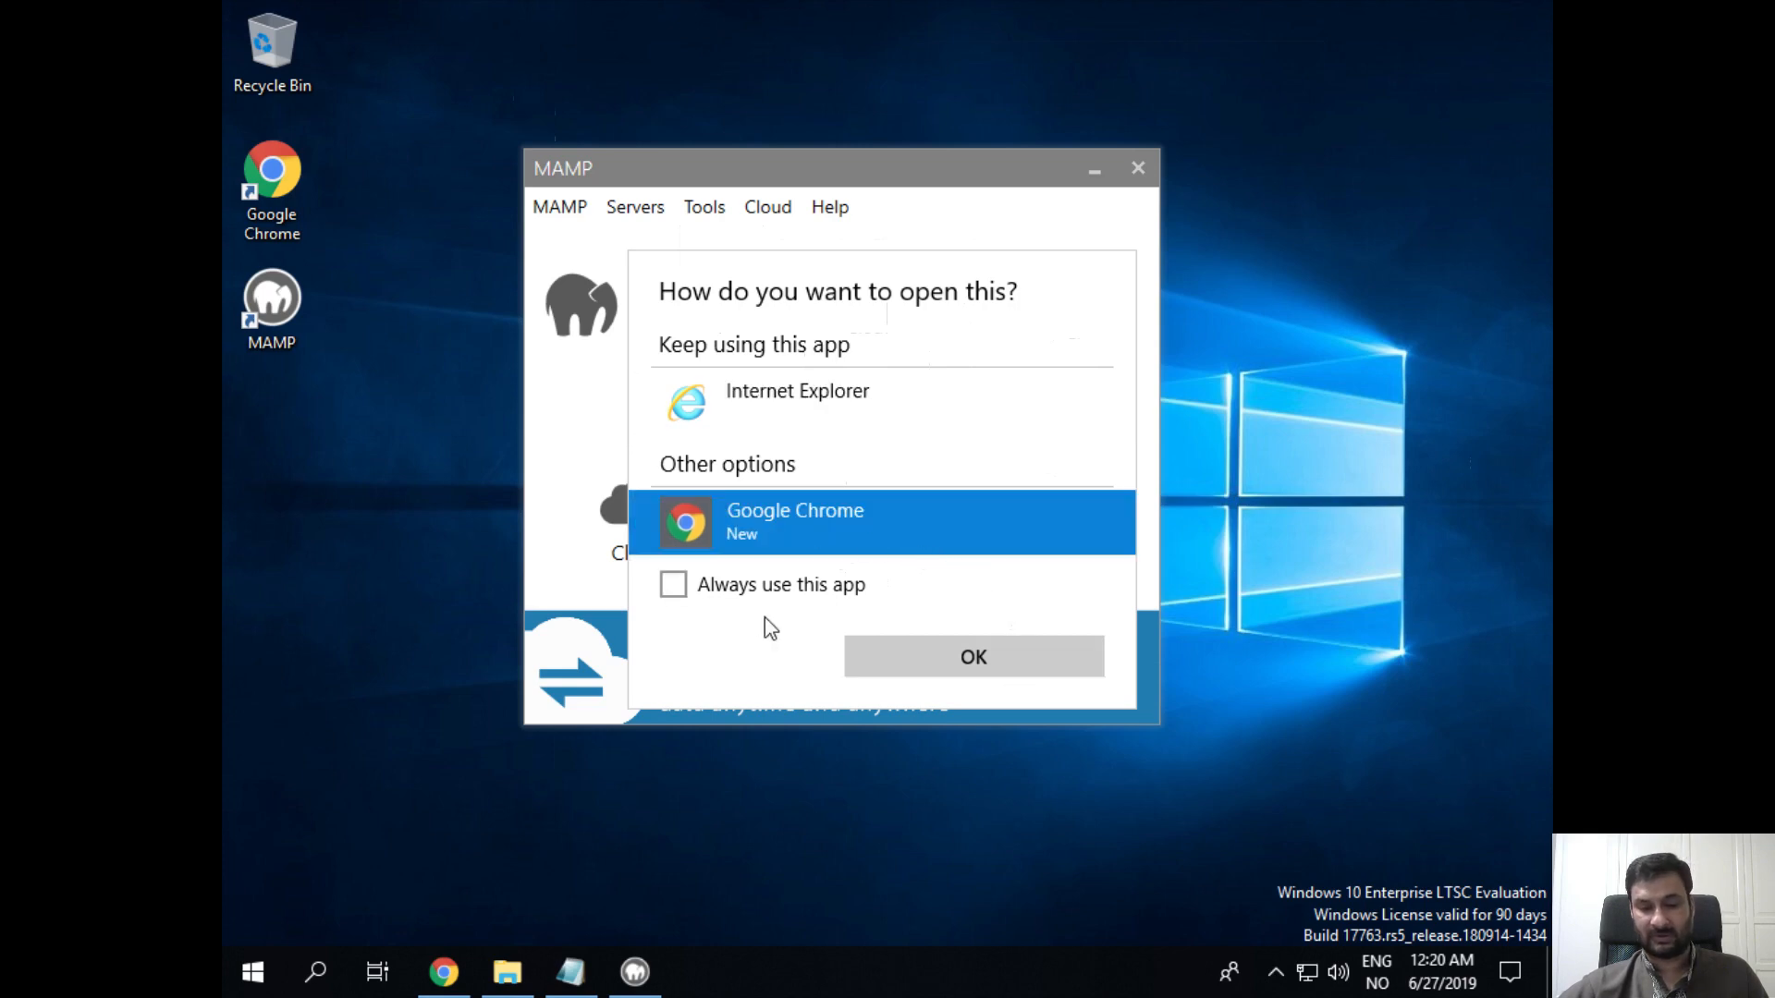
{"action": "left_click", "coordinate": [676, 588]}
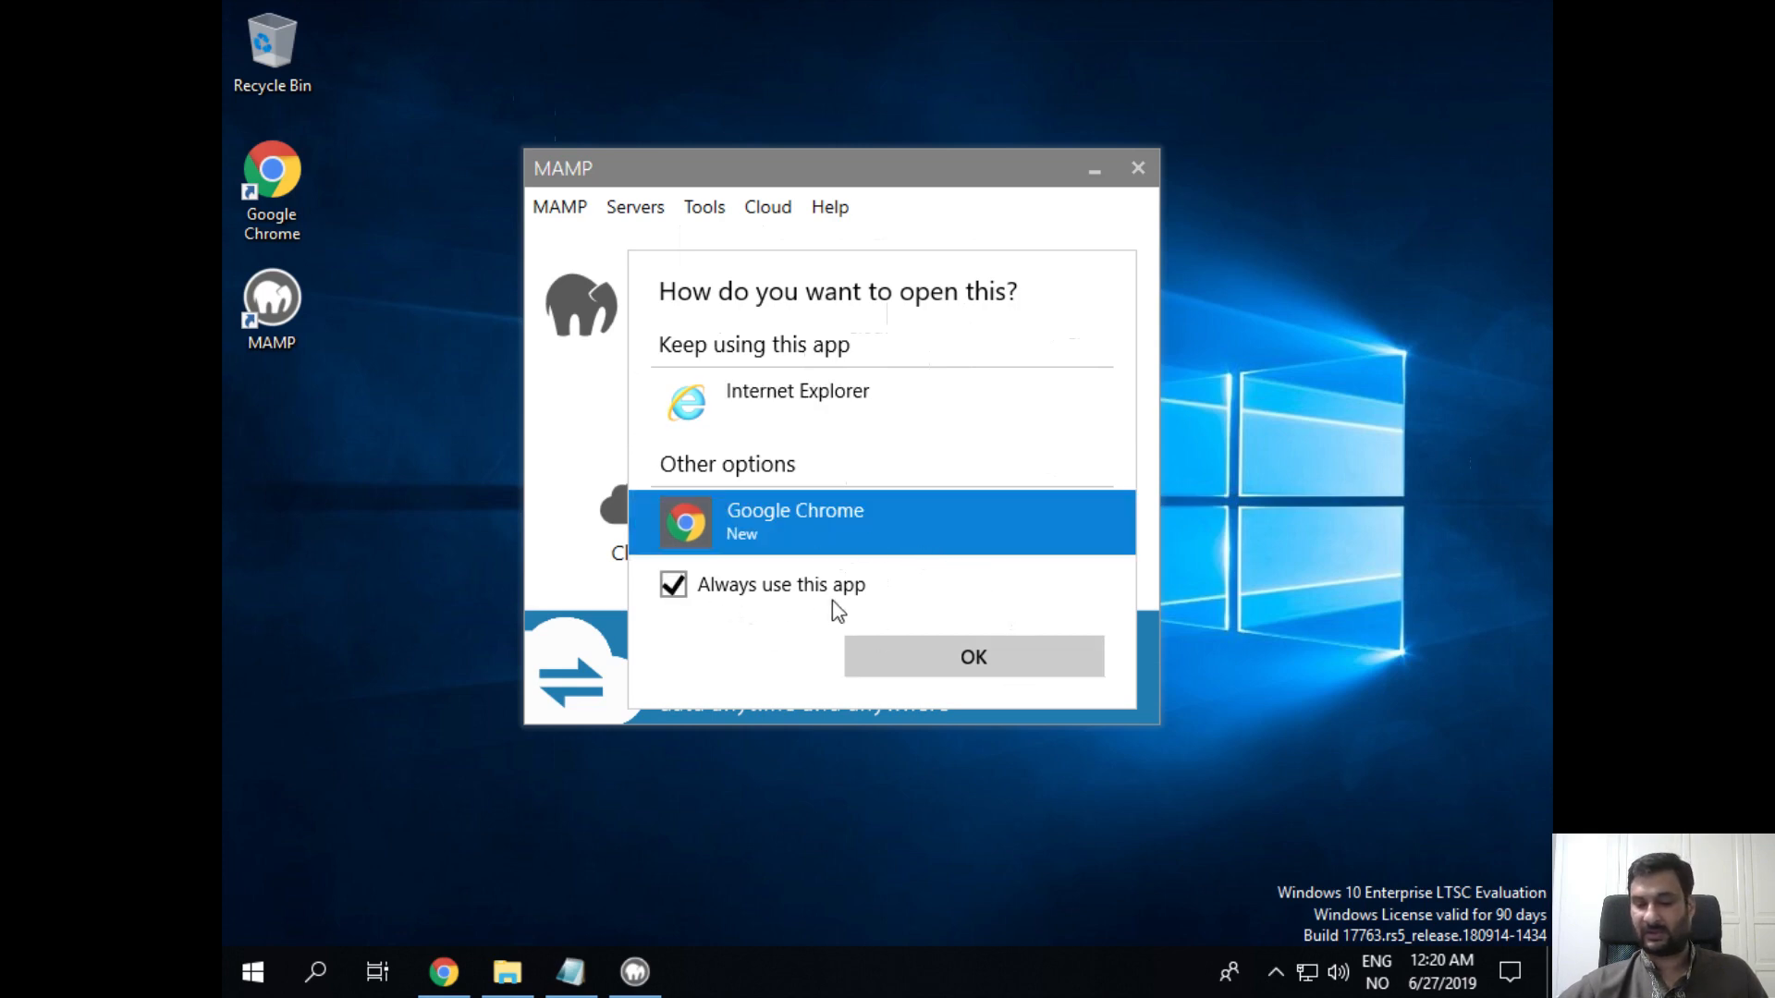
{"action": "left_click", "coordinate": [915, 658]}
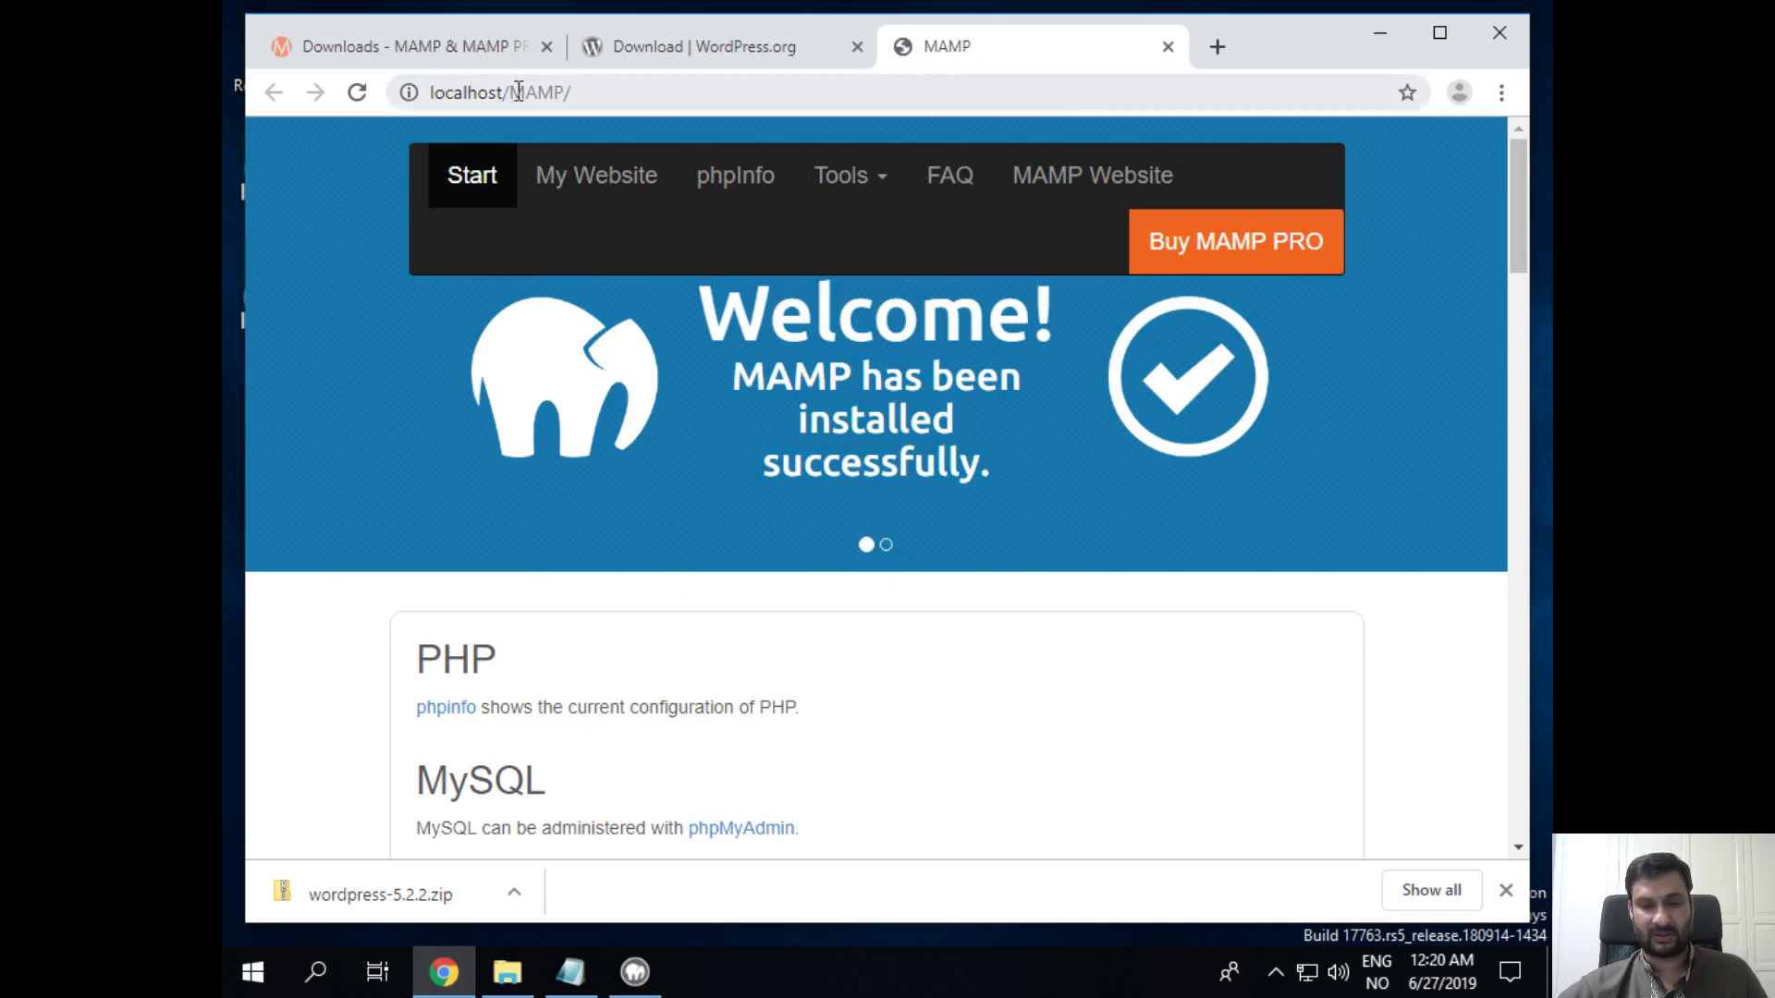
Step: Scroll the MAMP start page down to the MySQL section below the phpMyAdmin sentence
{"action": "scroll", "coordinate": [975, 626], "scroll_direction": "down", "scroll_amount": 1}
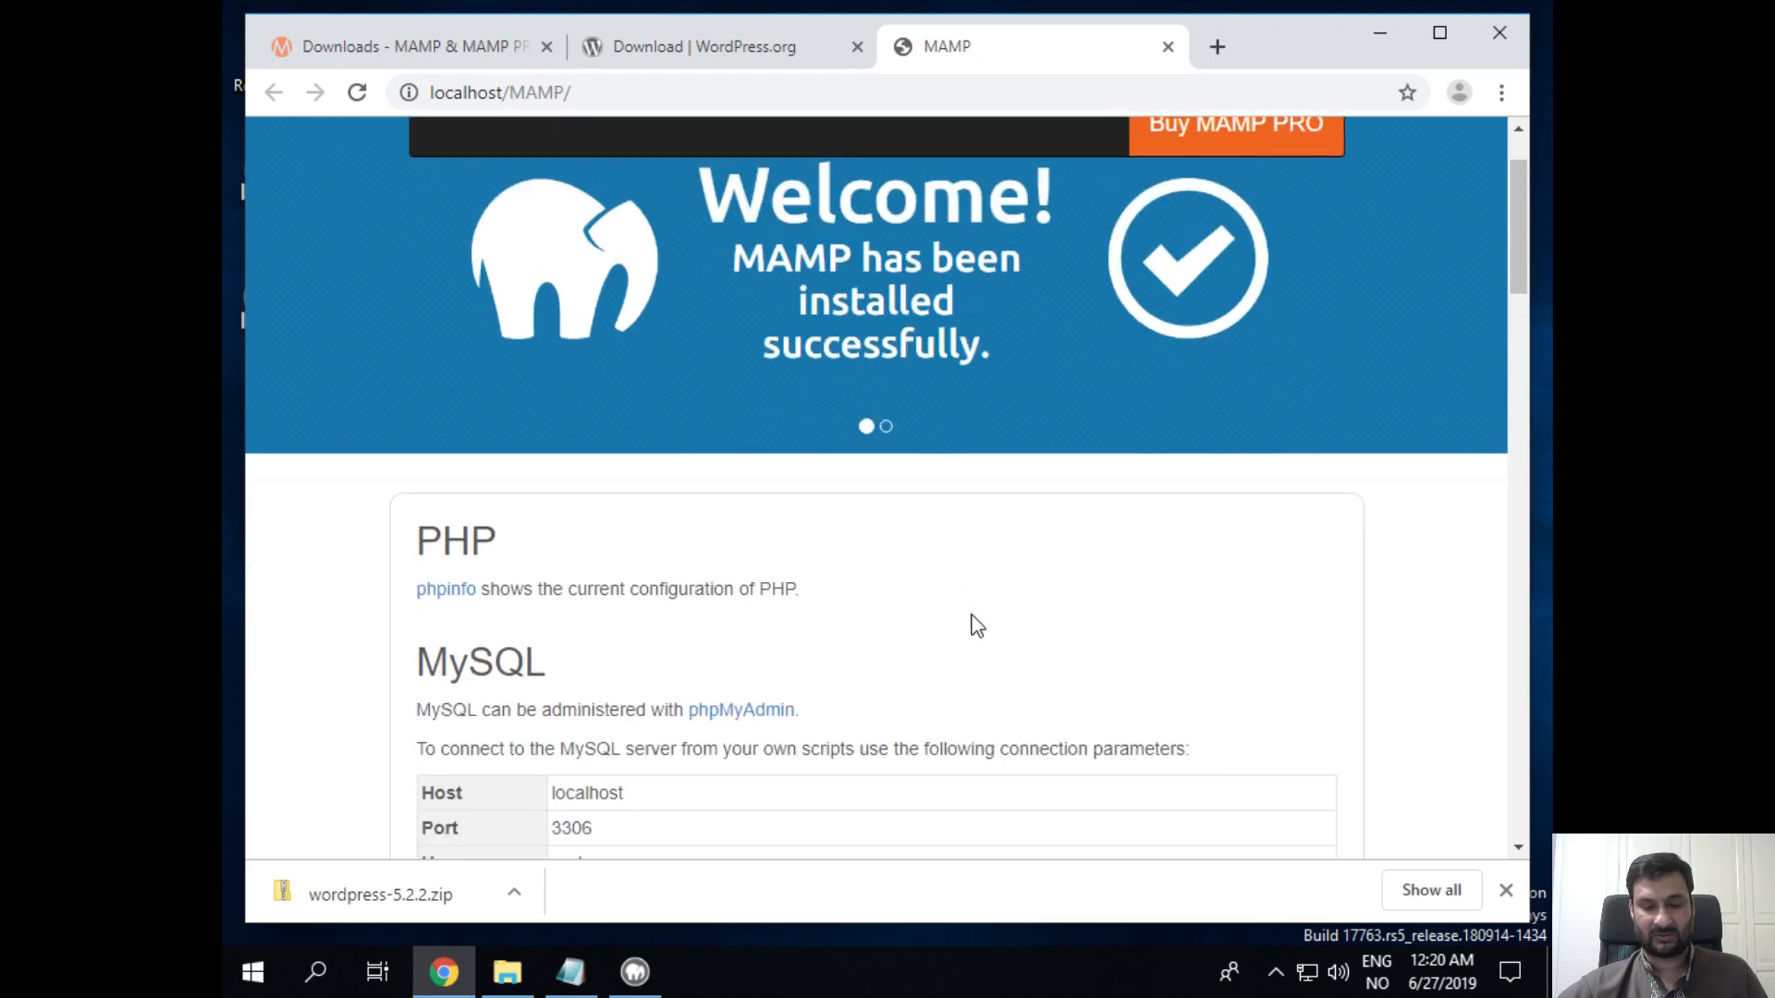
{"action": "scroll", "coordinate": [975, 626], "scroll_direction": "down", "scroll_amount": 1}
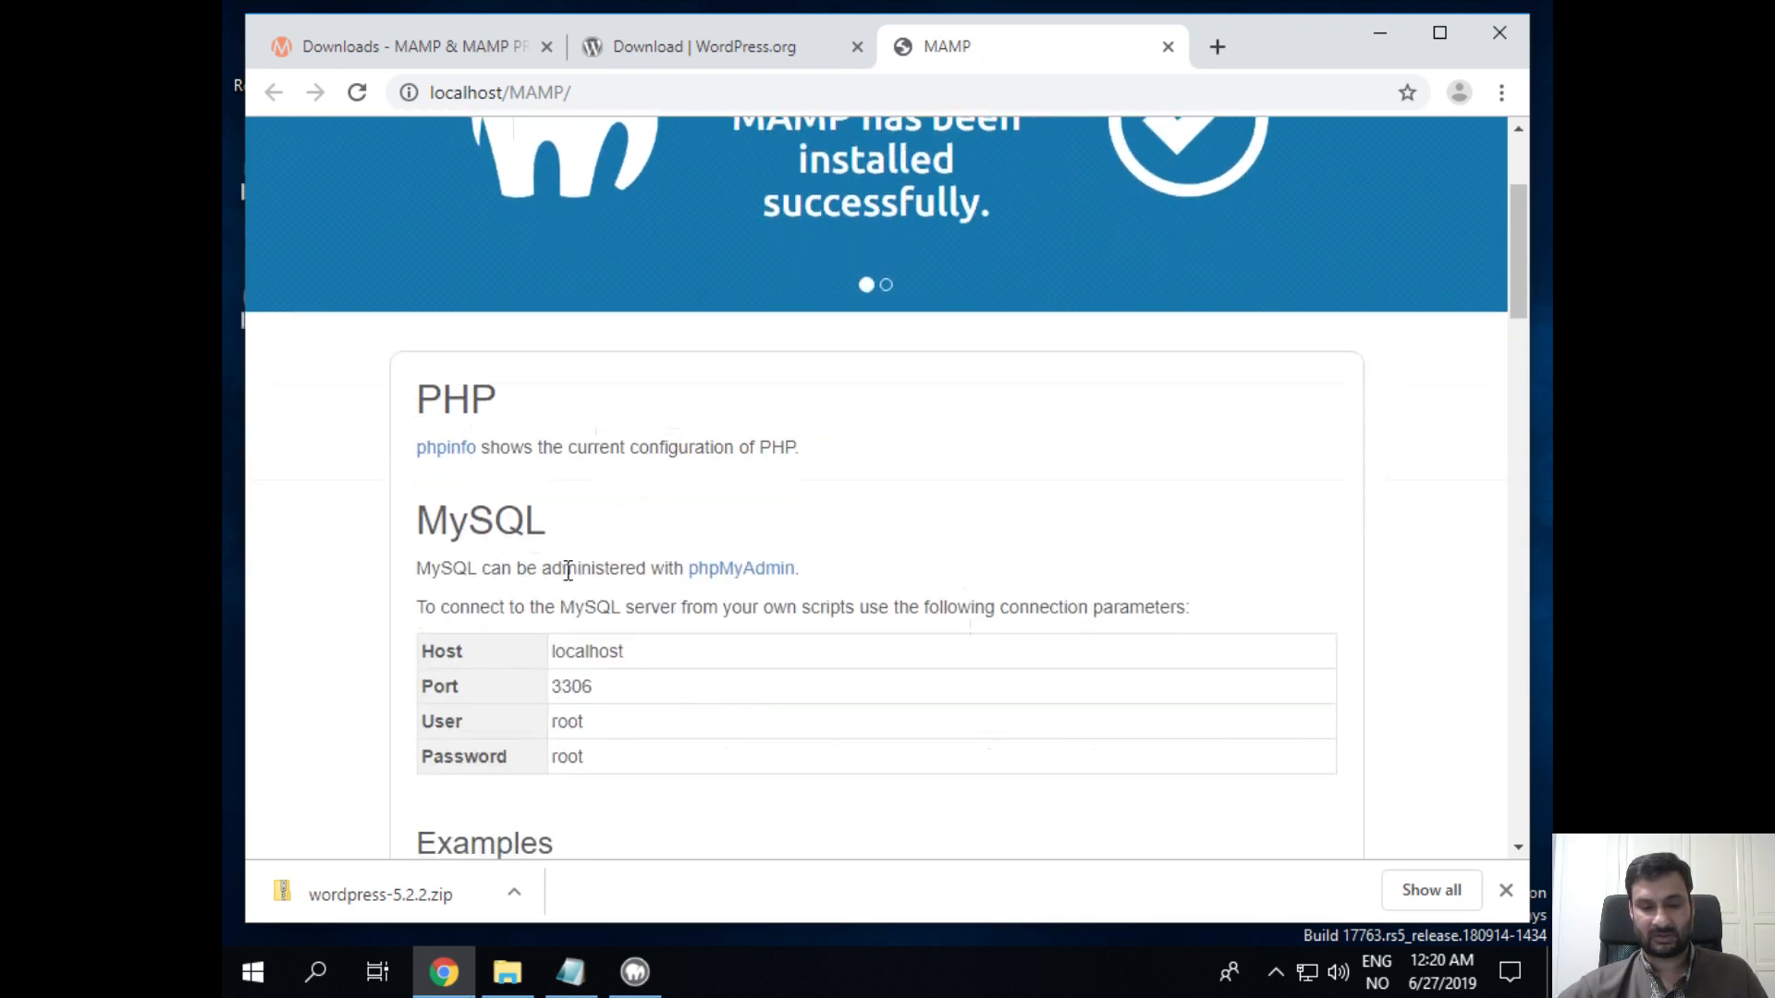
{"action": "left_click_drag", "start_coordinate": [527, 569], "coordinate": [805, 569]}
{"action": "left_click", "coordinate": [895, 560]}
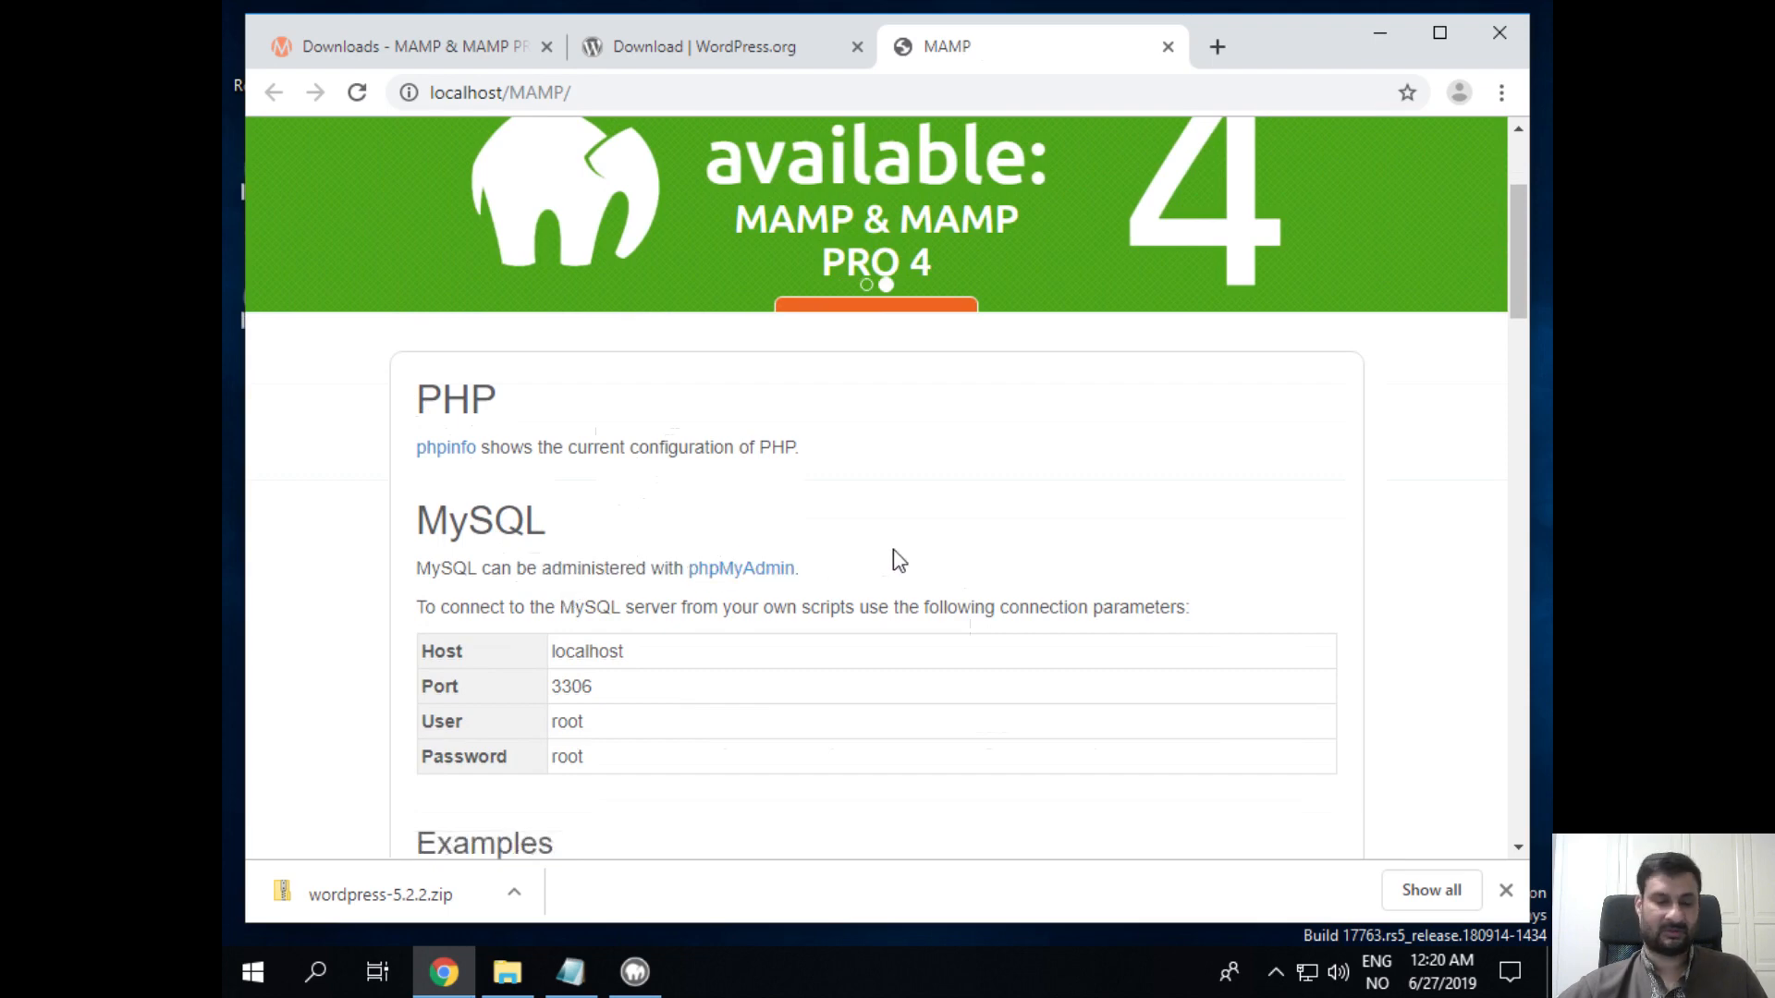
{"action": "scroll", "coordinate": [894, 573], "scroll_direction": "down", "scroll_amount": 8}
{"action": "scroll", "coordinate": [893, 574], "scroll_direction": "up", "scroll_amount": 8}
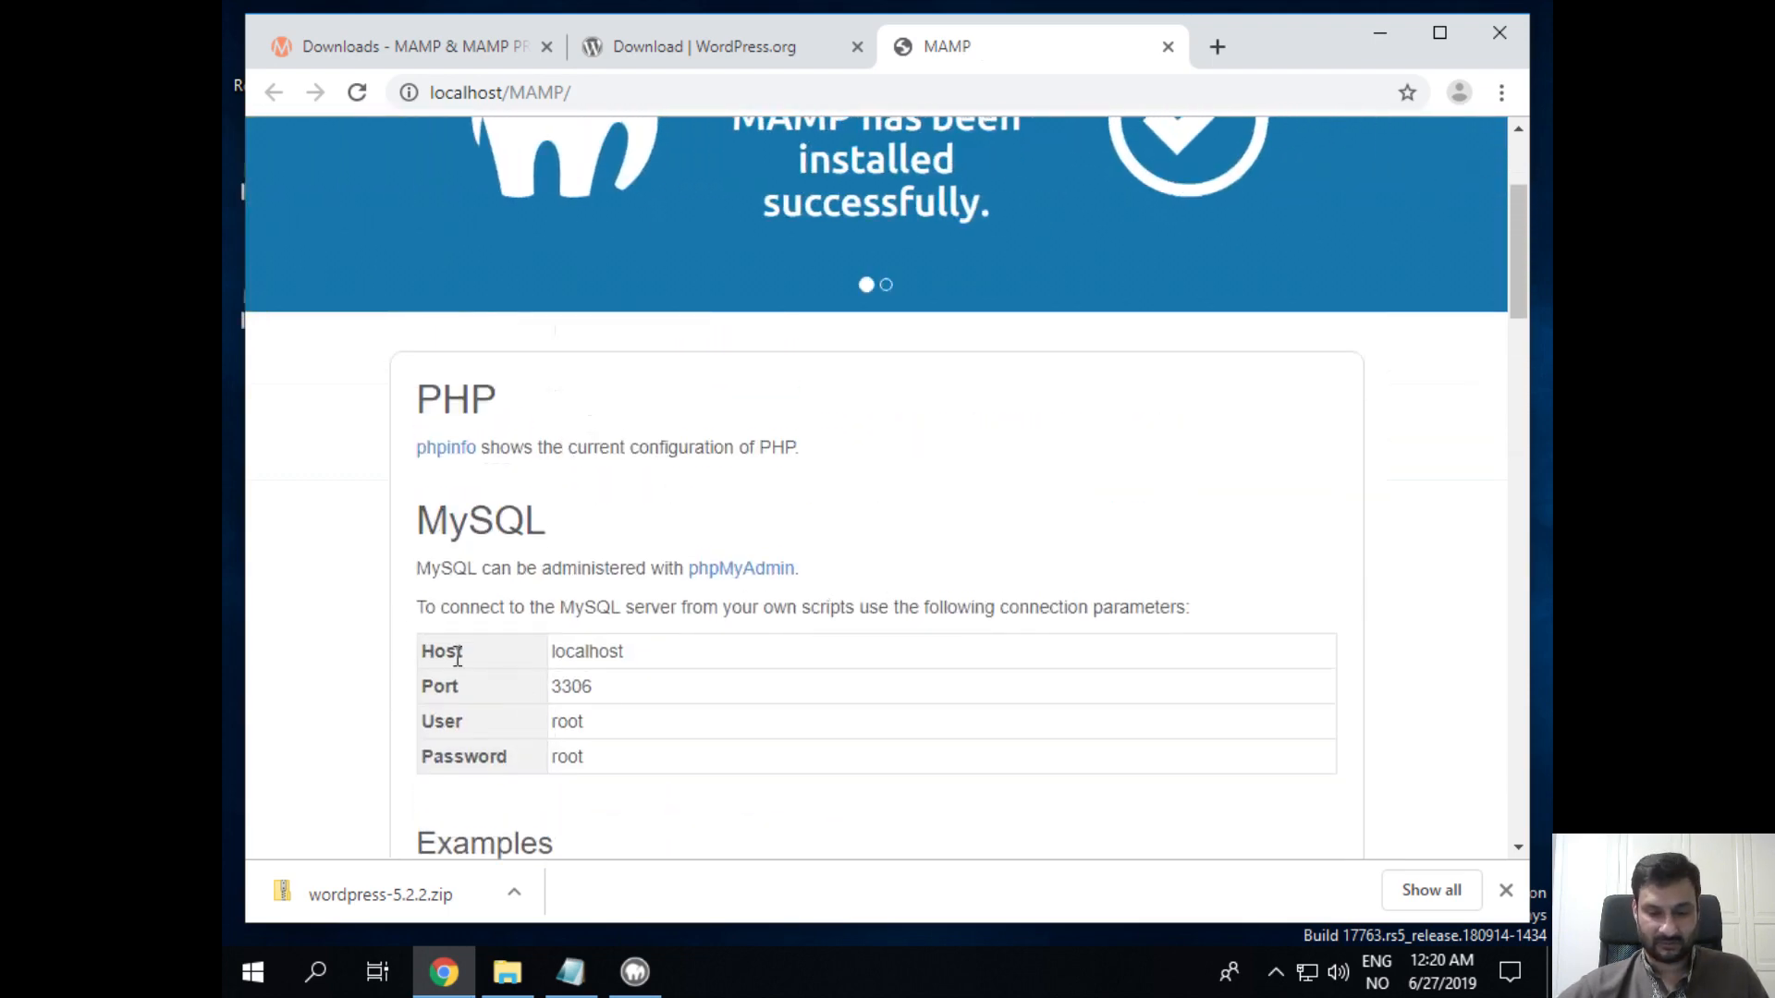
Step: Select the MySQL Host/Port/User/Password table and copy it to the clipboard
{"action": "left_click_drag", "start_coordinate": [424, 645], "coordinate": [727, 764]}
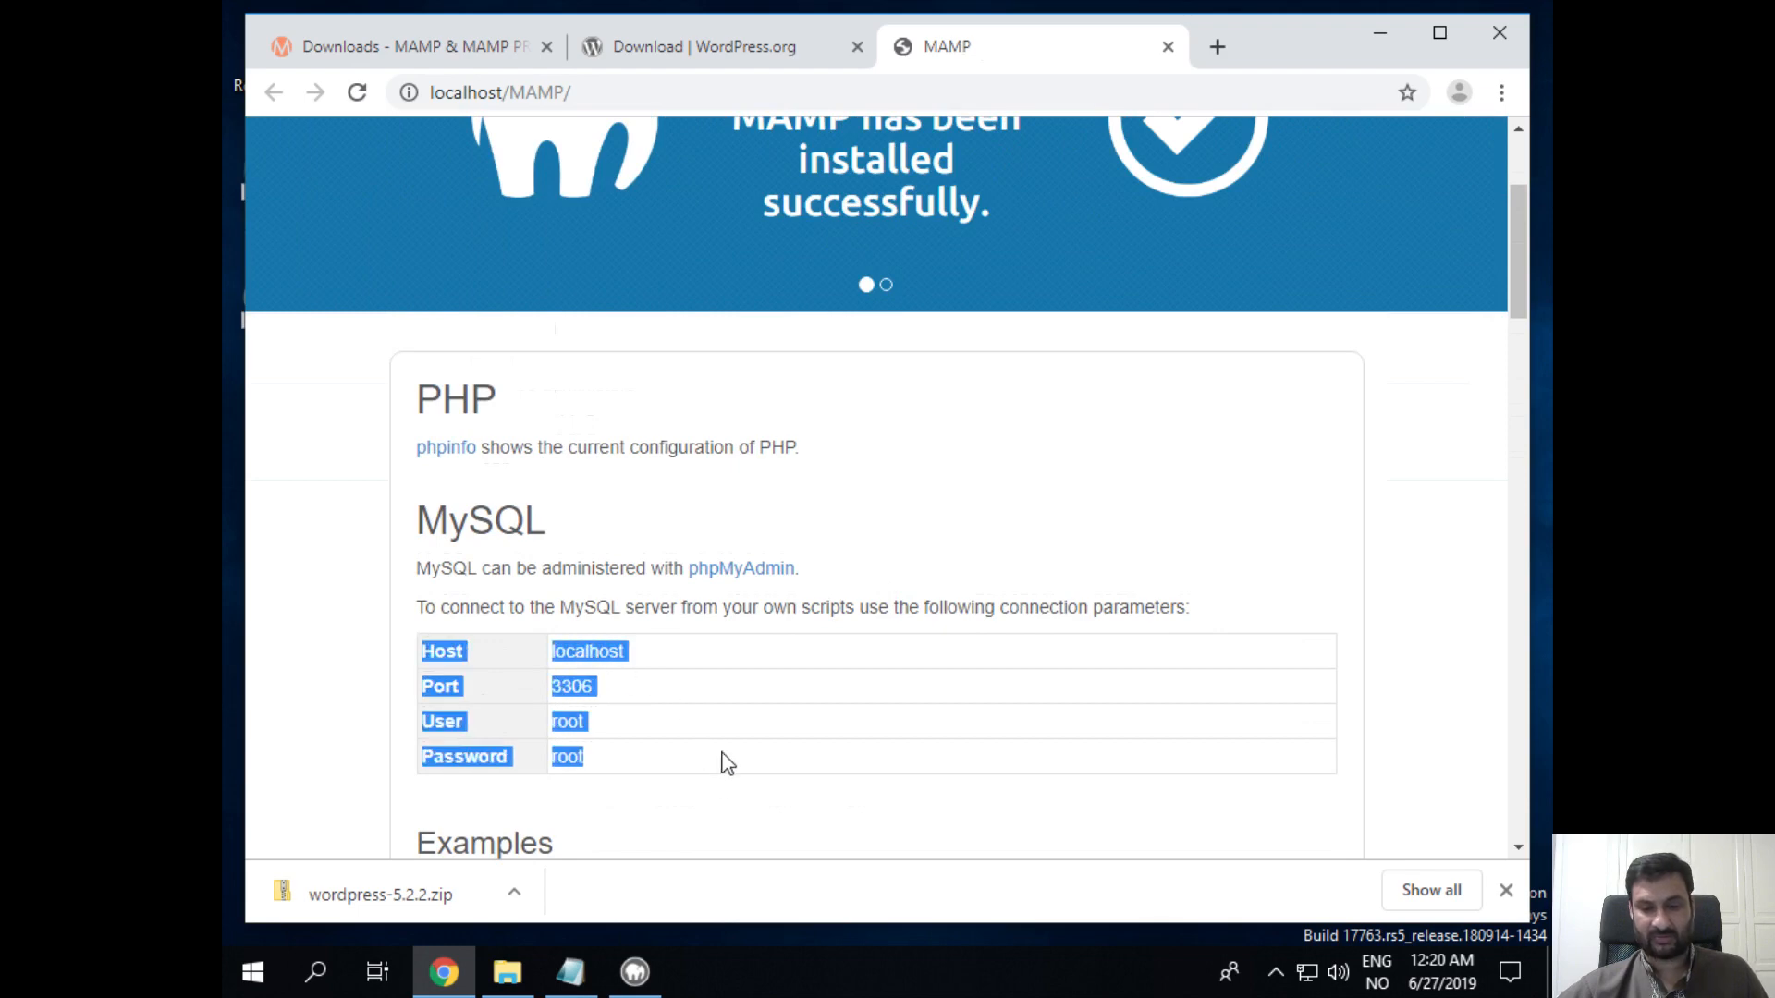
{"action": "left_click", "coordinate": [655, 739]}
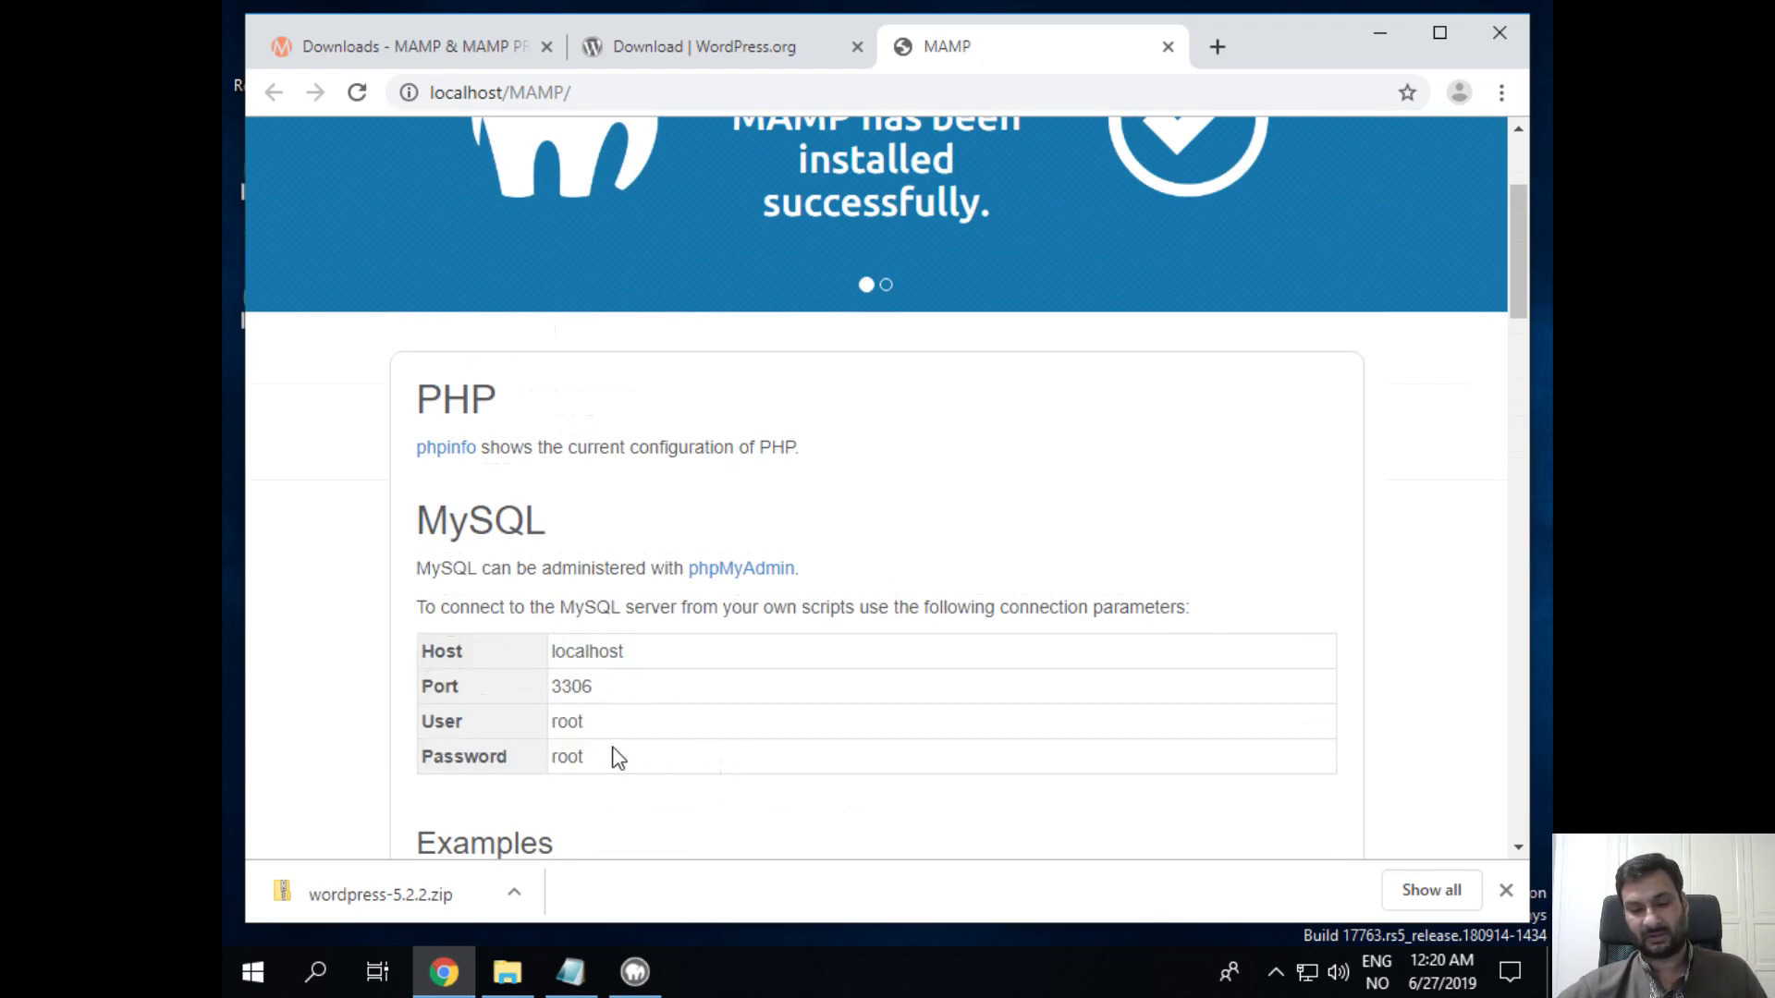
{"action": "left_click_drag", "start_coordinate": [613, 753], "coordinate": [392, 690]}
{"action": "right_click", "coordinate": [423, 657]}
{"action": "left_click", "coordinate": [446, 665]}
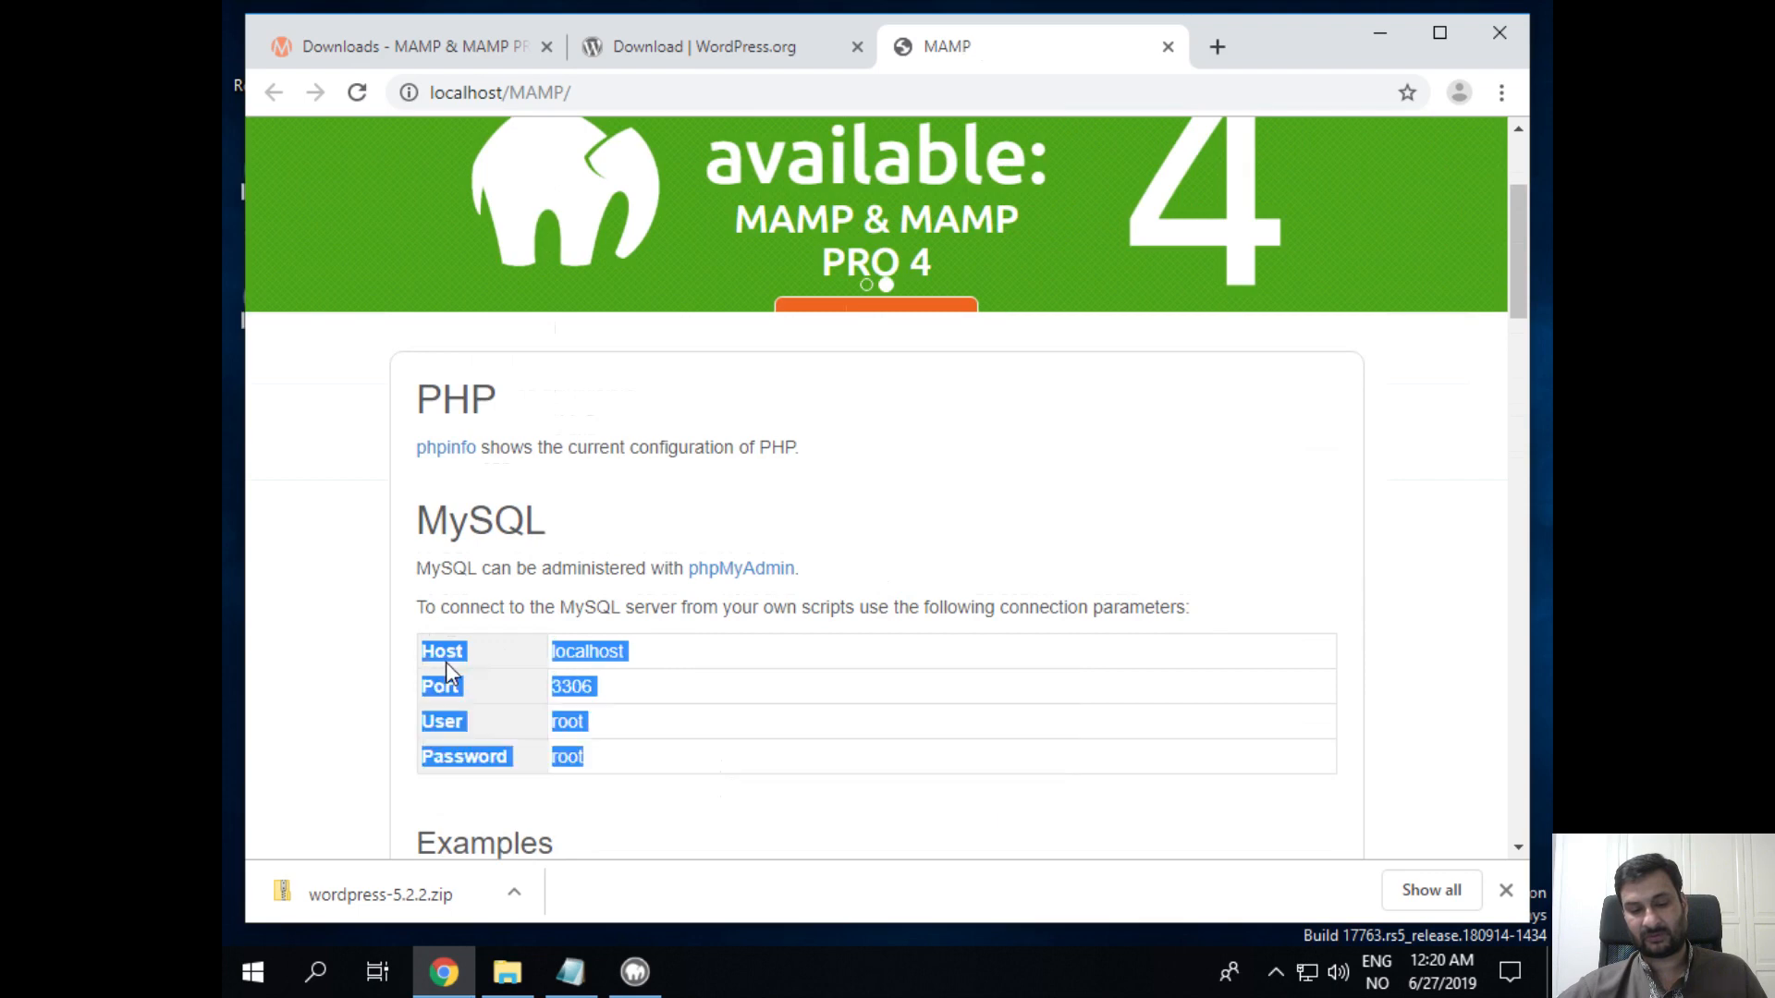
{"action": "right_click", "coordinate": [442, 660]}
{"action": "left_click", "coordinate": [471, 671]}
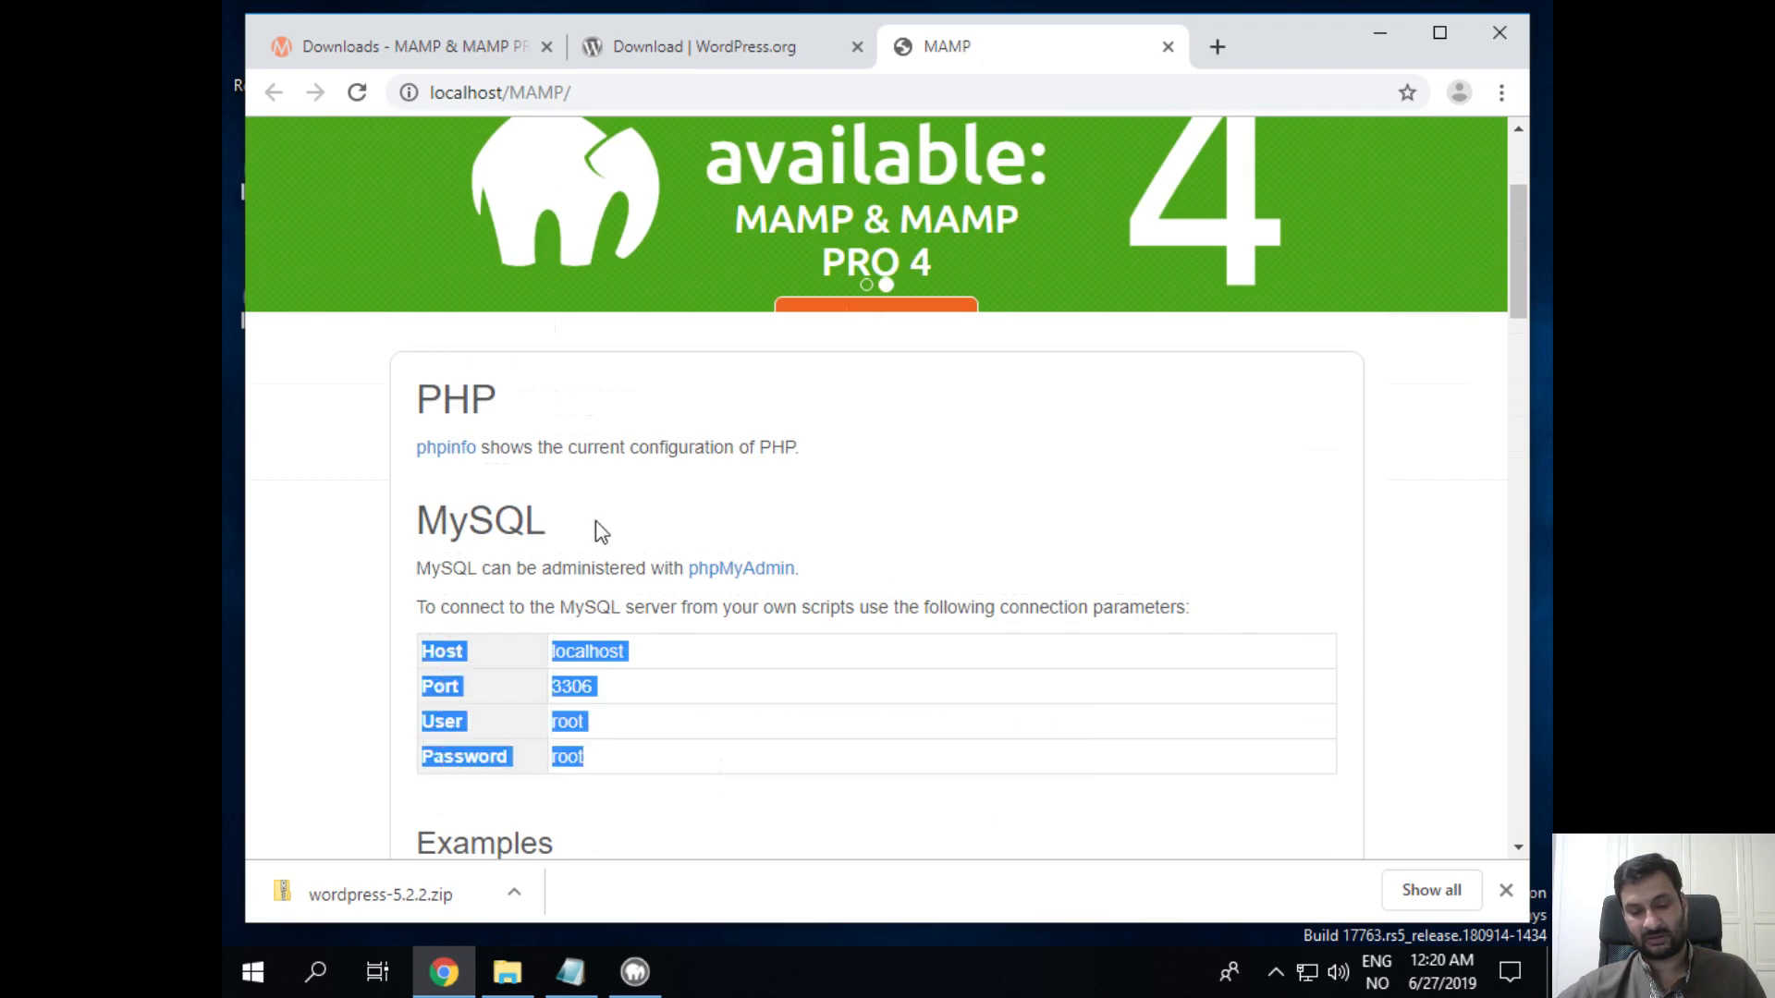
Step: Add a 'Database credentials:' heading on a new line below the existing Notepad notes
{"action": "left_click", "coordinate": [570, 972]}
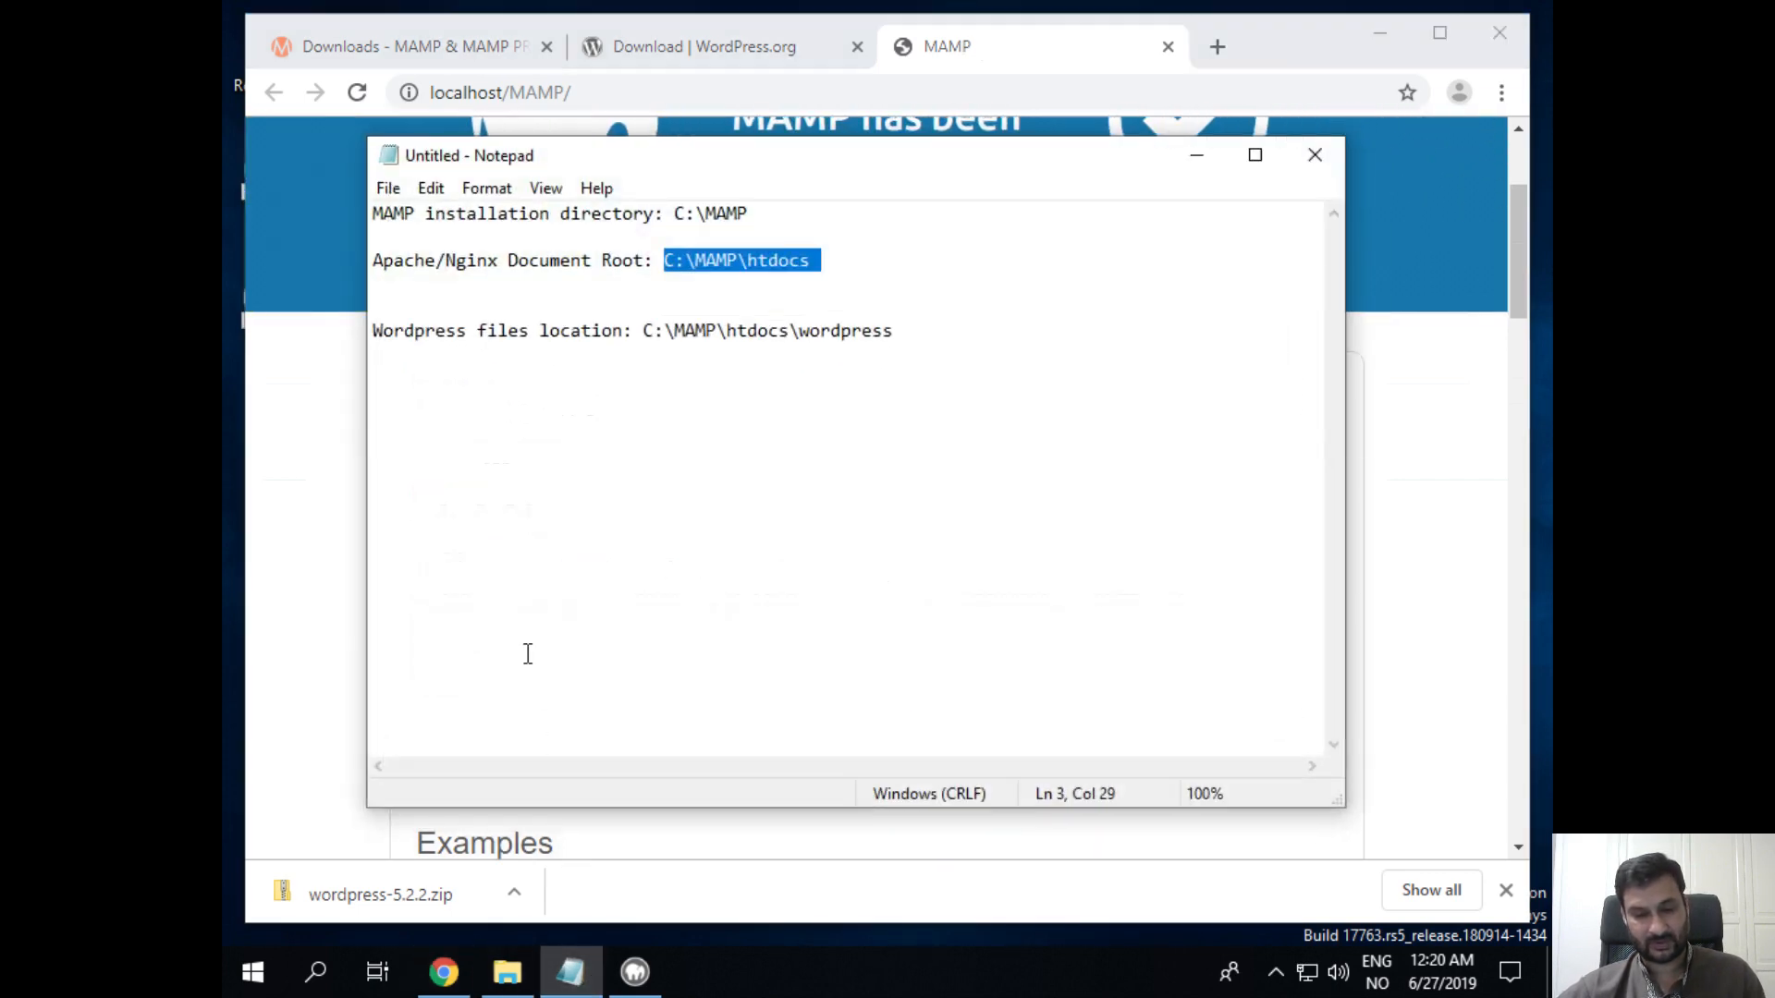
{"action": "left_click", "coordinate": [924, 297]}
{"action": "left_click", "coordinate": [958, 397]}
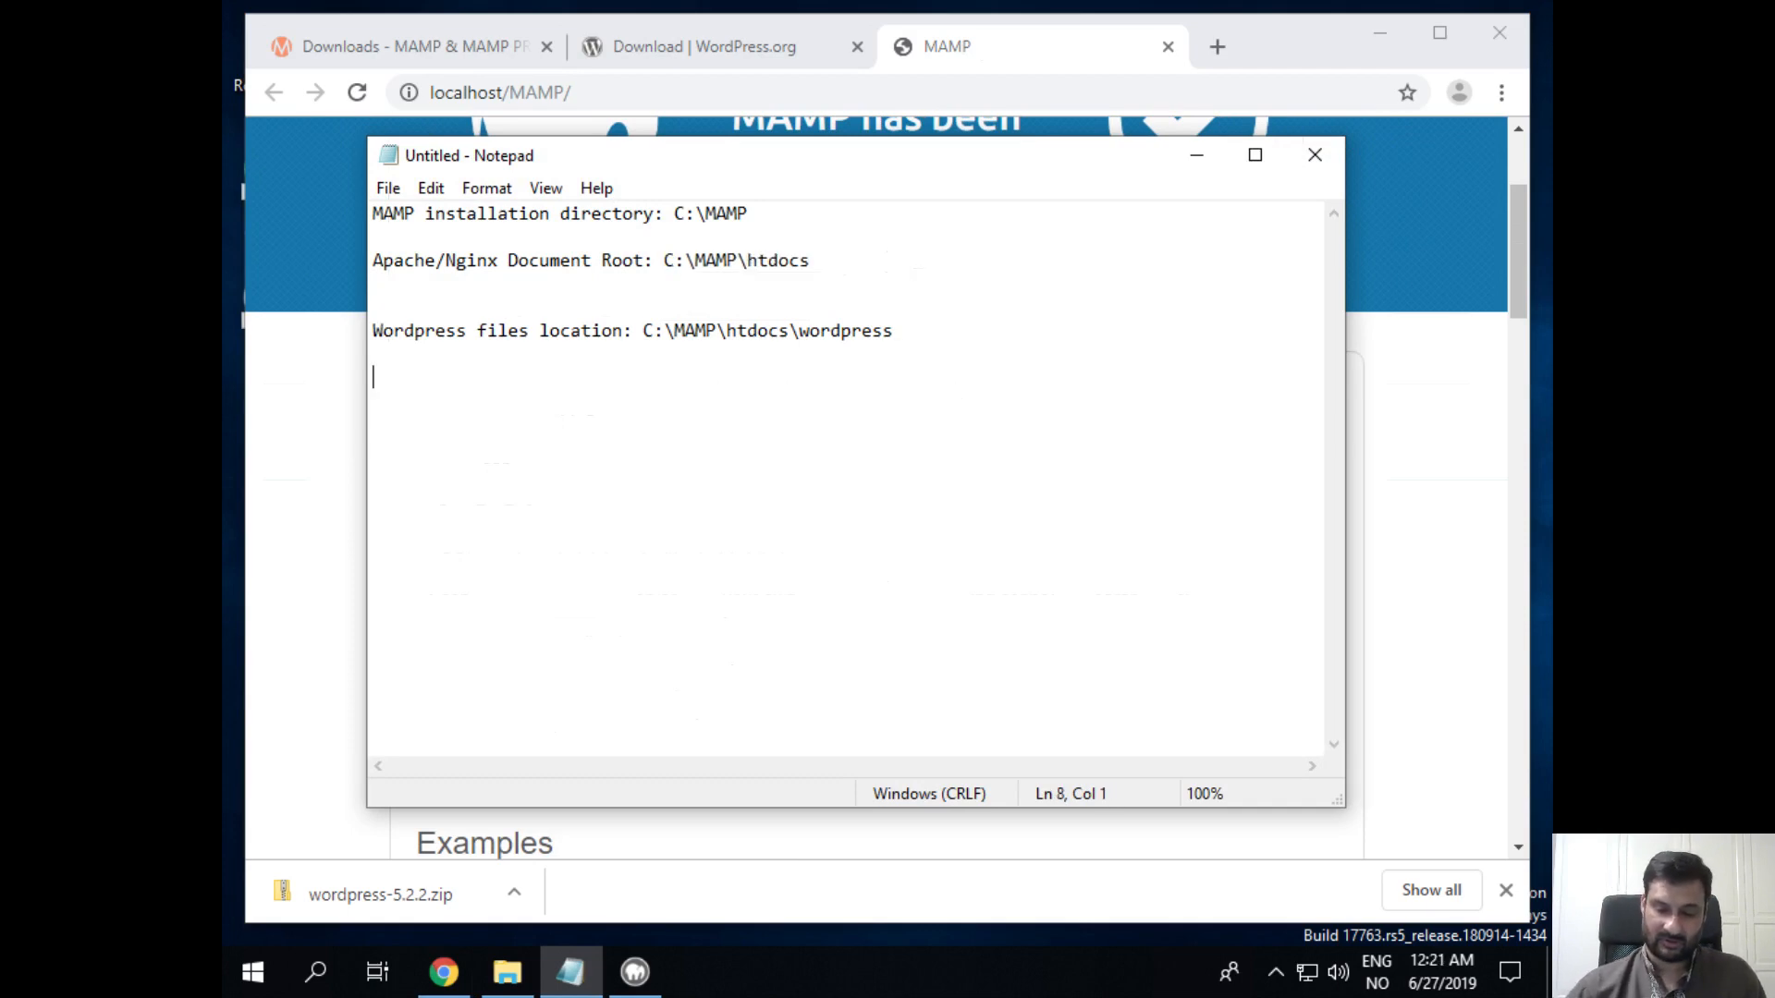
{"action": "key", "text": "Return"}
{"action": "type", "text": "Database "}
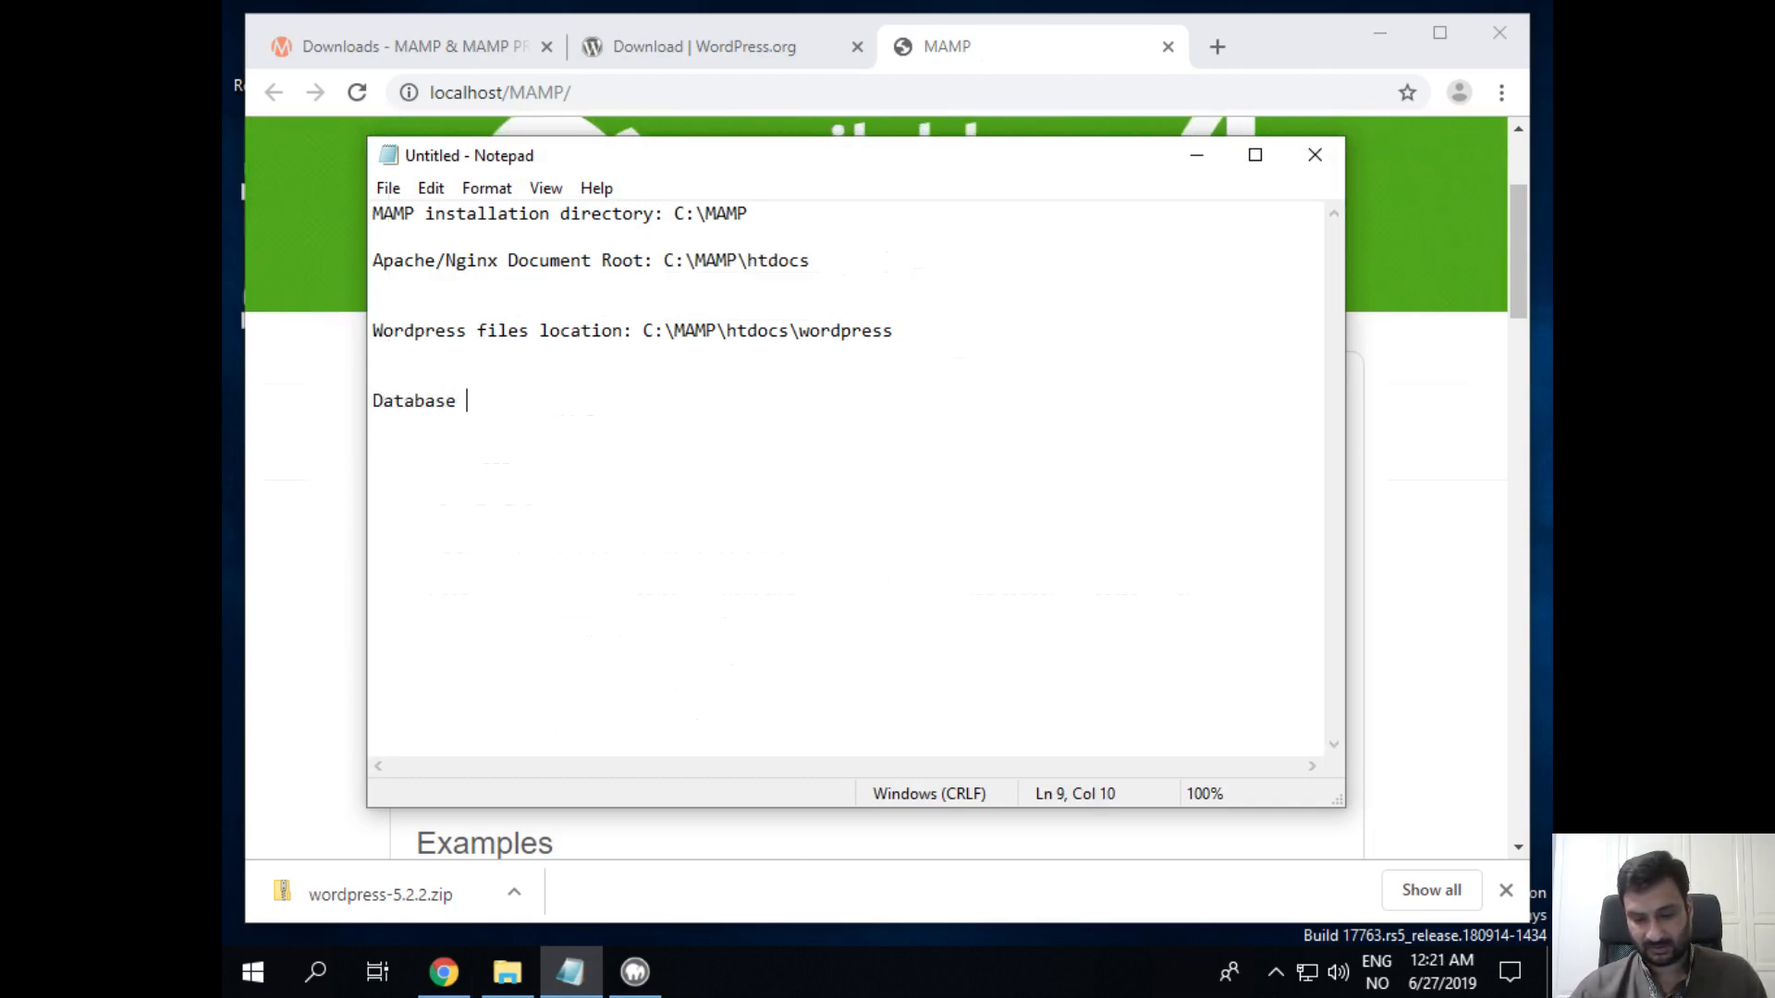
{"action": "type", "text": "crede"}
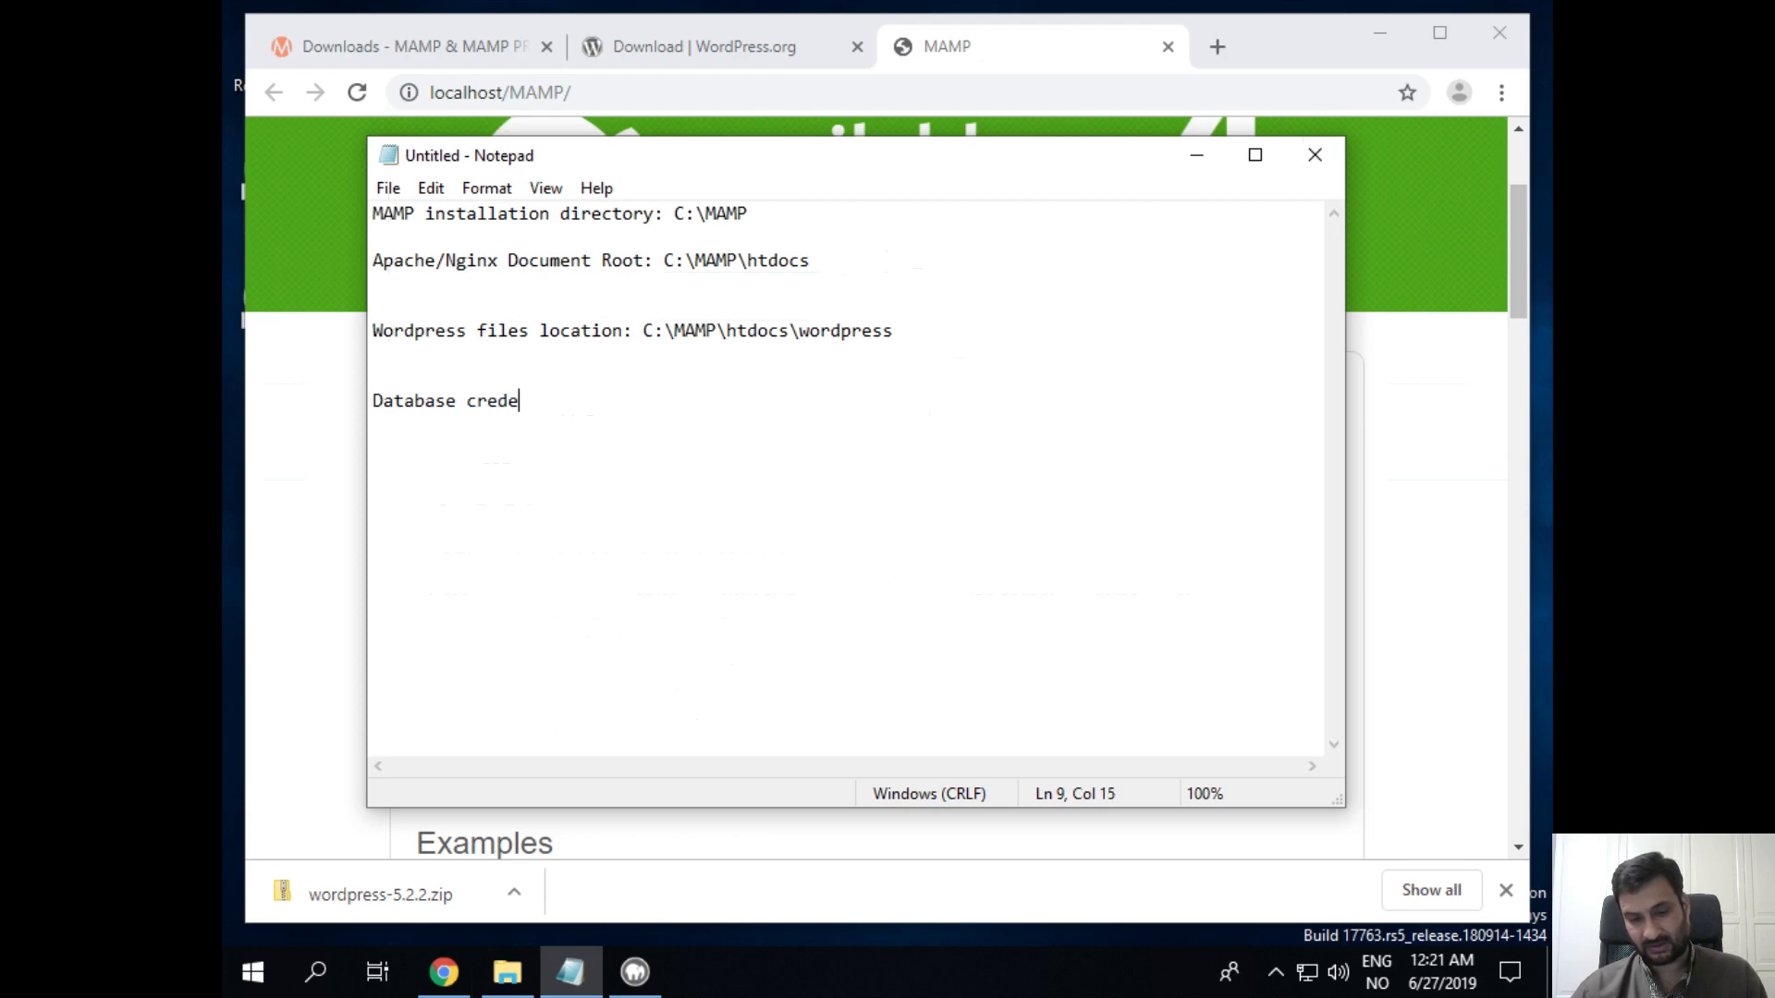
{"action": "type", "text": "ntials:"}
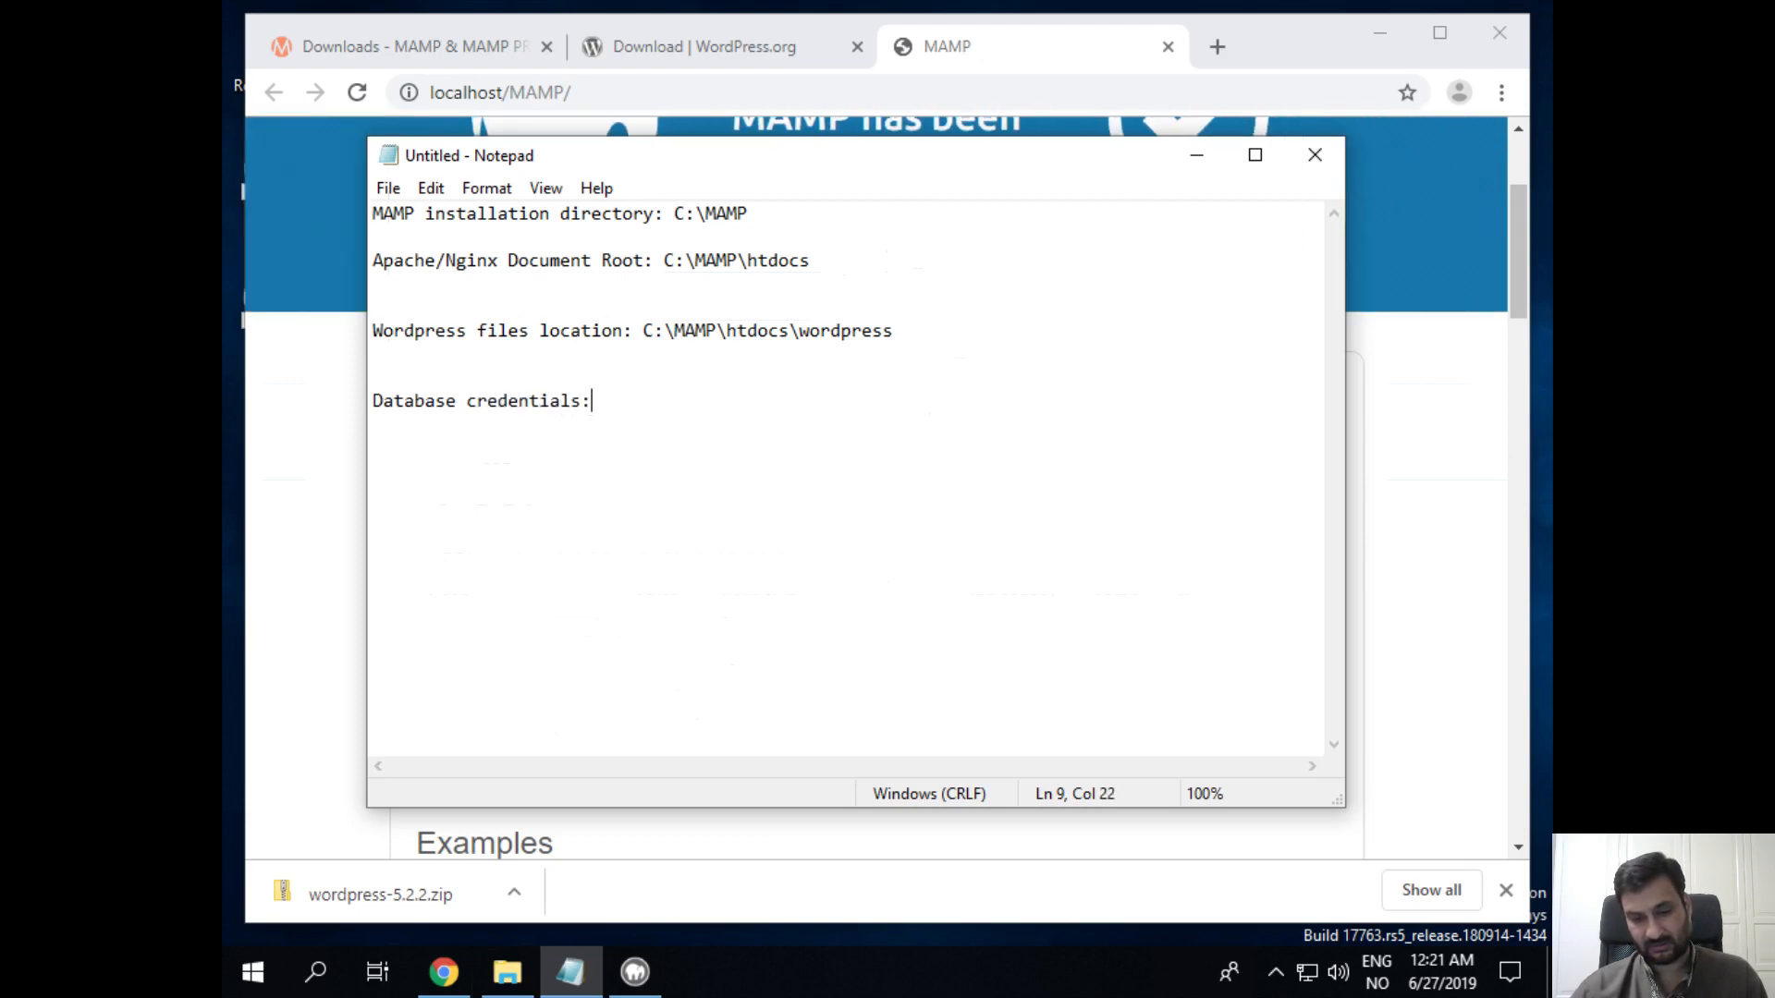
Step: Paste the MySQL parameters under the heading, underline it with dashes, and tidy the Password line
{"action": "key", "text": "Return"}
{"action": "key", "text": "Return"}
{"action": "key", "text": "ctrl+v"}
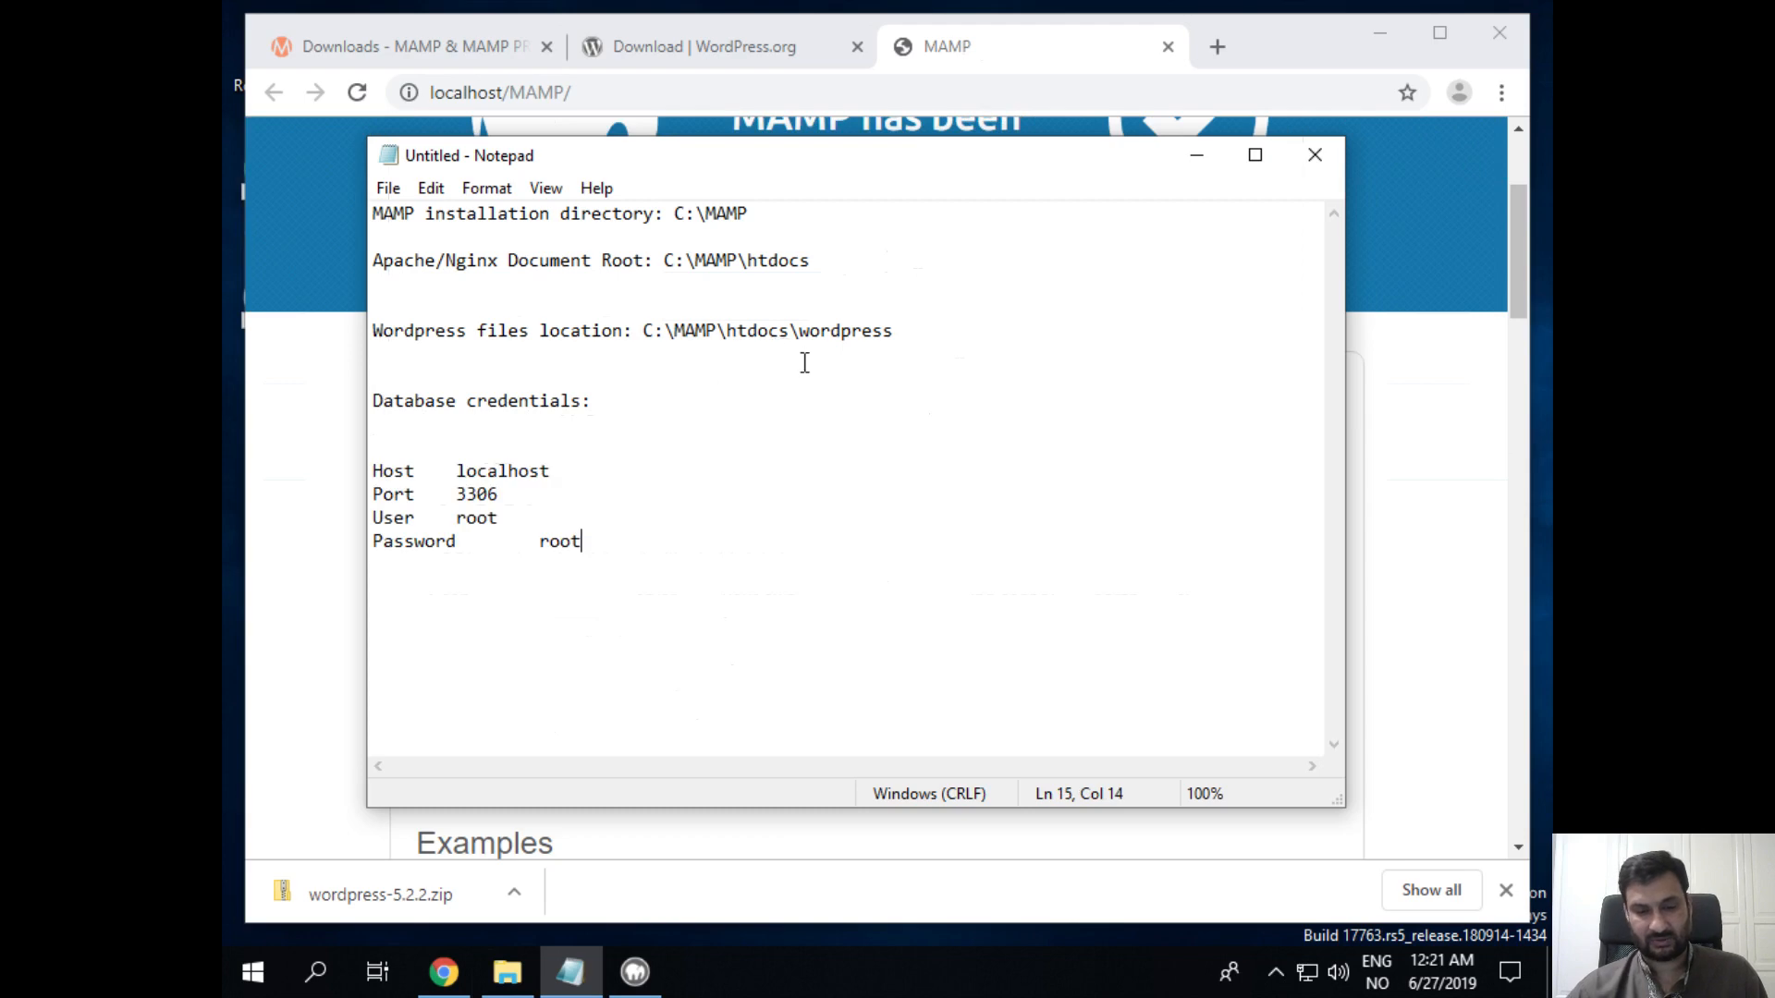
{"action": "key", "text": "BackSpace"}
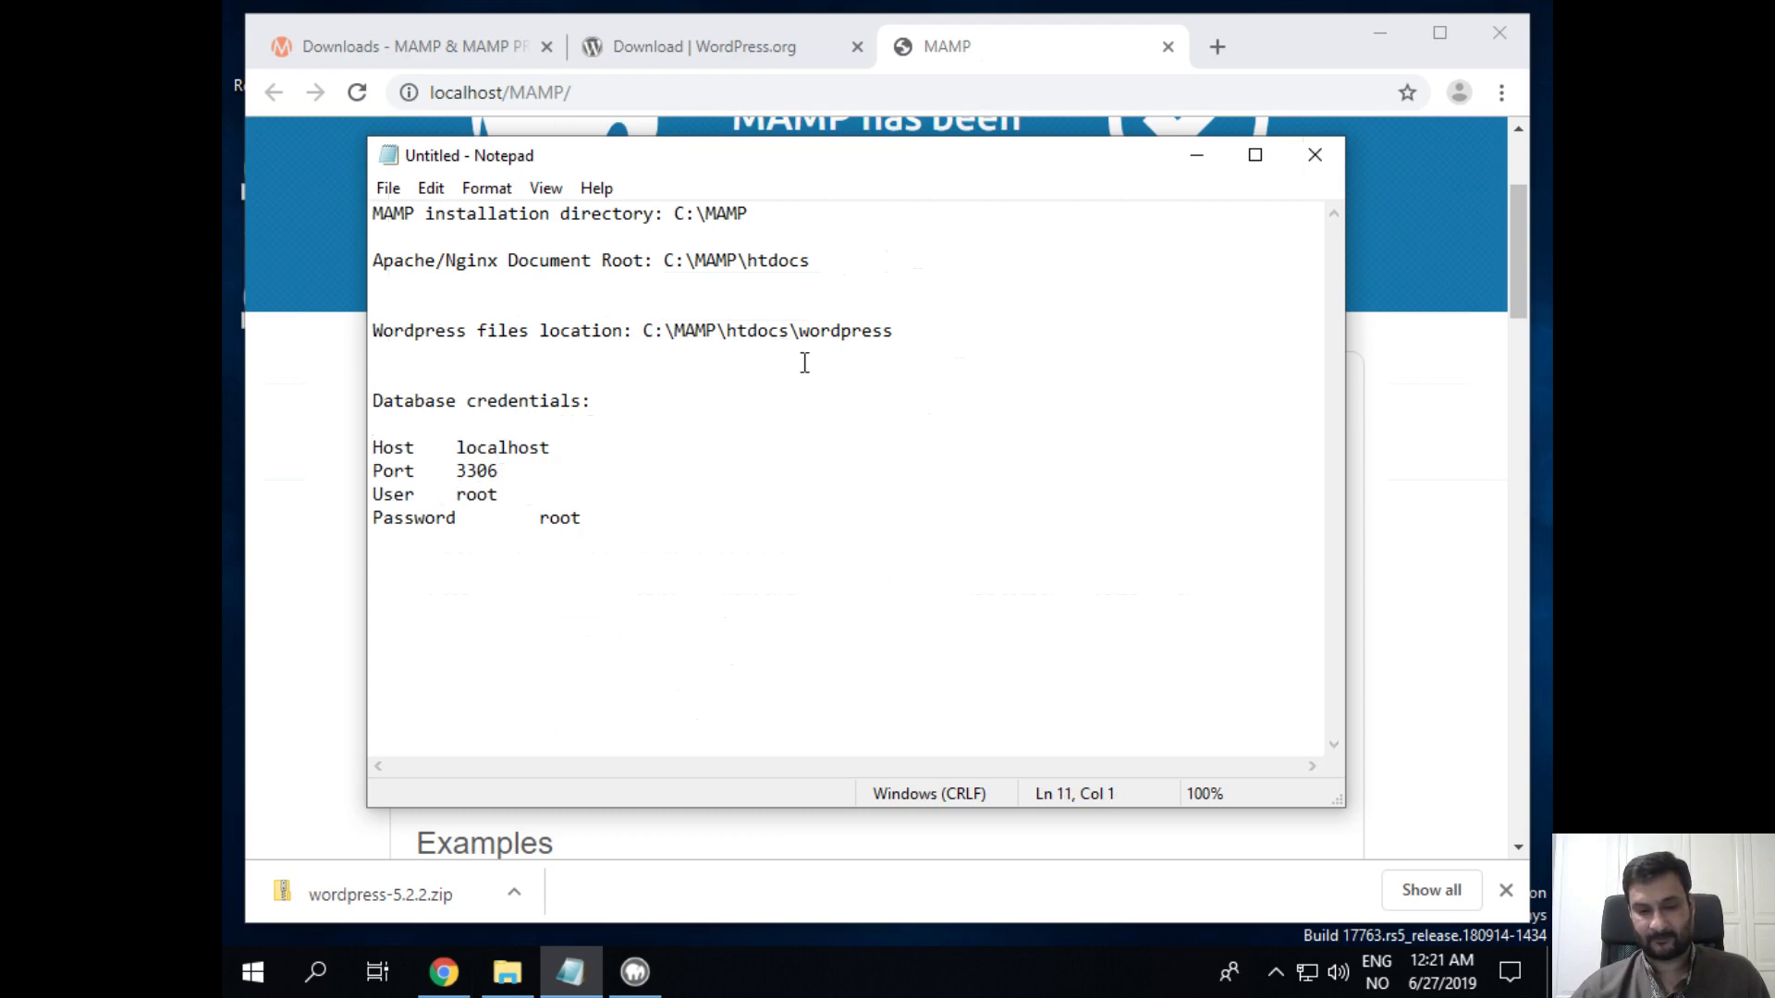
{"action": "type", "text": "---------------------"}
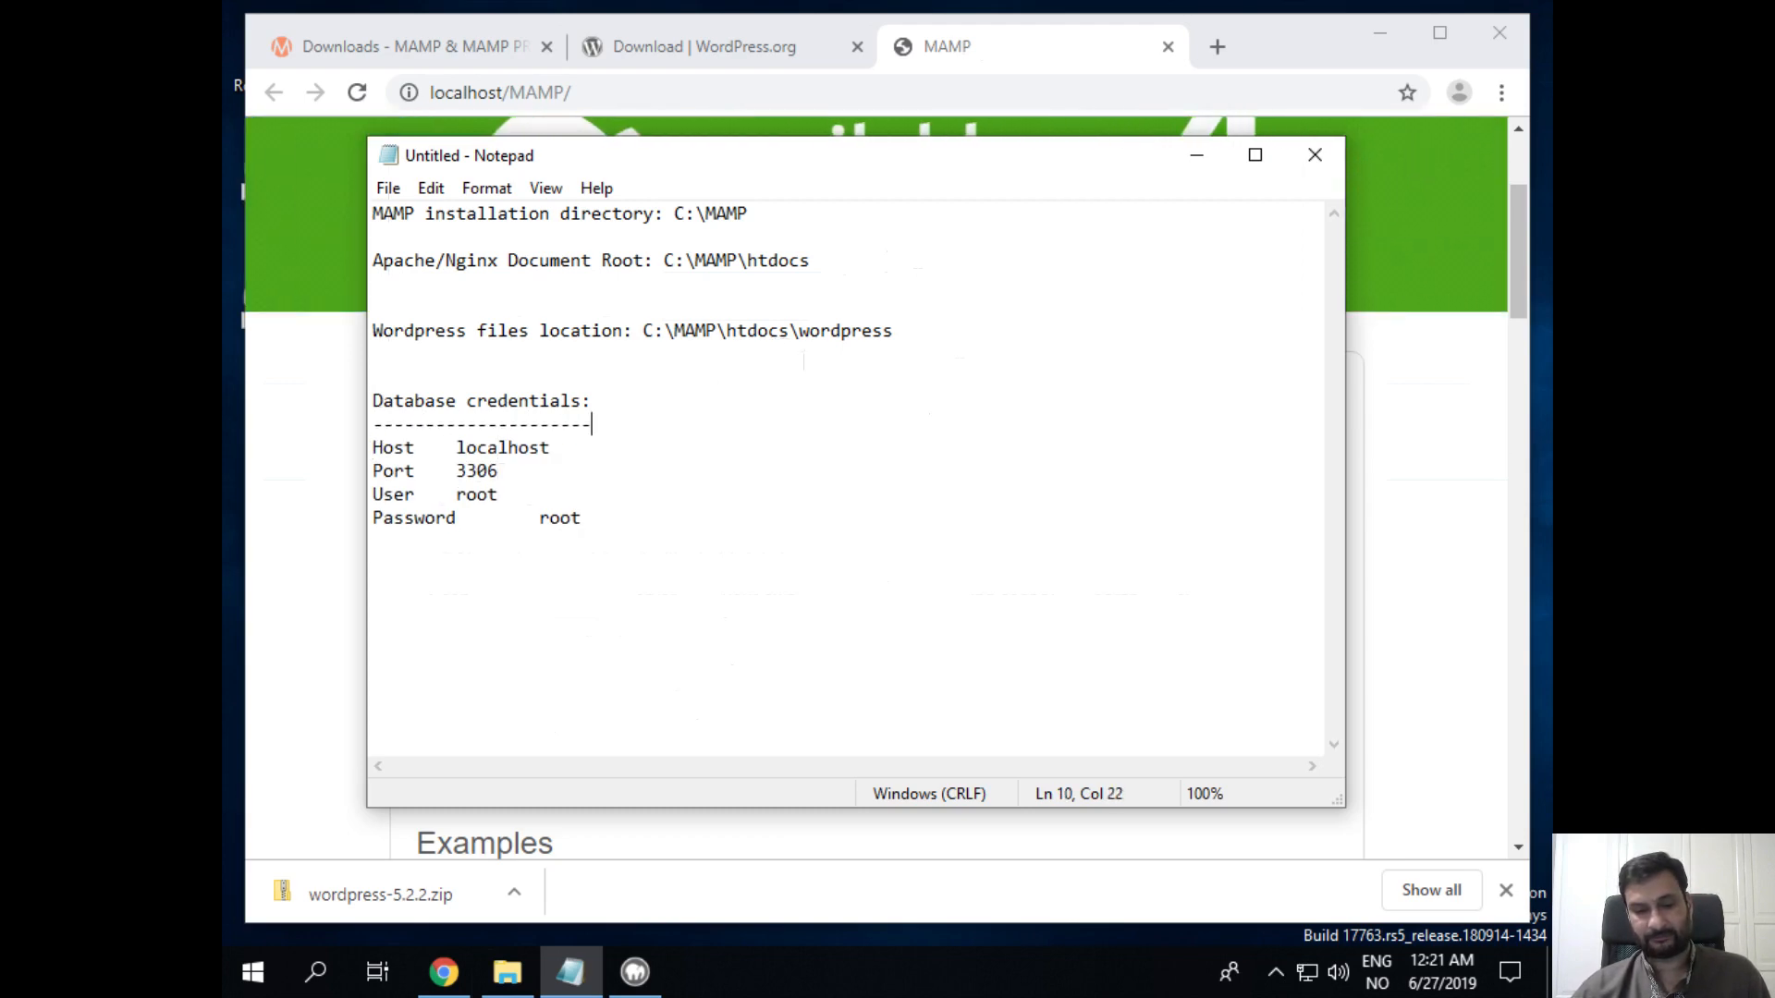
{"action": "key", "text": "Down"}
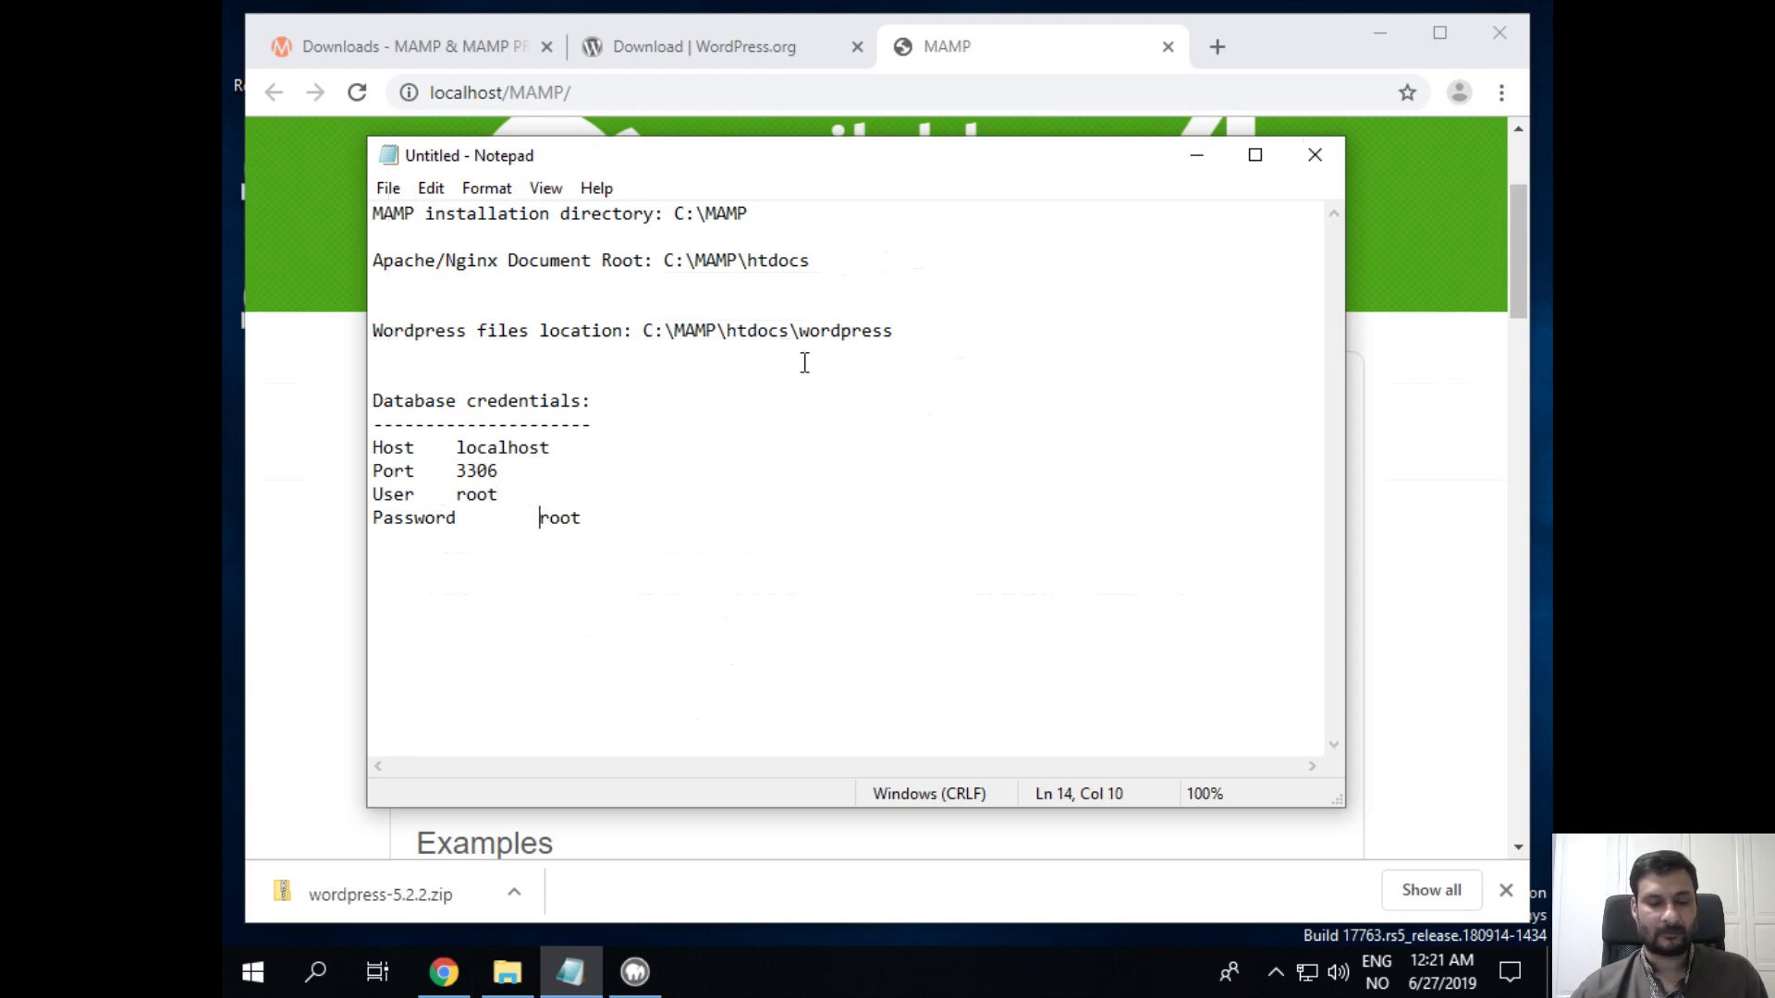
{"action": "key", "text": "BackSpace"}
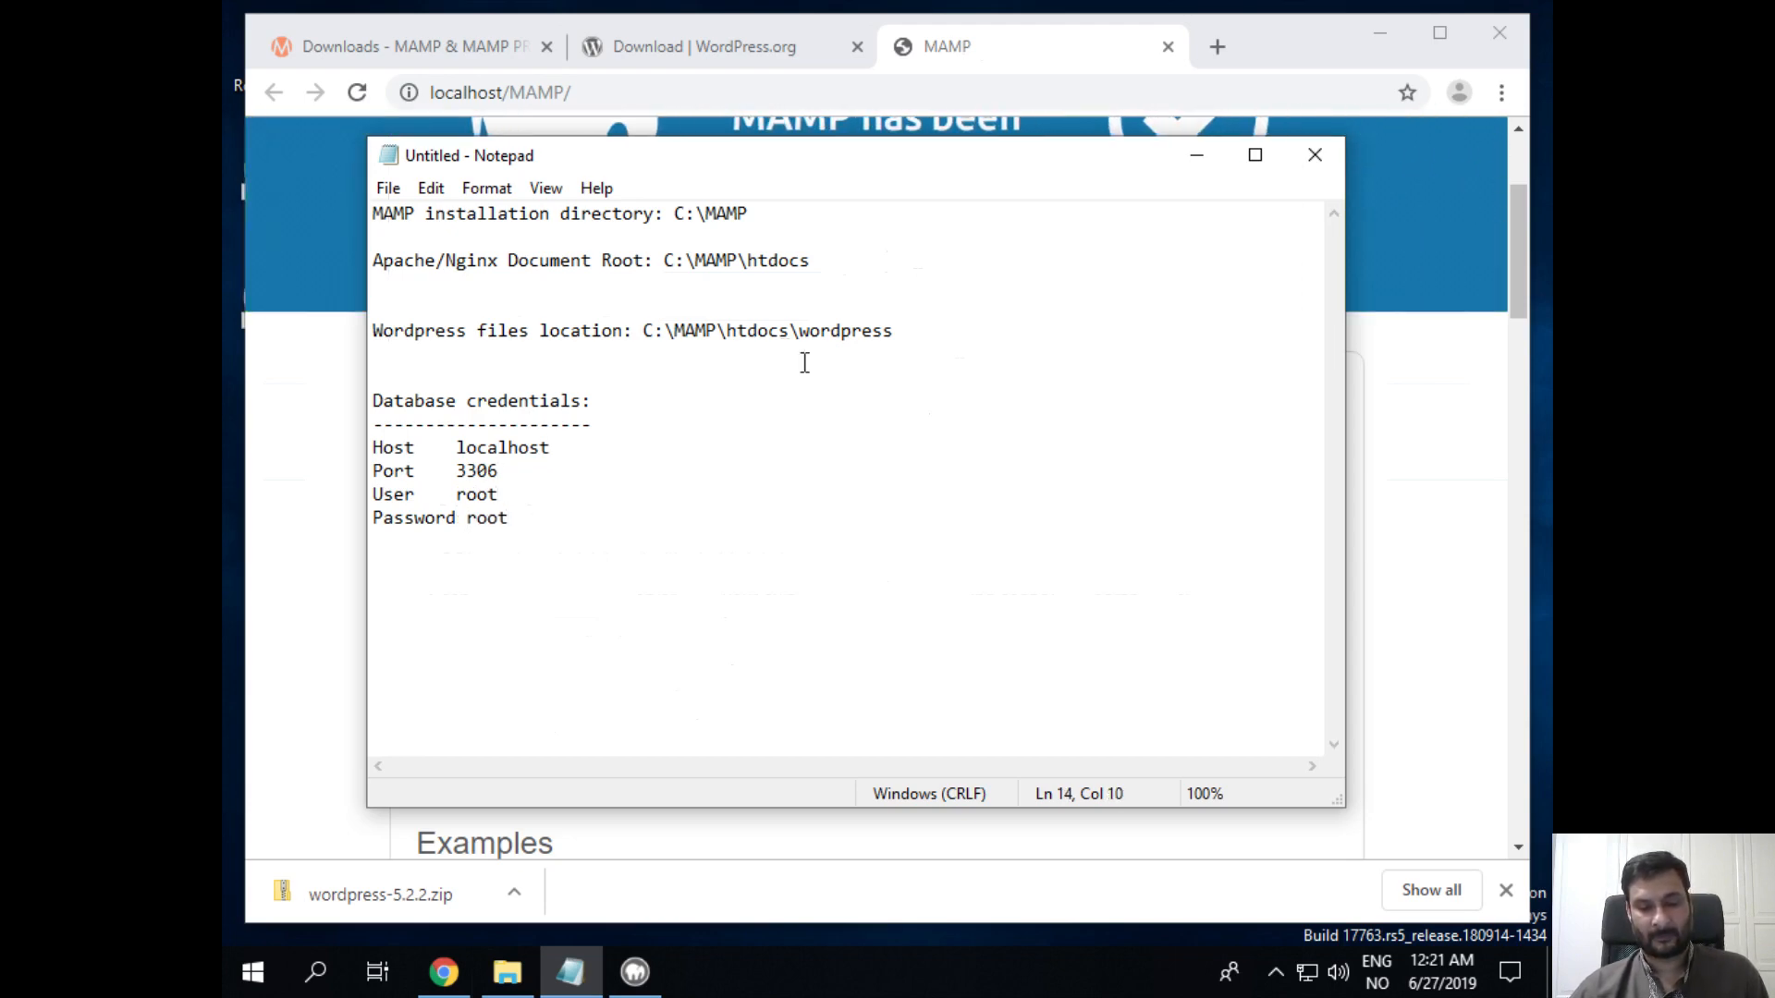
{"action": "key", "text": "Return"}
{"action": "key", "text": "Return"}
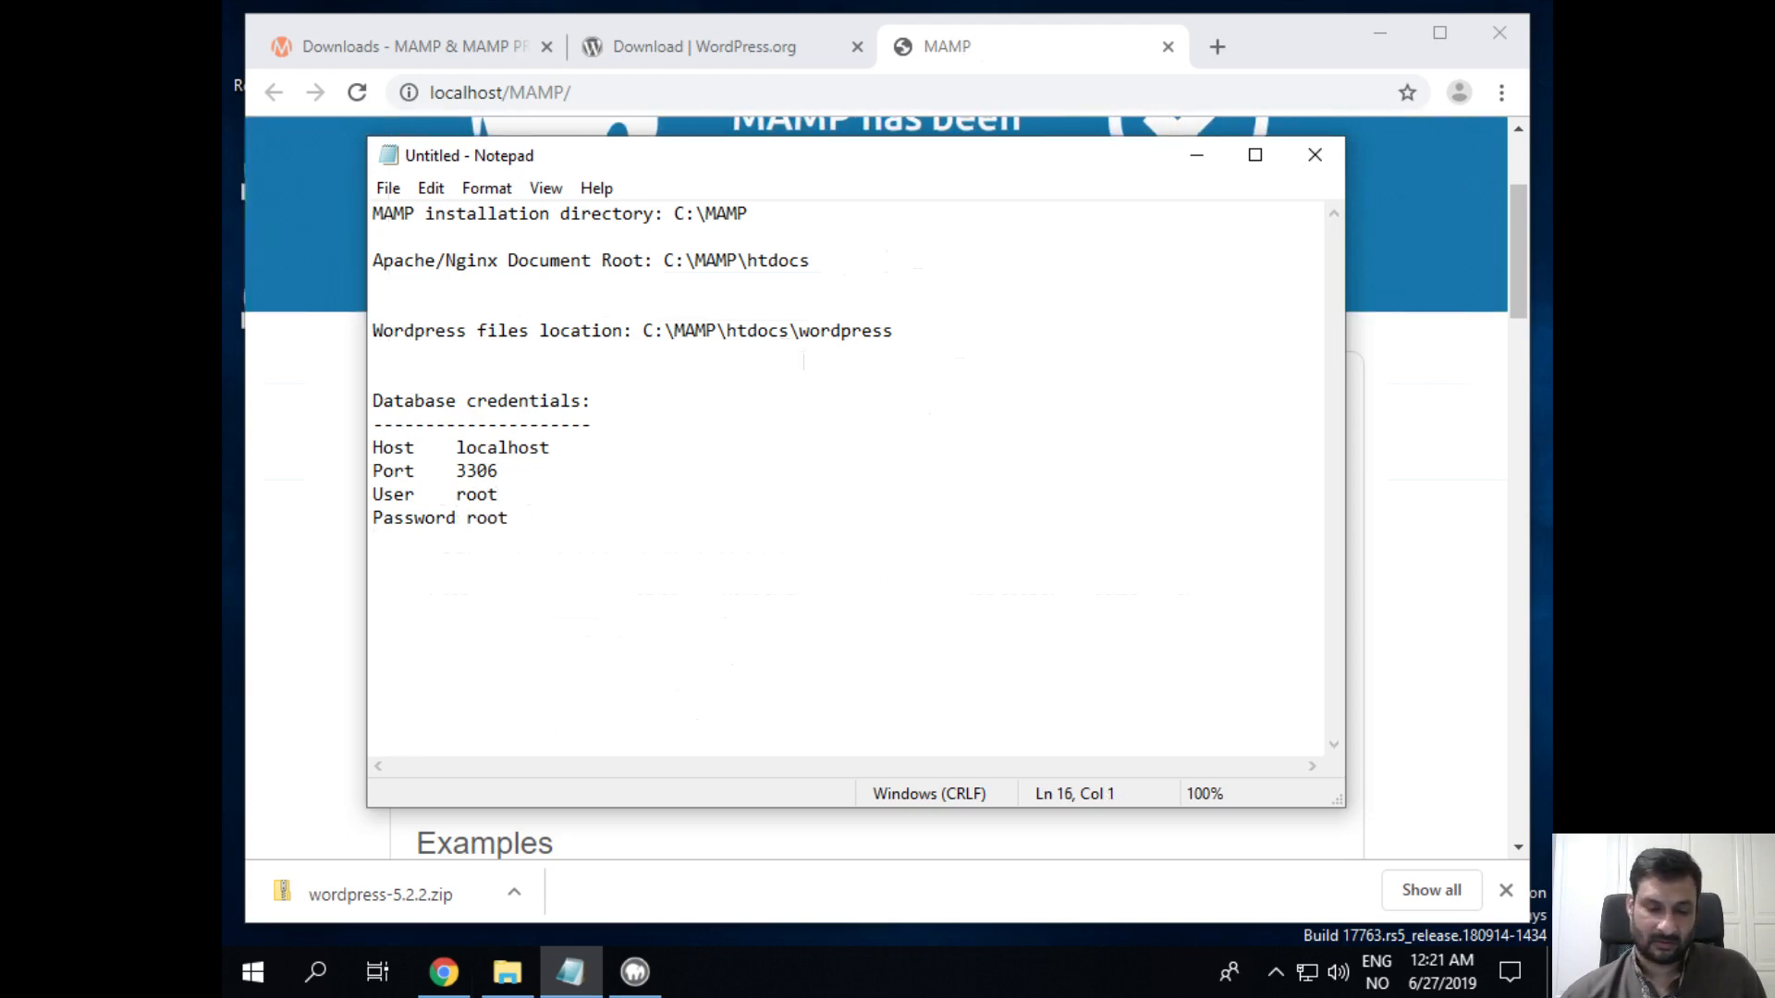
Step: Bring Chrome's localhost/MAMP/ start page to the front and browse its sections down to News
{"action": "left_click", "coordinate": [265, 467]}
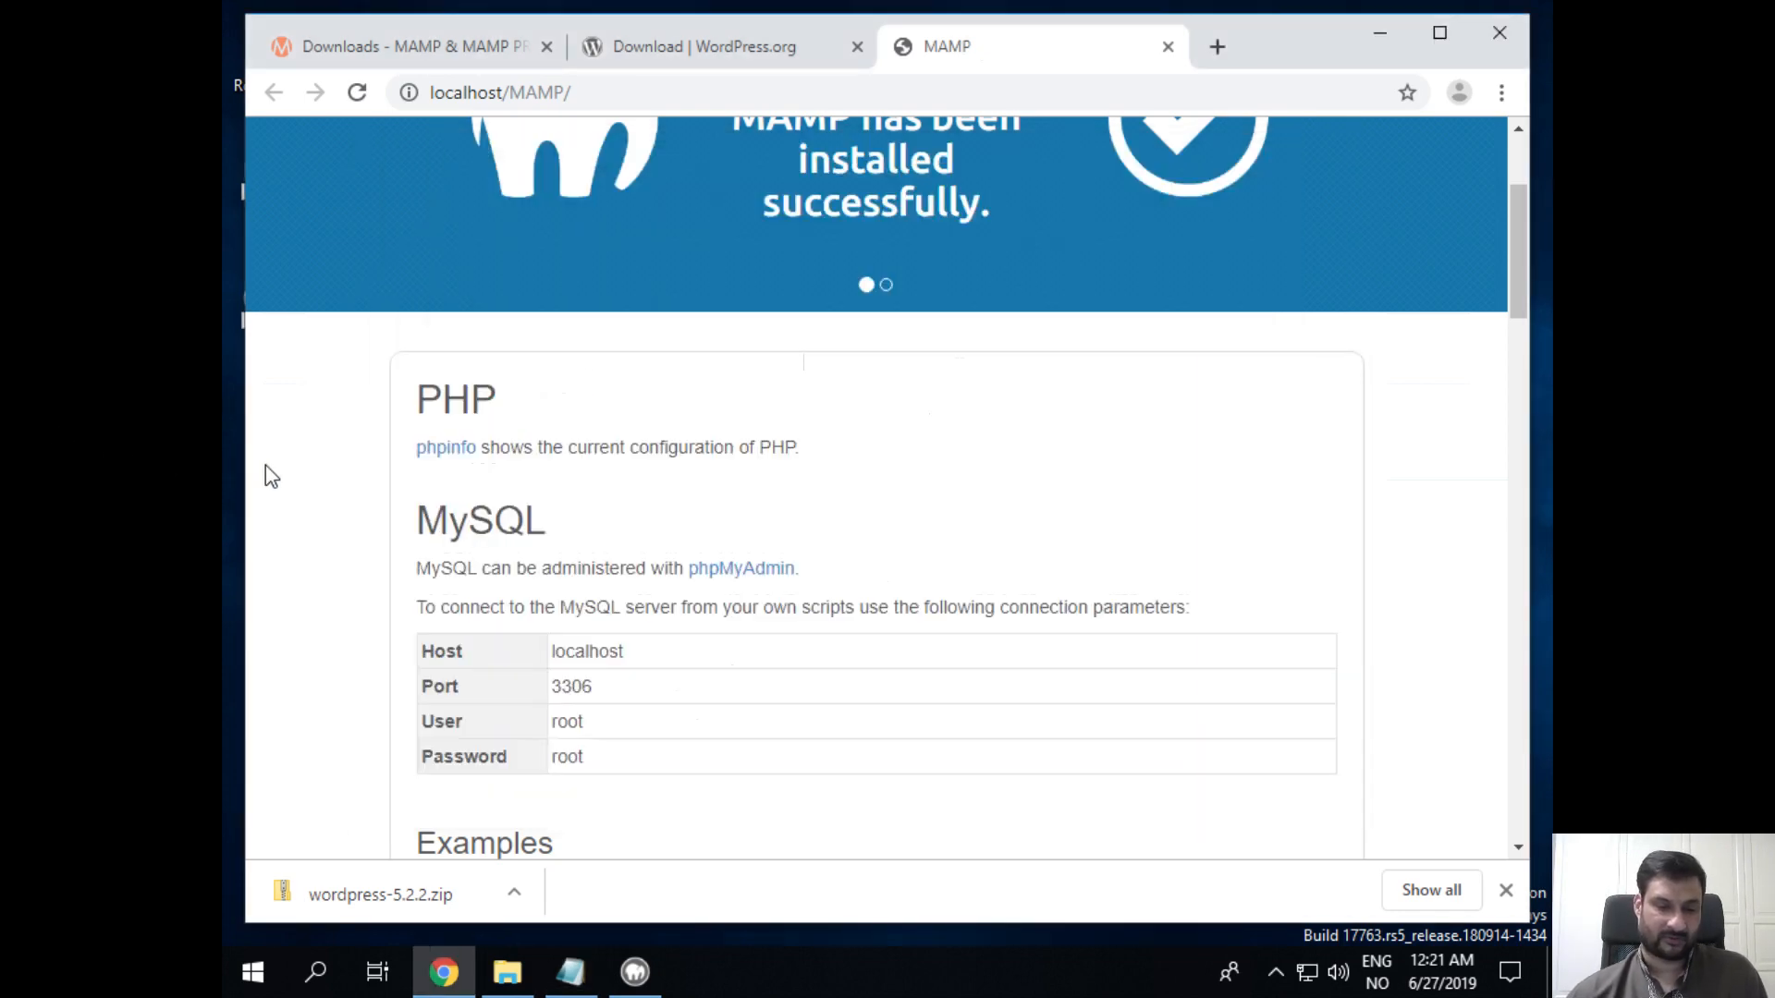
{"action": "scroll", "coordinate": [834, 818], "scroll_direction": "down", "scroll_amount": 5}
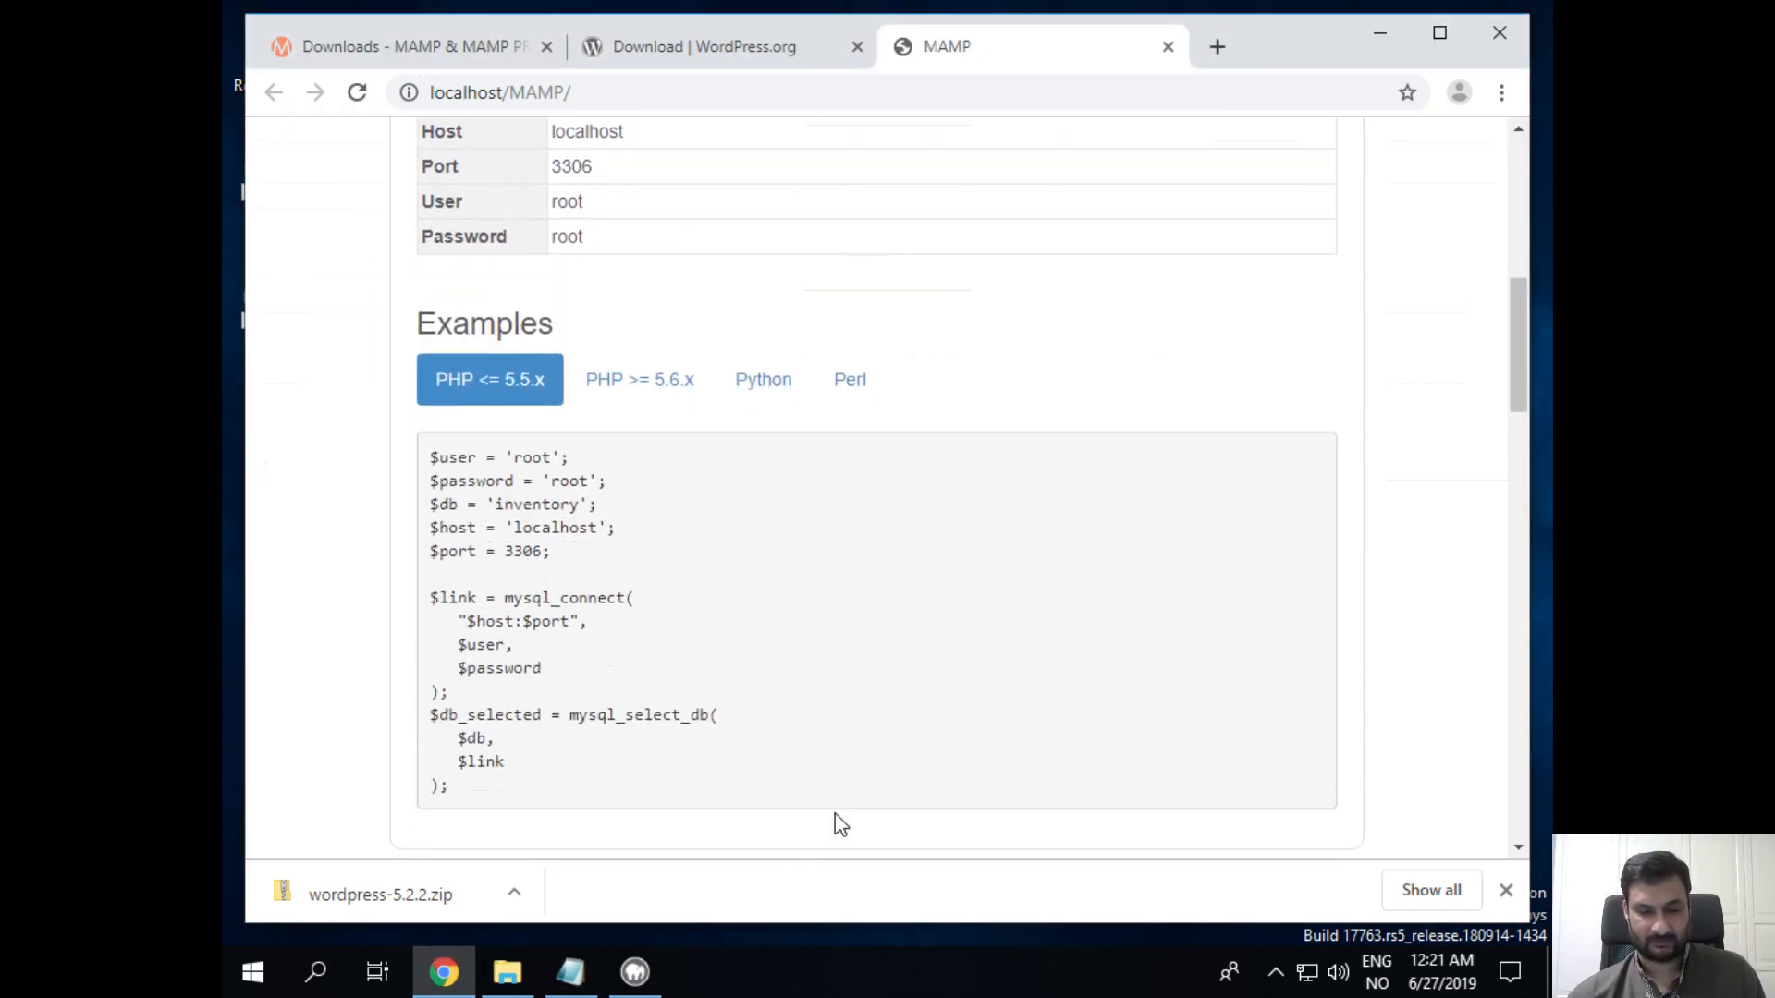
{"action": "scroll", "coordinate": [515, 435], "scroll_direction": "down", "scroll_amount": 5}
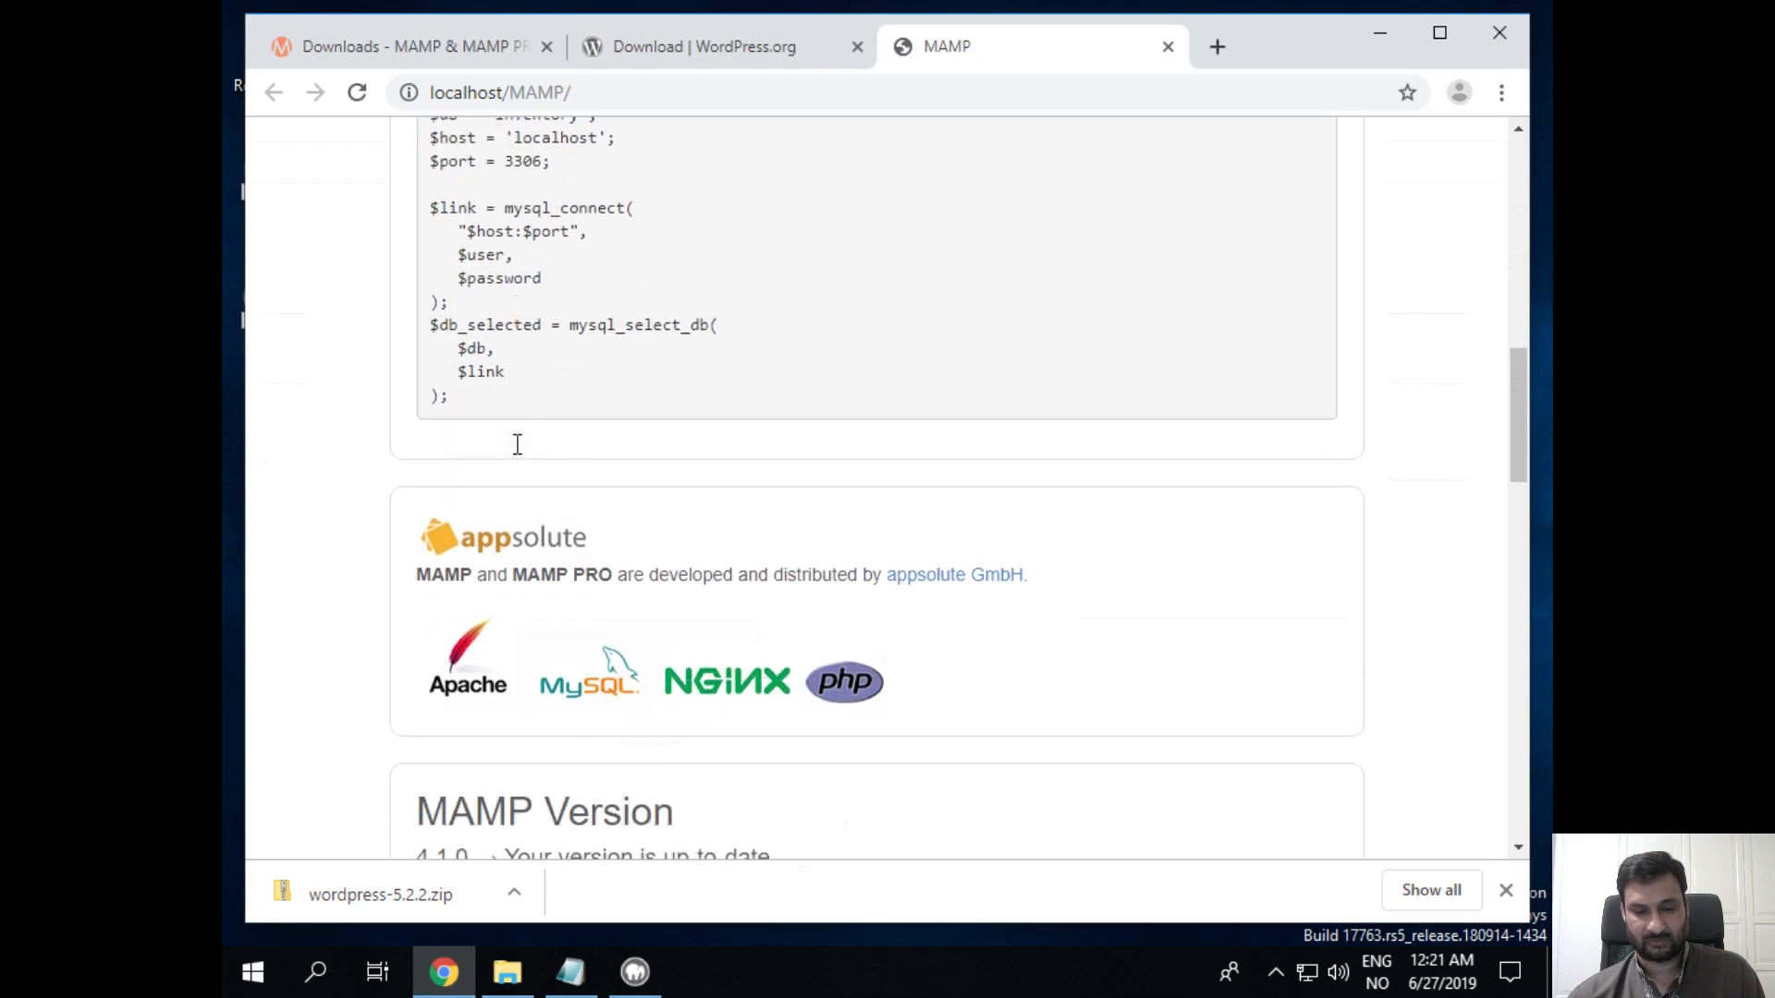
{"action": "scroll", "coordinate": [518, 455], "scroll_direction": "up", "scroll_amount": 3}
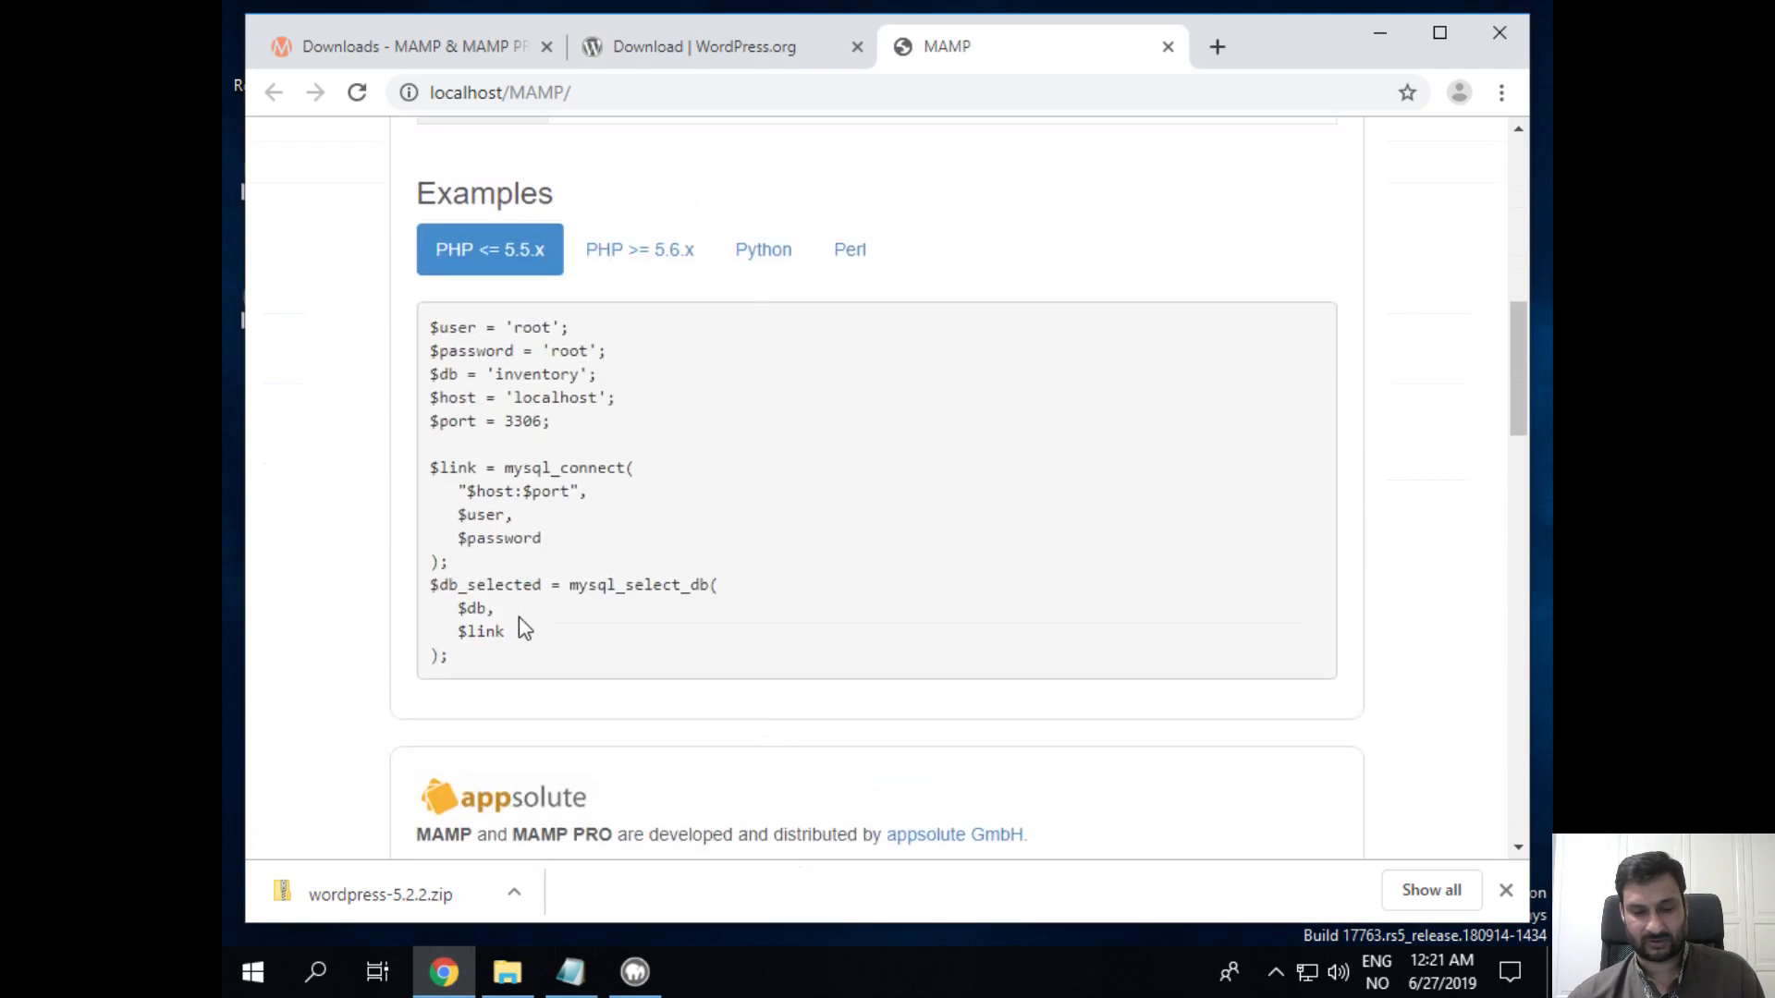
{"action": "scroll", "coordinate": [792, 647], "scroll_direction": "down", "scroll_amount": 10}
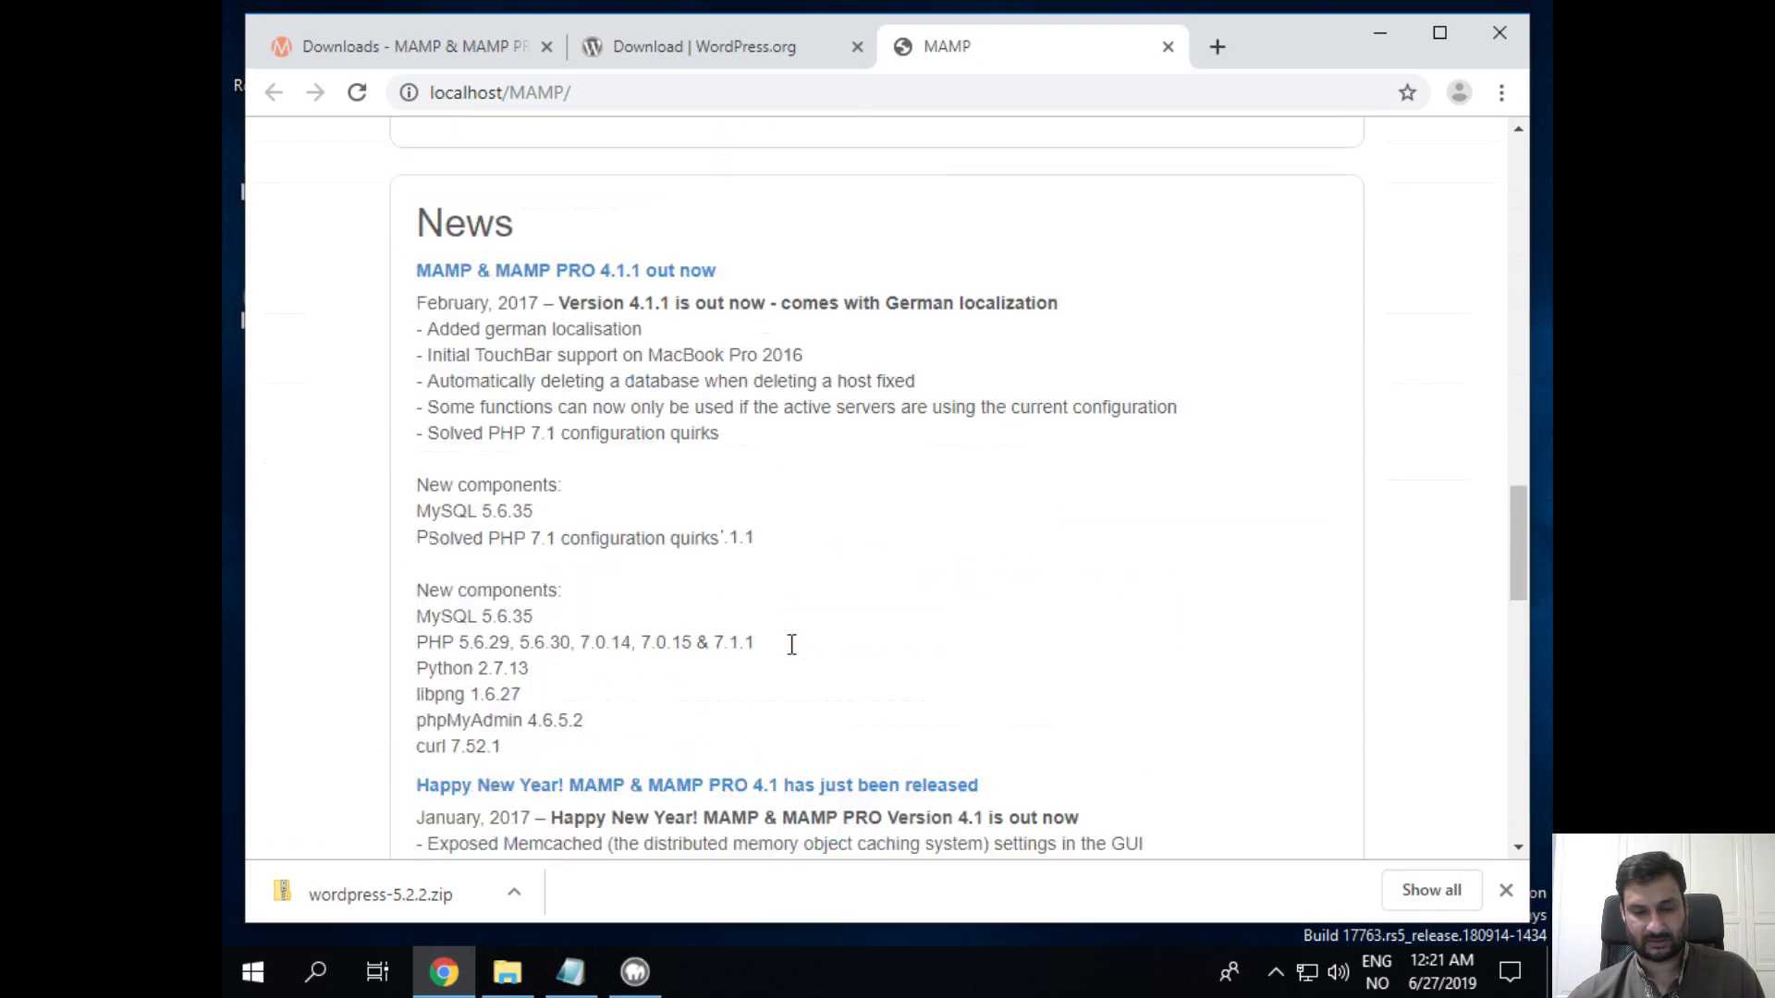
{"action": "scroll", "coordinate": [793, 645], "scroll_direction": "down", "scroll_amount": 5}
{"action": "scroll", "coordinate": [795, 643], "scroll_direction": "up", "scroll_amount": 20}
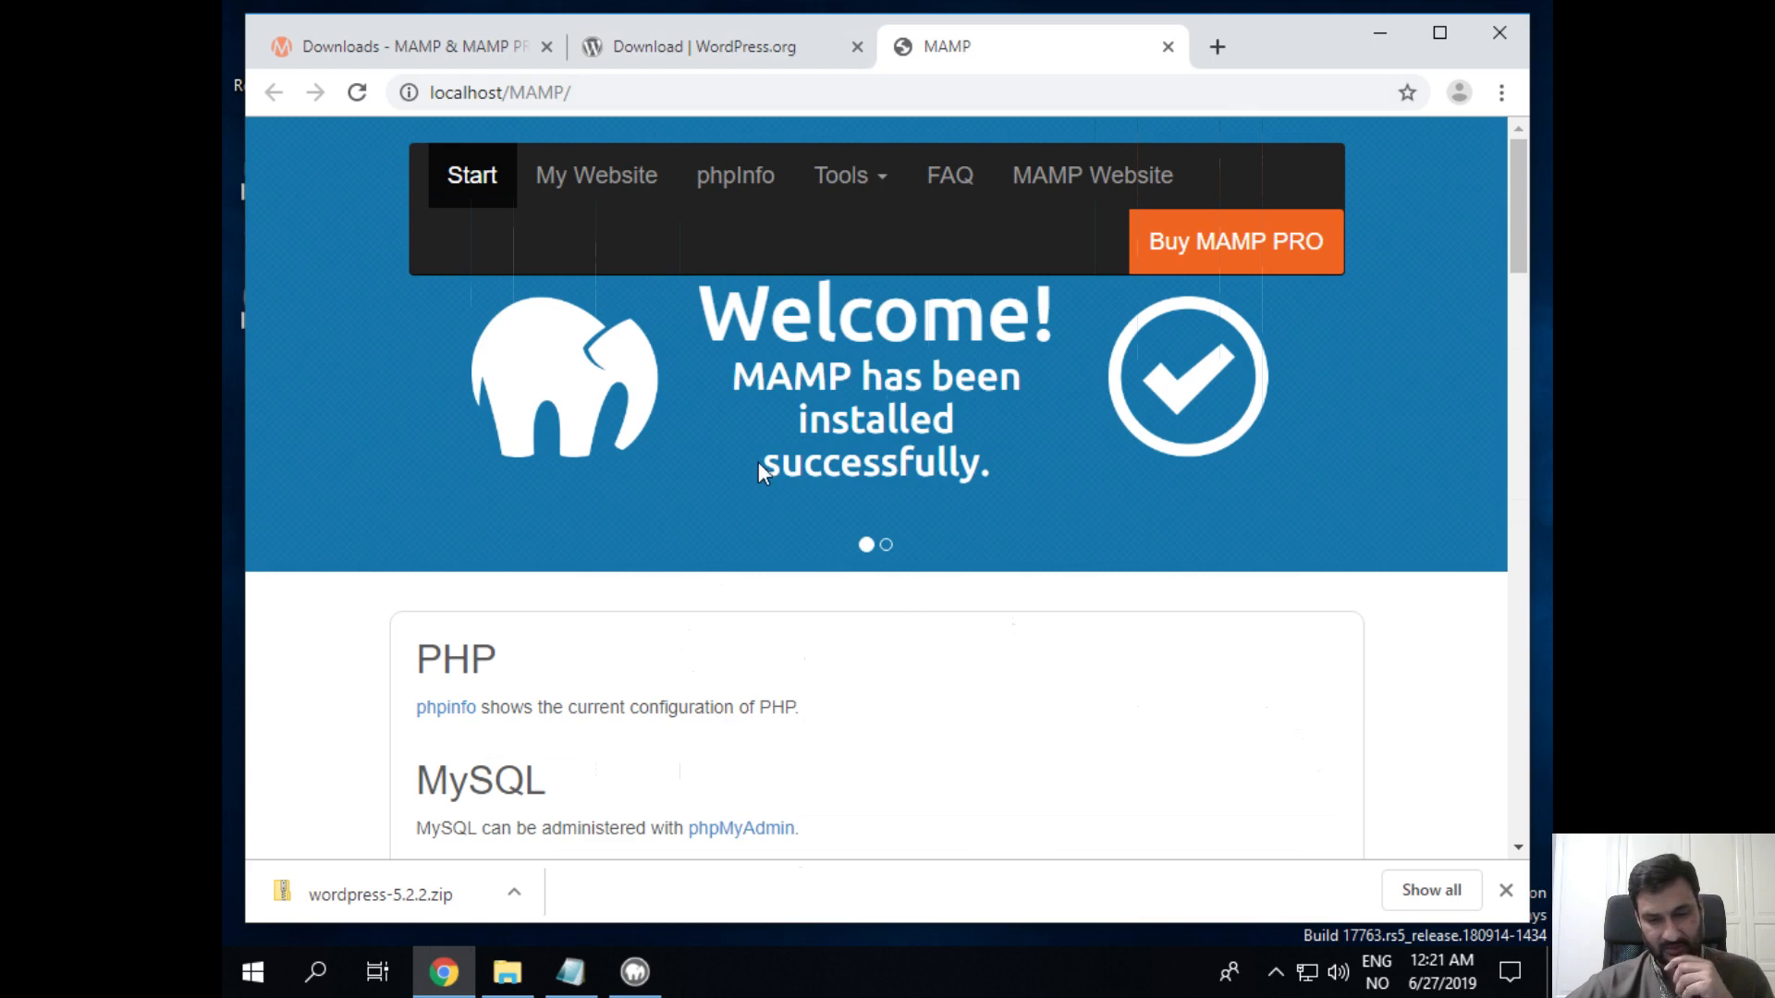
{"action": "scroll", "coordinate": [612, 640], "scroll_direction": "down", "scroll_amount": 1}
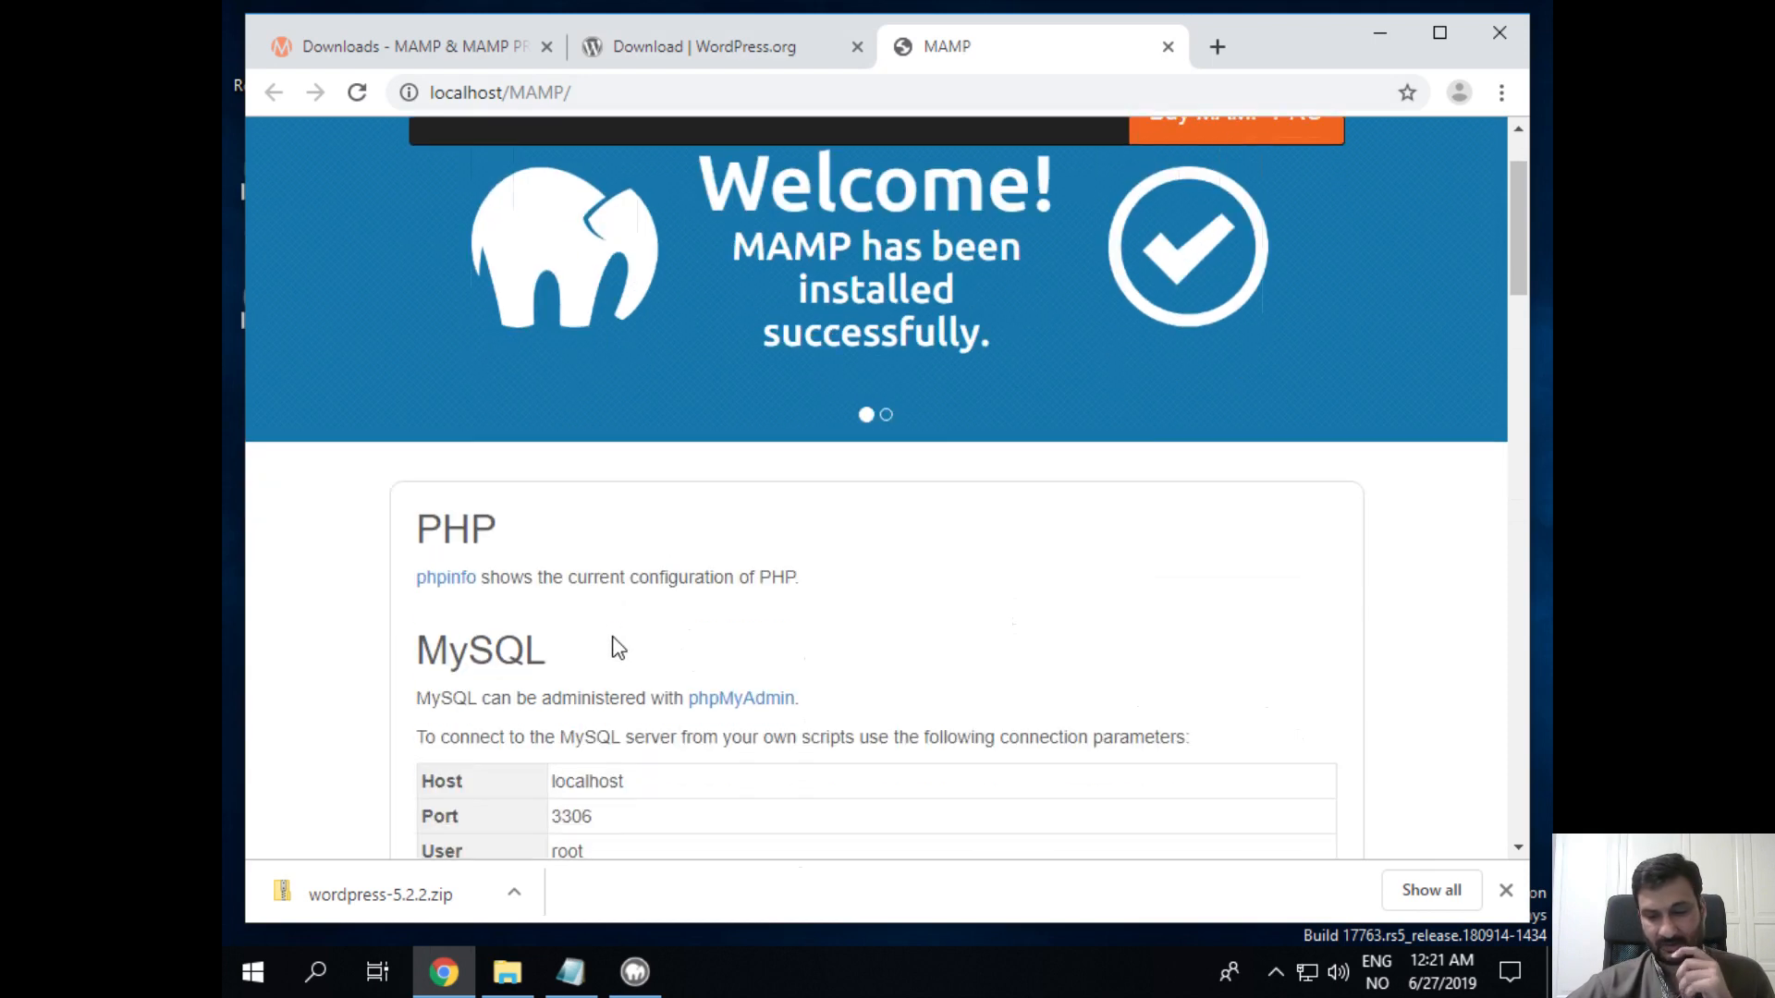
{"action": "scroll", "coordinate": [675, 645], "scroll_direction": "up", "scroll_amount": 1}
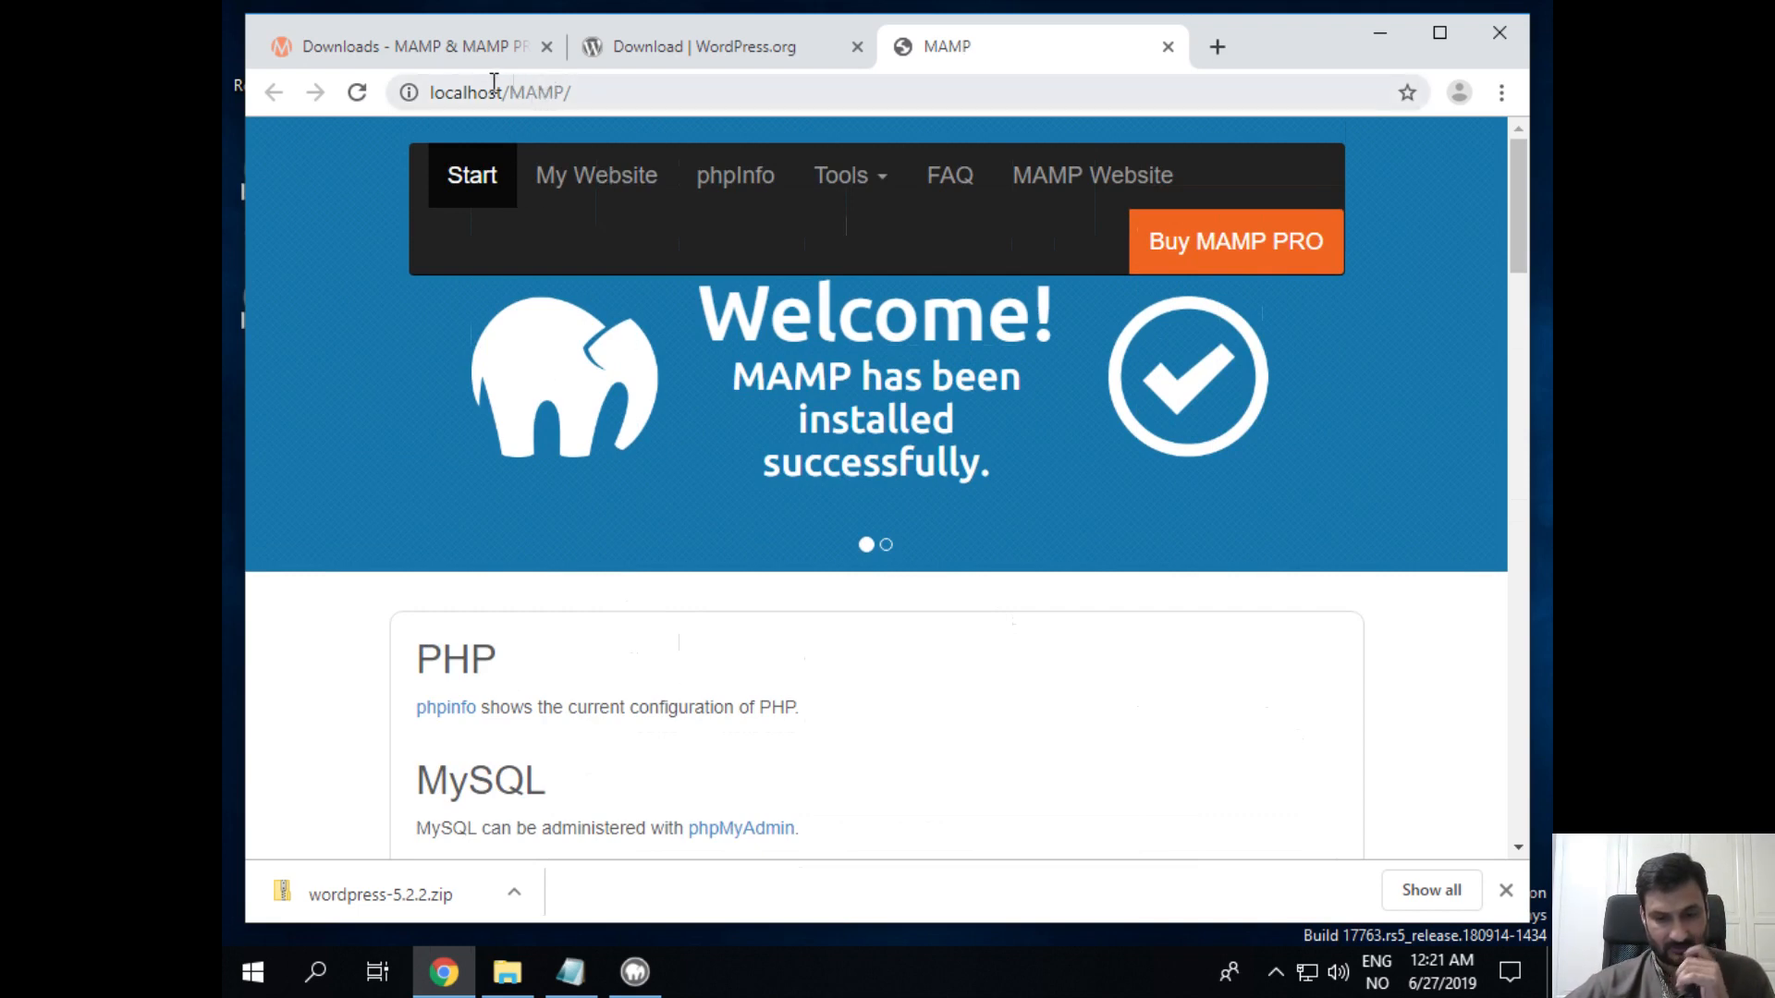
{"action": "left_click_drag", "start_coordinate": [494, 88], "coordinate": [356, 104]}
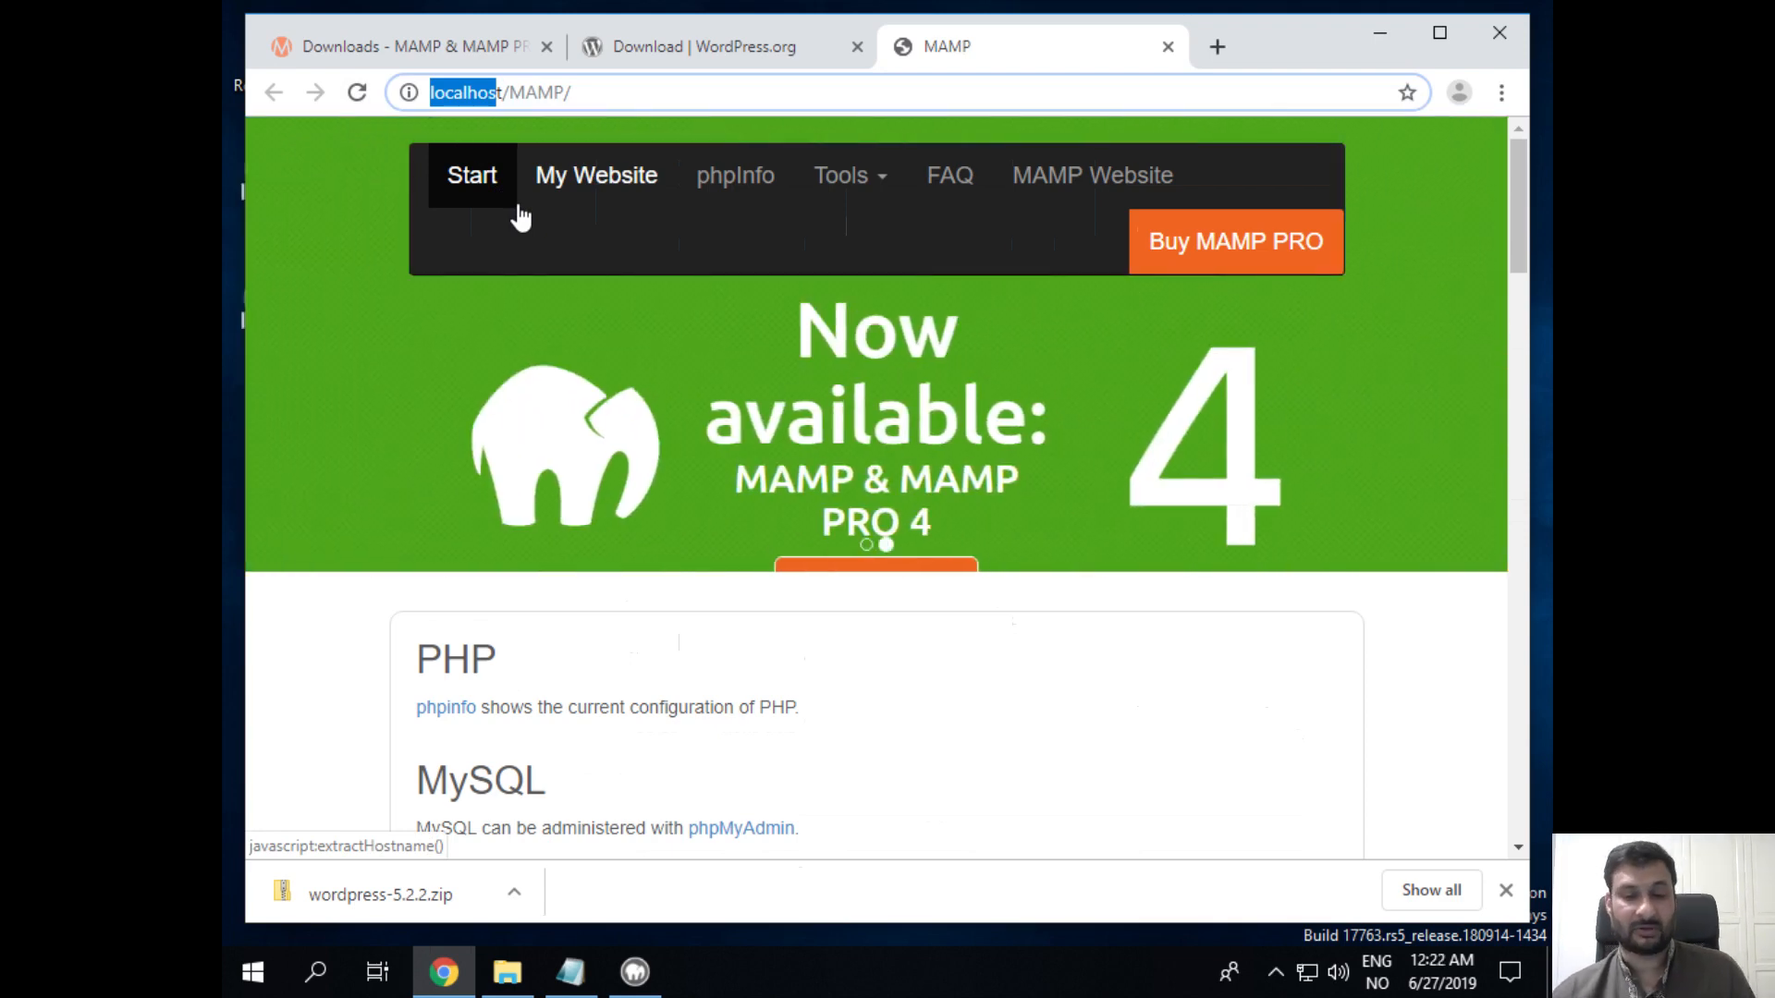
{"action": "left_click", "coordinate": [294, 189]}
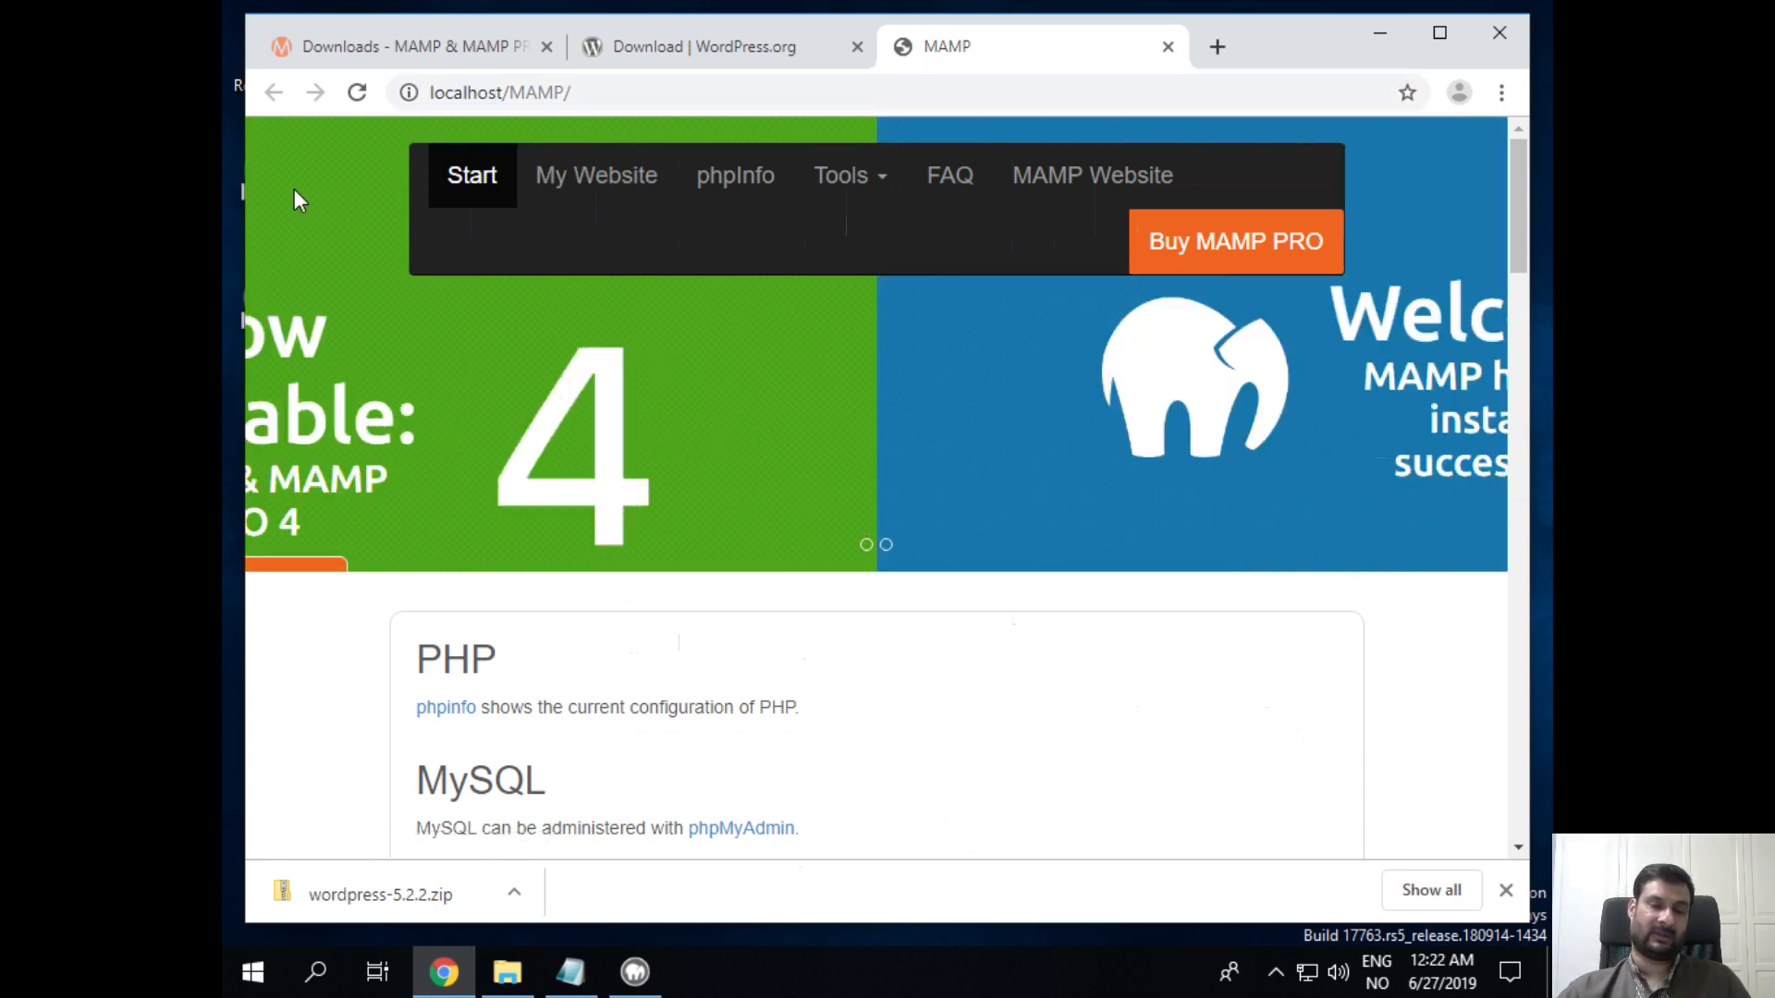
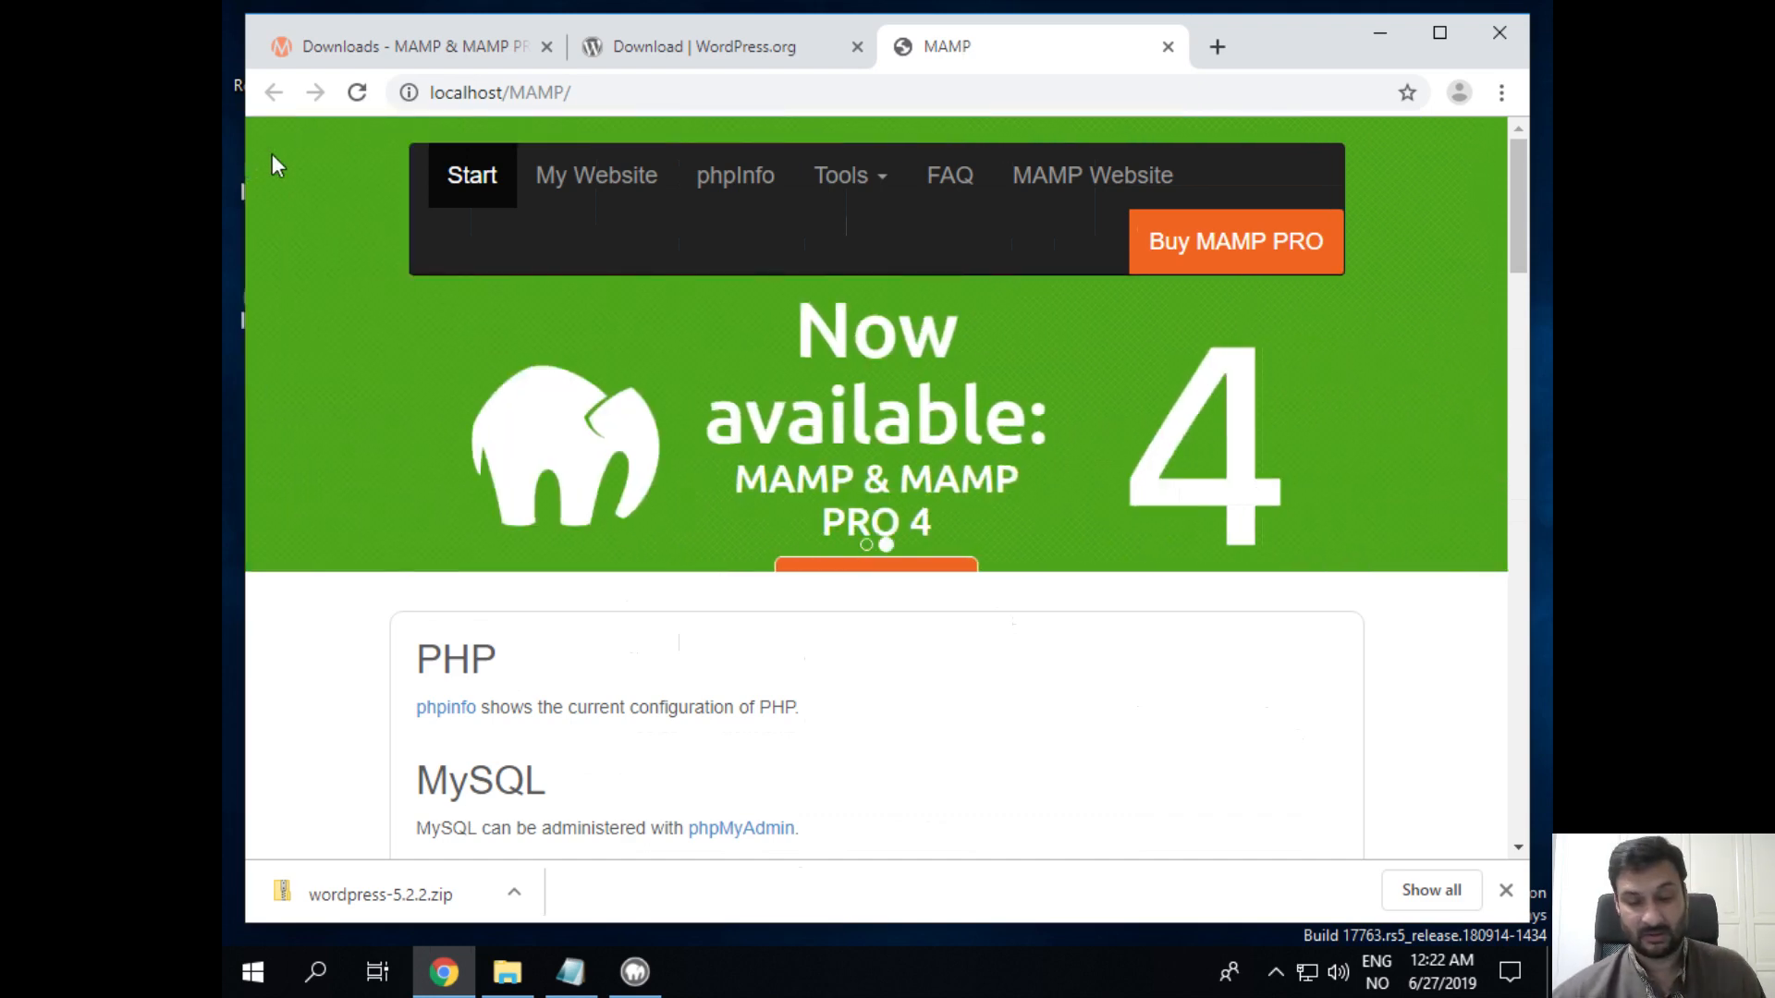
Step: Restore the windows-10-eval virtual machine from full screen to a window on the host desktop
{"action": "mouse_move", "coordinate": [931, 3]}
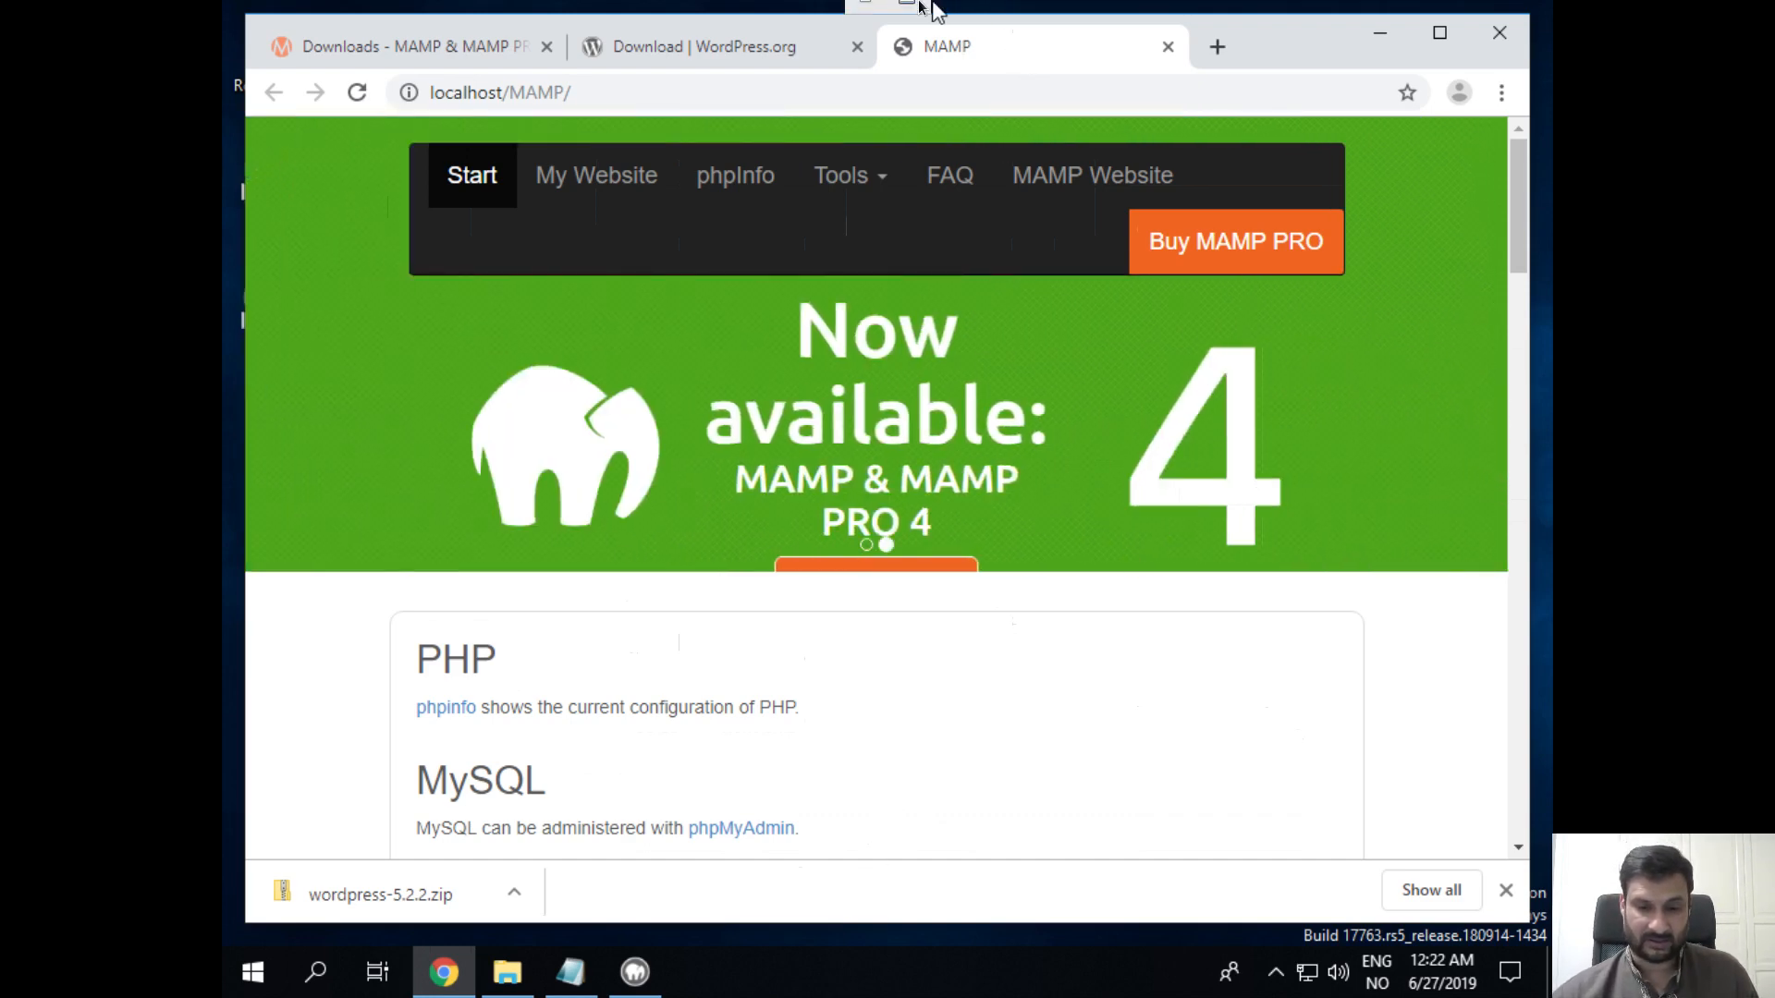
{"action": "left_click", "coordinate": [869, 18]}
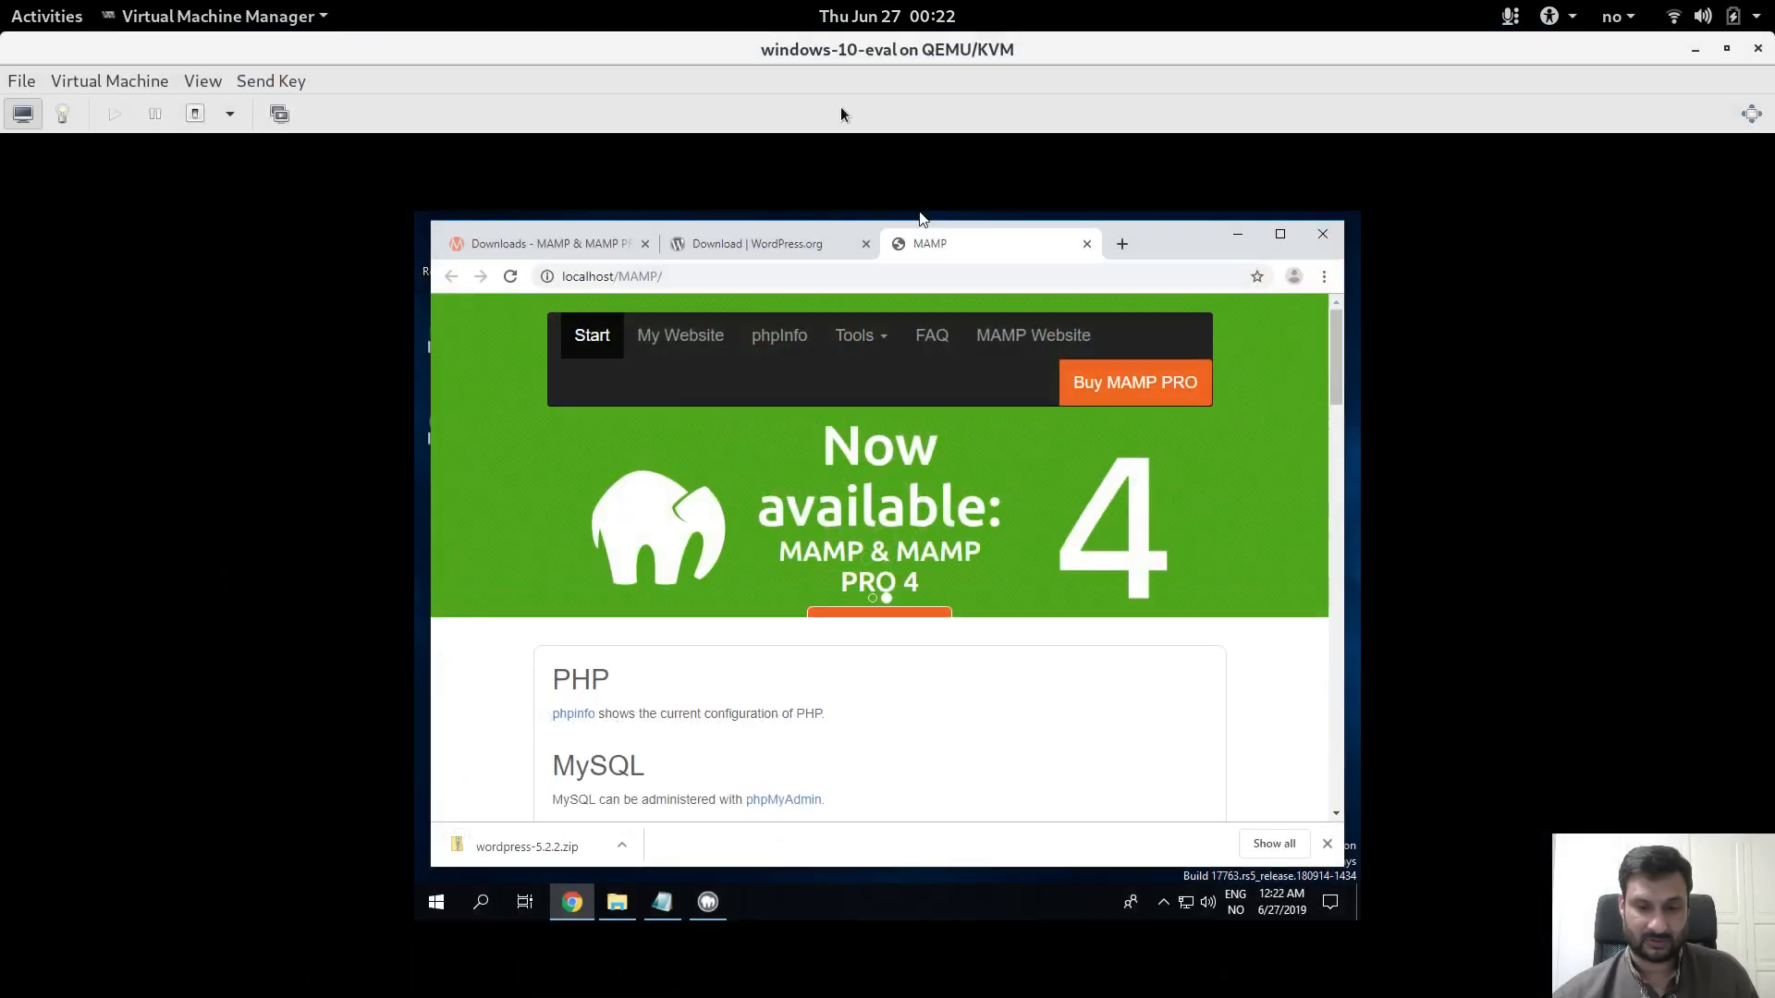
Step: Switch to the mamp-explanation notes in Xournal and undo a stray yellow highlight
{"action": "key", "text": "alt+Tab"}
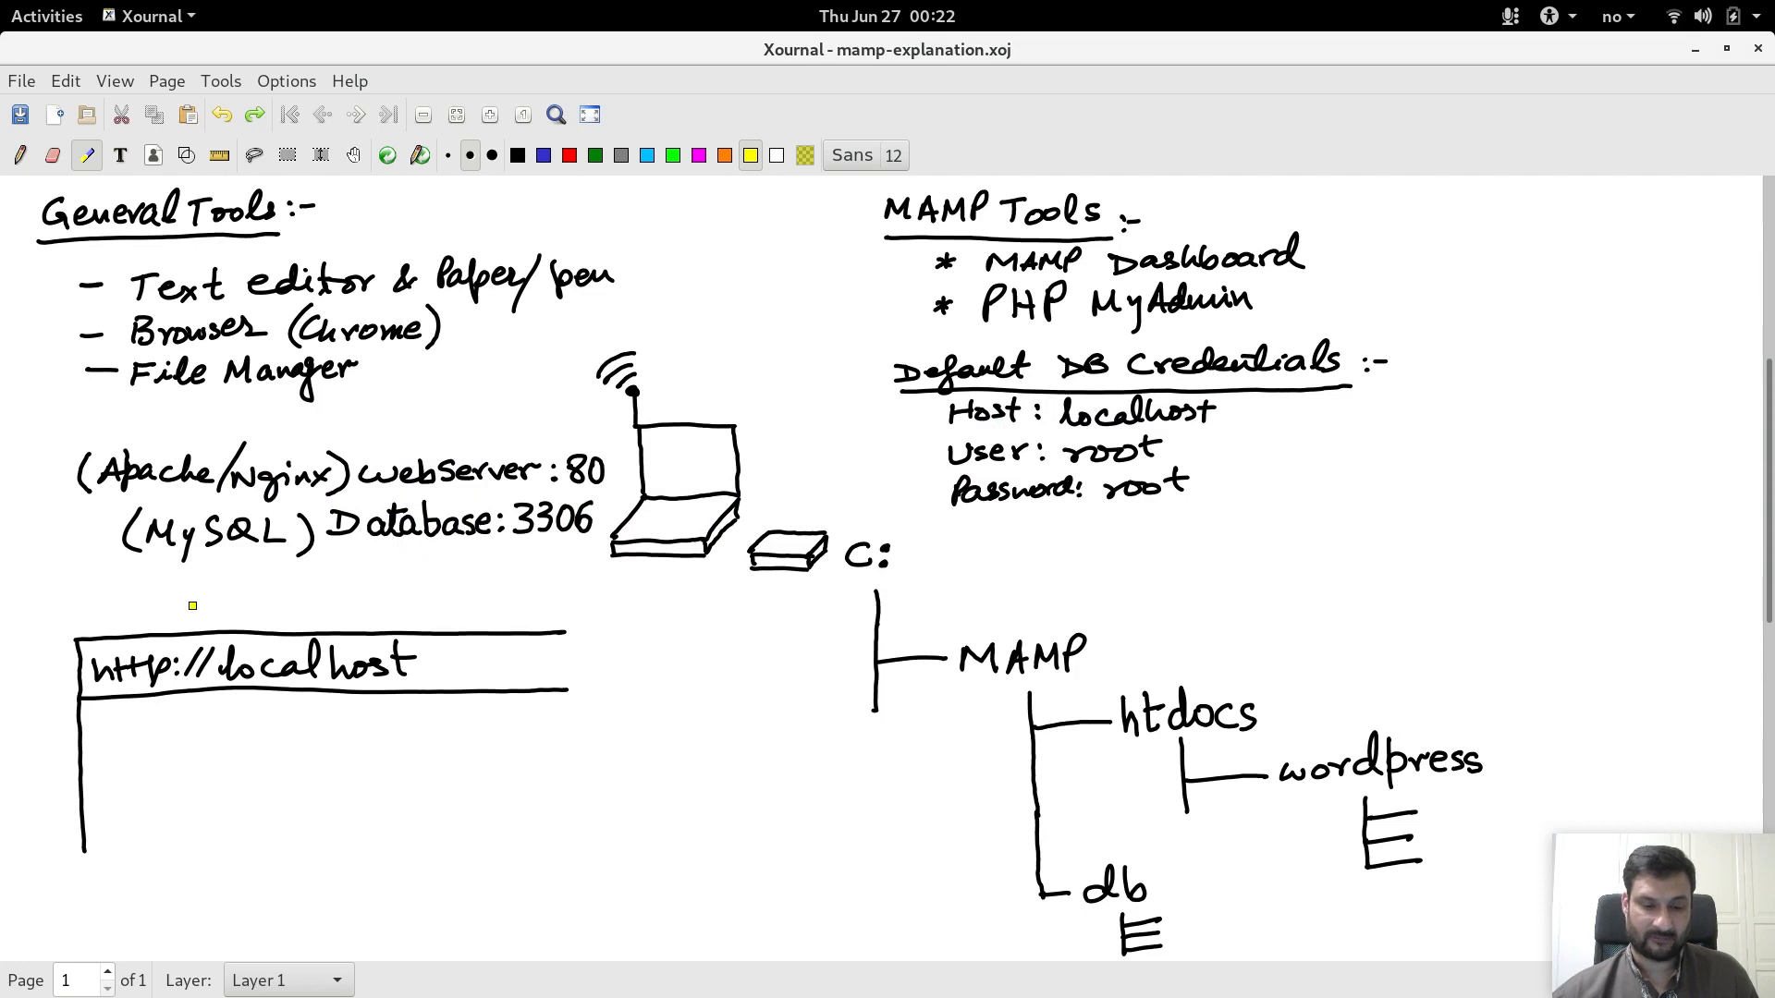
{"action": "left_click_drag", "start_coordinate": [129, 740], "coordinate": [462, 745]}
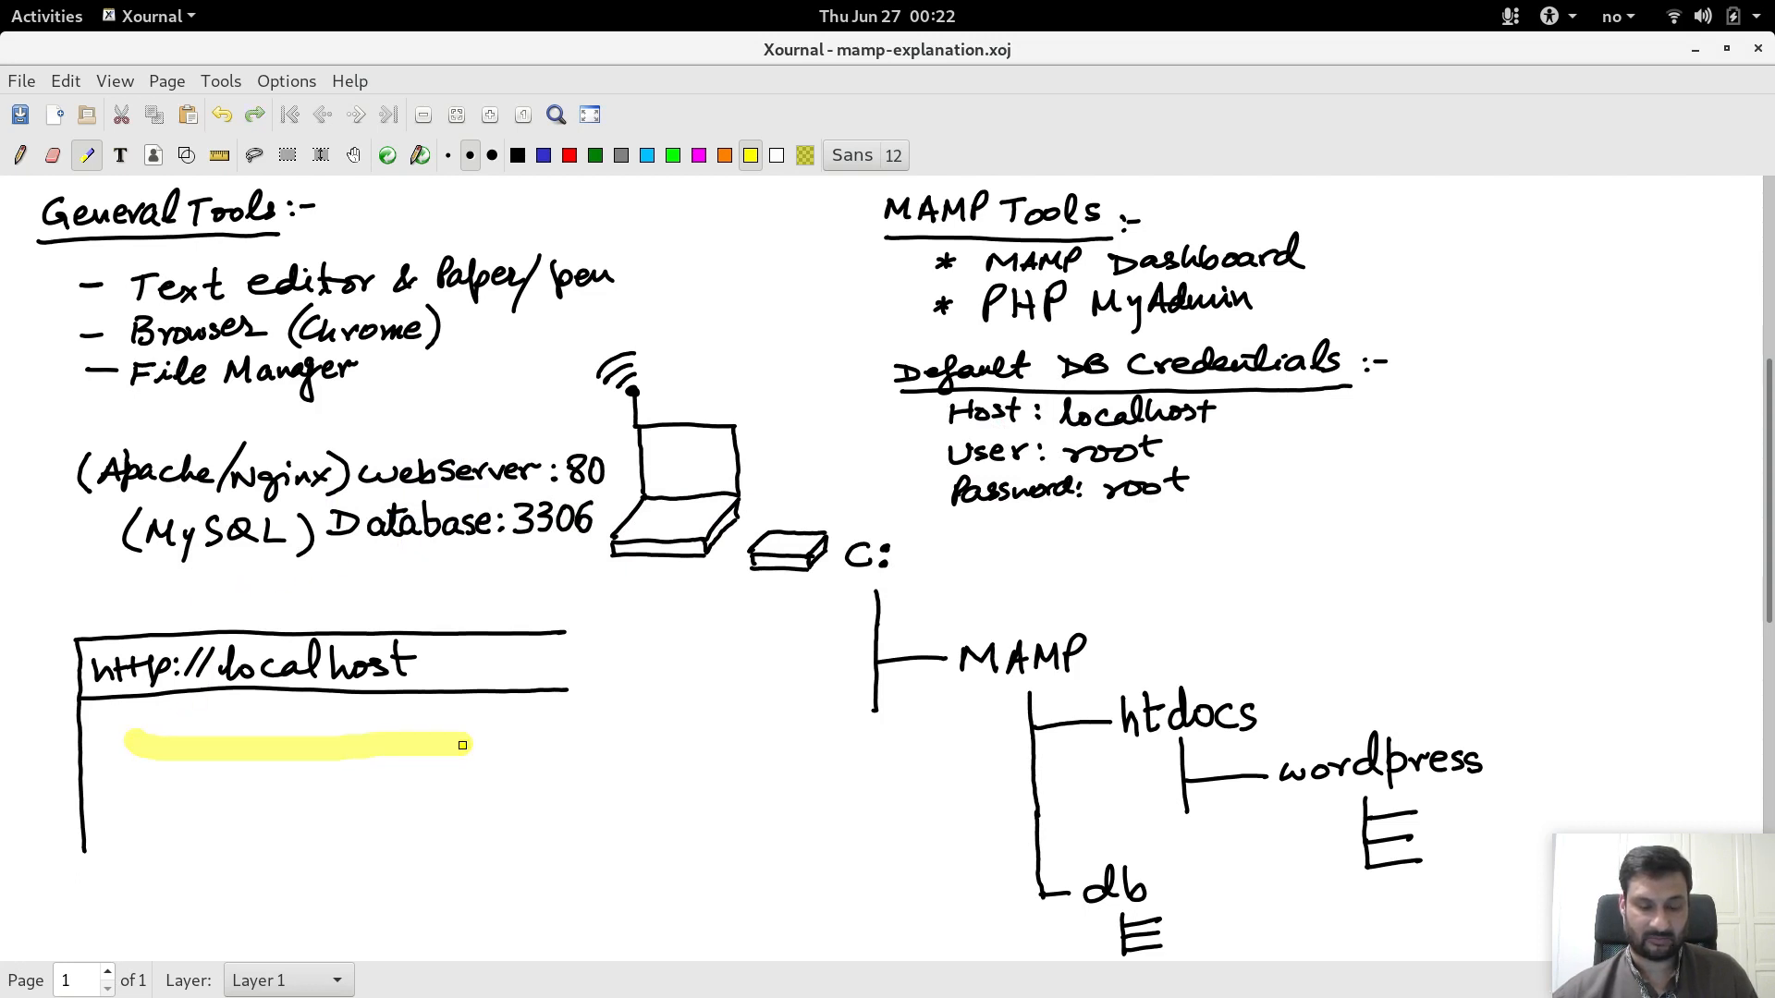
{"action": "key", "text": "ctrl+z"}
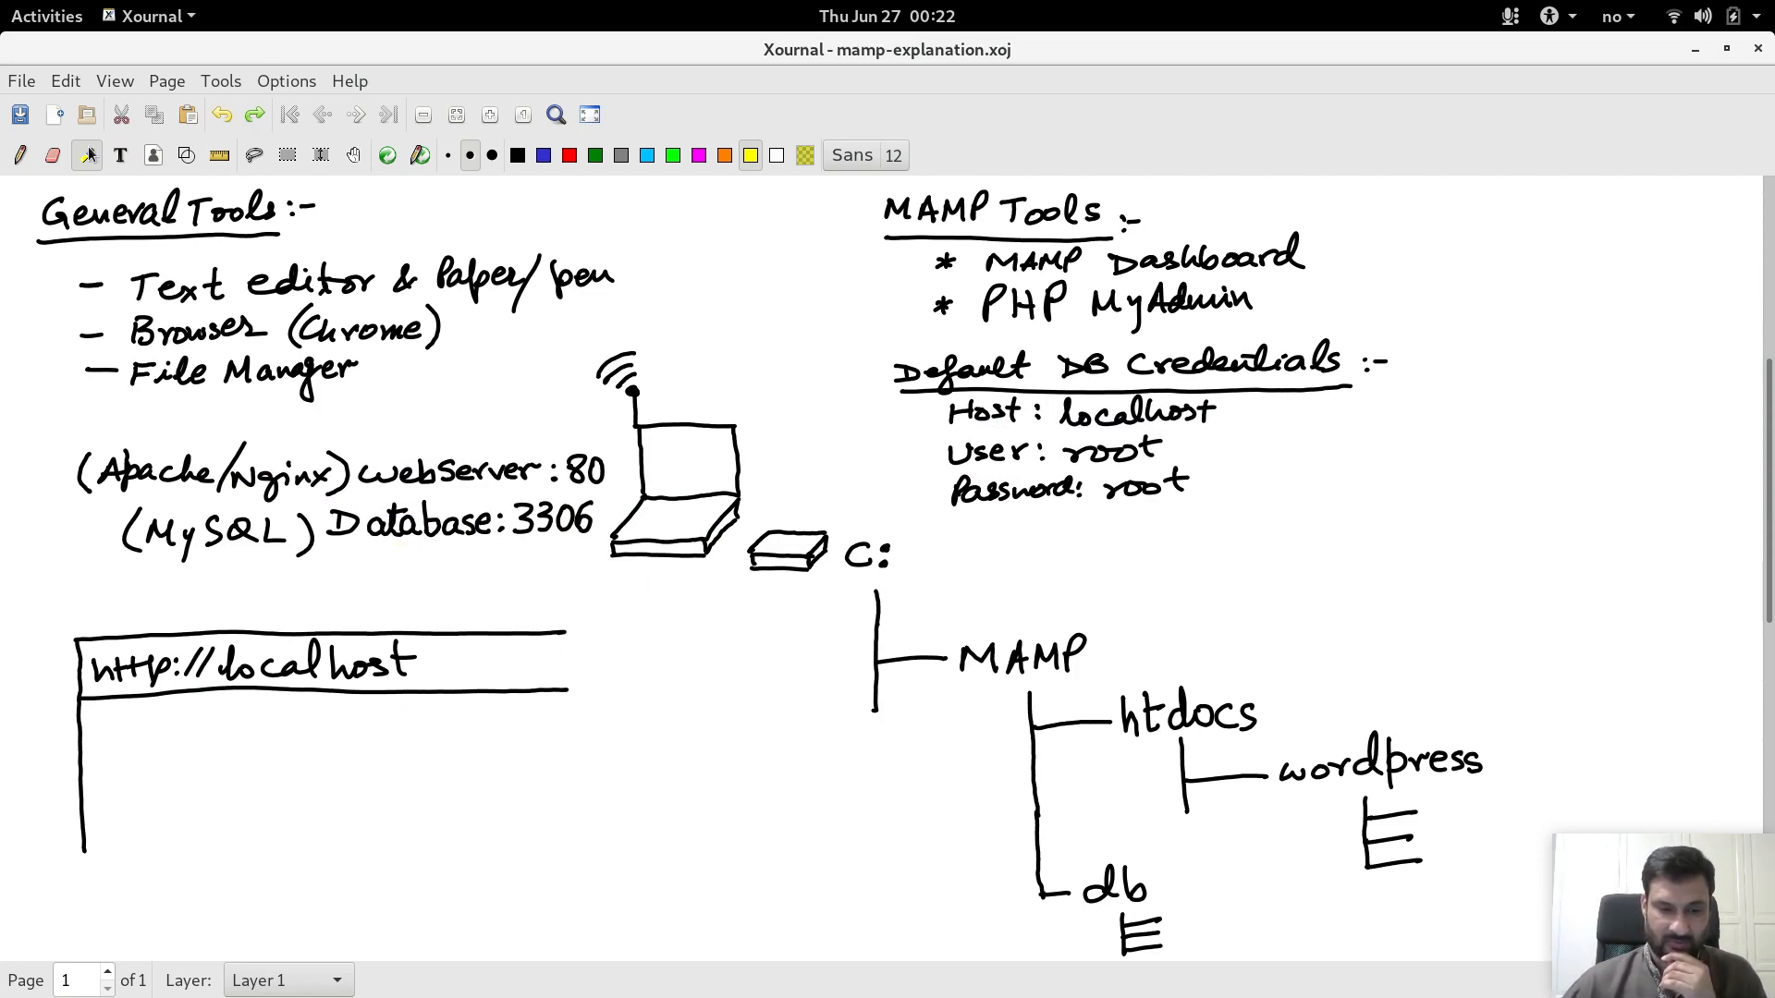
Step: Write 'localhost' in black pen beneath the laptop sketch
{"action": "left_click", "coordinate": [28, 161]}
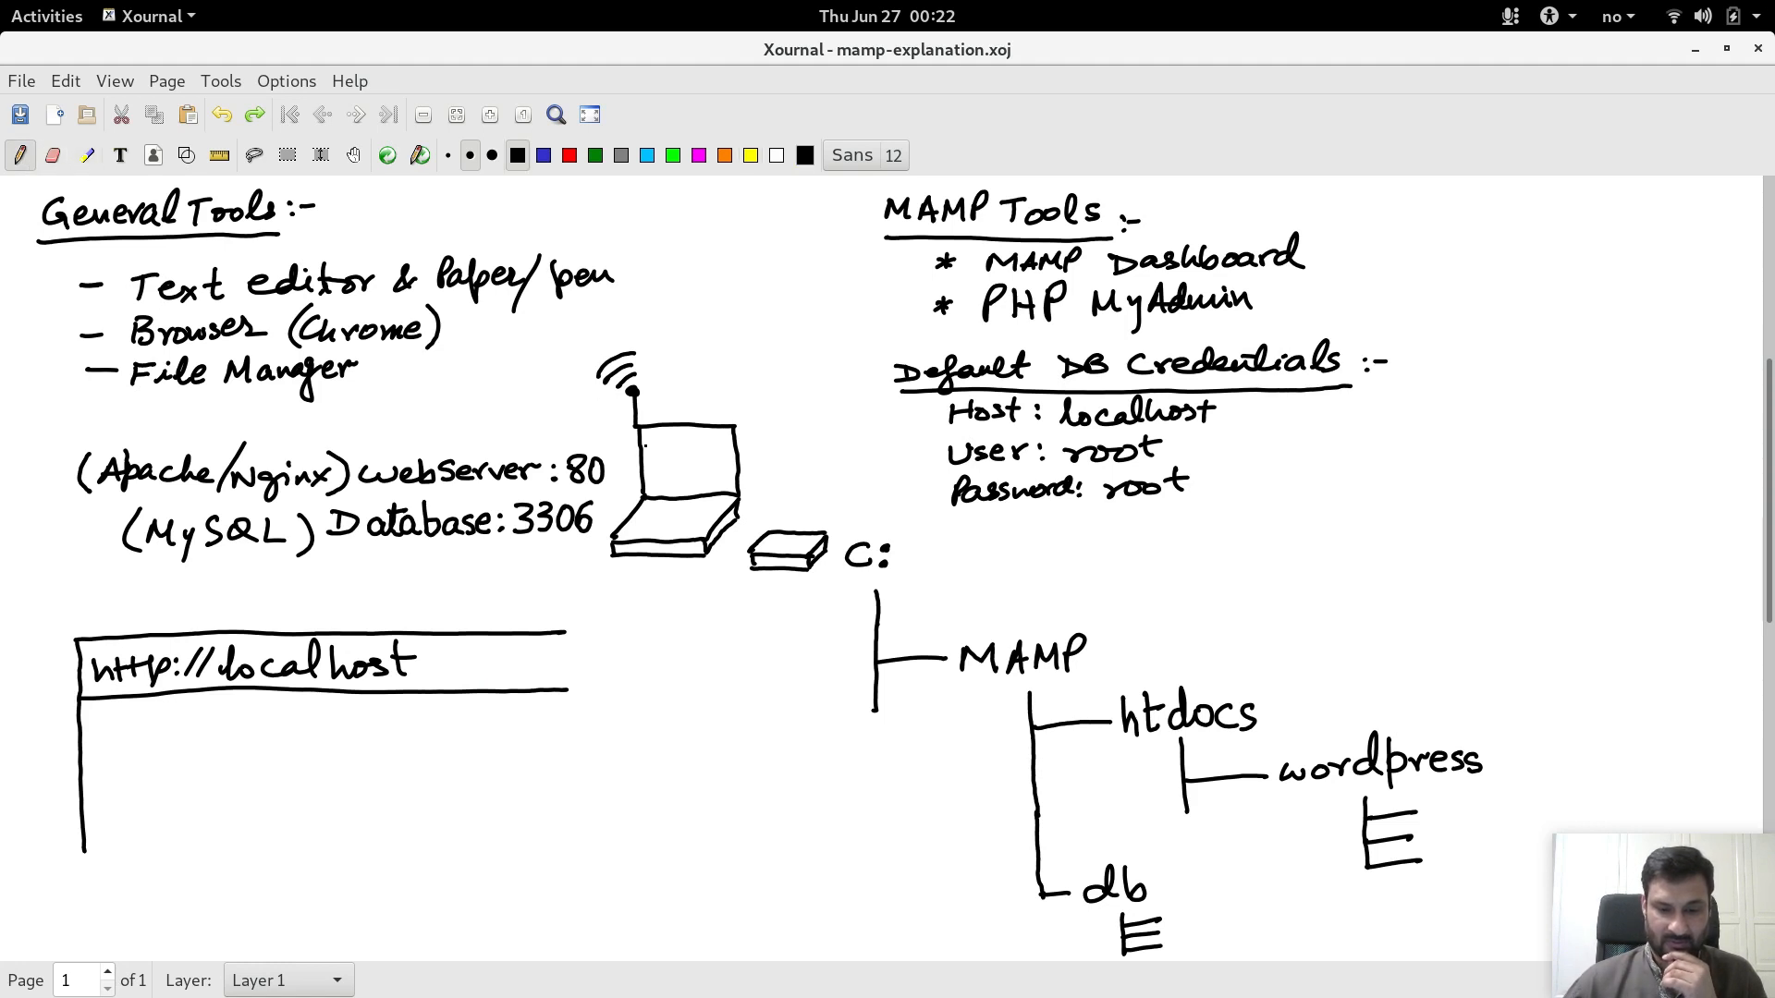
{"action": "left_click_drag", "start_coordinate": [602, 608], "coordinate": [617, 614]}
{"action": "mouse_move", "coordinate": [636, 599]}
{"action": "left_mouse_down"}
{"action": "mouse_move", "coordinate": [623, 610]}
{"action": "mouse_move", "coordinate": [641, 597]}
{"action": "mouse_move", "coordinate": [668, 617]}
{"action": "left_mouse_up"}
{"action": "mouse_move", "coordinate": [670, 614]}
{"action": "left_mouse_down"}
{"action": "mouse_move", "coordinate": [674, 580]}
{"action": "mouse_move", "coordinate": [678, 617]}
{"action": "left_mouse_up"}
{"action": "left_click_drag", "start_coordinate": [682, 581], "coordinate": [712, 616]}
{"action": "left_click_drag", "start_coordinate": [729, 579], "coordinate": [735, 606]}
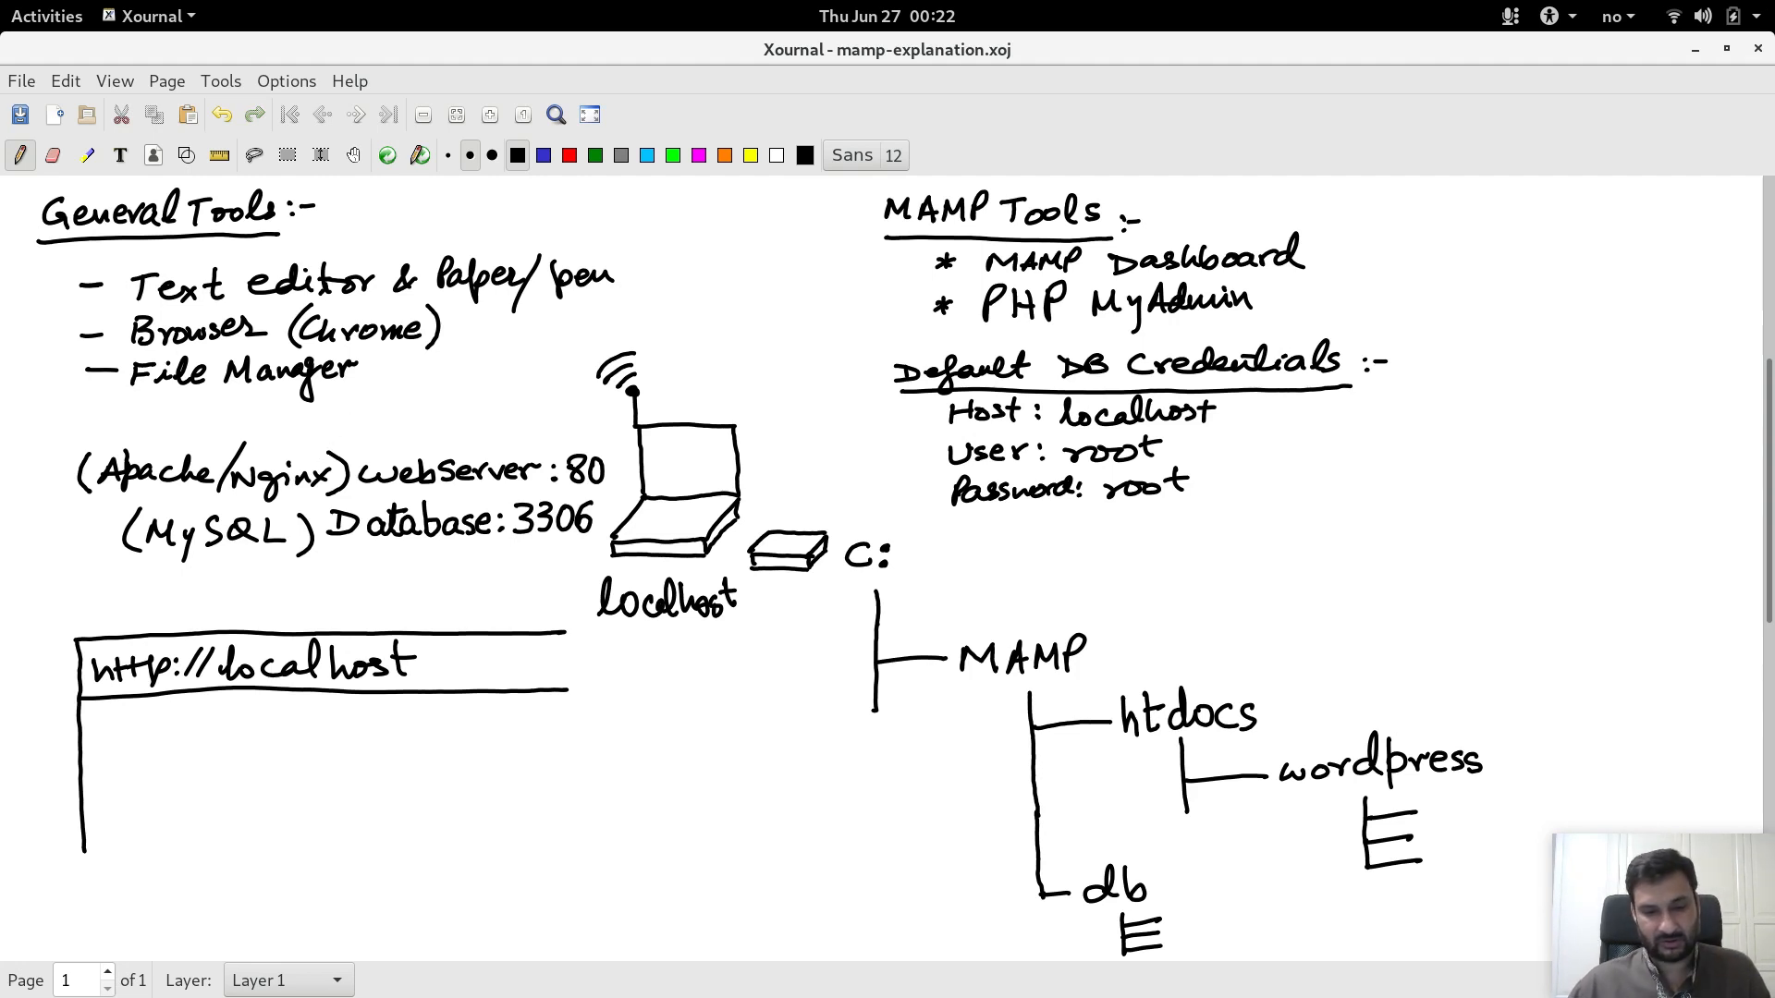
Step: Highlight the webServer : 80 and (MySQL) Database:3306 lines in yellow, undoing each afterwards
{"action": "left_click", "coordinate": [88, 155]}
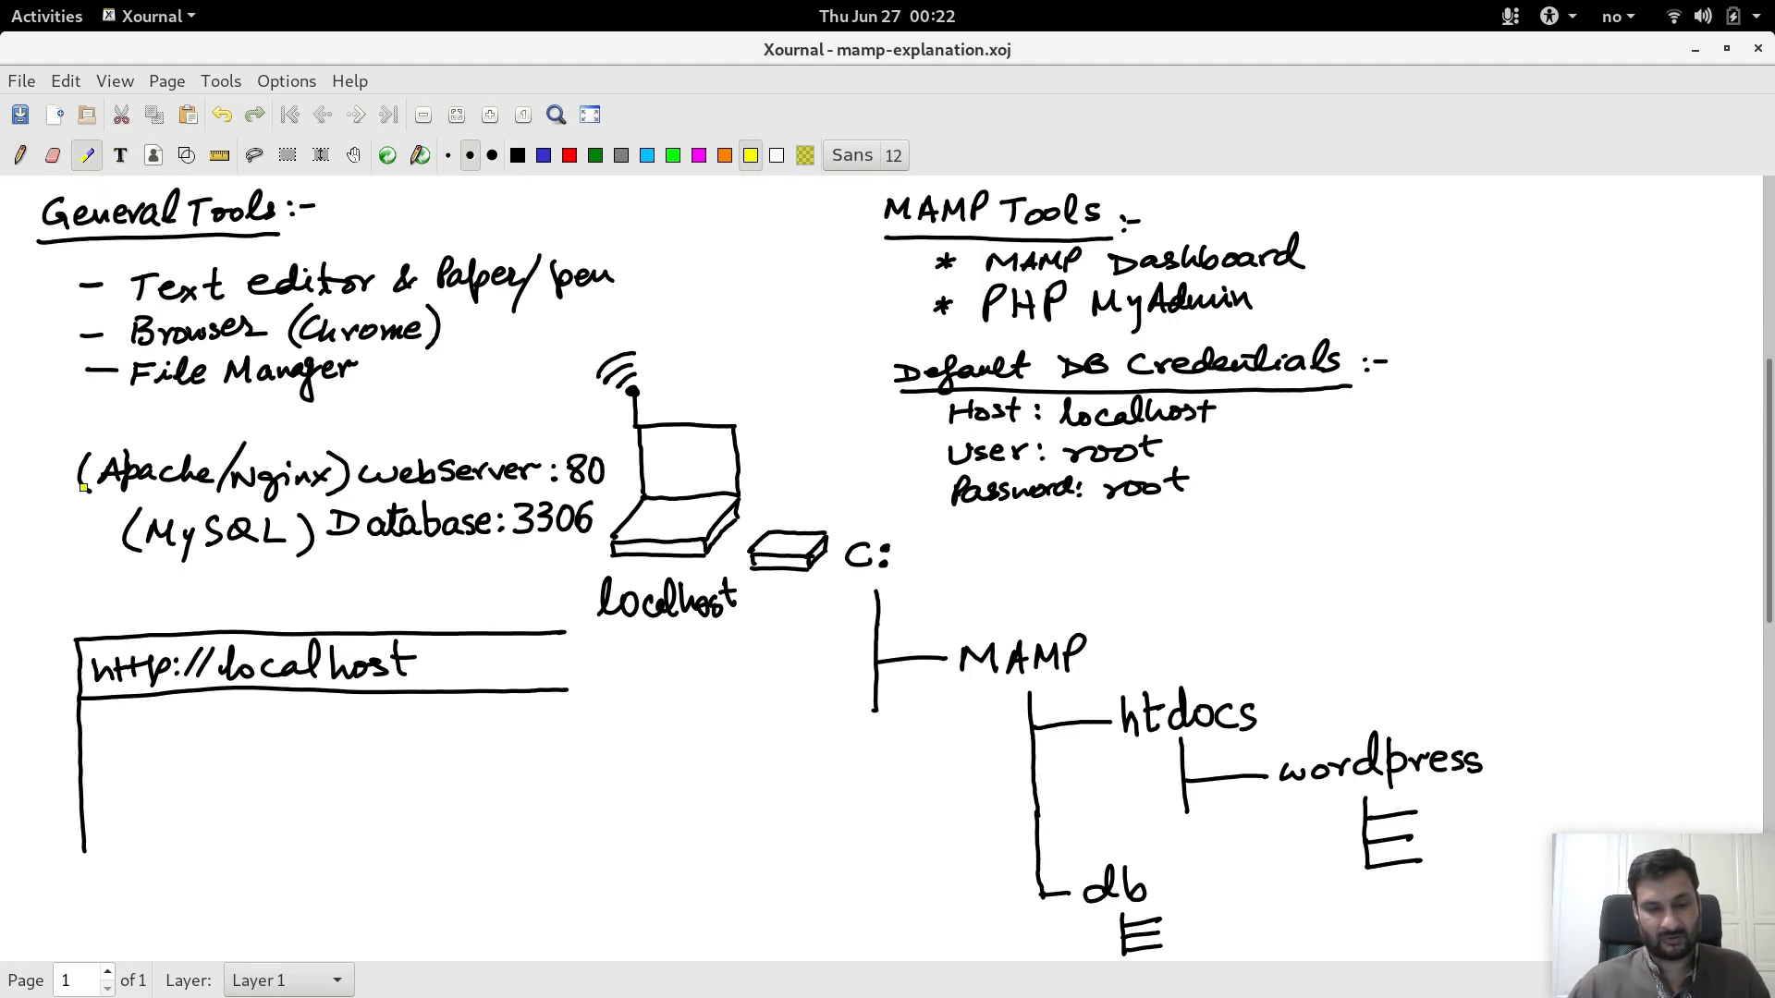
{"action": "left_click_drag", "start_coordinate": [66, 482], "coordinate": [584, 483]}
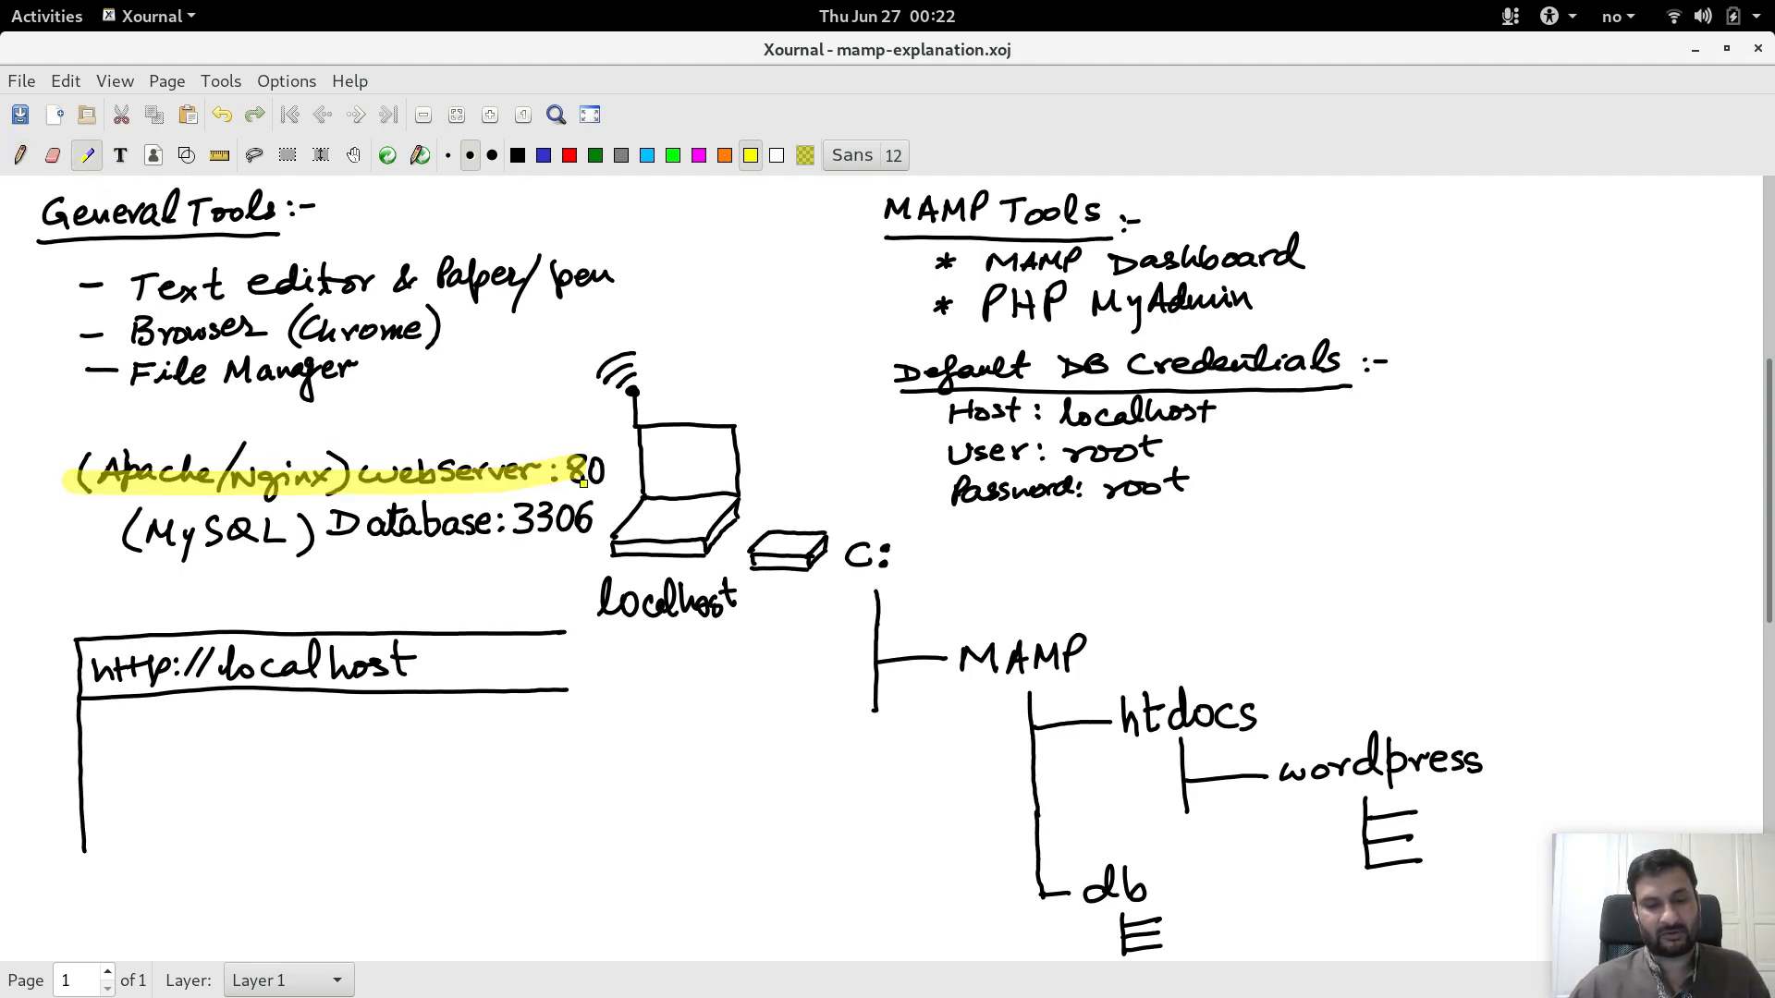
{"action": "key", "text": "ctrl+z"}
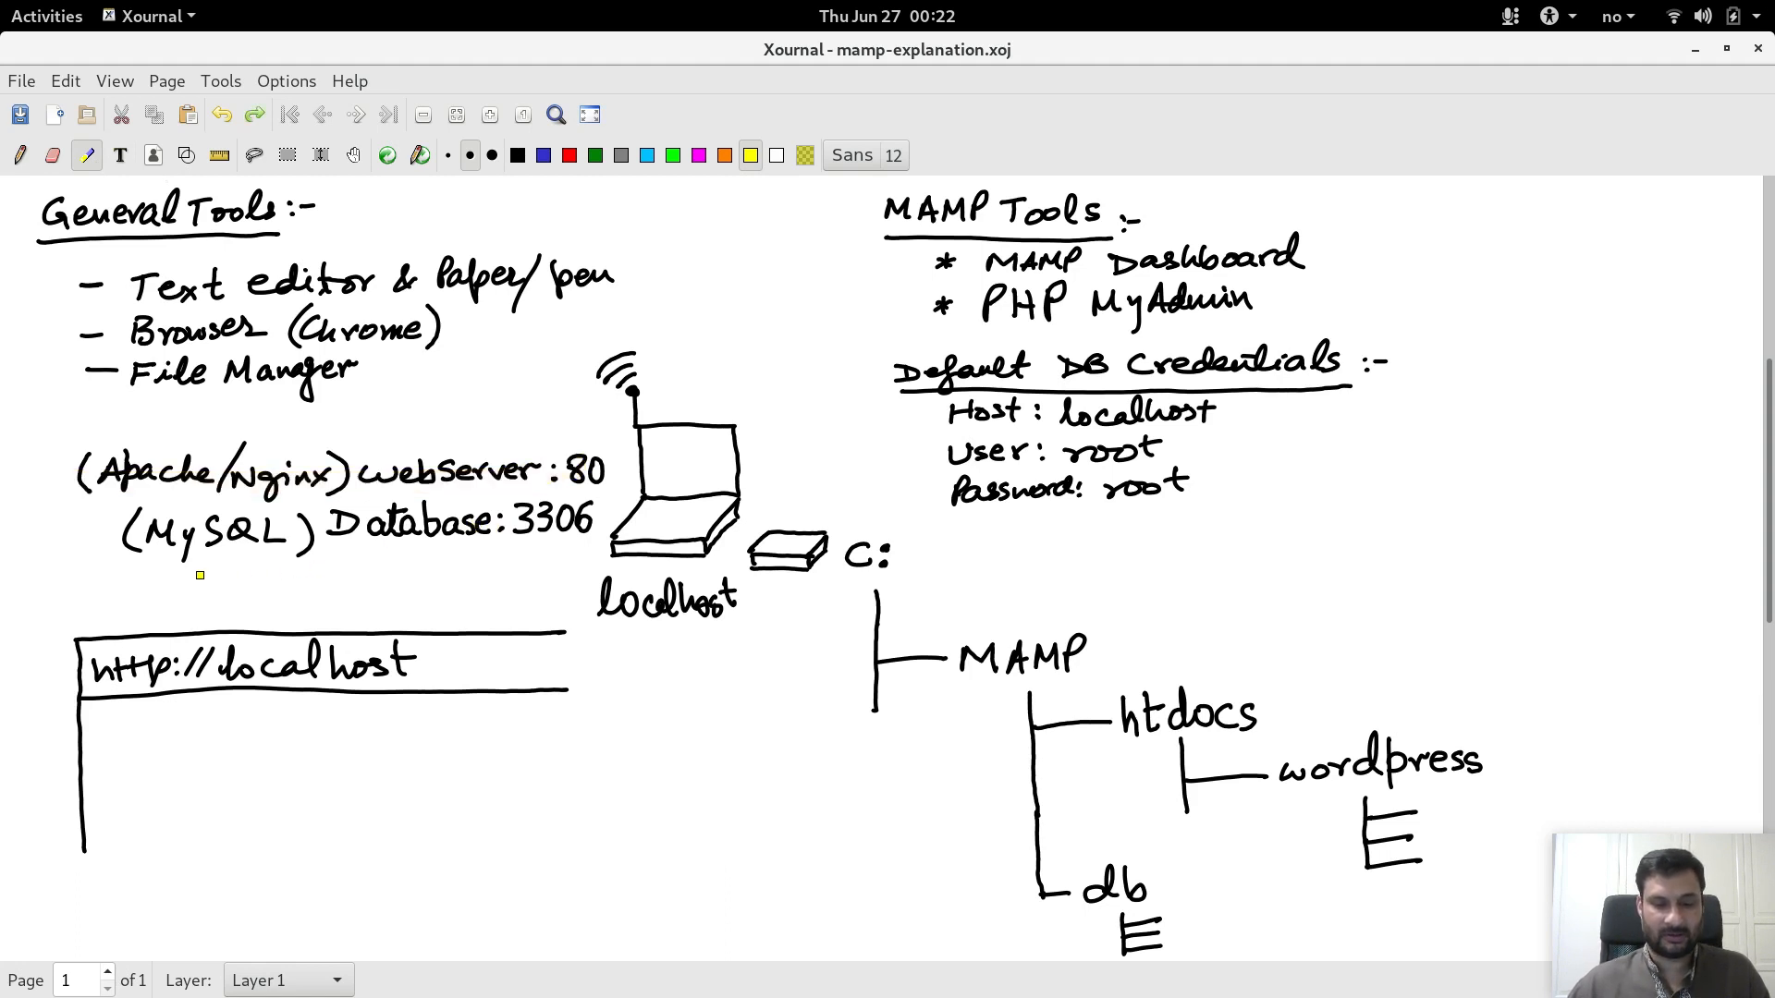
{"action": "left_click_drag", "start_coordinate": [125, 567], "coordinate": [559, 552]}
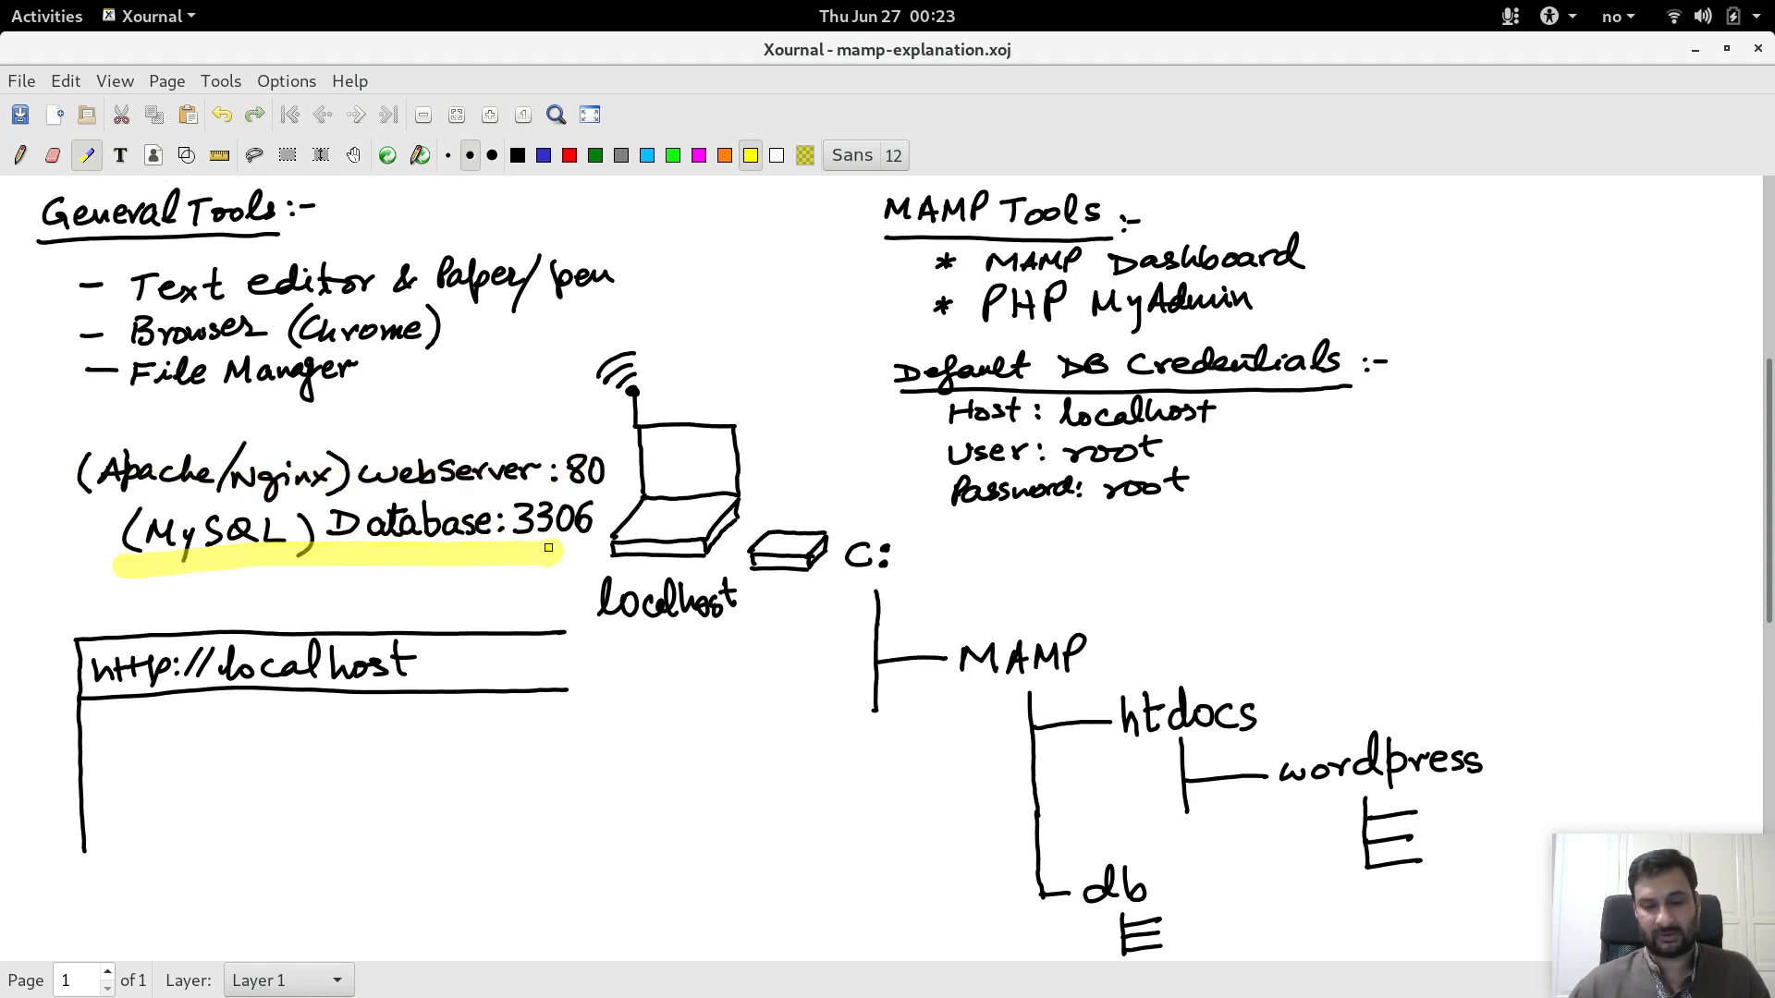
{"action": "key", "text": "ctrl+z"}
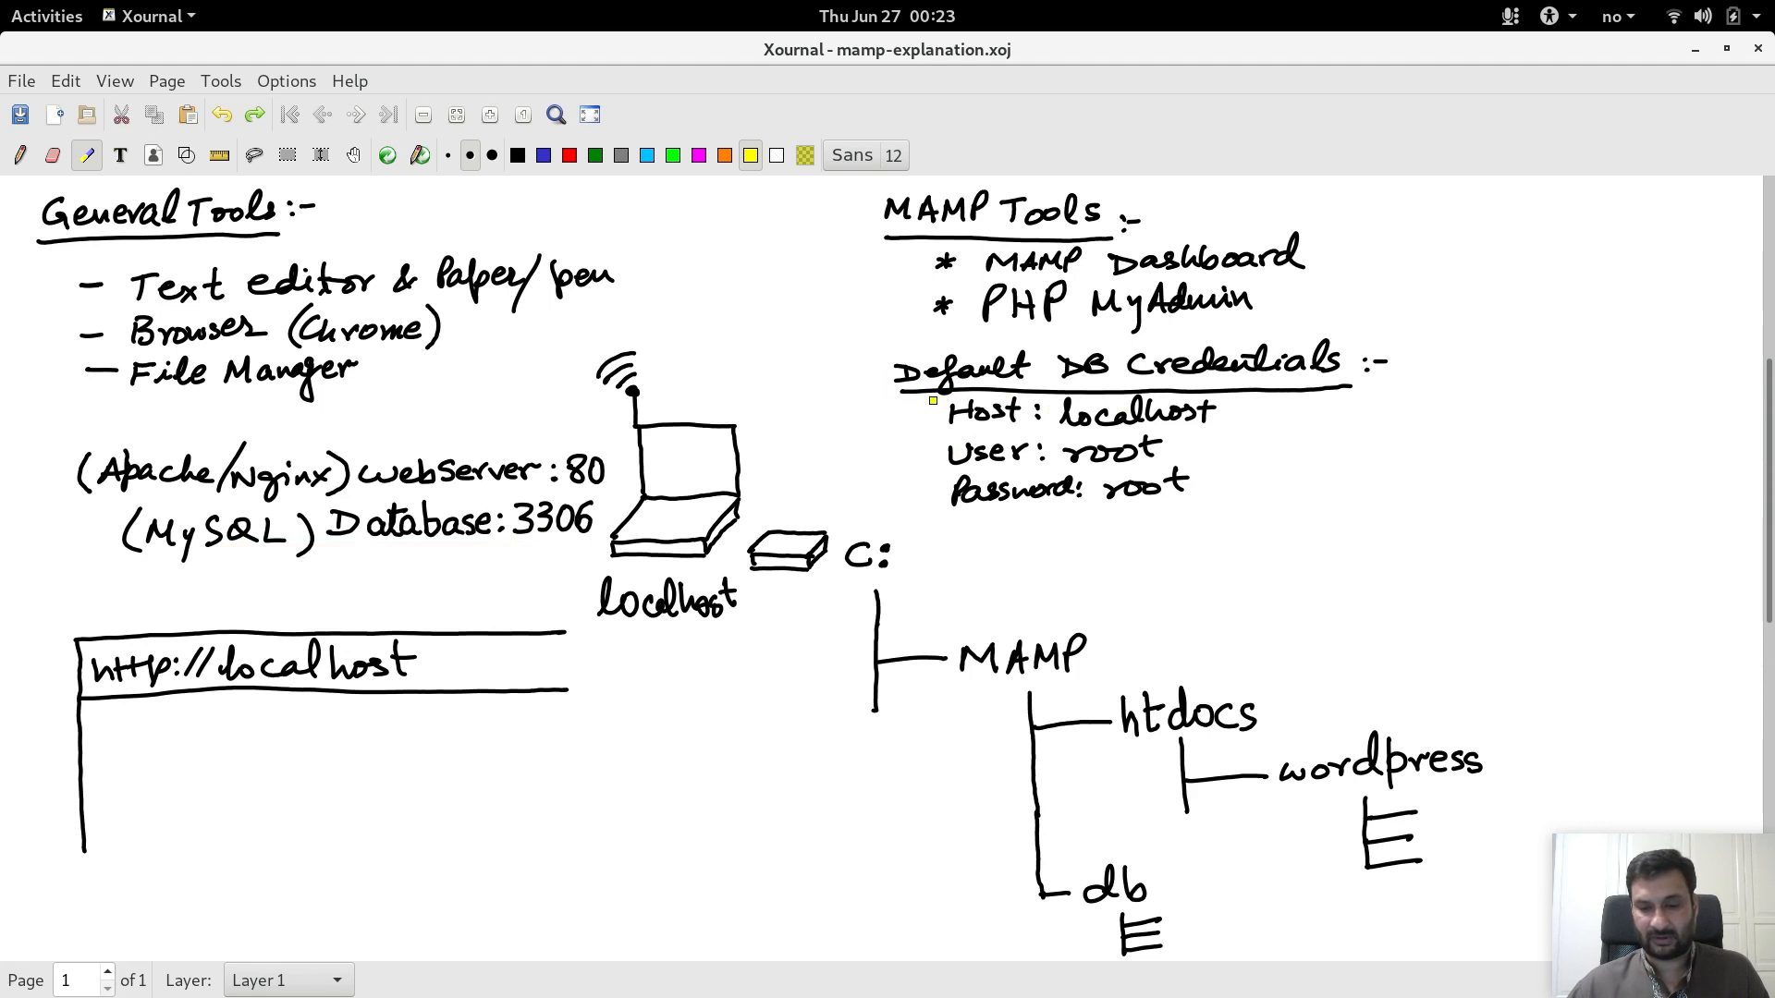
Step: Mark the Host, User, Password lines and the MAMP Dashboard and phpMyAdmin items, then undo
{"action": "mouse_move", "coordinate": [894, 418]}
{"action": "left_mouse_down"}
{"action": "mouse_move", "coordinate": [936, 419]}
{"action": "mouse_move", "coordinate": [938, 489]}
{"action": "left_mouse_up"}
{"action": "key", "text": "ctrl+z"}
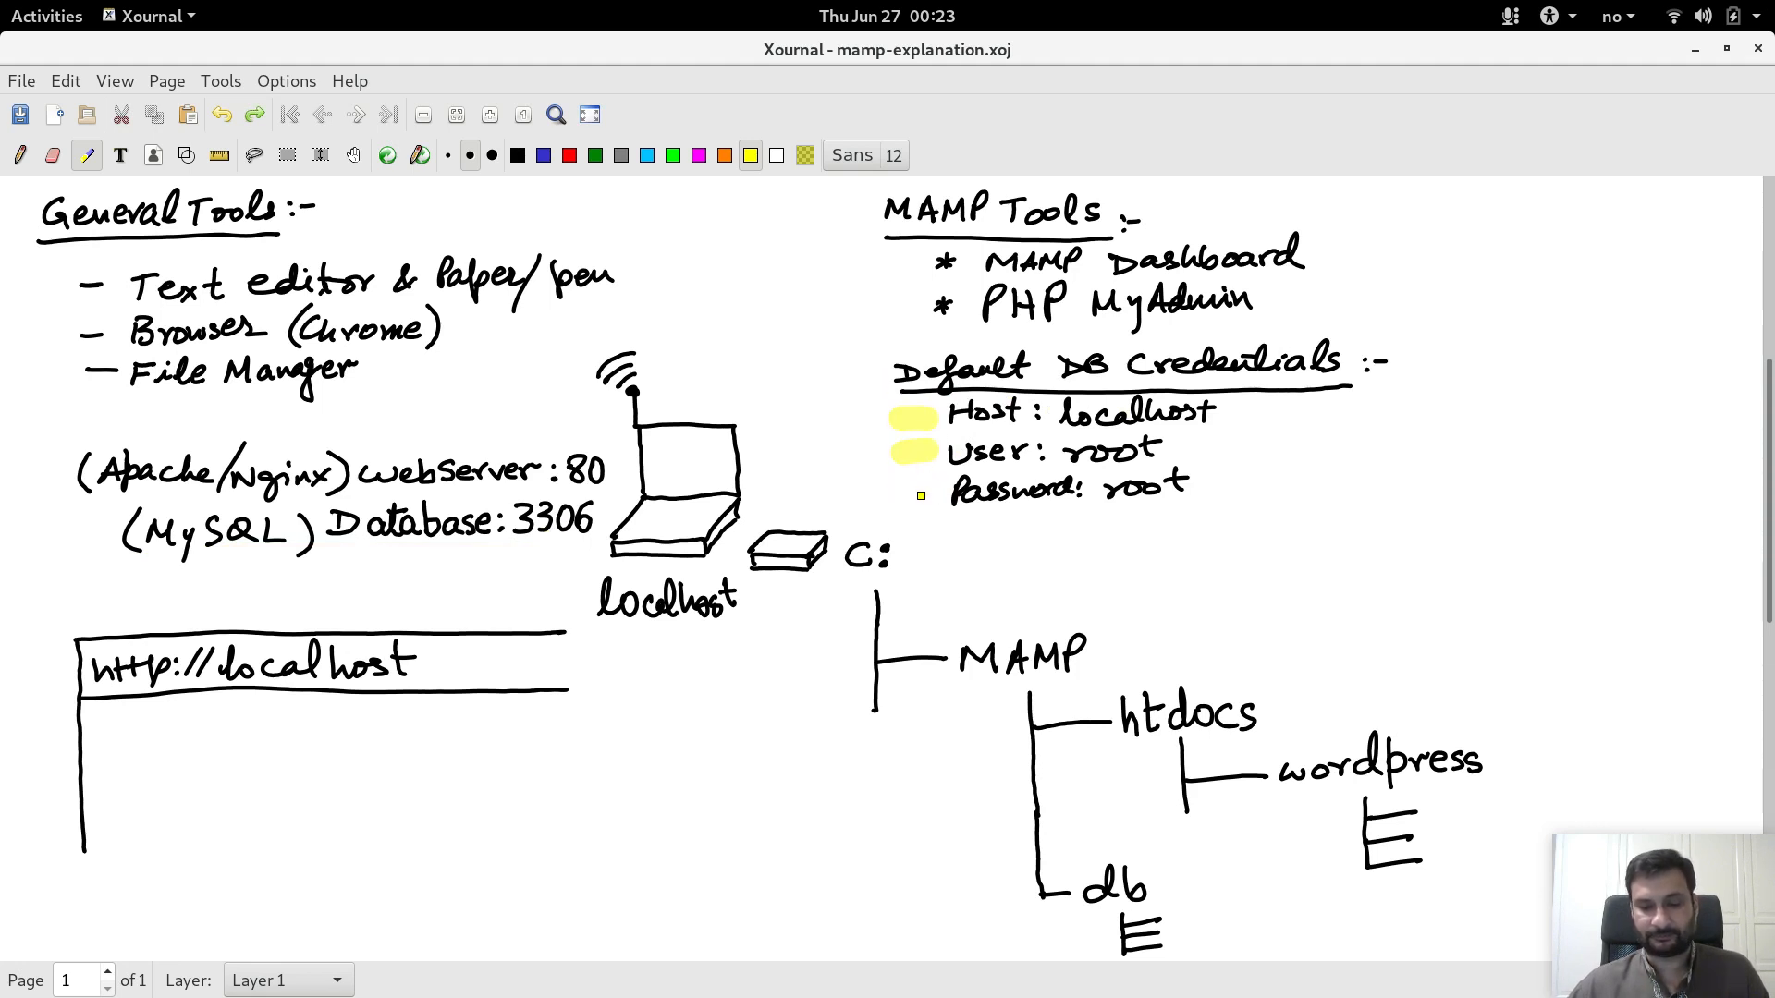
{"action": "key", "text": "ctrl+z"}
{"action": "key", "text": "ctrl+z"}
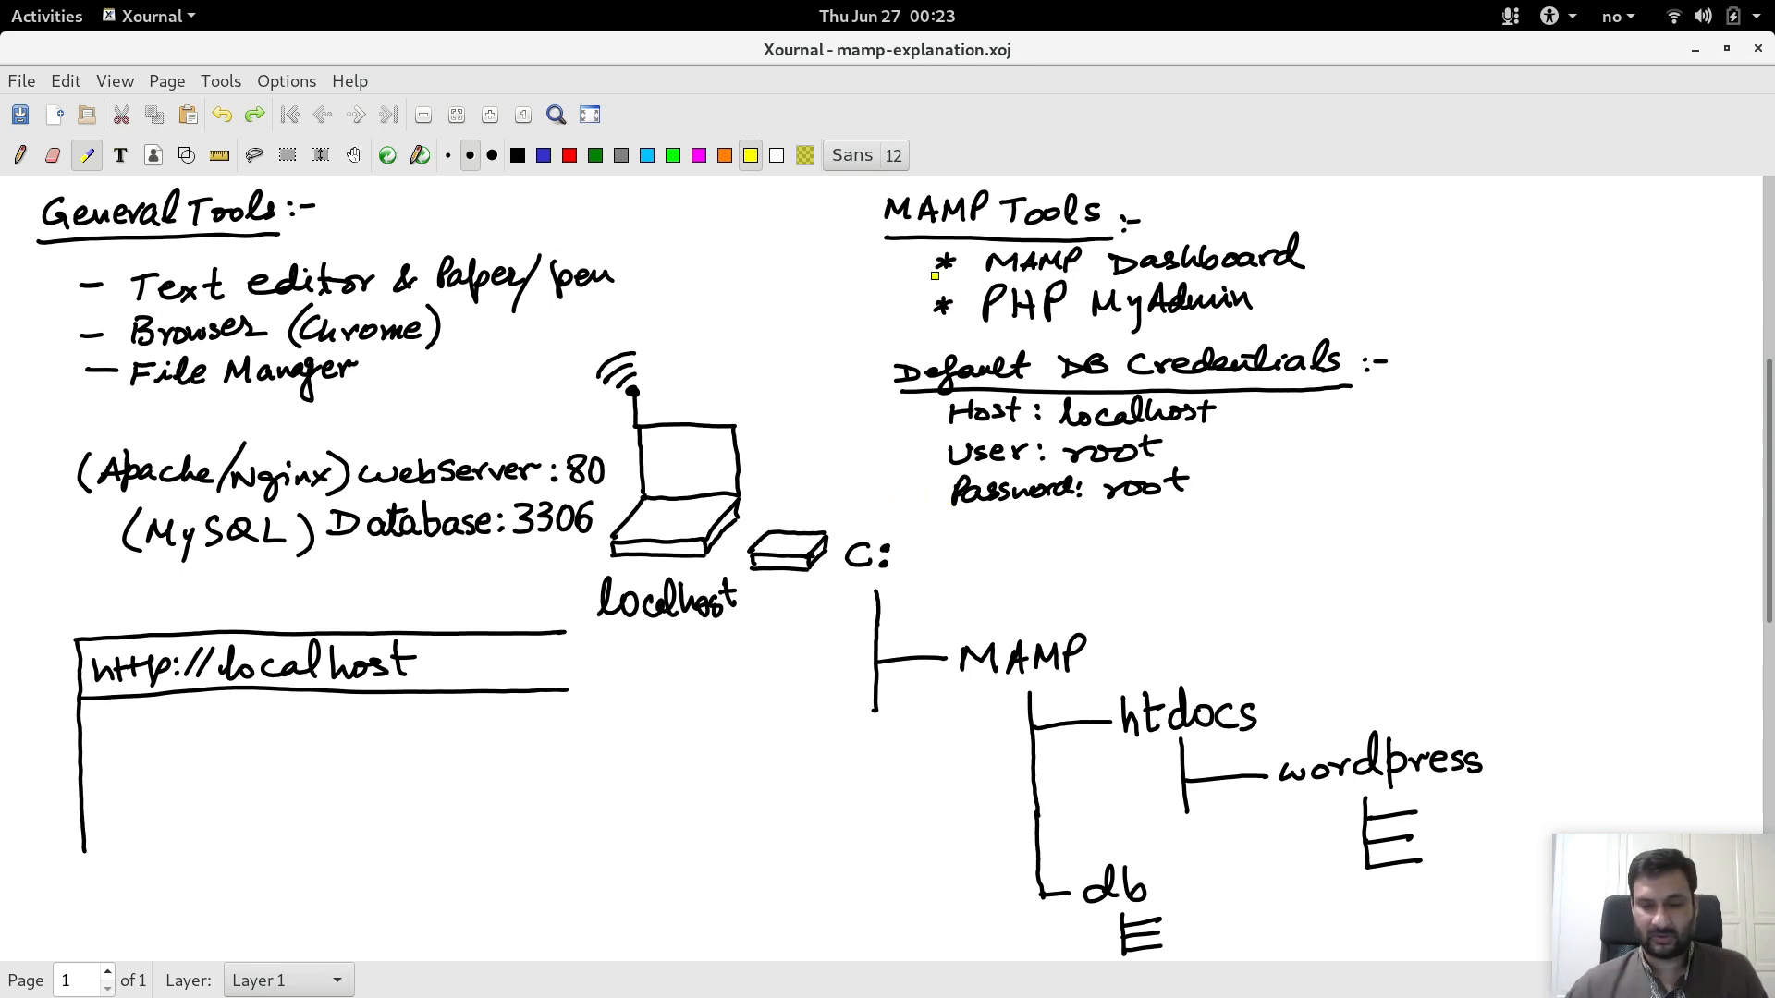
{"action": "mouse_move", "coordinate": [906, 267]}
{"action": "left_mouse_down"}
{"action": "mouse_move", "coordinate": [877, 269]}
{"action": "mouse_move", "coordinate": [927, 268]}
{"action": "mouse_move", "coordinate": [921, 312]}
{"action": "left_mouse_up"}
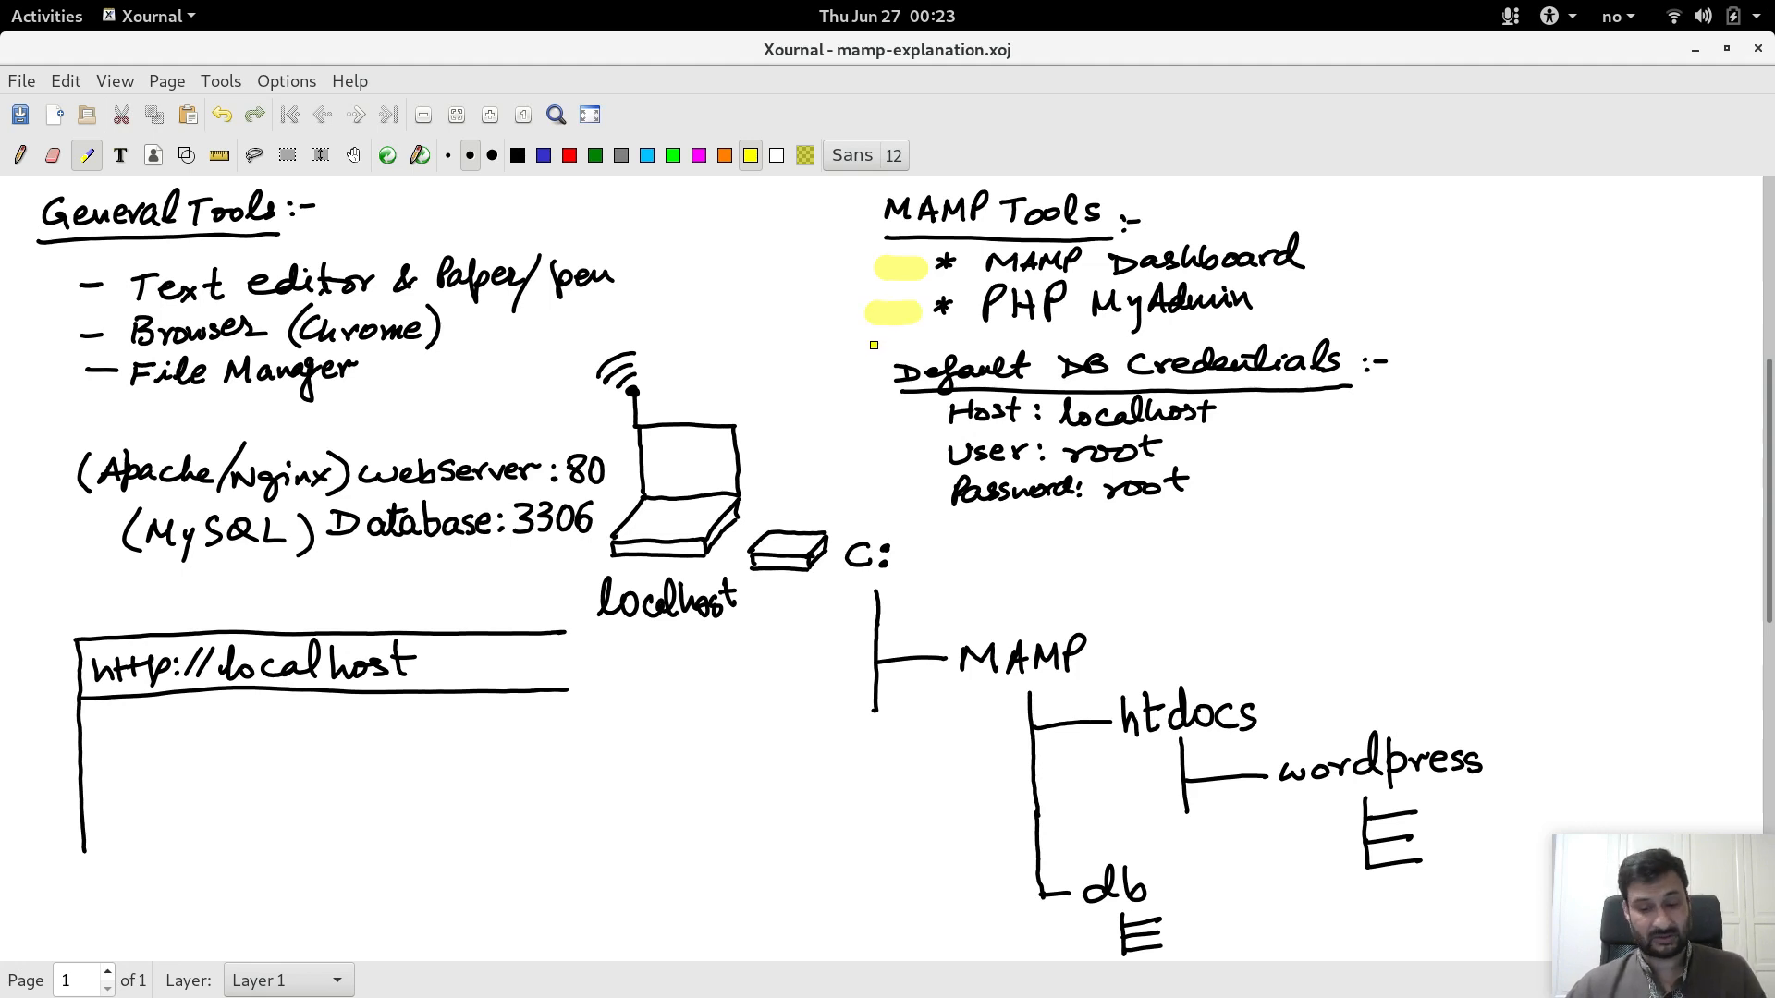
{"action": "key", "text": "ctrl+z"}
{"action": "key", "text": "ctrl+z"}
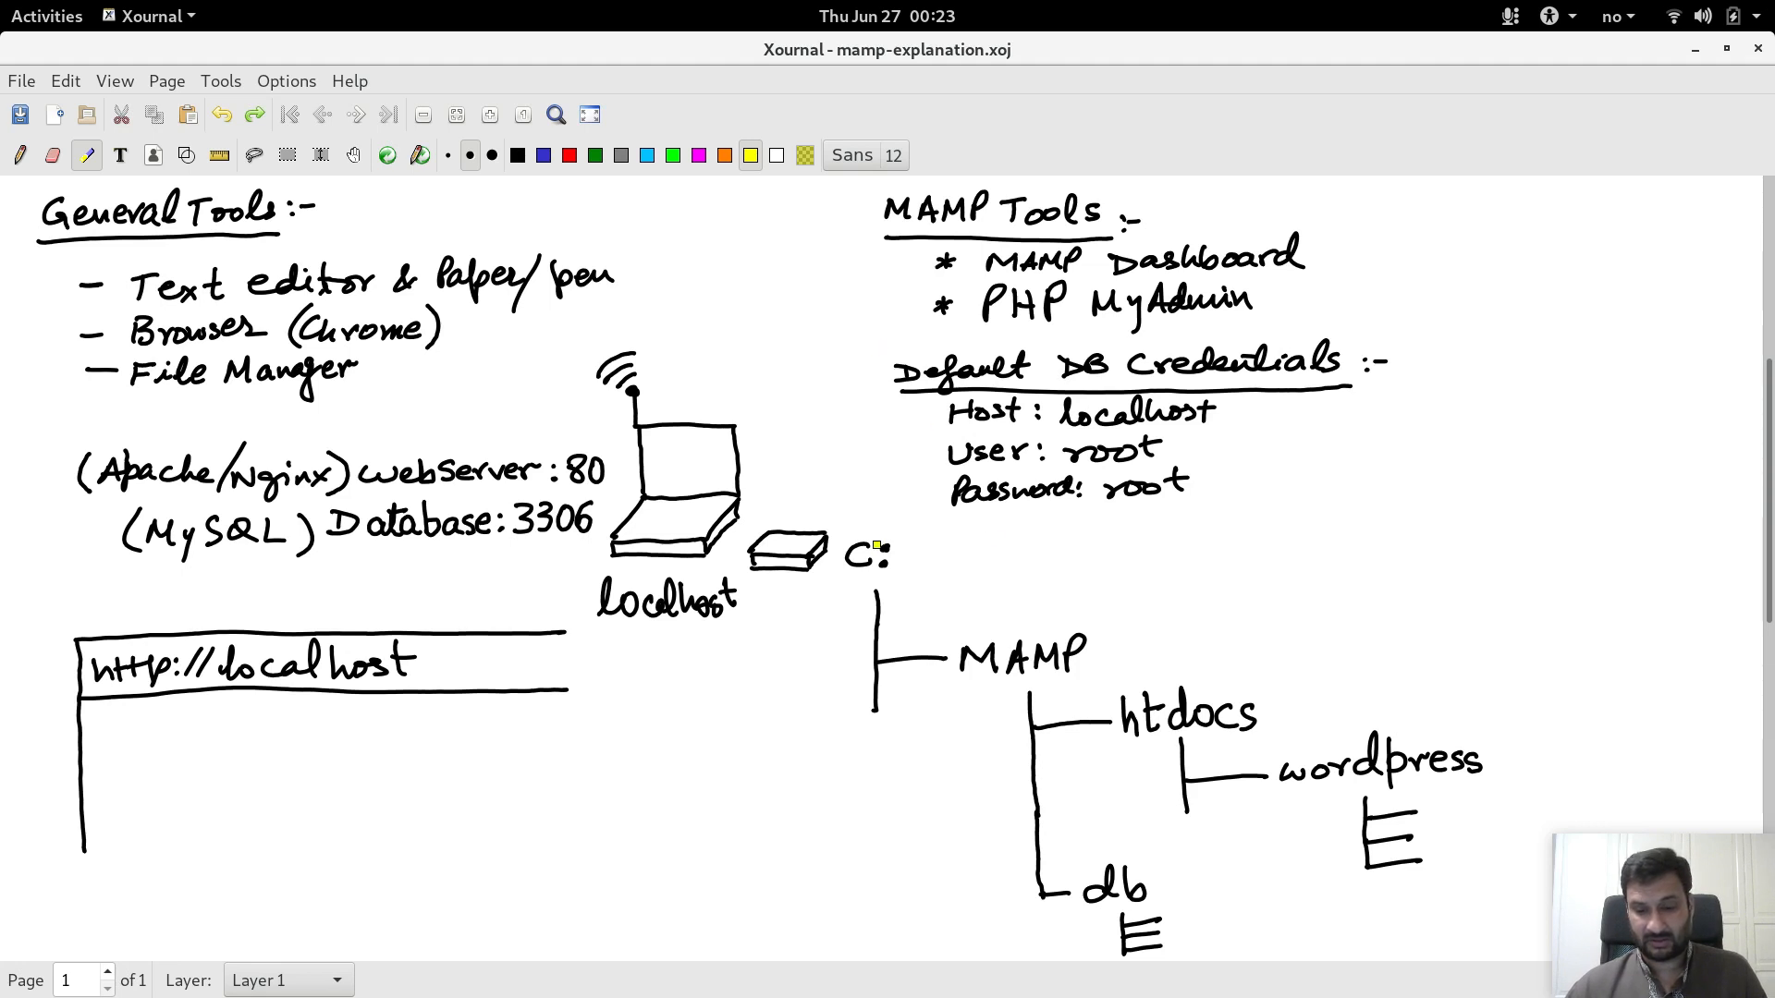
Step: Highlight C:, MAMP, htdocs and db in the folder tree, then remove the highlights
{"action": "left_click_drag", "start_coordinate": [792, 596], "coordinate": [948, 590]}
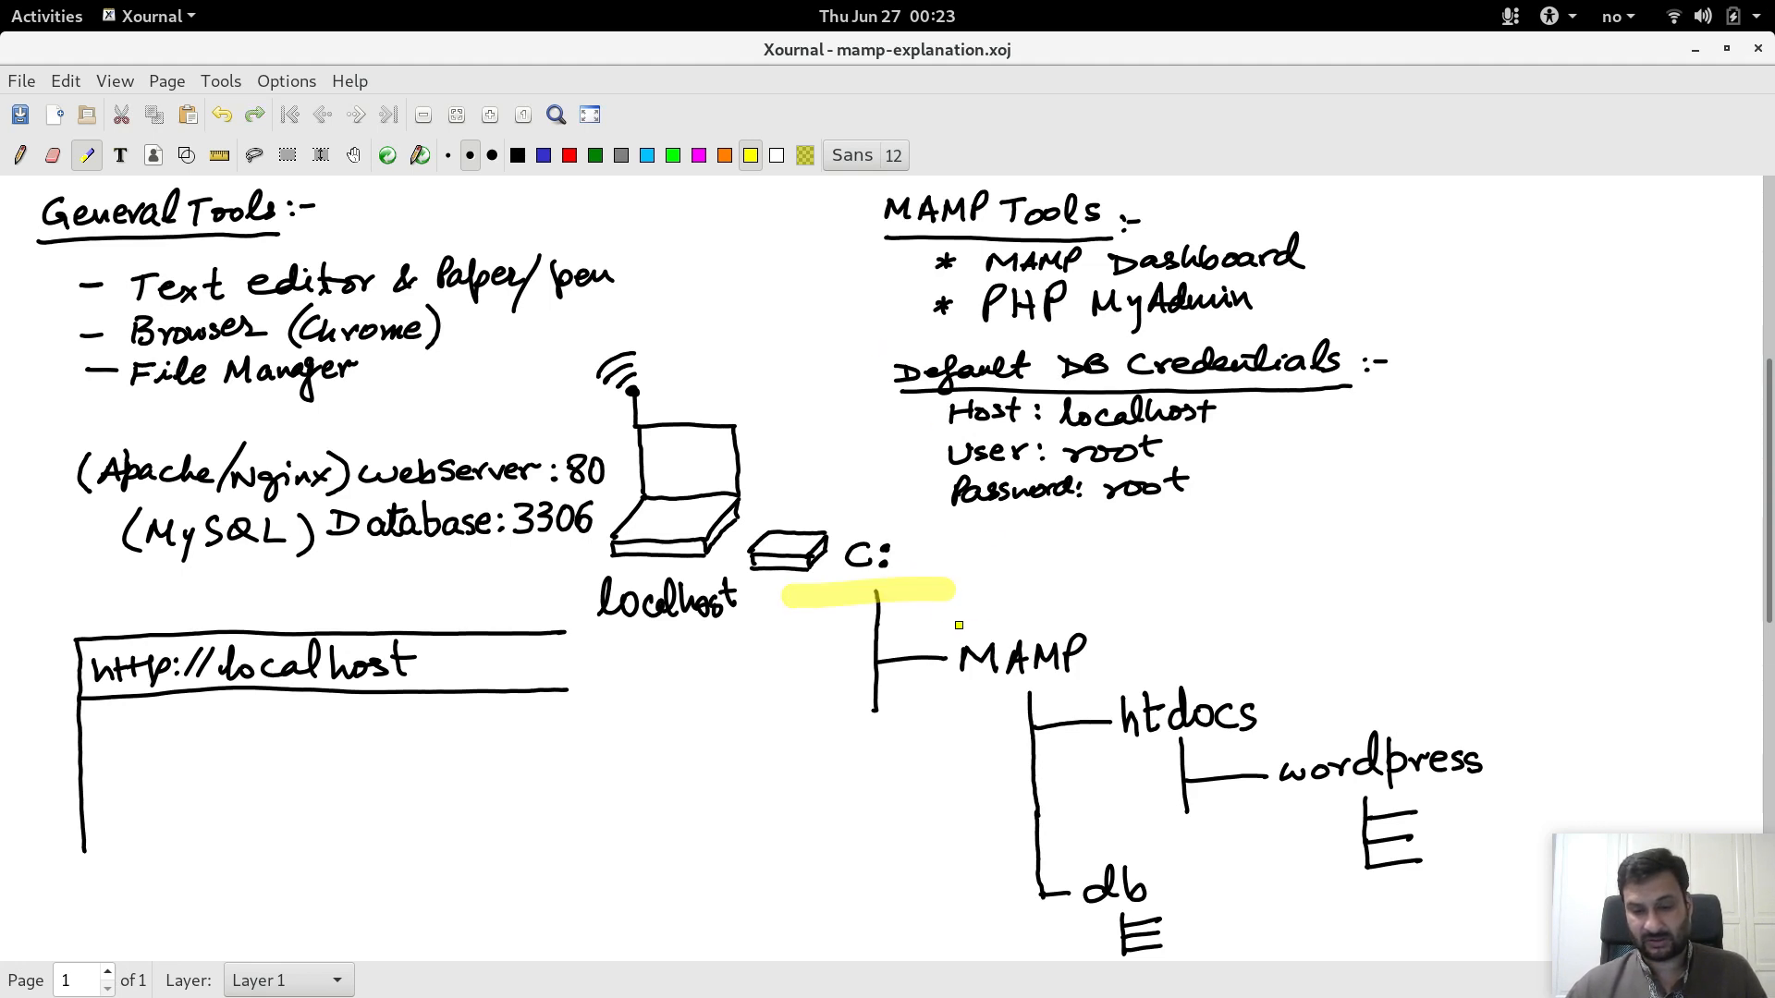
{"action": "left_click_drag", "start_coordinate": [953, 698], "coordinate": [1124, 686]}
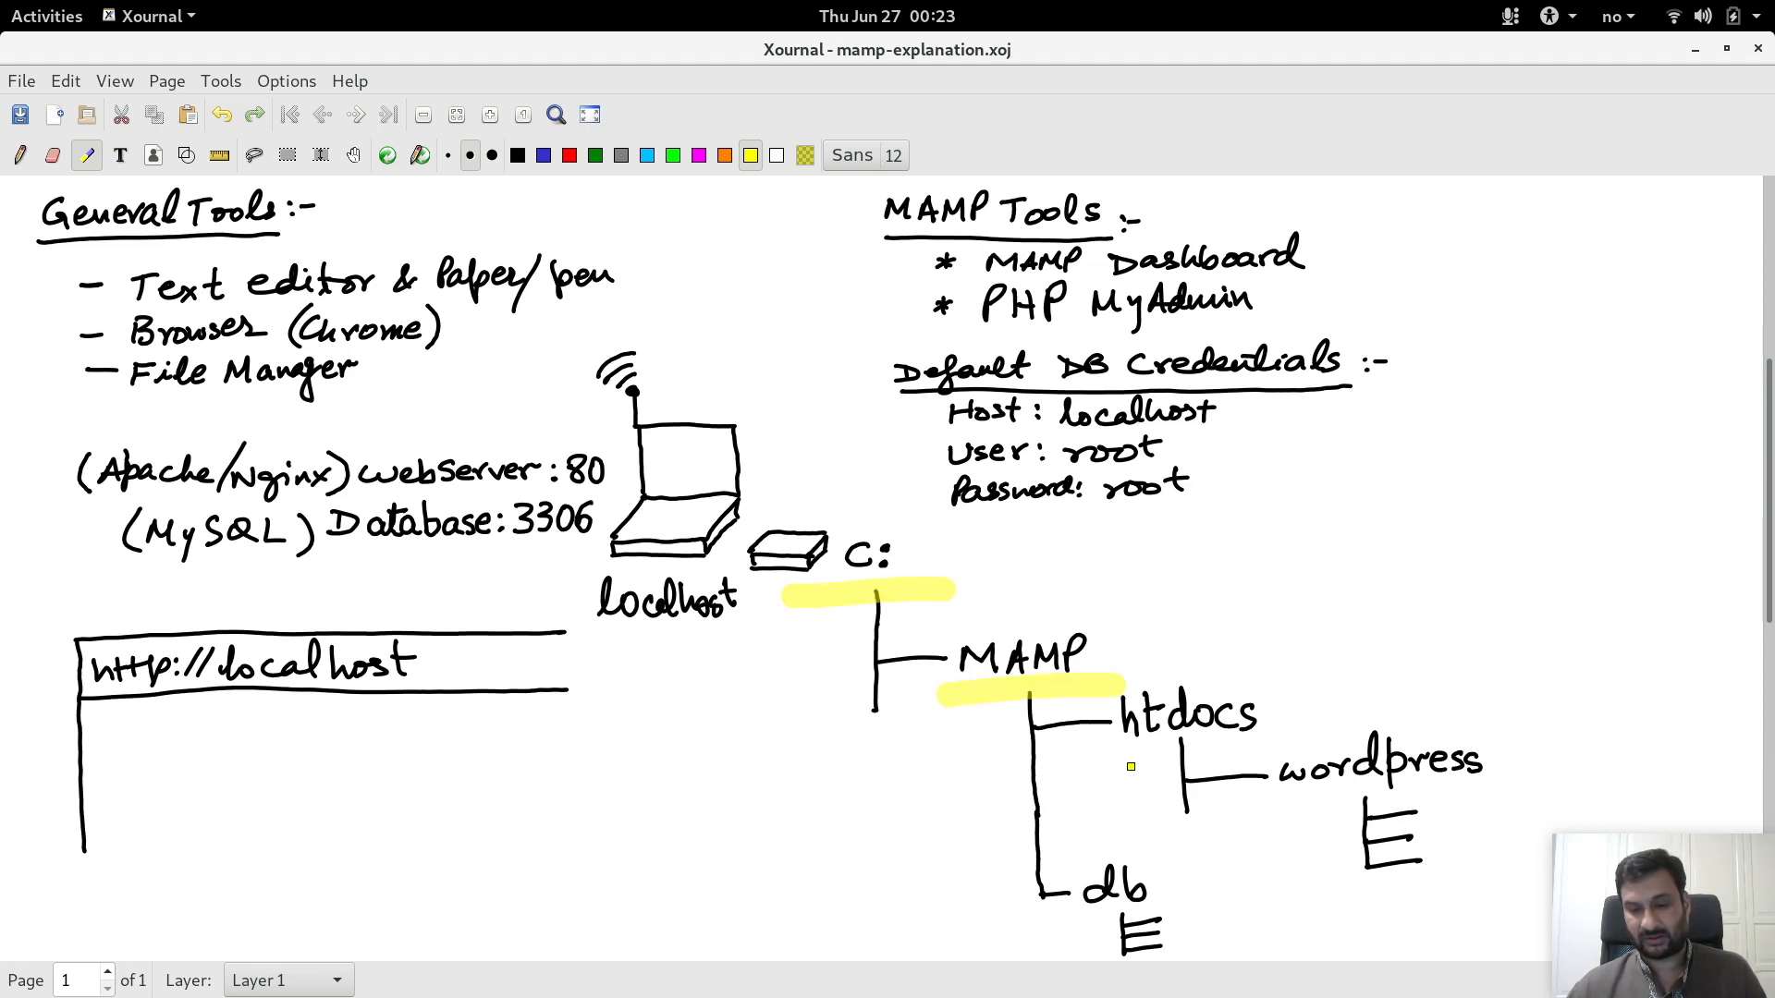
{"action": "left_click_drag", "start_coordinate": [1114, 768], "coordinate": [1272, 747]}
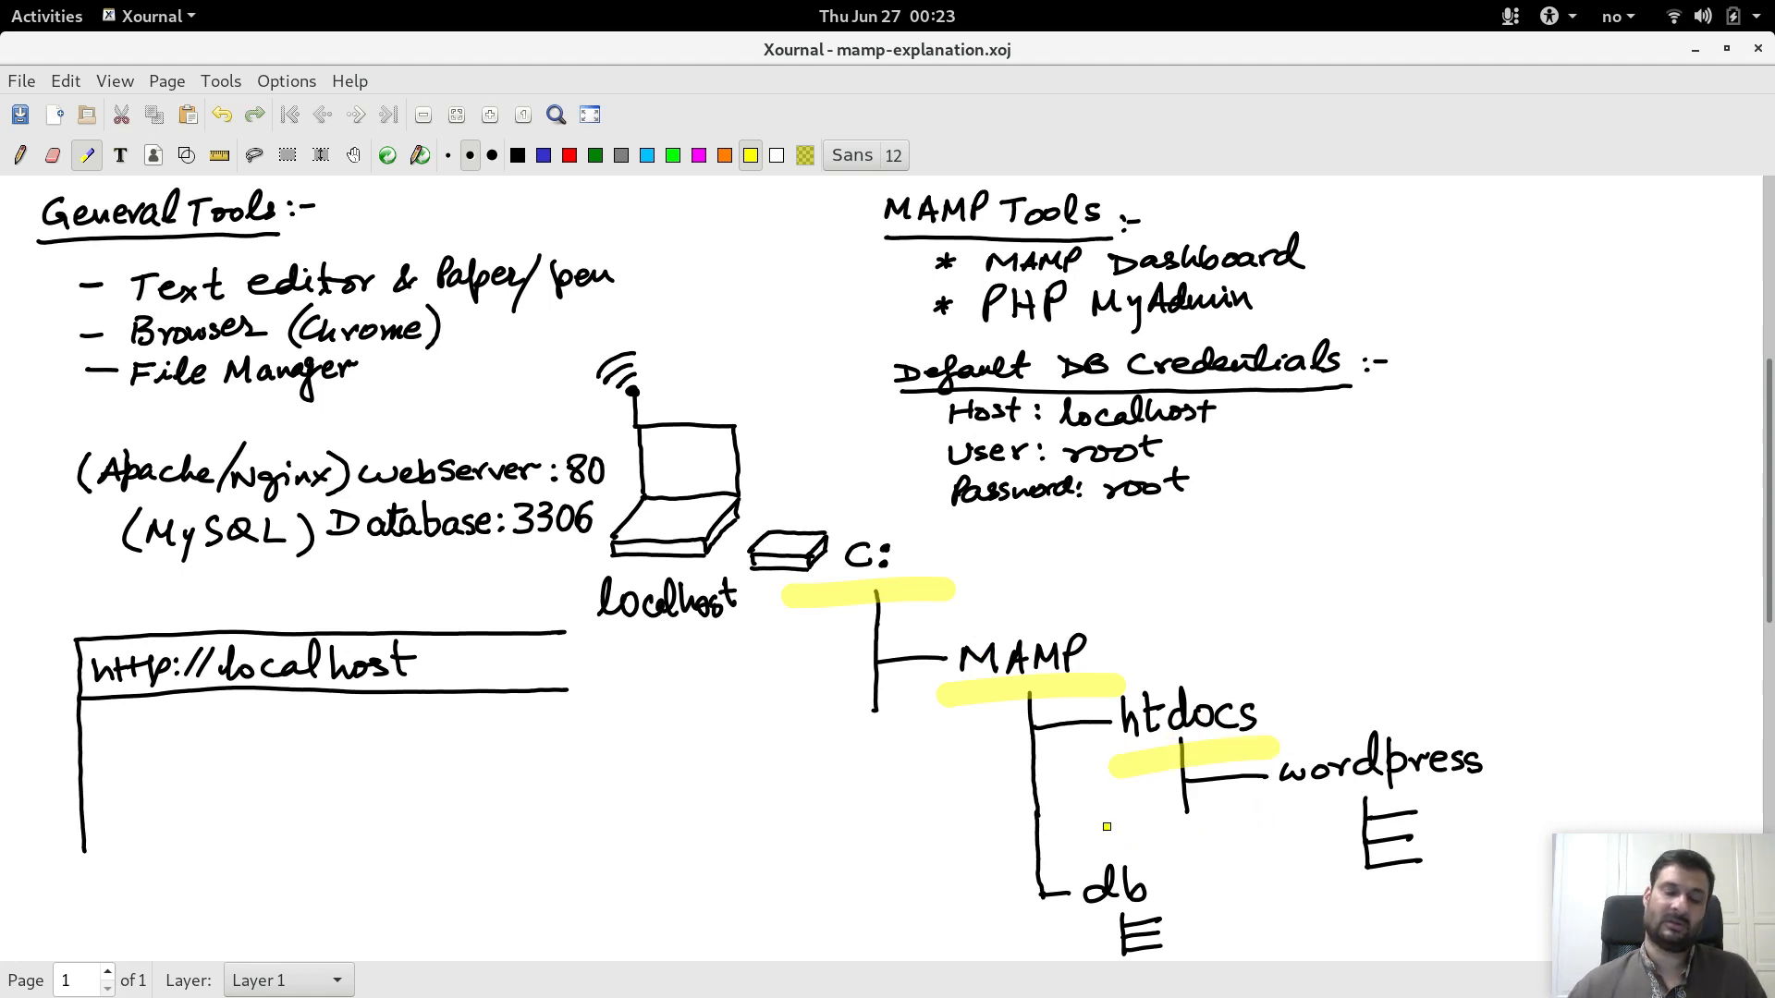
{"action": "left_click_drag", "start_coordinate": [1052, 927], "coordinate": [1226, 924]}
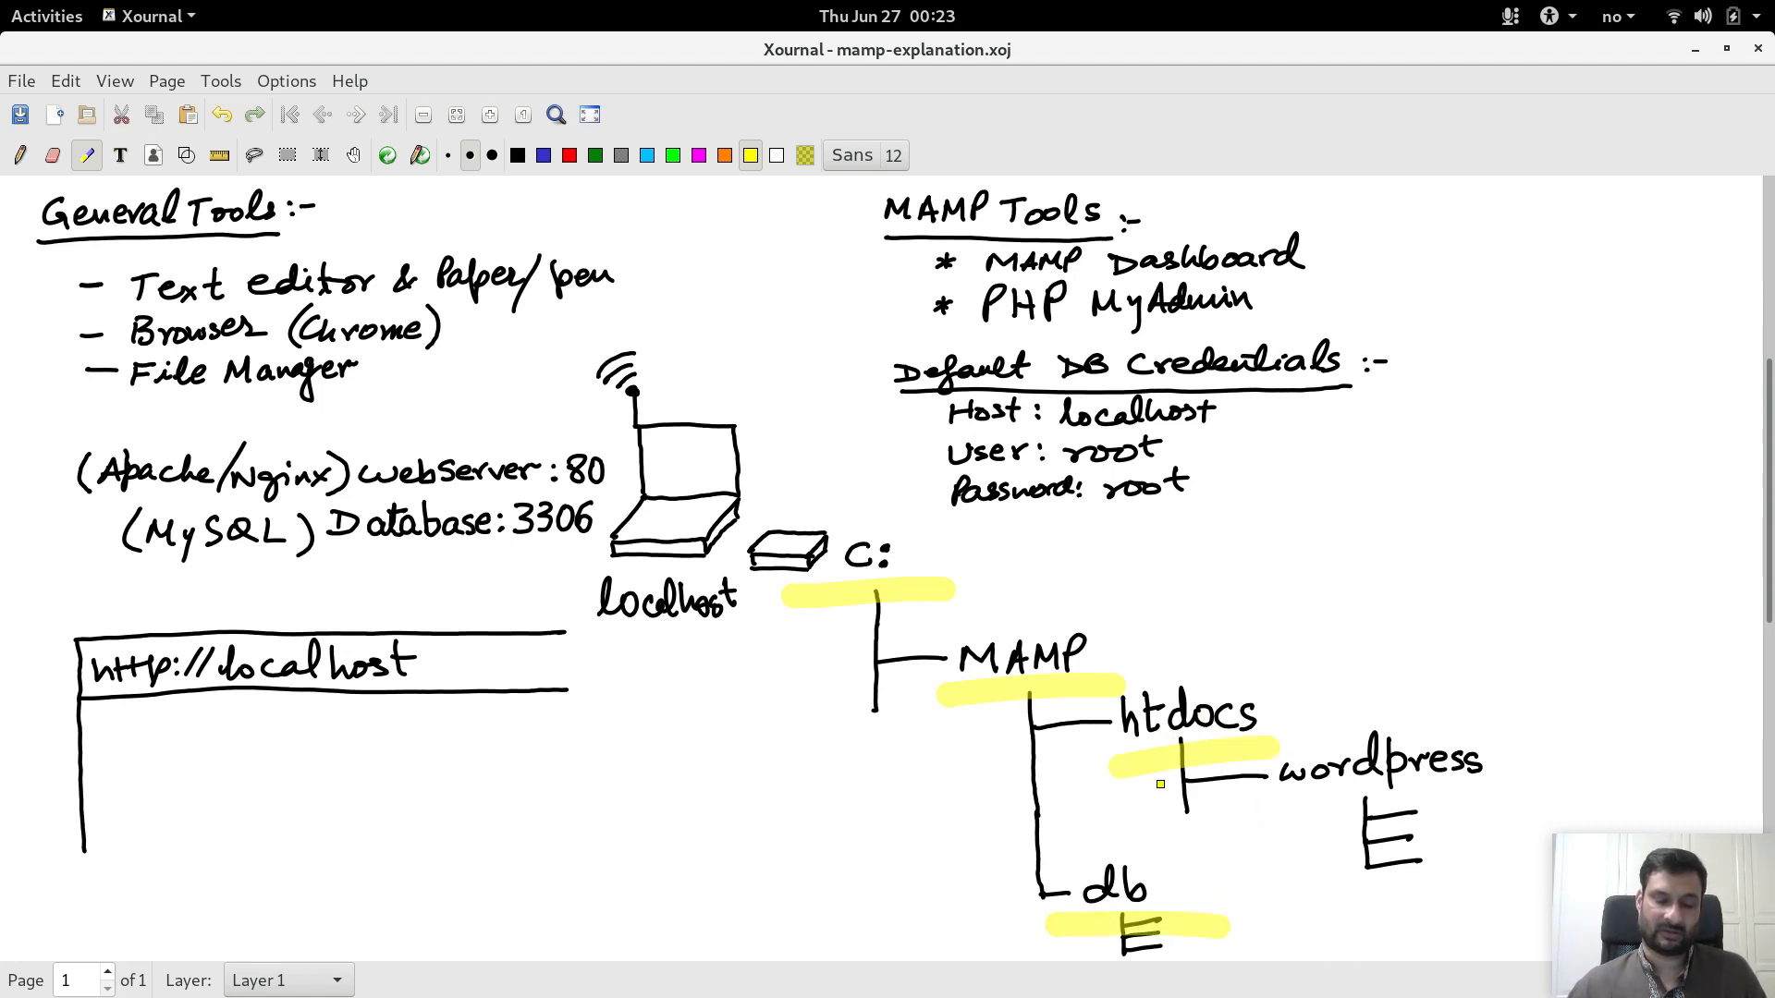
{"action": "key", "text": "ctrl+z"}
{"action": "key", "text": "ctrl+z"}
{"action": "key", "text": "ctrl+z"}
{"action": "key", "text": "ctrl+z"}
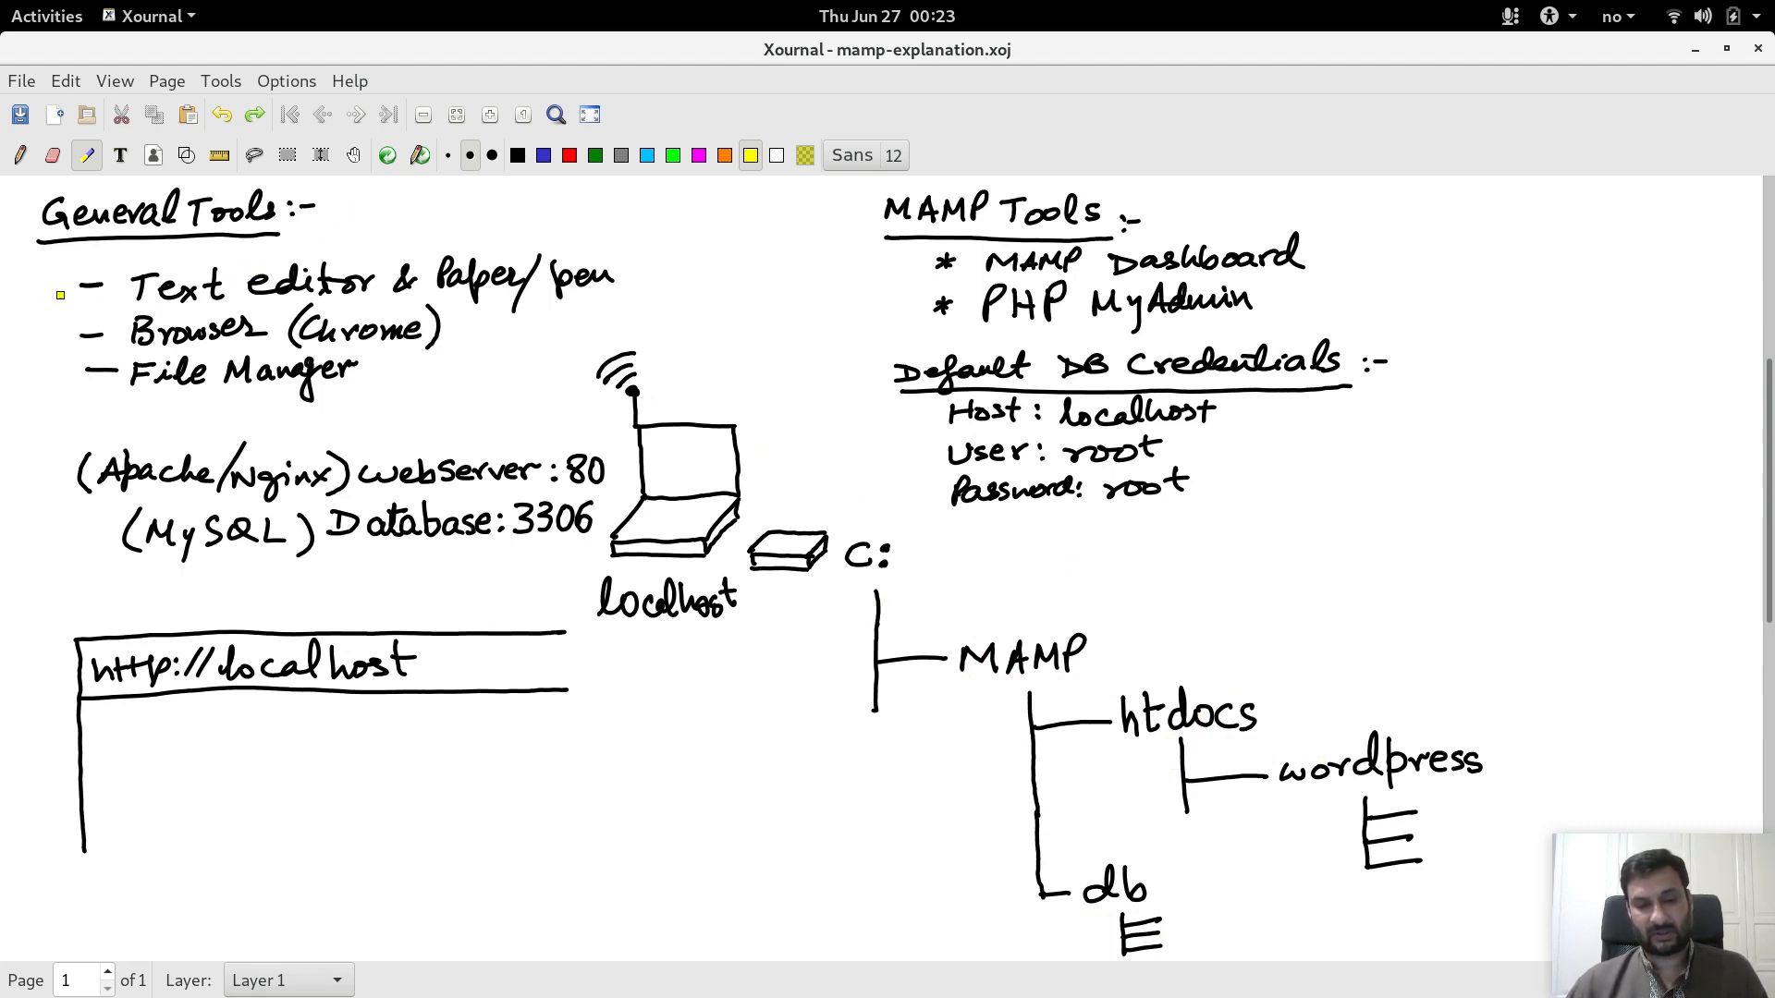
Step: Mark the General Tools items, undo the marks, and minimise Xournal
{"action": "mouse_move", "coordinate": [39, 279]}
{"action": "left_mouse_down"}
{"action": "mouse_move", "coordinate": [62, 280]}
{"action": "mouse_move", "coordinate": [55, 369]}
{"action": "left_mouse_up"}
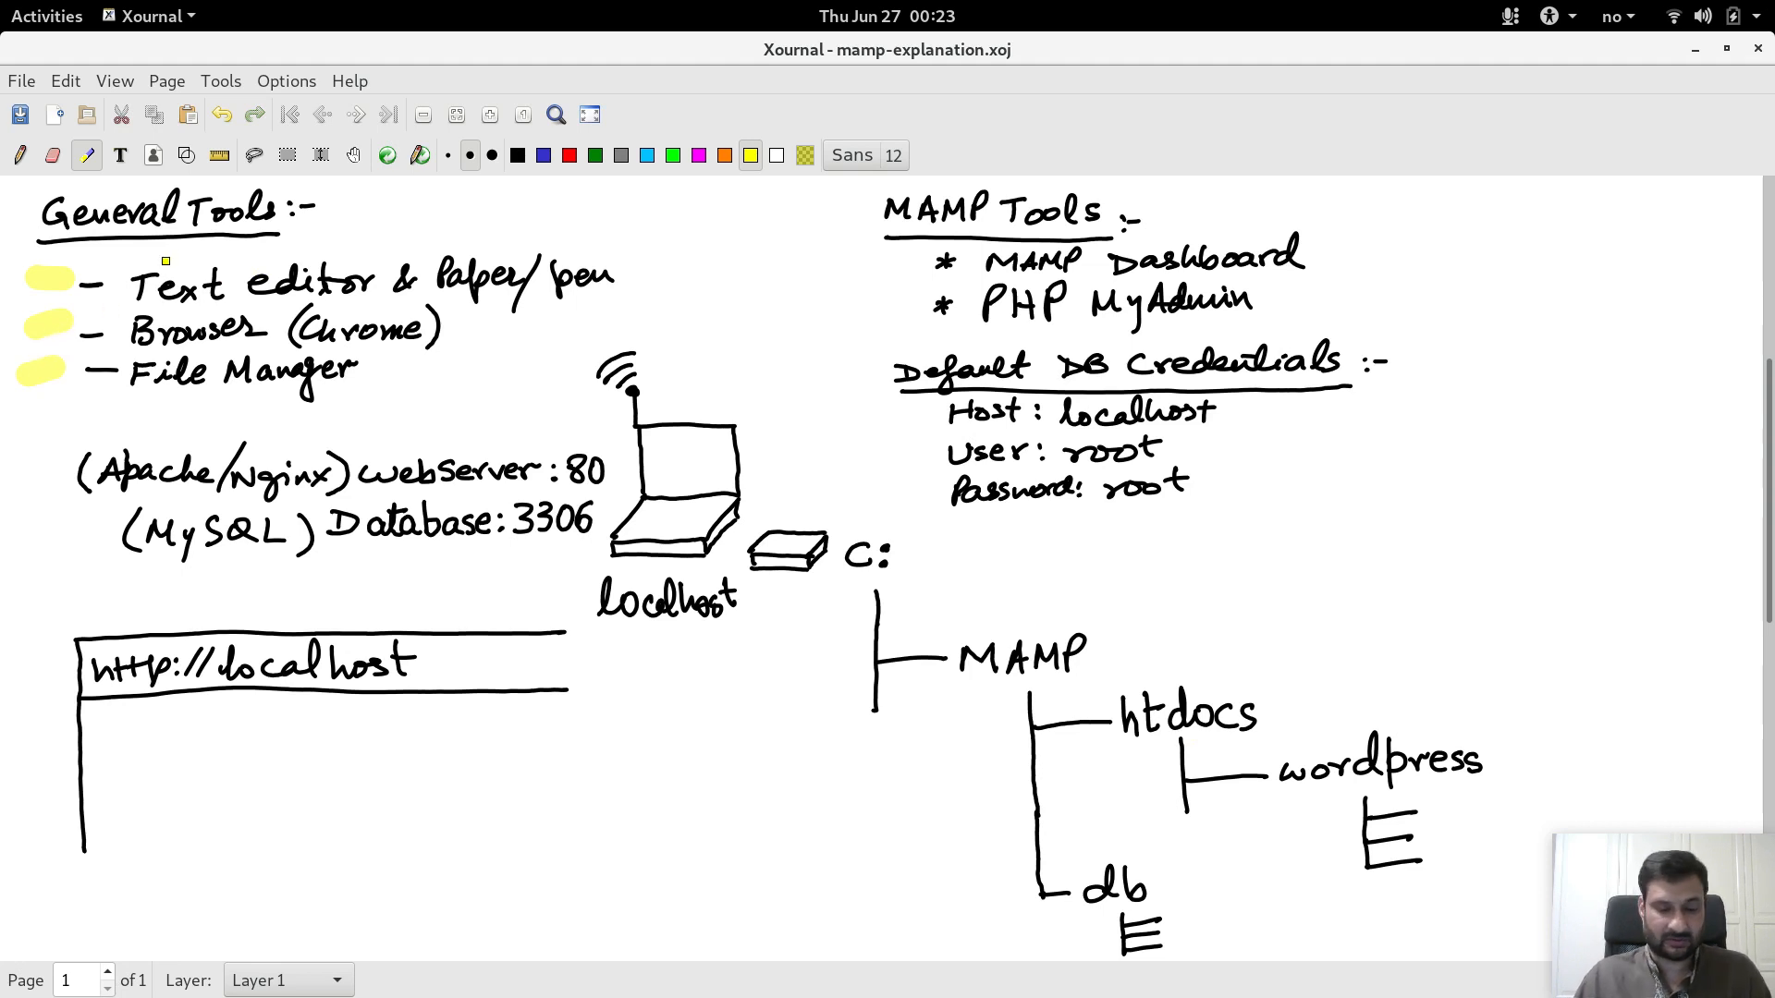
{"action": "left_click", "coordinate": [53, 293]}
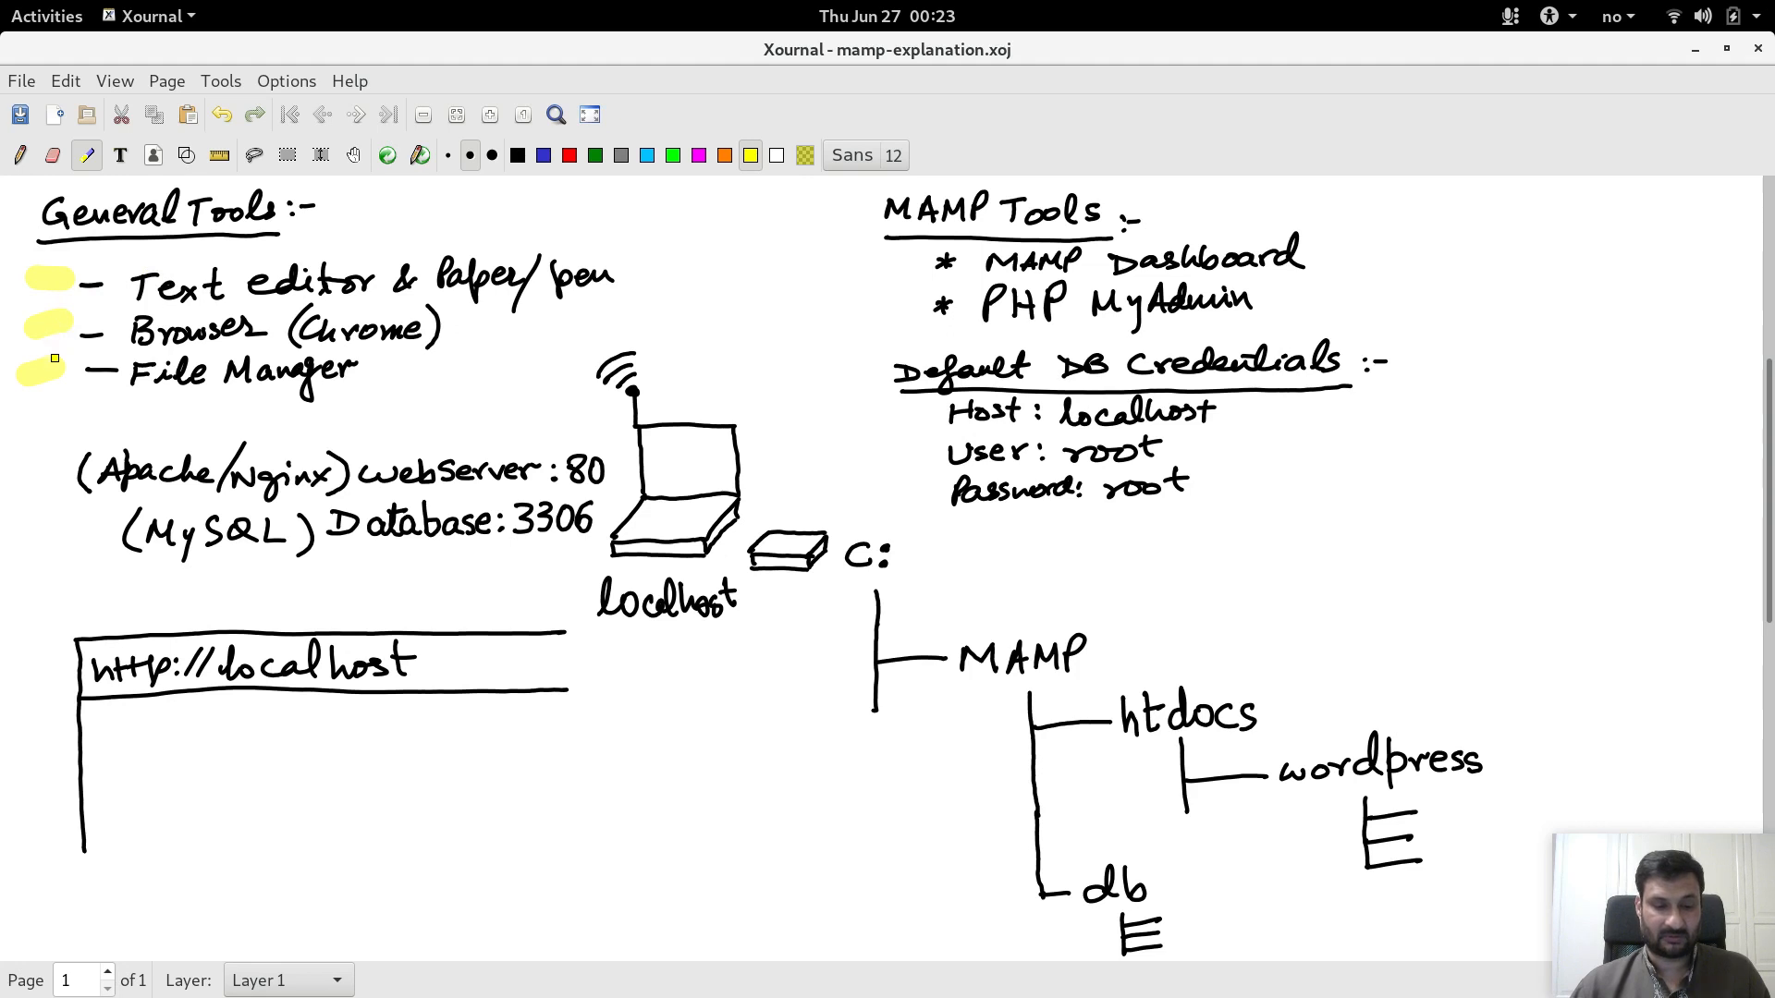
{"action": "key", "text": "ctrl+z"}
{"action": "key", "text": "ctrl+z"}
{"action": "key", "text": "ctrl+z"}
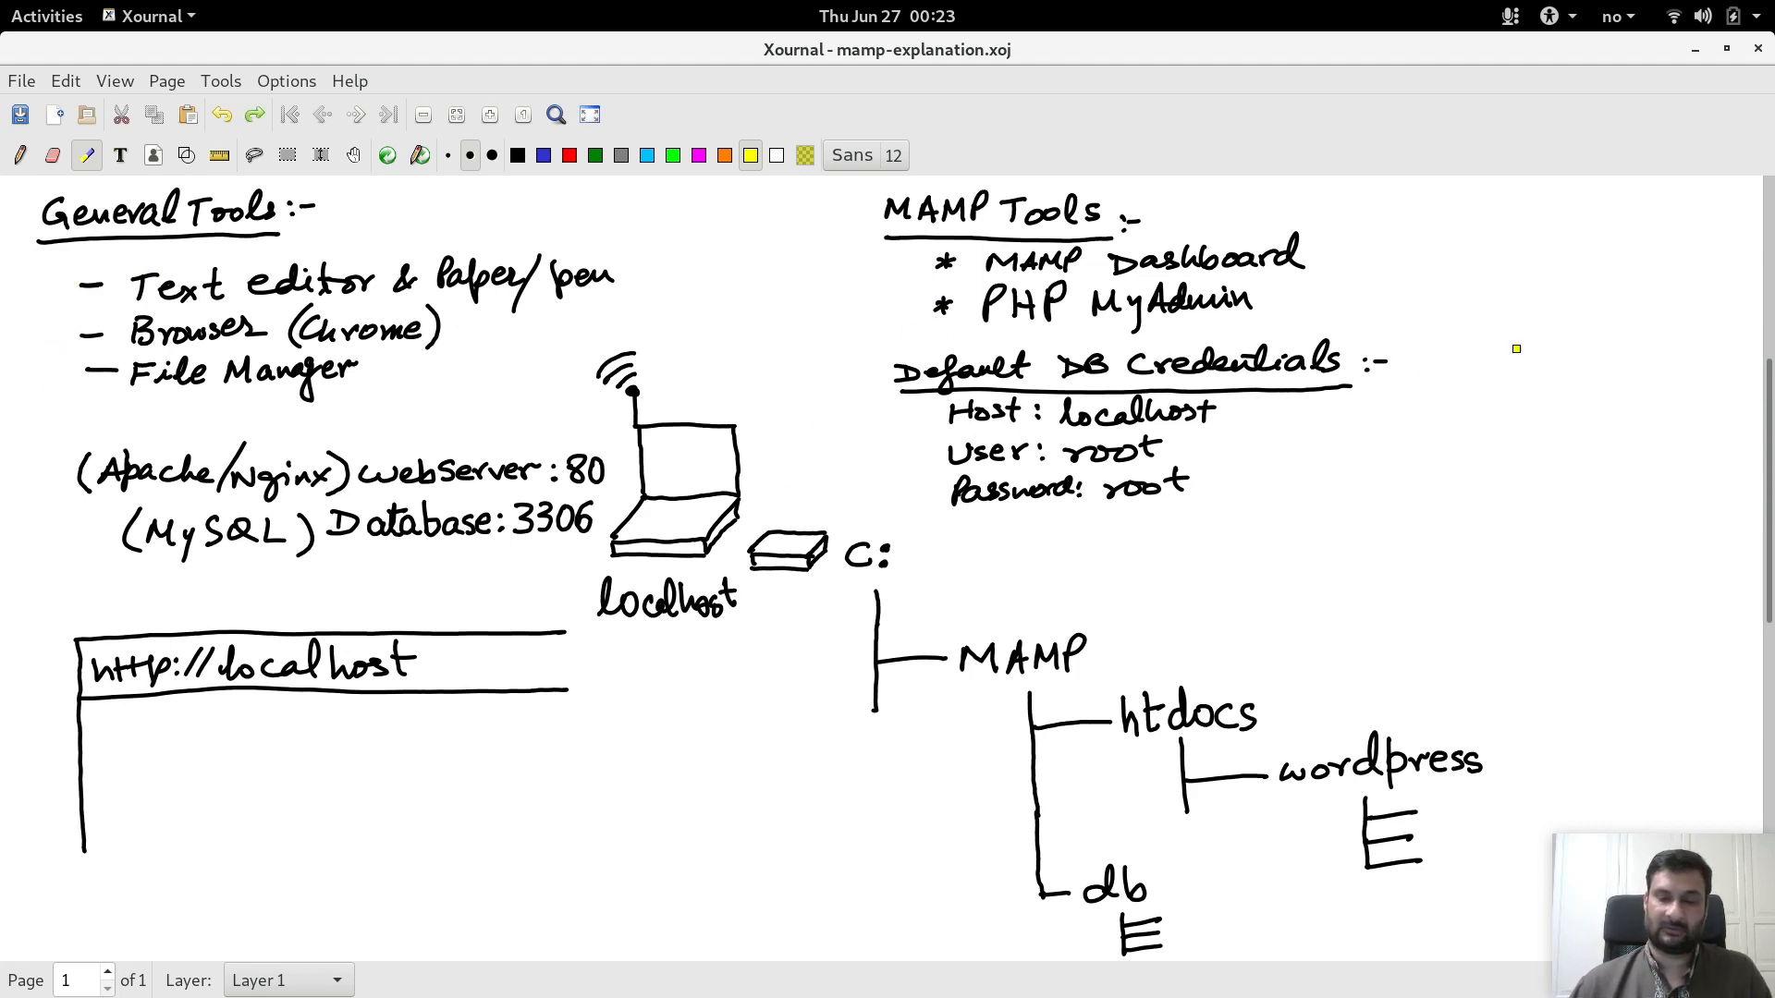
{"action": "left_click", "coordinate": [1695, 49]}
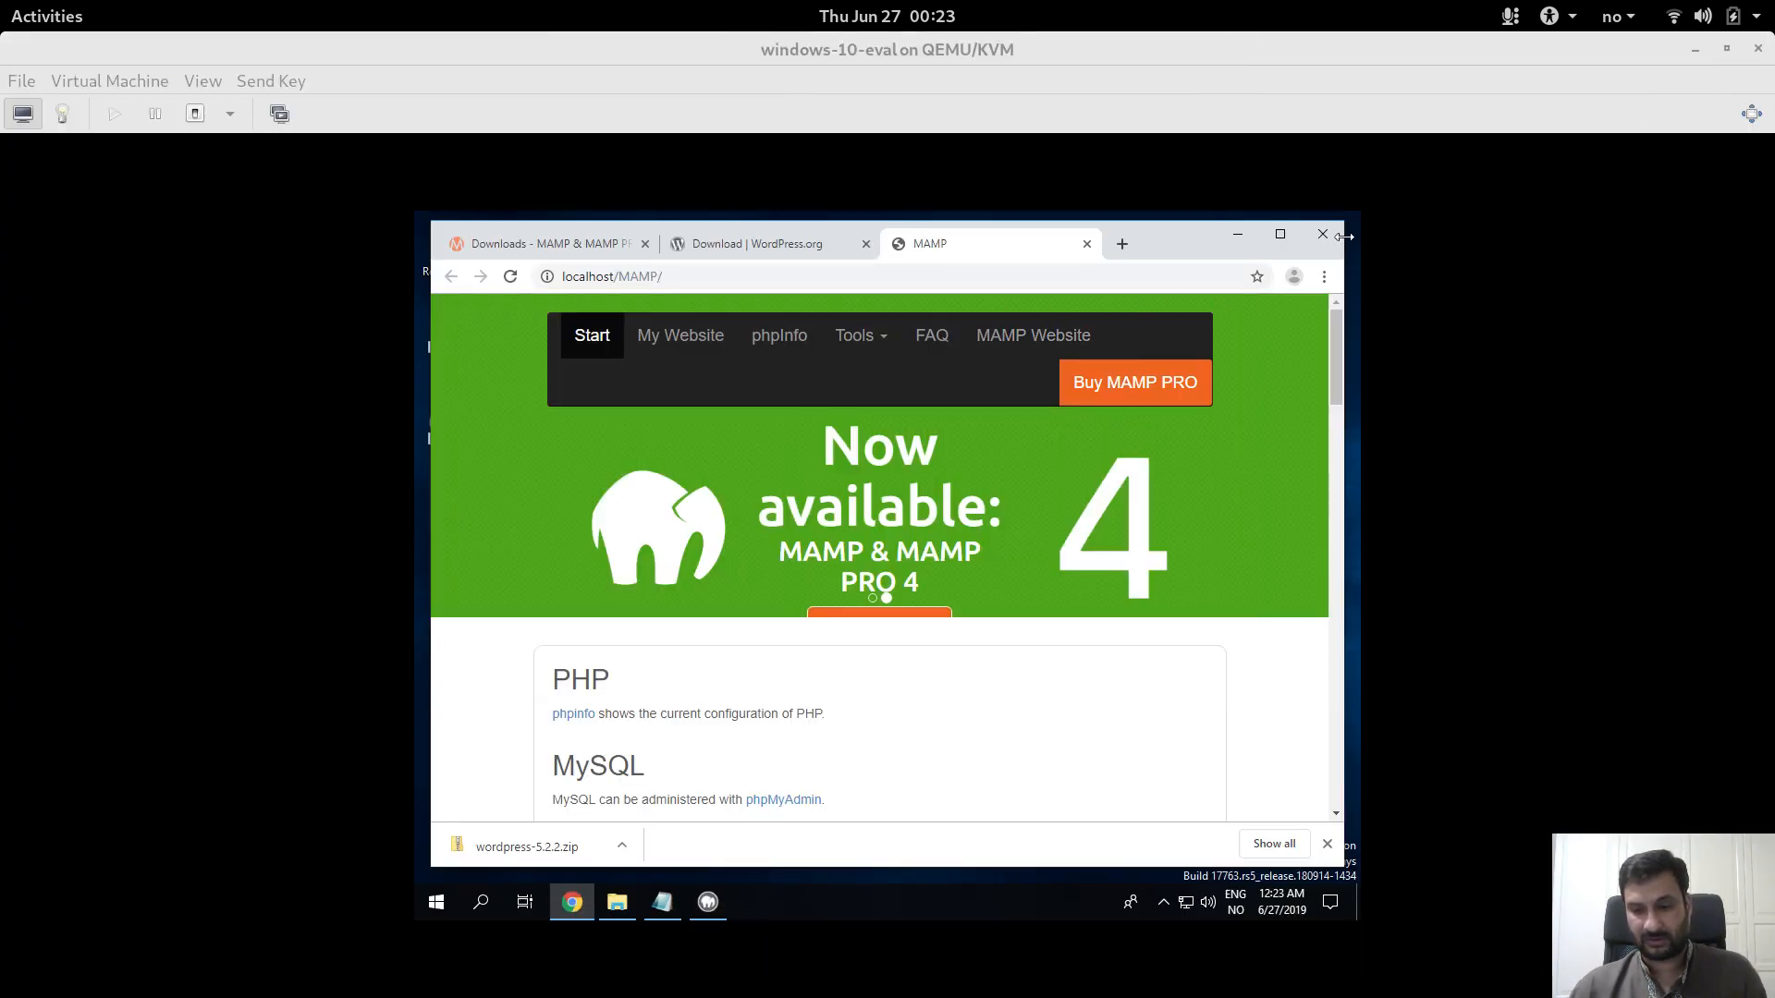
Step: Make the VM full screen and open My Website at localhost from the MAMP start page
{"action": "left_click", "coordinate": [1751, 113]}
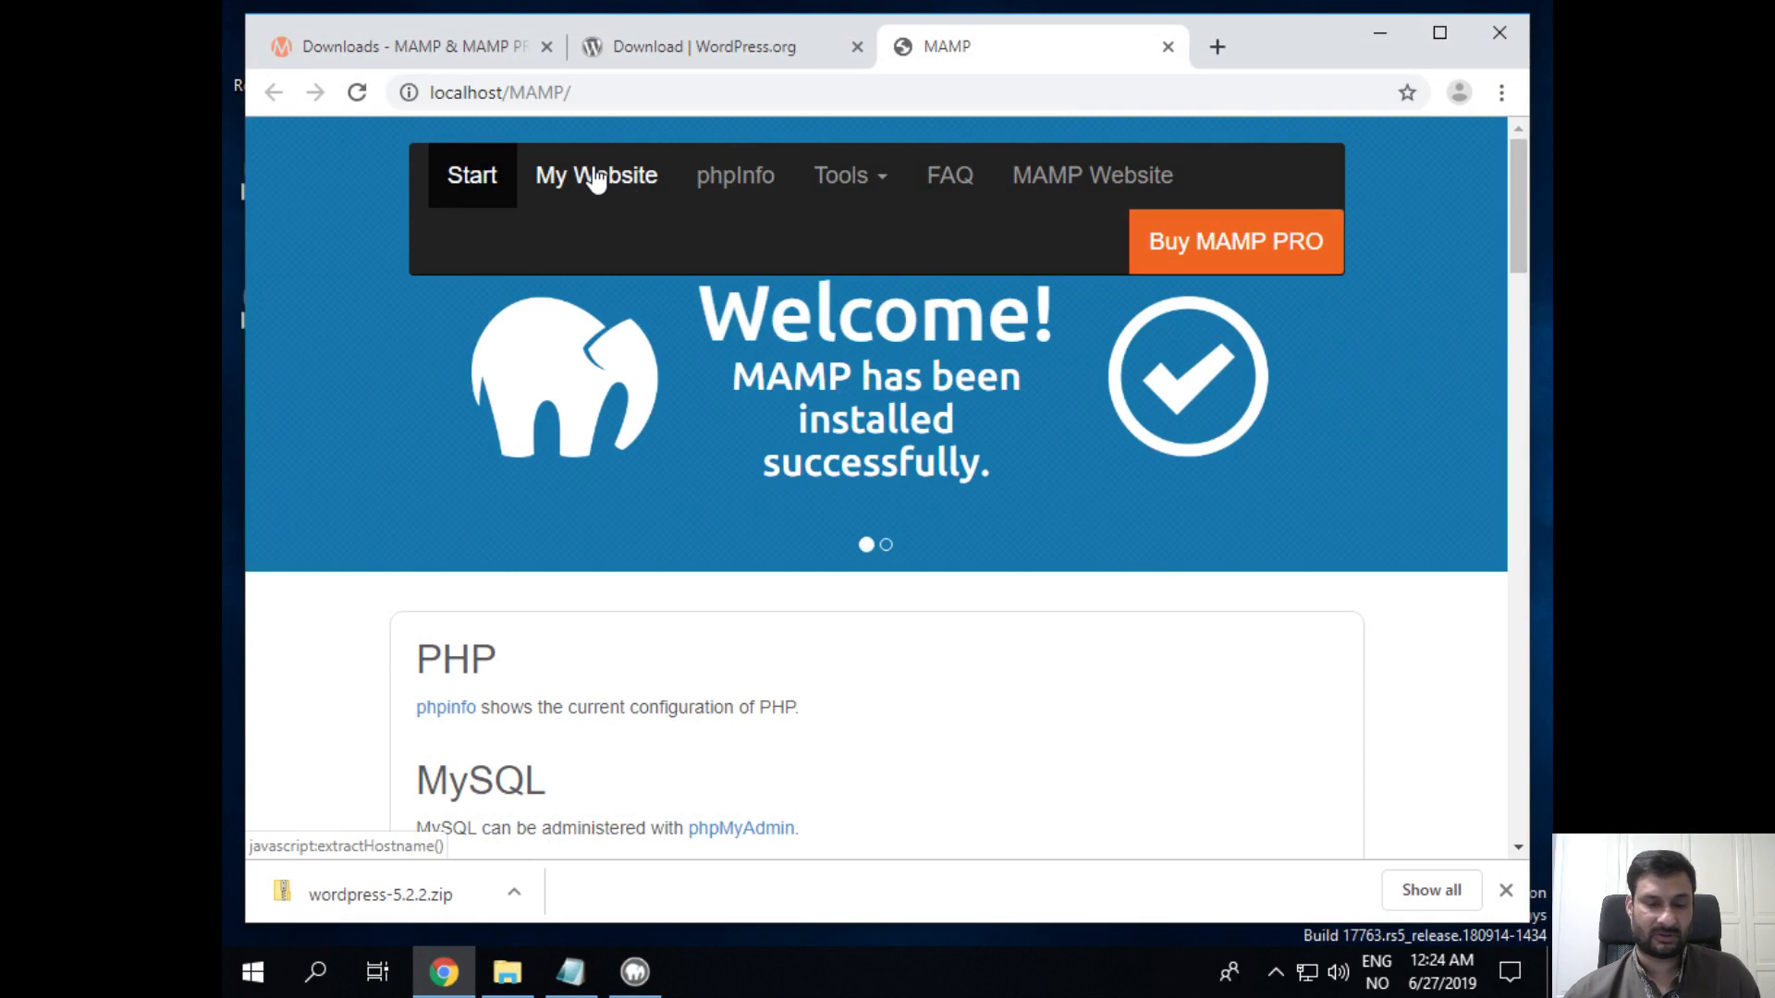
{"action": "left_click", "coordinate": [597, 178]}
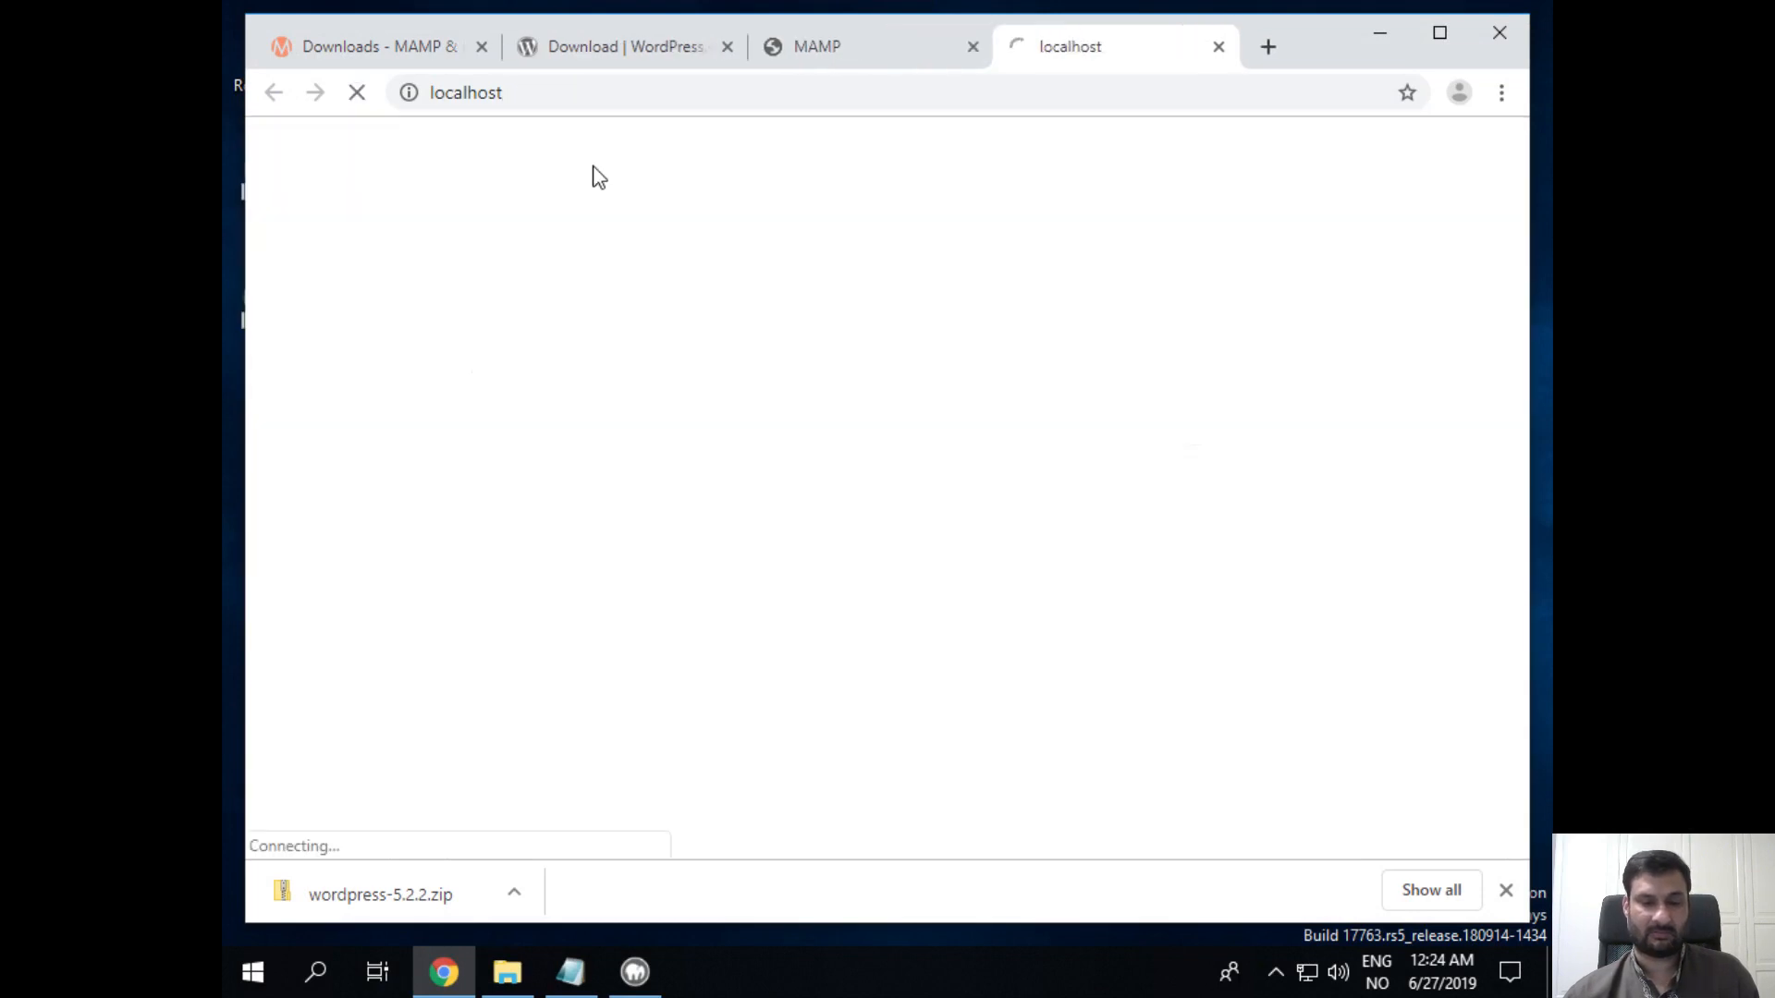
{"action": "left_click", "coordinate": [450, 93]}
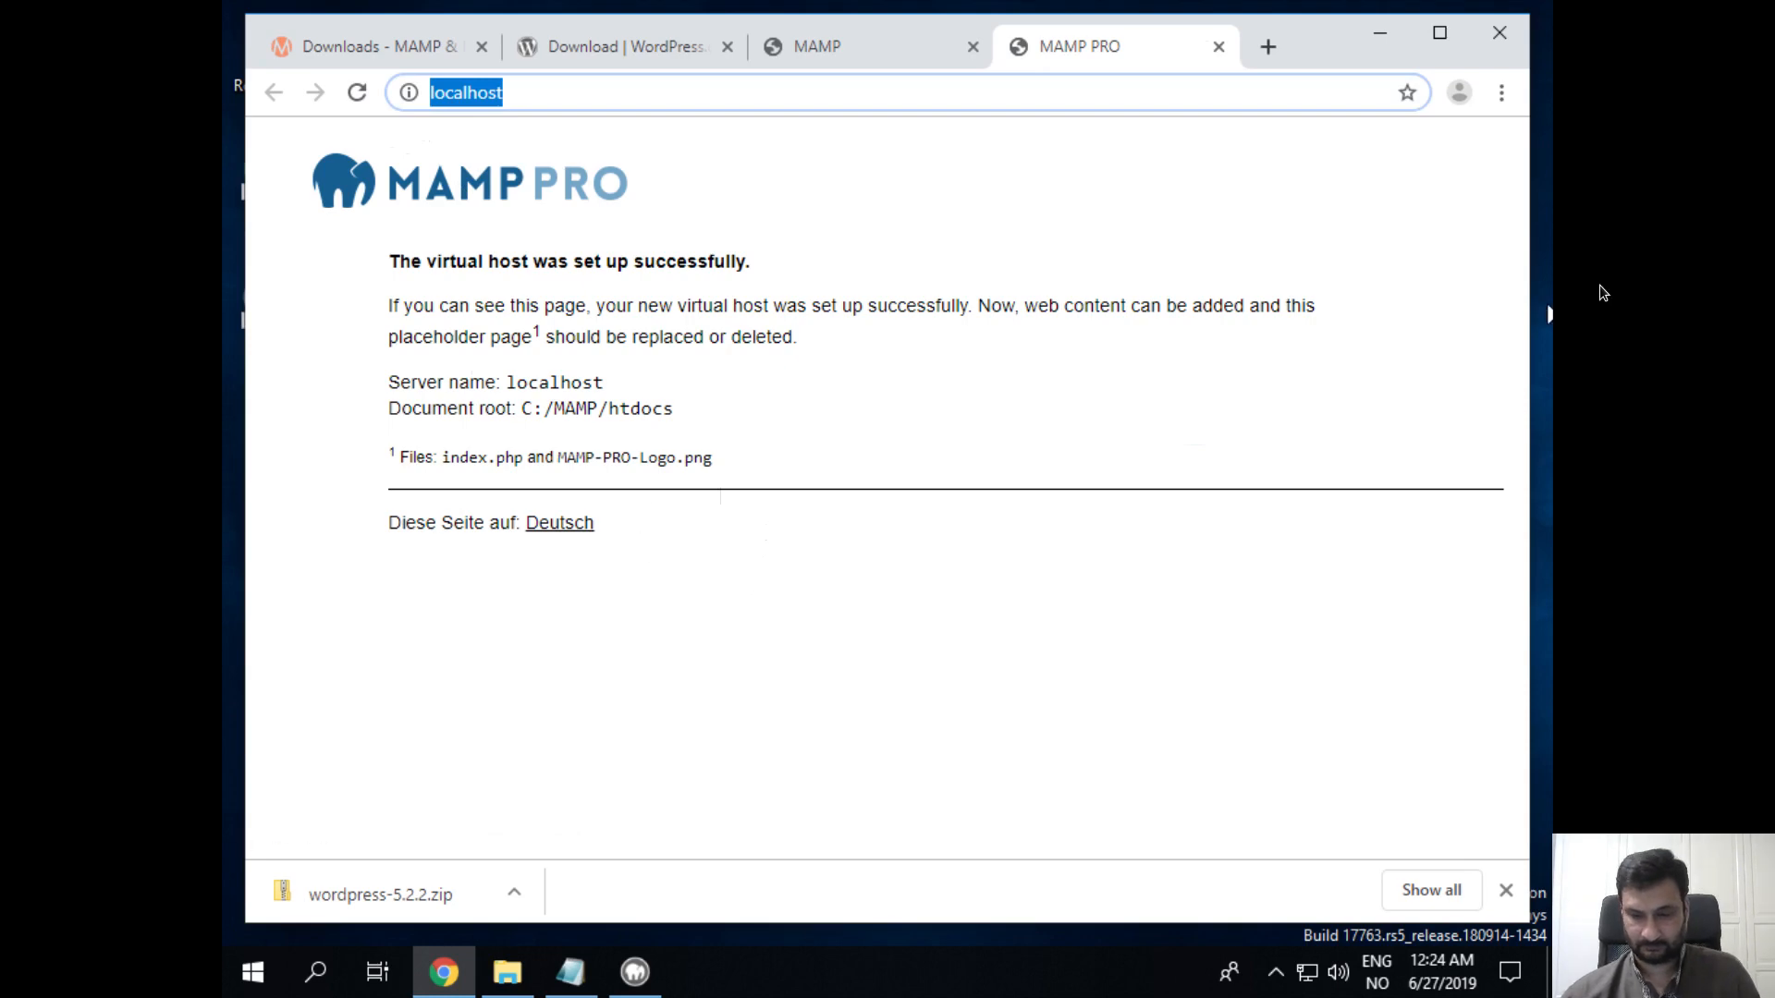
{"action": "key", "text": "XF86AudioMicMute"}
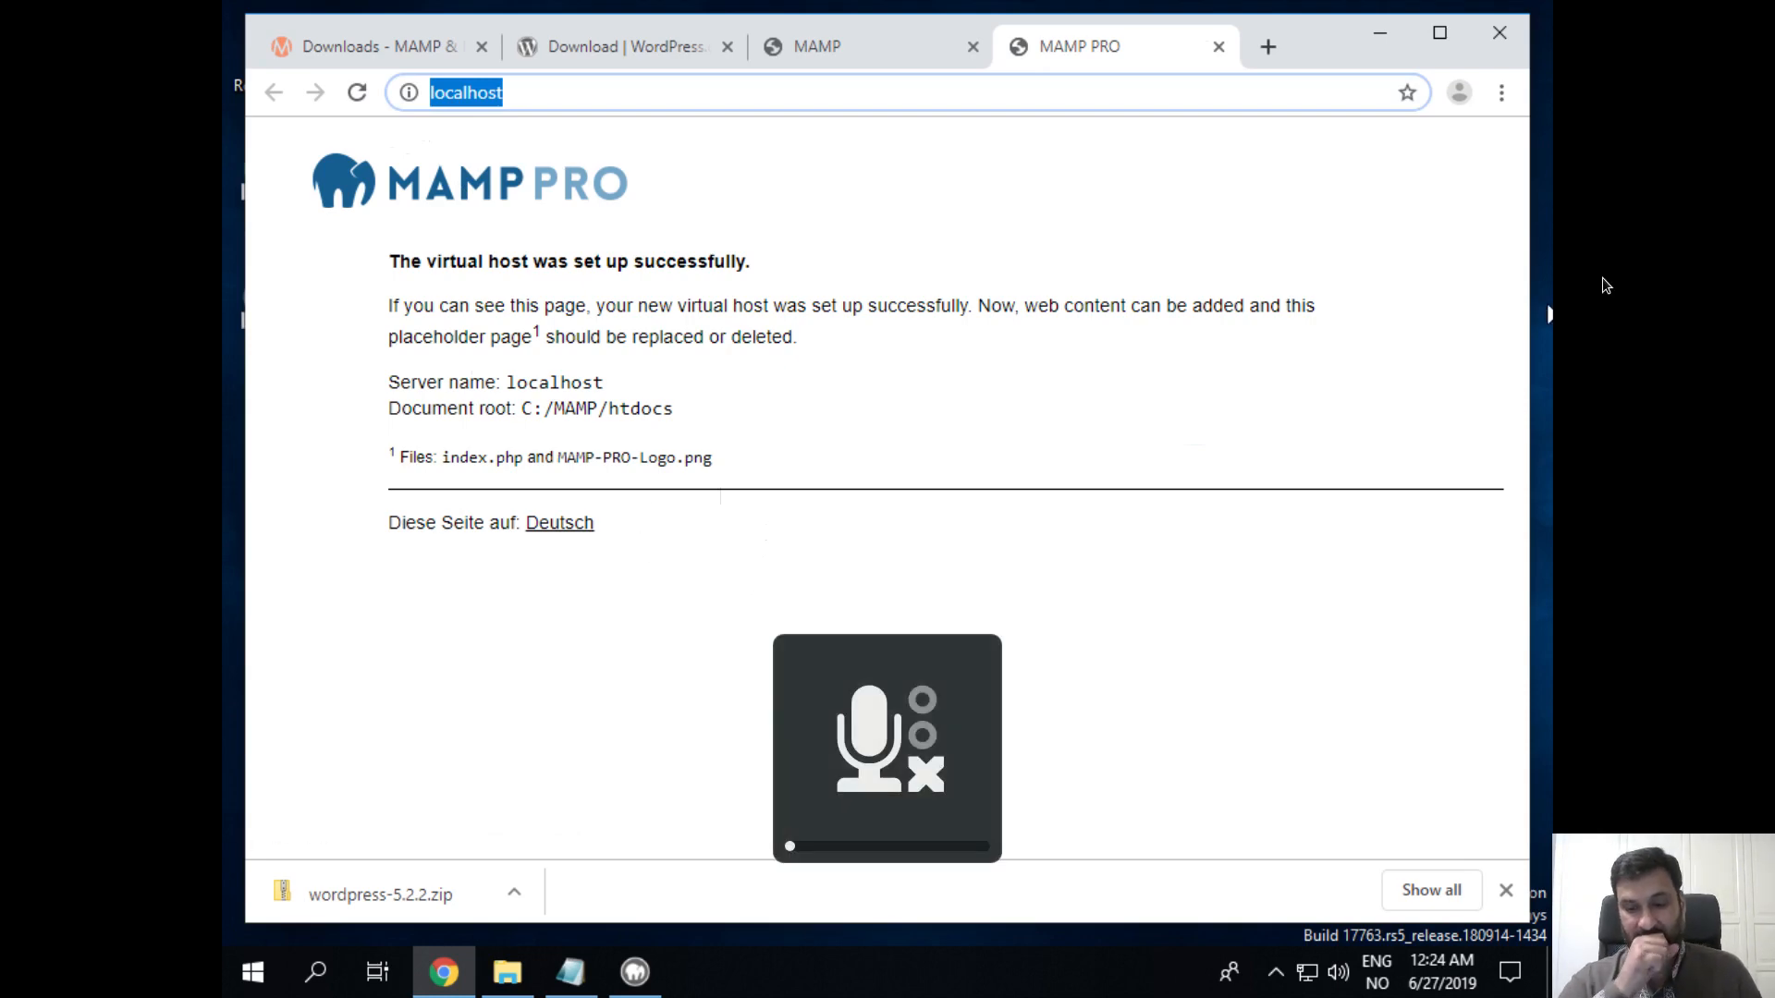
{"action": "key", "text": "XF86AudioMicMute"}
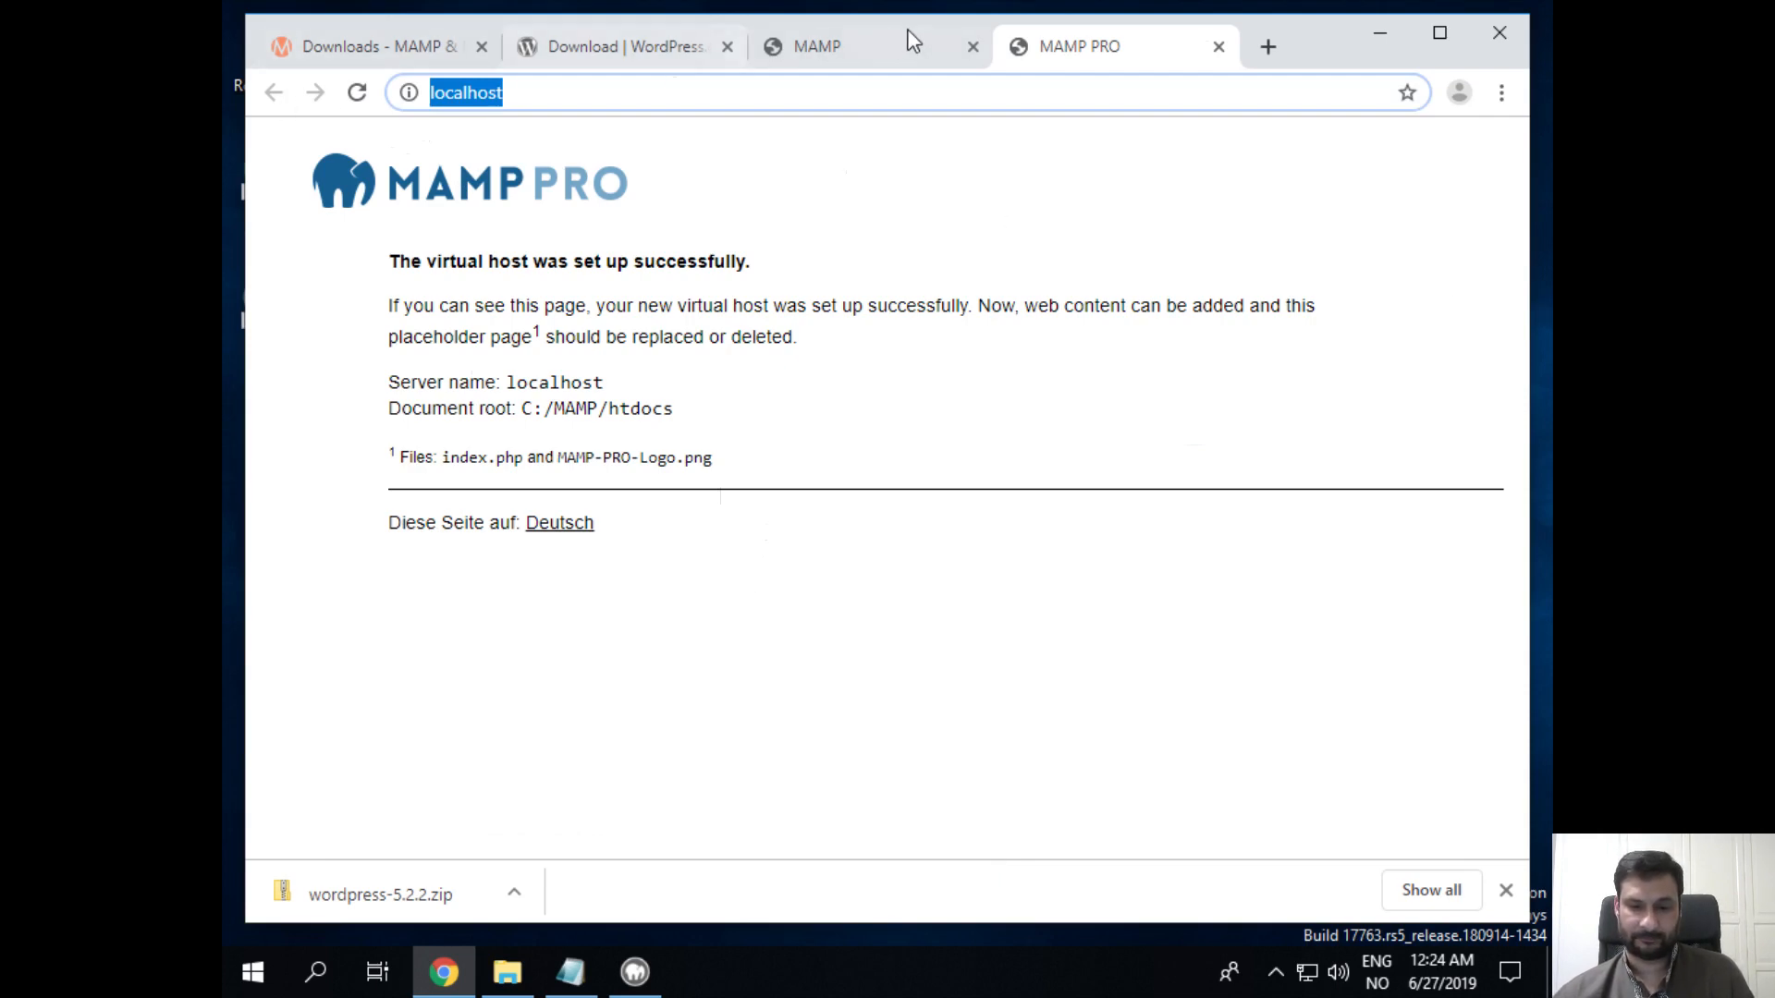
Step: View the phpInfo page and open phpMyAdmin from the MAMP Tools menu in a new tab
{"action": "left_click", "coordinate": [918, 50]}
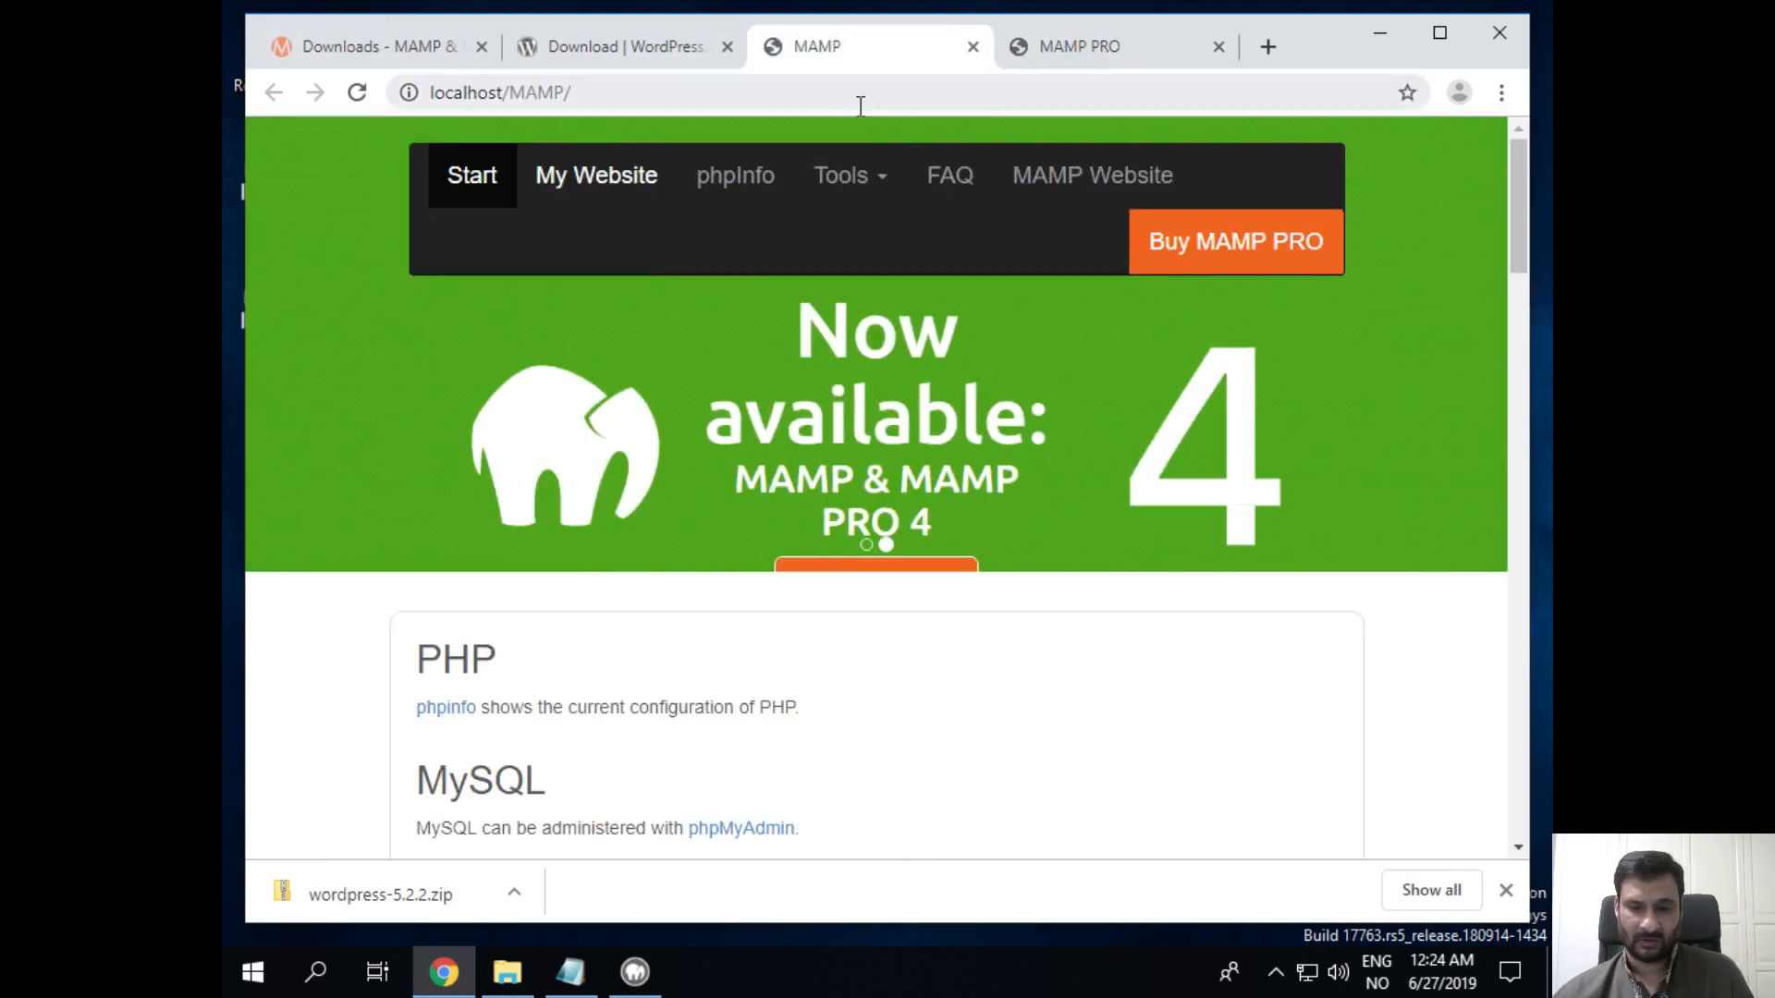
{"action": "left_click", "coordinate": [749, 190]}
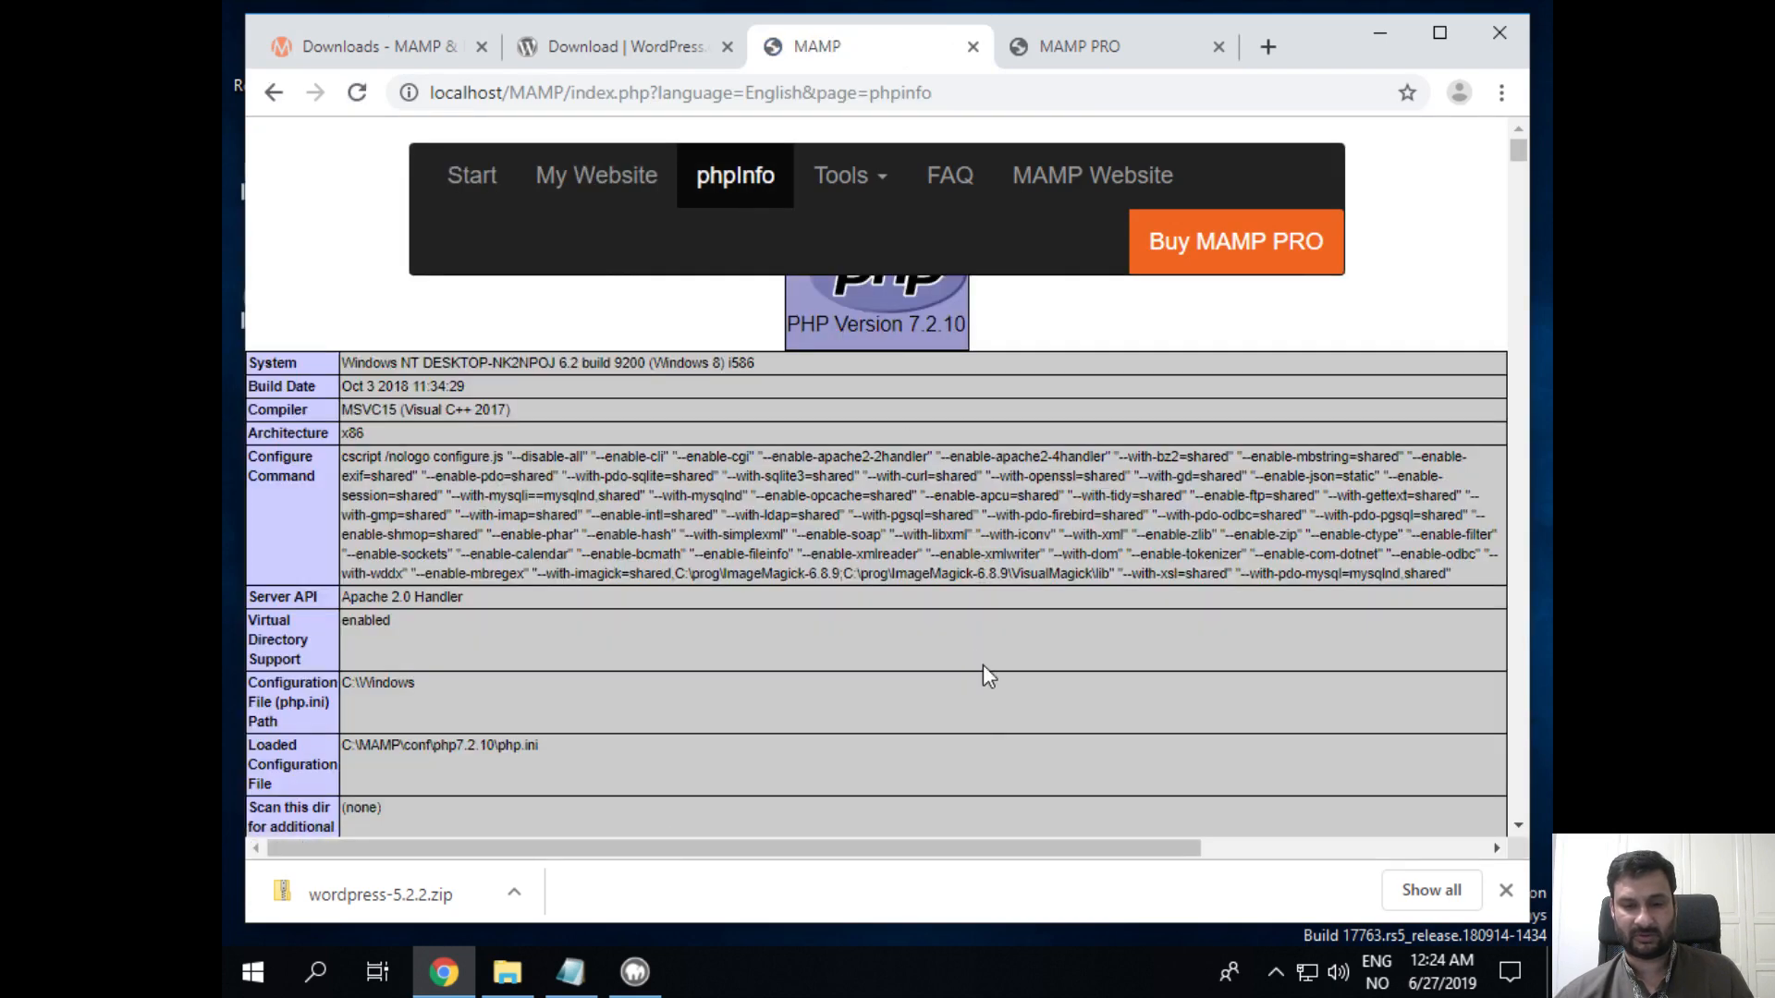
{"action": "left_click", "coordinate": [856, 175]}
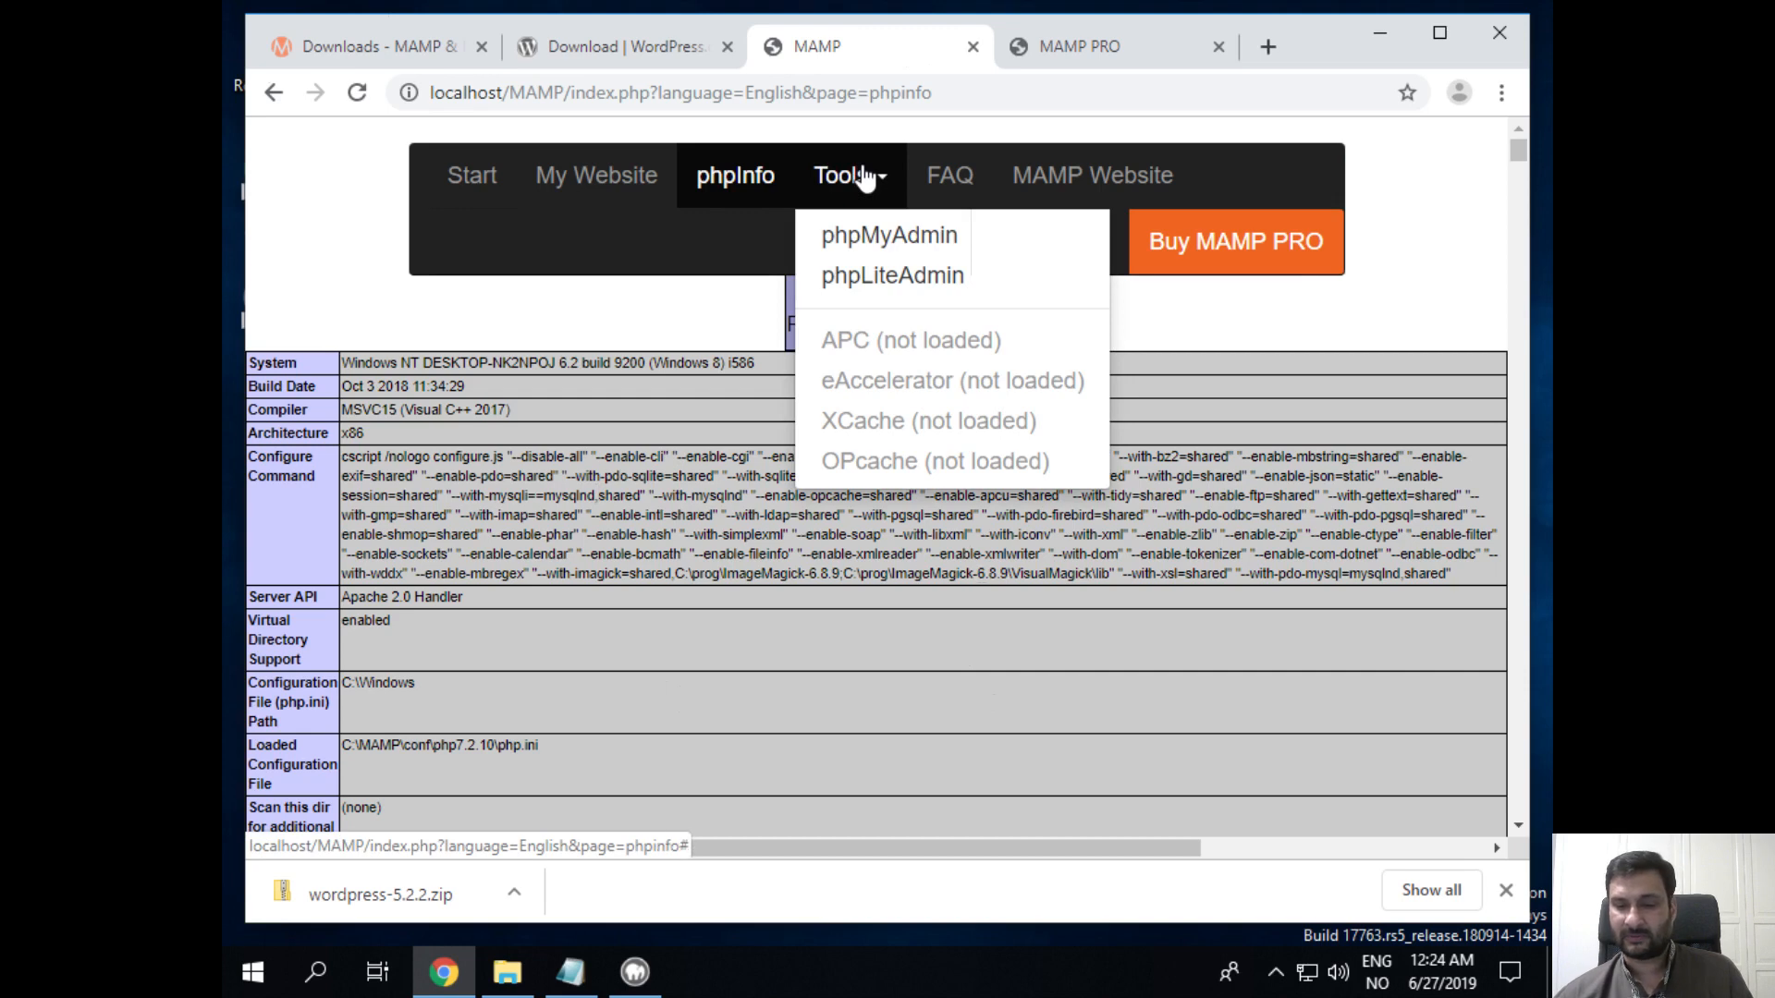
{"action": "left_click", "coordinate": [873, 237]}
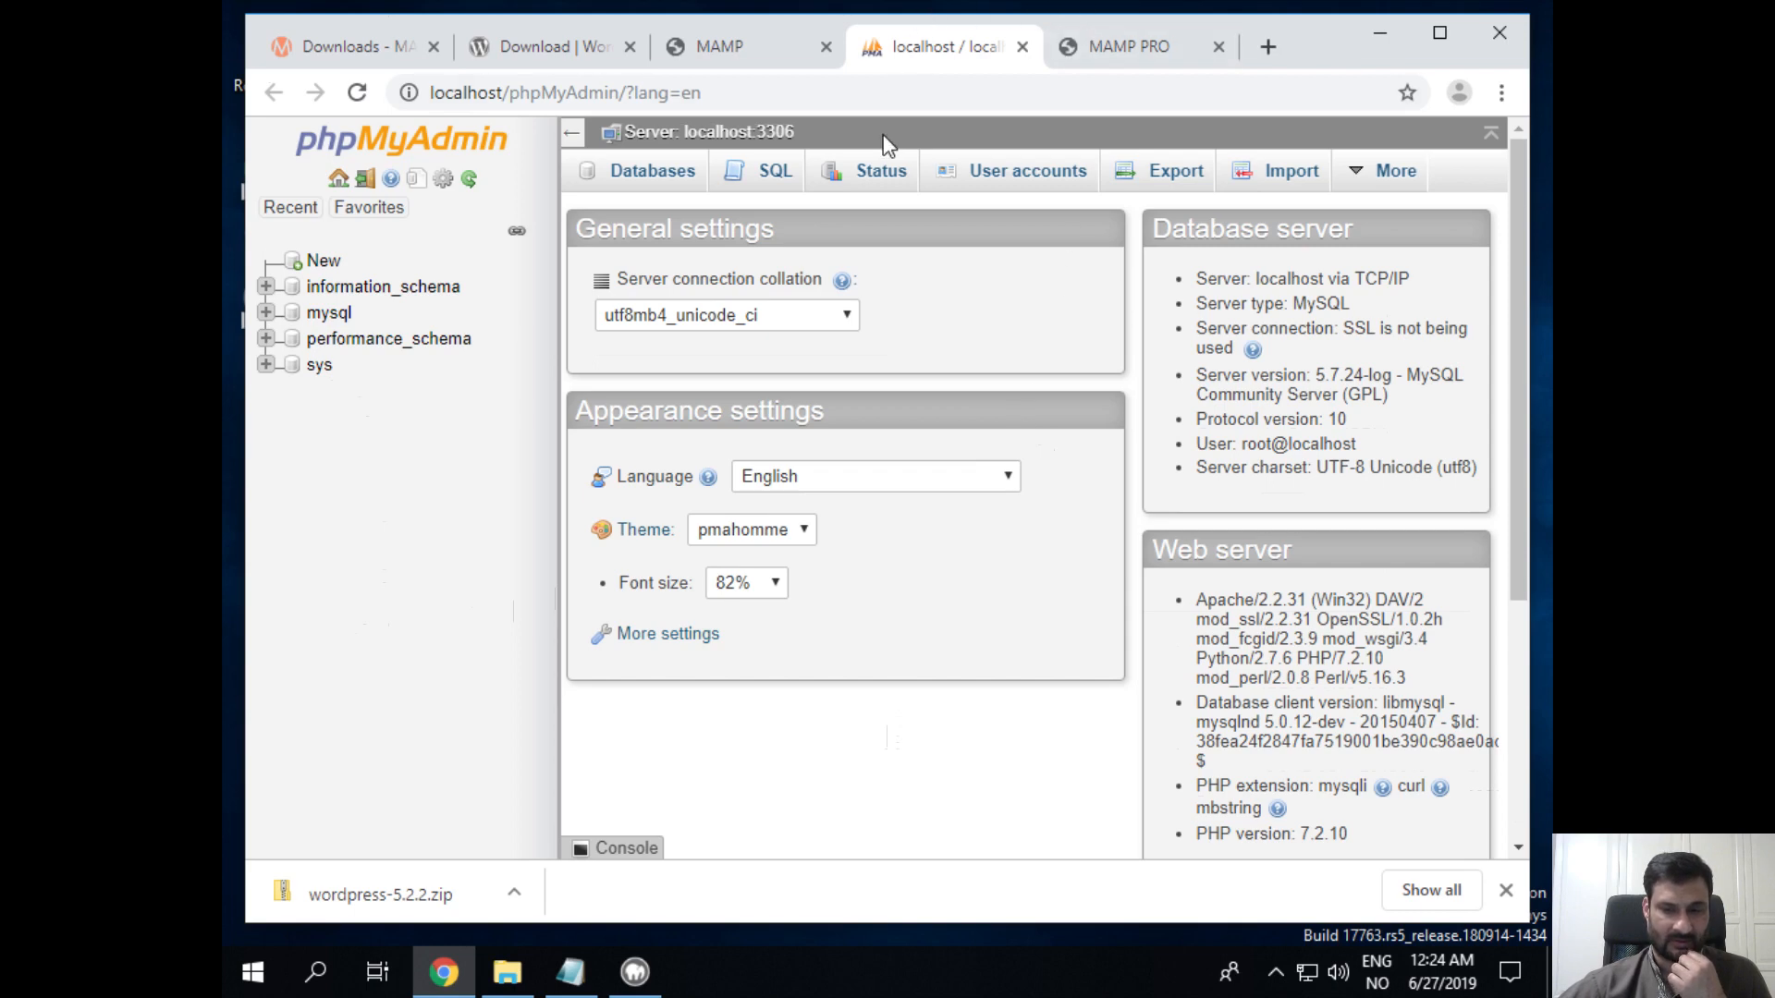
Step: Look through the PHP info, downloads and MAMP tabs, return to phpMyAdmin, then minimise Chrome
{"action": "left_click", "coordinate": [777, 50]}
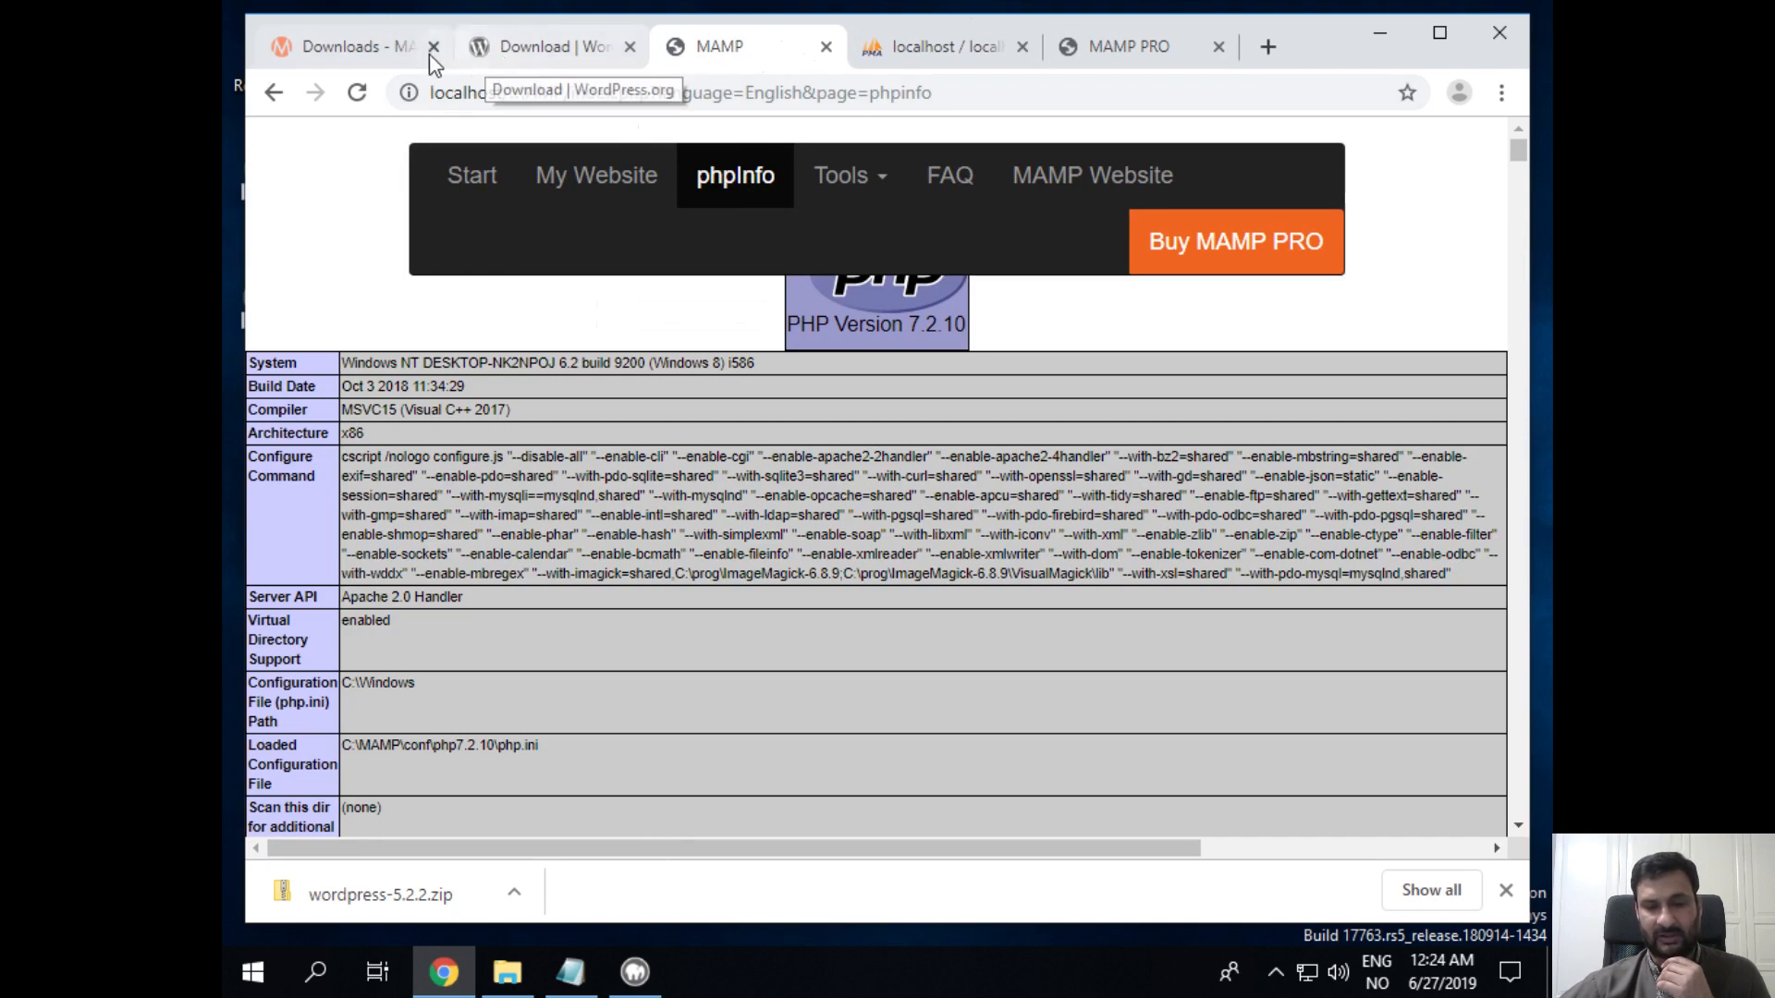
{"action": "left_click", "coordinate": [390, 46]}
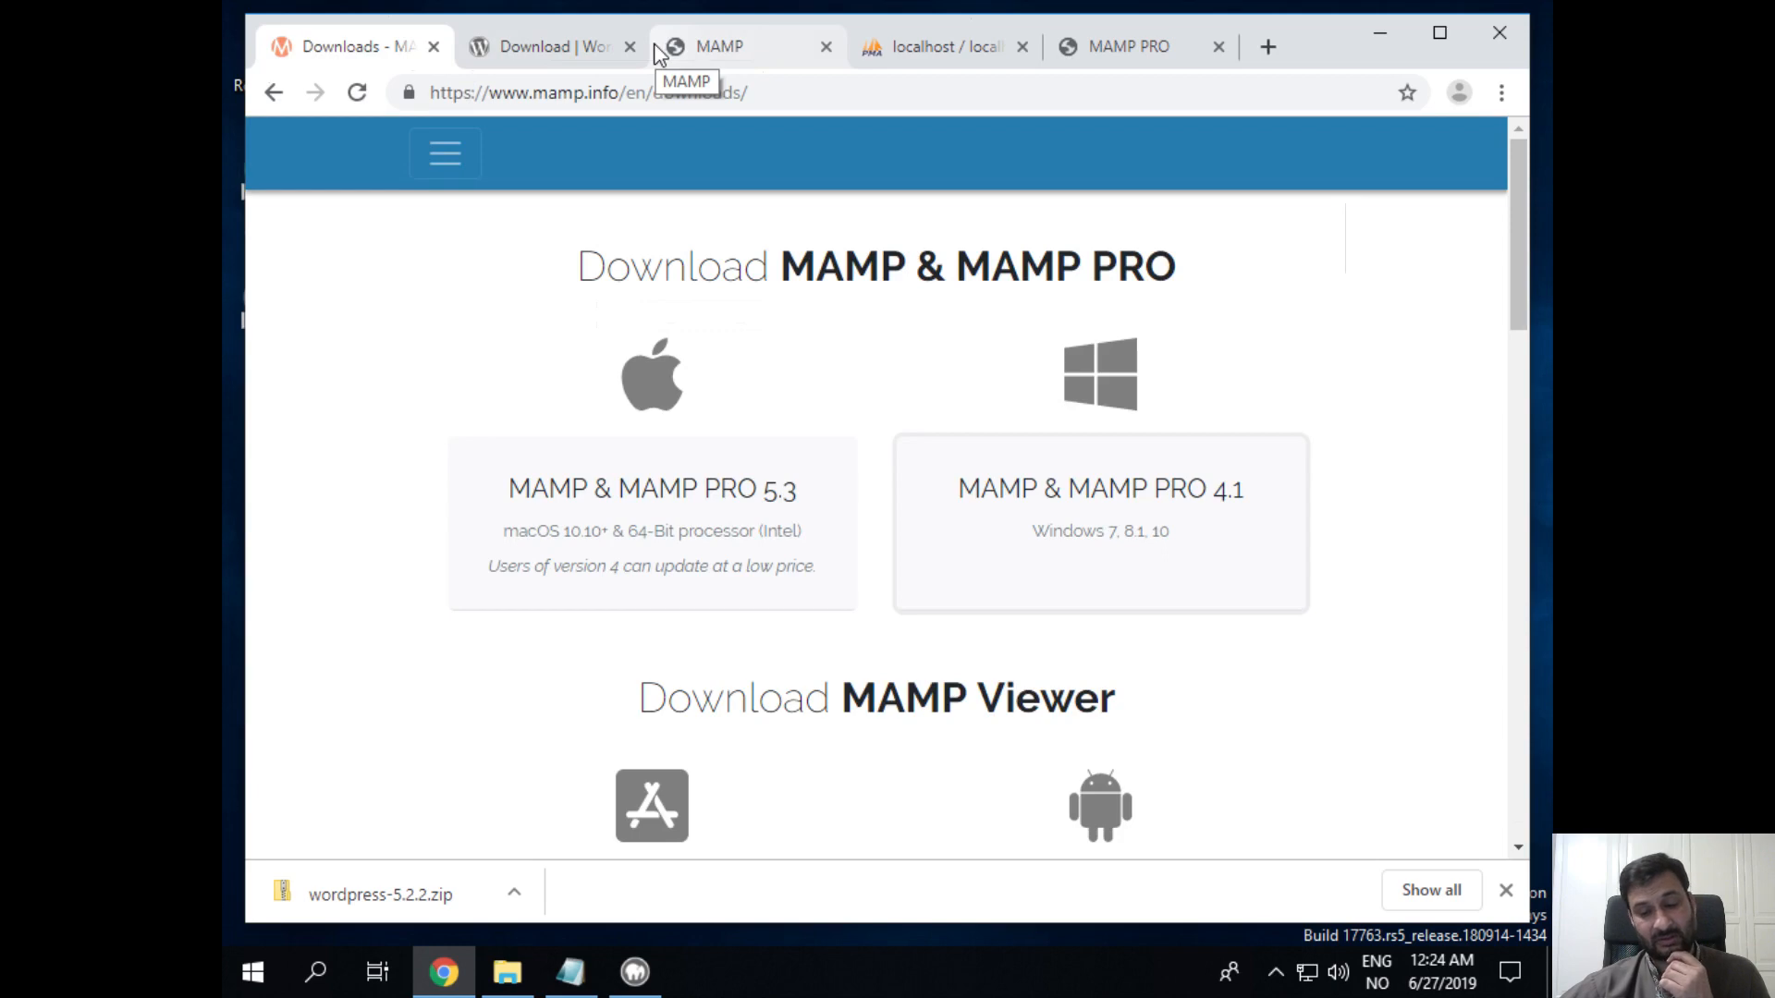
{"action": "left_click", "coordinate": [714, 51]}
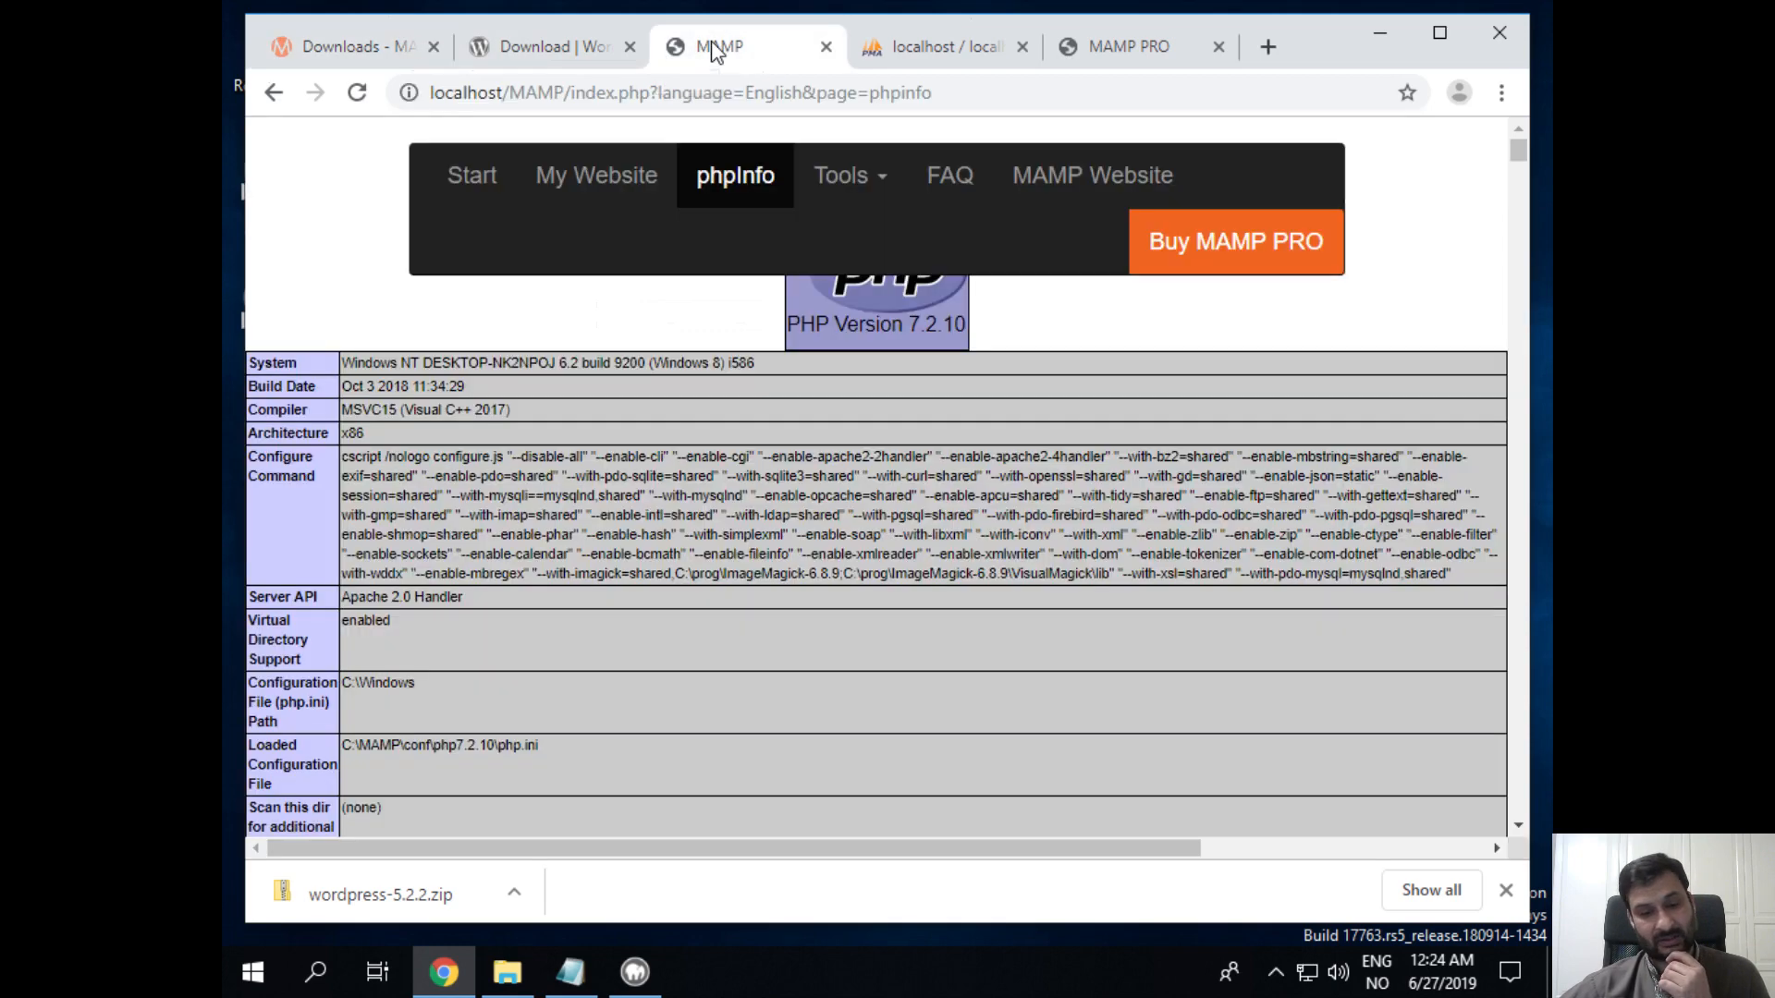
{"action": "left_click", "coordinate": [274, 93]}
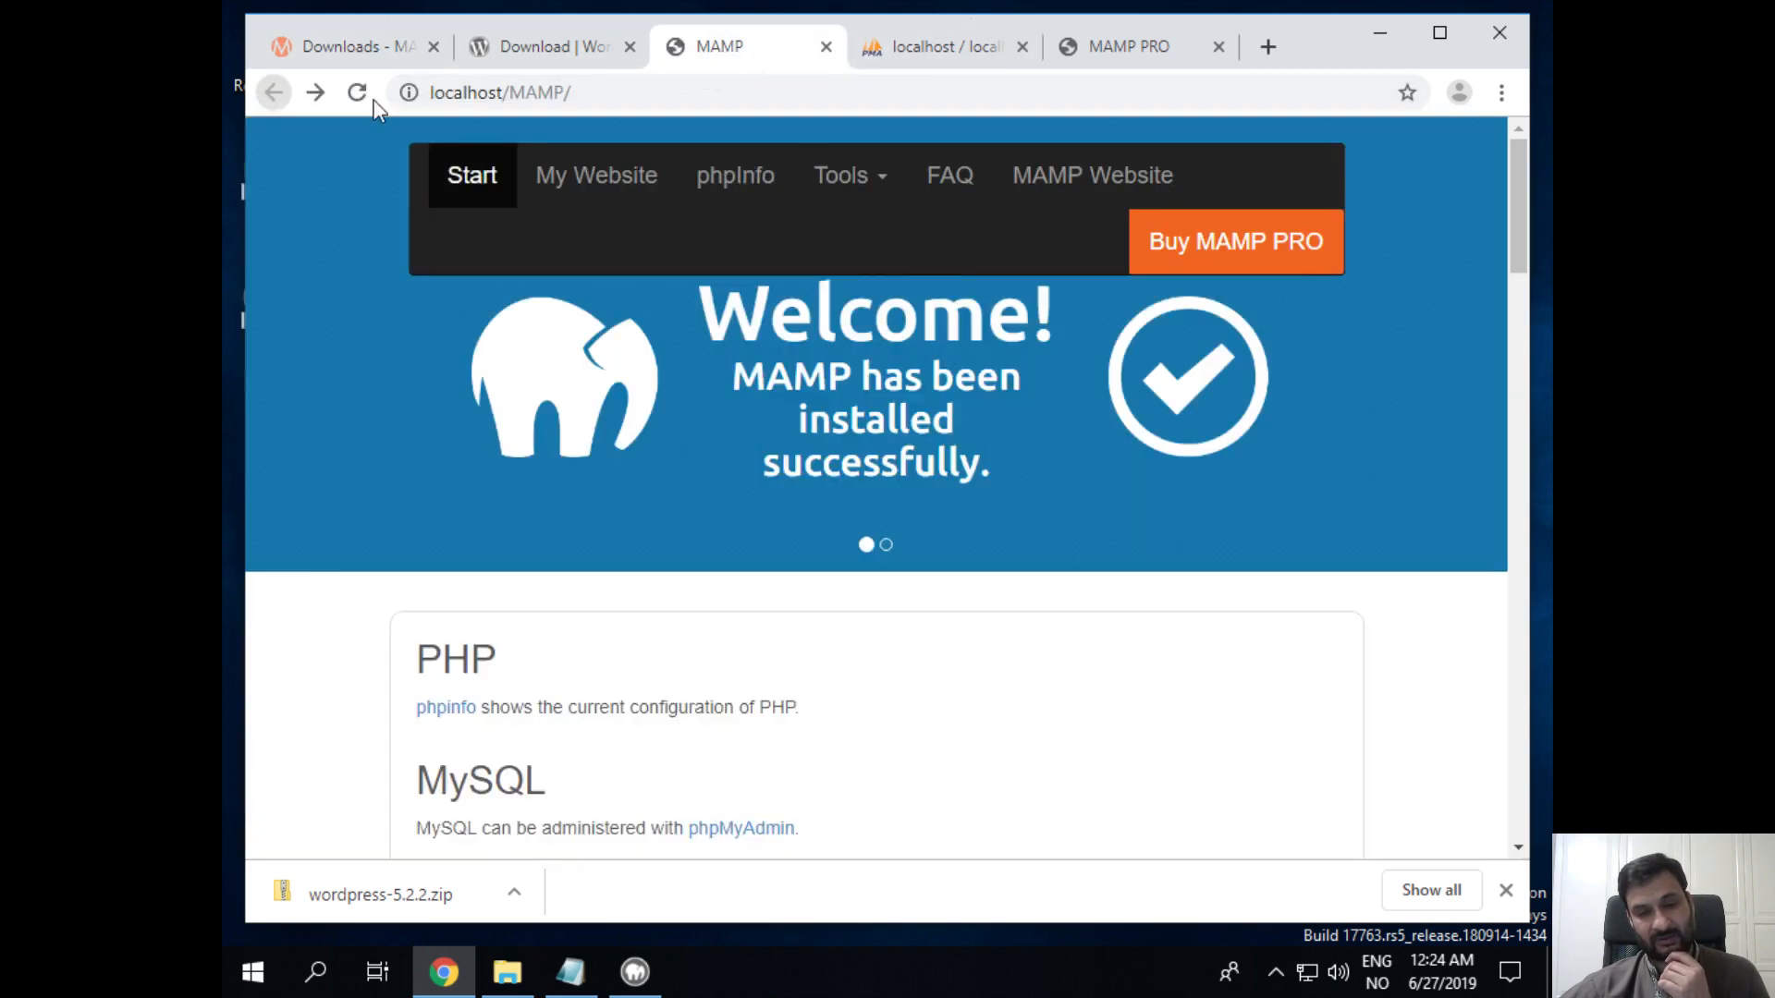
{"action": "left_click", "coordinate": [872, 51]}
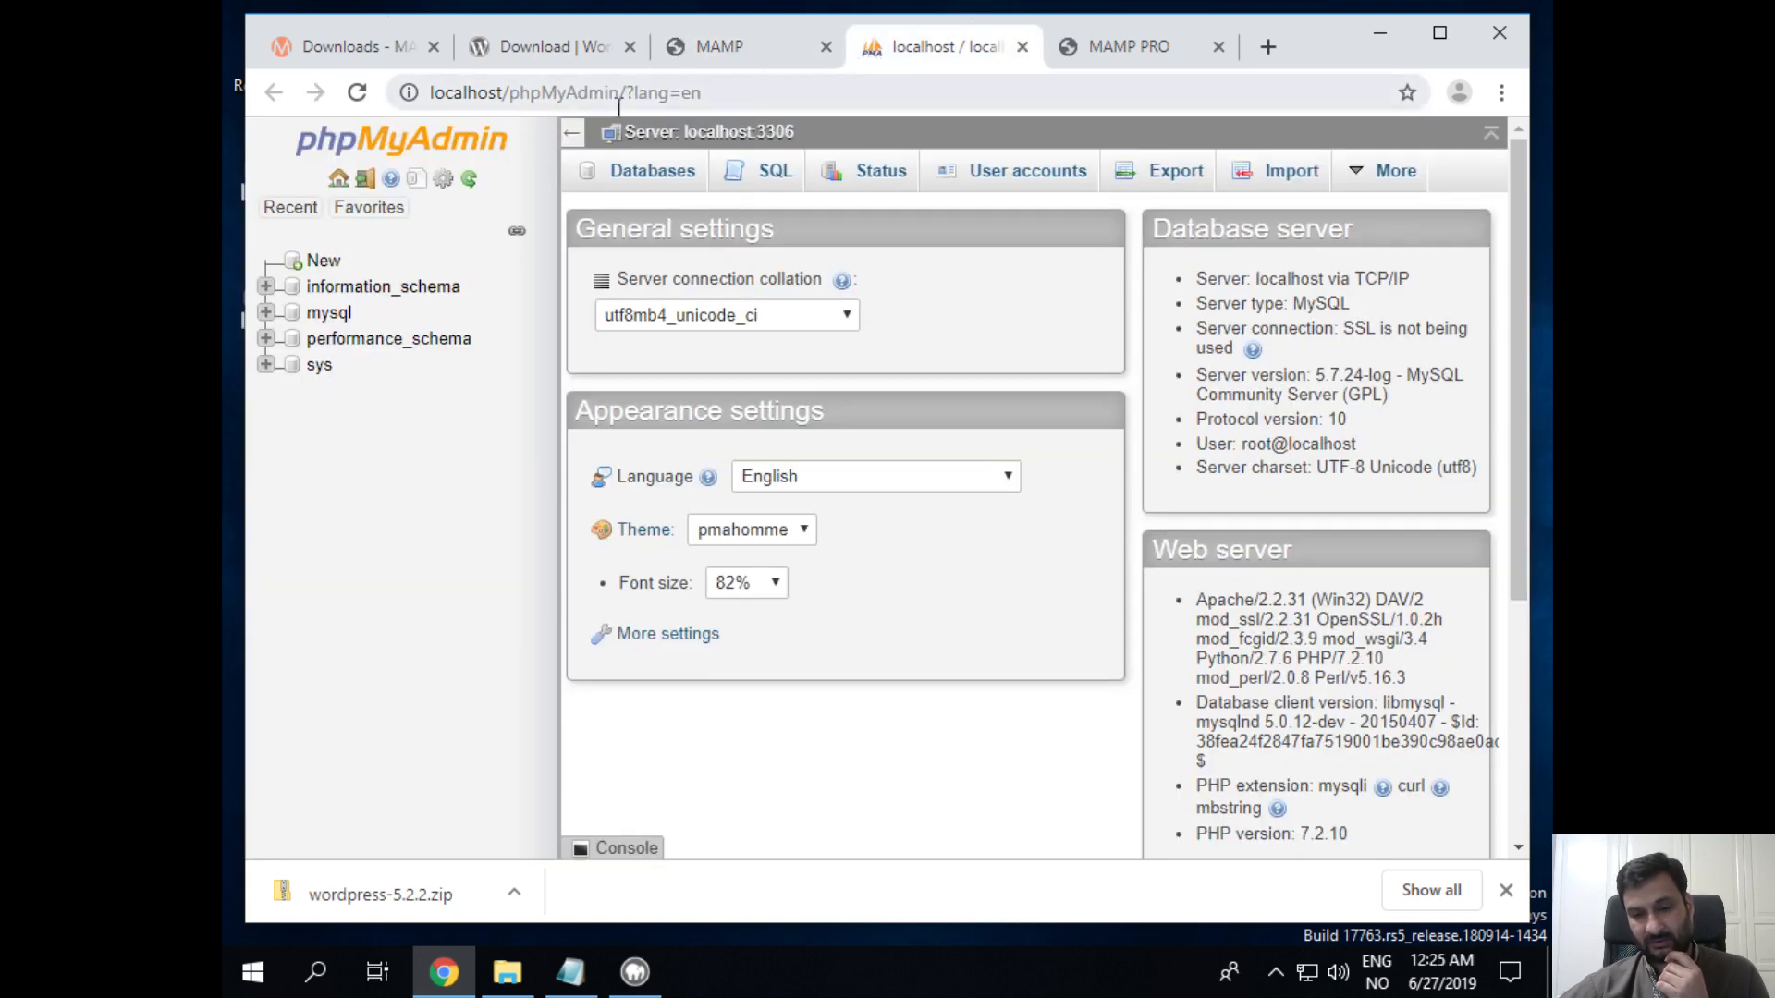
{"action": "left_click", "coordinate": [1381, 35]}
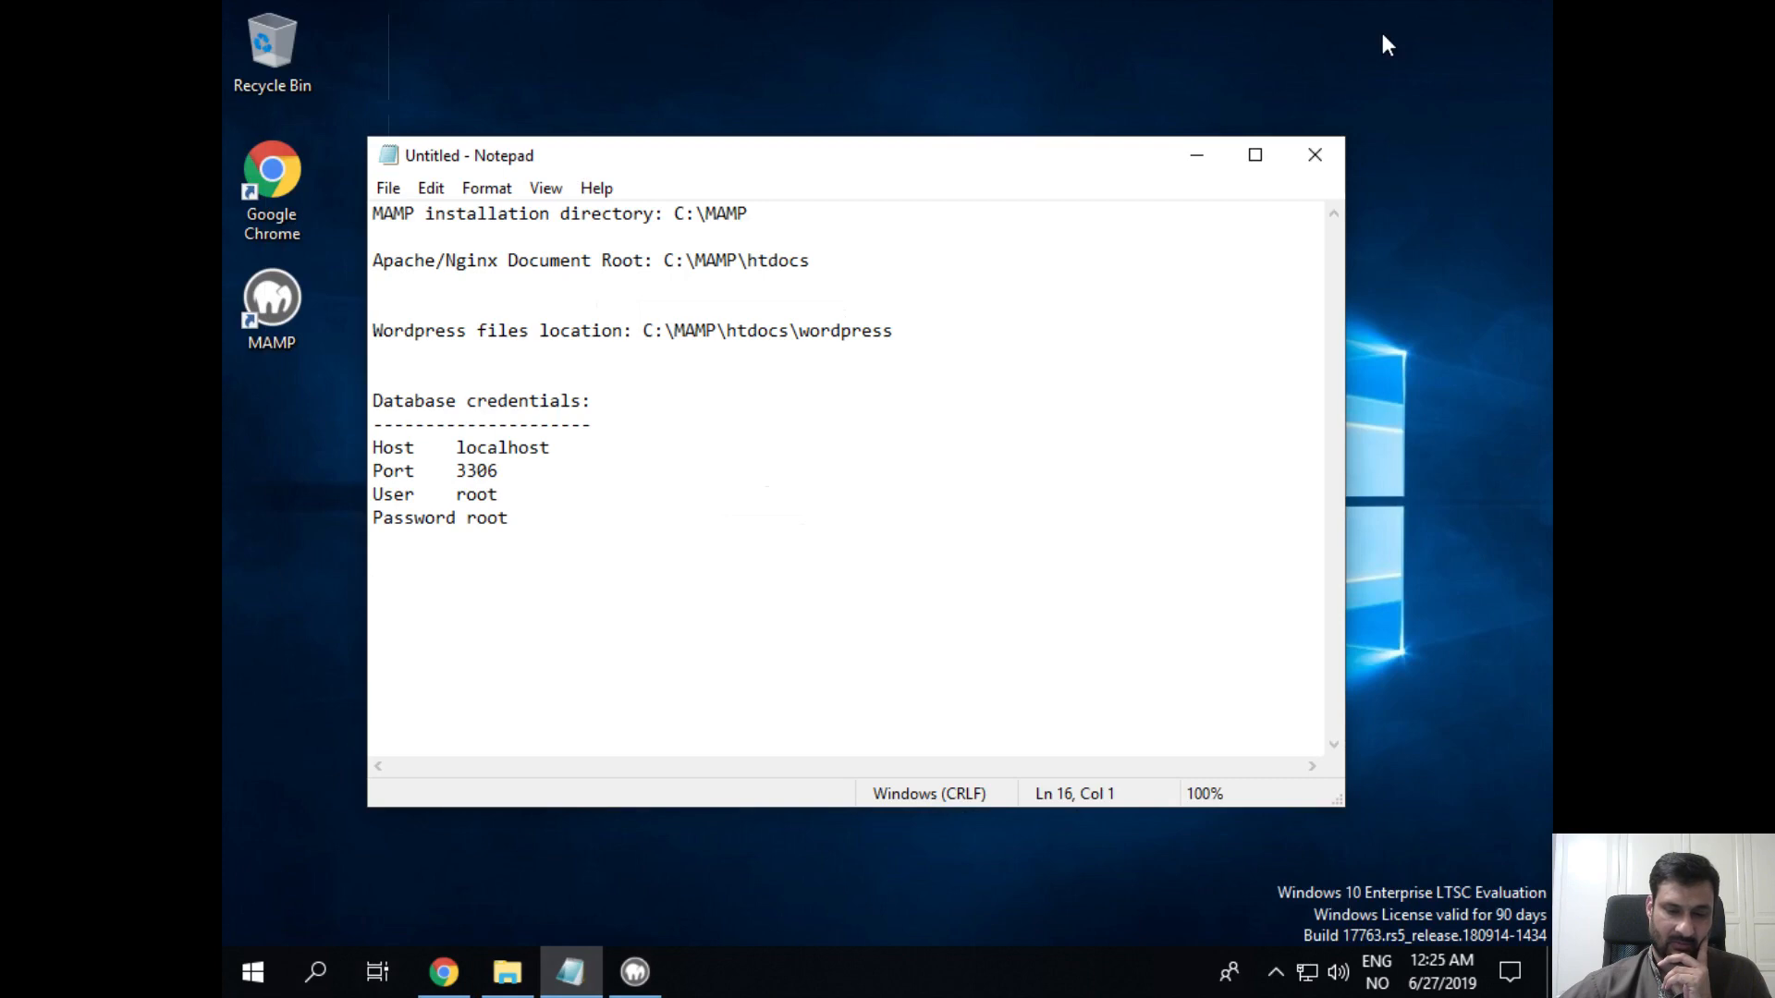
Step: Restore Chrome and open My Website from the MAMP tab, showing the localhost success page
{"action": "left_click", "coordinate": [444, 972]}
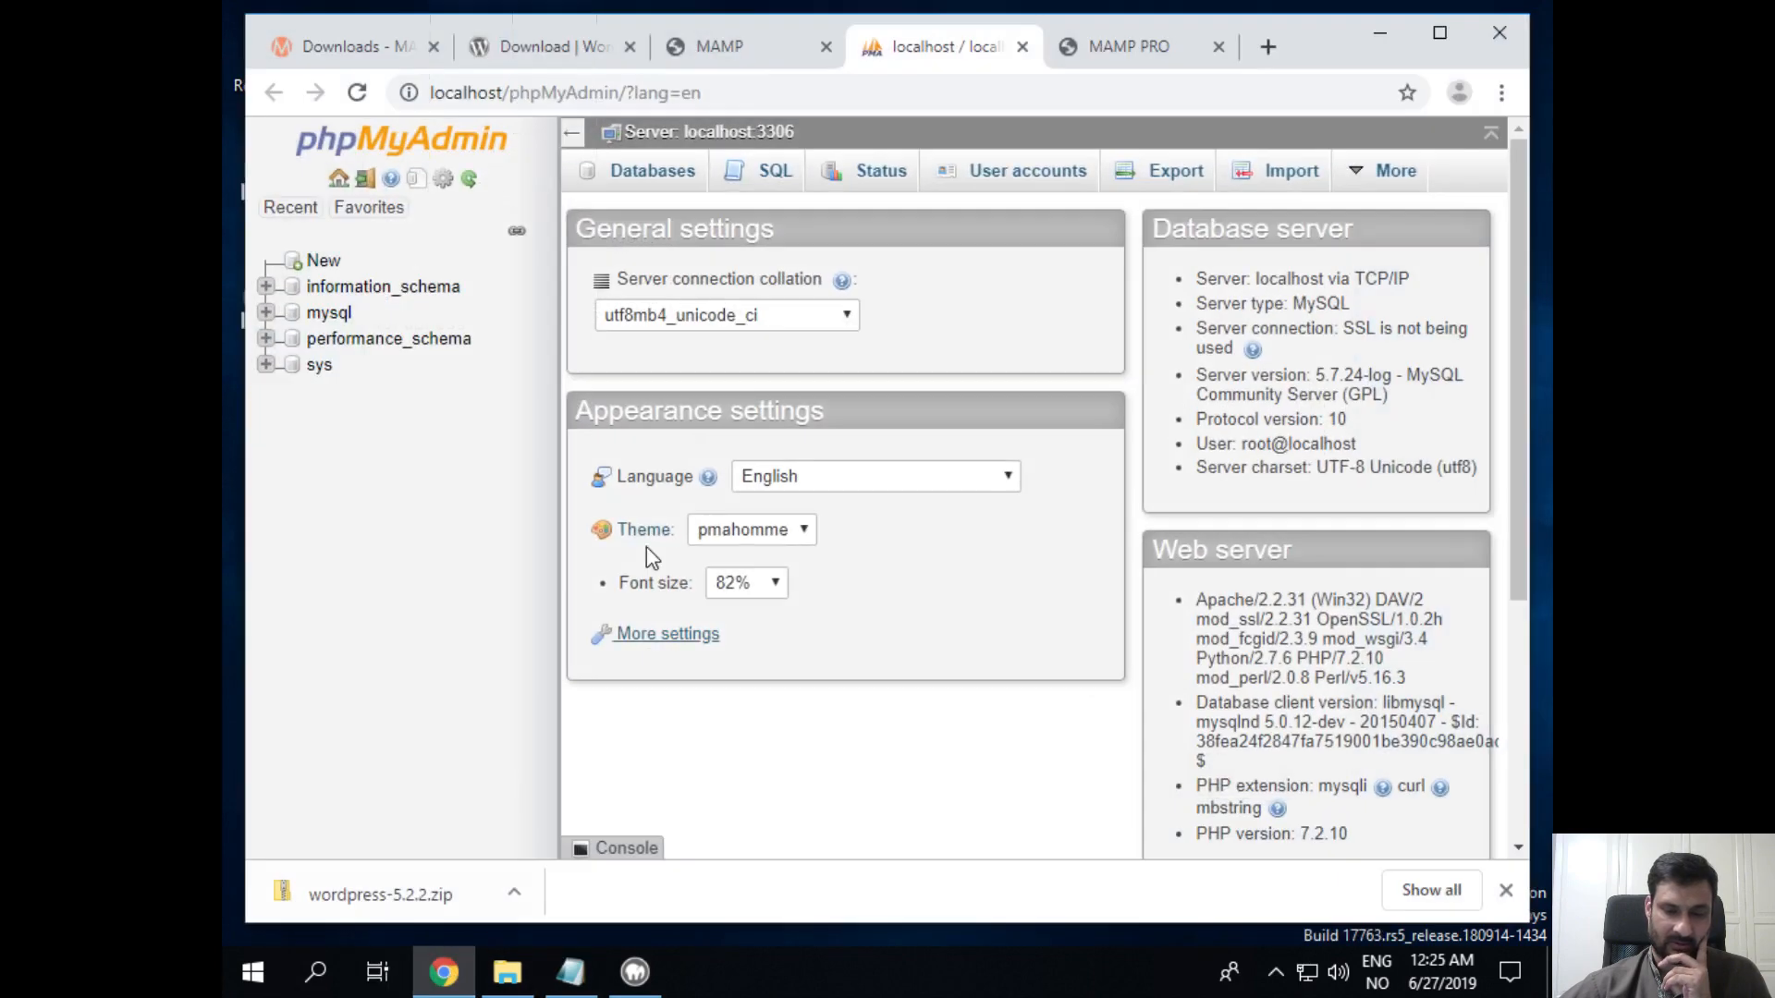
{"action": "left_click", "coordinate": [708, 50]}
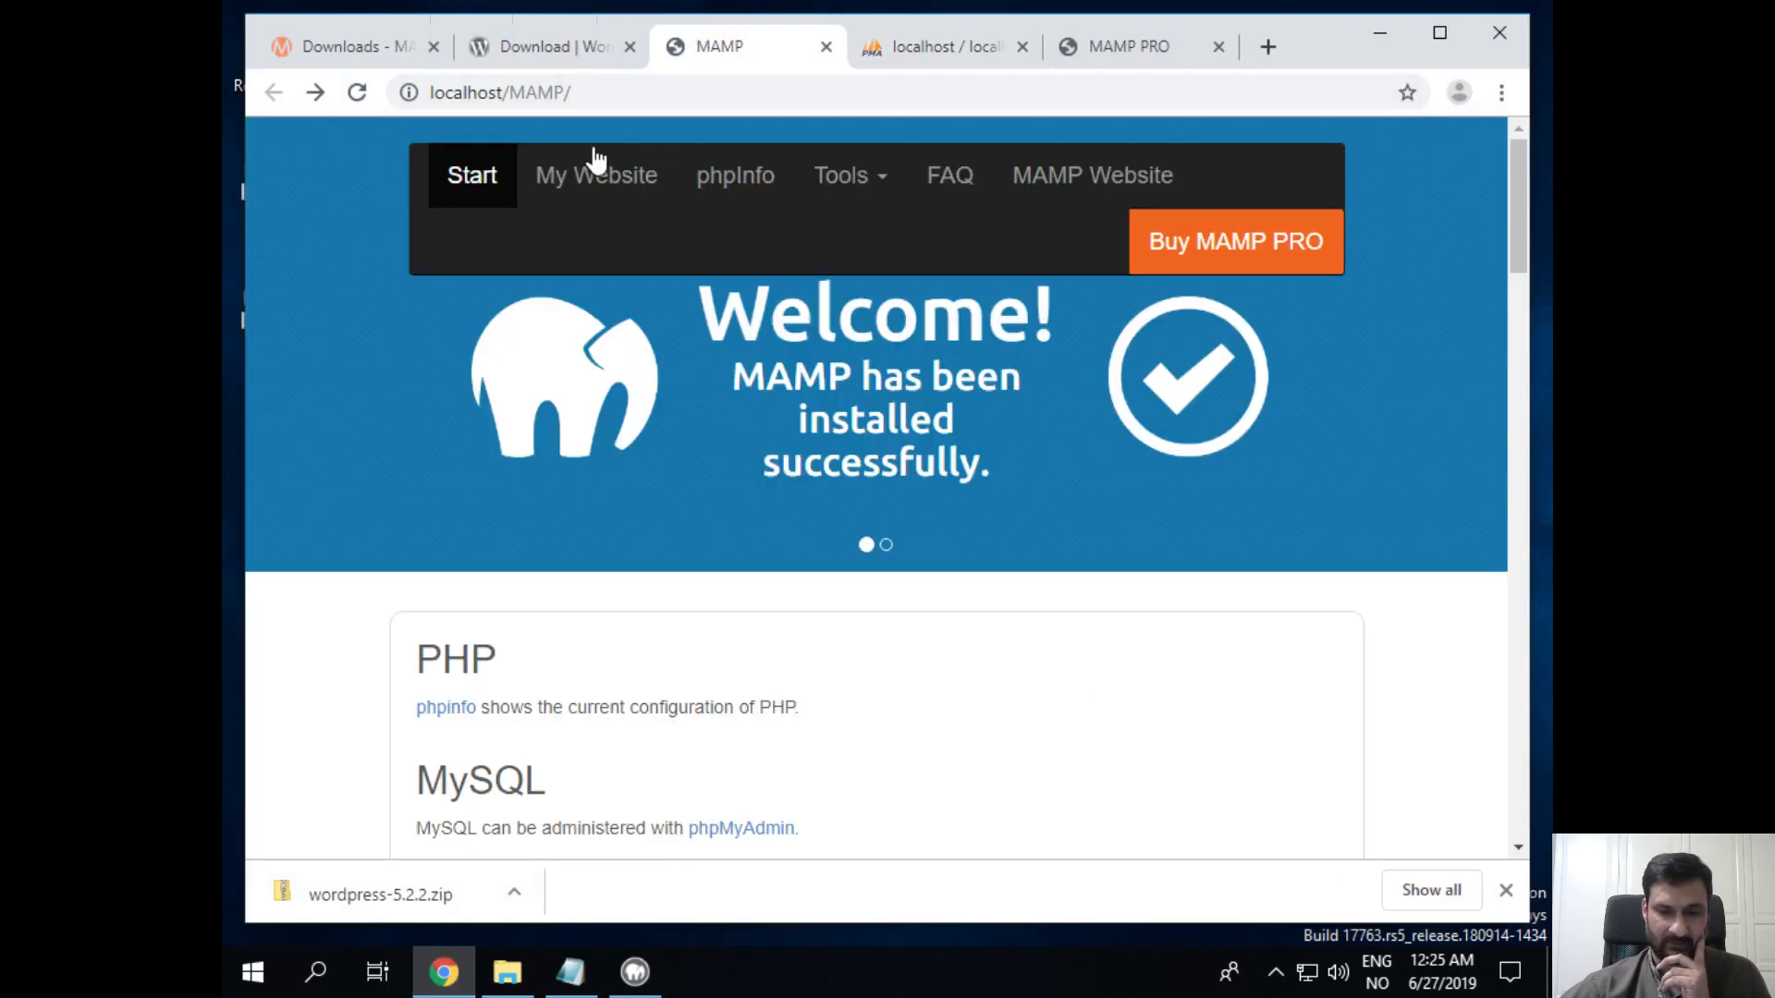
{"action": "left_click", "coordinate": [567, 175]}
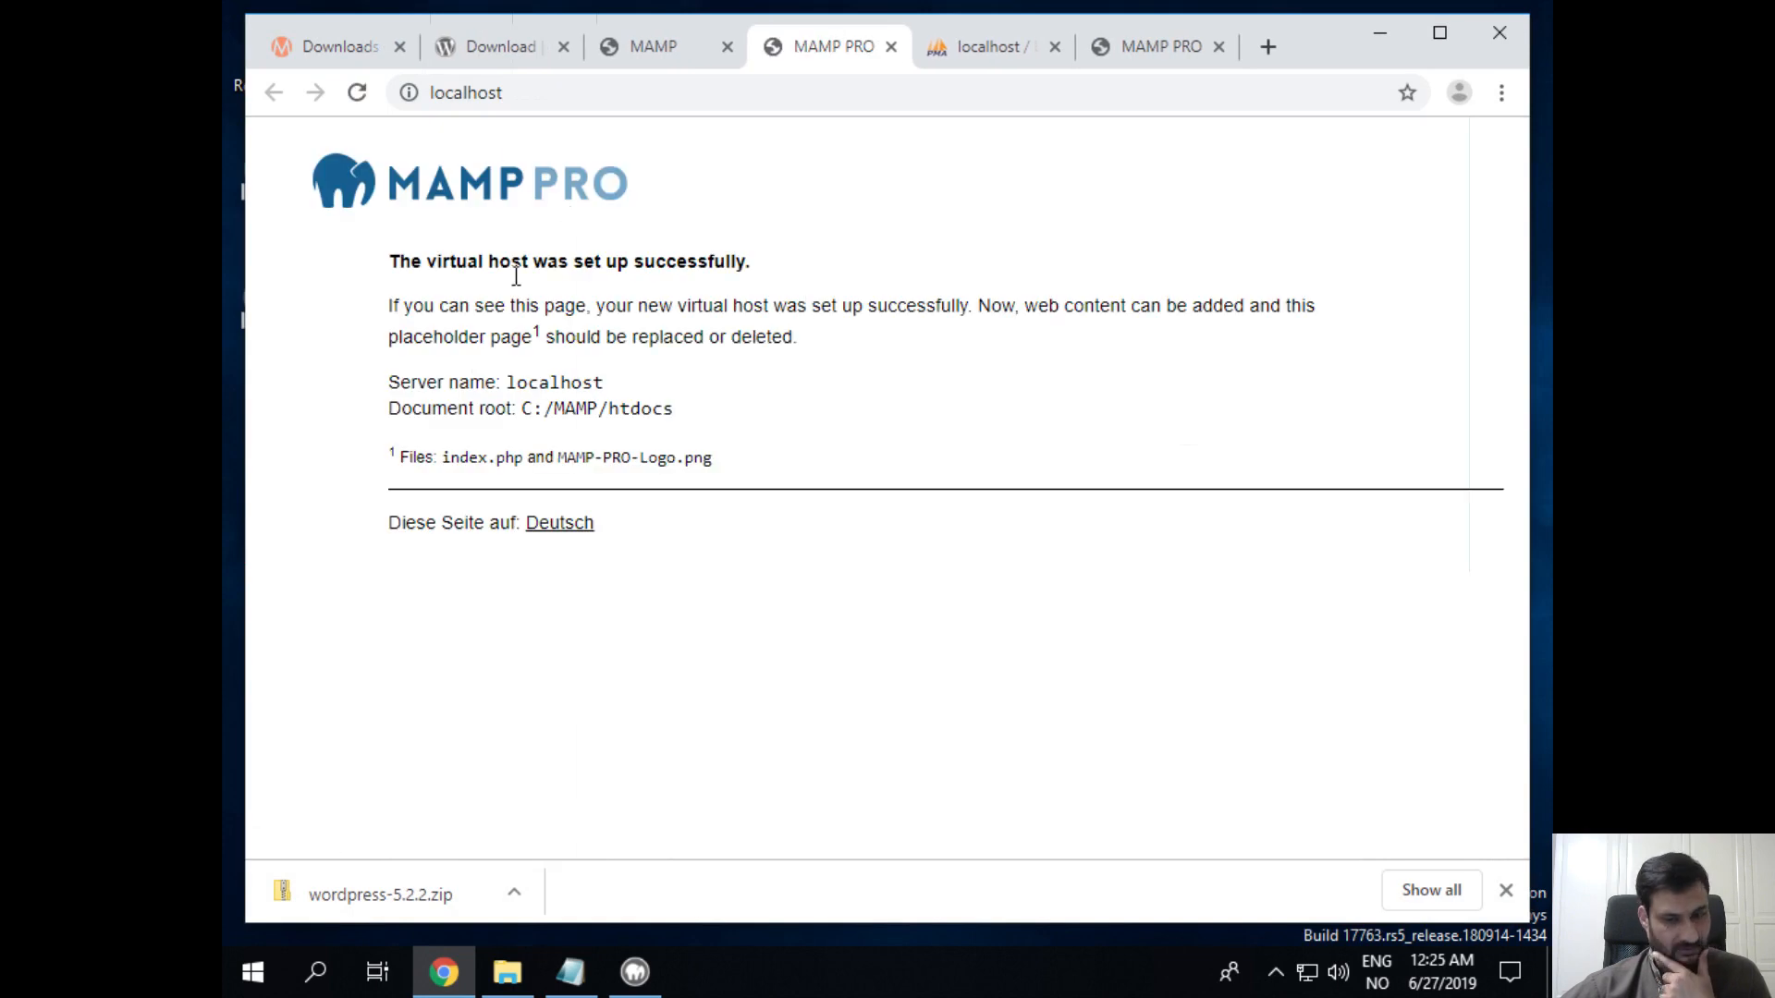
{"action": "left_click_drag", "start_coordinate": [370, 259], "coordinate": [911, 552]}
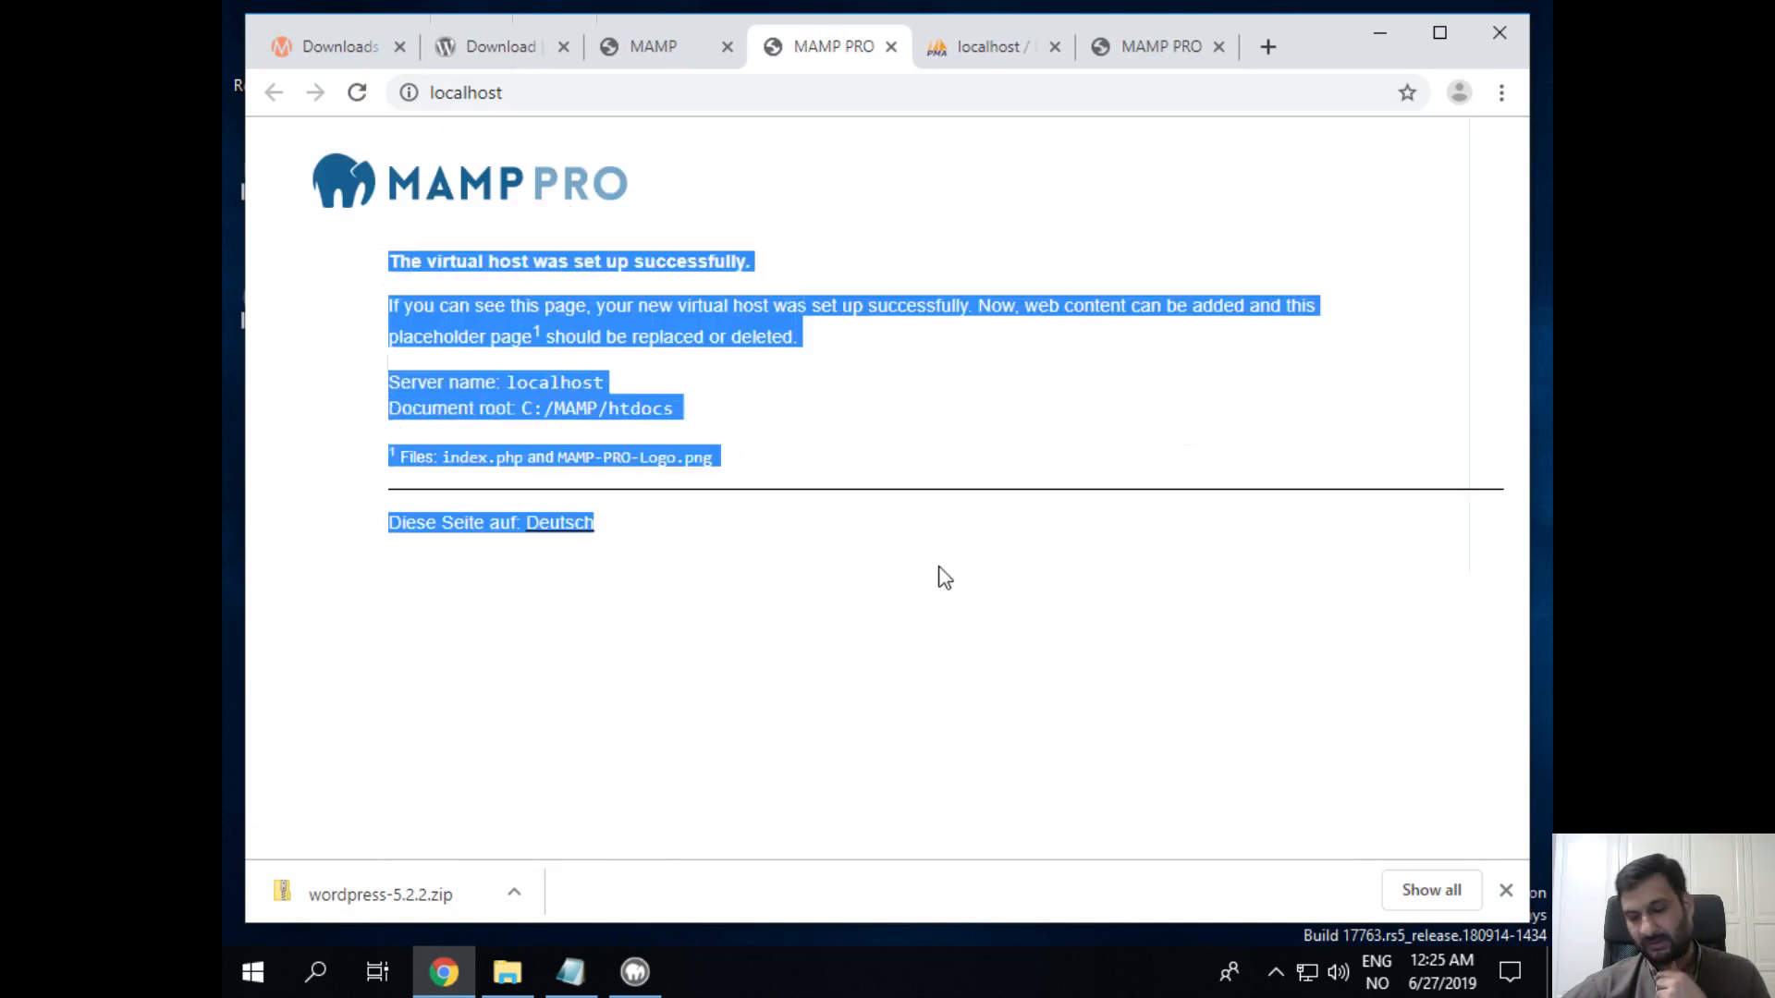
{"action": "left_click", "coordinate": [985, 611]}
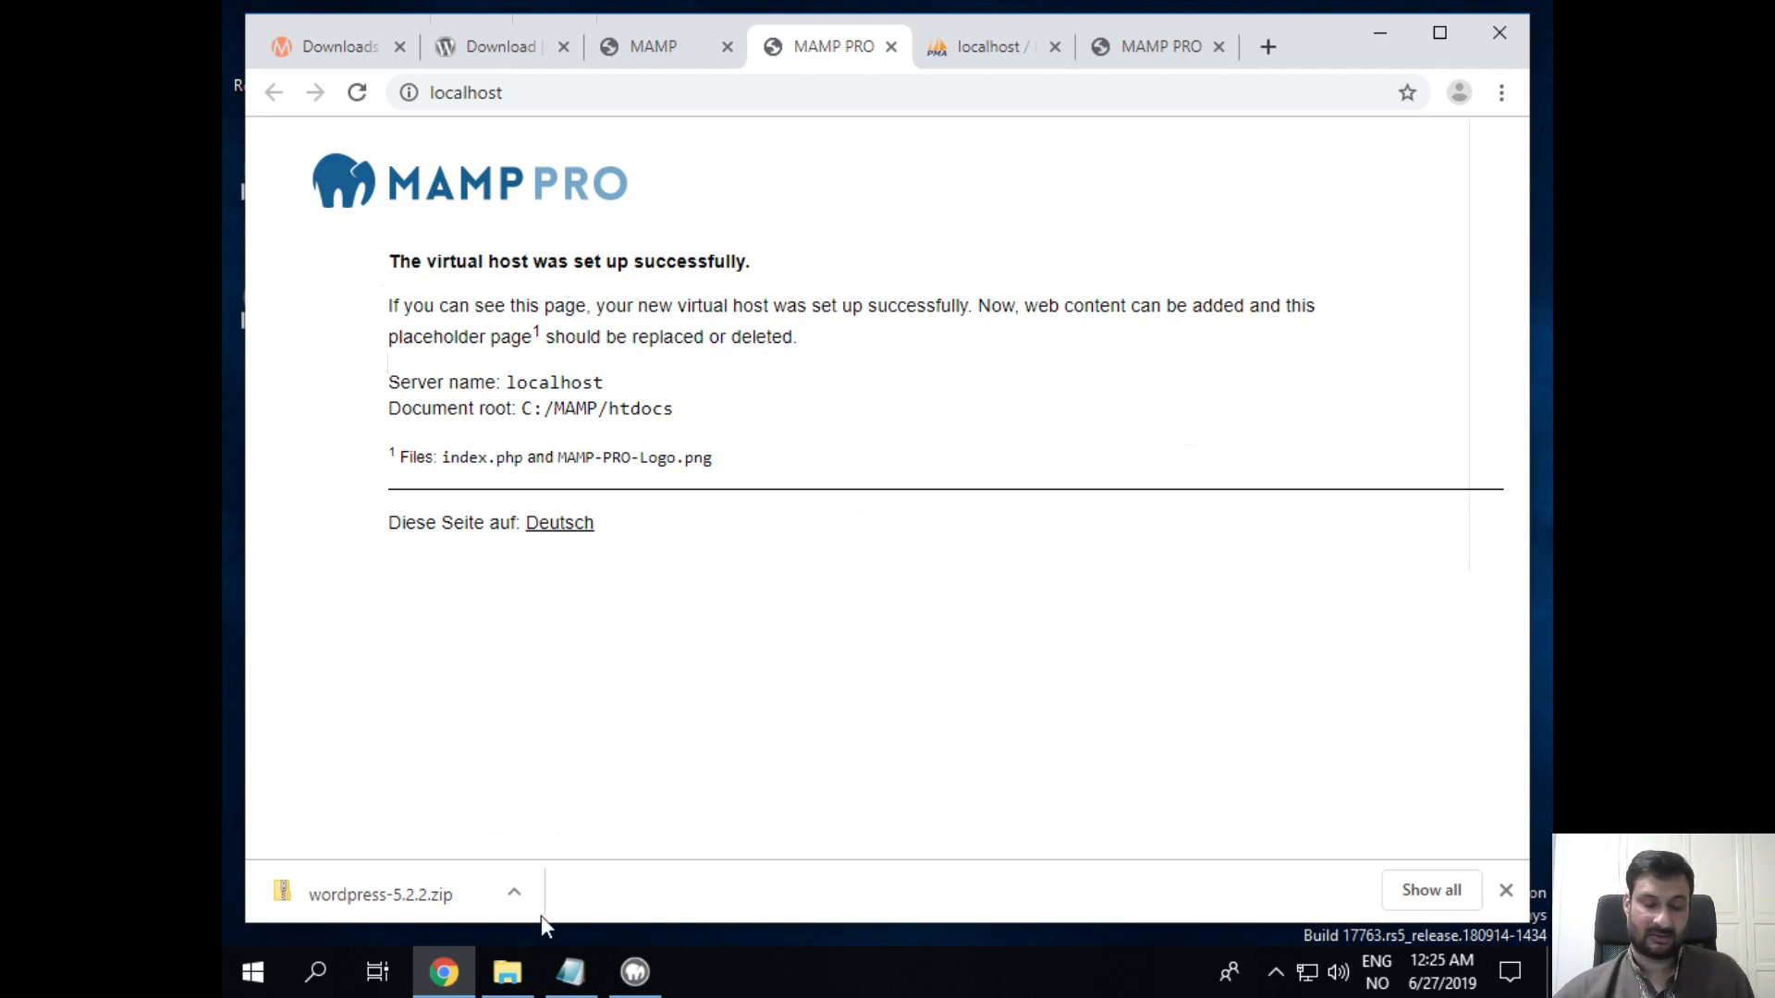
Step: Check the htdocs folder path, then copy the downloaded wordpress-5.2.2 zip from Downloads
{"action": "left_click", "coordinate": [508, 971]}
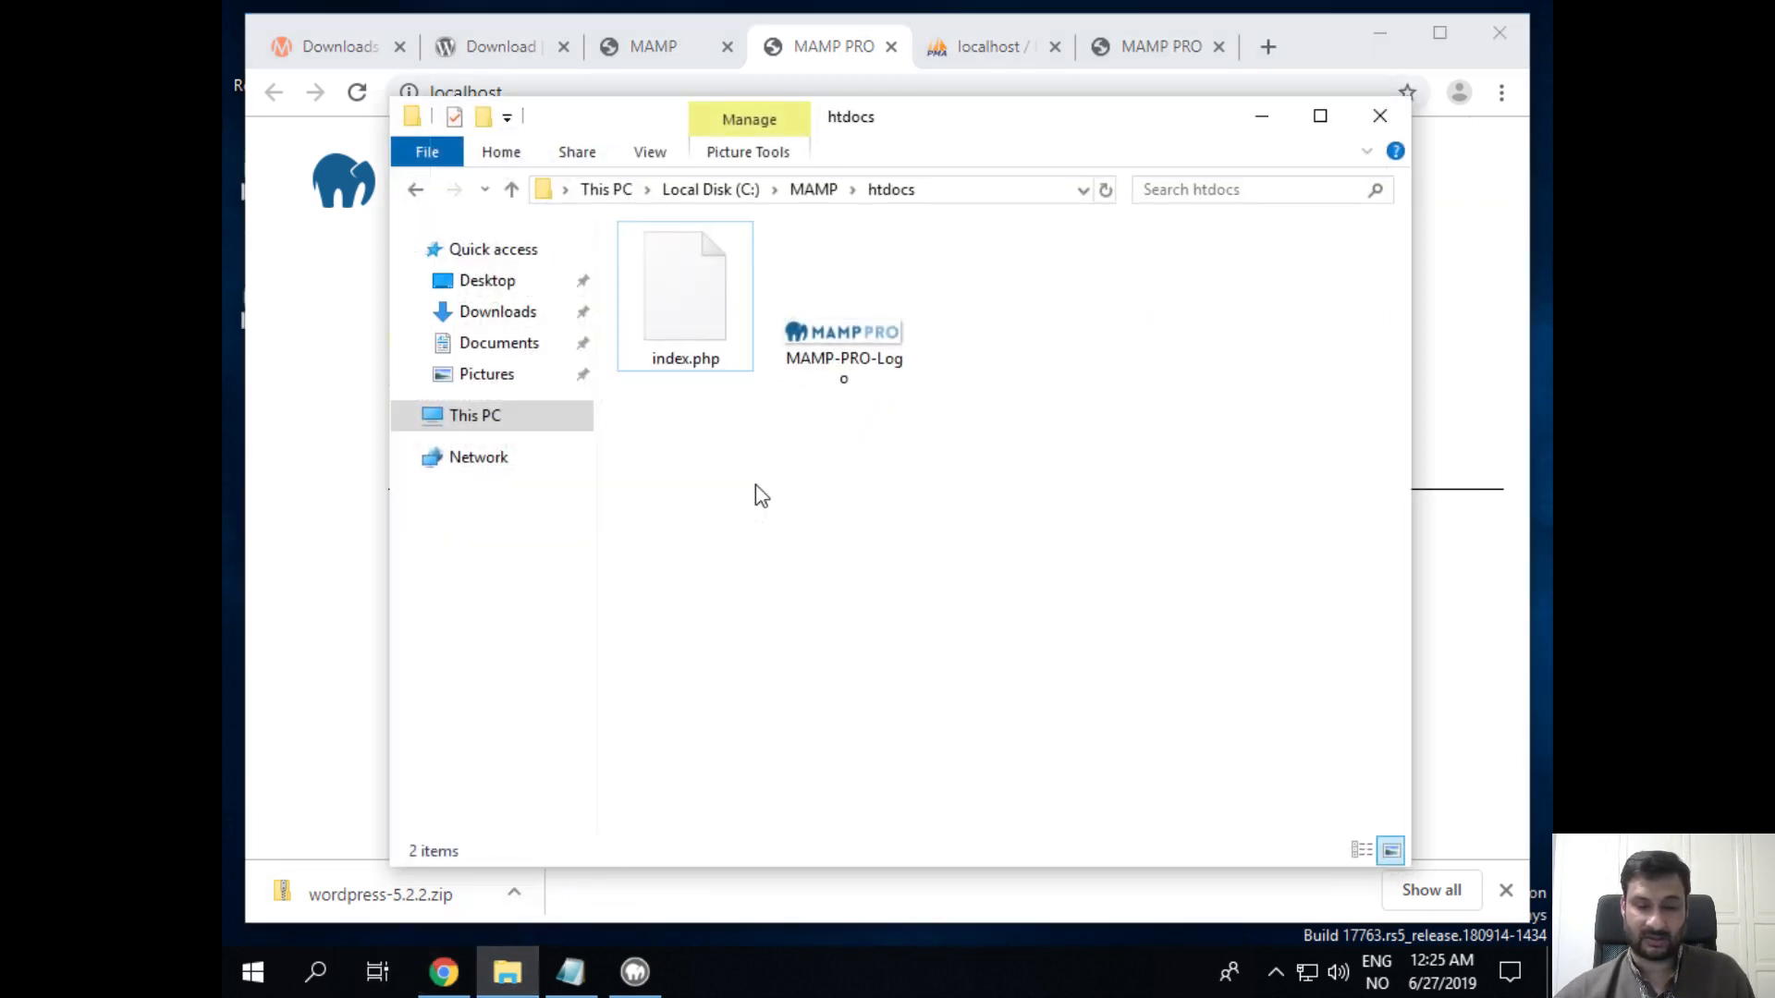
{"action": "left_click", "coordinate": [963, 187]}
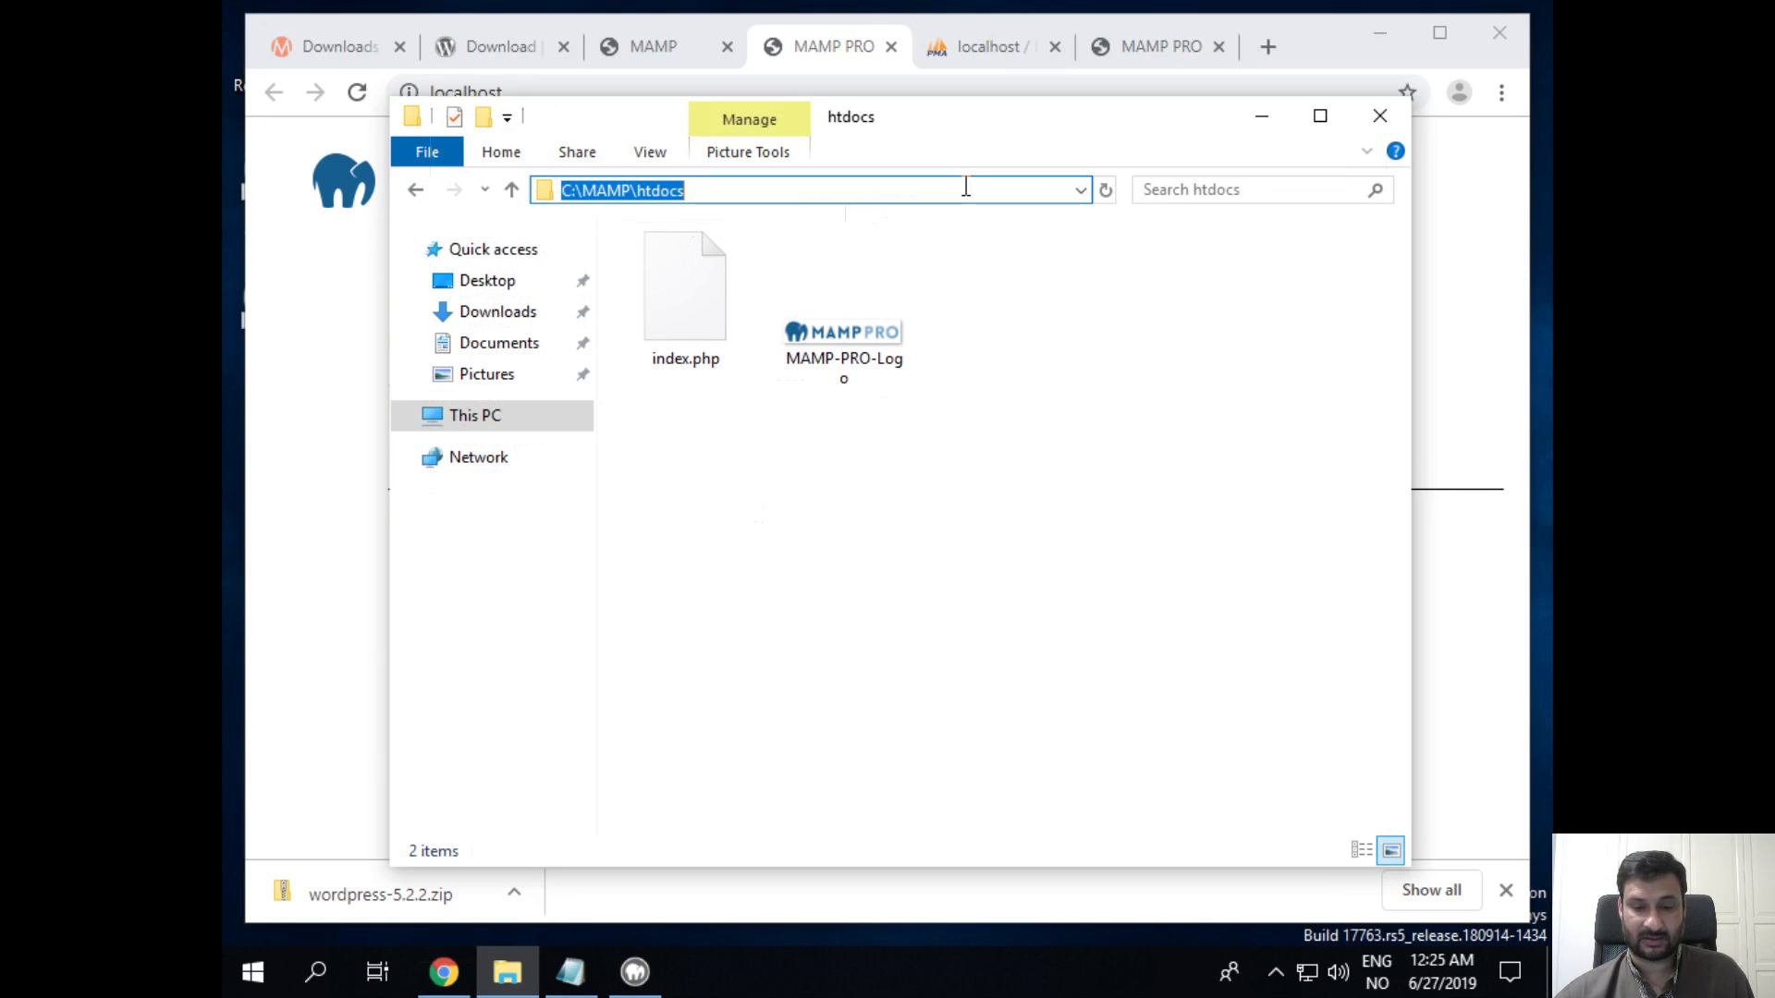
{"action": "left_click", "coordinate": [1060, 403]}
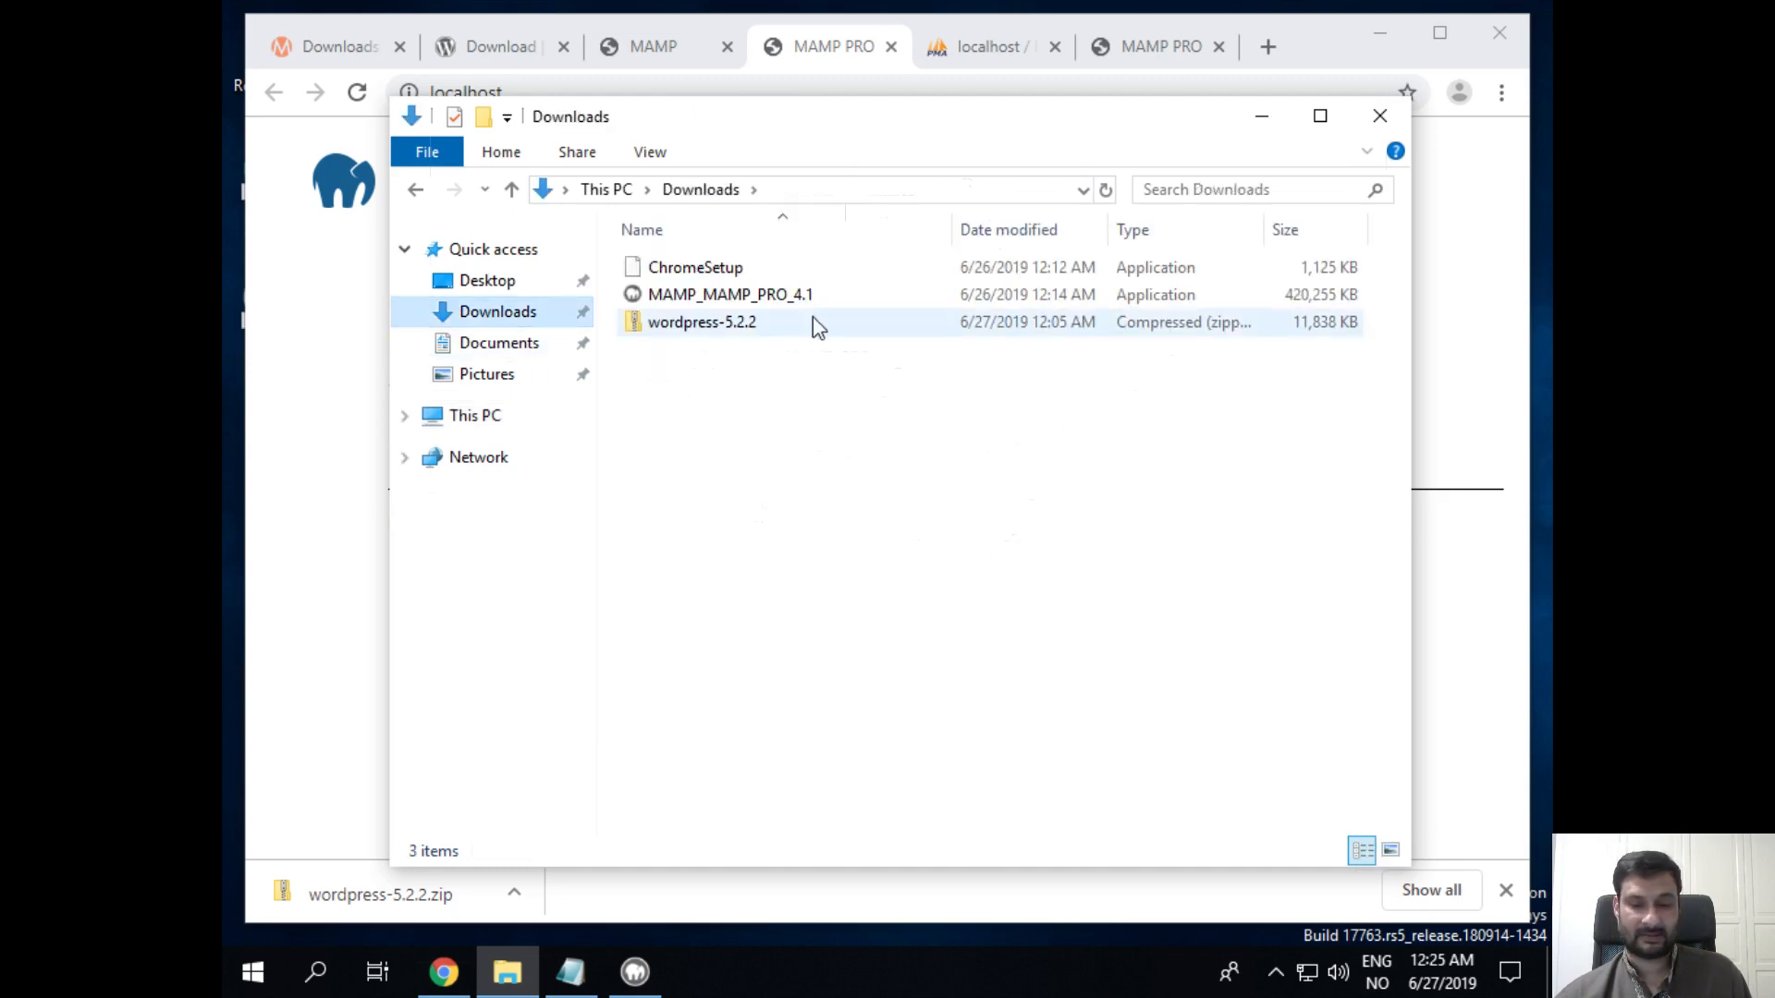
{"action": "left_click", "coordinate": [732, 328]}
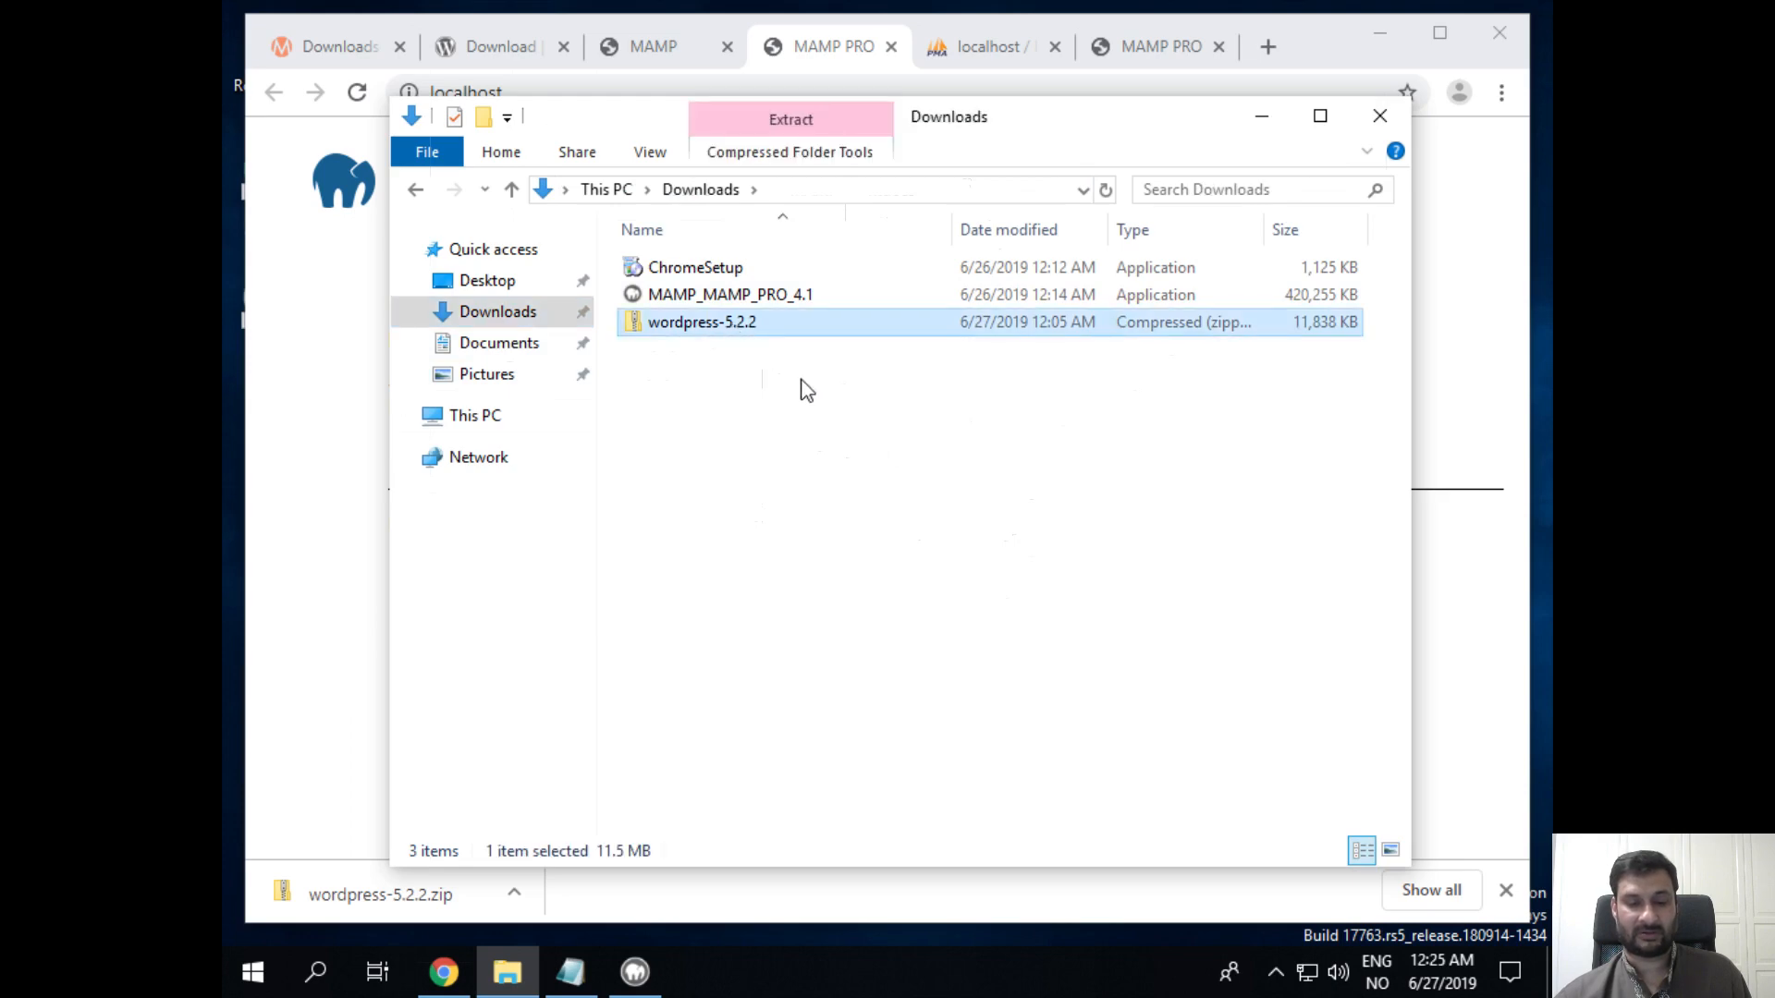
{"action": "left_click", "coordinate": [500, 48]}
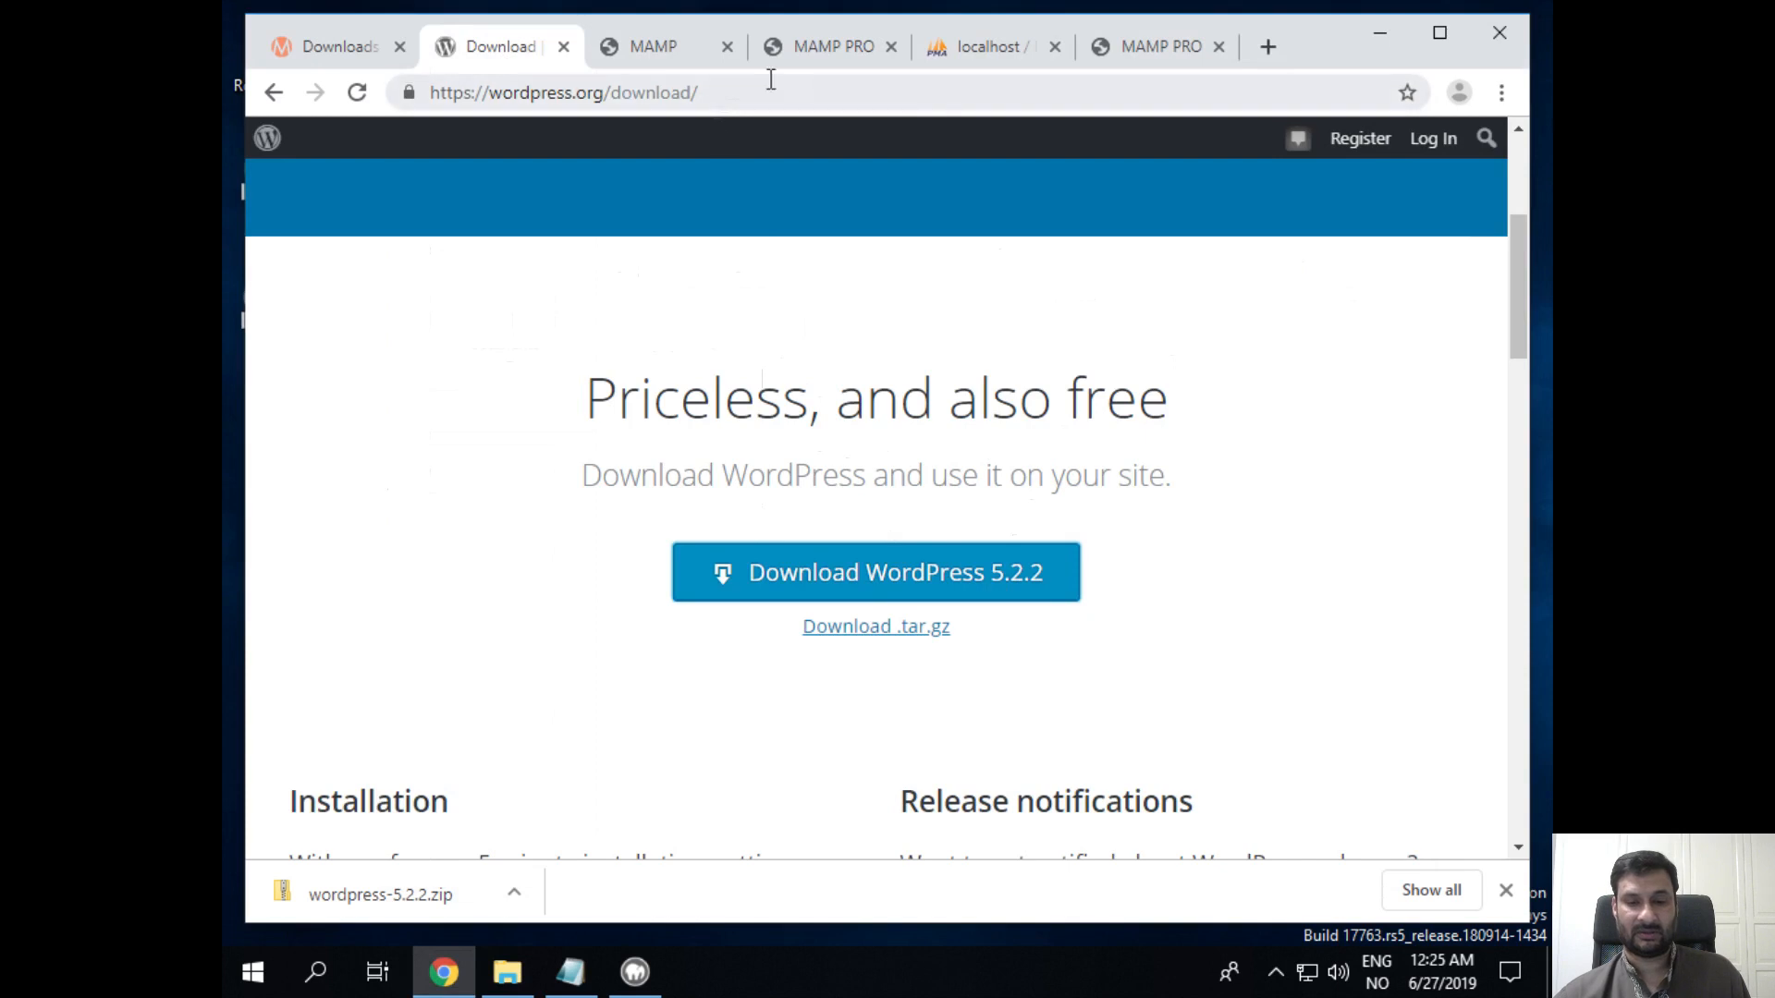
{"action": "left_click", "coordinate": [508, 972]}
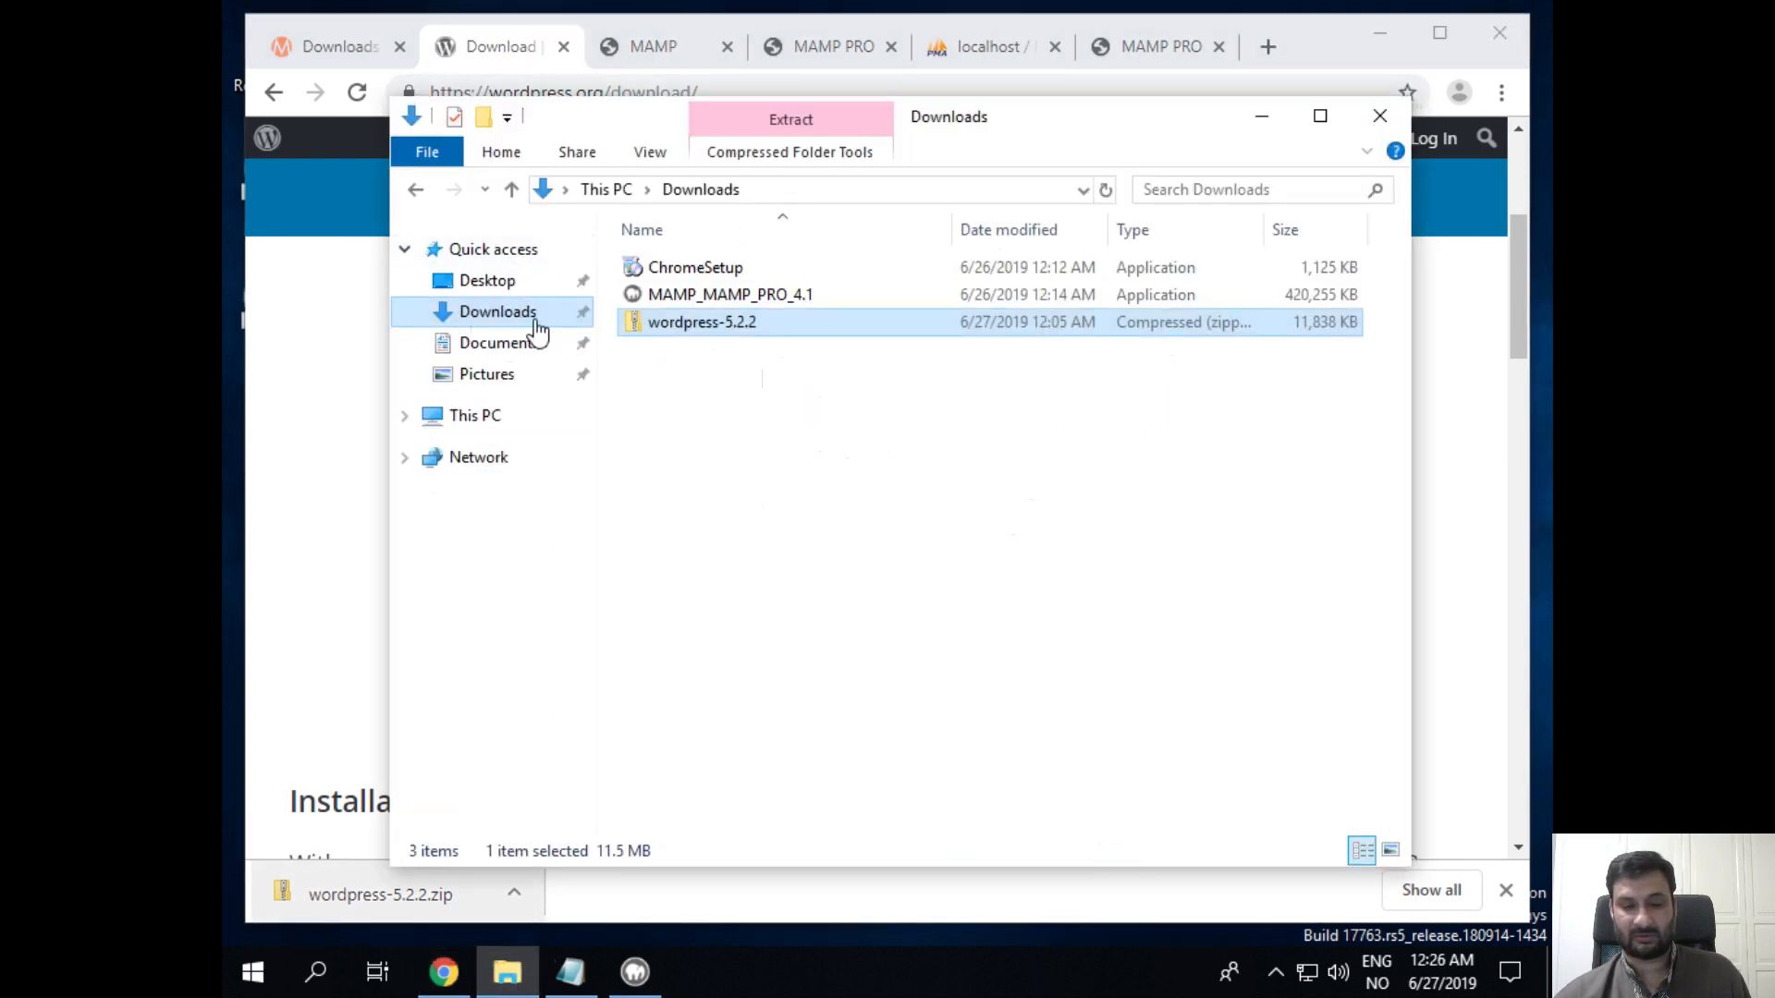
{"action": "right_click", "coordinate": [695, 331]}
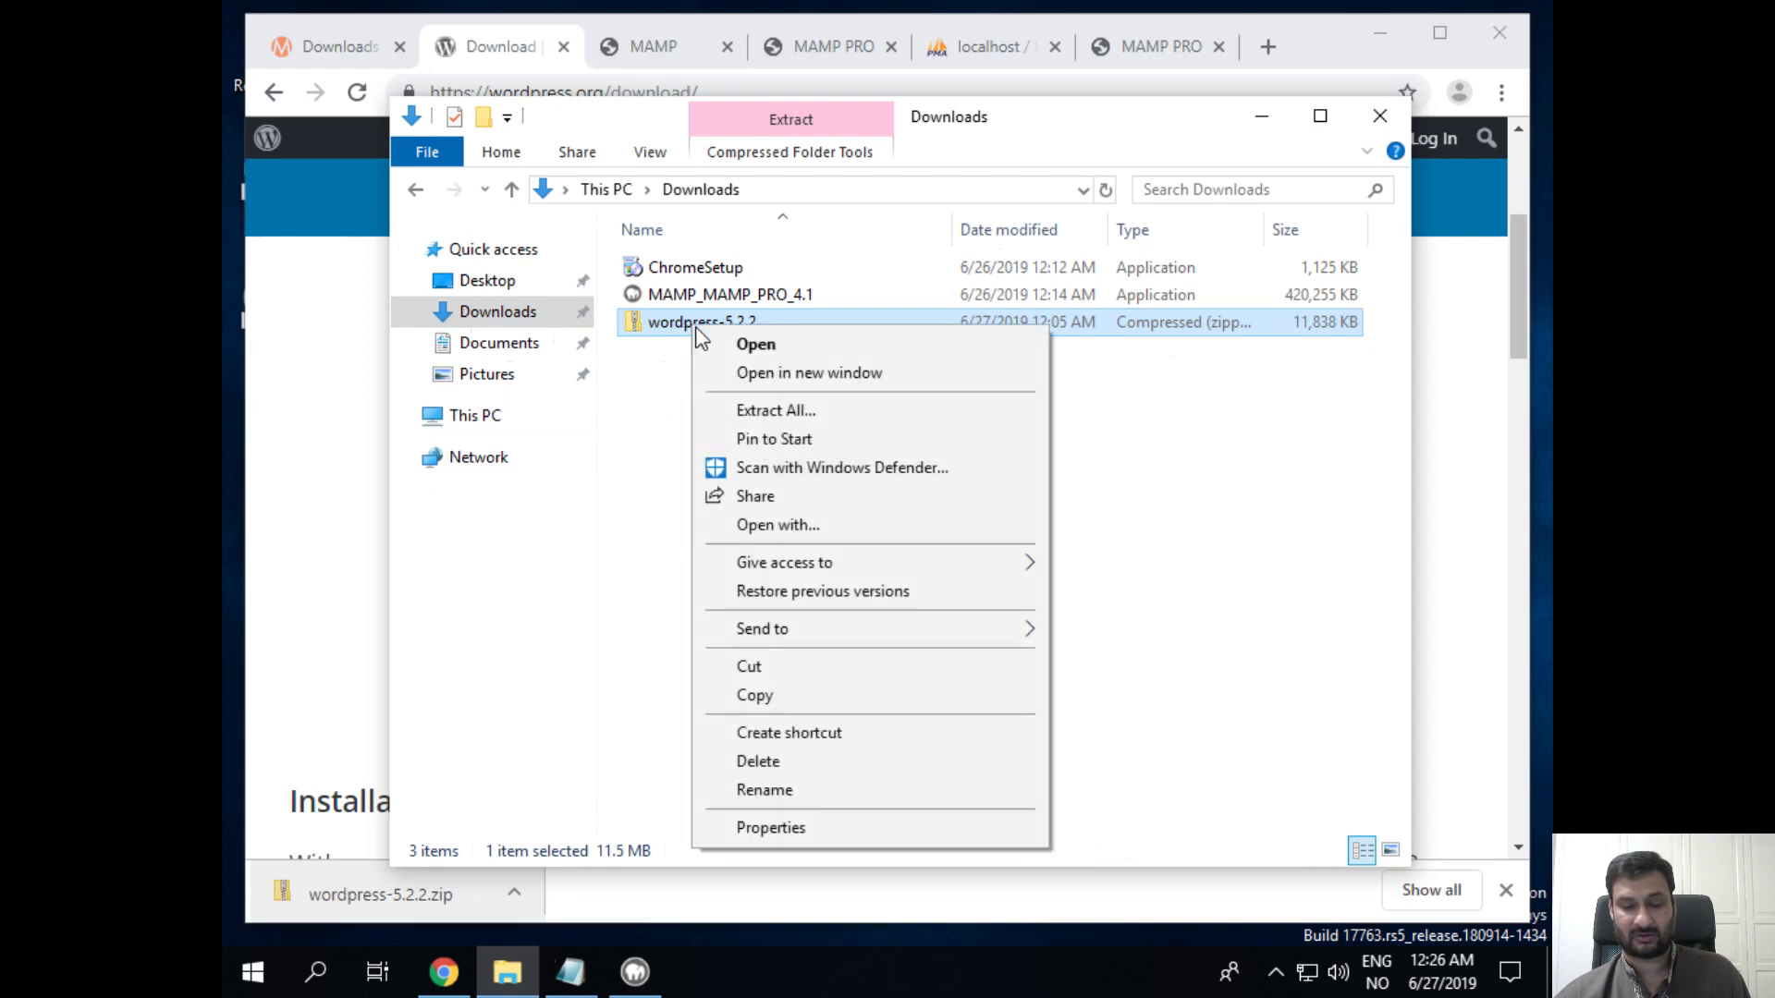
{"action": "left_click", "coordinate": [808, 699]}
Step: Paste the wordpress-5.2.2 zip into C:\MAMP\htdocs beside index.php
{"action": "left_click", "coordinate": [481, 418]}
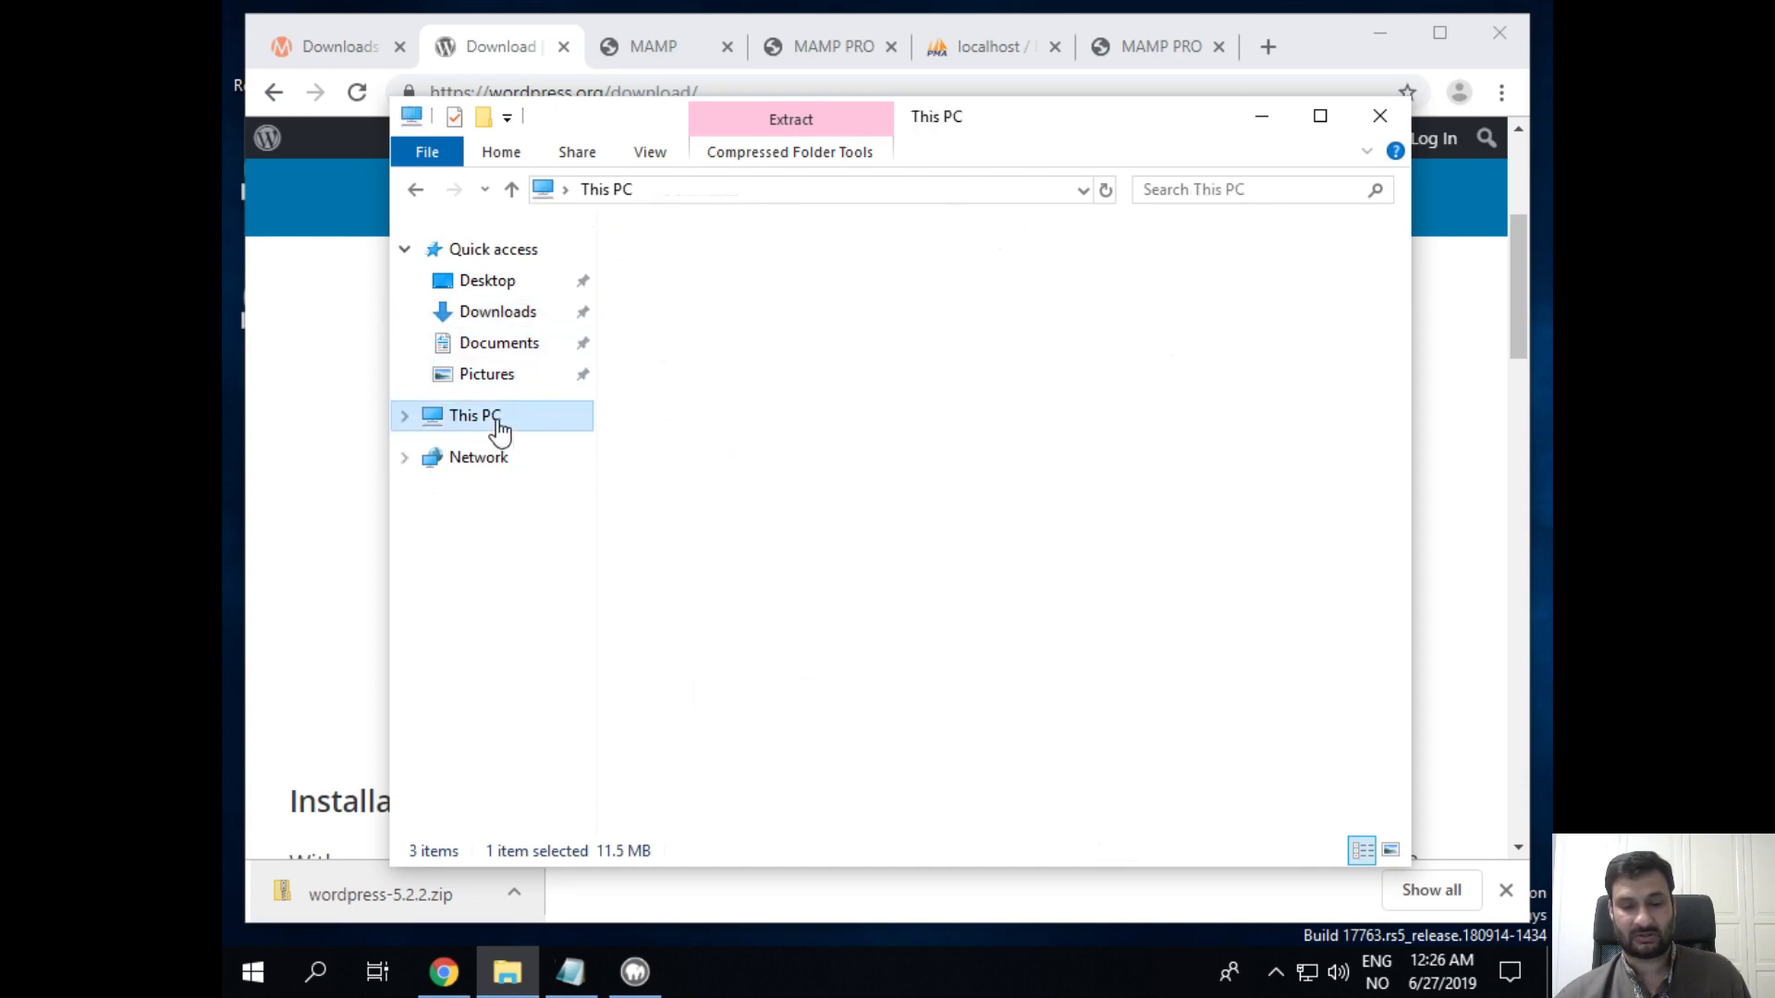
{"action": "left_click", "coordinate": [746, 616]}
{"action": "double_click", "coordinate": [745, 616]}
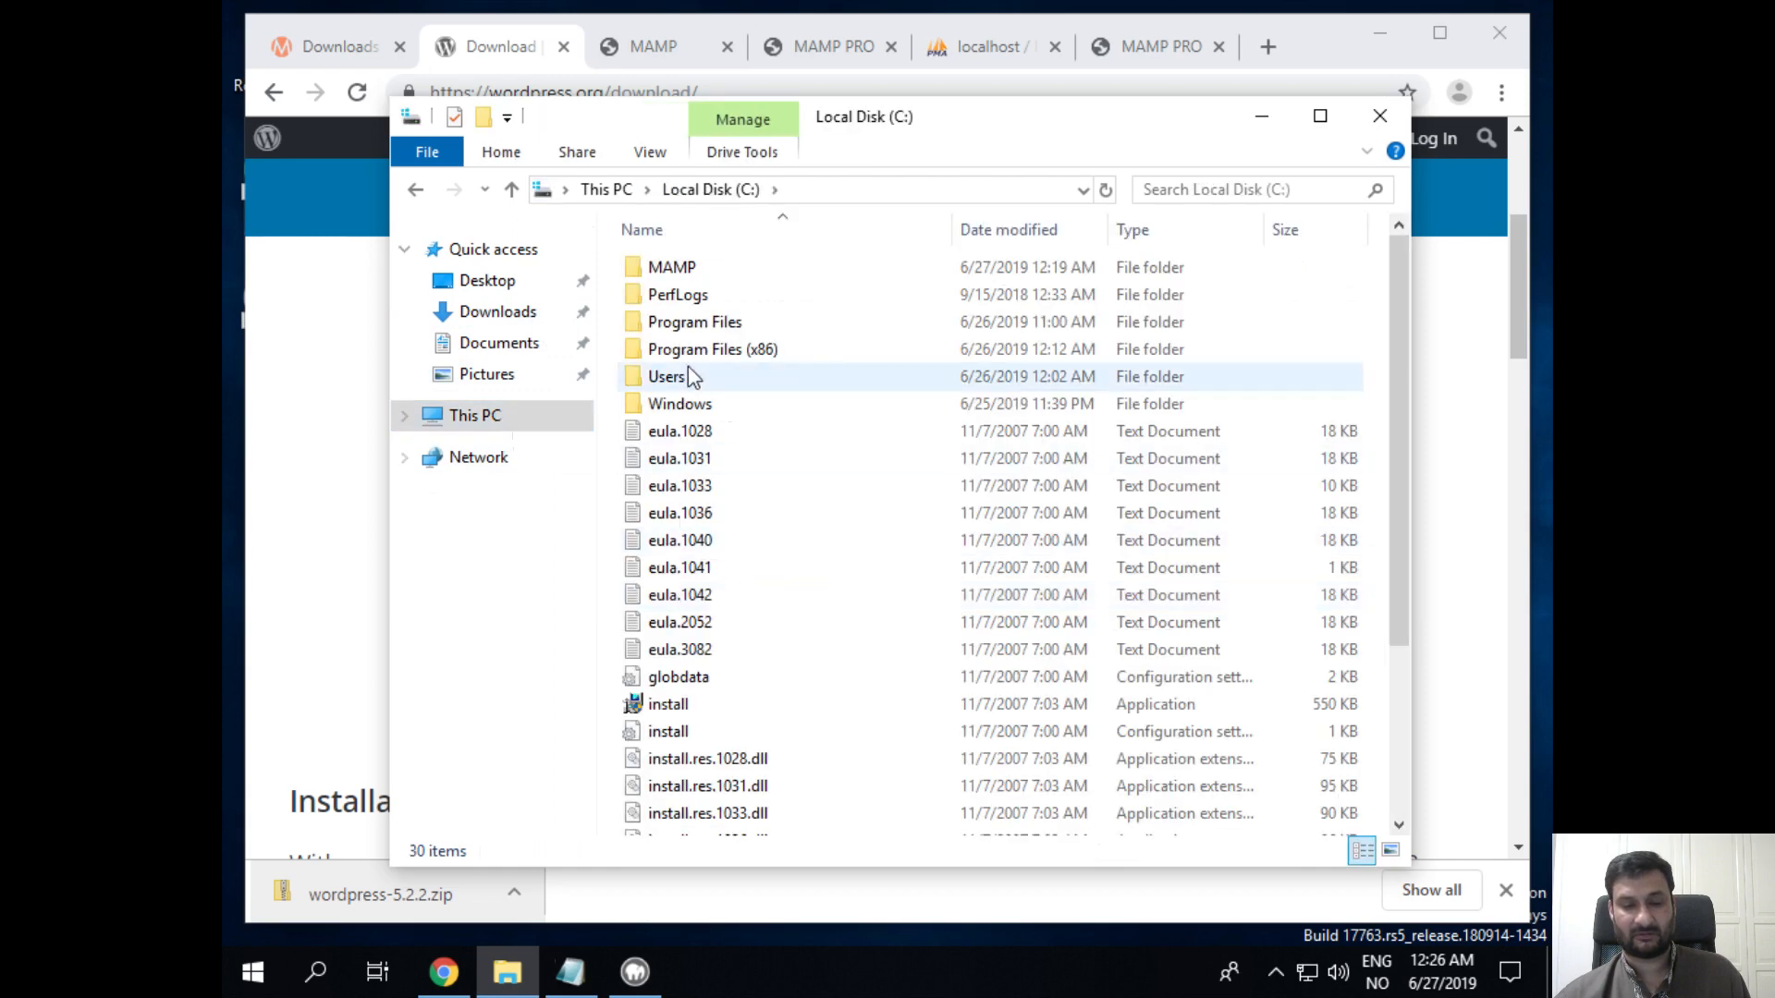
{"action": "left_click", "coordinate": [669, 267]}
{"action": "double_click", "coordinate": [670, 267]}
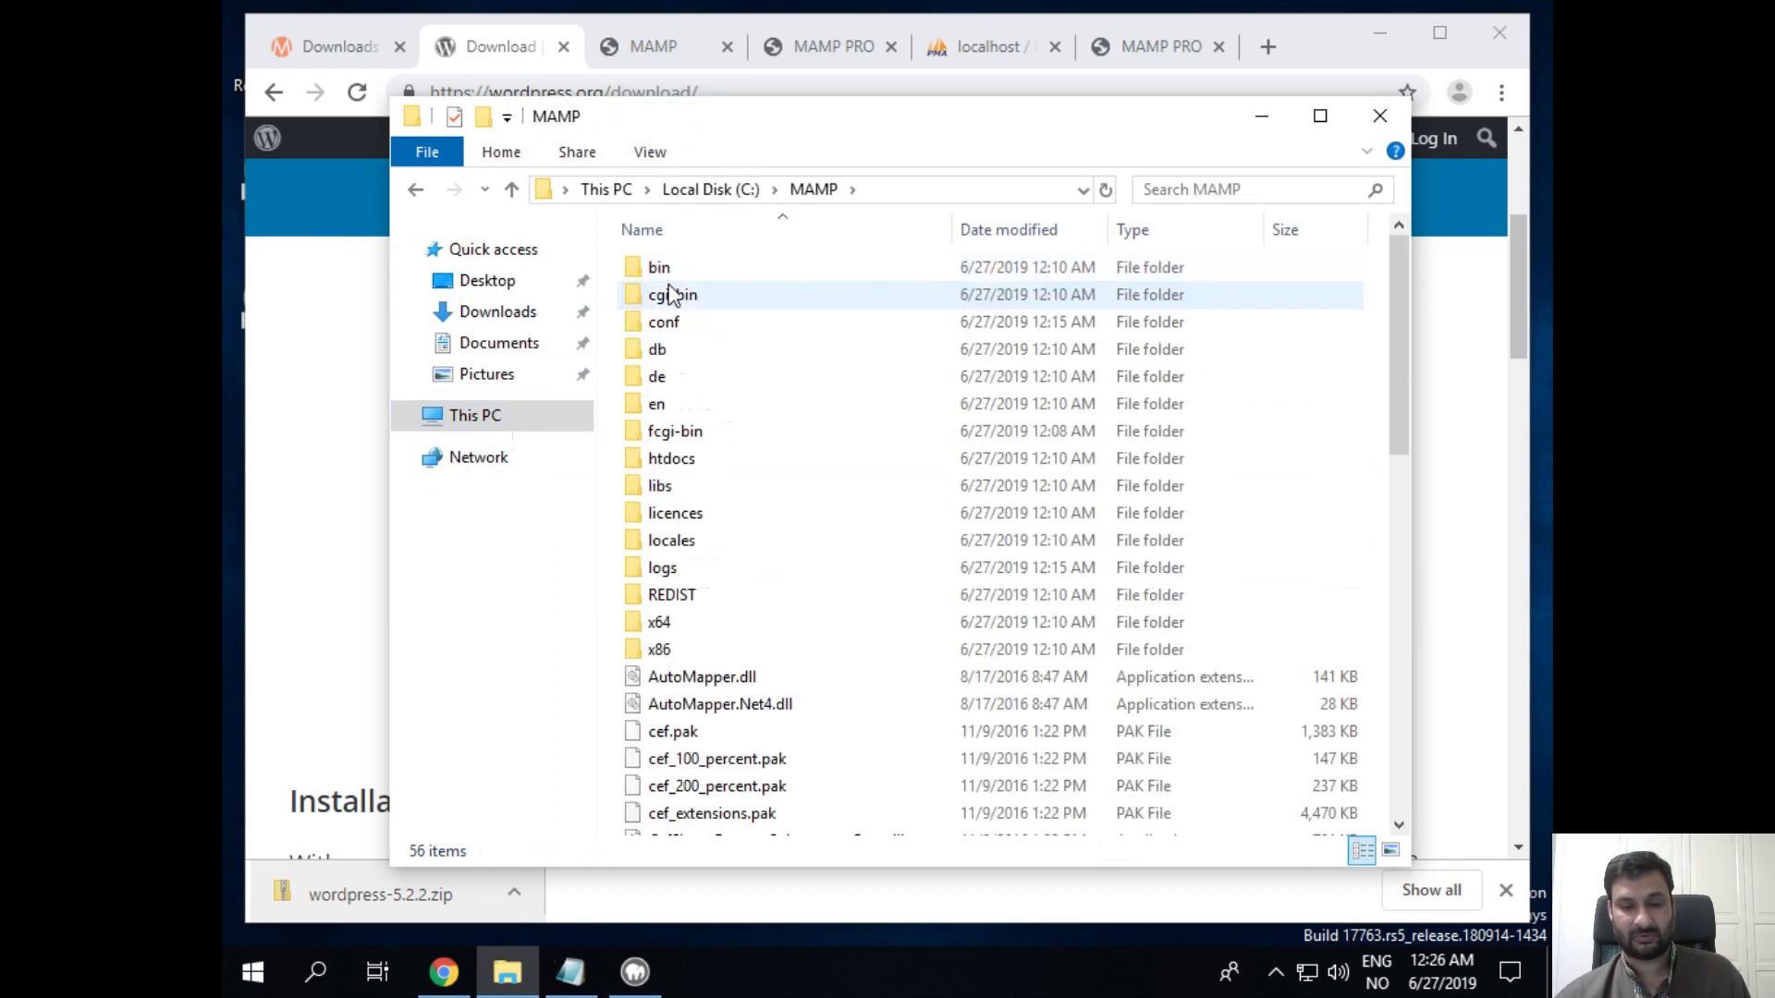
{"action": "double_click", "coordinate": [664, 462]}
{"action": "right_click", "coordinate": [937, 526]}
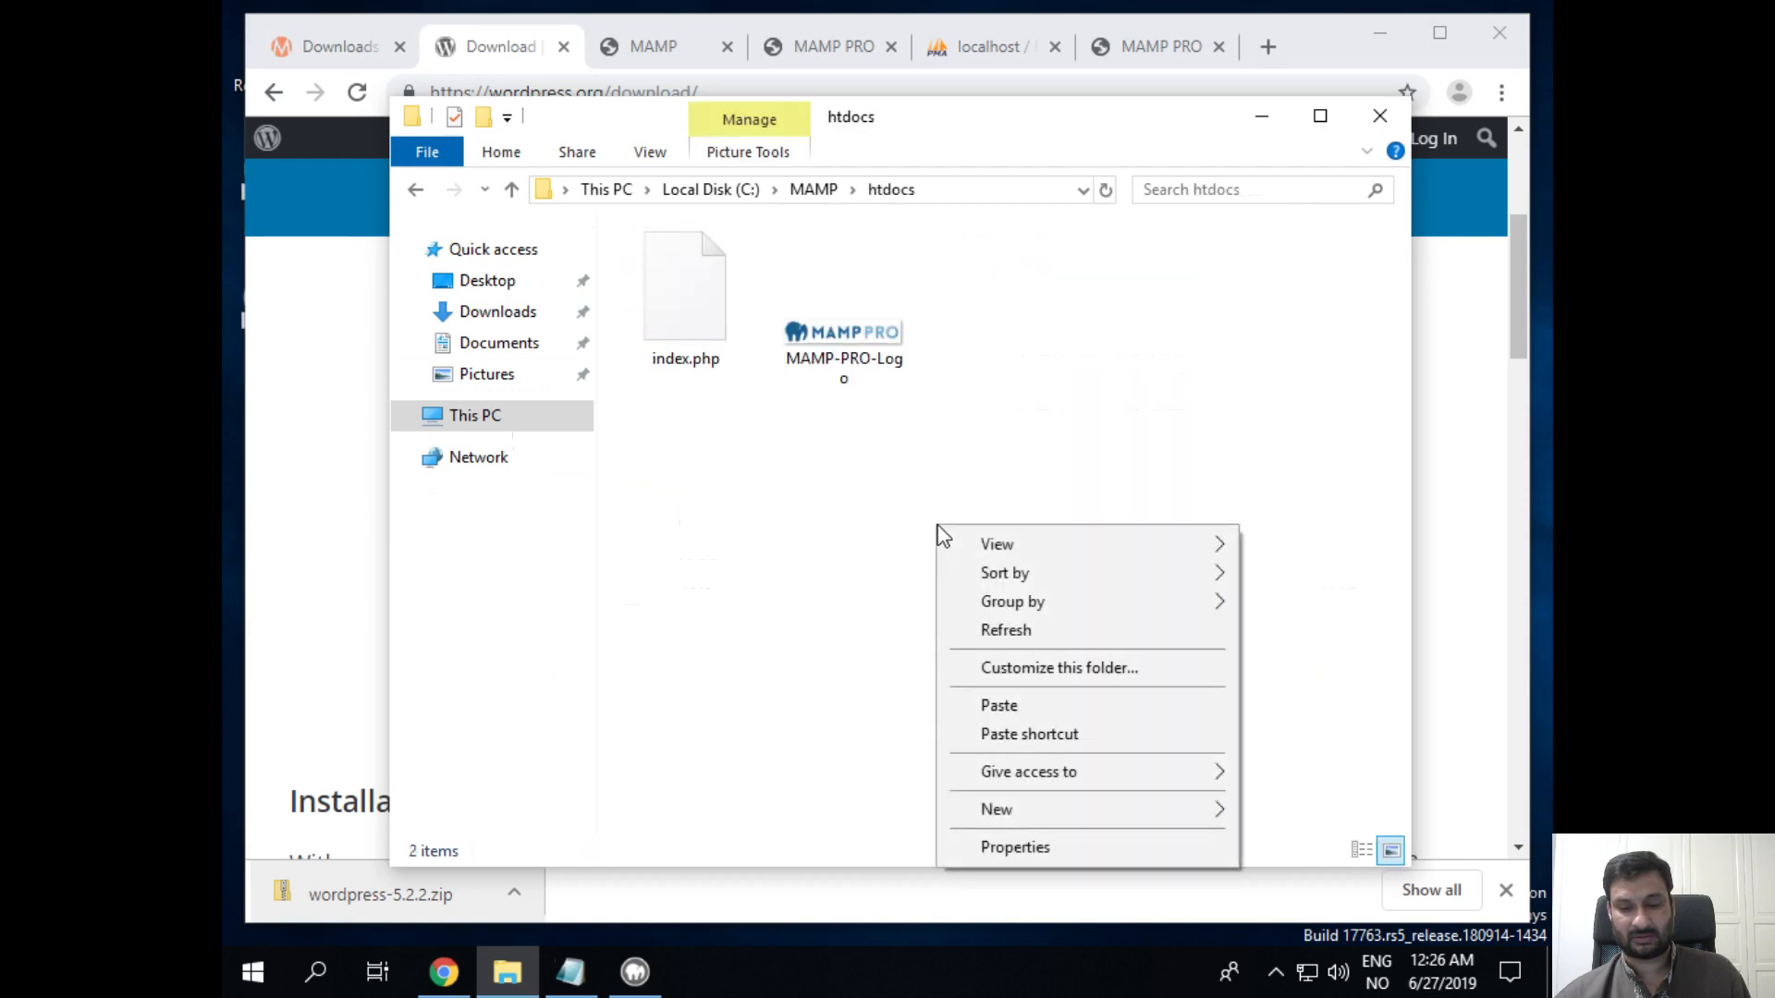
{"action": "left_click", "coordinate": [1145, 709]}
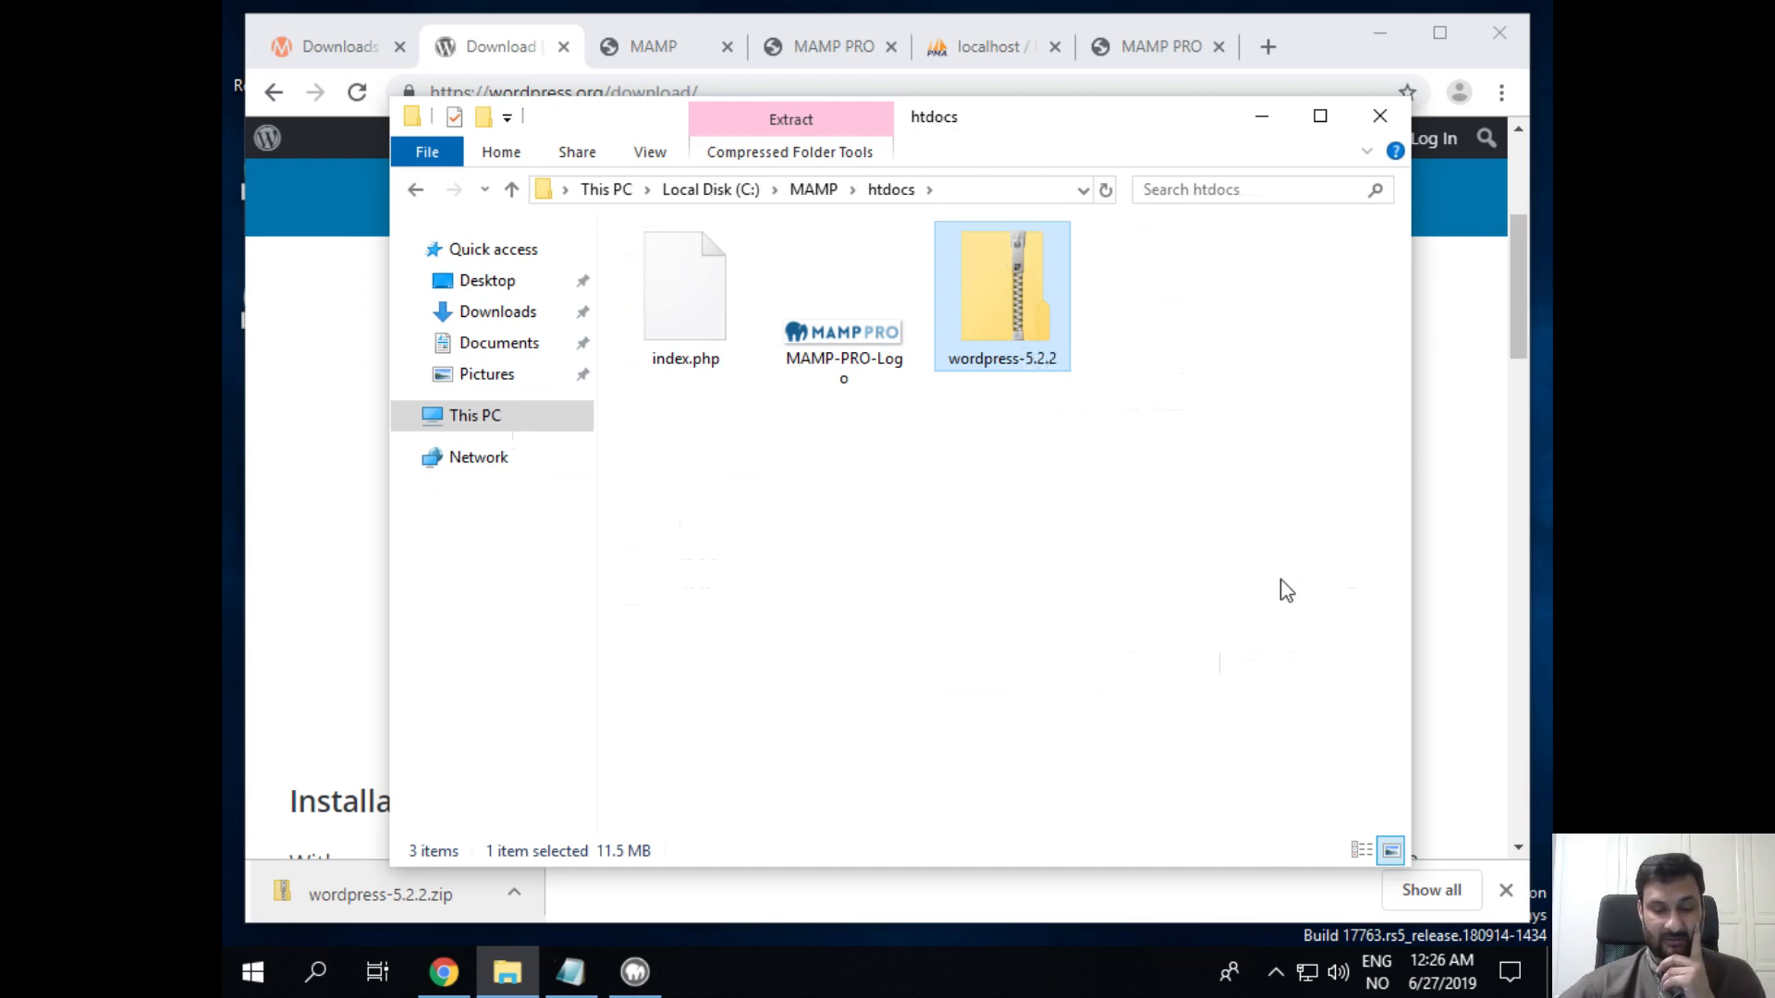
{"action": "right_click", "coordinate": [998, 313]}
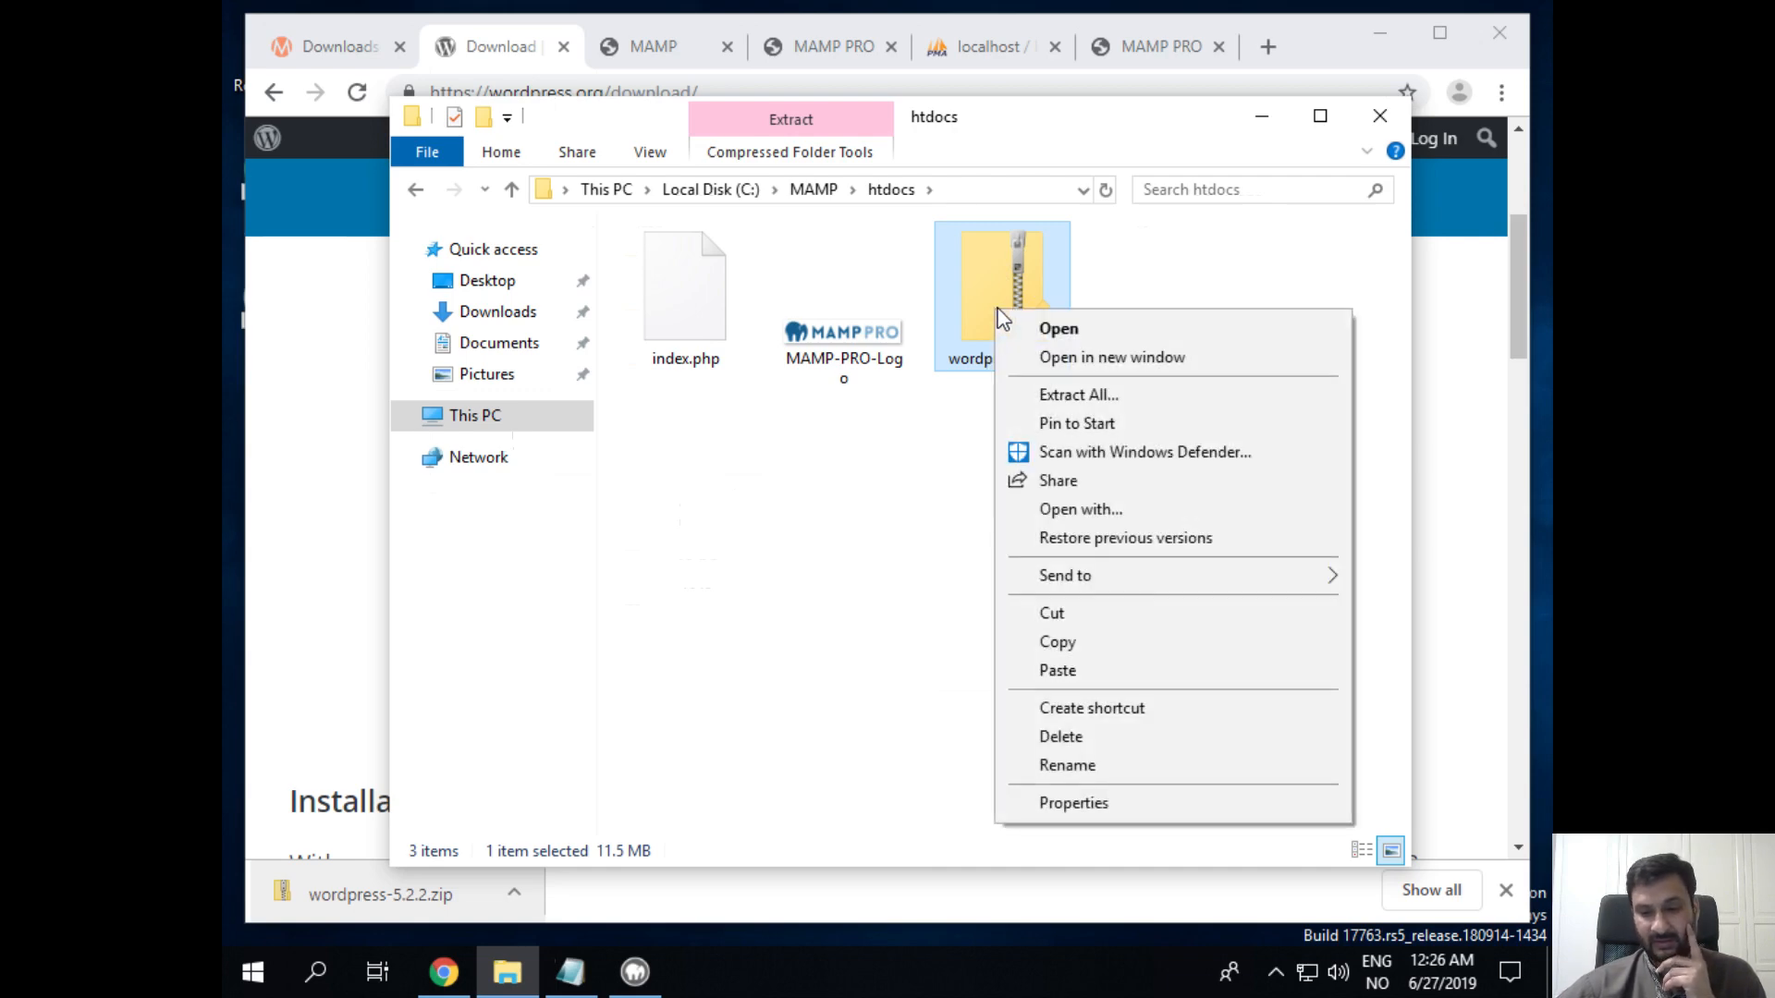
Step: Extract the wordpress-5.2.2 zip with C:\MAMP\htdocs\ as the destination folder
{"action": "left_click", "coordinate": [1091, 394]}
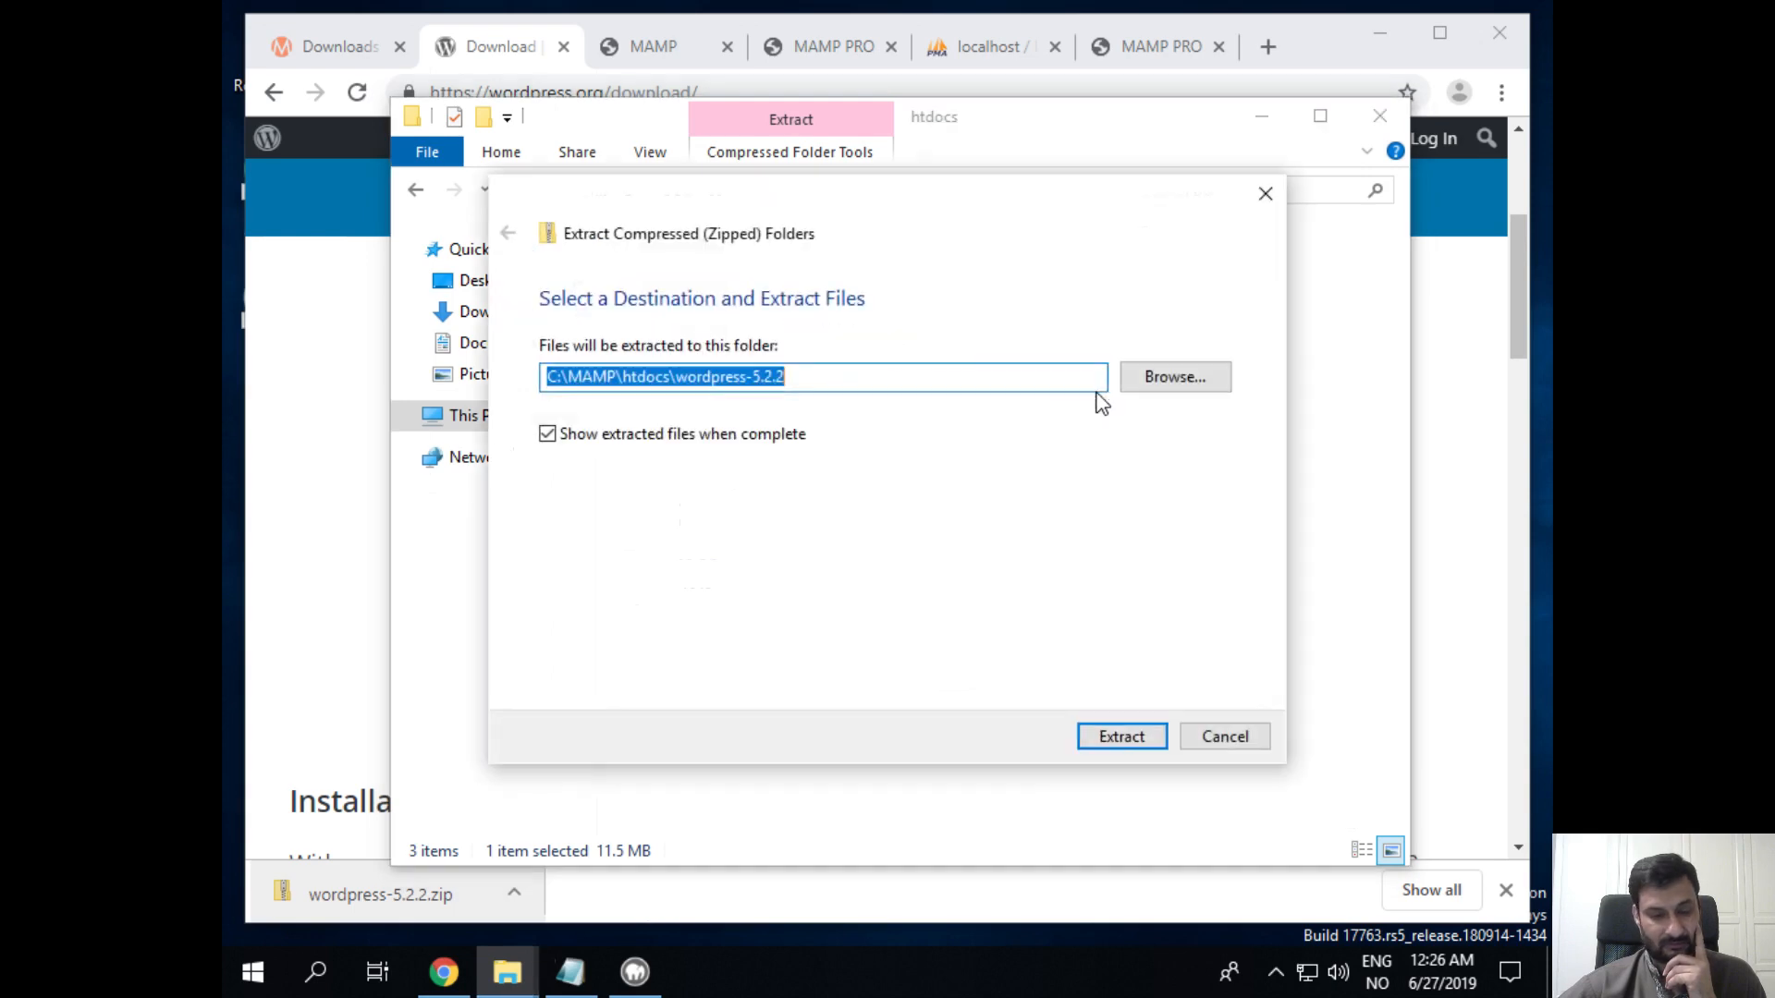
{"action": "left_click", "coordinate": [950, 376]}
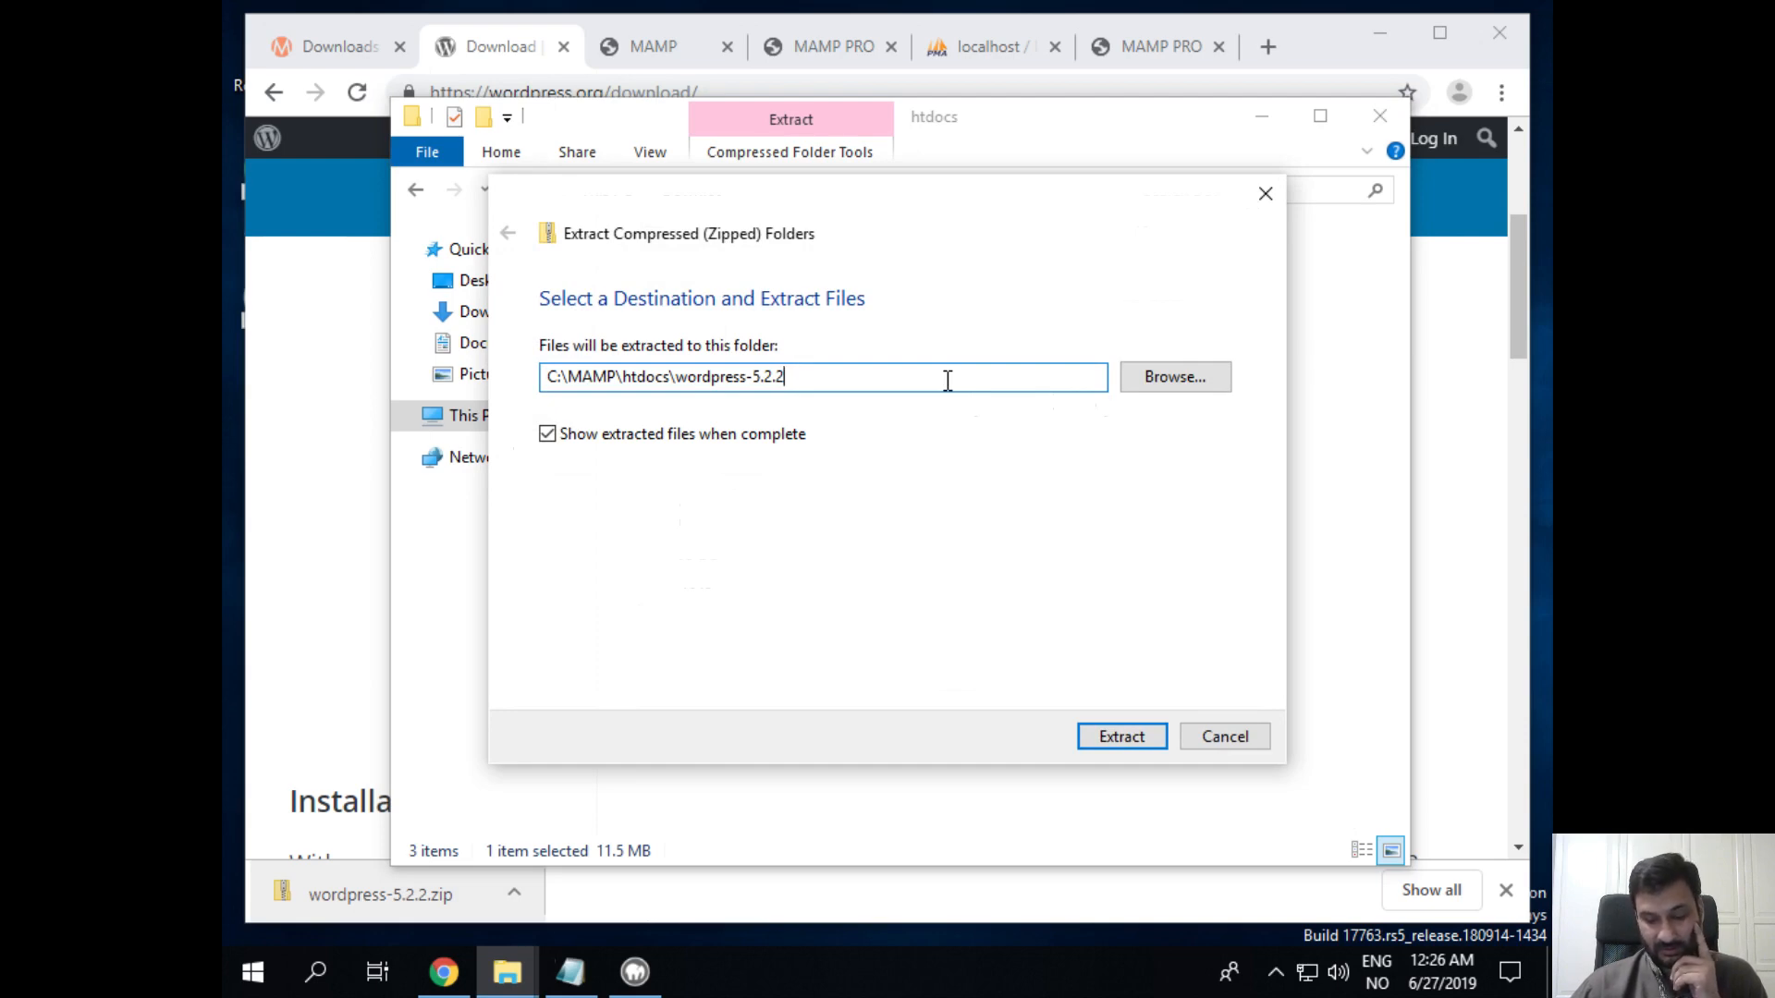
{"action": "key", "text": "BackSpace"}
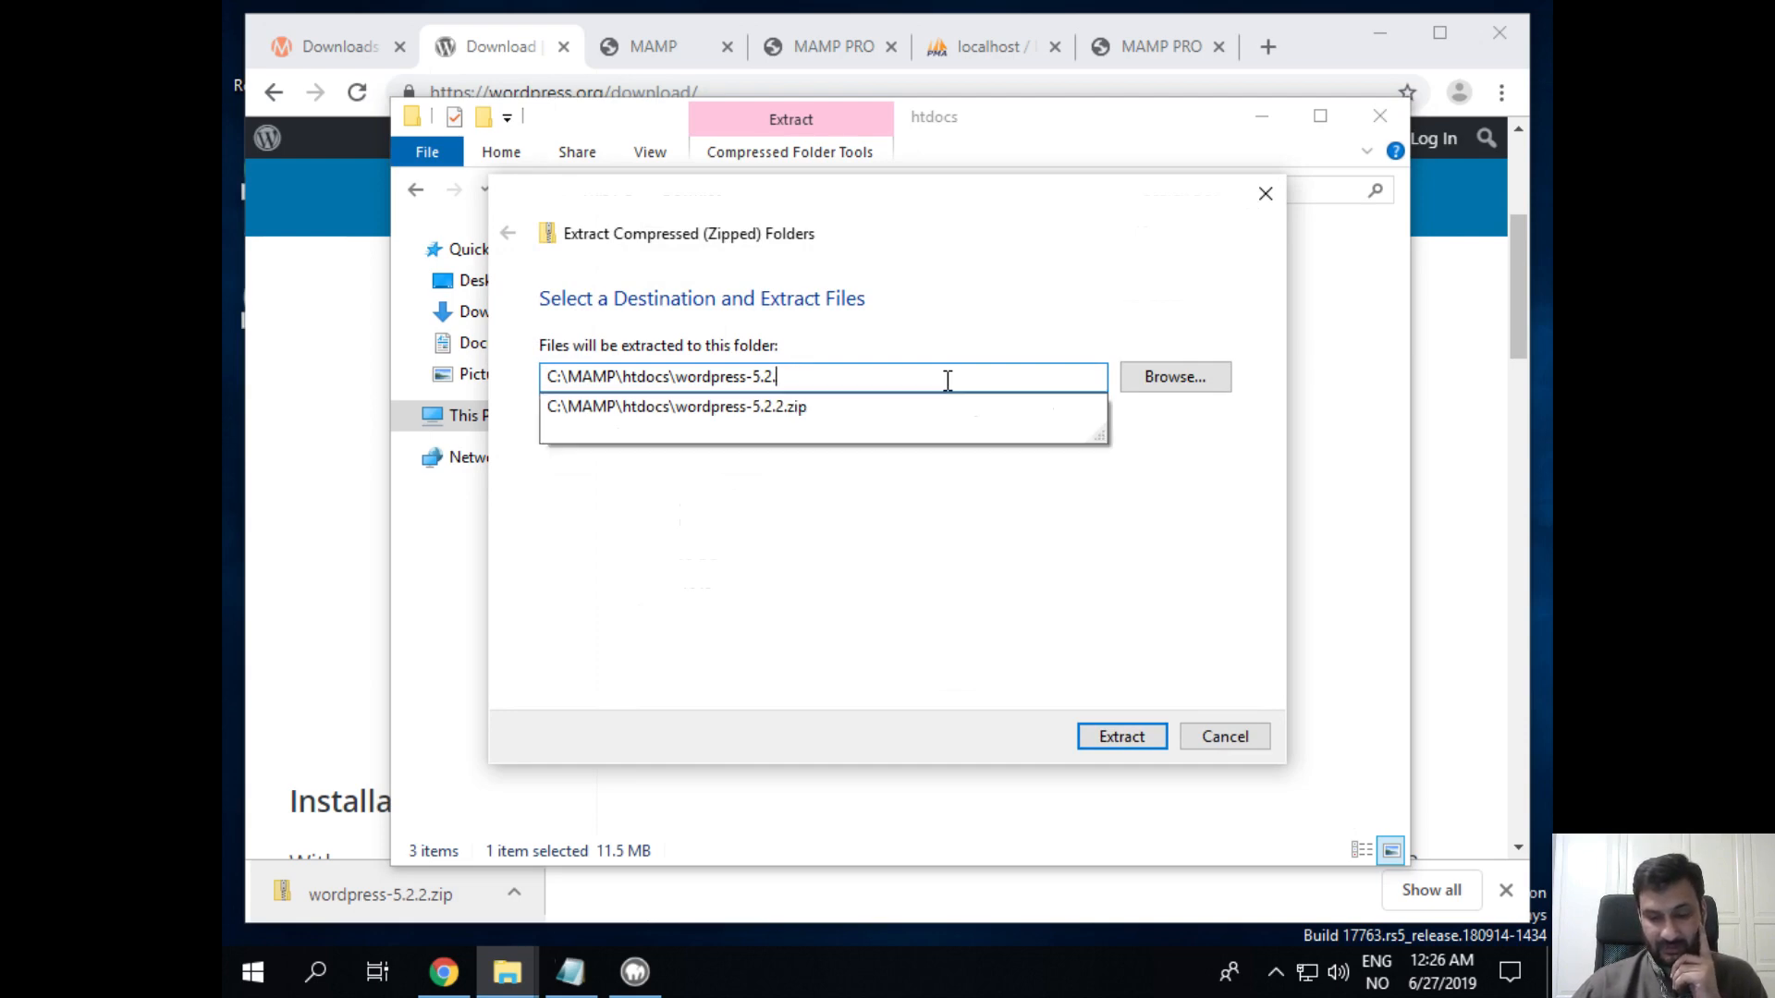
{"action": "key", "text": "BackSpace"}
{"action": "key", "text": "BackSpace"}
{"action": "key", "text": "BackSpace"}
{"action": "key", "text": "BackSpace"}
{"action": "key", "text": "BackSpace"}
{"action": "key", "text": "BackSpace"}
{"action": "key", "text": "BackSpace"}
{"action": "key", "text": "BackSpace"}
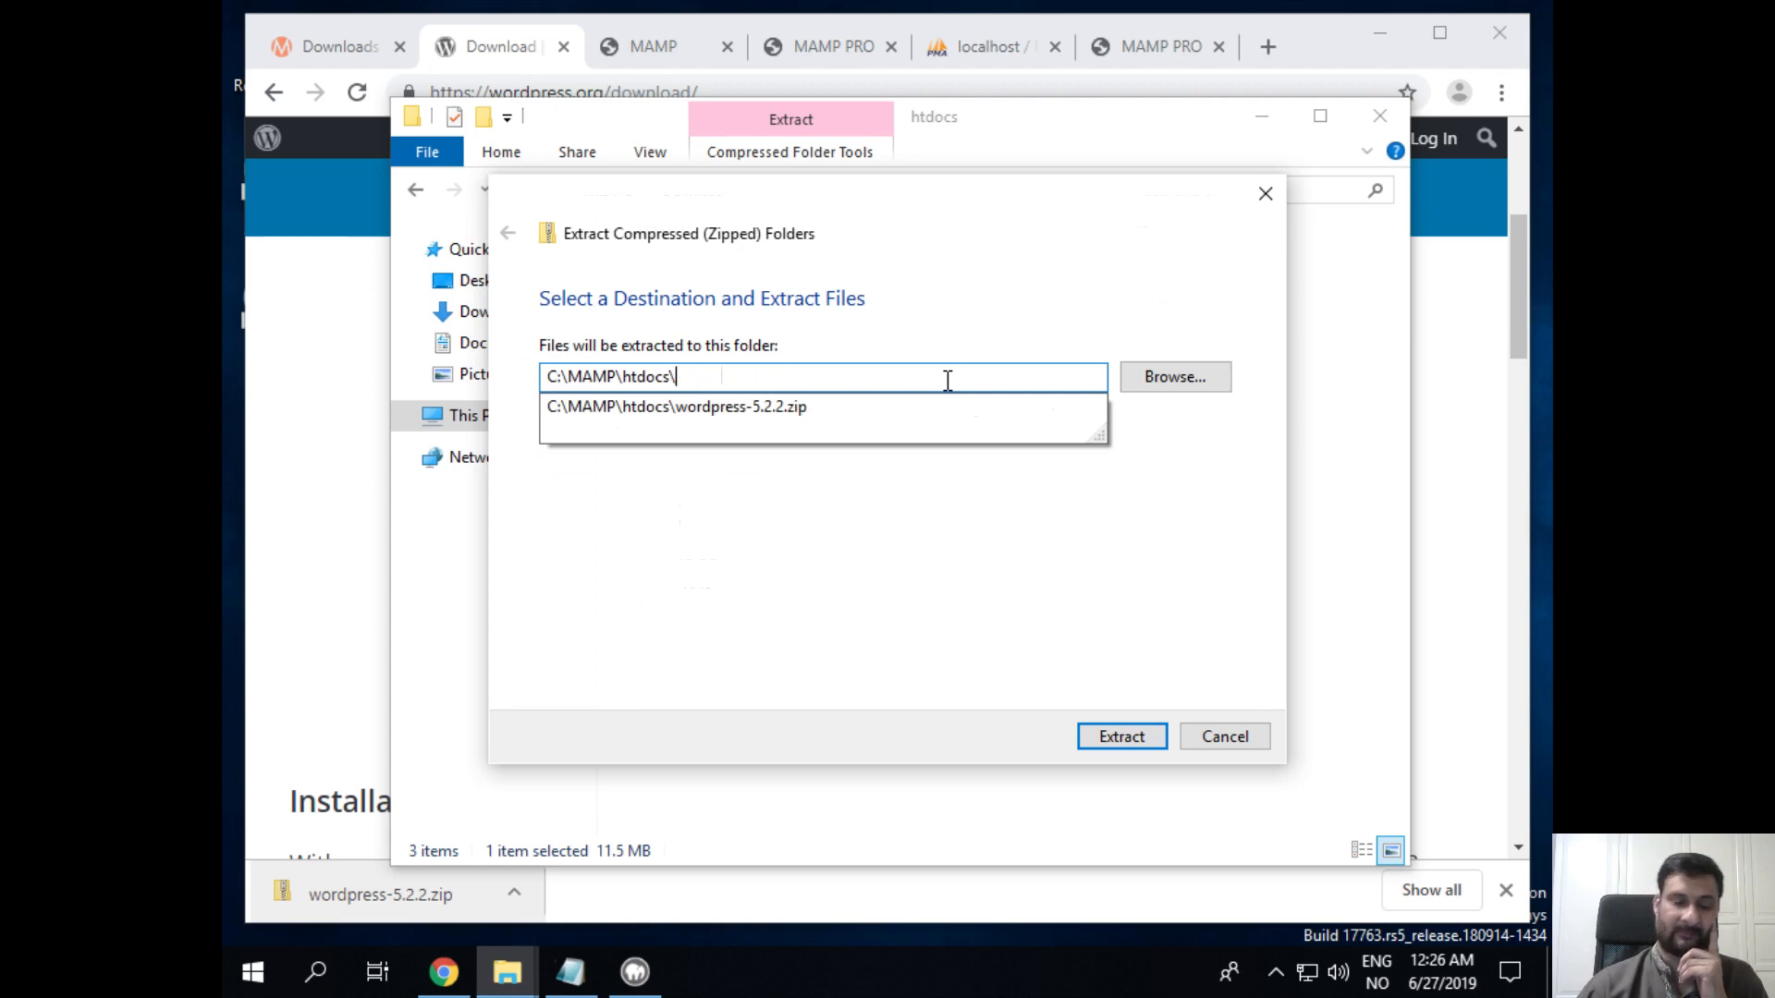
{"action": "left_click", "coordinate": [1082, 664]}
{"action": "left_click", "coordinate": [1115, 739]}
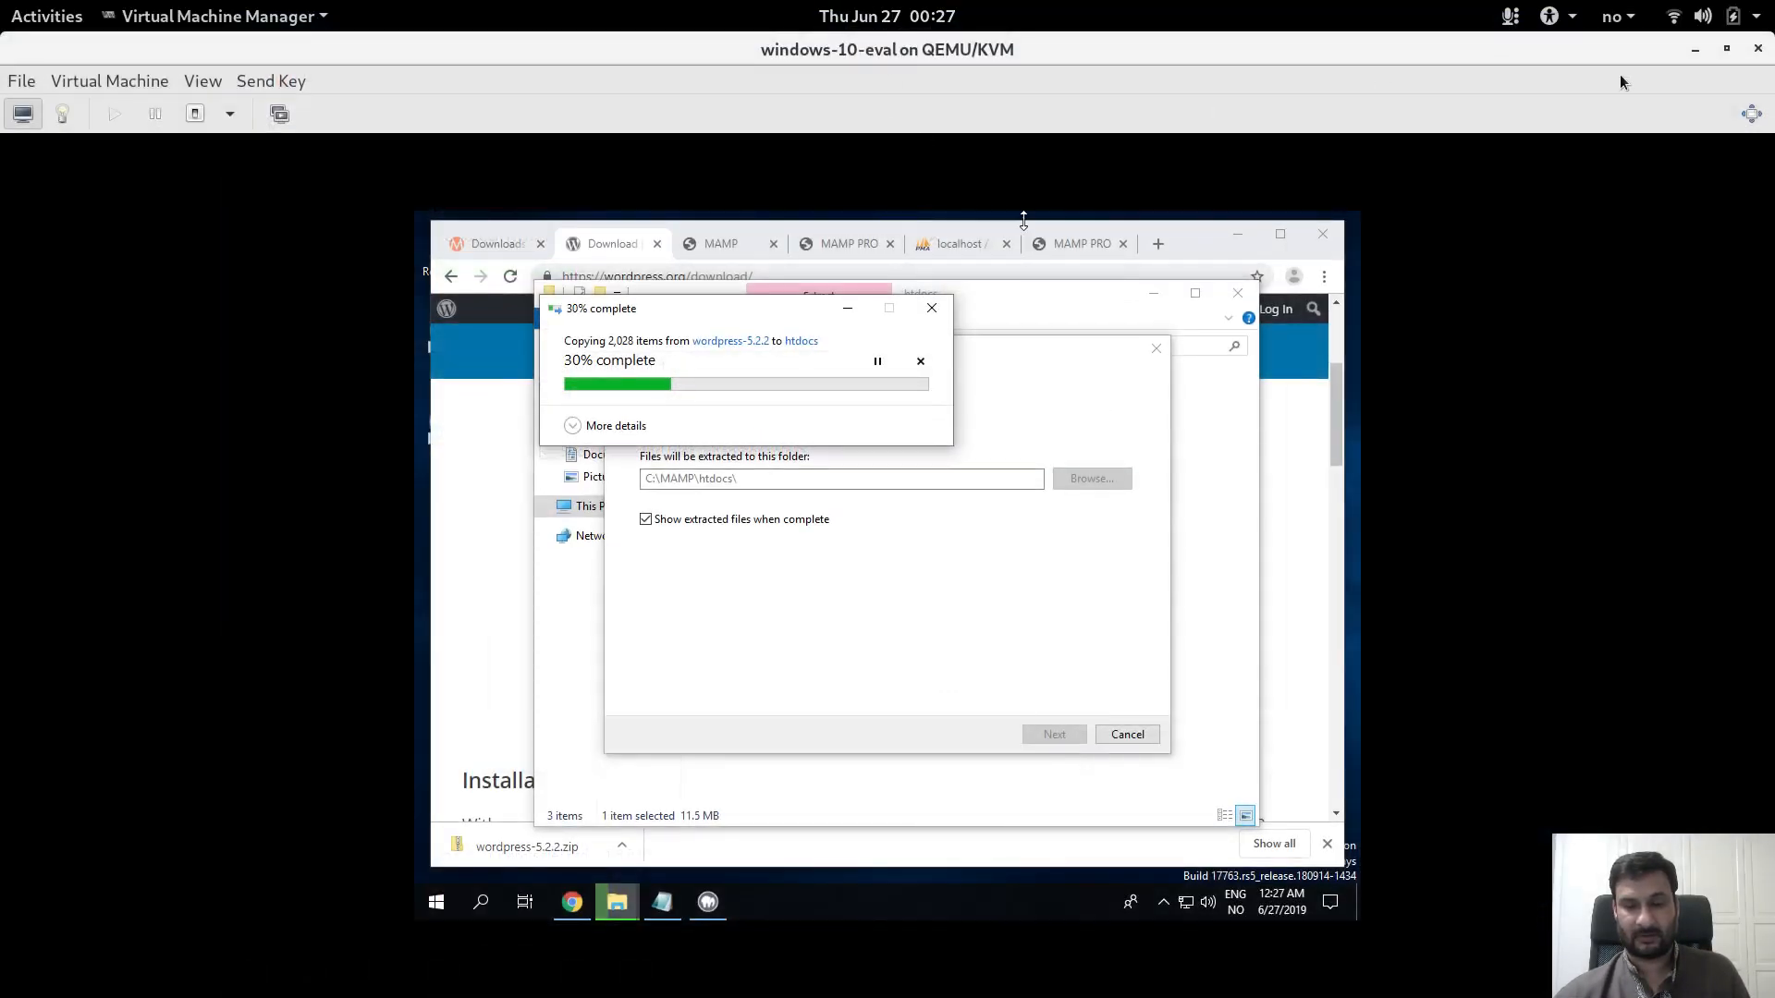
{"action": "left_click", "coordinate": [1695, 48]}
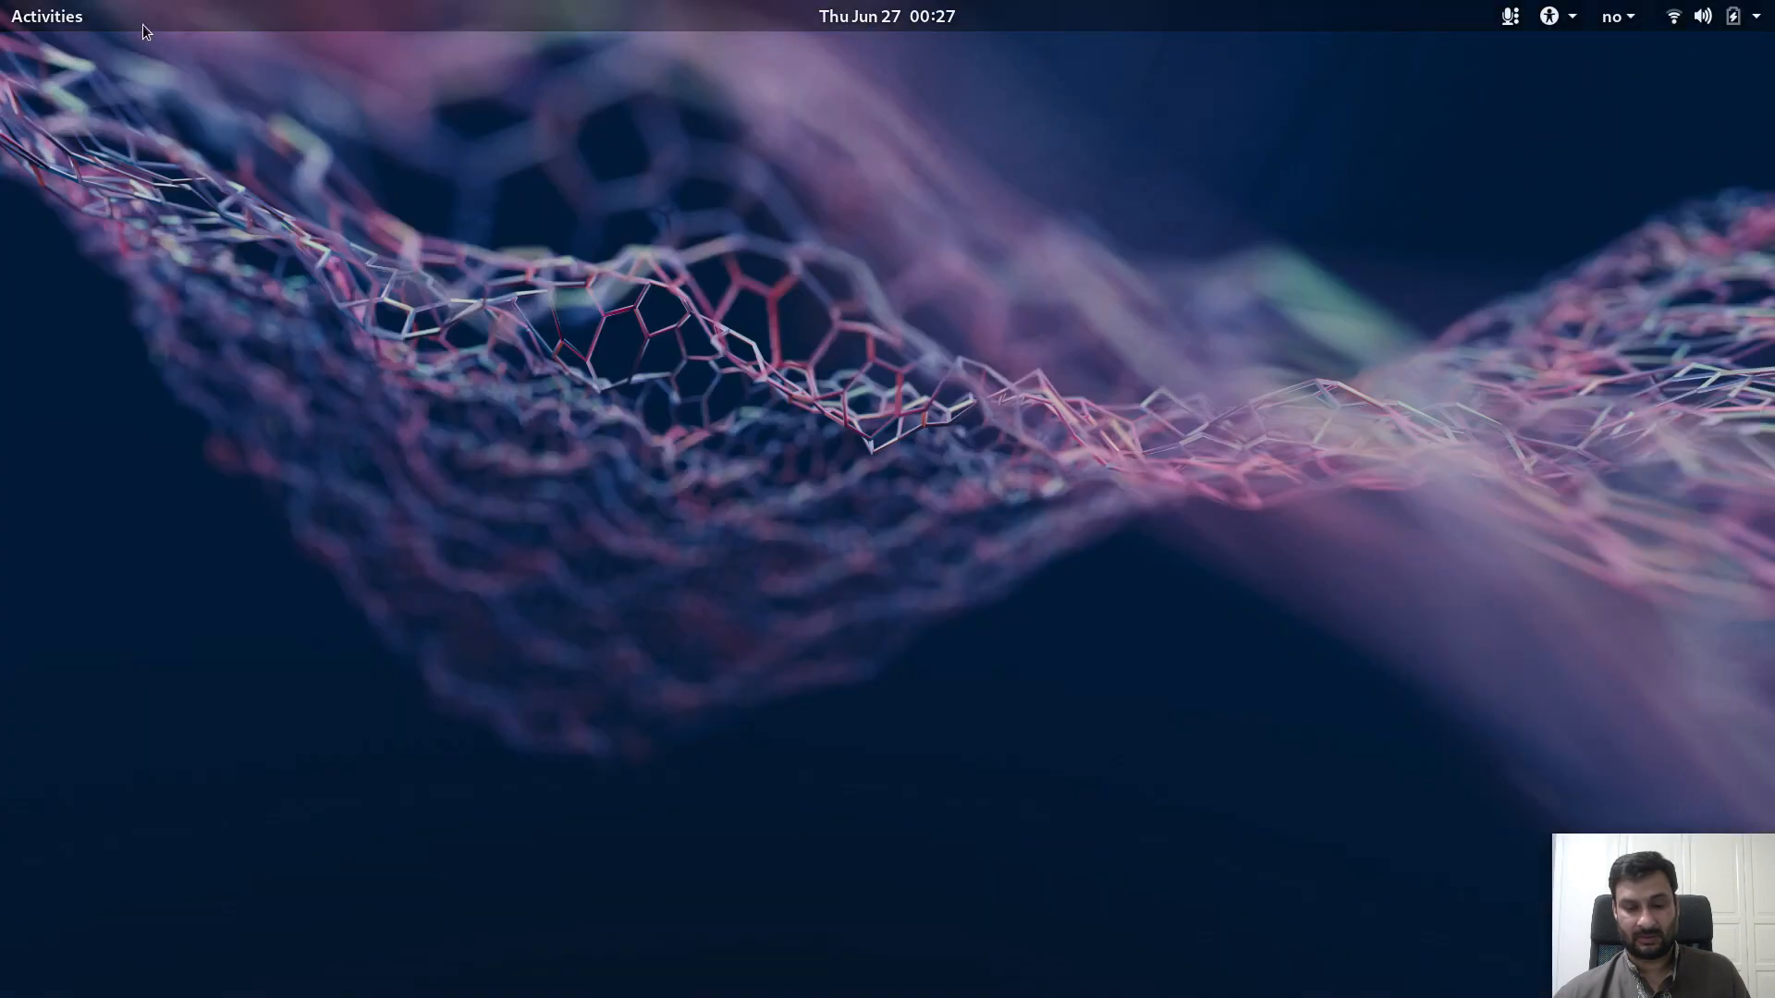
{"action": "key", "text": "super"}
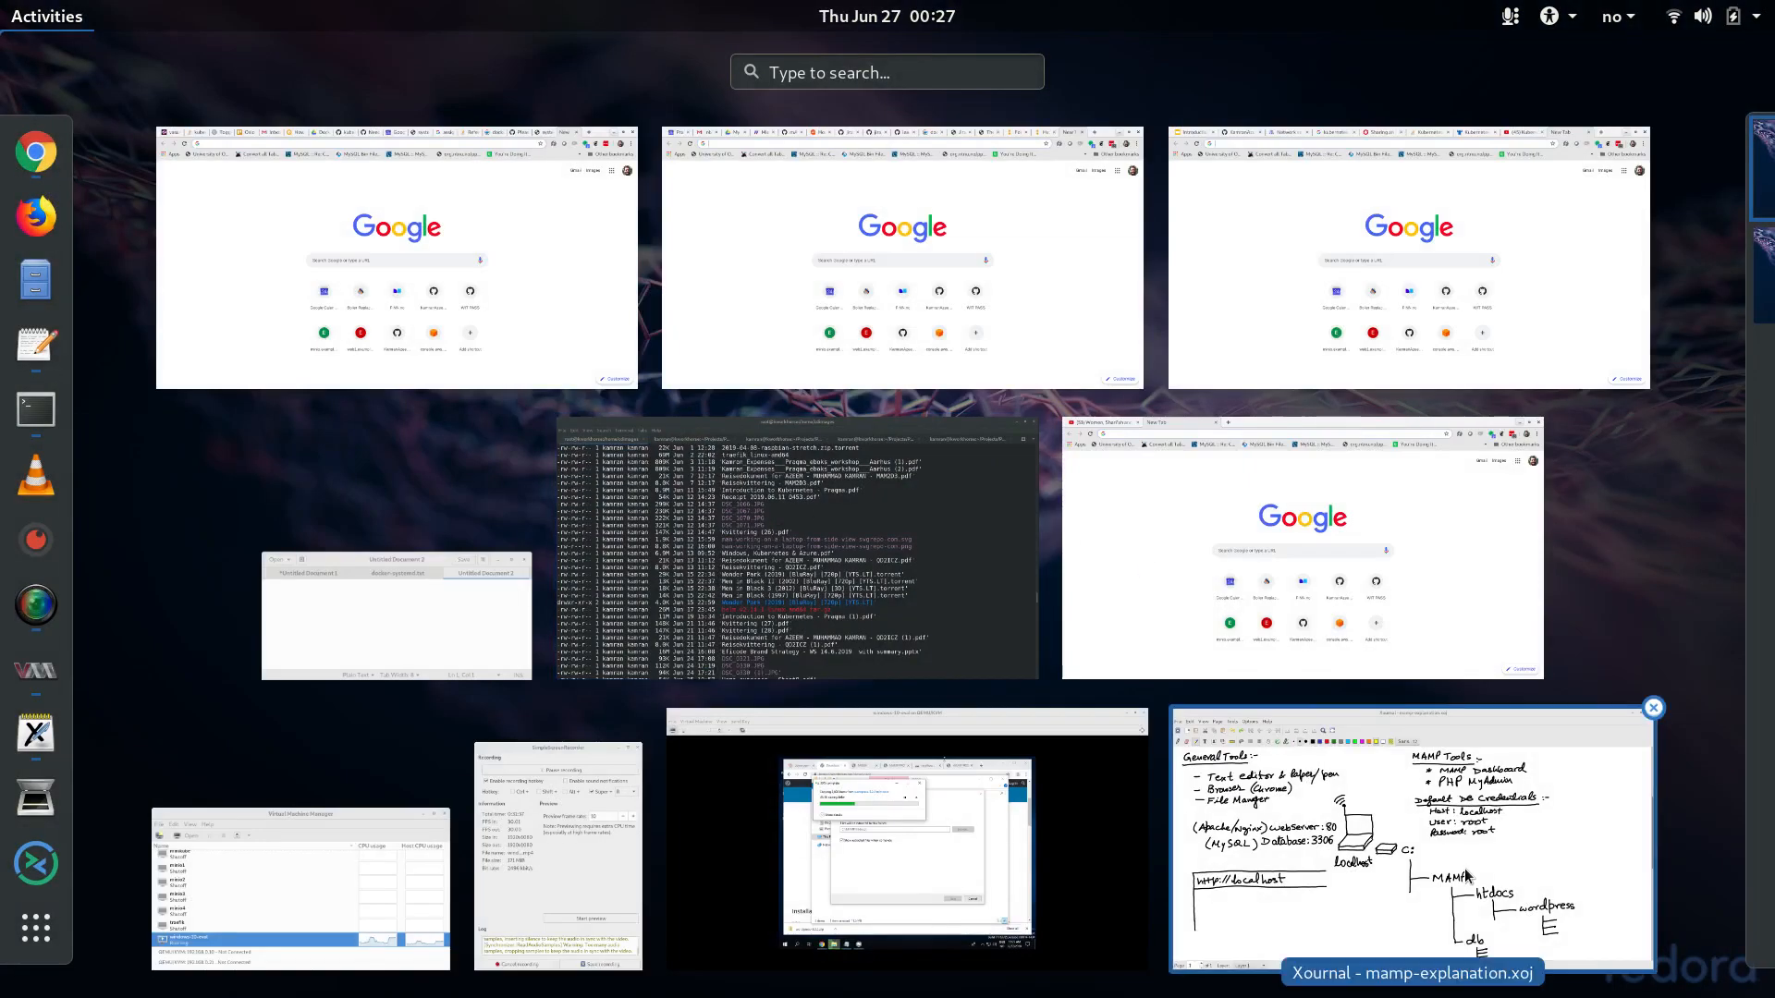
{"action": "left_click", "coordinate": [1466, 870]}
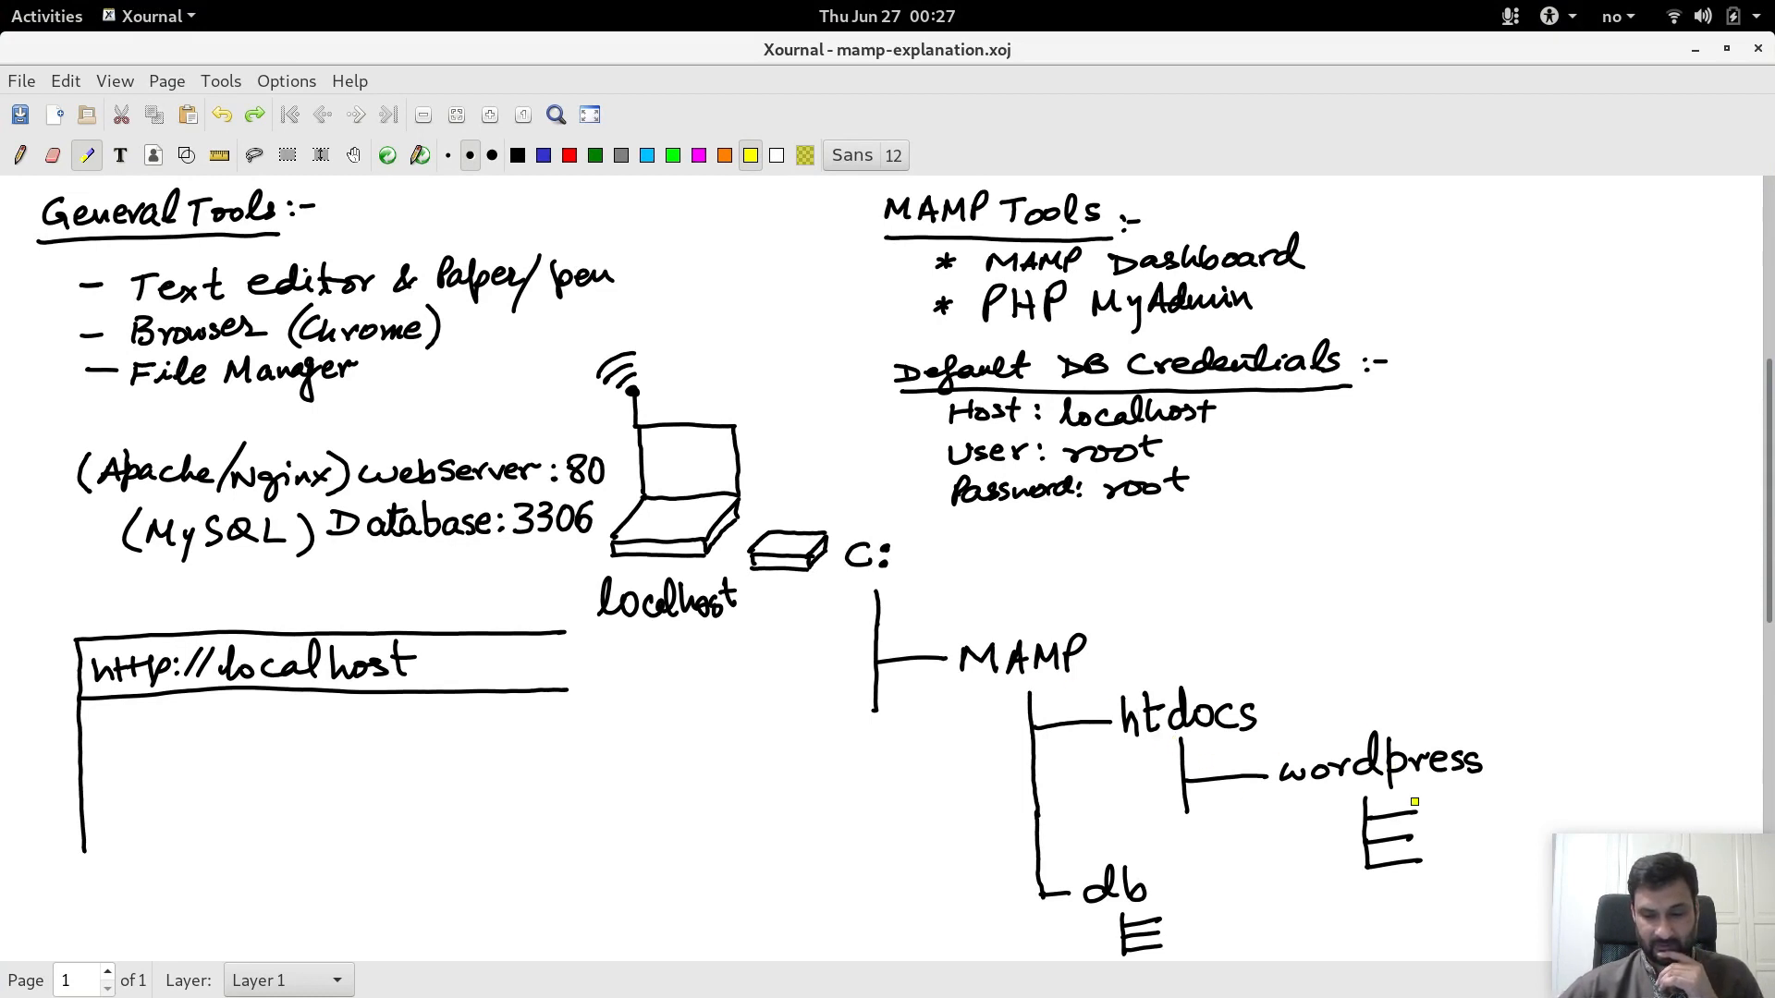
{"action": "left_click_drag", "start_coordinate": [1271, 803], "coordinate": [1496, 791]}
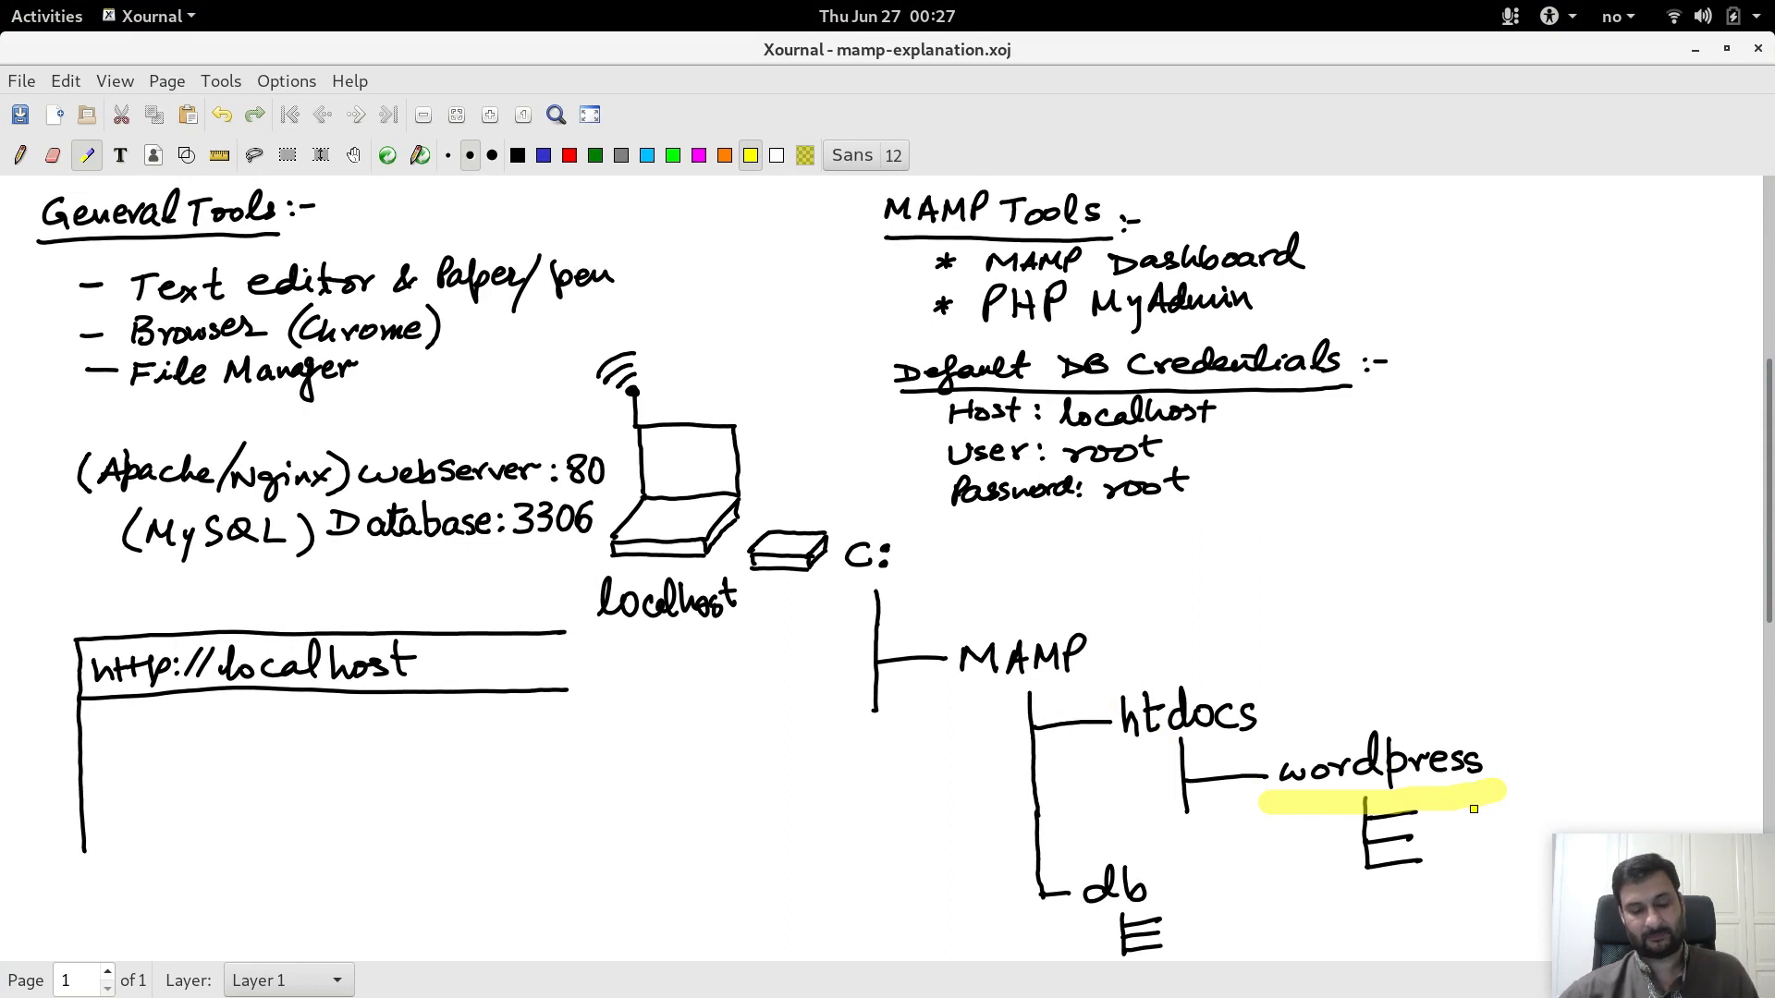
{"action": "key", "text": "ctrl+z"}
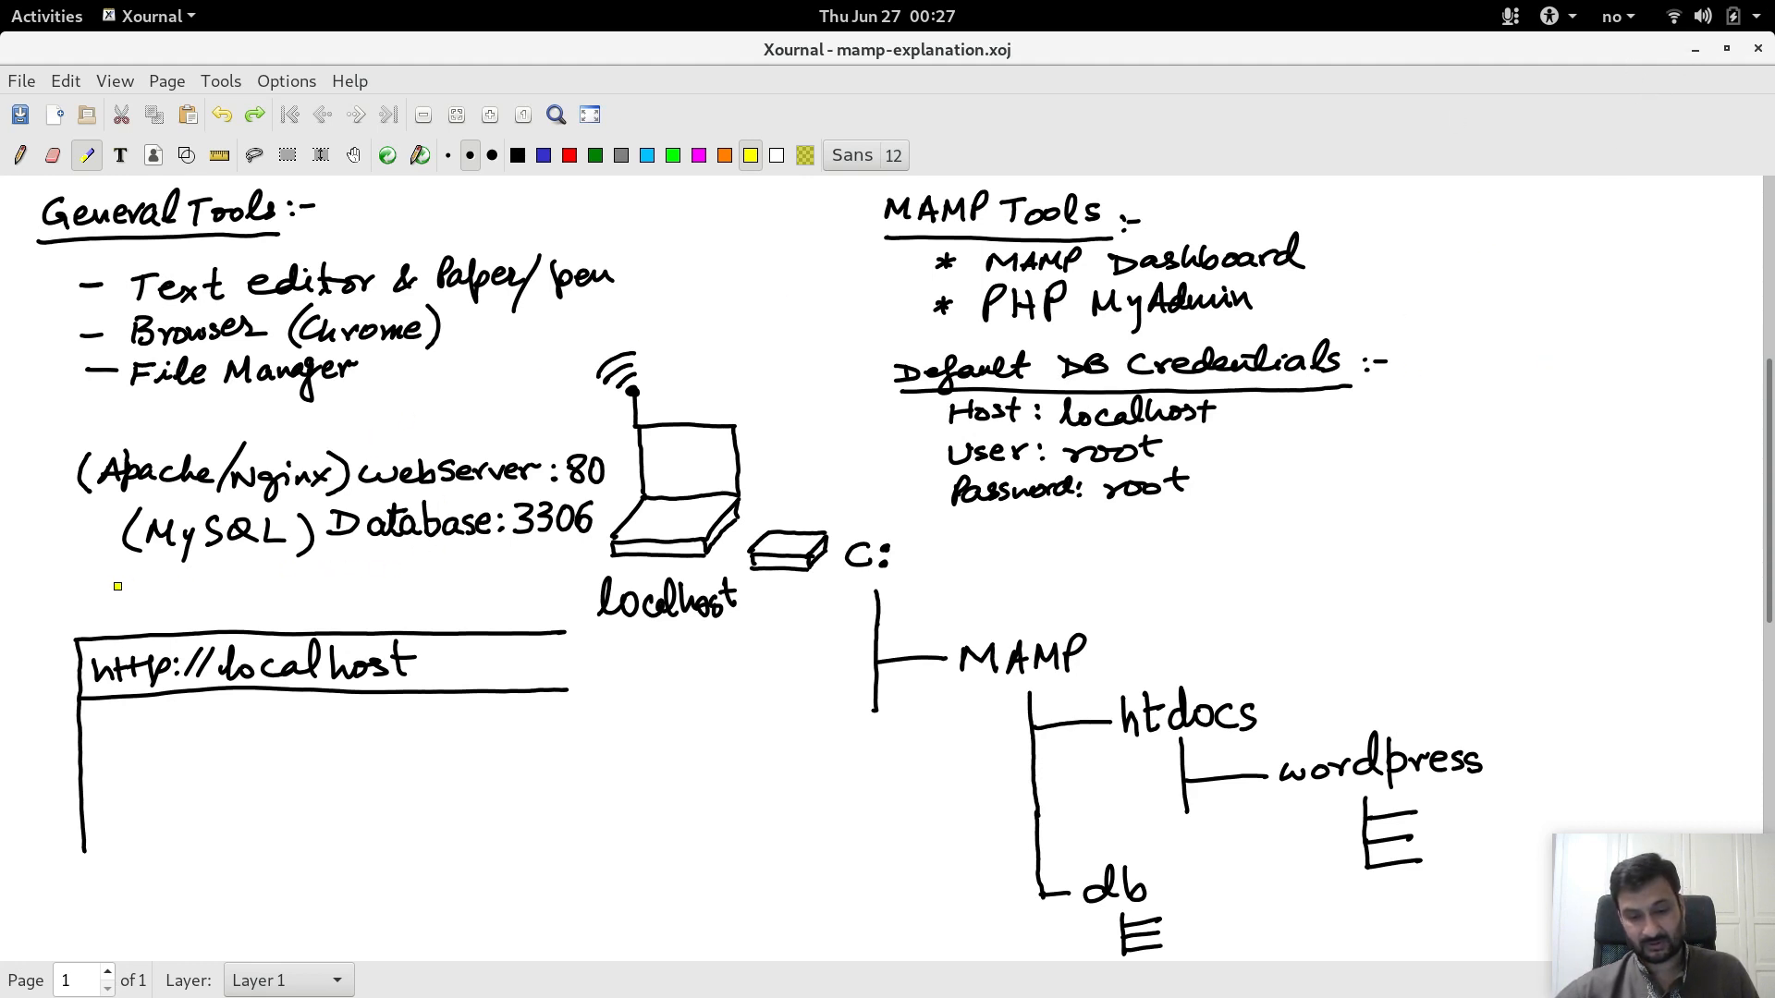
{"action": "left_click_drag", "start_coordinate": [110, 585], "coordinate": [568, 585]}
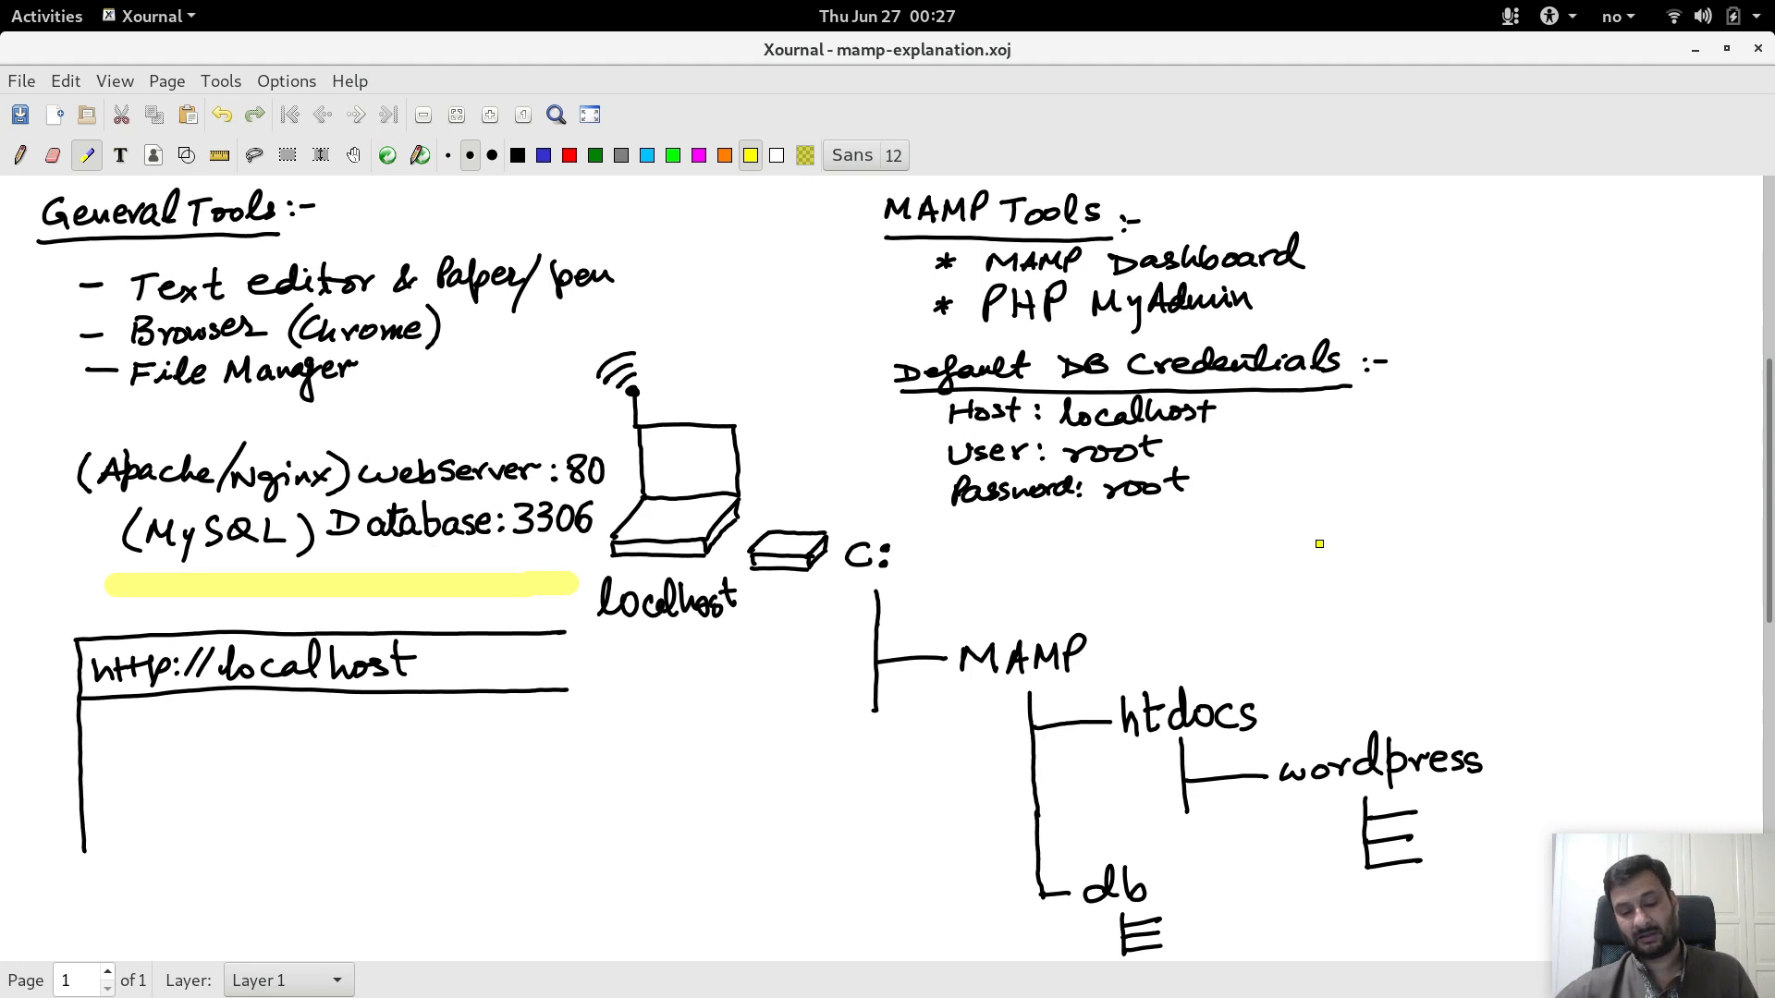
{"action": "key", "text": "ctrl+z"}
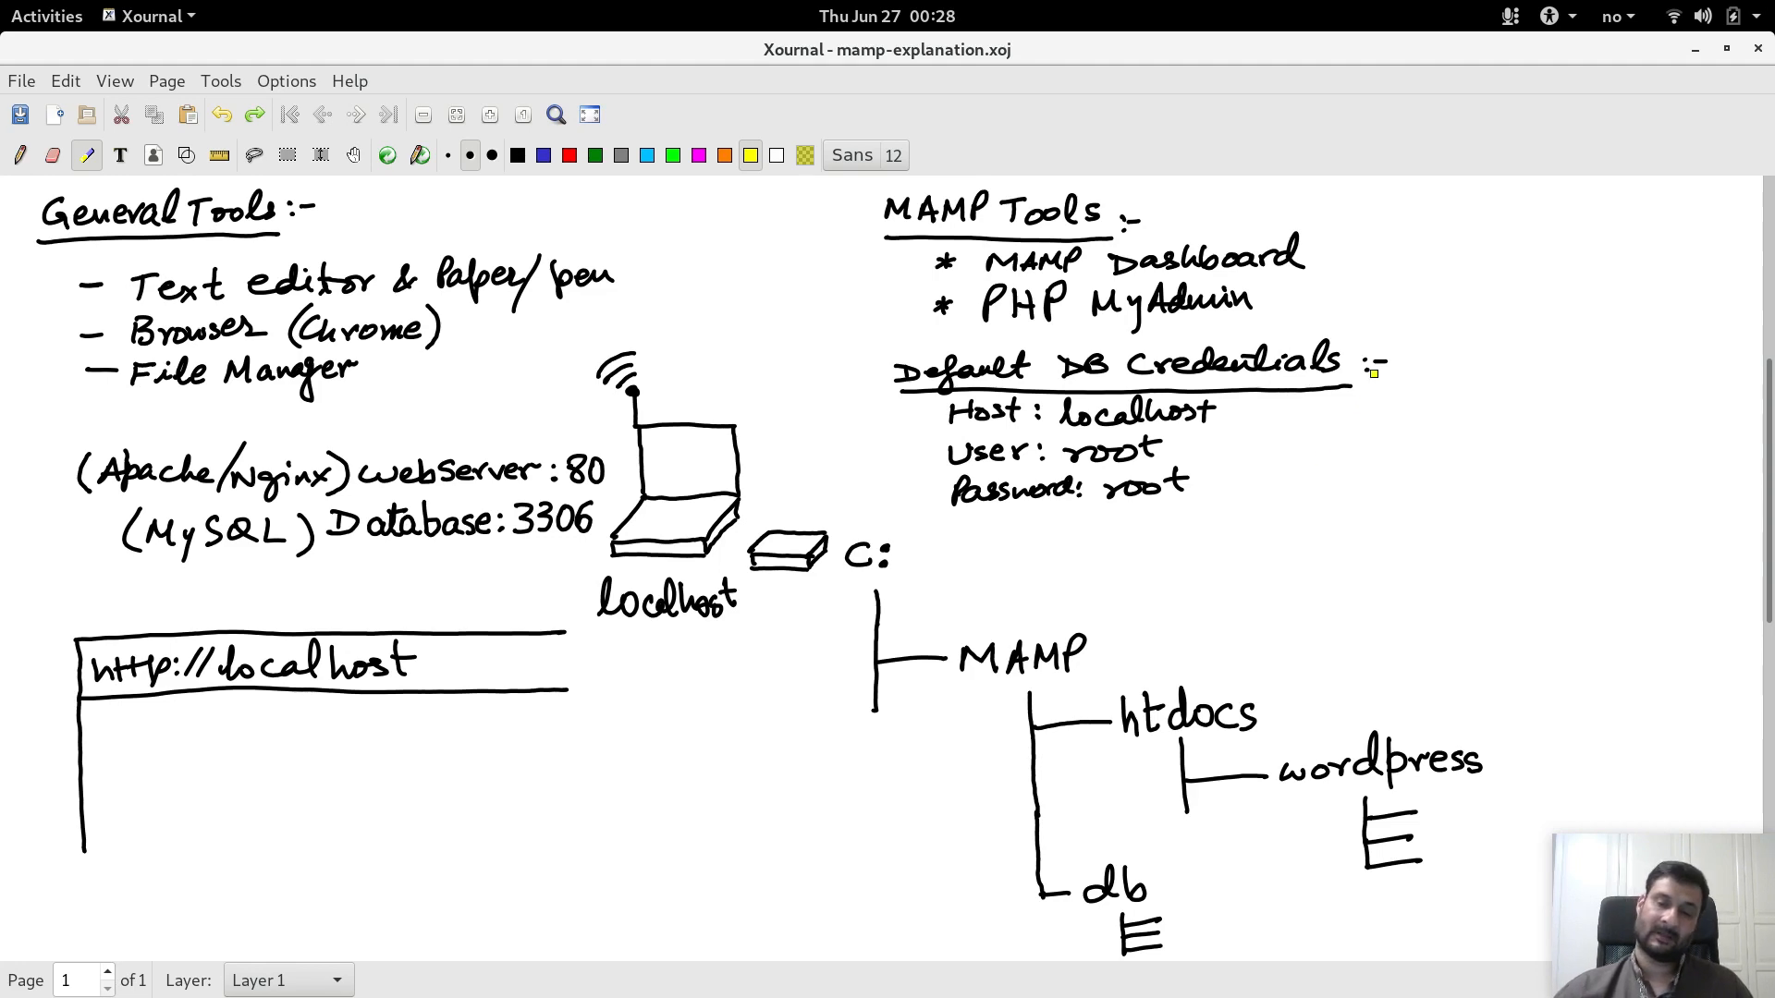
{"action": "left_click", "coordinate": [1693, 59]}
{"action": "left_click", "coordinate": [37, 24]}
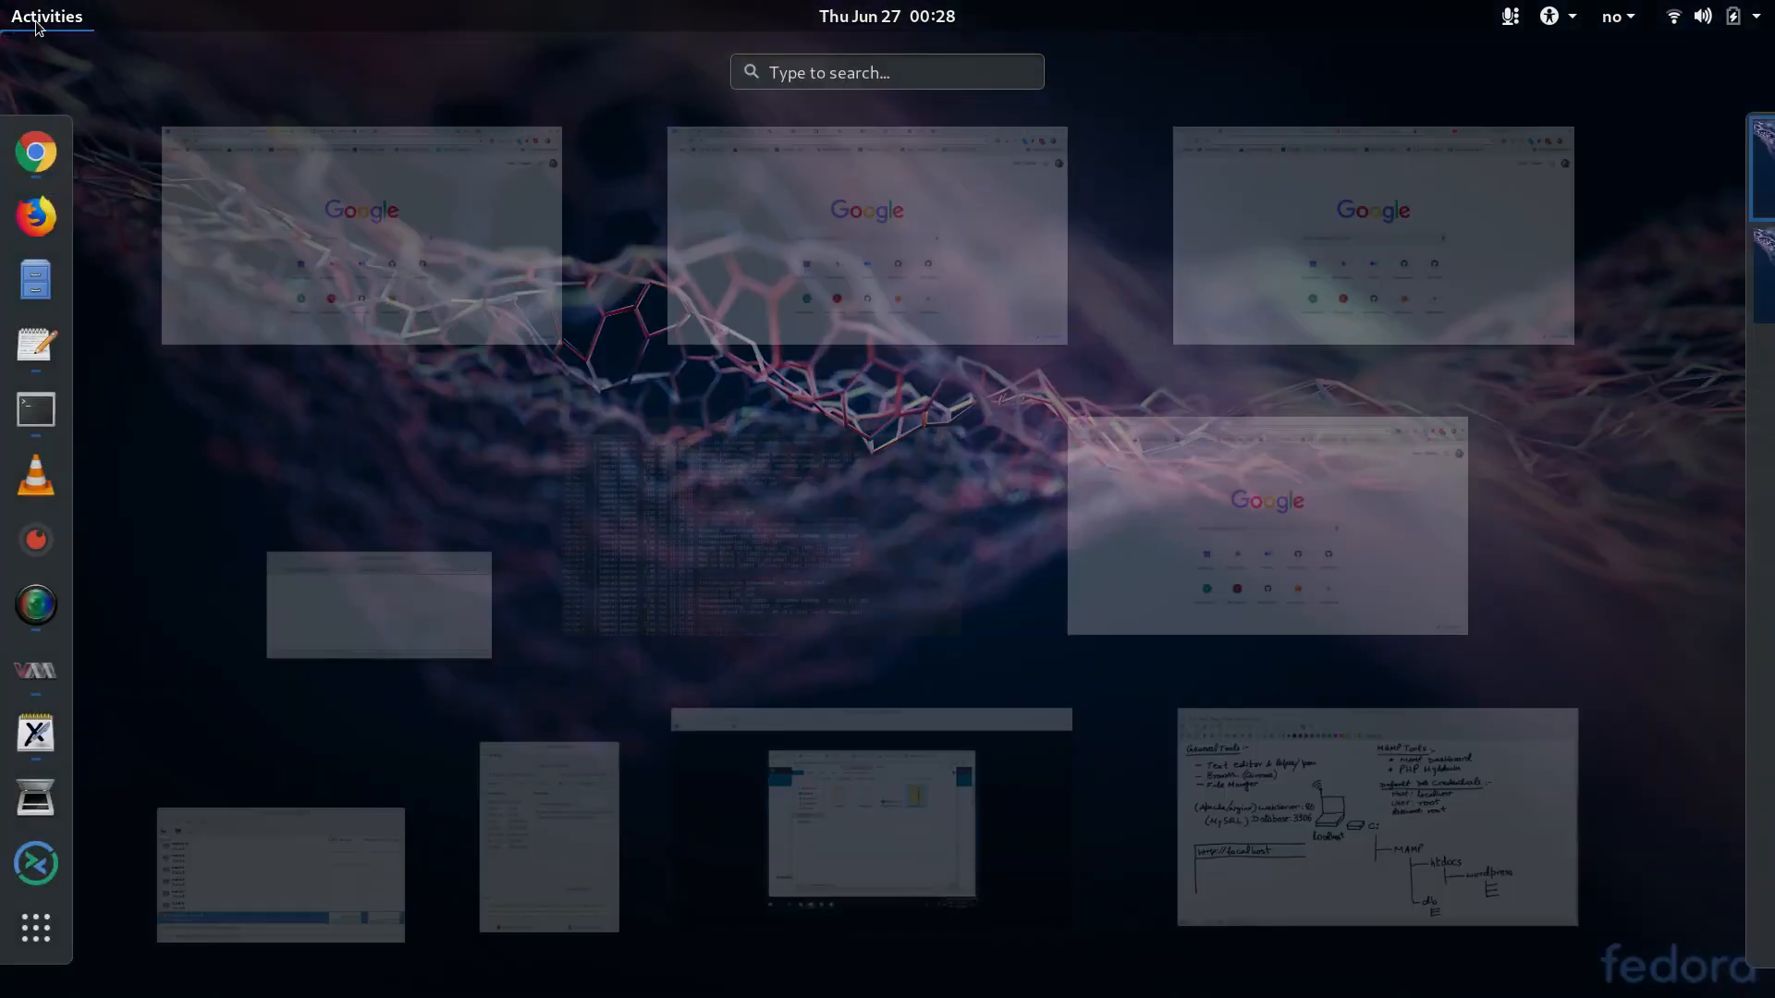
Step: Open the extracted wordpress folder and select its full path, C:\MAMP\htdocs\wordpress, for the notes
{"action": "left_click", "coordinate": [986, 810]}
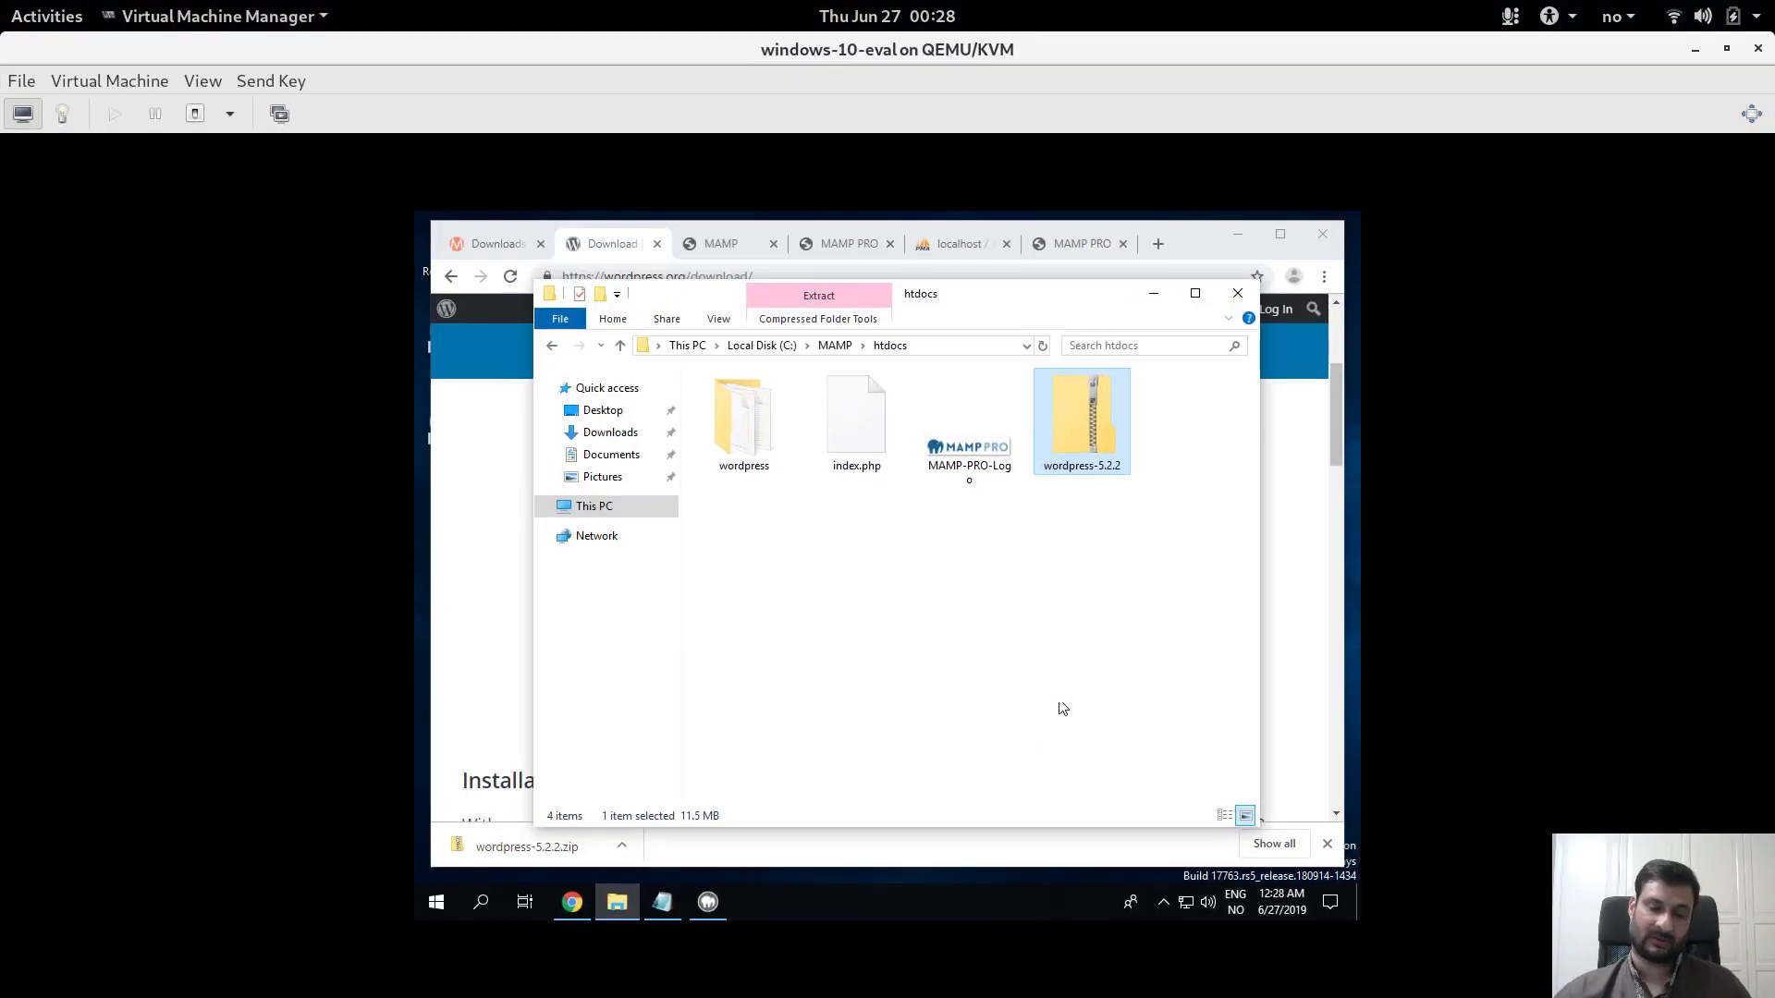
{"action": "left_click", "coordinate": [1075, 658]}
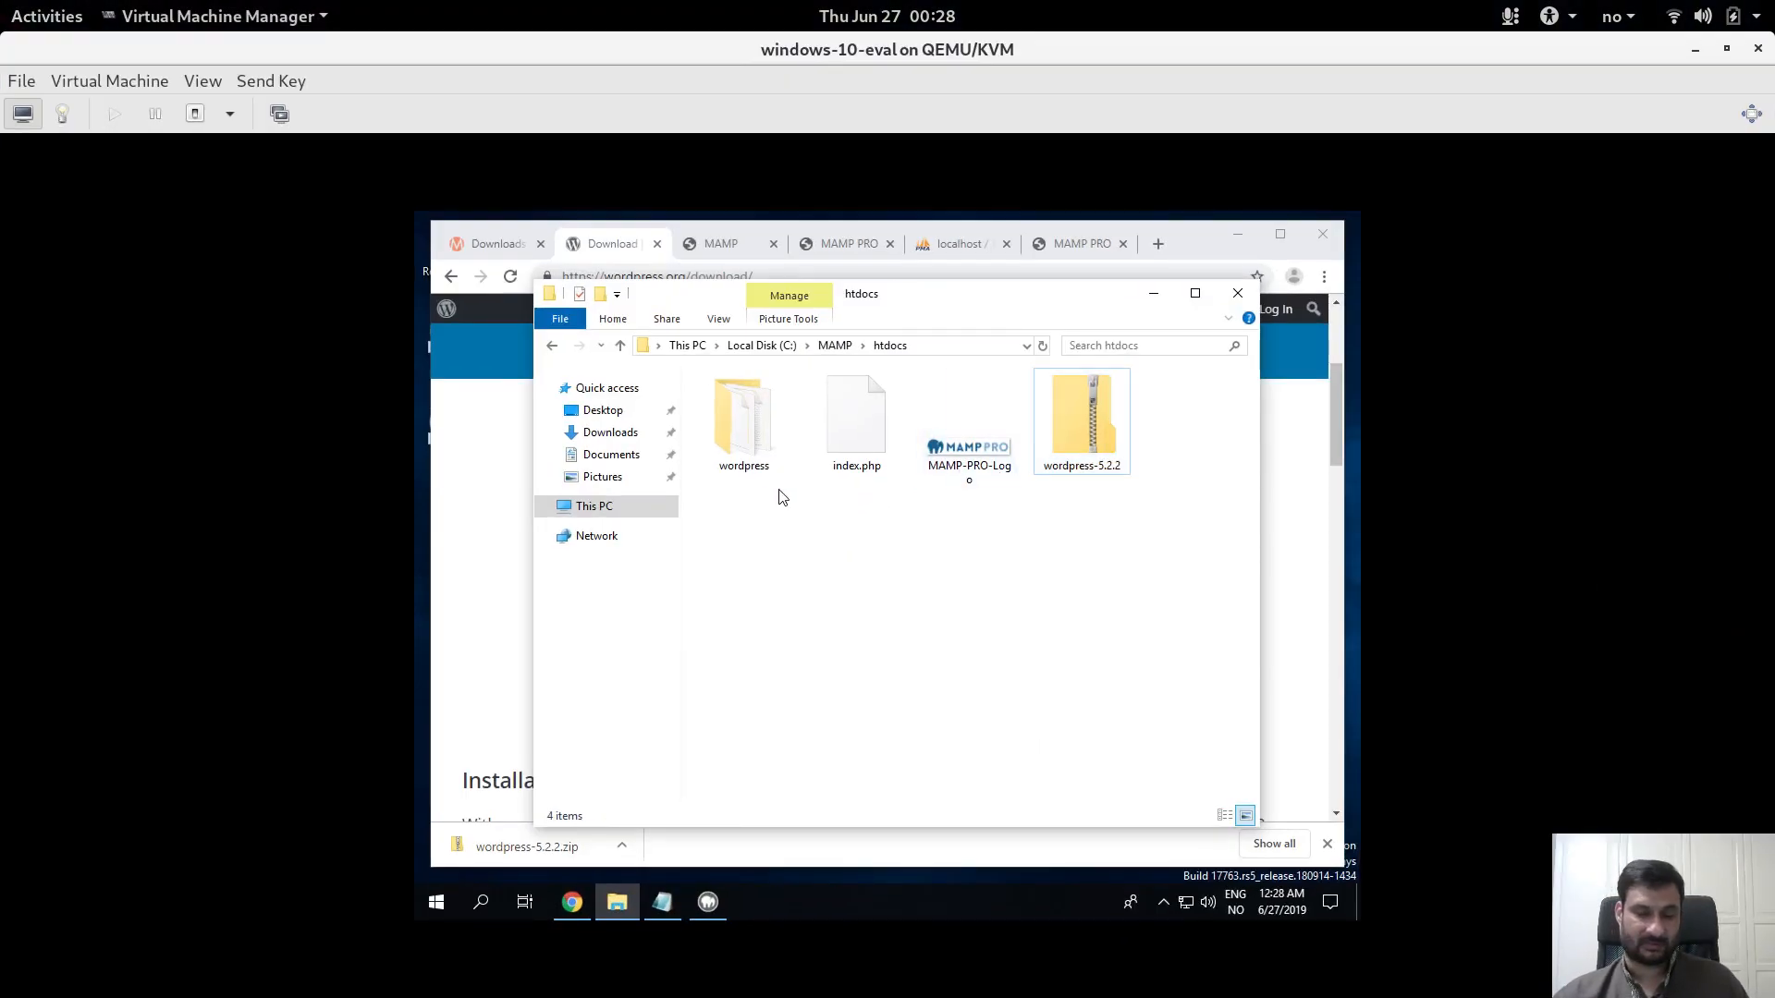
{"action": "left_click", "coordinate": [756, 458]}
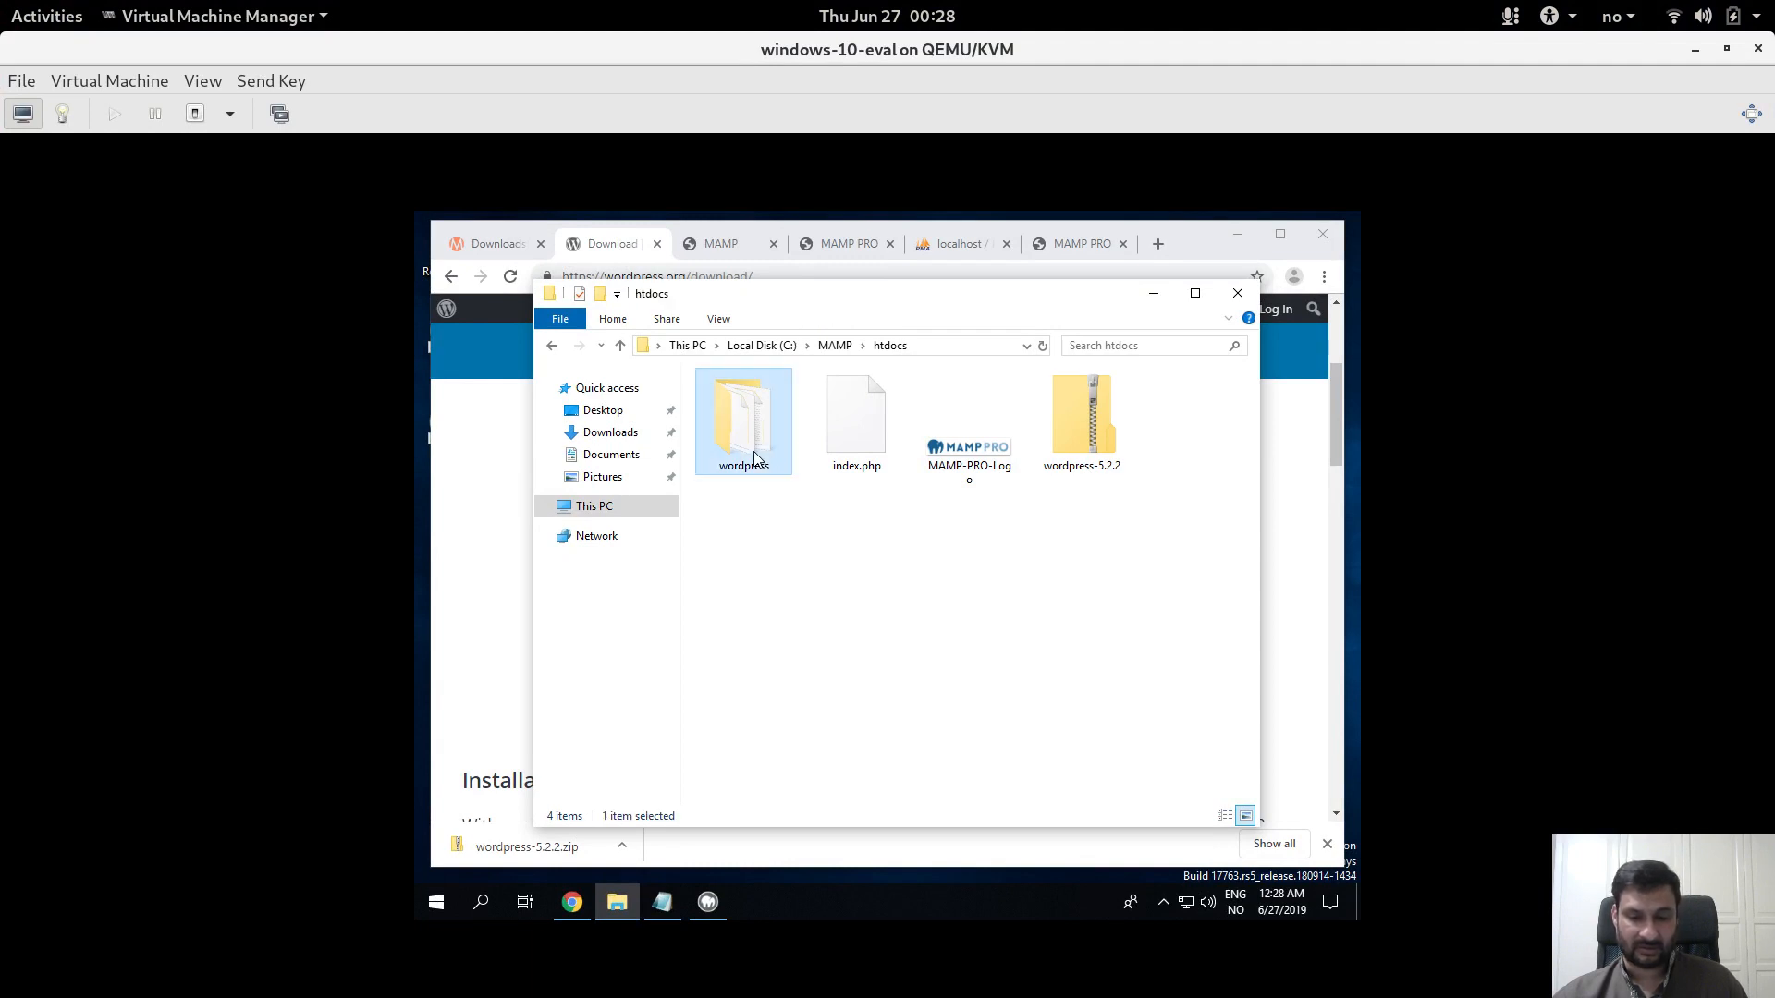
{"action": "double_click", "coordinate": [770, 441]}
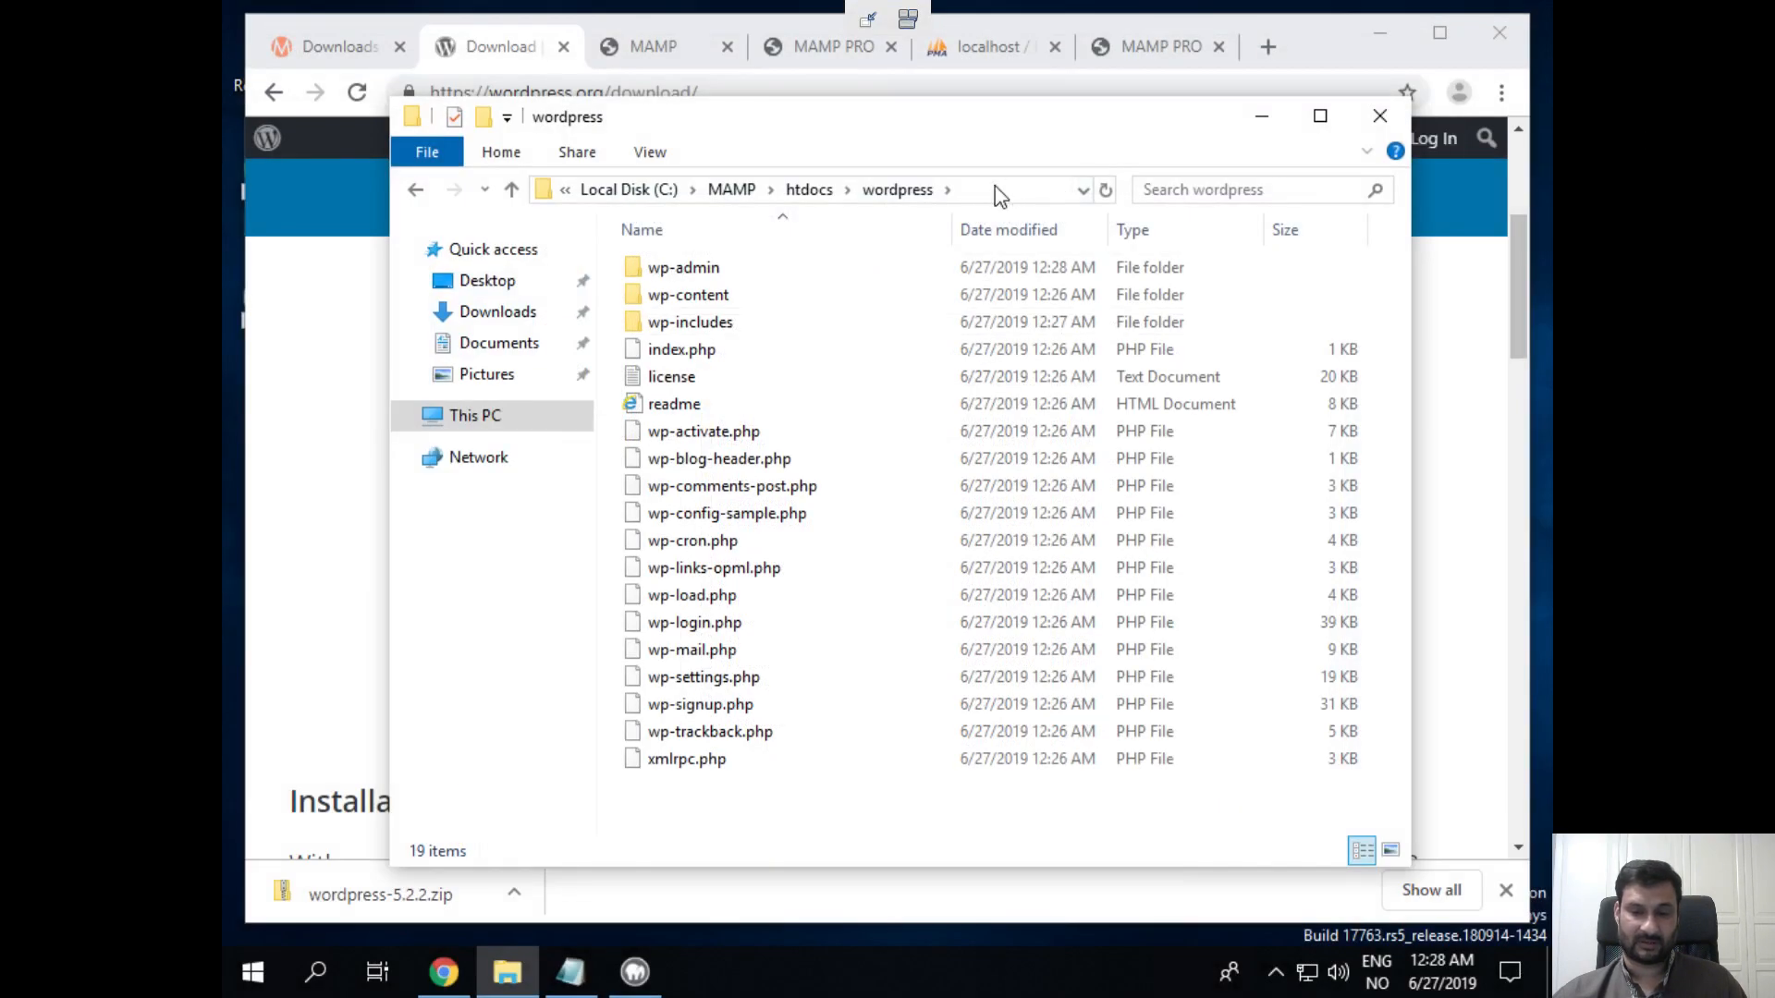
{"action": "left_click", "coordinate": [995, 187]}
{"action": "left_click", "coordinate": [803, 191]}
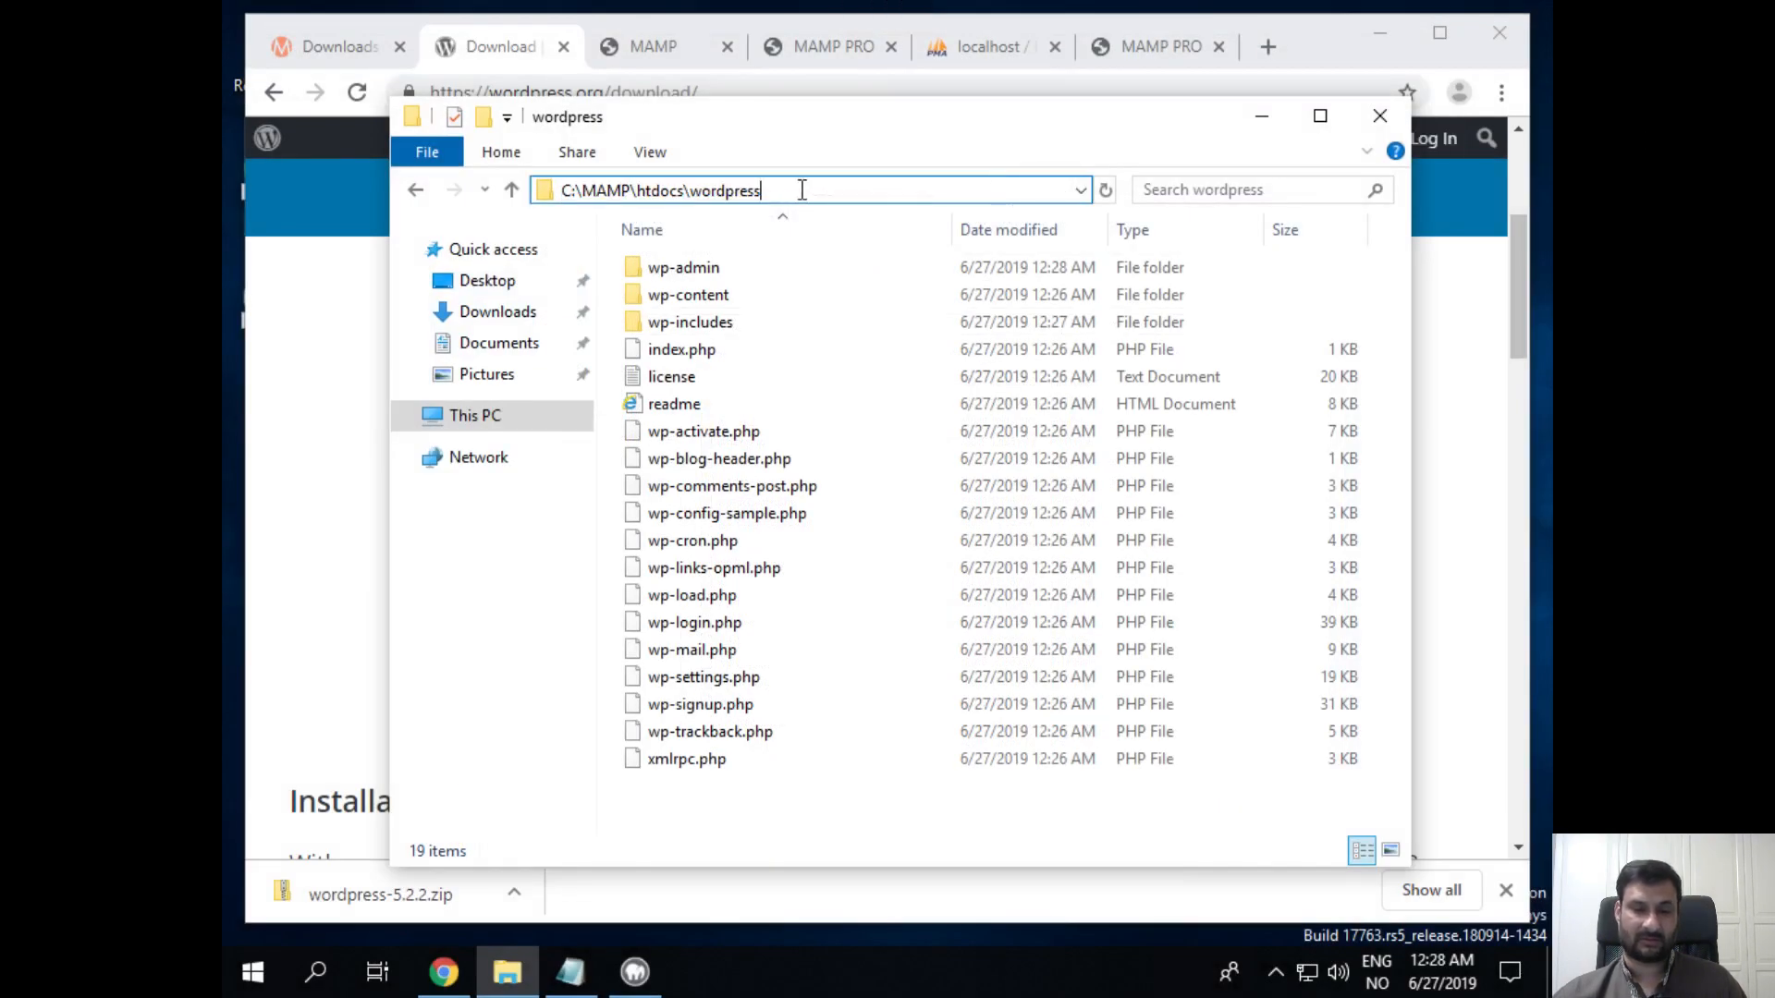
{"action": "left_click_drag", "start_coordinate": [802, 190], "coordinate": [560, 190]}
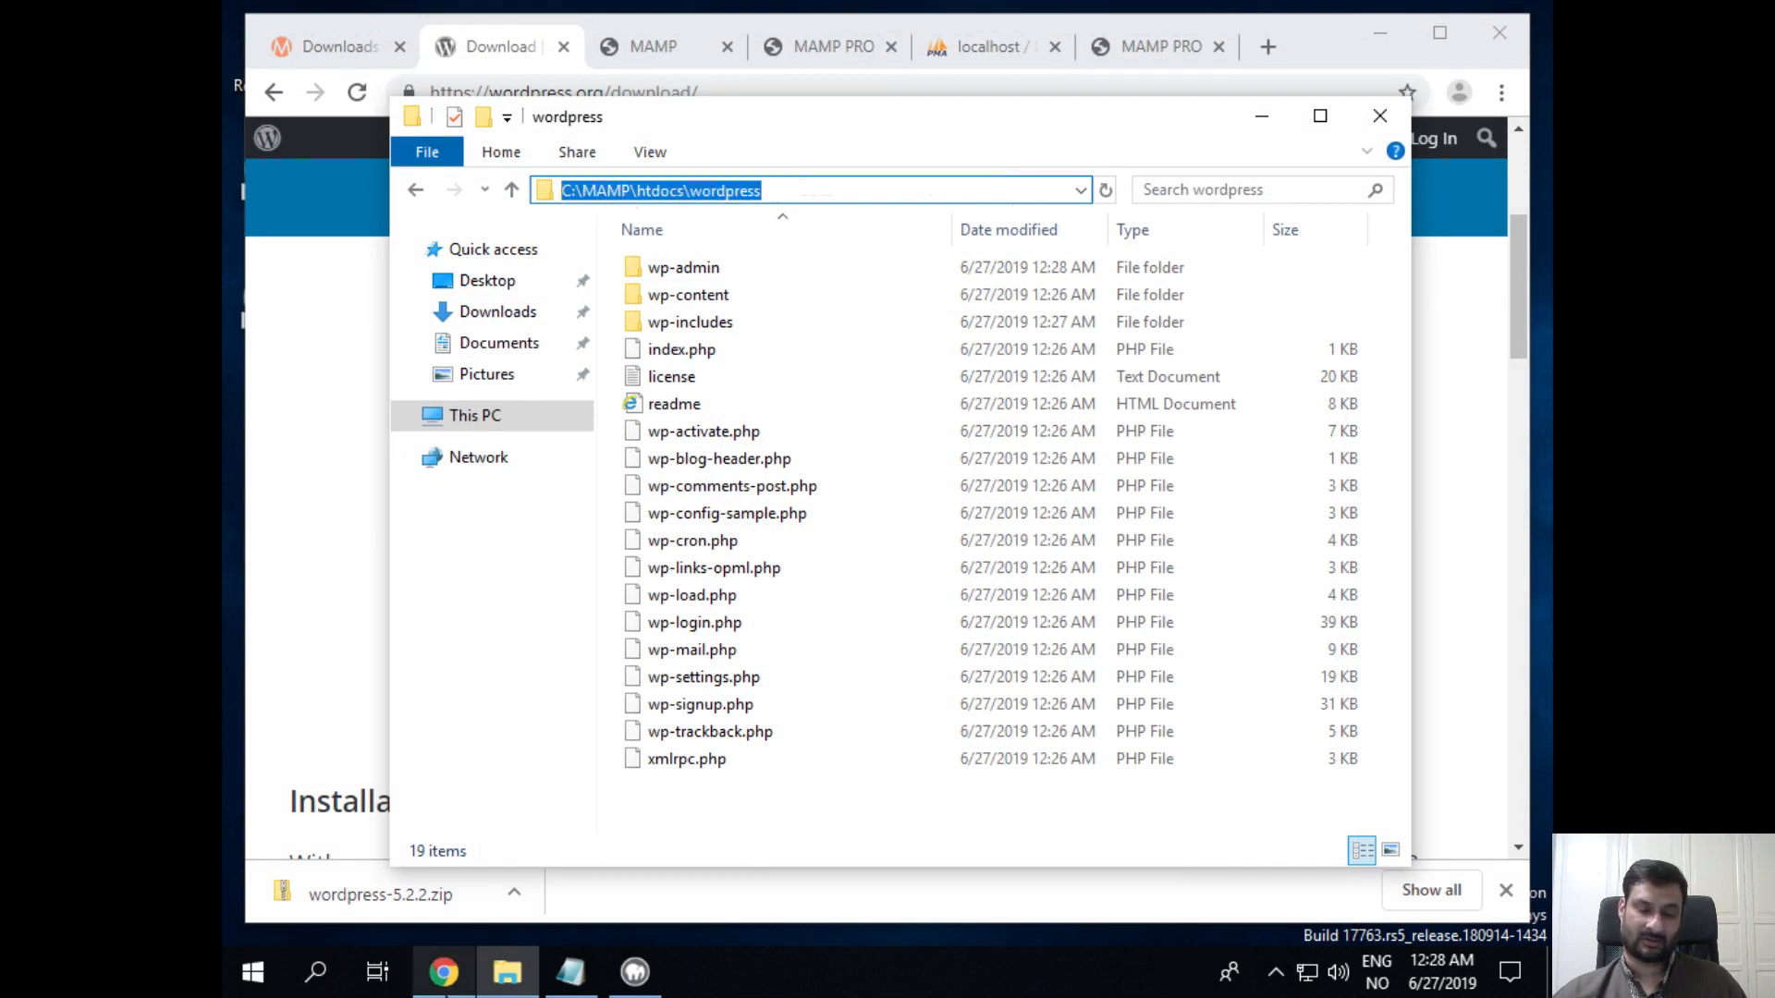
{"action": "left_click", "coordinate": [570, 972]}
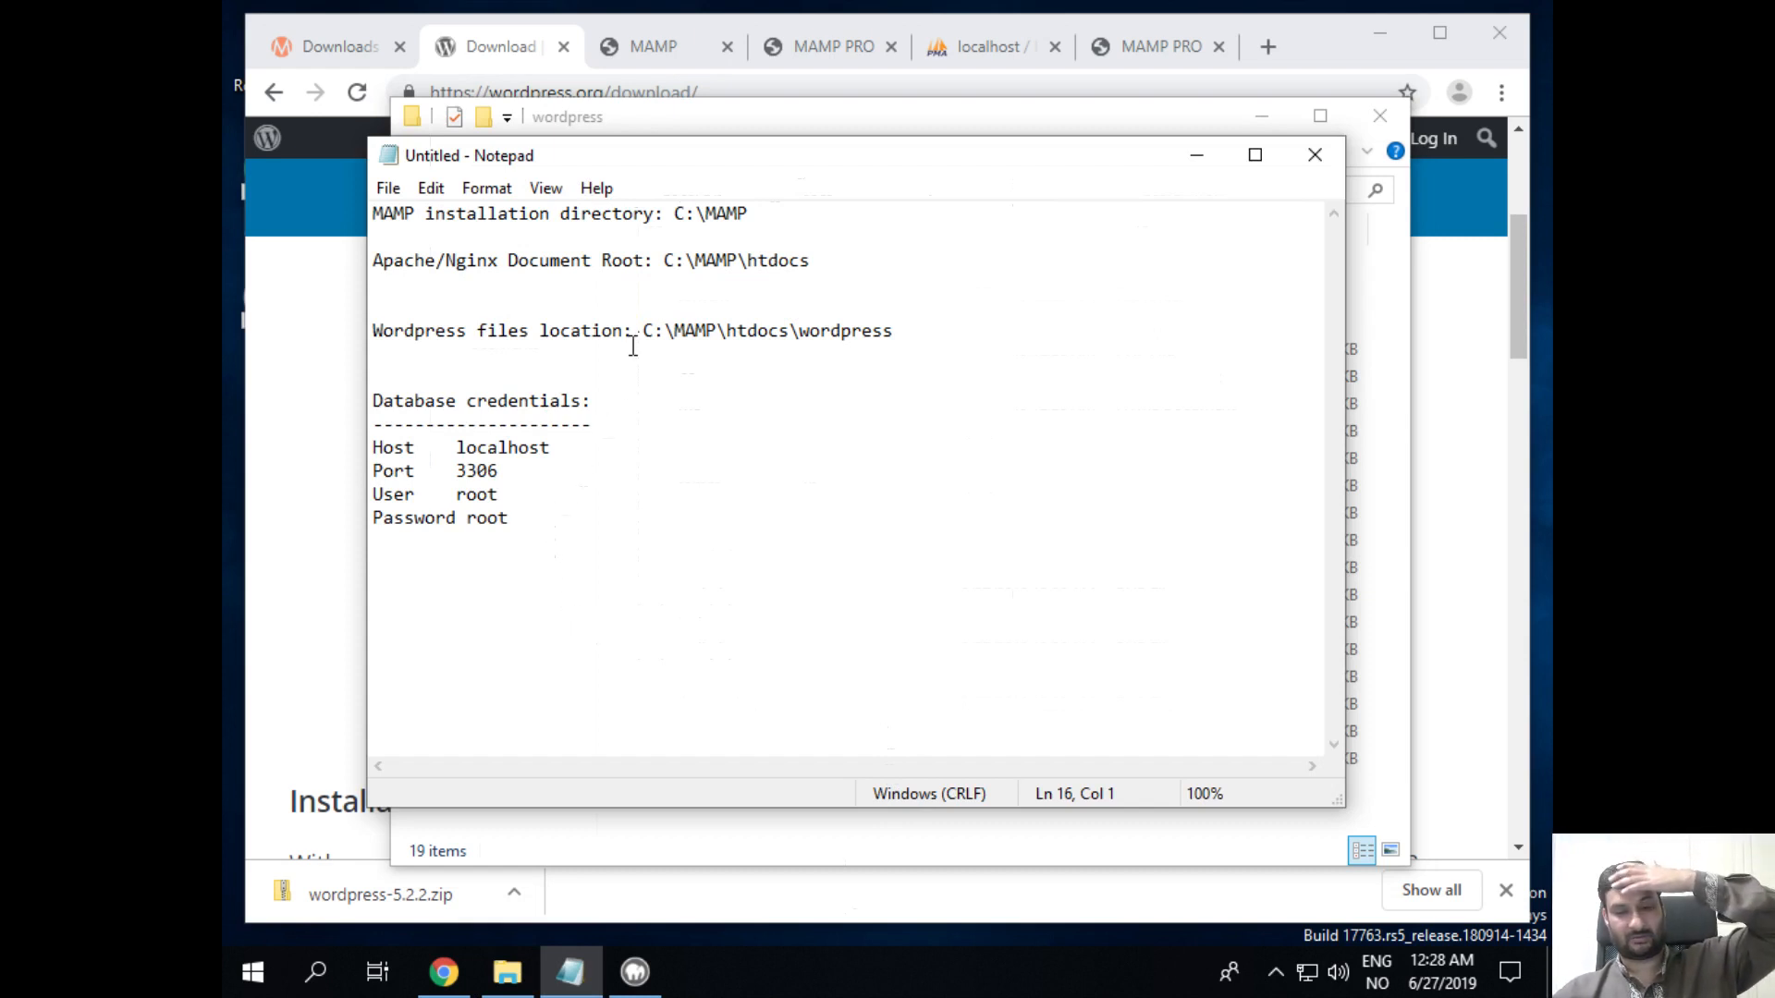
Step: Add 'New wordpress database:' with 'Name: wordpress' at the end of the Notepad notes
{"action": "left_click_drag", "start_coordinate": [644, 330], "coordinate": [891, 380]}
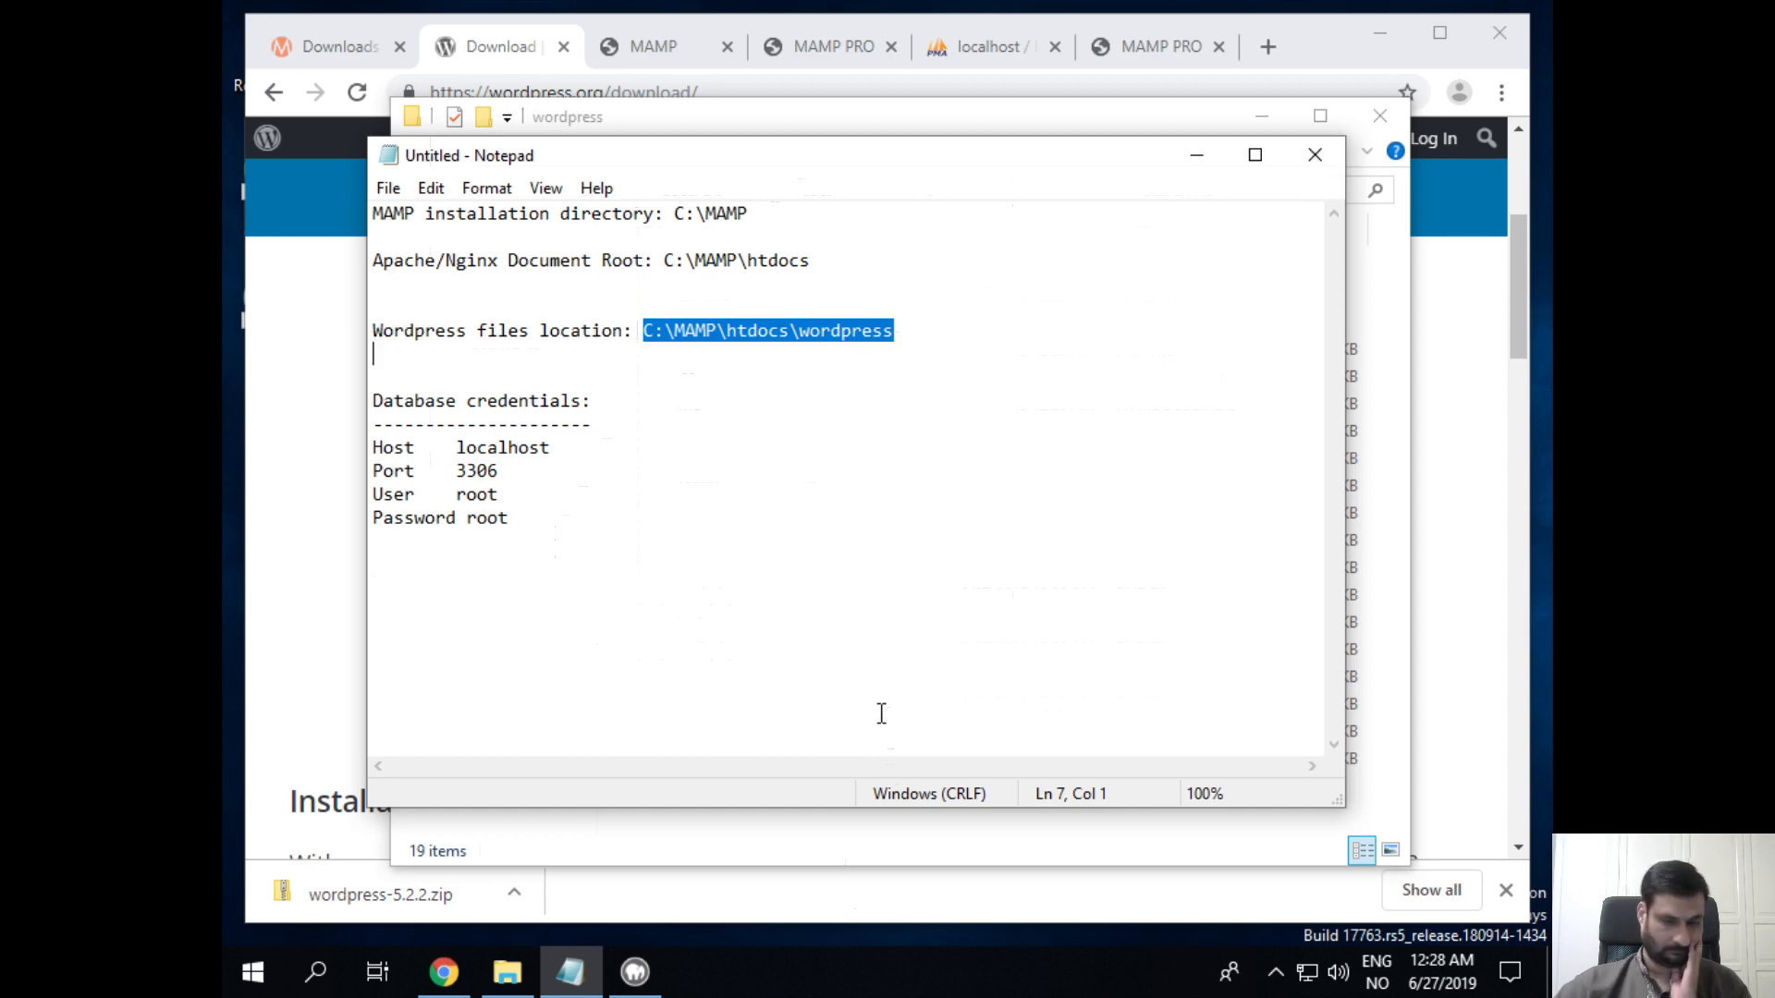
{"action": "left_click", "coordinate": [877, 628]}
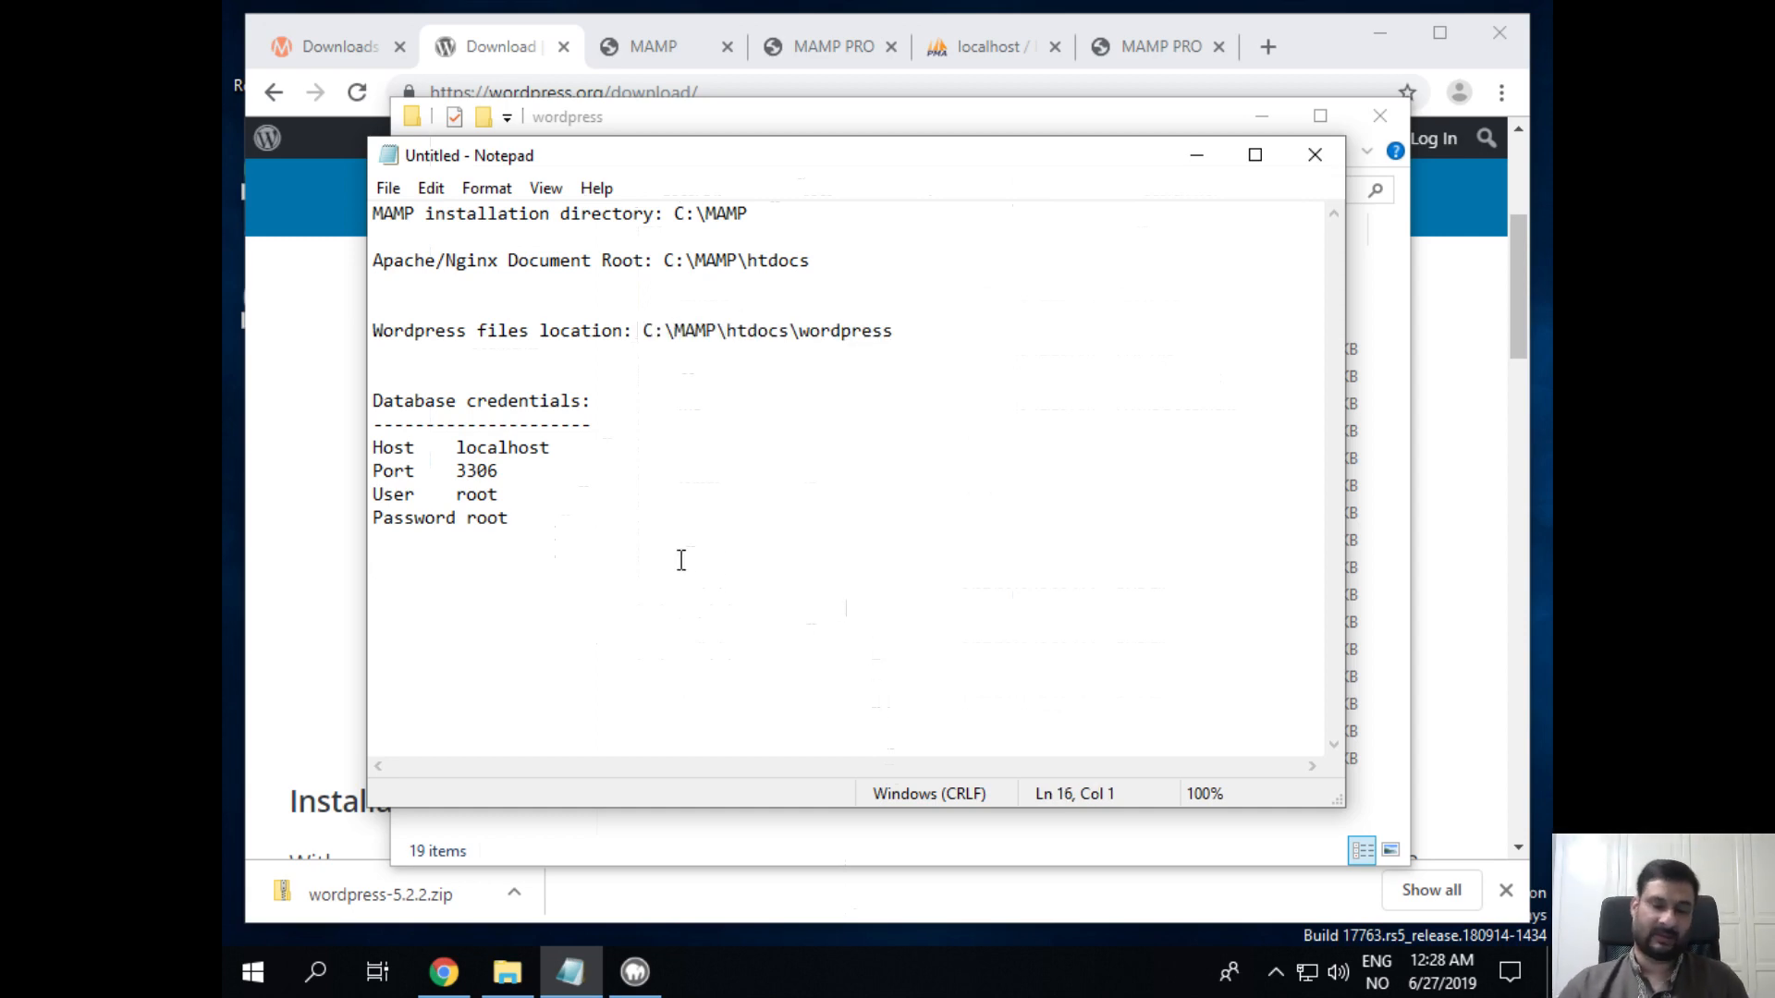
{"action": "type", "text": "Wor"}
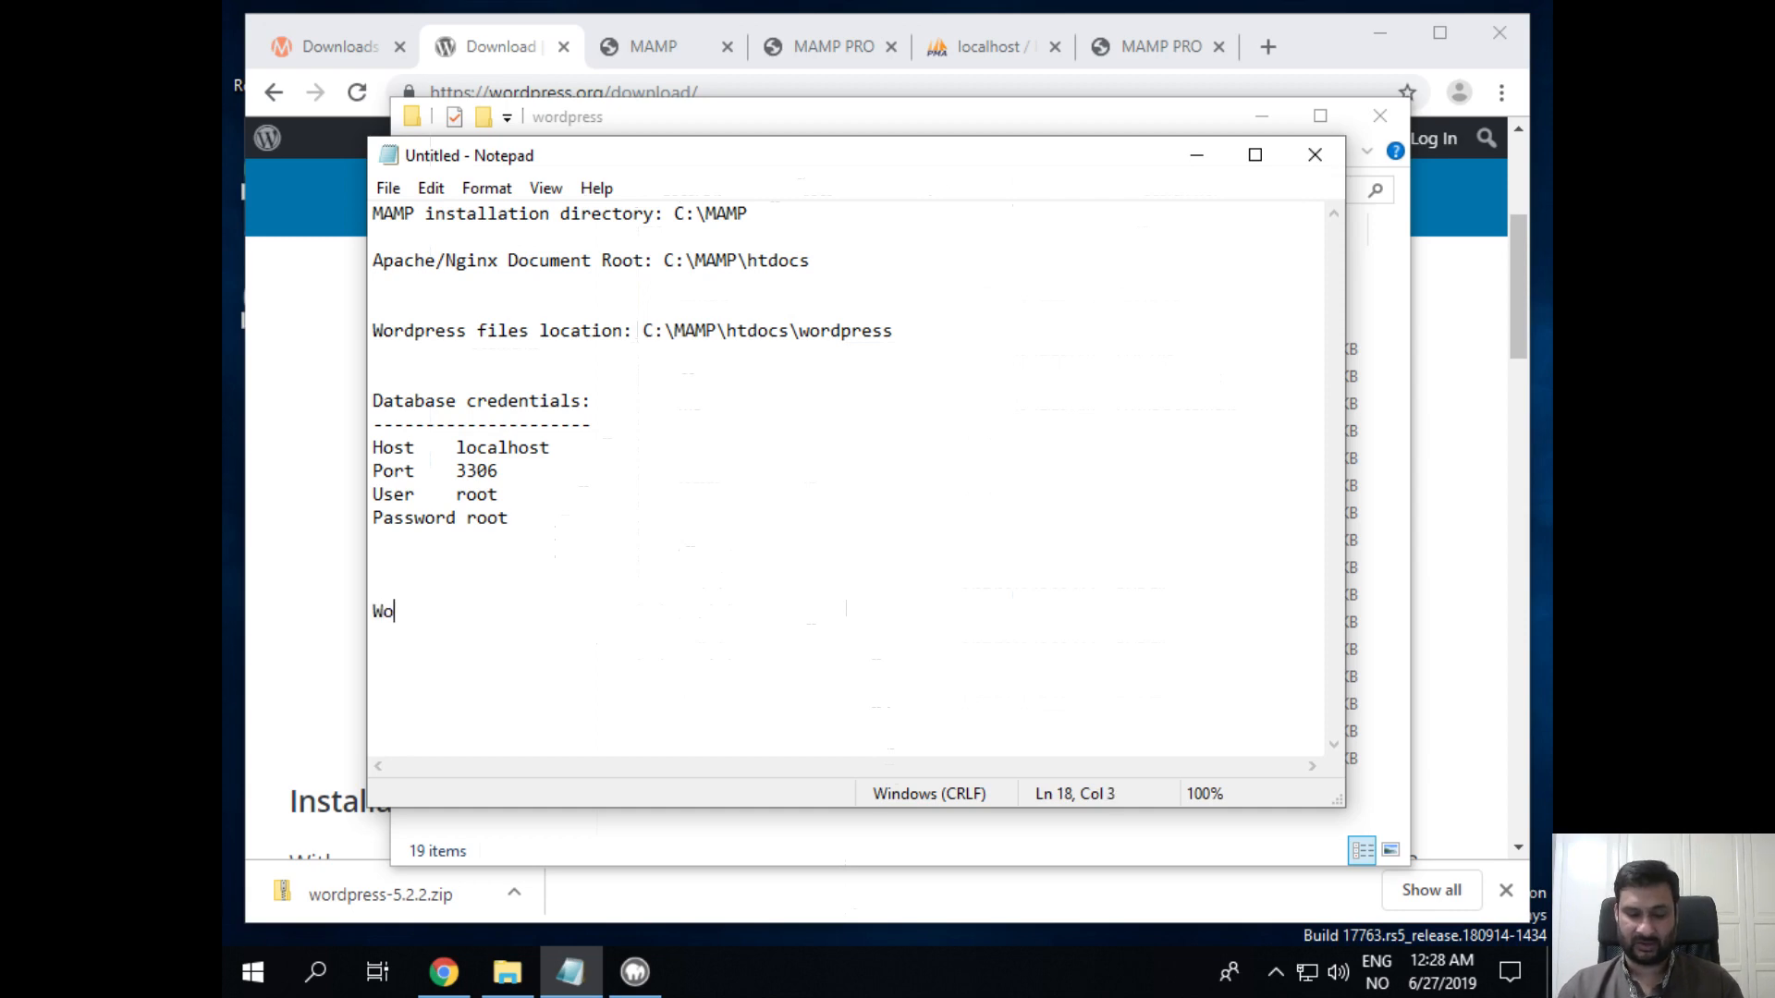
{"action": "key", "text": "BackSpace"}
{"action": "key", "text": "BackSpace"}
{"action": "key", "text": "BackSpace"}
{"action": "type", "text": "New "}
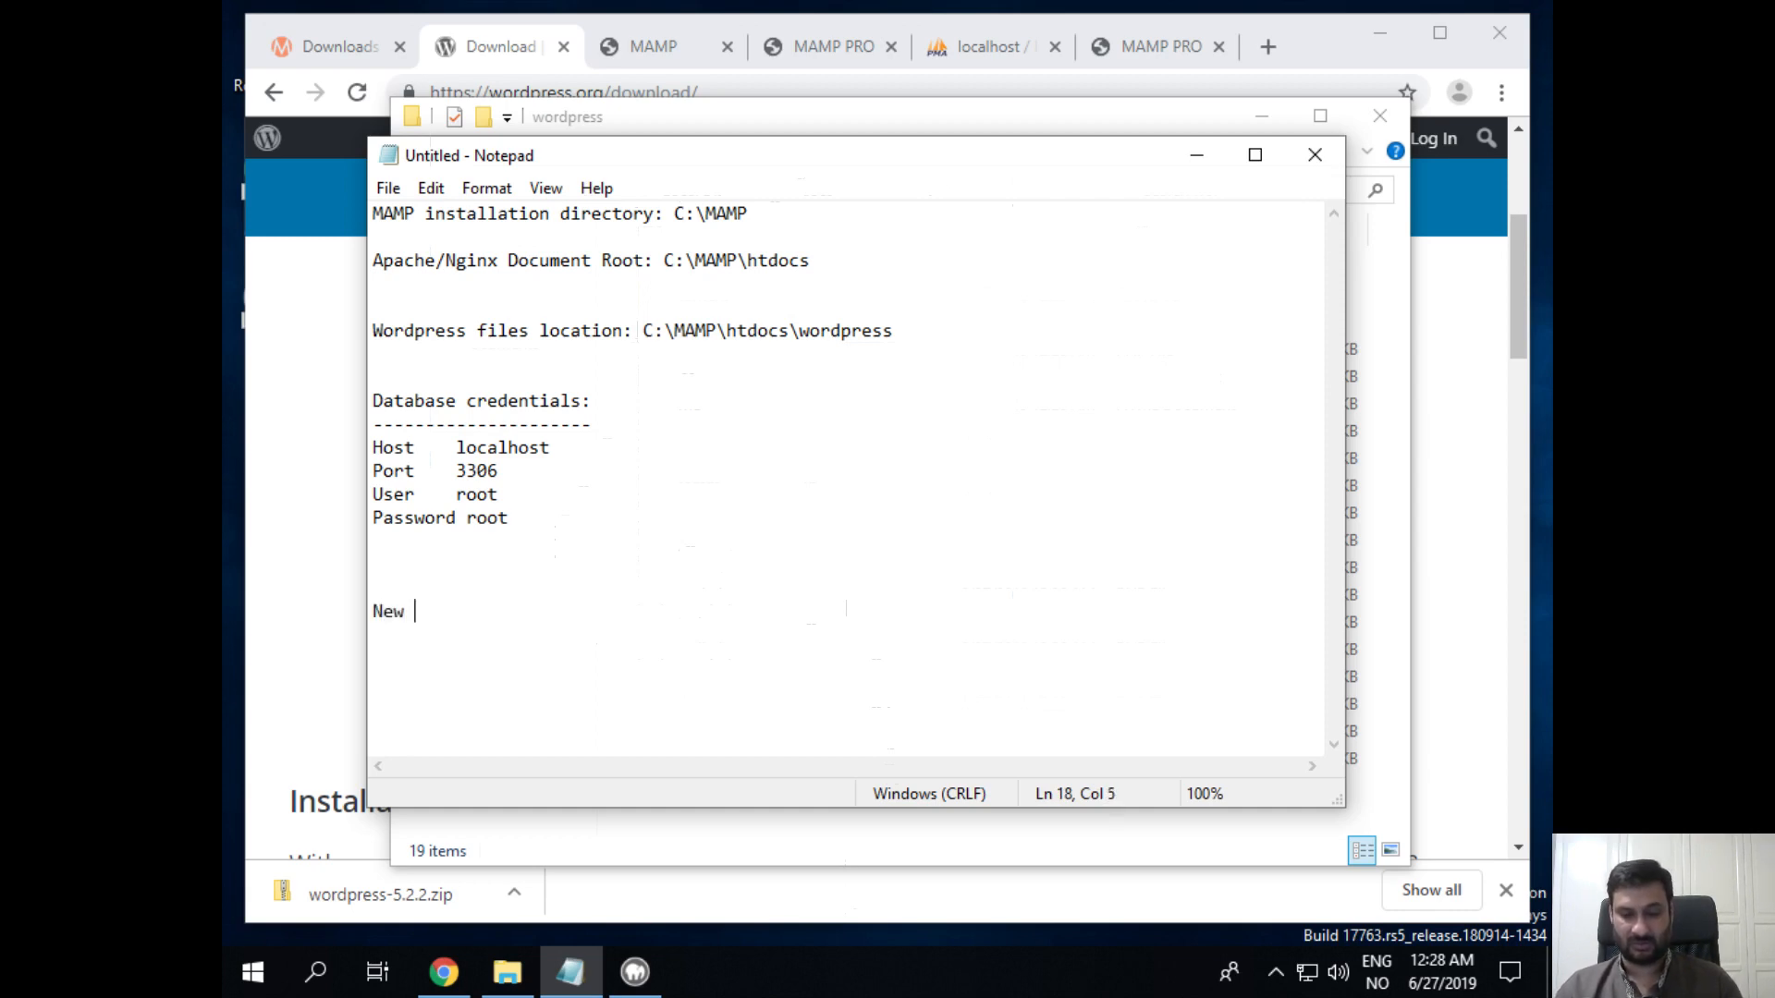
{"action": "type", "text": "wordpress "}
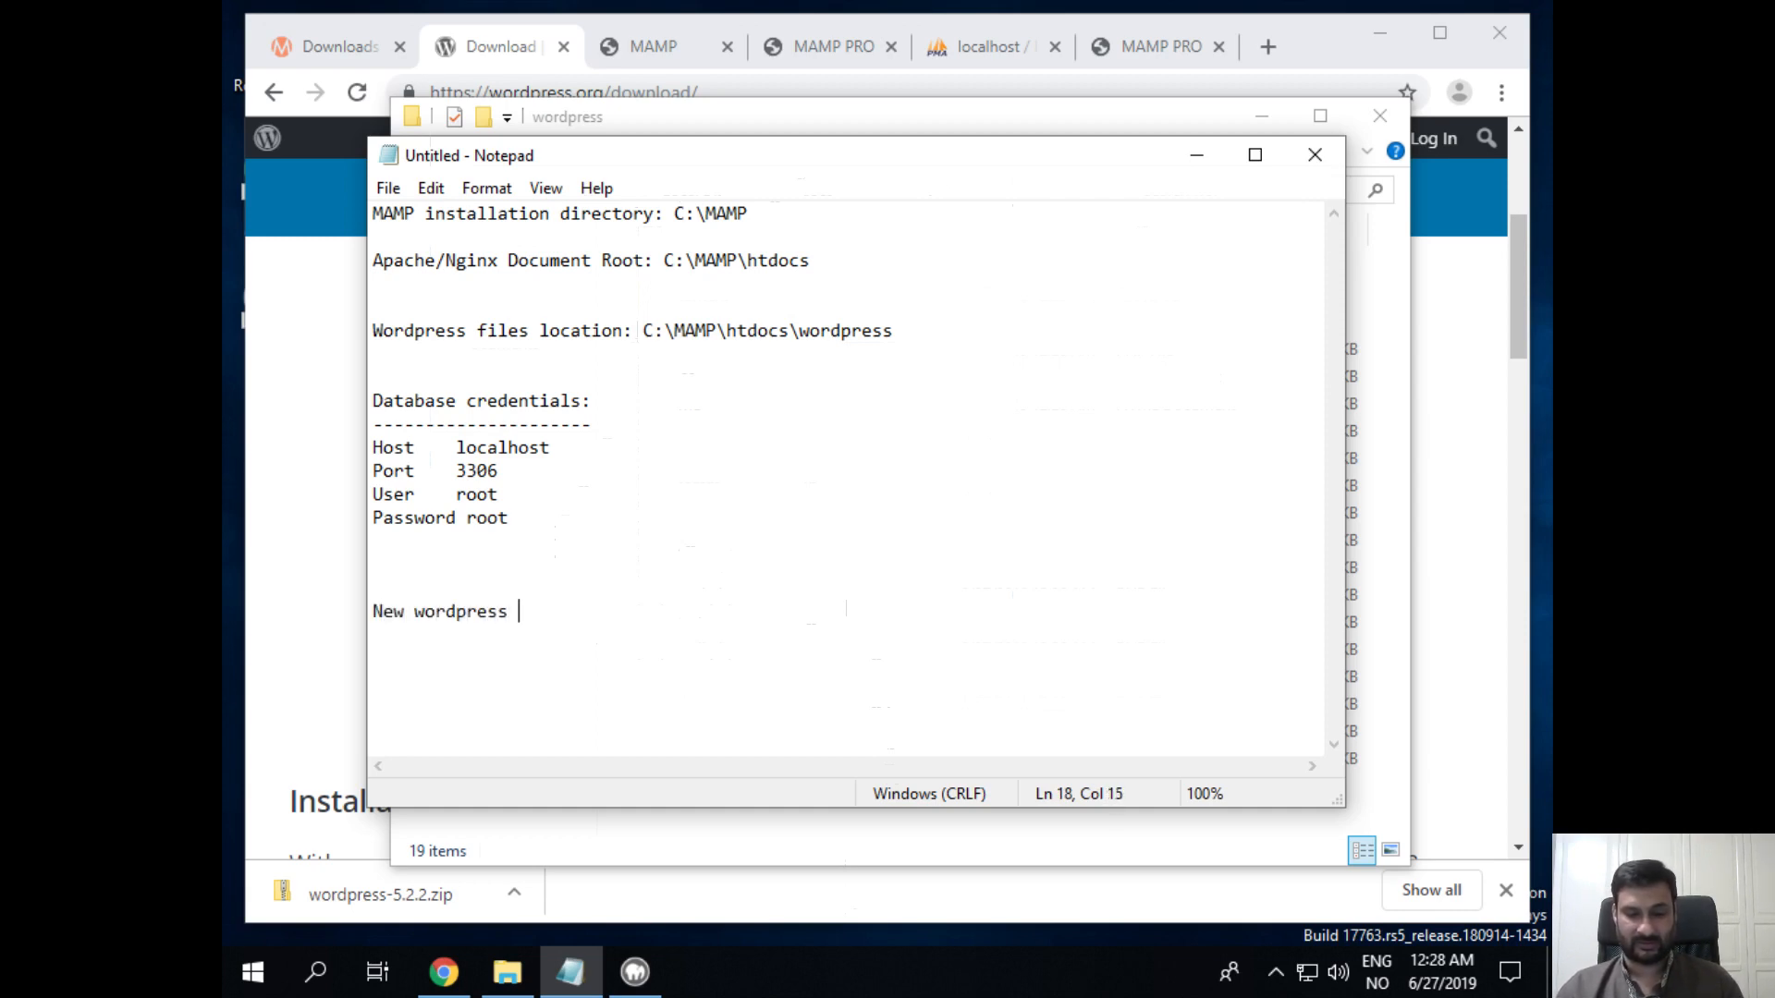
{"action": "type", "text": "database:"}
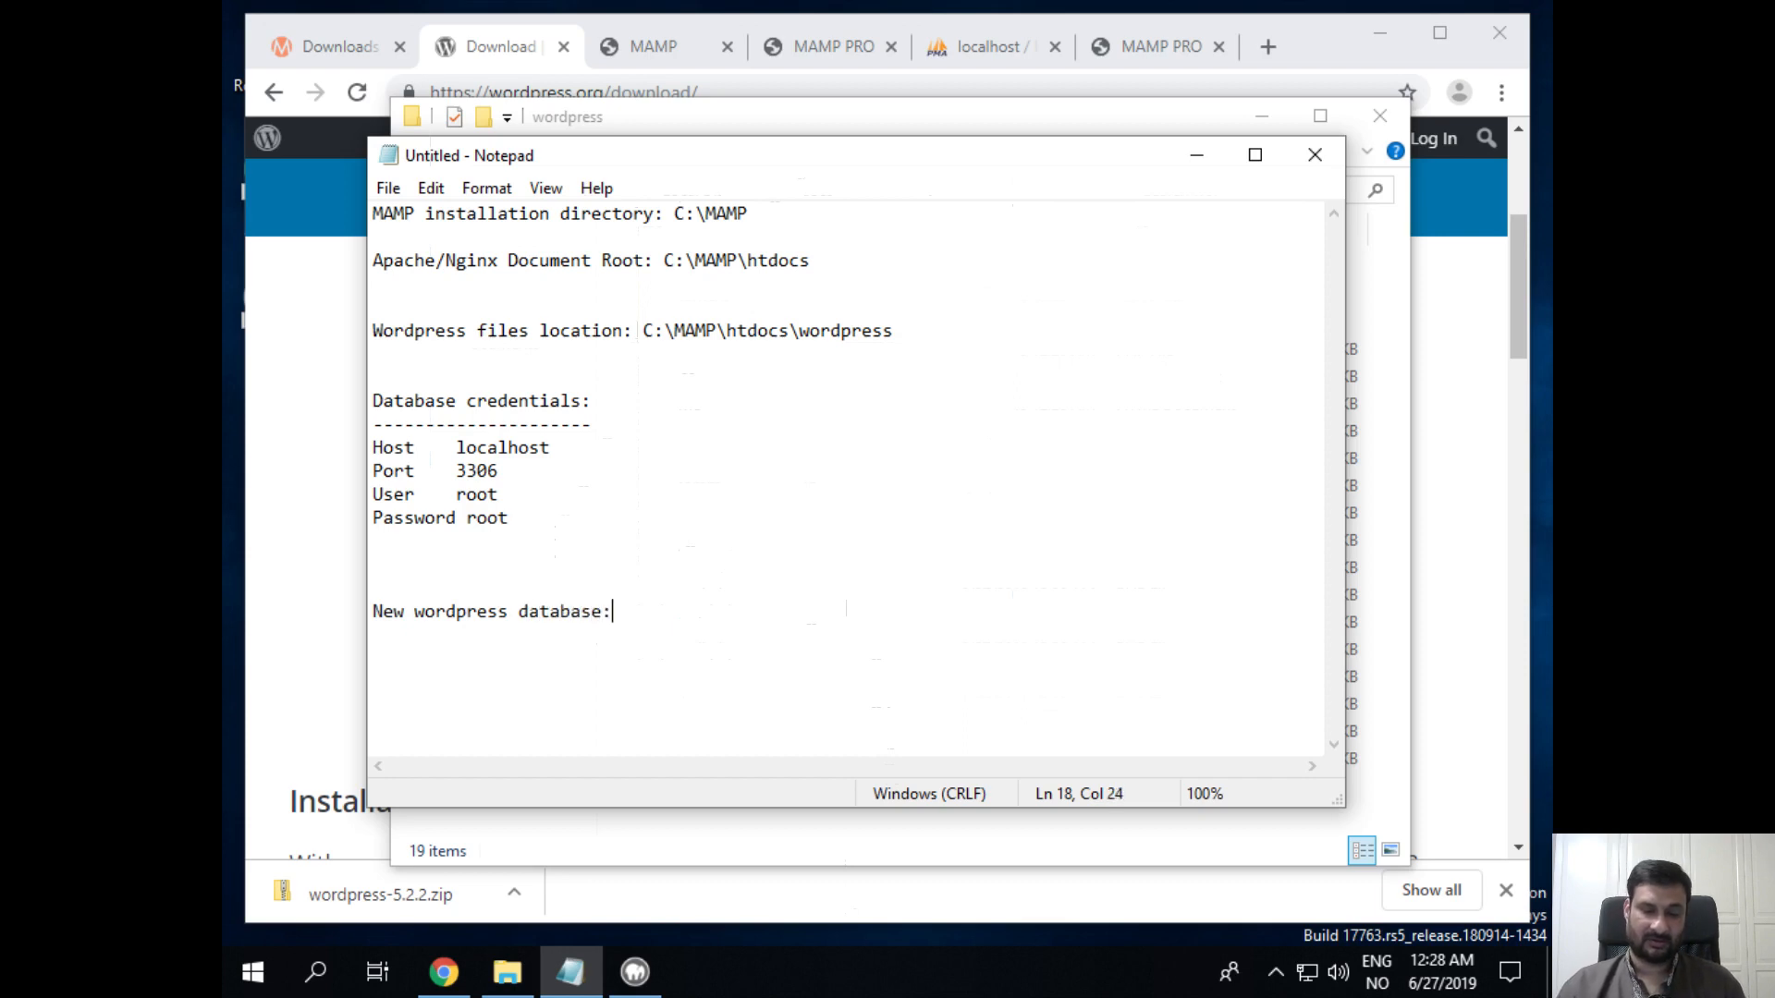
{"action": "key", "text": "Return"}
{"action": "type", "text": "Name: "}
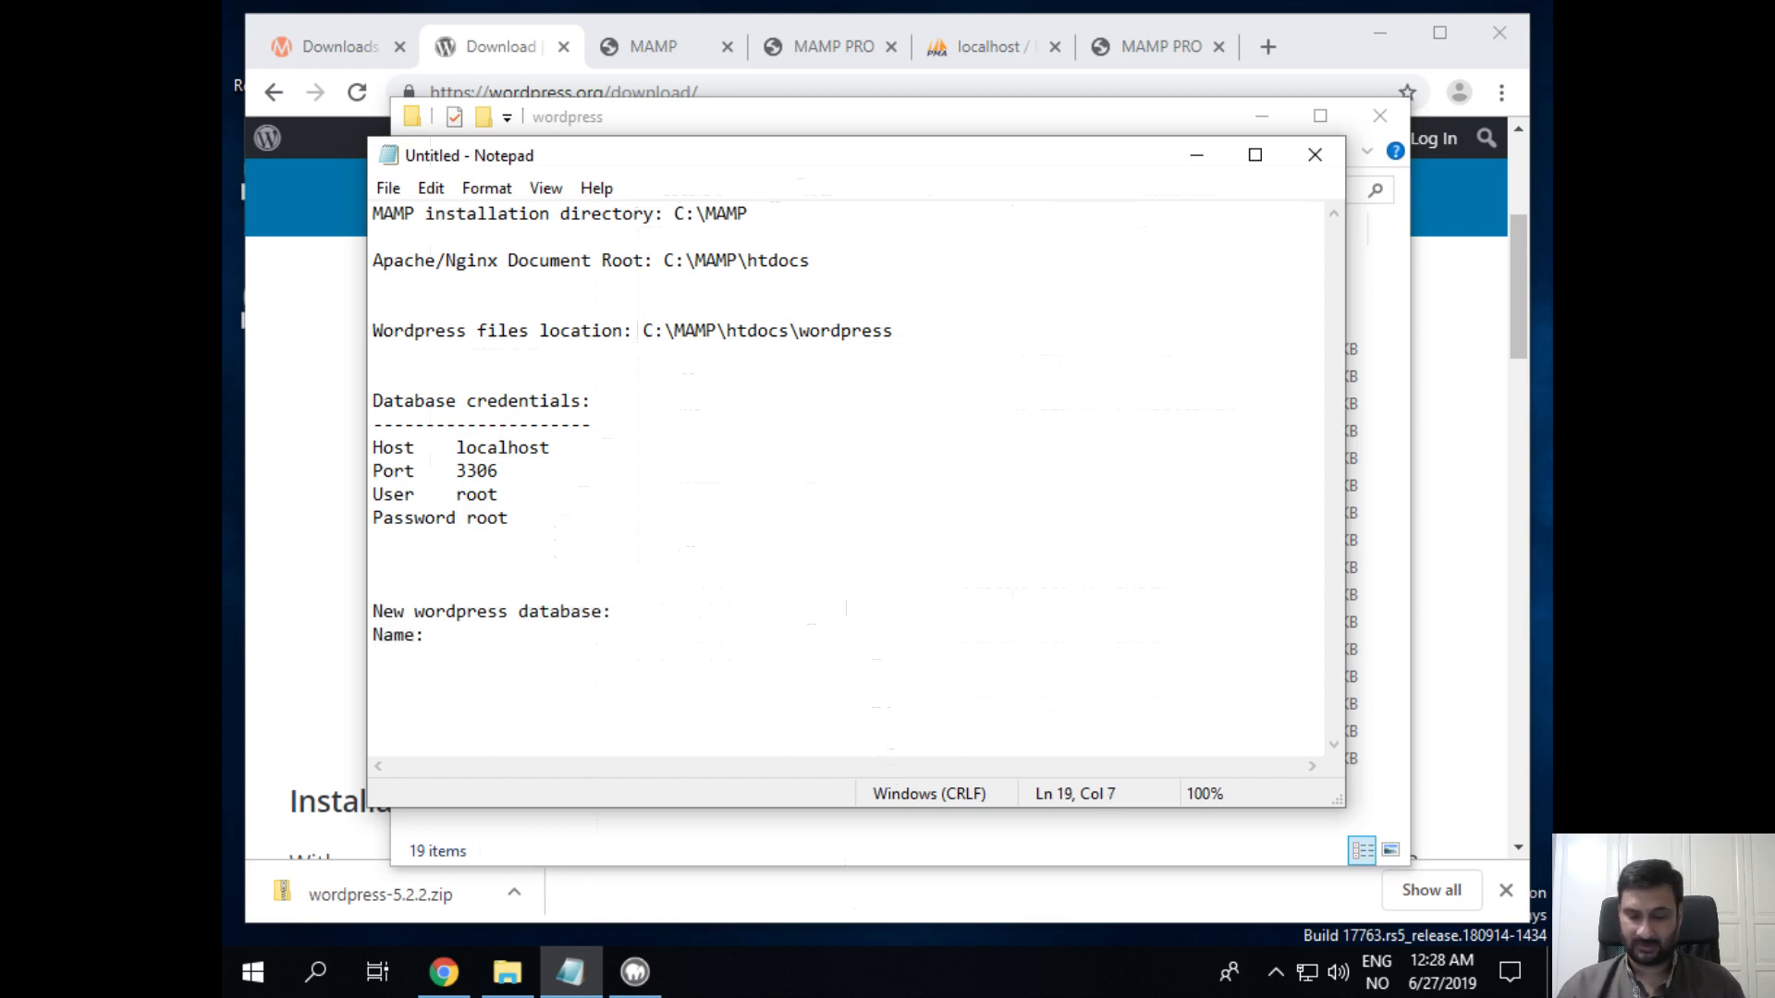
{"action": "type", "text": "wor"}
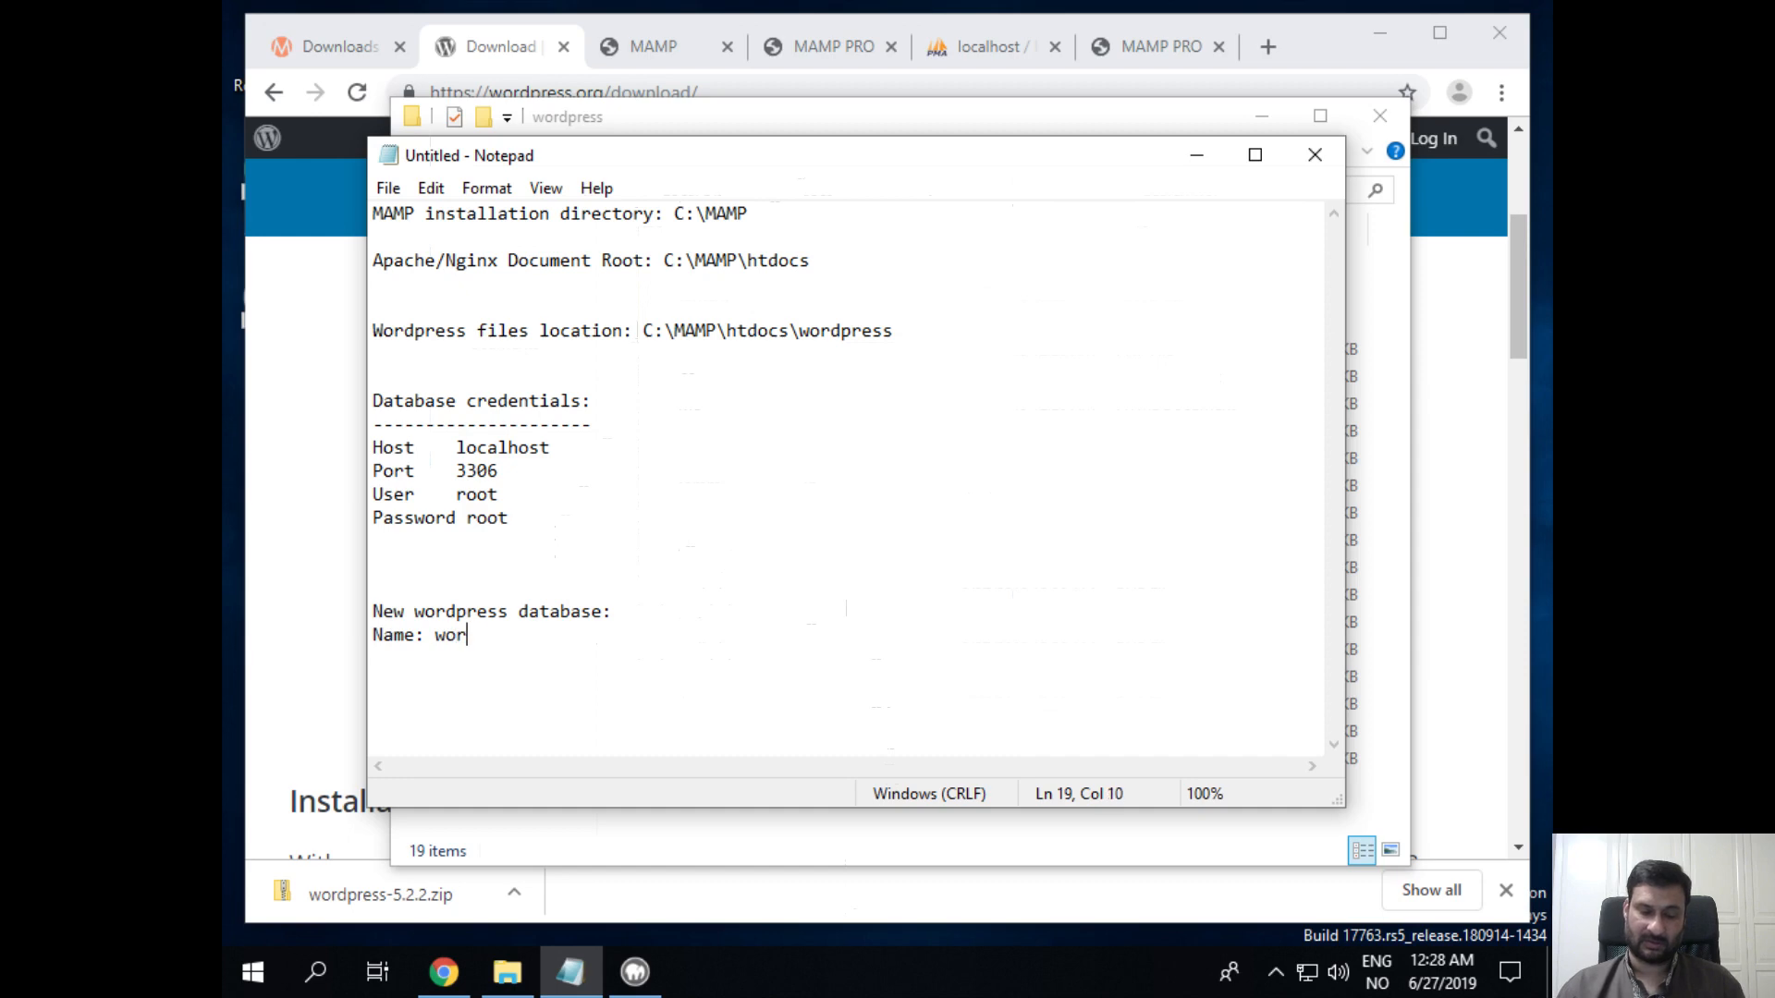
{"action": "type", "text": "dpress"}
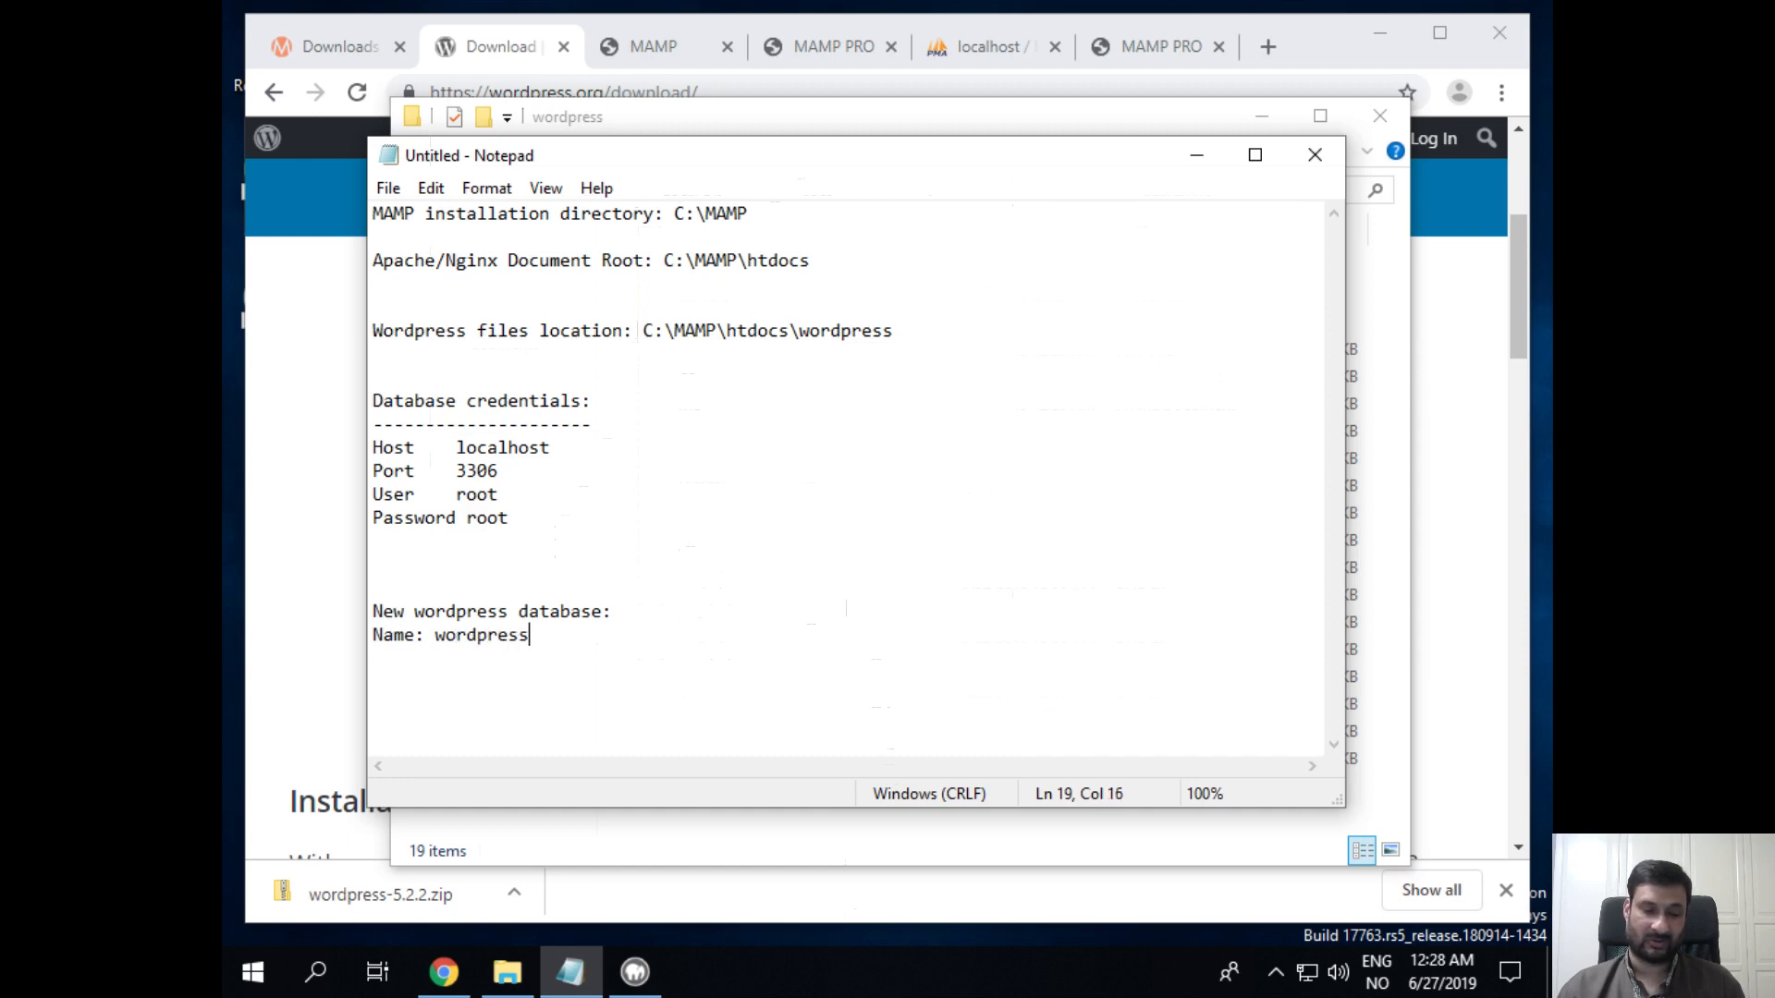
{"action": "type", "text": "d"}
{"action": "key", "text": "BackSpace"}
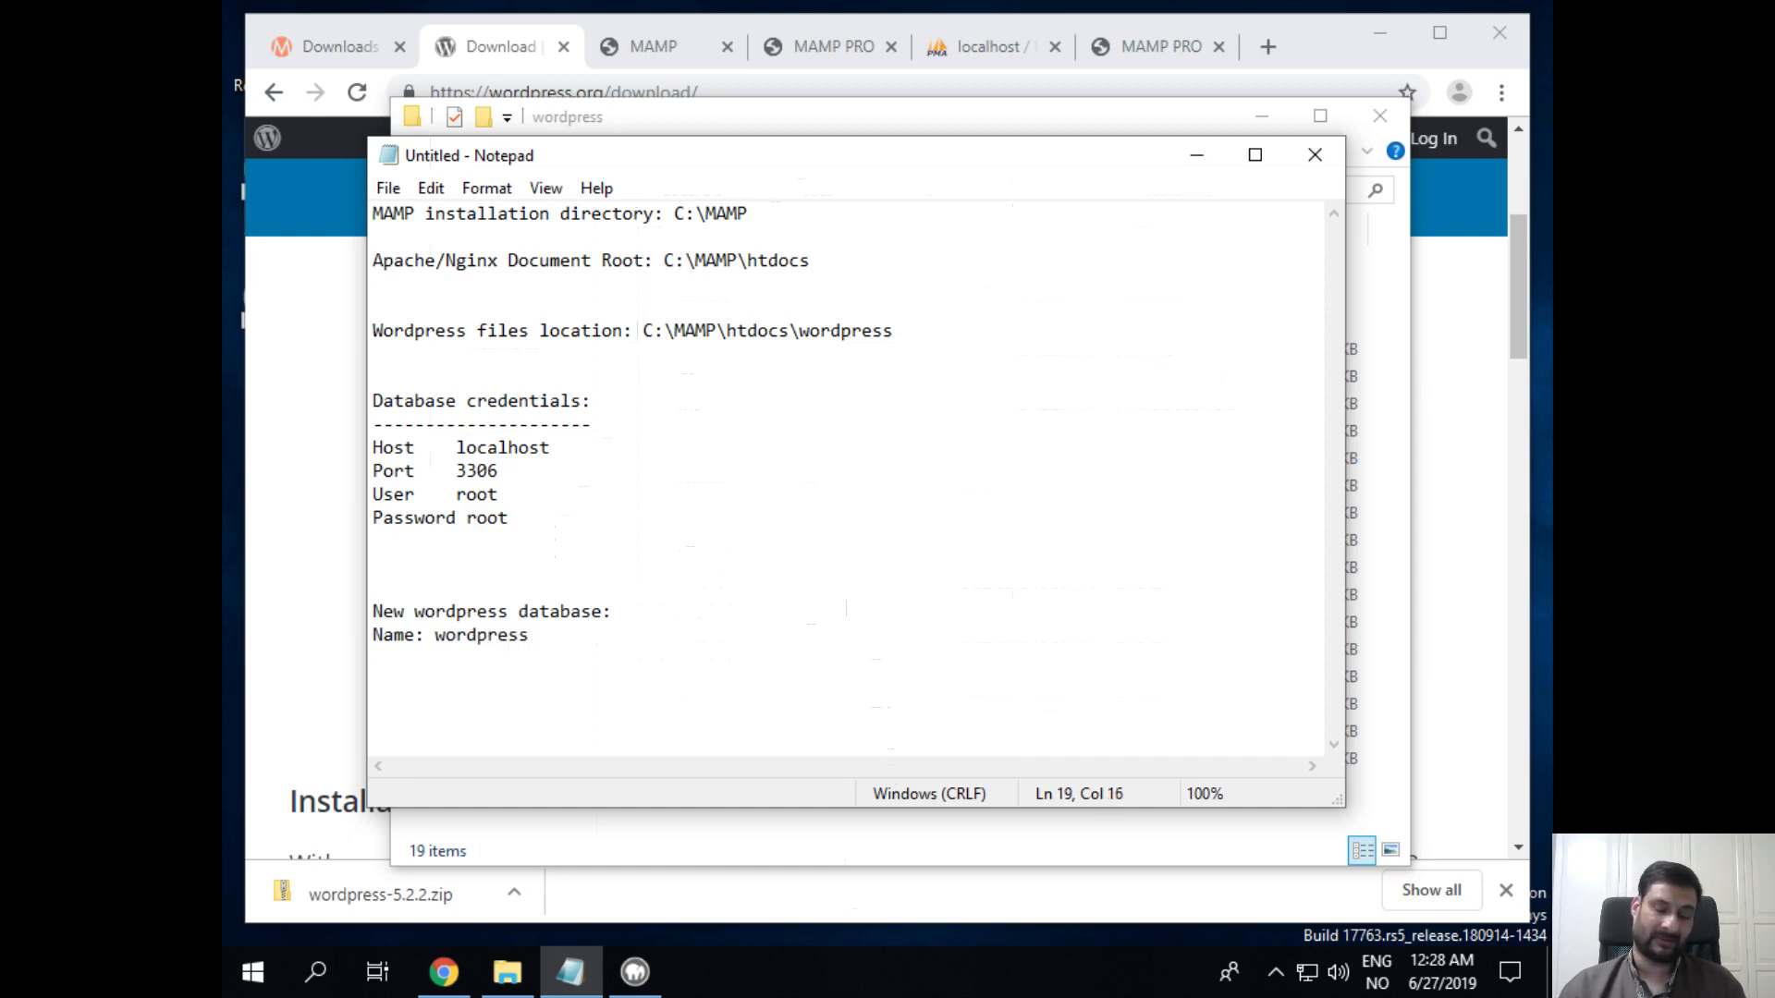
{"action": "key", "text": "Return"}
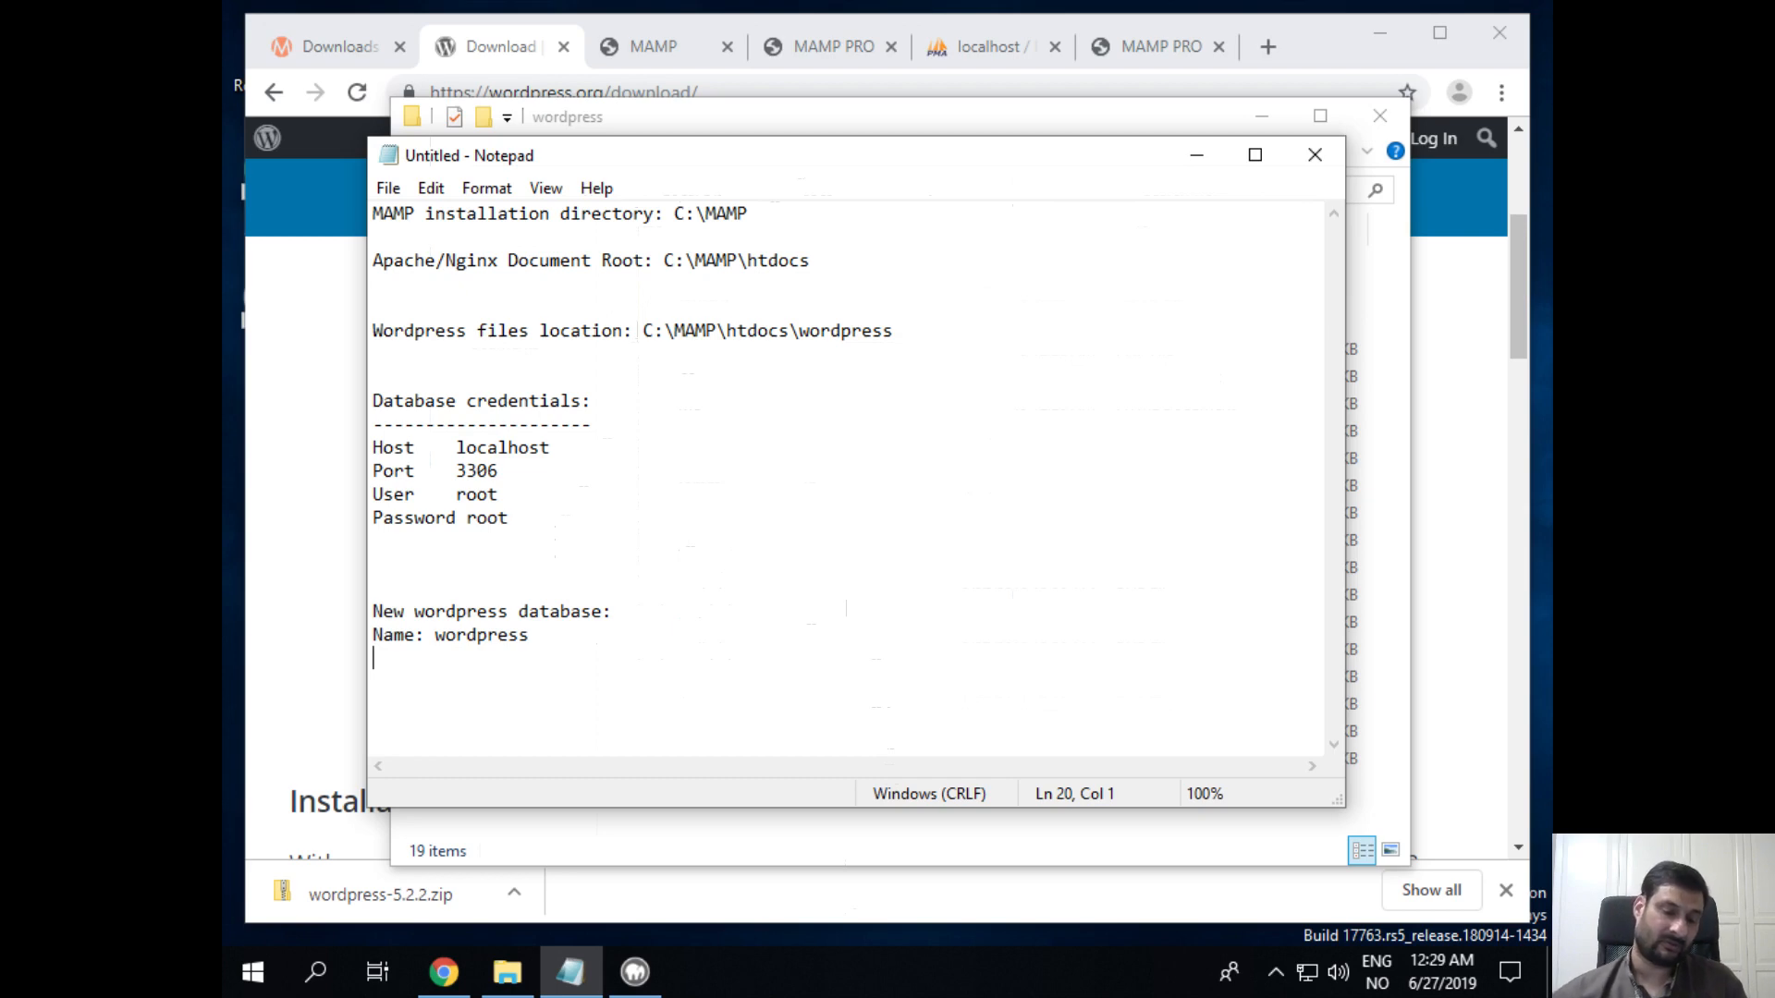
{"action": "left_click_drag", "start_coordinate": [549, 519], "coordinate": [351, 497]}
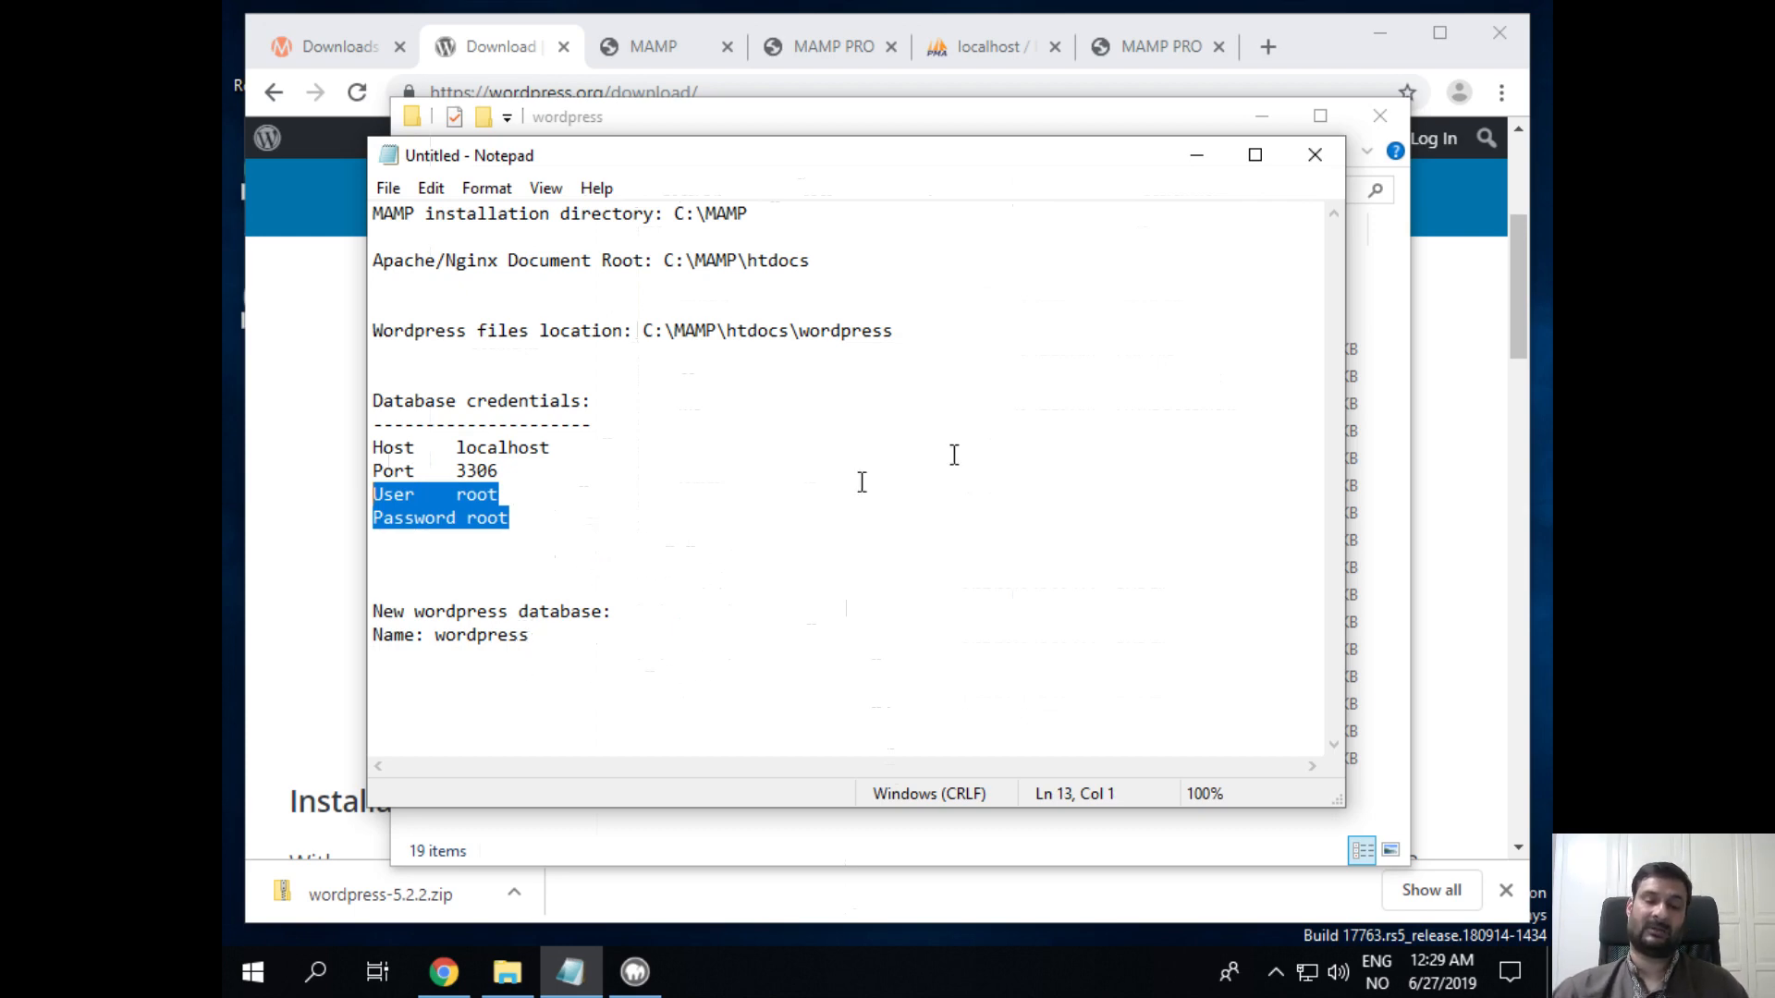
Step: Return to the MAMP start page in Chrome and launch phpMyAdmin from its Tools menu
{"action": "left_click", "coordinate": [1213, 152]}
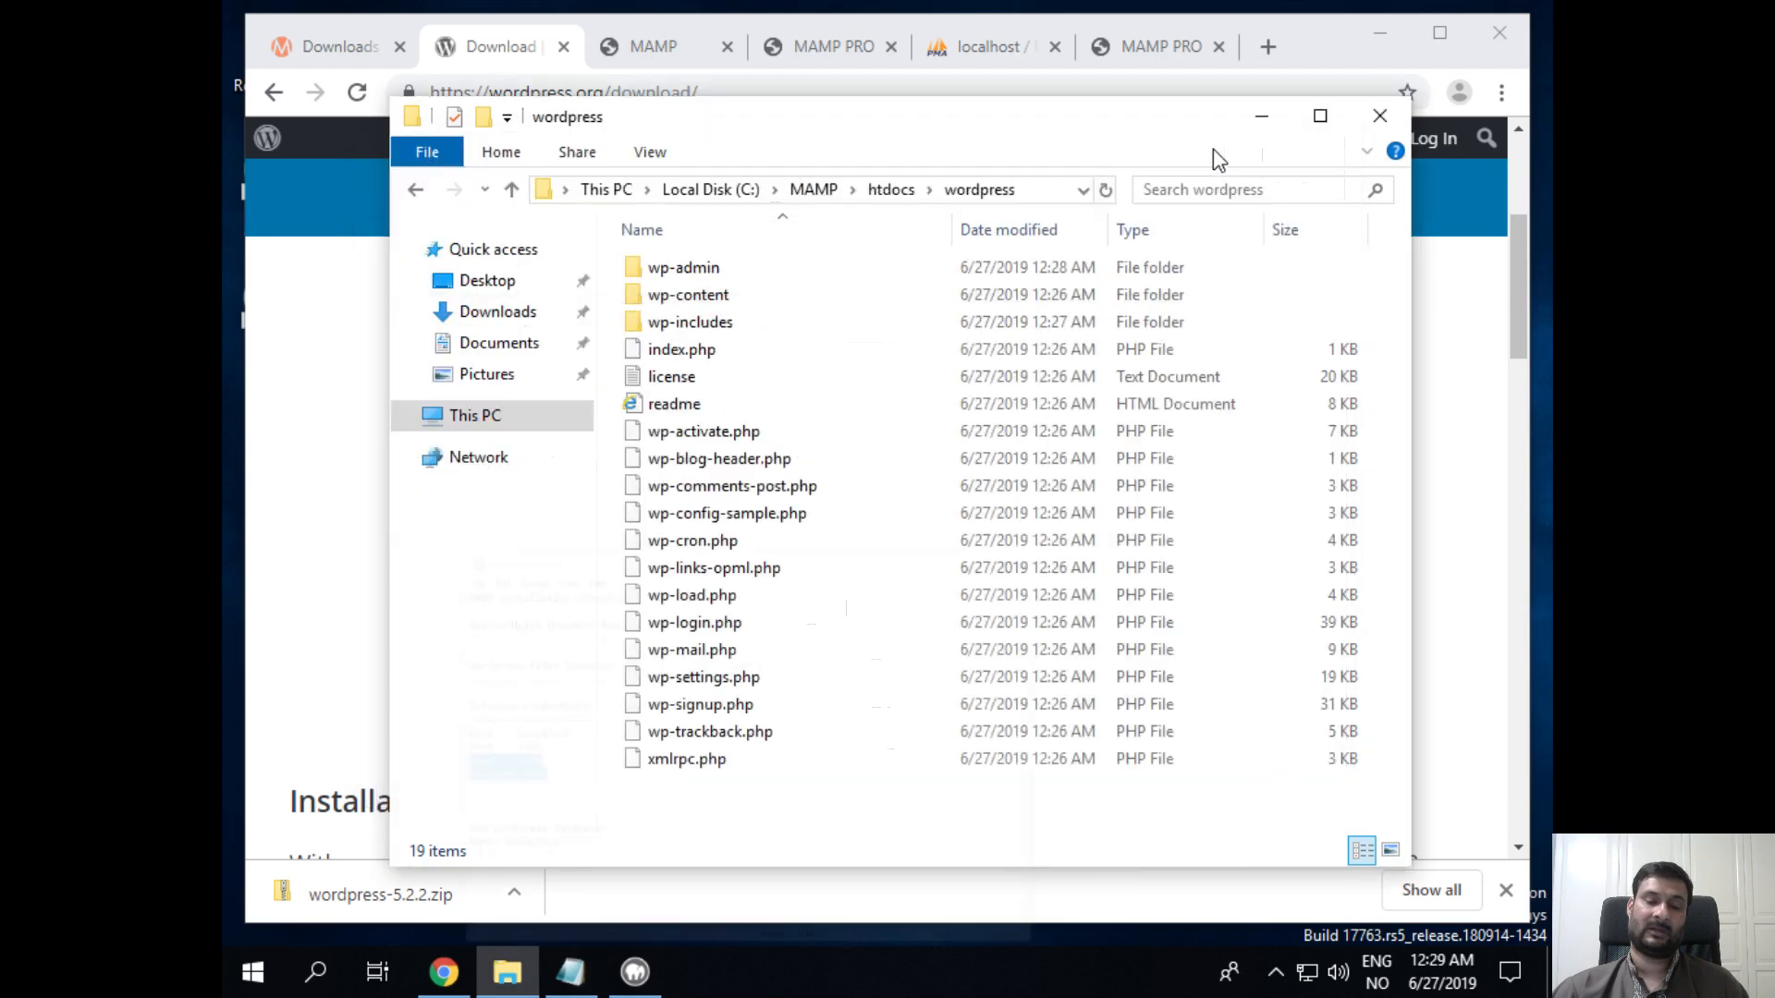
{"action": "left_click", "coordinate": [1250, 118]}
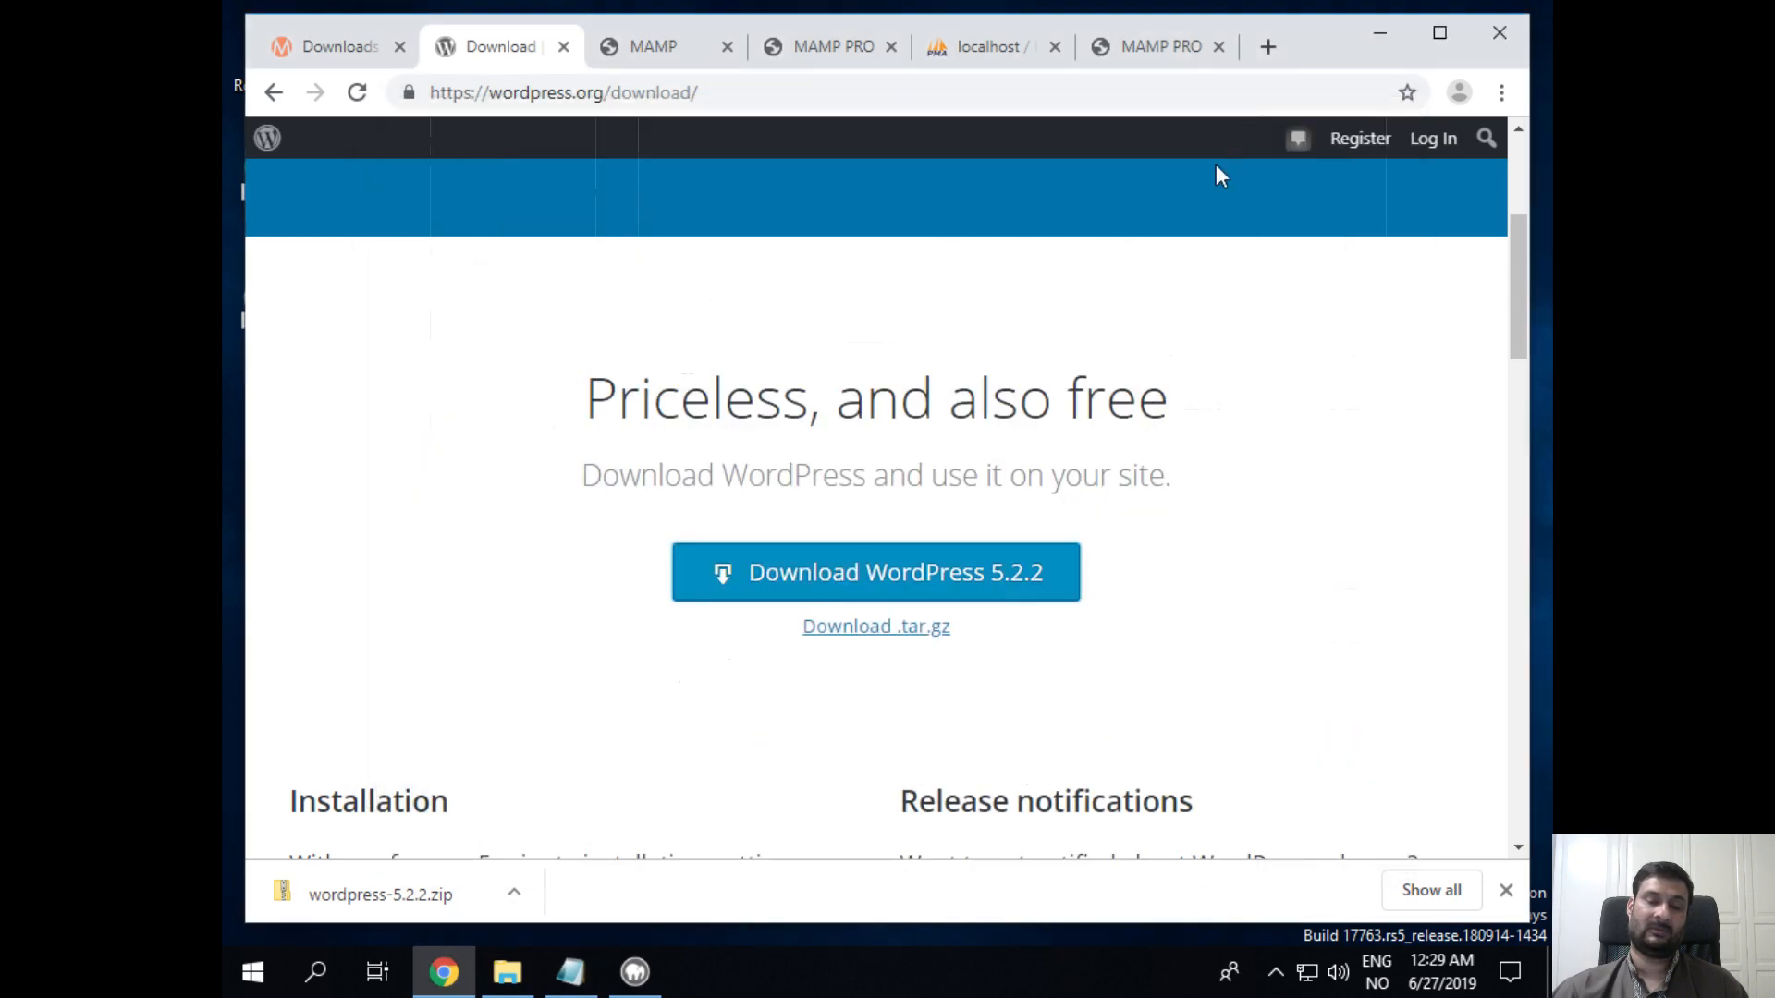
{"action": "left_click", "coordinate": [664, 56]}
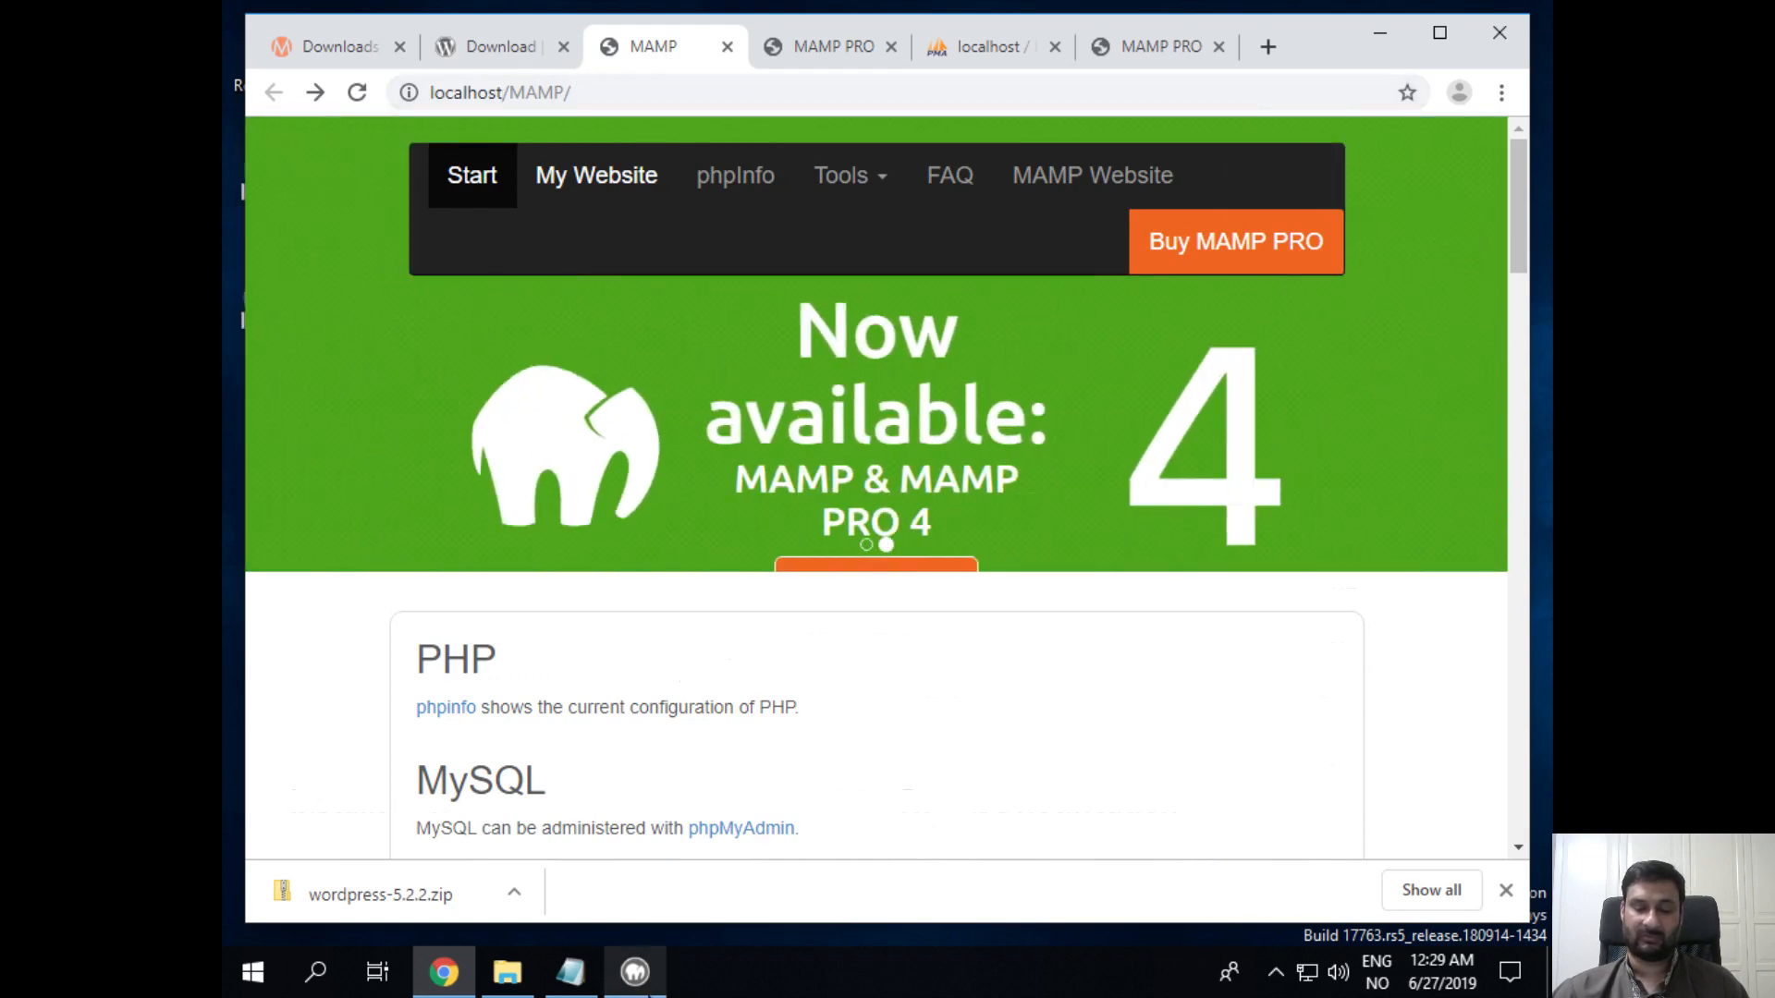
{"action": "left_click", "coordinate": [633, 972]}
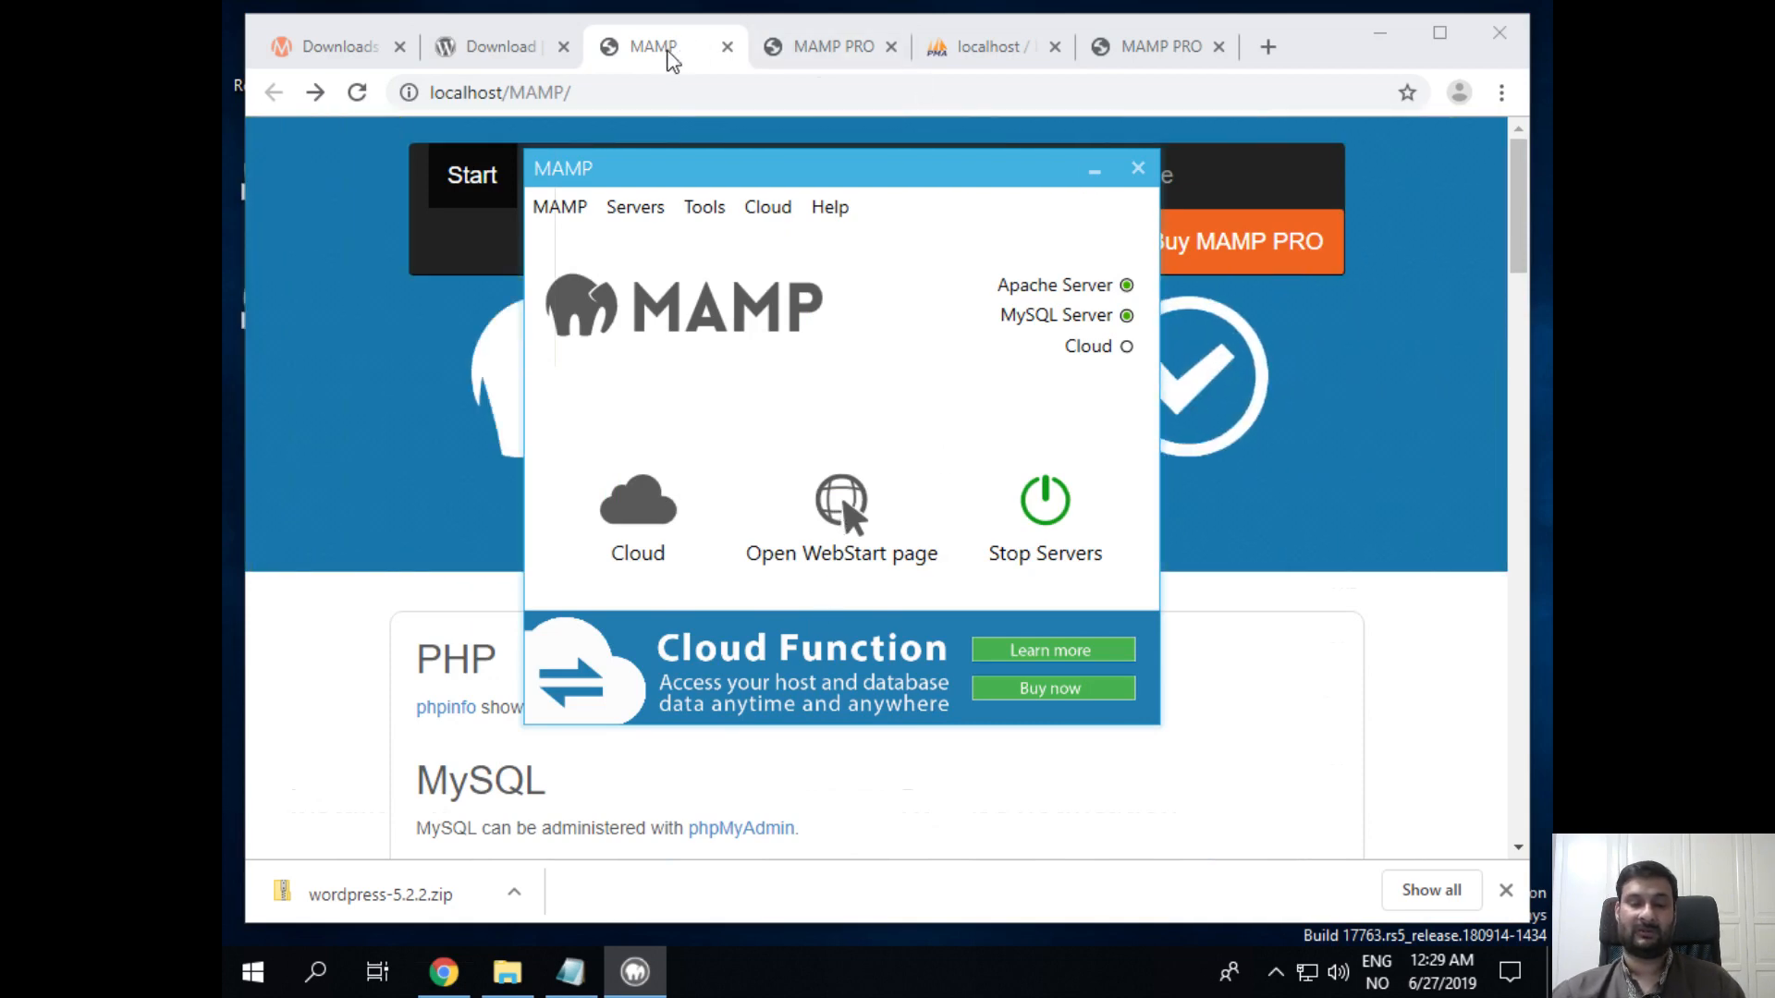
{"action": "left_click", "coordinate": [669, 57]}
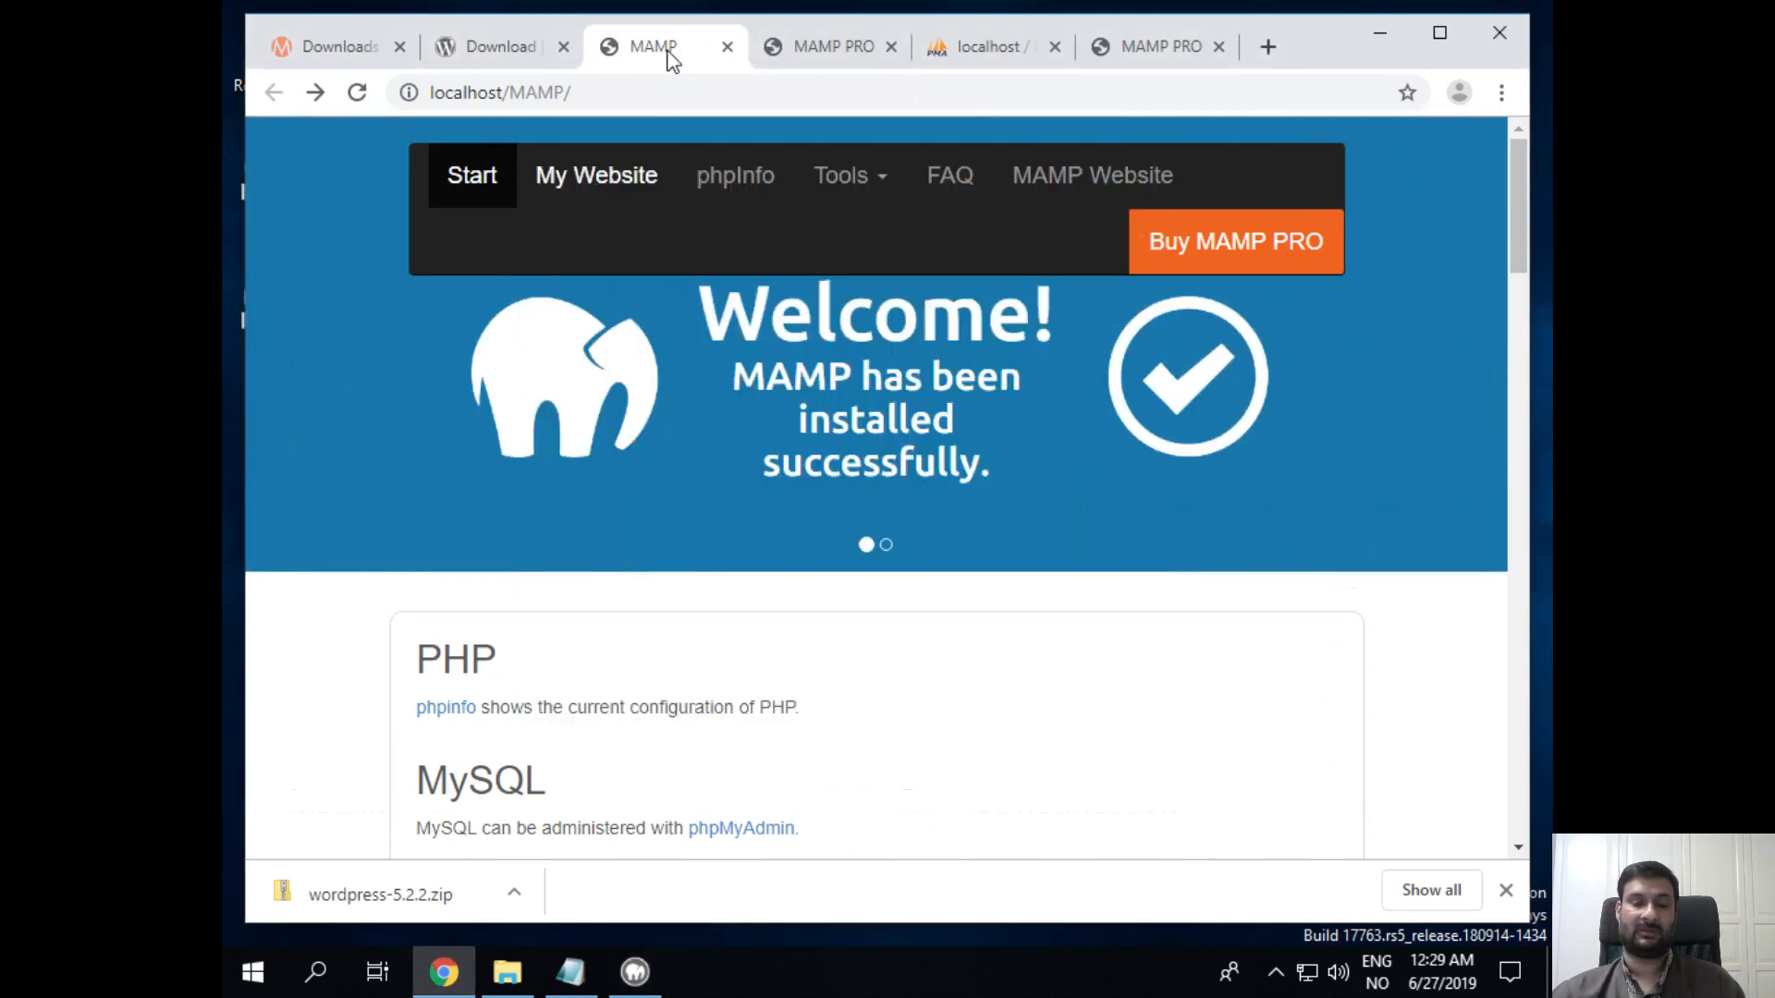
{"action": "left_click", "coordinate": [860, 178]}
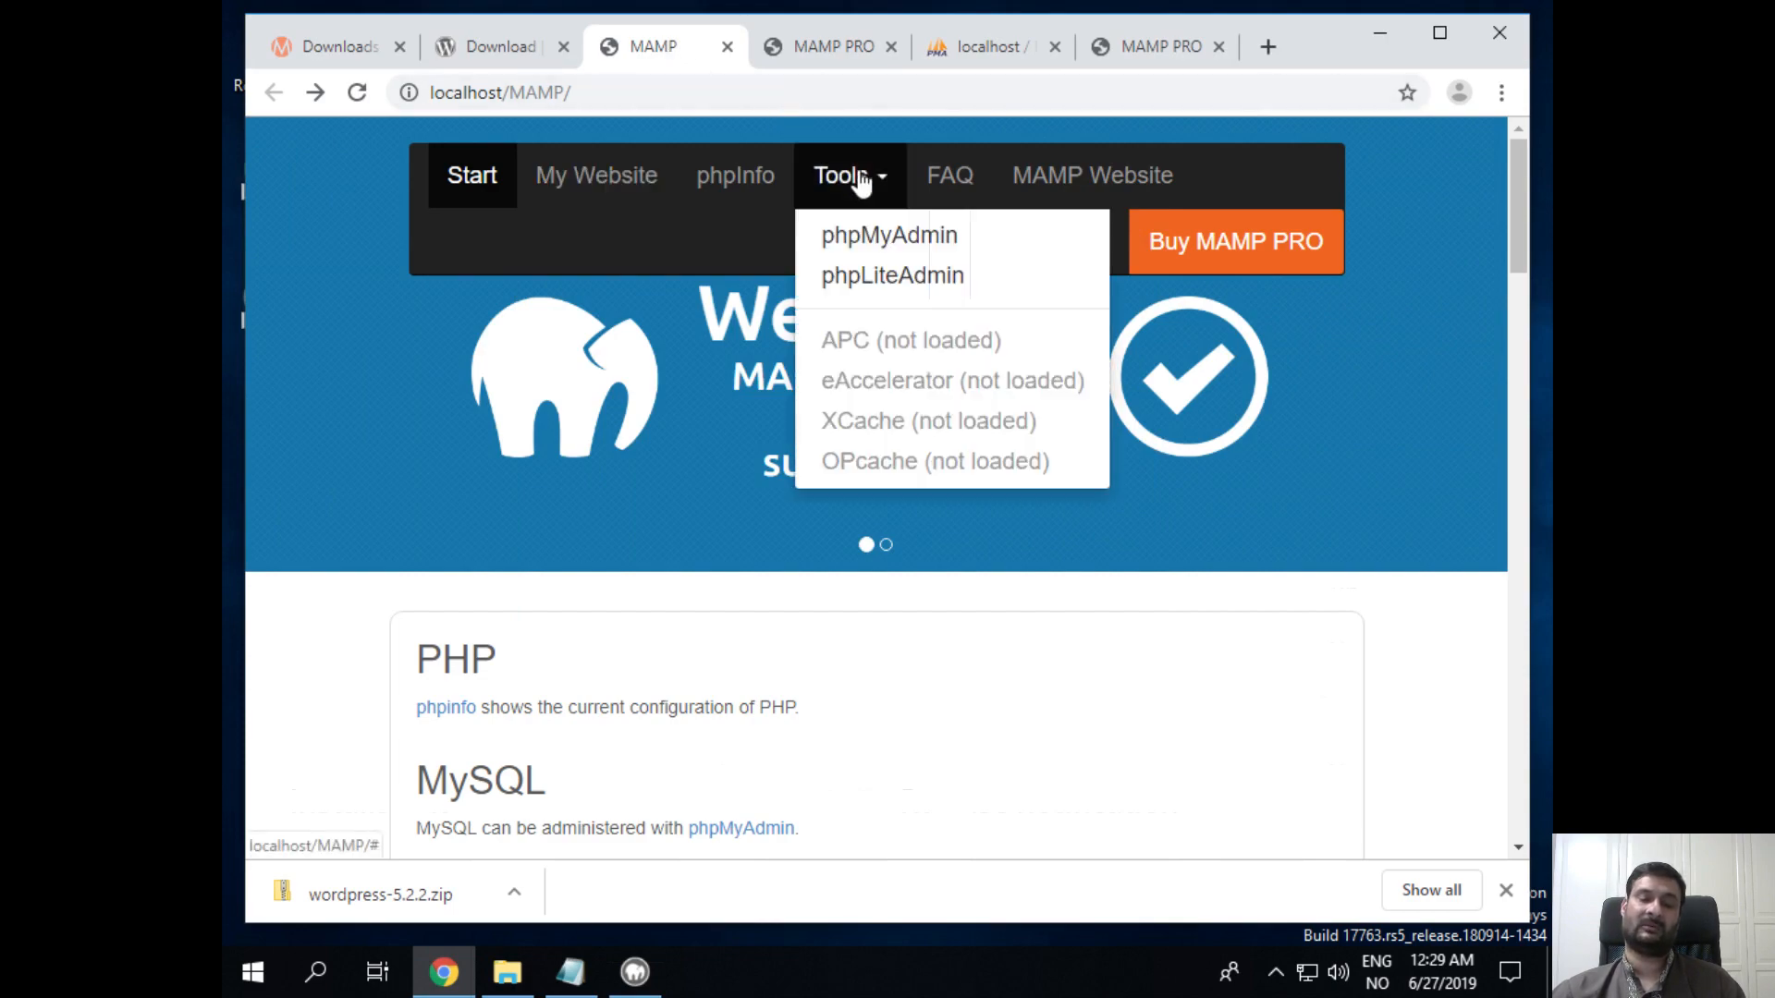
{"action": "left_click", "coordinate": [886, 237]}
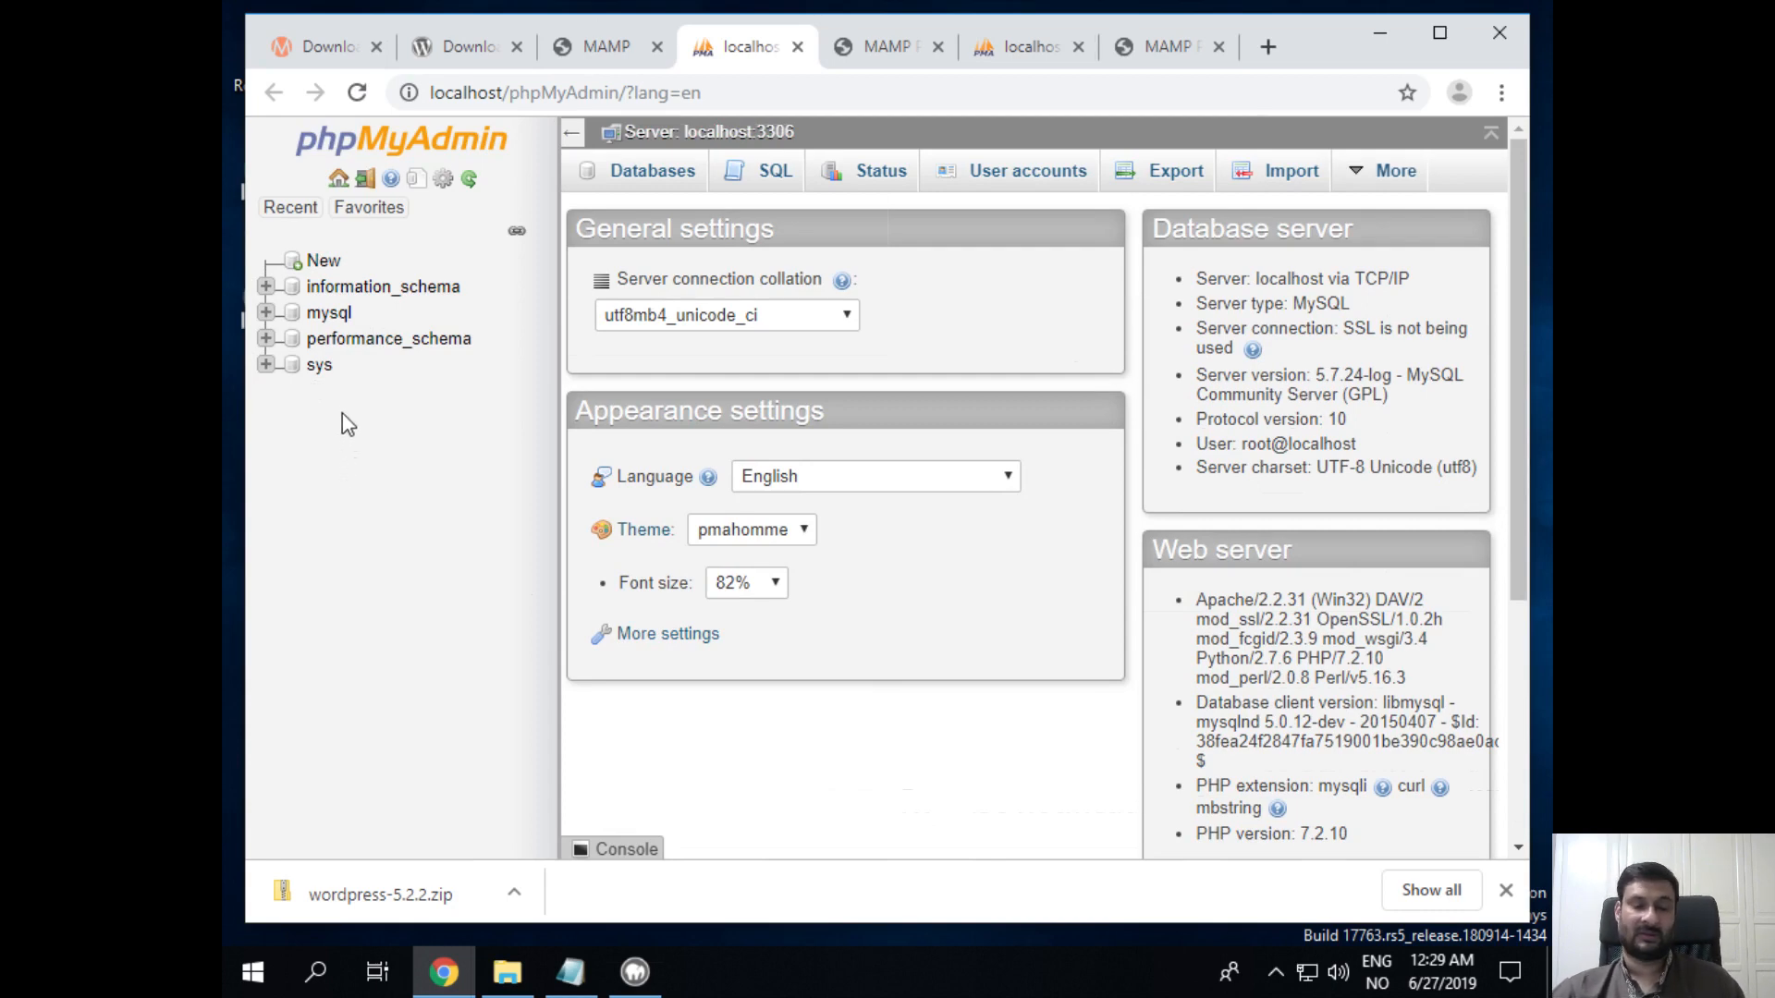
Step: Create a database named 'wordpress' with utf8_general_ci collation, confirming it has no tables yet
{"action": "left_click", "coordinate": [325, 263]}
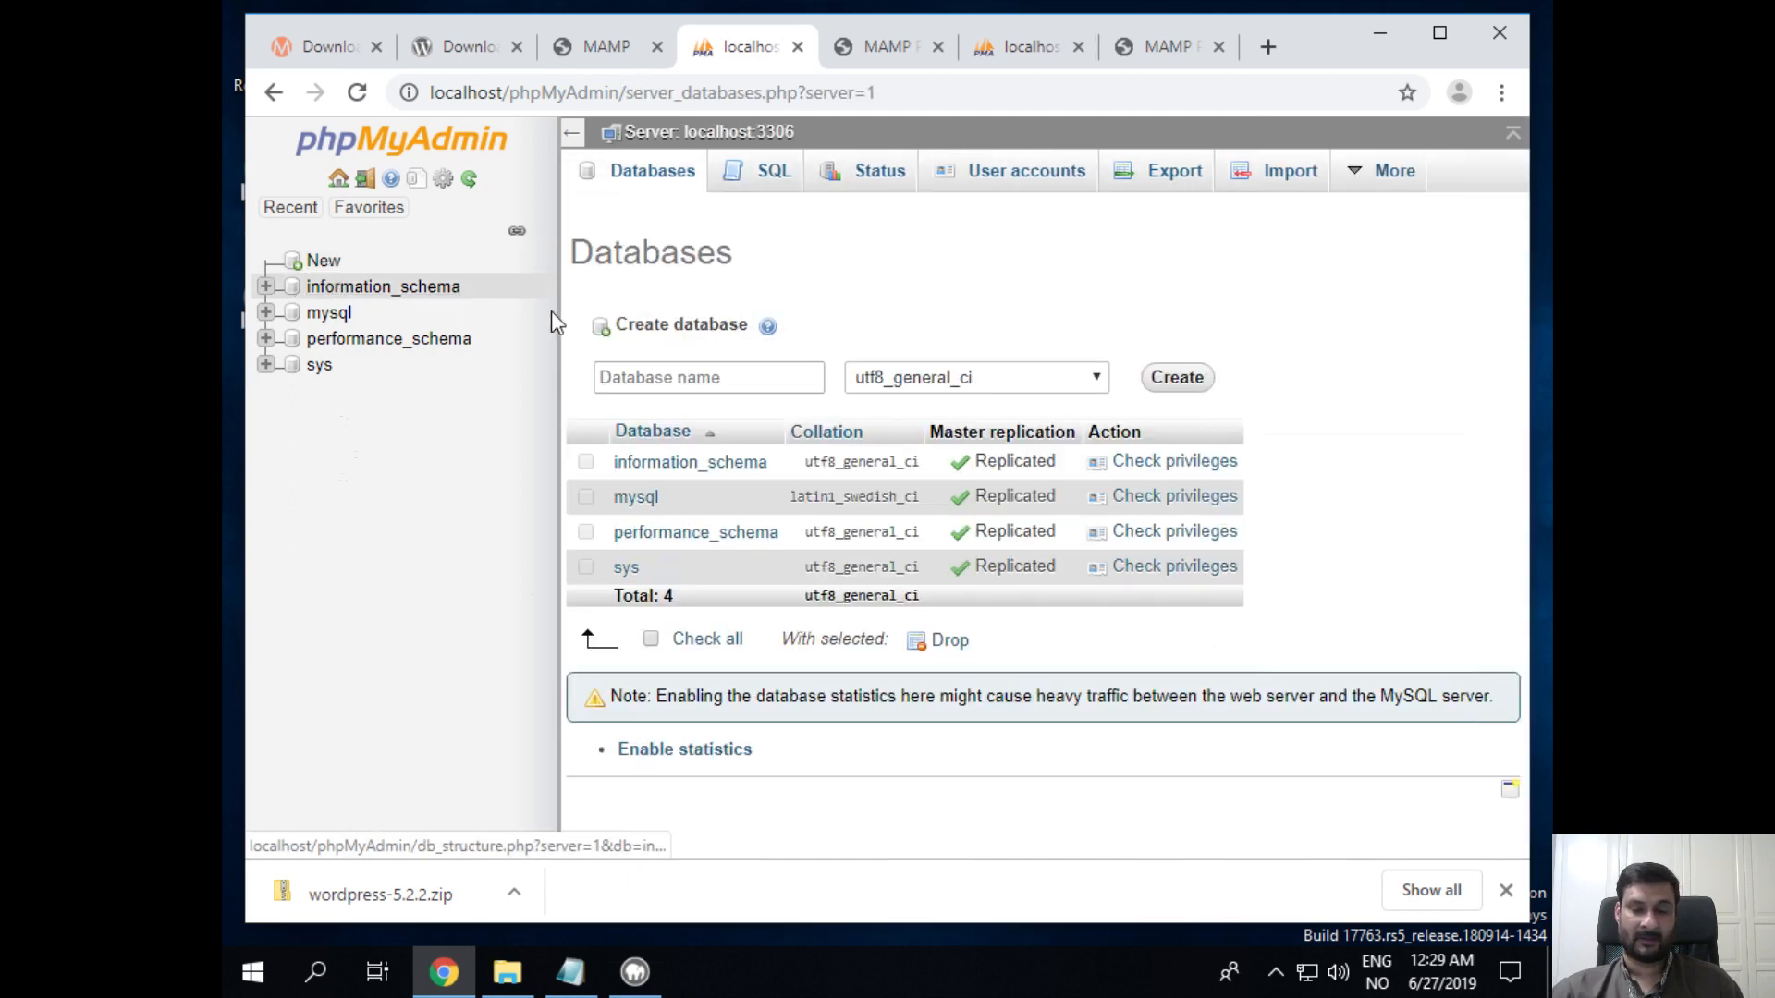
{"action": "left_click", "coordinate": [677, 387]}
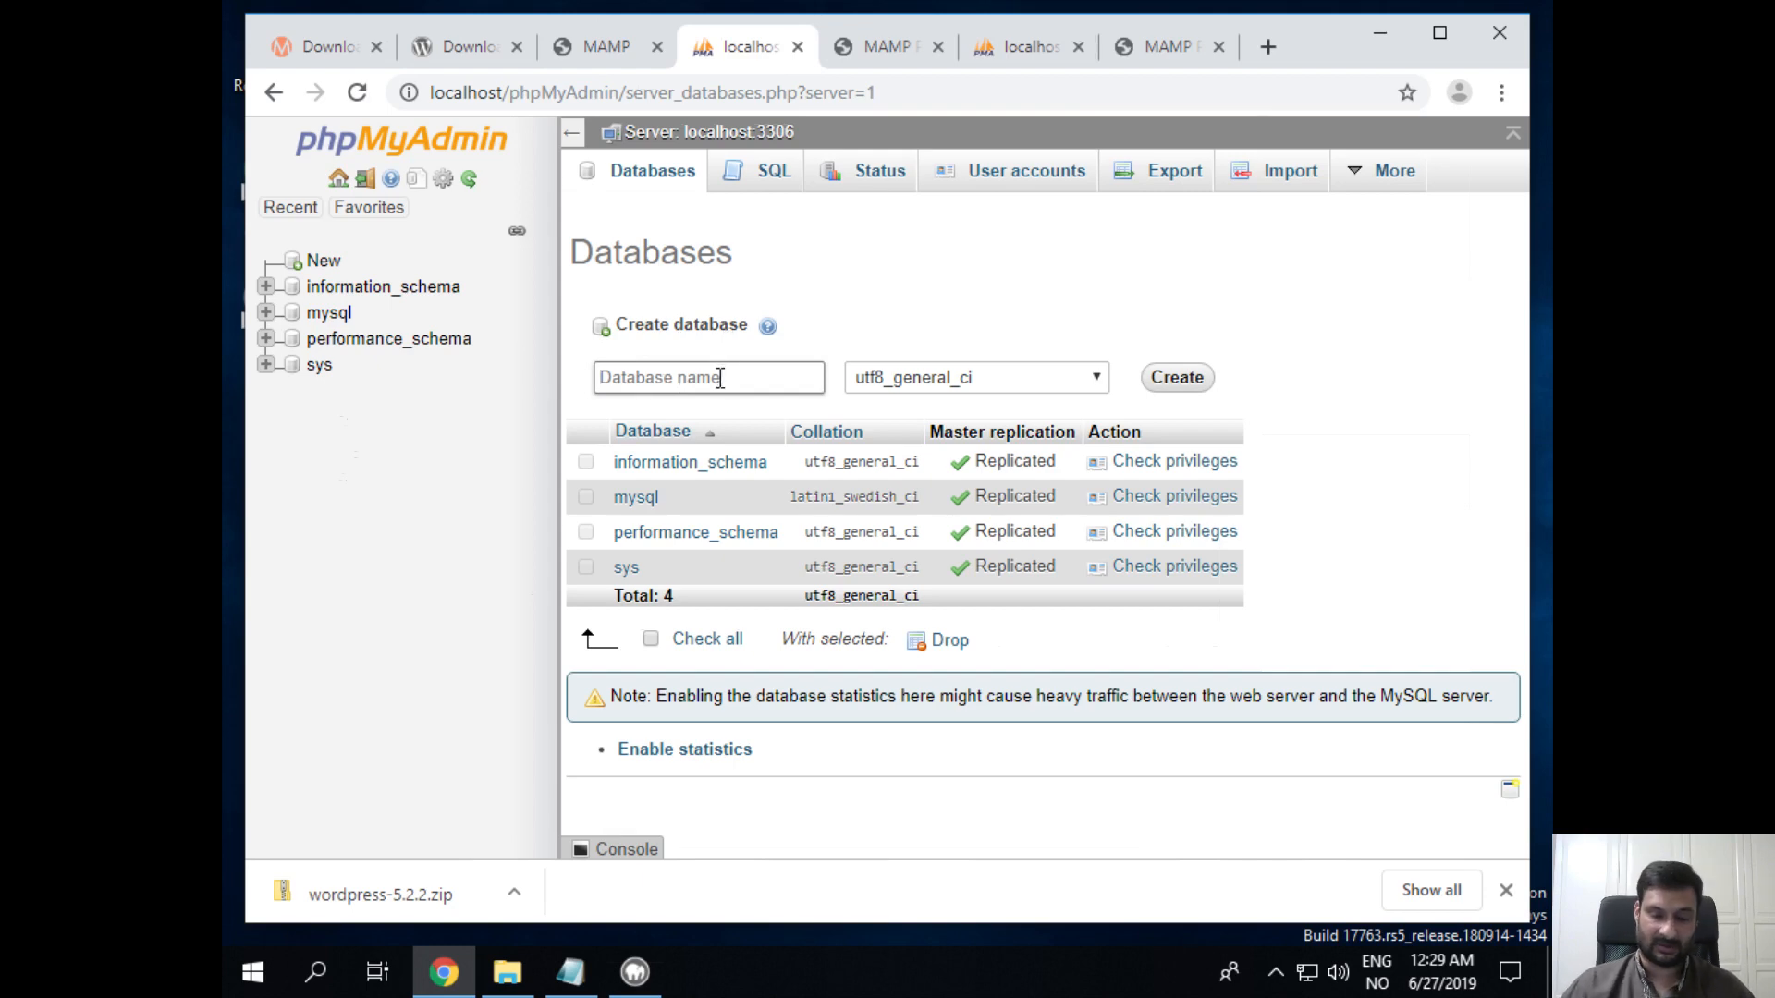
{"action": "type", "text": "wordpress"}
{"action": "key", "text": "BackSpace"}
{"action": "key", "text": "BackSpace"}
{"action": "key", "text": "BackSpace"}
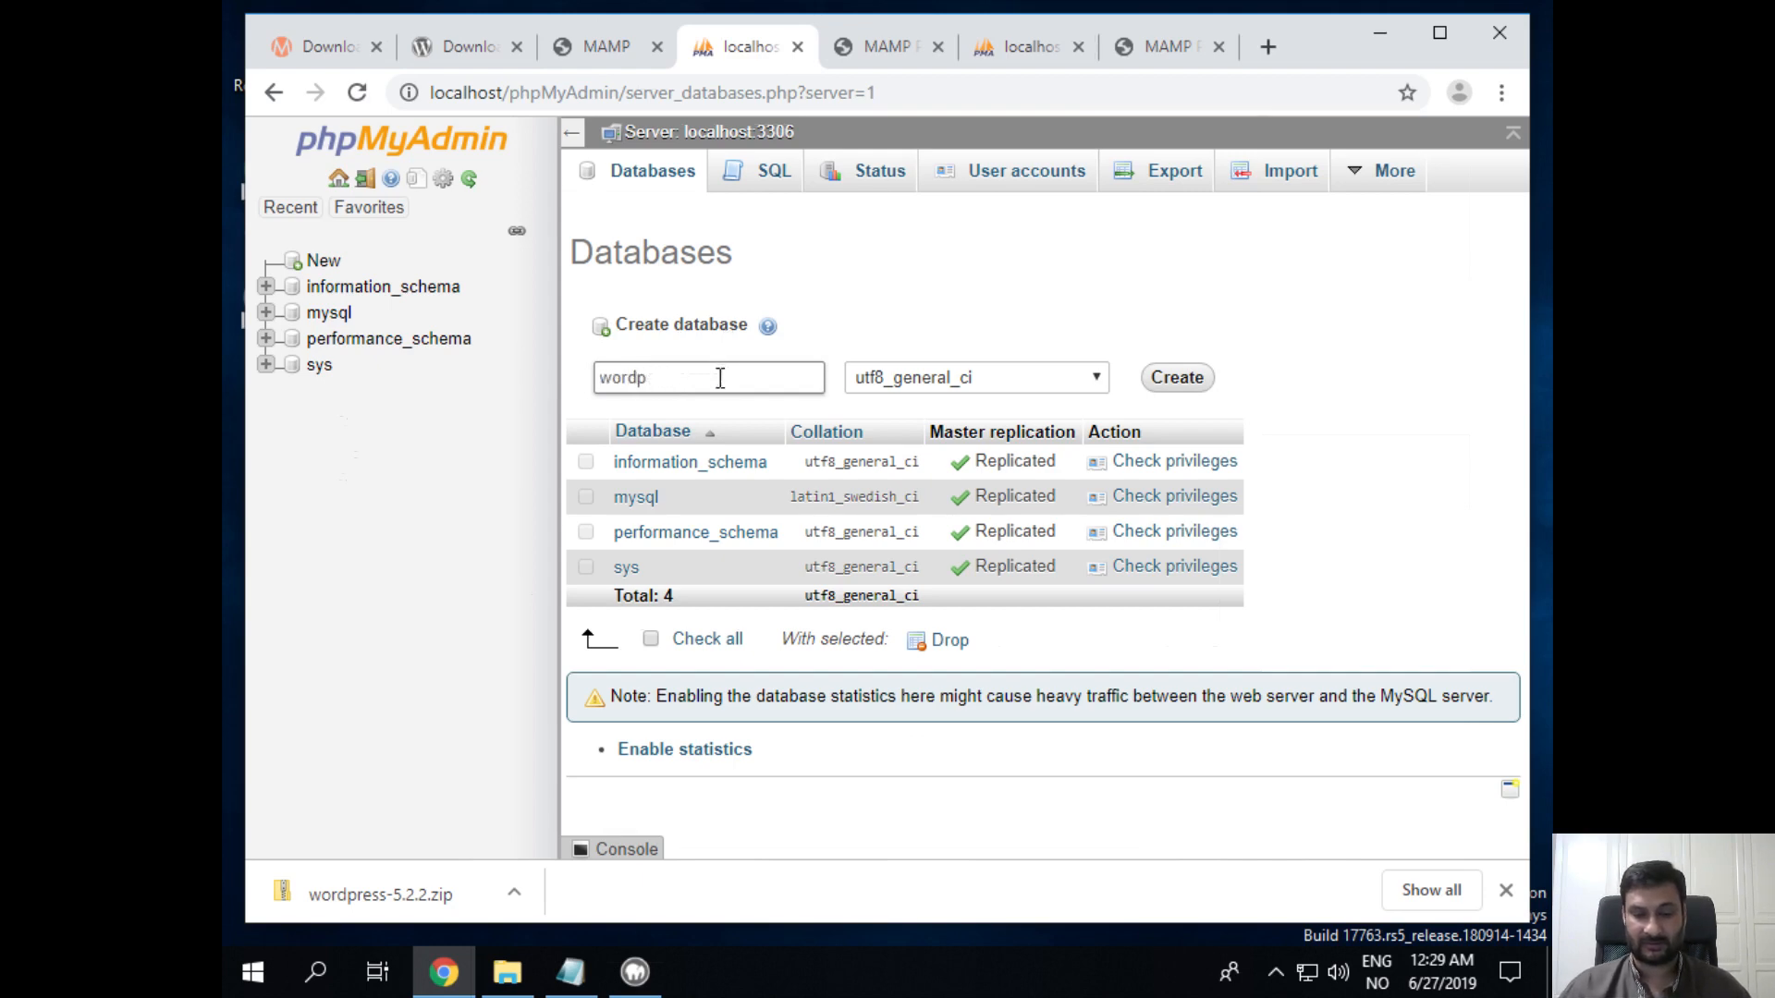
{"action": "type", "text": "ress"}
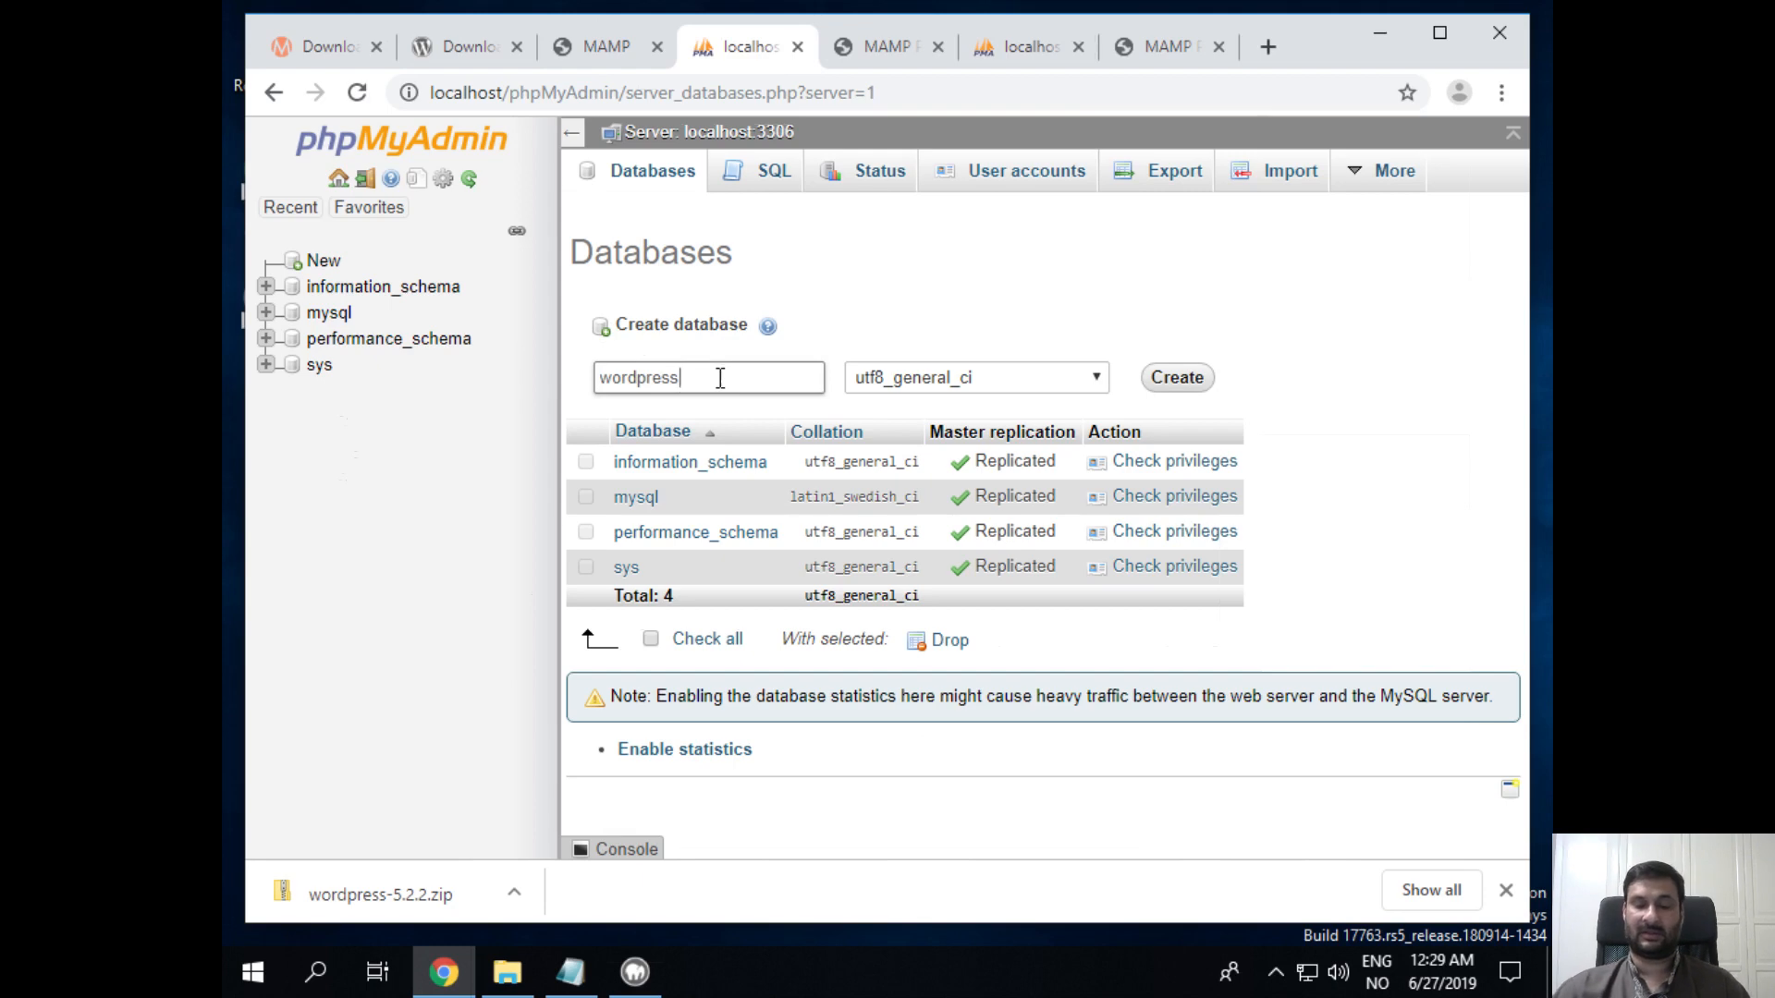
{"action": "left_click", "coordinate": [1086, 379]}
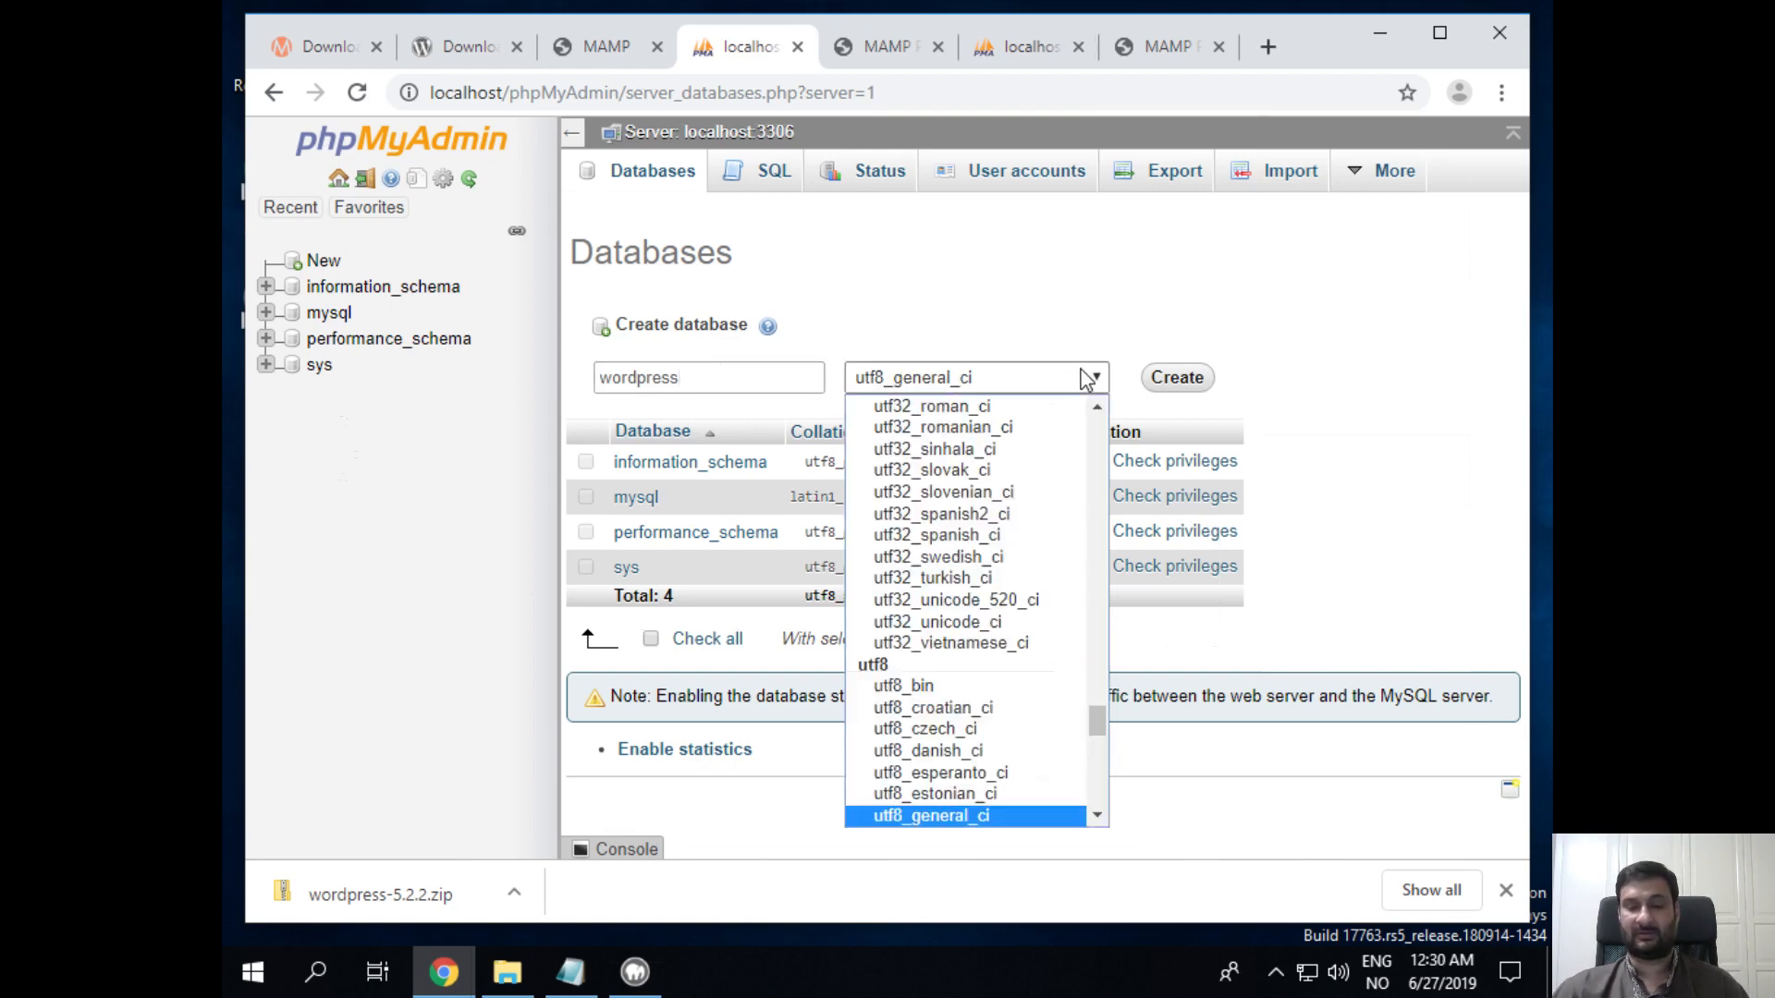
{"action": "left_click", "coordinate": [1143, 247]}
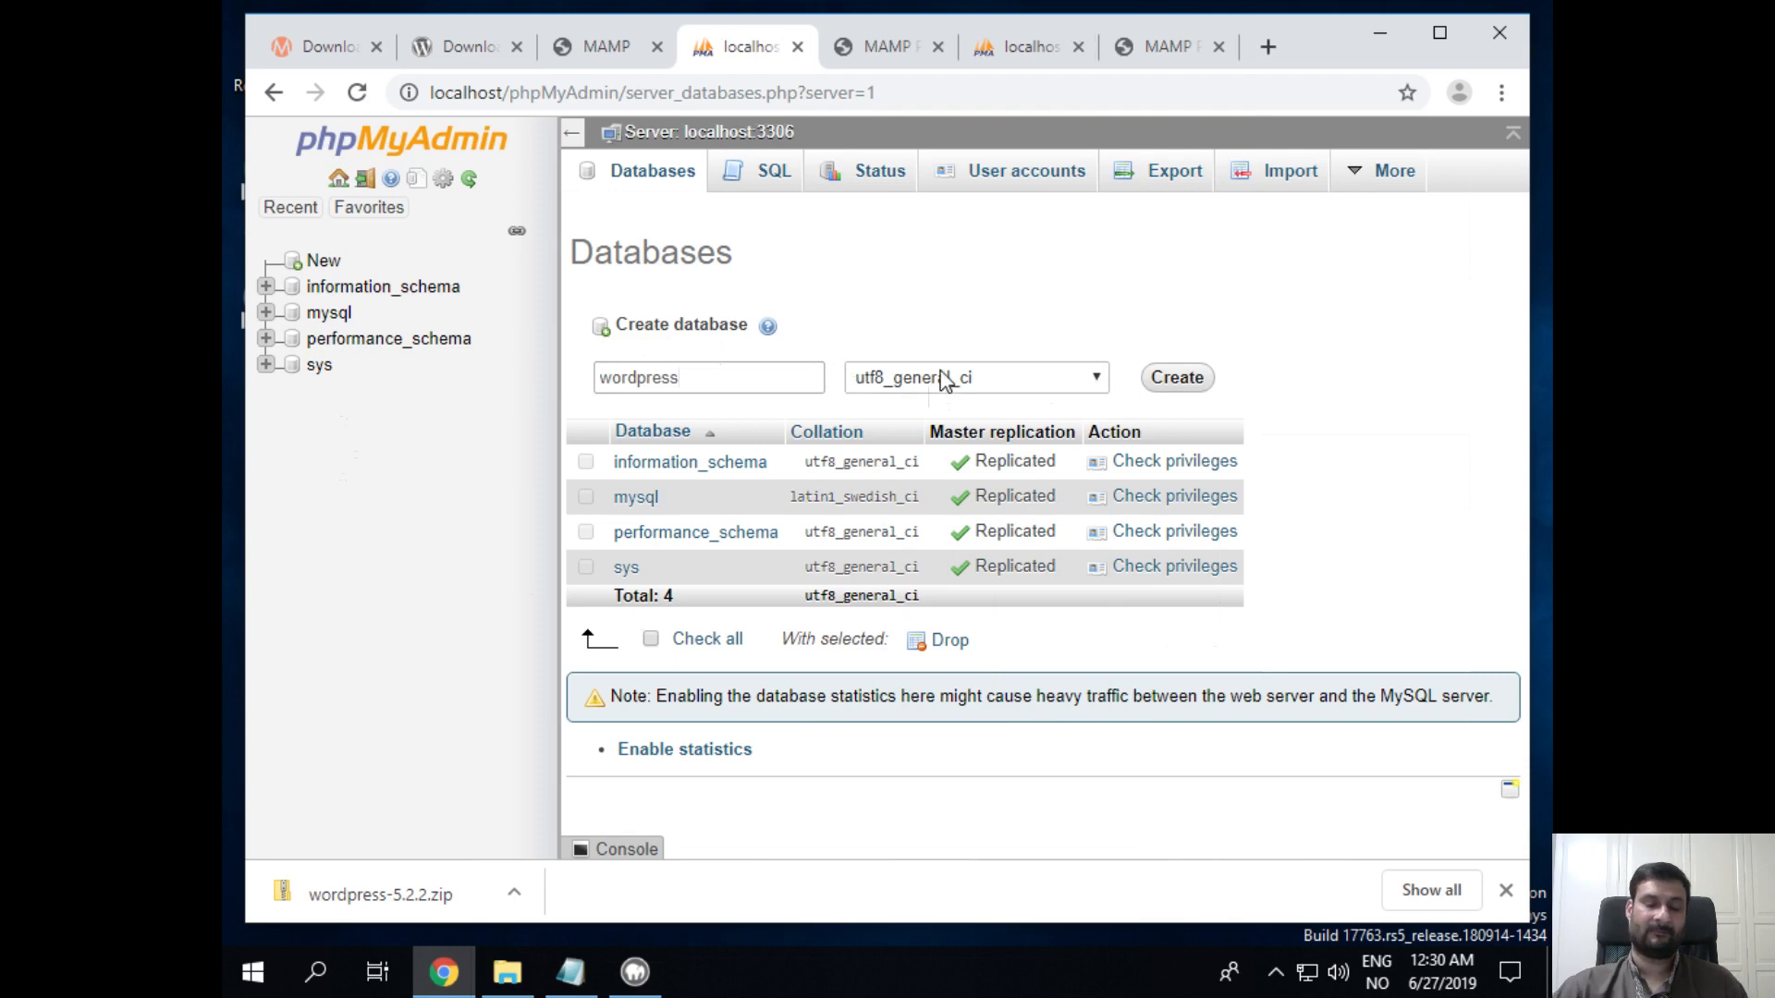
{"action": "left_click", "coordinate": [1167, 381]}
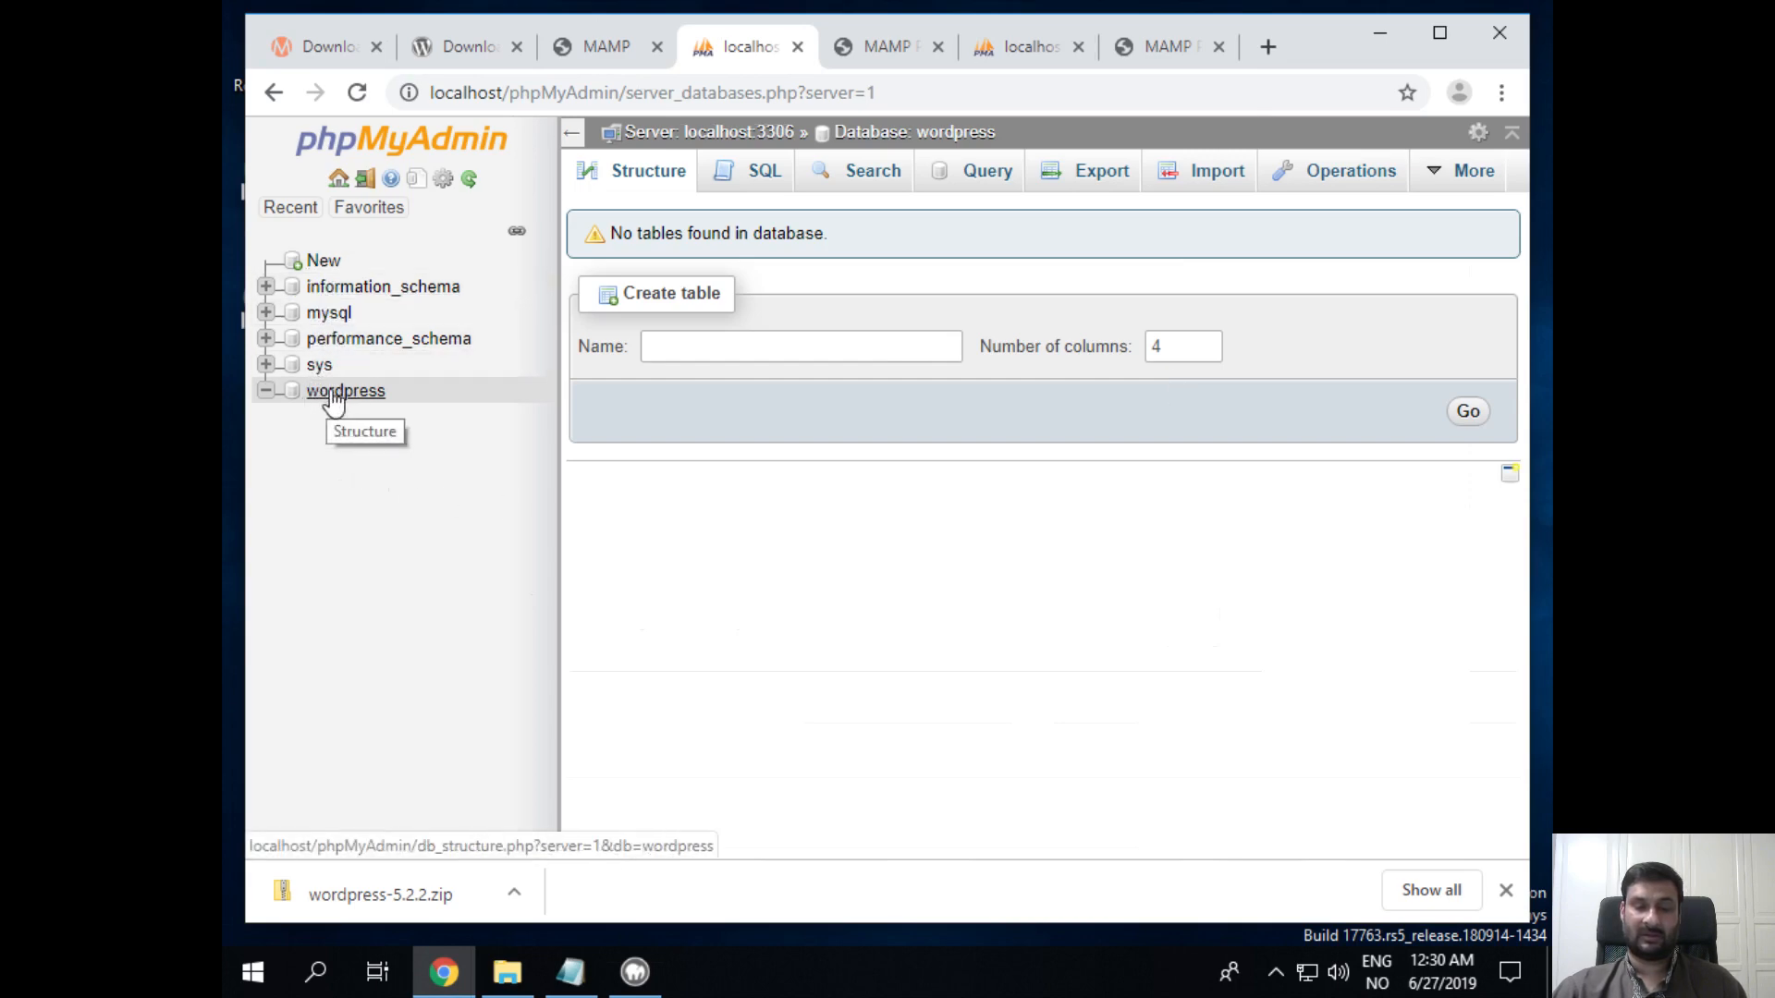
{"action": "left_click_drag", "start_coordinate": [610, 233], "coordinate": [832, 235]}
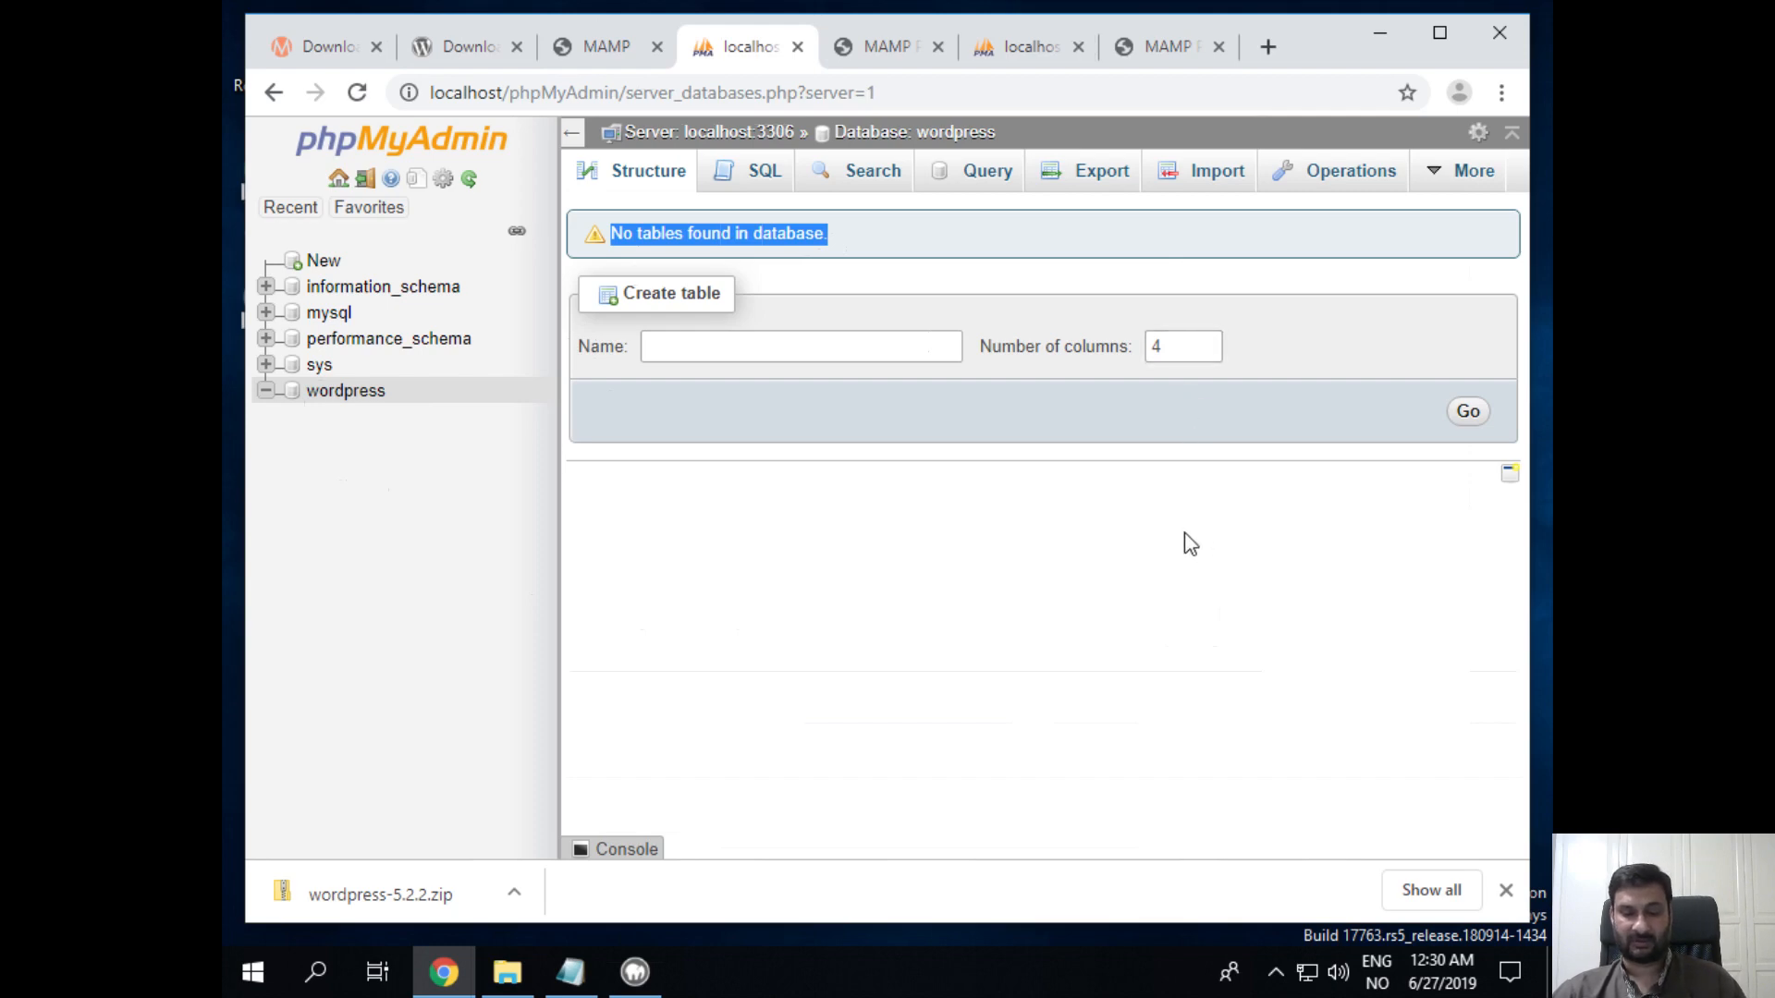
Step: Add the database user and password lines under the wordpress entry in the Notepad notes
{"action": "left_click", "coordinate": [570, 975]}
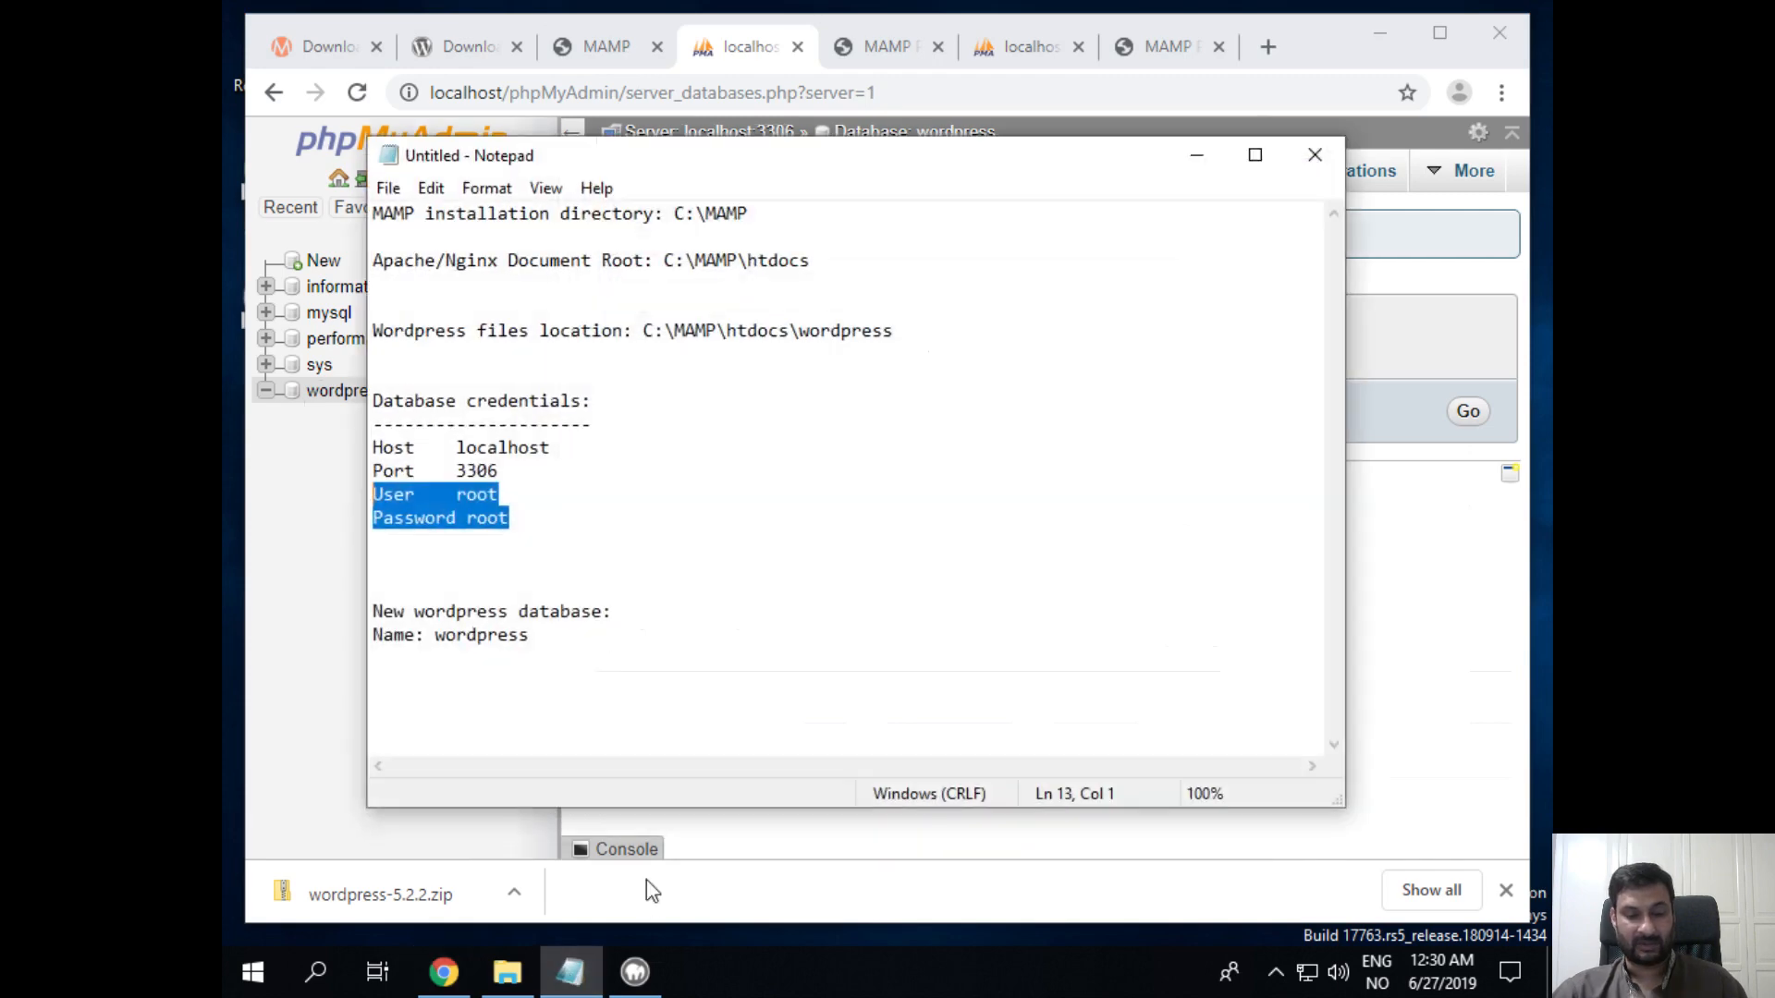
{"action": "left_click_drag", "start_coordinate": [537, 652], "coordinate": [374, 611]}
{"action": "left_click", "coordinate": [625, 659]}
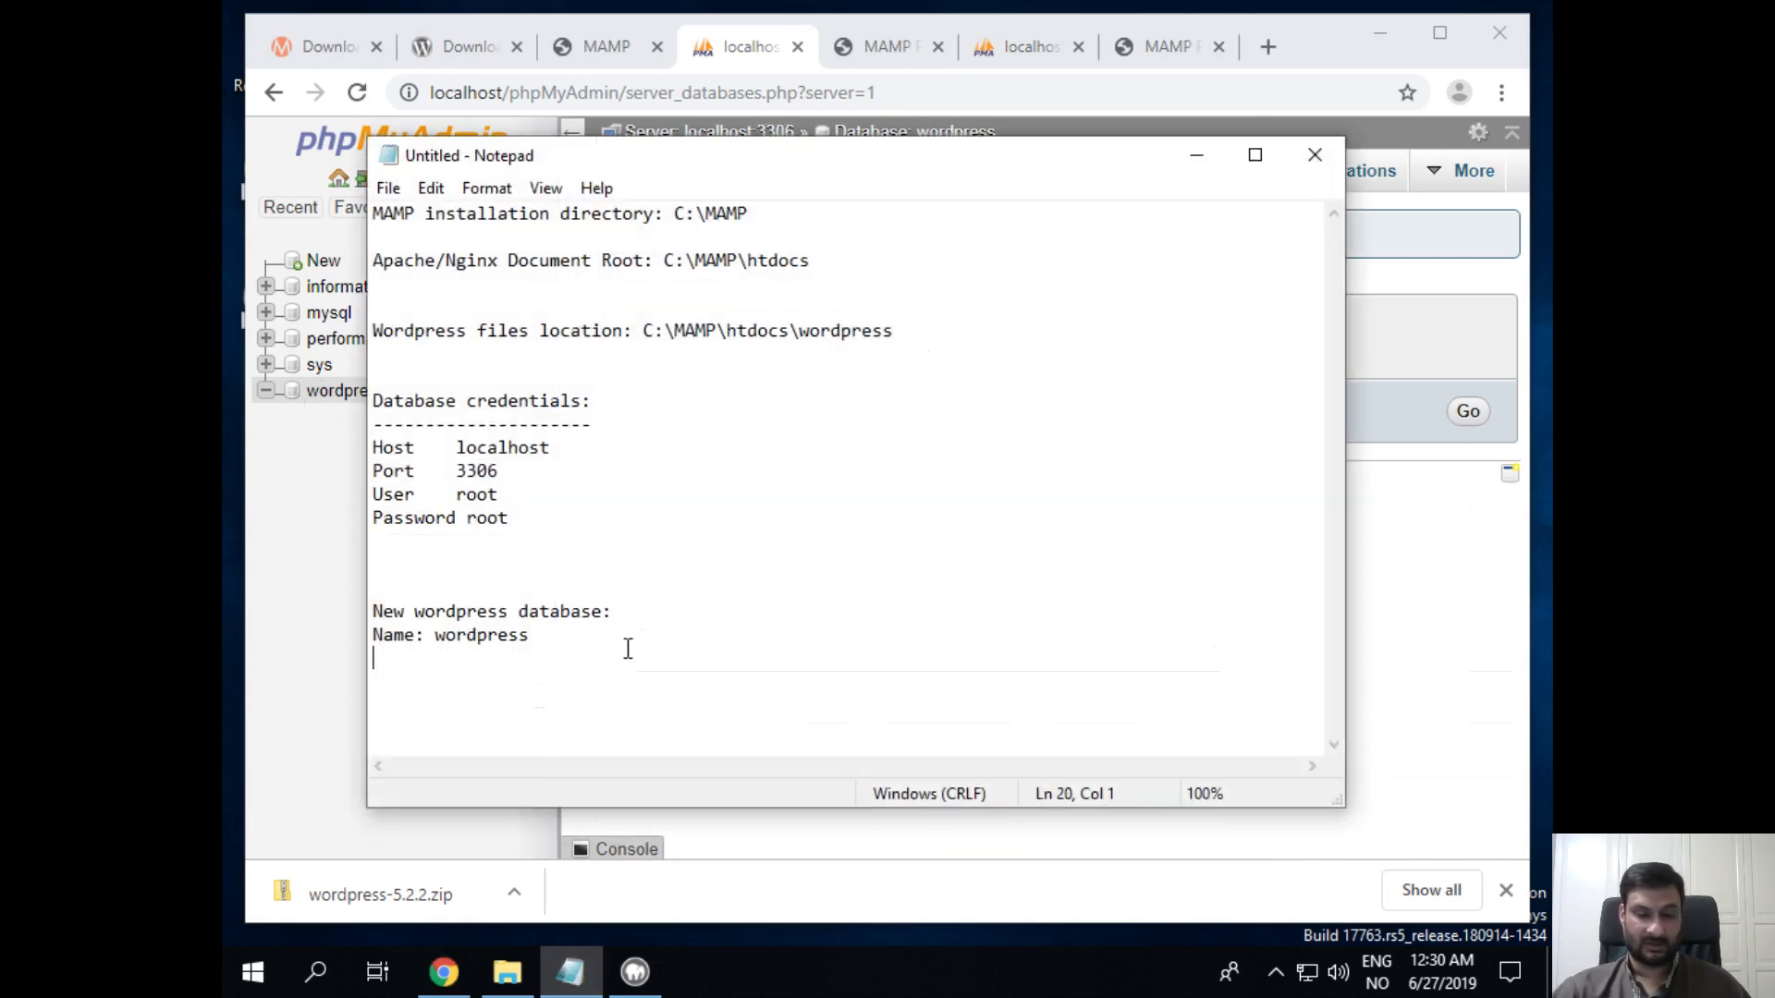
{"action": "type", "text": "user"}
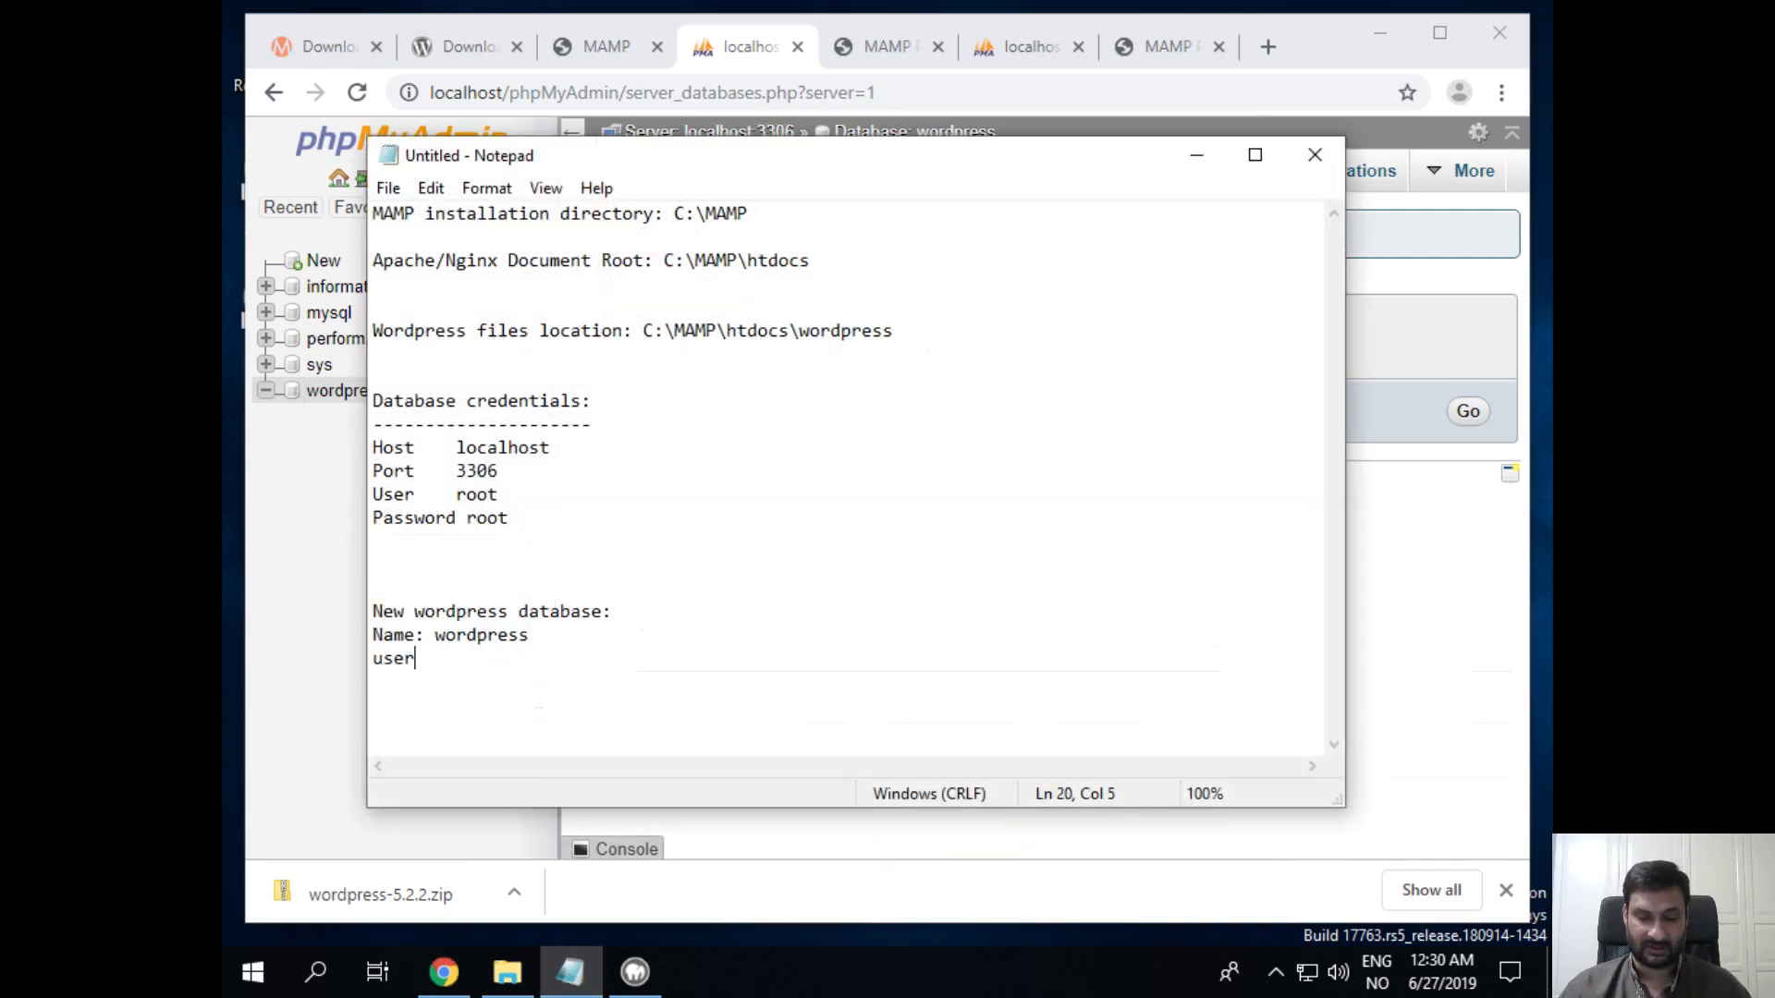
{"action": "type", "text": ": roo"}
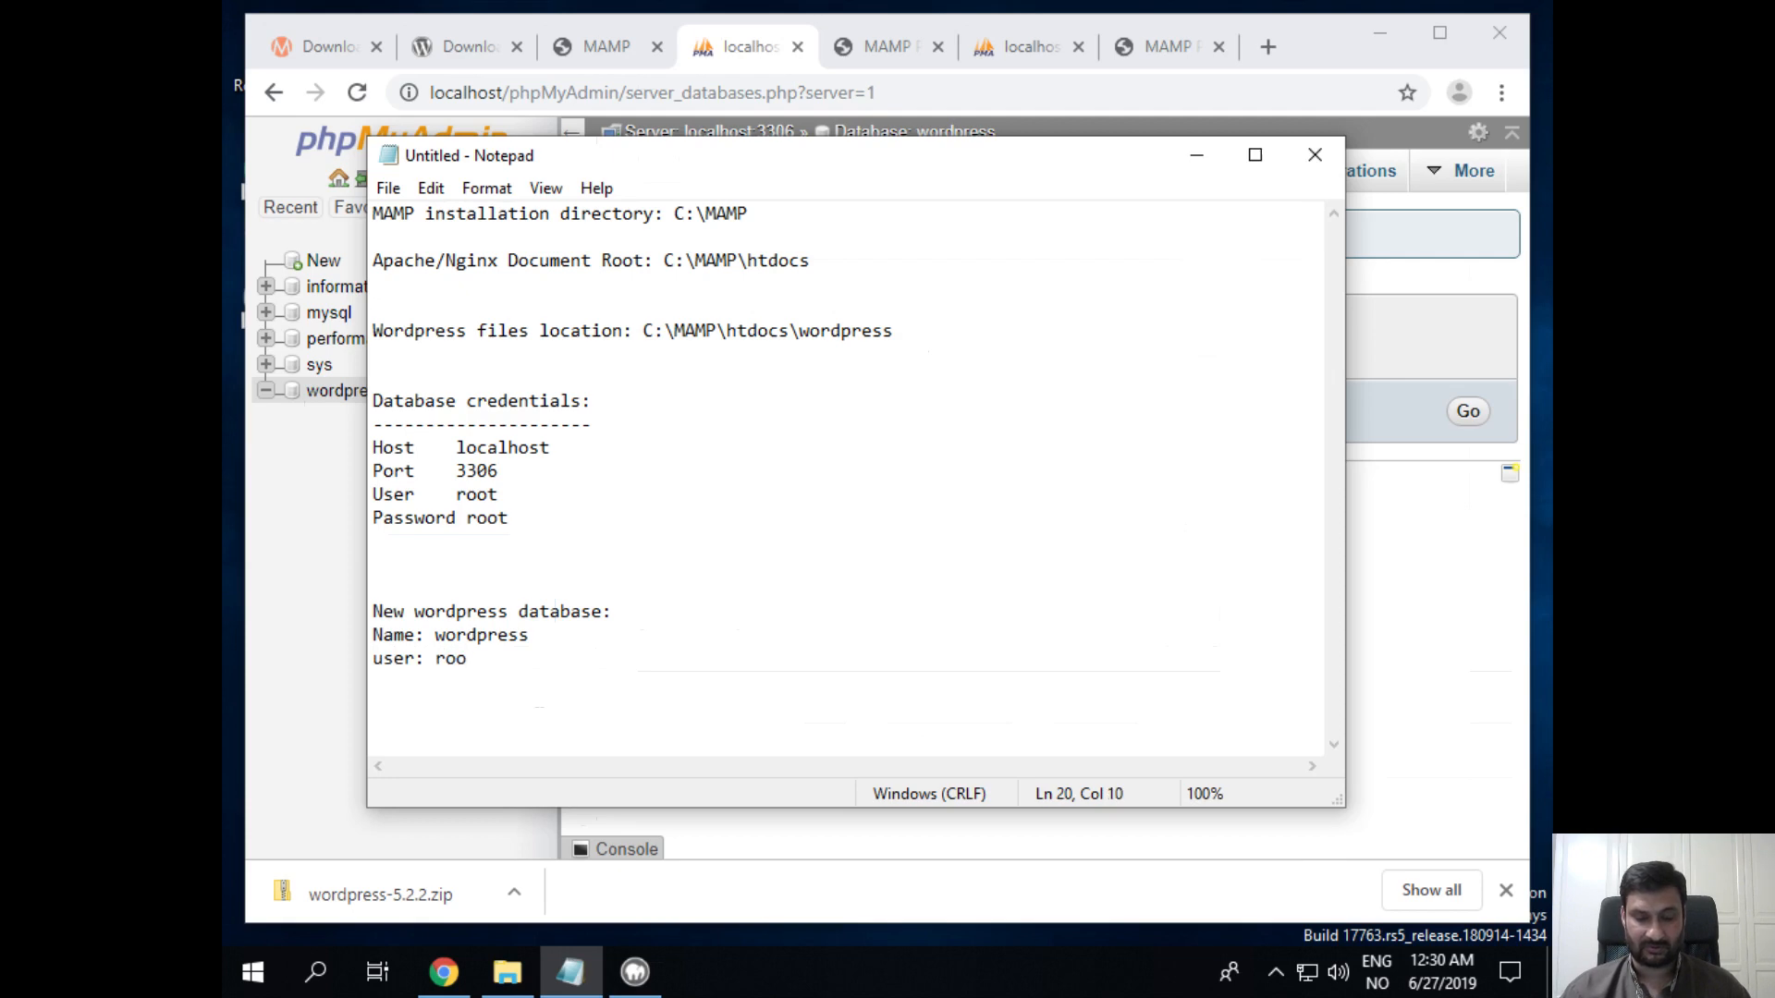
{"action": "type", "text": "t"}
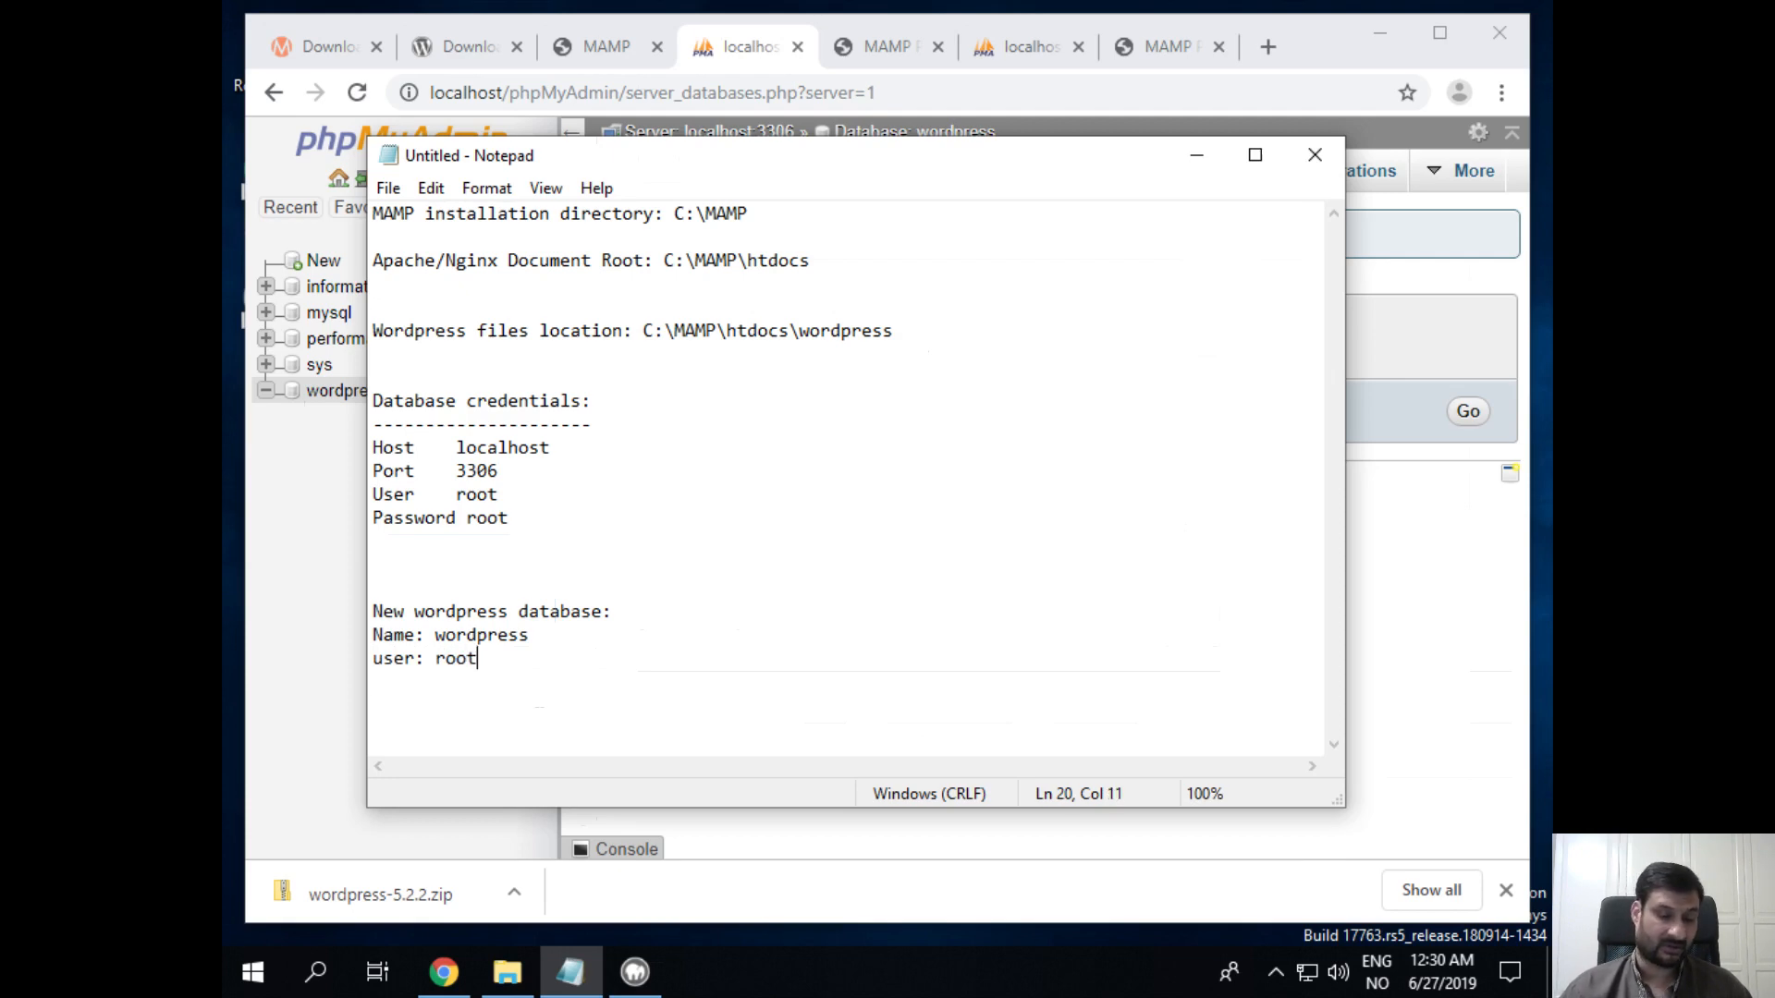
{"action": "key", "text": "Return"}
{"action": "type", "text": "pass"}
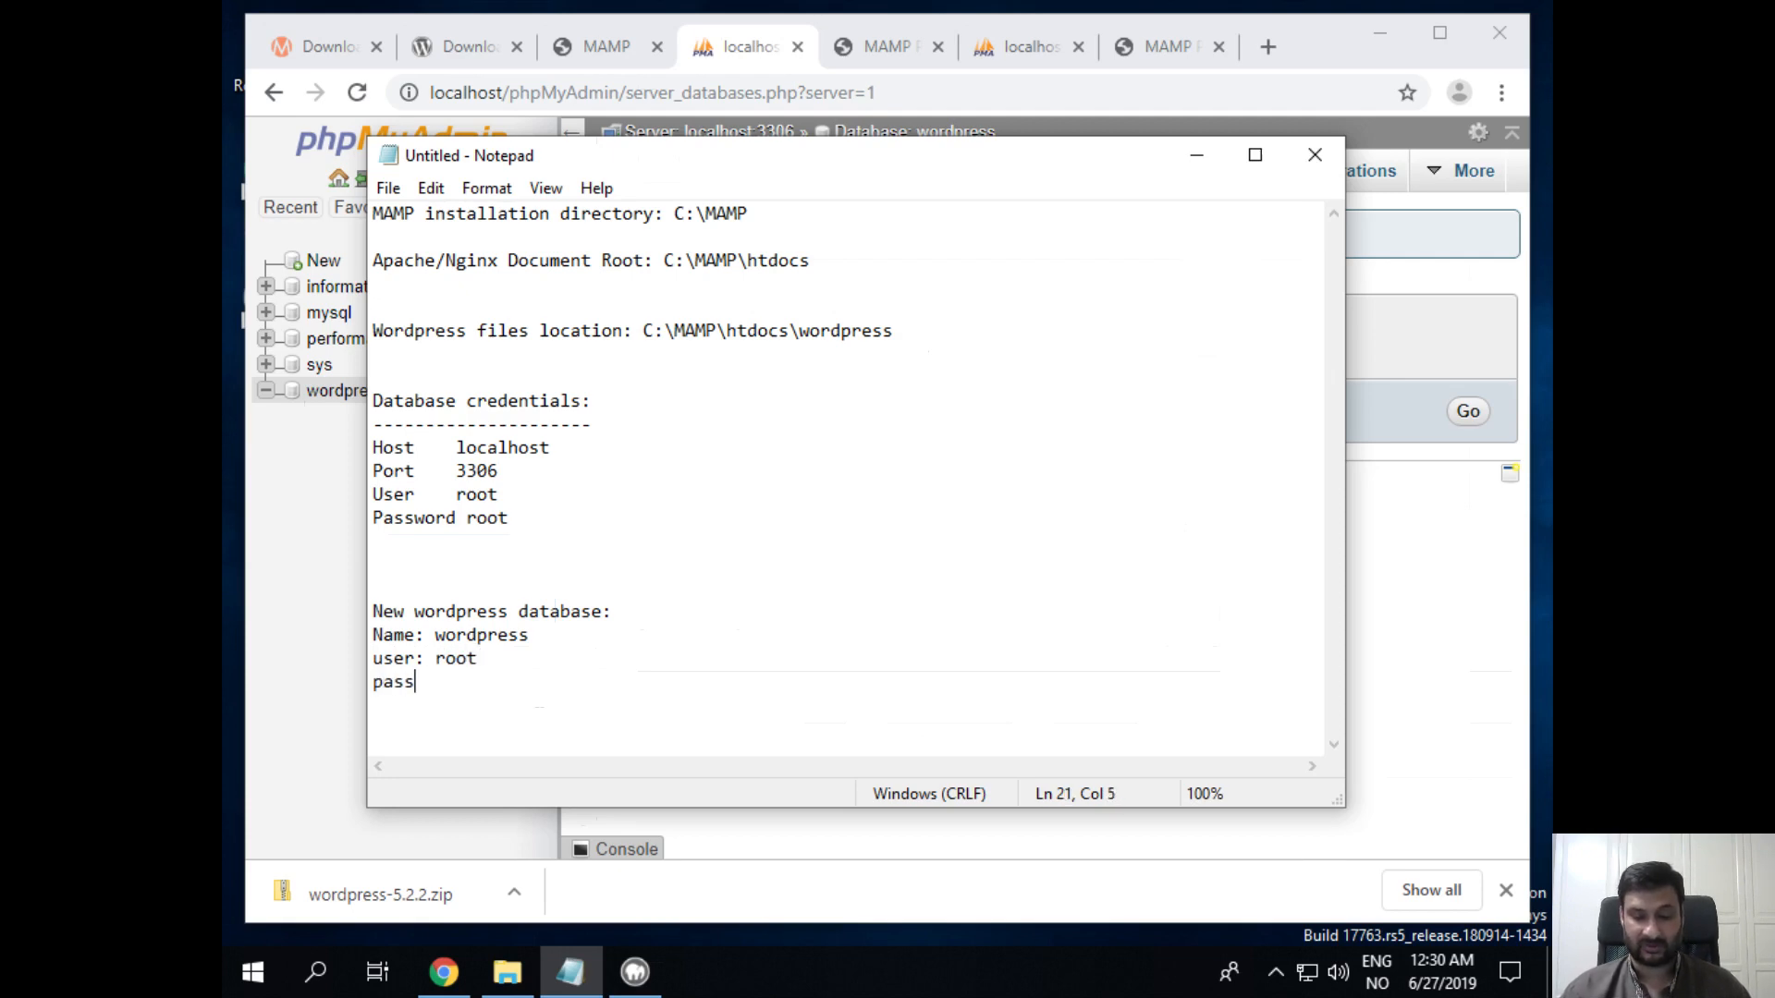
{"action": "type", "text": "word: root"}
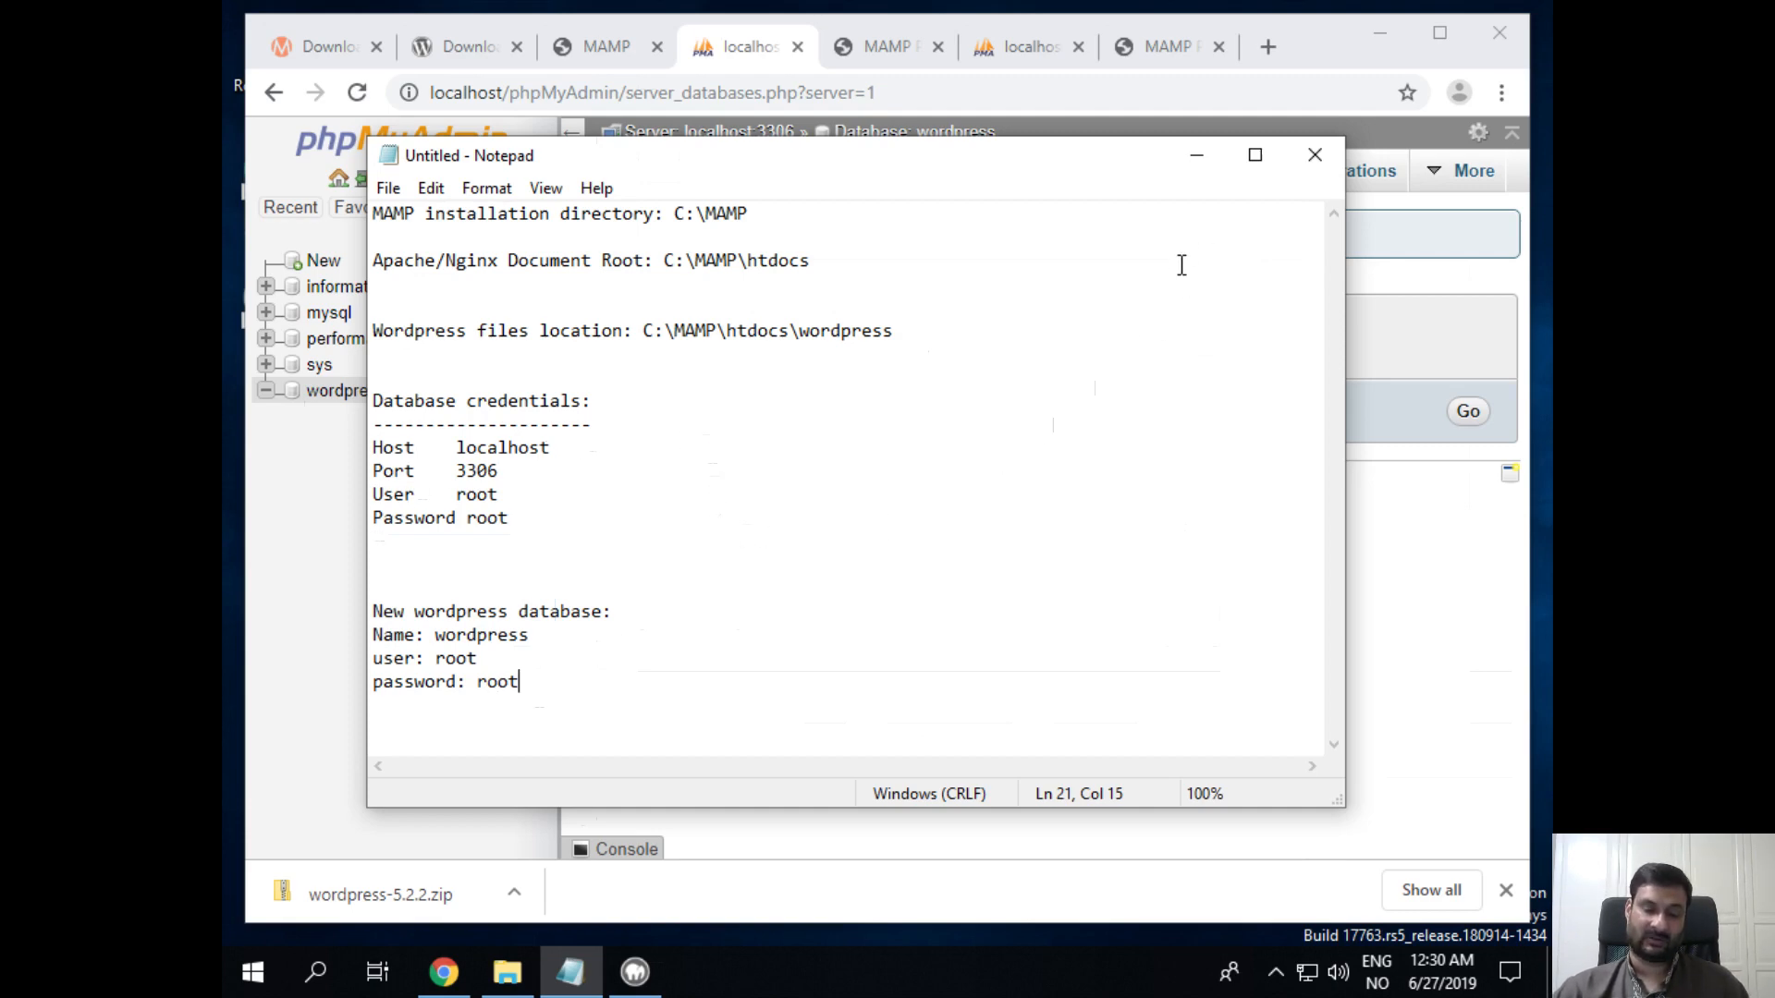
Step: Save the notes as mamp-setup-notes.txt
{"action": "key", "text": "ctrl+s"}
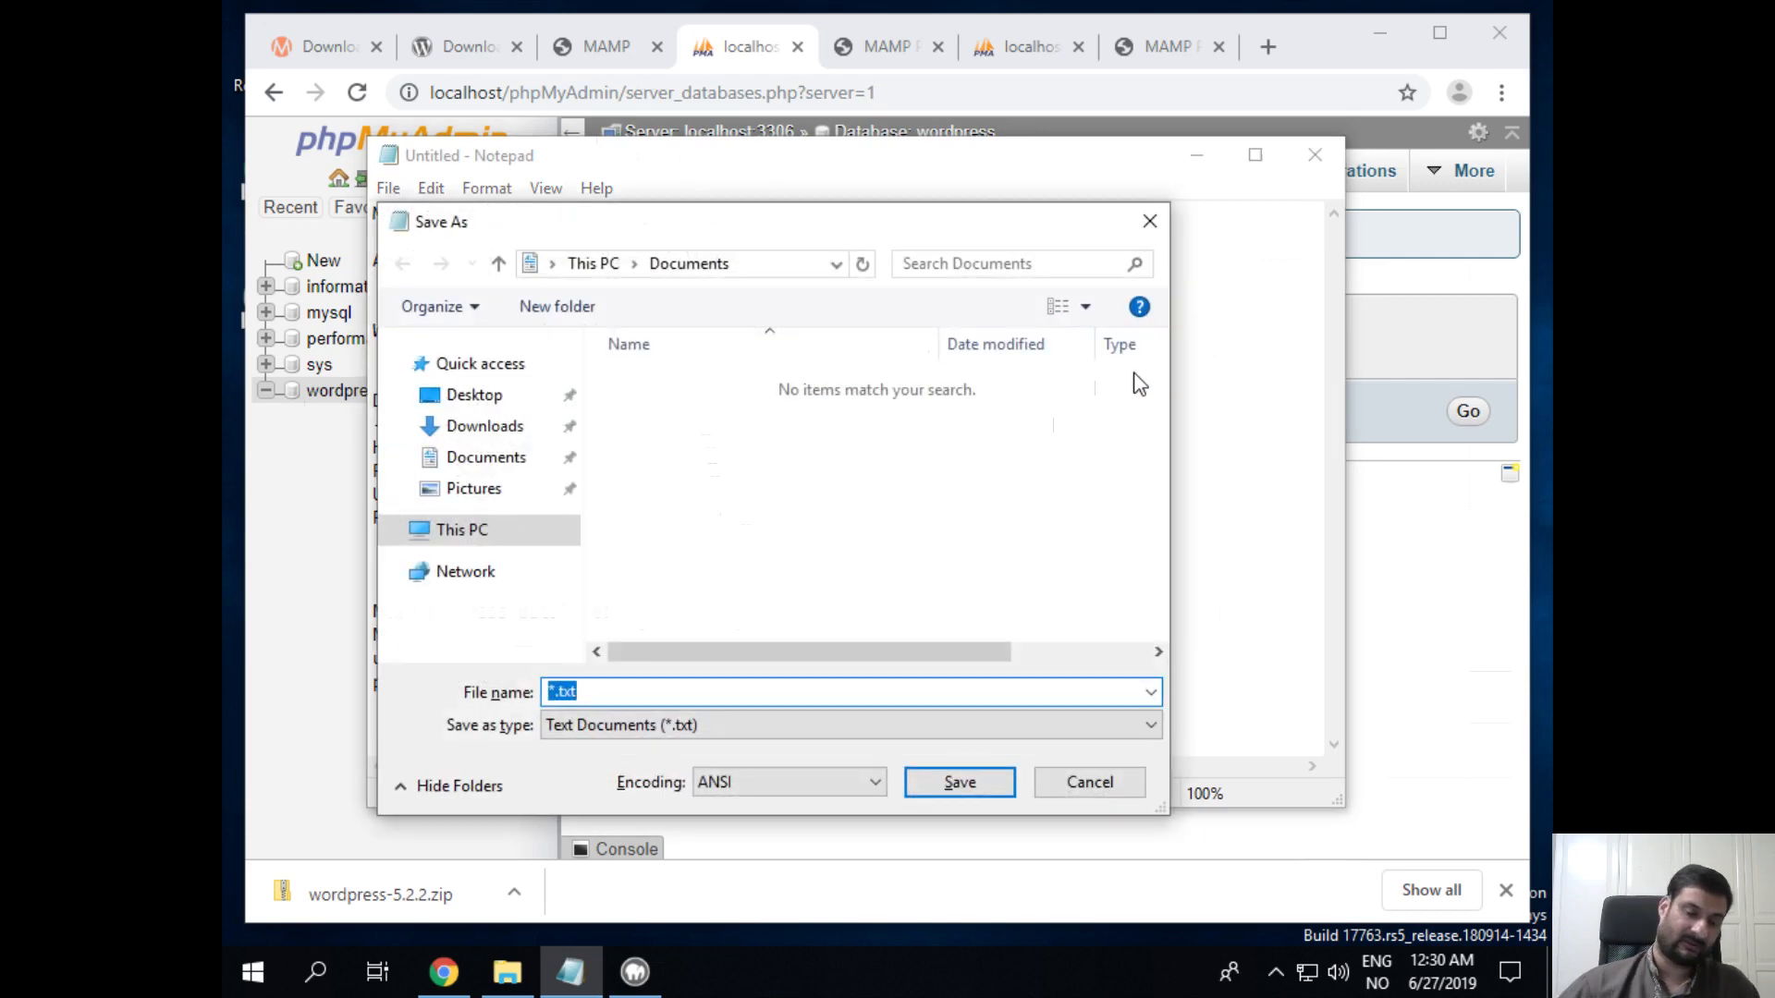
{"action": "type", "text": "mamp"}
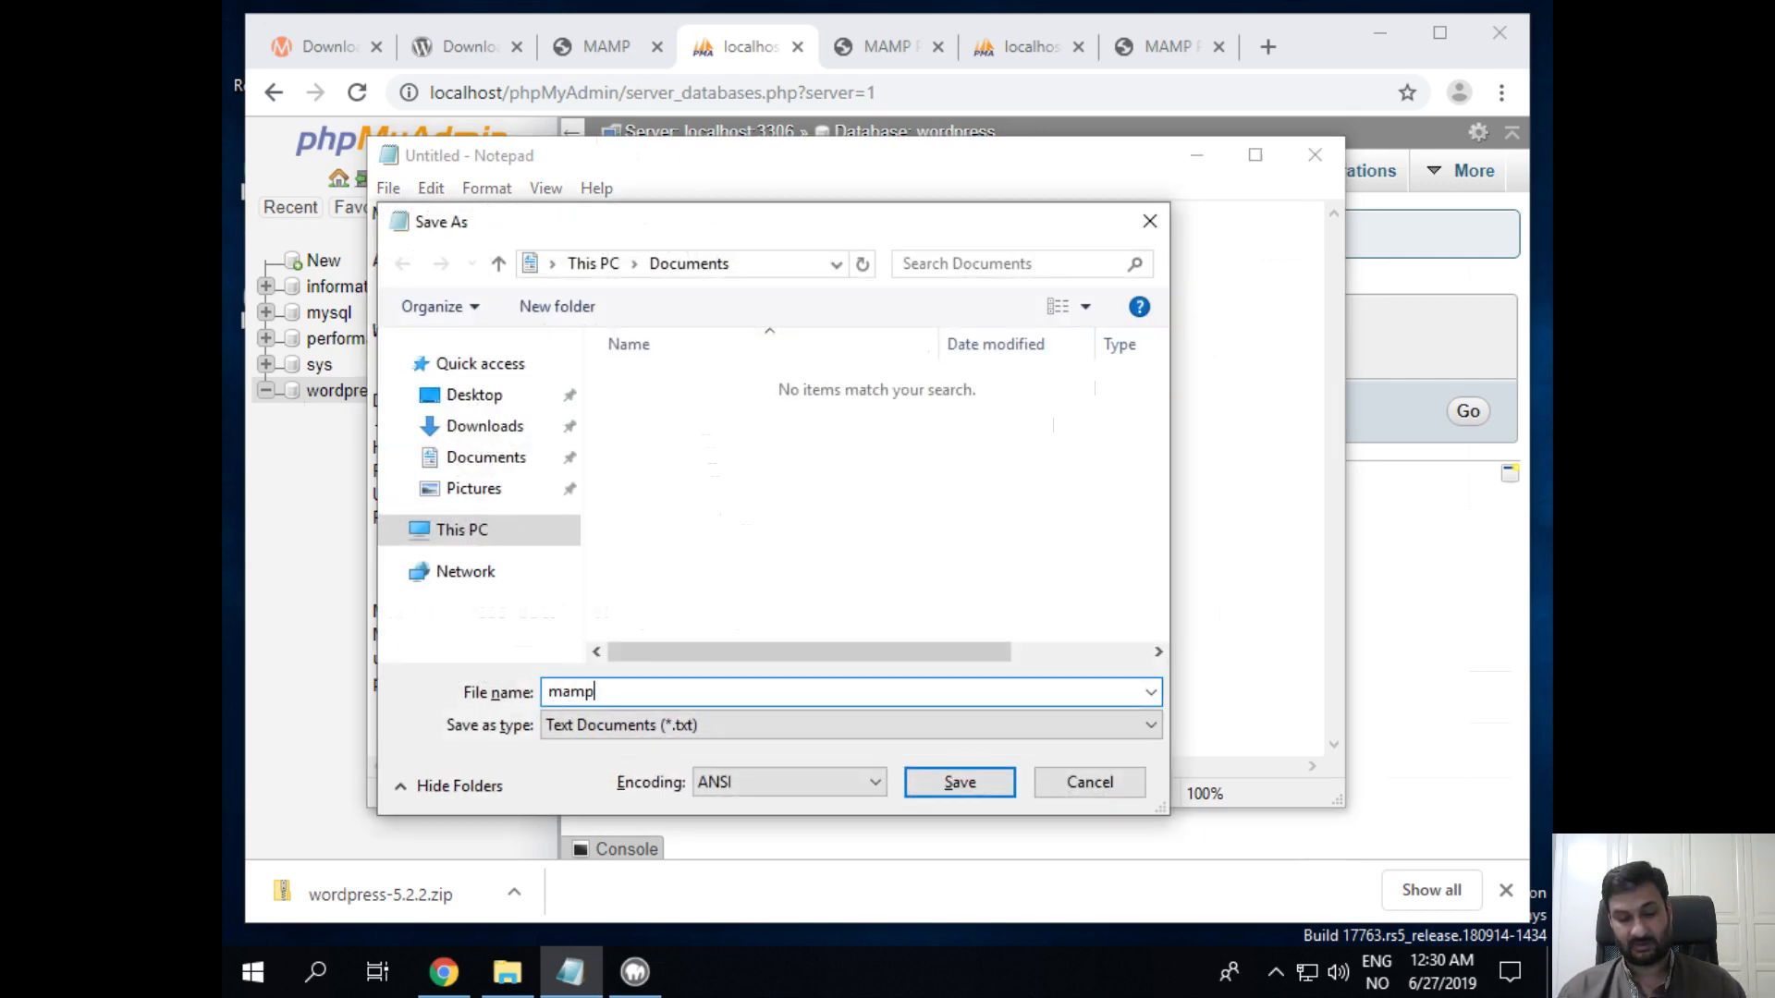
{"action": "type", "text": "-setup-n"}
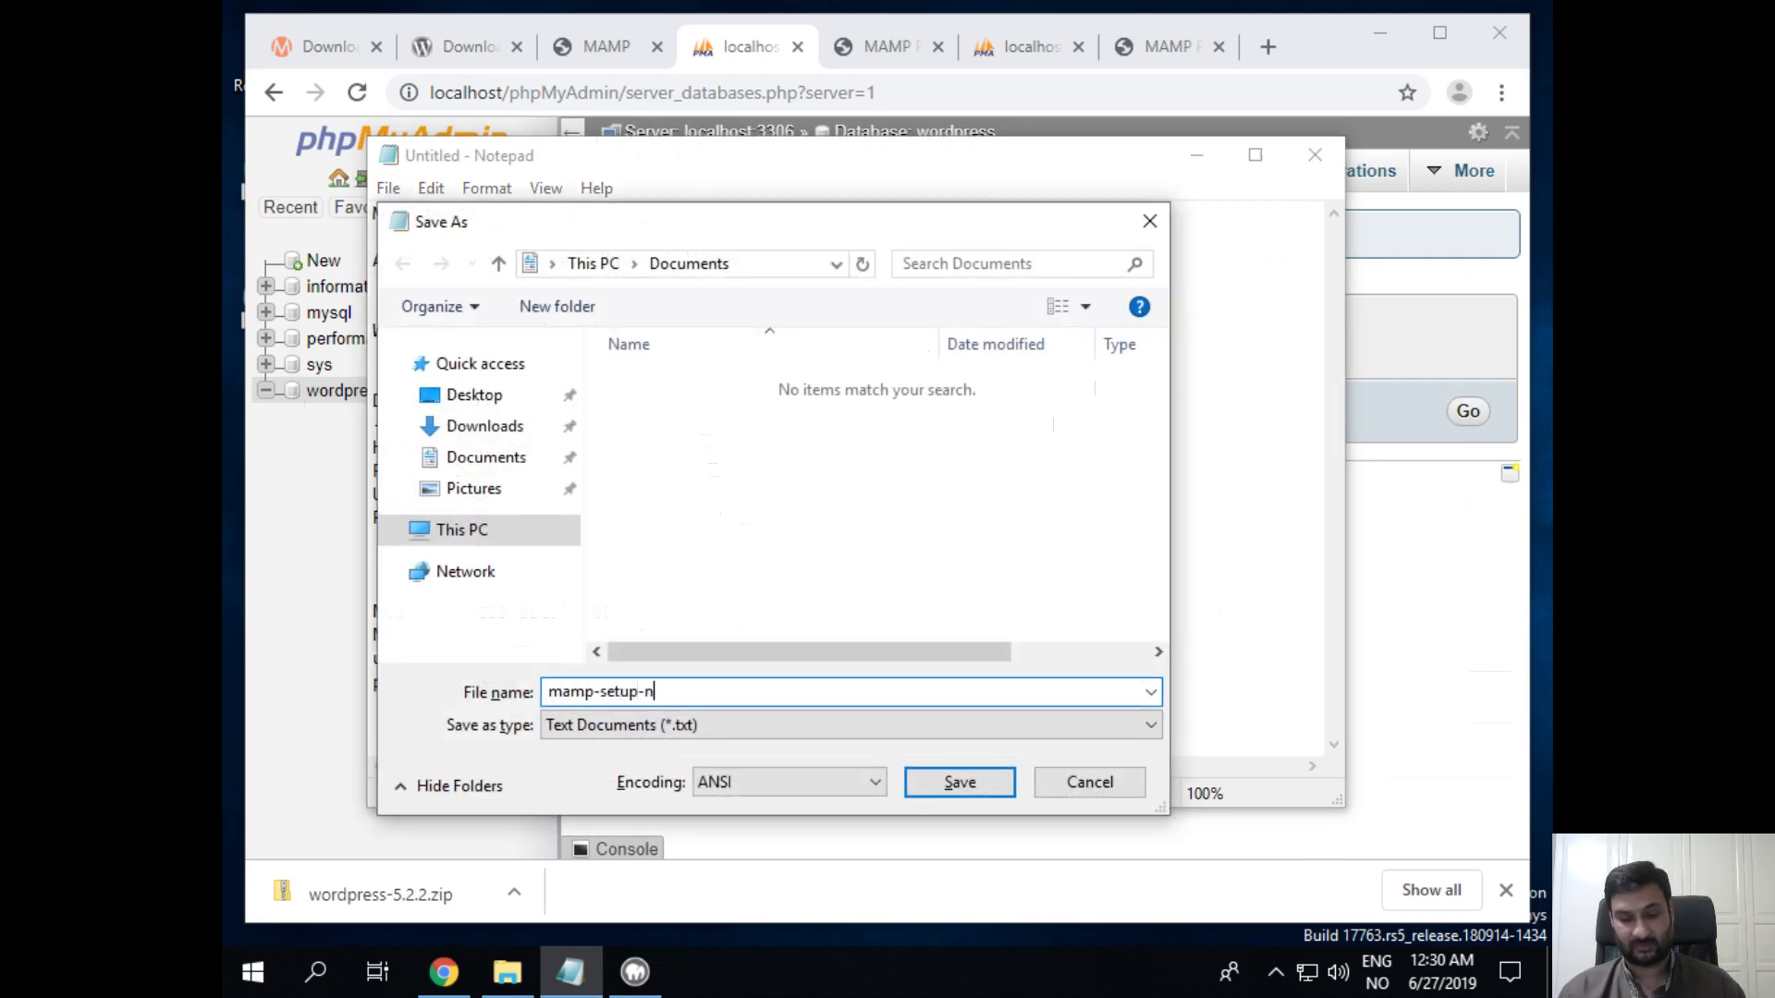
{"action": "type", "text": "otes.txt"}
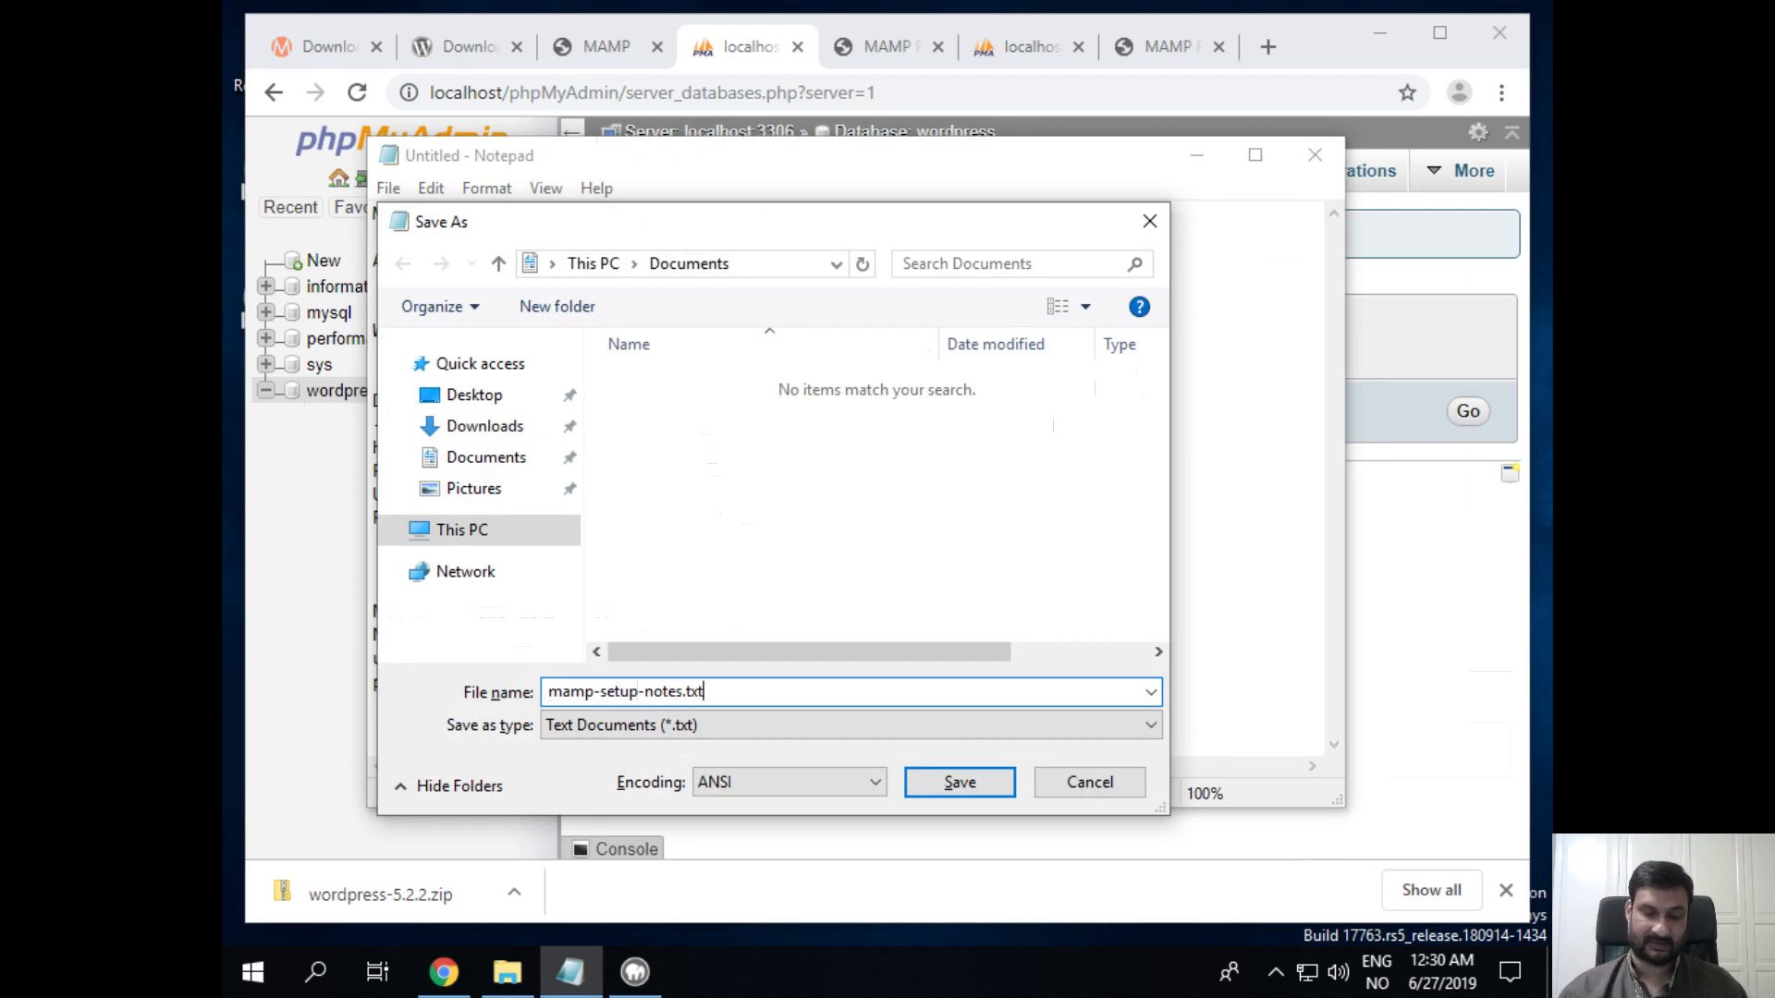
{"action": "key", "text": "Return"}
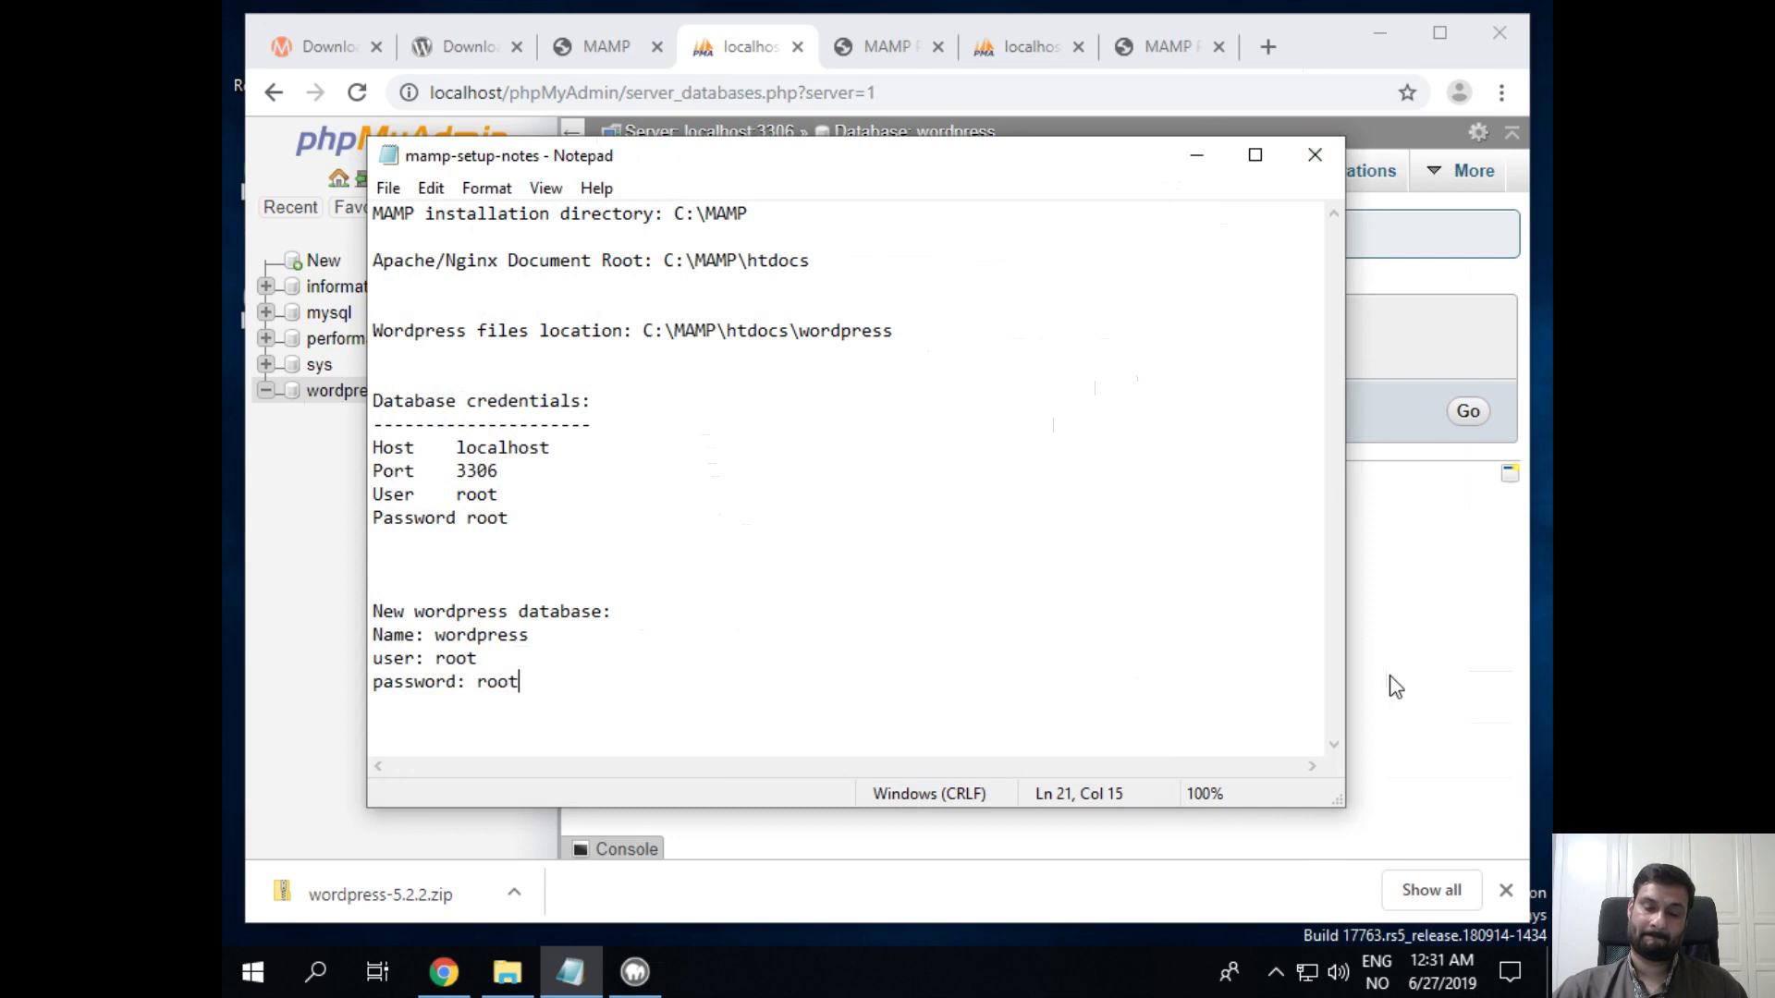
{"action": "key", "text": "alt+Tab"}
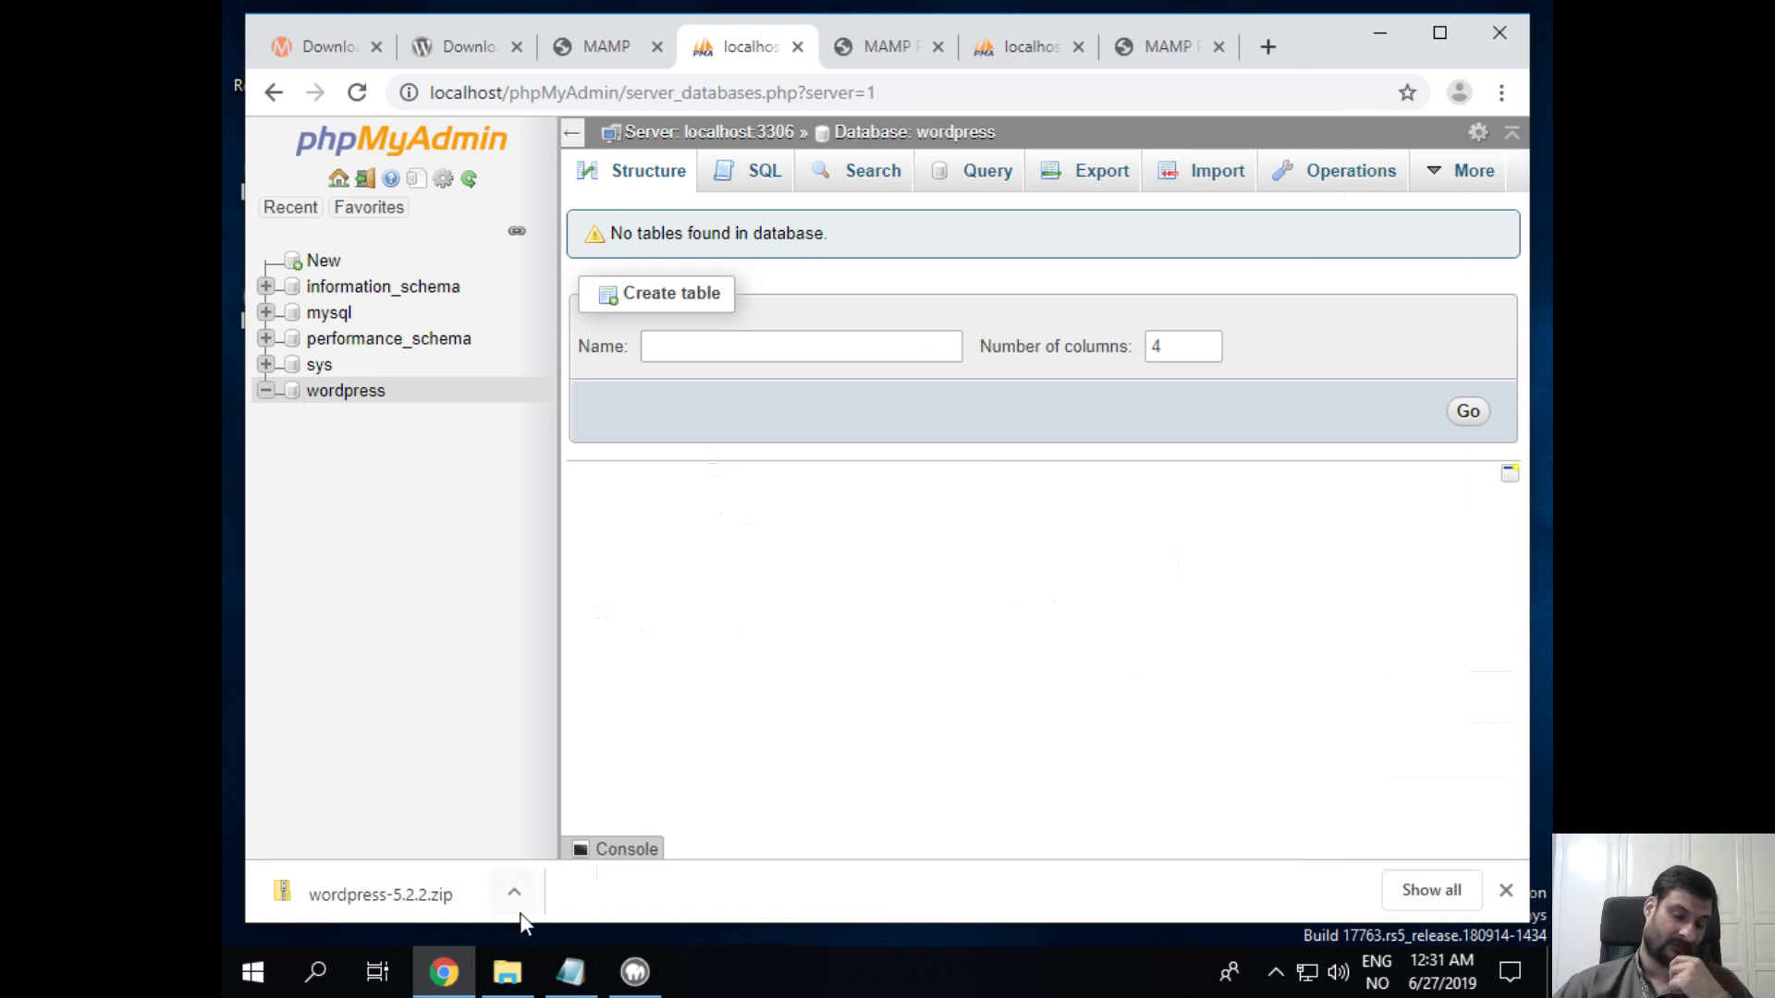
Step: Check the wordpress folder under C:\MAMP\htdocs, then return to the MAMP start page in Chrome
{"action": "left_click", "coordinate": [511, 975]}
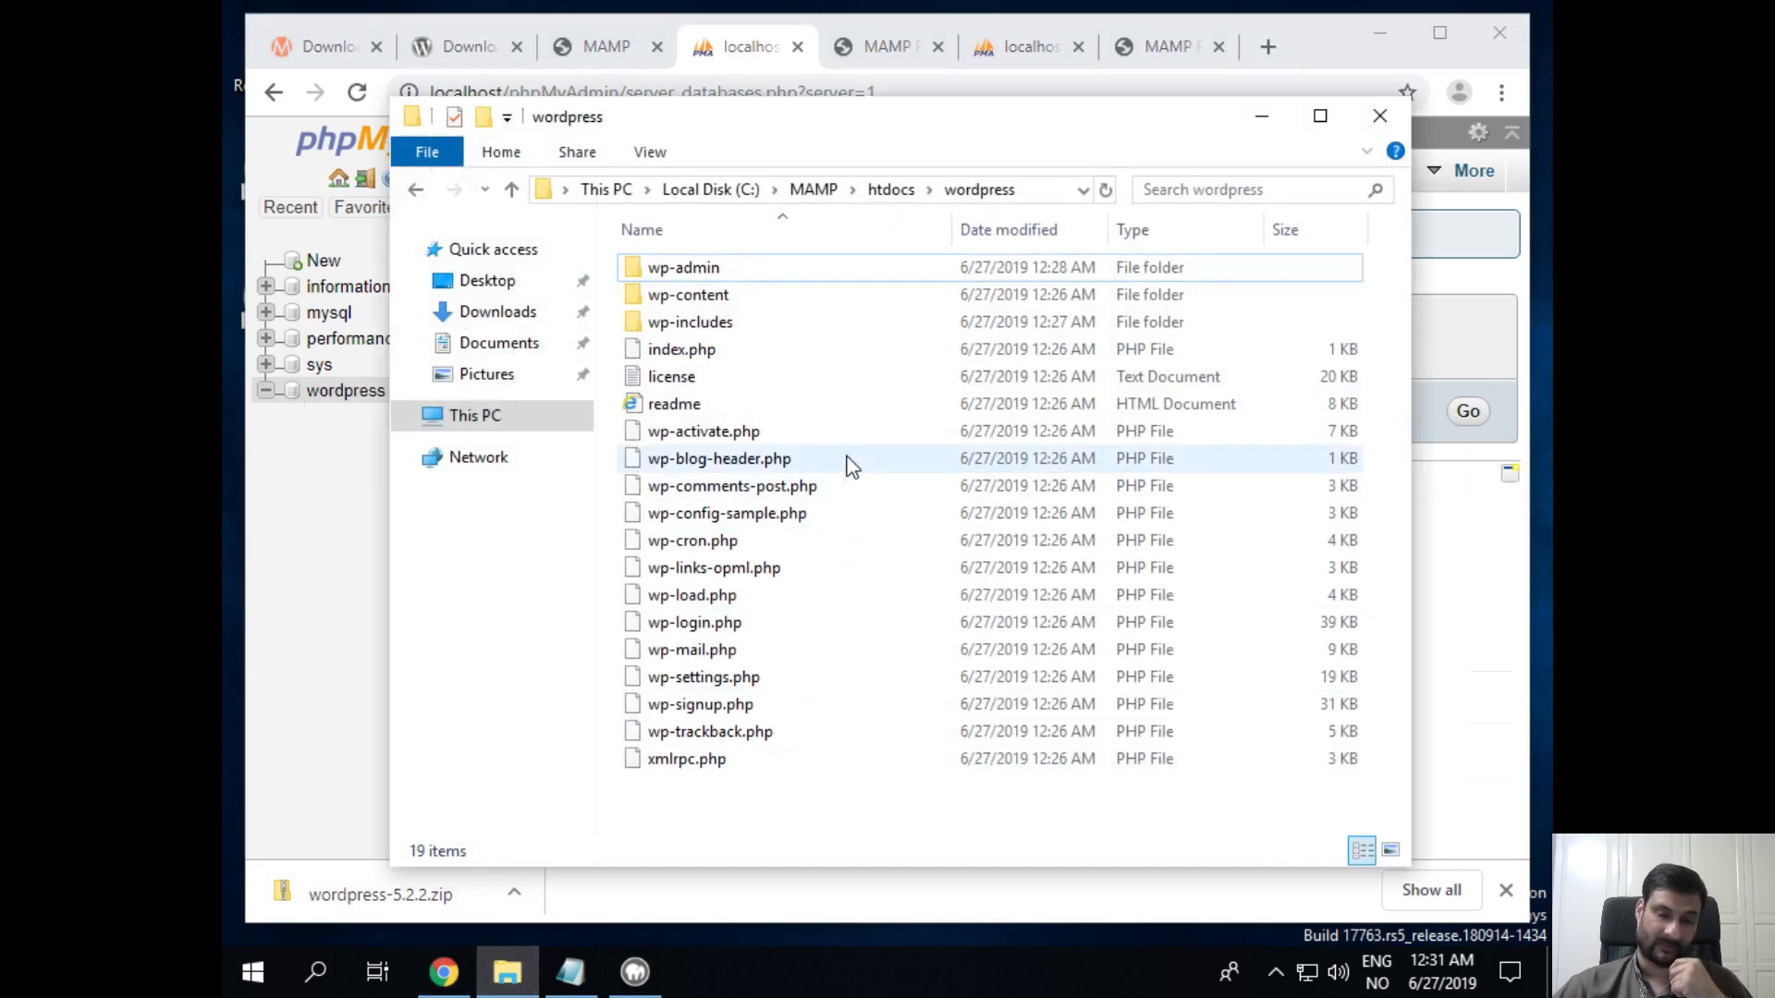
{"action": "left_click", "coordinate": [893, 190]}
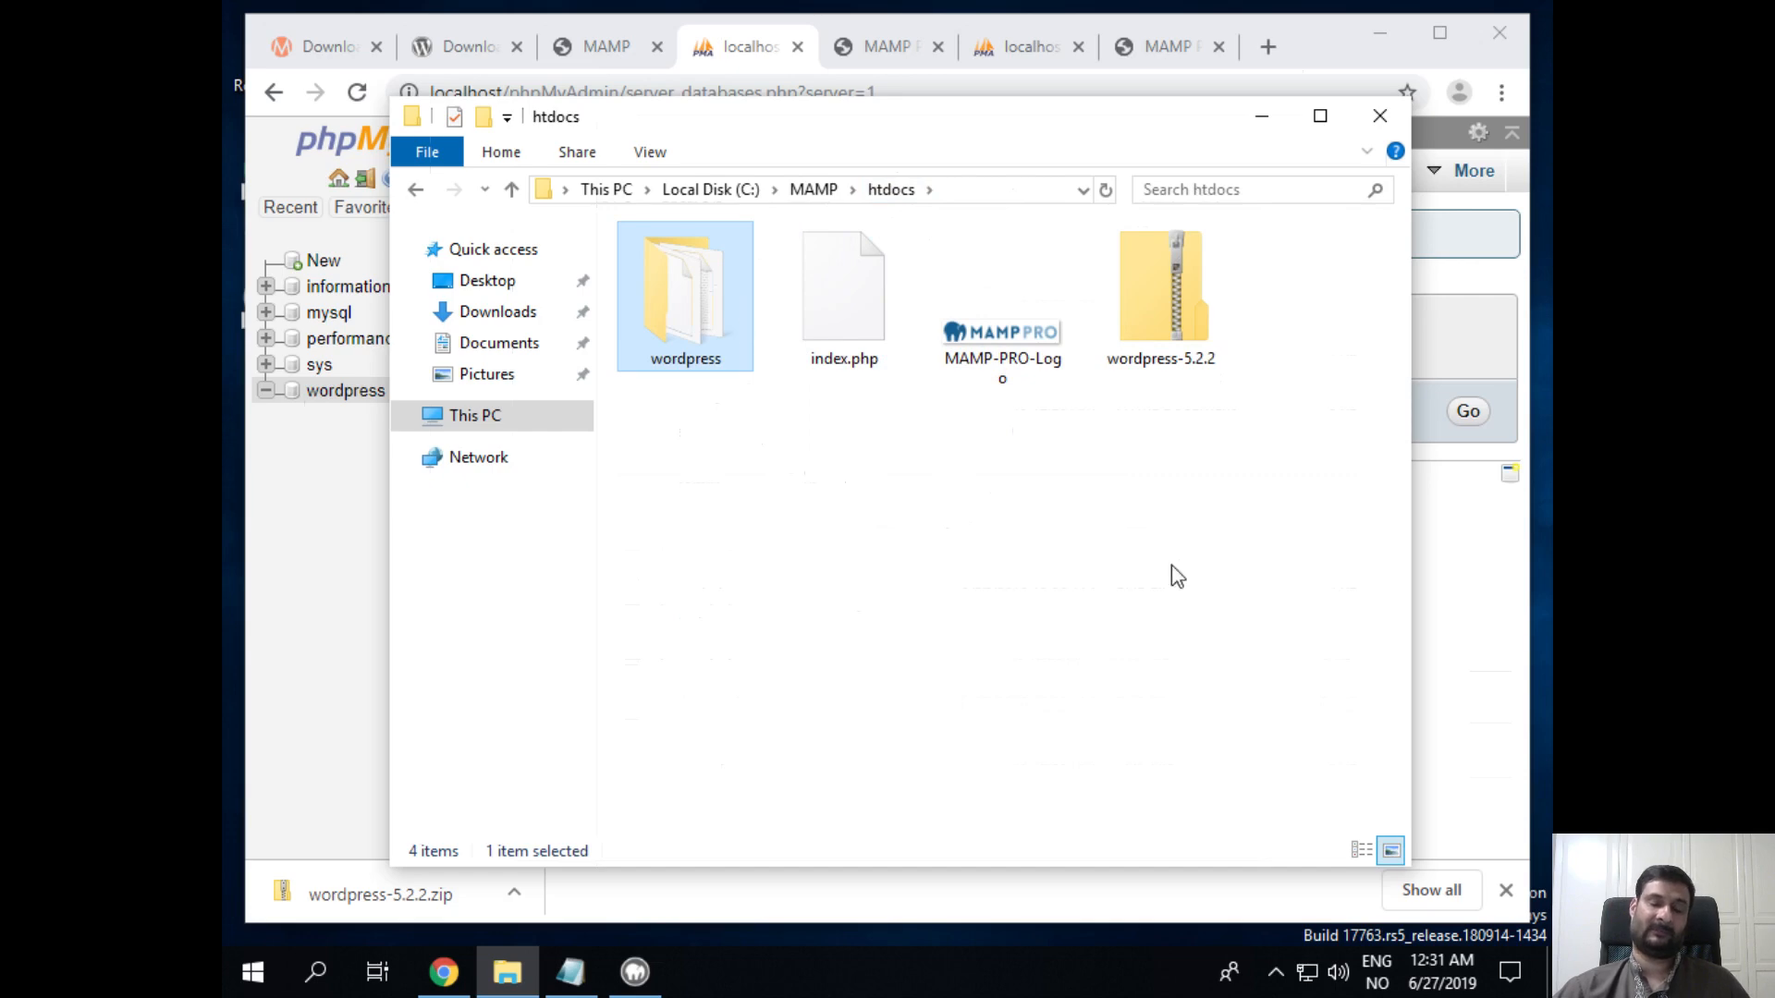
{"action": "left_click", "coordinate": [592, 54]}
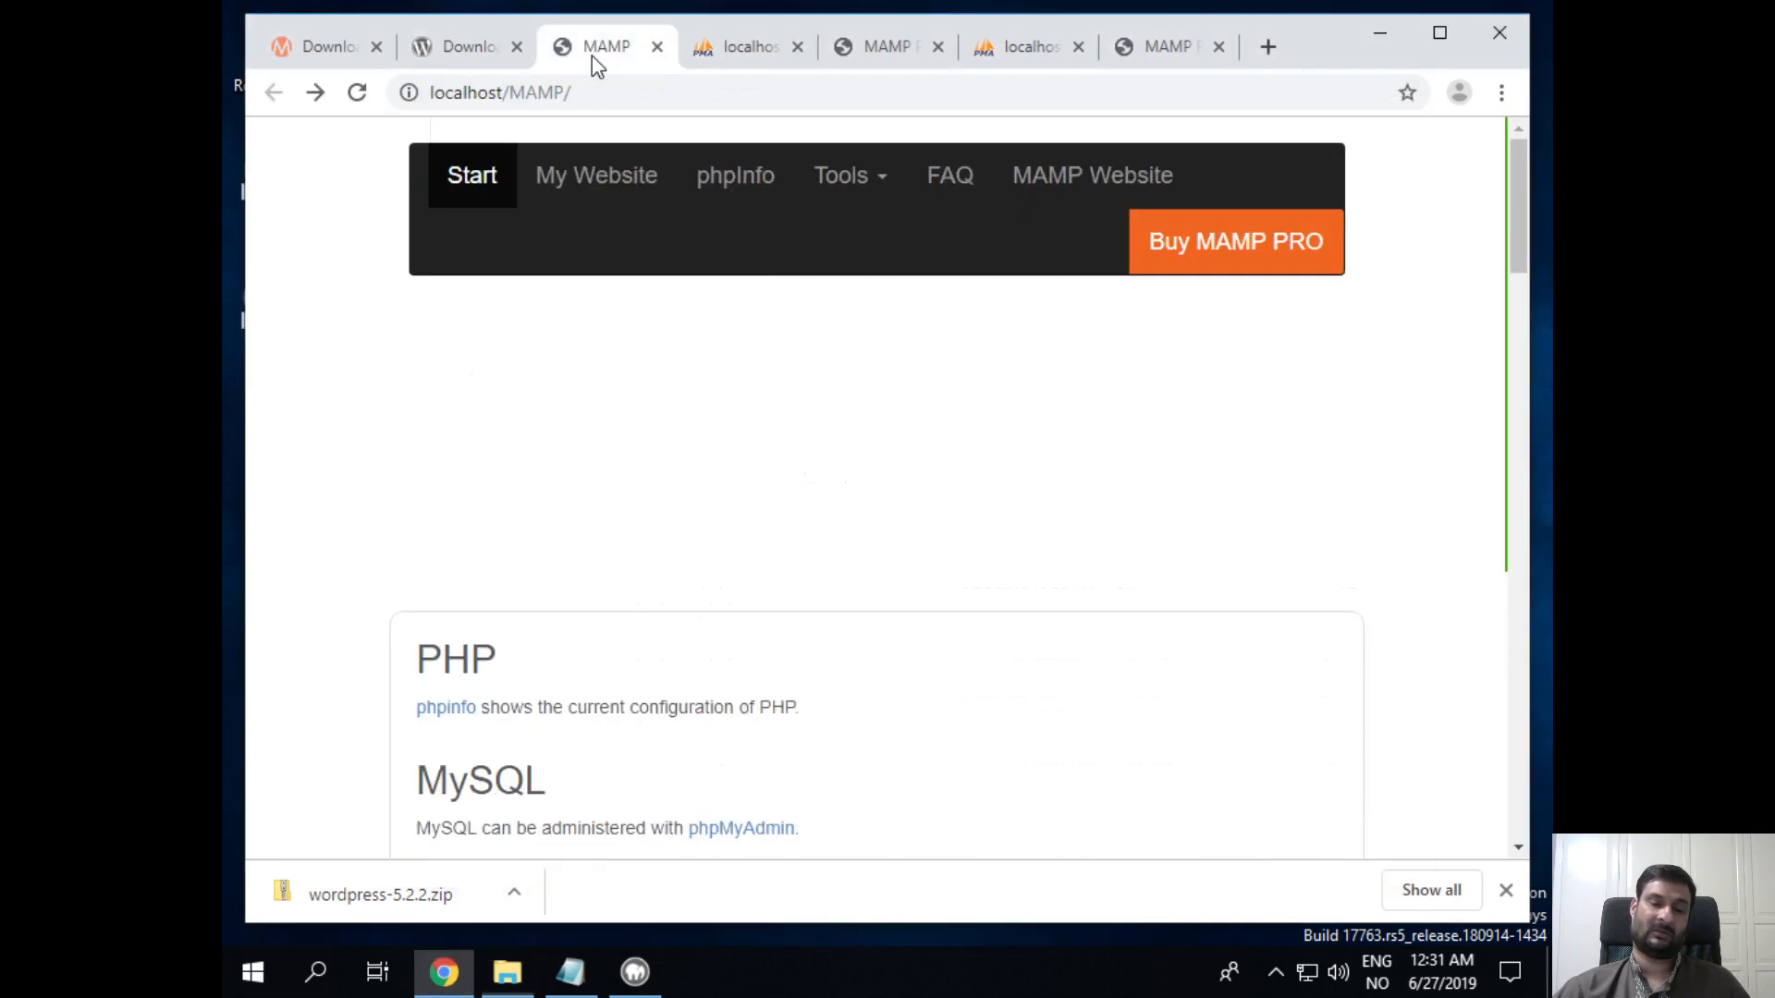
{"action": "scroll", "coordinate": [1027, 777], "scroll_direction": "down", "scroll_amount": 15}
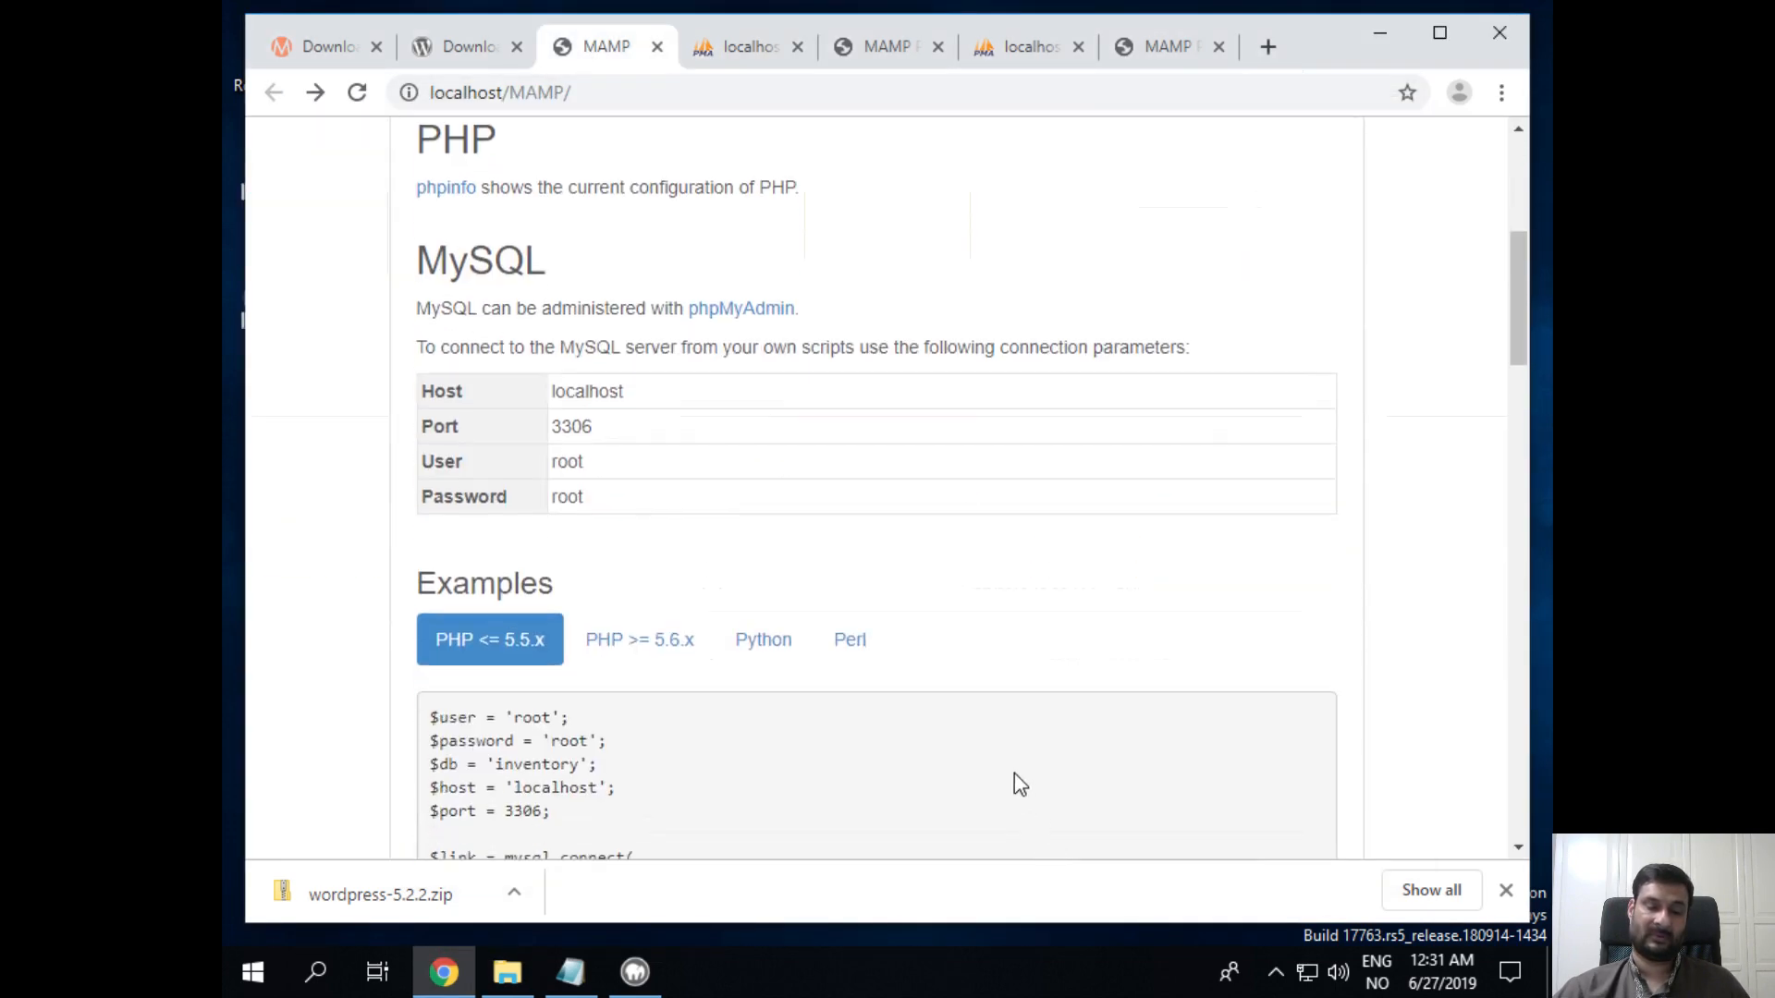
{"action": "scroll", "coordinate": [1017, 777], "scroll_direction": "up", "scroll_amount": 15}
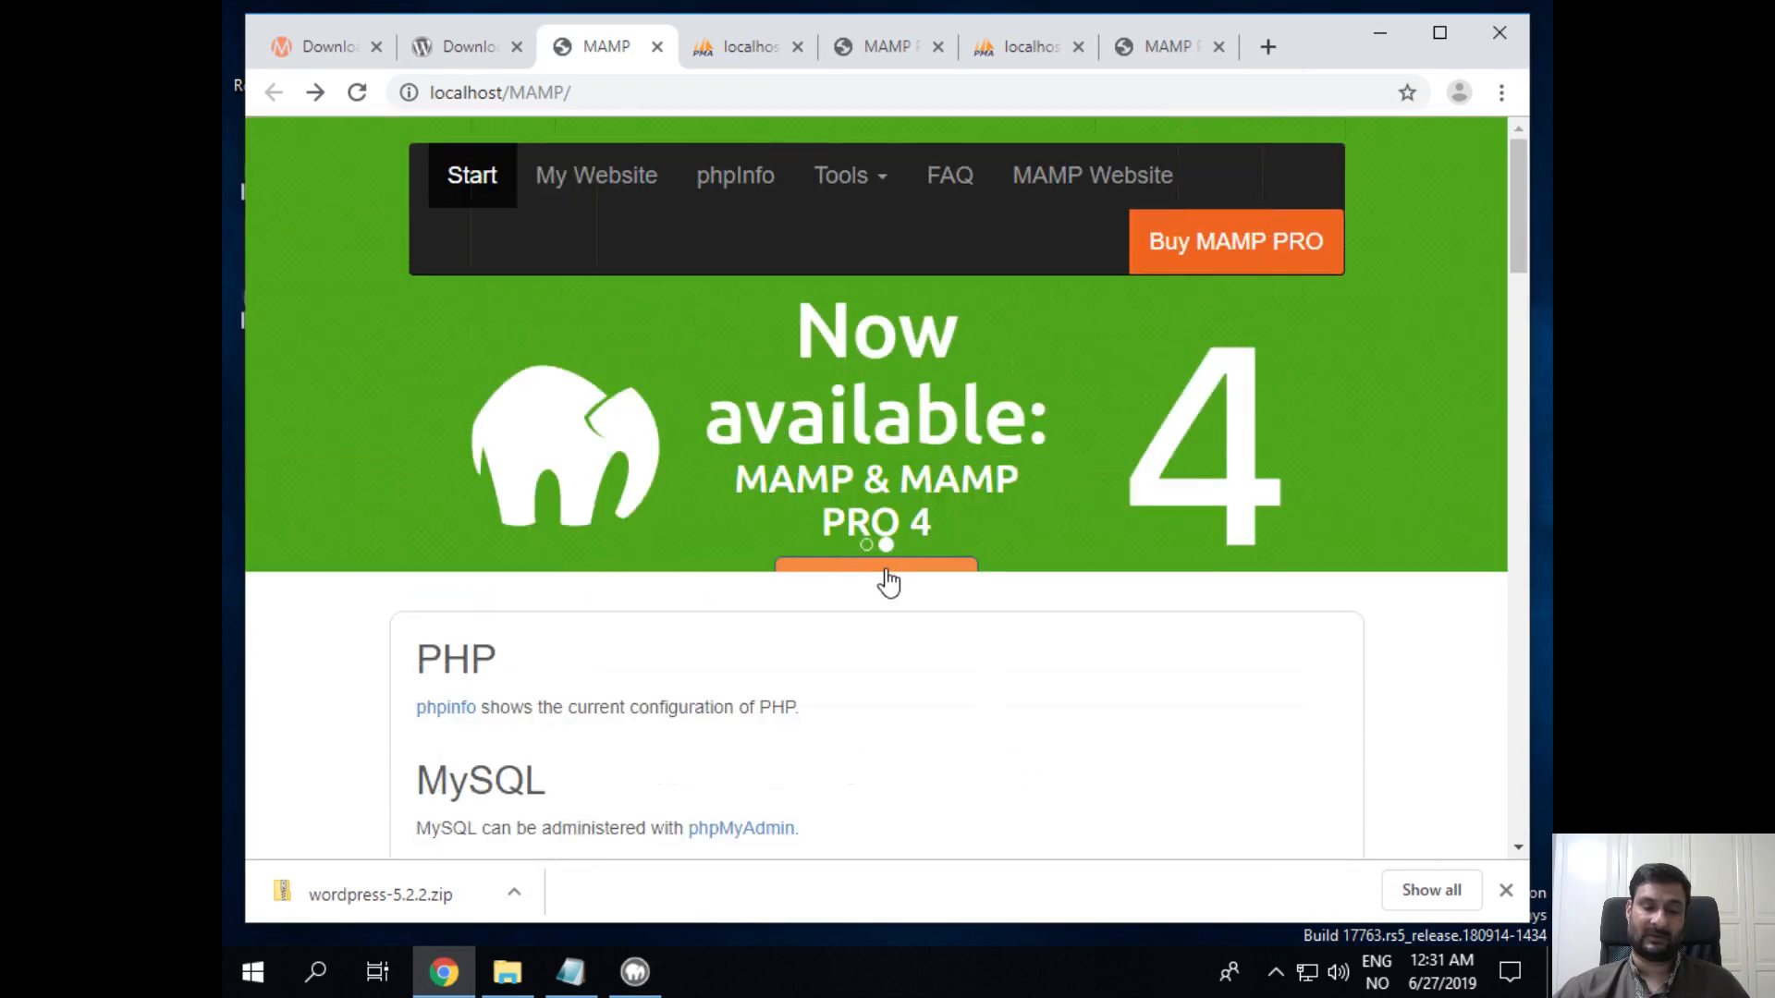
Step: Load localhost/wordpress in Chrome to bring up the WordPress setup's language list
{"action": "left_click", "coordinate": [625, 182]}
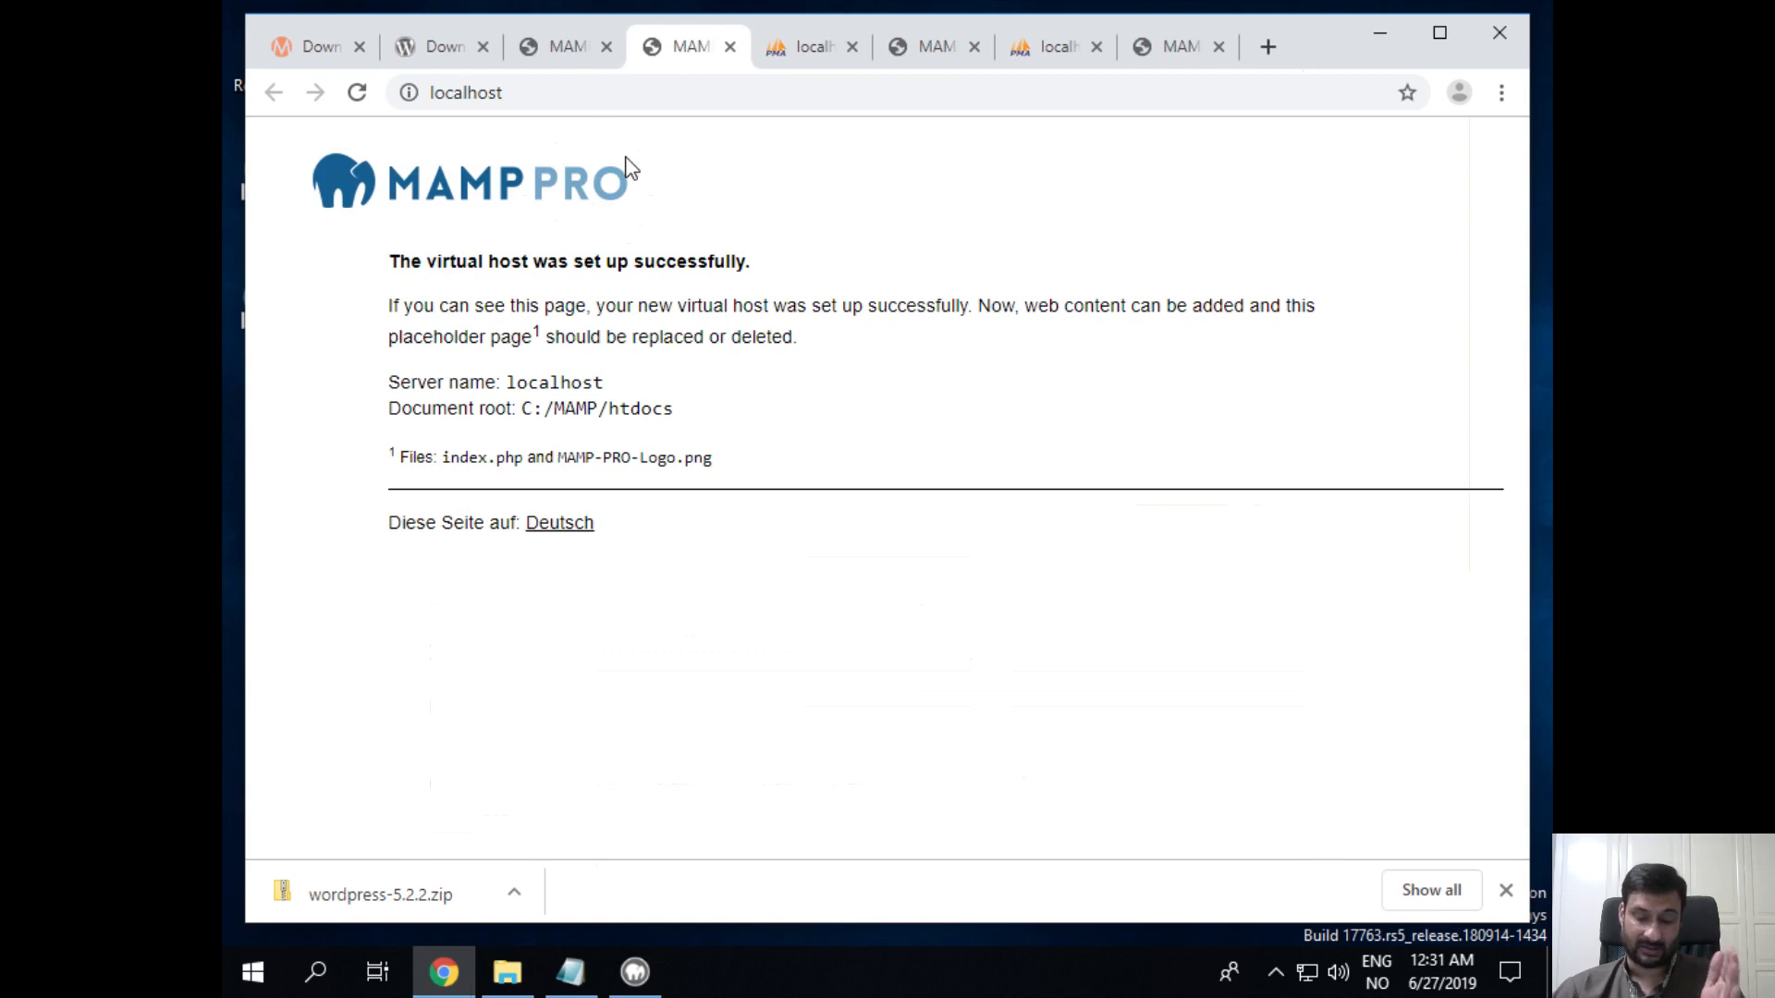
{"action": "left_click", "coordinate": [633, 101]}
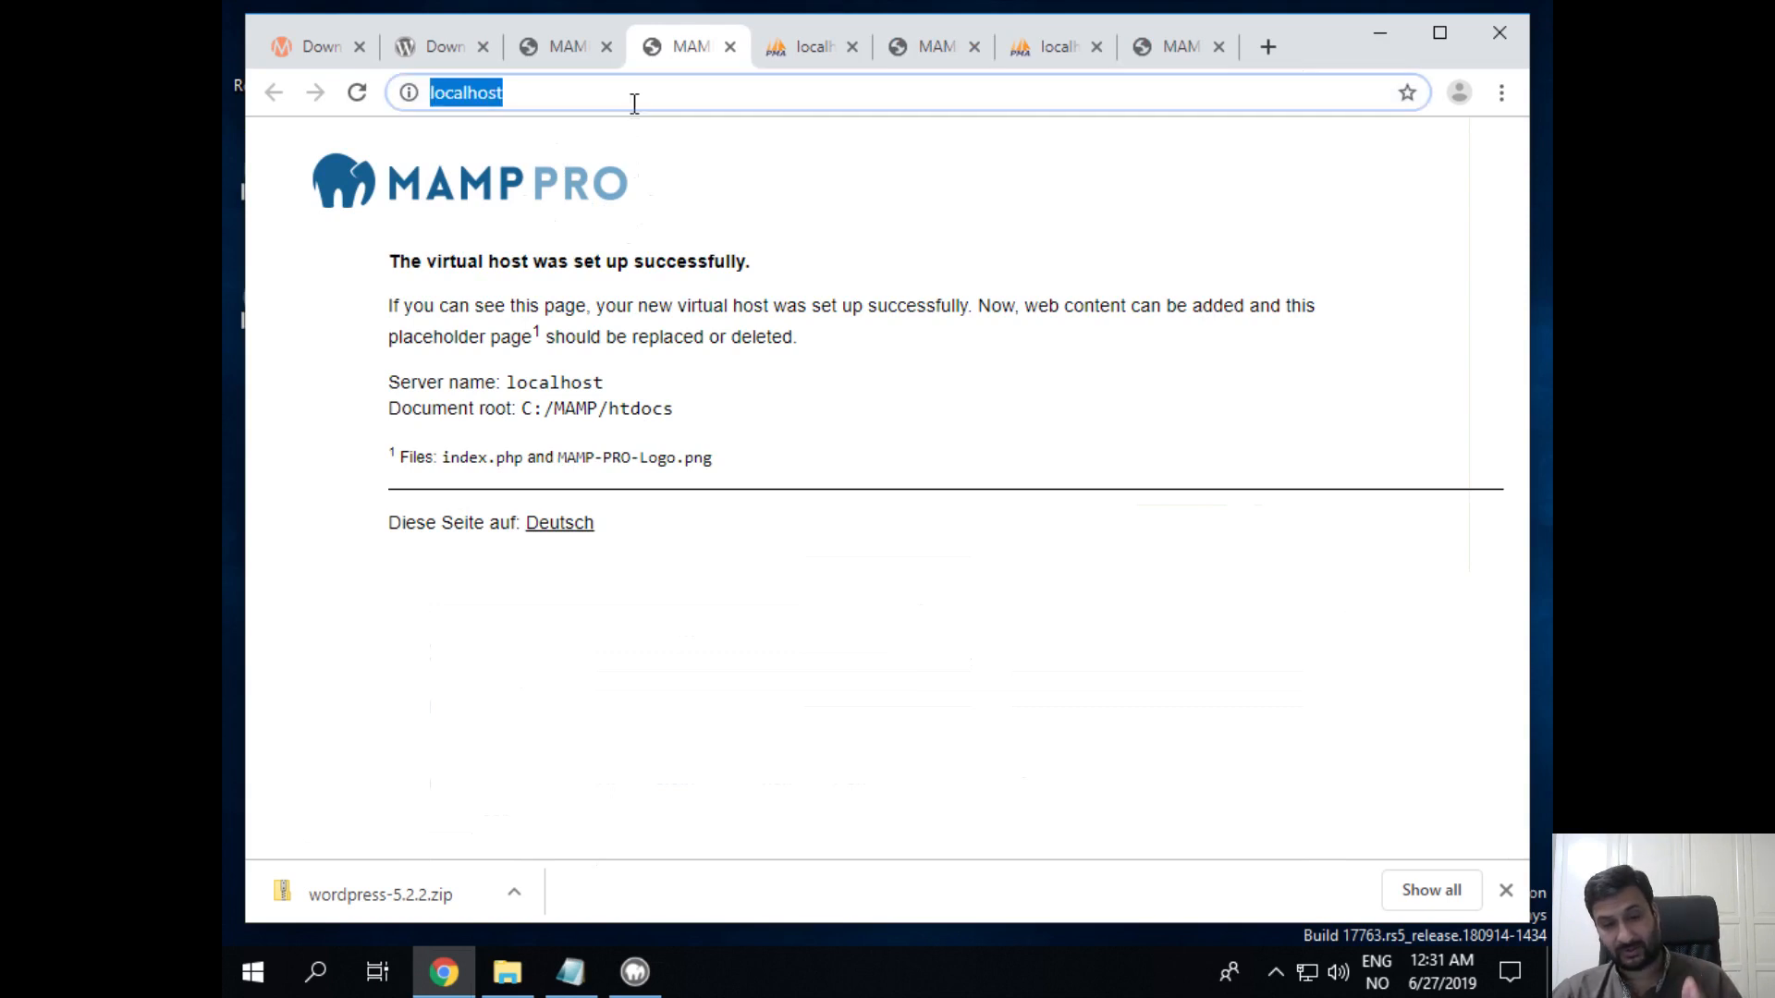
{"action": "left_click", "coordinate": [632, 102]}
{"action": "type", "text": "/"}
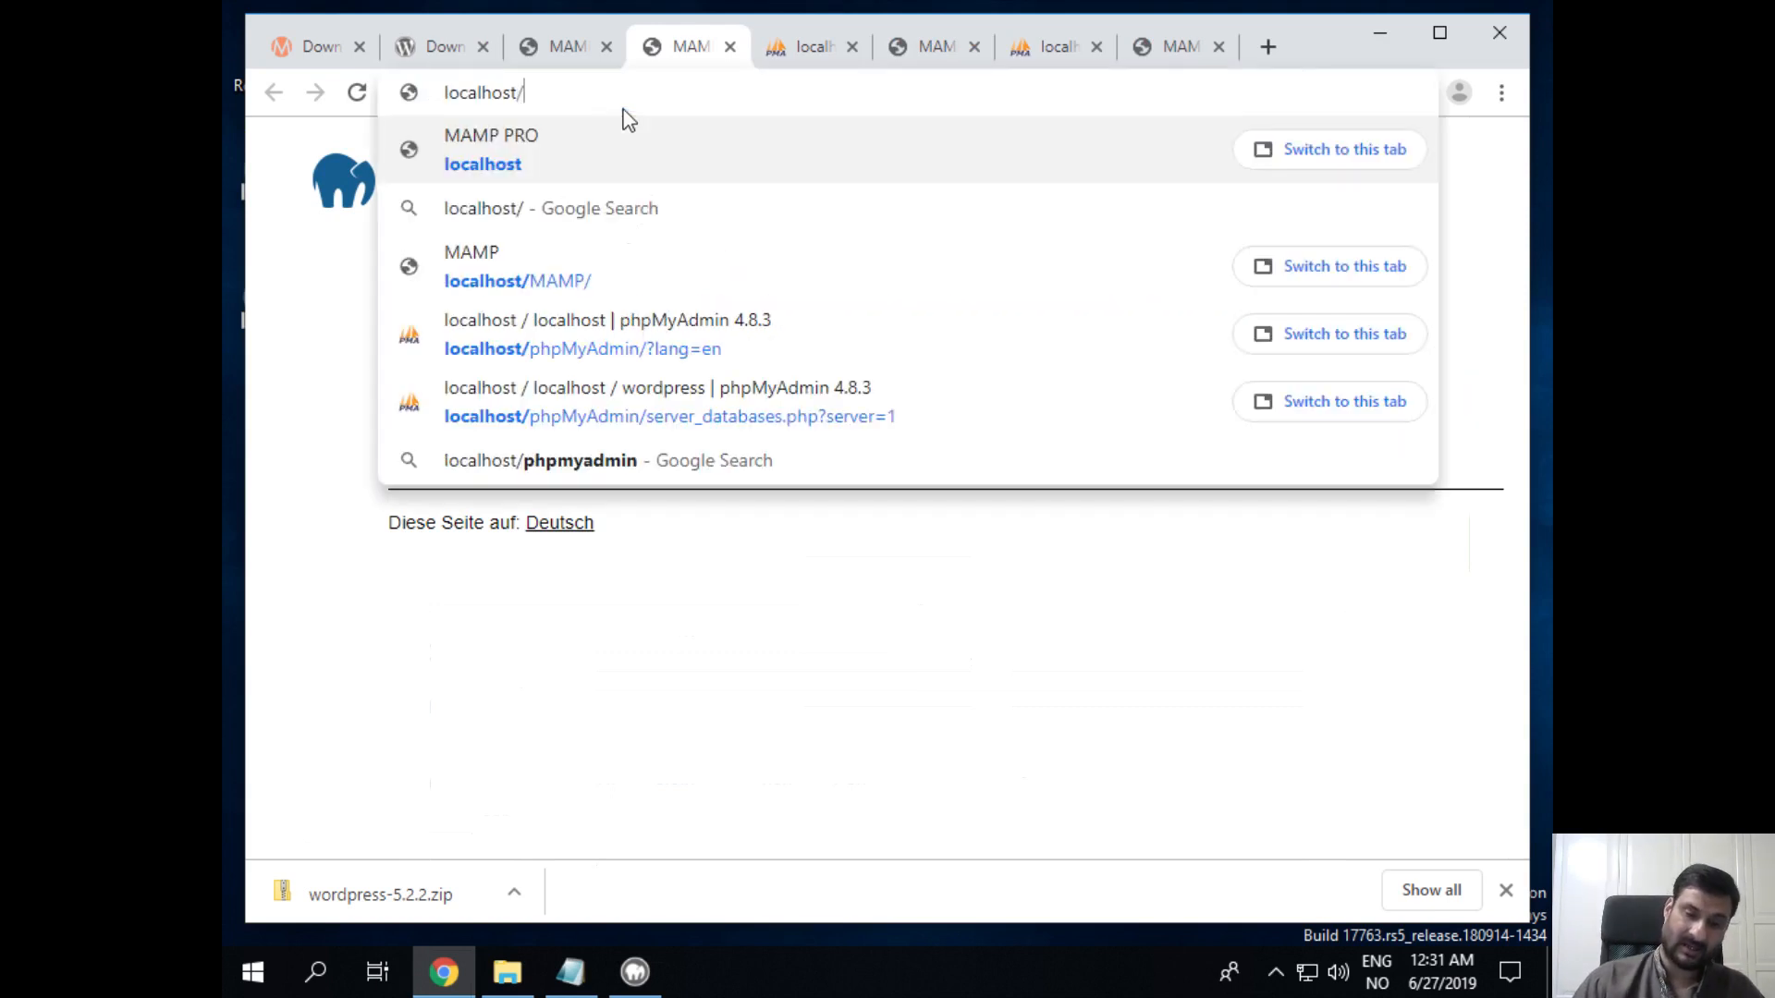
{"action": "type", "text": "wordpress"}
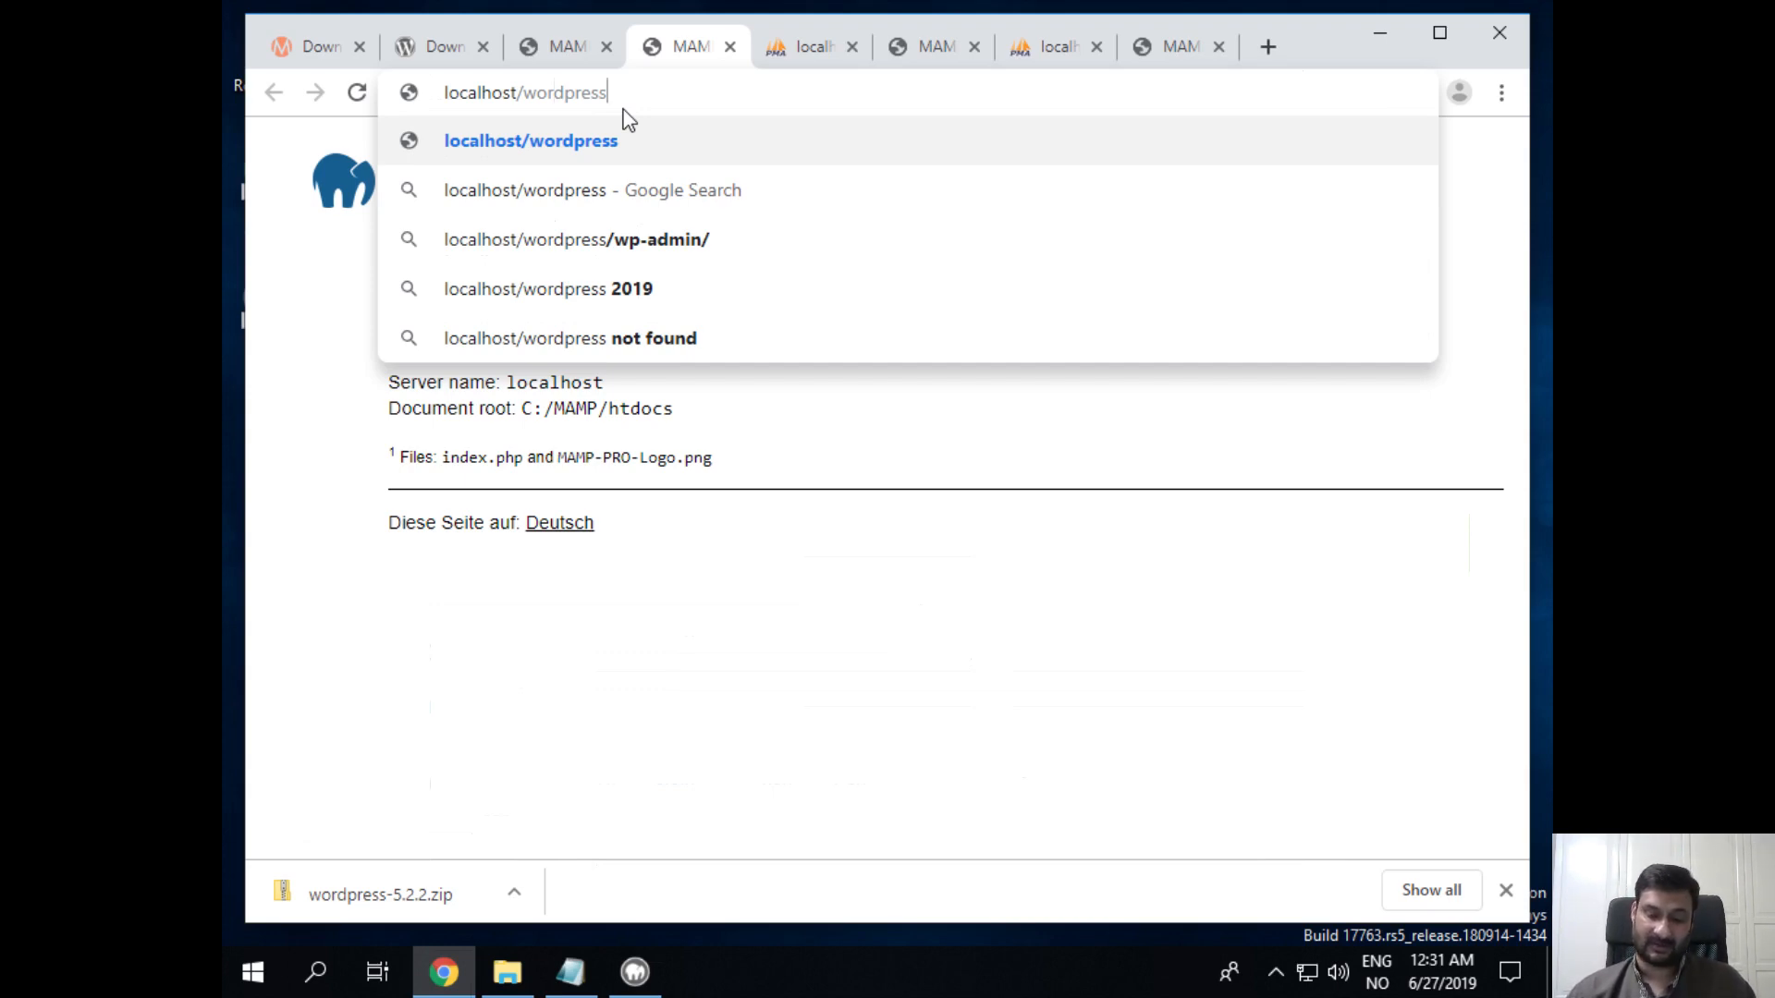
{"action": "key", "text": "Return"}
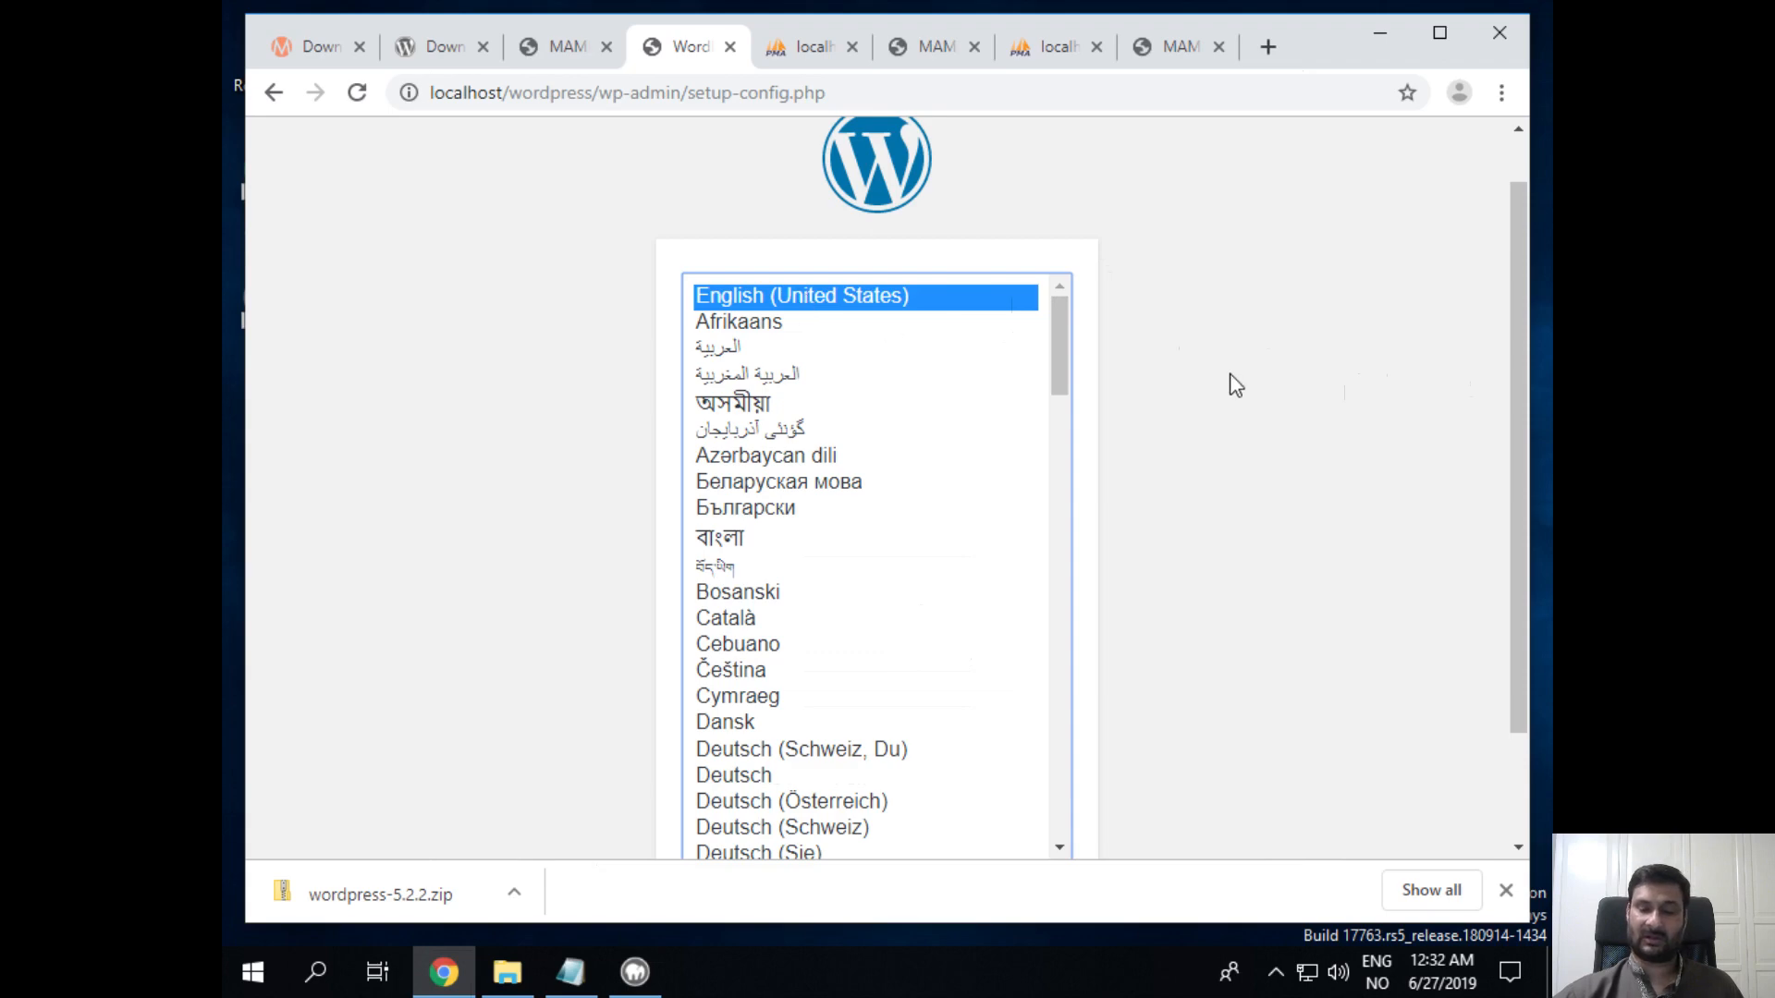
Step: Dismiss the downloads bar and continue the WordPress setup in English (United States)
{"action": "left_click", "coordinate": [1506, 892]}
{"action": "scroll", "coordinate": [1244, 562], "scroll_direction": "down", "scroll_amount": 1}
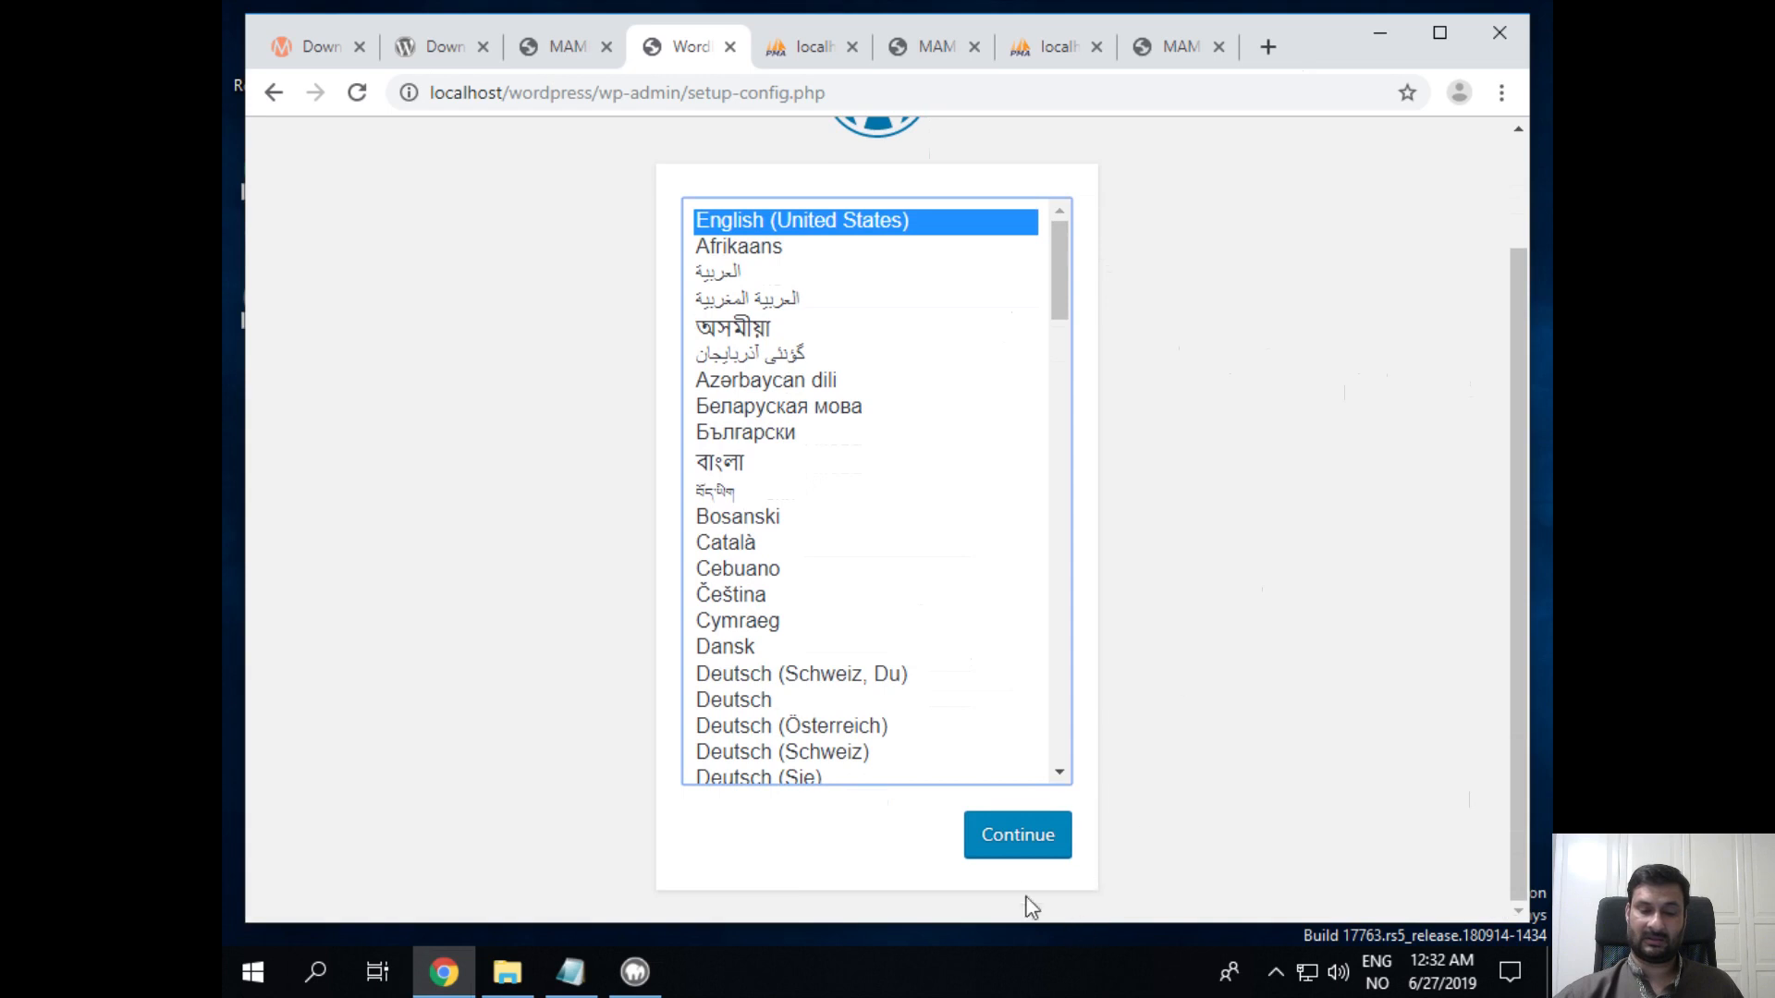
{"action": "left_click", "coordinate": [1017, 837]}
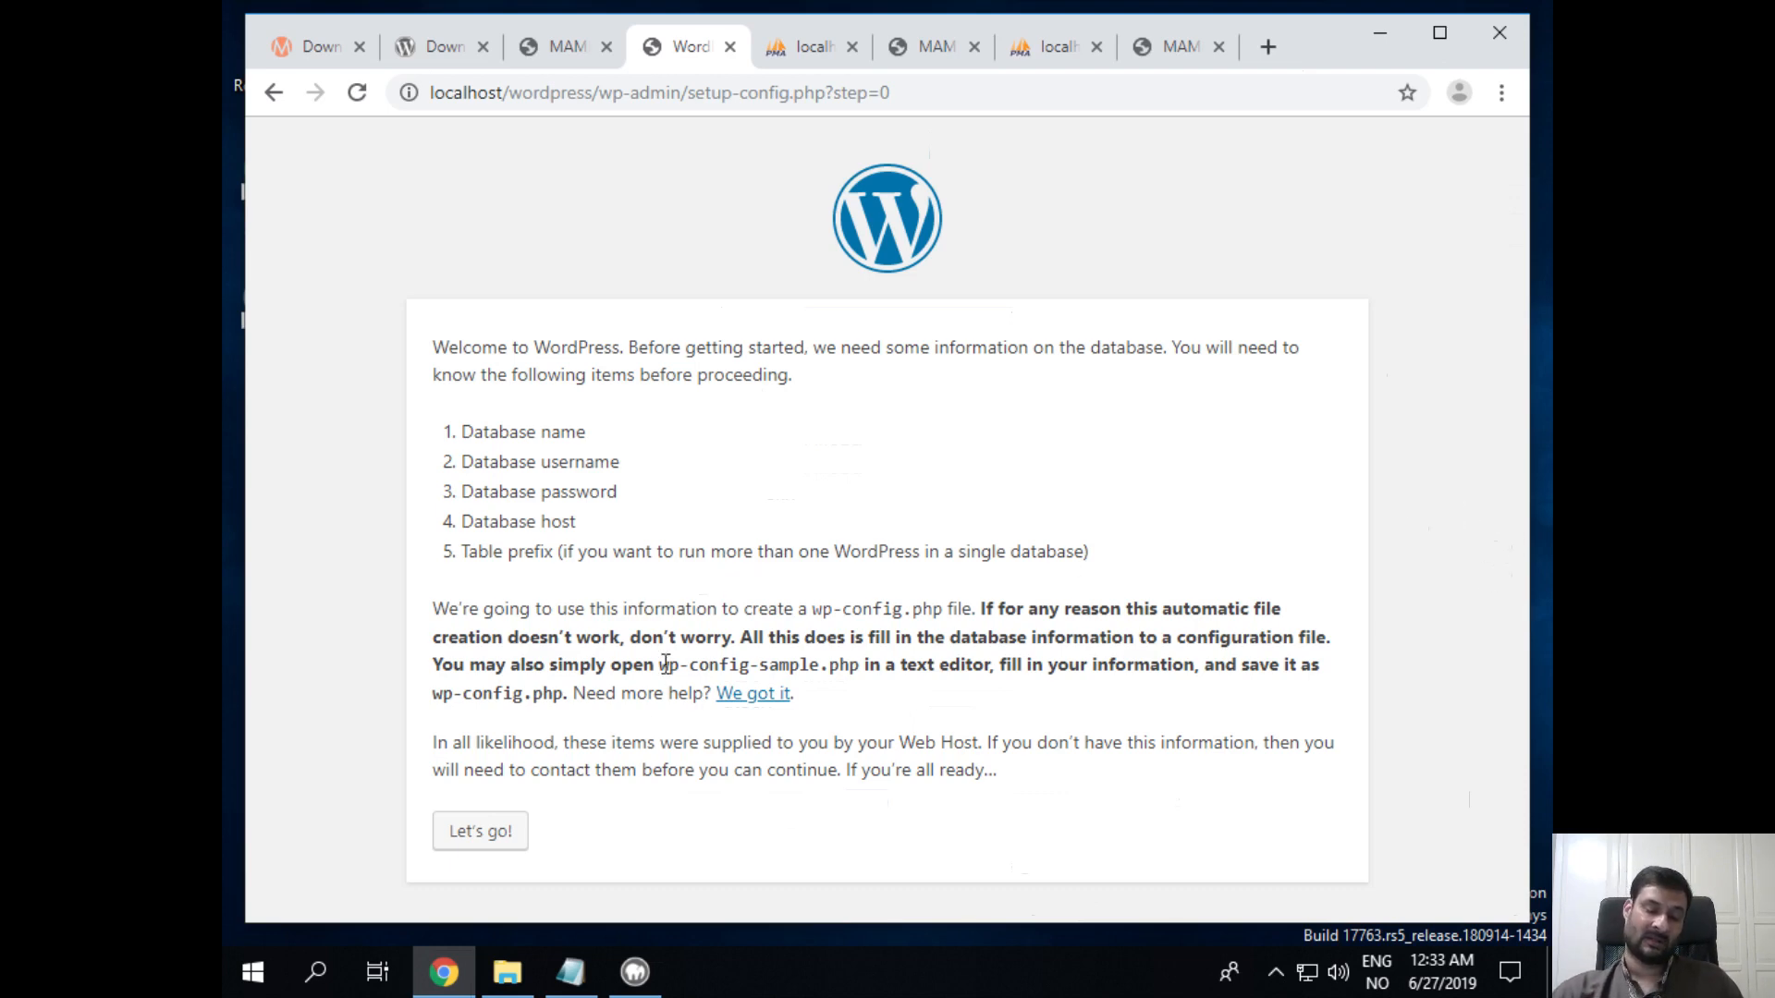
Step: Append a 'host: localhost' line to the database notes in Notepad, then return to the setup page
{"action": "left_click", "coordinate": [547, 985]}
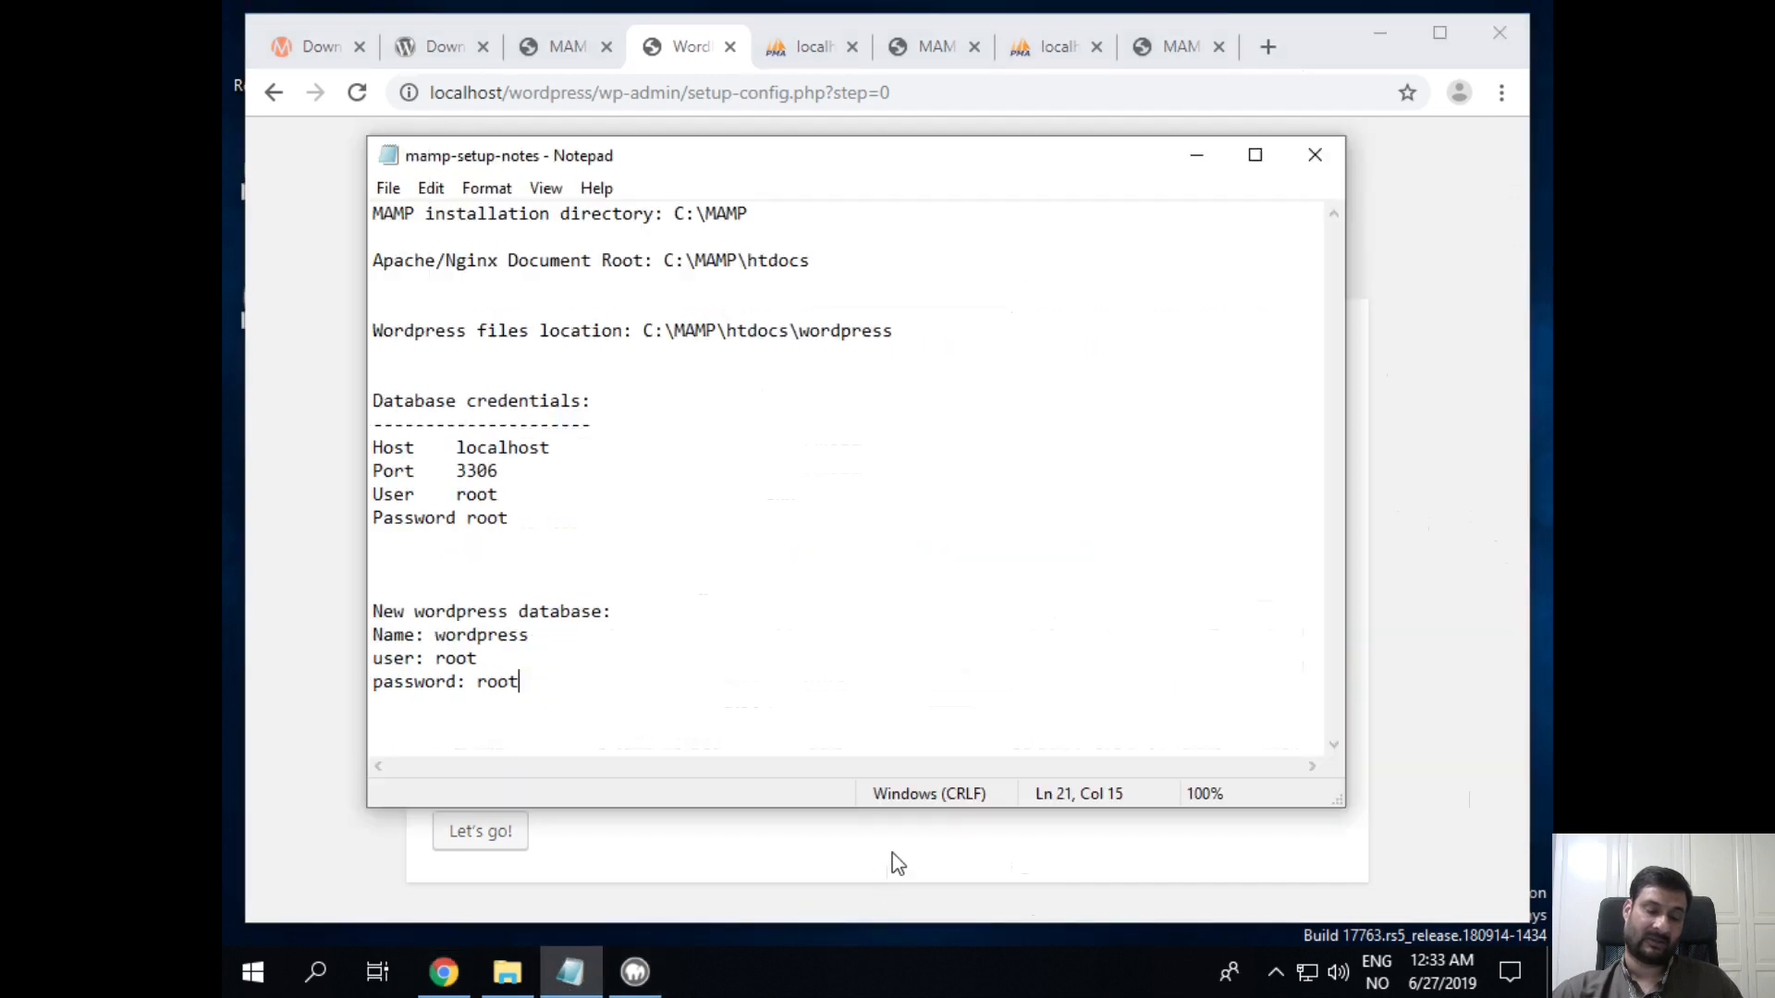
{"action": "left_click", "coordinate": [528, 662]}
{"action": "left_click", "coordinate": [534, 677]}
{"action": "left_click", "coordinate": [496, 447]}
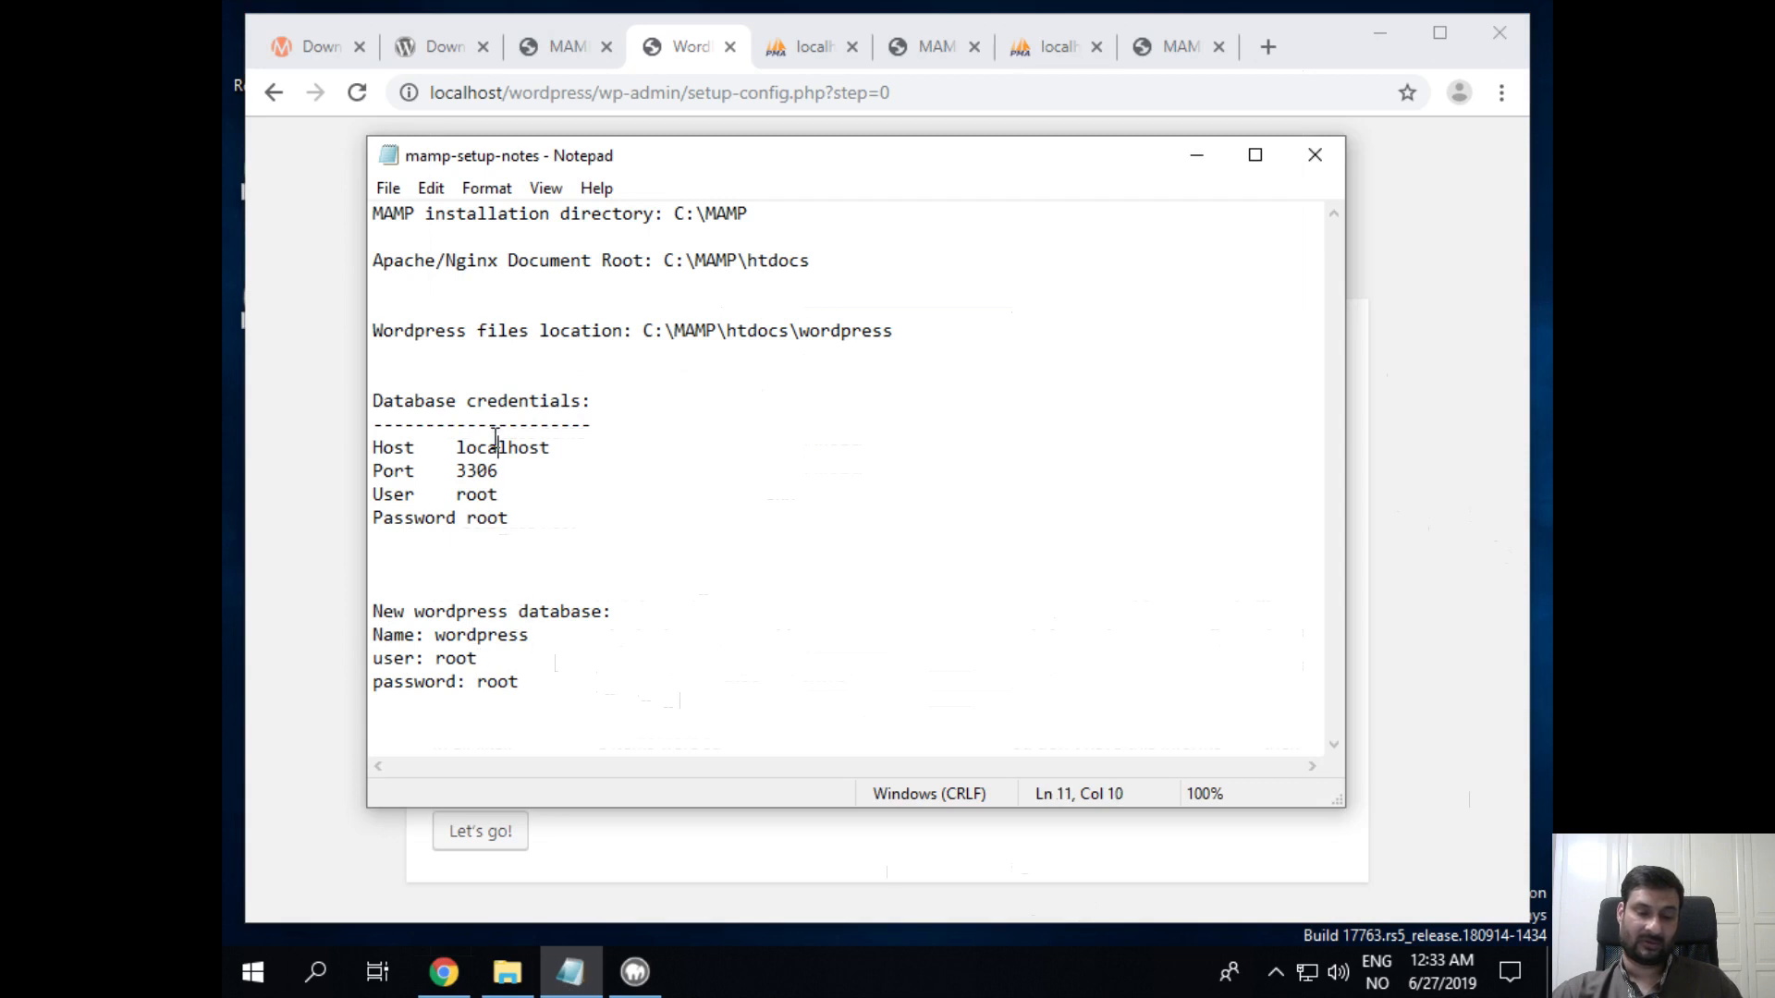
{"action": "left_click_drag", "start_coordinate": [548, 448], "coordinate": [357, 450]}
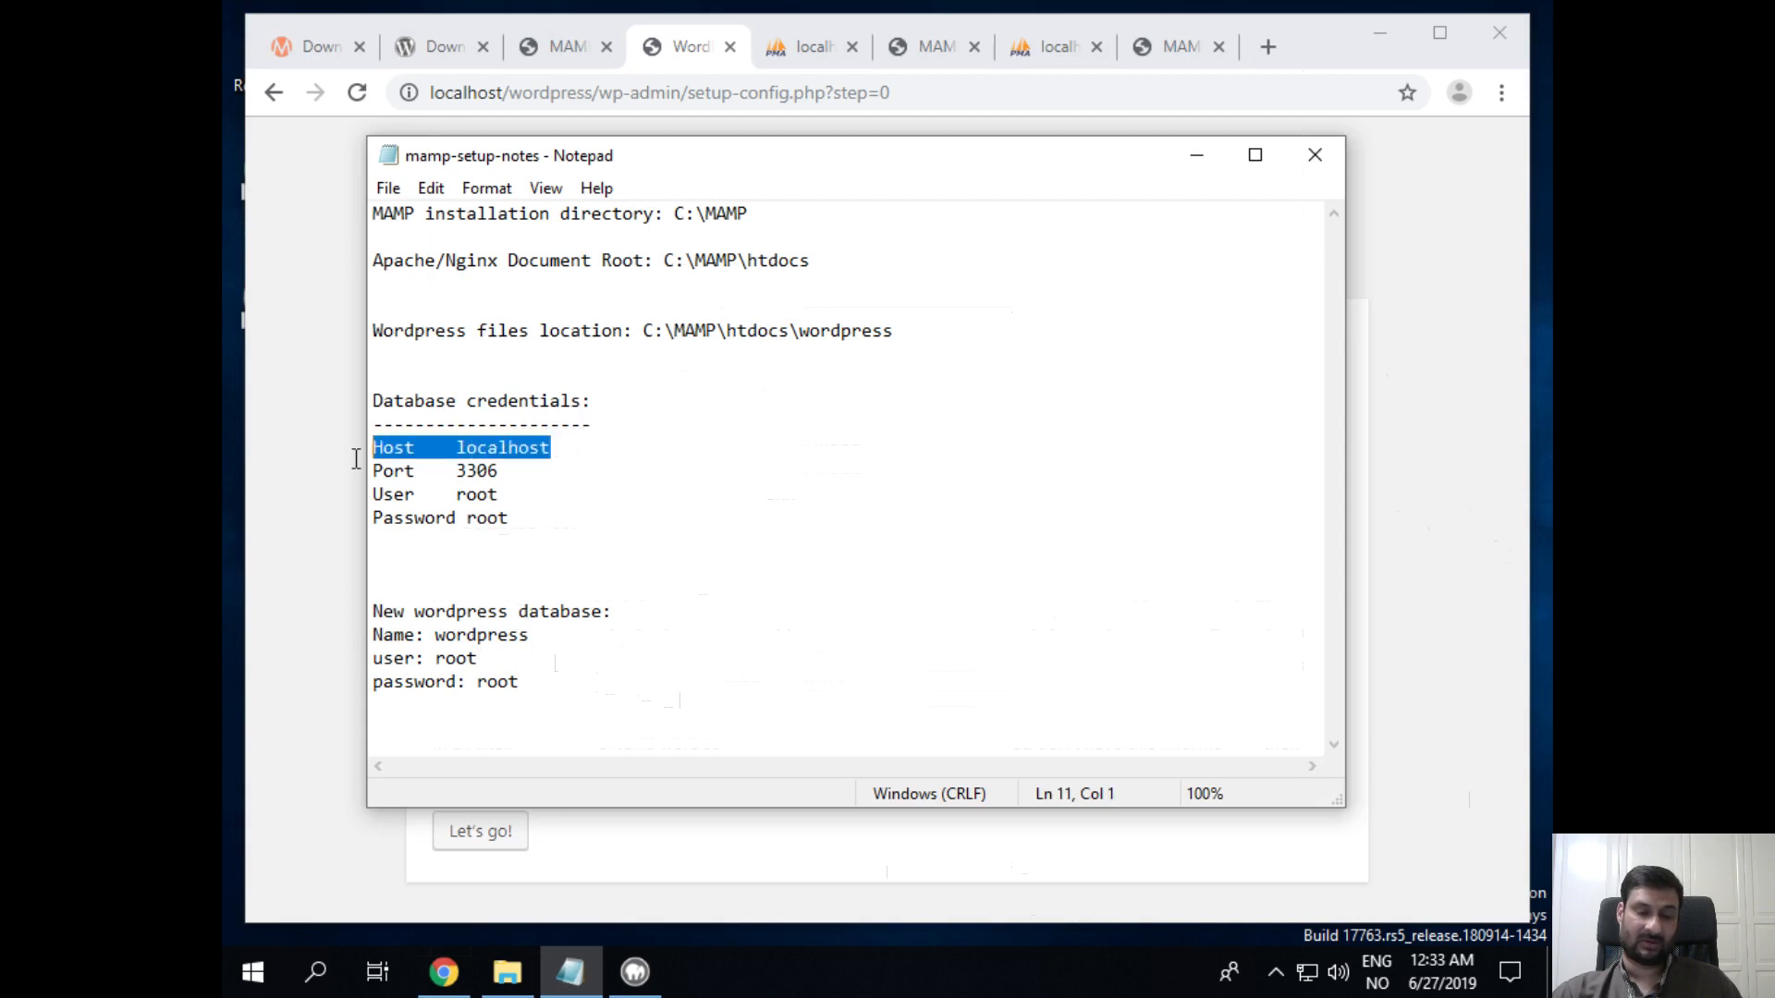
{"action": "key", "text": "ctrl+End"}
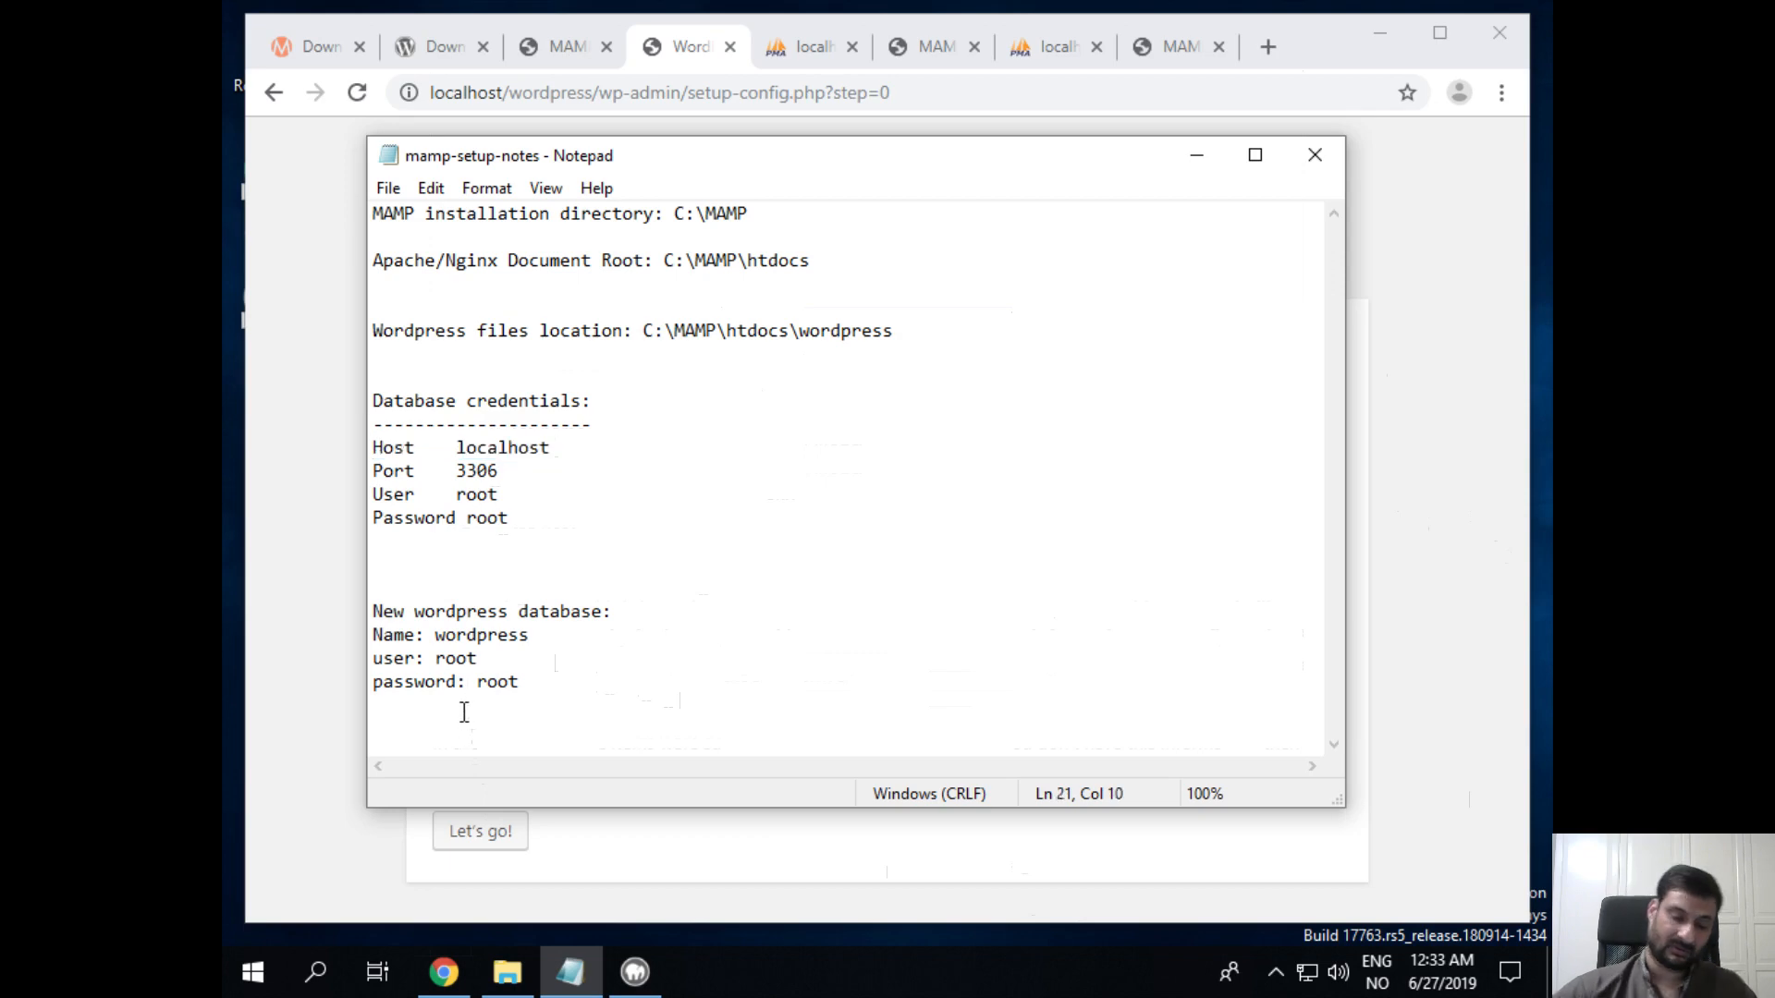
{"action": "key", "text": "Return"}
{"action": "type", "text": "host"}
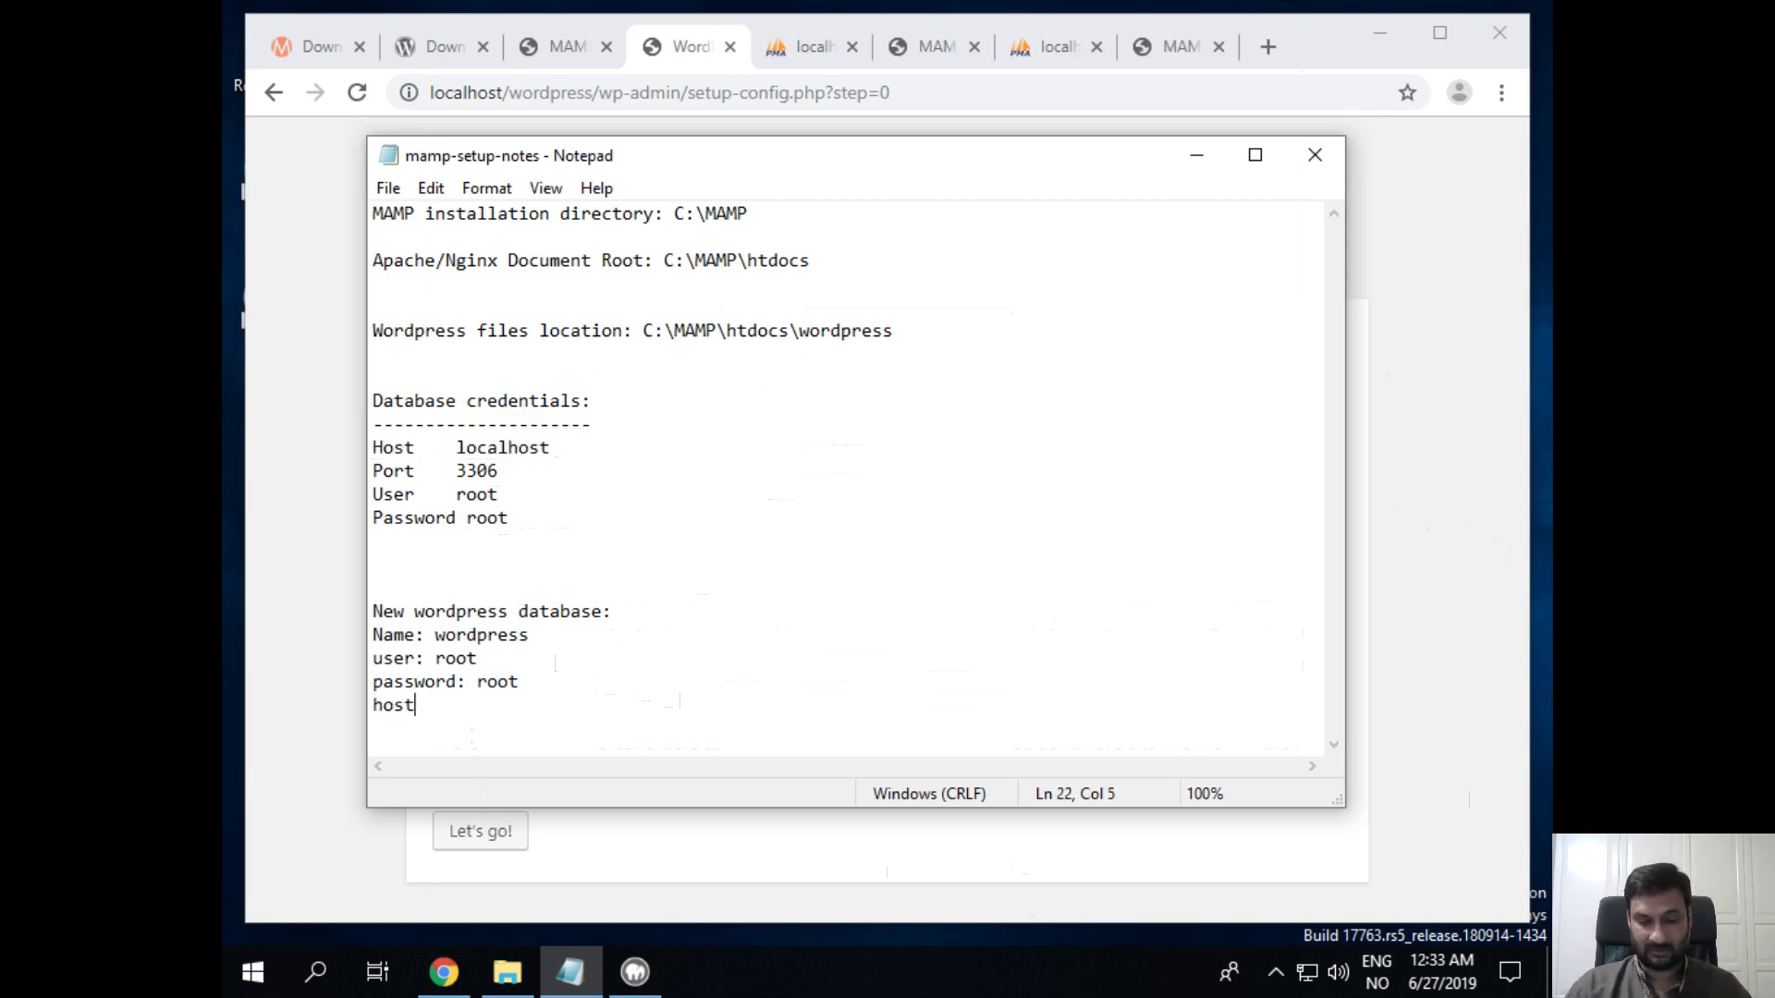
{"action": "type", "text": ": localhost"}
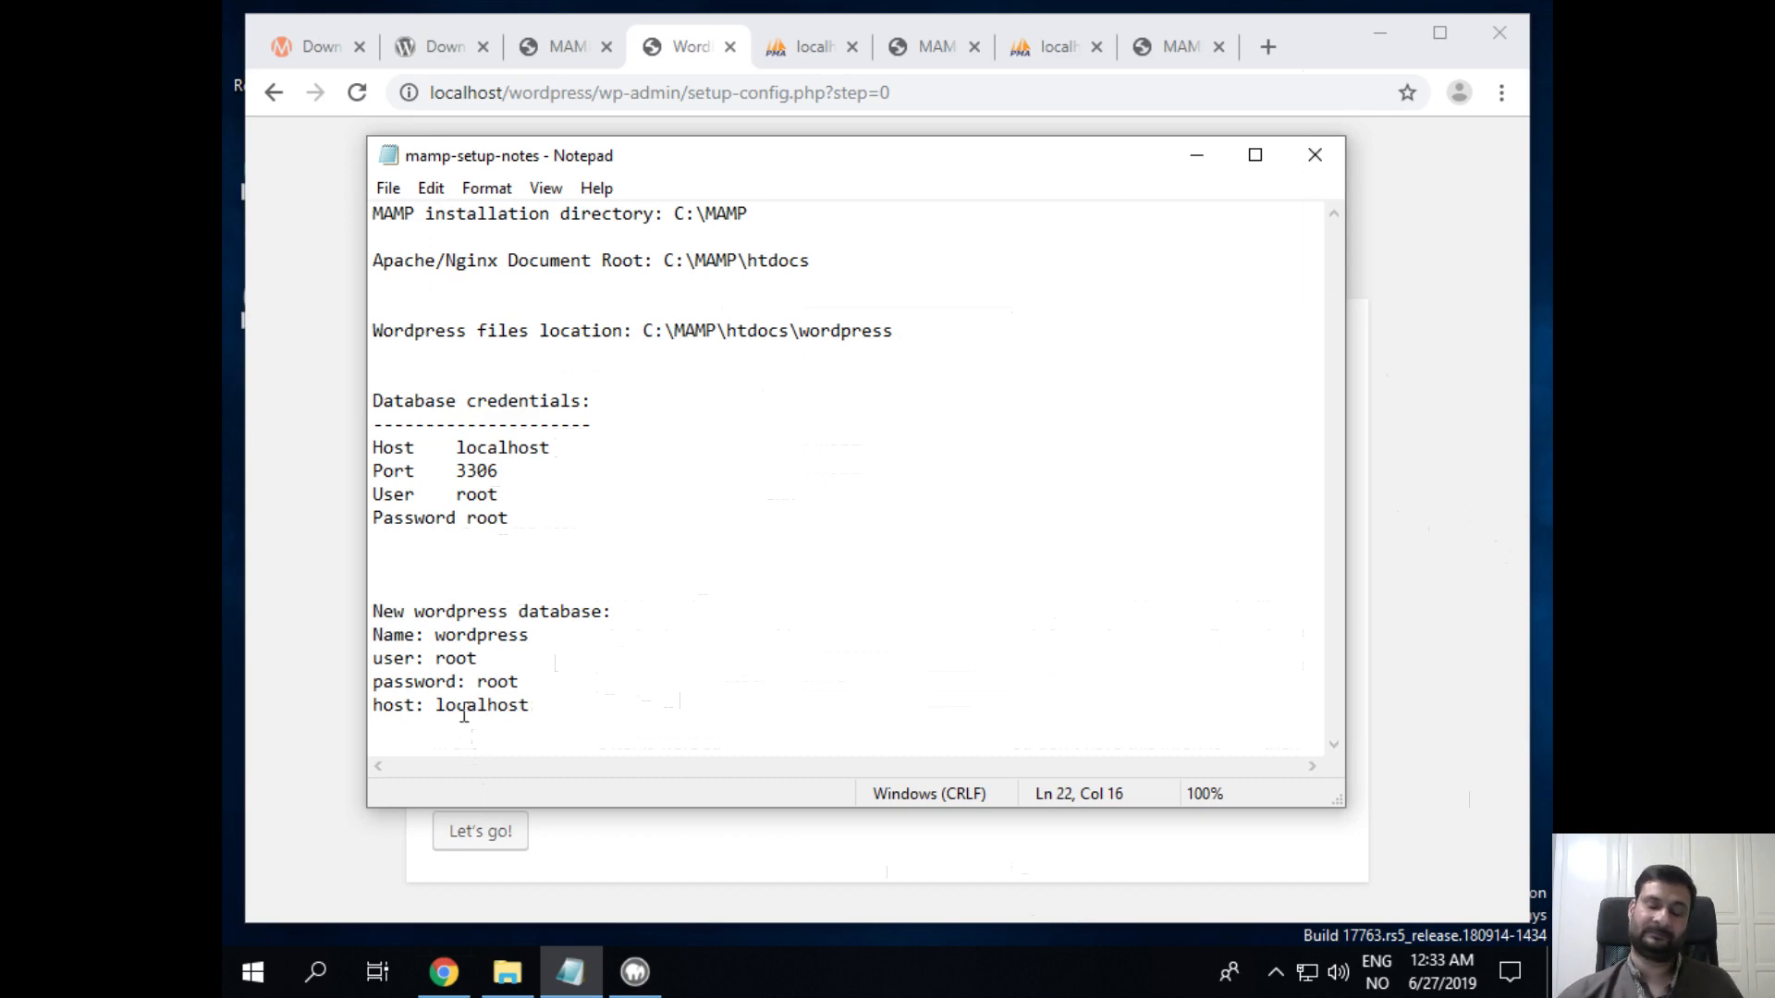
{"action": "left_click", "coordinate": [1437, 320]}
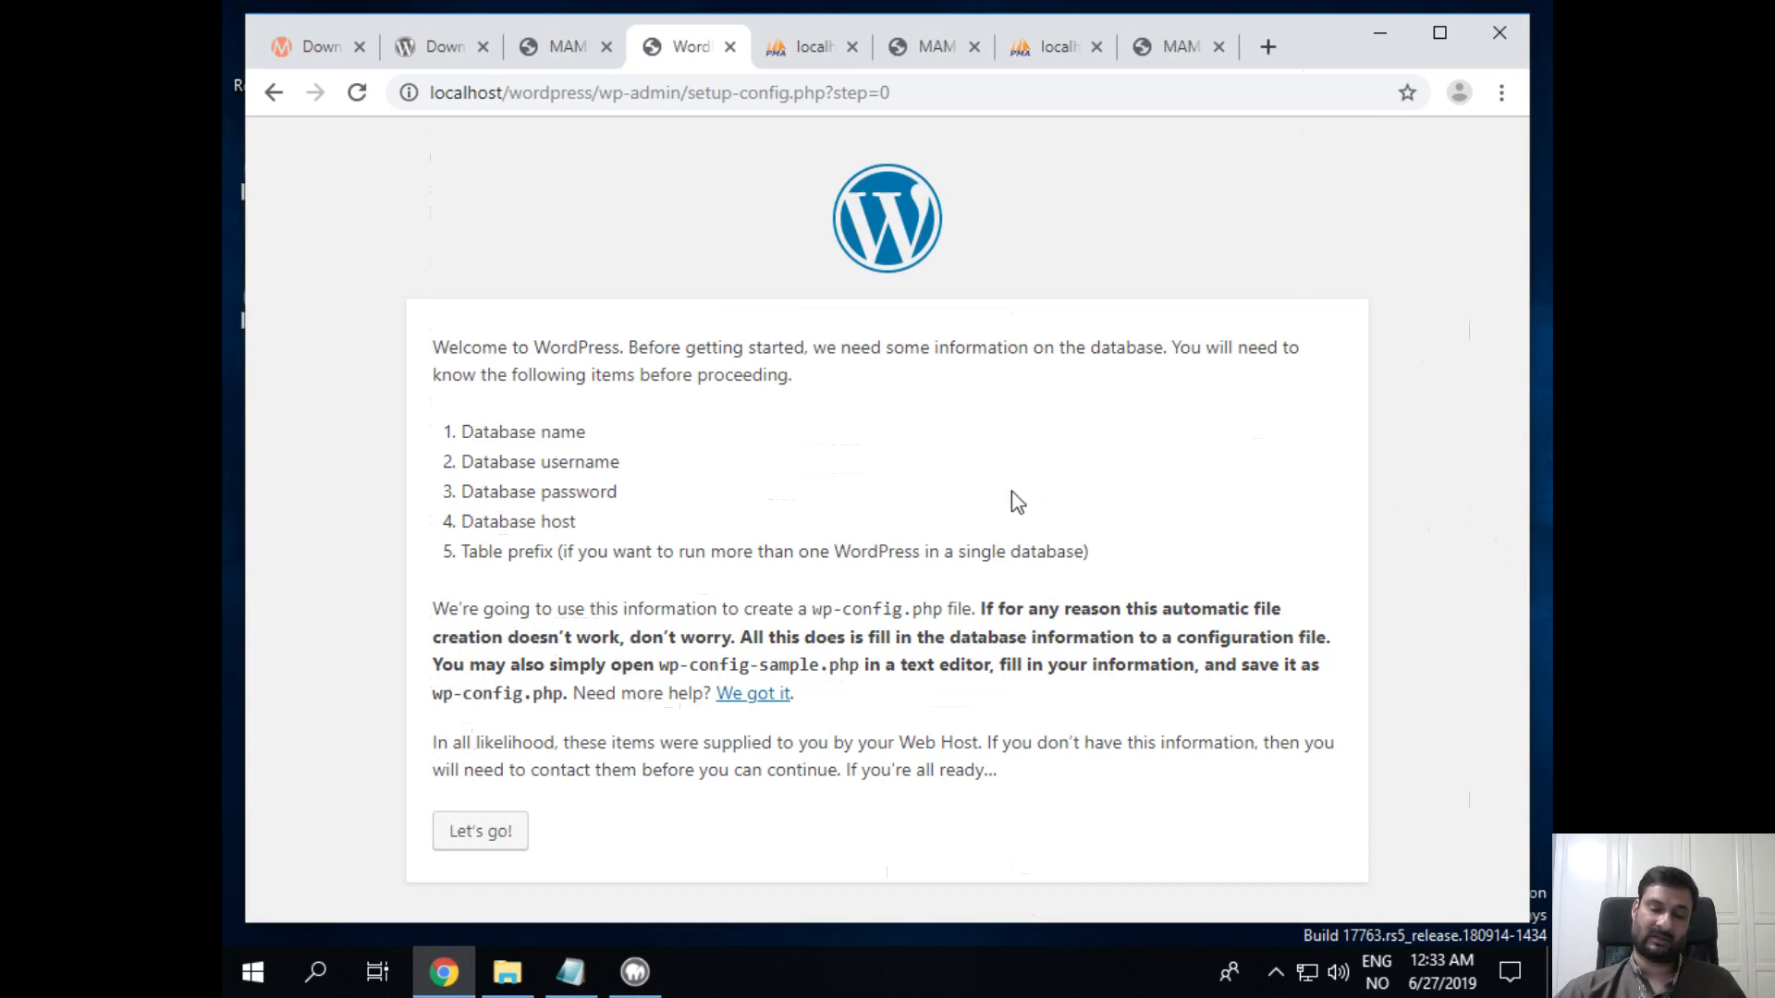
Step: Submit database name wordpress, the database username and password, and host localhost to WordPress setup
{"action": "left_click", "coordinate": [517, 842]}
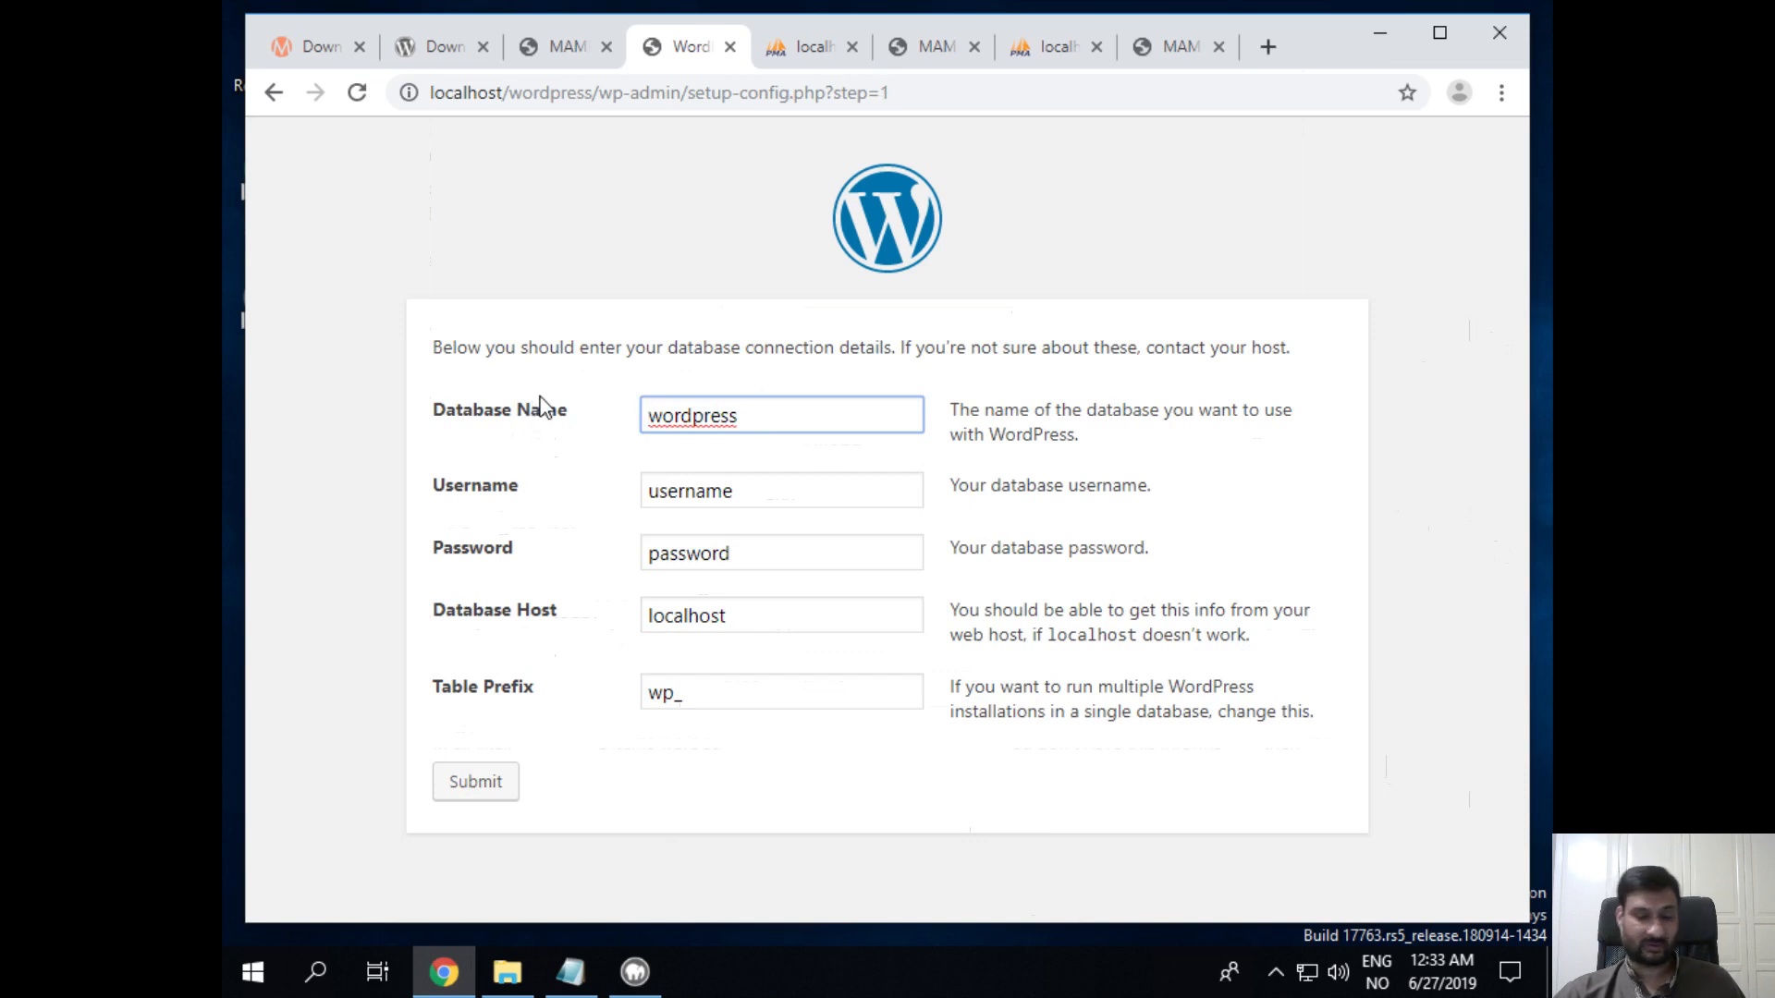
{"action": "left_click", "coordinate": [803, 430]}
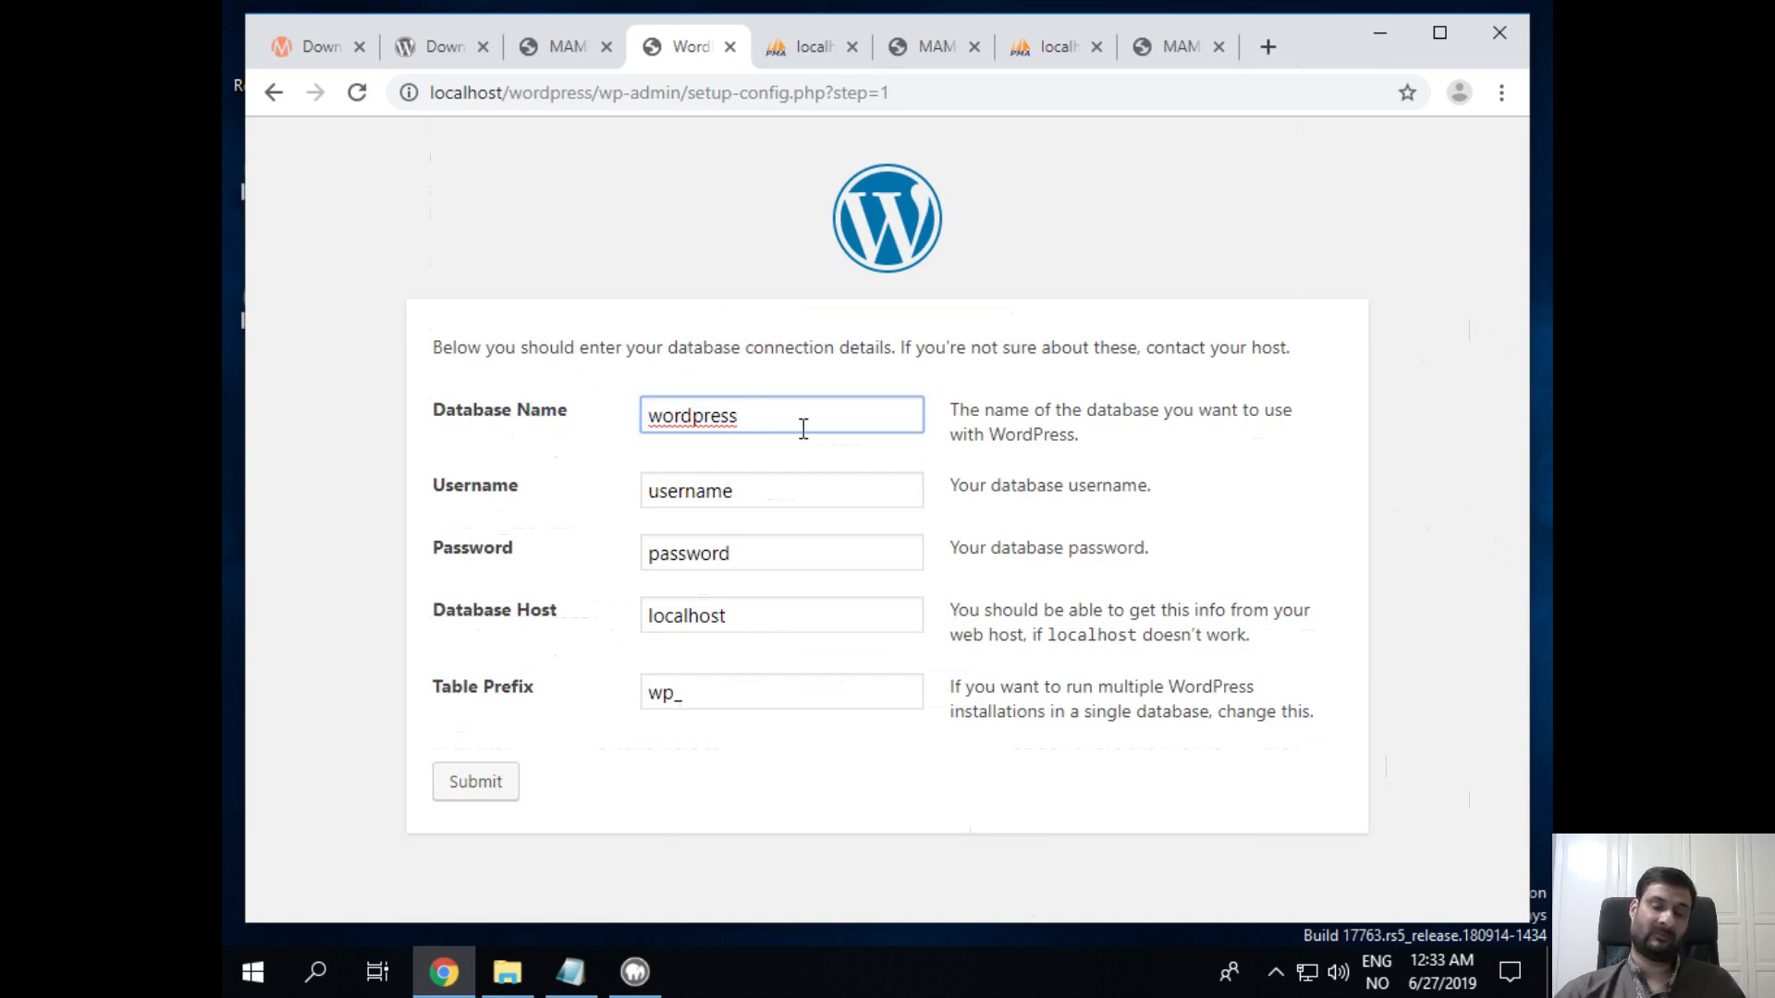
{"action": "double_click", "coordinate": [767, 474]}
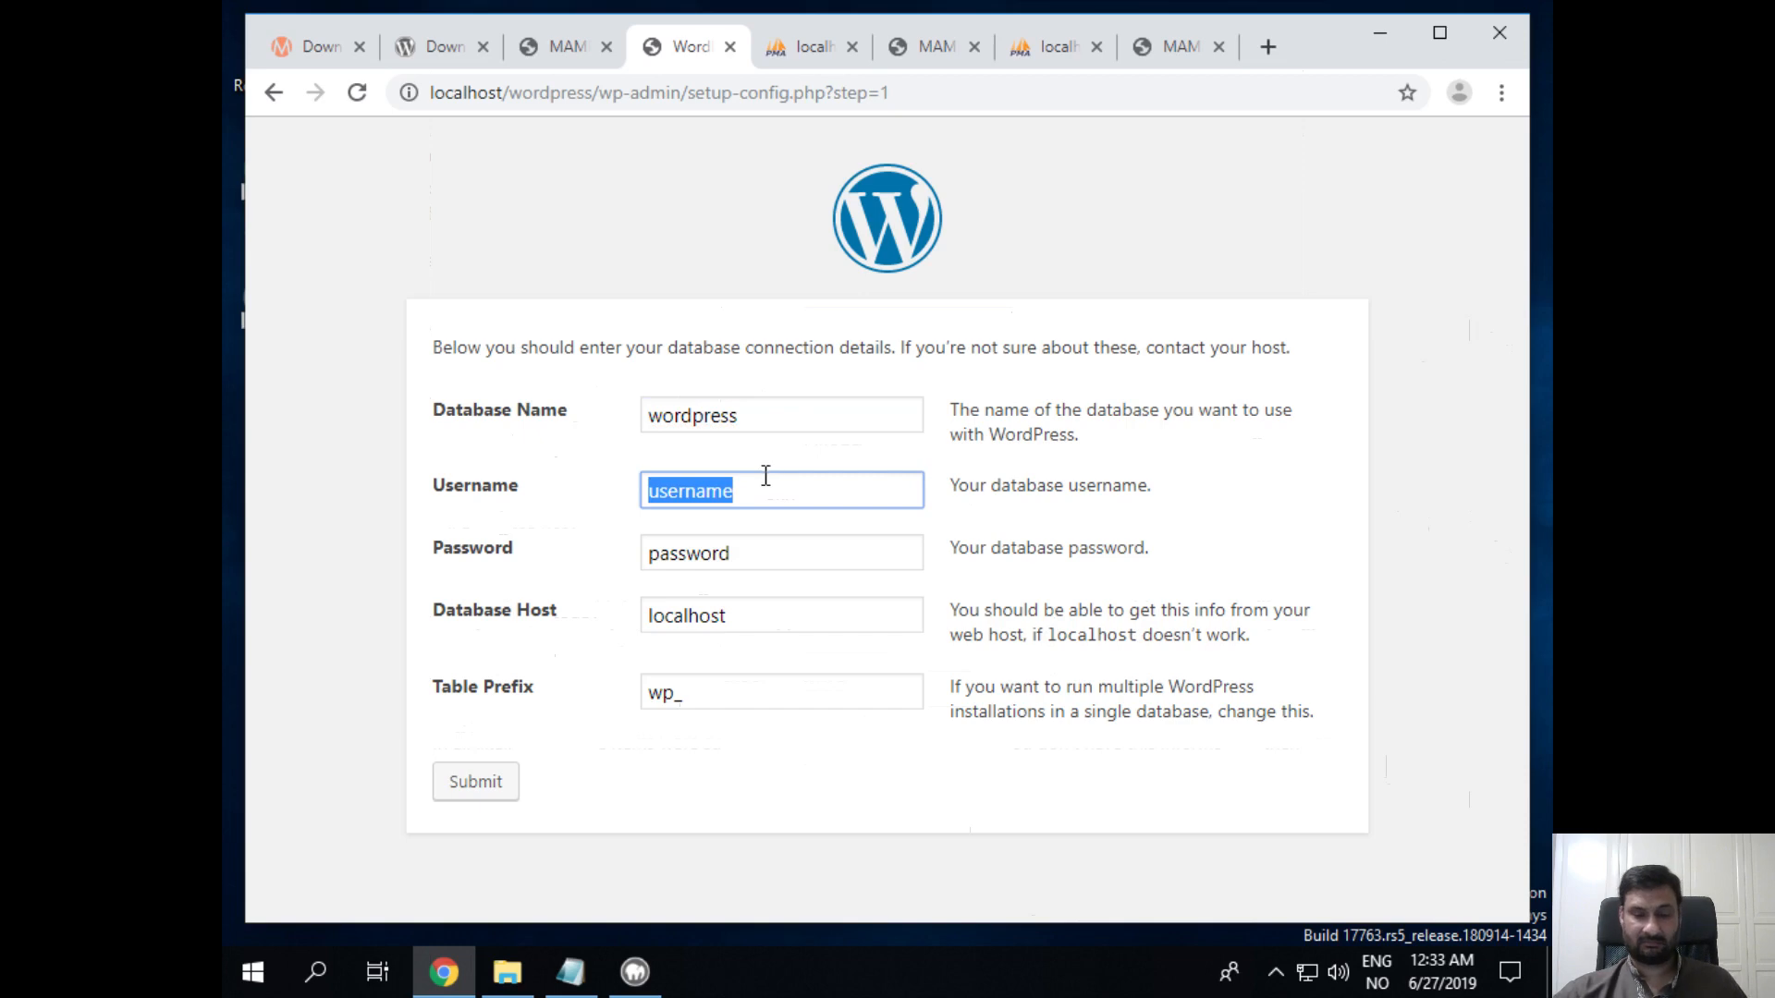
{"action": "type", "text": "root"}
{"action": "key", "text": "Tab"}
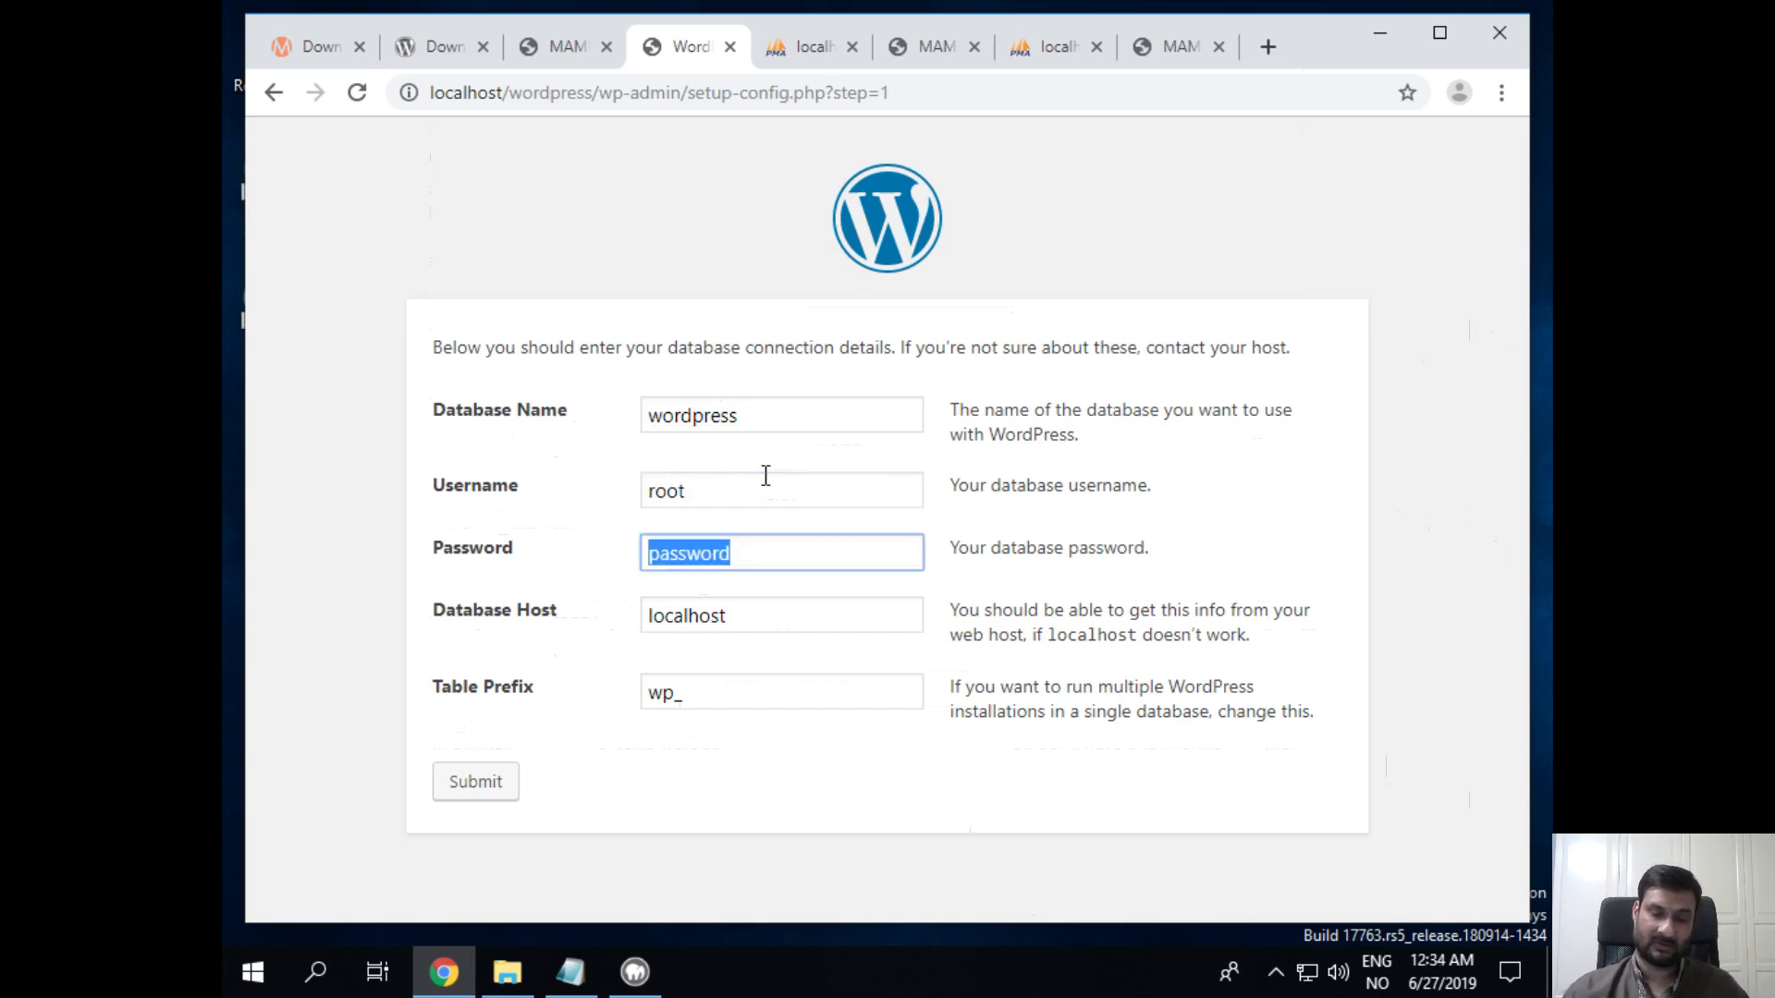
{"action": "type", "text": "root"}
{"action": "key", "text": "Tab"}
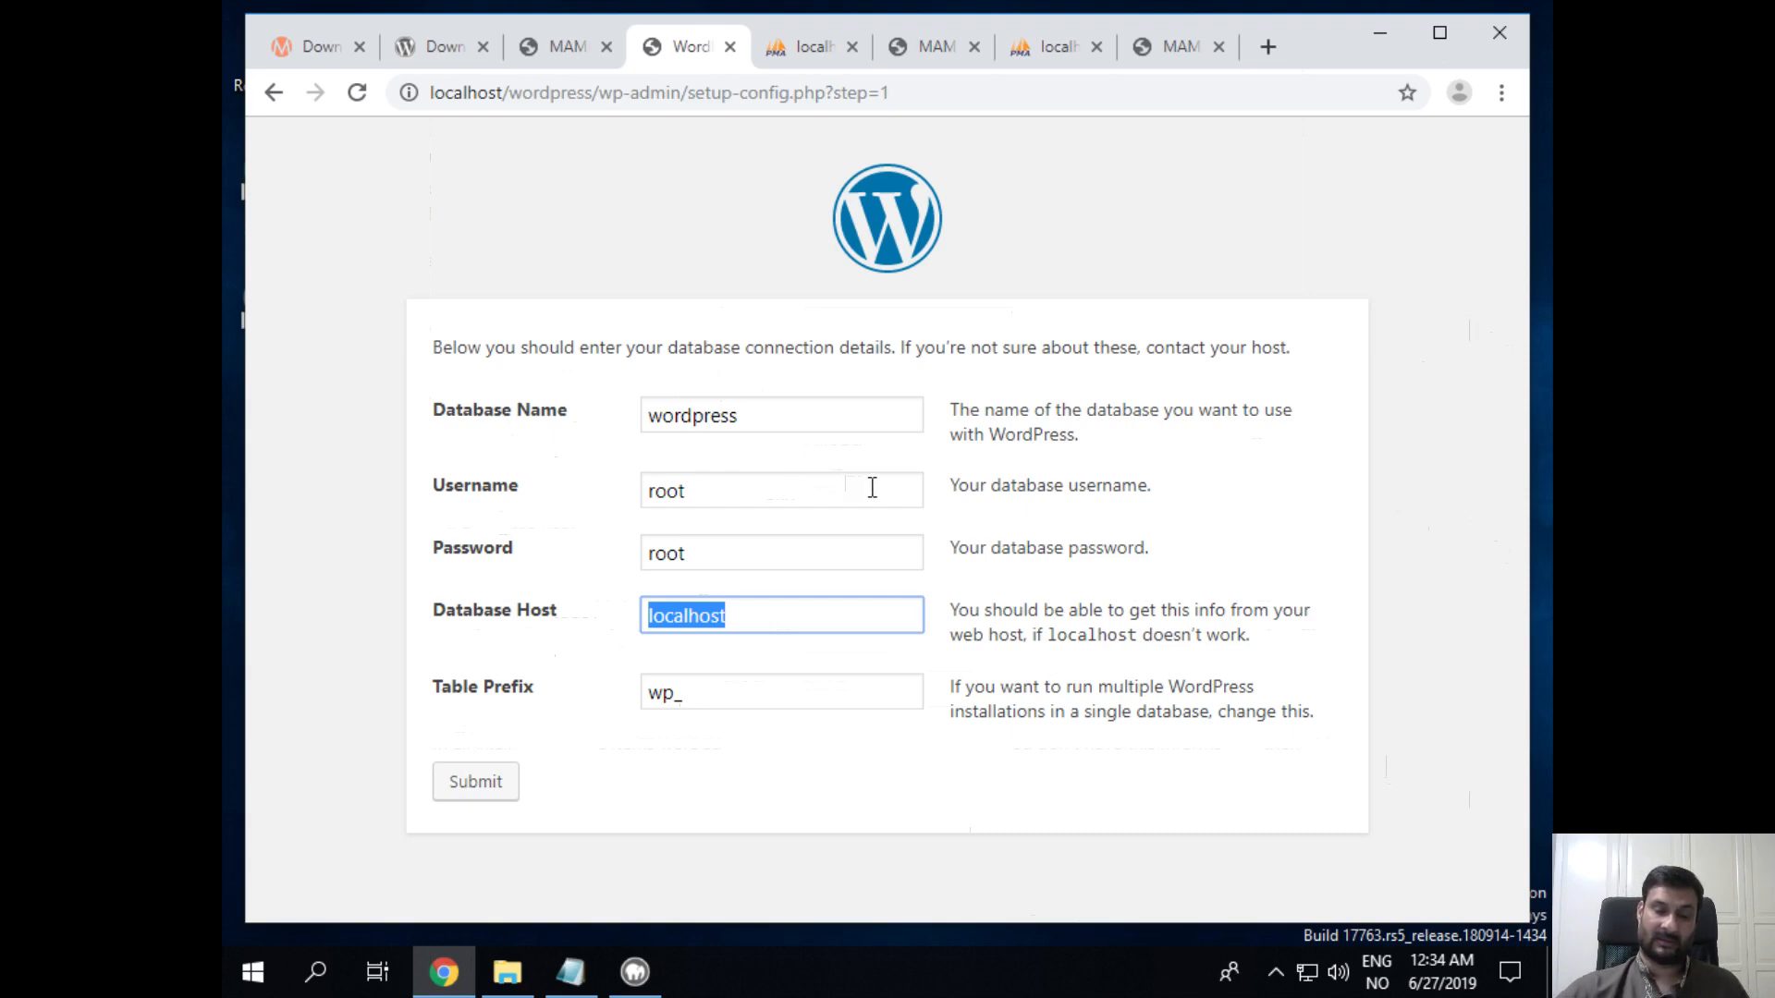
{"action": "left_click", "coordinate": [495, 787]}
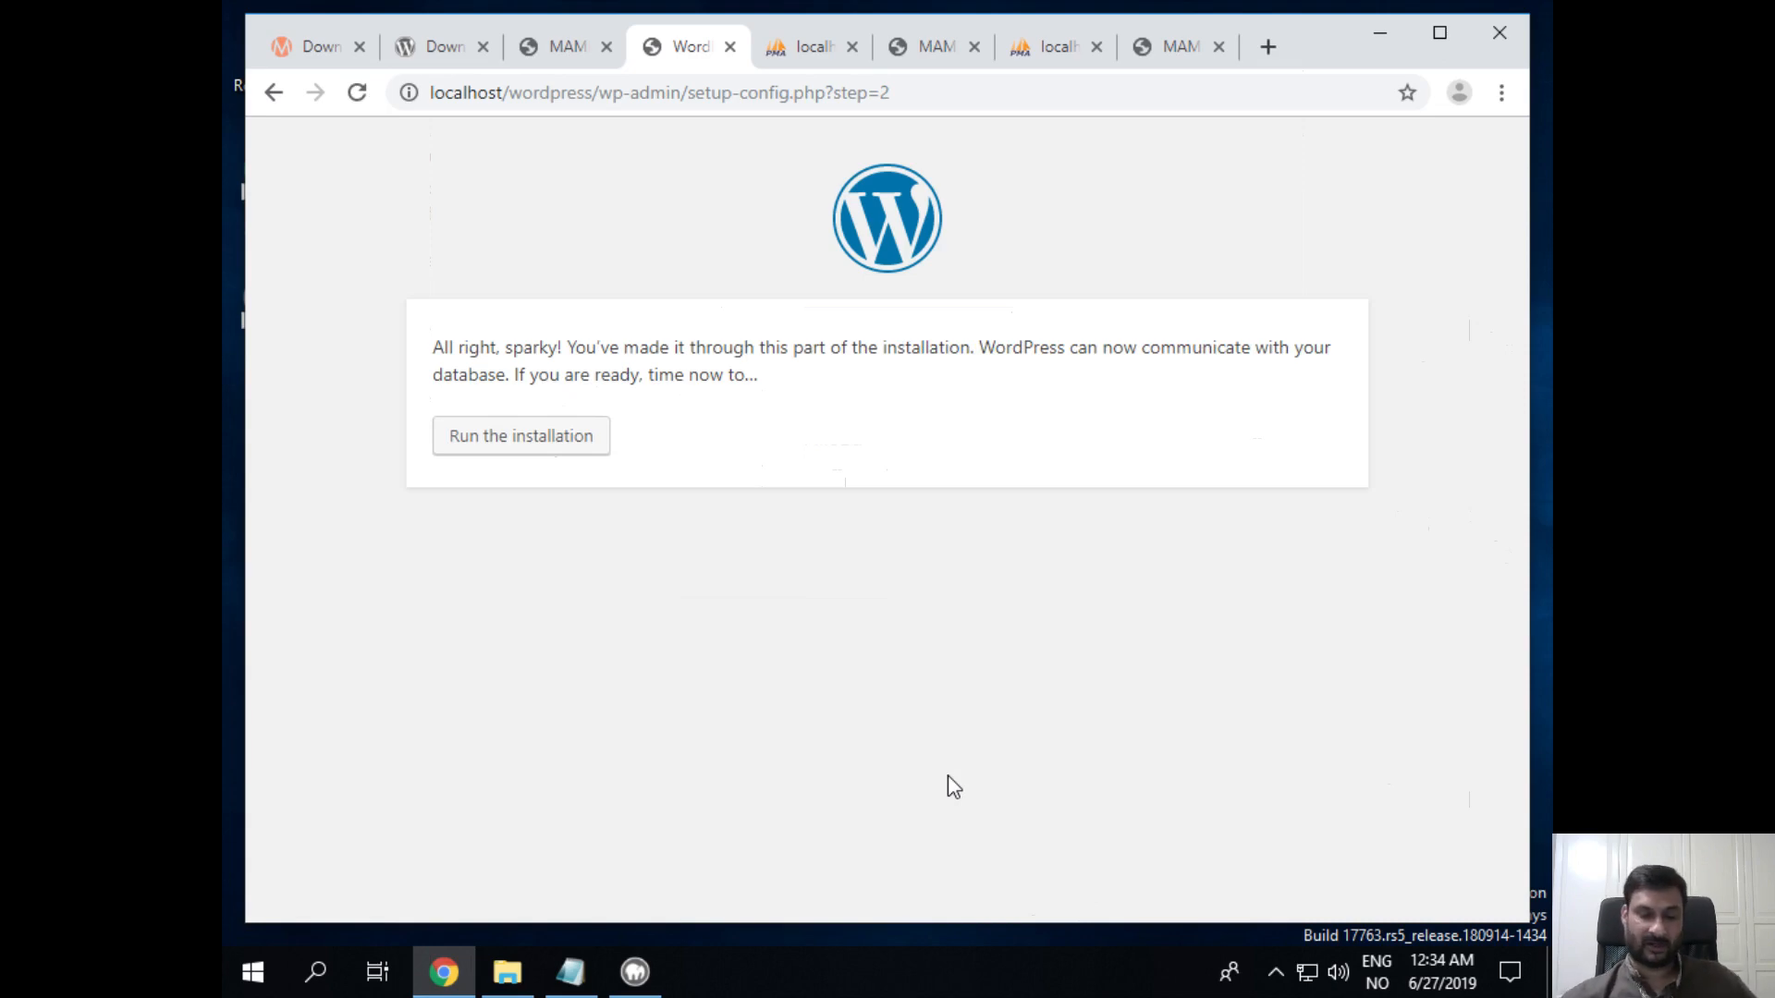
Step: Run the installation and enter 'New fun learning with Wordpress' as the Site Title
{"action": "left_click", "coordinate": [598, 437]}
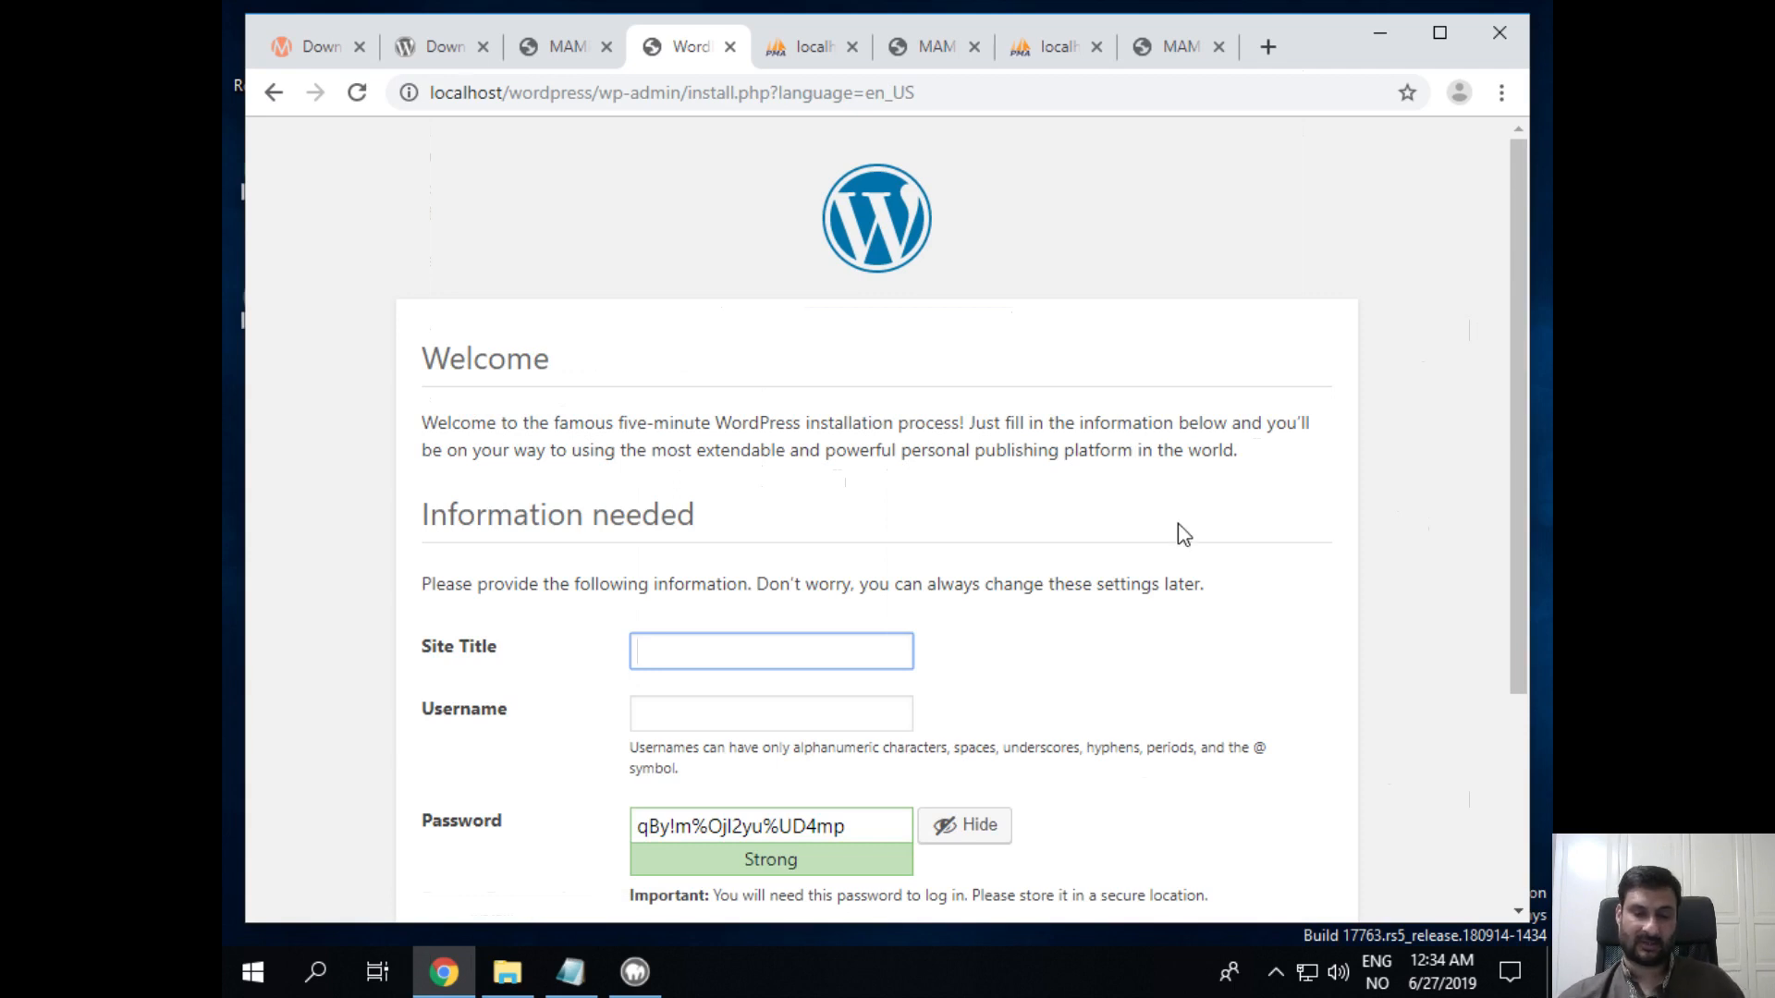
{"action": "scroll", "coordinate": [1184, 443], "scroll_direction": "down", "scroll_amount": 3}
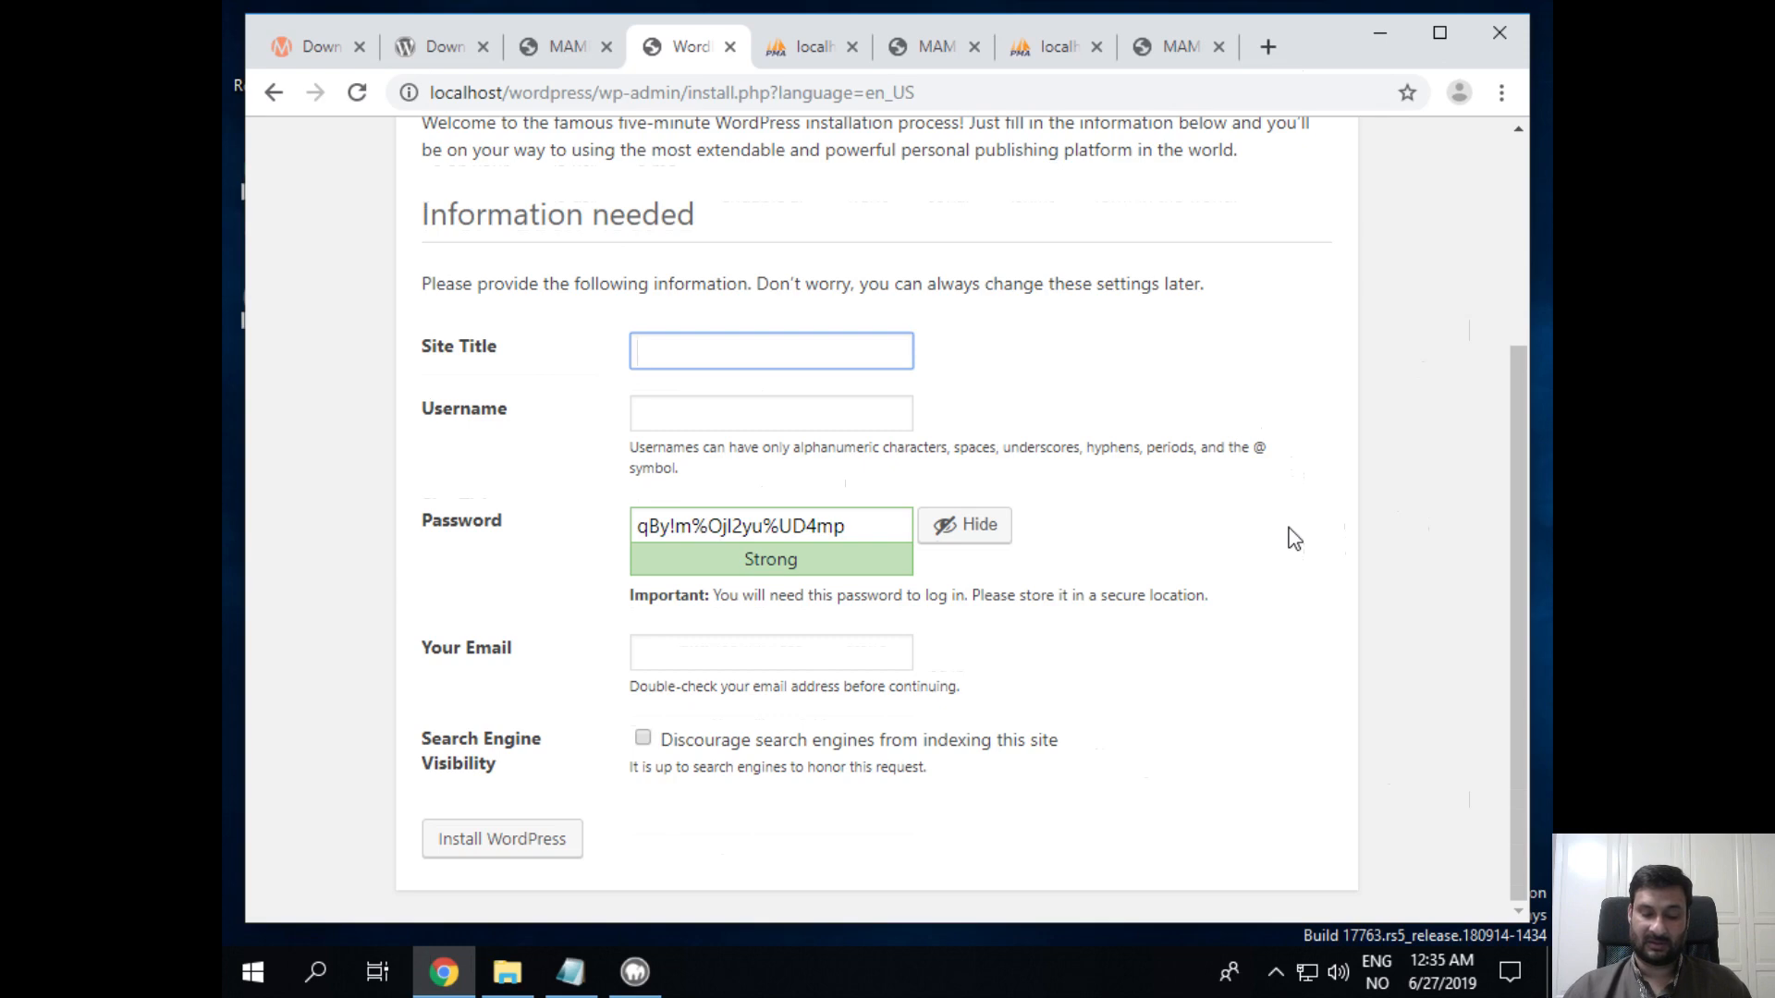
{"action": "type", "text": "New fun learn"}
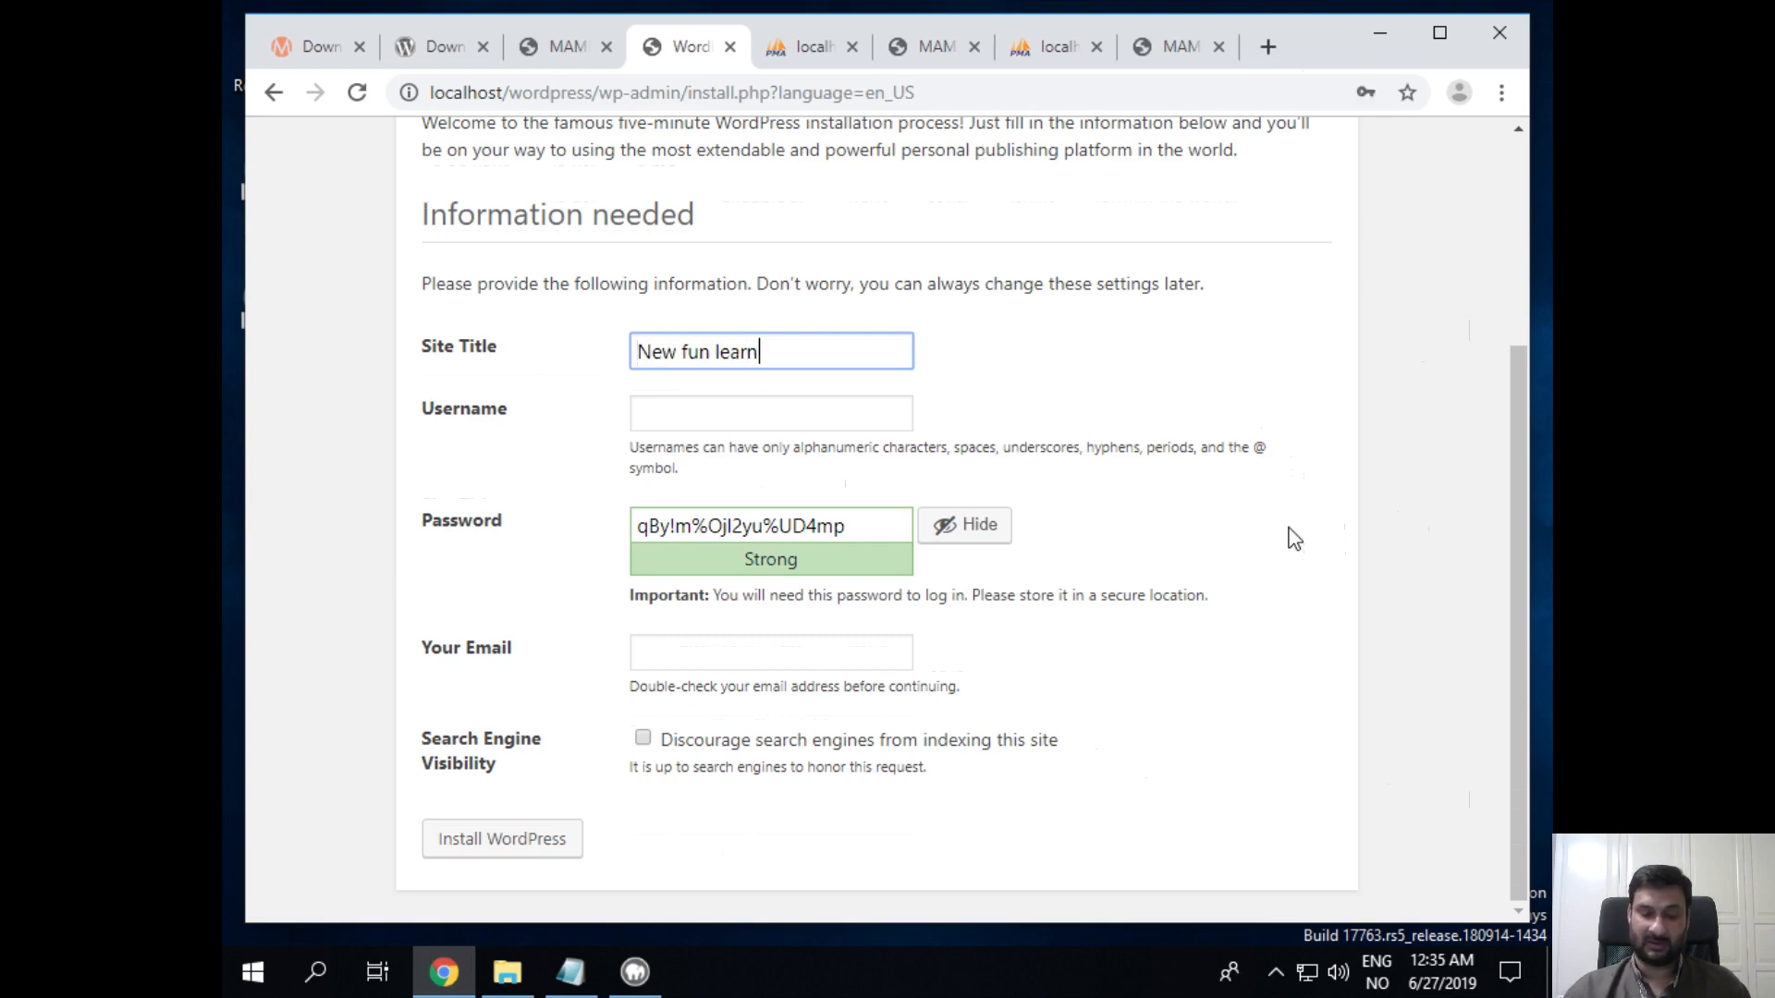
{"action": "type", "text": "ing wi"}
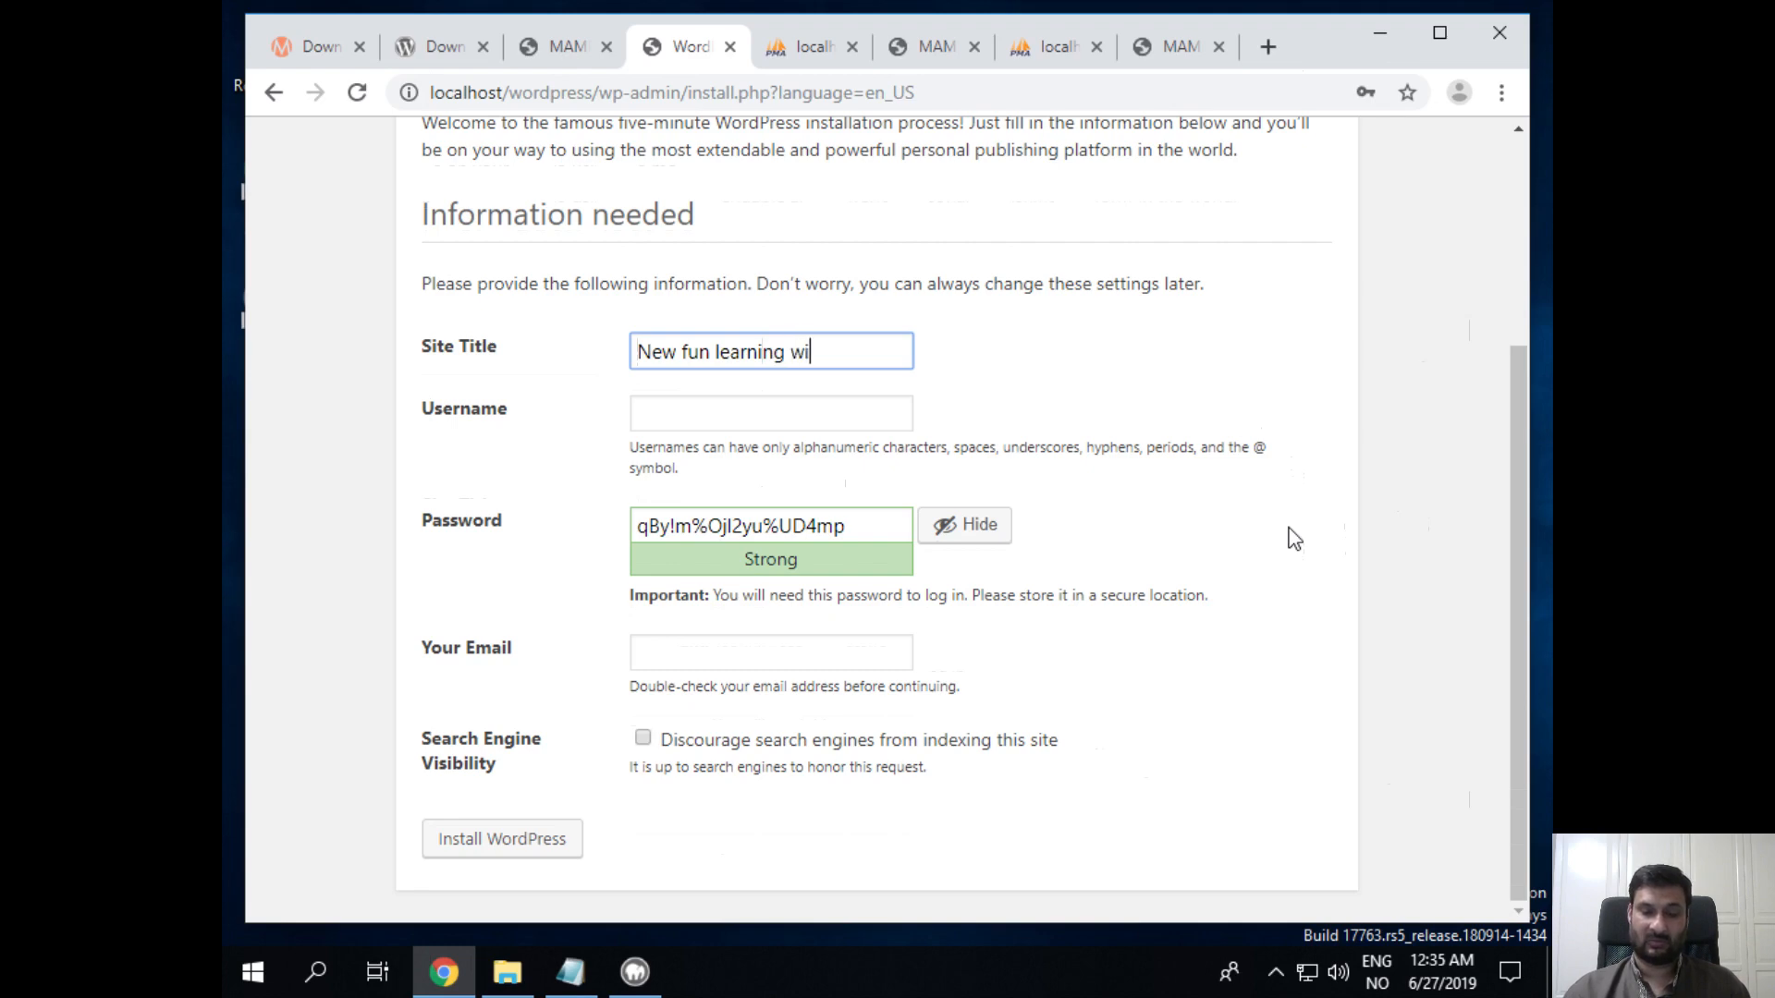
{"action": "type", "text": "th Wordpress"}
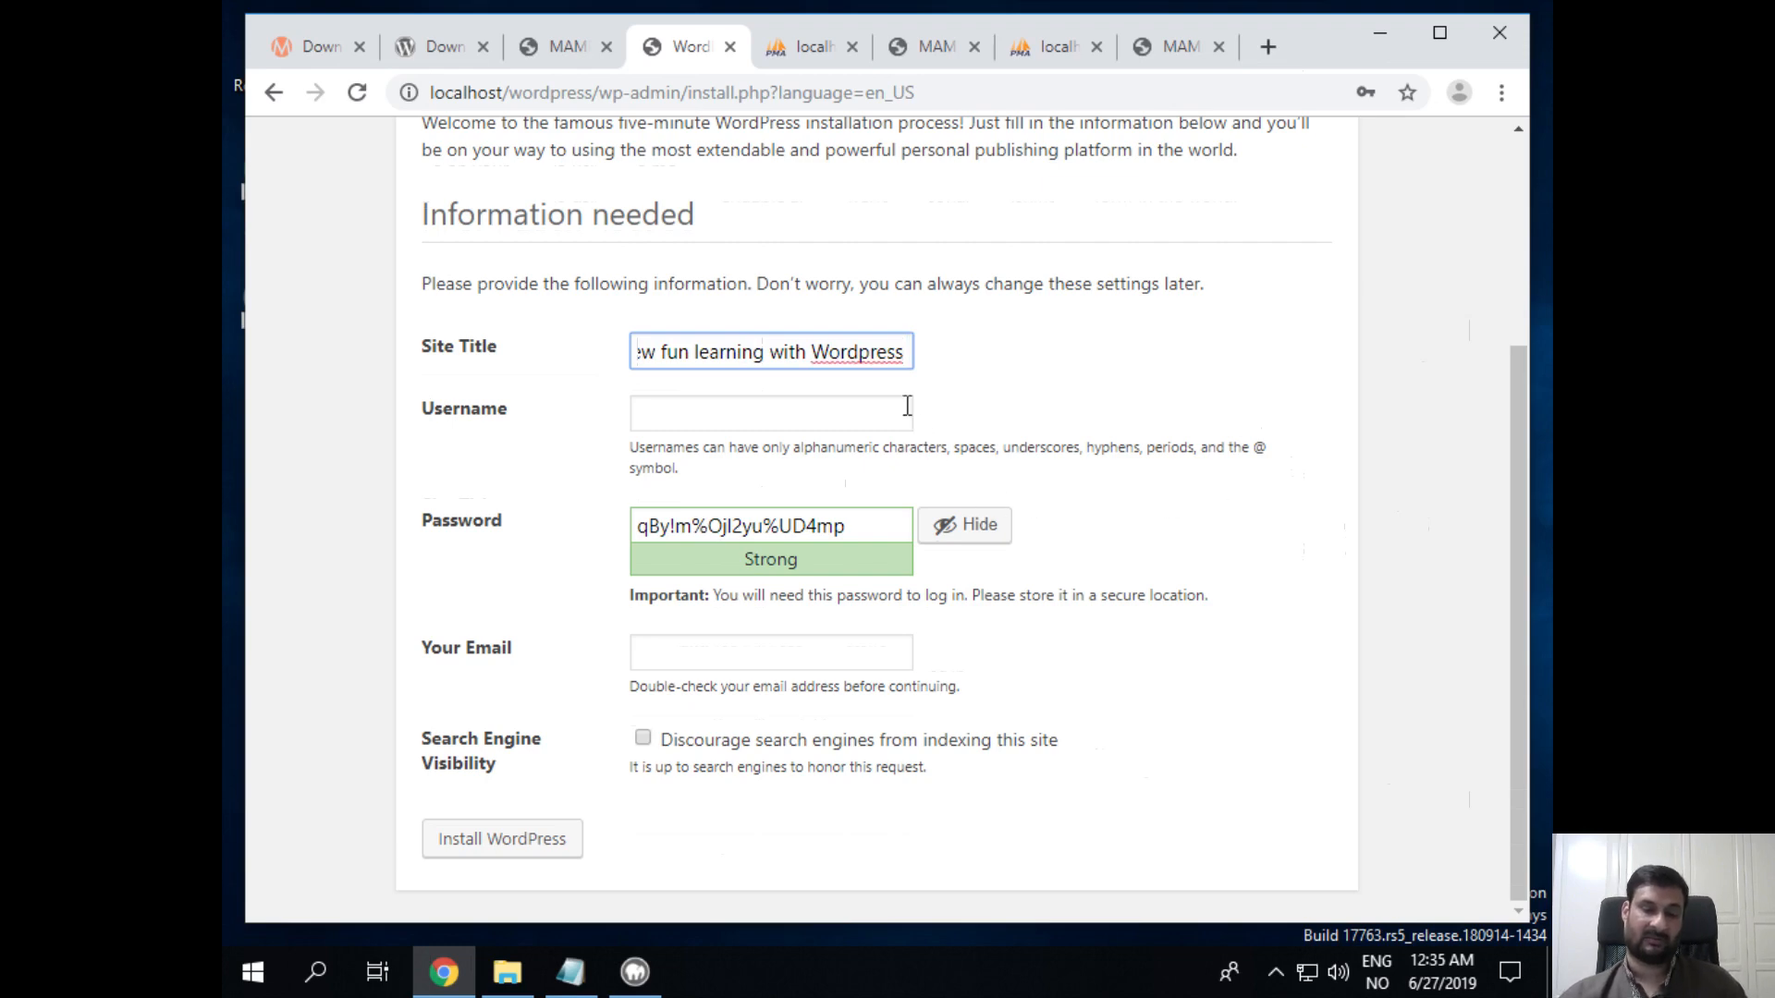
{"action": "left_click", "coordinate": [868, 409]}
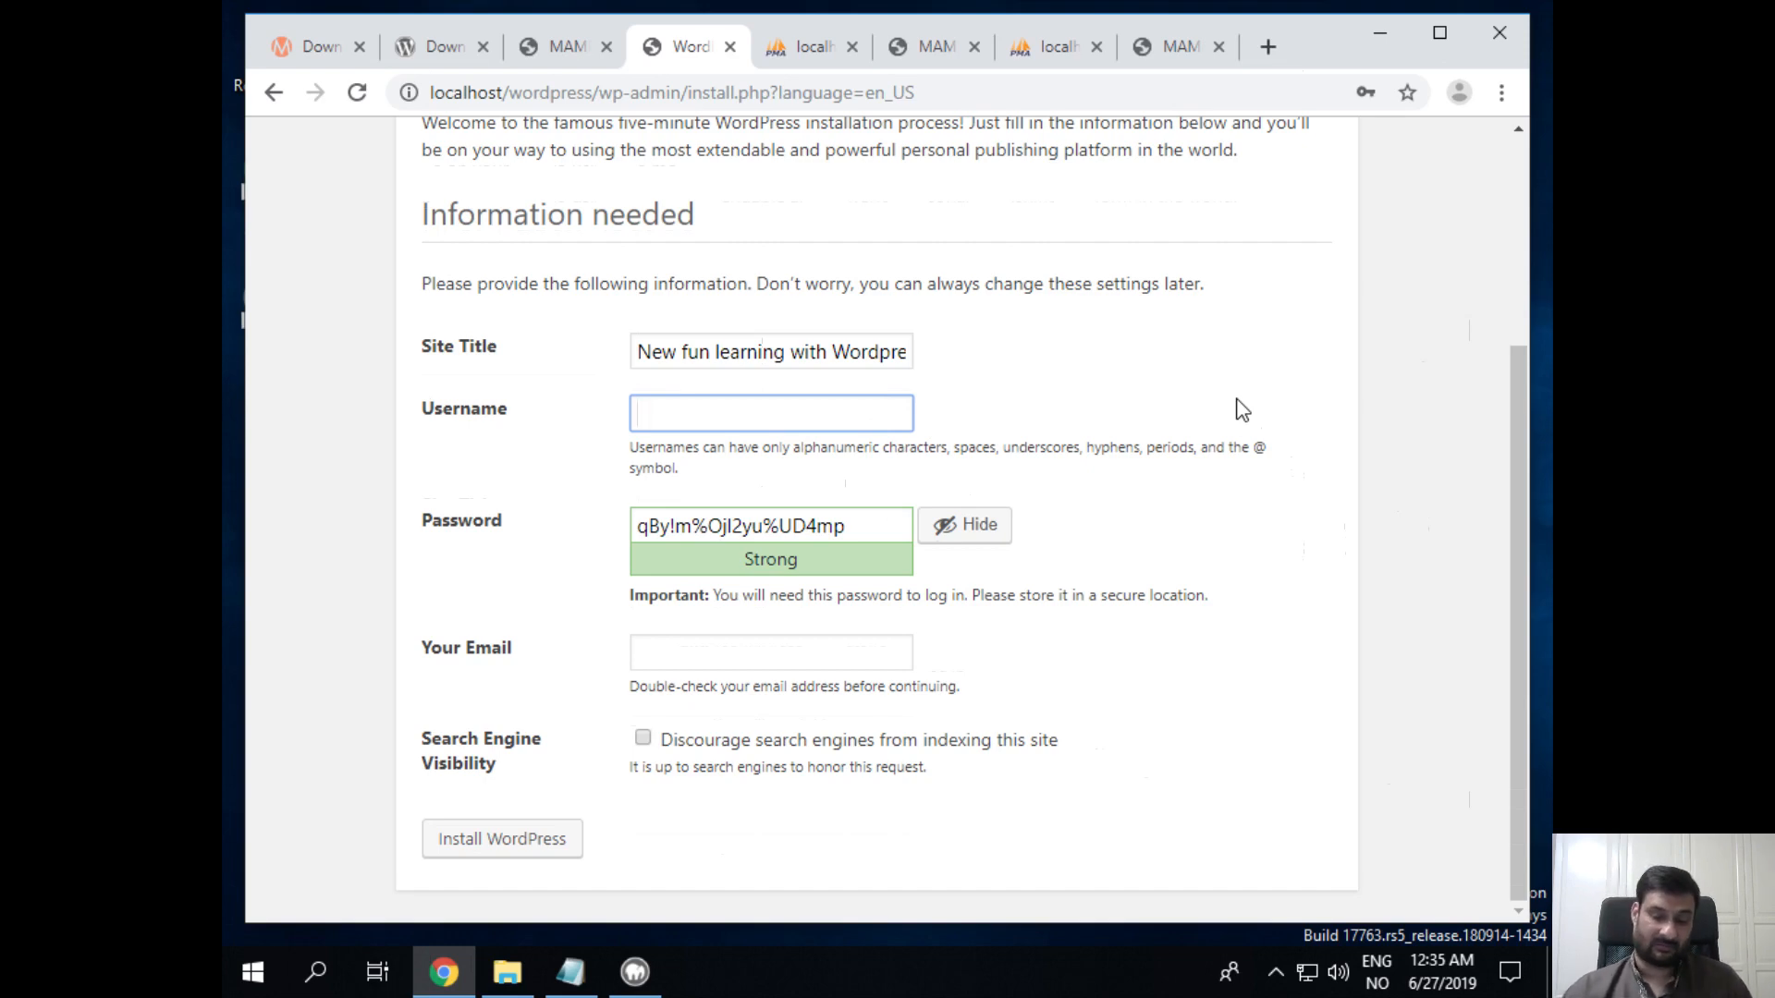
Step: Enter the administrator username and replace the generated password with a simple custom account password
{"action": "type", "text": "admin"}
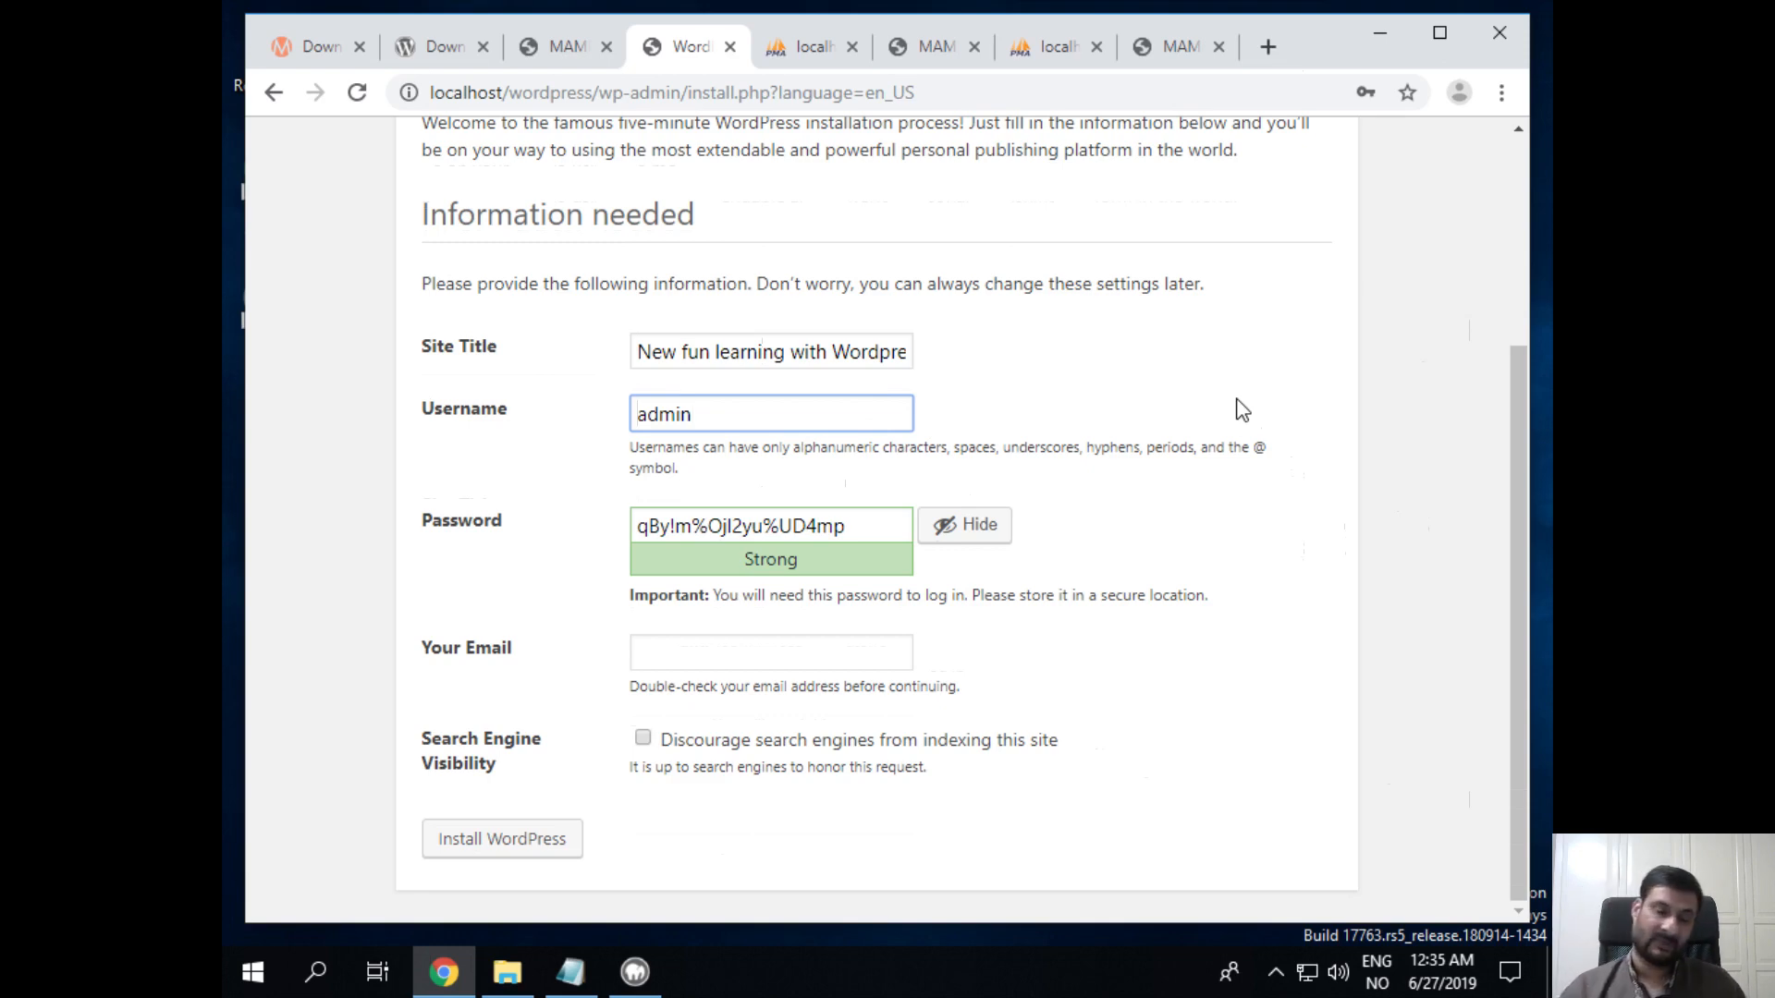
{"action": "key", "text": "Tab"}
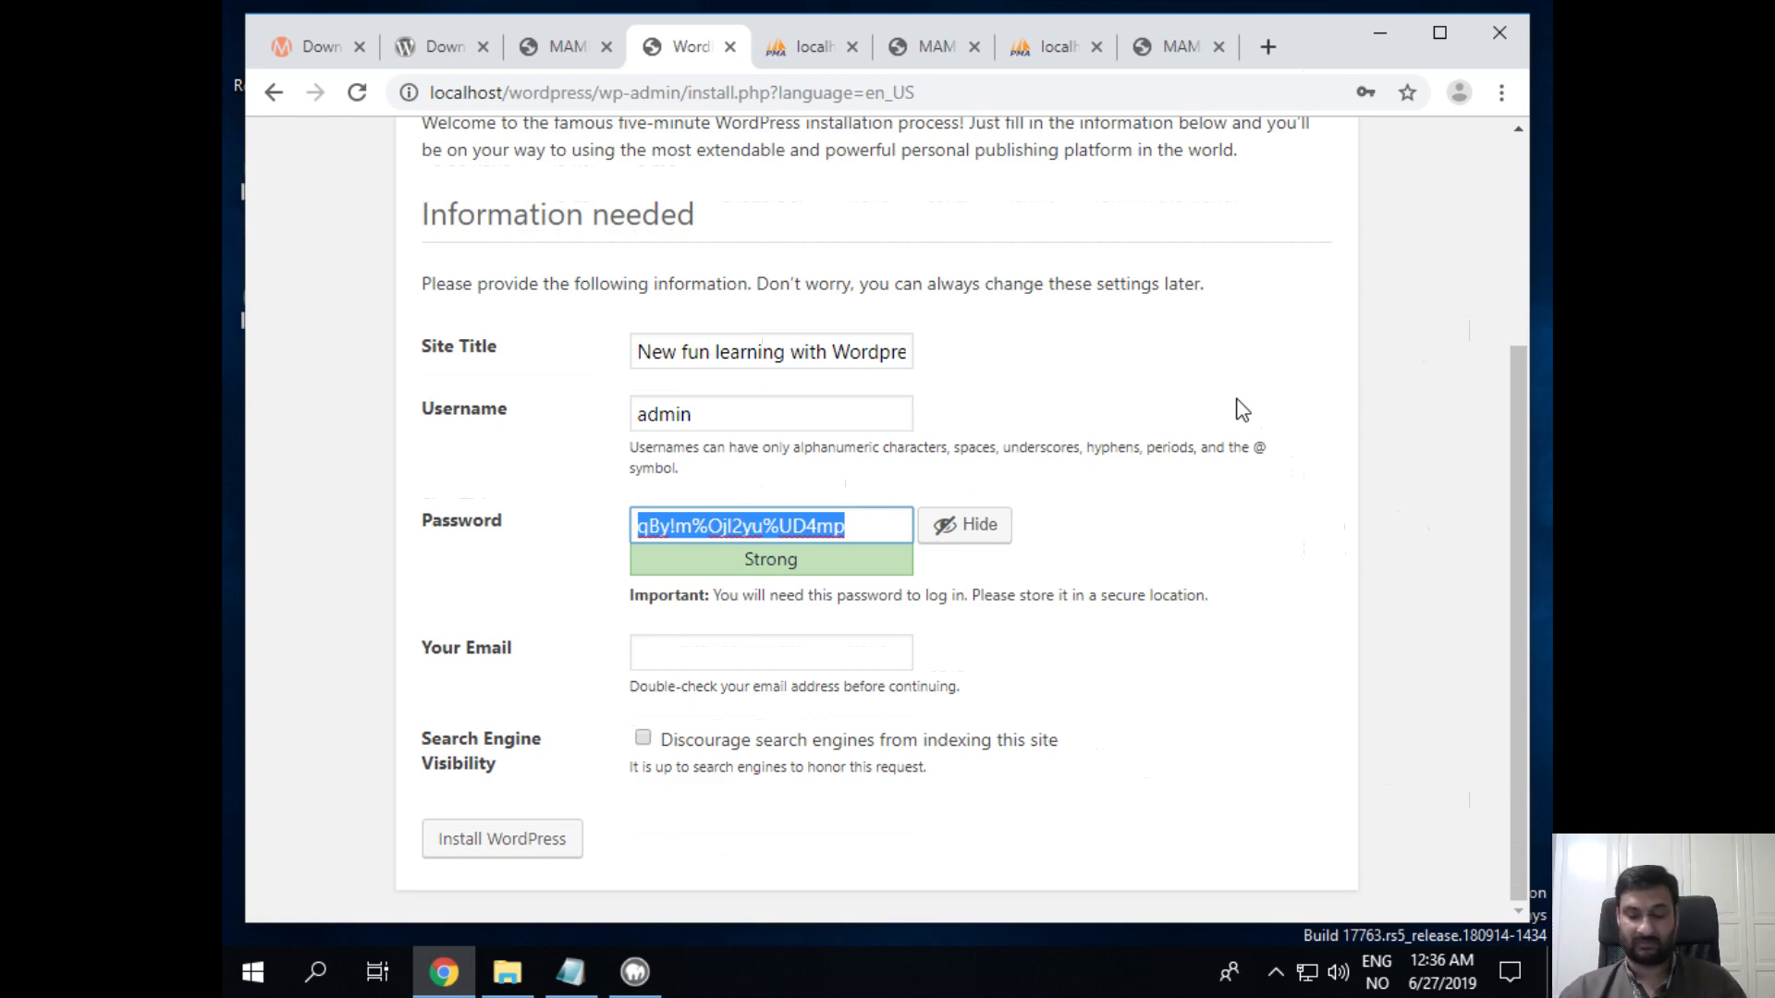
{"action": "type", "text": "pa"}
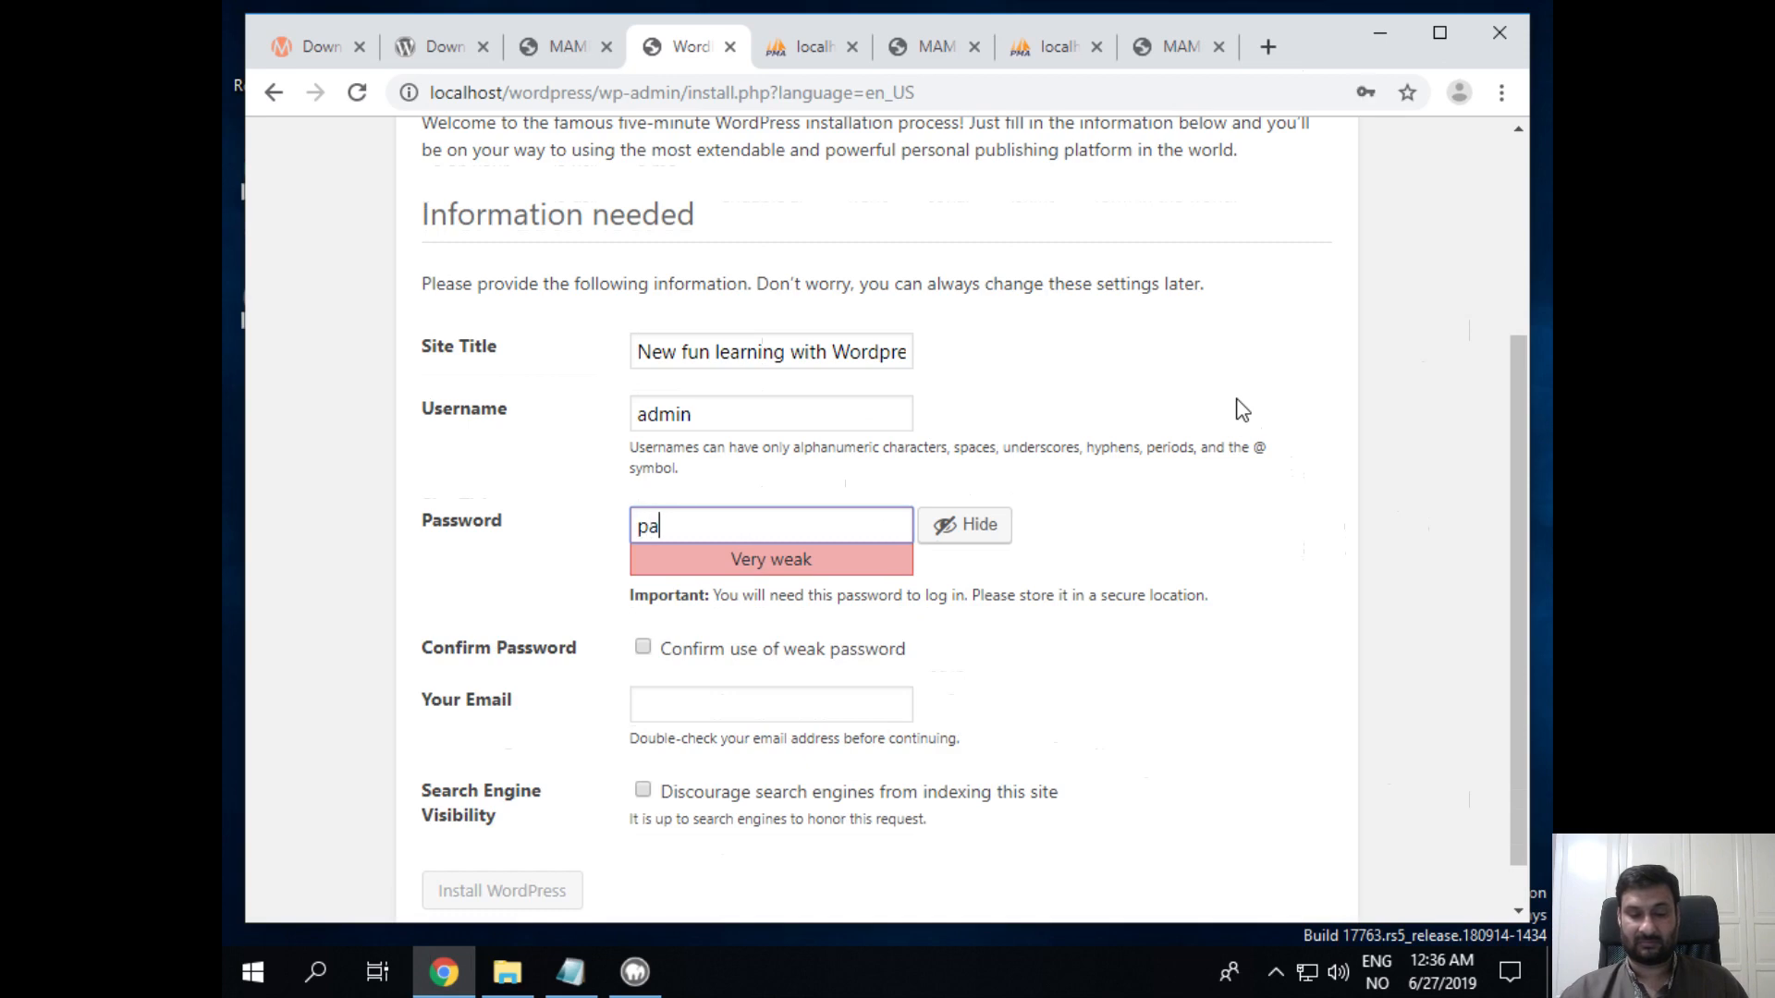
{"action": "type", "text": "ssword"}
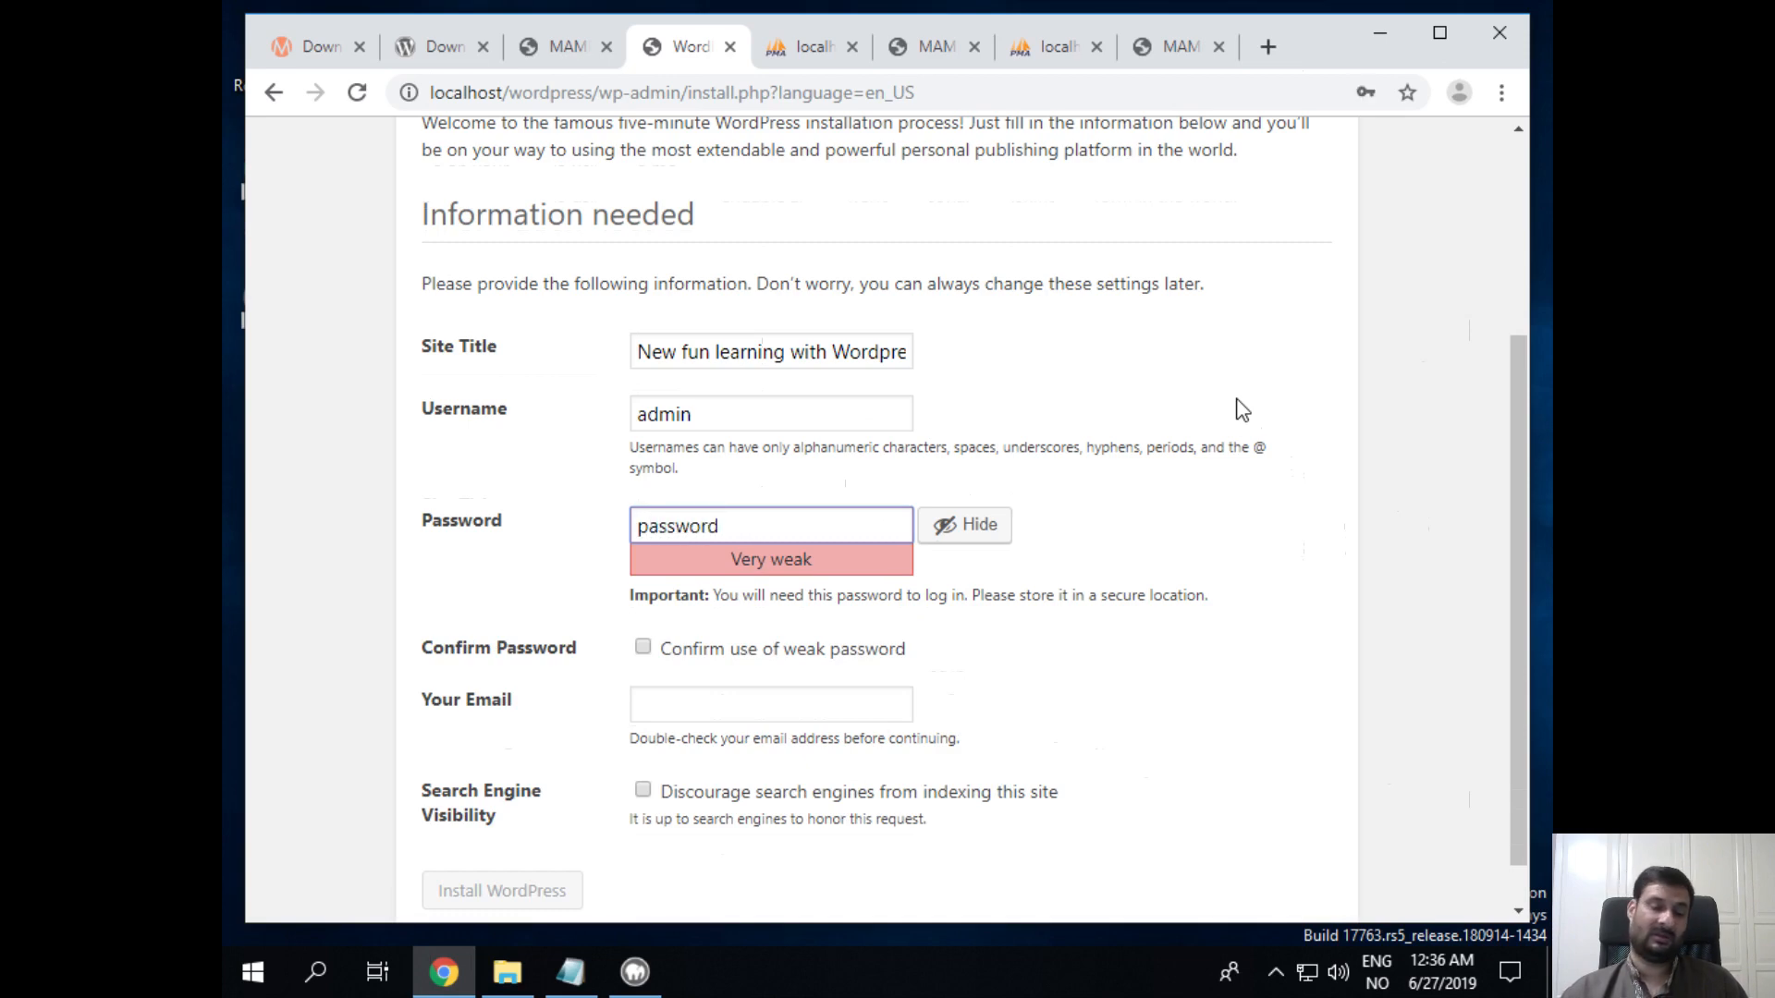
{"action": "key", "text": "Left"}
{"action": "key", "text": "Left"}
{"action": "key", "text": "Left"}
{"action": "key", "text": "Left"}
{"action": "key", "text": "Left"}
{"action": "key", "text": "Left"}
{"action": "key", "text": "Left"}
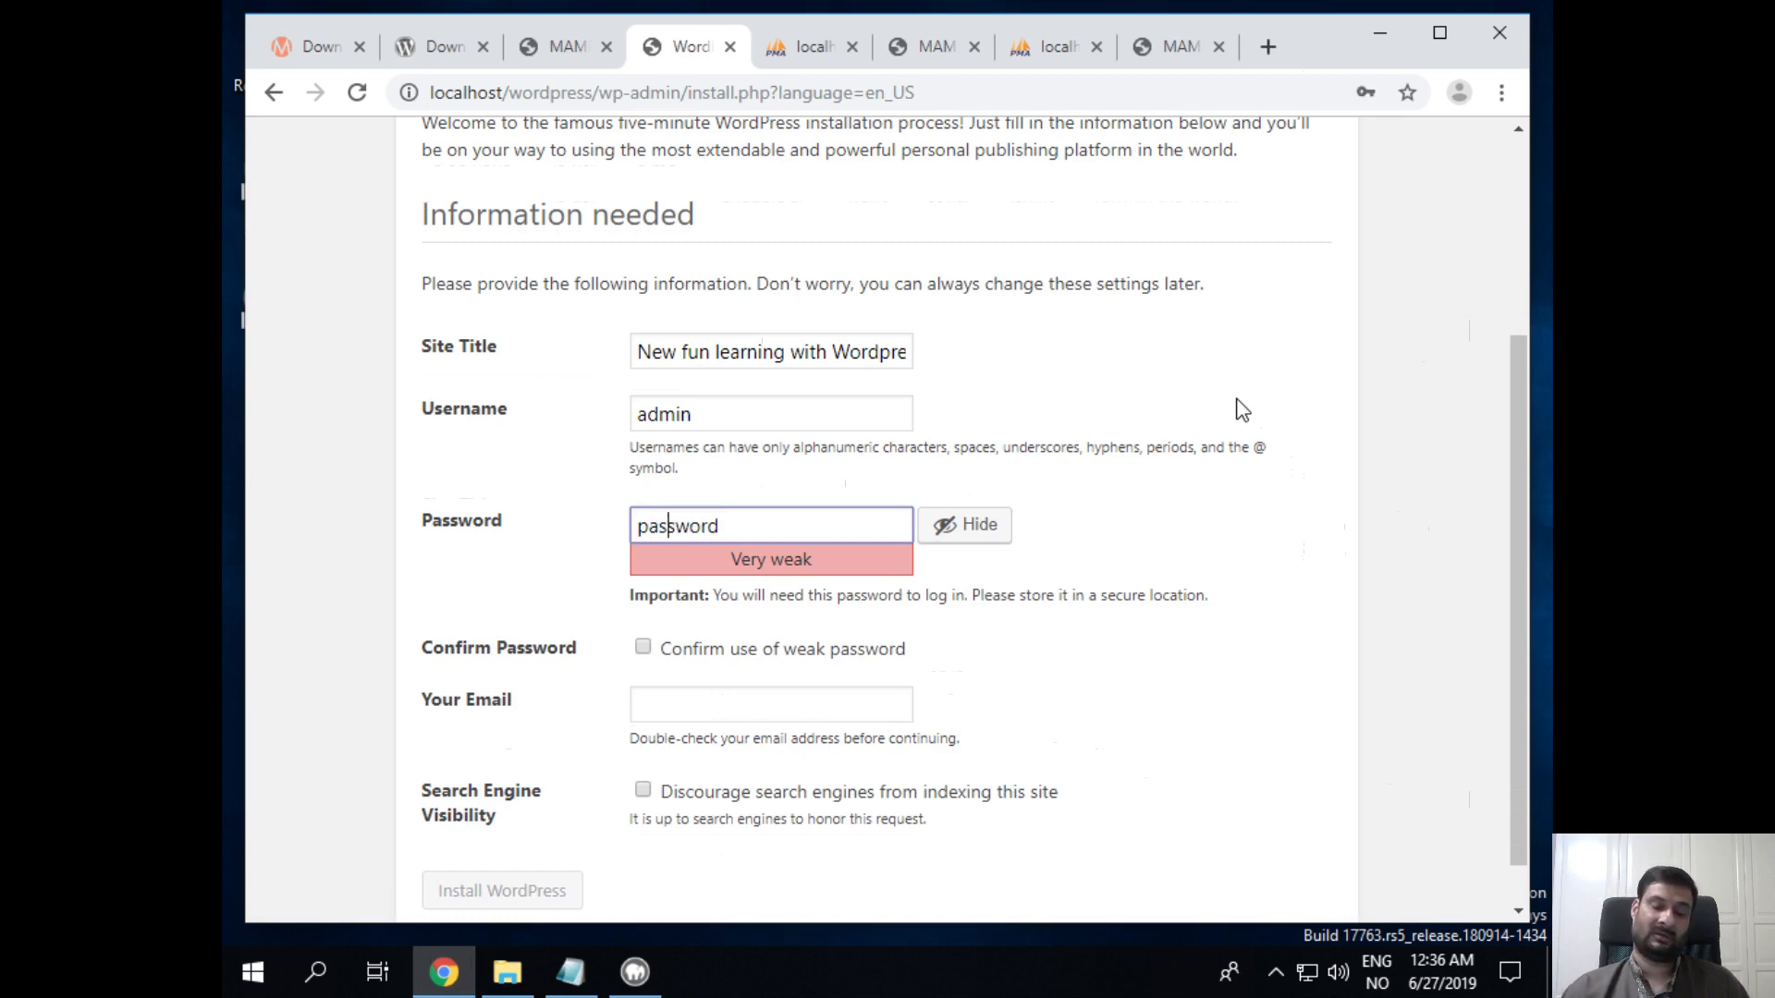
{"action": "type", "text": "my"}
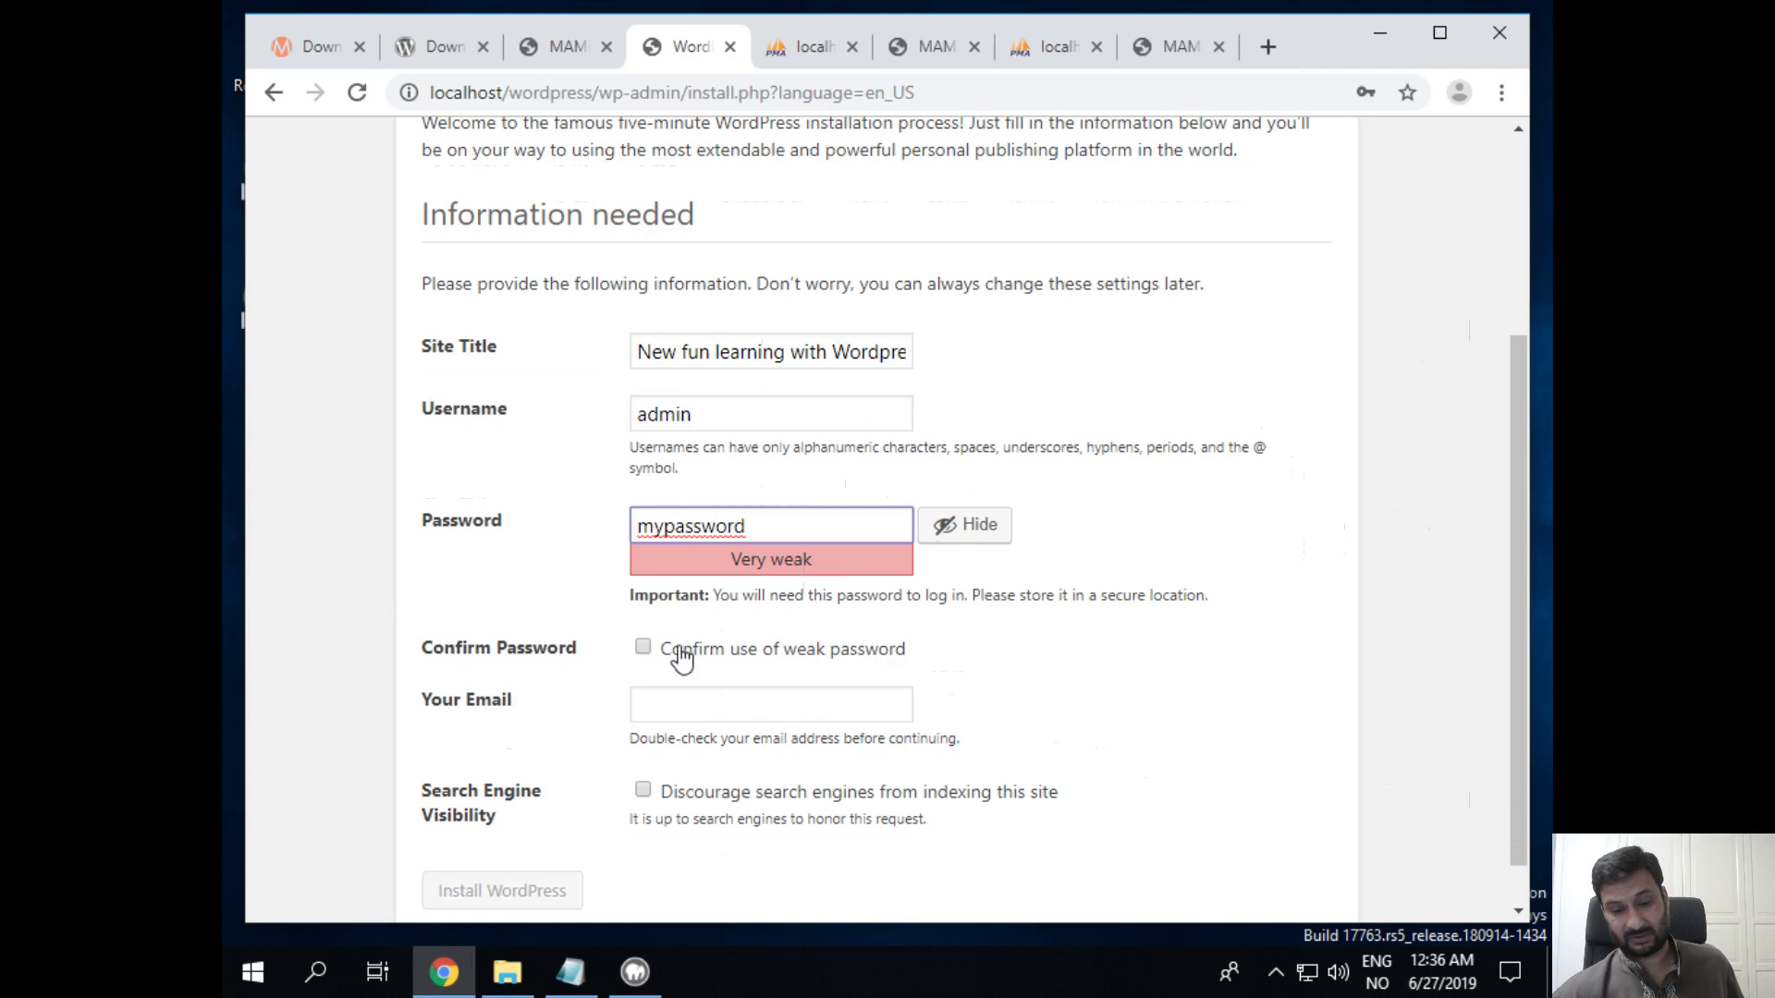
Step: Confirm use of the weak password and enter the admin e-mail address
{"action": "left_click", "coordinate": [645, 649]}
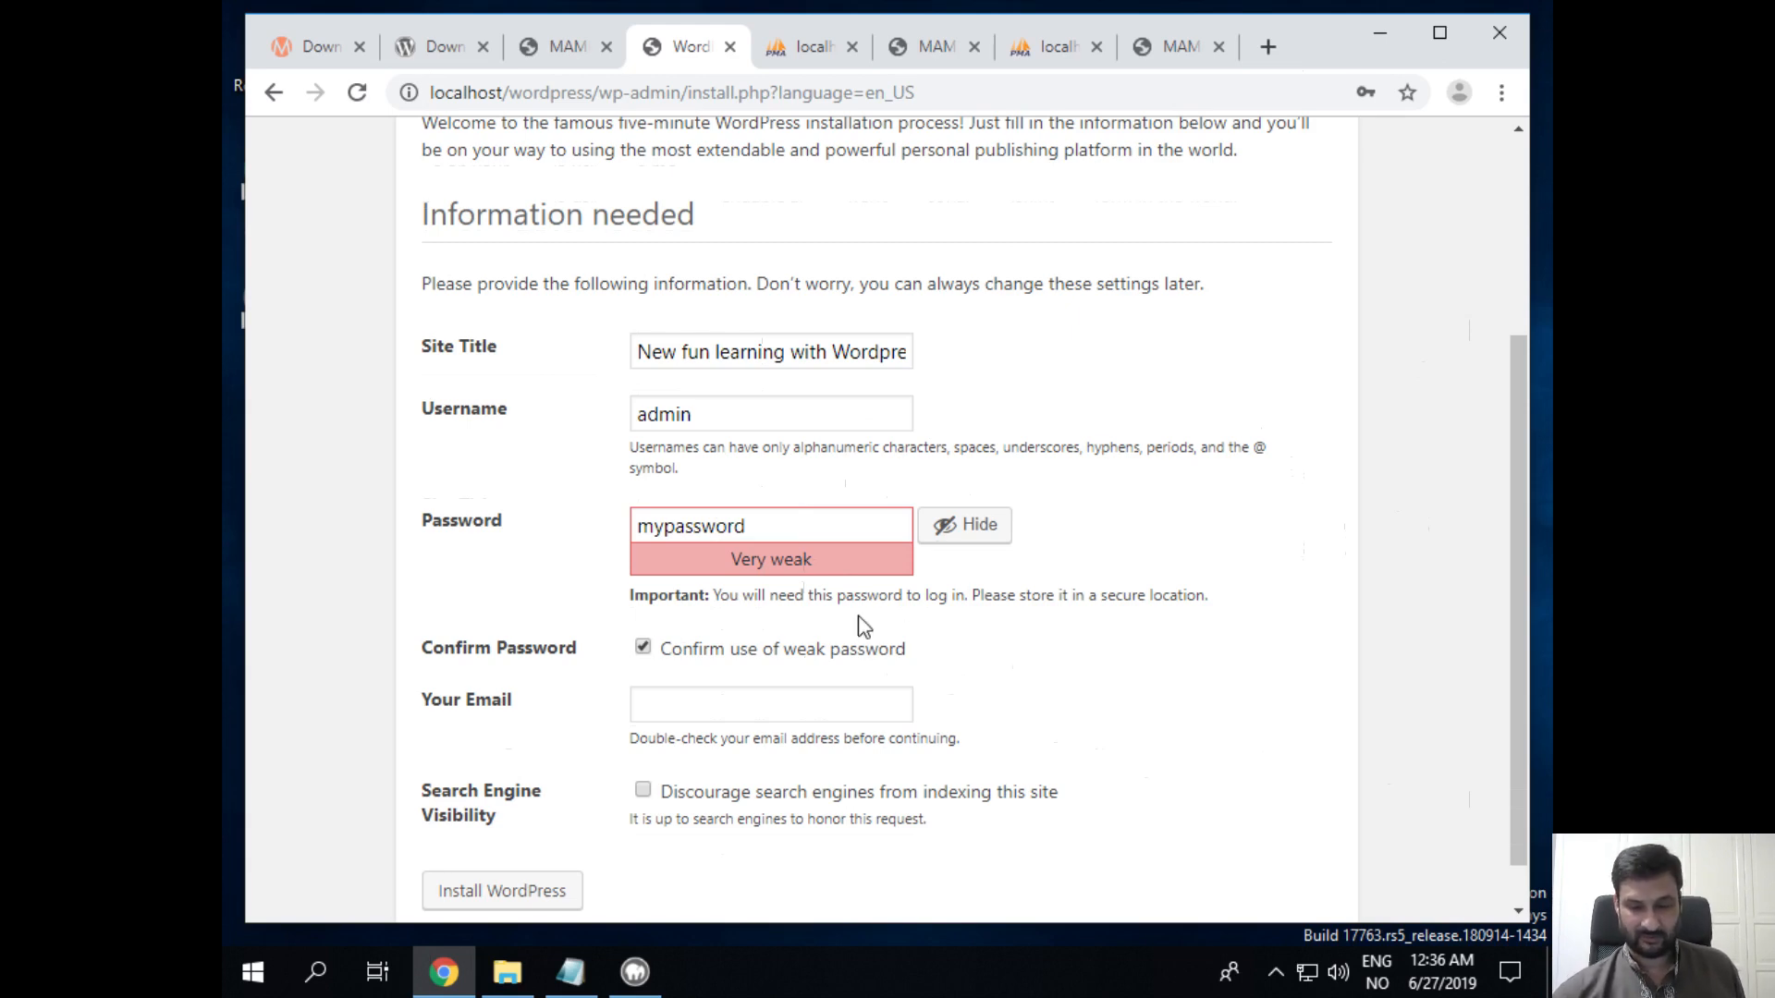
{"action": "left_click", "coordinate": [874, 698]}
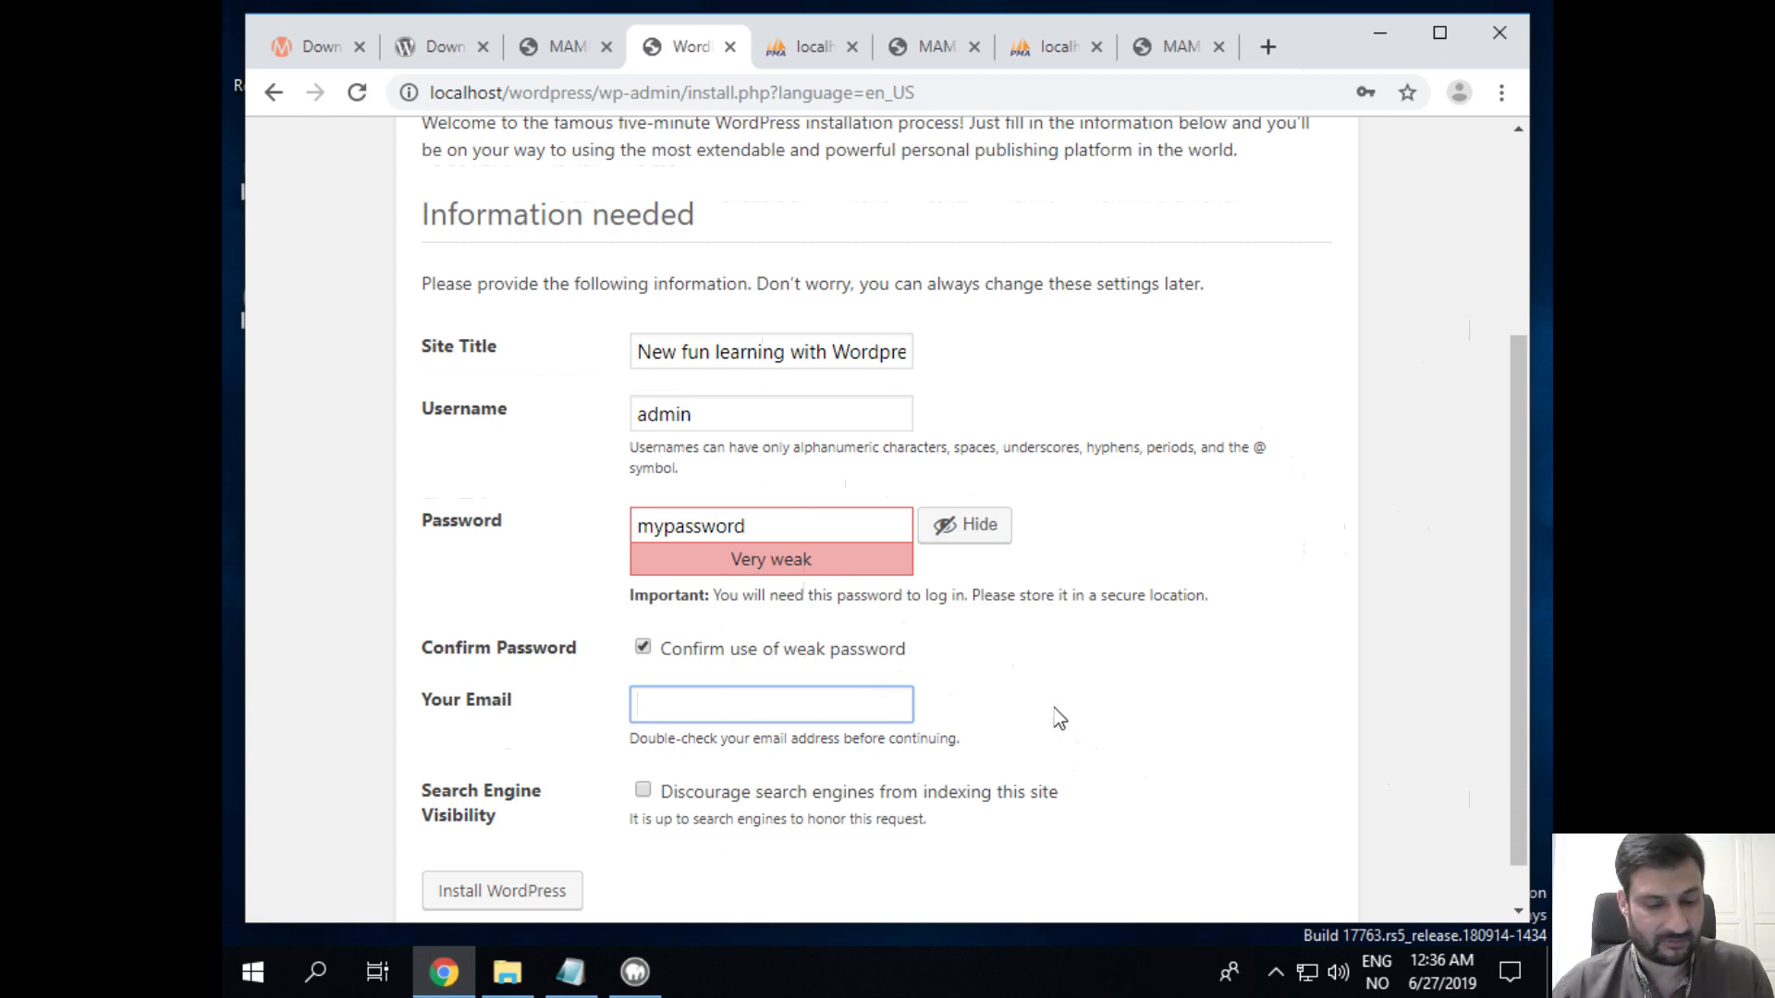
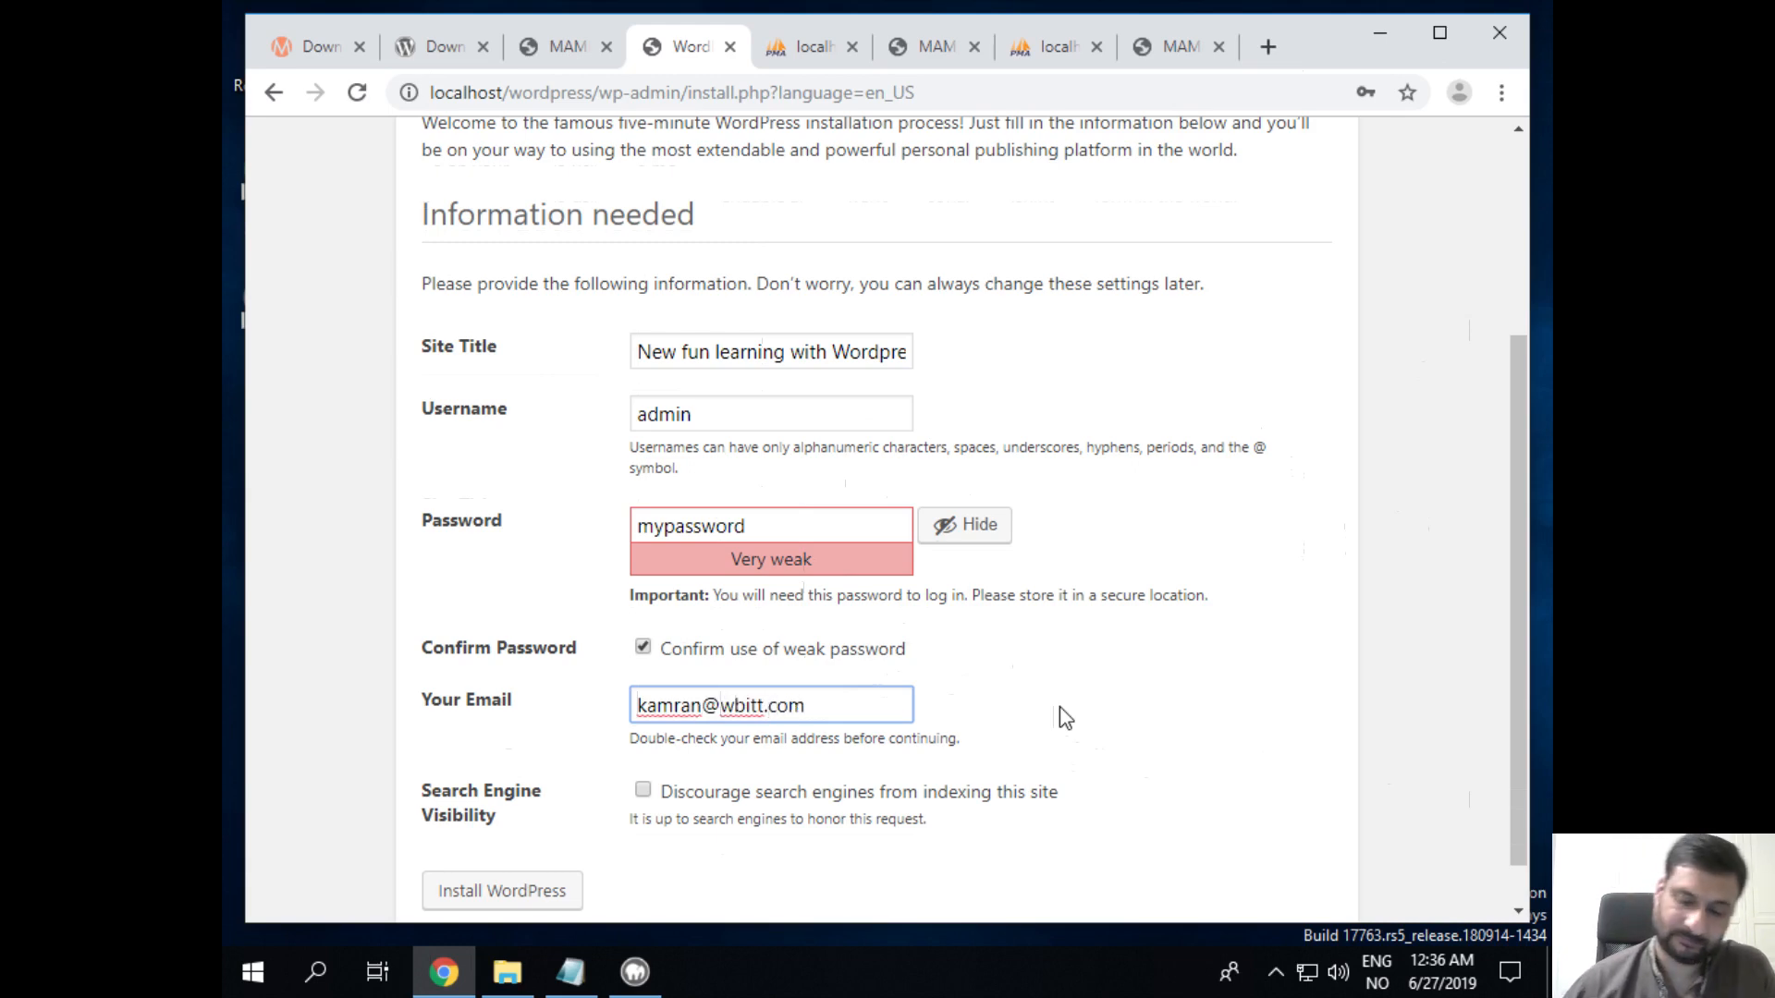
{"action": "scroll", "coordinate": [1059, 706], "scroll_direction": "down", "scroll_amount": 1}
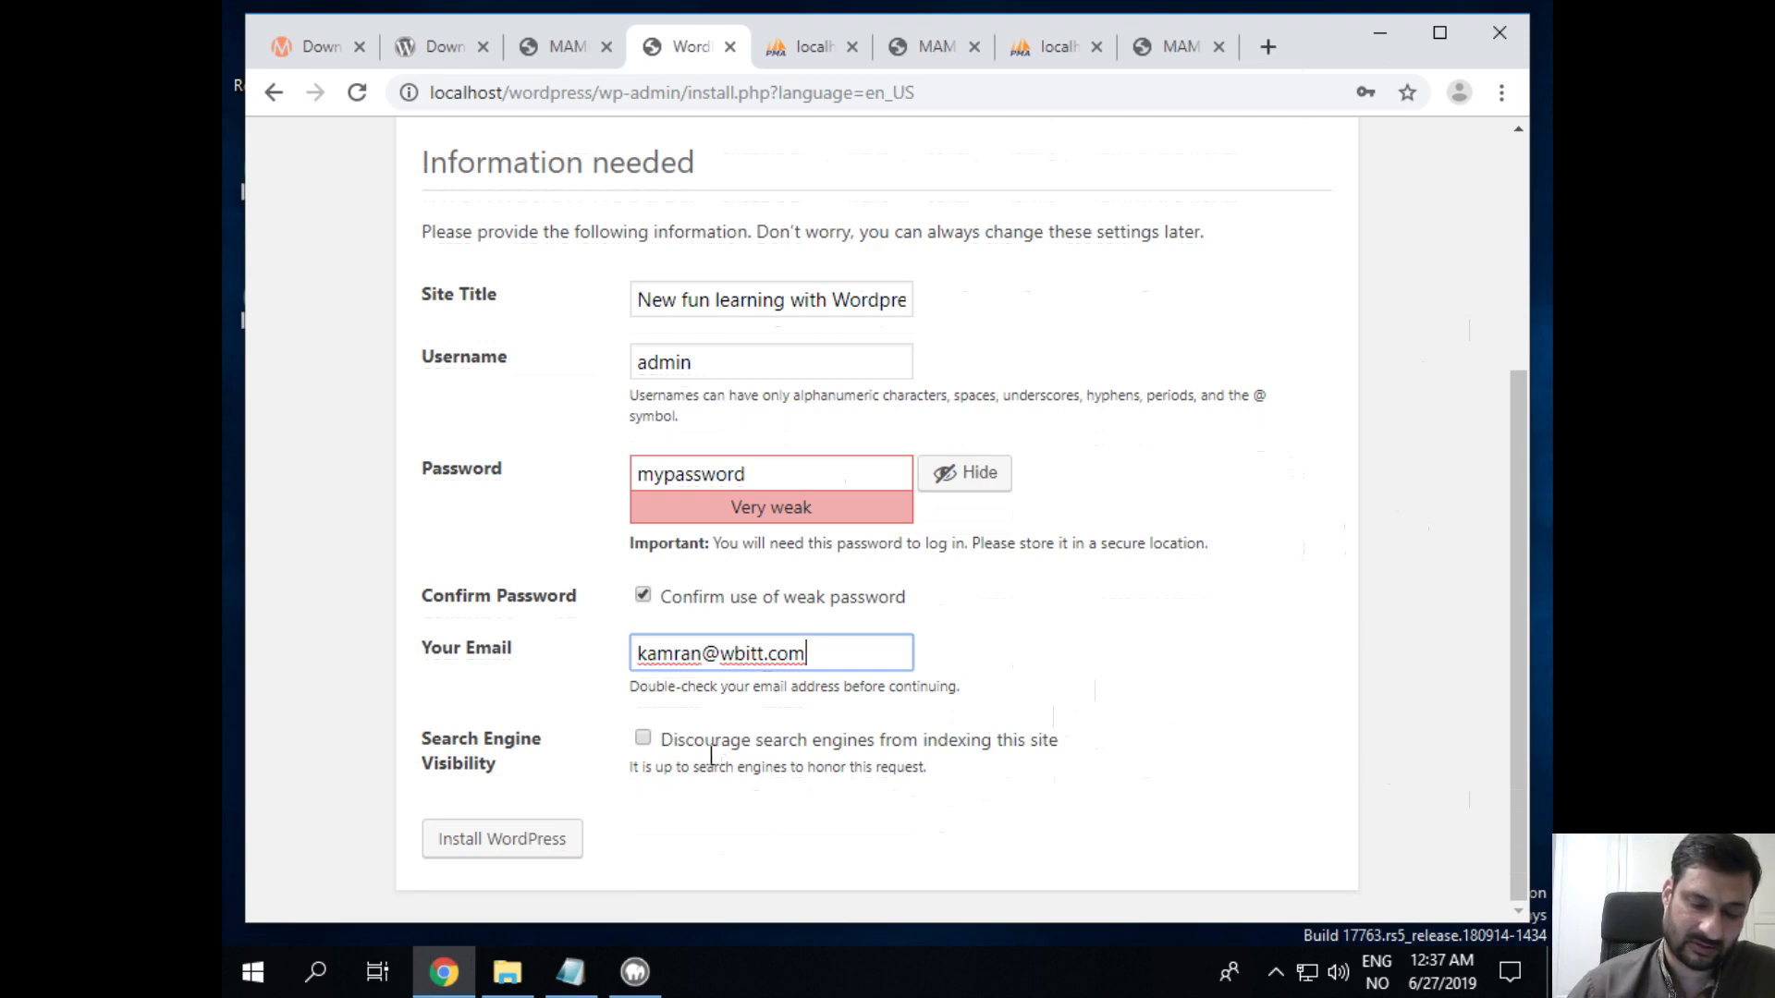
Step: Leave search engine indexing allowed and run the WordPress installation
{"action": "left_click", "coordinate": [644, 739]}
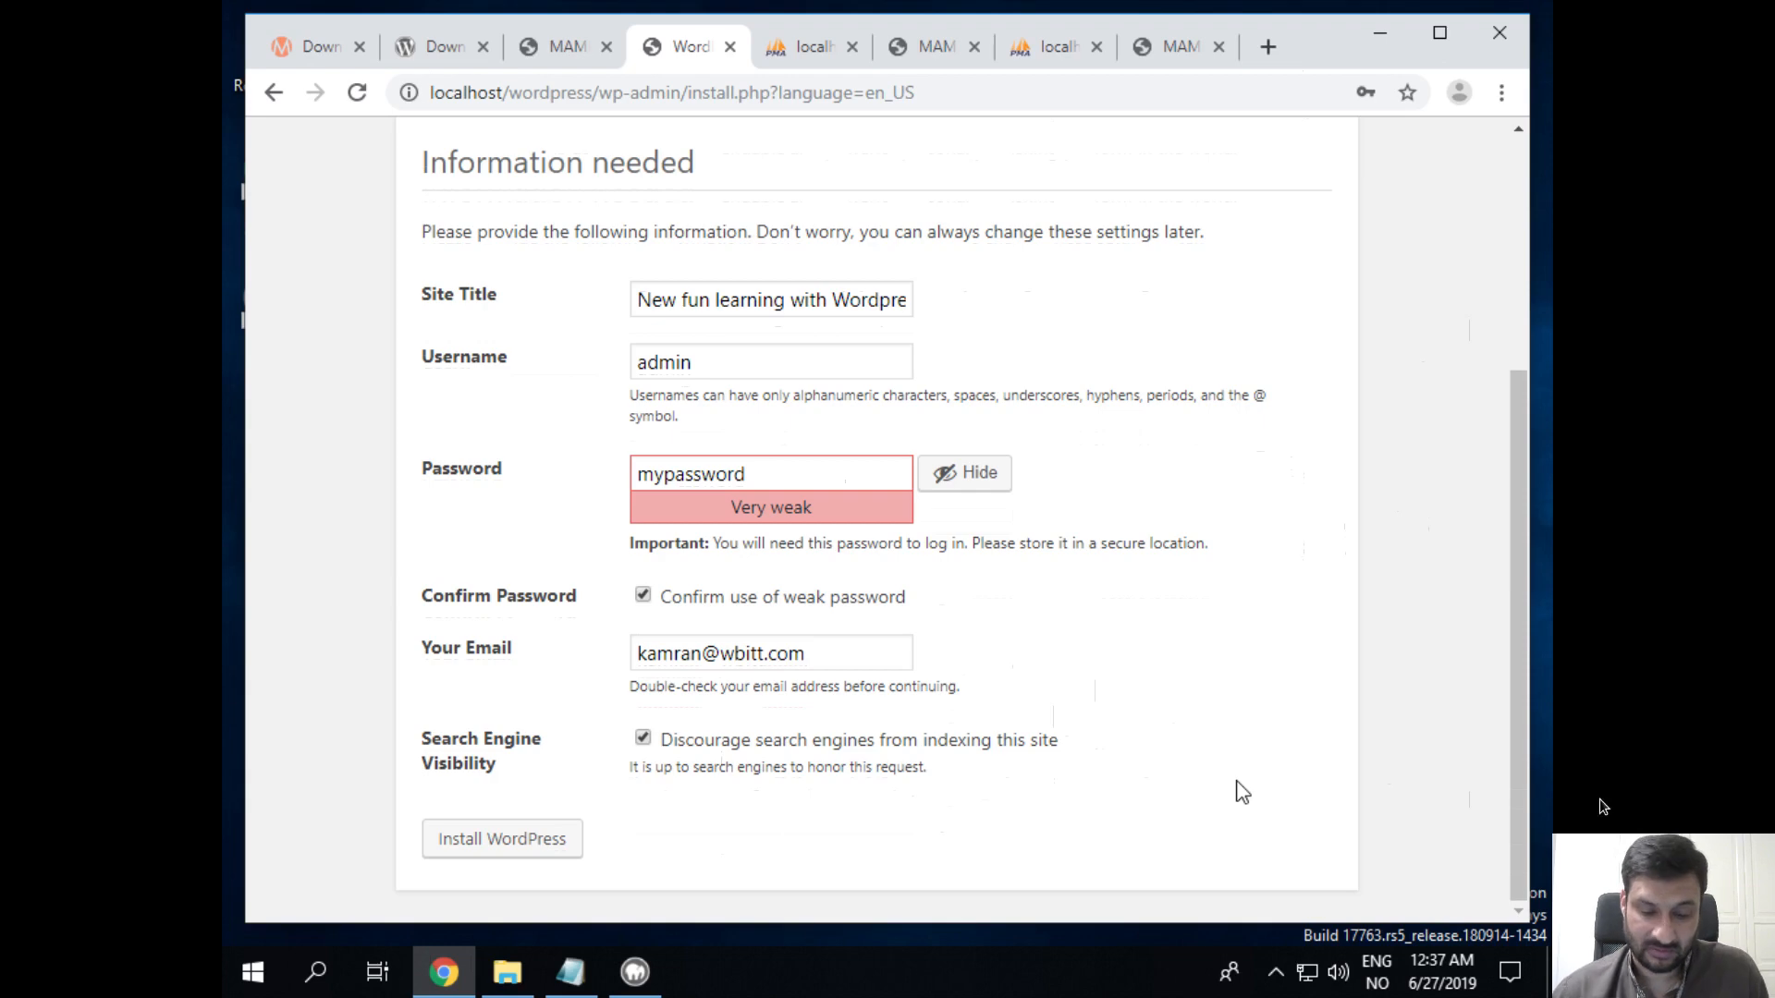
{"action": "left_click", "coordinate": [643, 739]}
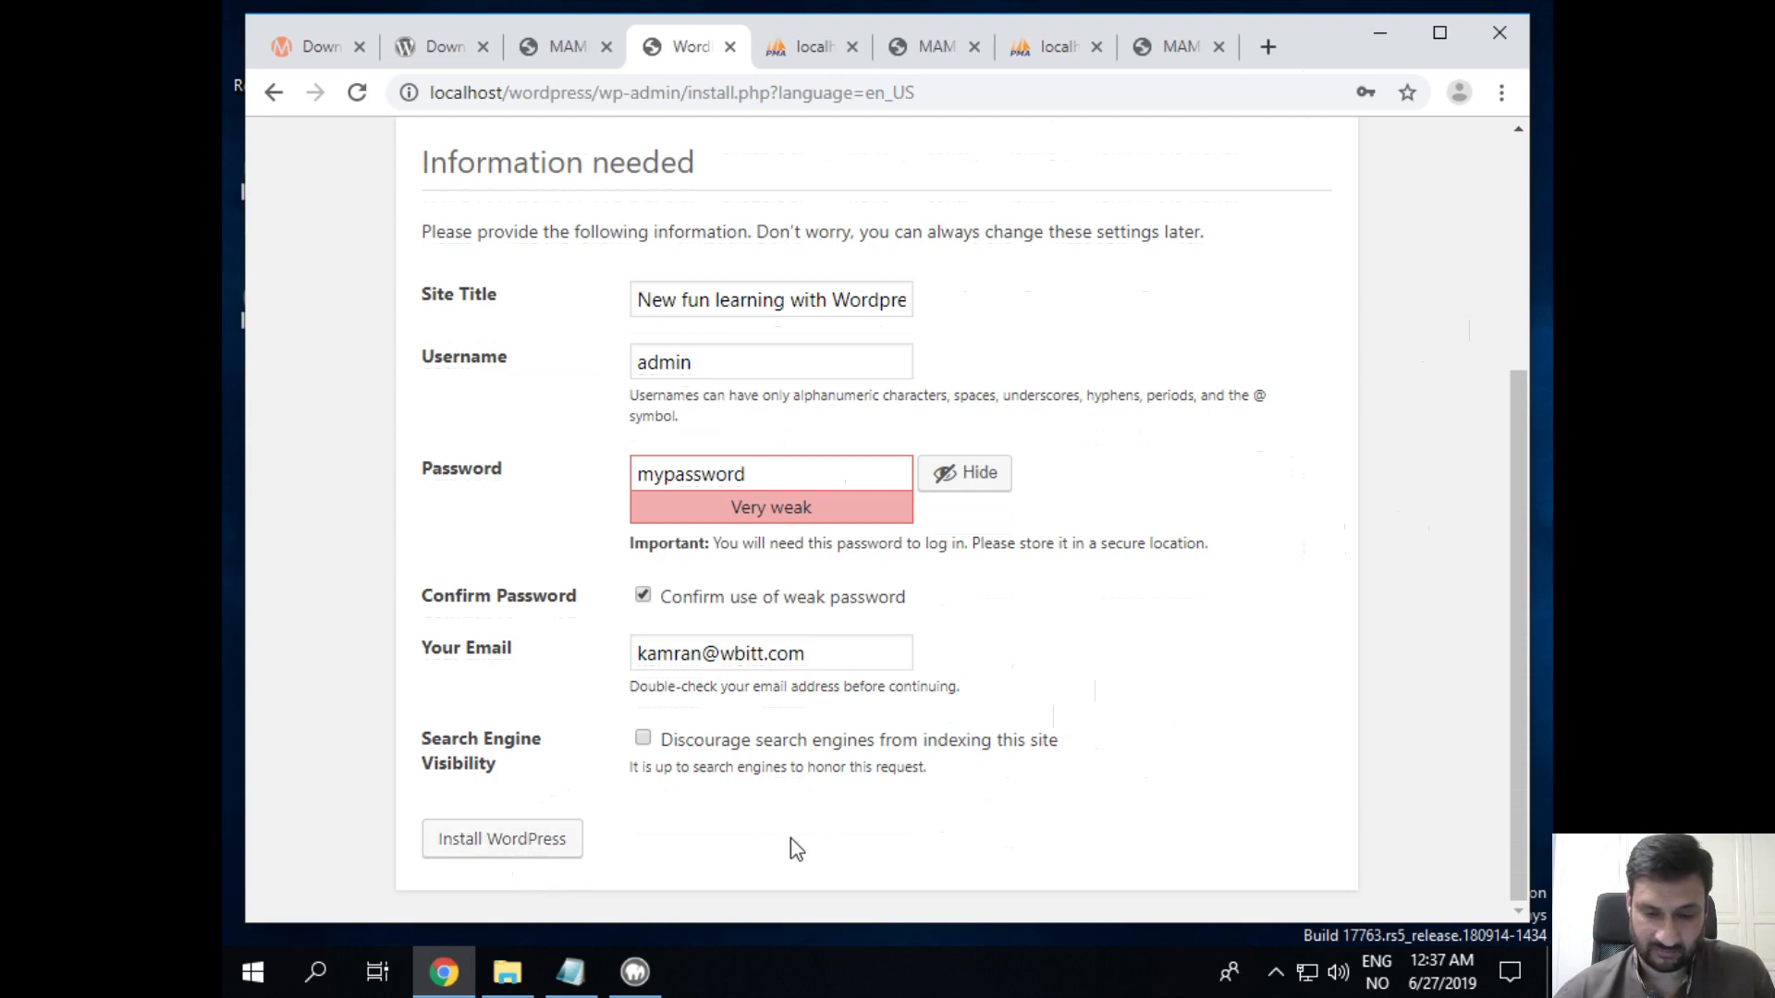
{"action": "left_click", "coordinate": [553, 843]}
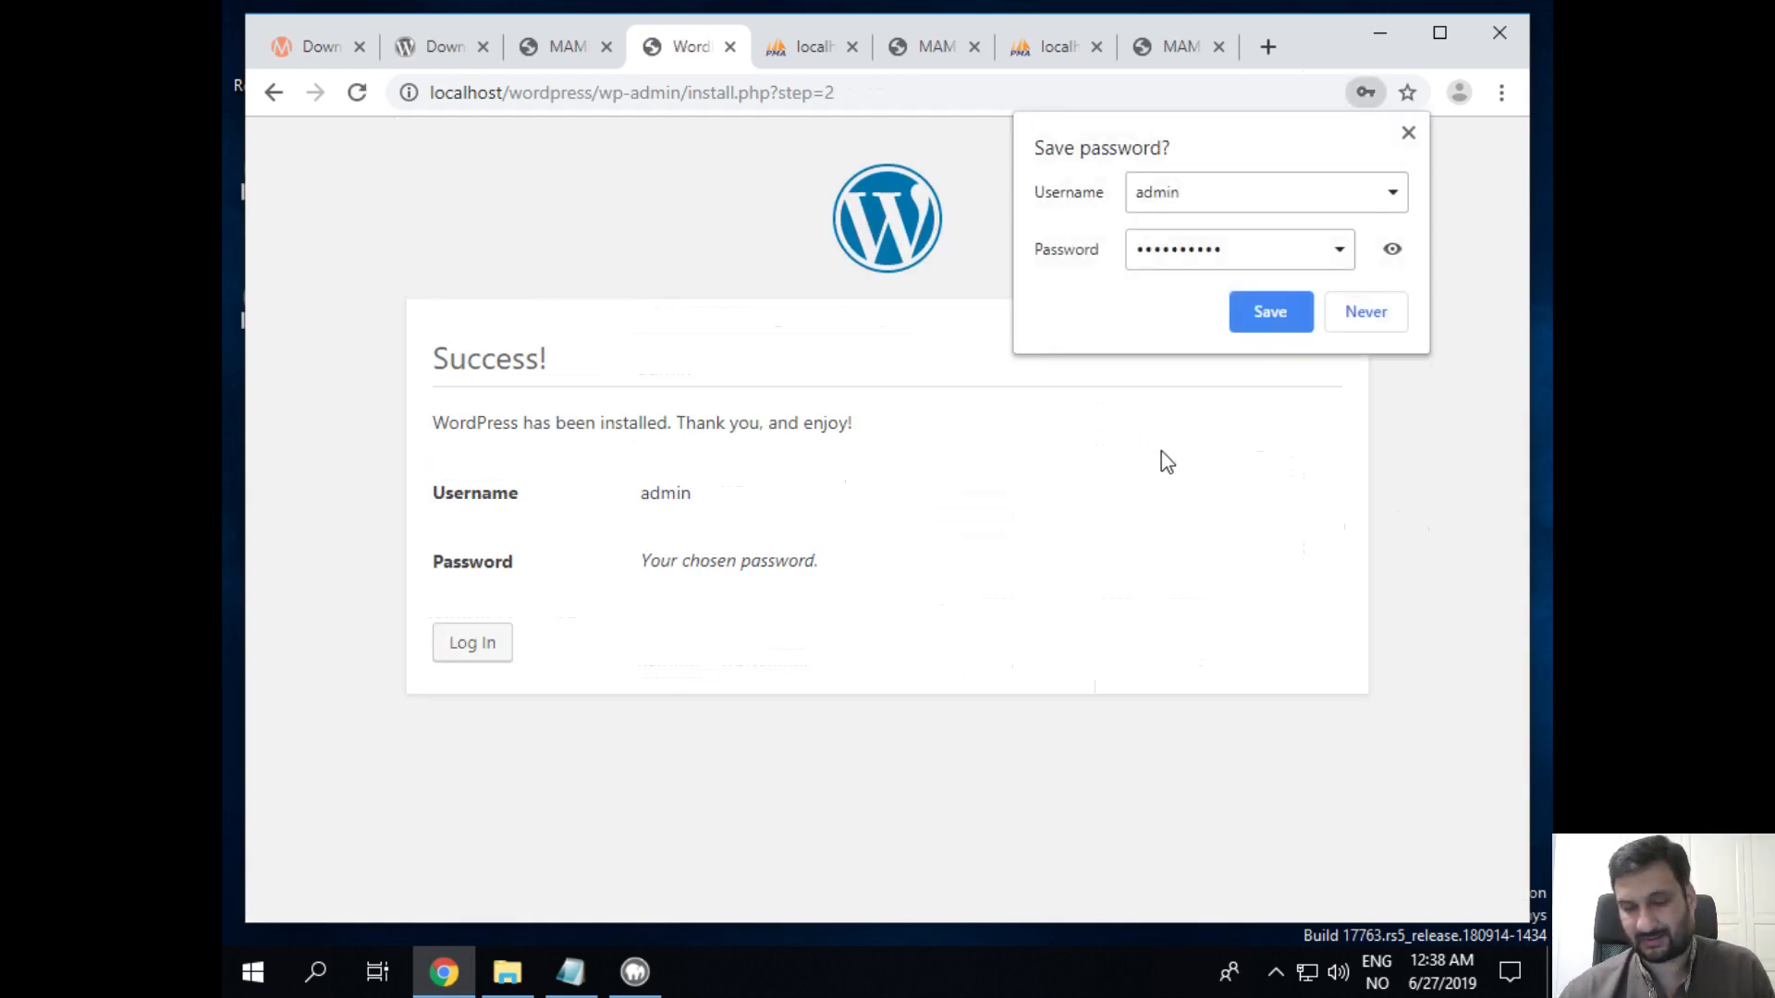
Step: Save the admin login in Chrome and dismiss the 'Password saved' notice
{"action": "left_click", "coordinate": [1286, 324]}
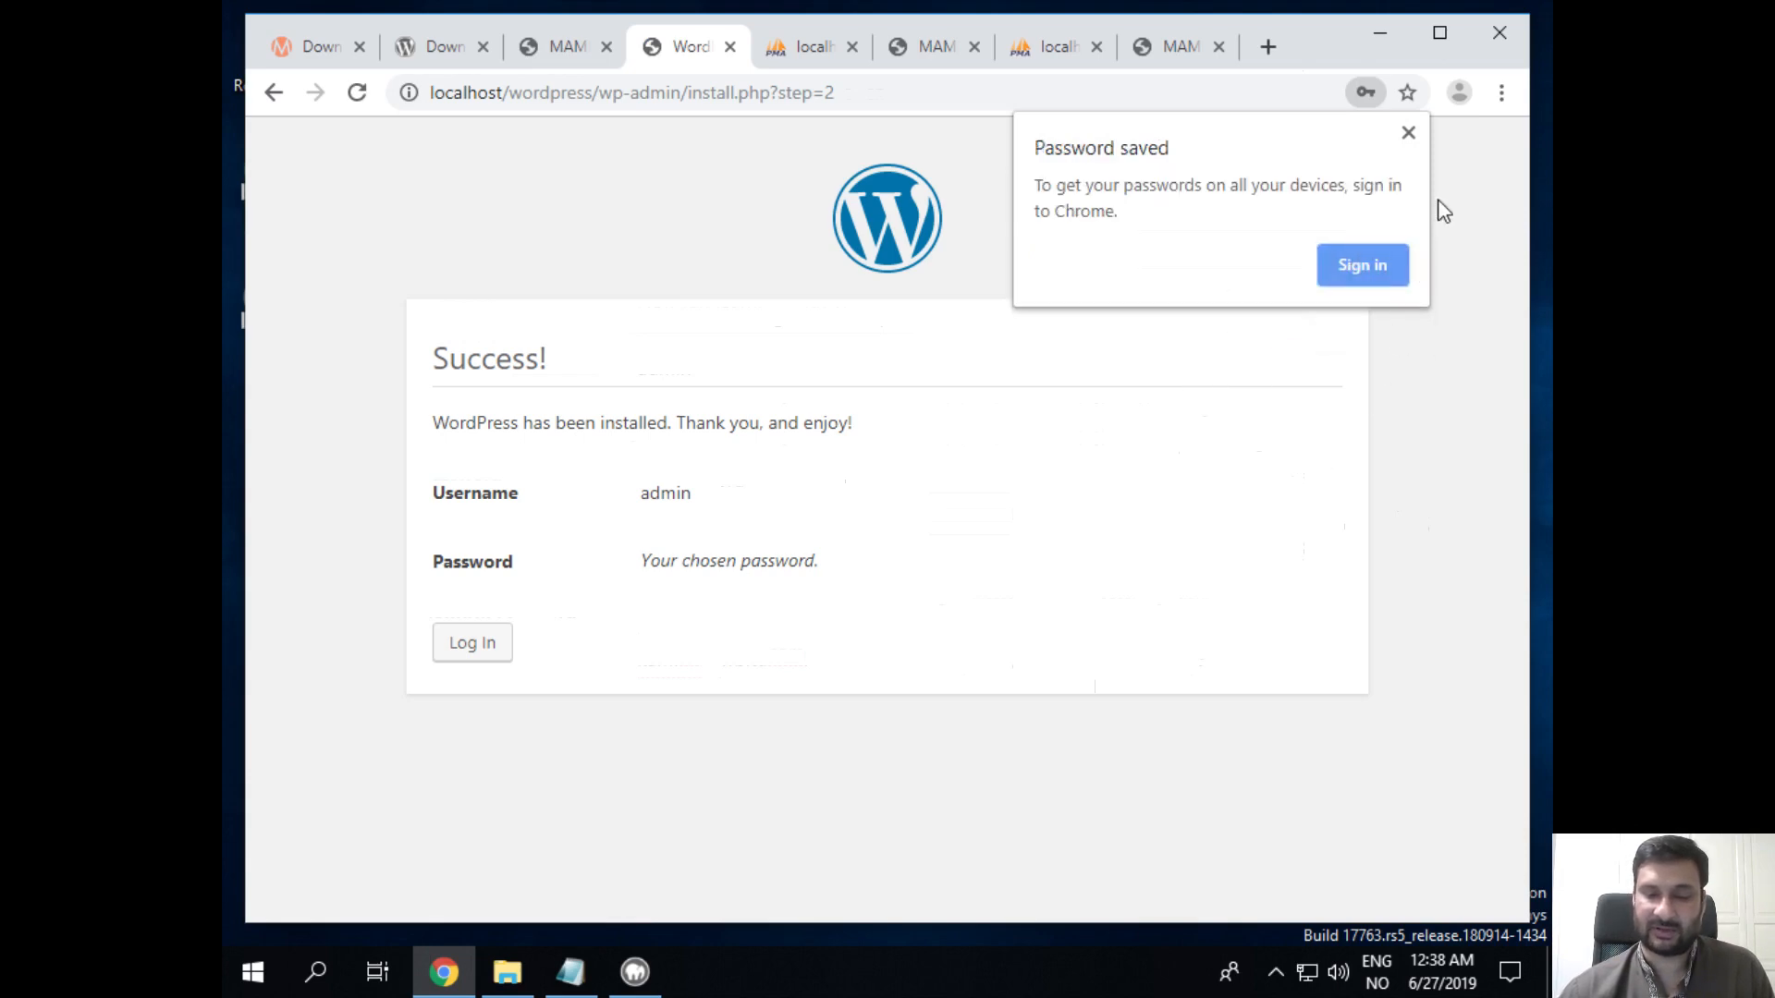
{"action": "left_click", "coordinate": [1408, 134]}
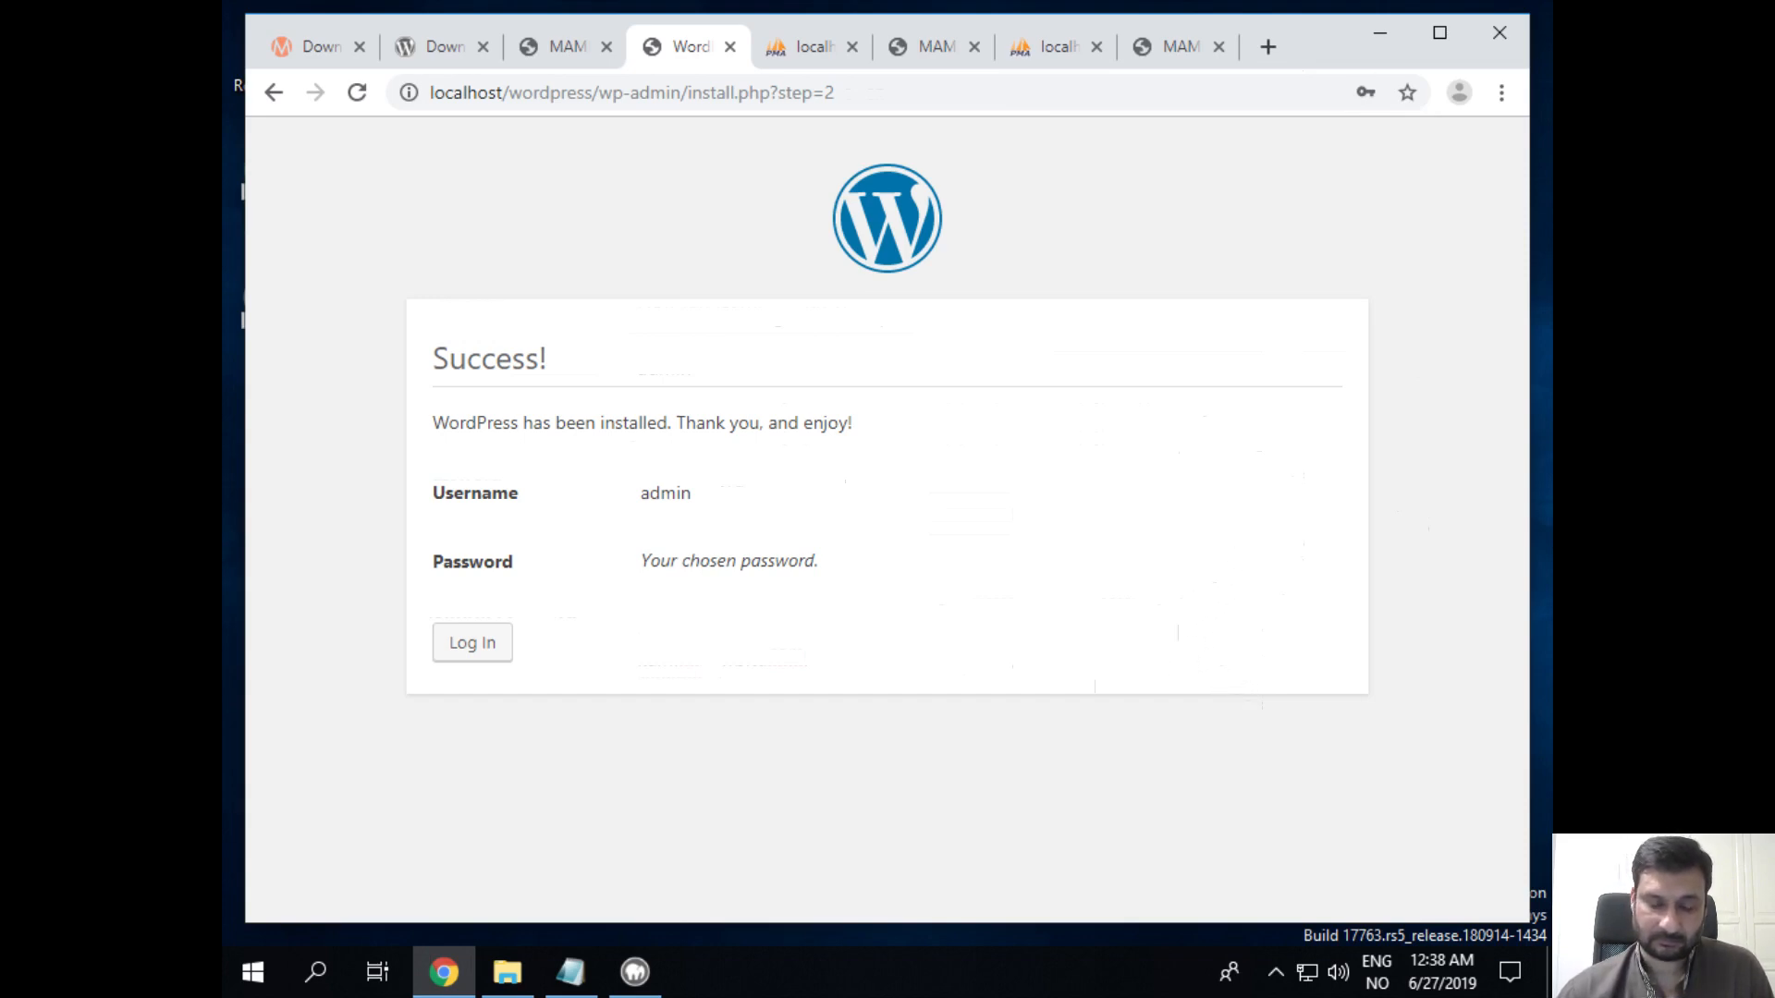
Step: Add a 'Wordpress Admin interface:' heading below the database details in the setup notes
{"action": "left_click", "coordinate": [570, 971]}
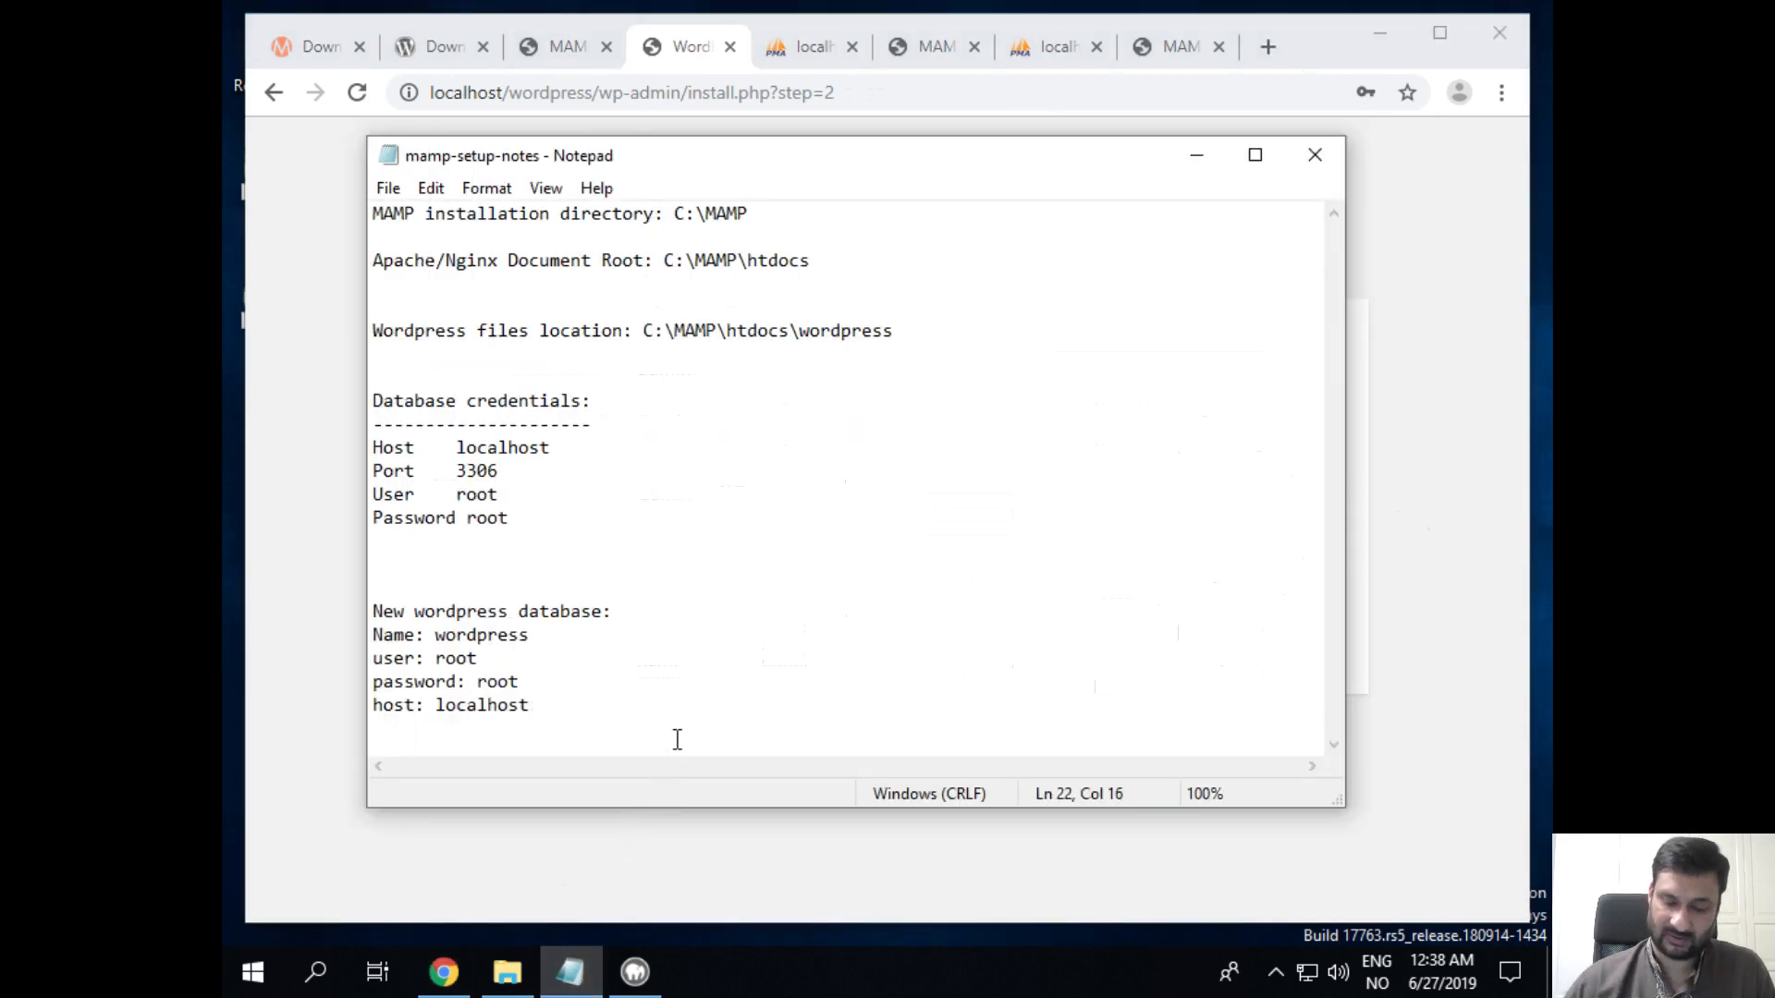
{"action": "key", "text": "Return"}
{"action": "key", "text": "Return"}
{"action": "key", "text": "Return"}
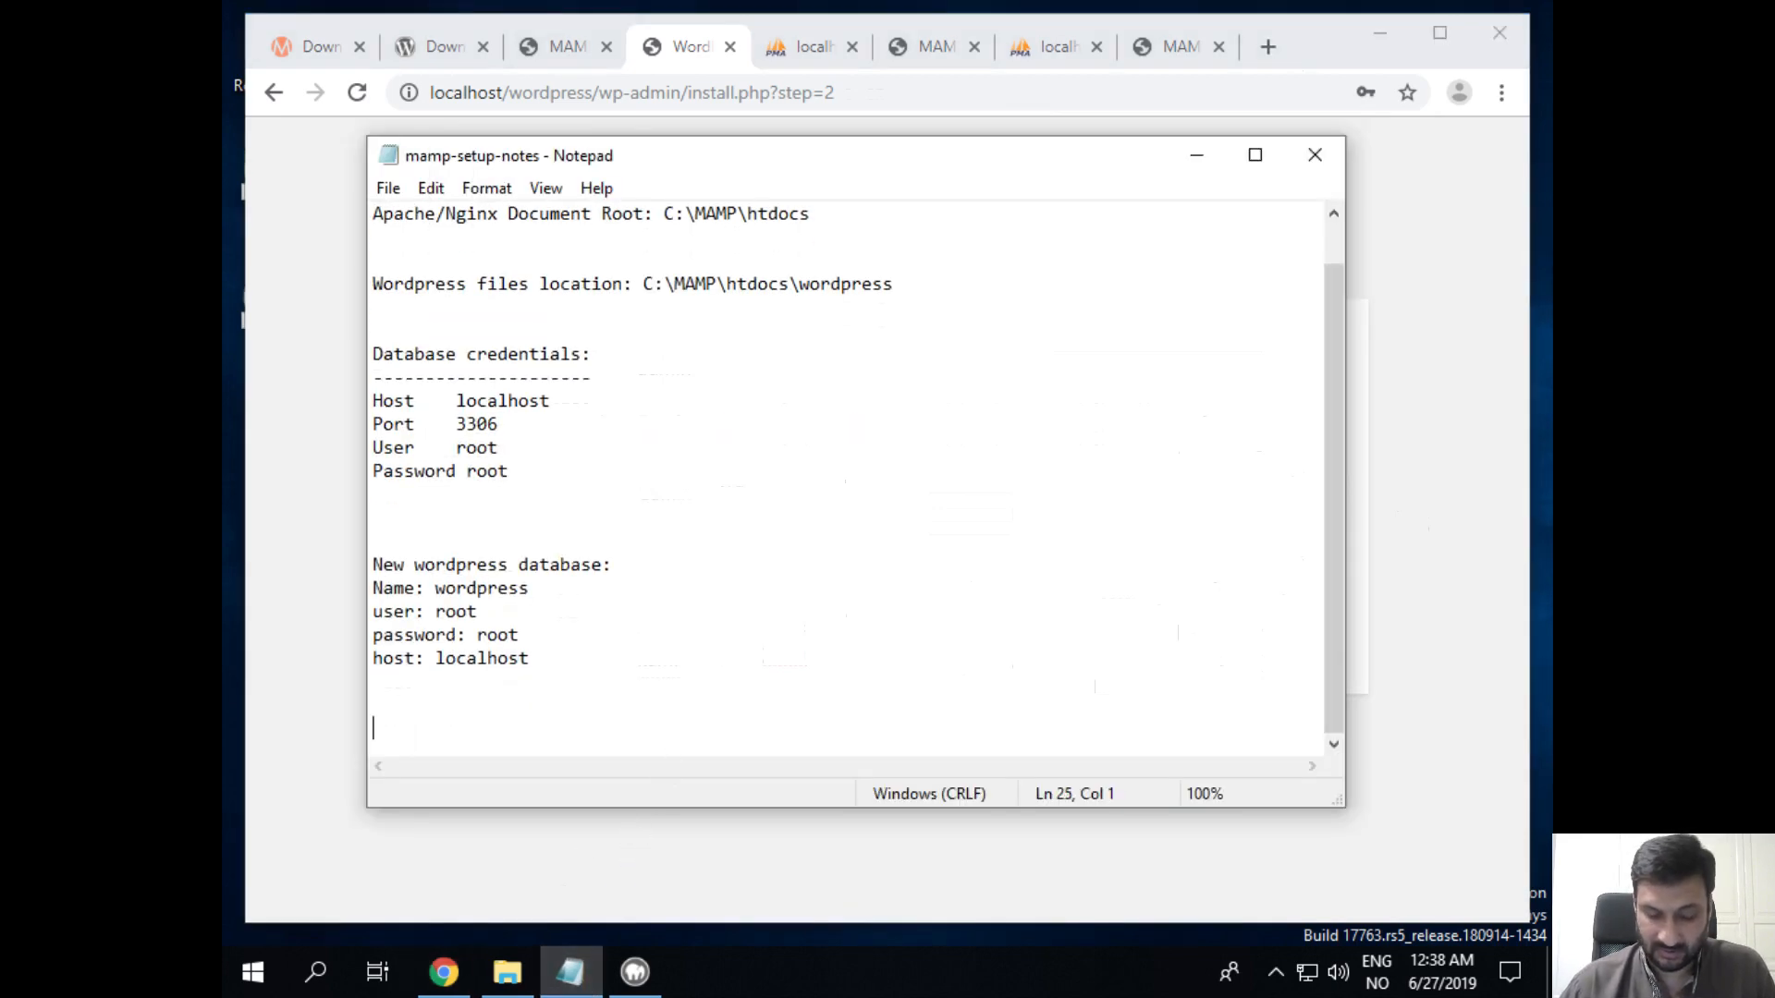
{"action": "type", "text": "Wordpress "}
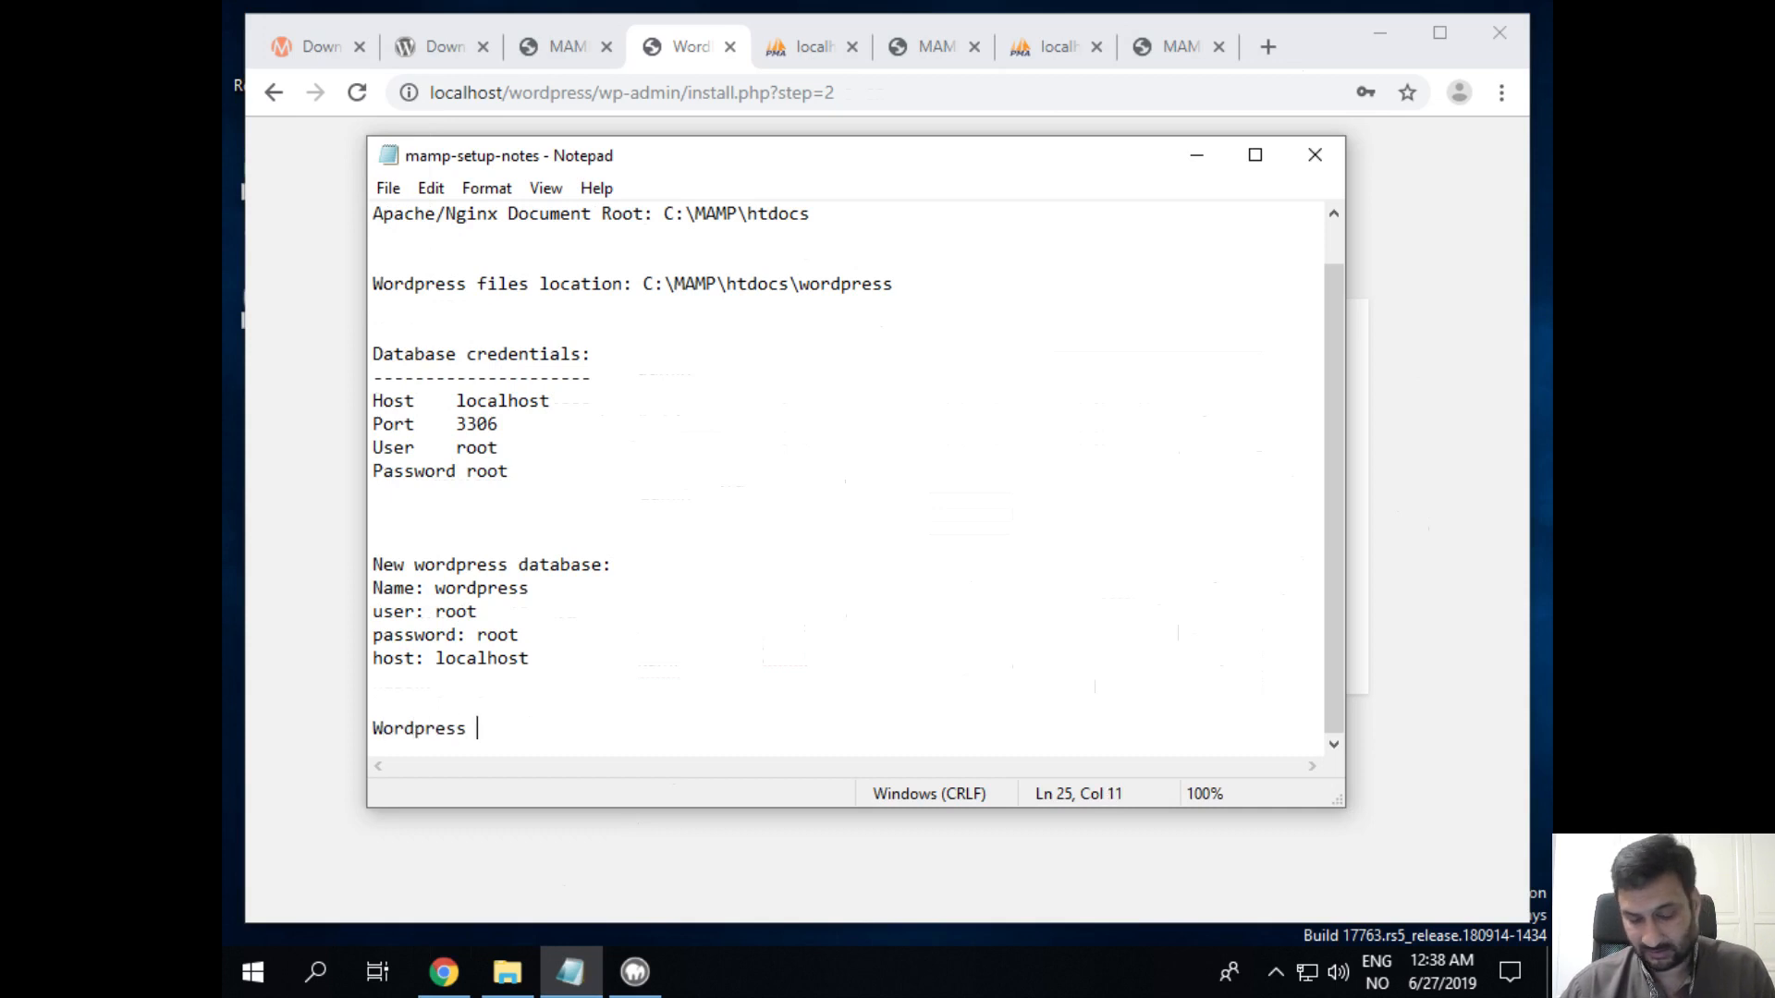
{"action": "type", "text": "ADmin"}
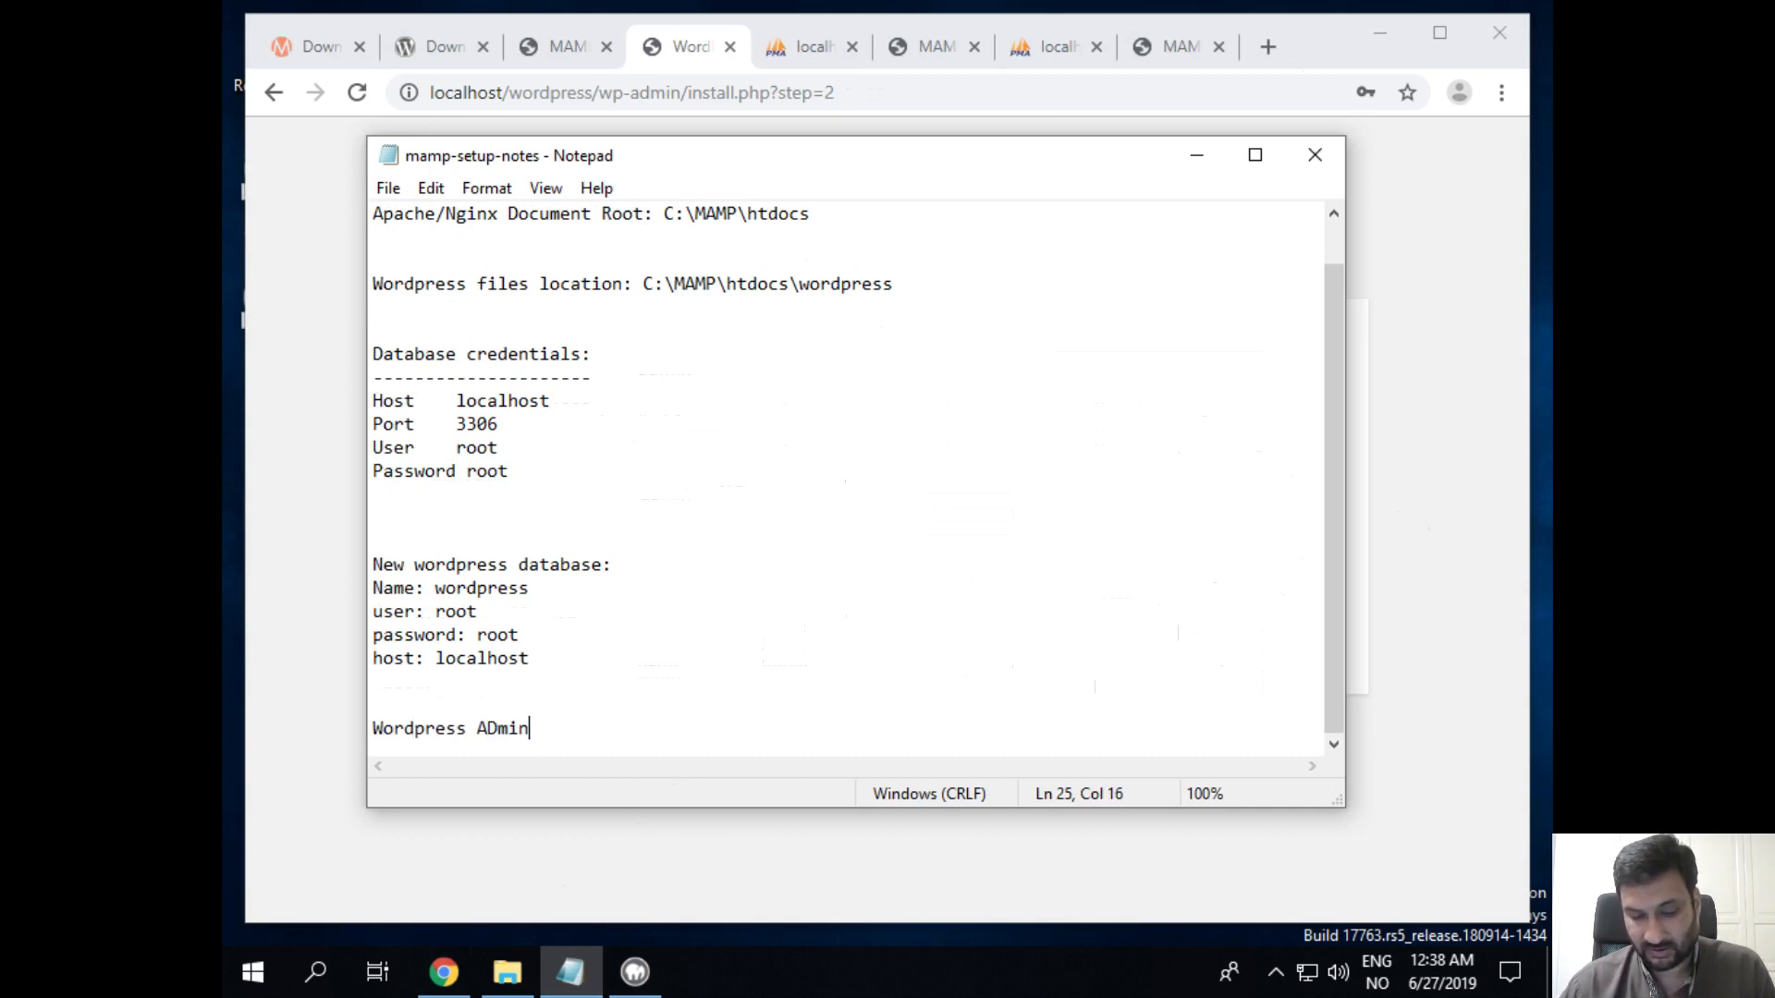
{"action": "key", "text": "BackSpace"}
{"action": "key", "text": "BackSpace"}
{"action": "key", "text": "BackSpace"}
{"action": "key", "text": "BackSpace"}
{"action": "key", "text": "BackSpace"}
{"action": "type", "text": "di"}
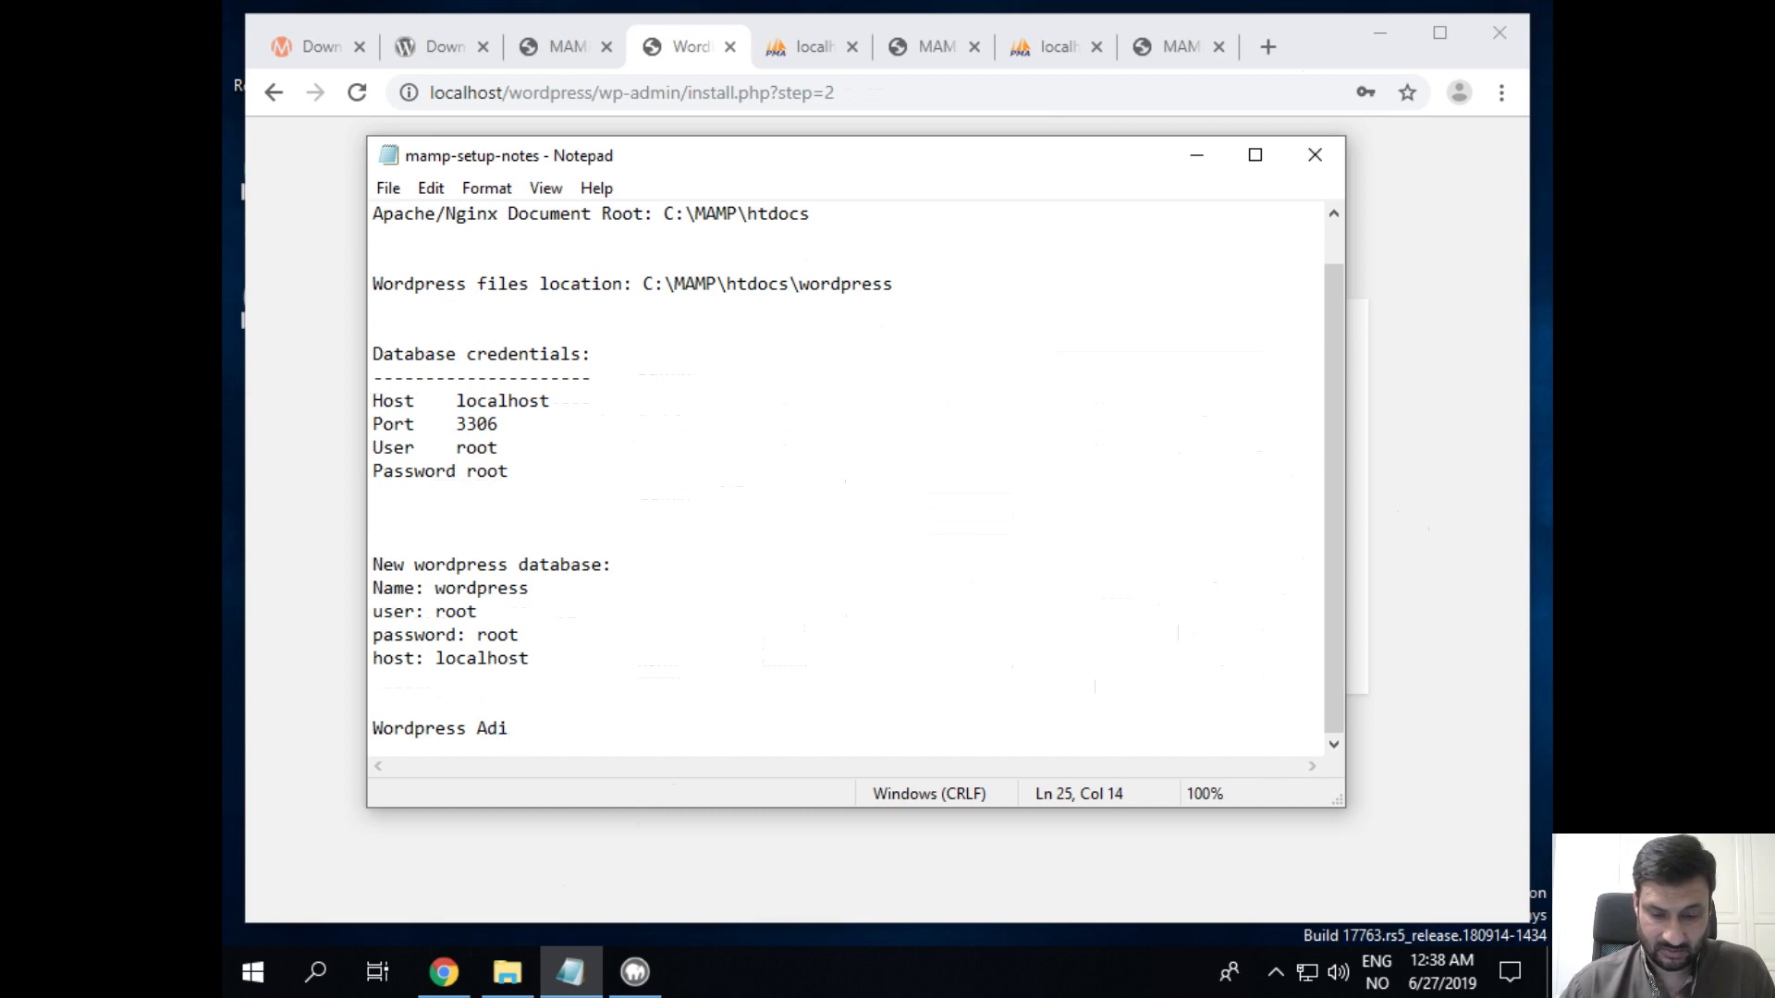
{"action": "key", "text": "BackSpace"}
{"action": "type", "text": "min inter"}
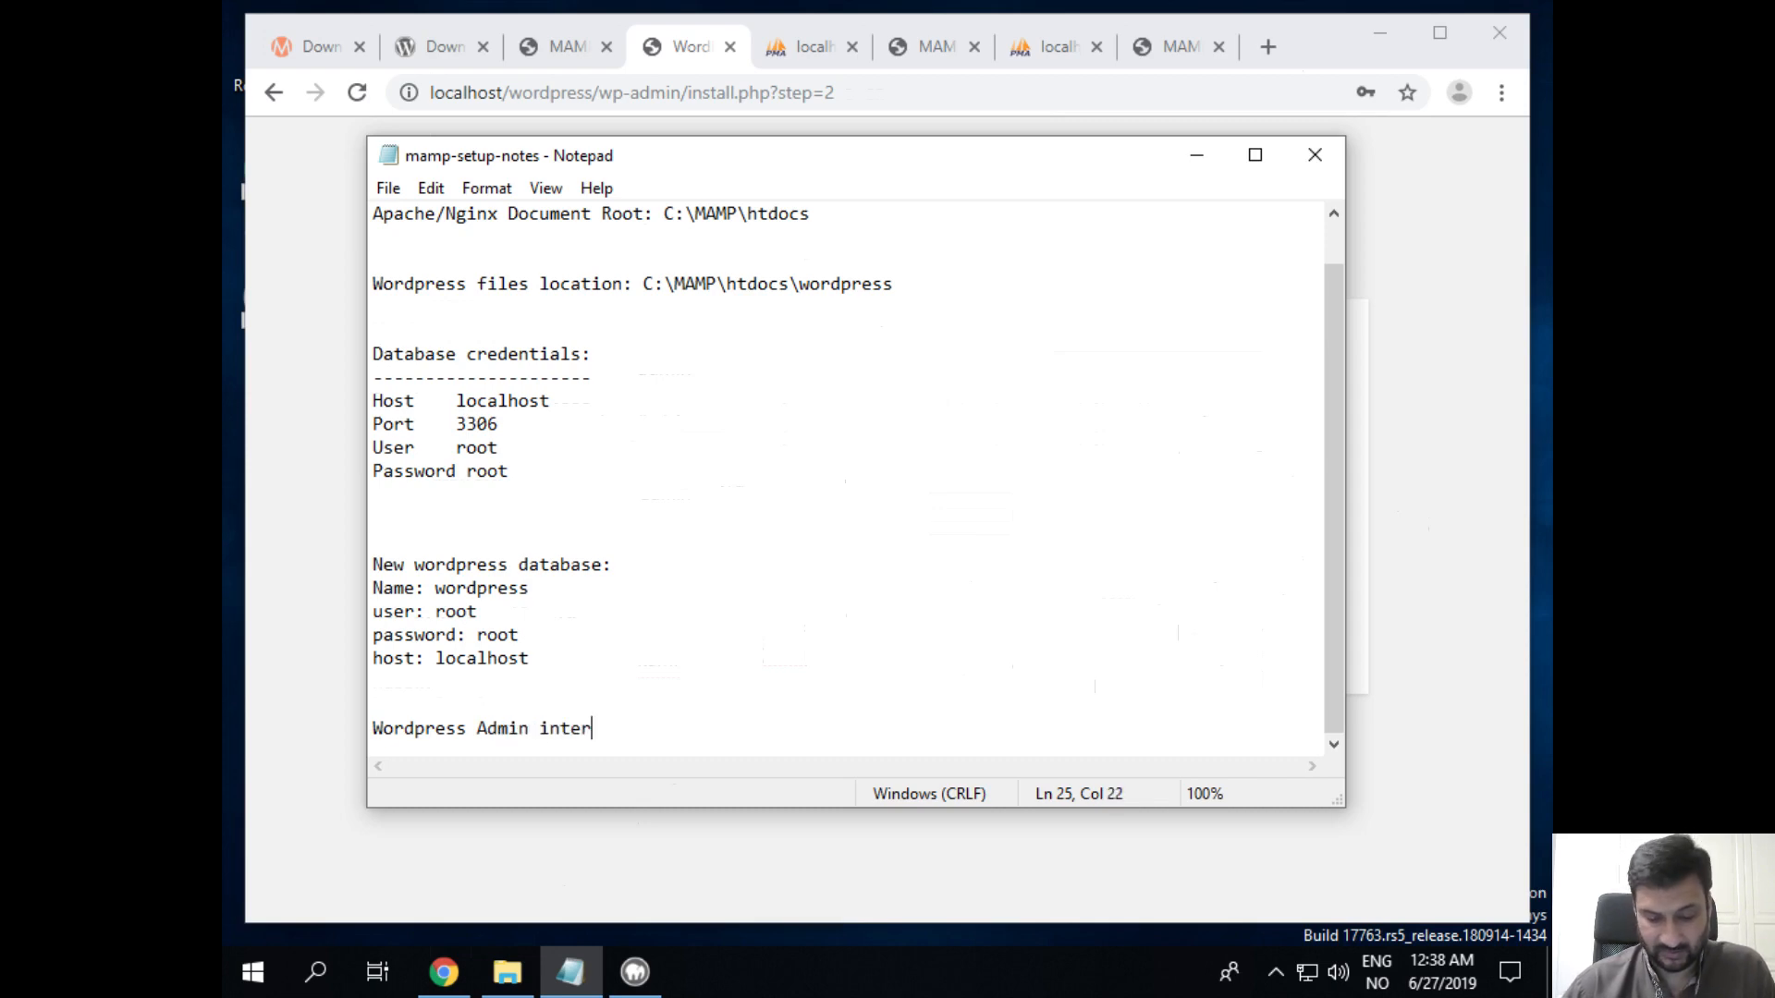
{"action": "type", "text": "face:"}
{"action": "key", "text": "Return"}
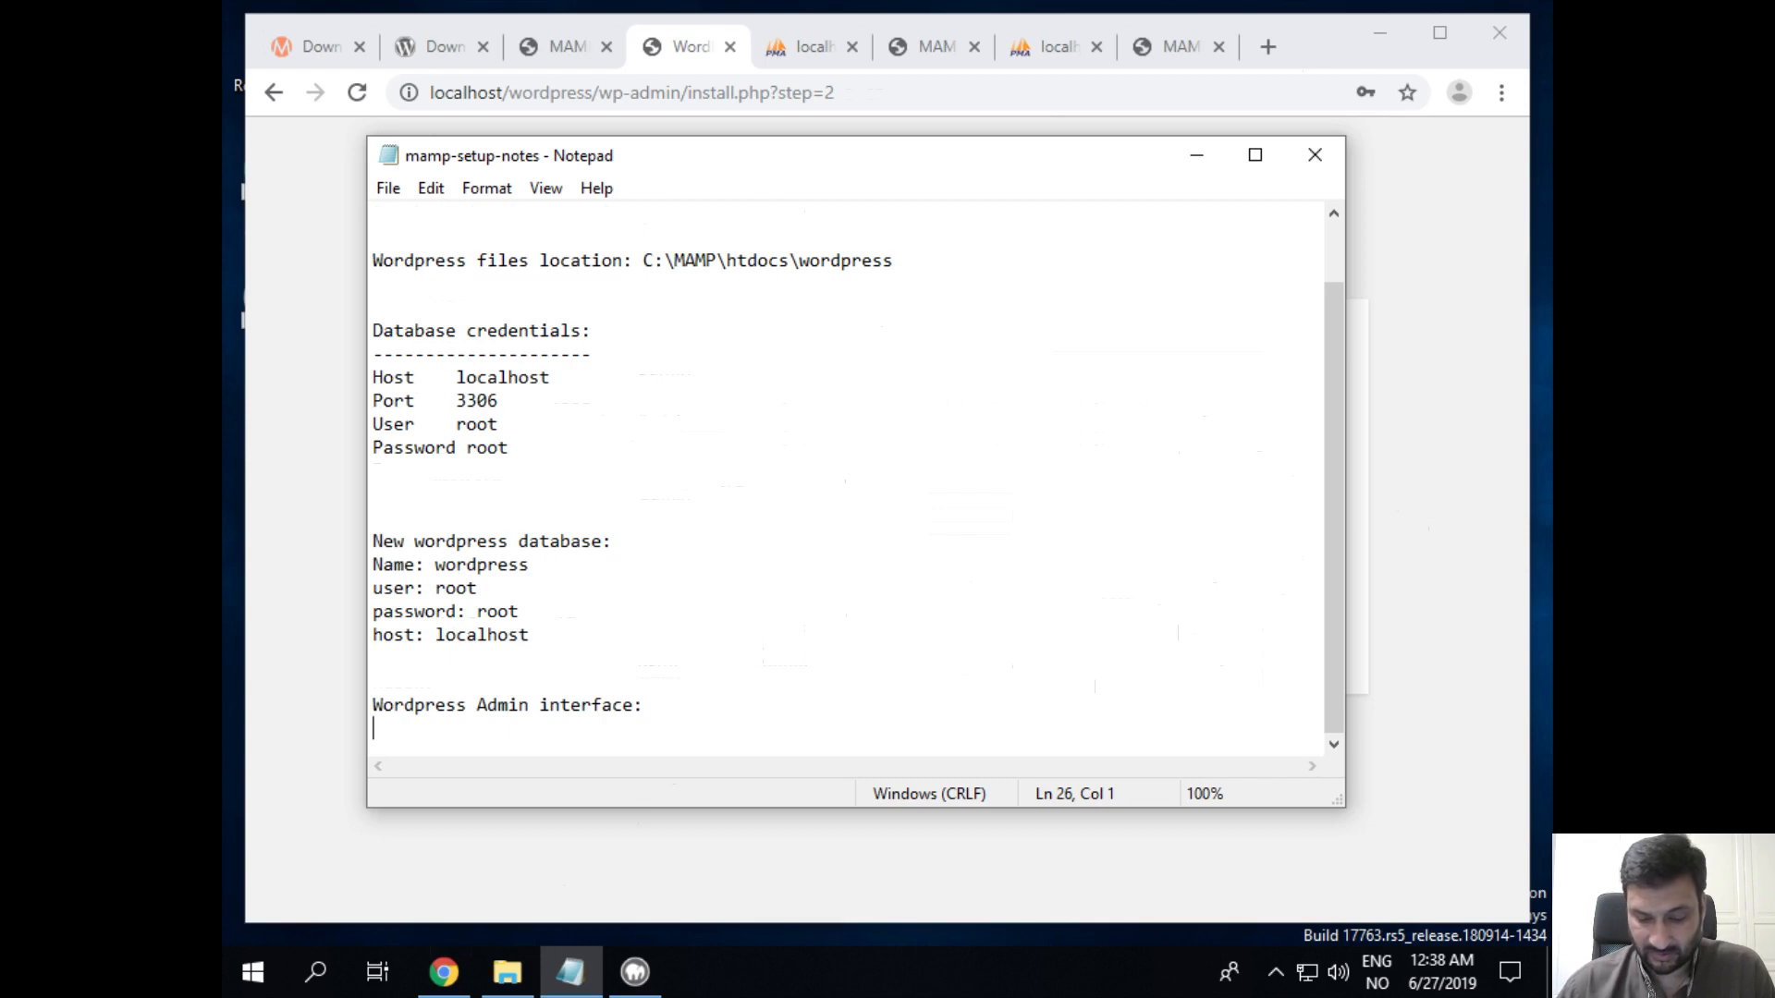
Step: Add 'username: admin' and a password line with the admin password, fixing its capitalization
{"action": "type", "text": "user"}
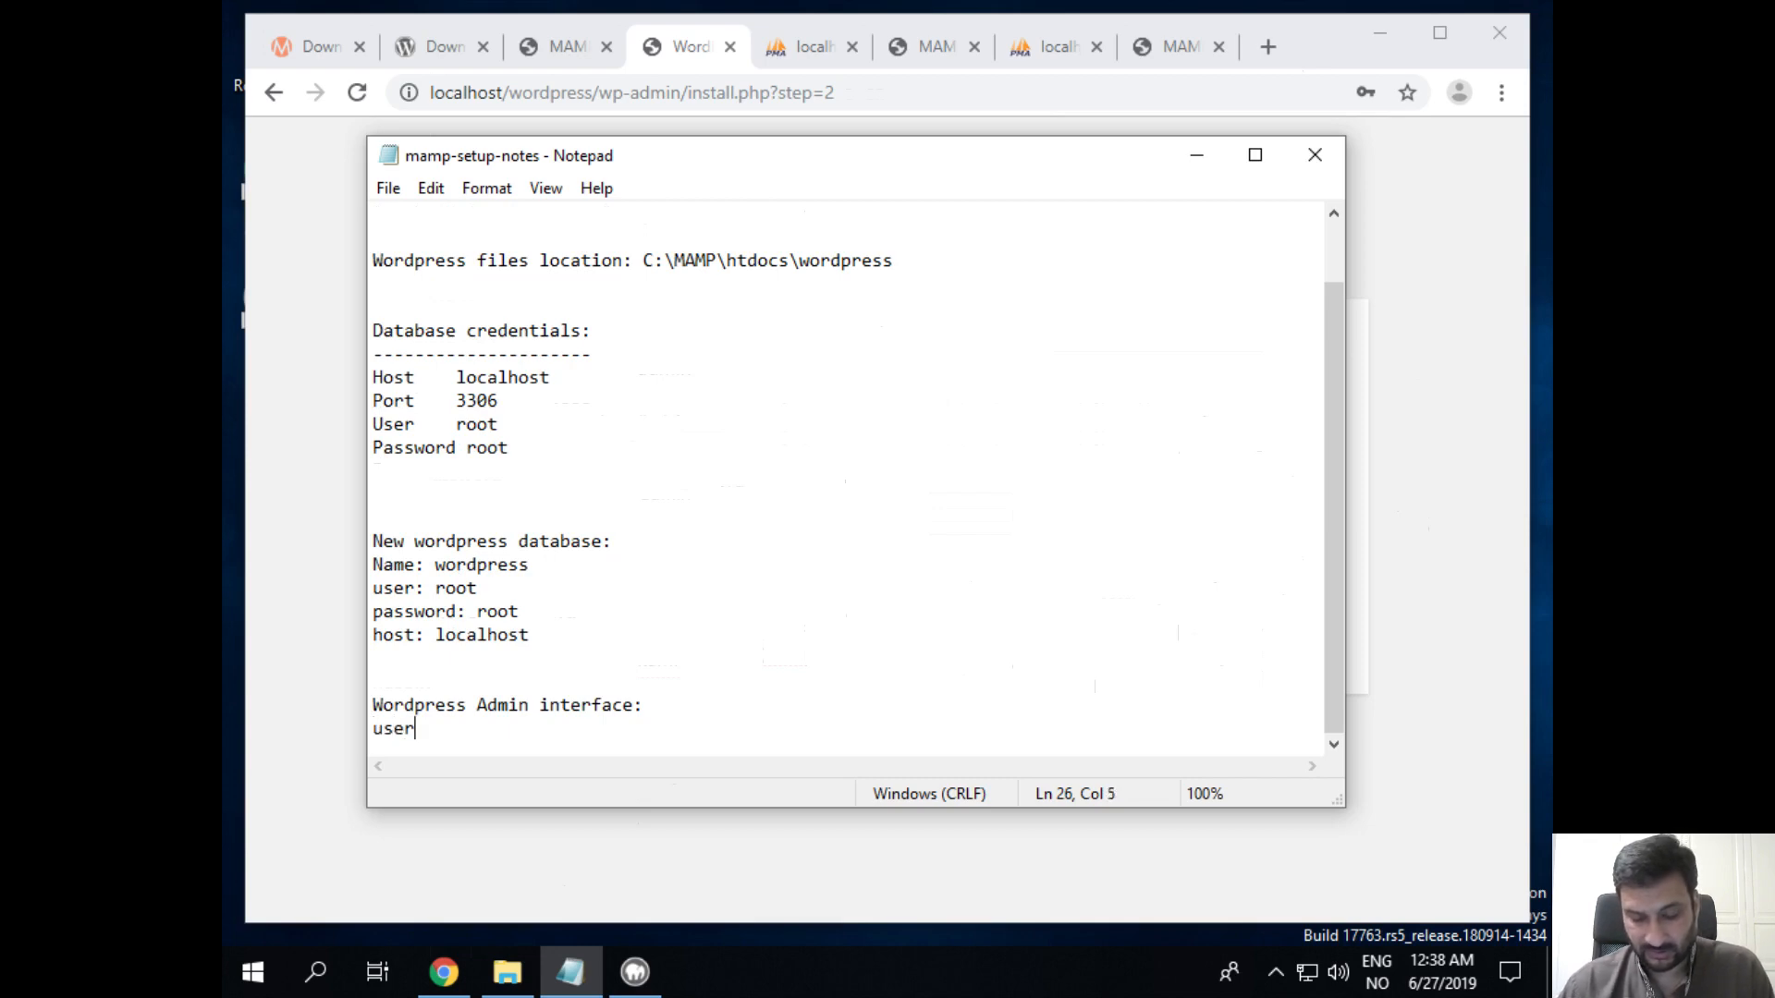
{"action": "type", "text": "name: admin"}
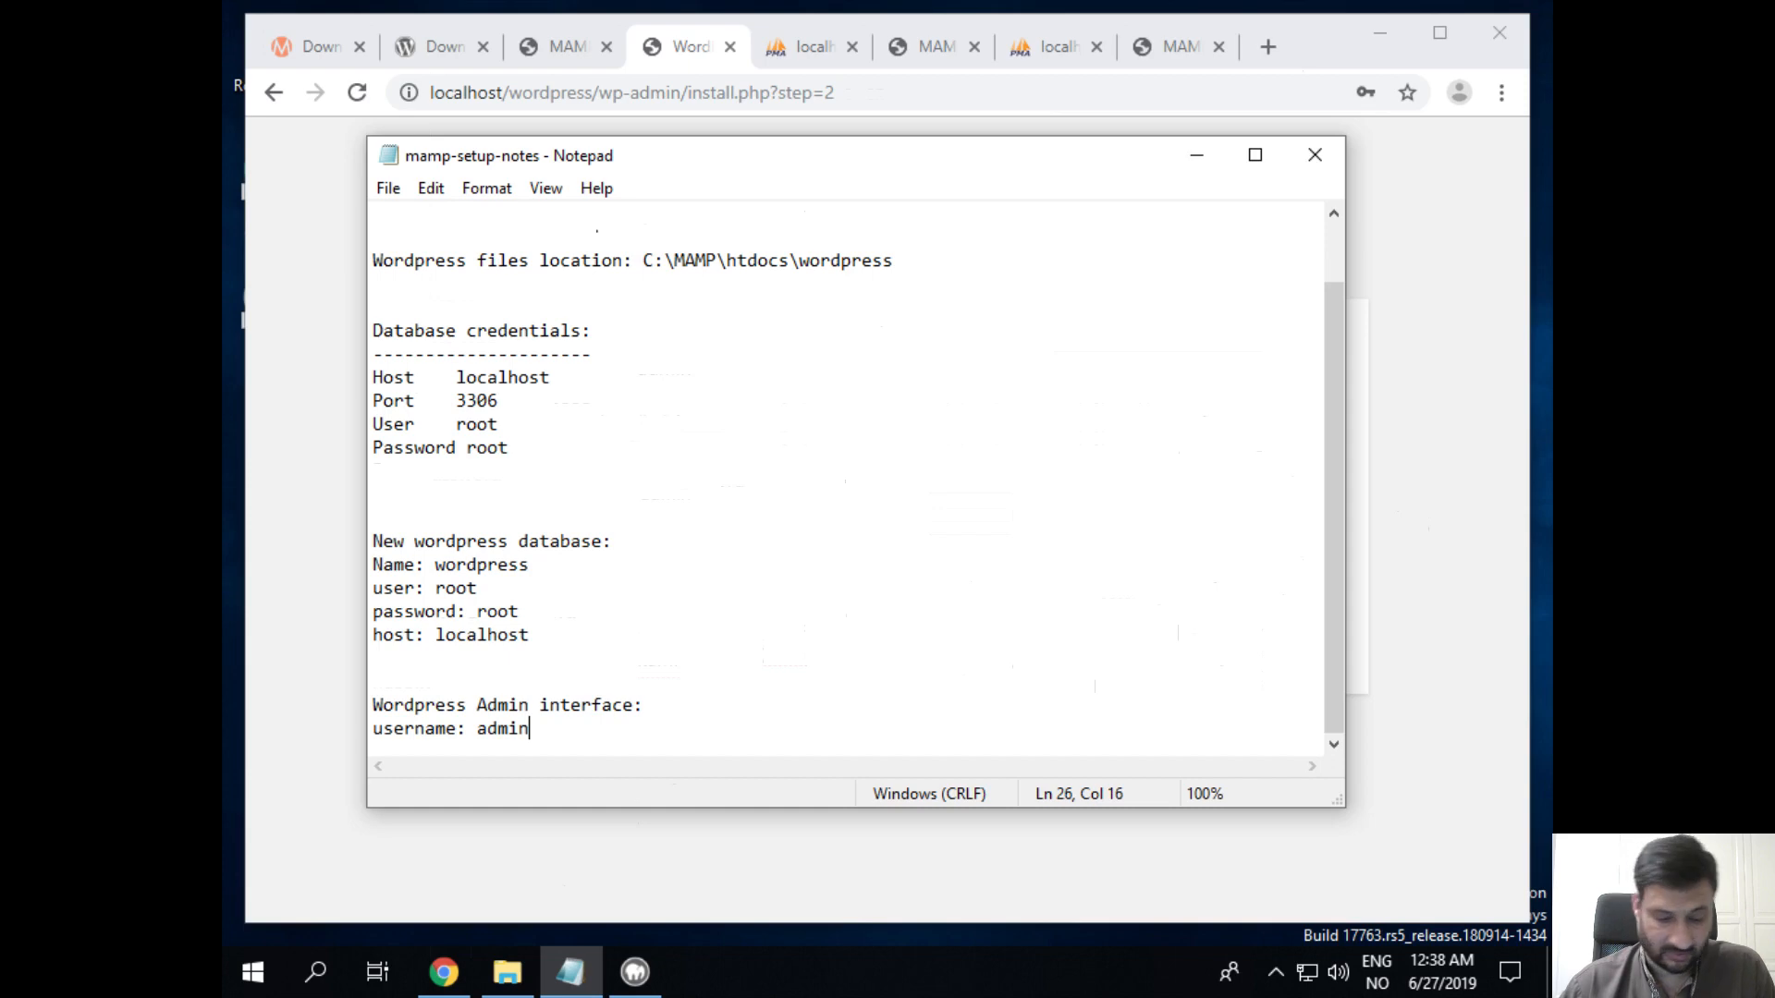
{"action": "key", "text": "Return"}
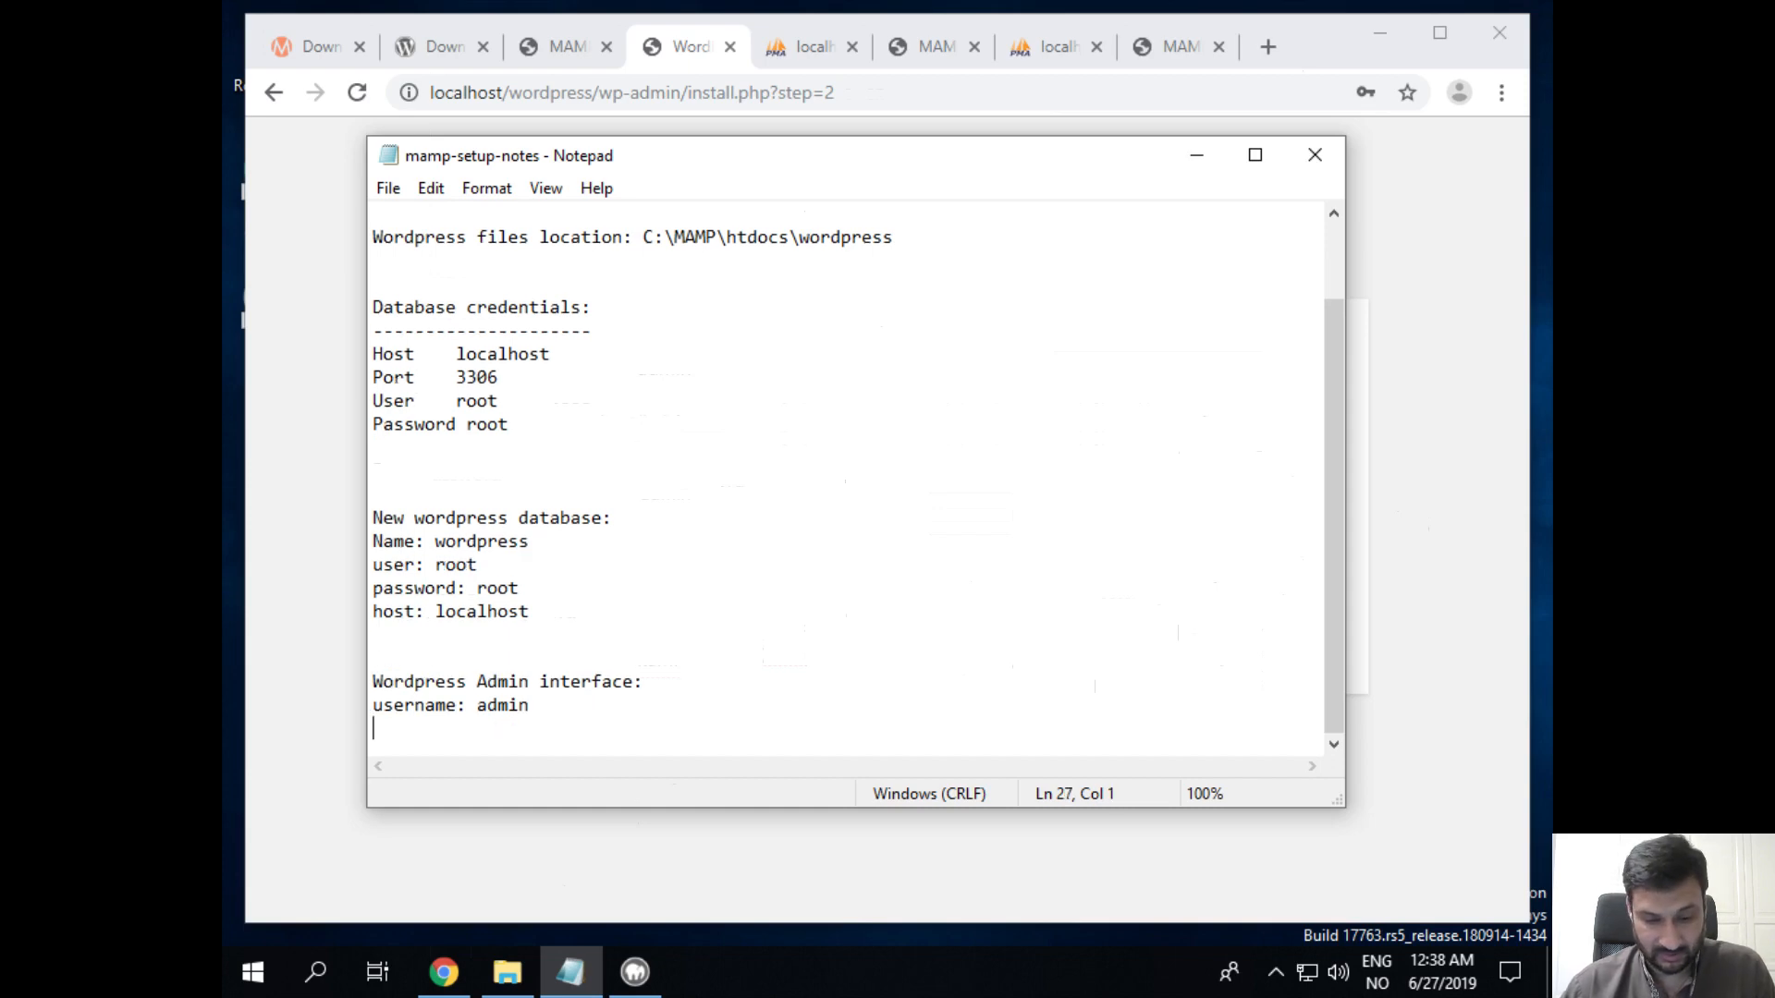
{"action": "type", "text": "password: "}
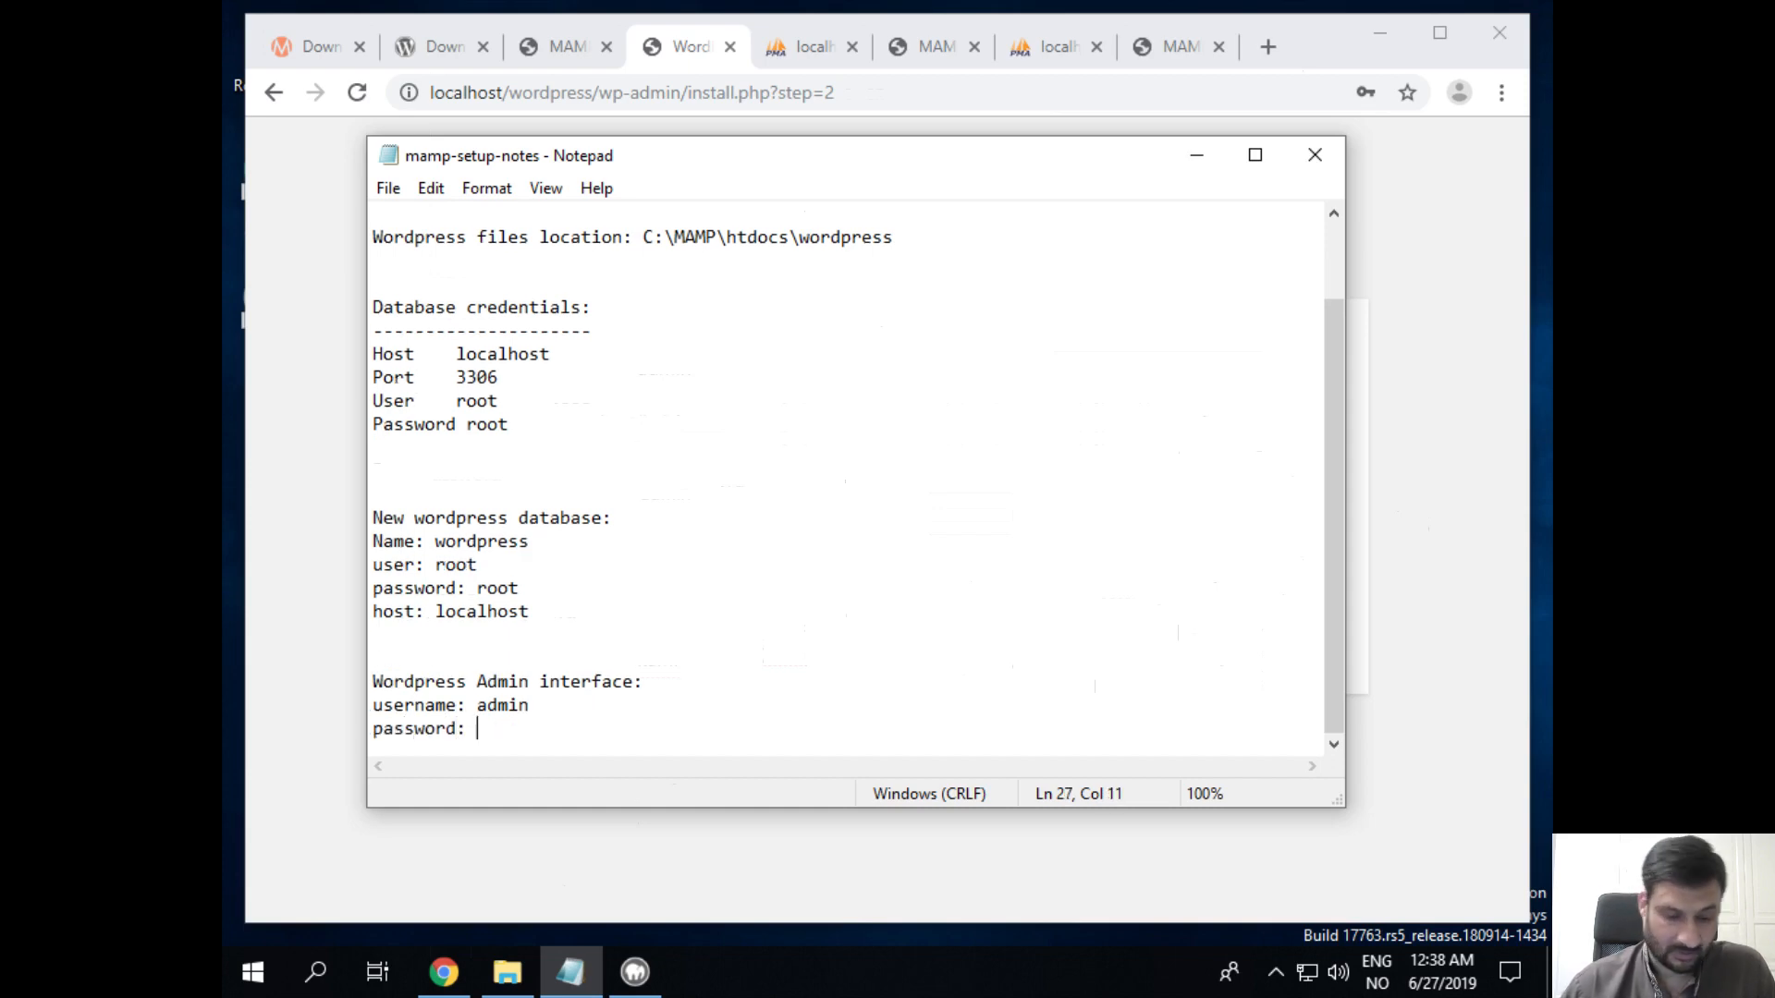
{"action": "type", "text": "mypass"}
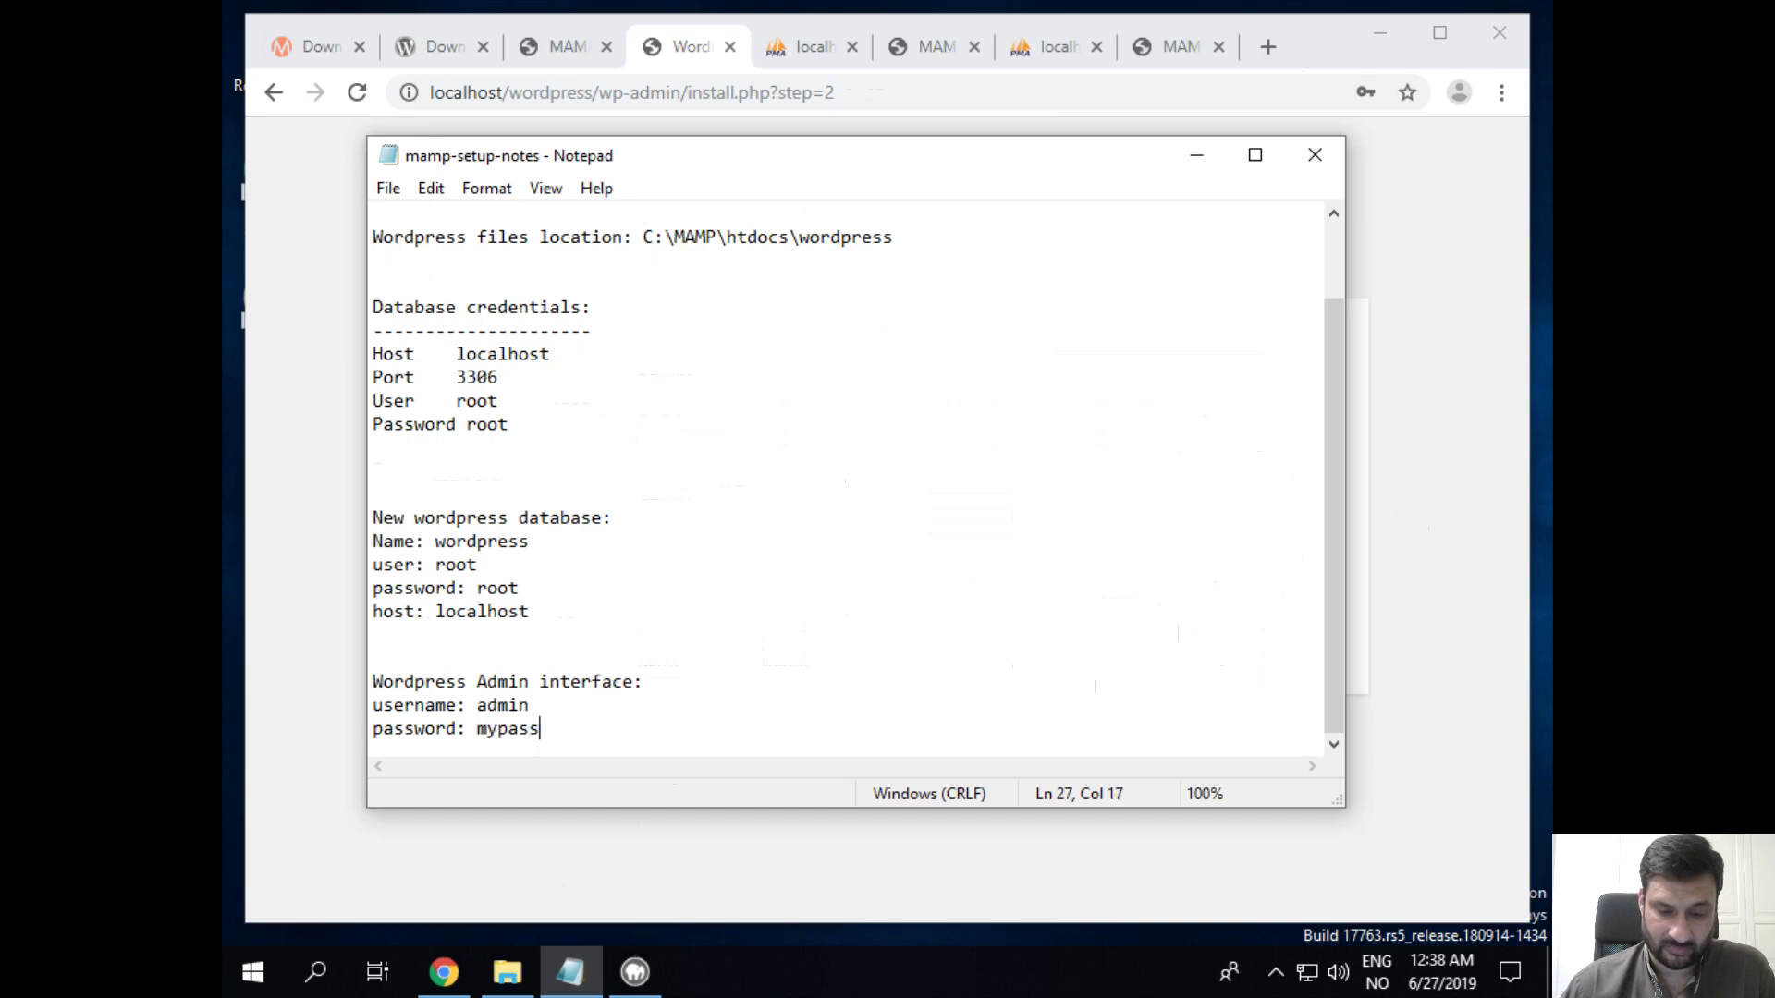
{"action": "type", "text": "word"}
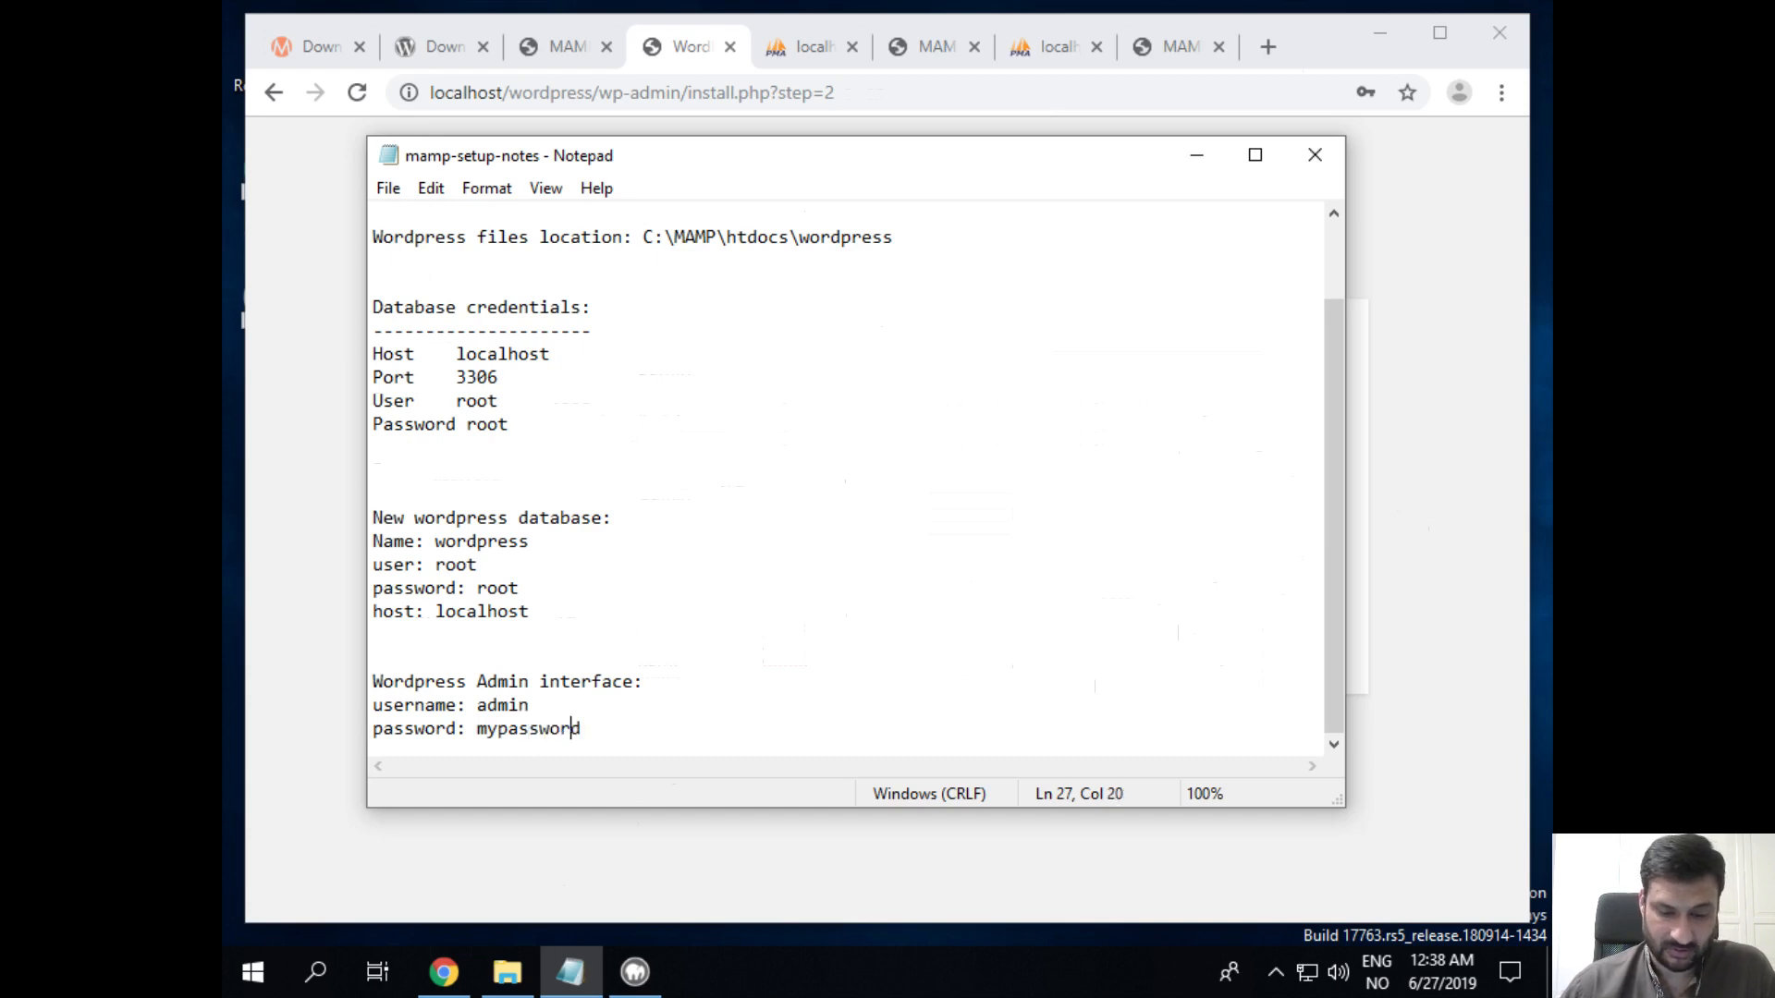
{"action": "key", "text": "Left"}
{"action": "key", "text": "Left"}
{"action": "key", "text": "Left"}
{"action": "key", "text": "Left"}
{"action": "key", "text": "Left"}
{"action": "key", "text": "Left"}
{"action": "key", "text": "Left"}
{"action": "key", "text": "Left"}
{"action": "key", "text": "Left"}
{"action": "key", "text": "BackSpace"}
{"action": "type", "text": ";"}
{"action": "key", "text": "BackSpace"}
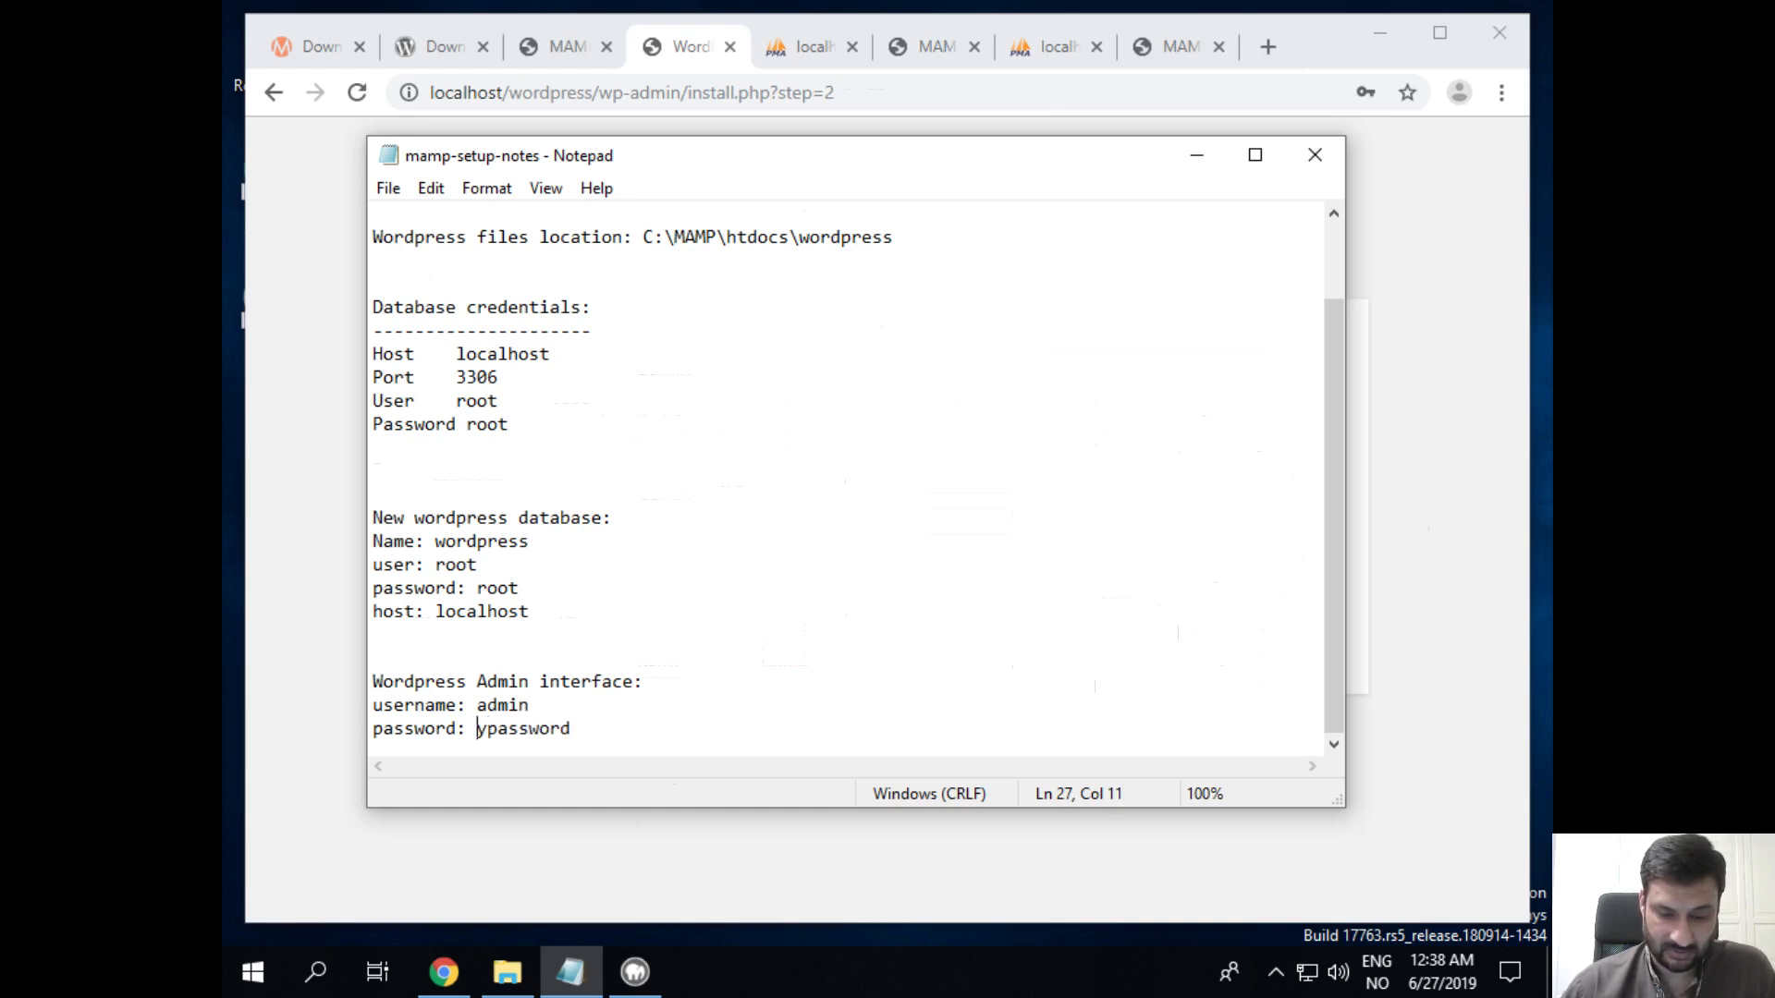
{"action": "type", "text": "M"}
{"action": "key", "text": "Right"}
{"action": "key", "text": "Delete"}
{"action": "type", "text": "P"}
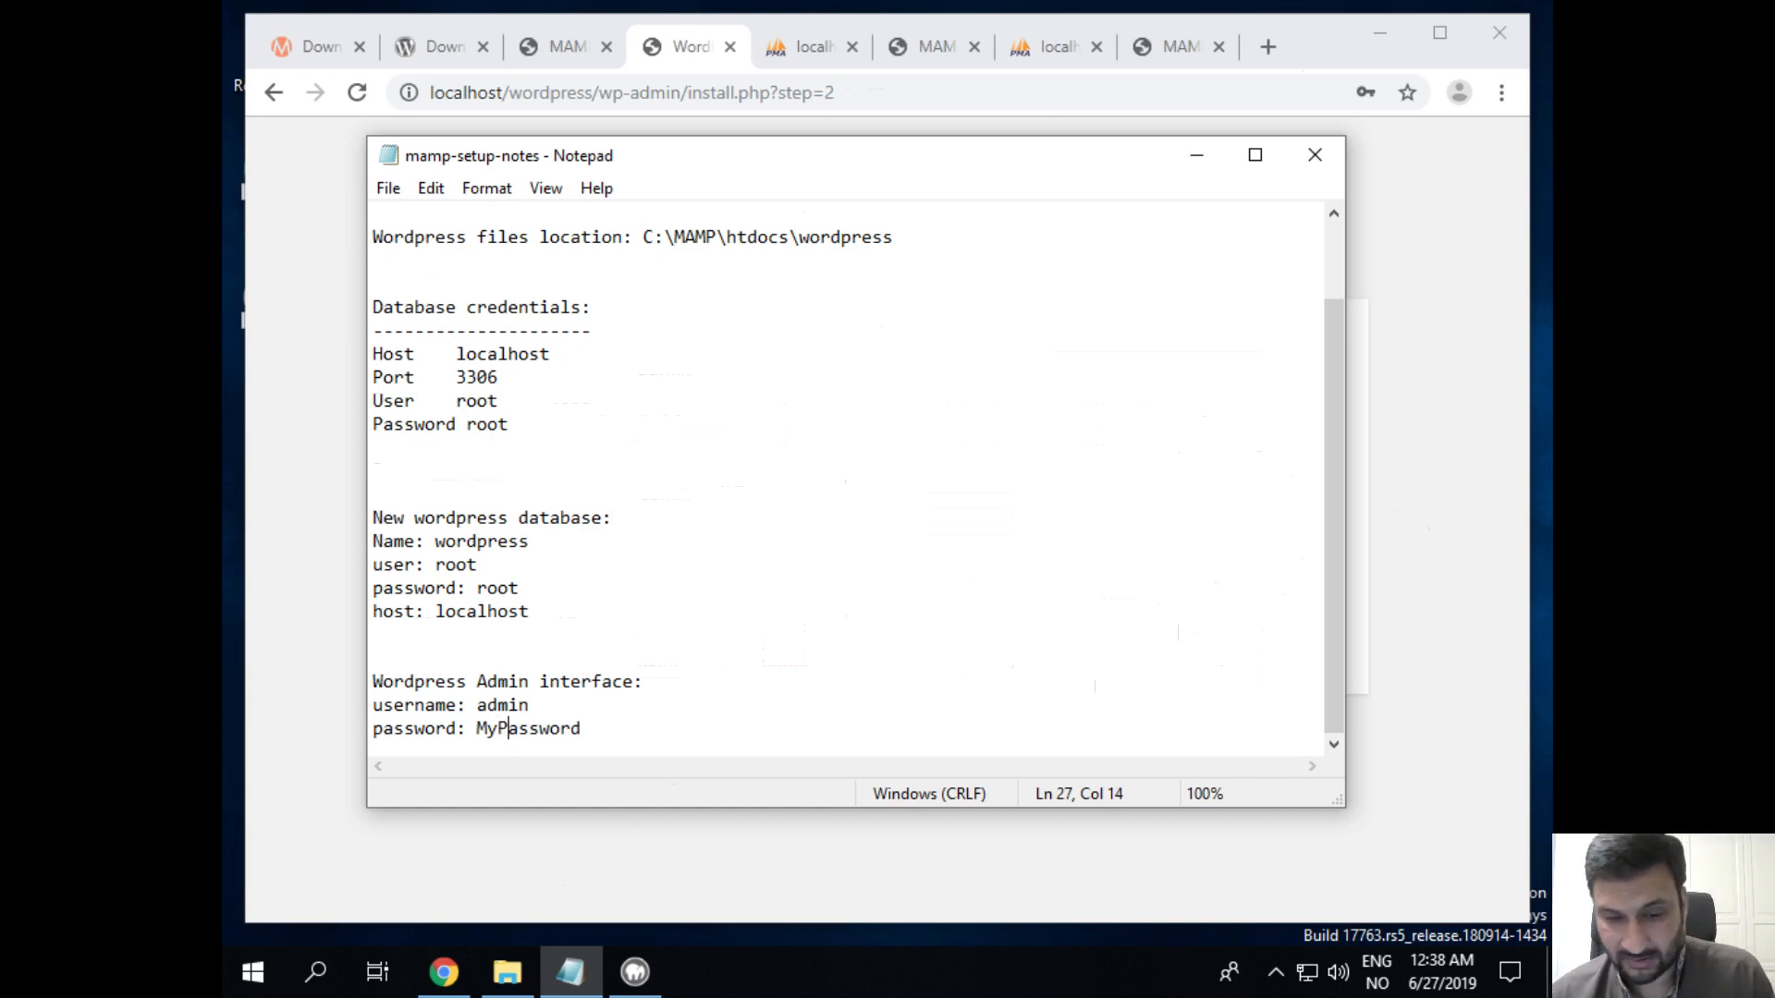
{"action": "left_click", "coordinate": [1502, 95]}
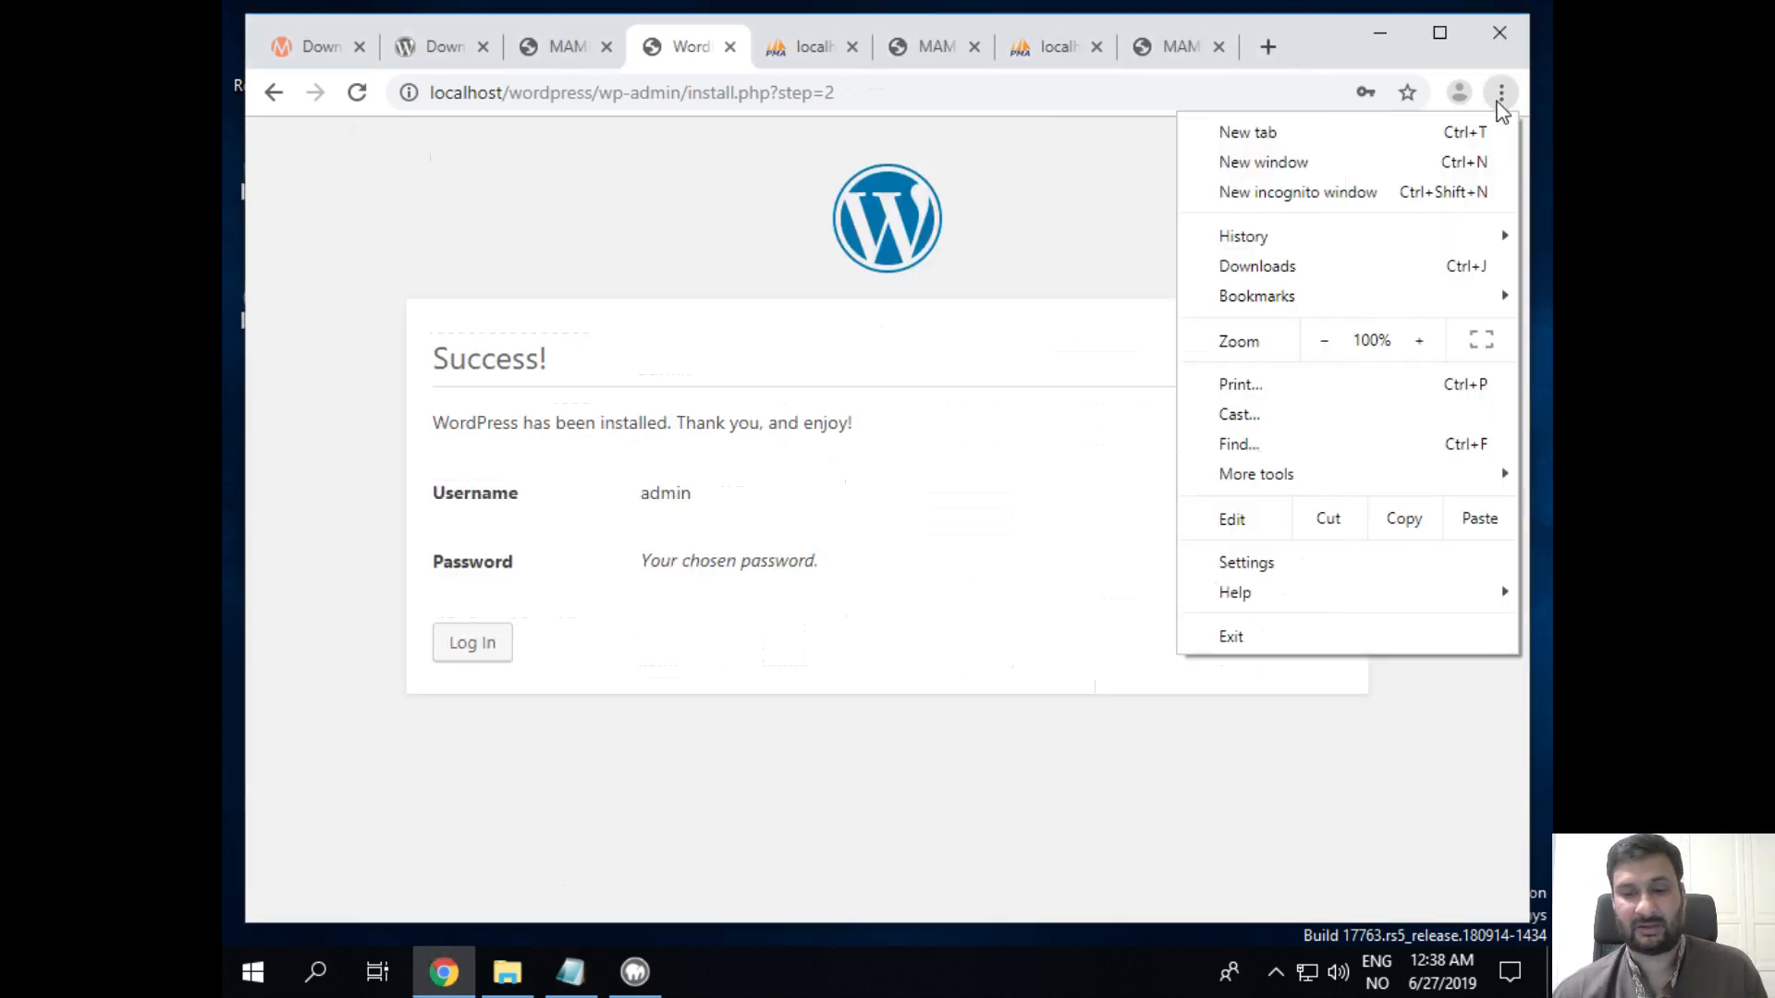
Step: Search Chrome settings for 'password' and open the saved passwords list
{"action": "left_click", "coordinate": [1321, 570]}
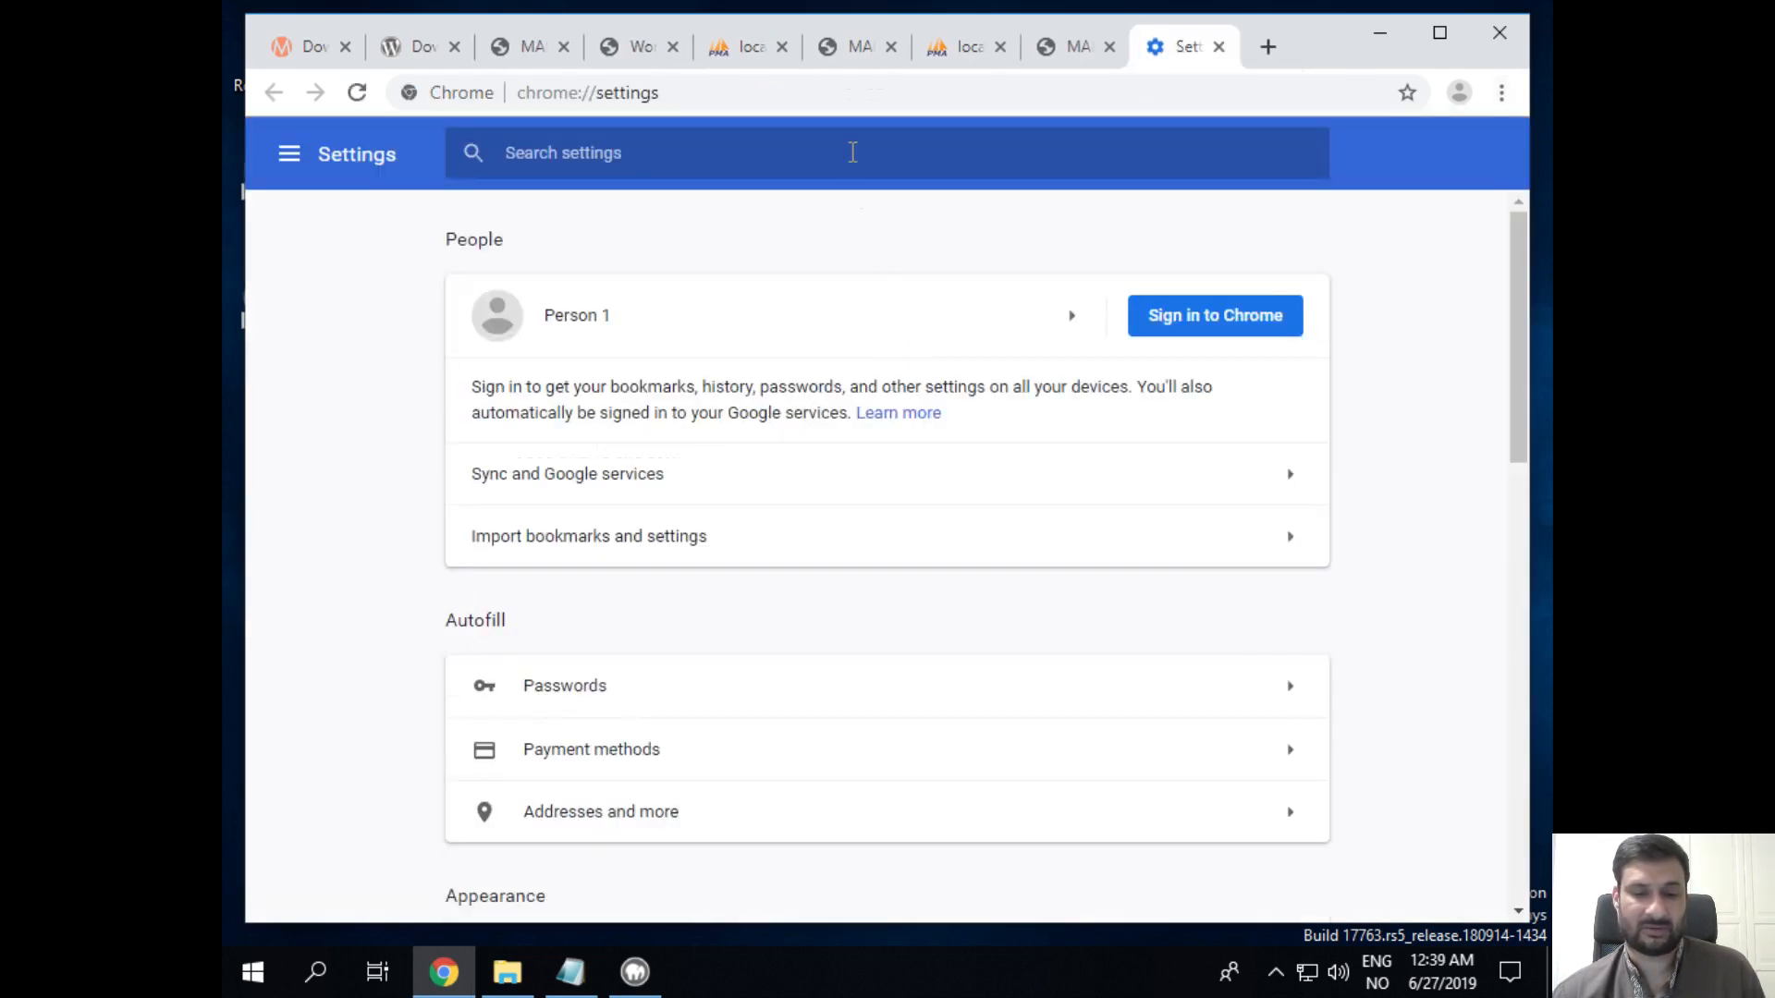
{"action": "left_click", "coordinate": [852, 152]}
{"action": "type", "text": "password"}
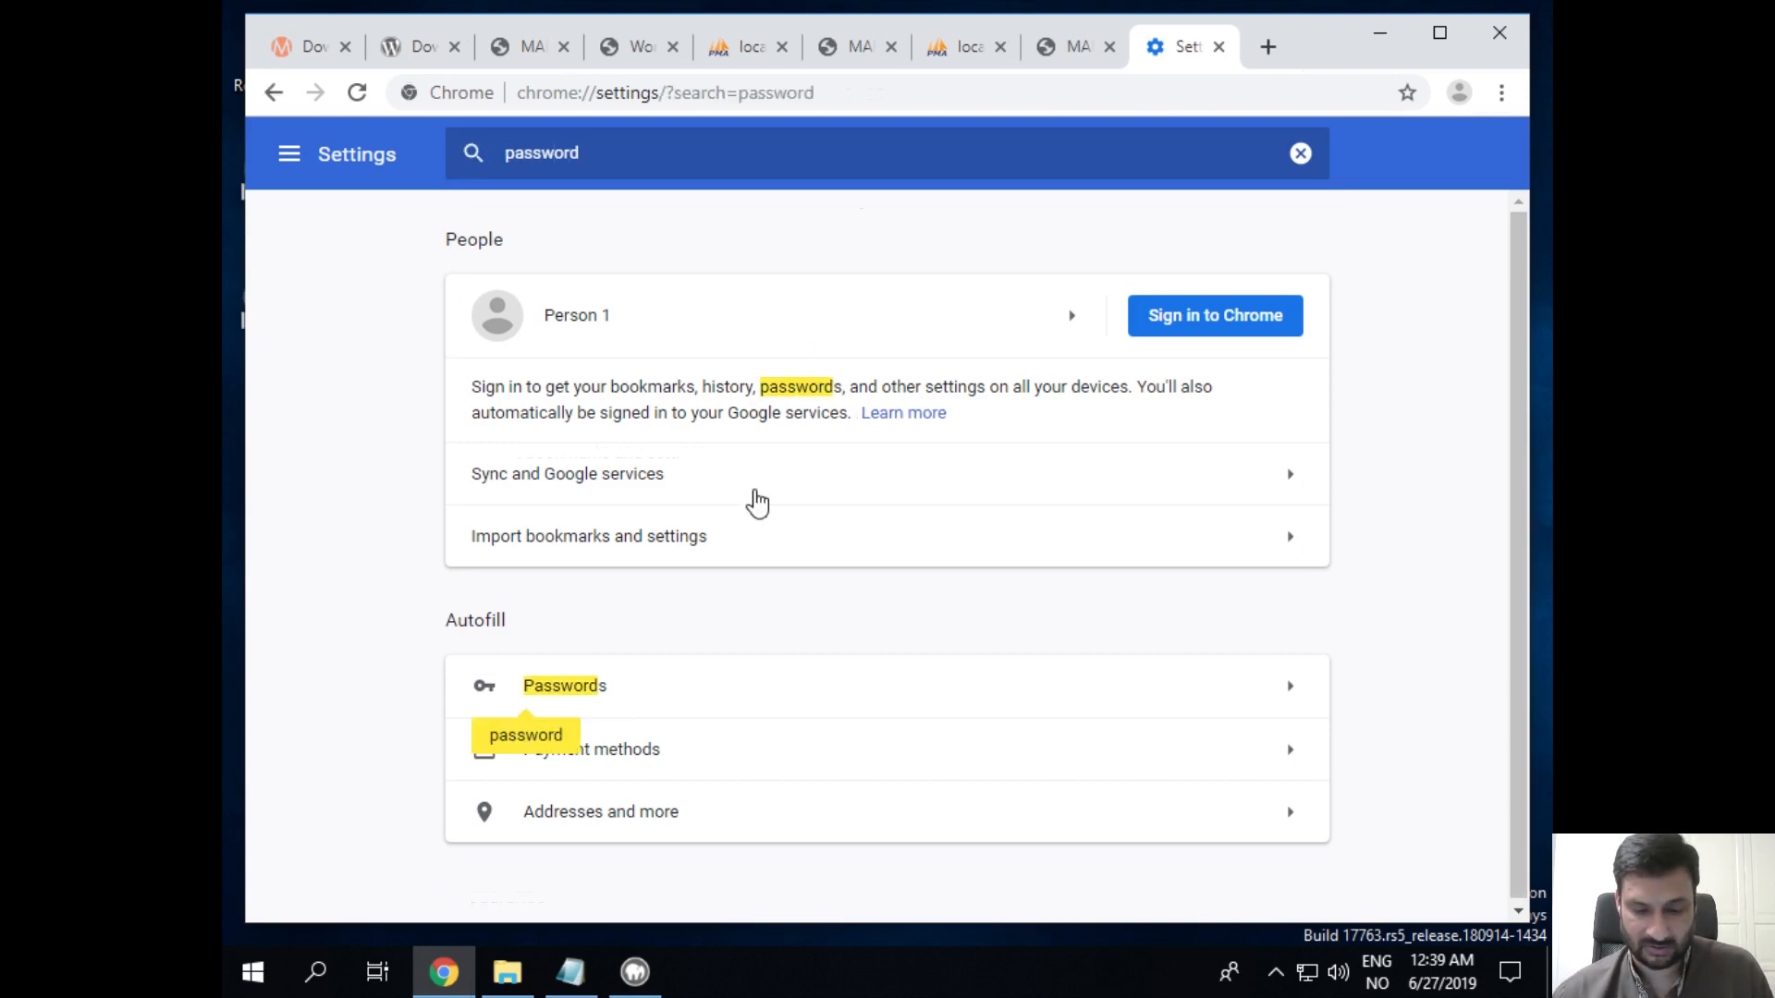
{"action": "left_click", "coordinate": [1213, 691]}
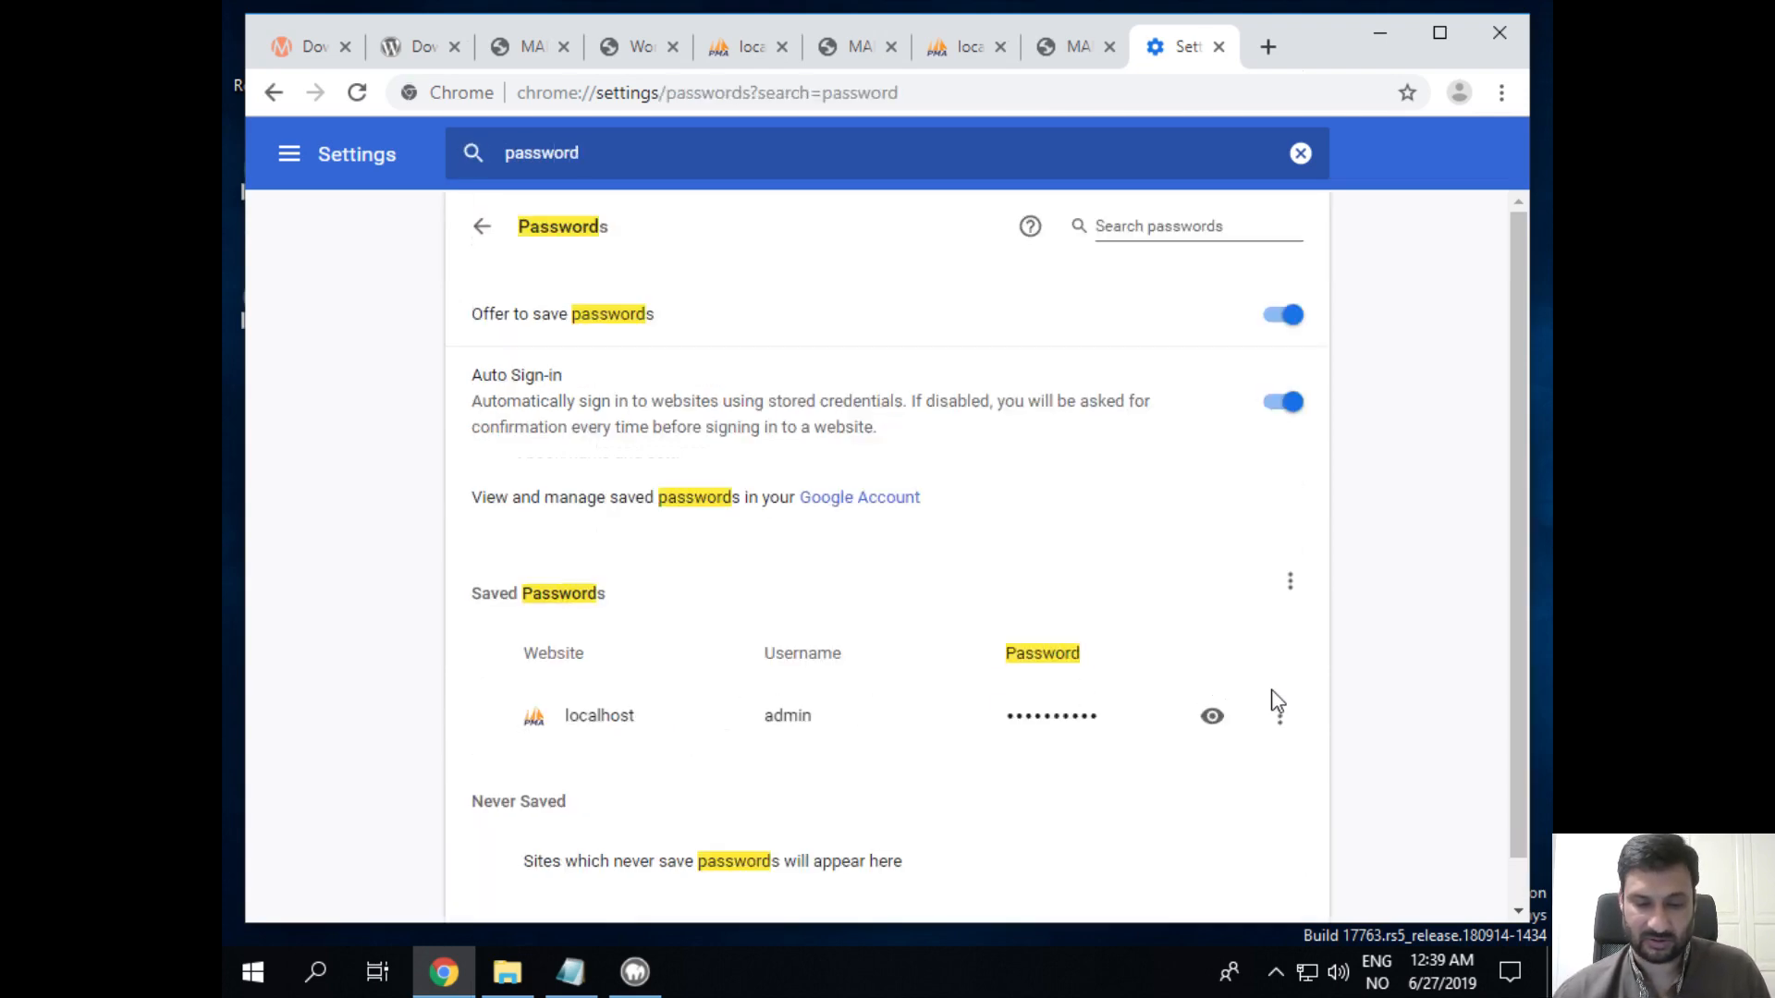
Step: Reveal the saved localhost admin password using the Windows password, and select it
{"action": "left_click", "coordinate": [1200, 722]}
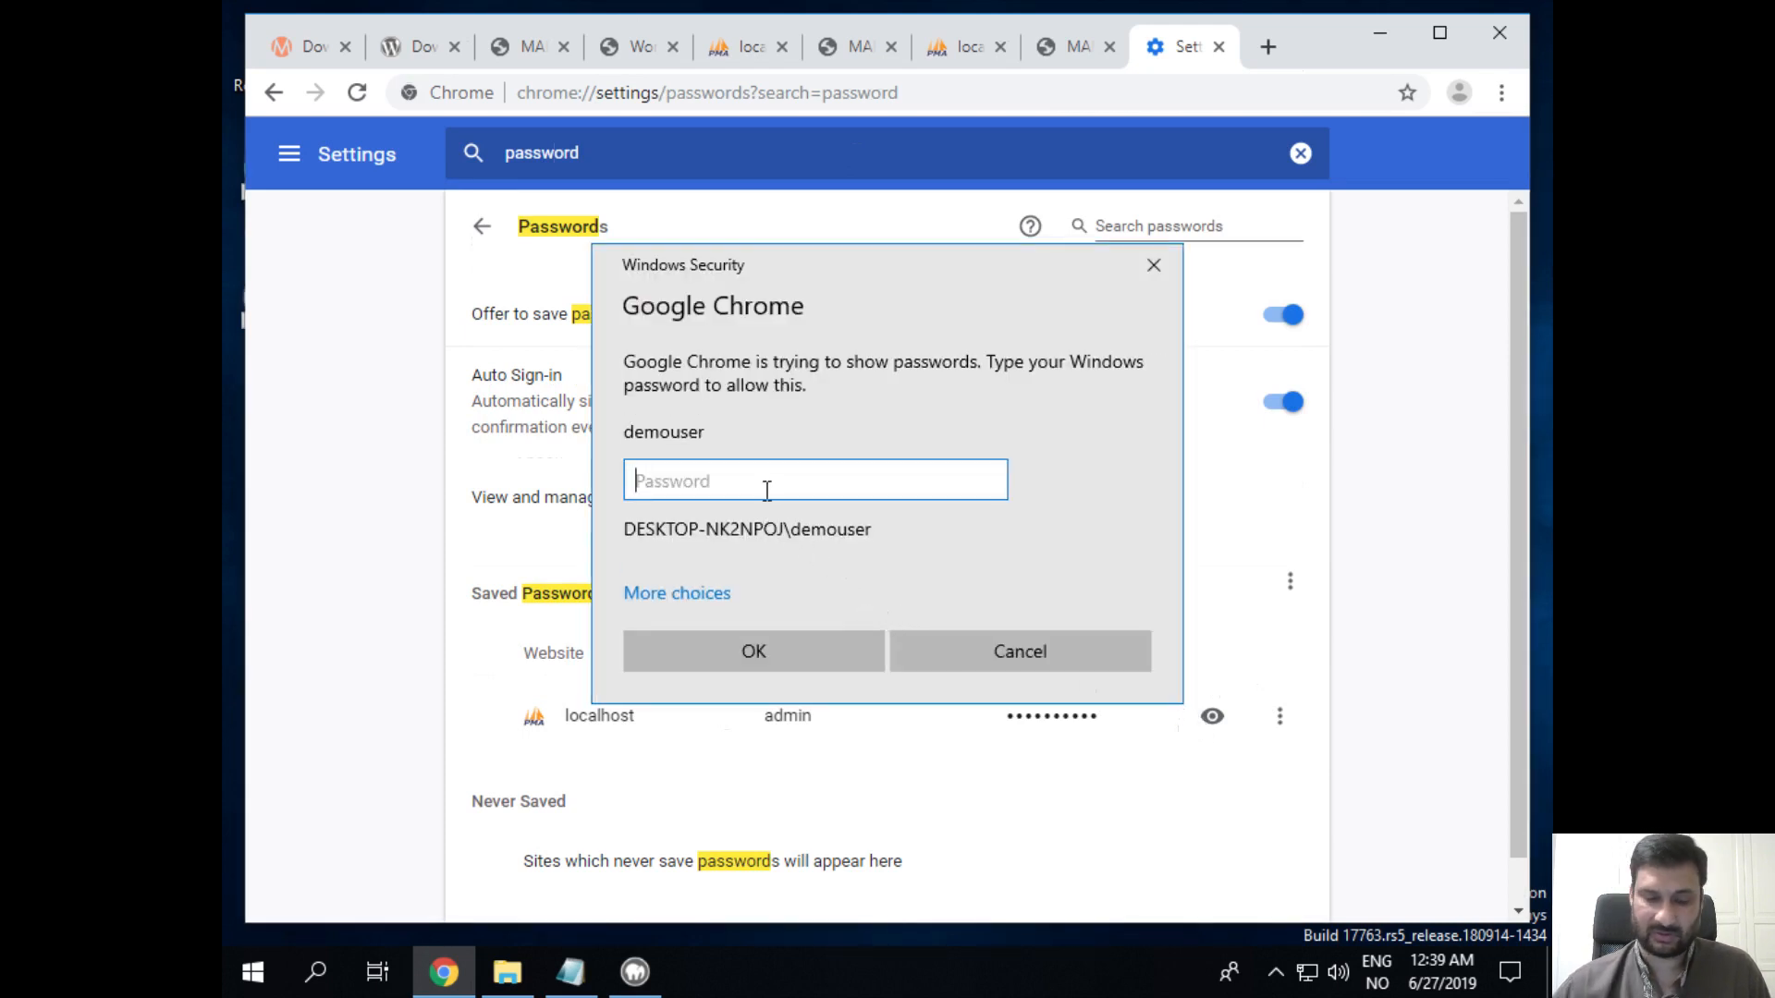
{"action": "type", "text": "**********"}
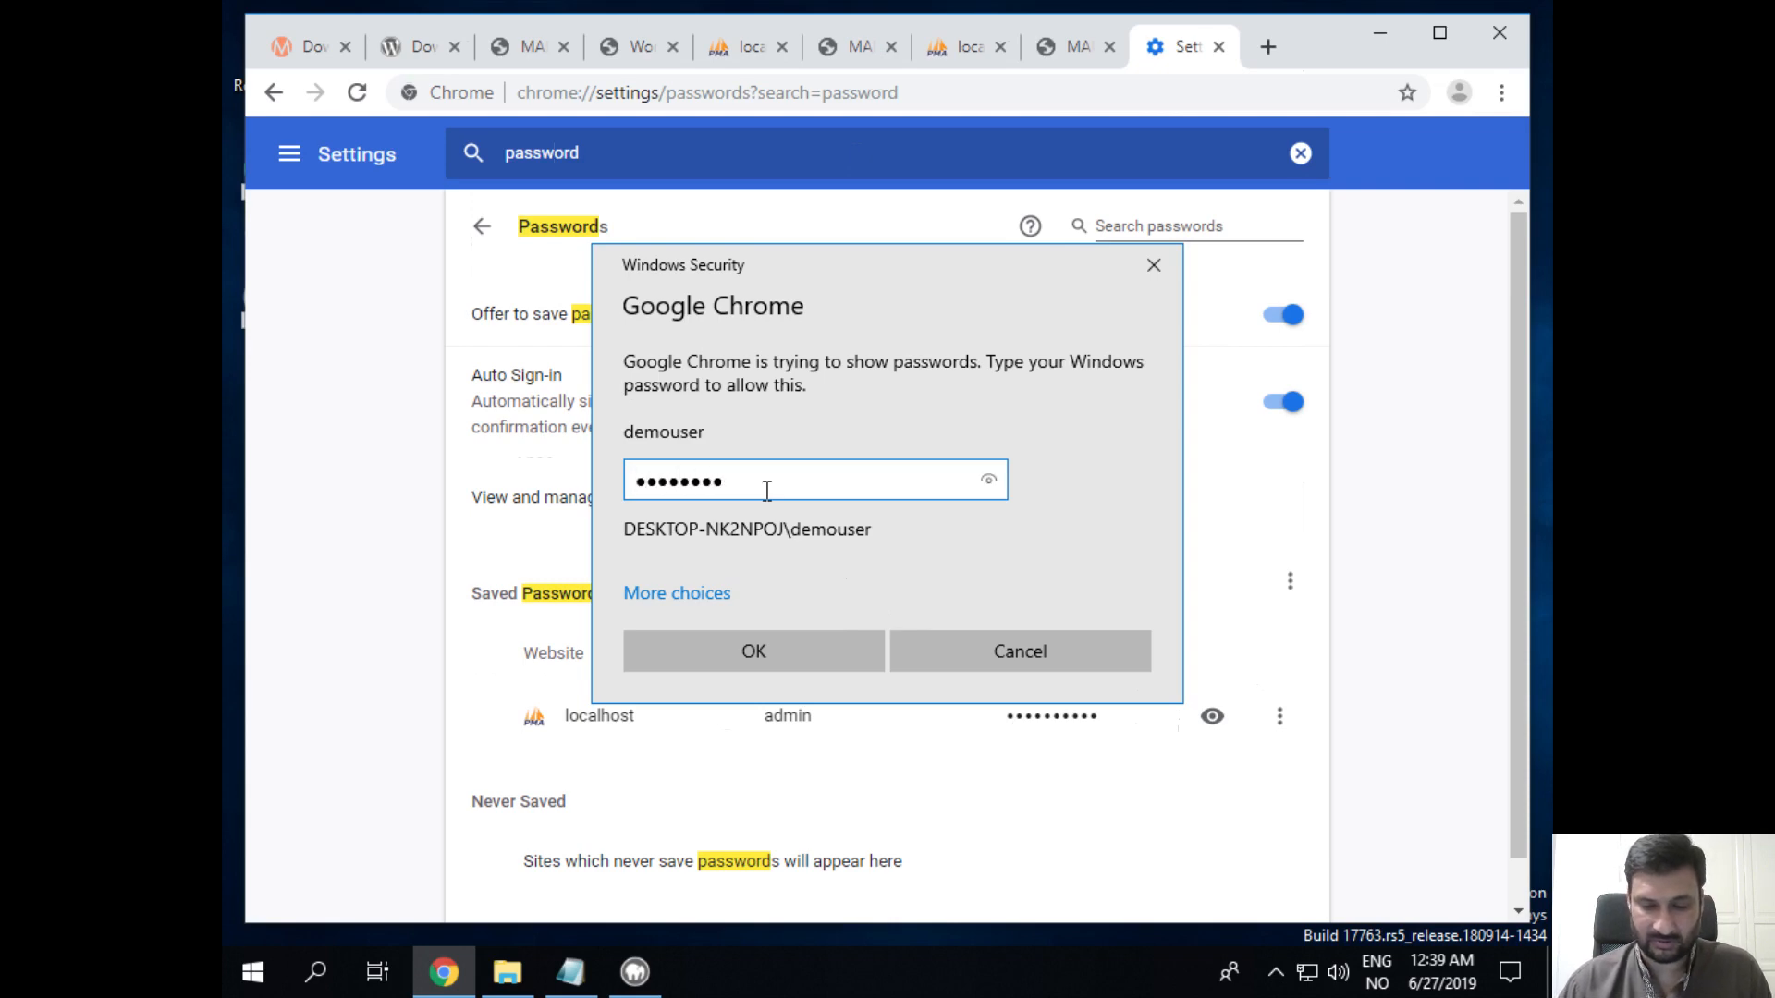
{"action": "key", "text": "Return"}
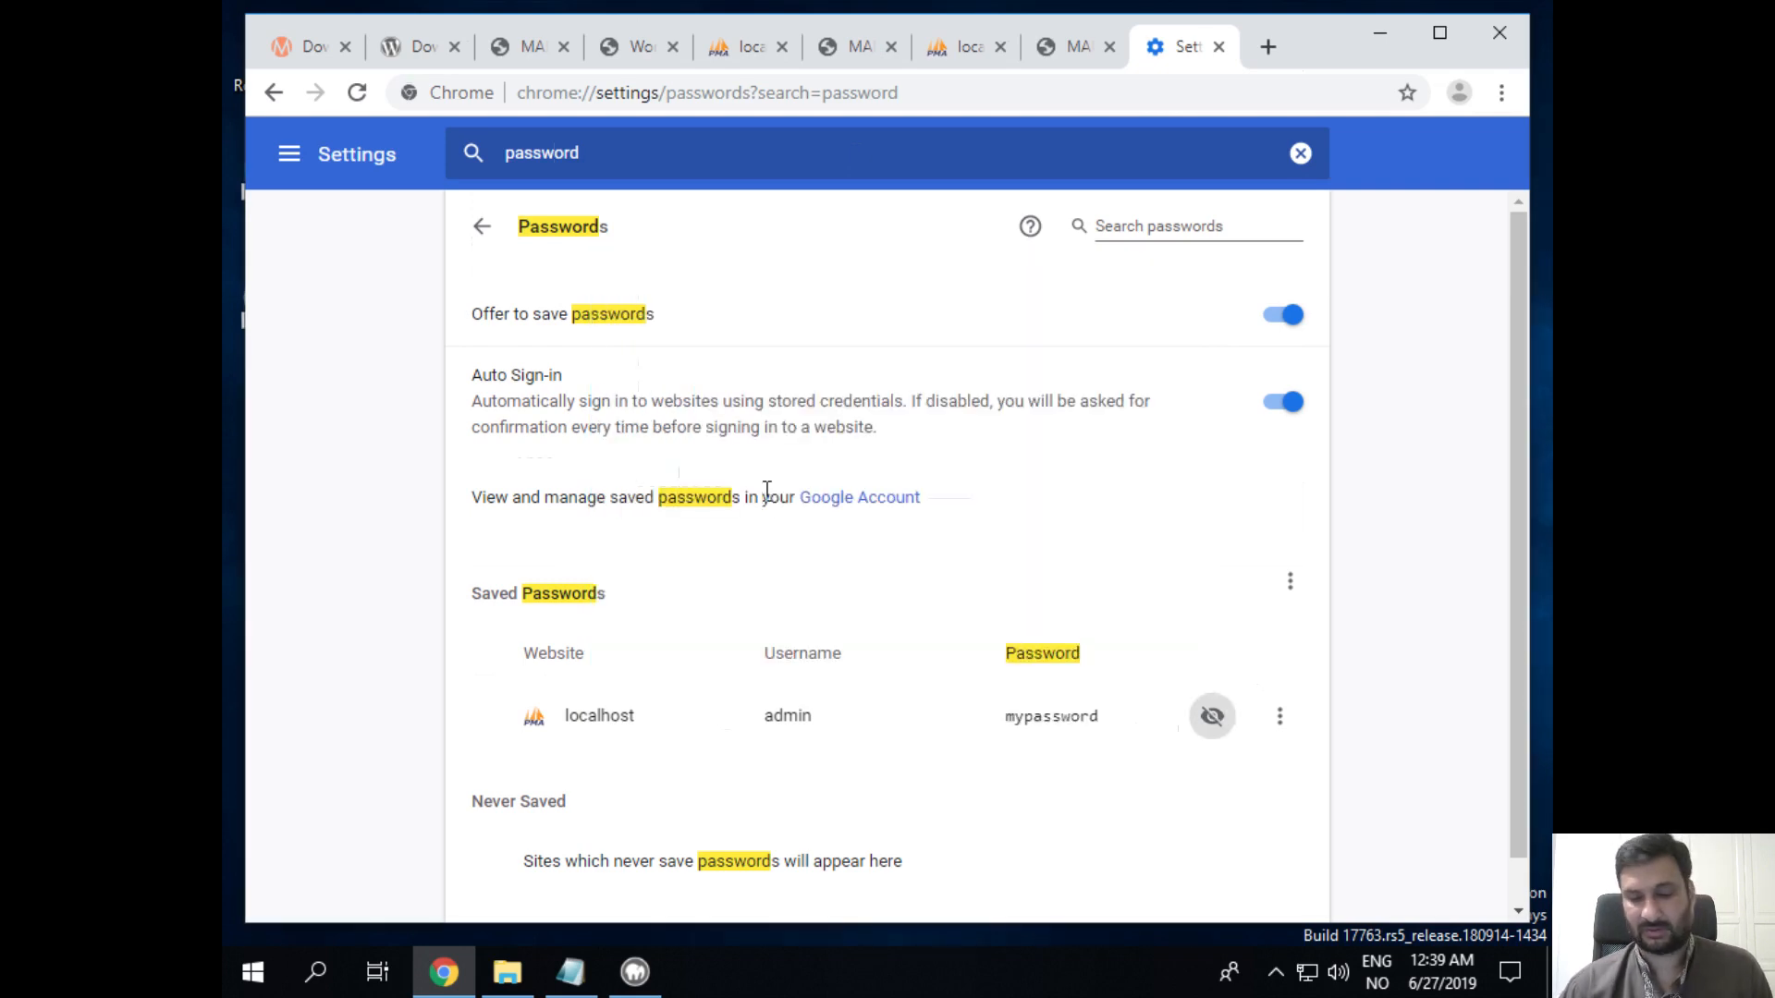
{"action": "double_click", "coordinate": [1070, 721]}
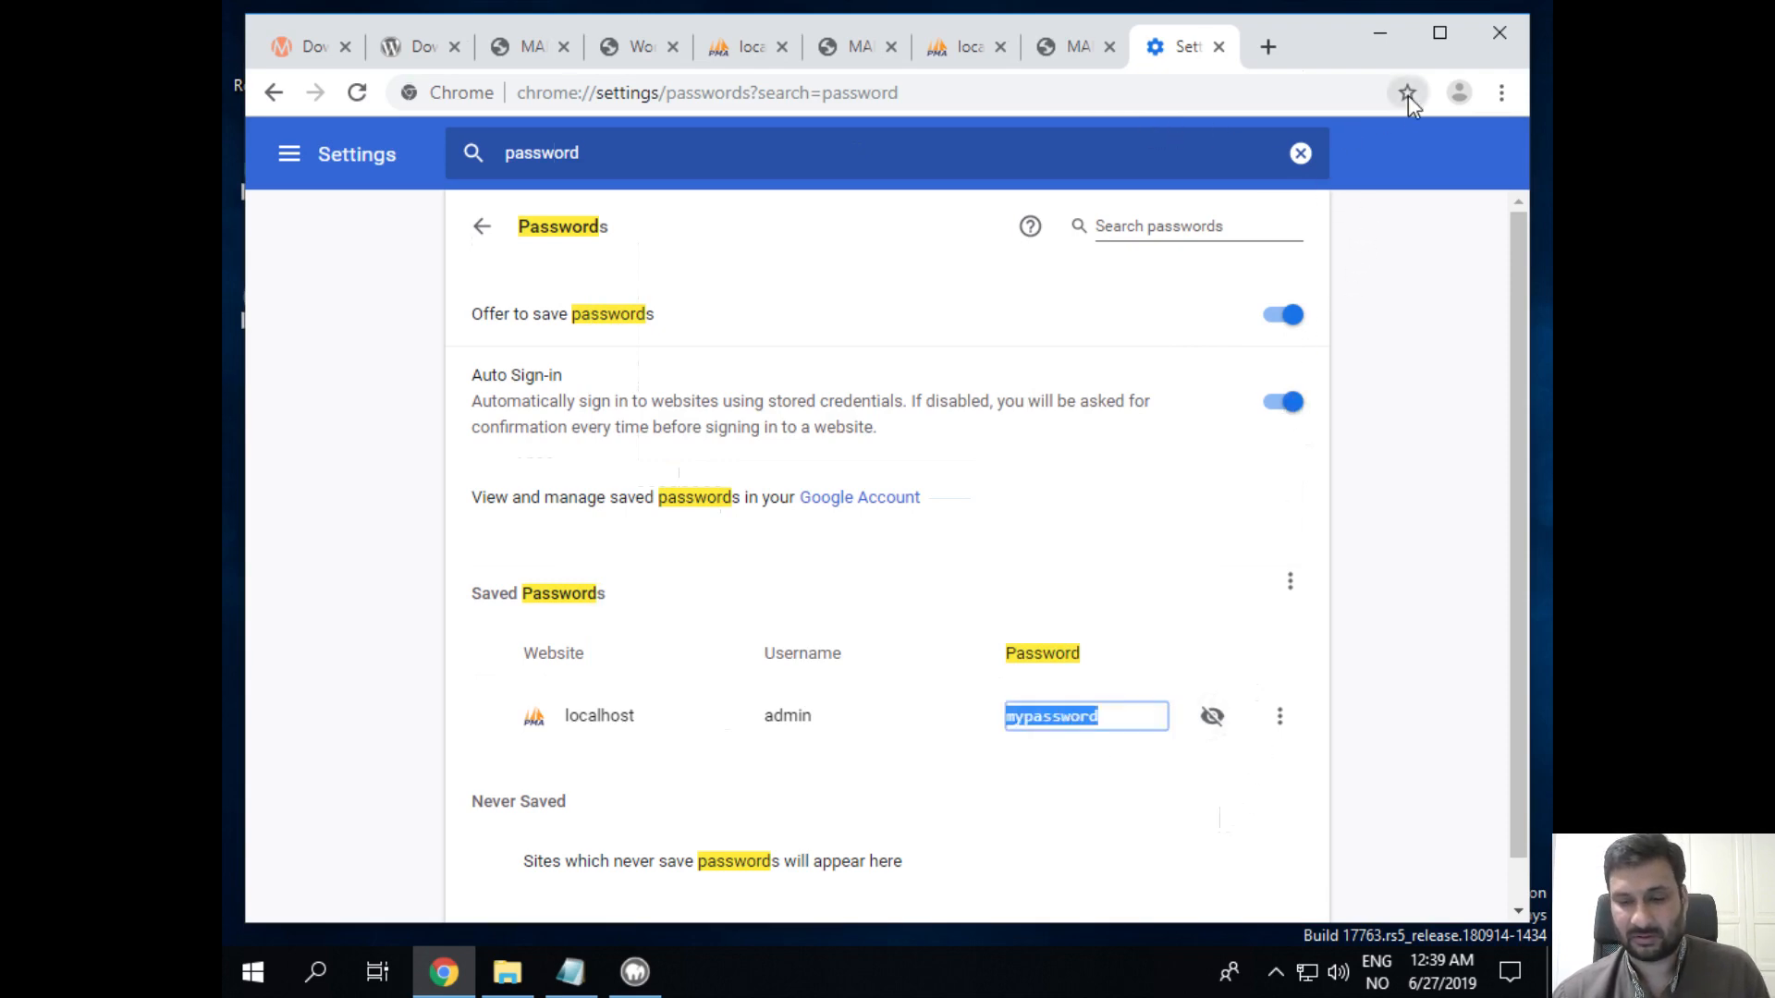
{"action": "left_click", "coordinate": [1381, 33]}
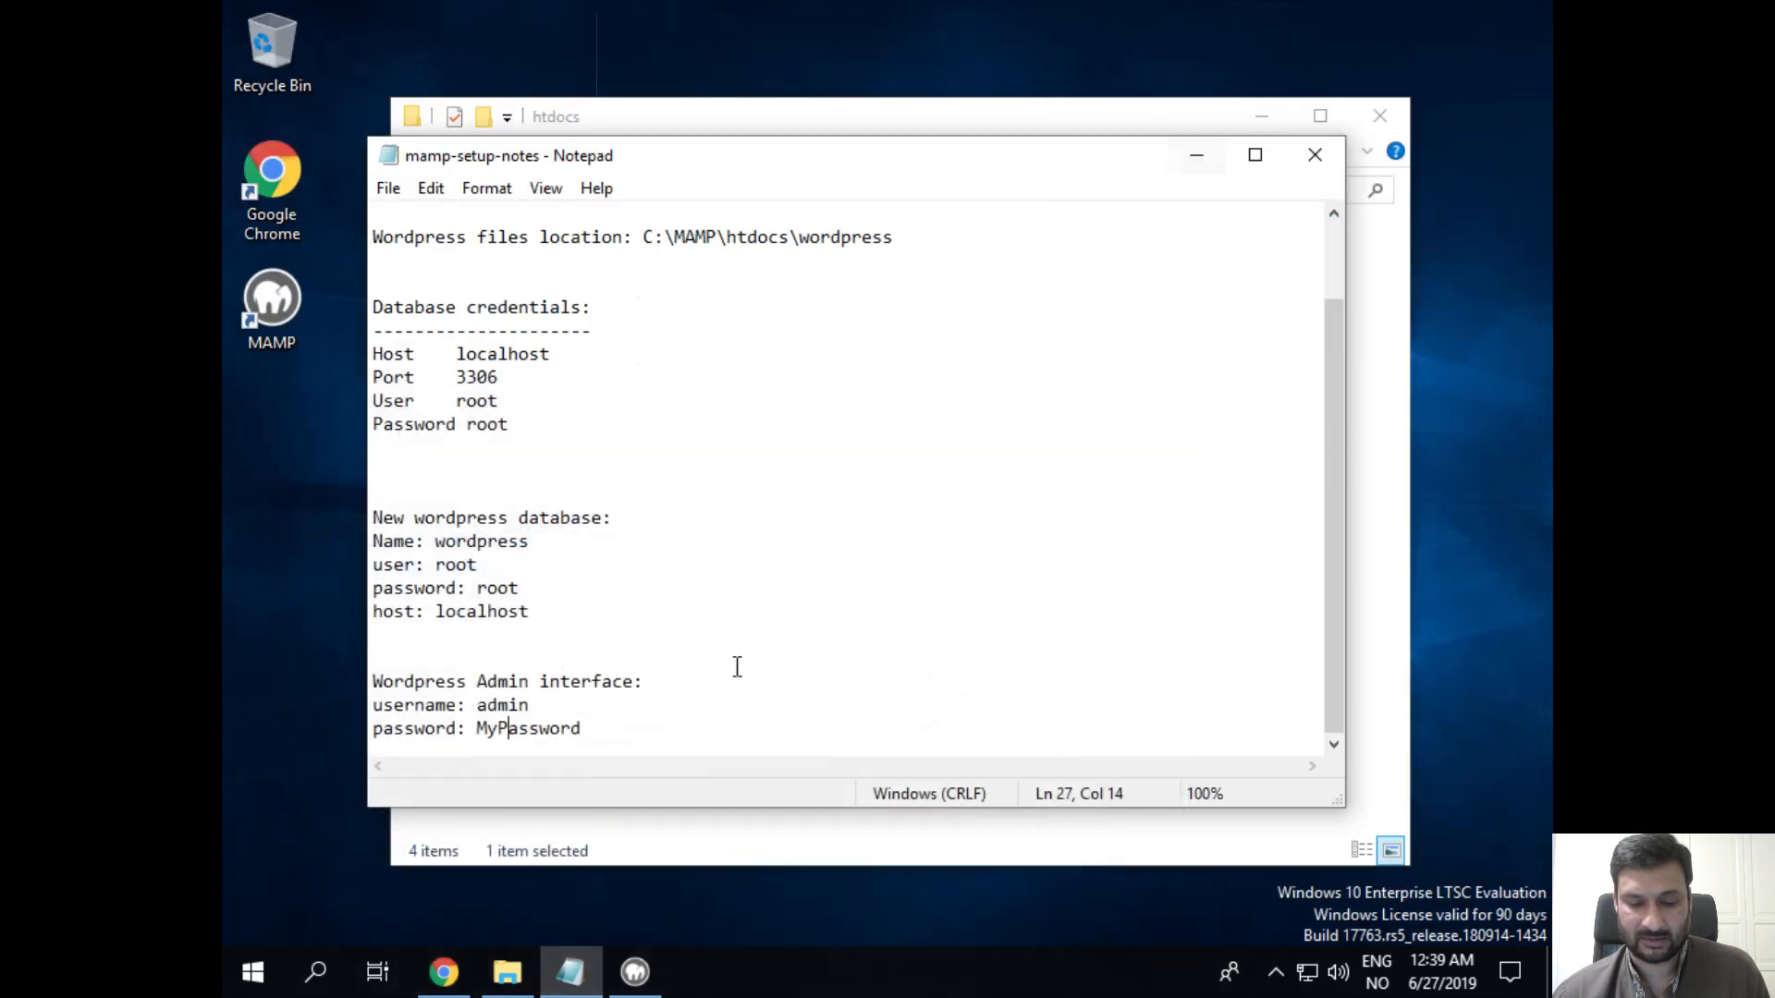
Step: Retype the recorded admin password correctly in the notes
{"action": "double_click", "coordinate": [625, 718]}
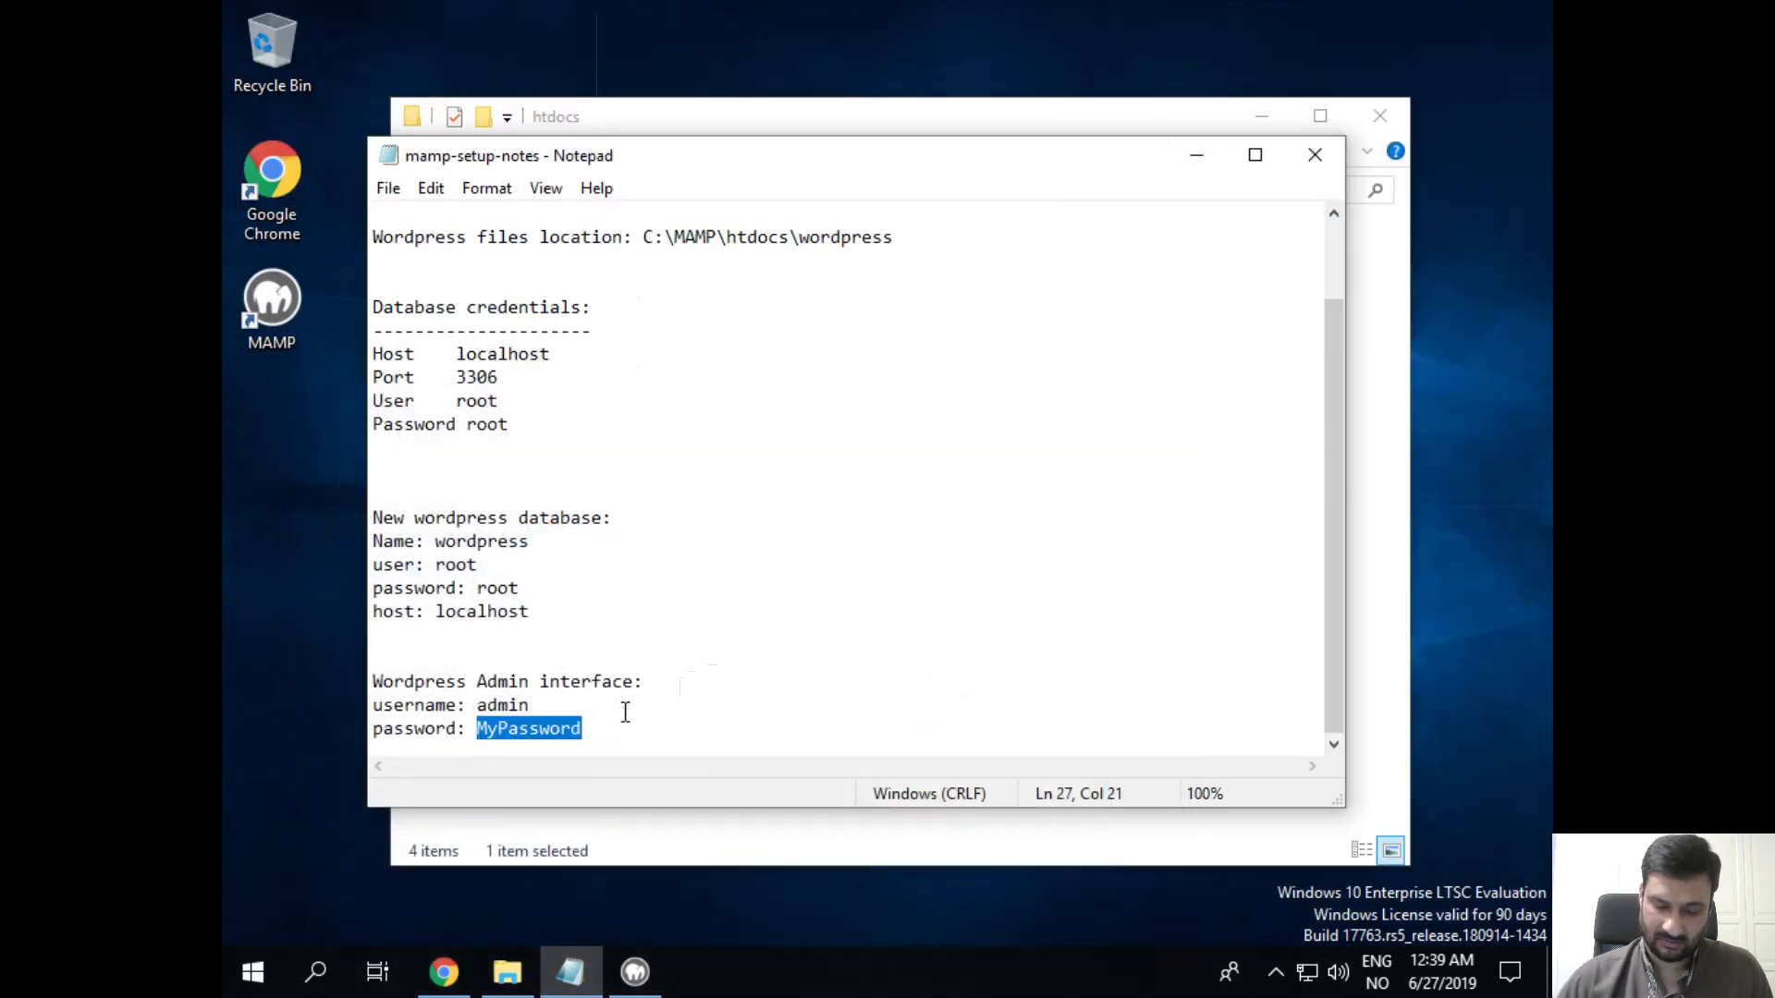
{"action": "type", "text": "mypassword"}
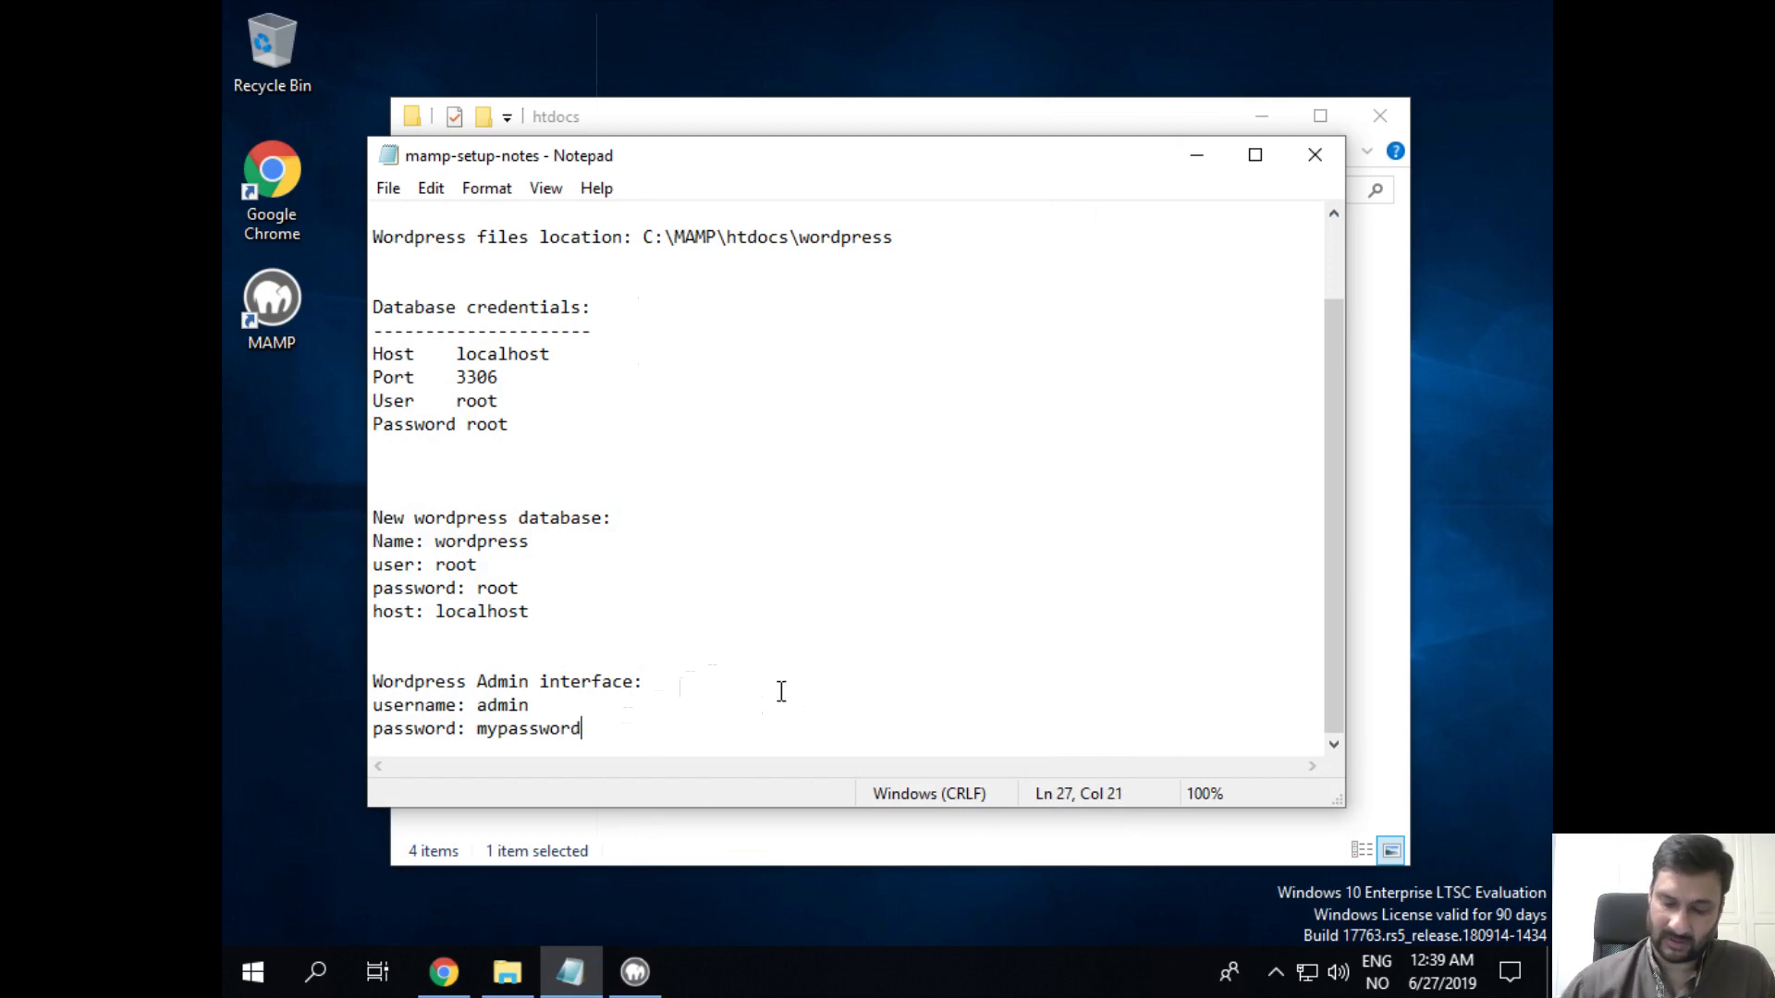
{"action": "key", "text": "Return"}
{"action": "key", "text": "Return"}
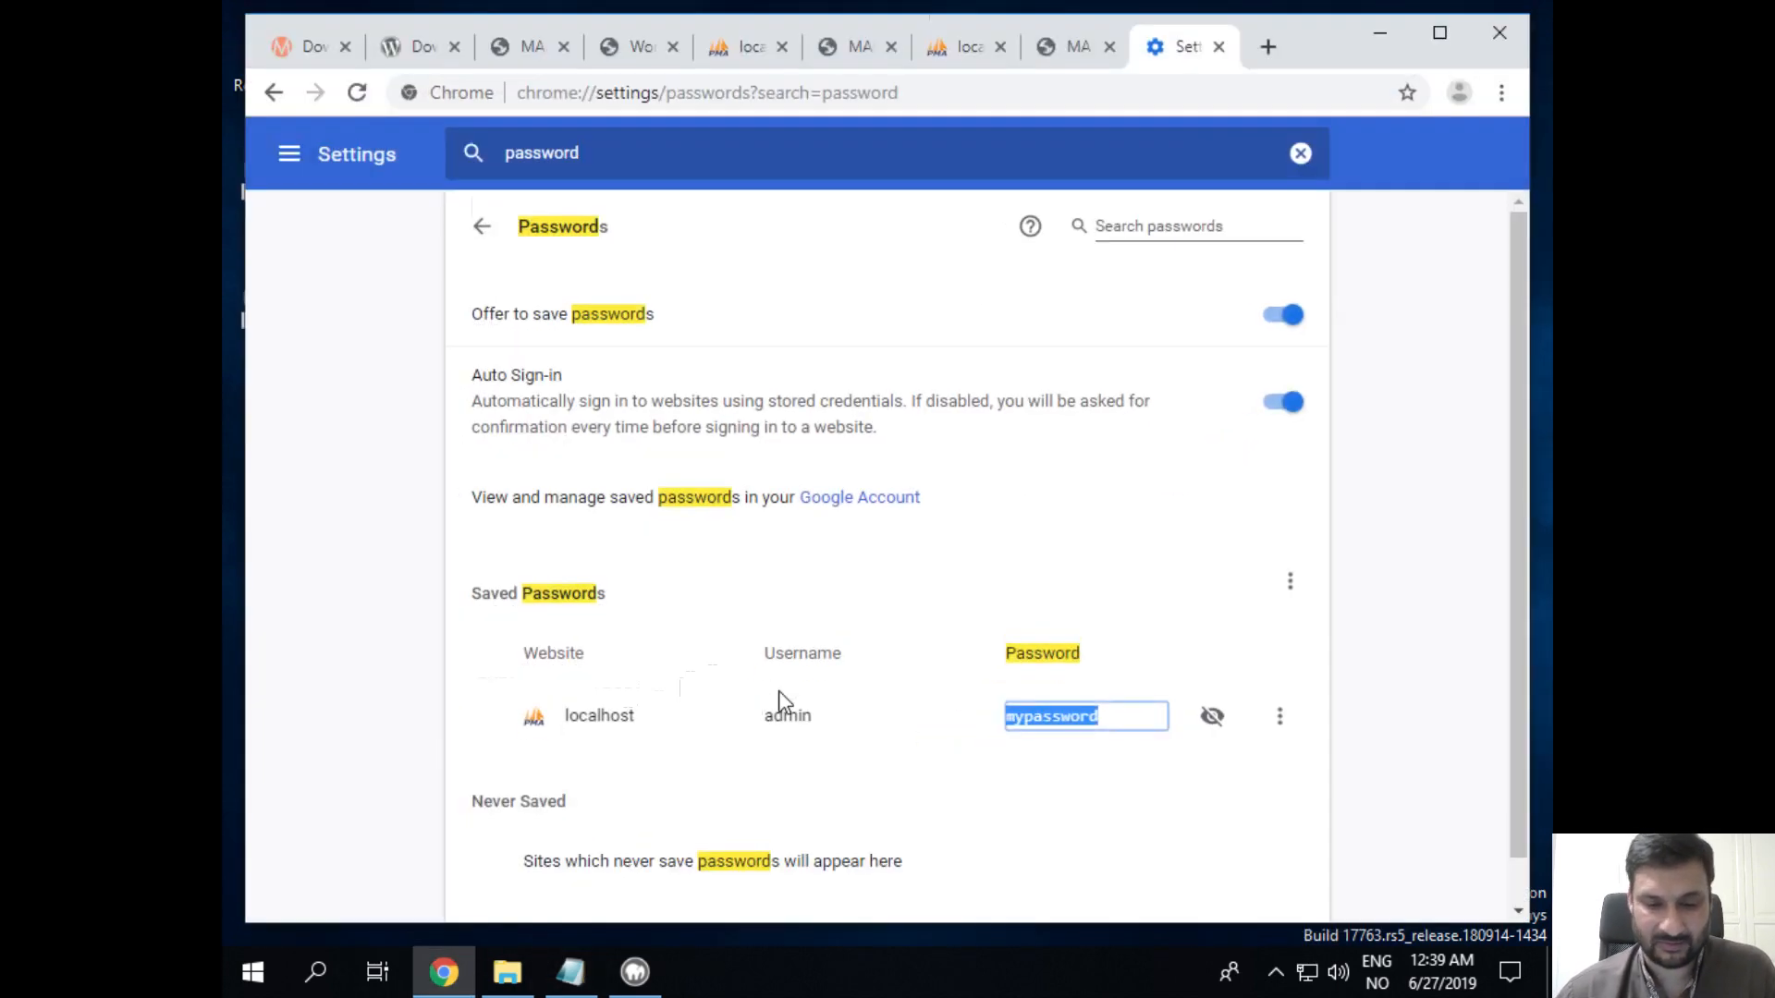
Step: Copy localhost/wordpress/wp-admin from Chrome's address bar
{"action": "left_click", "coordinate": [1224, 46]}
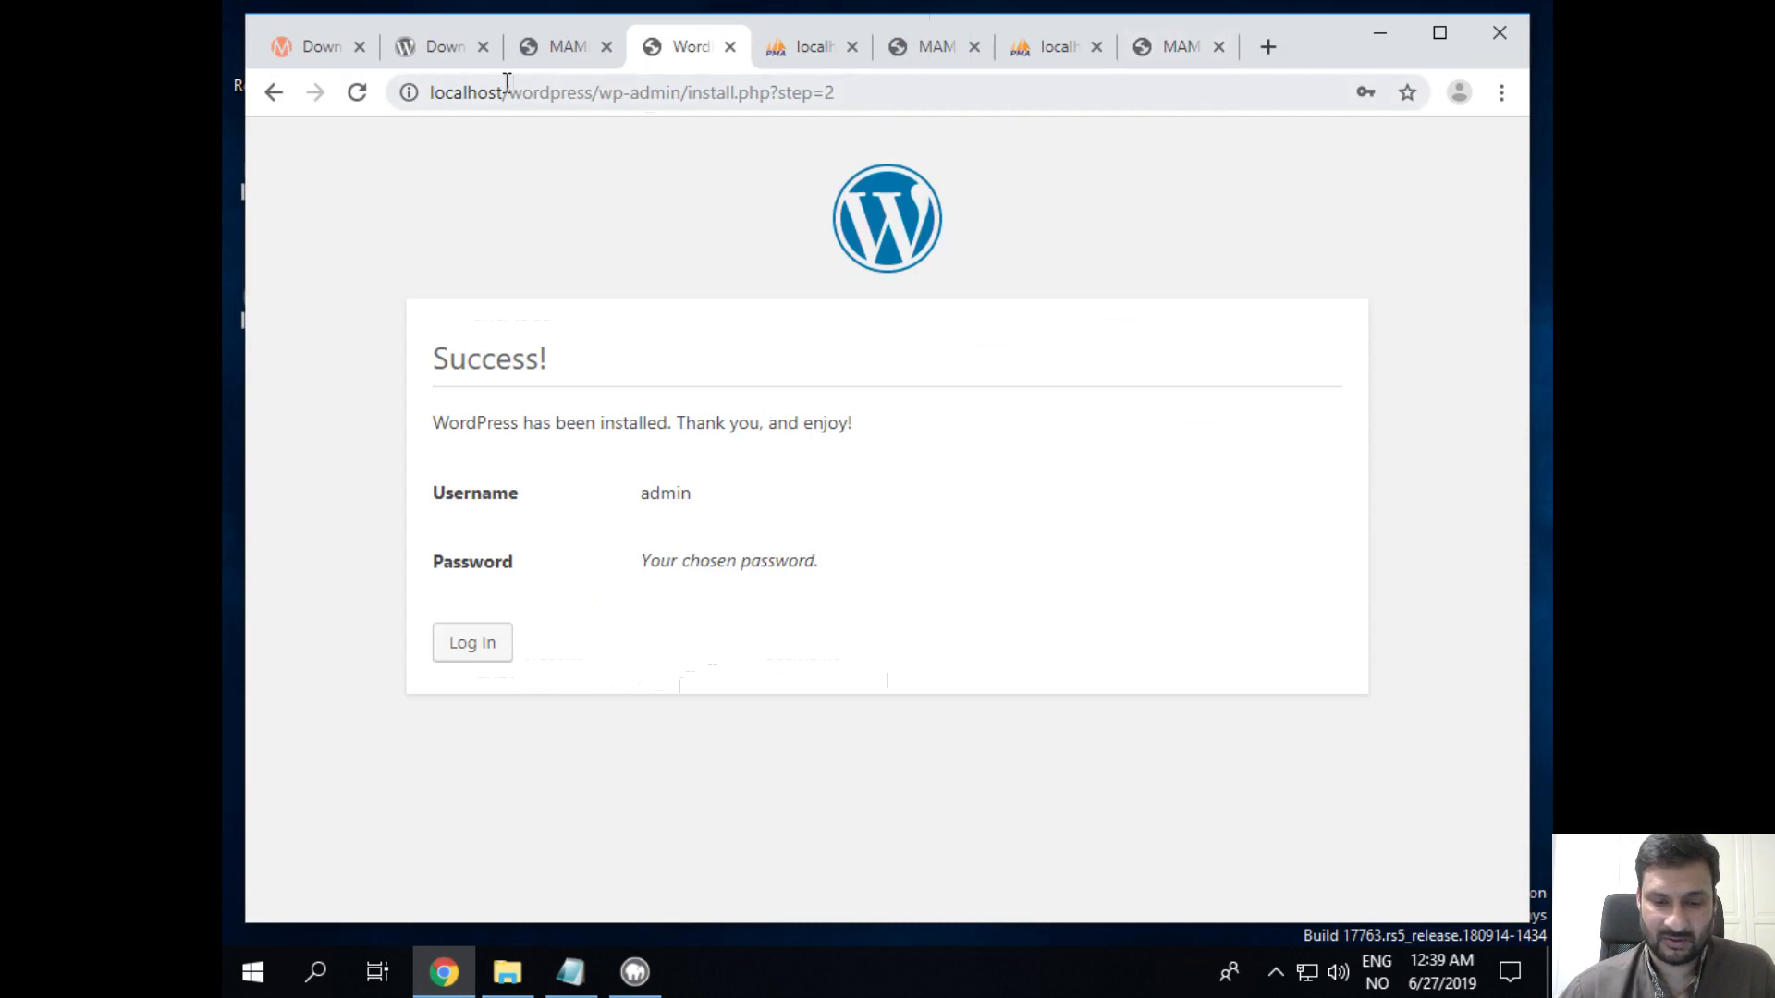
{"action": "left_click_drag", "start_coordinate": [430, 92], "coordinate": [682, 93]}
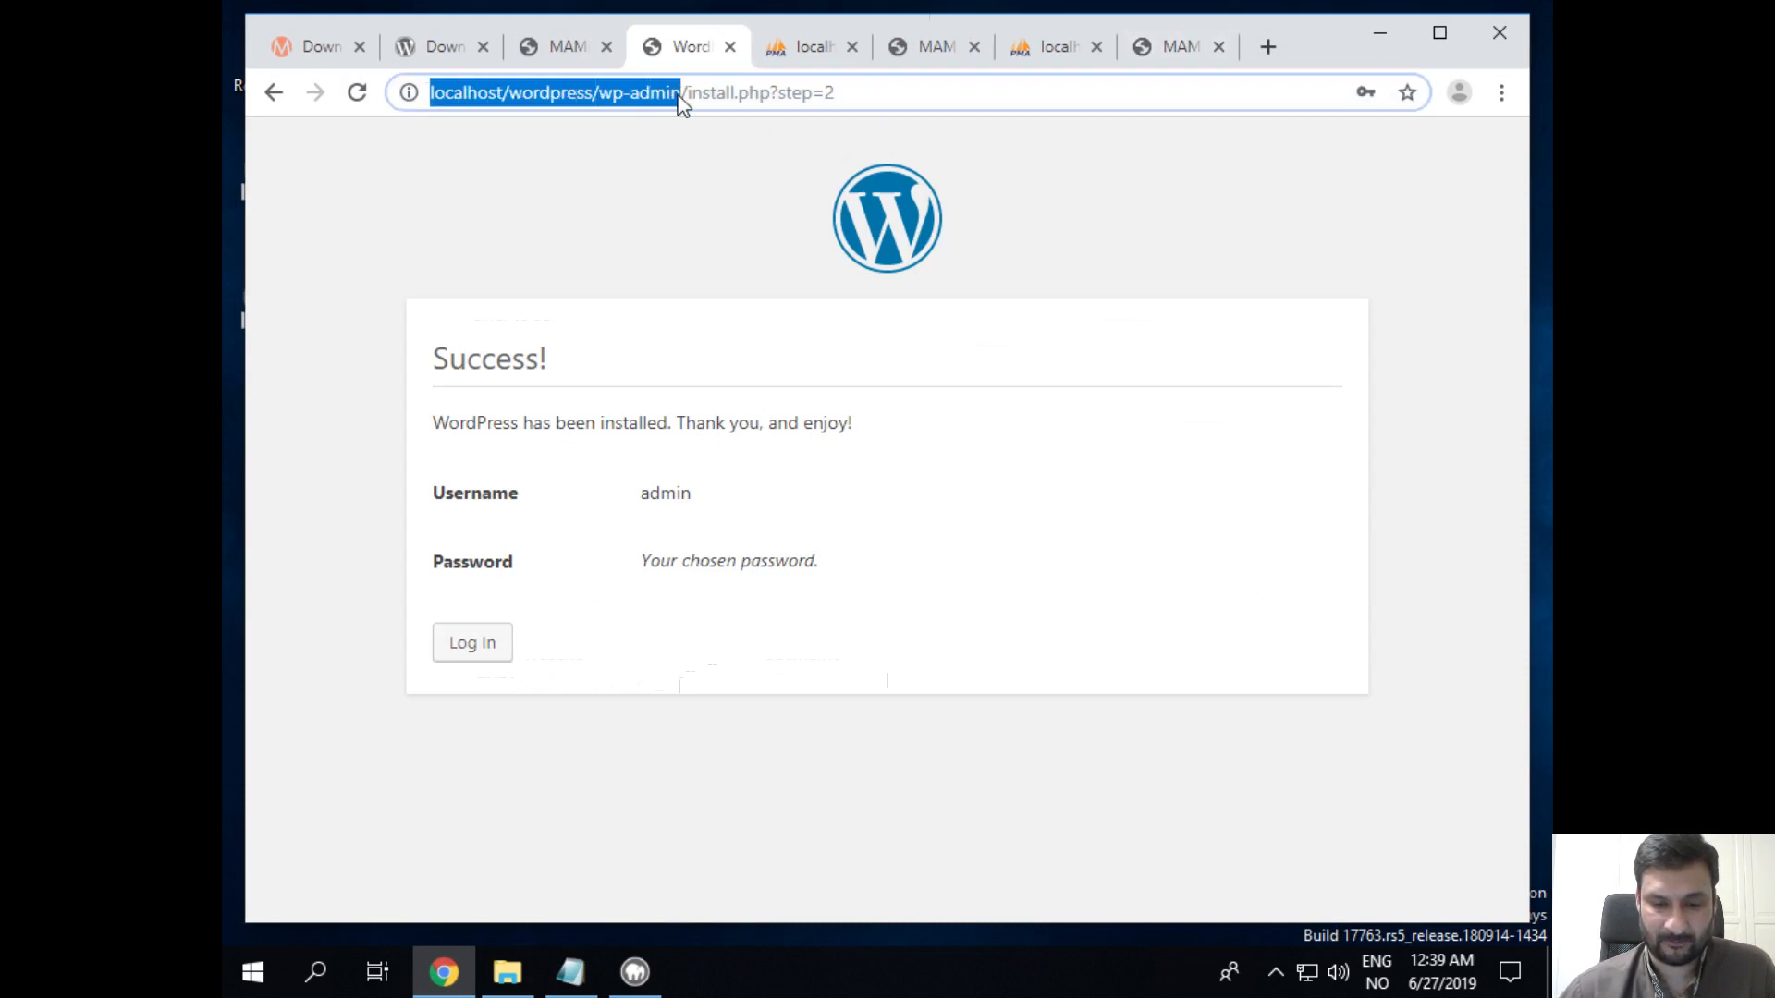
{"action": "right_click", "coordinate": [681, 96]}
{"action": "left_click", "coordinate": [745, 241]}
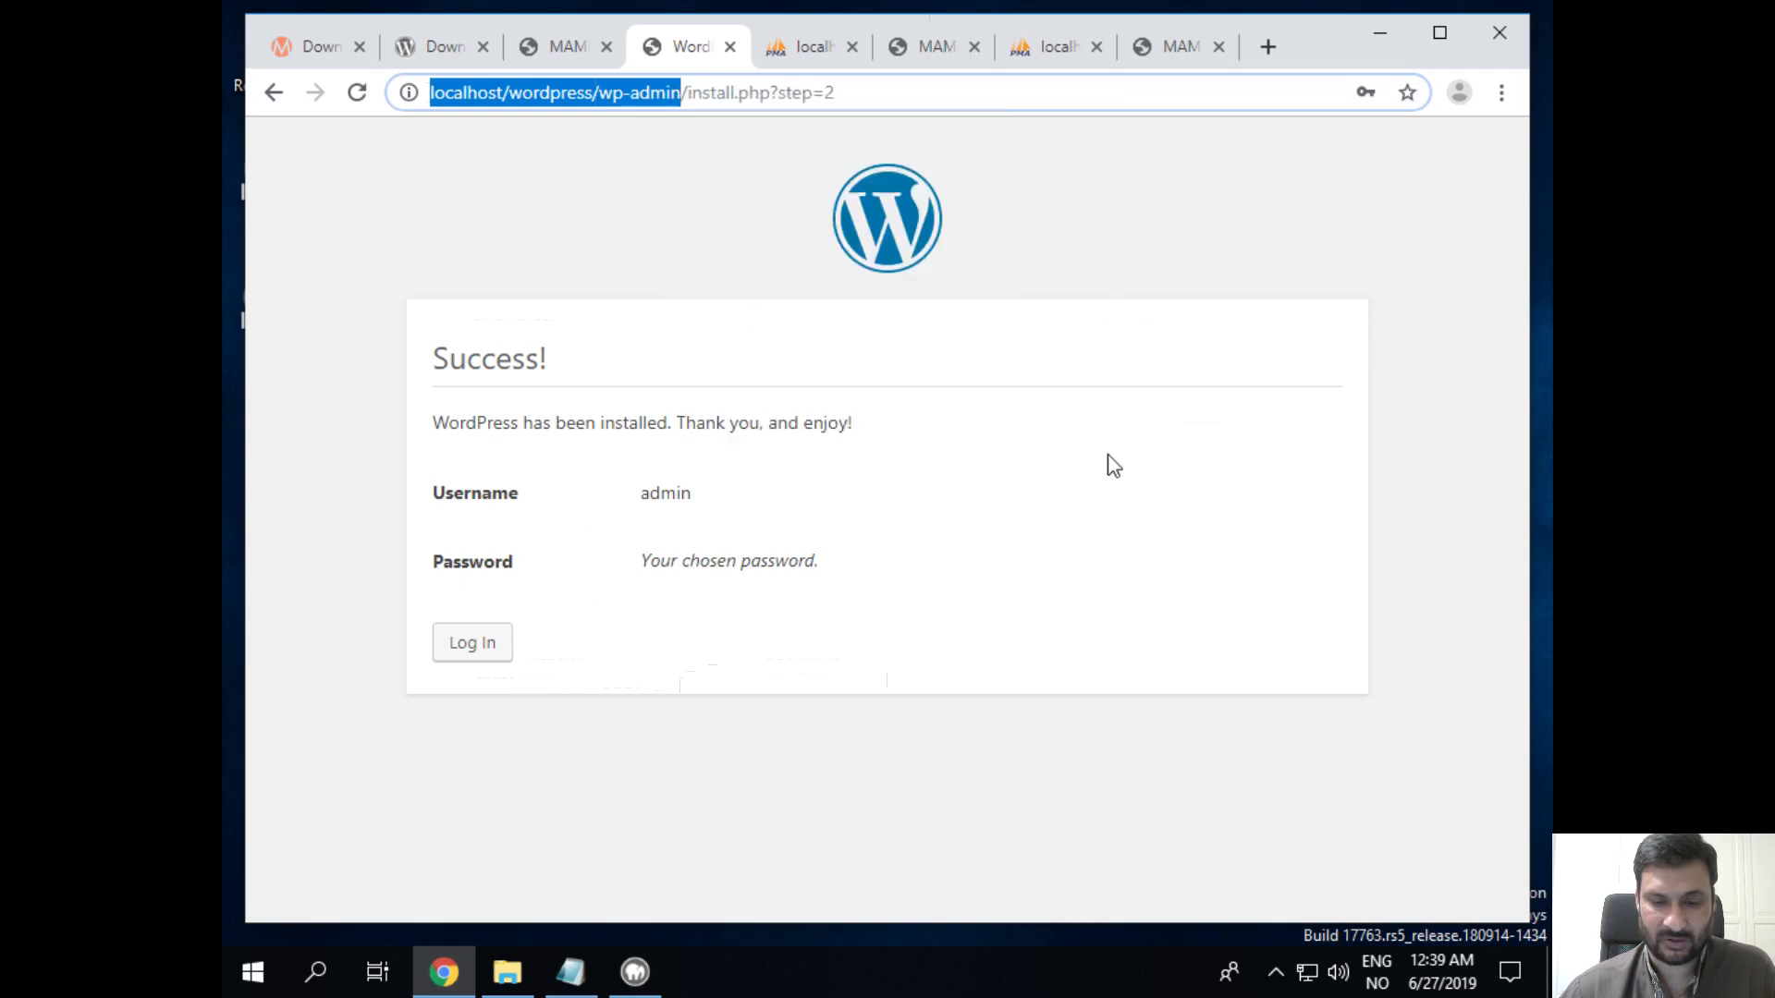
{"action": "left_click", "coordinate": [572, 973]}
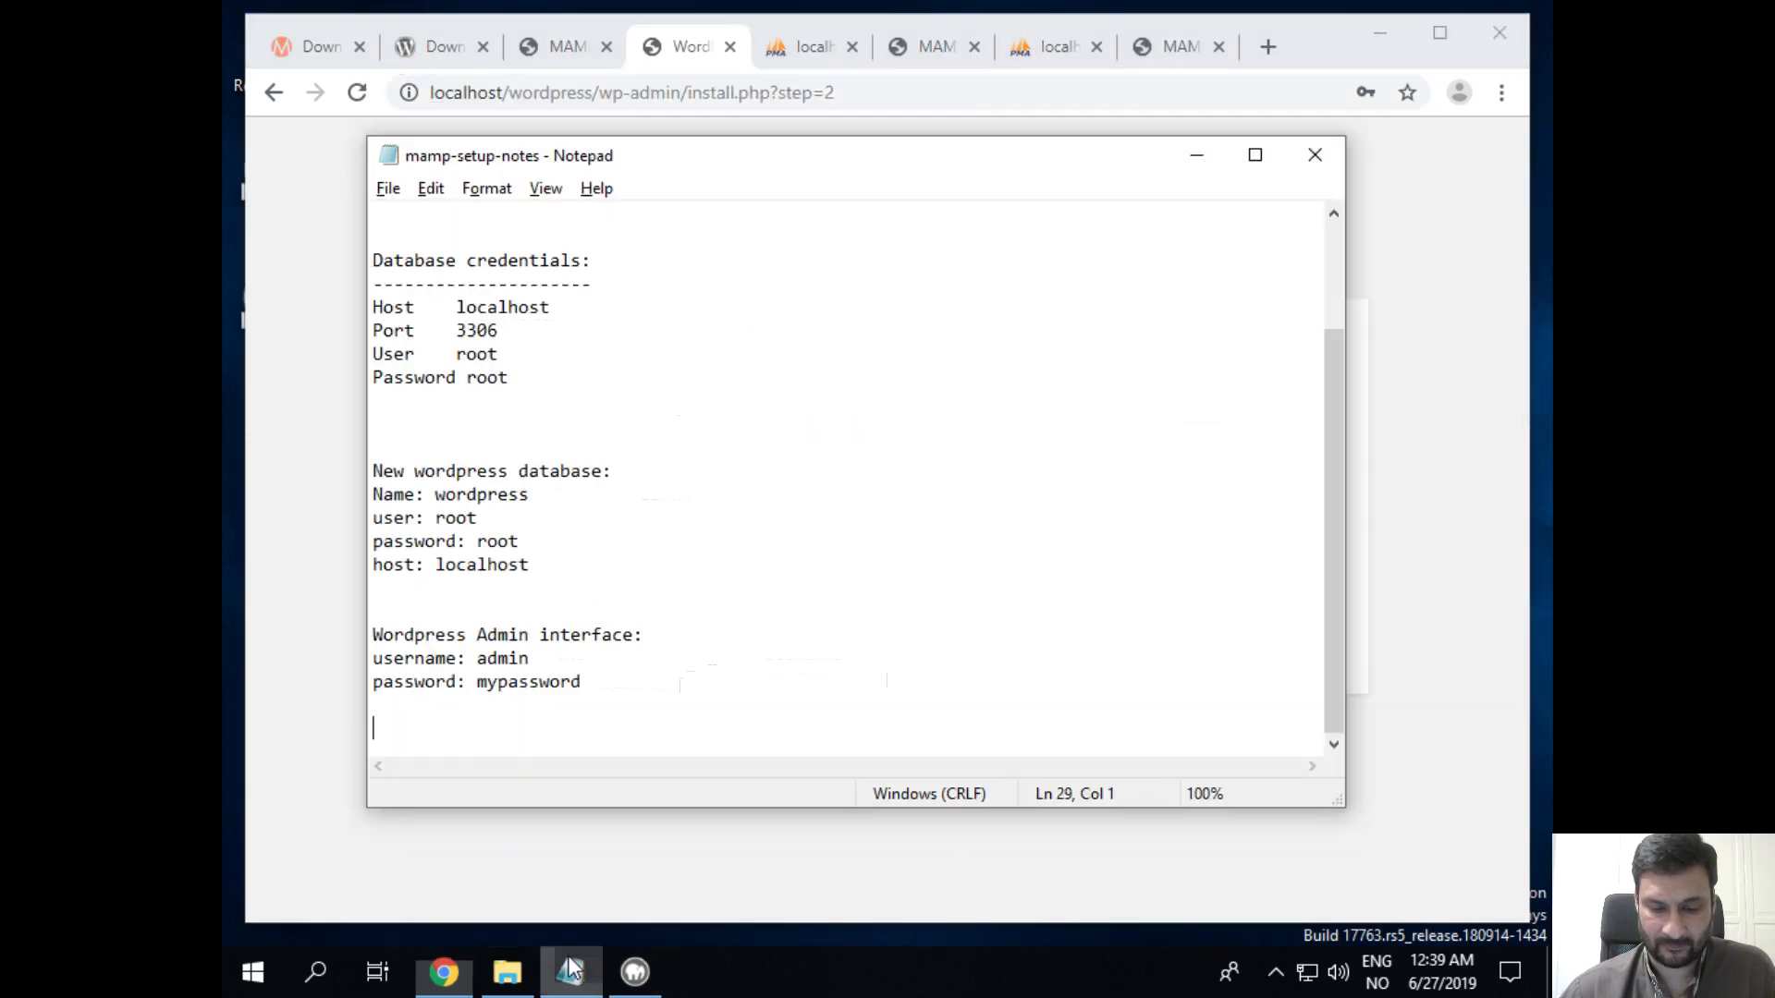
{"action": "left_click", "coordinate": [666, 613]}
{"action": "left_click", "coordinate": [676, 638]}
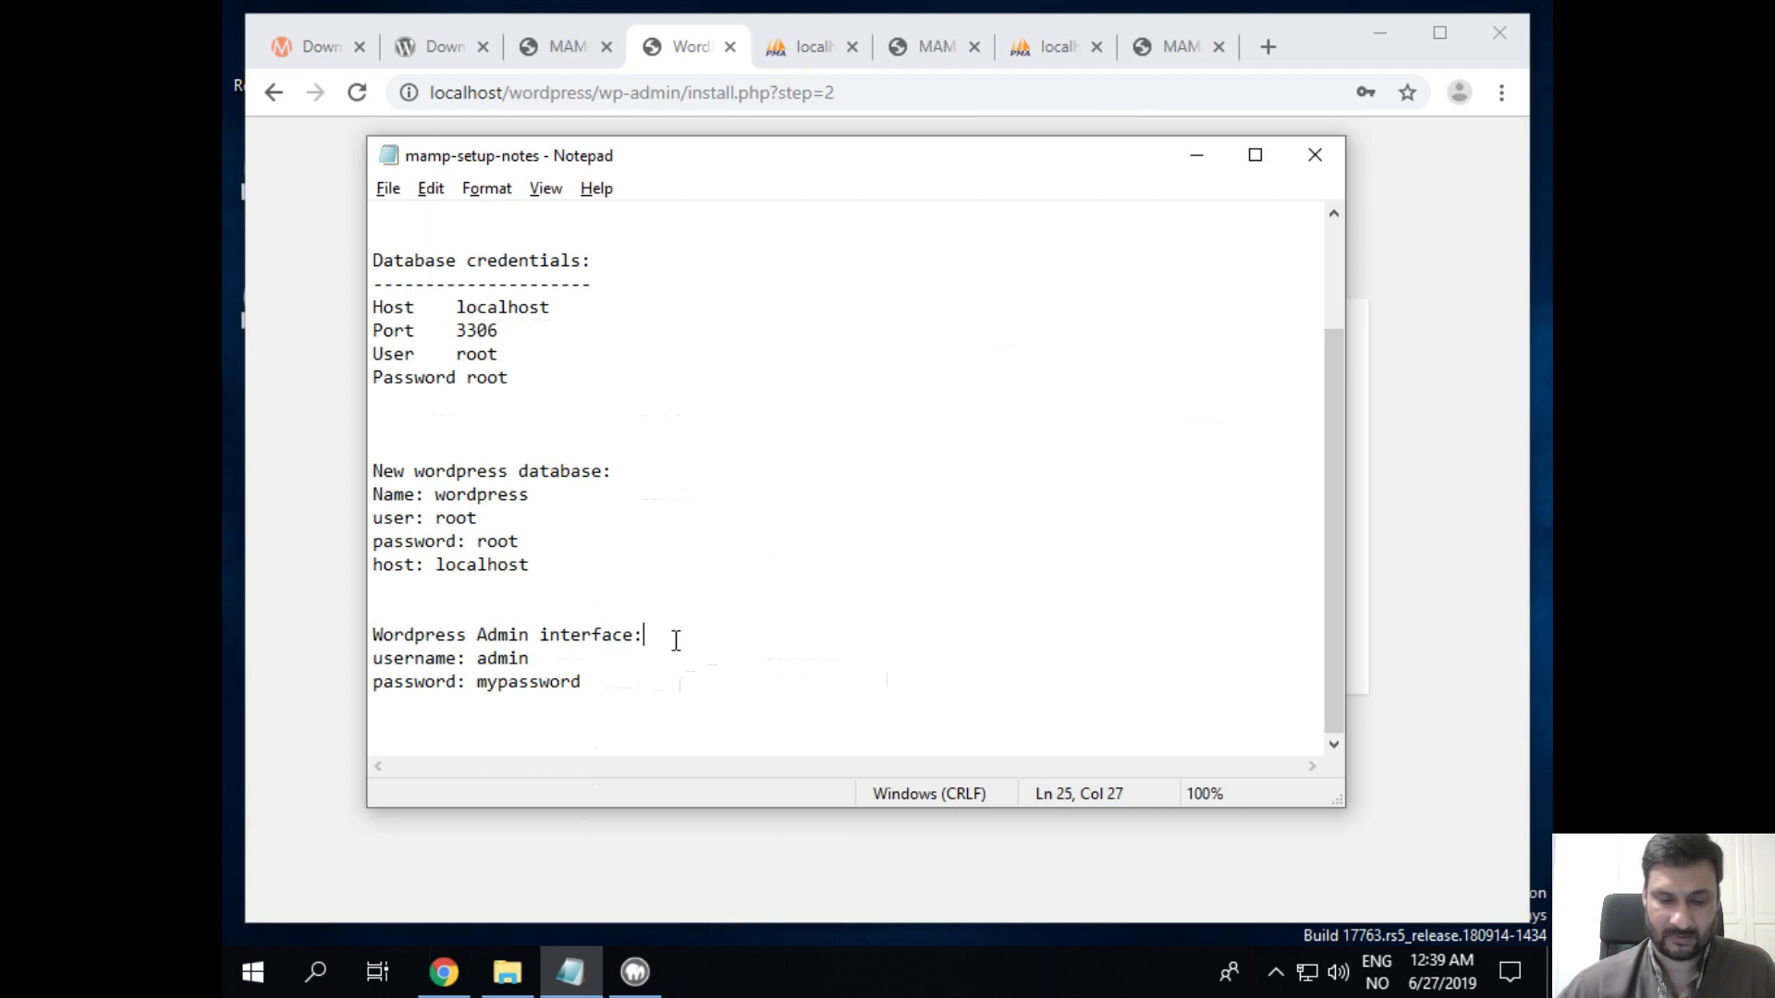
{"action": "key", "text": "Return"}
{"action": "type", "text": "URL"}
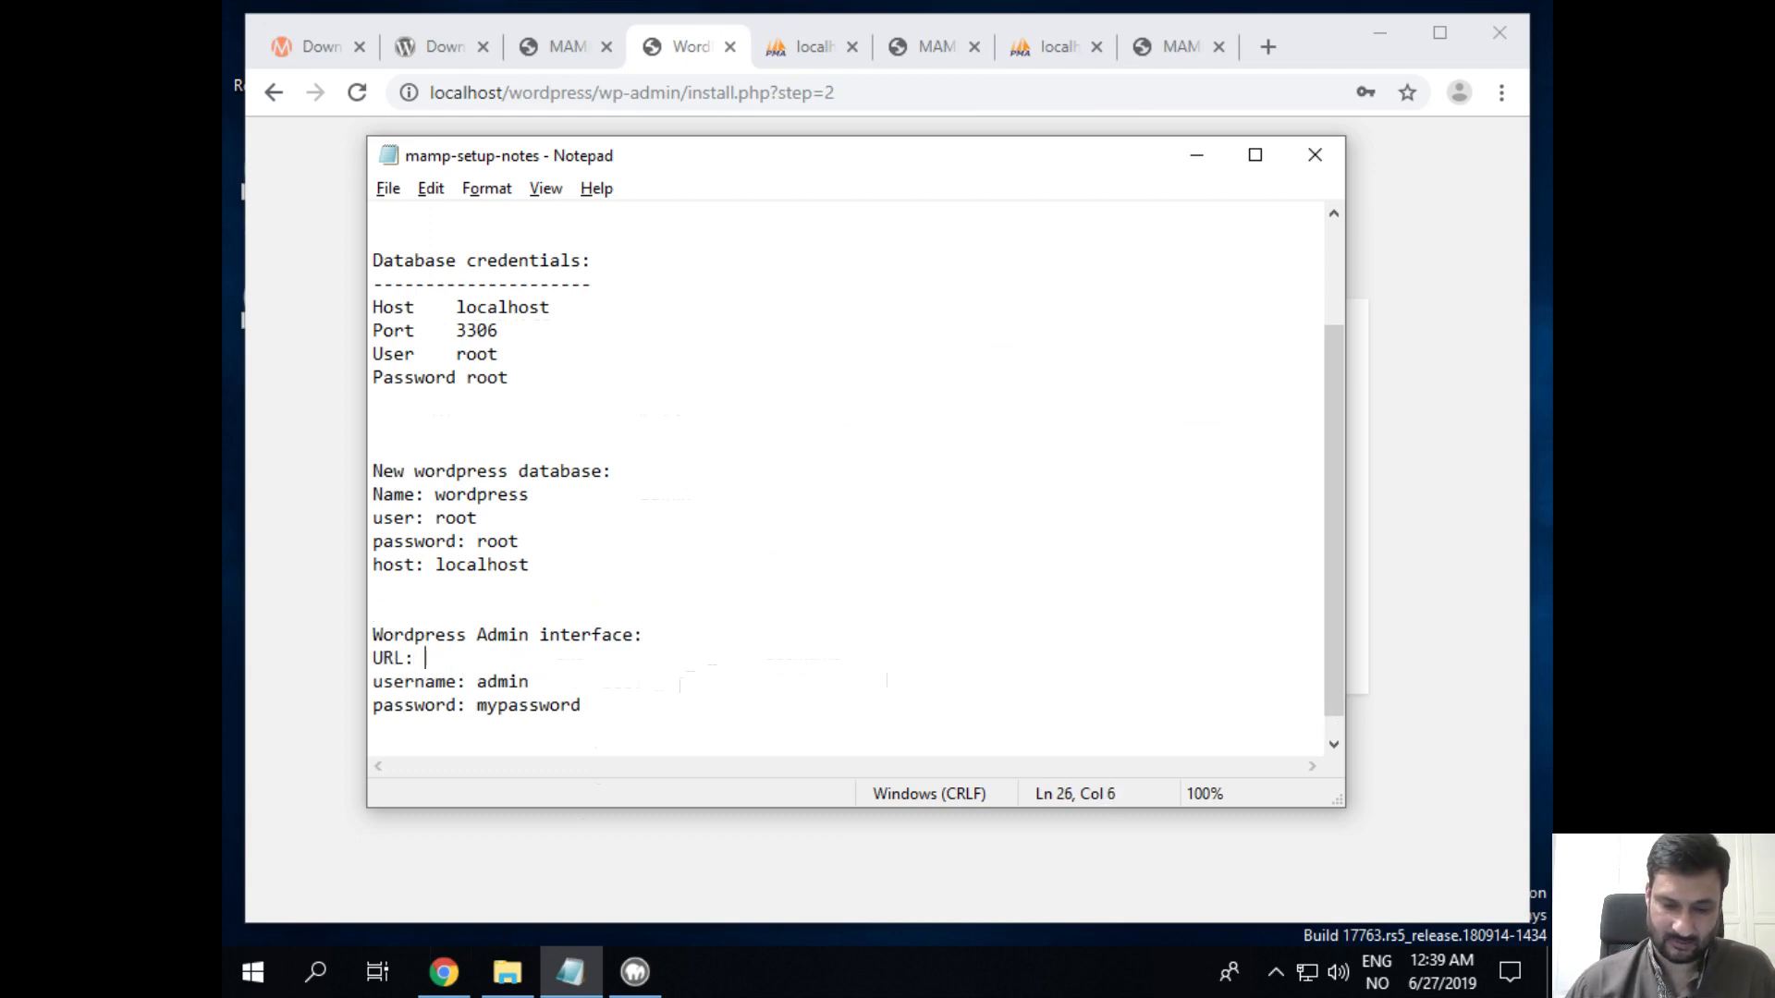
{"action": "type", "text": ":"}
{"action": "key", "text": "ctrl+v"}
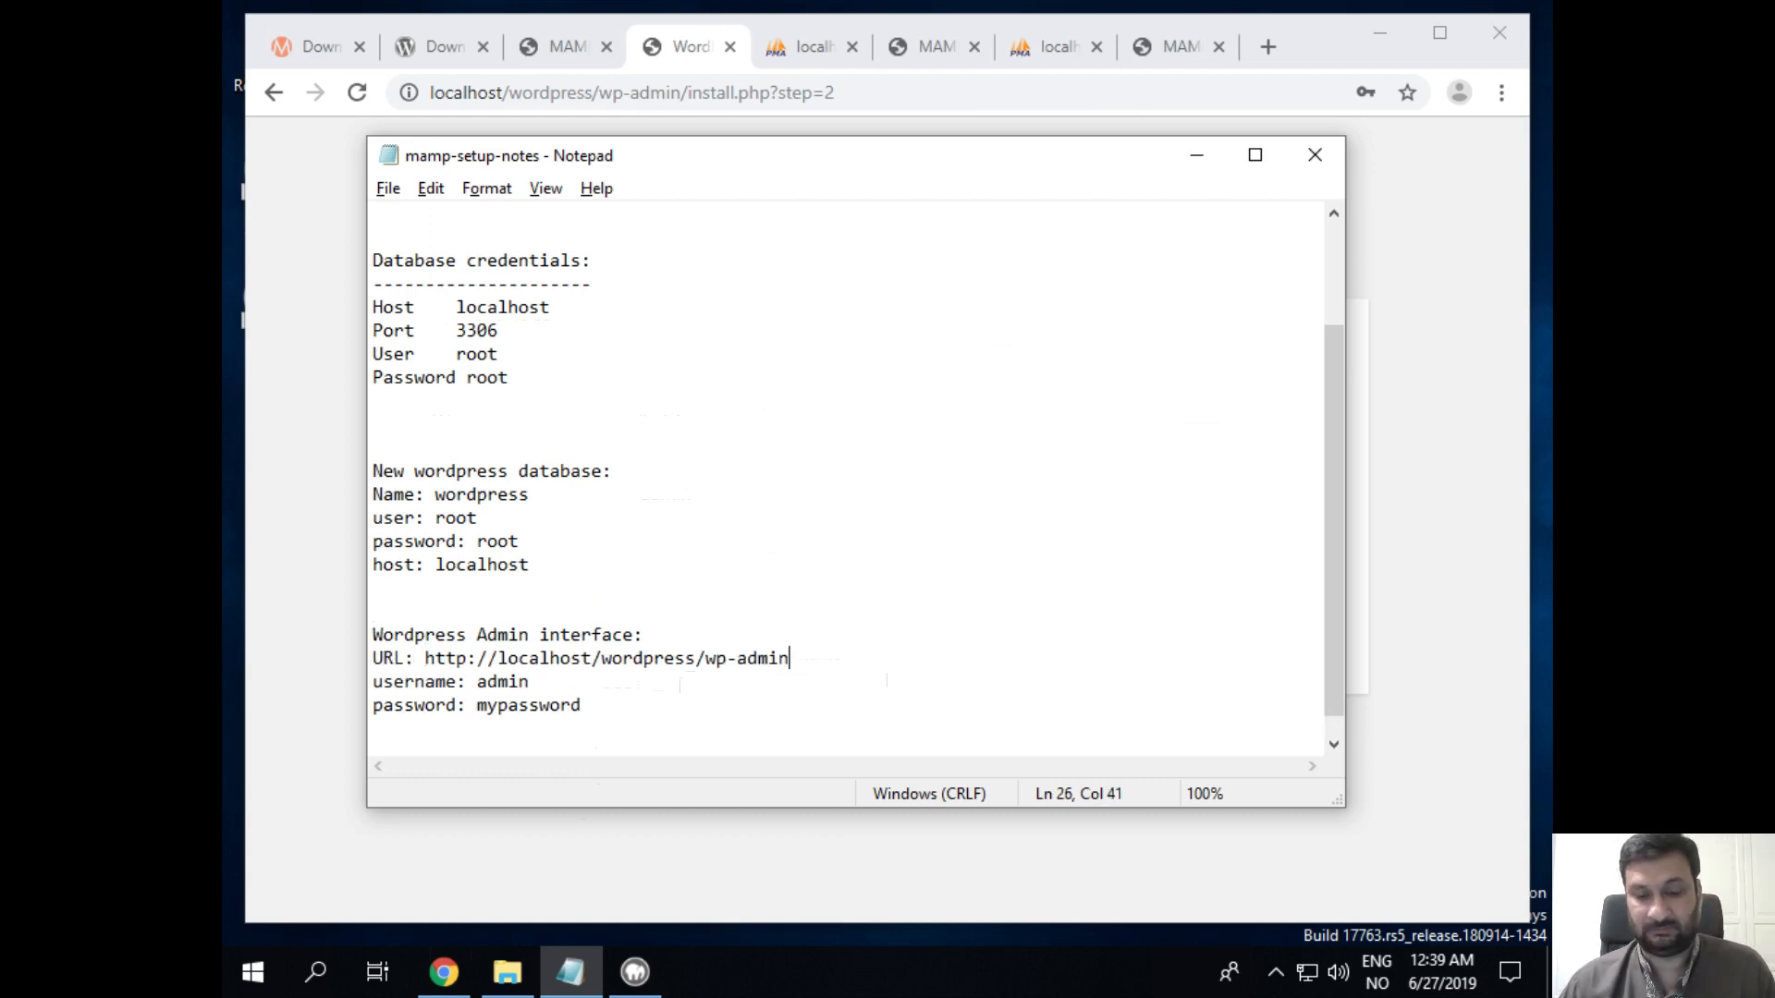
{"action": "key", "text": "Left"}
{"action": "key", "text": "Left"}
{"action": "key", "text": "Left"}
{"action": "key", "text": "Left"}
{"action": "key", "text": "Left"}
{"action": "key", "text": "Left"}
{"action": "key", "text": "Left"}
{"action": "key", "text": "Left"}
{"action": "key", "text": "Left"}
{"action": "key", "text": "Left"}
{"action": "key", "text": "Left"}
{"action": "key", "text": "Left"}
{"action": "key", "text": "Left"}
{"action": "key", "text": "Left"}
{"action": "key", "text": "Left"}
{"action": "key", "text": "Left"}
{"action": "key", "text": "Left"}
{"action": "key", "text": "Left"}
{"action": "key", "text": "Left"}
{"action": "key", "text": "Left"}
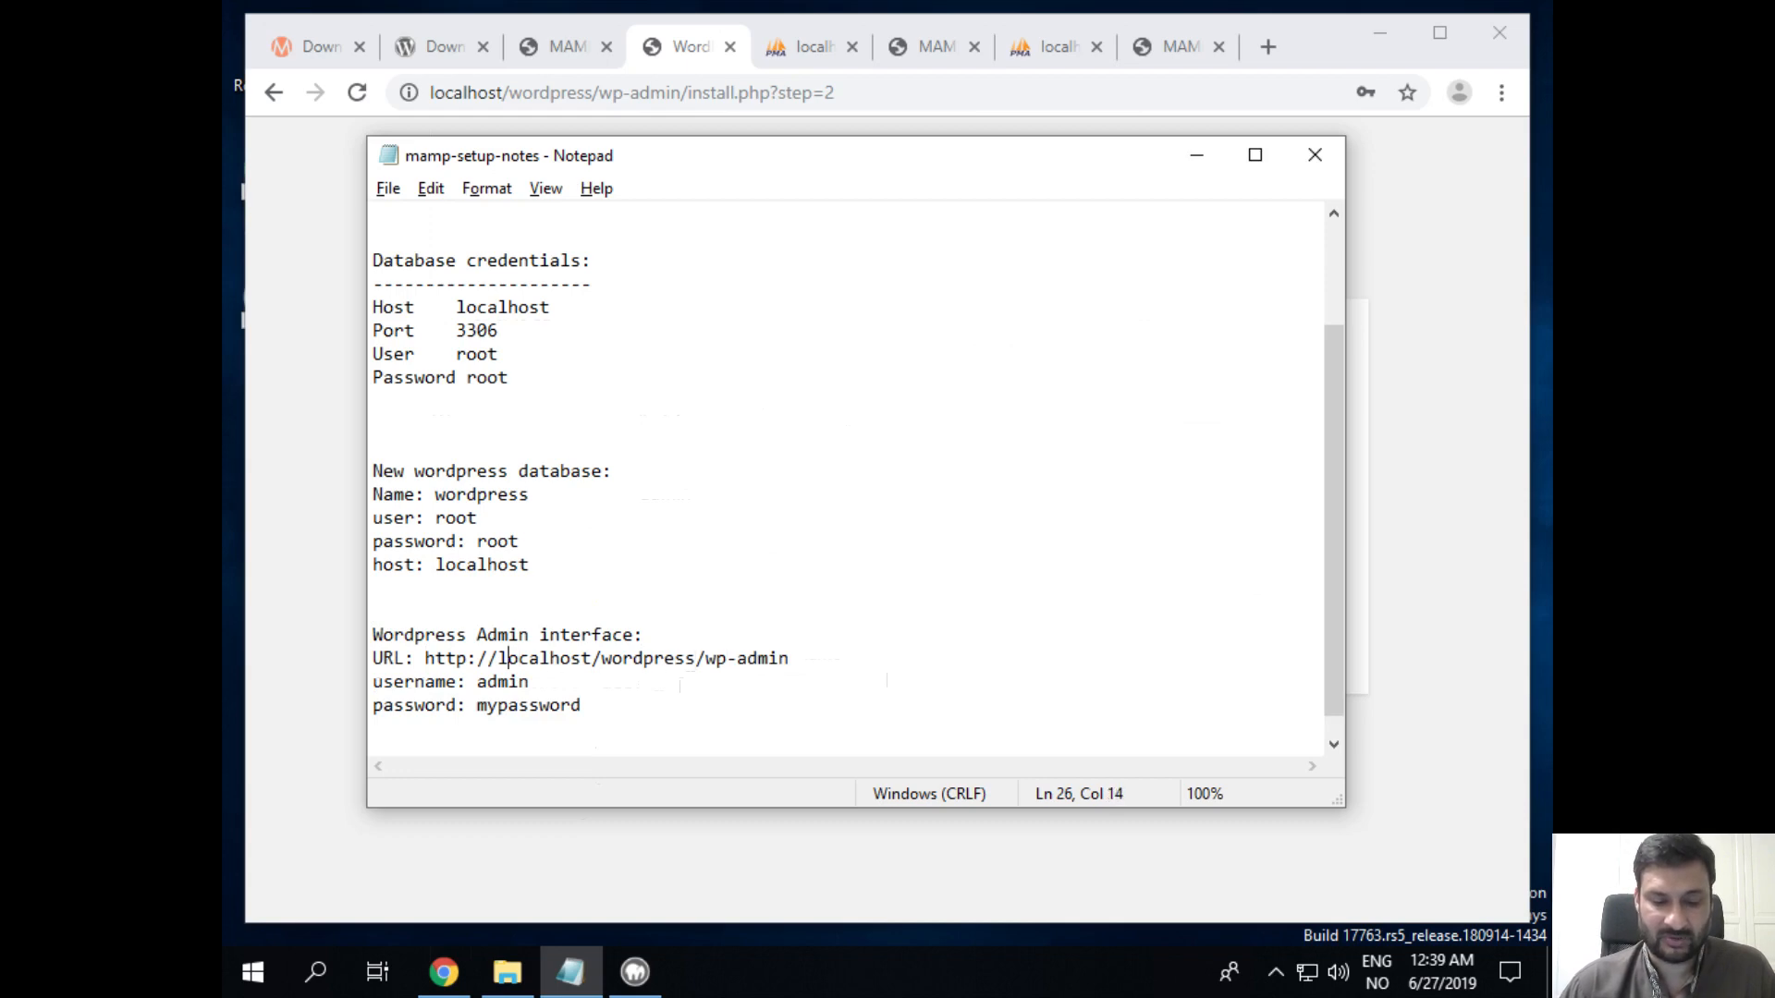
{"action": "key", "text": "shift+Left"}
{"action": "key", "text": "shift+Left"}
{"action": "key", "text": "shift+Left"}
{"action": "key", "text": "shift+Left"}
{"action": "key", "text": "shift+Left"}
{"action": "key", "text": "shift+Left"}
{"action": "key", "text": "shift+Left"}
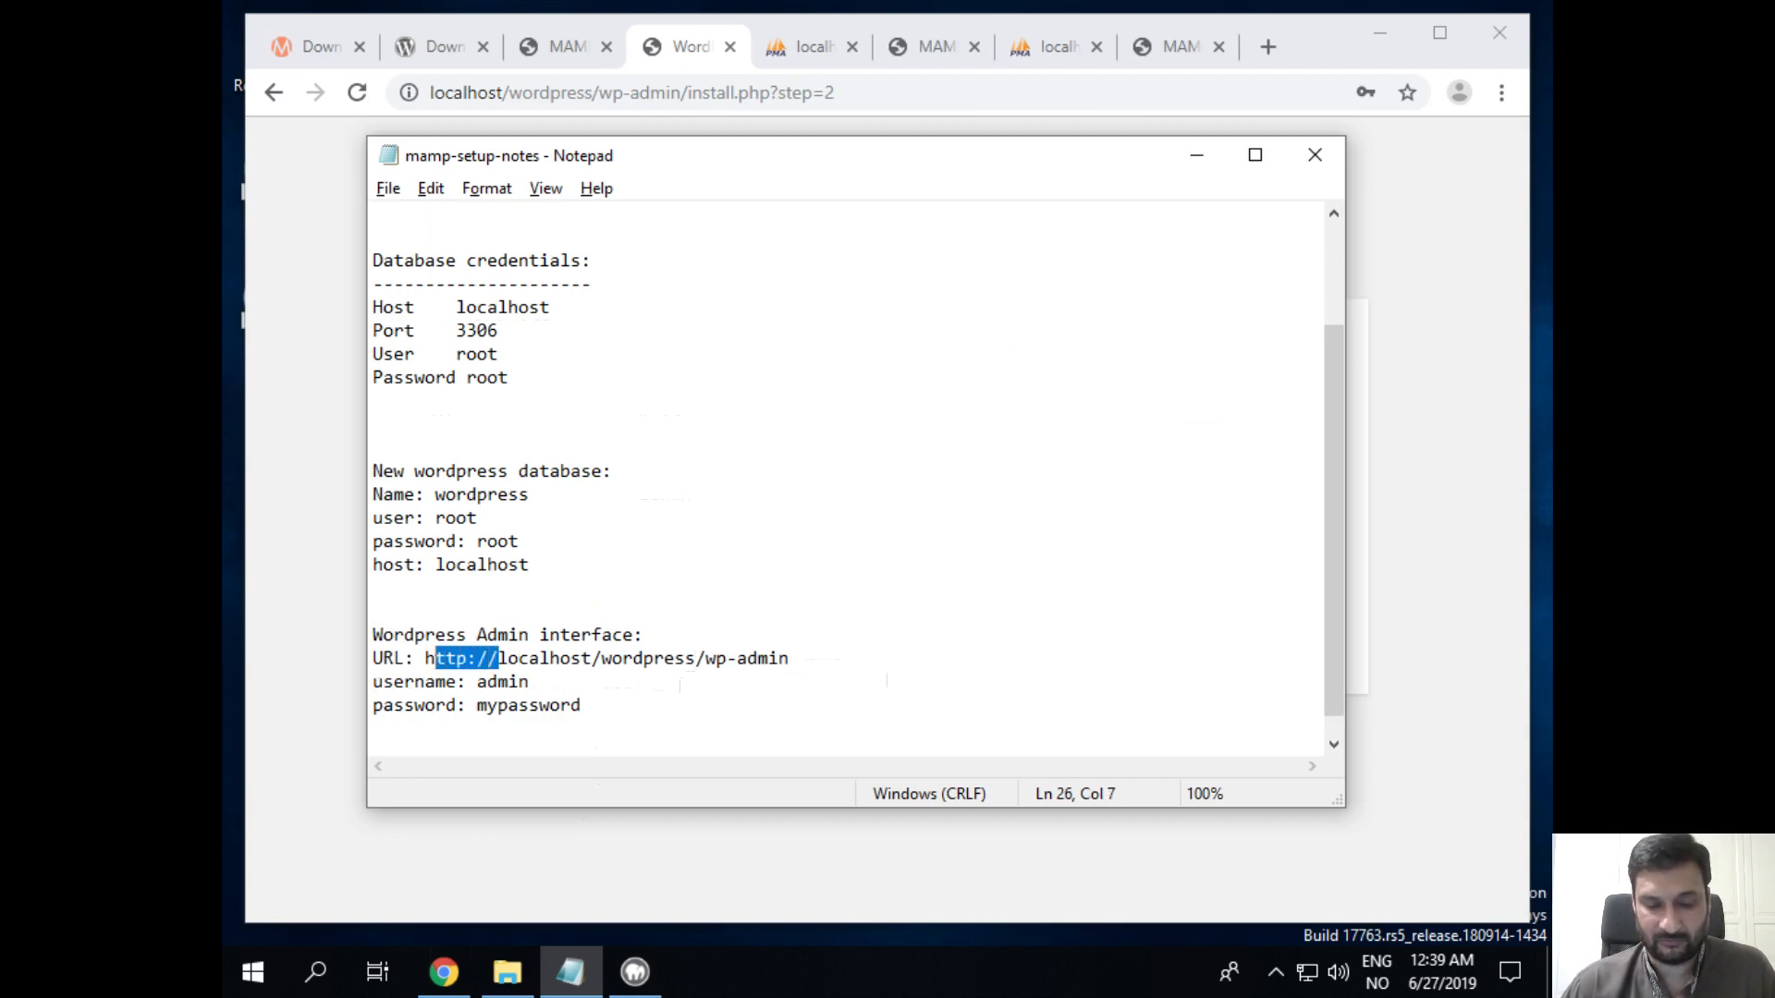
{"action": "key", "text": "Right"}
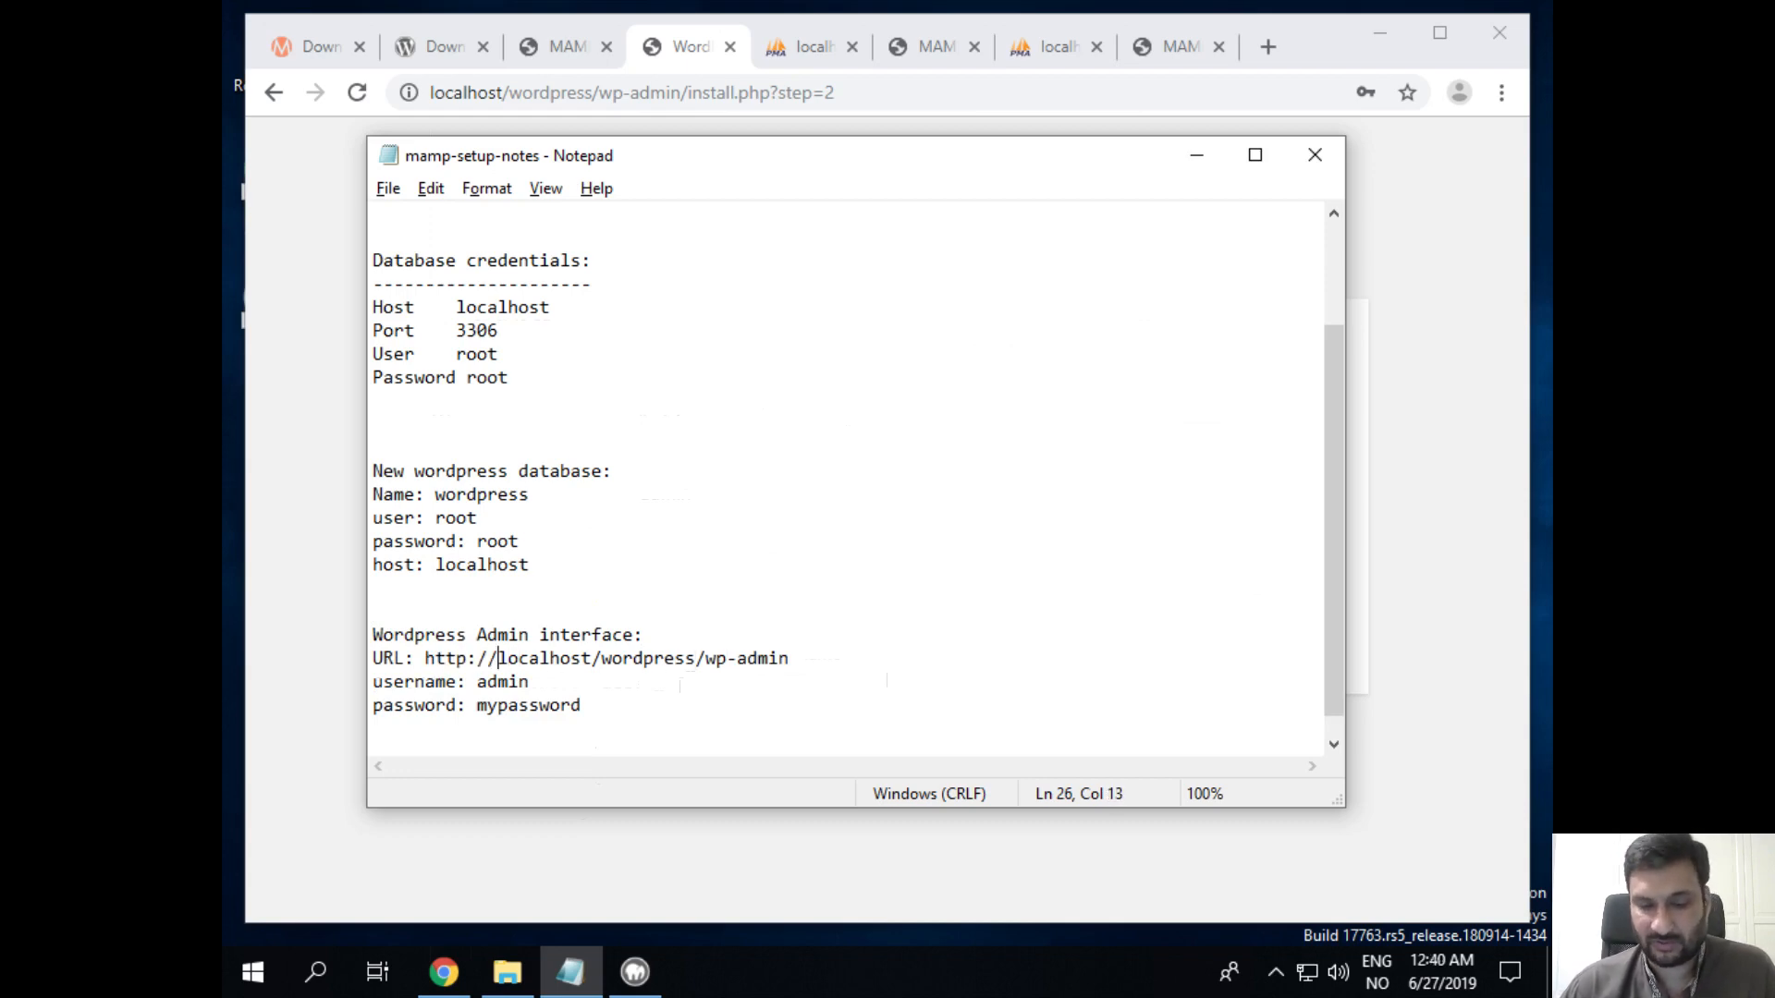
{"action": "key", "text": "Left"}
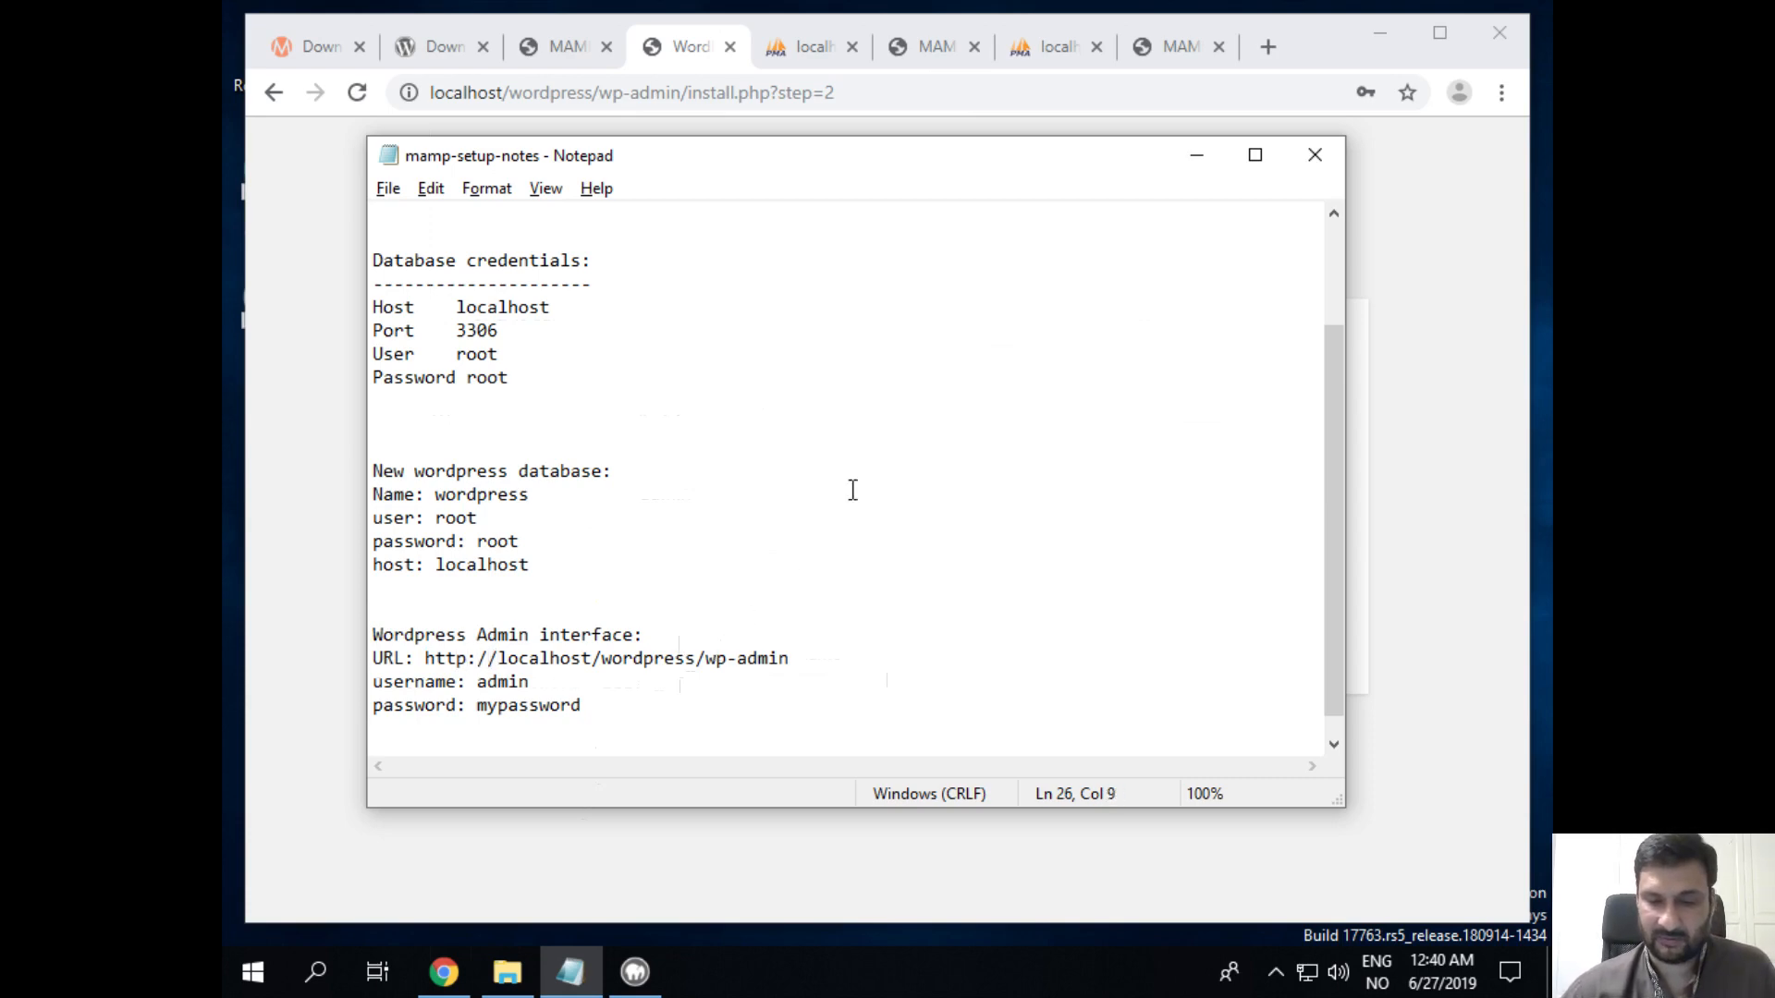
Step: Log in from the Success page to the WordPress dashboard with Remember Me ticked
{"action": "left_click", "coordinate": [685, 463]}
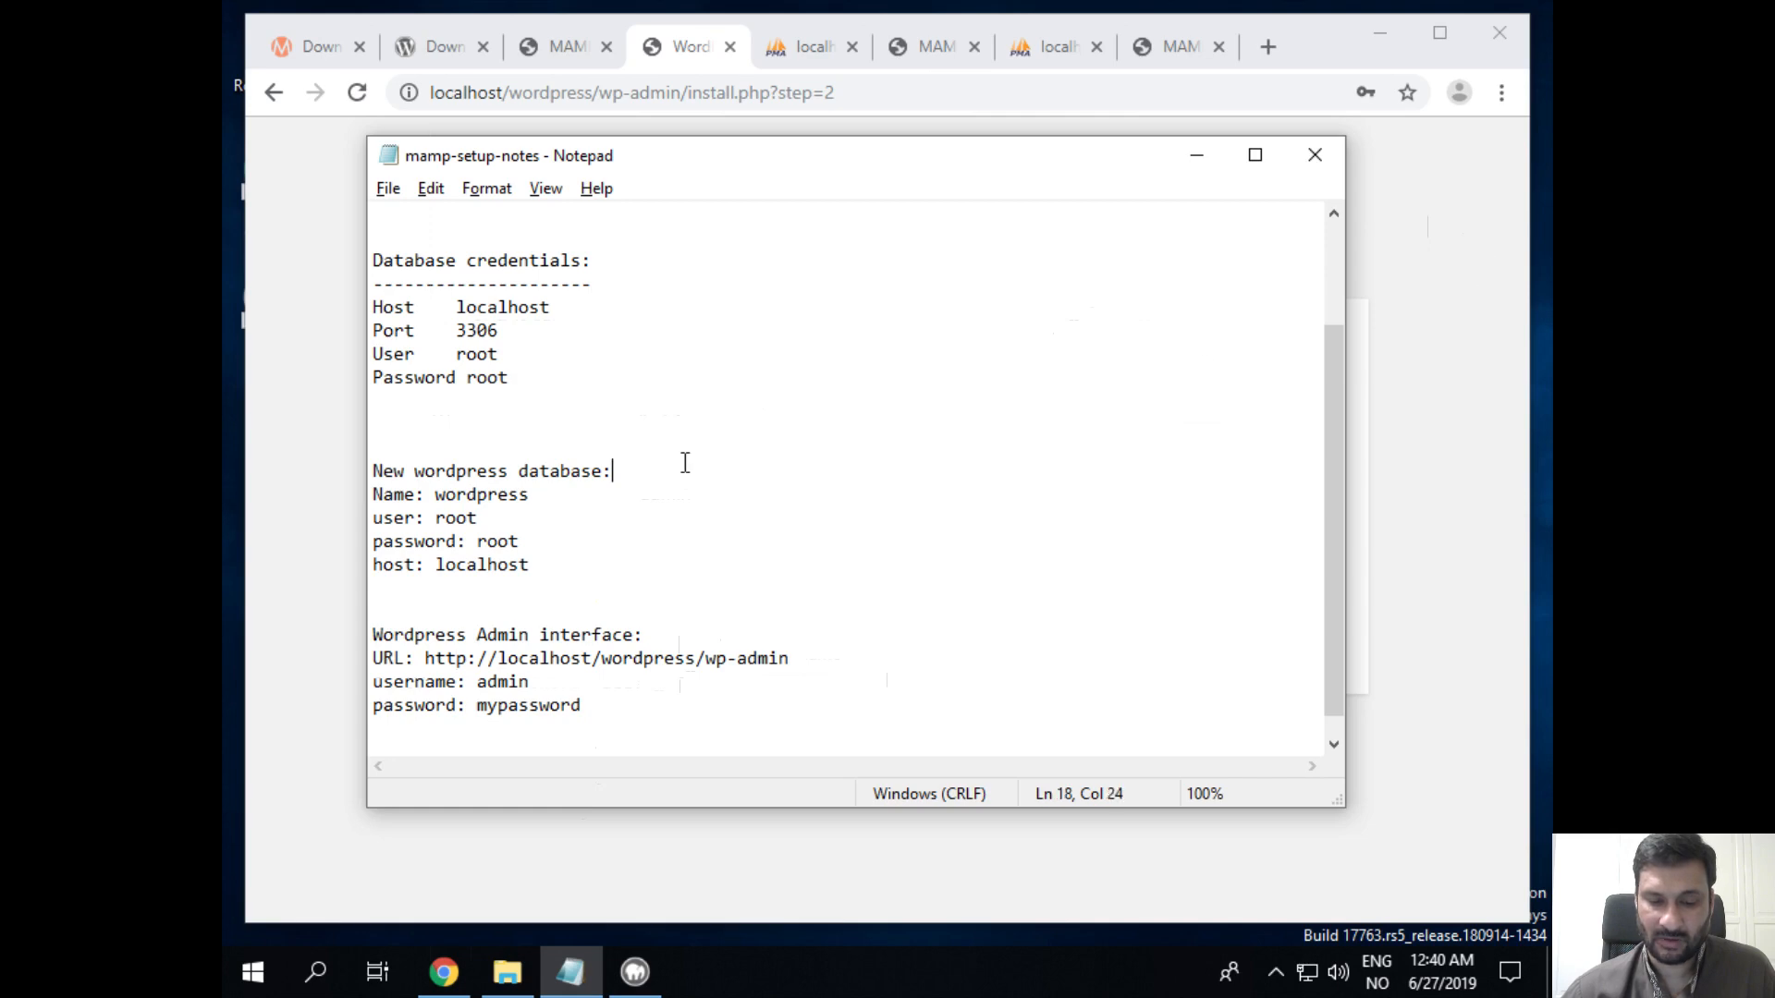
{"action": "left_click", "coordinate": [1194, 157]}
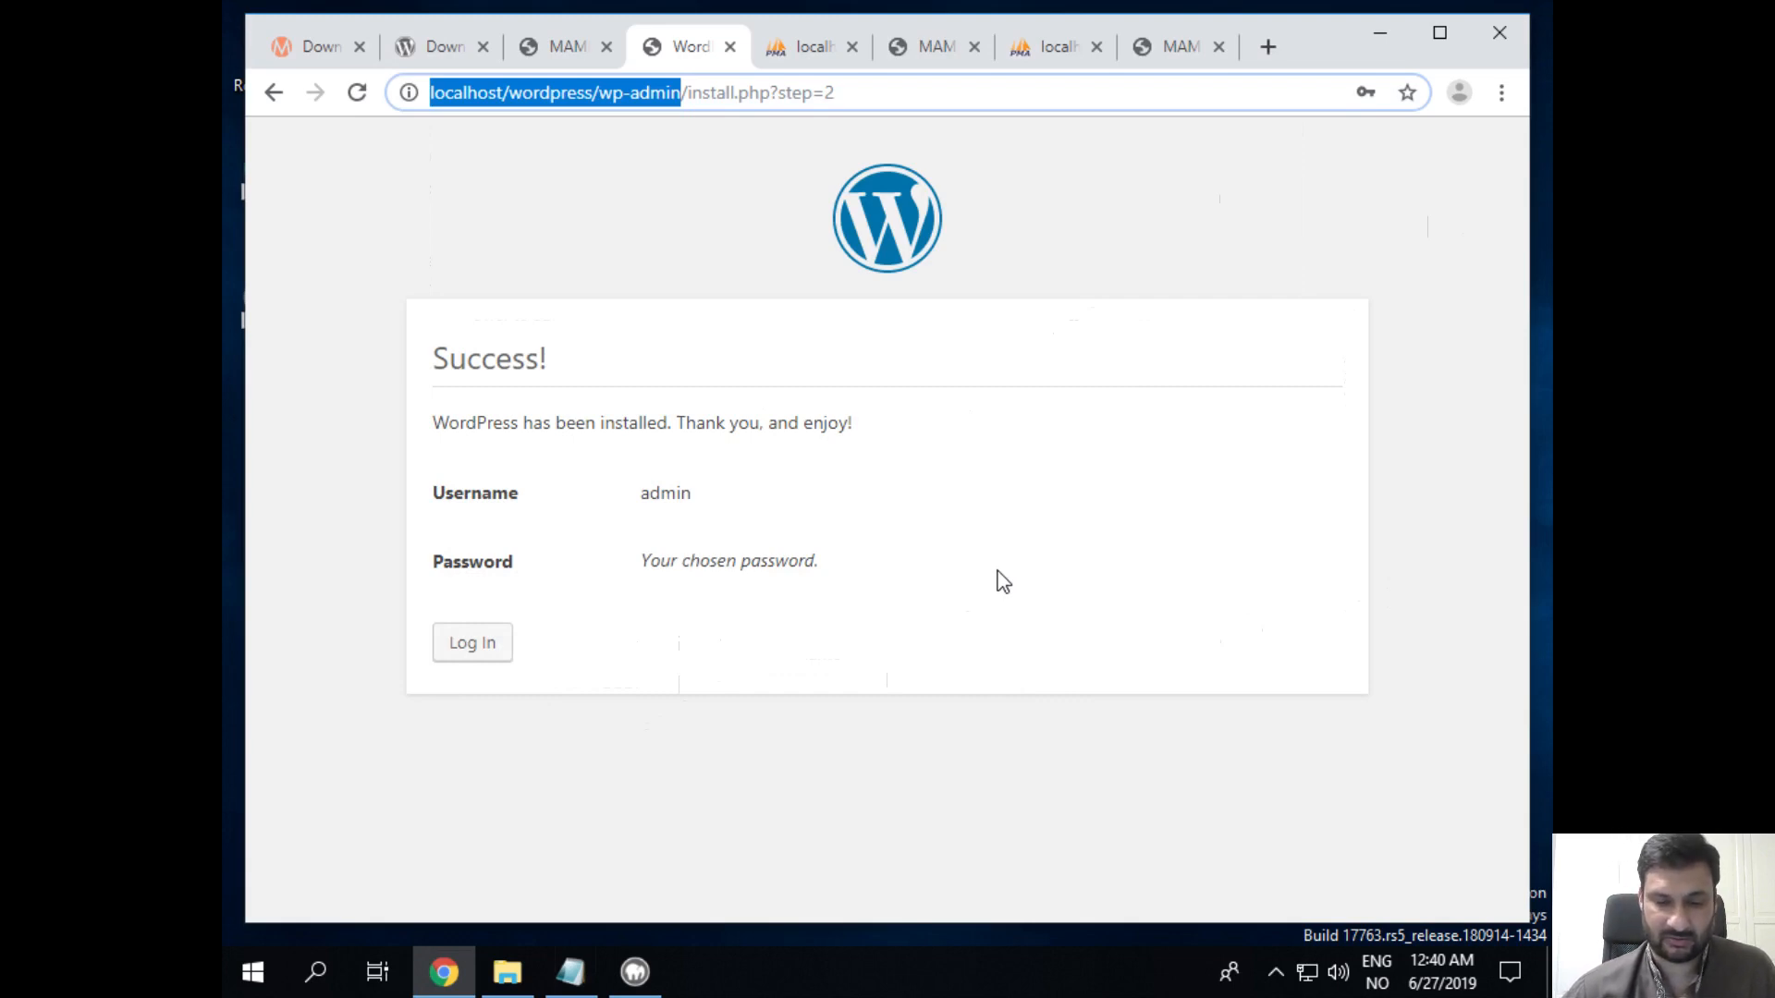
{"action": "left_click", "coordinate": [505, 652]}
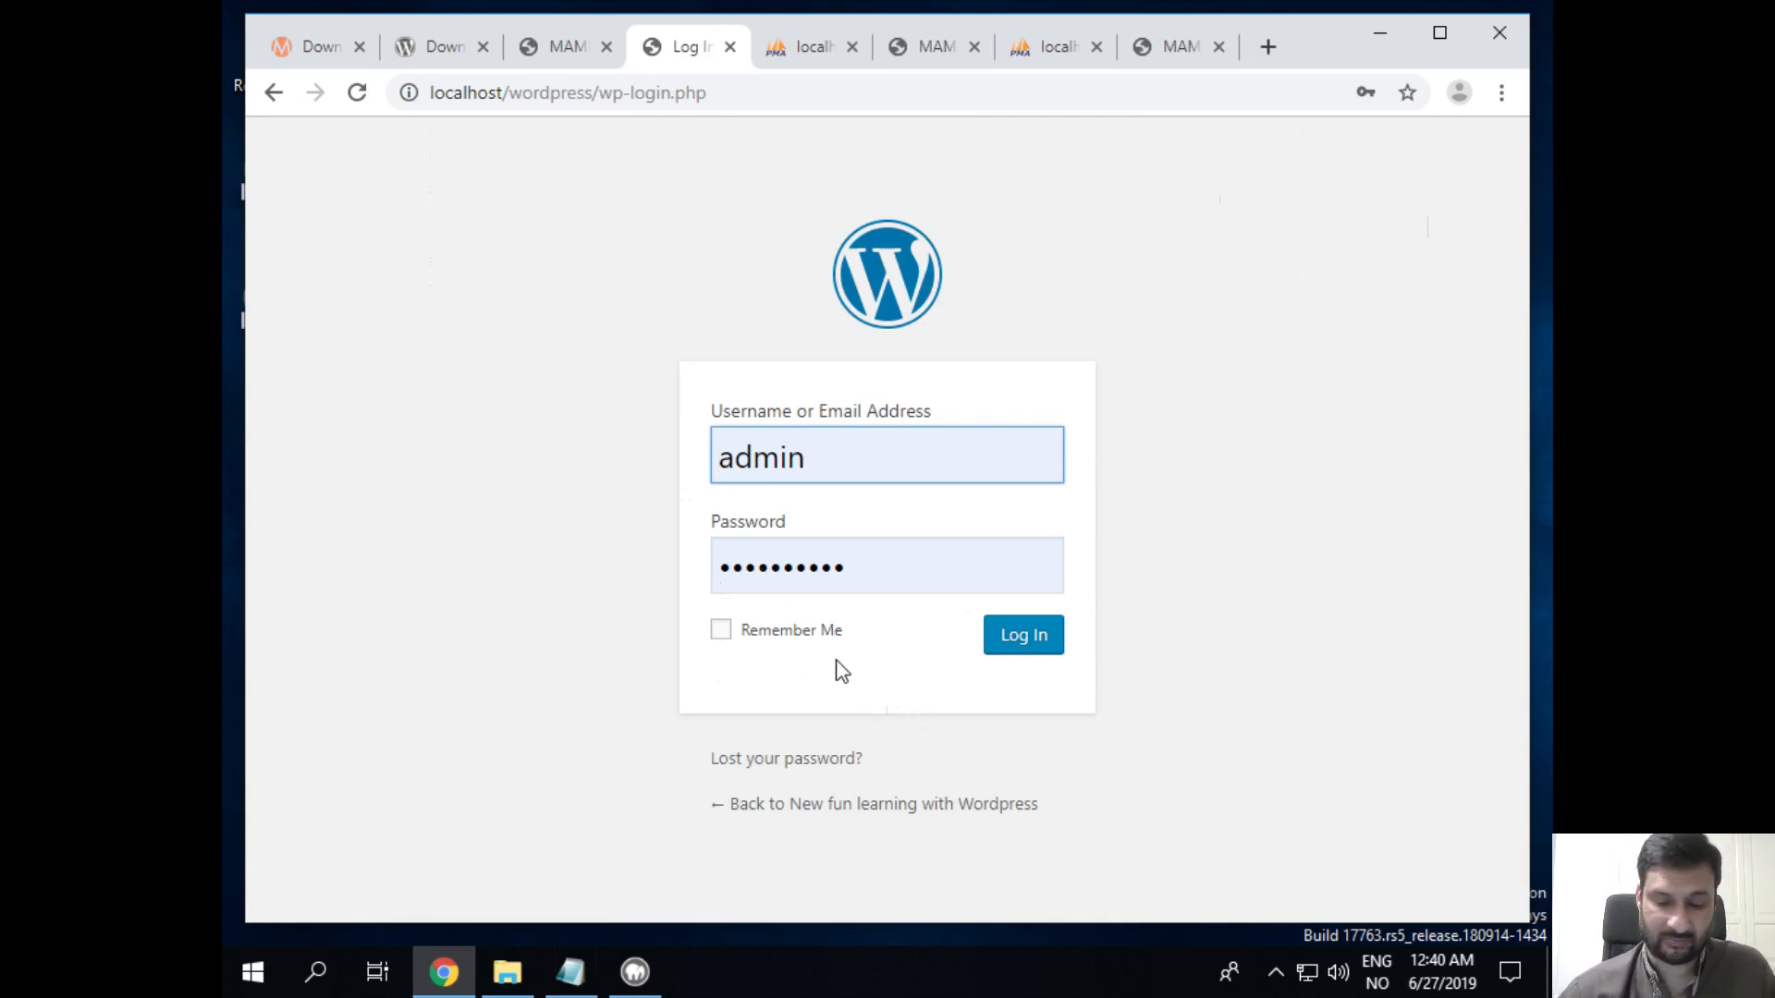
{"action": "left_click", "coordinate": [723, 632]}
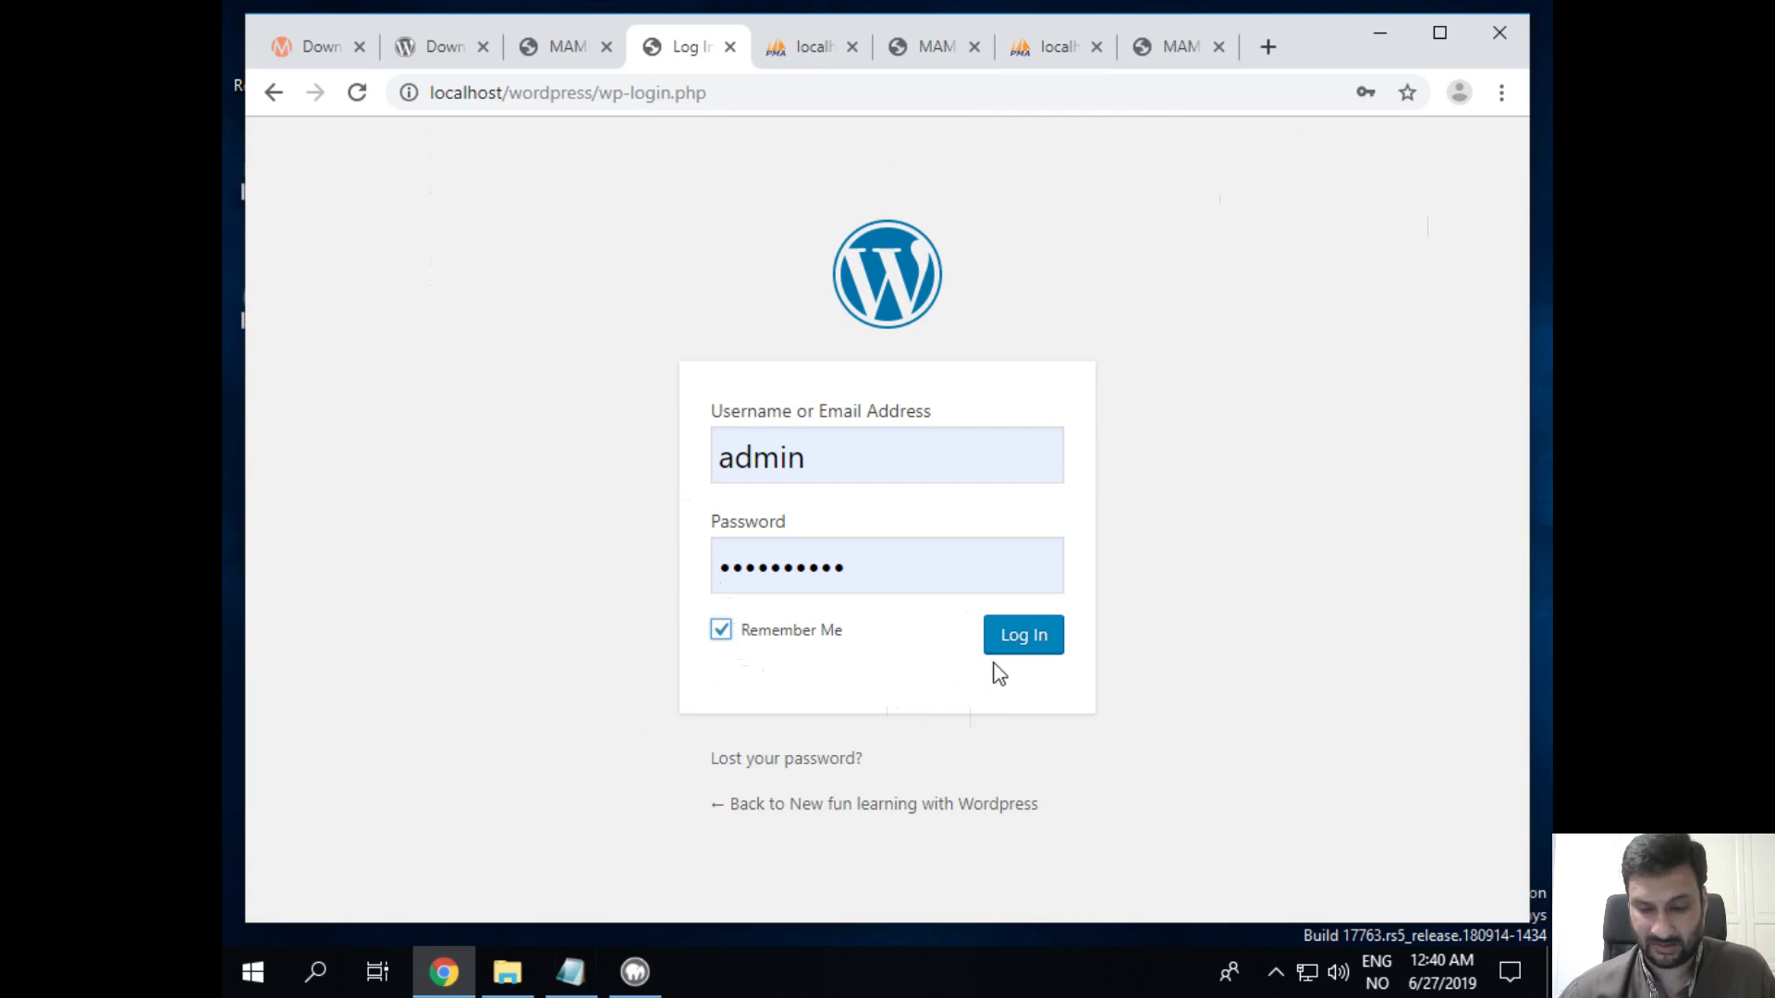
{"action": "left_click", "coordinate": [1014, 638]}
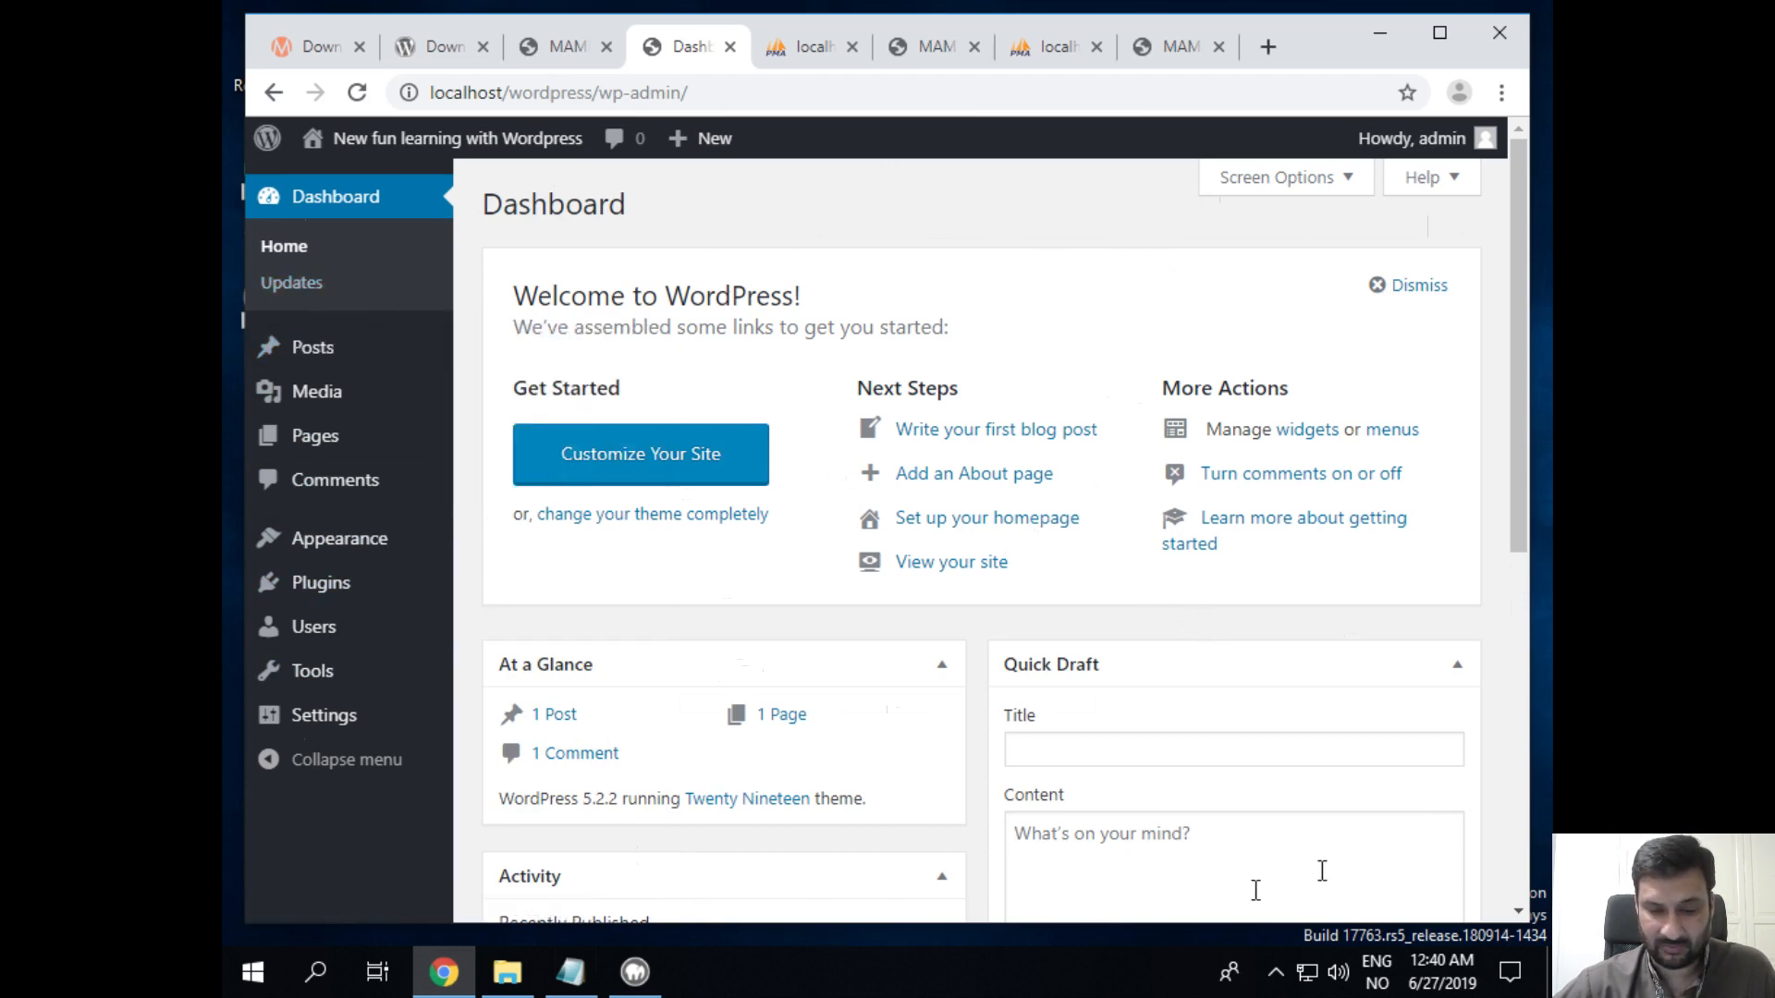
{"action": "scroll", "coordinate": [1371, 705], "scroll_direction": "down", "scroll_amount": 6}
{"action": "scroll", "coordinate": [1371, 710], "scroll_direction": "up", "scroll_amount": 6}
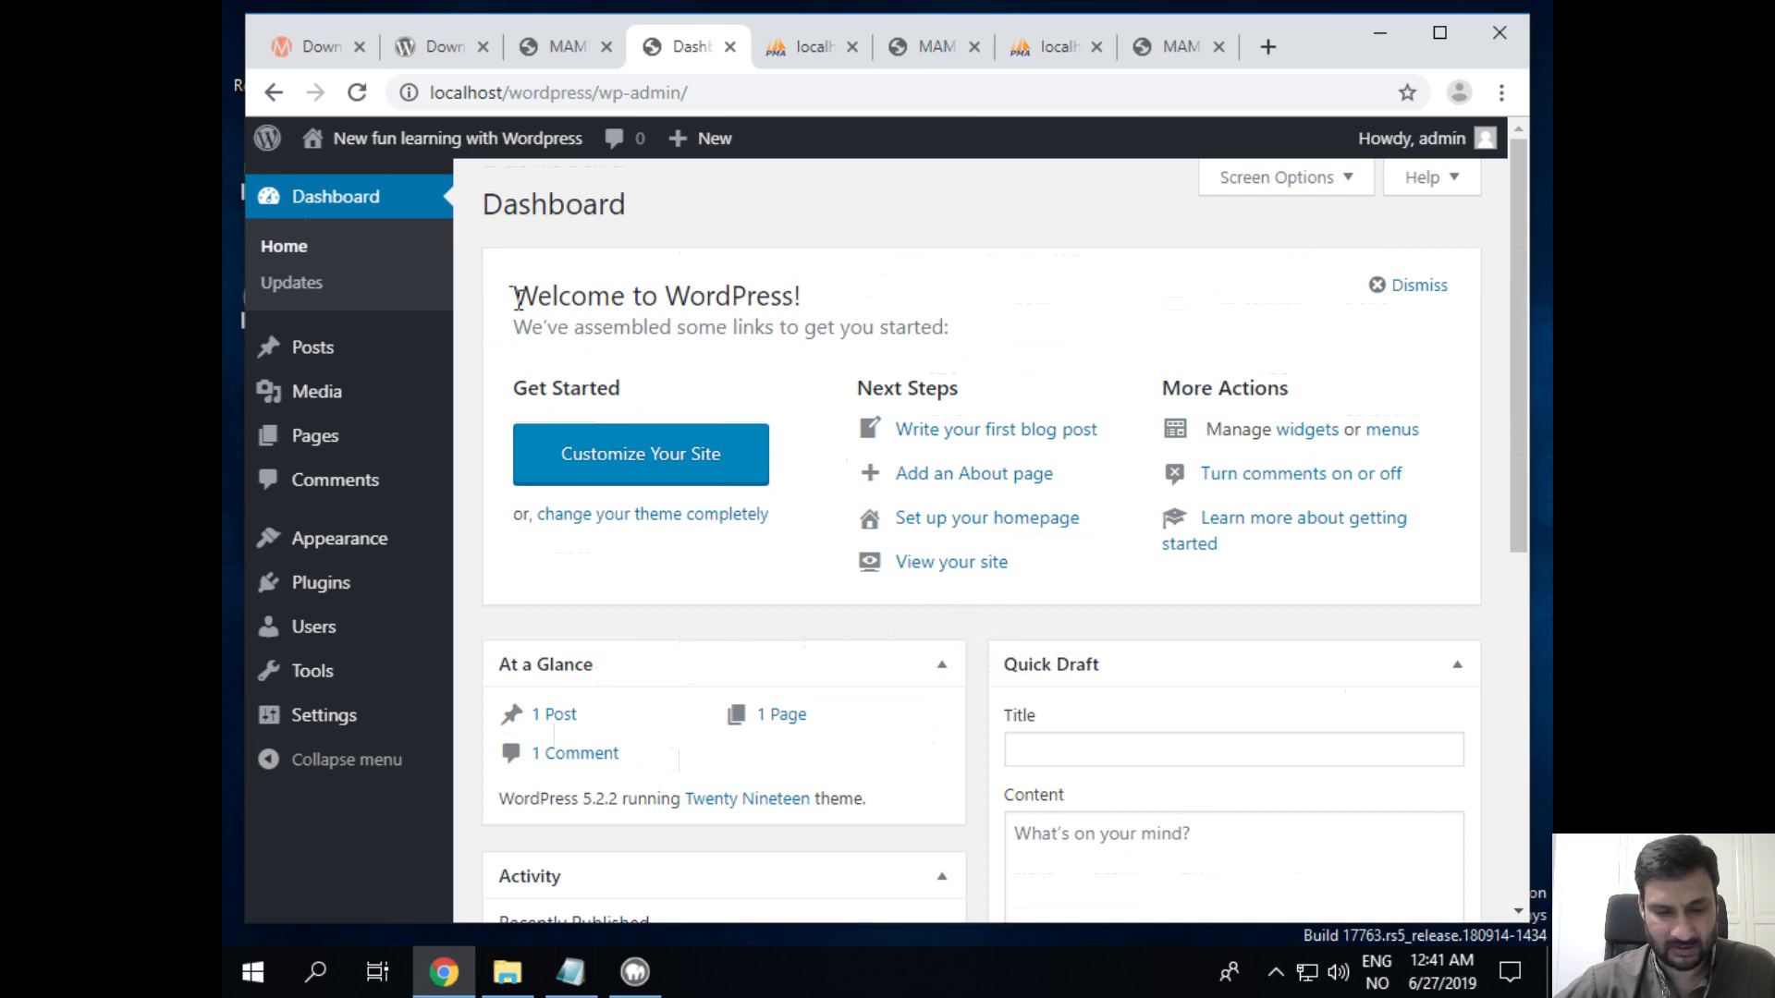
{"action": "mouse_move", "coordinate": [314, 148]}
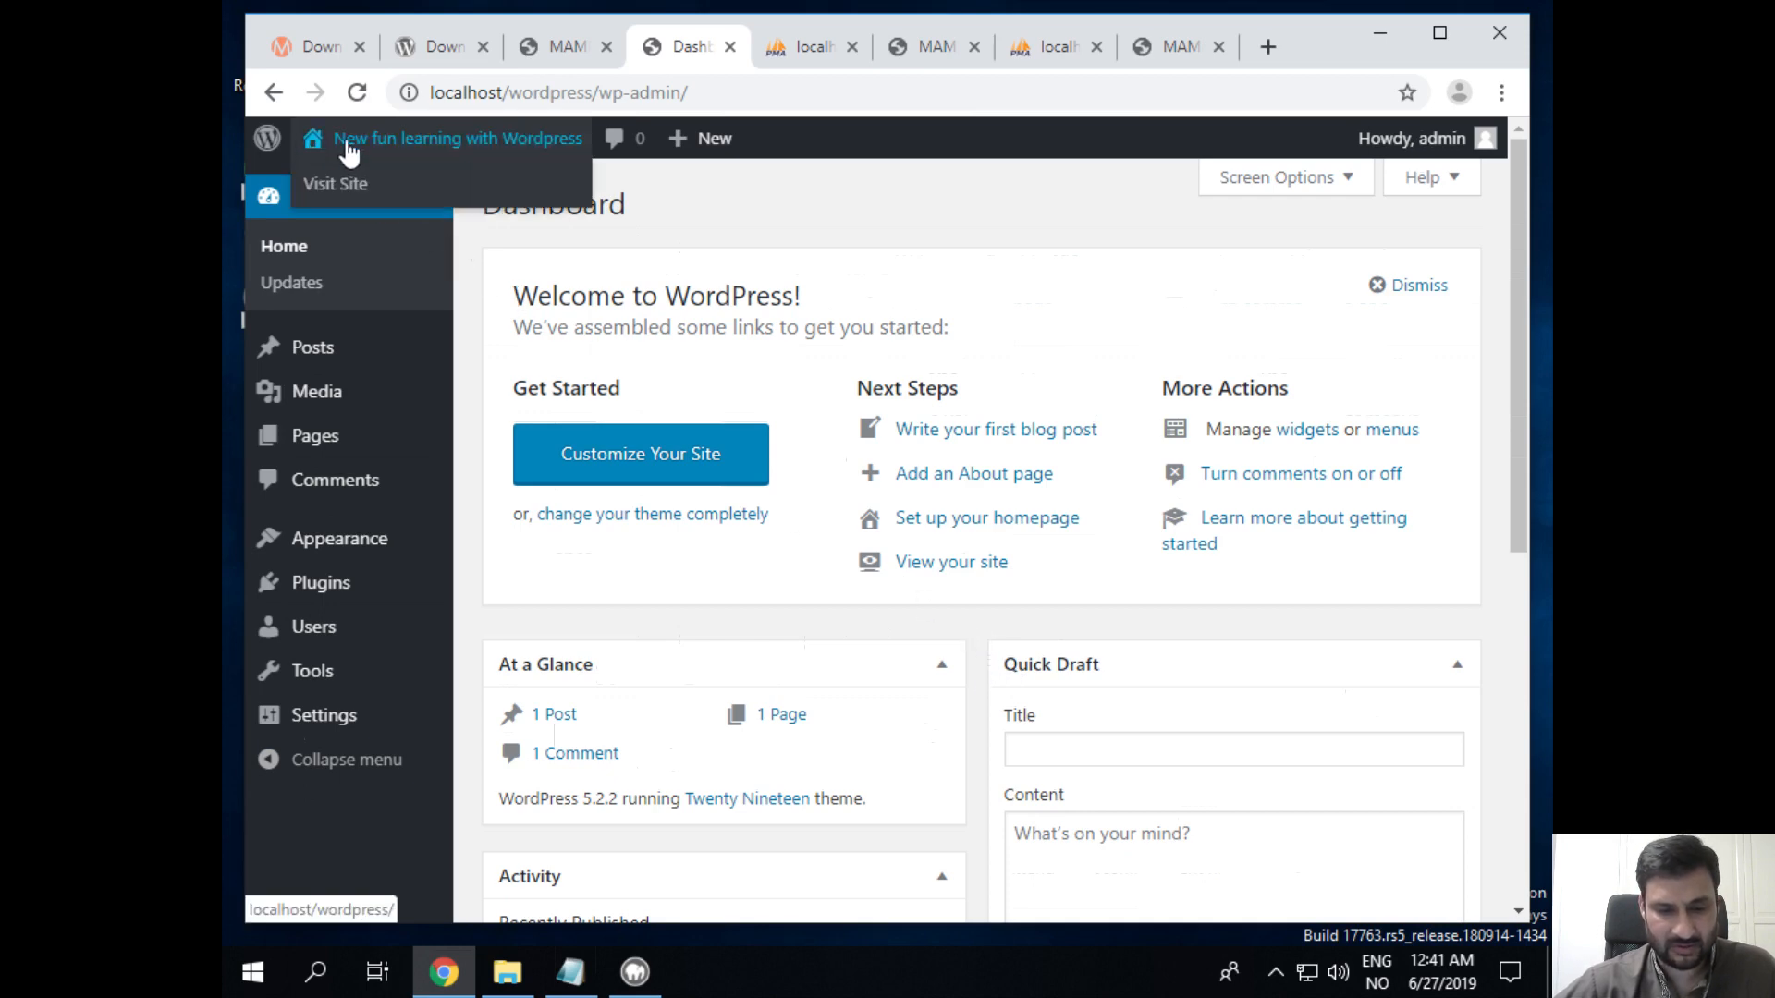
Step: Open Visit Site in a new tab to view localhost/wordpress/ with the Hello world! post
{"action": "right_click", "coordinate": [350, 192]}
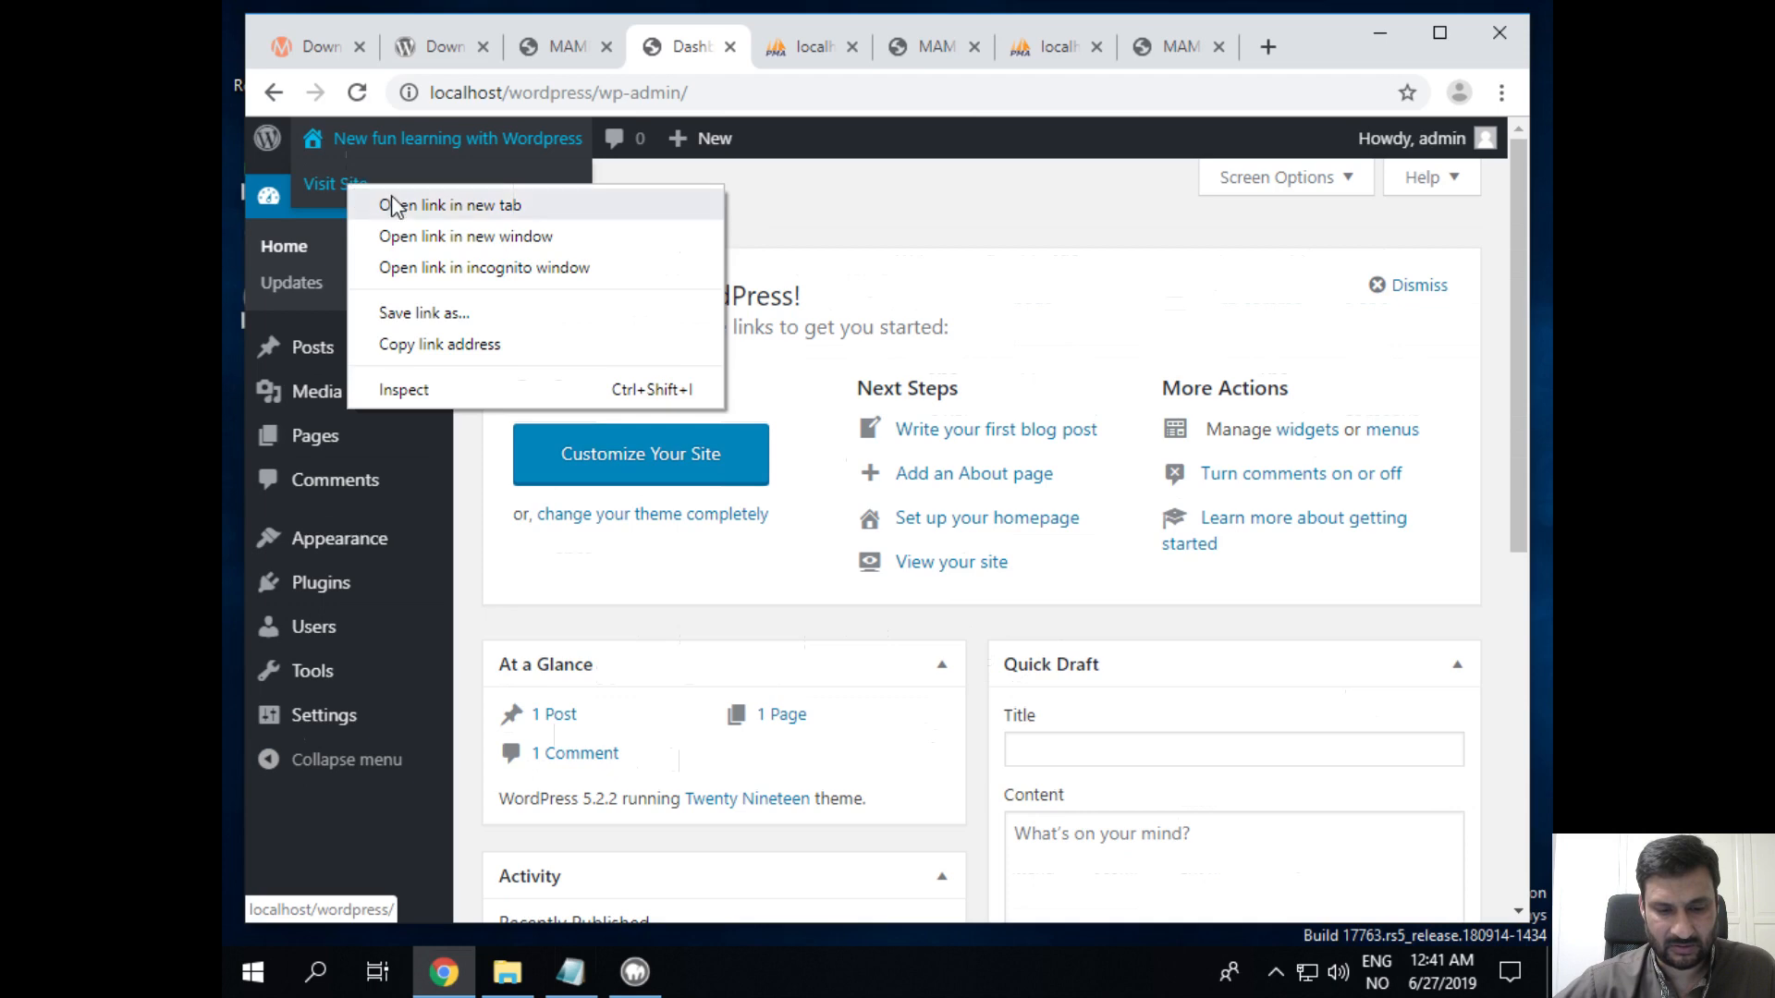
{"action": "left_click", "coordinate": [391, 196]}
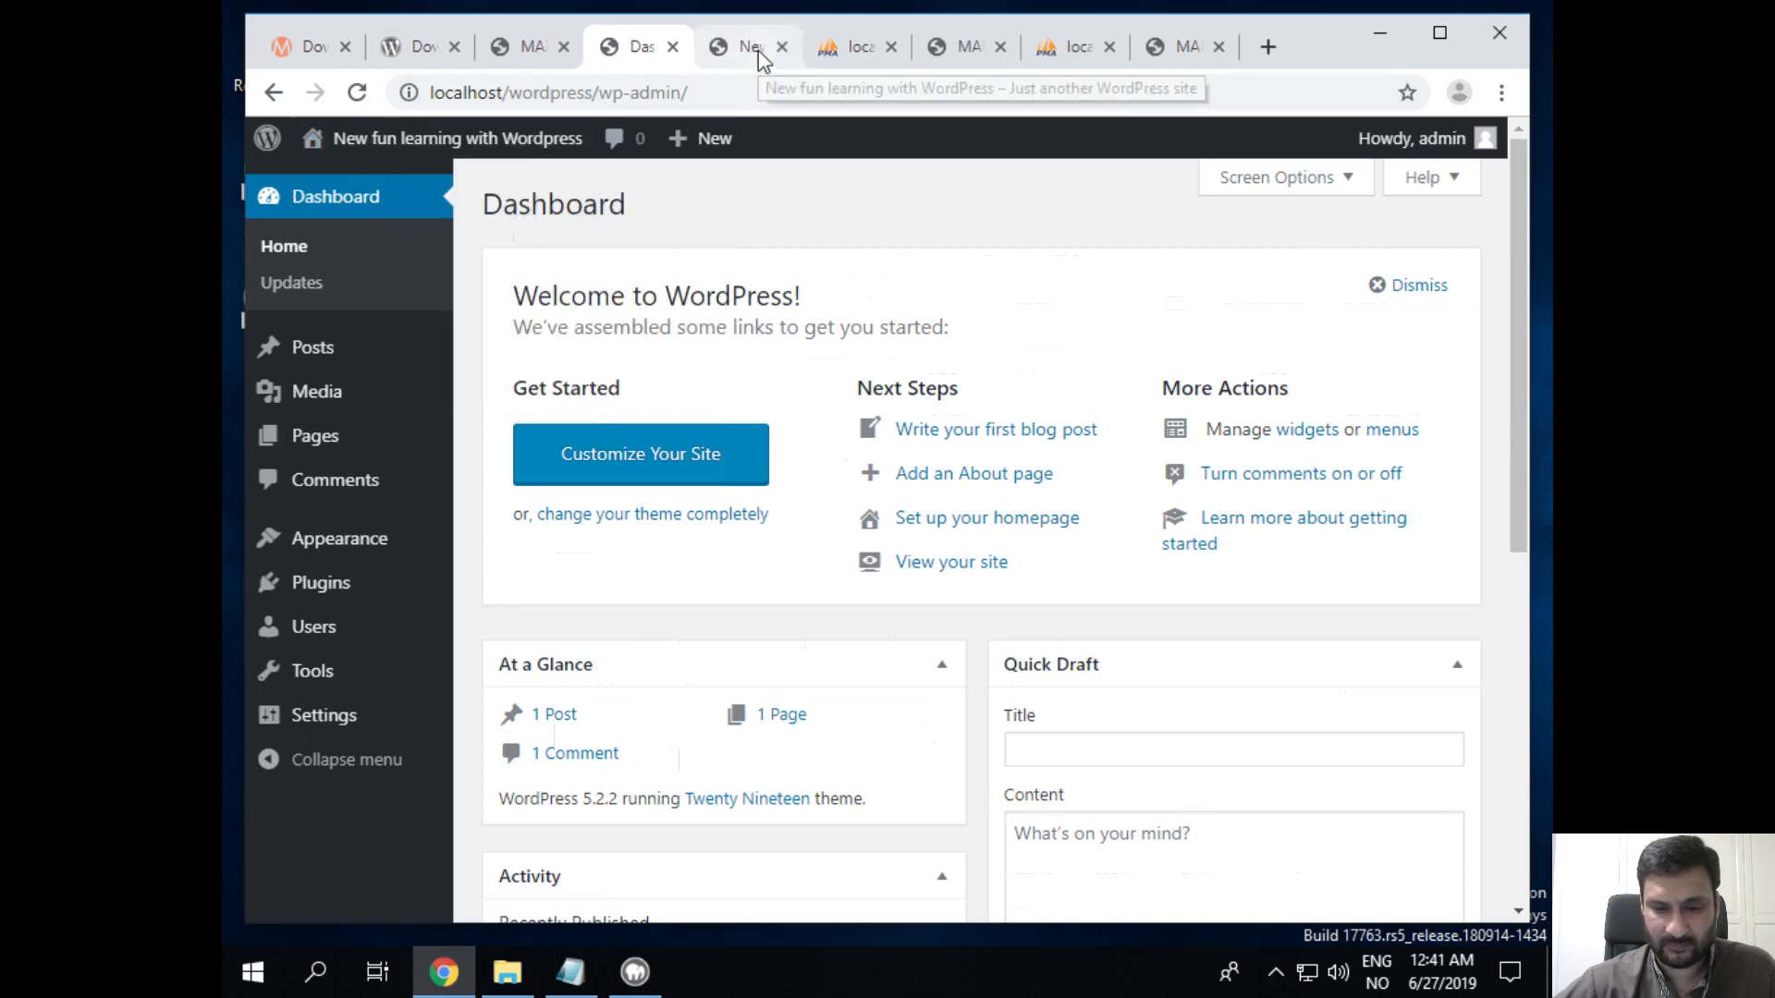
{"action": "left_click", "coordinate": [758, 50]}
{"action": "scroll", "coordinate": [1130, 523], "scroll_direction": "down", "scroll_amount": 3}
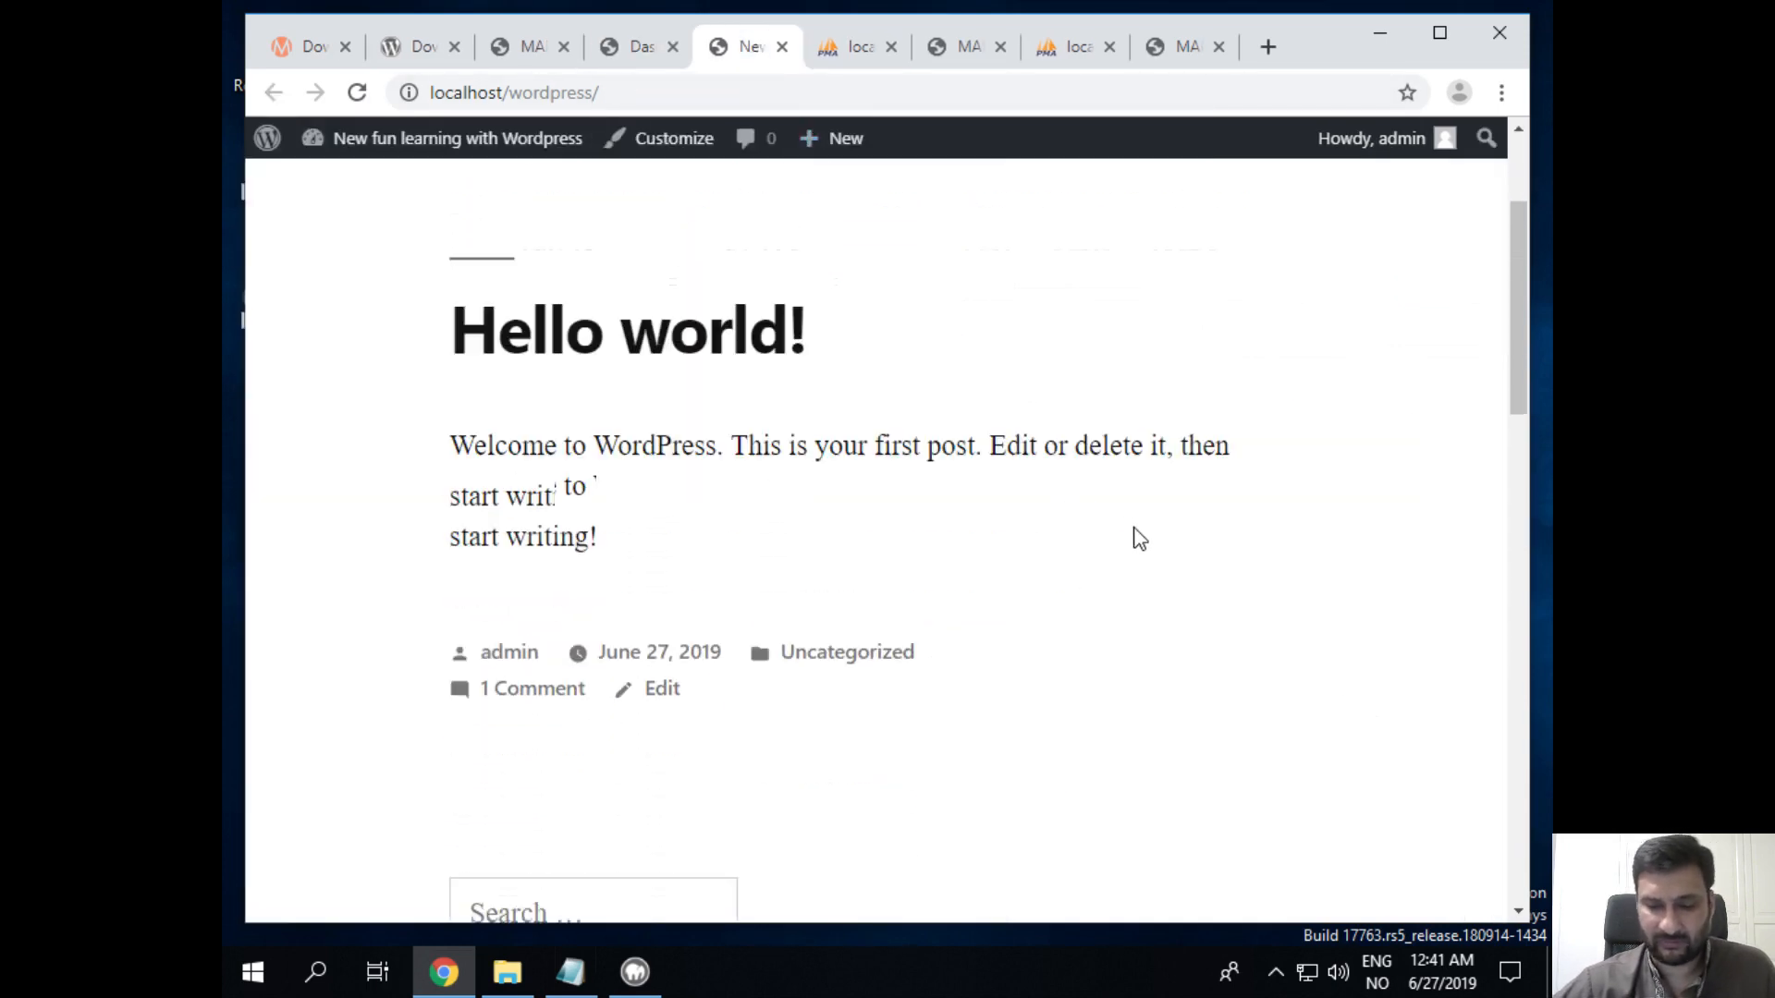
{"action": "scroll", "coordinate": [1135, 535], "scroll_direction": "up", "scroll_amount": 3}
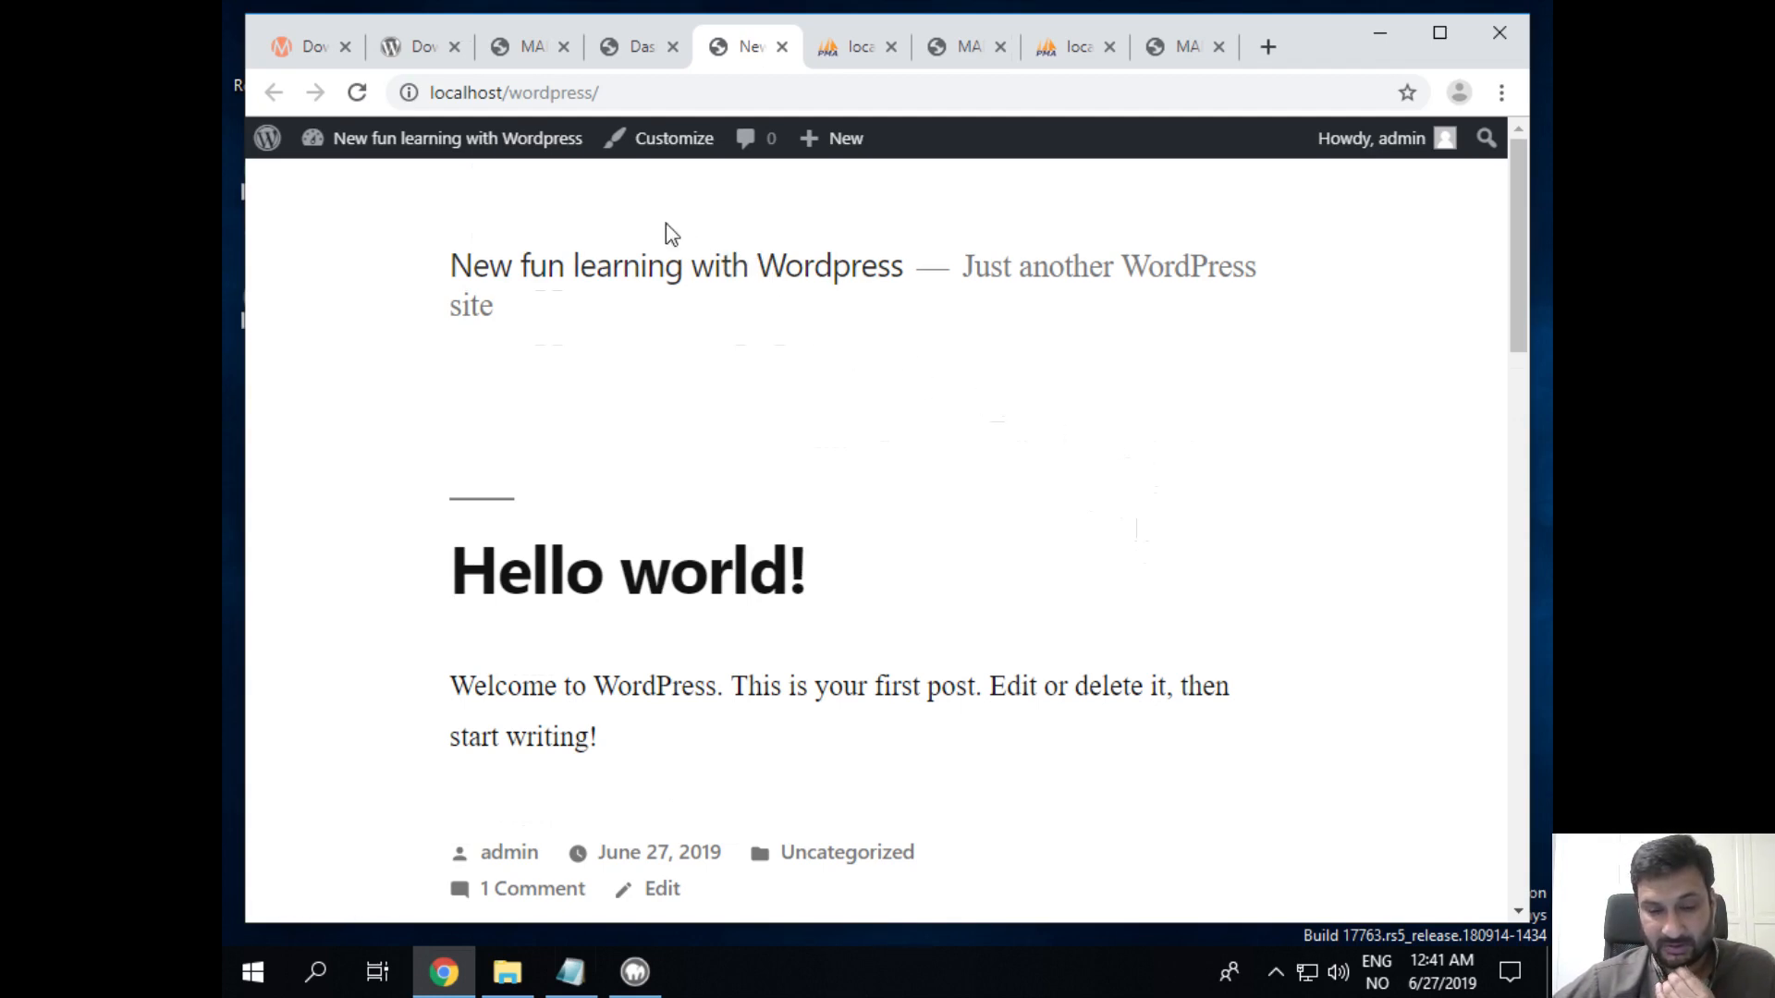
{"action": "left_click", "coordinate": [430, 91]}
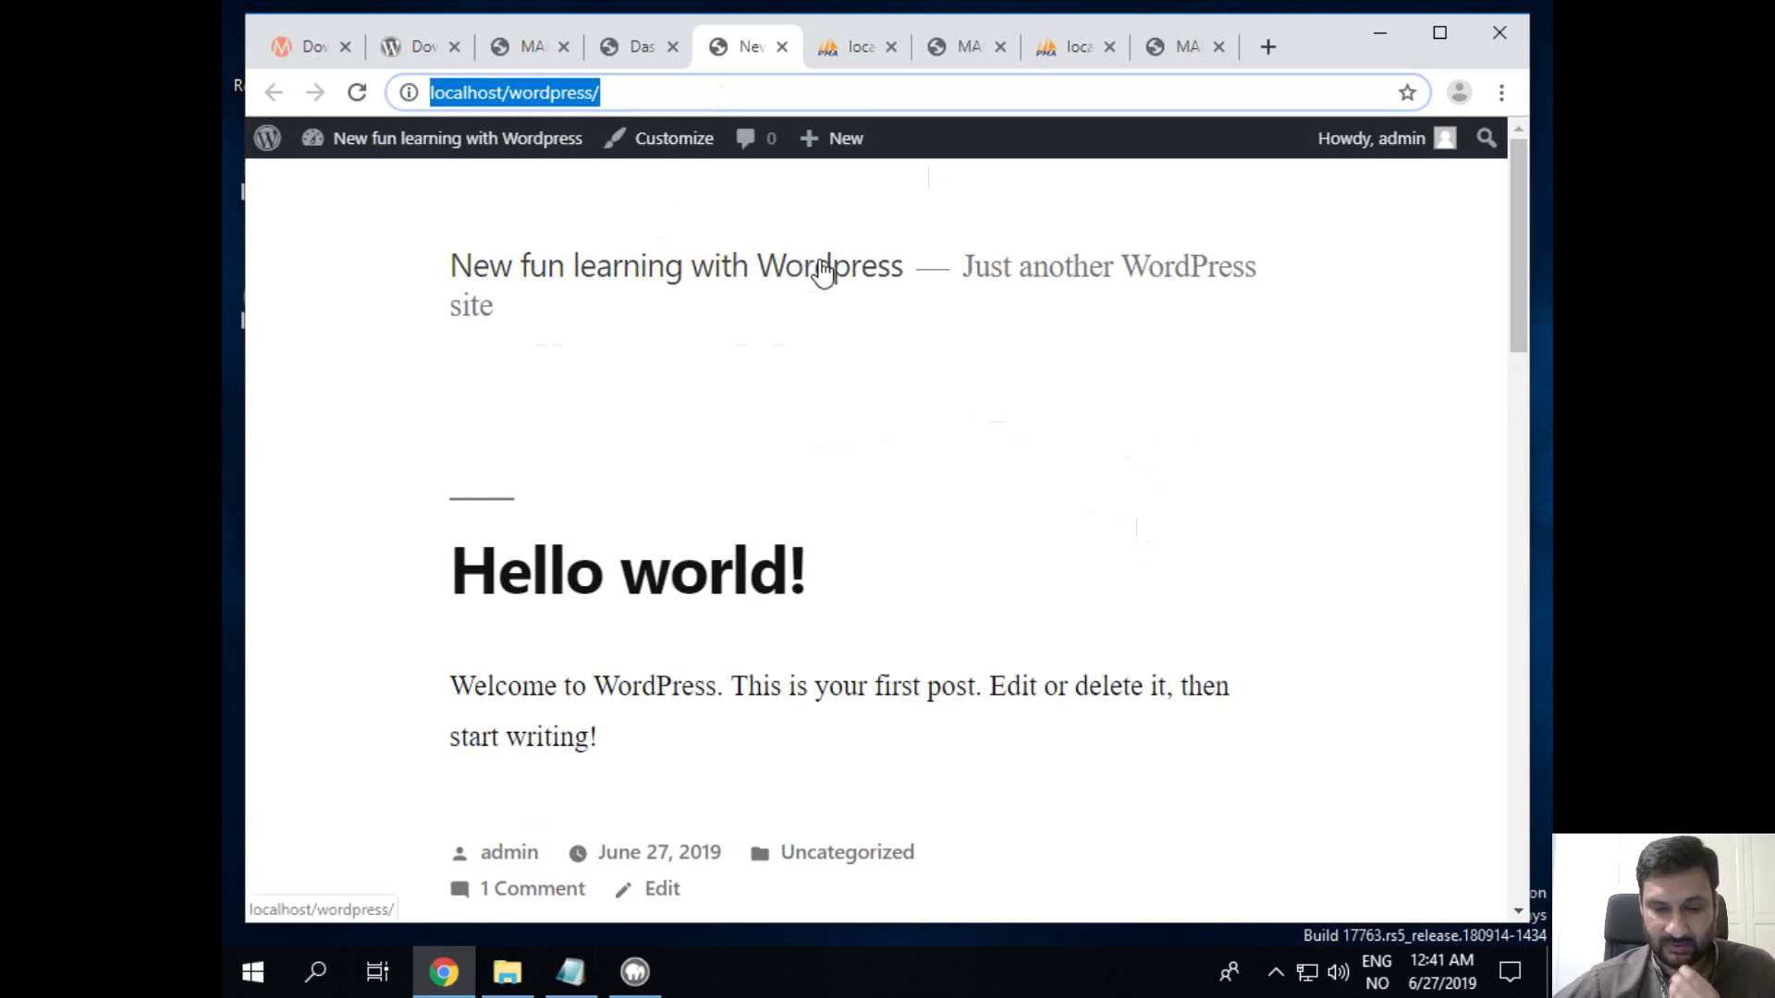
{"action": "left_click", "coordinate": [591, 973]}
{"action": "left_click", "coordinate": [904, 711]}
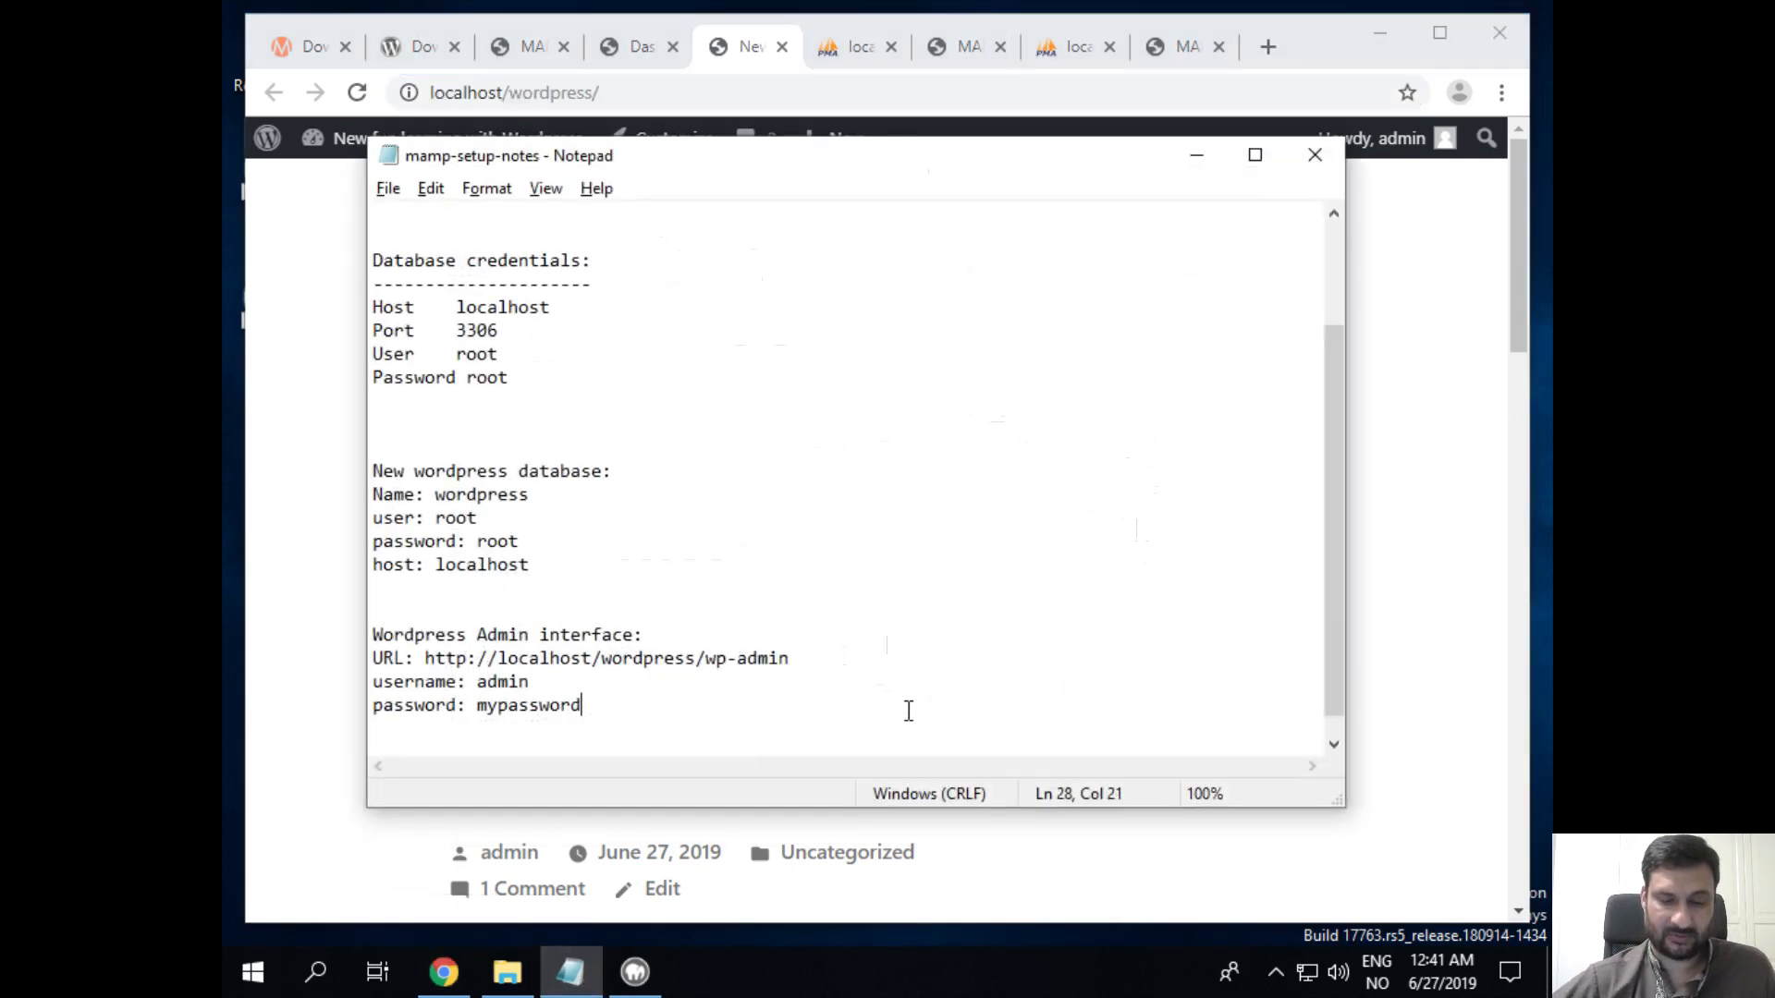
{"action": "key", "text": "Return"}
{"action": "key", "text": "Return"}
{"action": "key", "text": "Return"}
{"action": "type", "text": "M"}
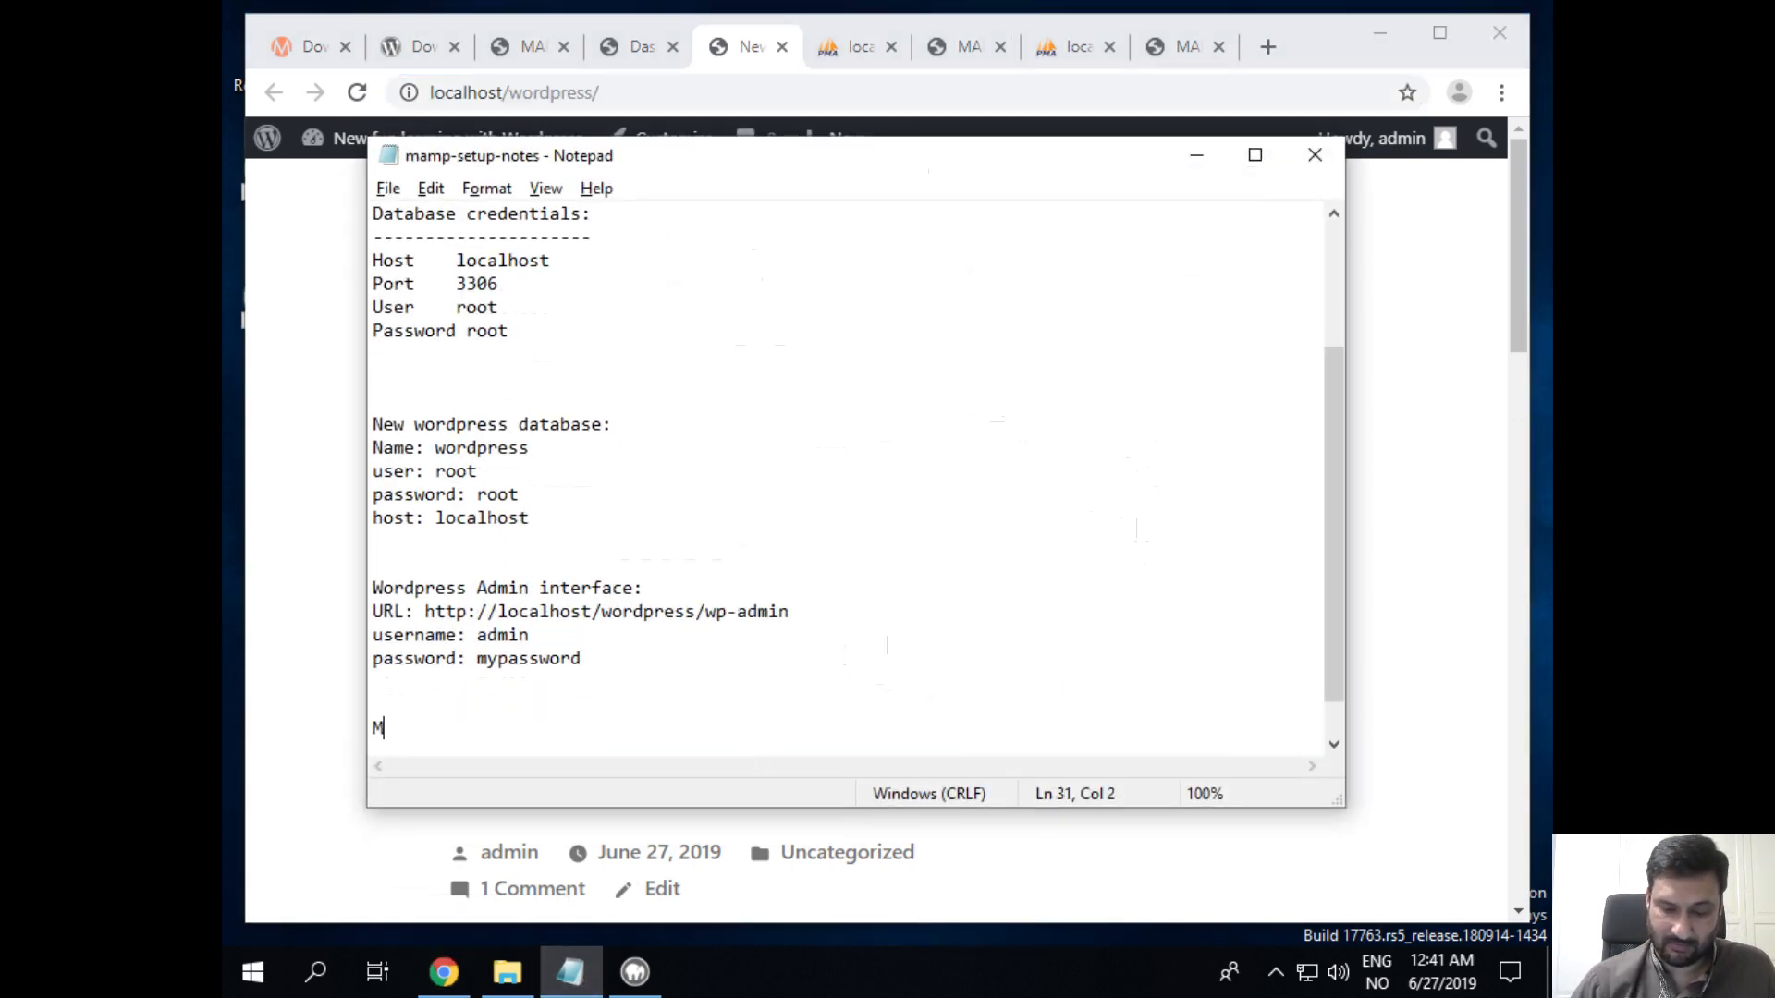
{"action": "type", "text": "y website "}
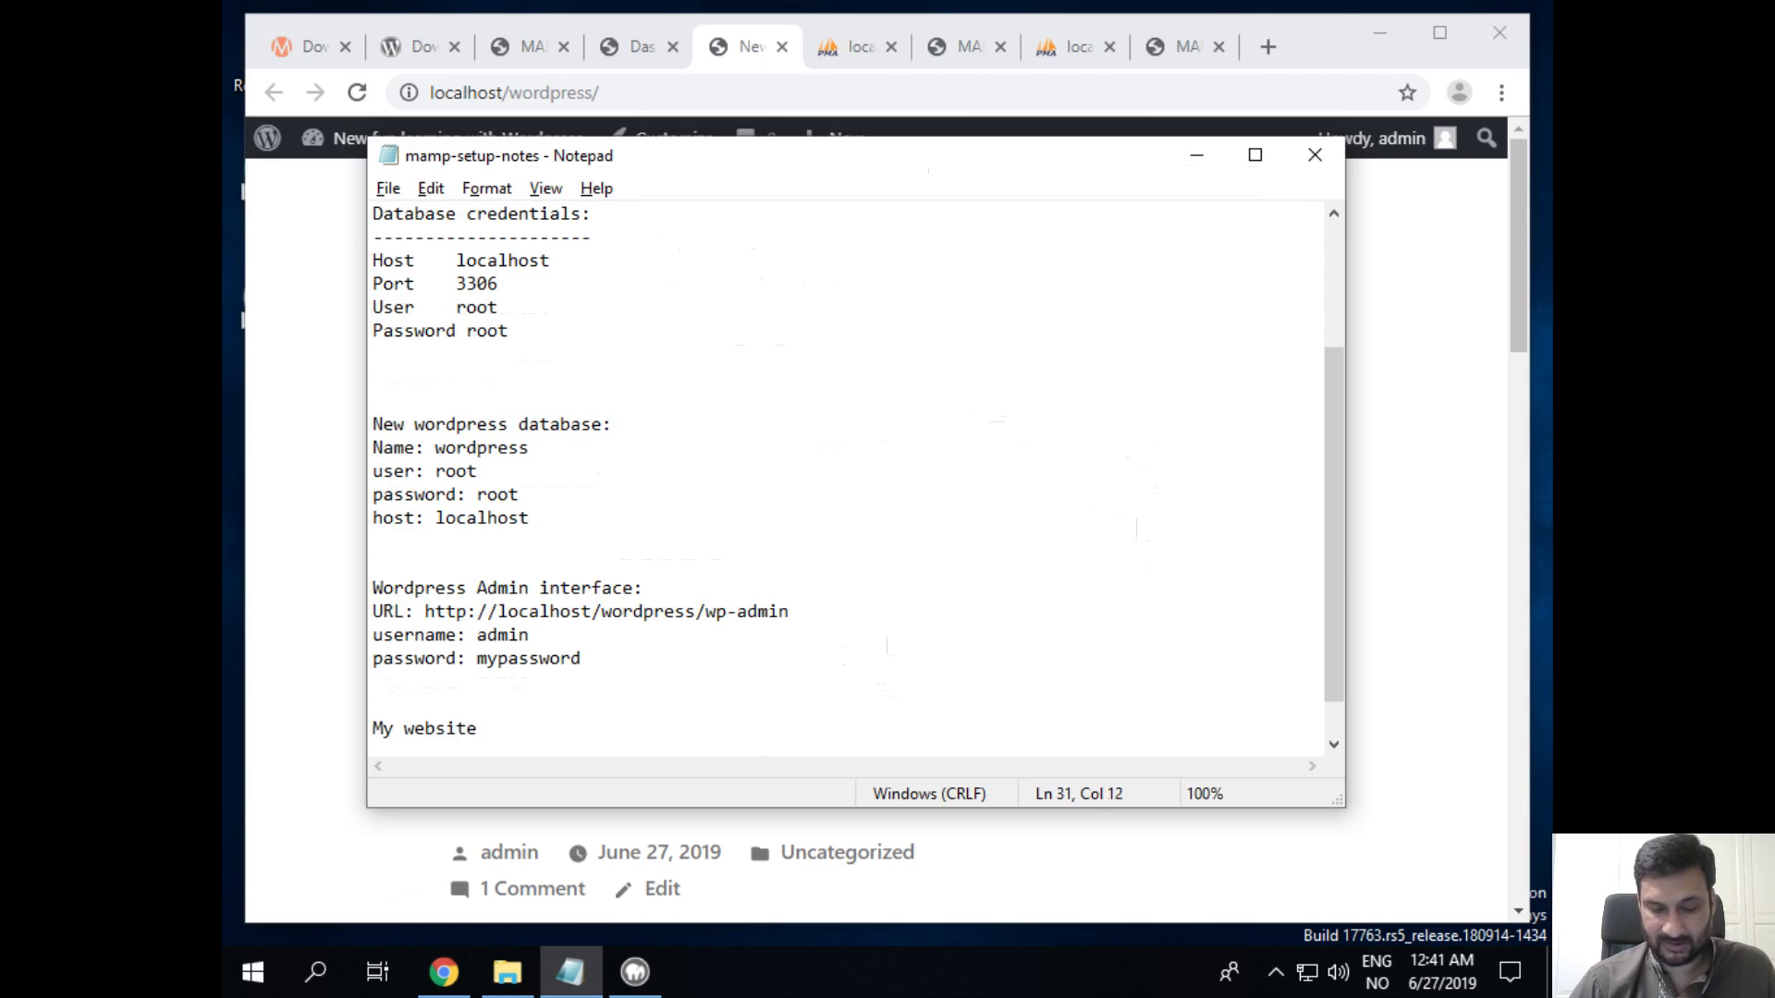
{"action": "type", "text": "wordpress "}
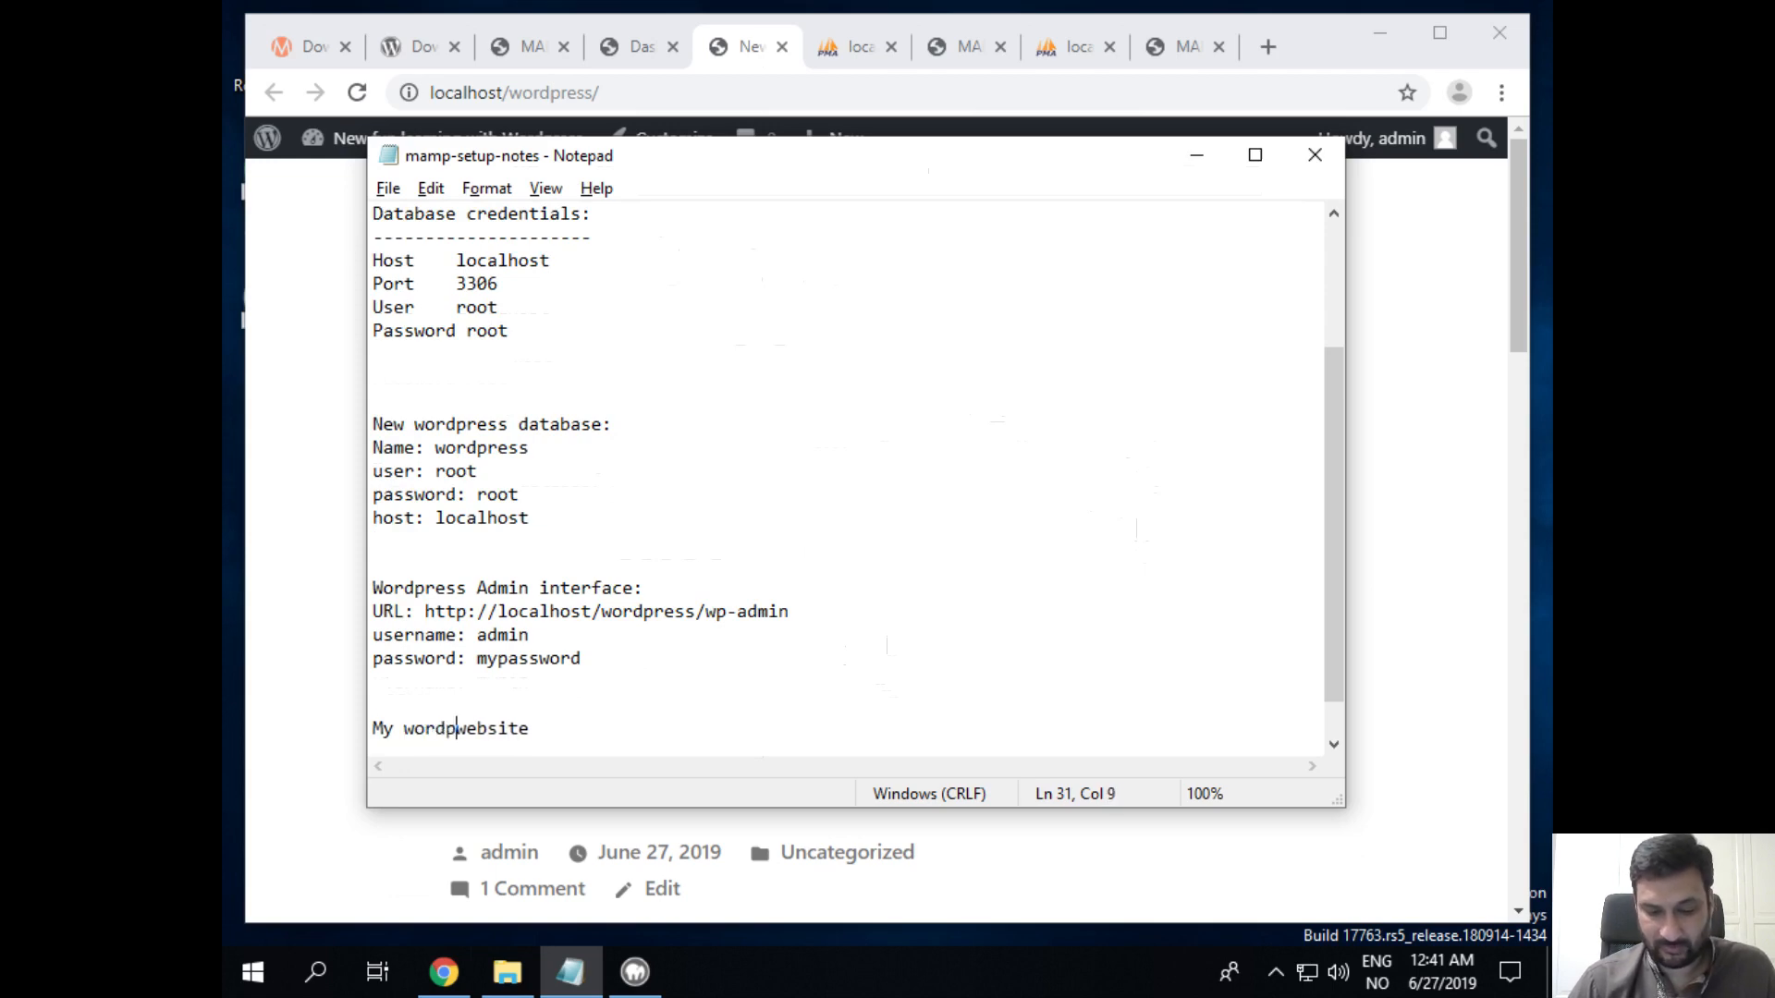
{"action": "type", "text": "URL"}
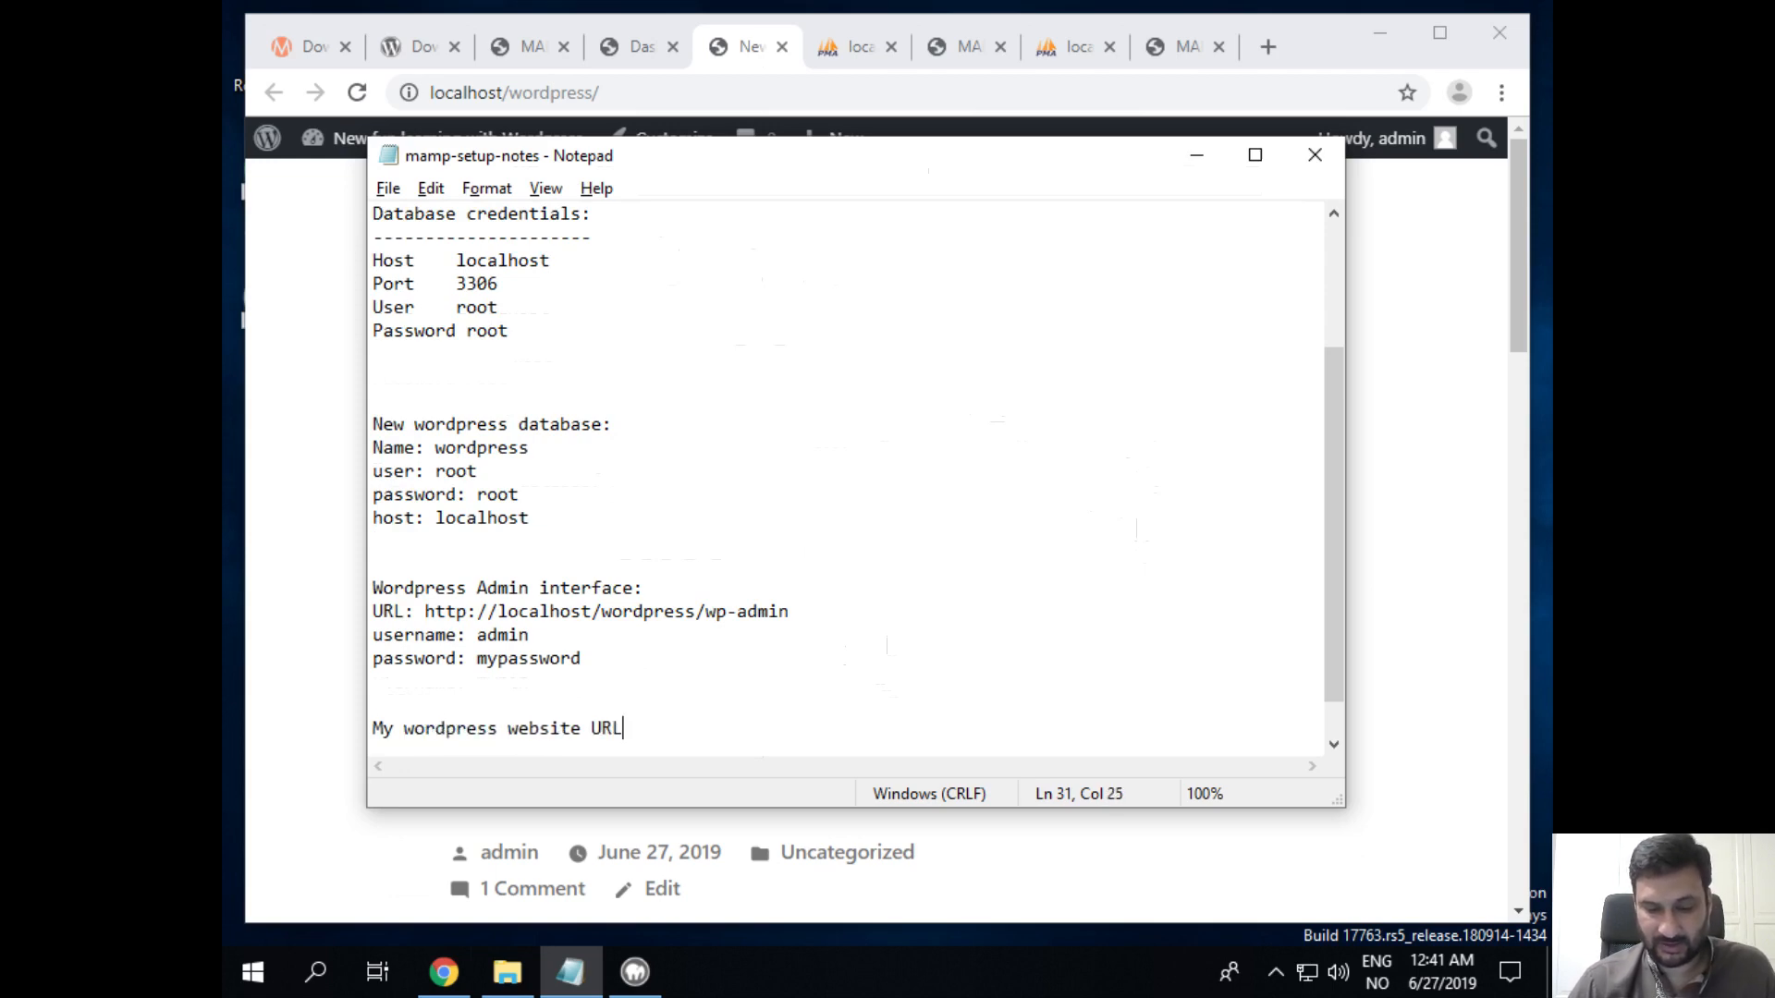
{"action": "type", "text": ": http"}
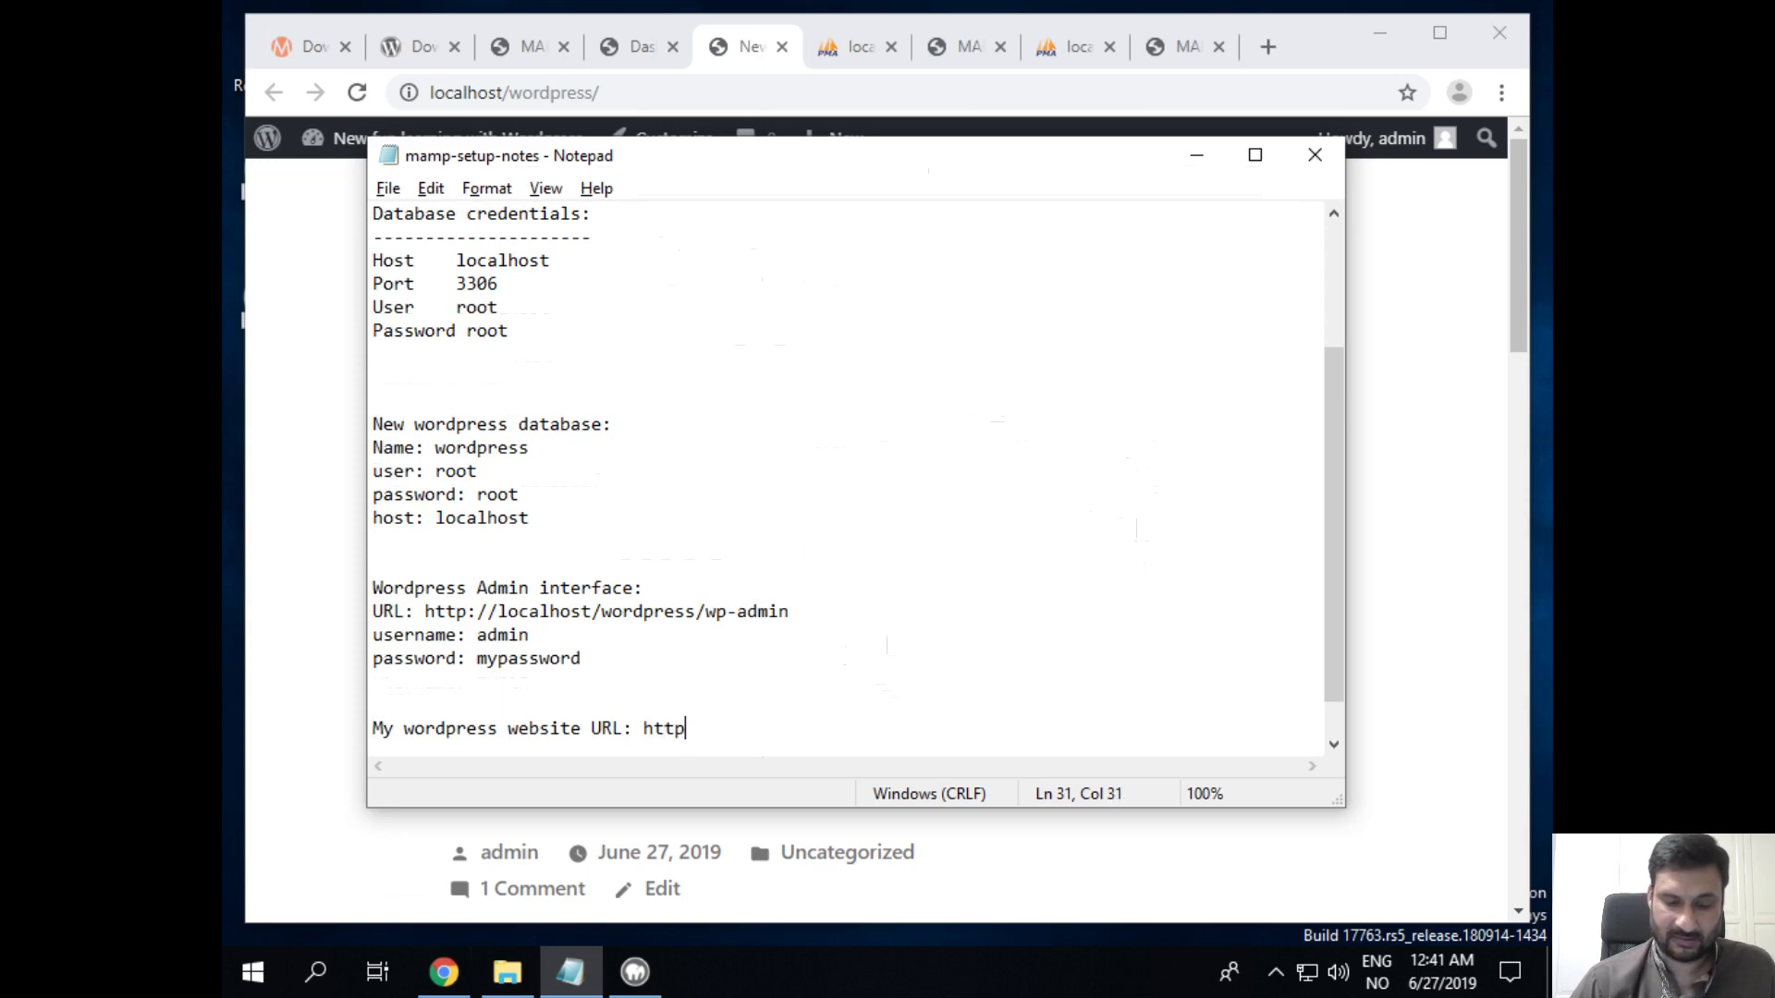
{"action": "type", "text": "://l"}
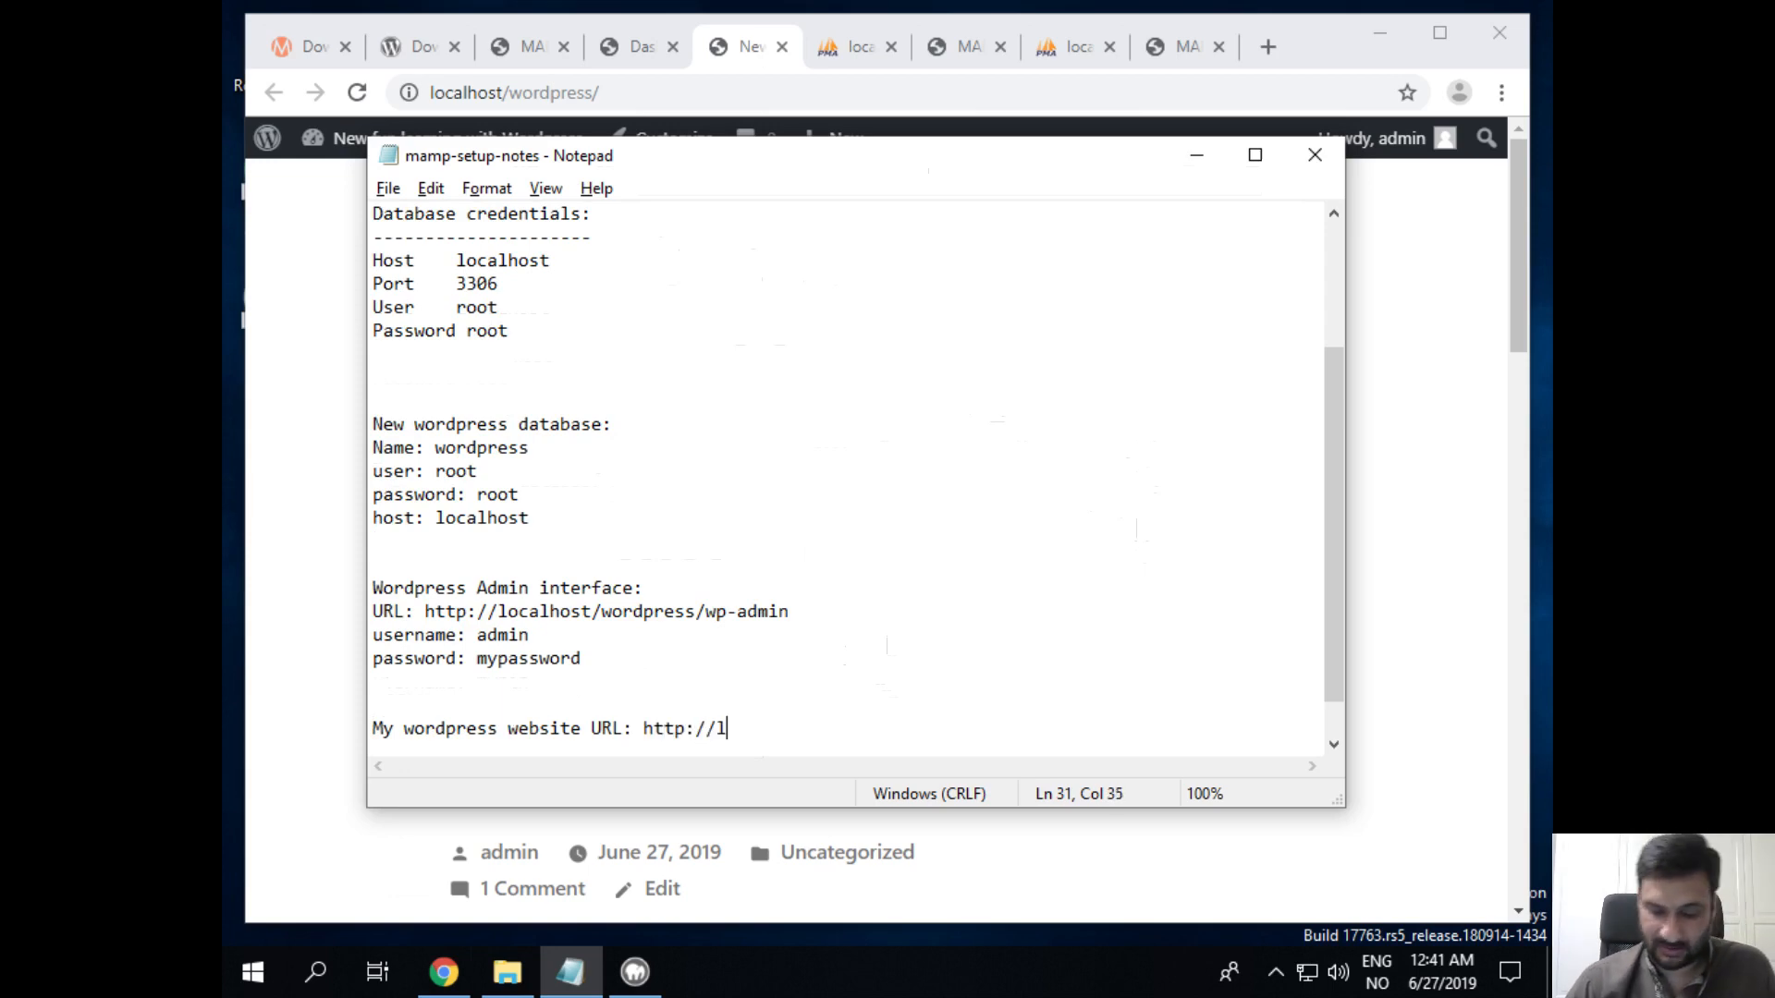
{"action": "type", "text": "ocalhost/wprdpr"}
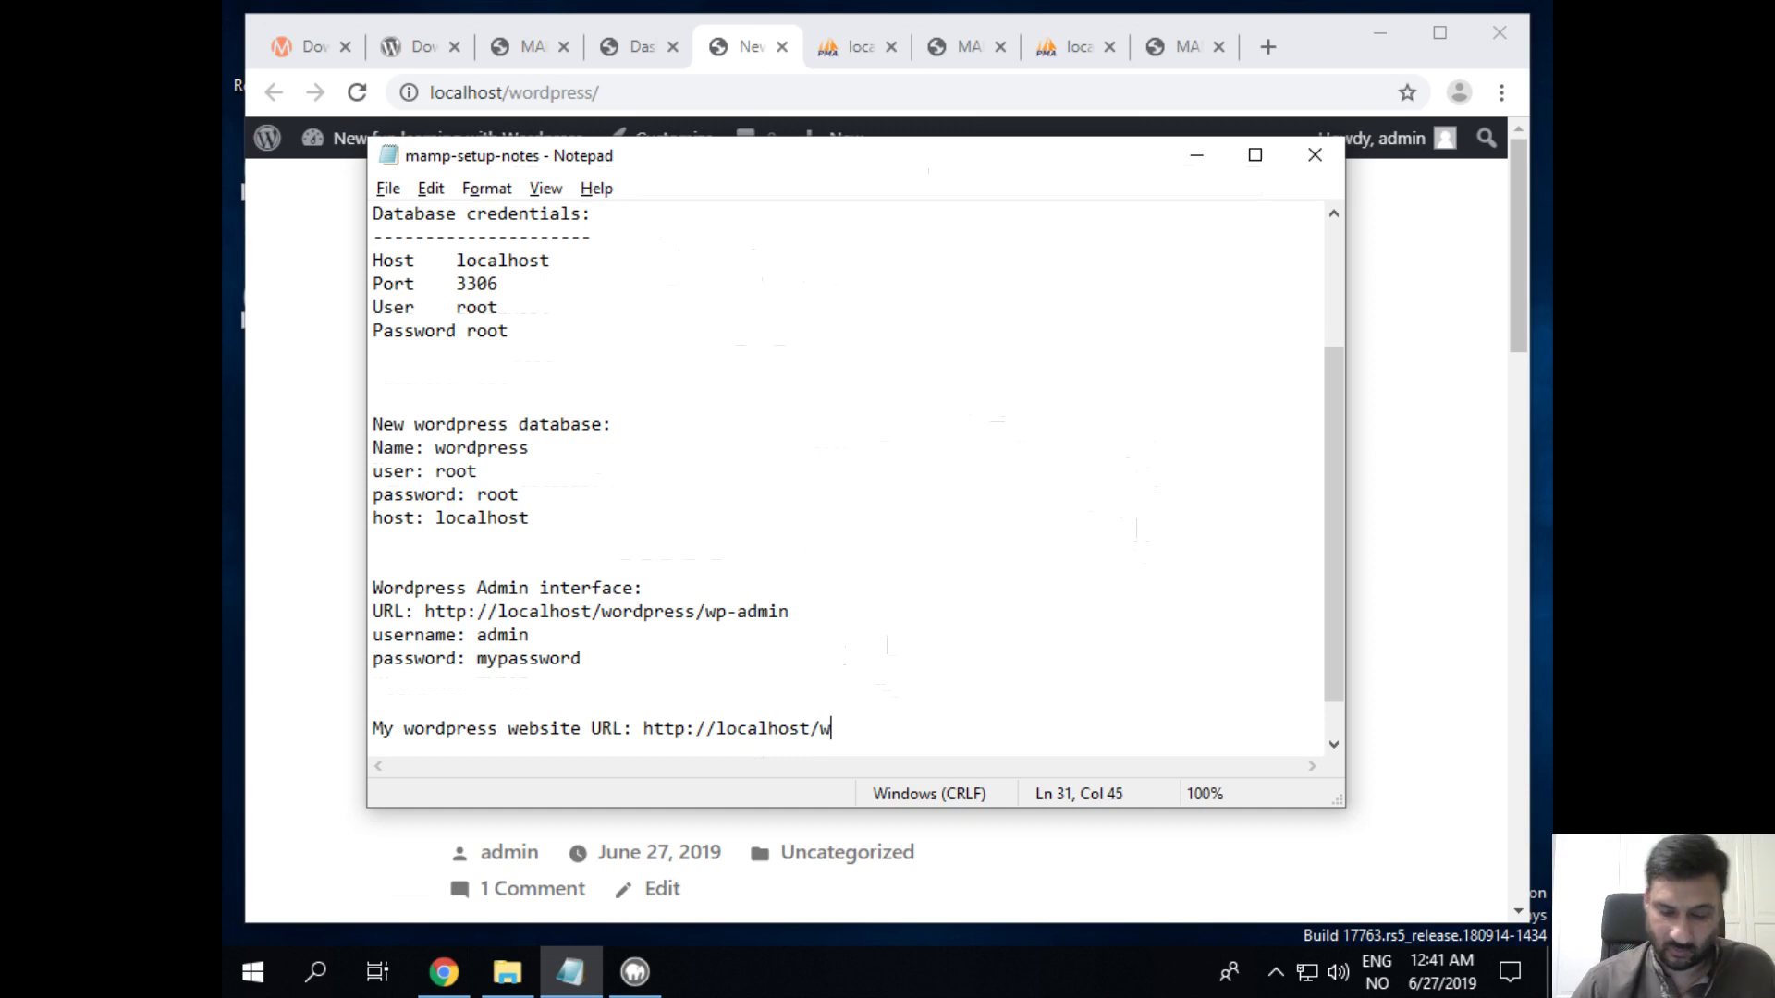
{"action": "key", "text": "BackSpace"}
{"action": "key", "text": "BackSpace"}
{"action": "key", "text": "BackSpace"}
{"action": "key", "text": "BackSpace"}
{"action": "key", "text": "BackSpace"}
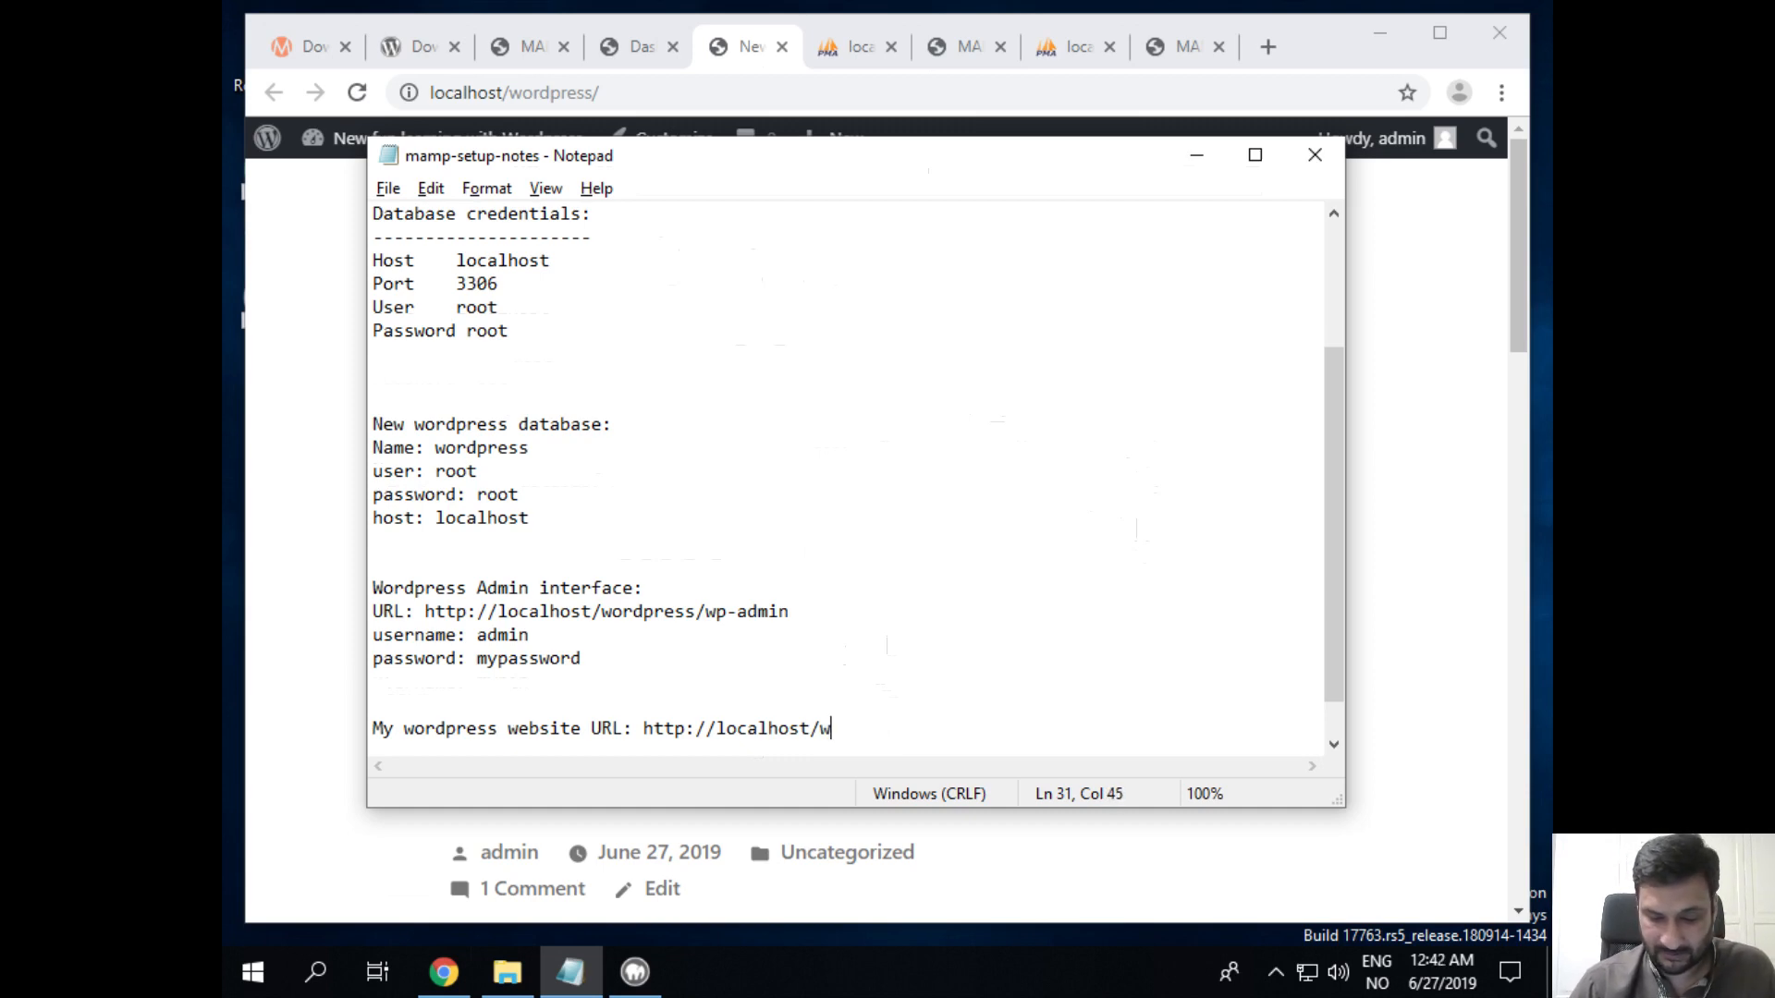
{"action": "type", "text": "ordpress"}
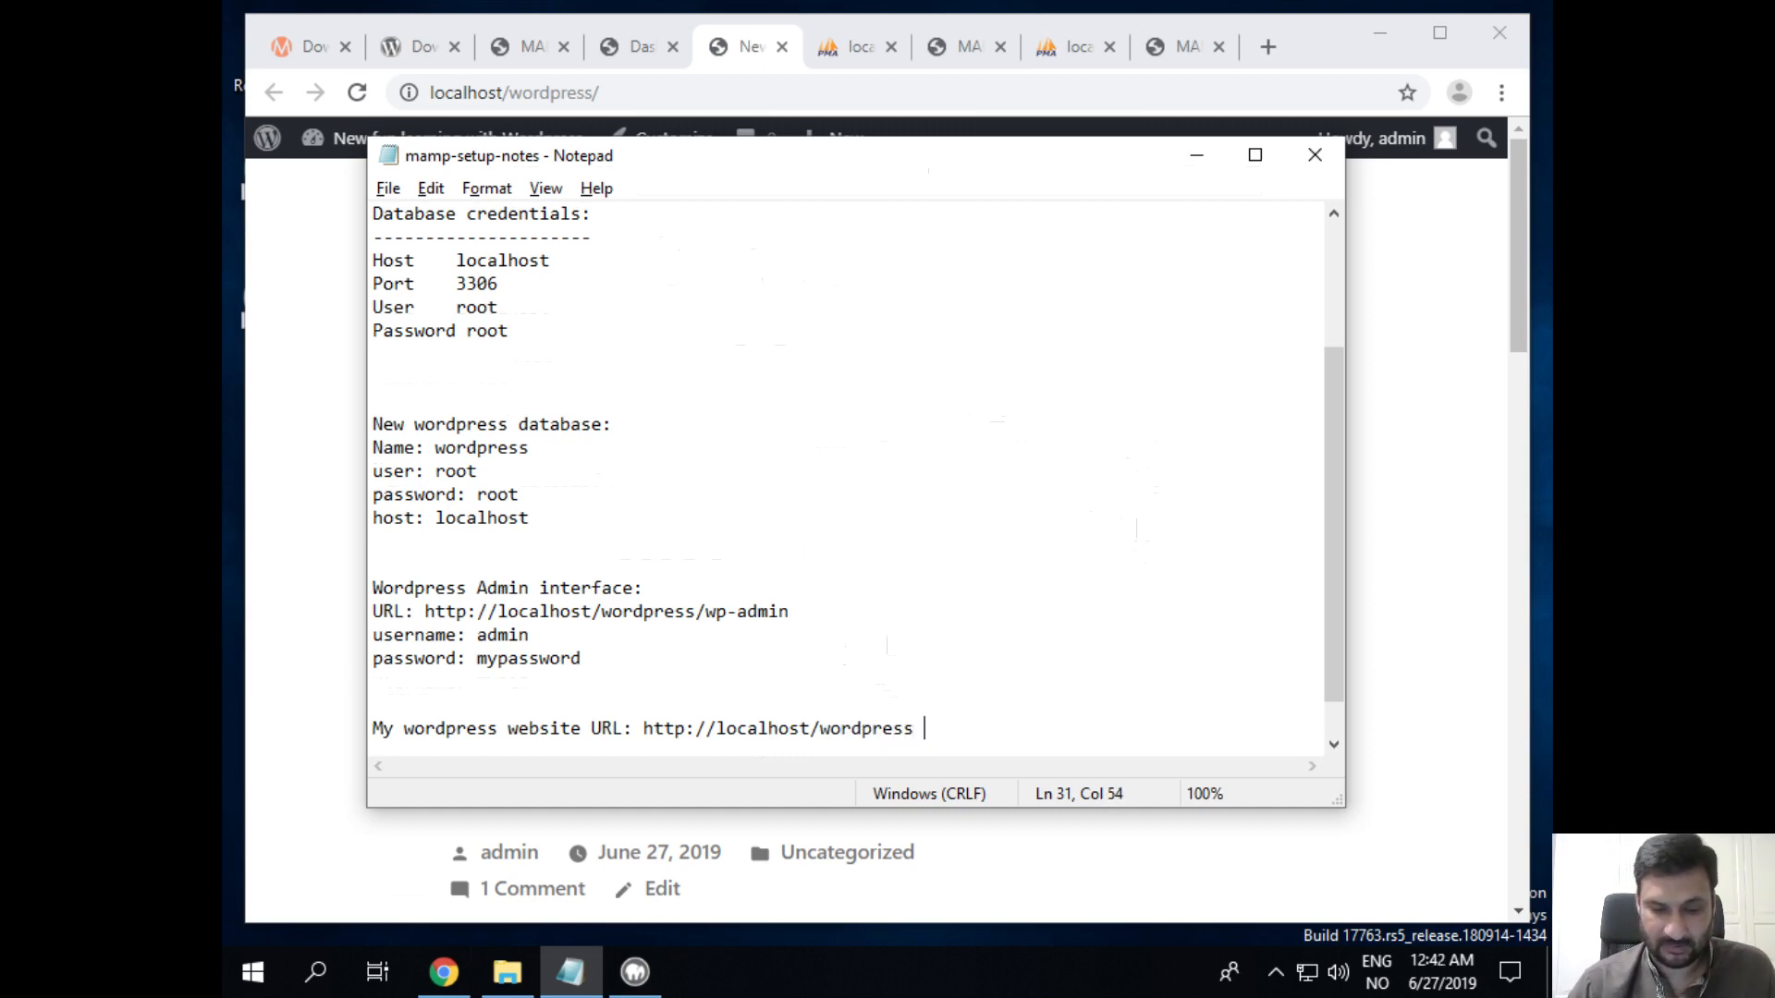
{"action": "key", "text": "Return"}
{"action": "key", "text": "Return"}
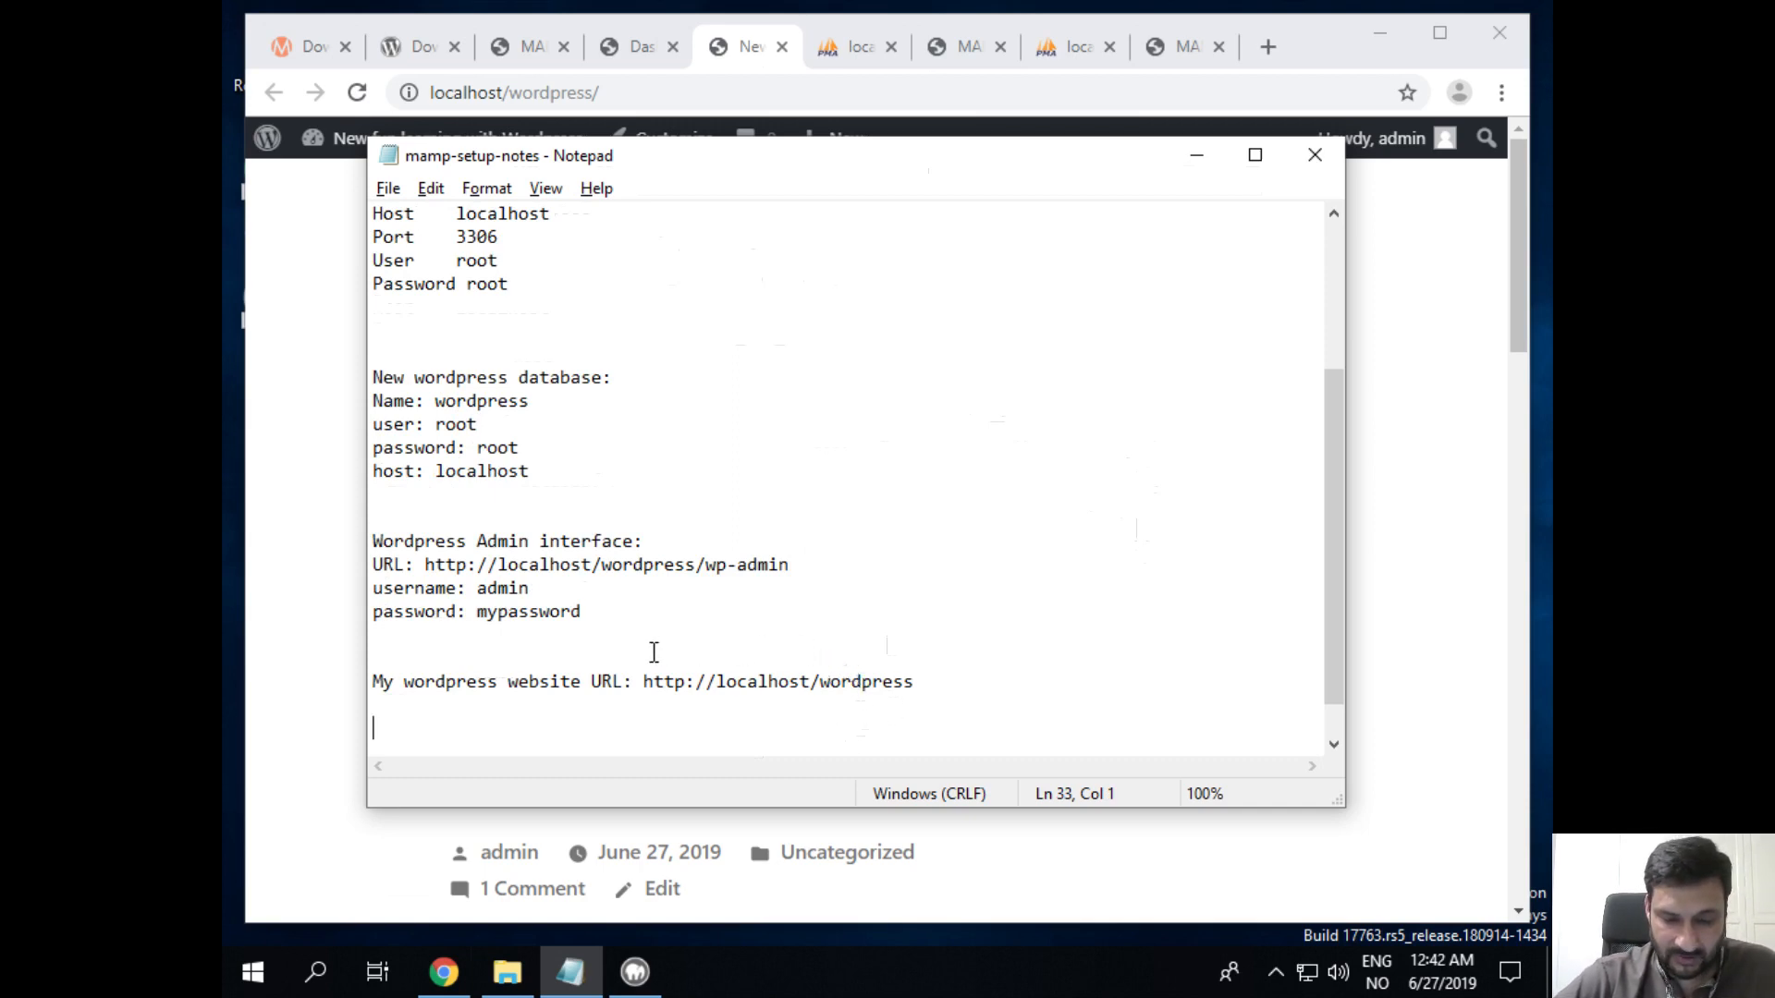
Step: Select the admin URL and the website URL in the notes, then return to Chrome
{"action": "left_click", "coordinate": [424, 565]}
{"action": "left_click_drag", "start_coordinate": [425, 565], "coordinate": [790, 565]}
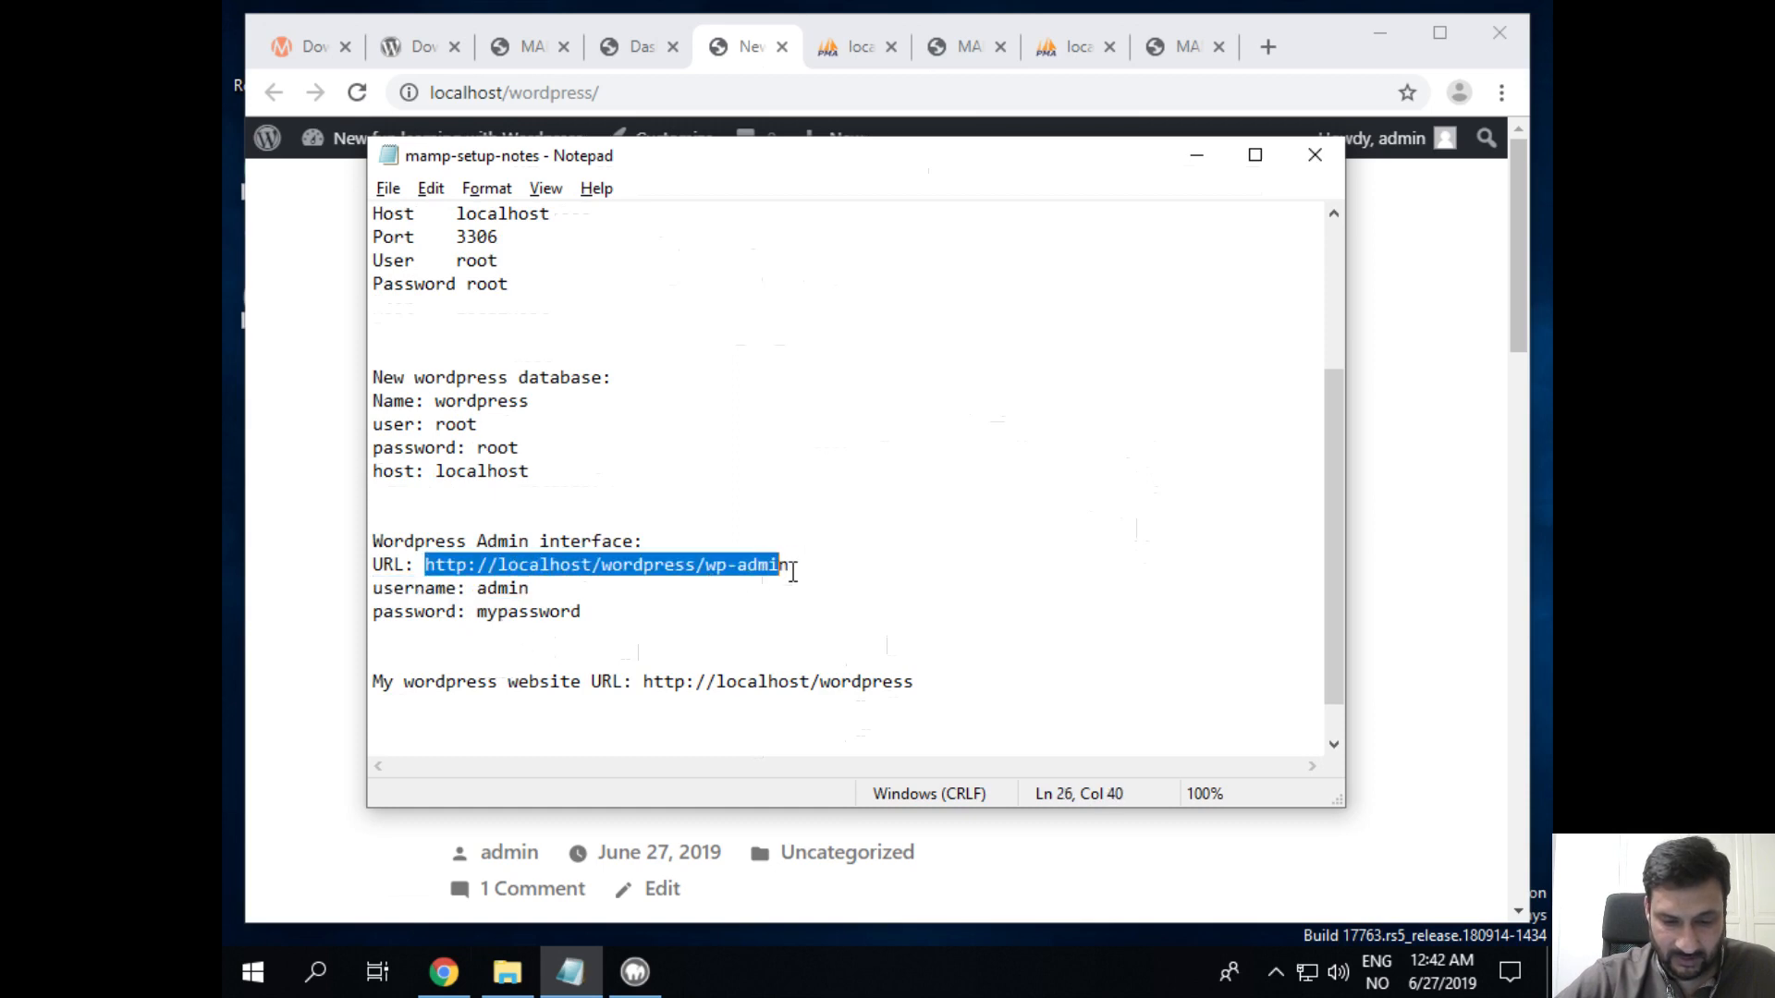
{"action": "left_click", "coordinate": [643, 682]}
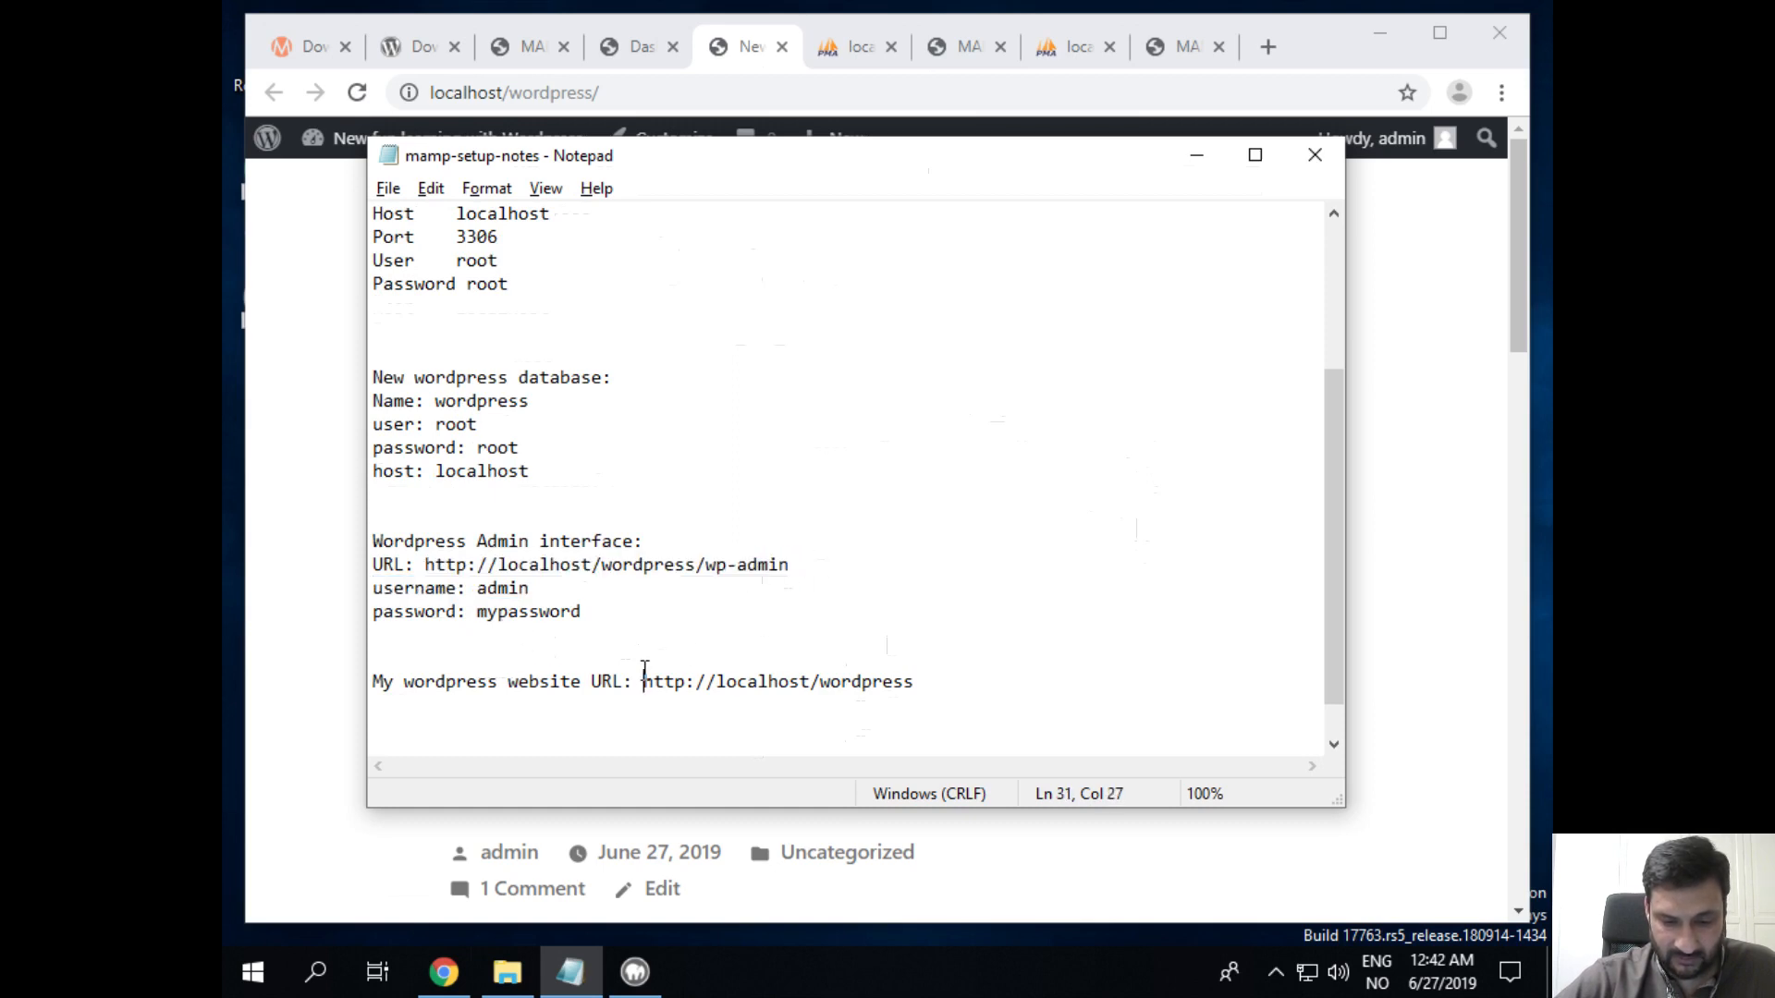
{"action": "left_click_drag", "start_coordinate": [643, 681], "coordinate": [946, 718]}
{"action": "left_click", "coordinate": [1456, 520]}
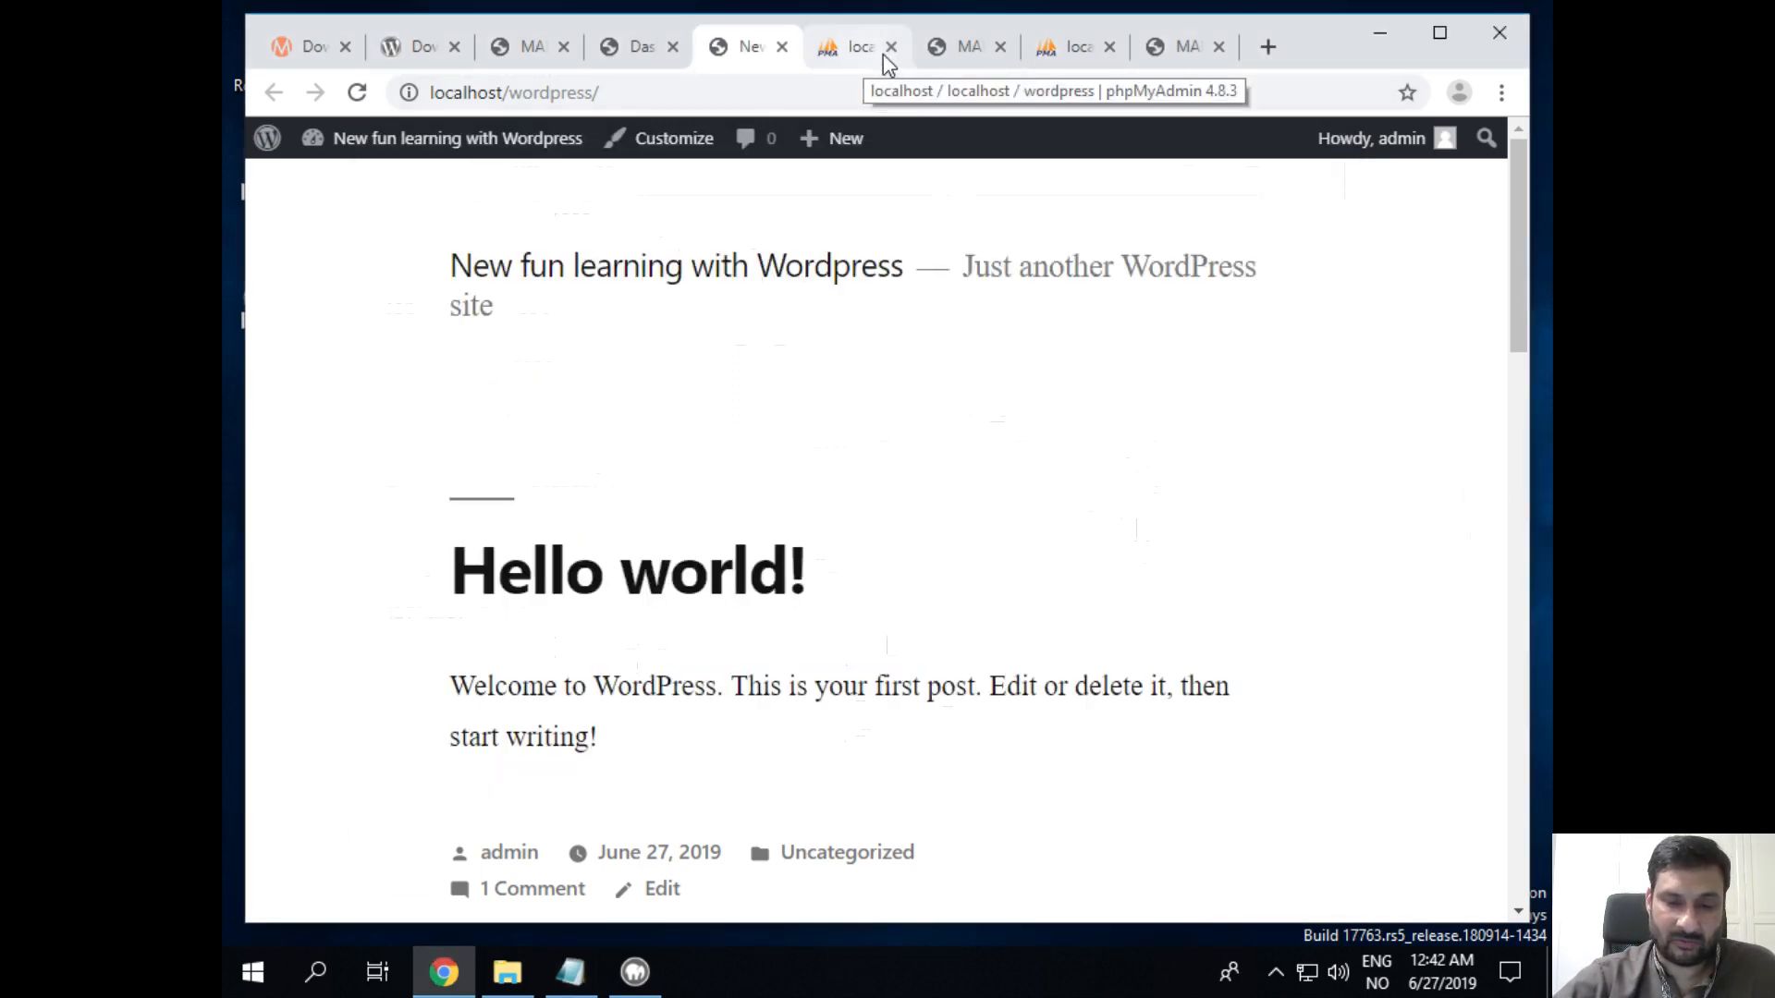
Step: Close the phpMyAdmin, MAMP PRO, localhost, MAMP download and WordPress download tabs
{"action": "left_click", "coordinate": [627, 65]}
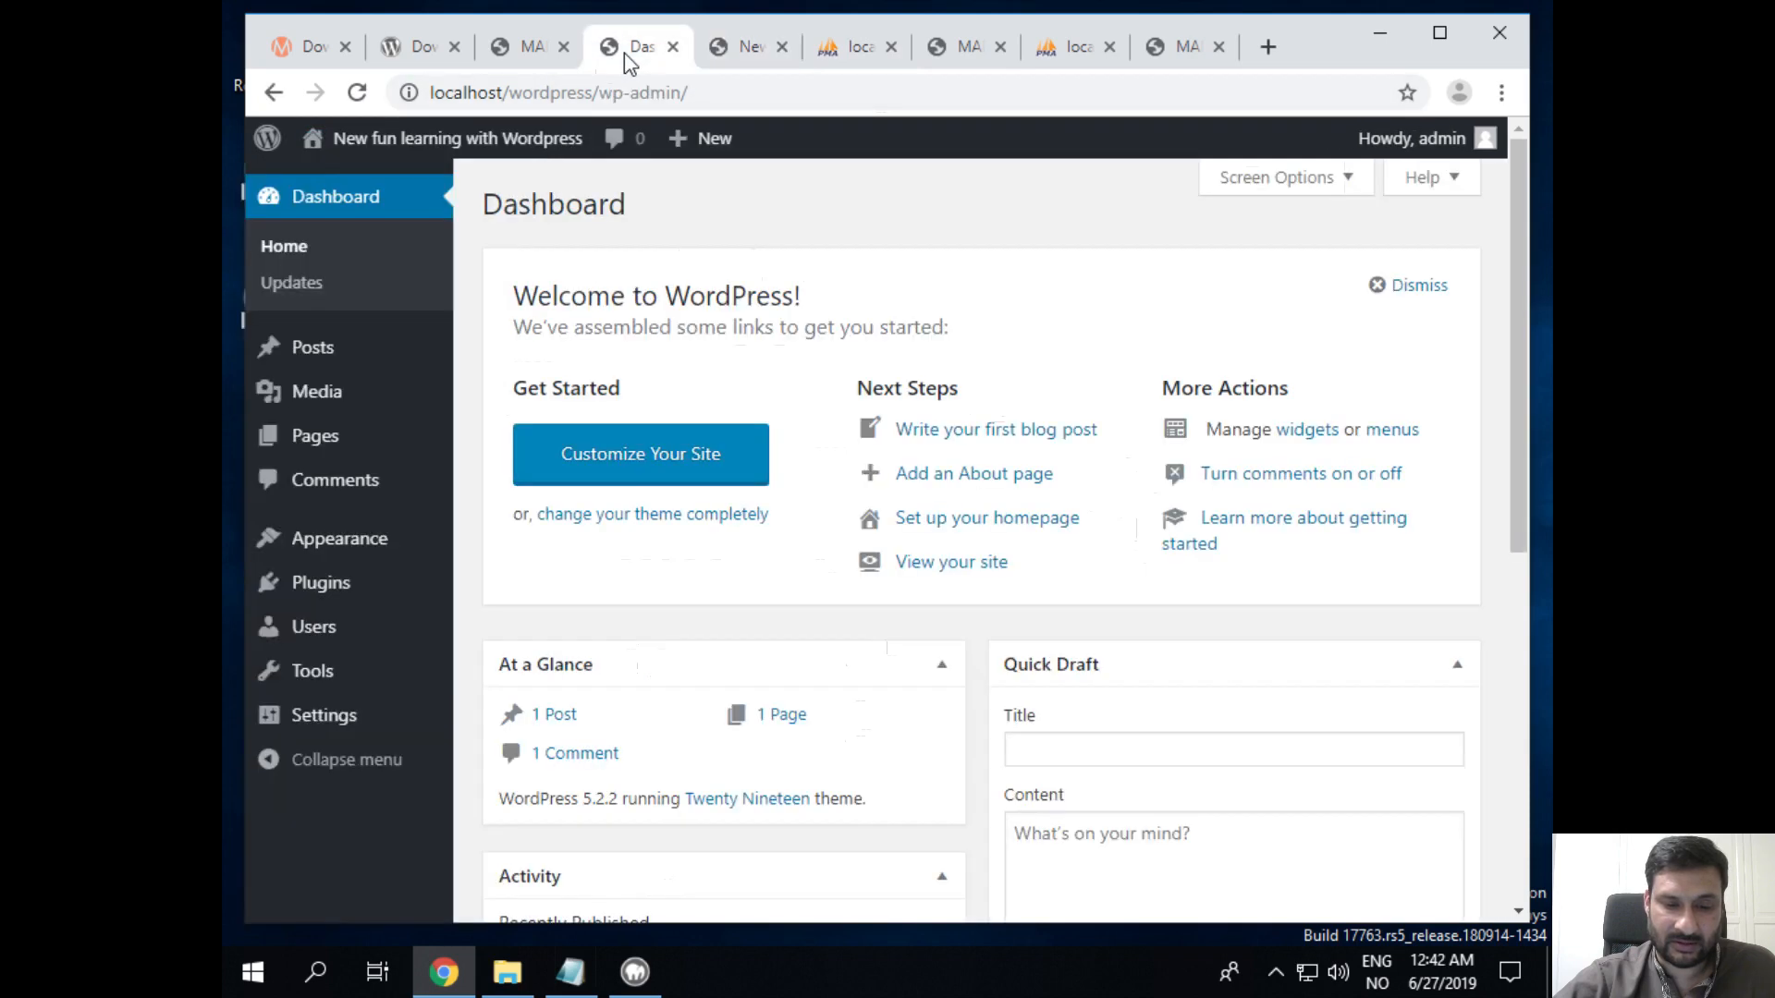
{"action": "left_click", "coordinate": [743, 50]}
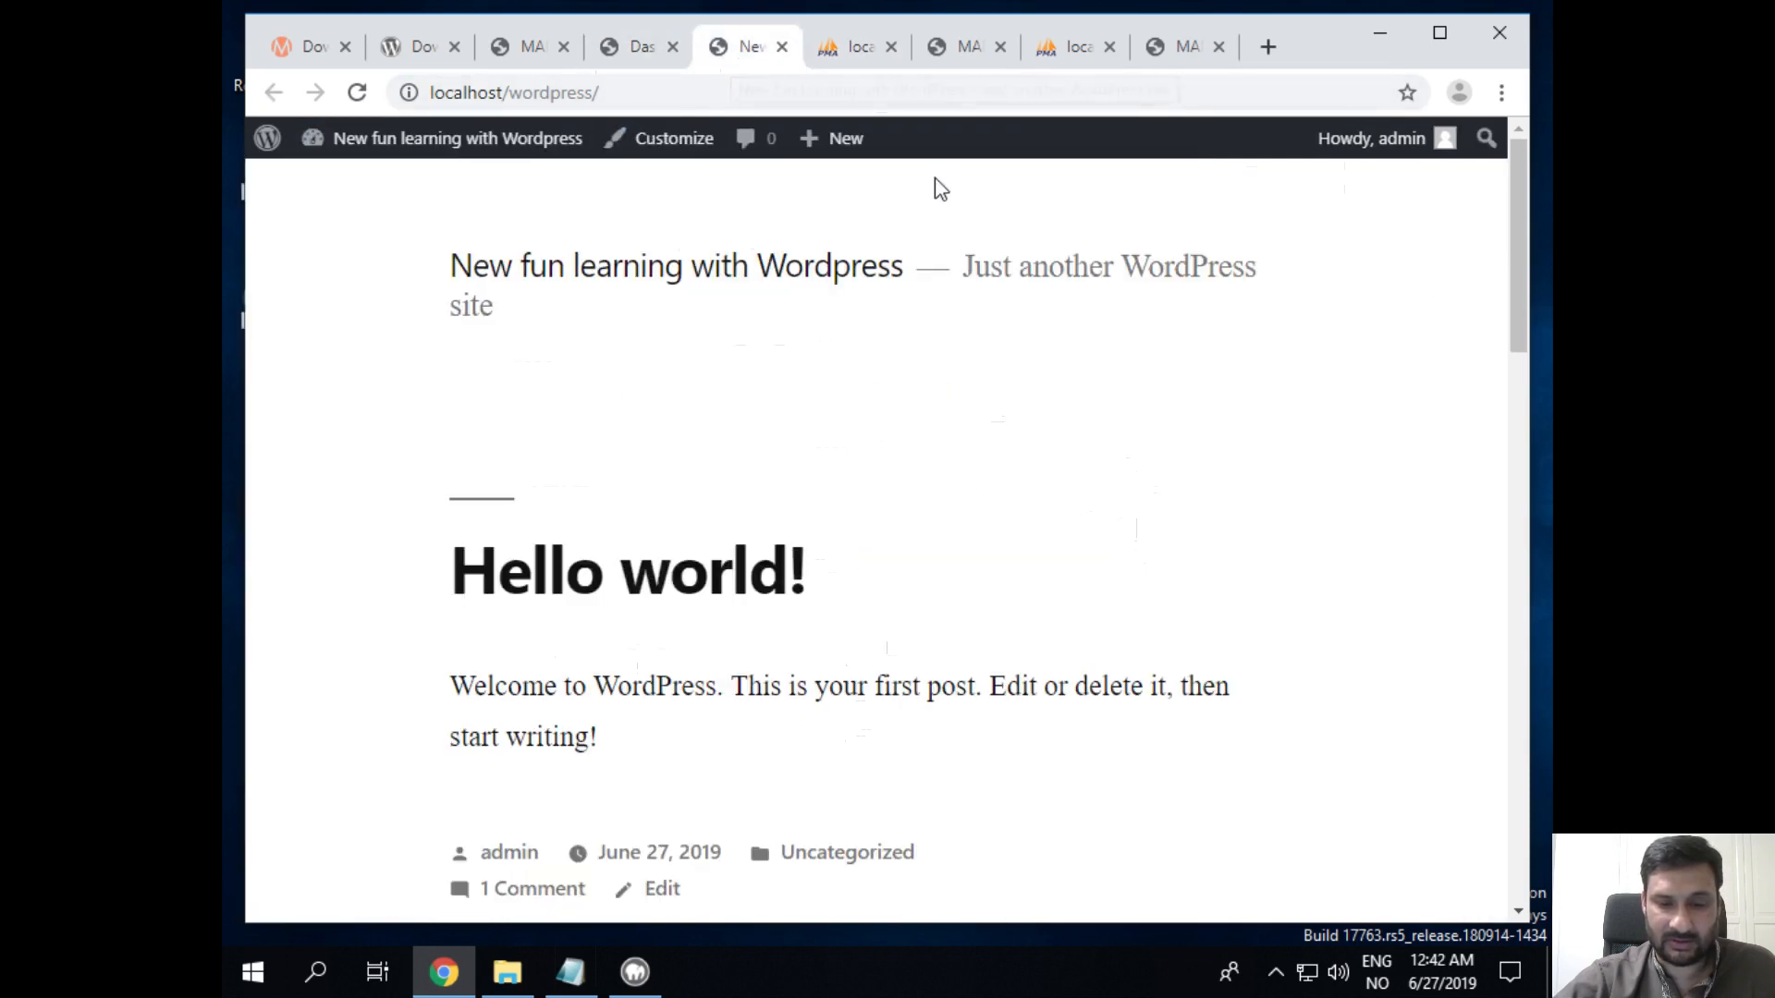
{"action": "left_click", "coordinate": [852, 50]}
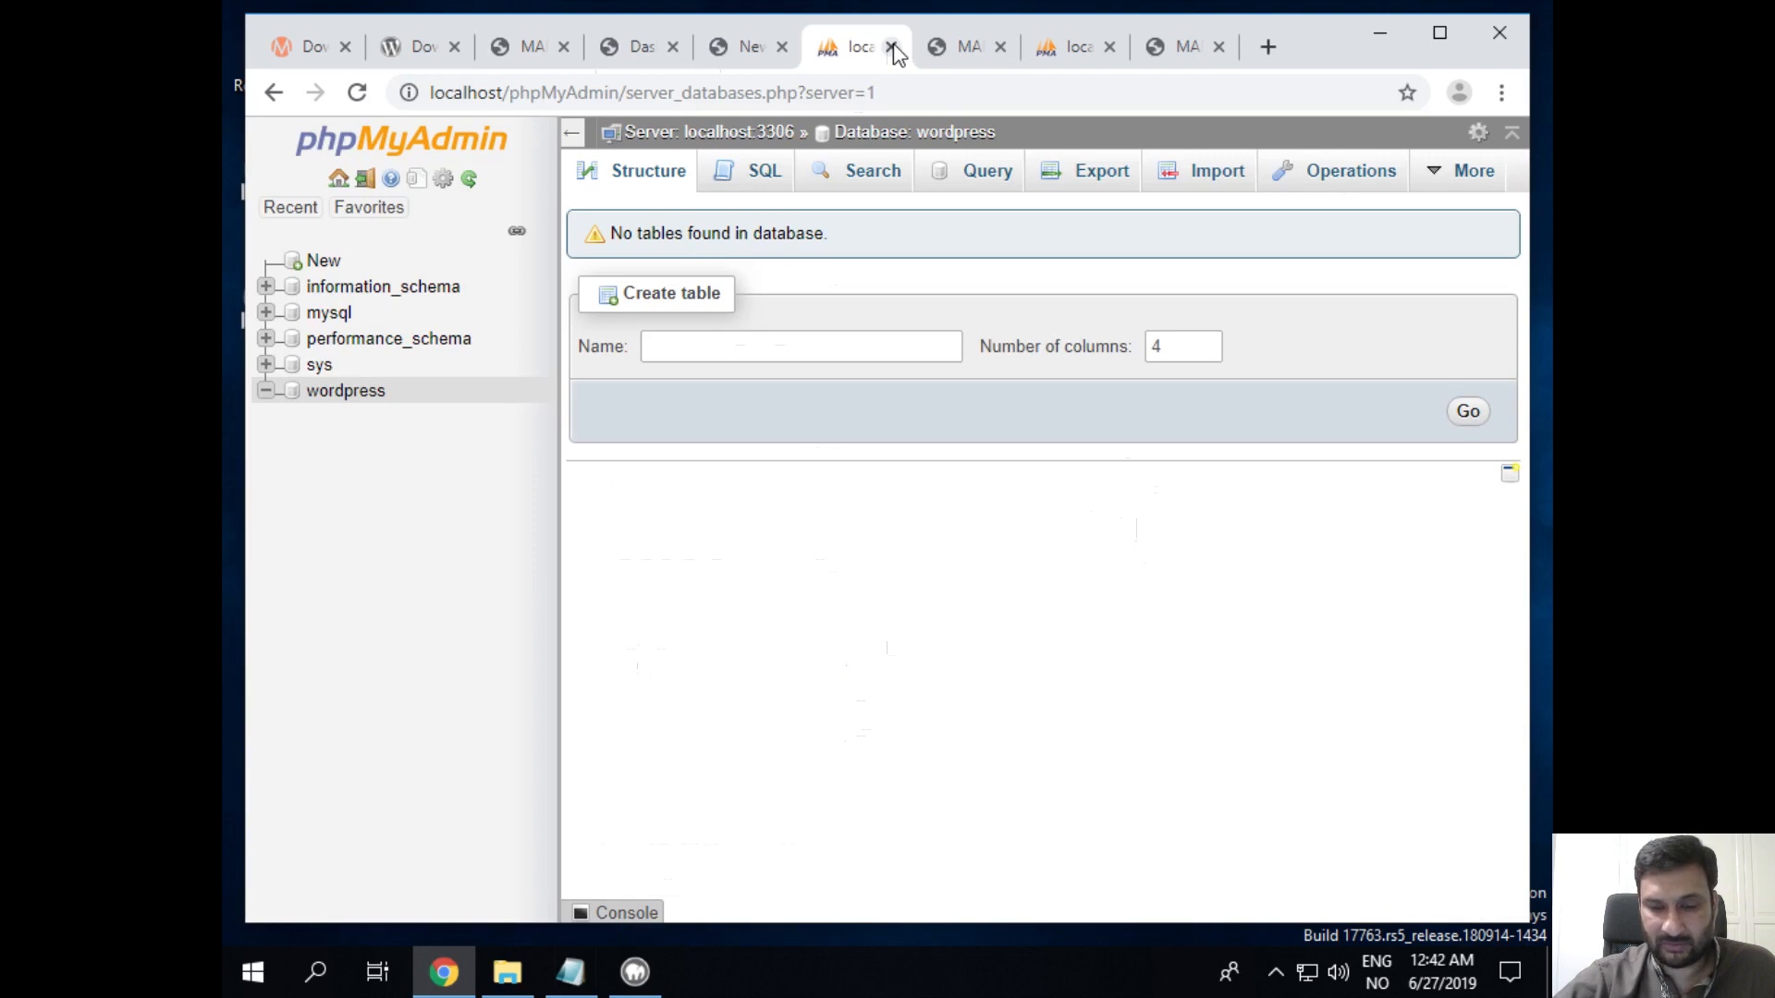
{"action": "left_click", "coordinate": [891, 47]}
{"action": "left_click", "coordinate": [891, 47]}
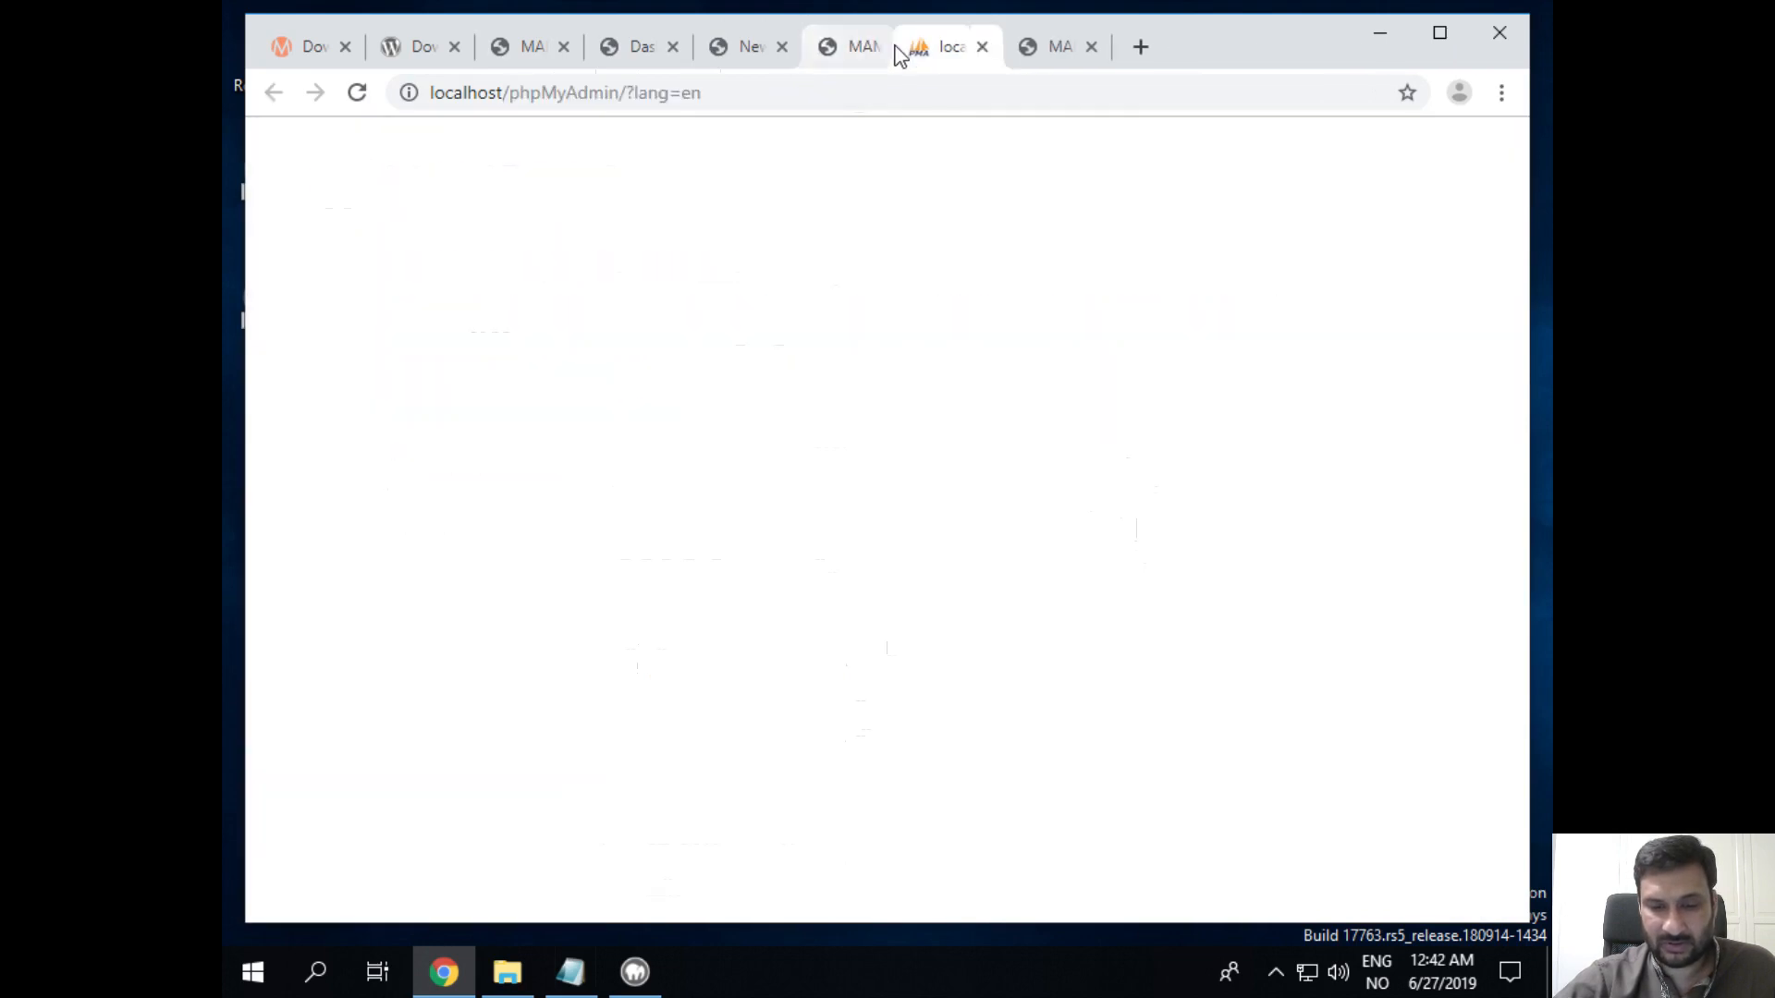
{"action": "left_click", "coordinate": [893, 47]}
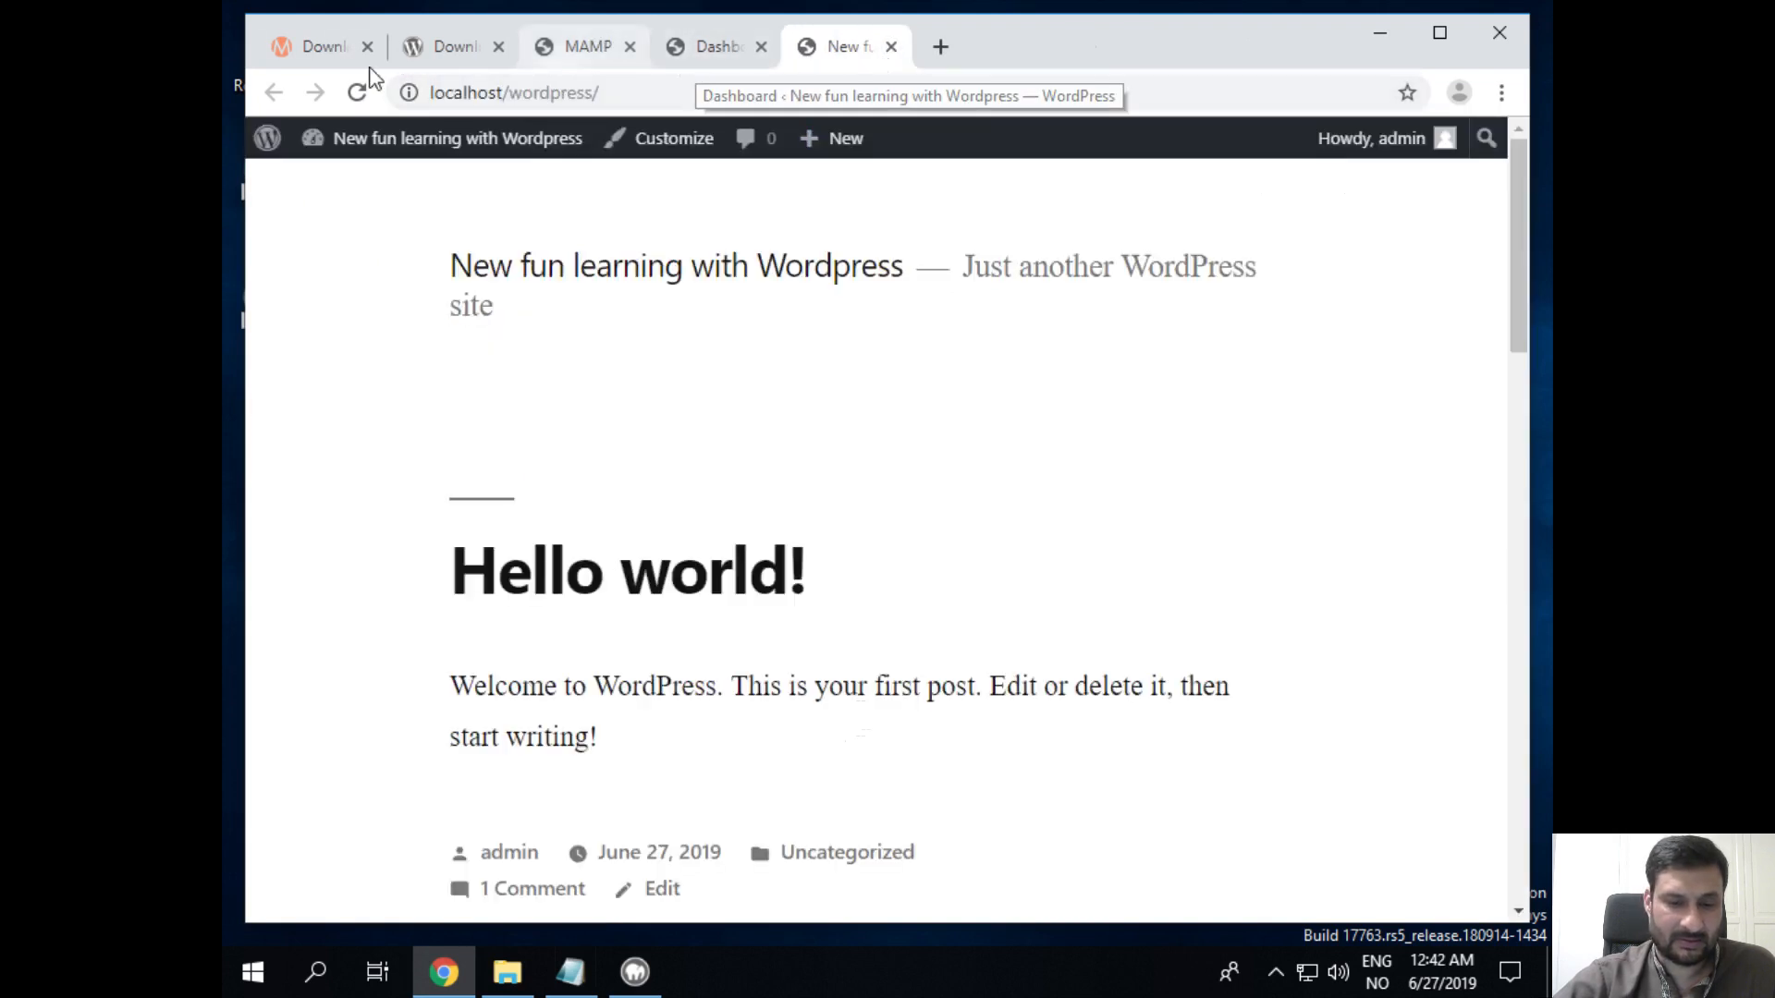
{"action": "left_click", "coordinate": [319, 47]}
{"action": "left_click", "coordinate": [367, 47]}
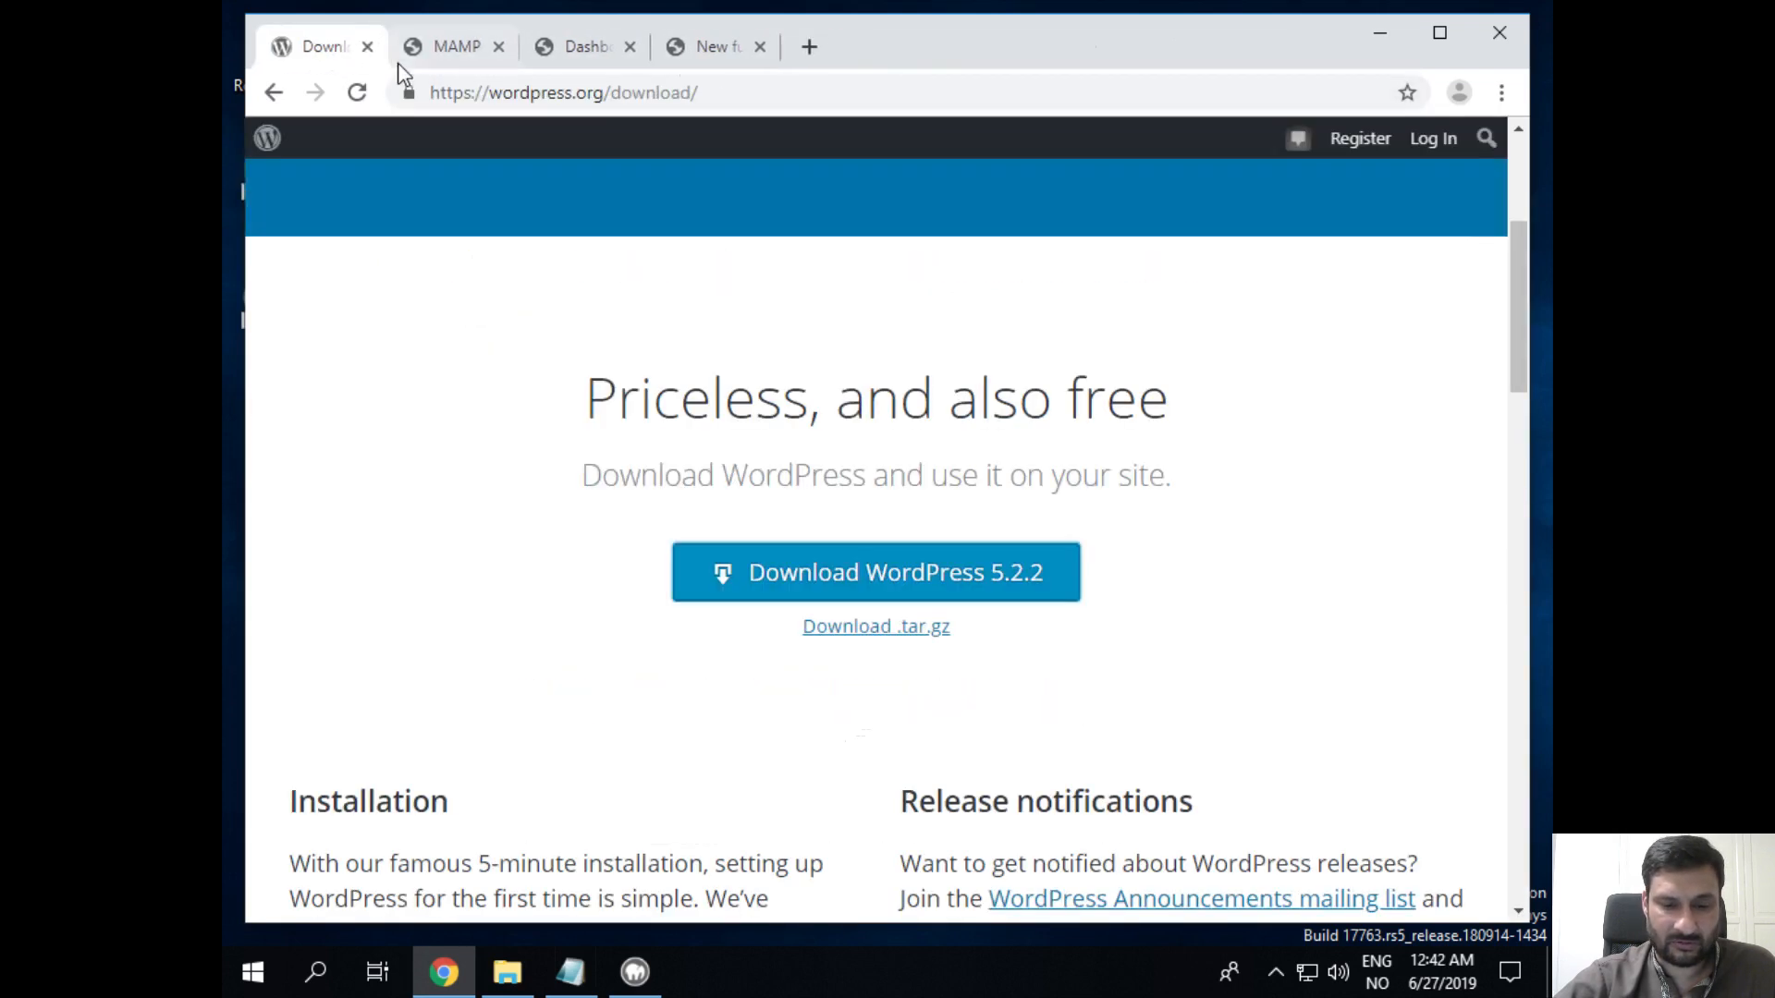
{"action": "left_click", "coordinate": [368, 47]}
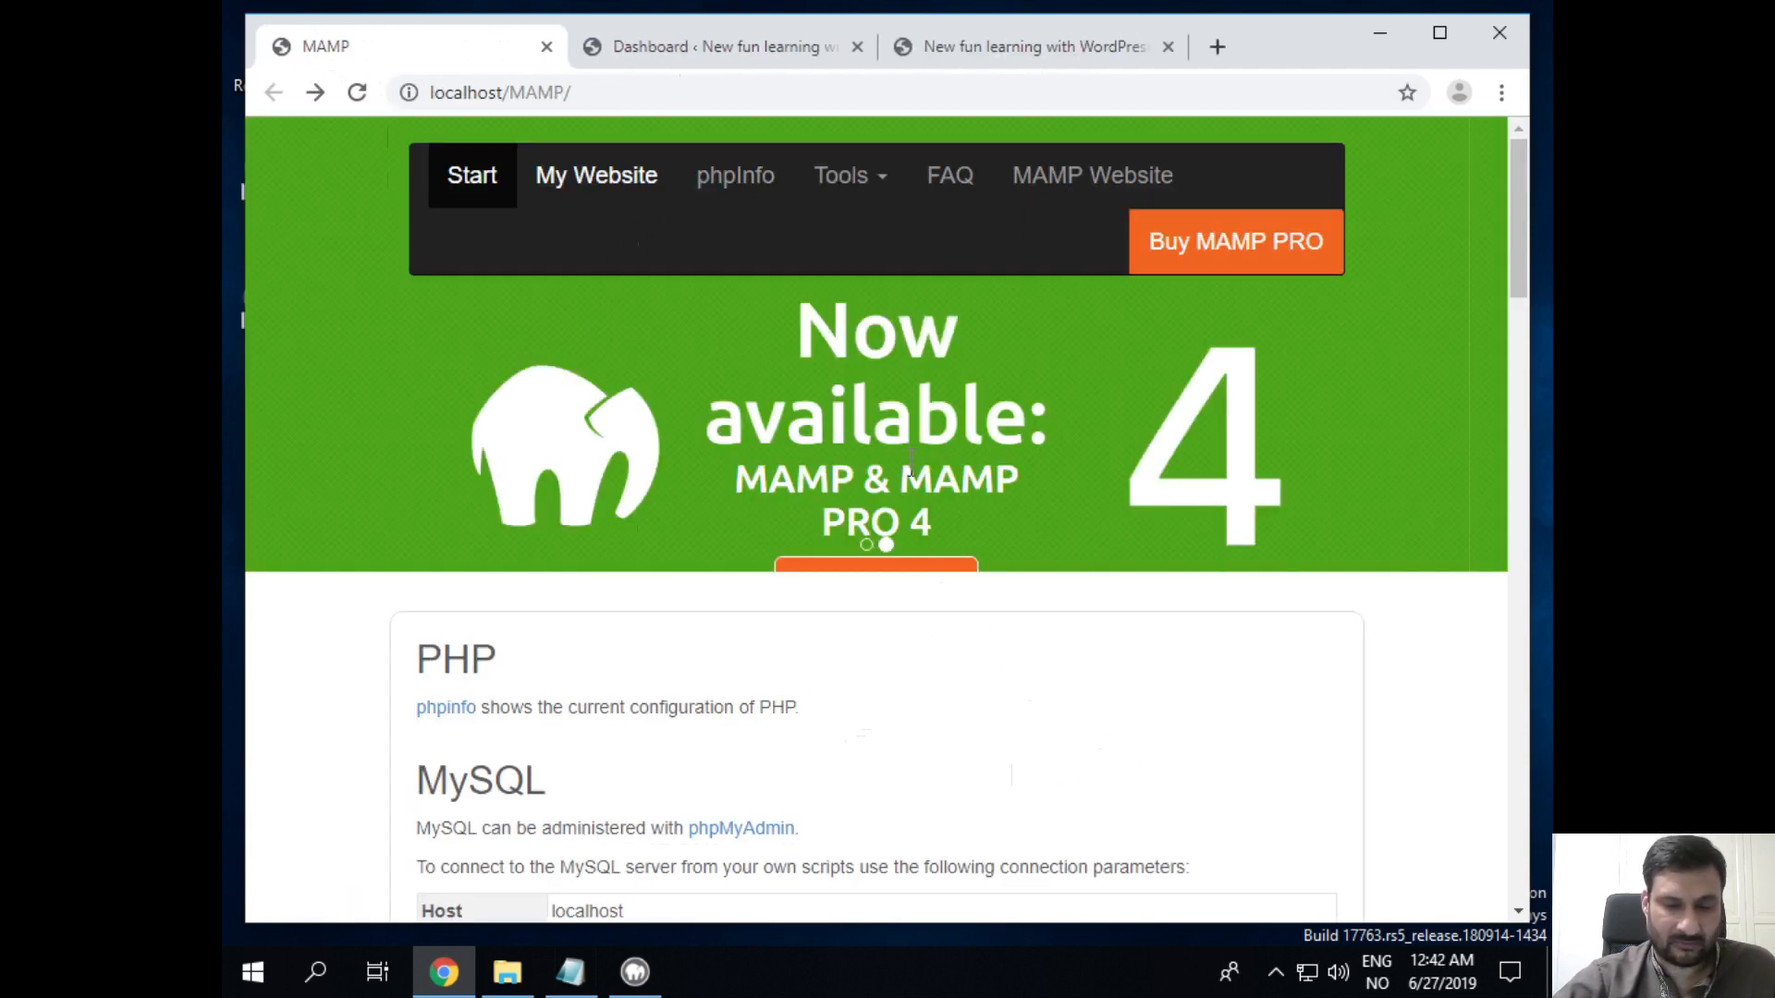
Step: Close the MAMP start page tab, leaving only the Dashboard and Hello world site tabs
{"action": "left_click", "coordinate": [731, 46]}
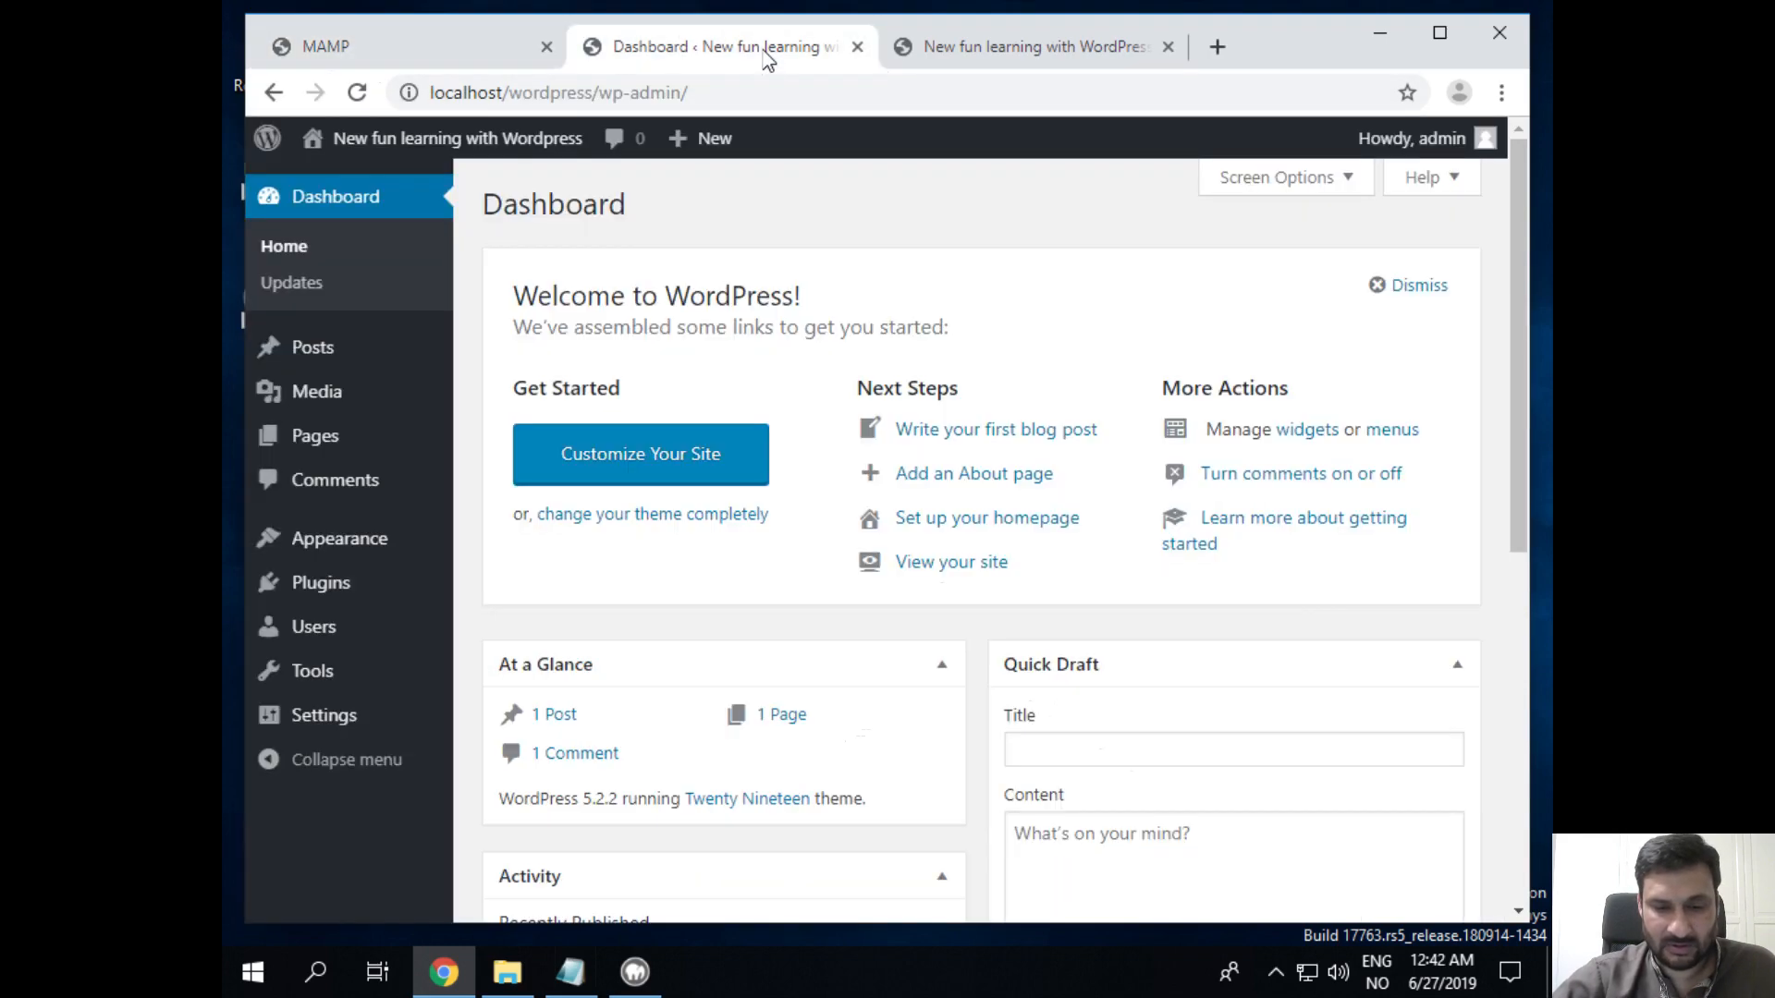
{"action": "left_click", "coordinate": [484, 53]}
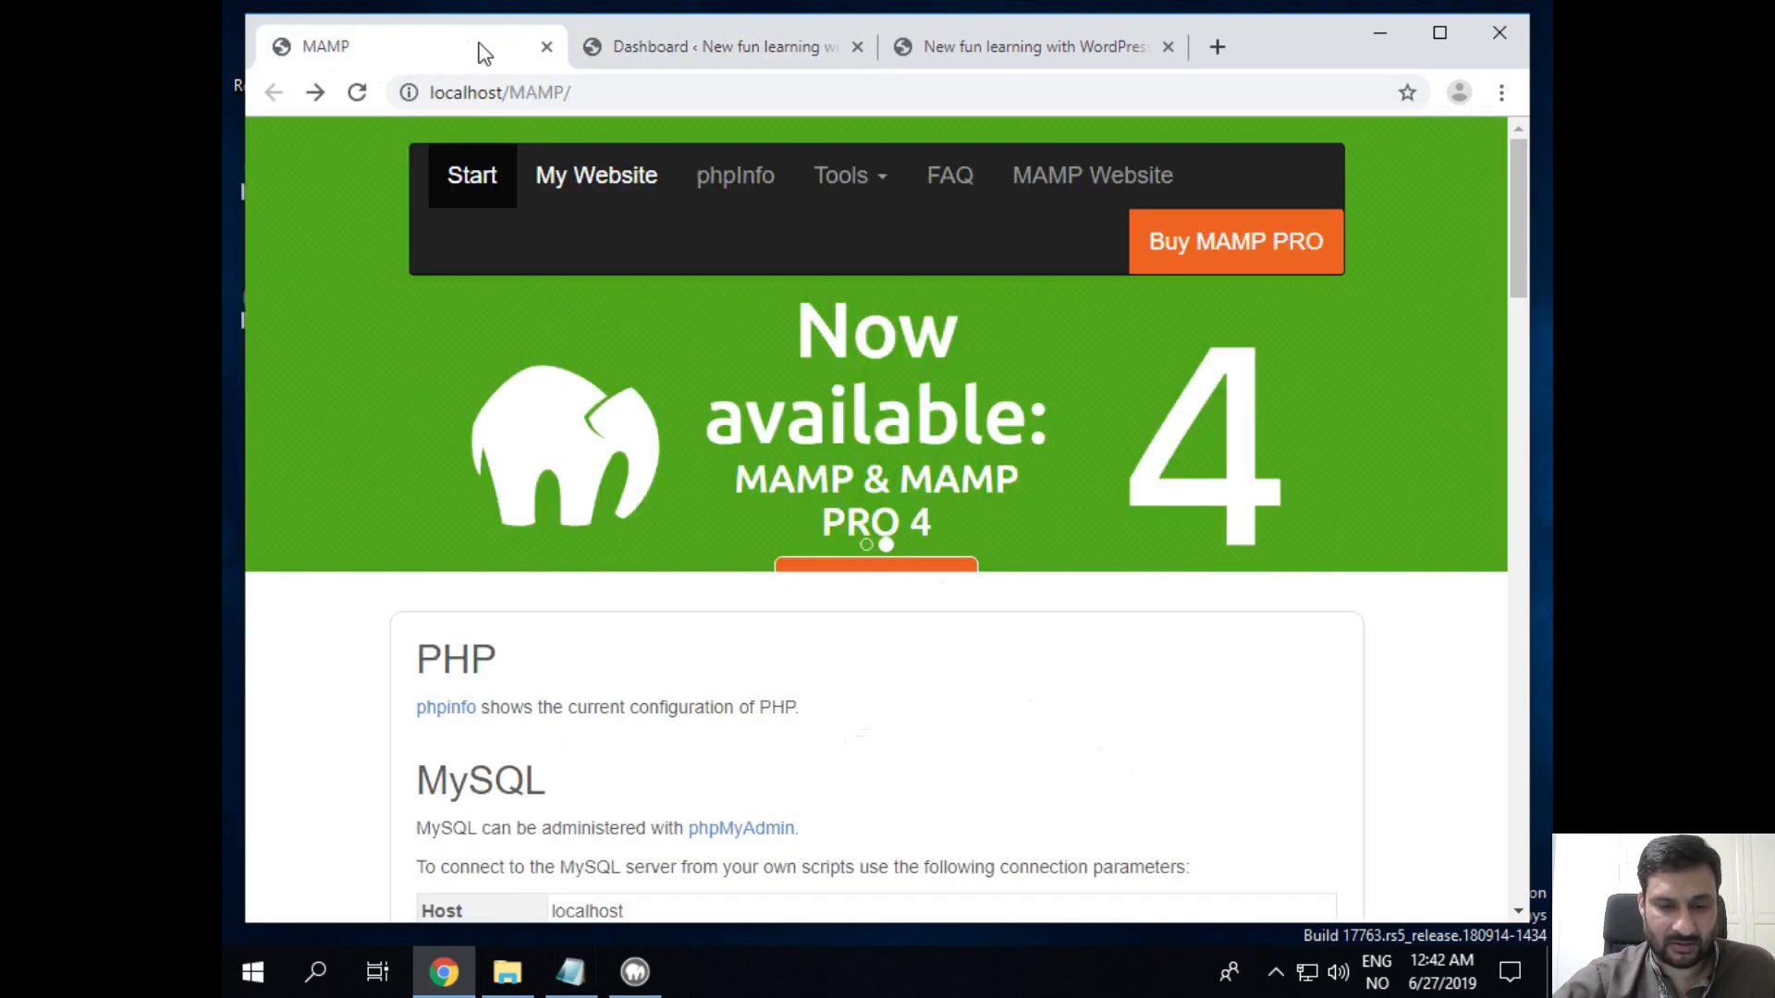
{"action": "left_click", "coordinate": [545, 47]}
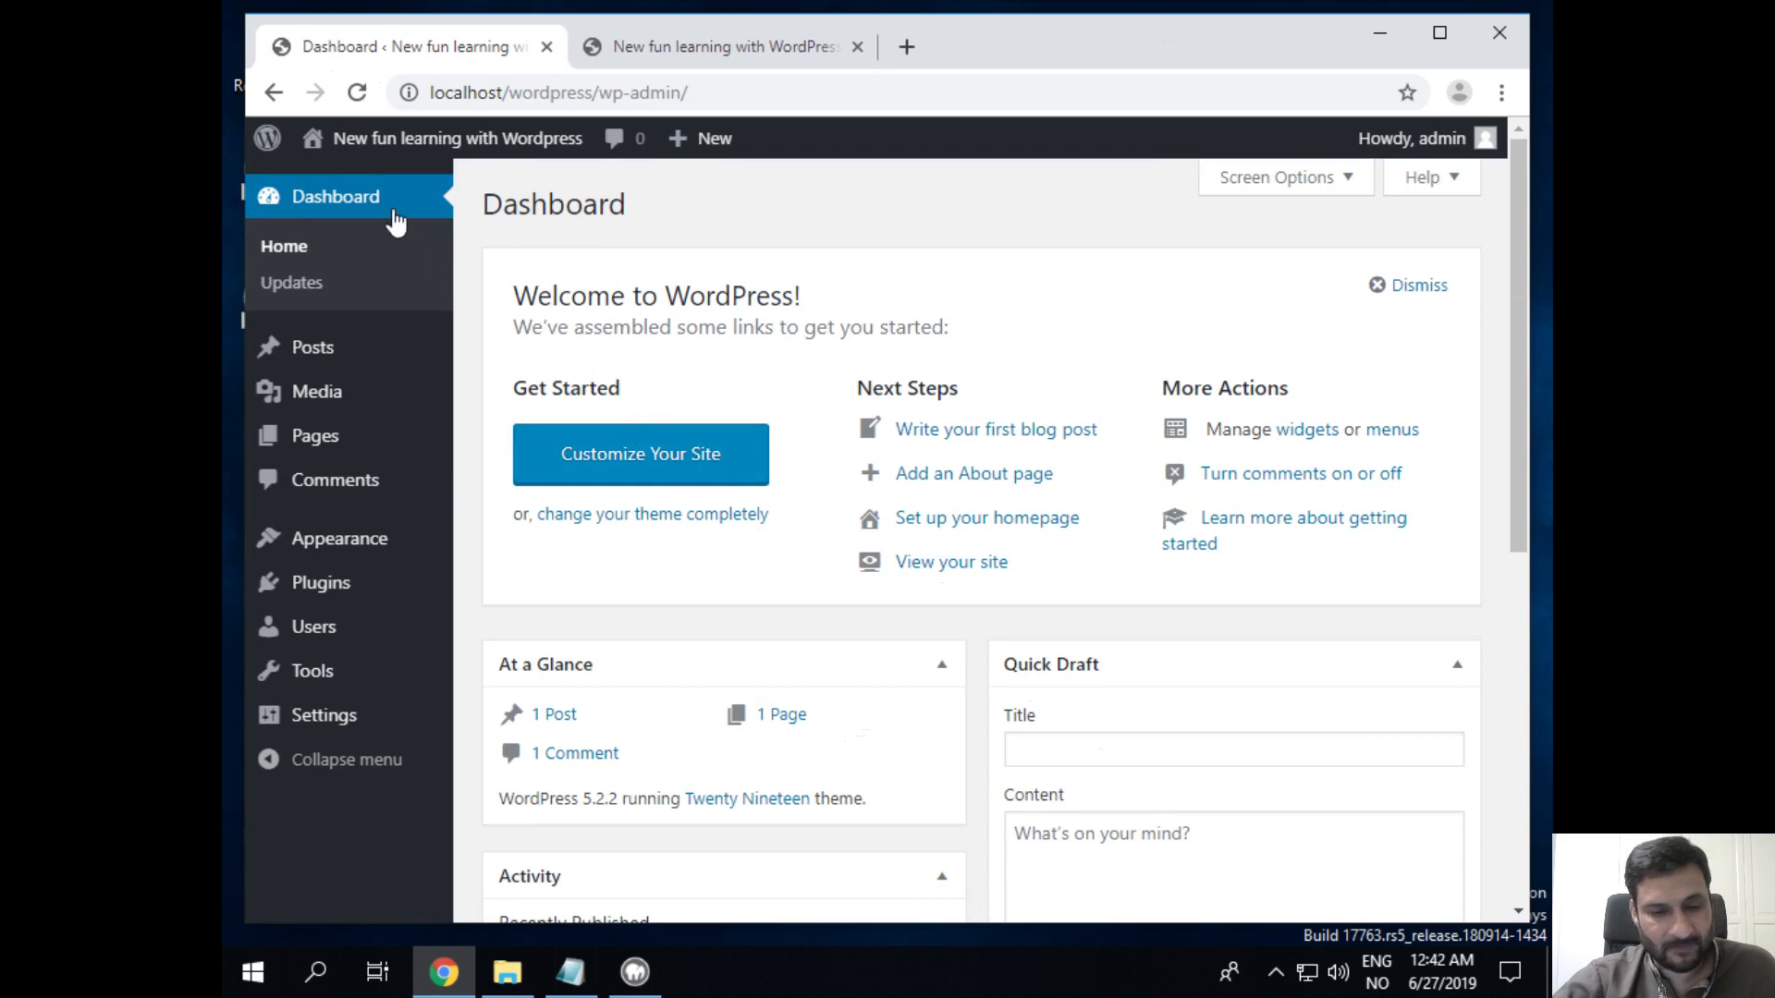
{"action": "left_click", "coordinate": [659, 45]}
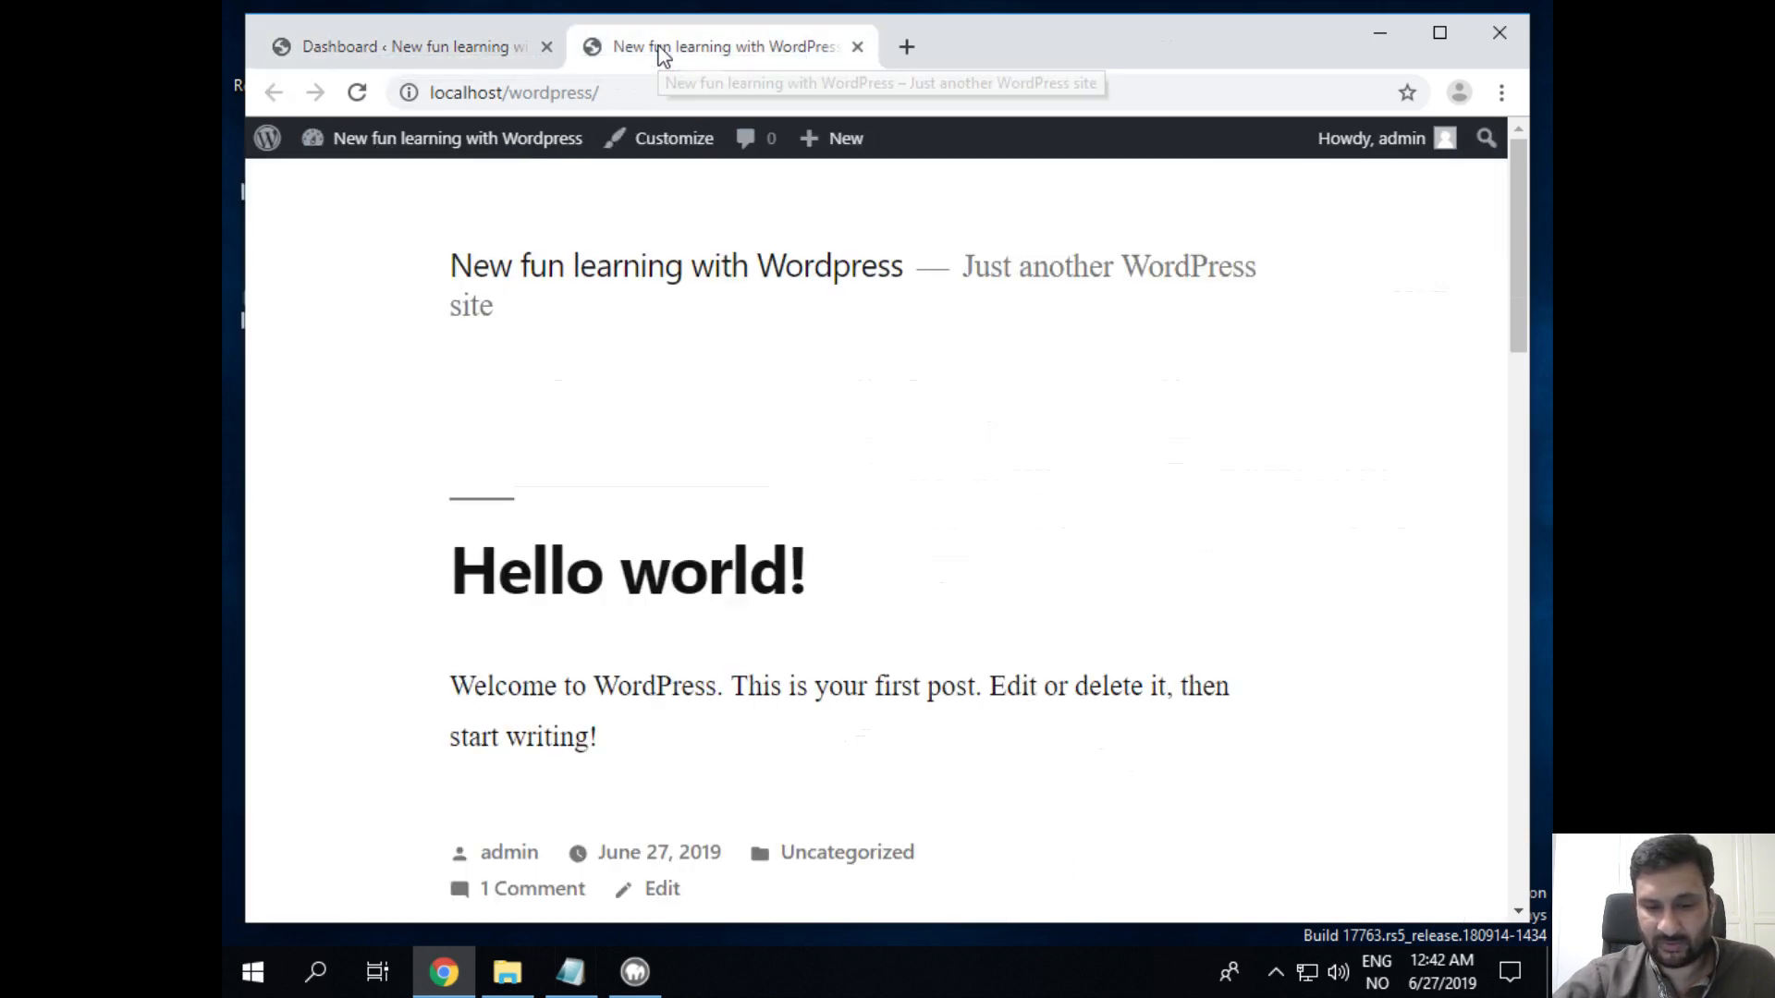
{"action": "left_click", "coordinate": [442, 48]}
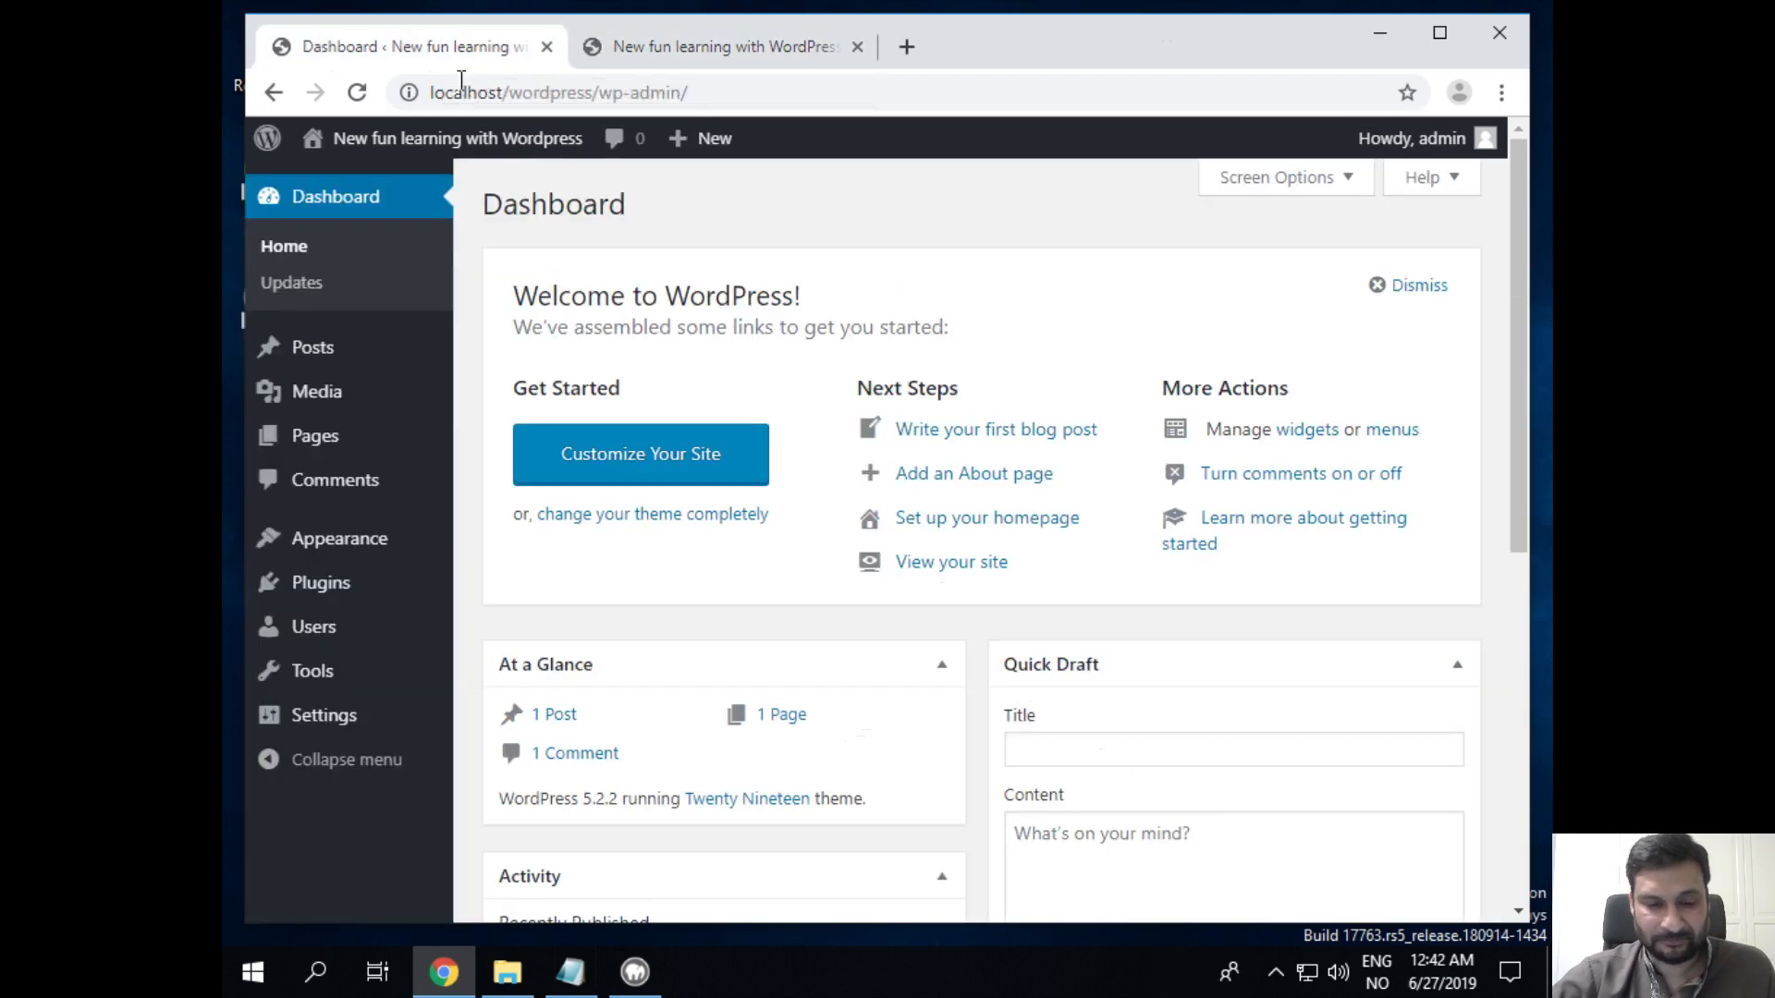
{"action": "left_click", "coordinate": [758, 48]}
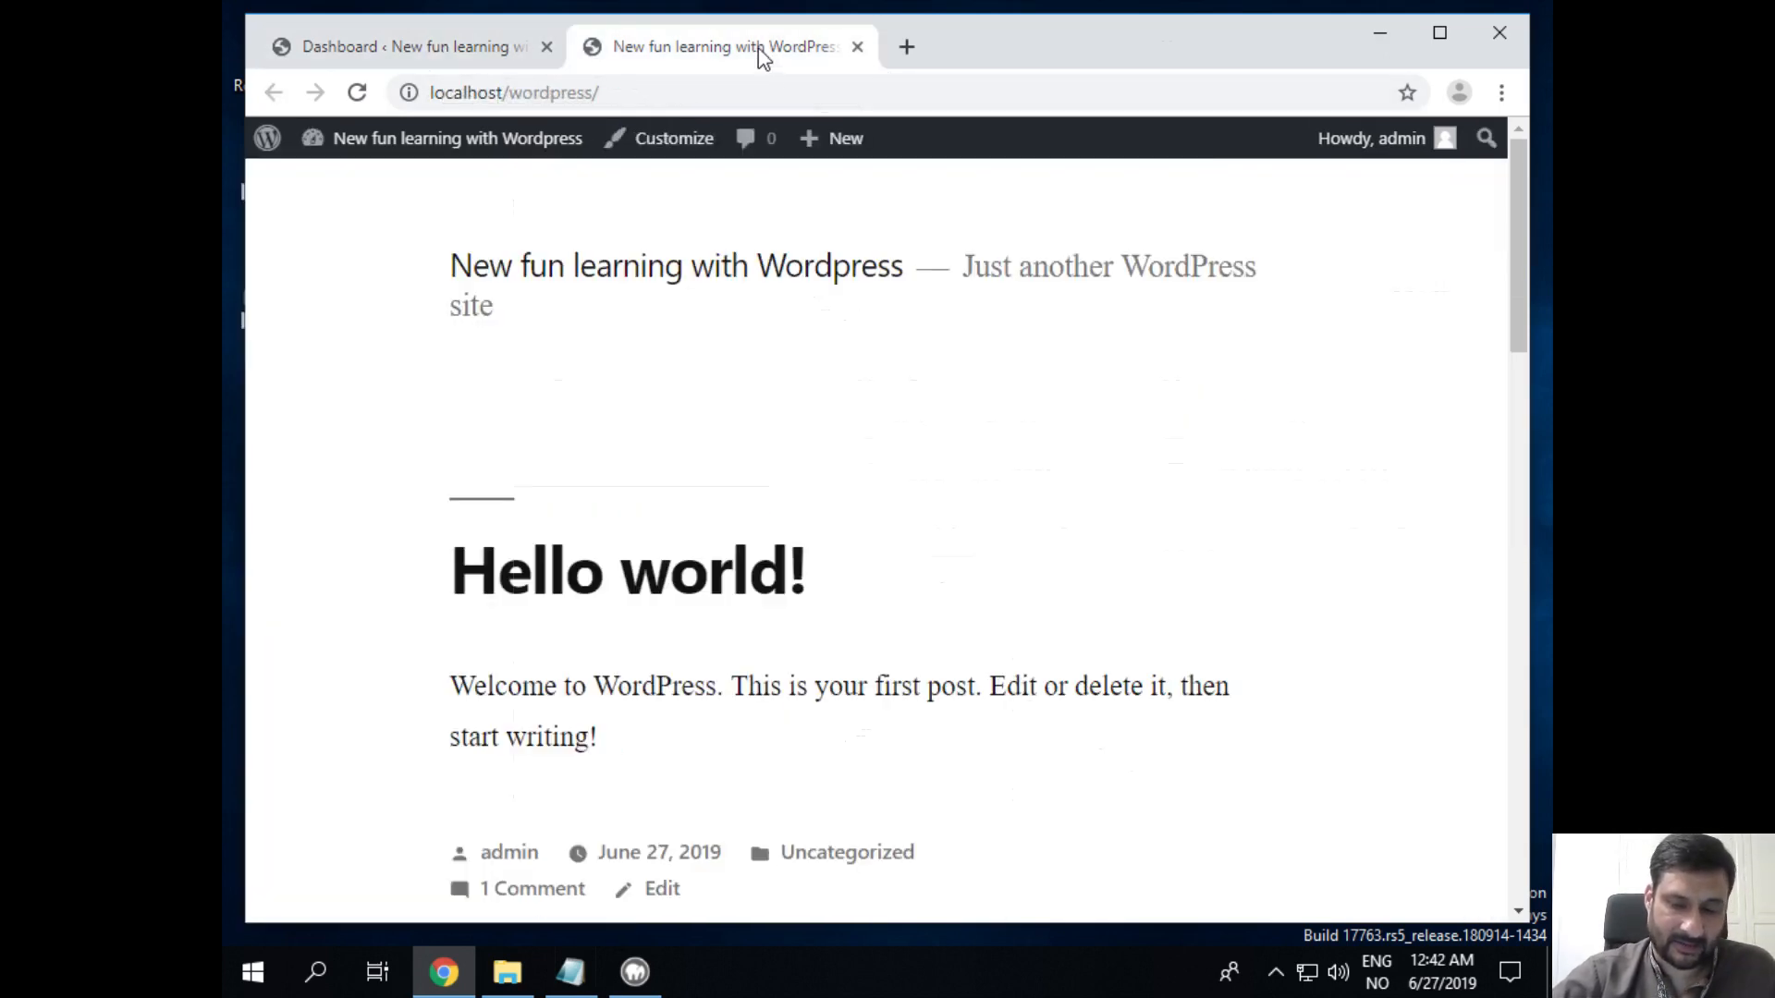
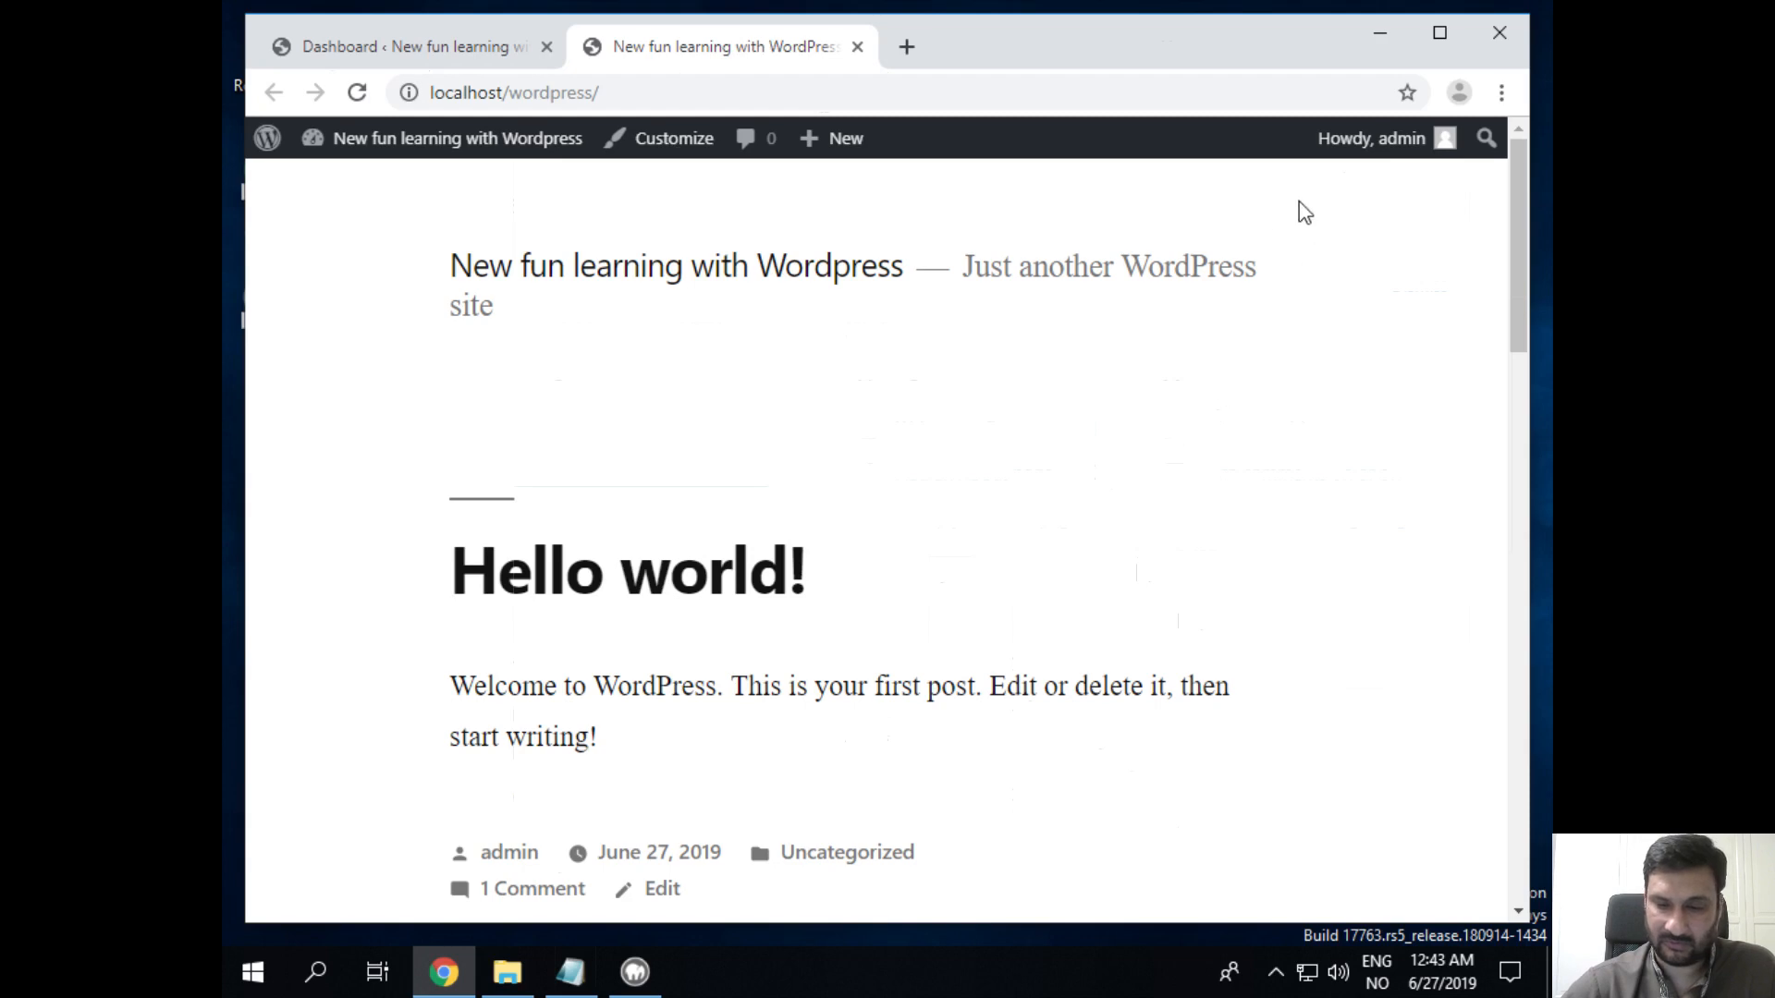
Step: Minimize Chrome, close the htdocs folder window and hide the setup notes to reveal MAMP
{"action": "left_click", "coordinate": [1379, 30]}
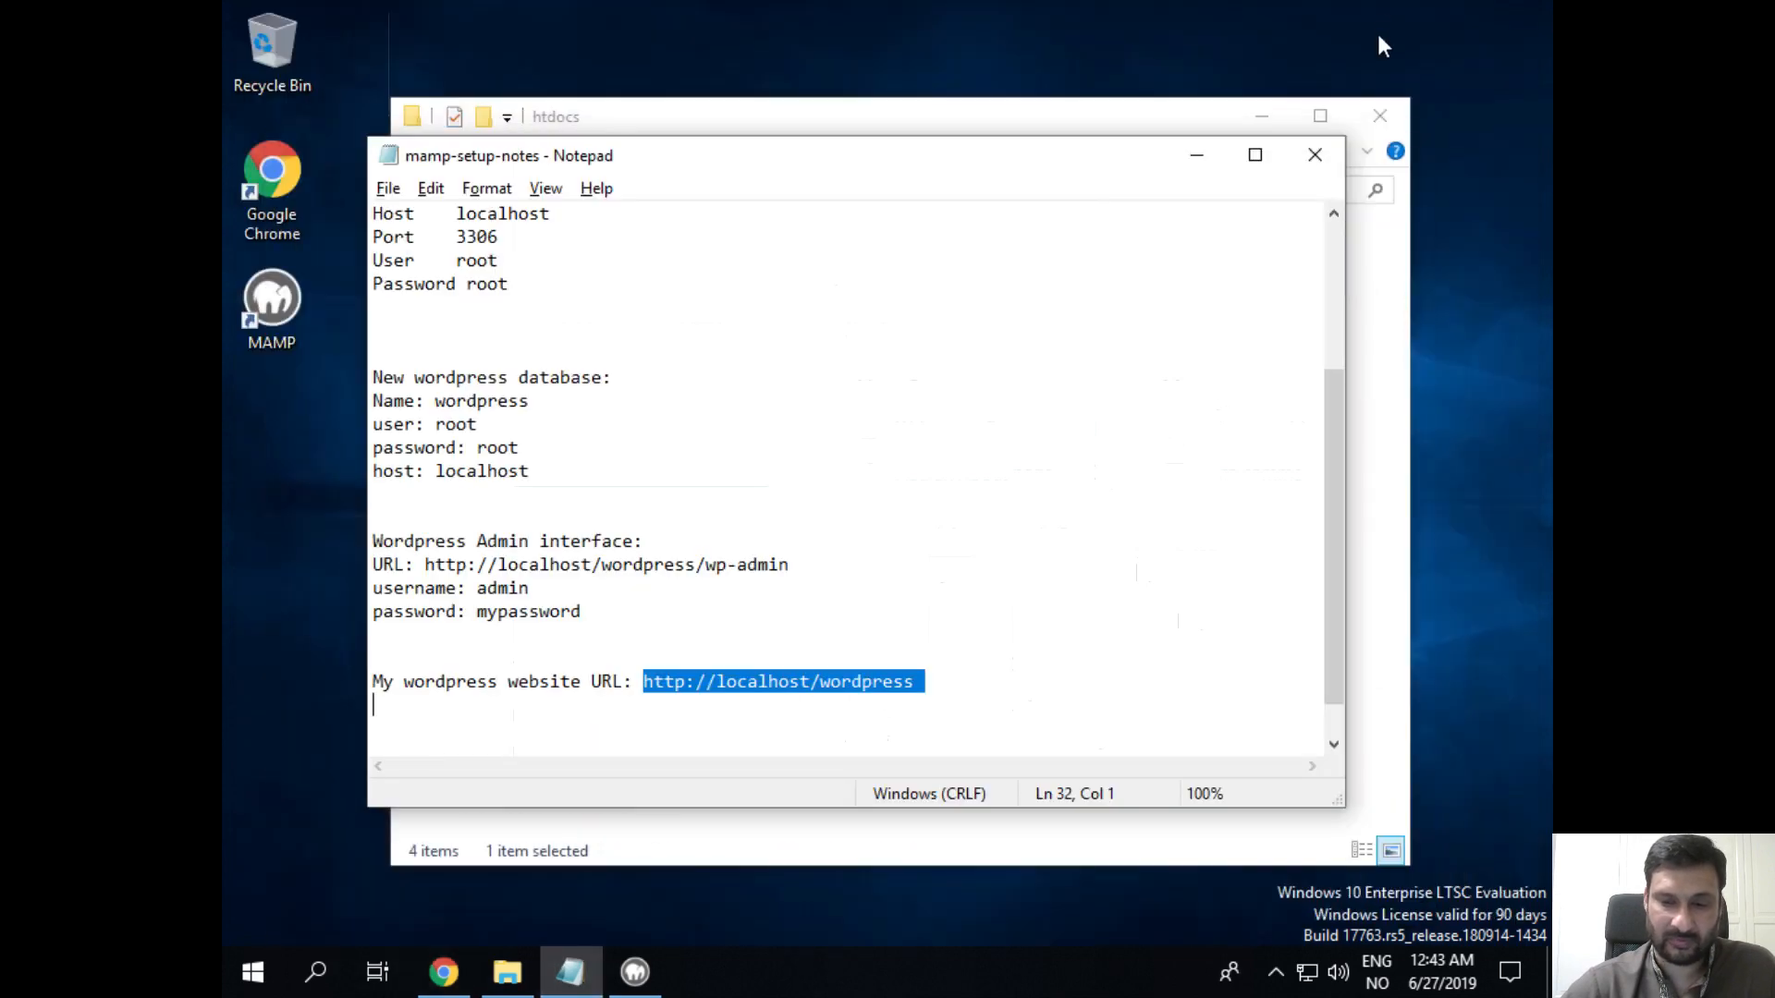
{"action": "left_click", "coordinate": [1066, 113]}
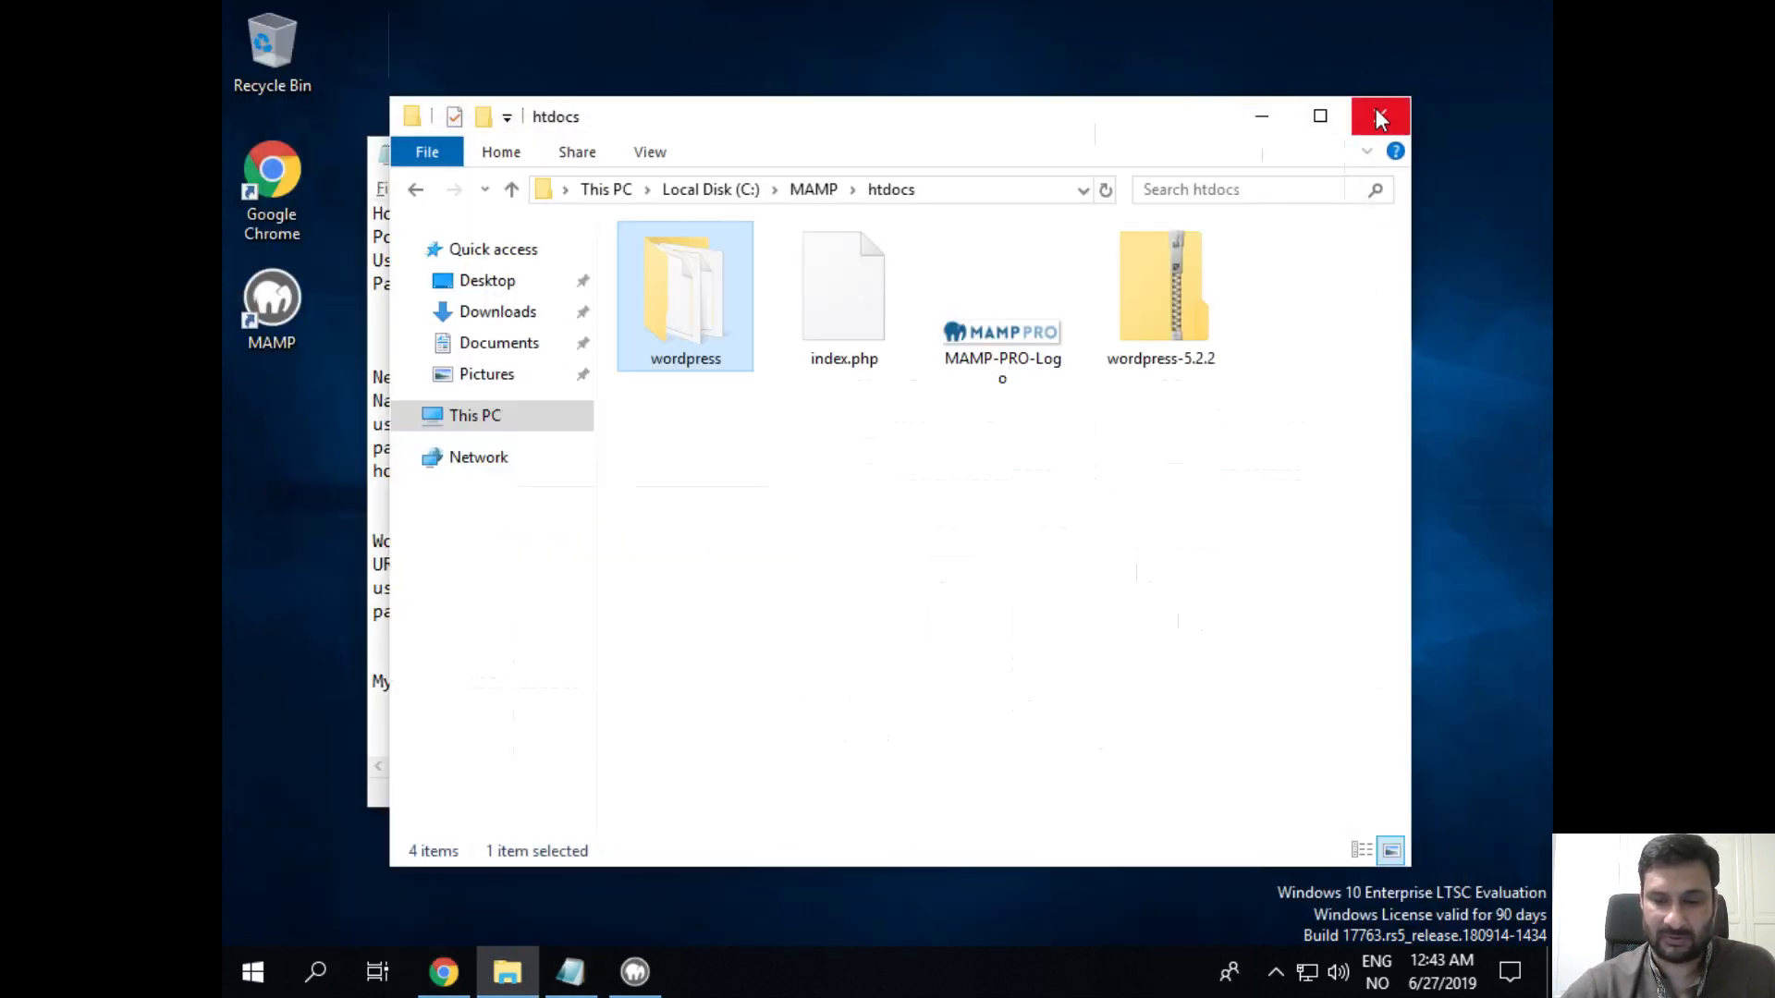
{"action": "left_click", "coordinate": [1263, 115]}
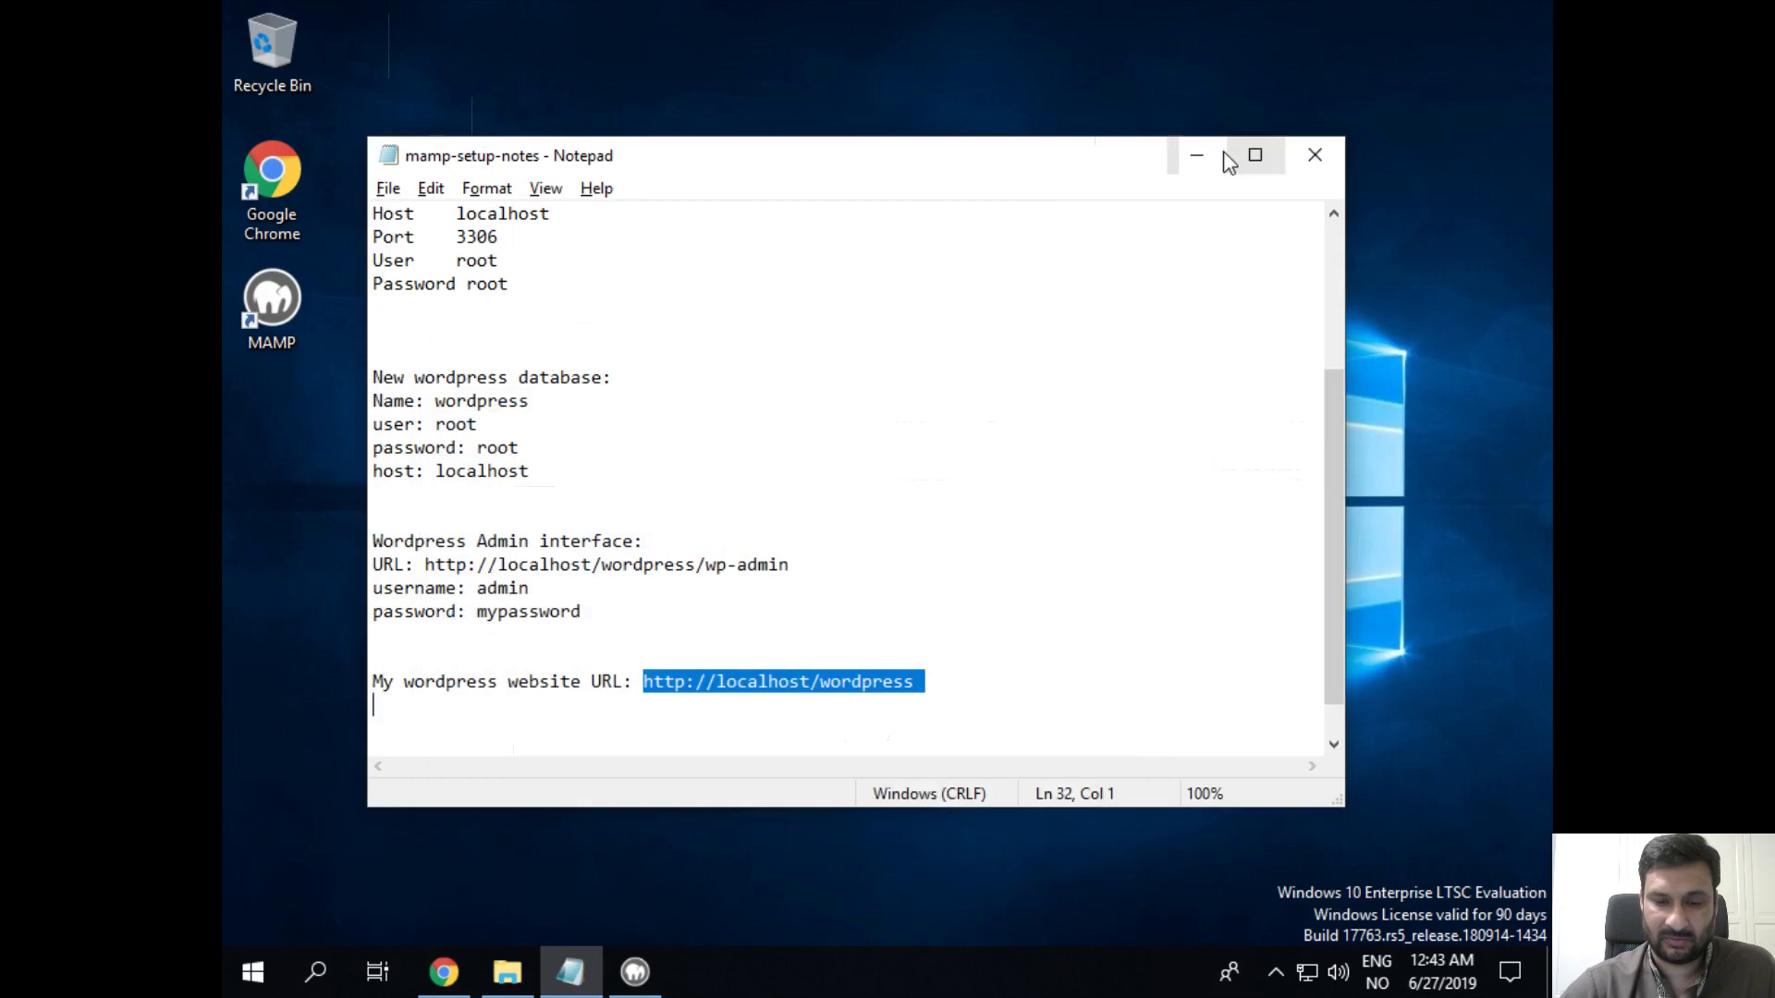
{"action": "left_click", "coordinate": [1196, 154]}
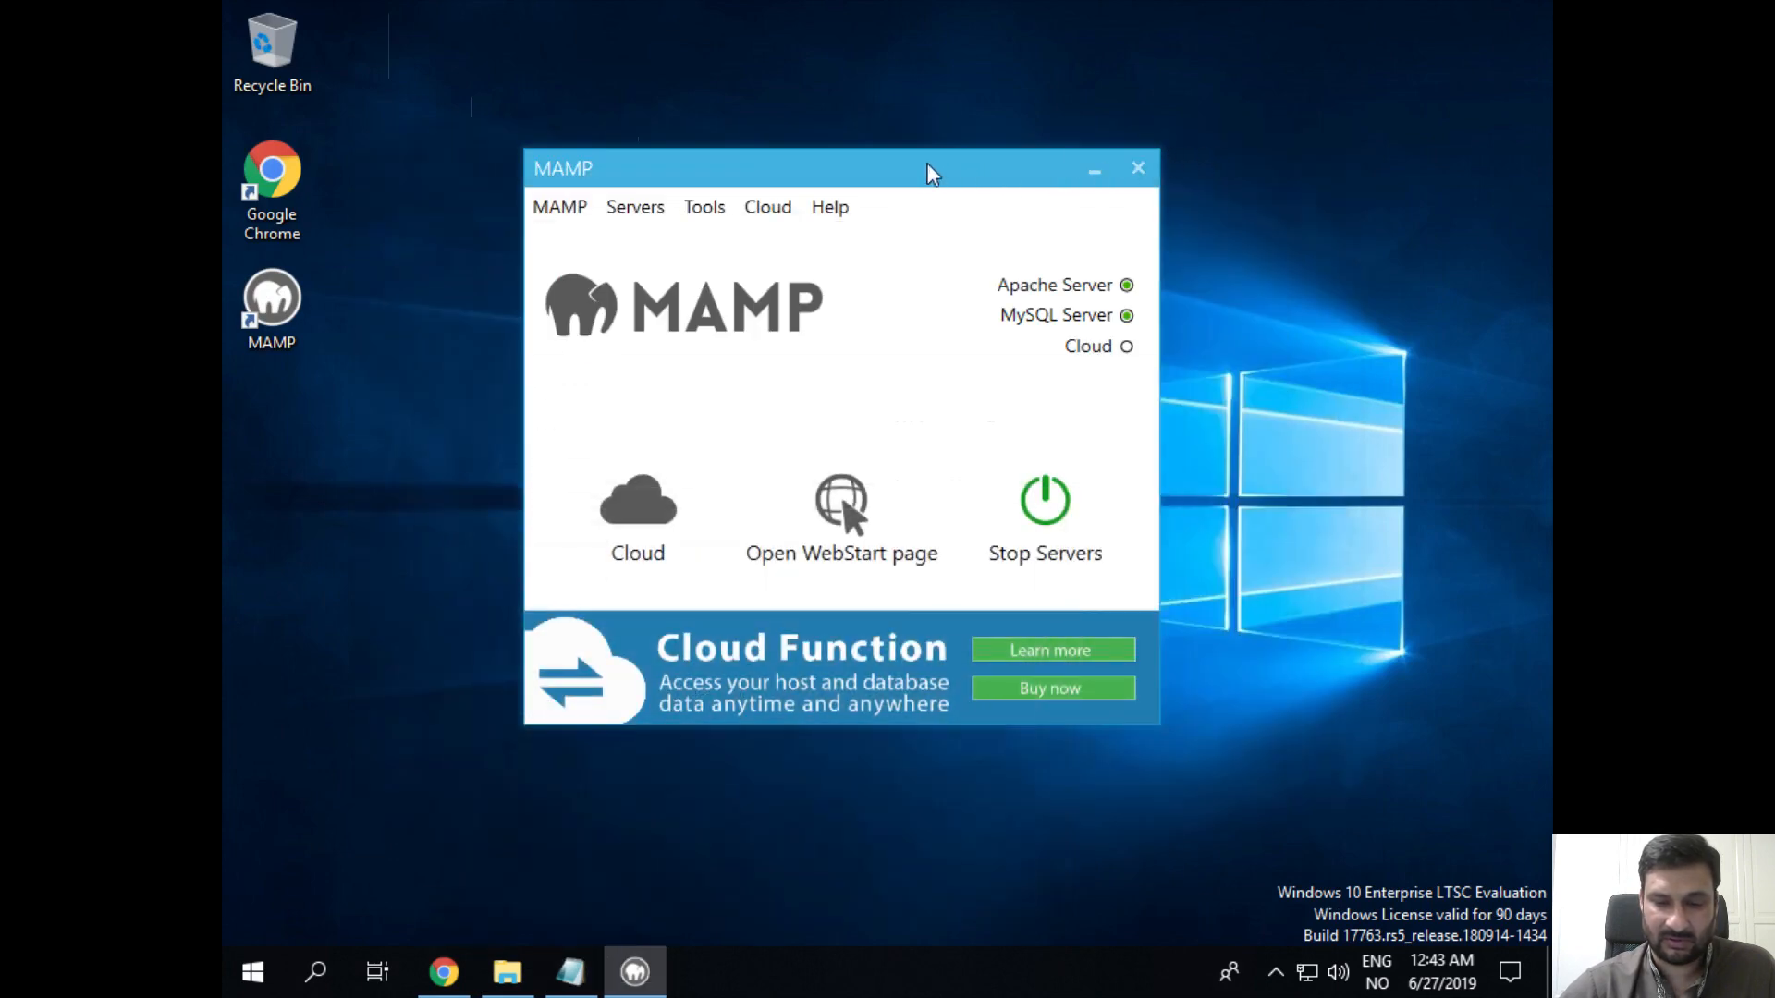
Step: Move and close the MAMP window, then relaunch MAMP from its desktop icon
{"action": "left_click_drag", "start_coordinate": [931, 170], "coordinate": [1084, 201]}
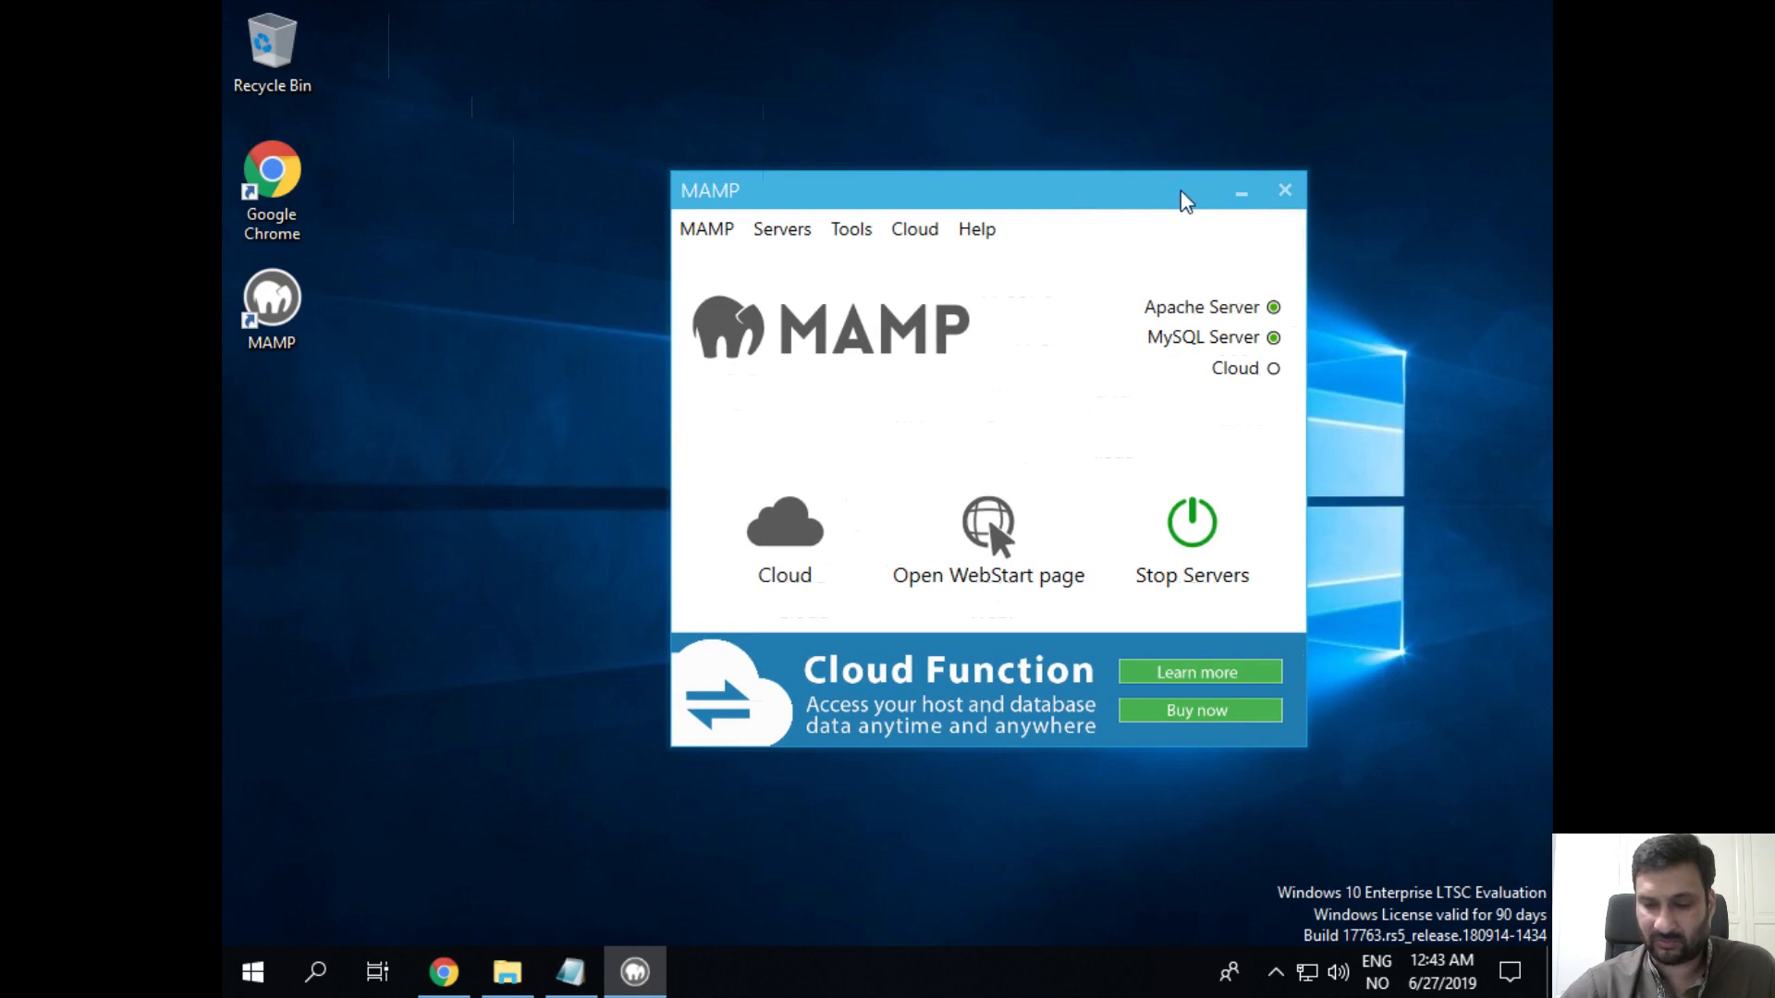
{"action": "left_click", "coordinate": [1285, 192]}
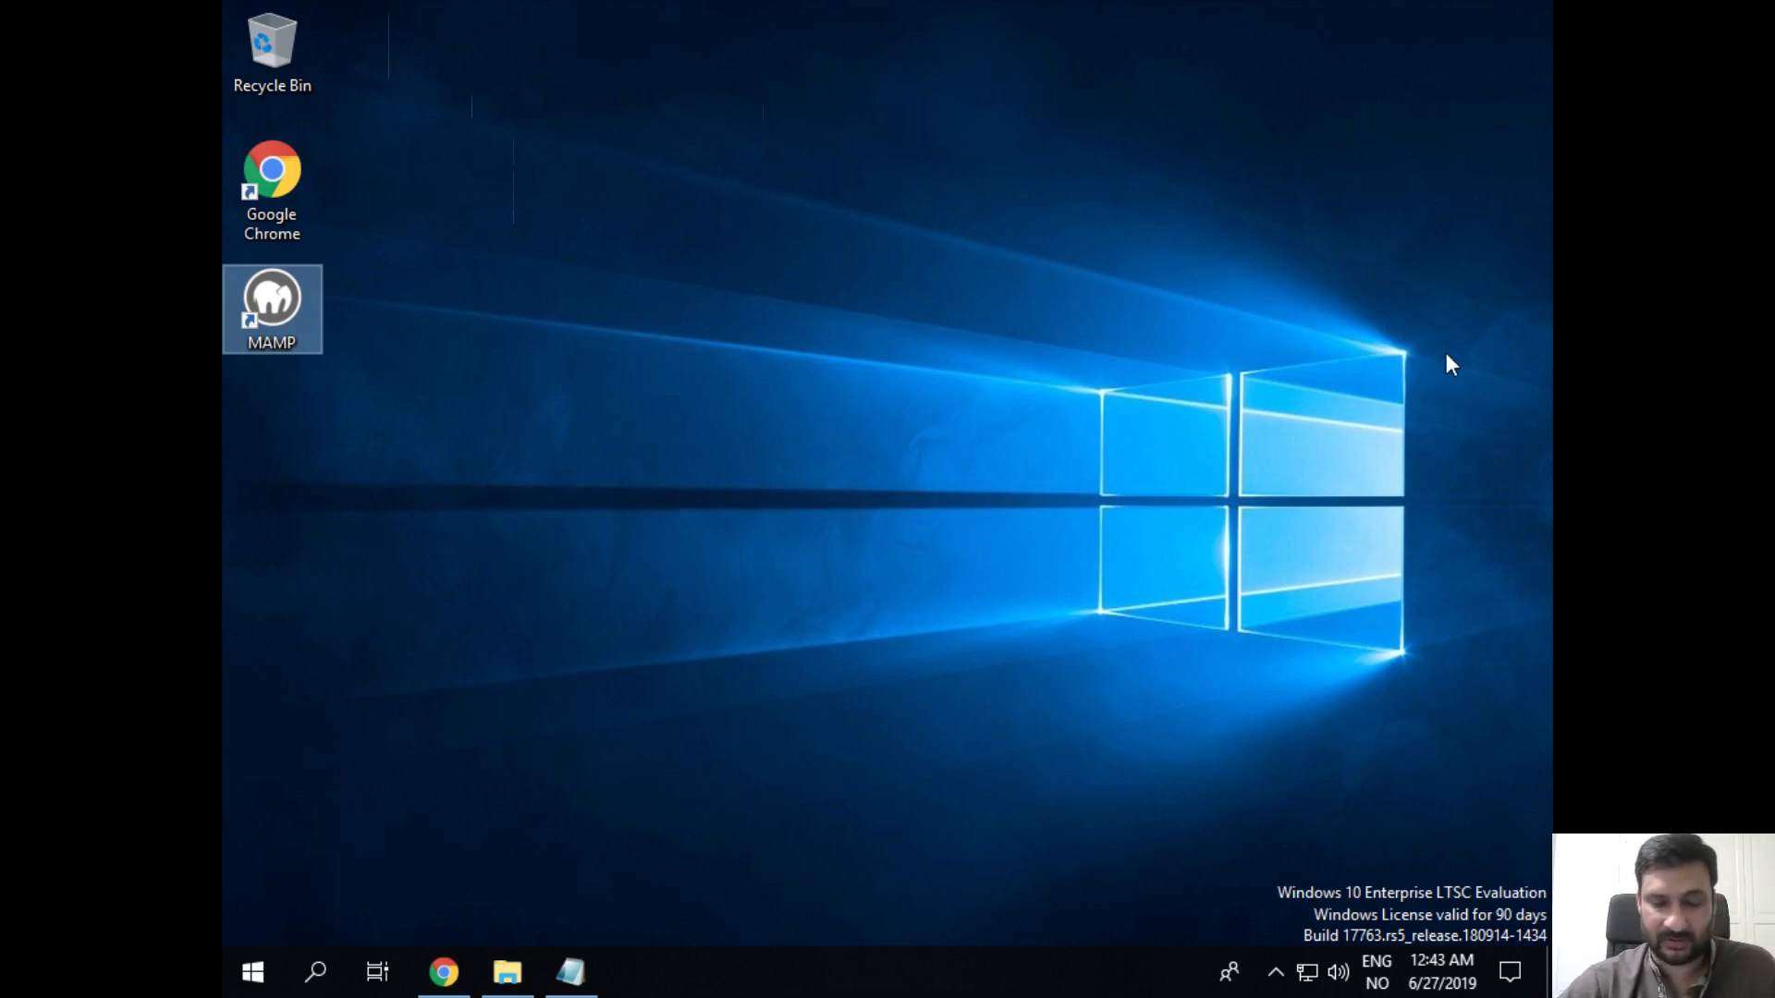
{"action": "double_click", "coordinate": [268, 314]}
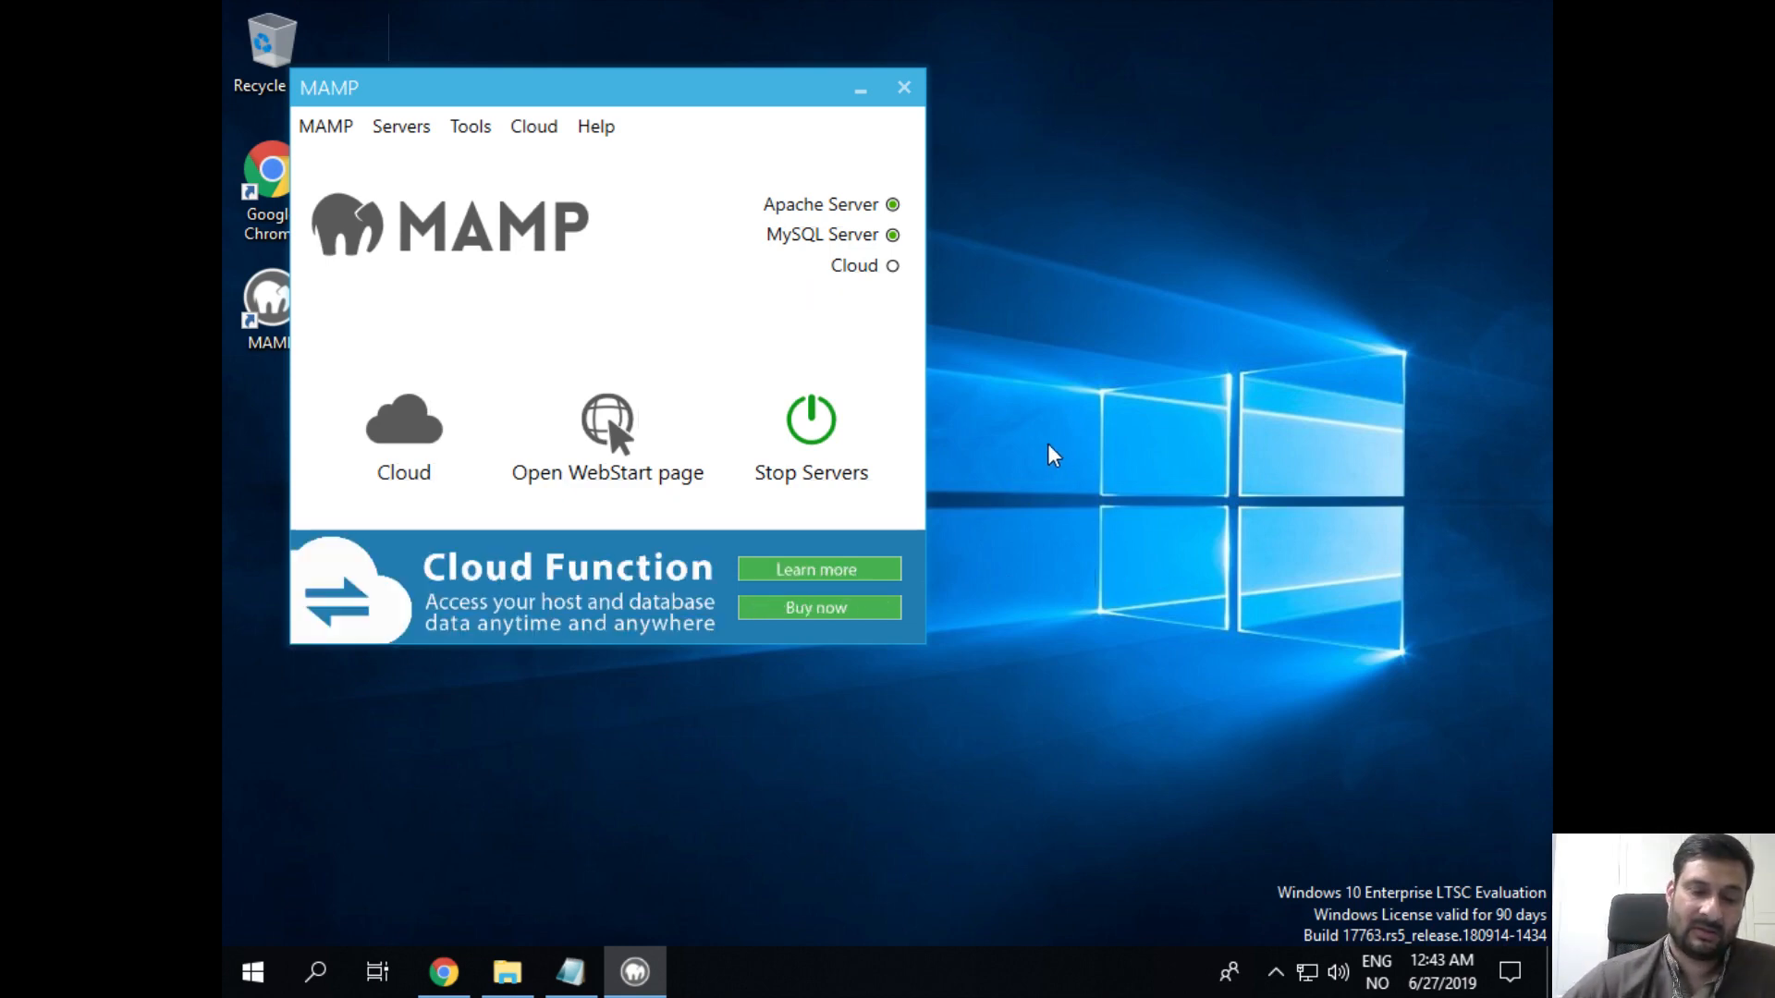
Step: Exit MAMP completely from its menu and bring Chrome back to the front
{"action": "left_click", "coordinate": [328, 127]}
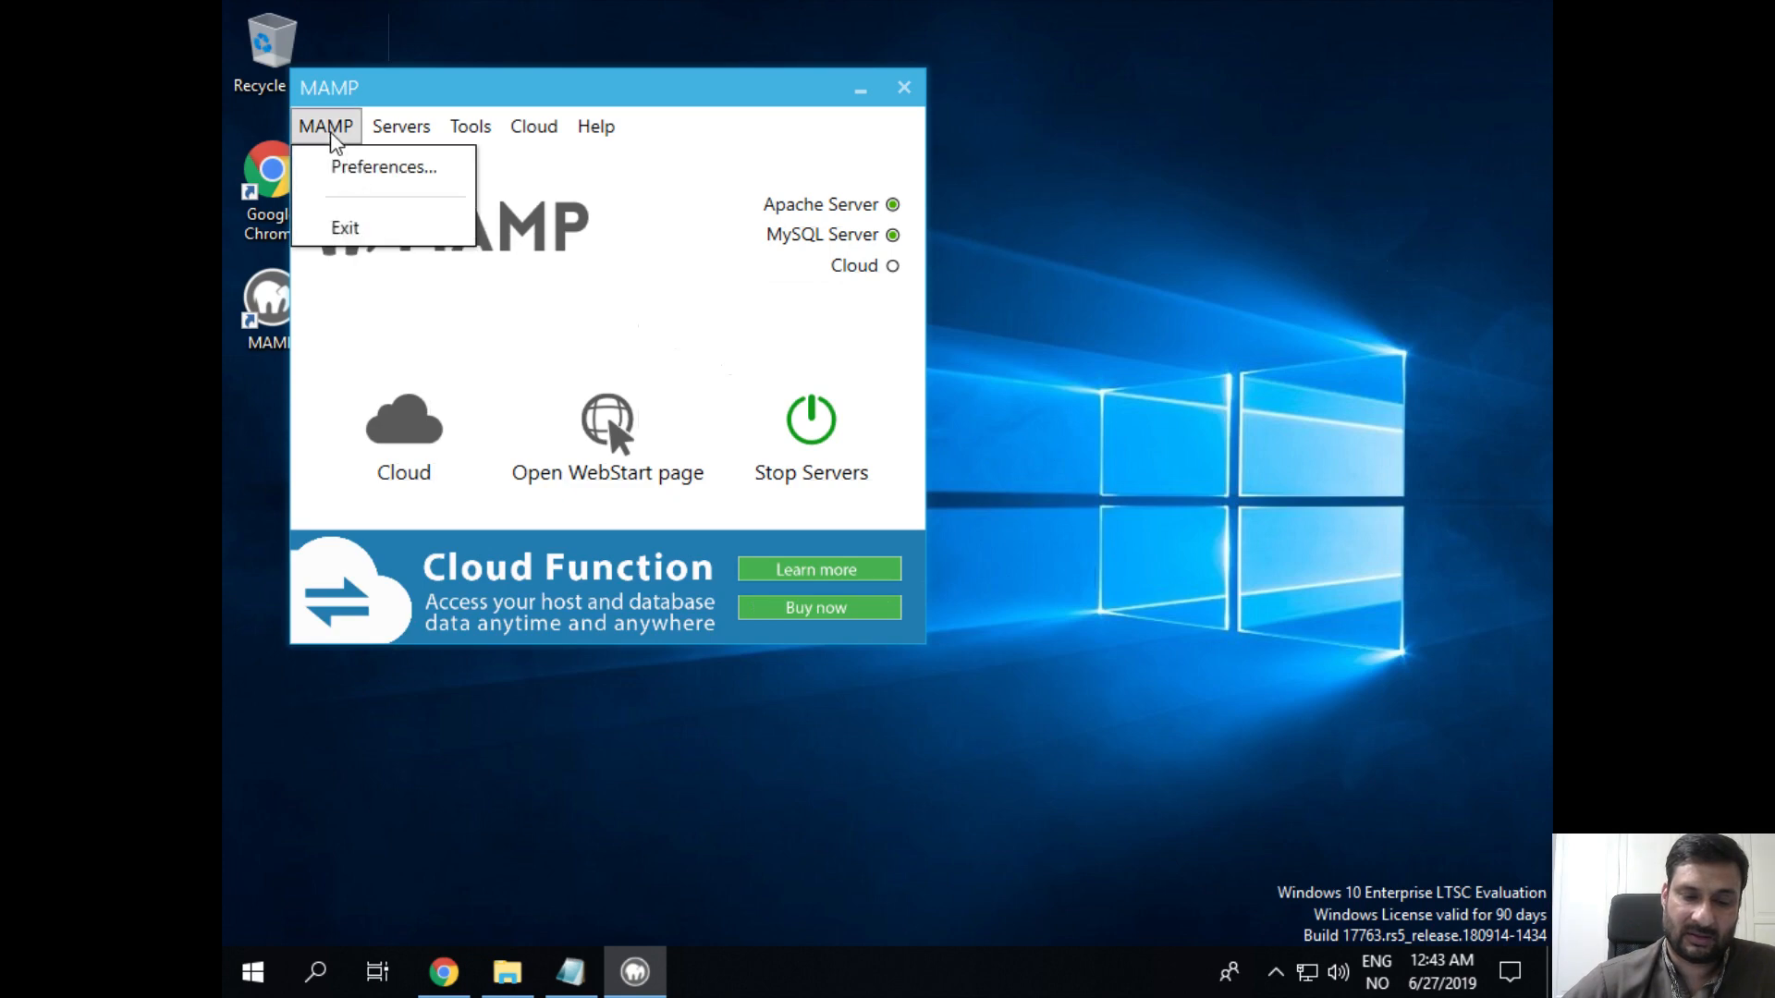
{"action": "left_click", "coordinate": [343, 227]}
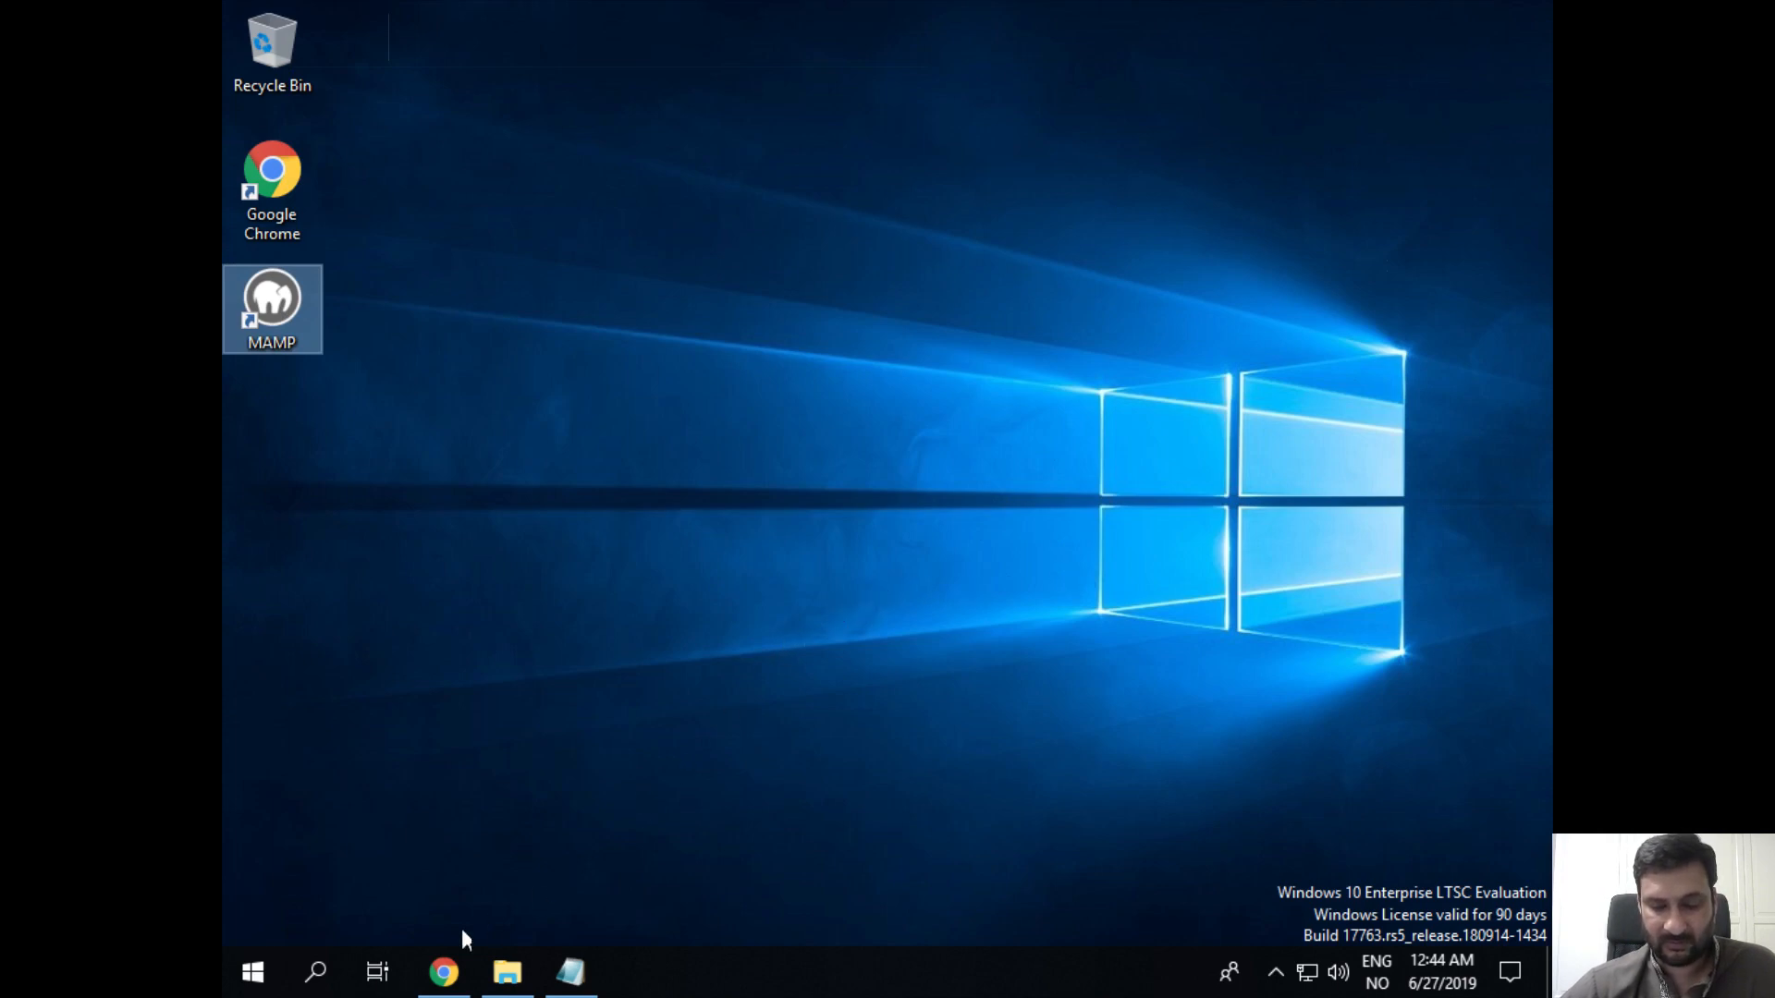
{"action": "left_click", "coordinate": [446, 971]}
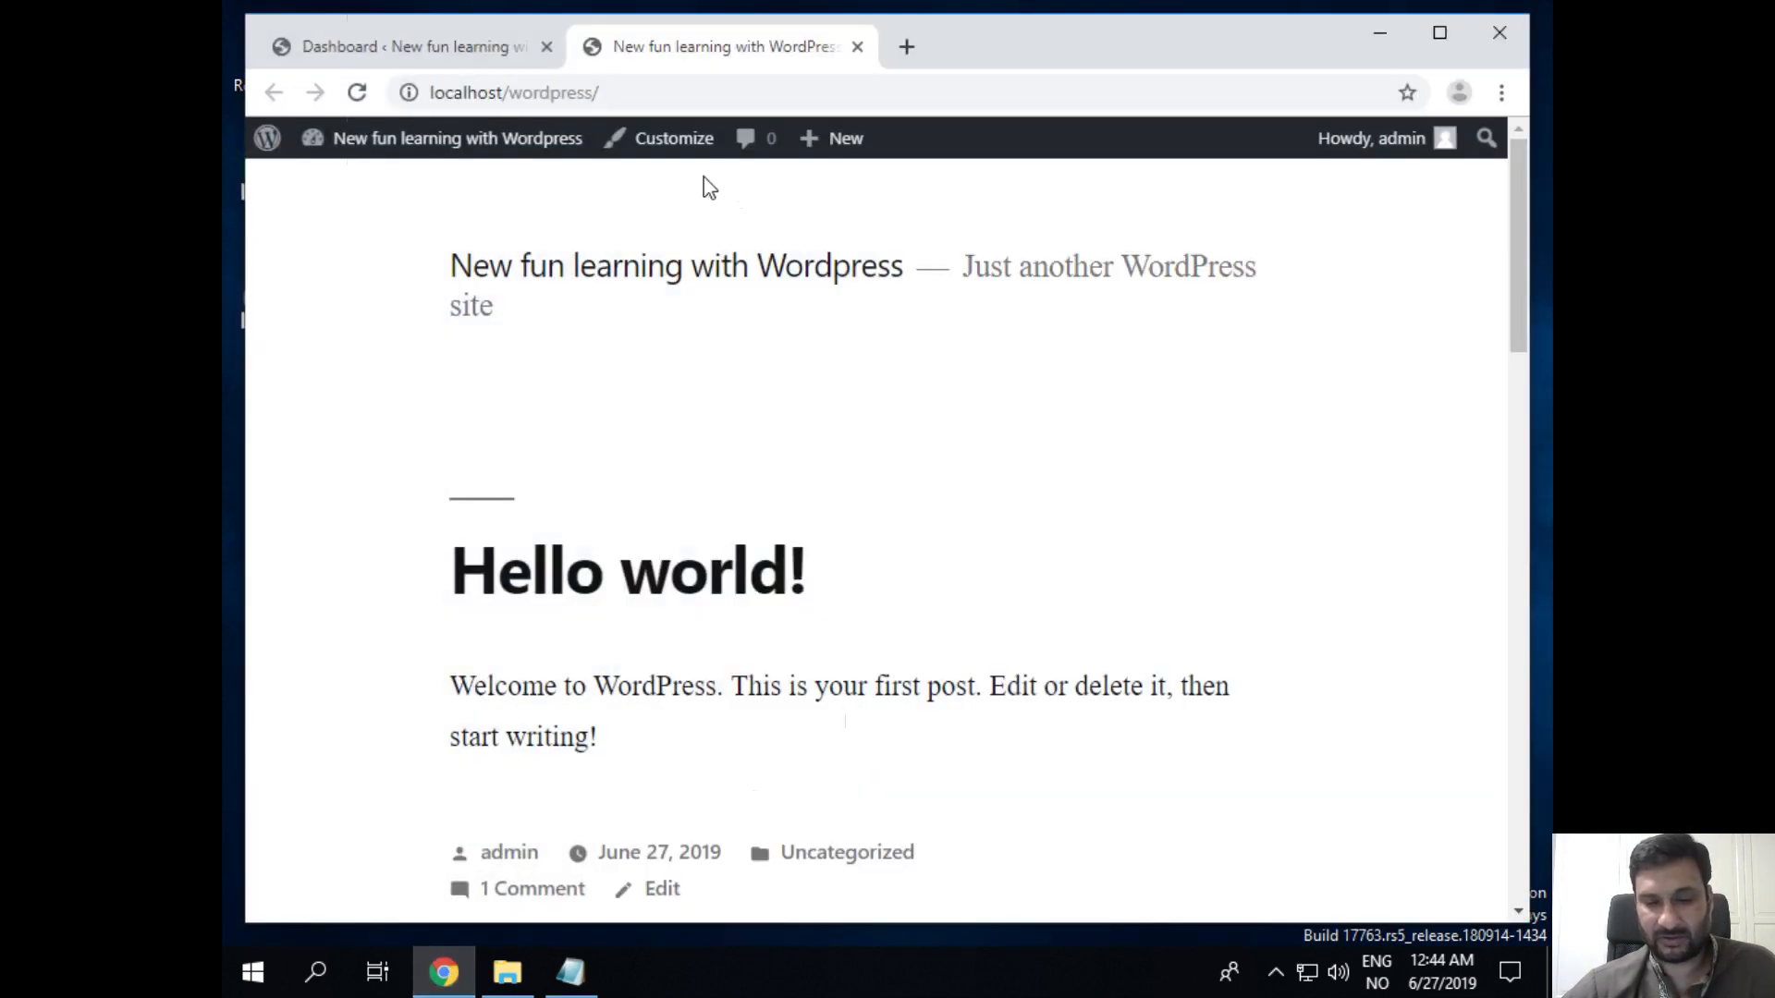
Step: Reload the localhost/wordpress front page to confirm it still loads
{"action": "left_click", "coordinate": [448, 94]}
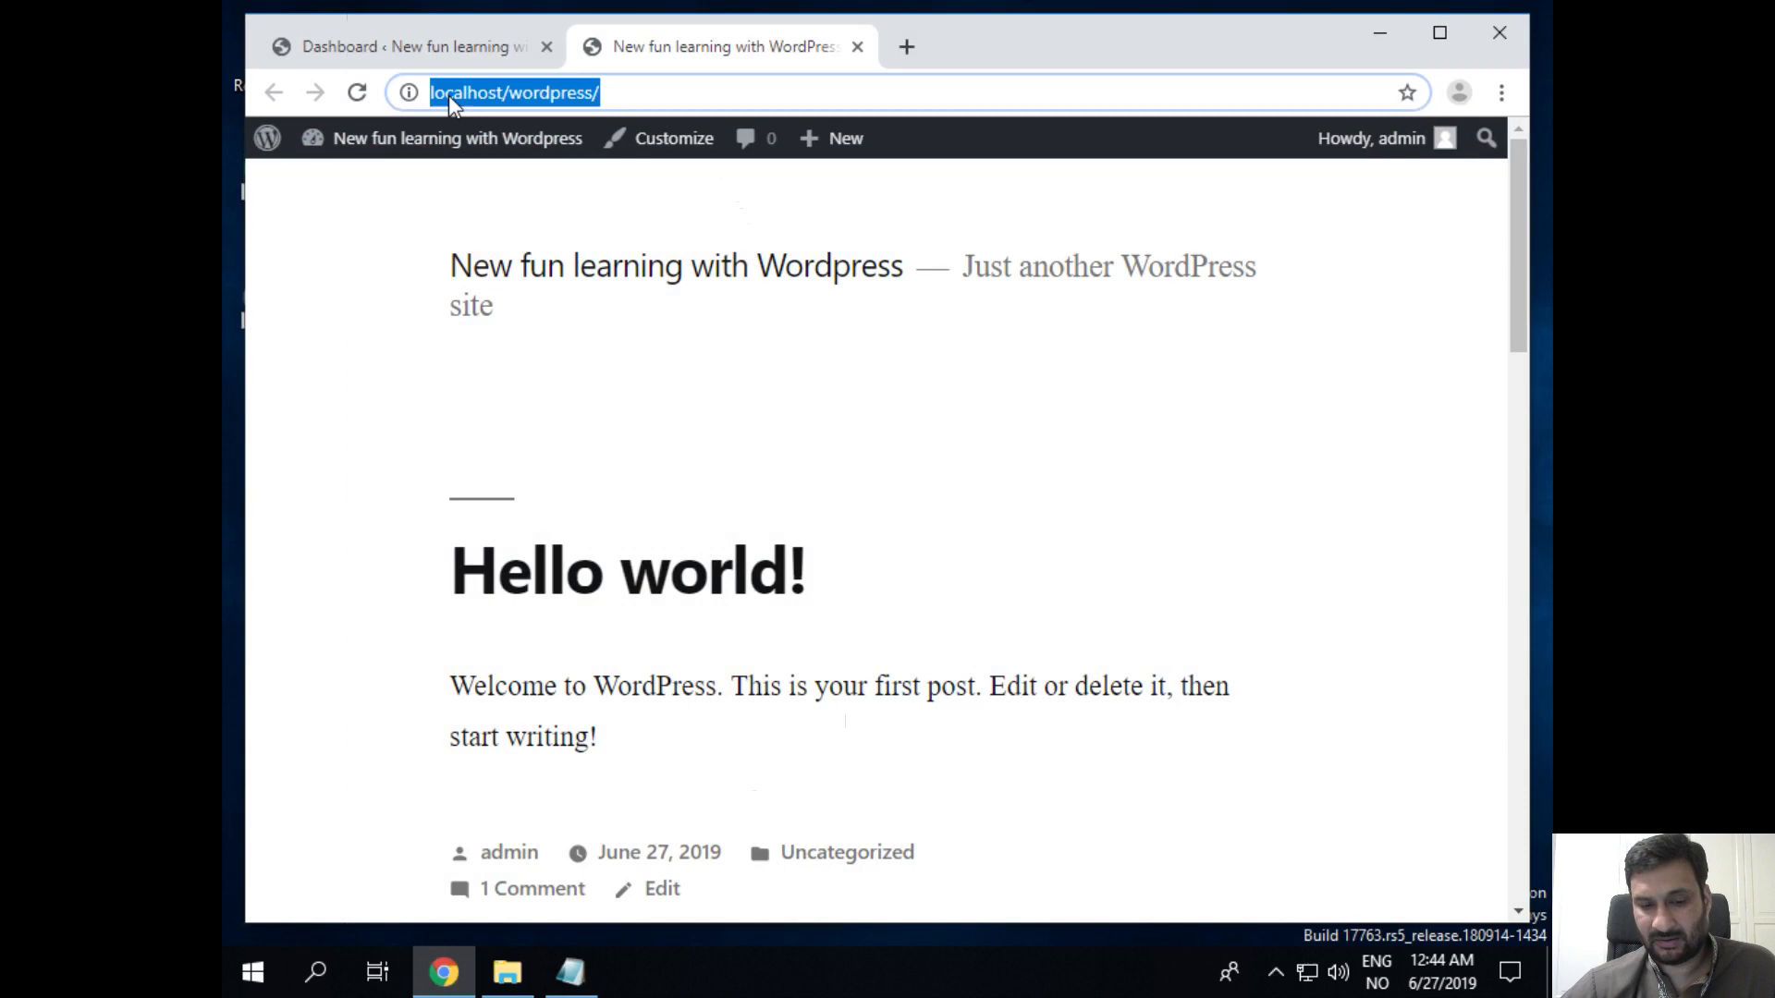
{"action": "left_click", "coordinate": [676, 86]}
{"action": "left_click", "coordinate": [352, 98]}
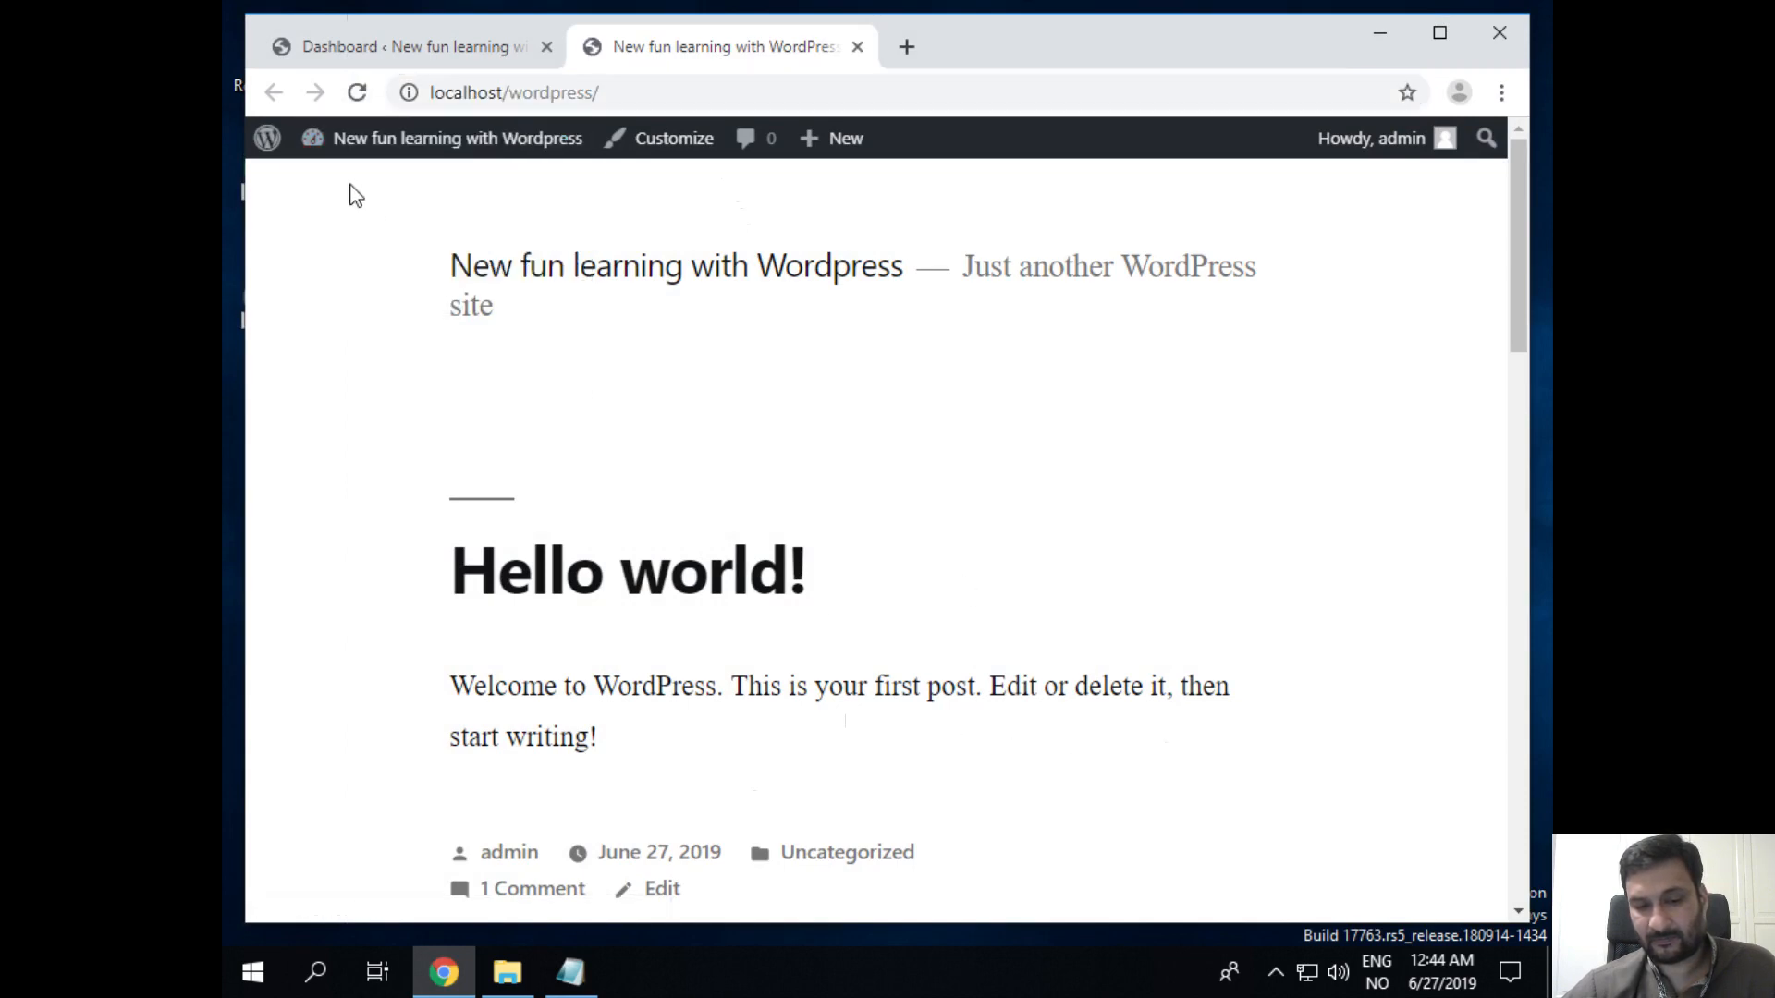
{"action": "left_click", "coordinate": [357, 92]}
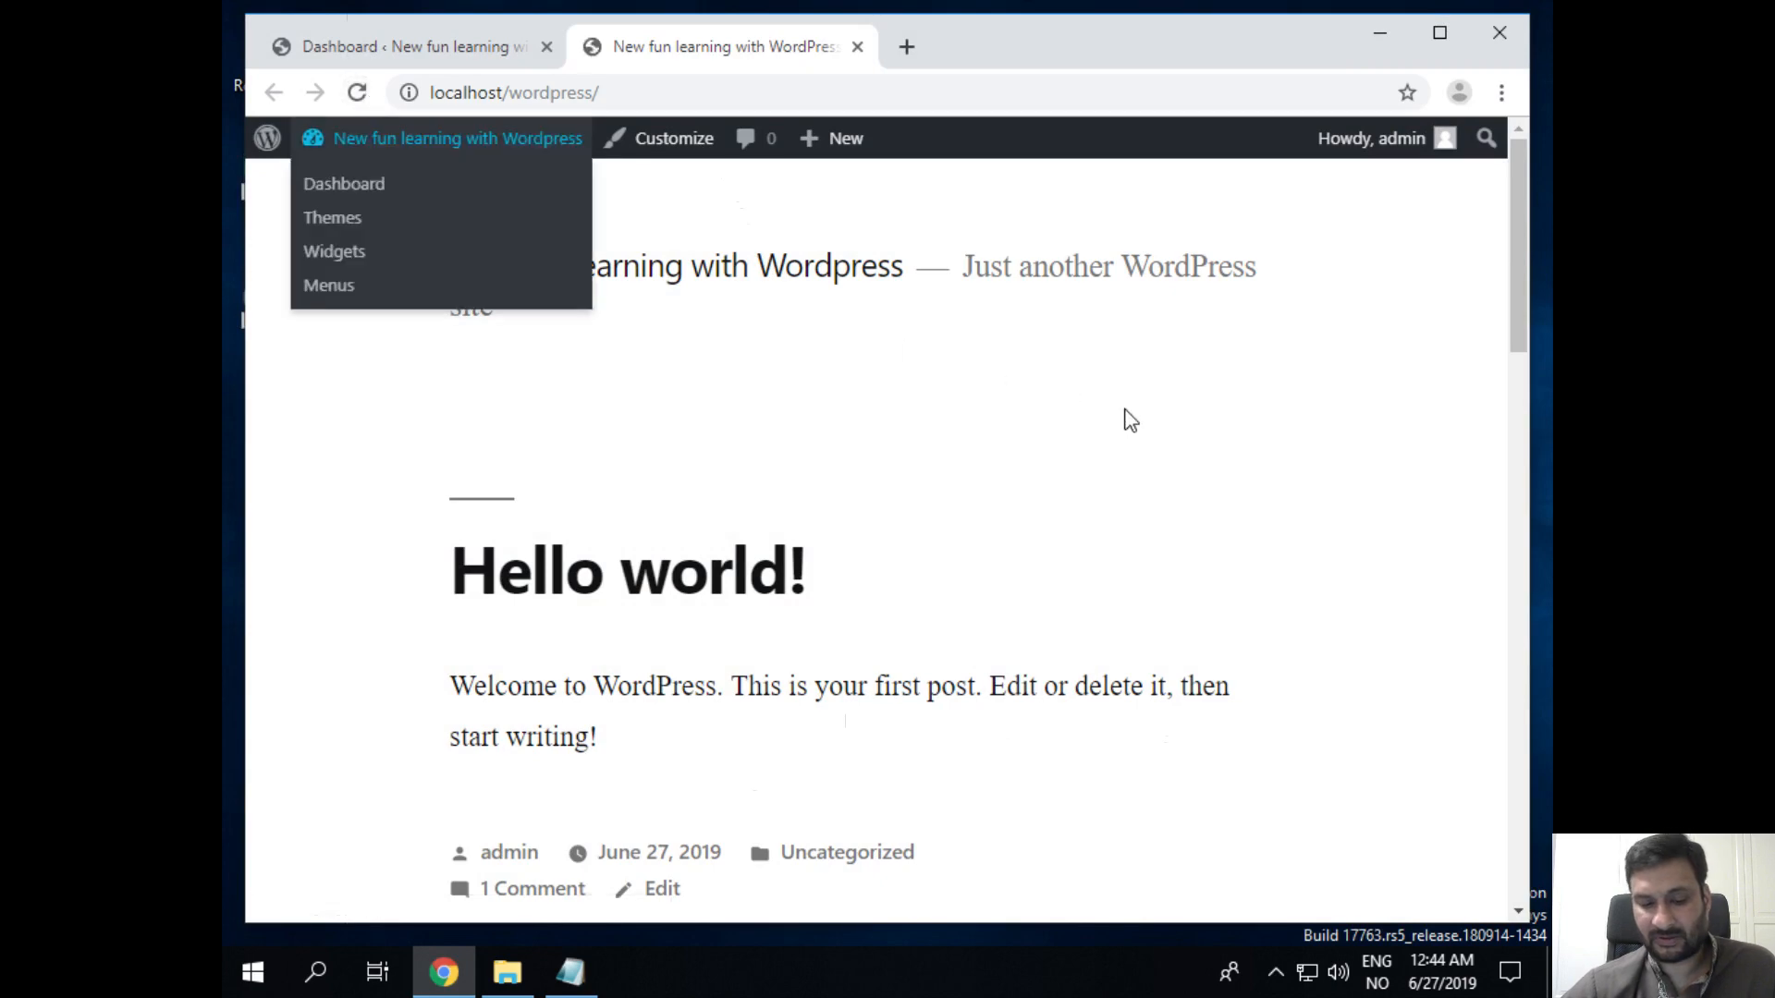
{"action": "key", "text": "F5"}
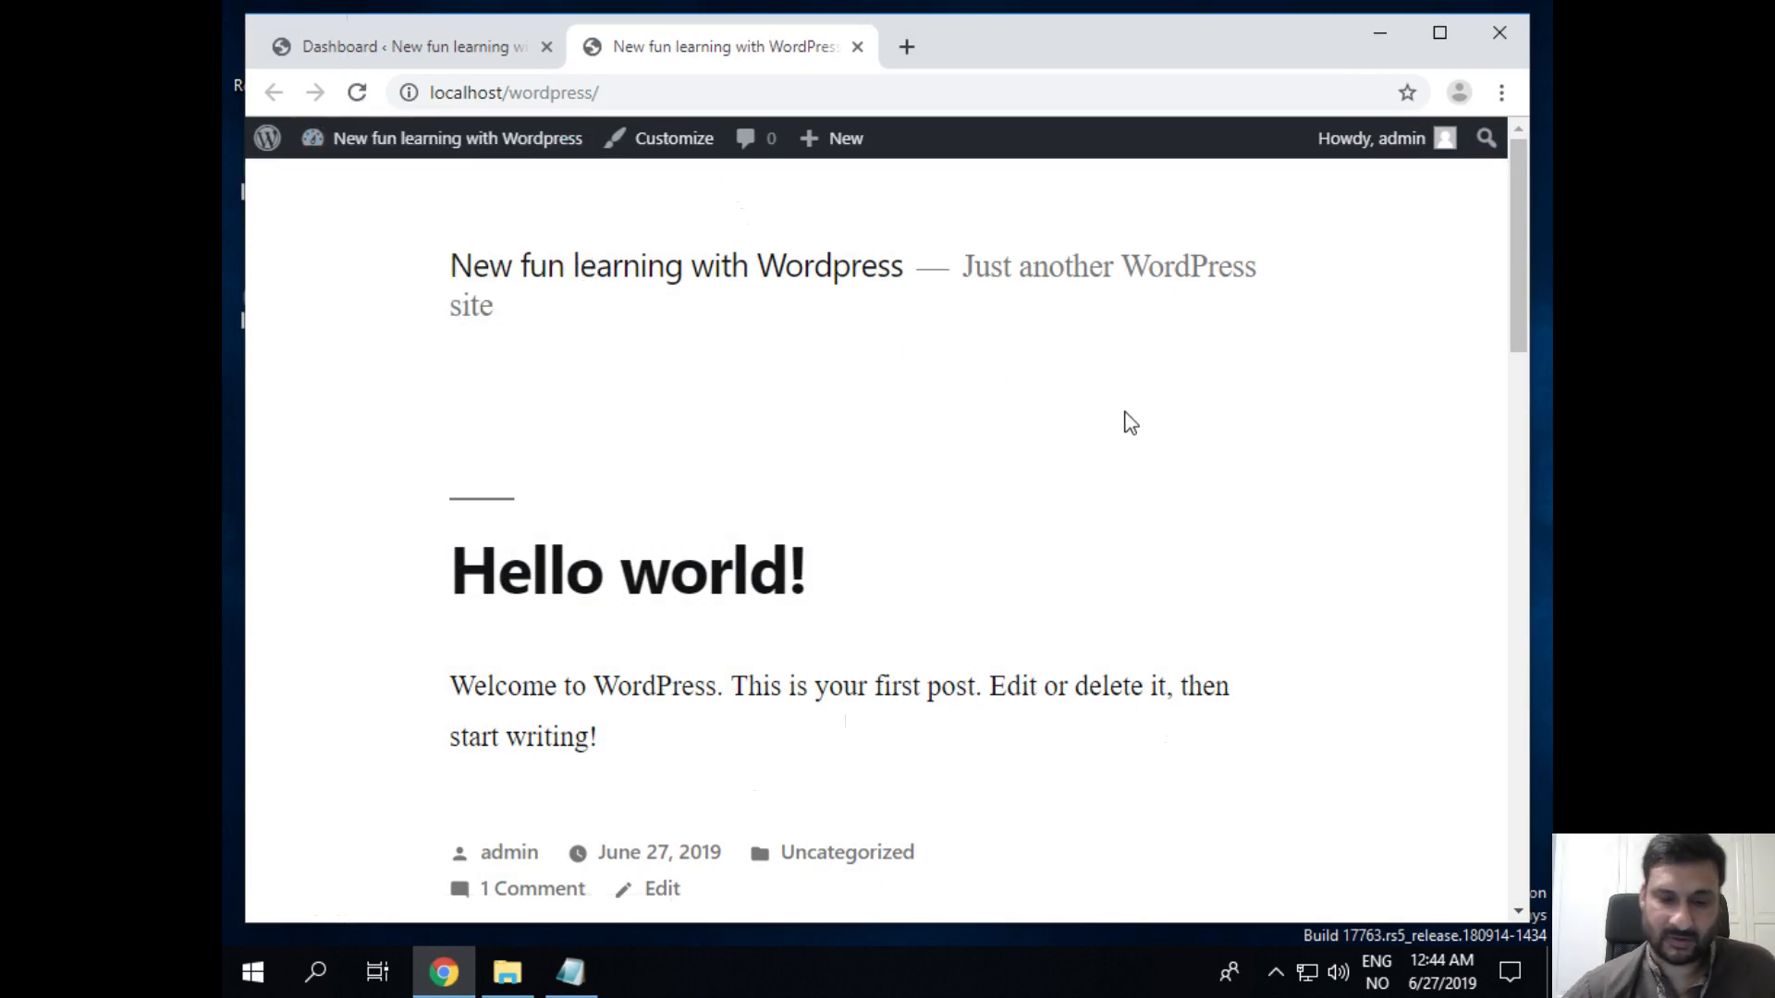
Step: Reload the WordPress Dashboard with F5, then minimize Chrome
{"action": "left_click", "coordinate": [388, 46]}
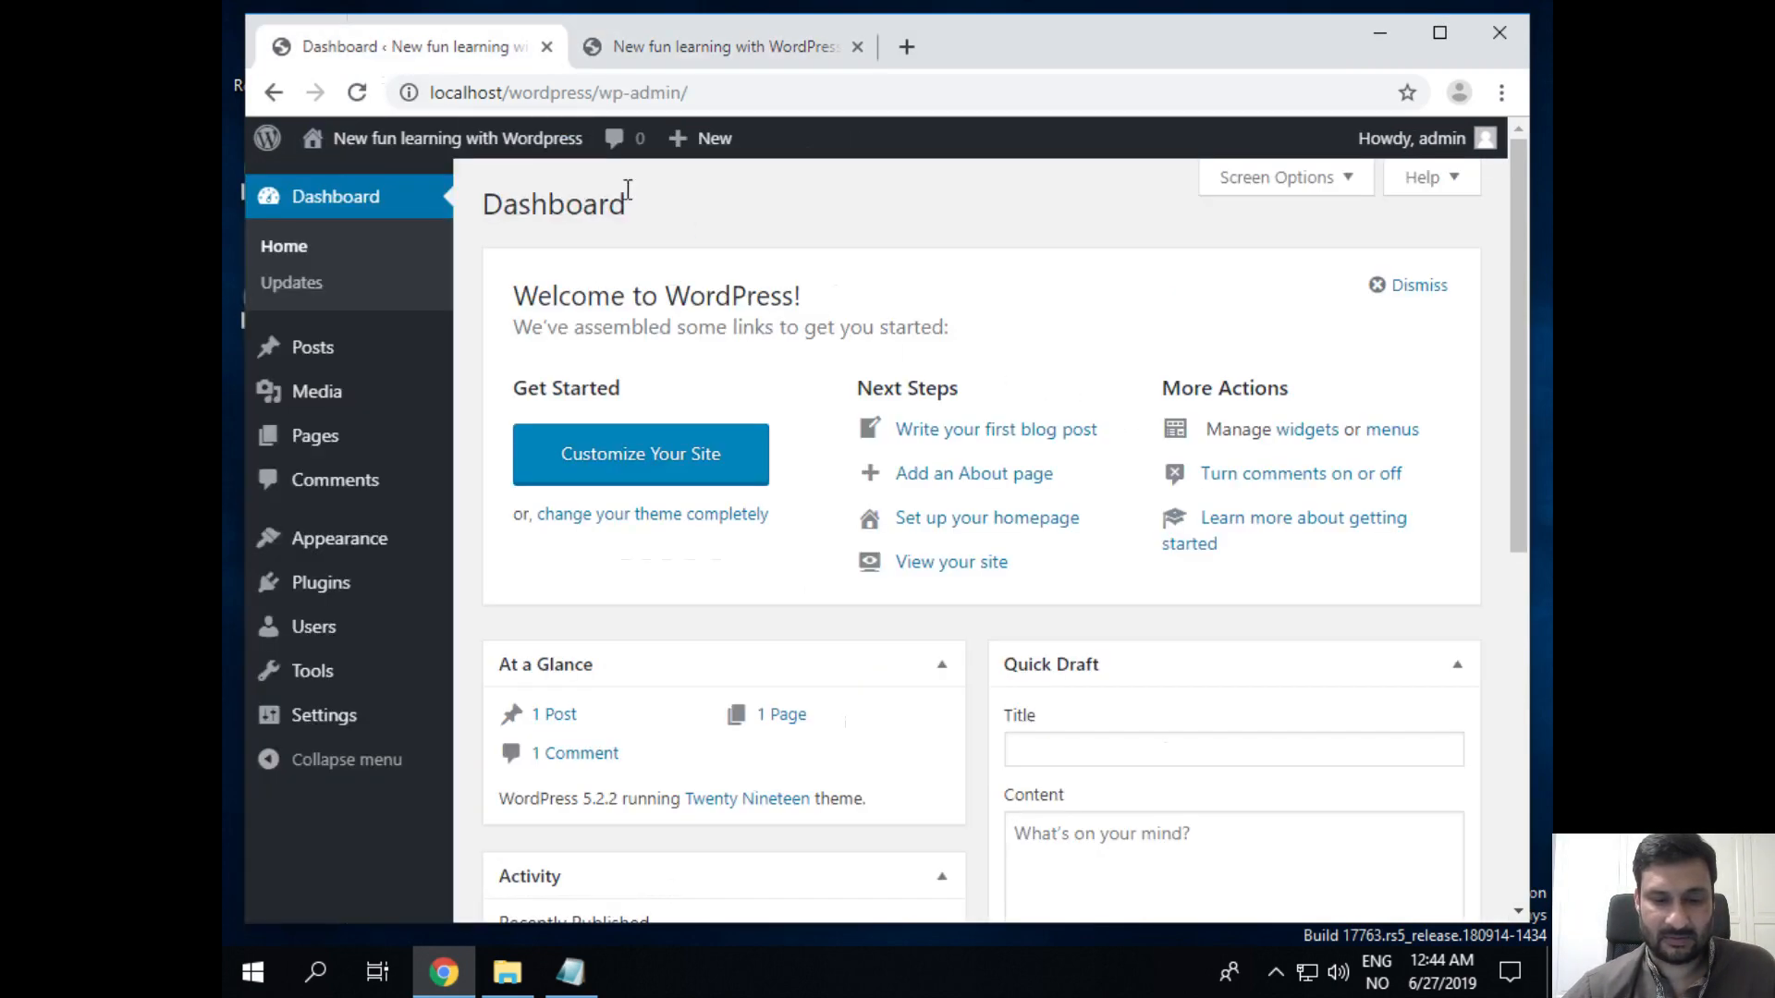
{"action": "key", "text": "F5"}
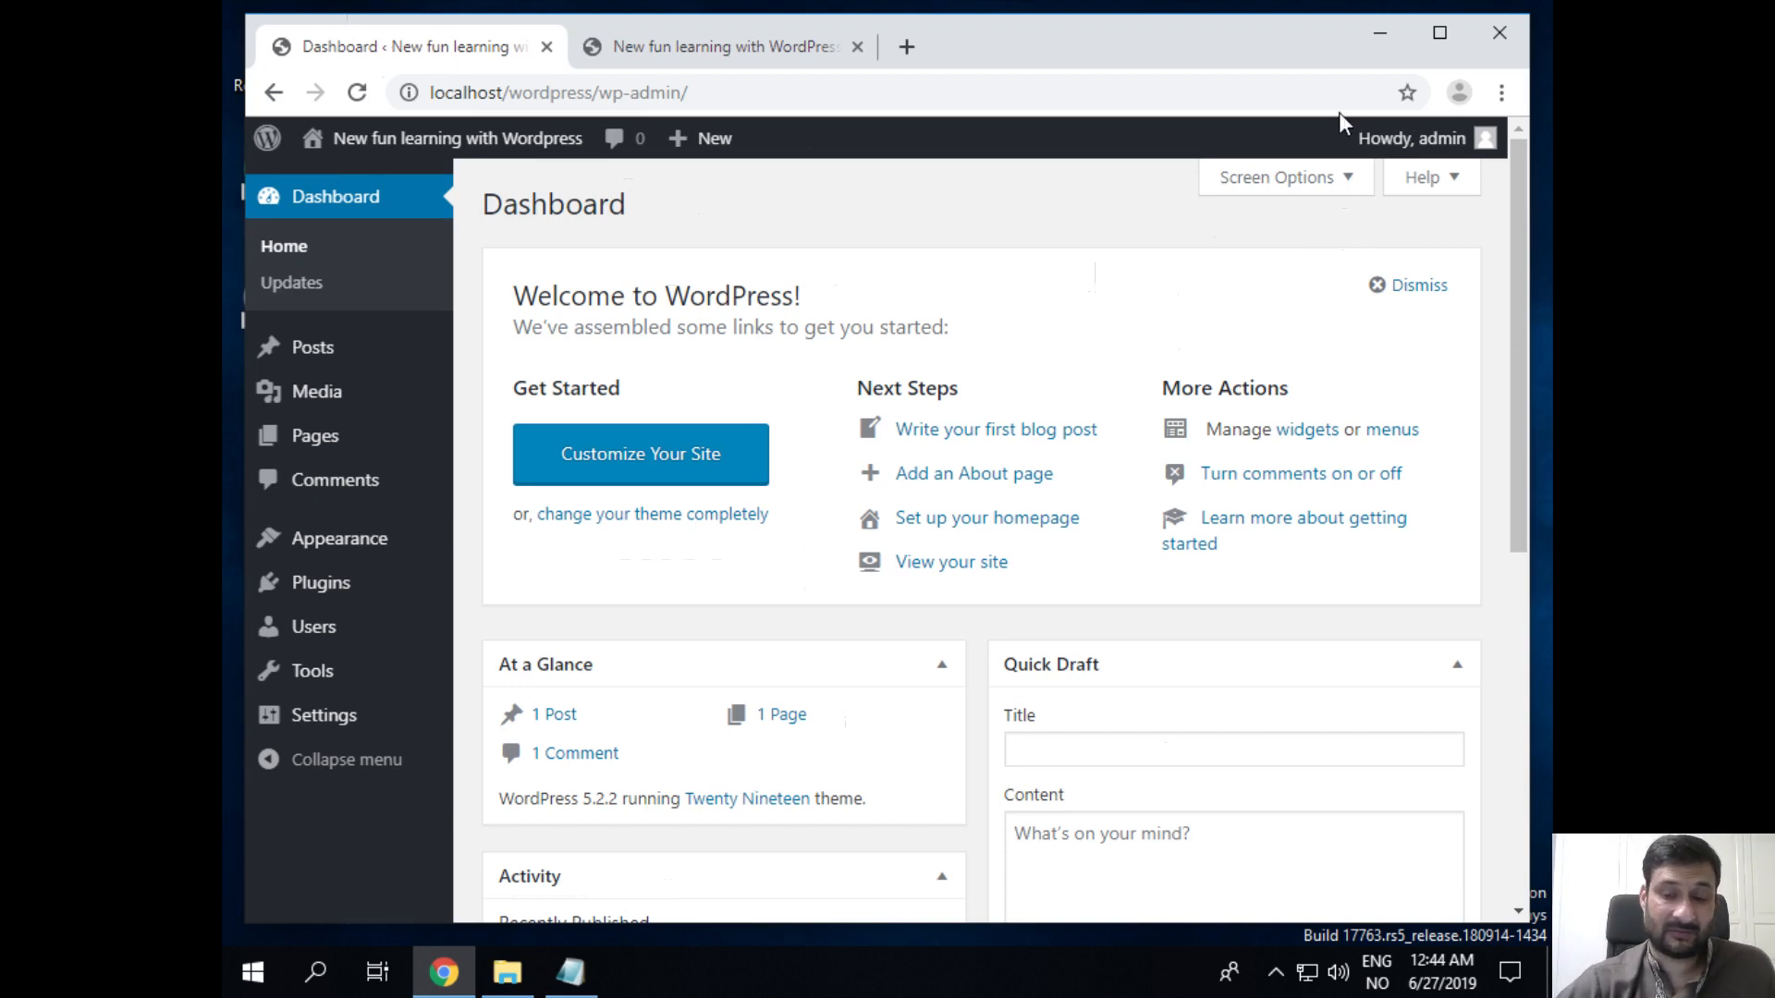
{"action": "left_click", "coordinate": [1378, 41]}
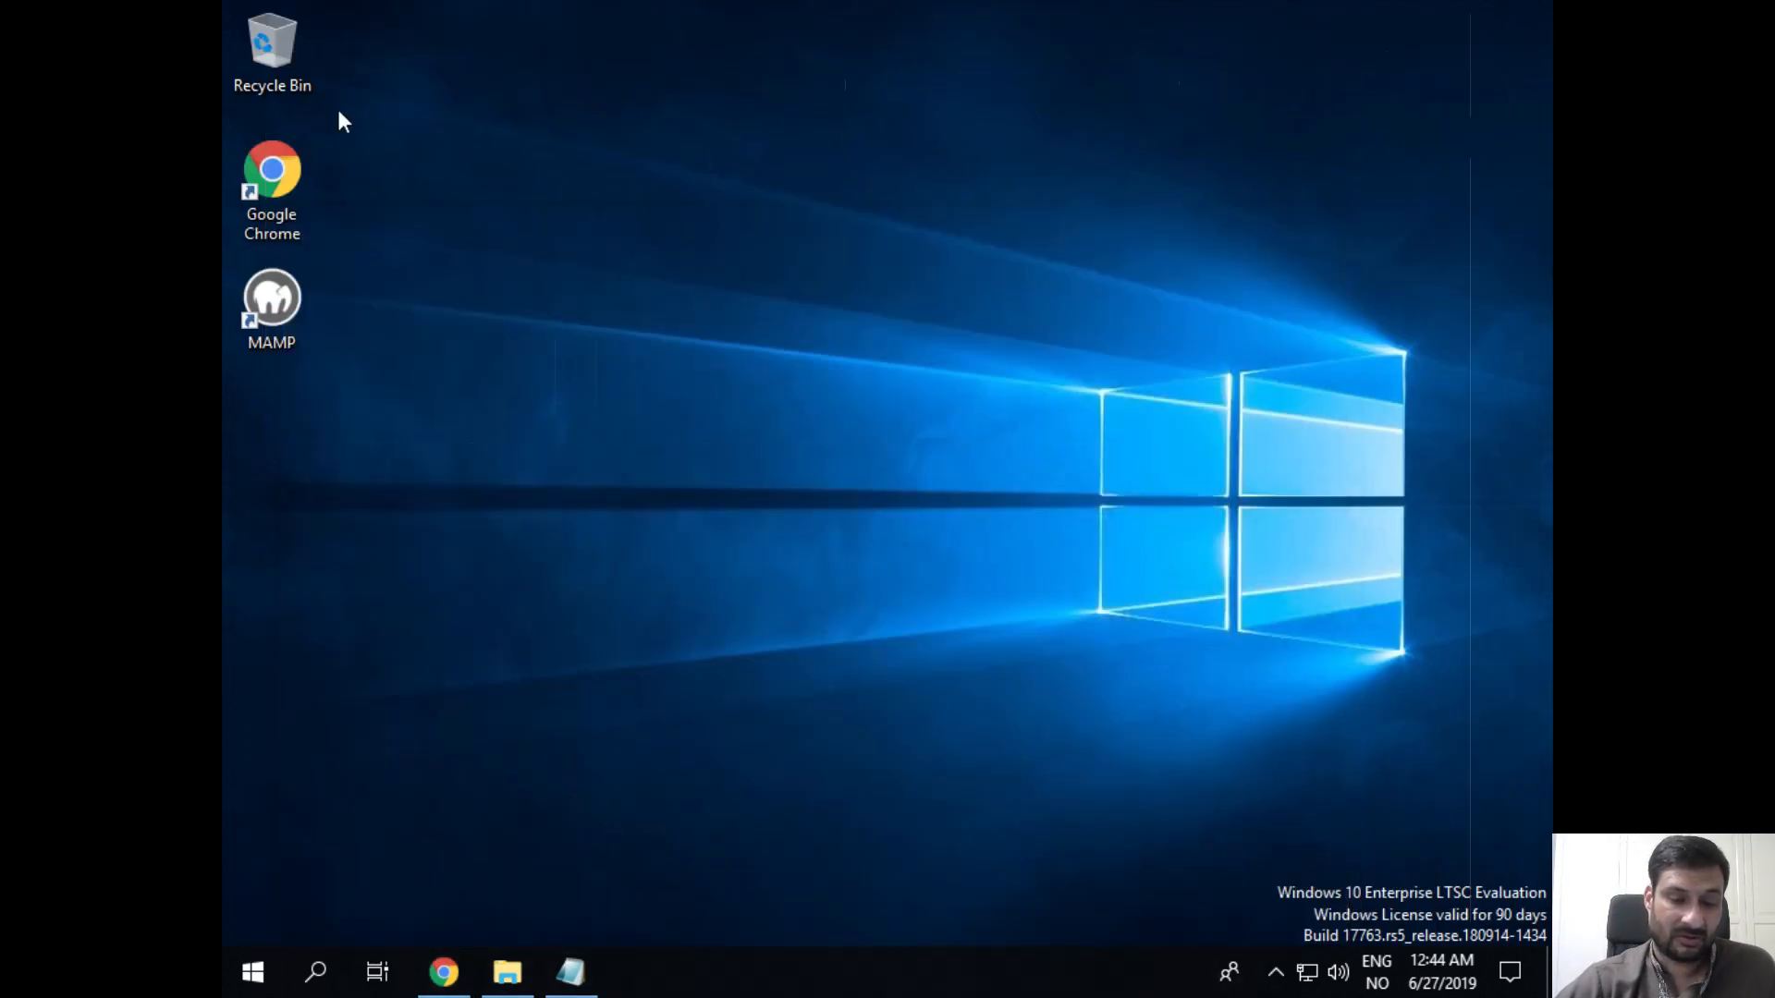
Step: Launch MAMP and stop its local servers with Servers > Stop
{"action": "double_click", "coordinate": [271, 301]}
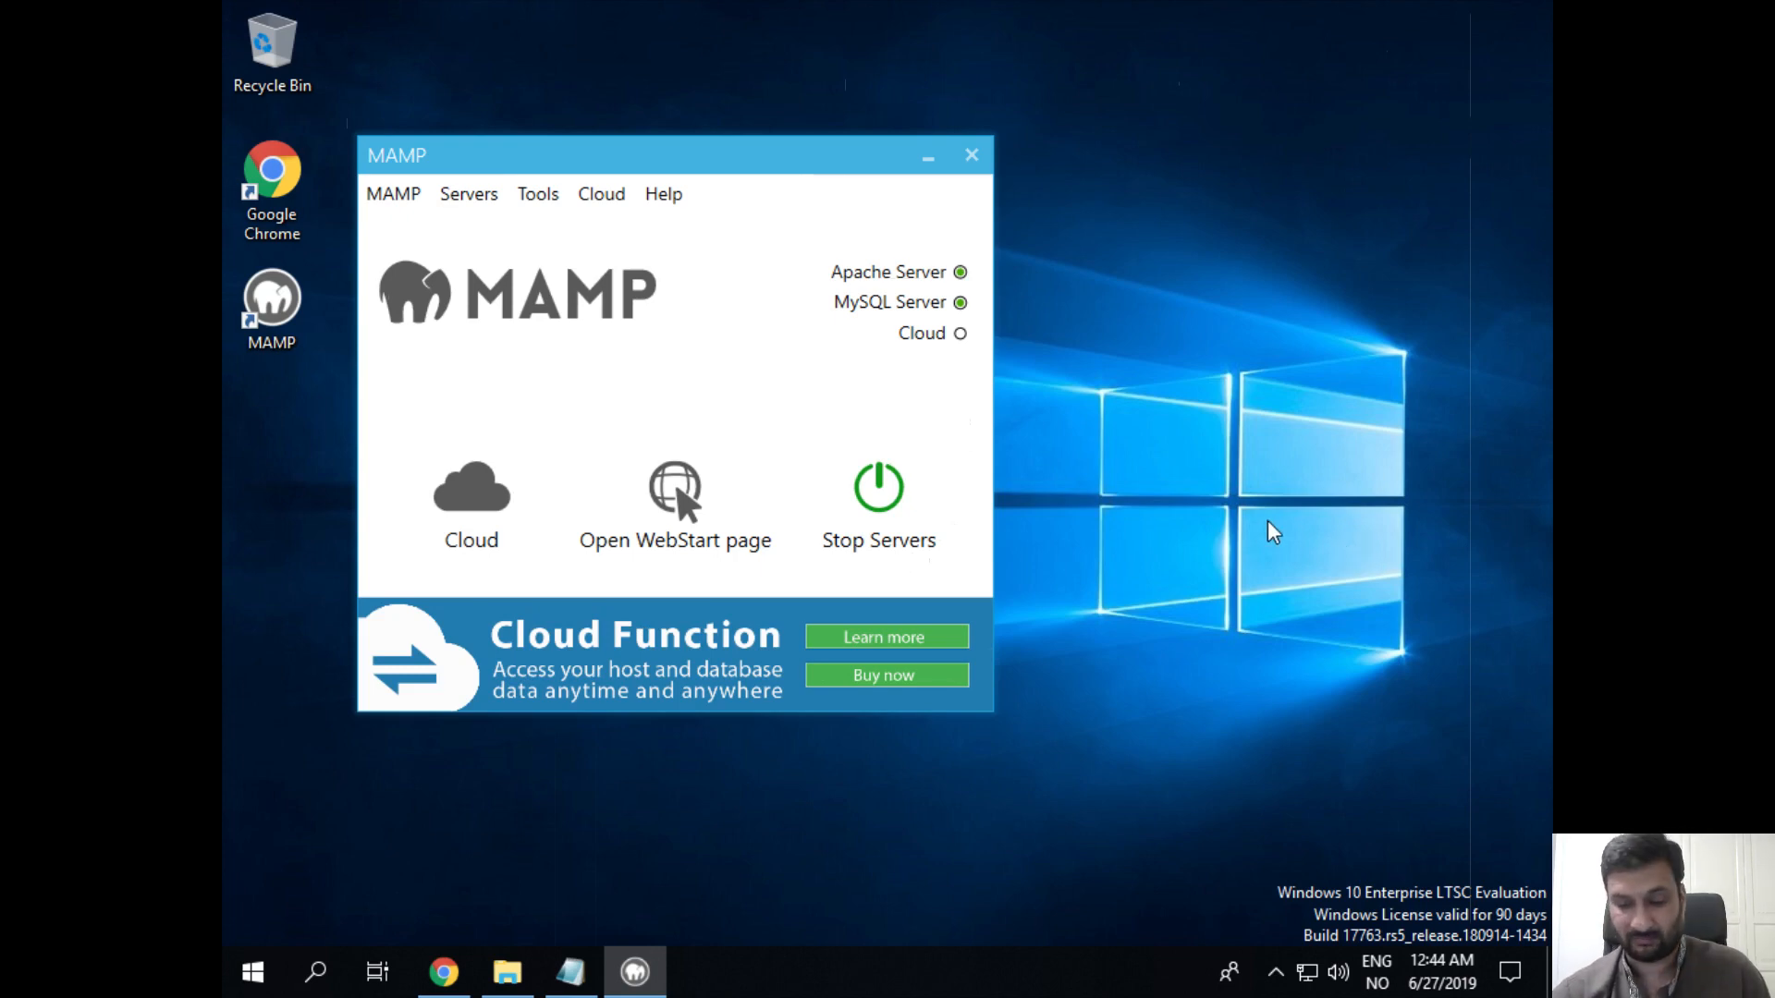
{"action": "left_click", "coordinate": [413, 203]}
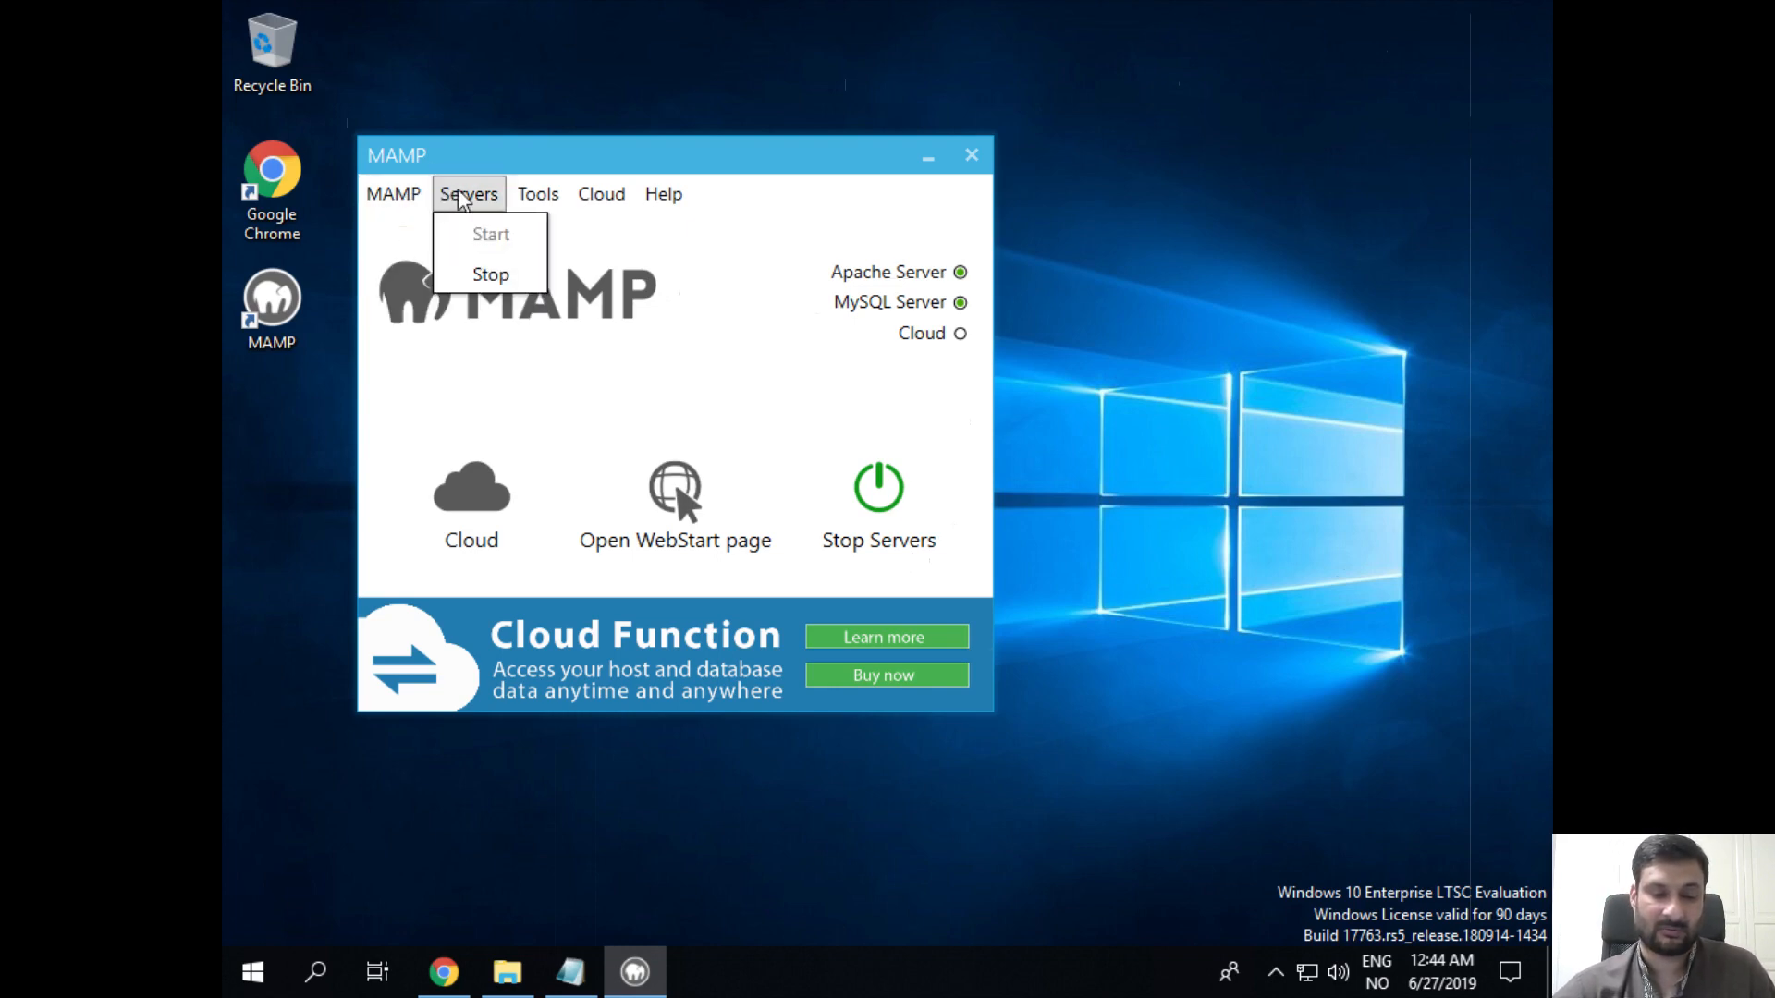
{"action": "left_click", "coordinate": [490, 274]}
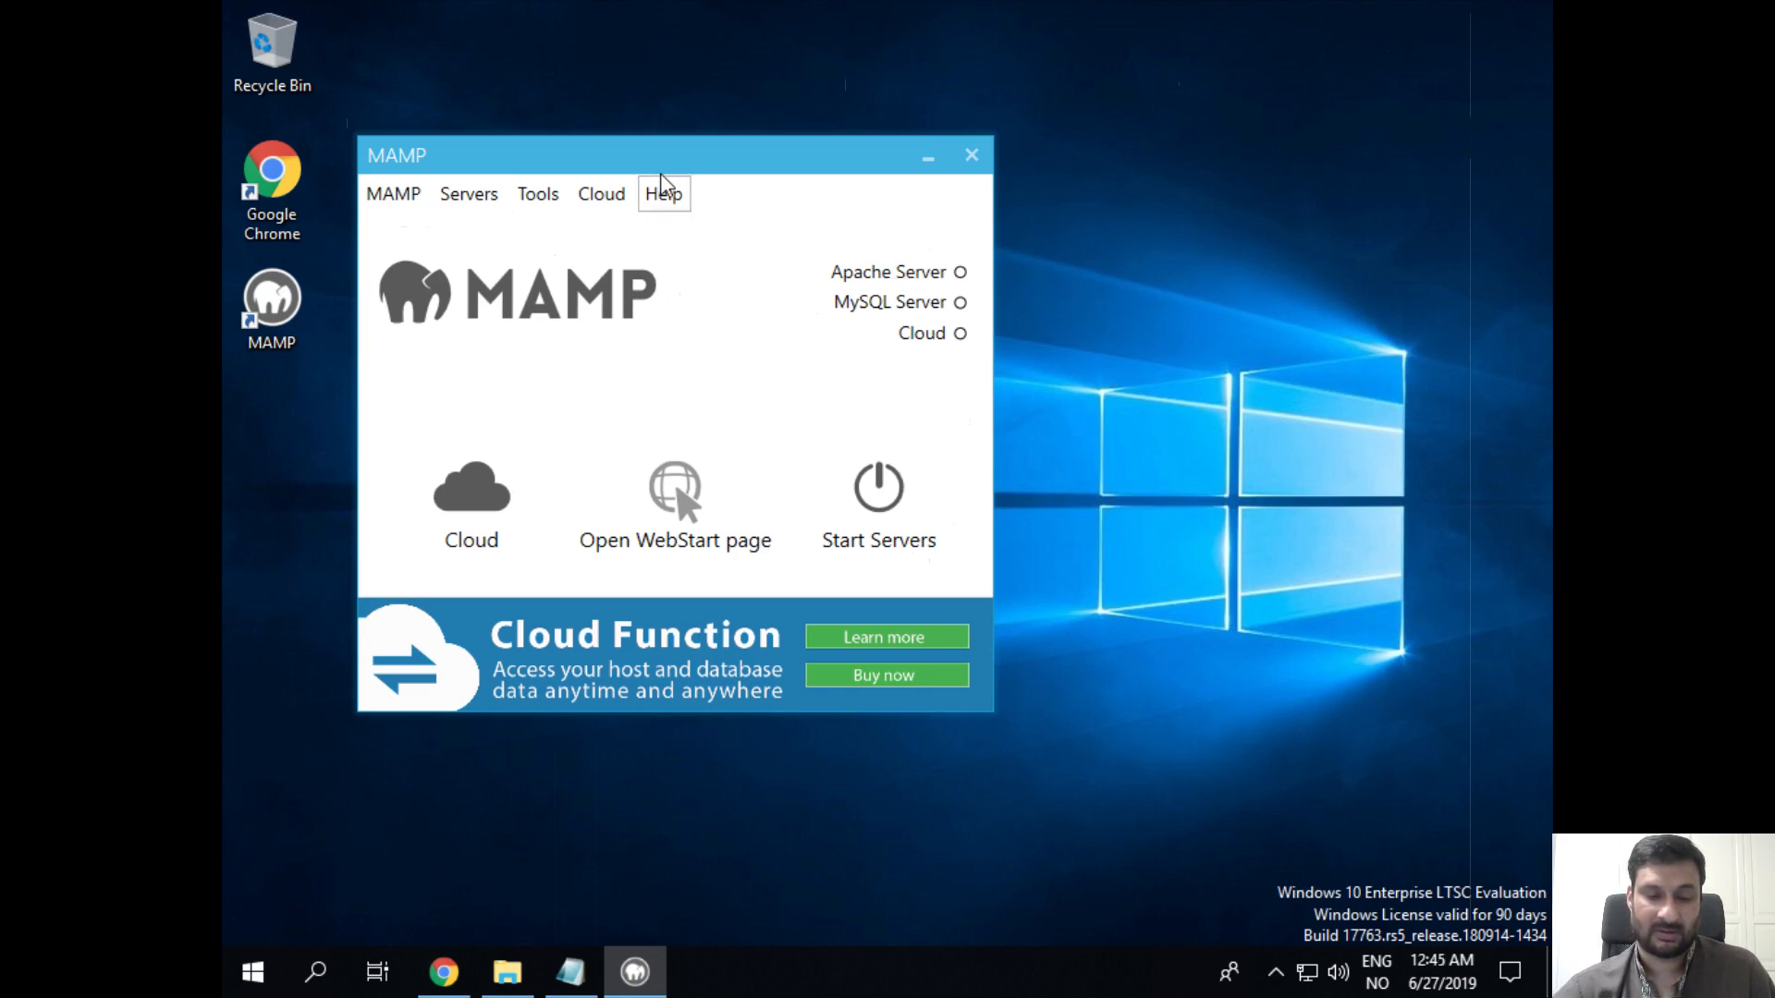
Step: Start the Apache and MySQL servers again, then stop them once more
{"action": "left_click", "coordinate": [404, 206]}
{"action": "mouse_move", "coordinate": [468, 196]}
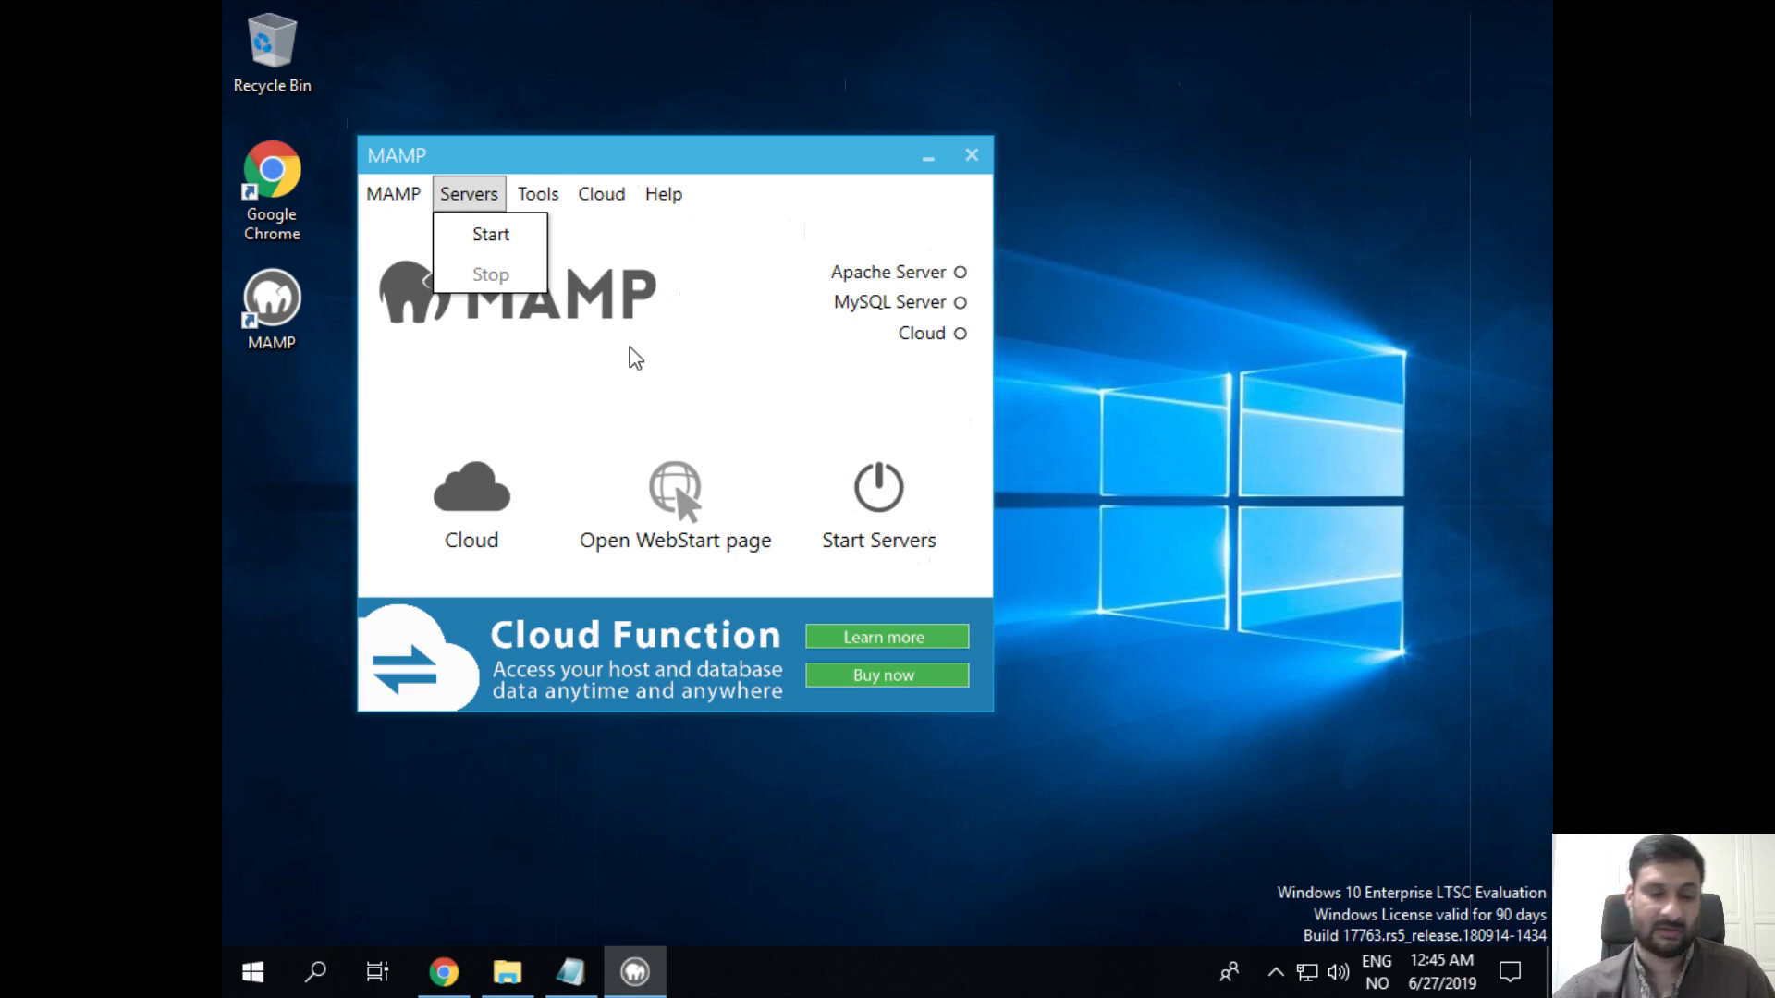
{"action": "left_click", "coordinate": [490, 237]}
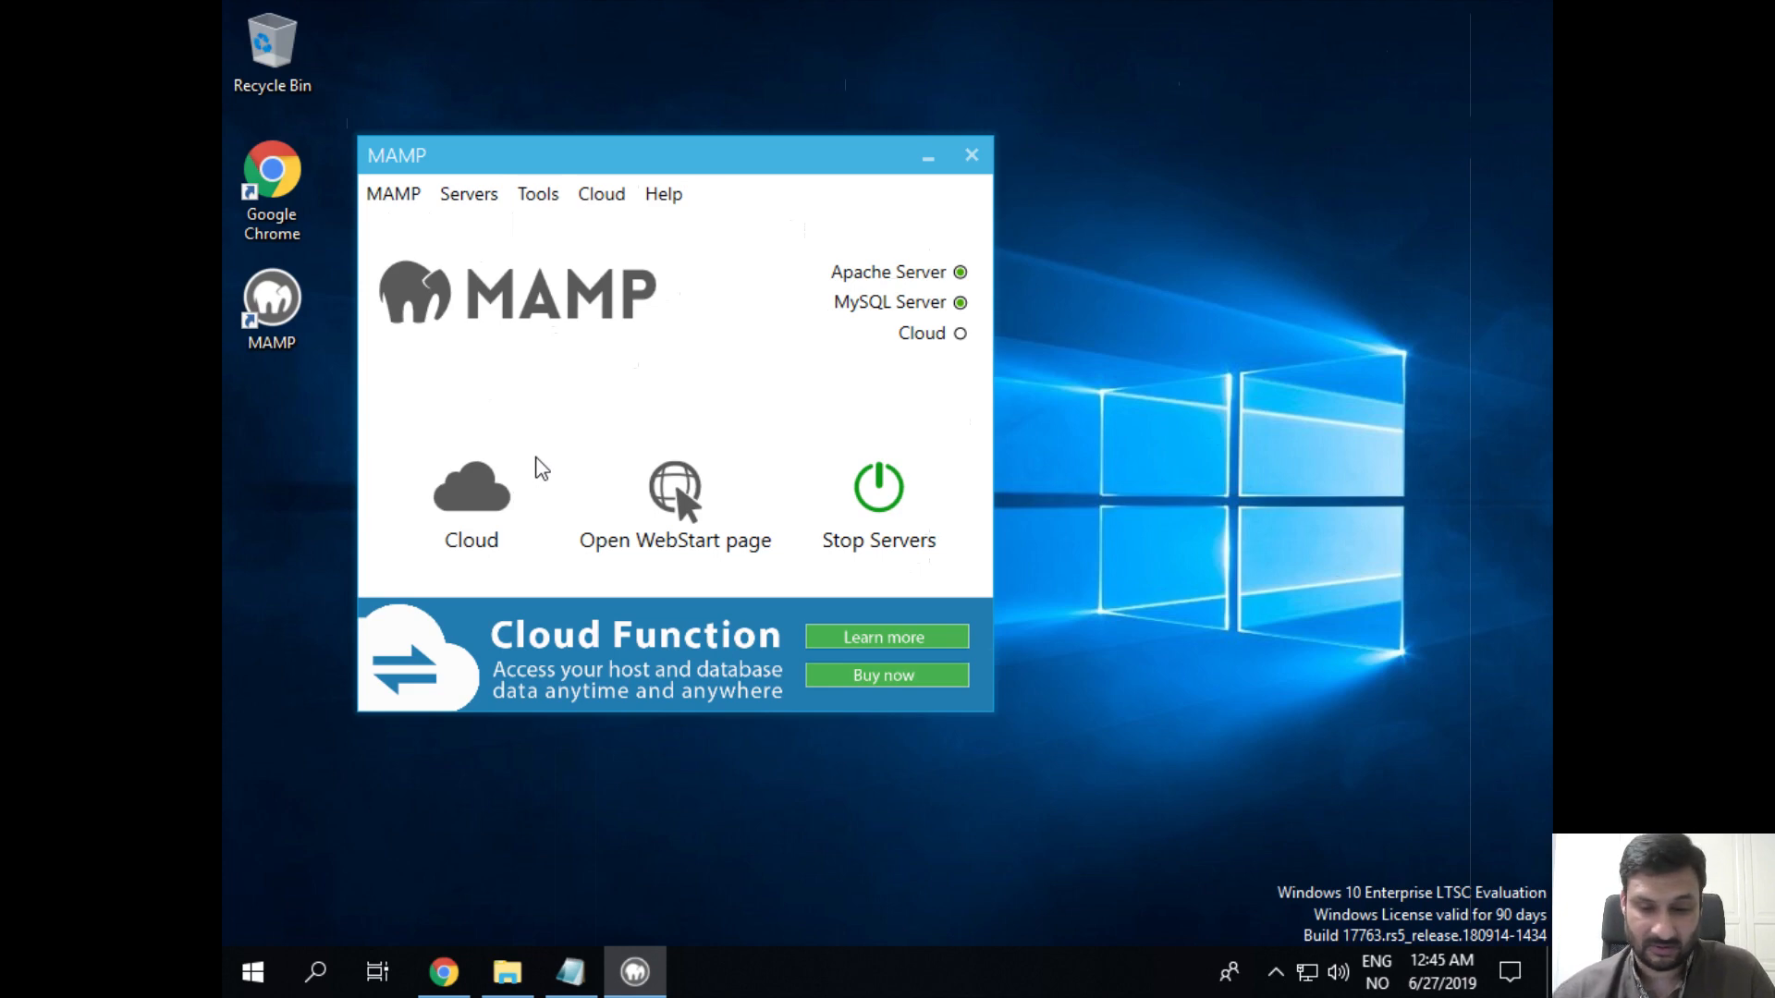
{"action": "left_click", "coordinate": [467, 191]}
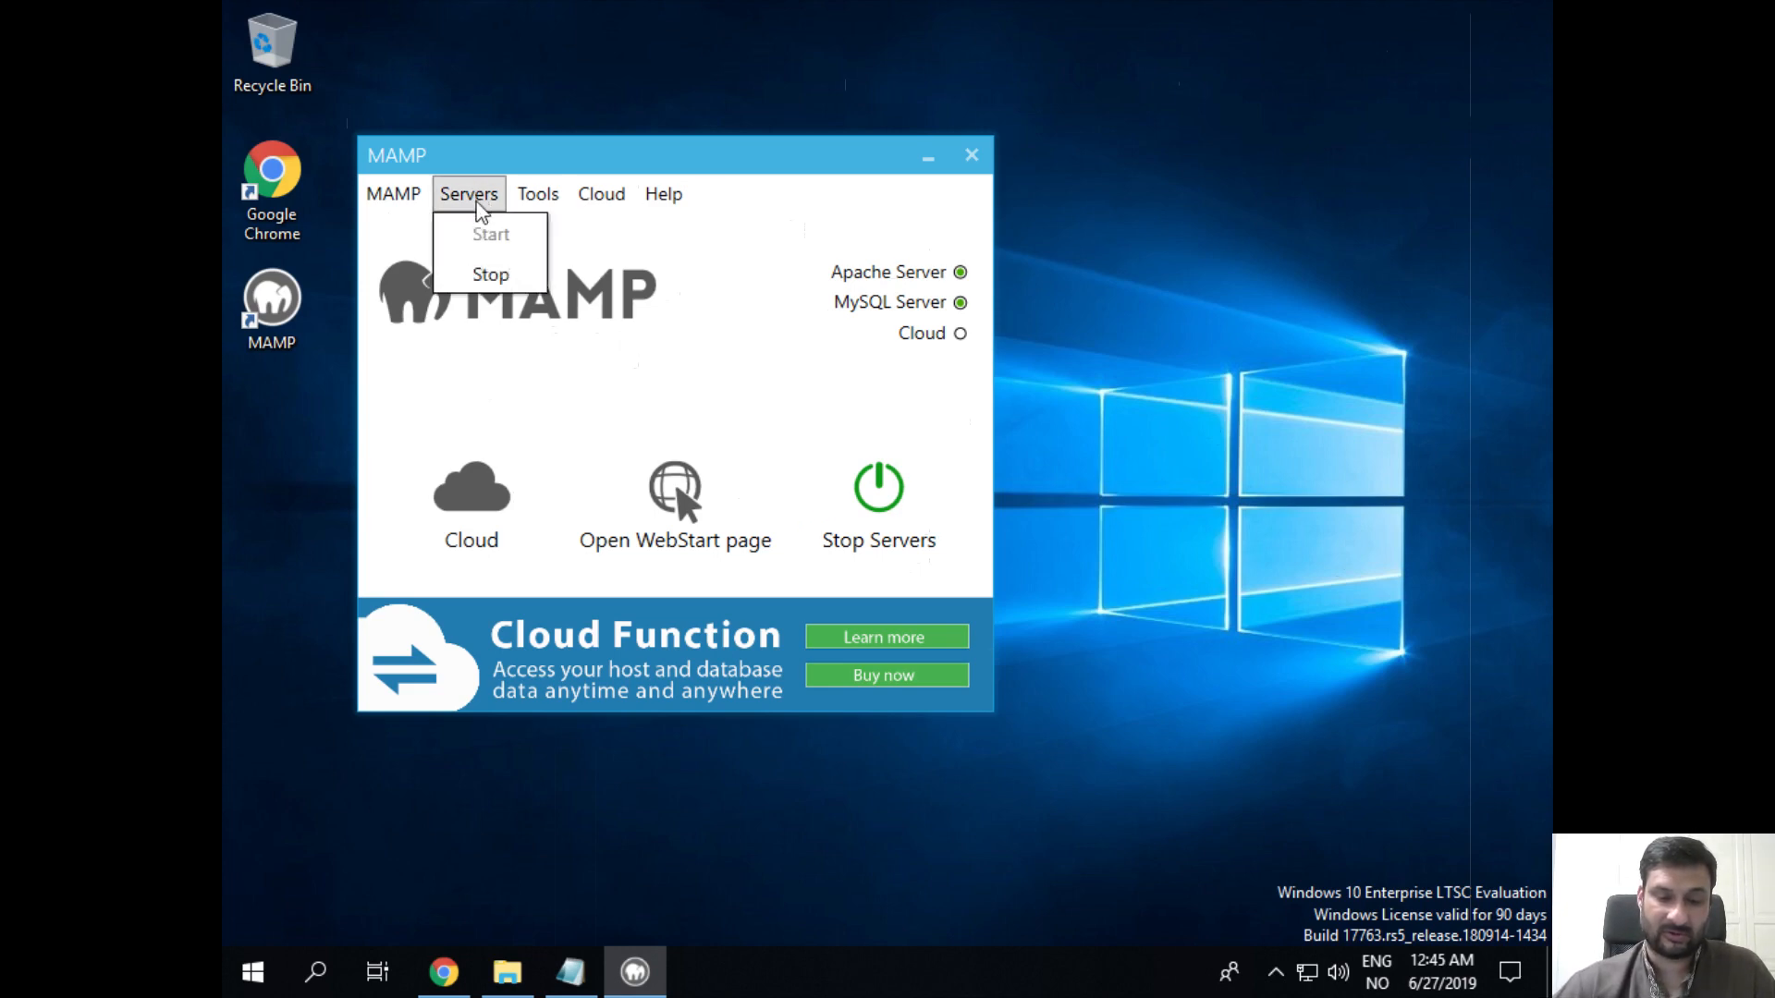
{"action": "left_click", "coordinate": [491, 270]}
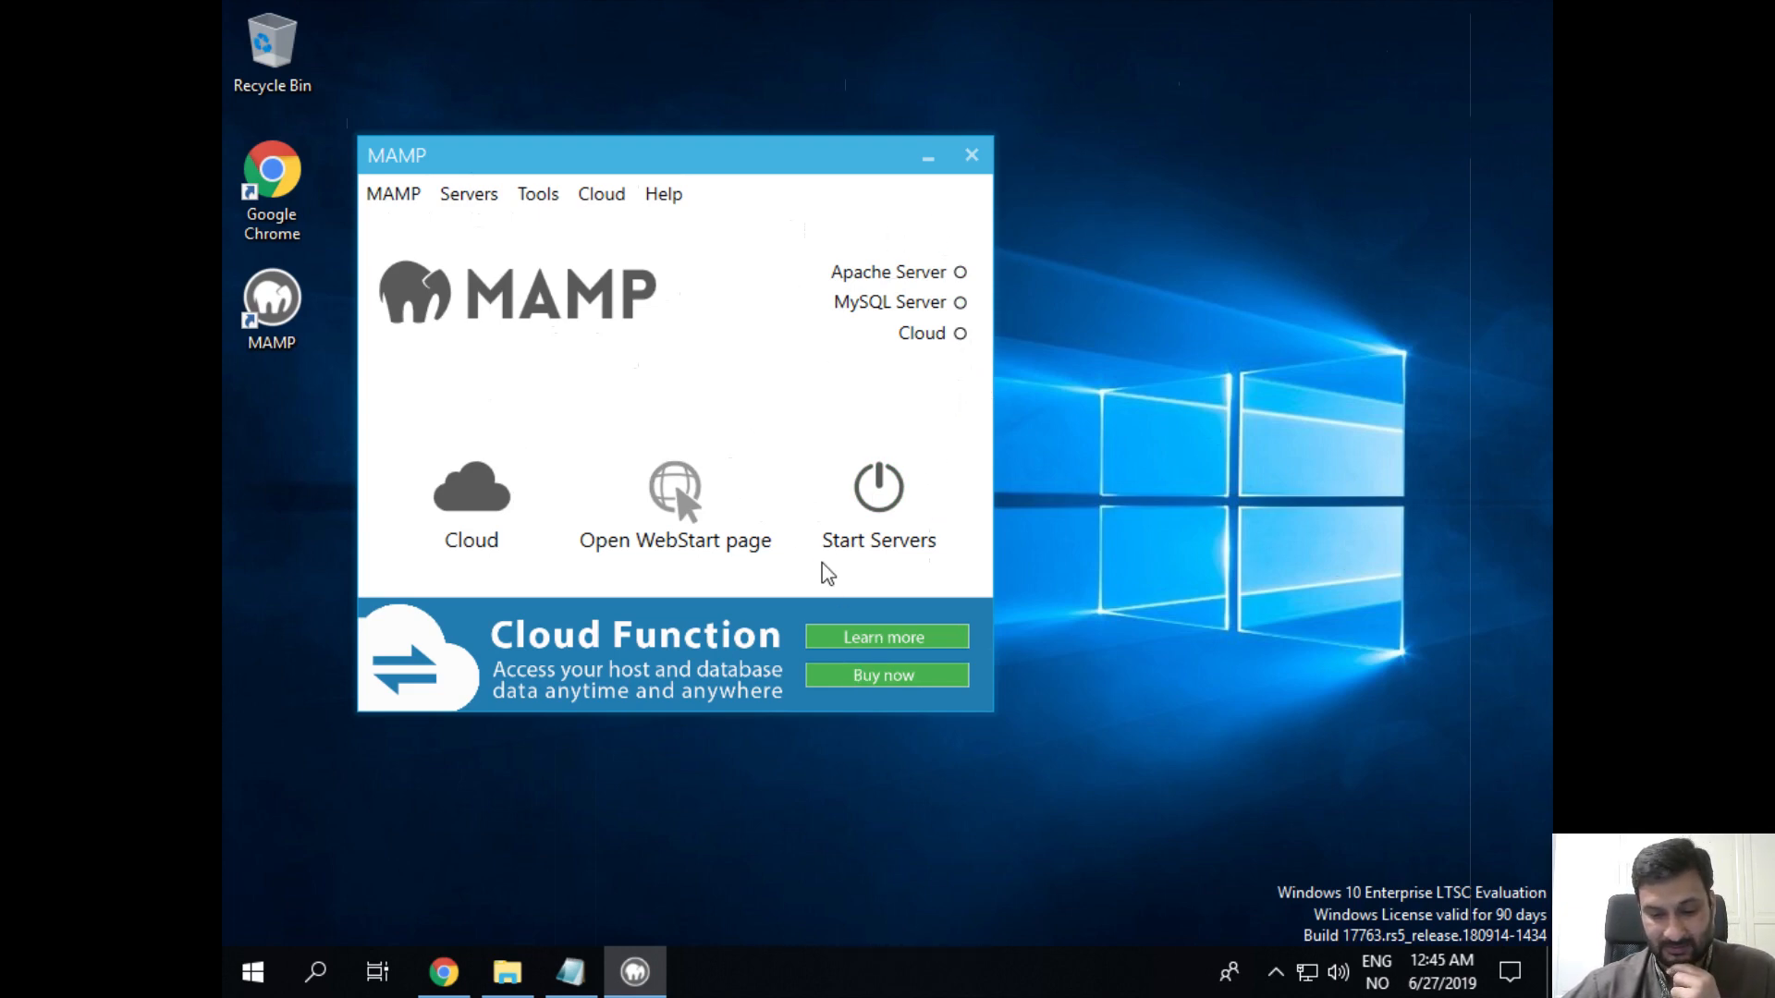
Step: Reload the WordPress front page and Dashboard tabs while the servers are stopped
{"action": "left_click", "coordinate": [444, 972]}
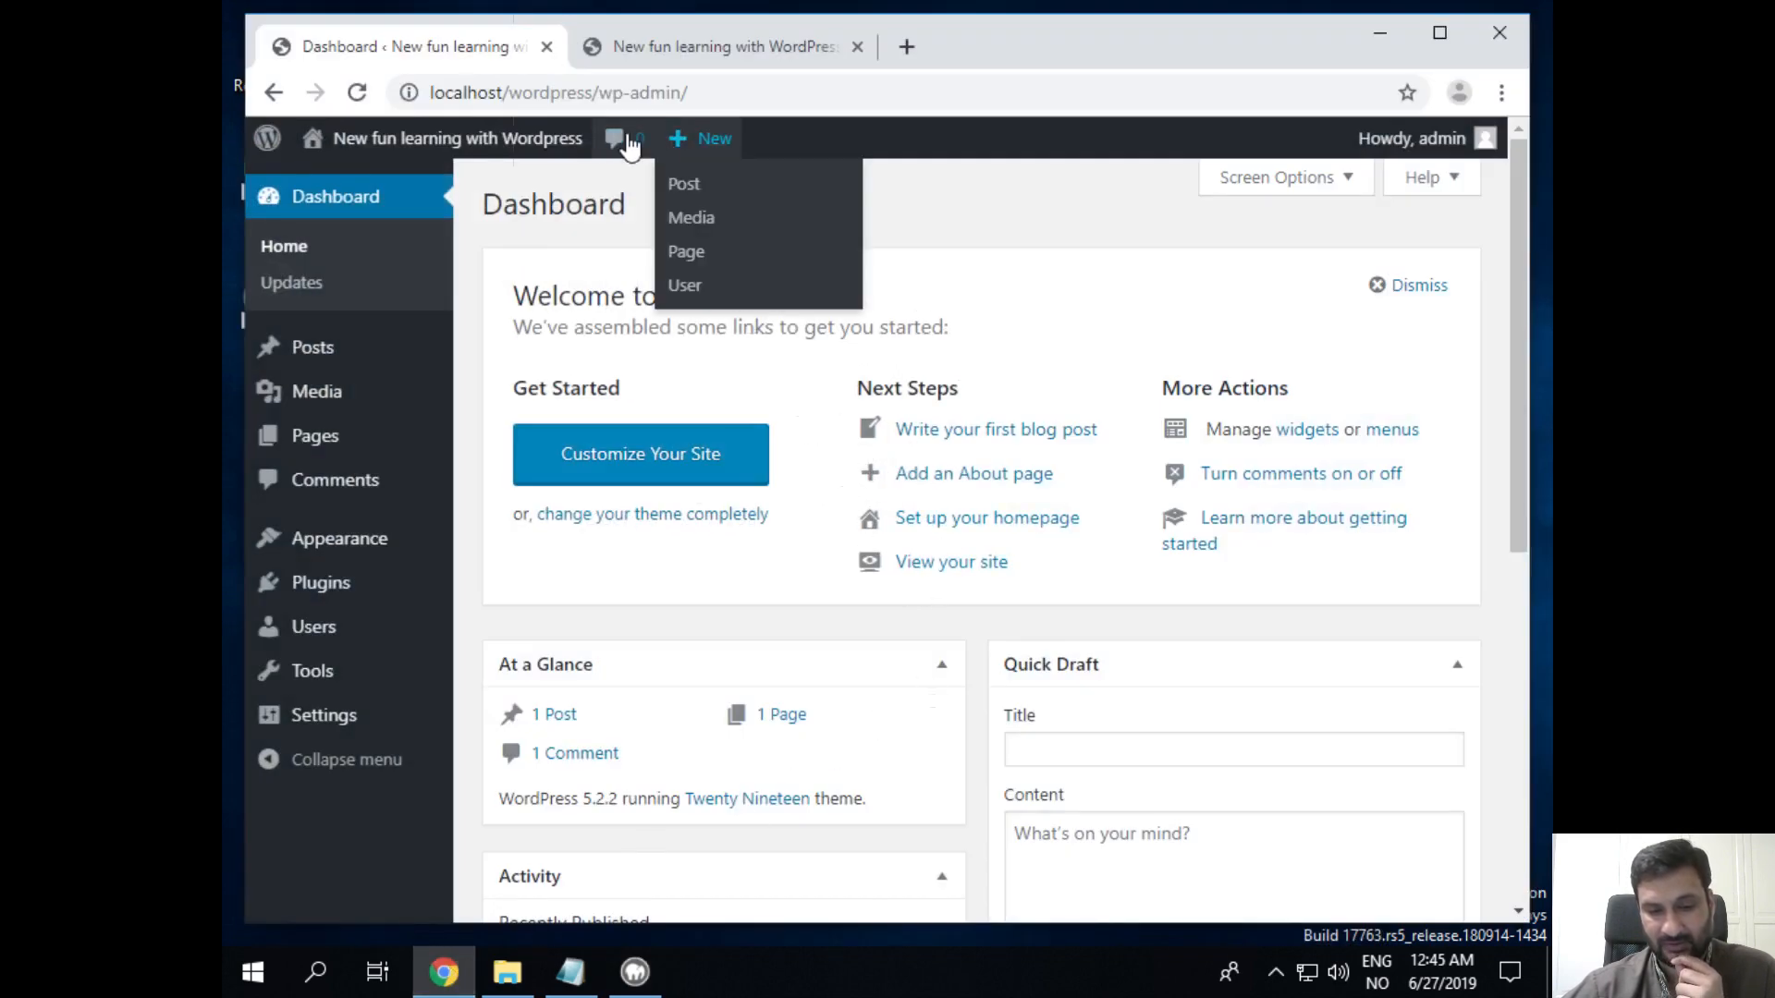
{"action": "left_click", "coordinate": [665, 57]}
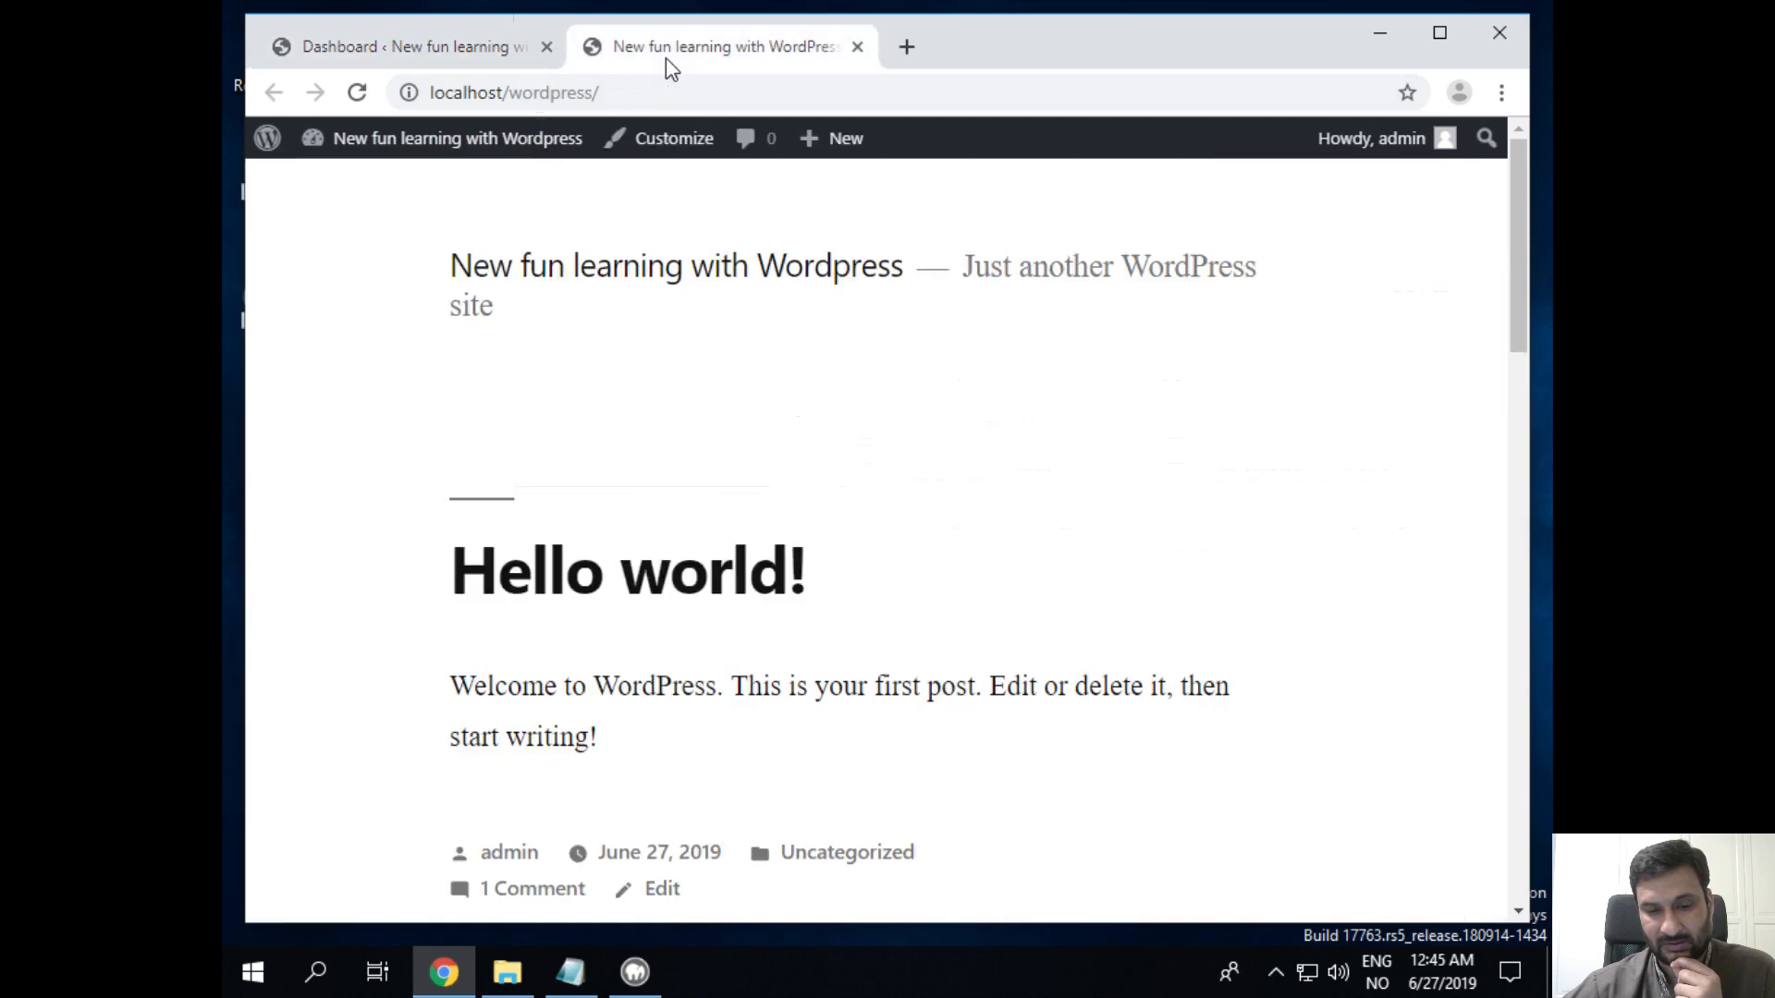
{"action": "left_click", "coordinate": [356, 92]}
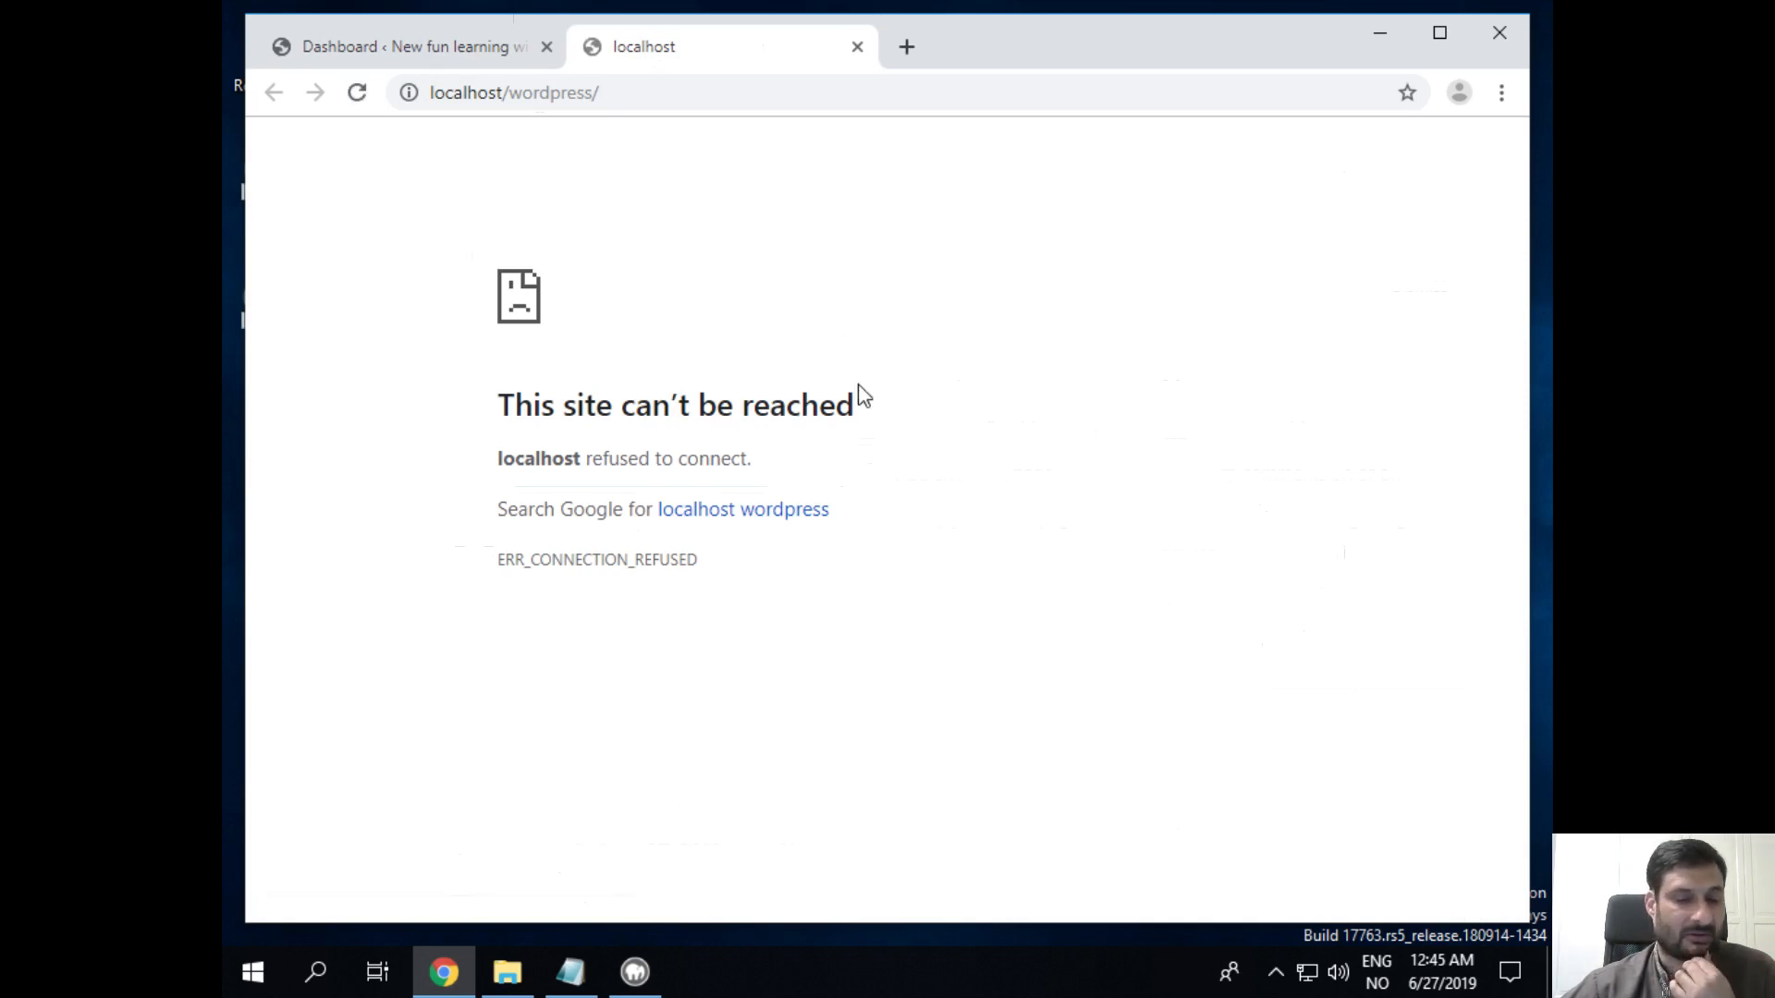
{"action": "left_click", "coordinate": [456, 48]}
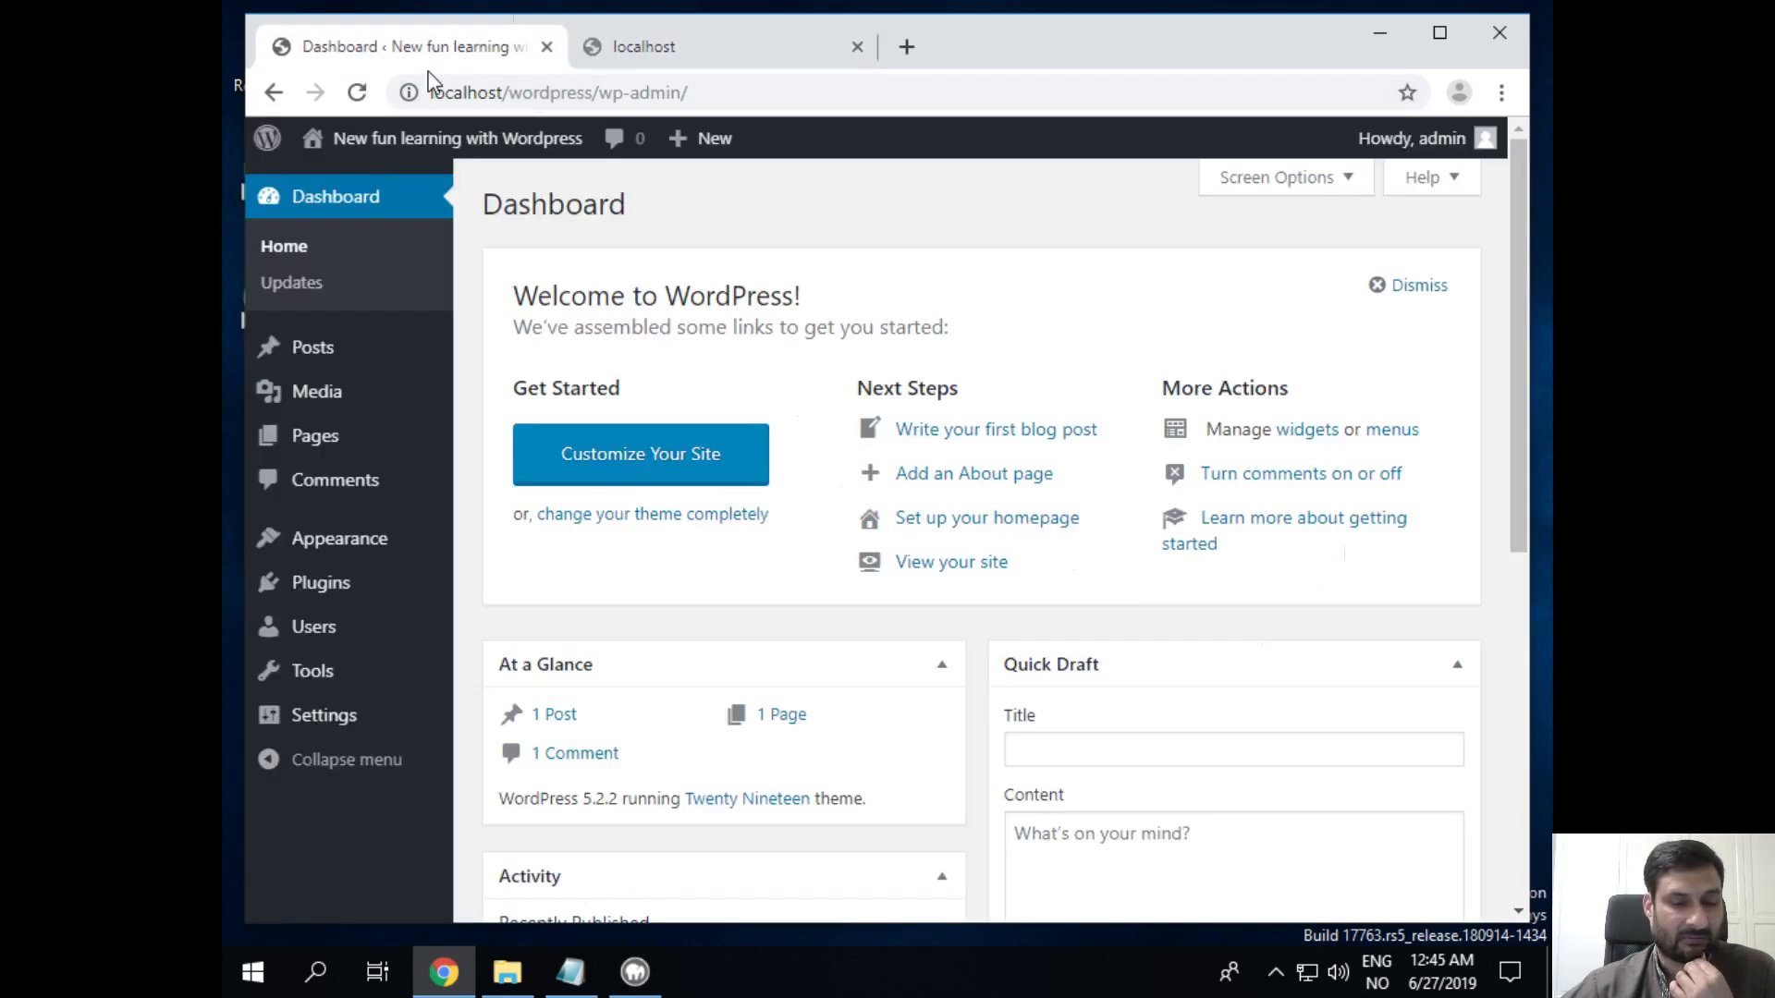
{"action": "left_click", "coordinate": [357, 93]}
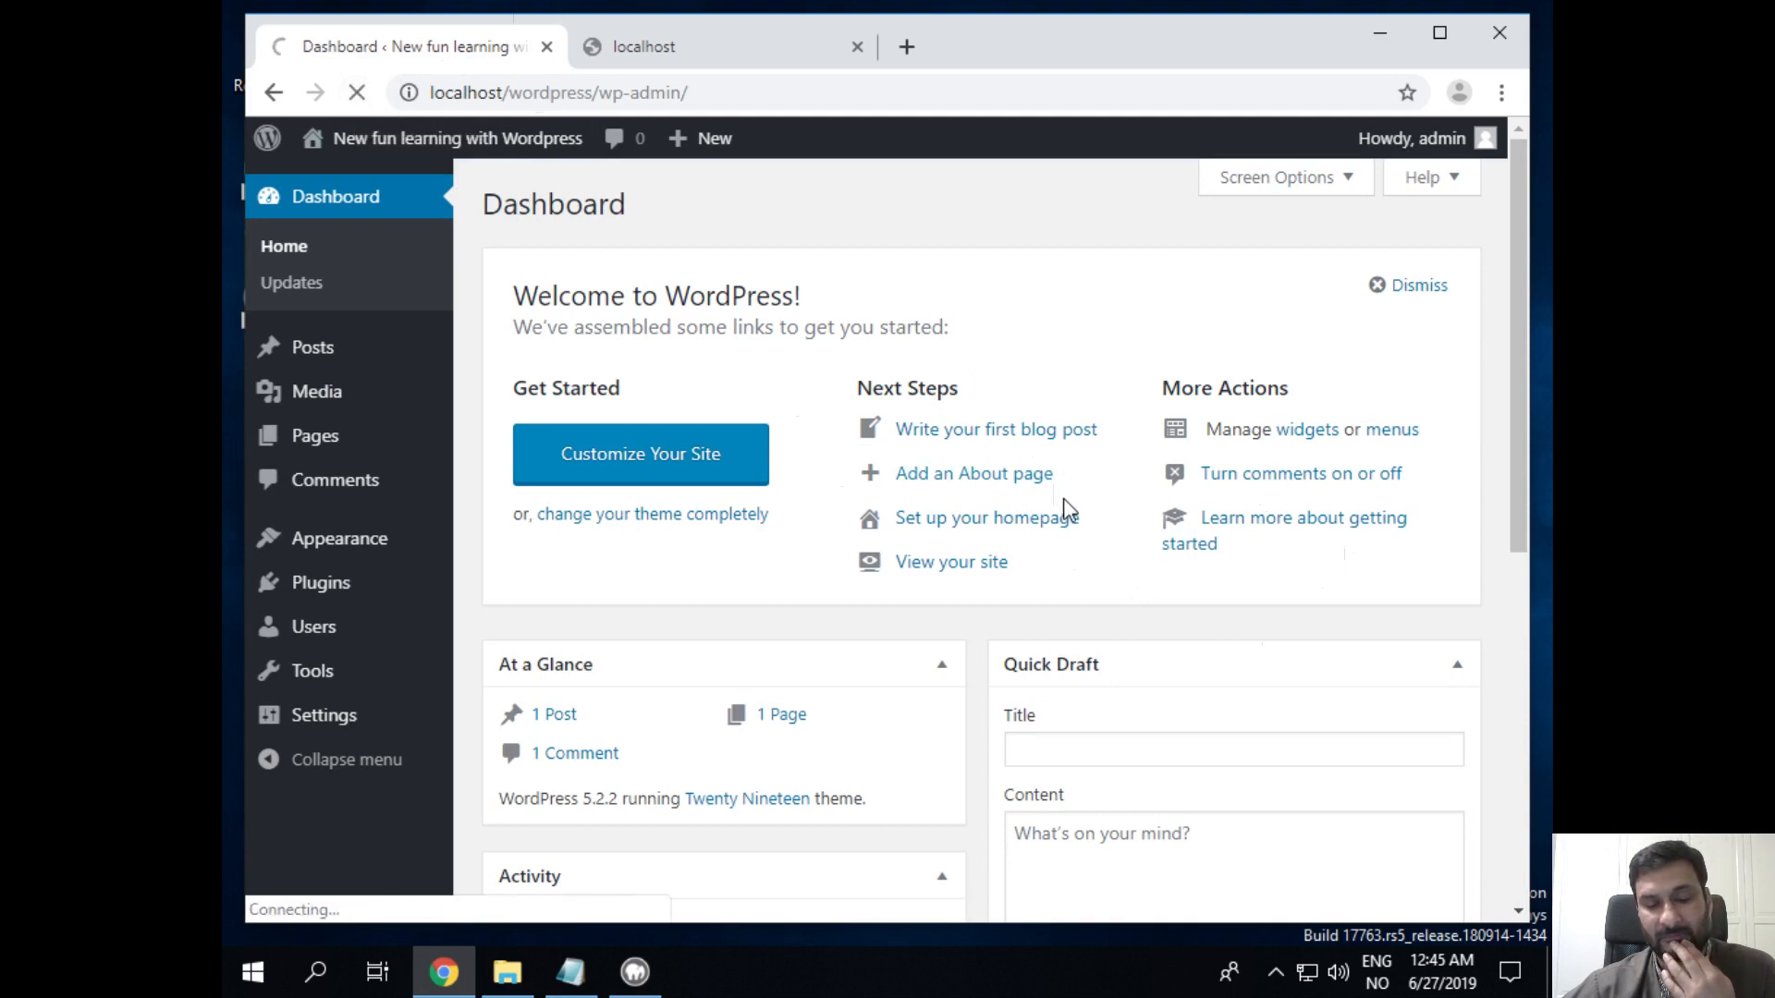
Step: Open localhost/MAMP/ in a new tab via the address suggestion
{"action": "left_click", "coordinate": [908, 58]}
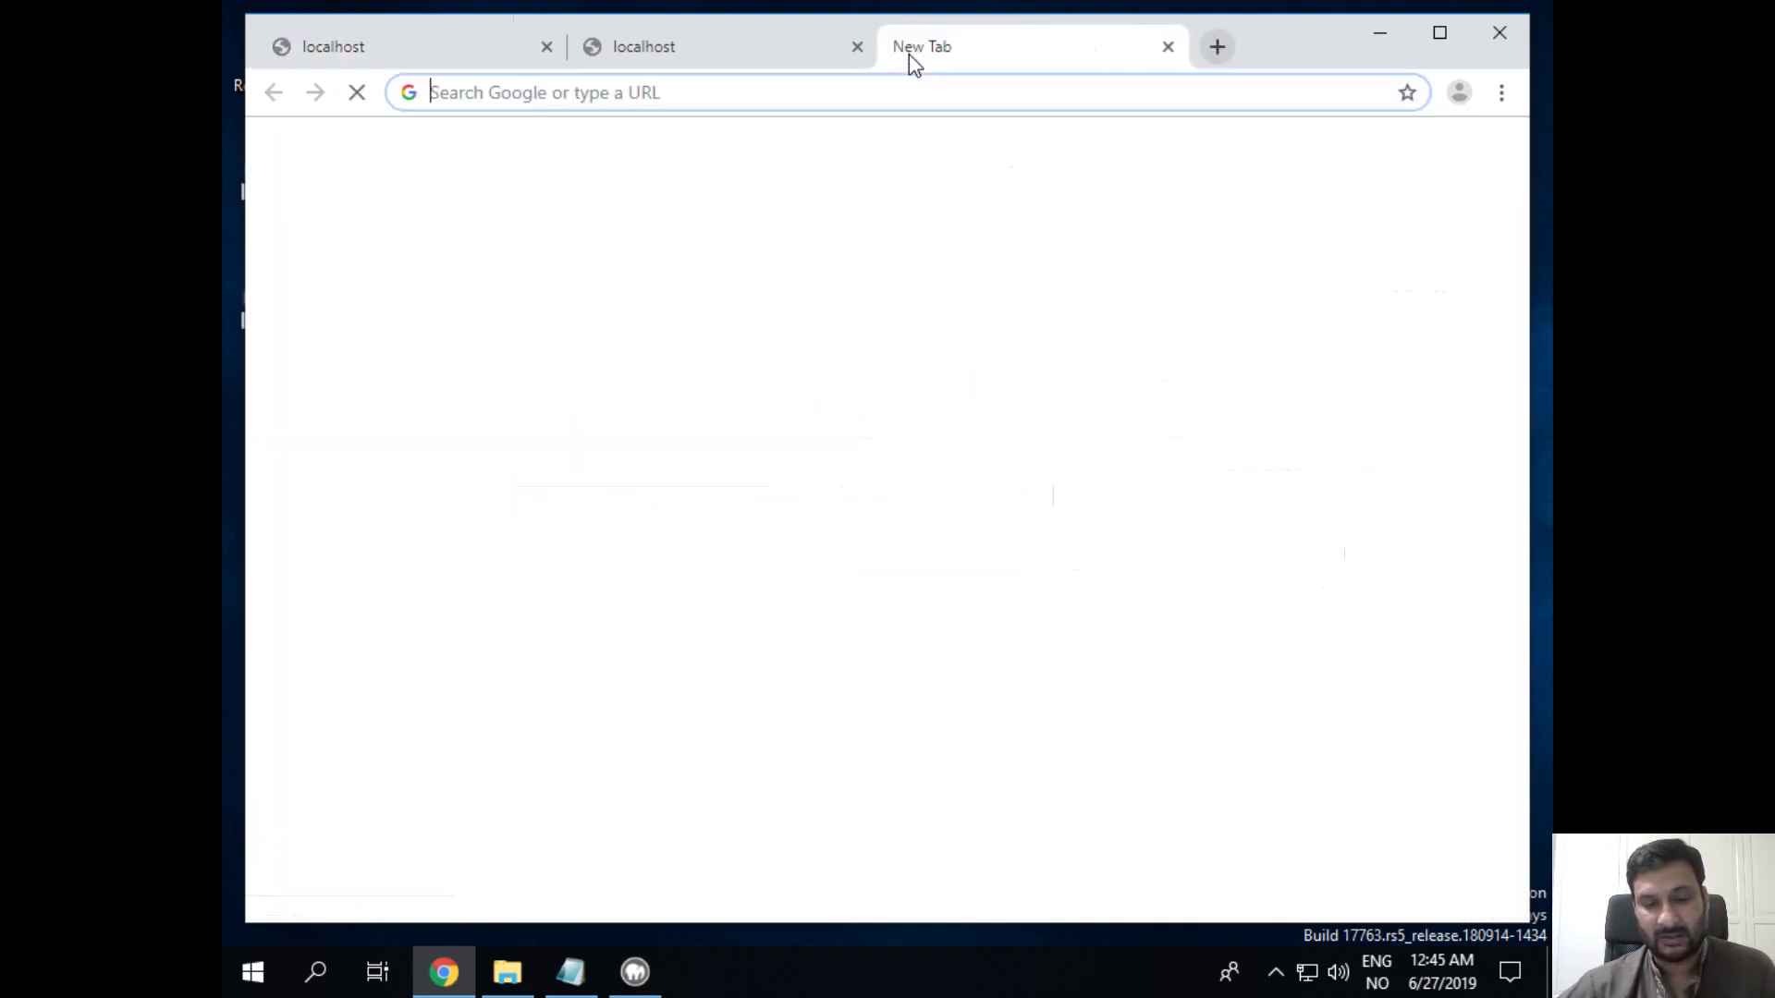
{"action": "type", "text": "localhost/wordp"}
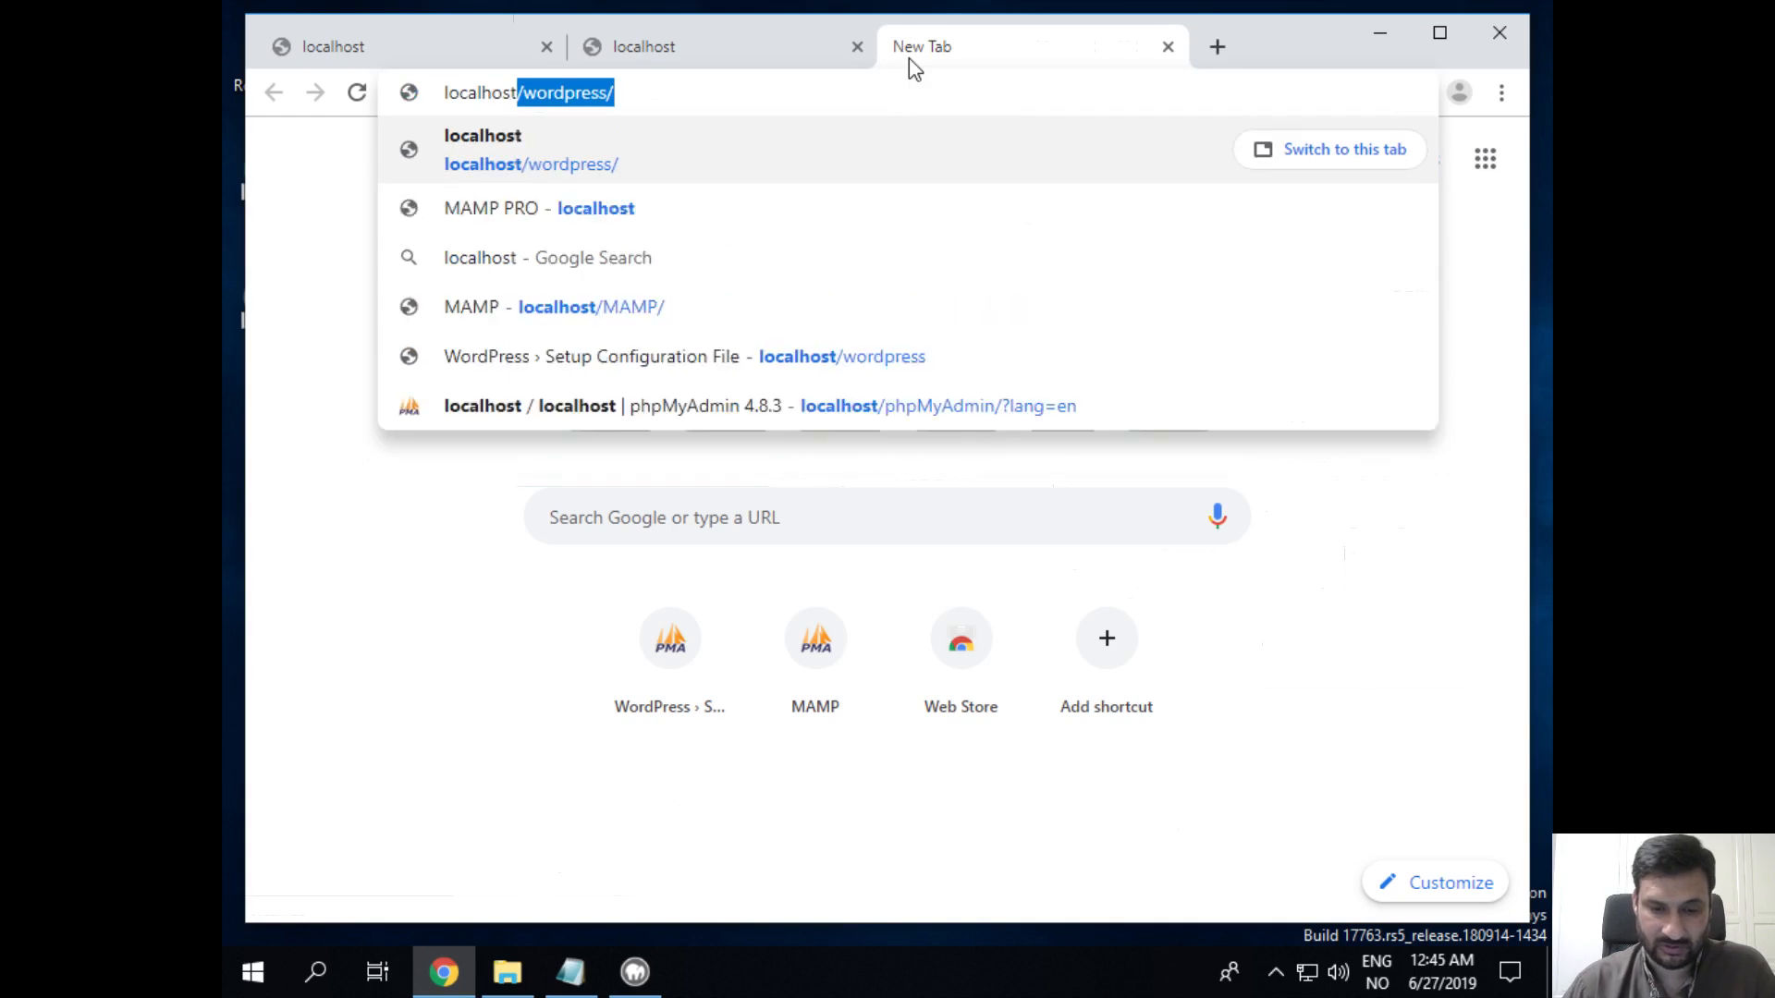
{"action": "key", "text": "BackSpace"}
{"action": "key", "text": "BackSpace"}
{"action": "key", "text": "BackSpace"}
{"action": "key", "text": "BackSpace"}
{"action": "key", "text": "BackSpace"}
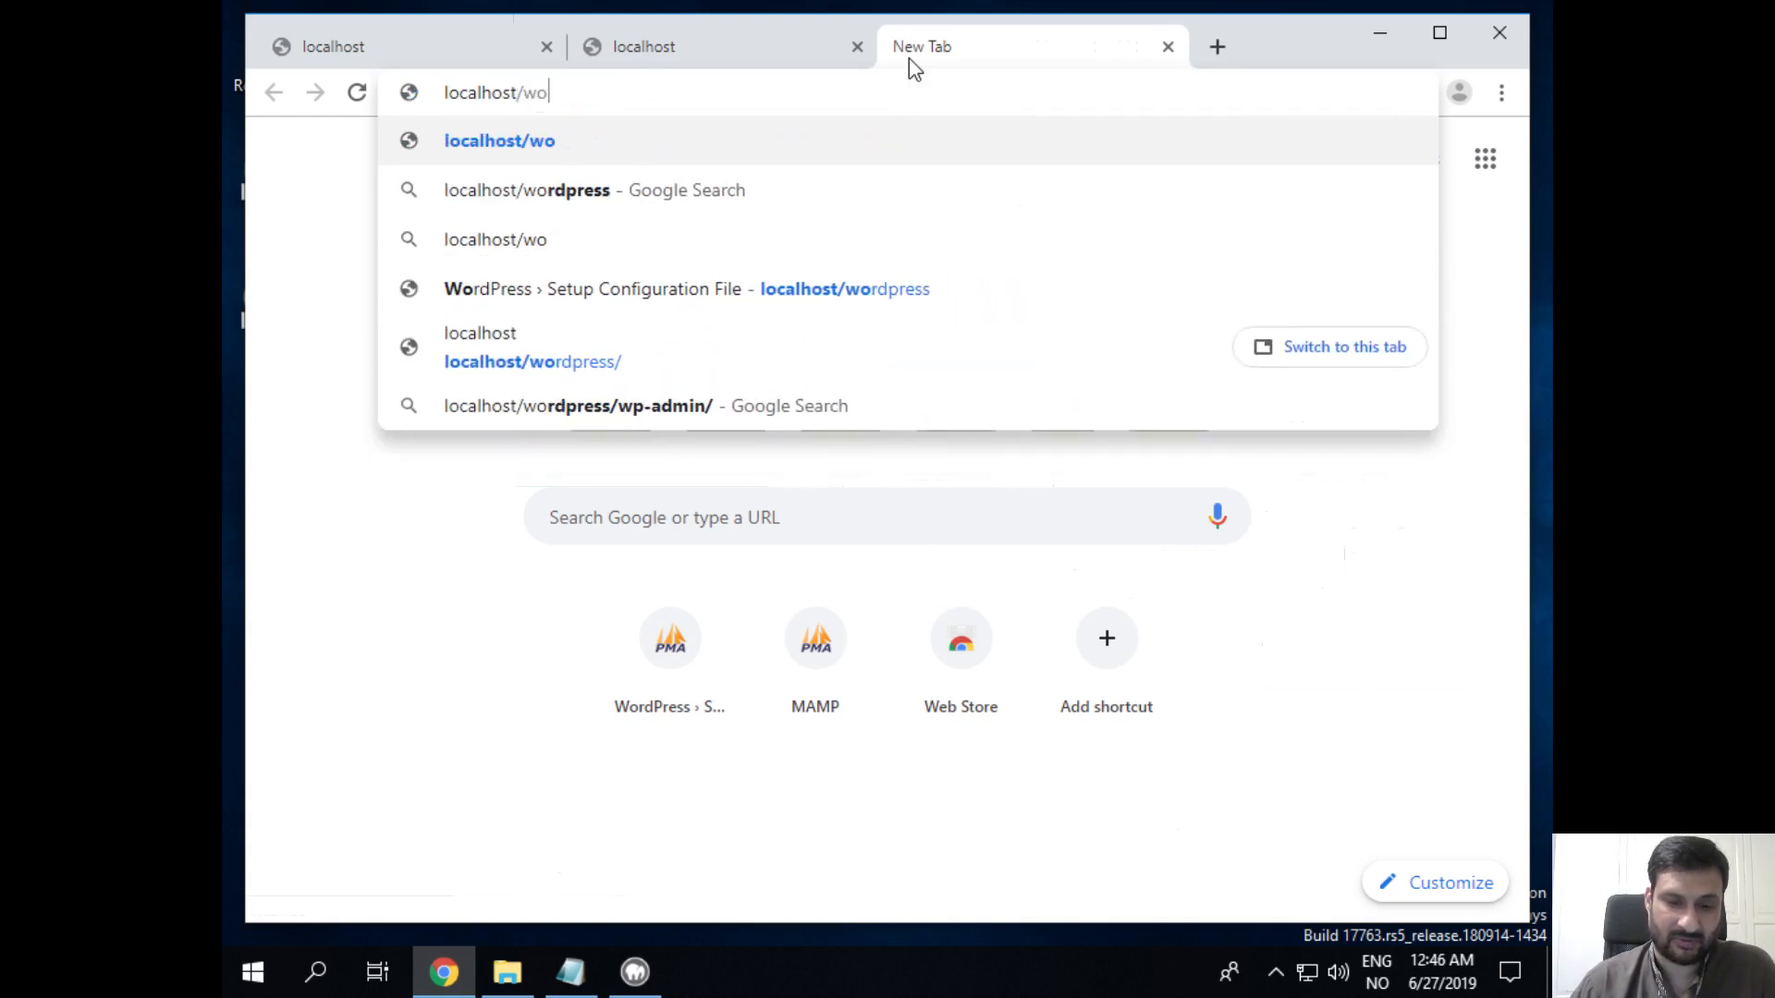
{"action": "type", "text": "mamp"}
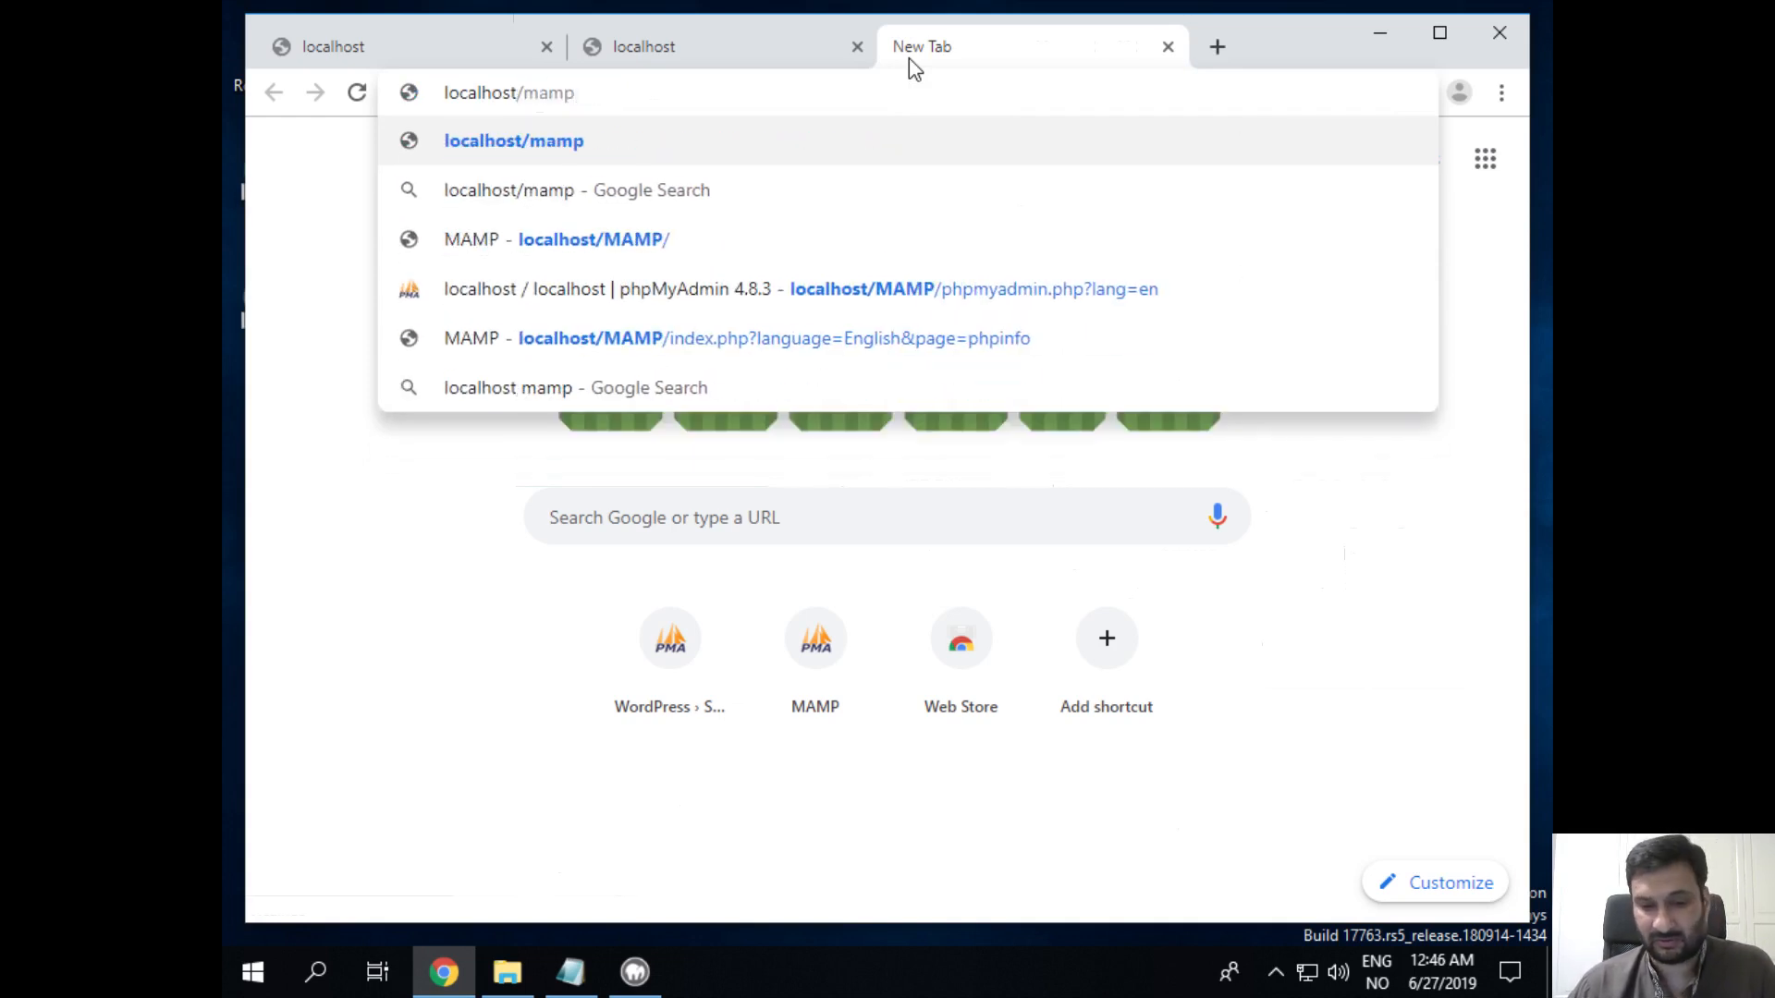
{"action": "key", "text": "Down"}
{"action": "key", "text": "Down"}
{"action": "key", "text": "Return"}
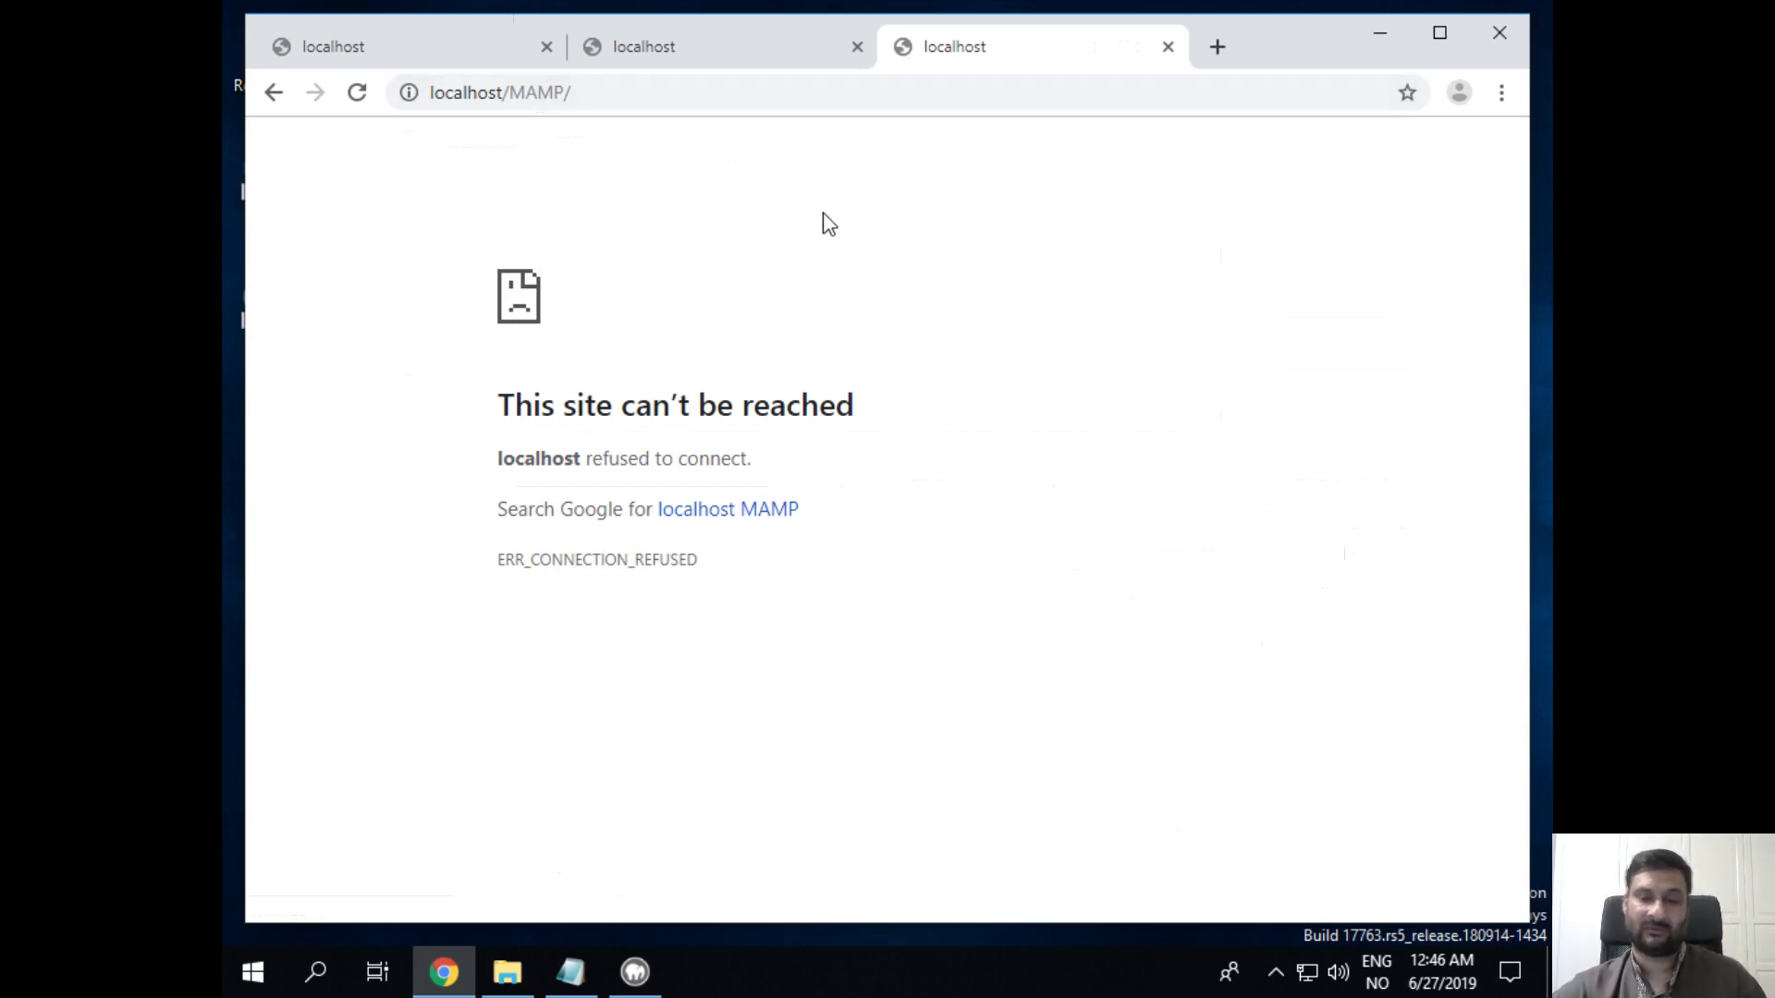
Step: Check that the site and wp-admin tabs refuse to connect, then minimize Chrome
{"action": "left_click", "coordinate": [726, 57]}
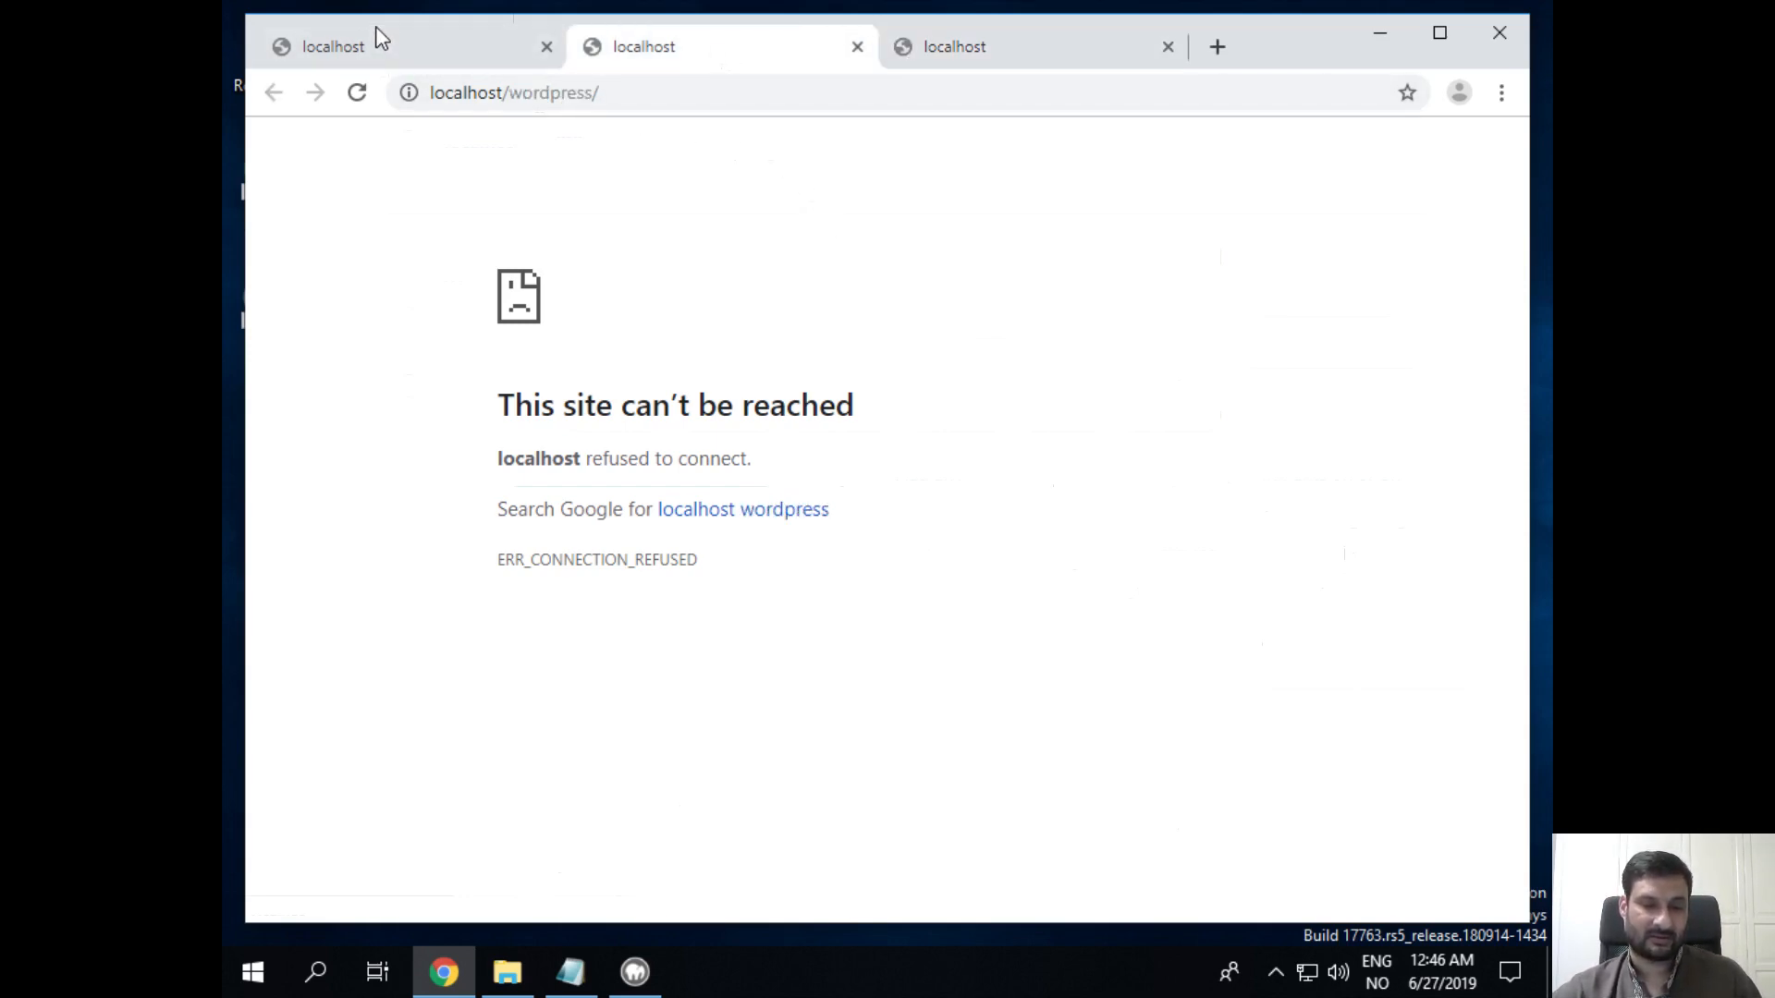
{"action": "left_click", "coordinate": [385, 52]}
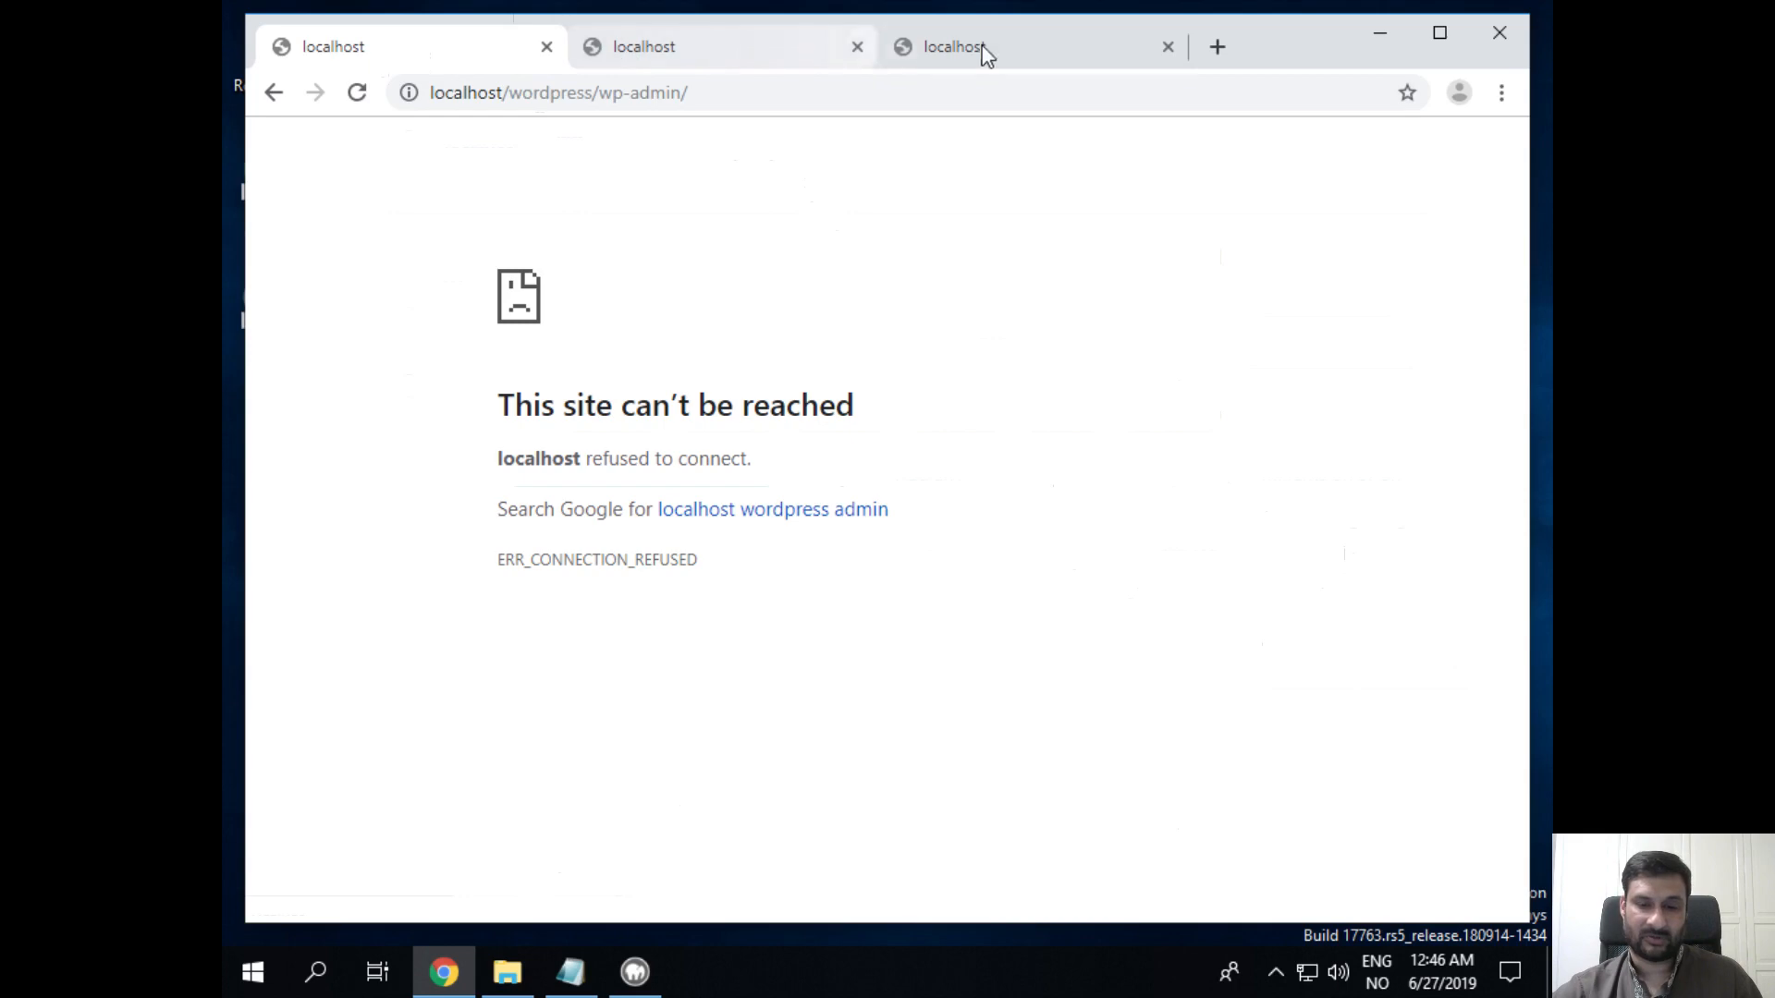
{"action": "left_click", "coordinate": [1384, 39]}
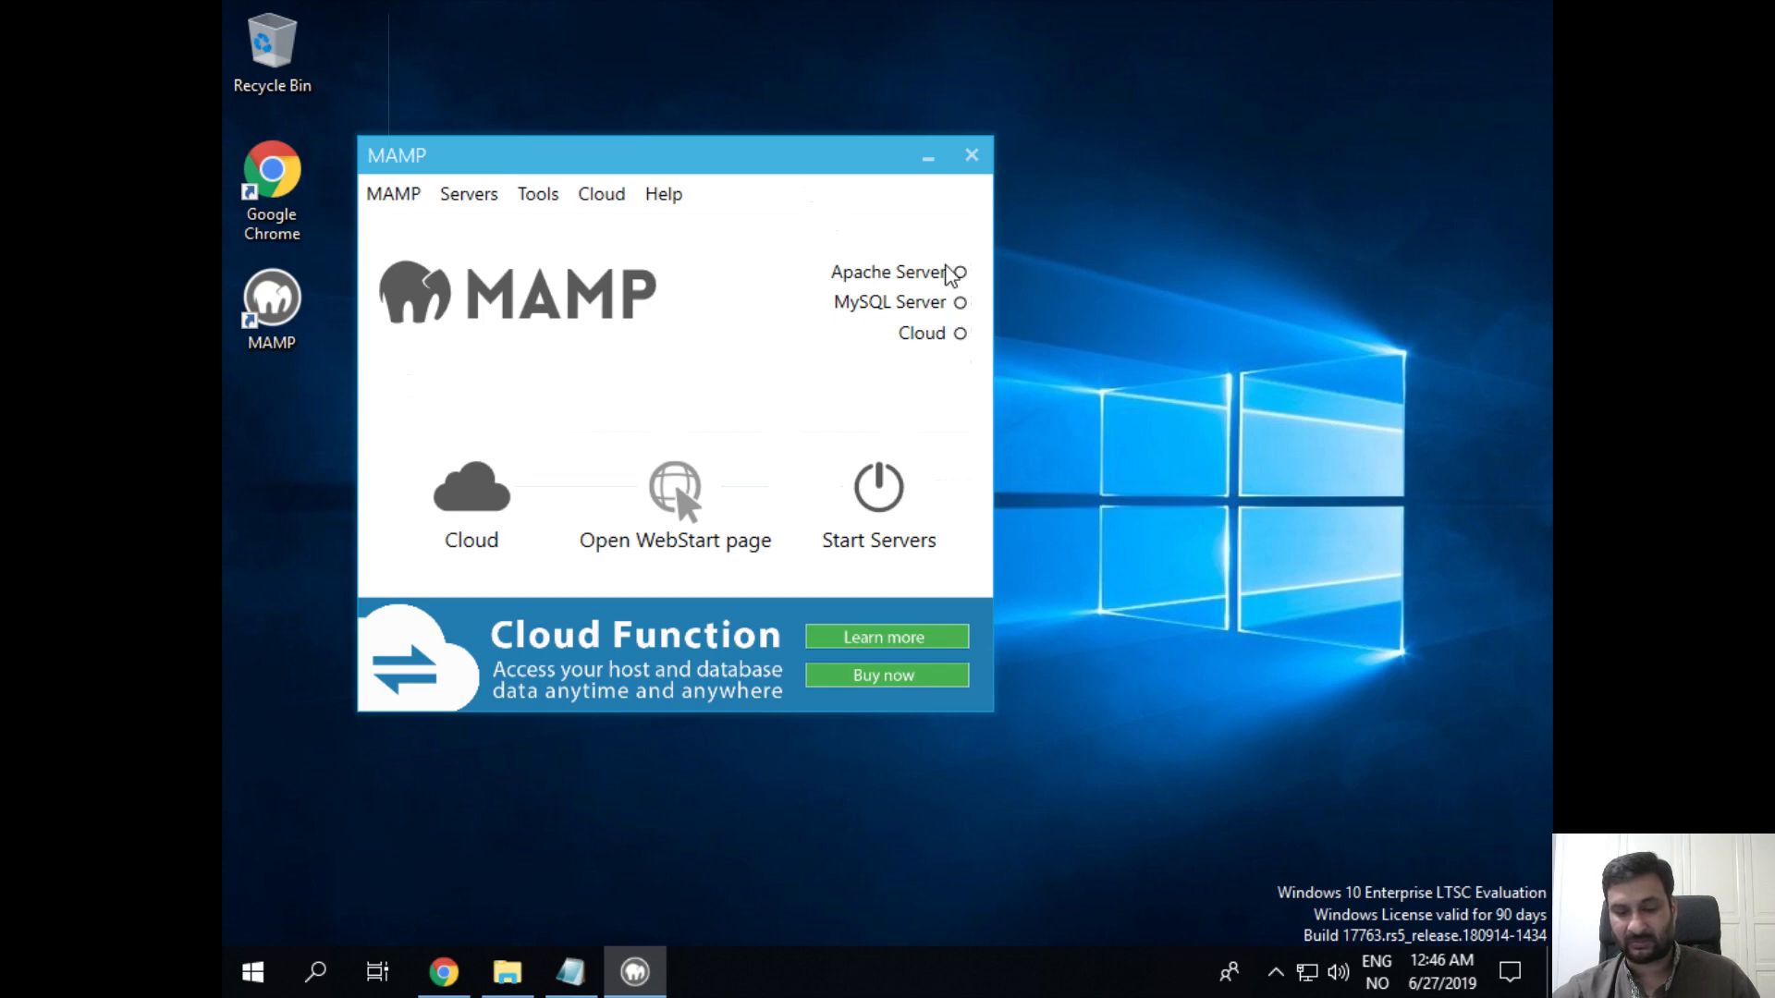
Step: Start MAMP's Apache and MySQL servers from the Servers menu and return to Chrome
{"action": "left_click", "coordinate": [470, 195]}
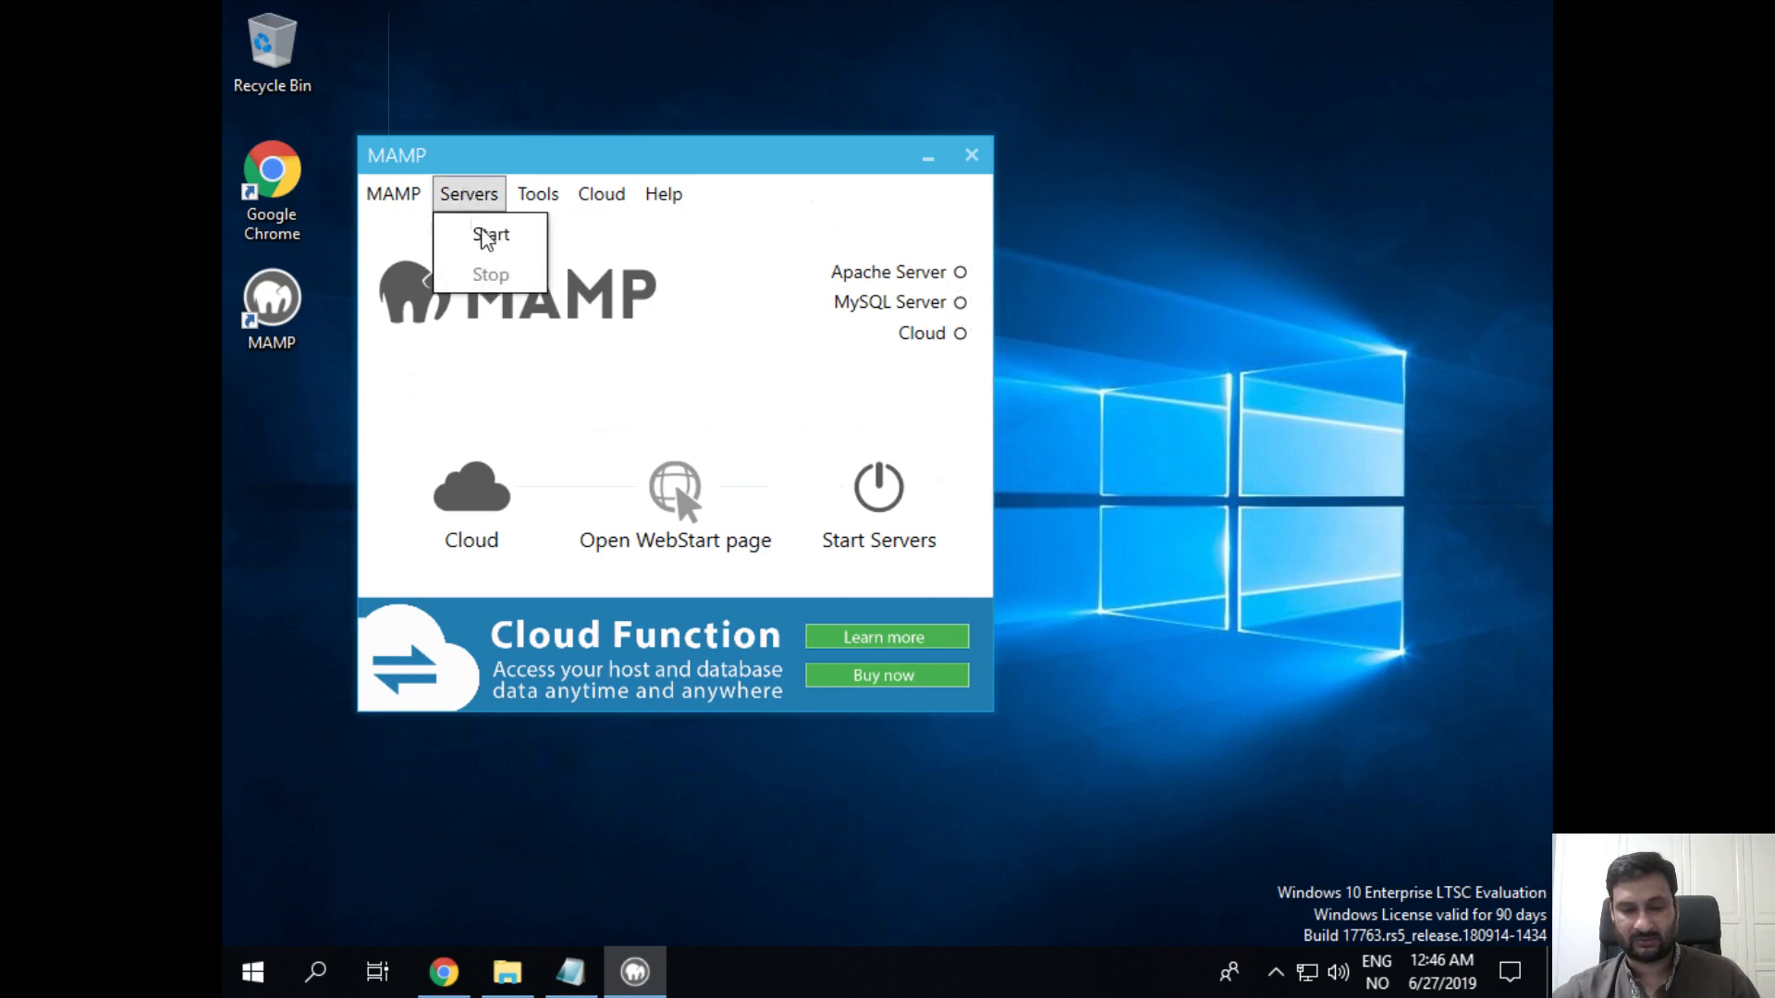
{"action": "left_click", "coordinate": [534, 234]}
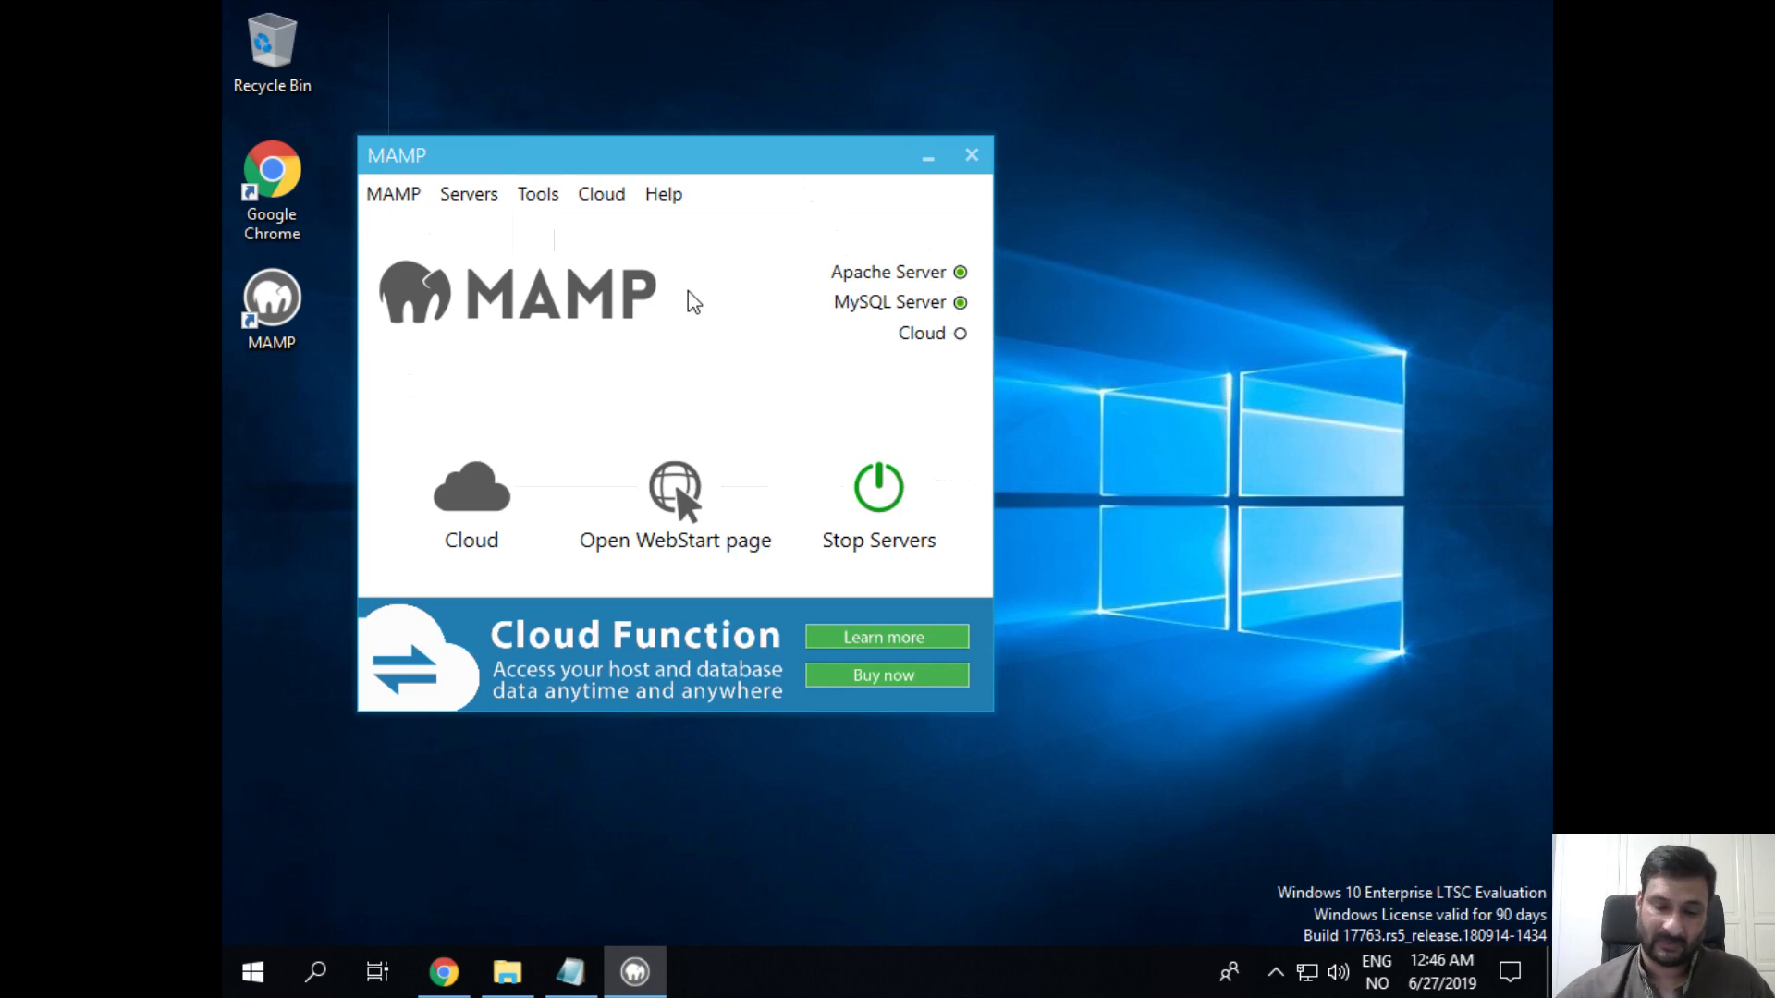
{"action": "left_click", "coordinate": [436, 987]}
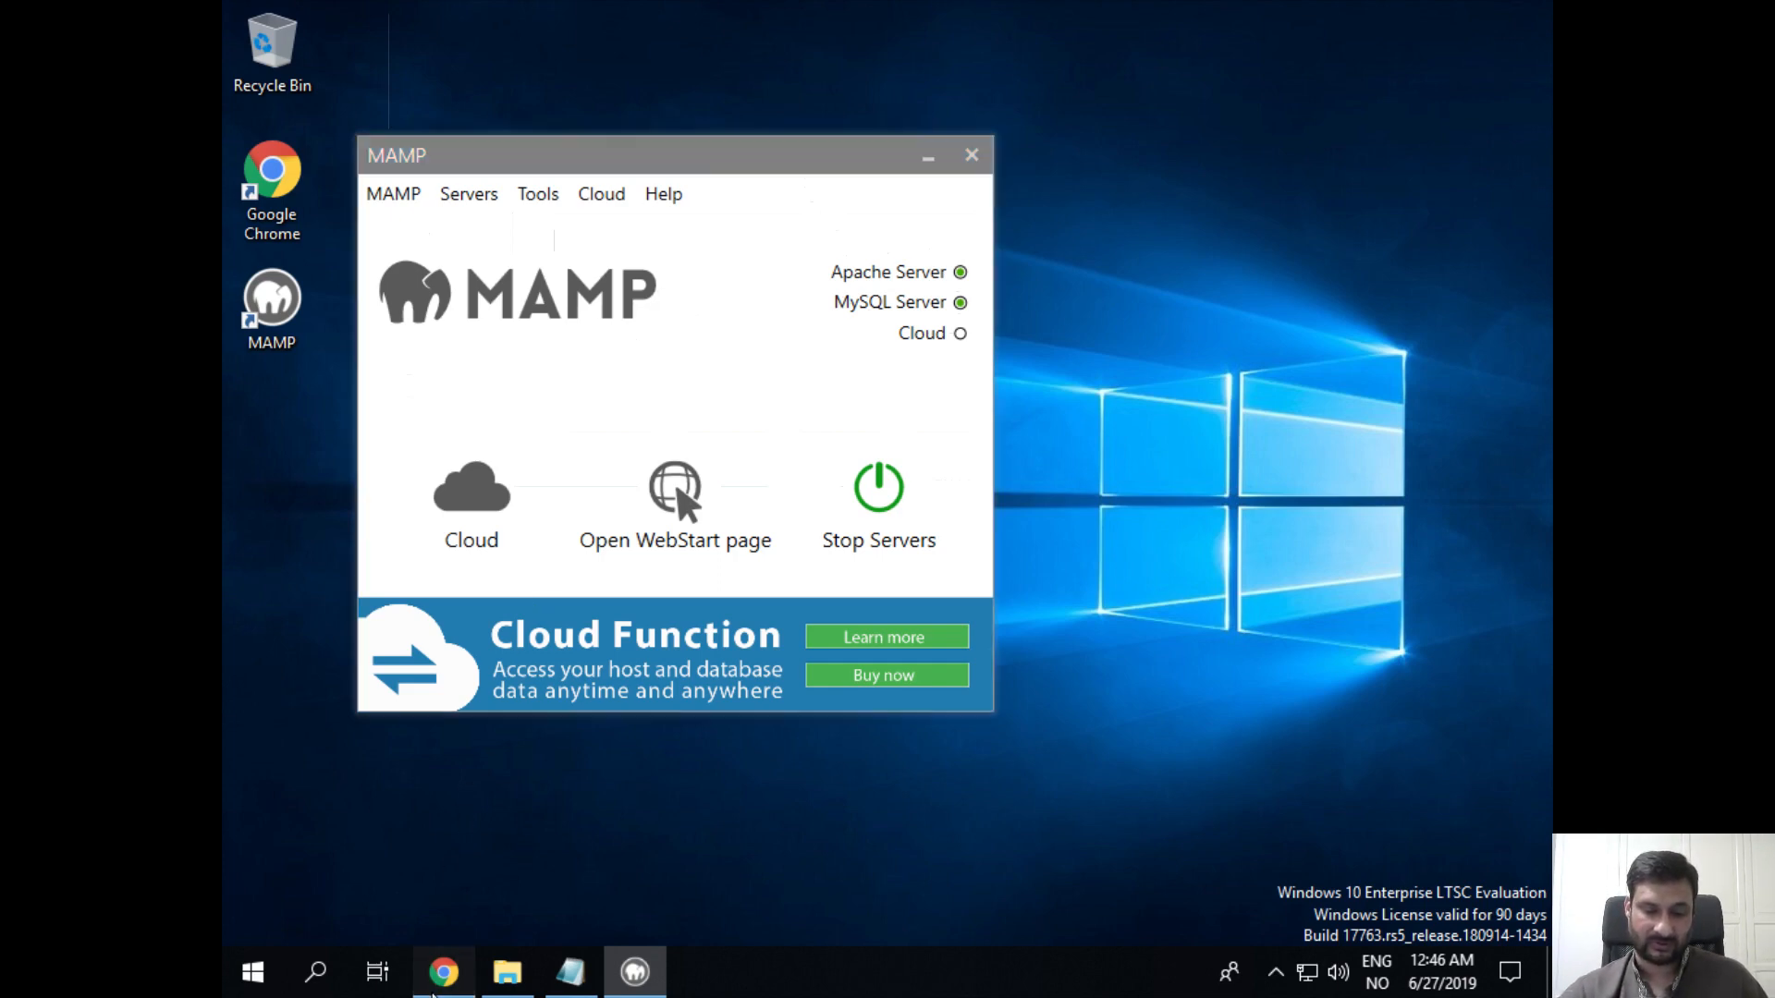
Step: Reload the WordPress site, wp-admin Dashboard and MAMP start page tabs, ending on the Dashboard
{"action": "left_click", "coordinate": [641, 45]}
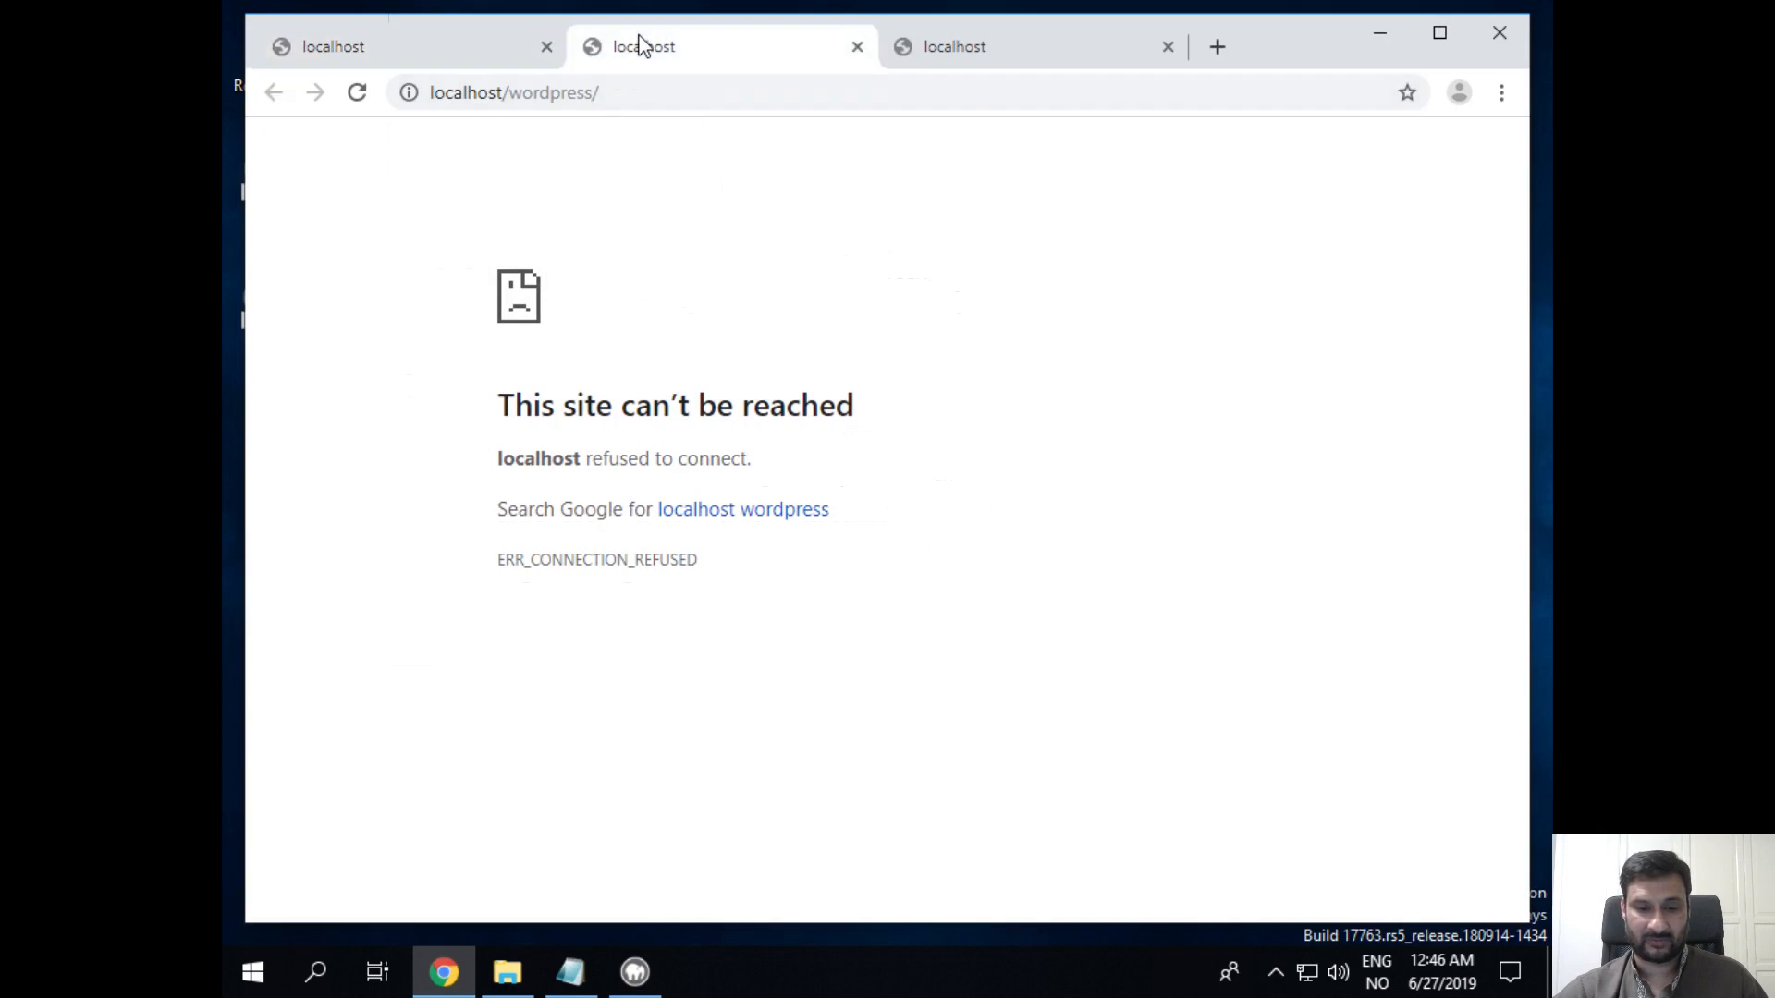
{"action": "left_click", "coordinate": [357, 92]}
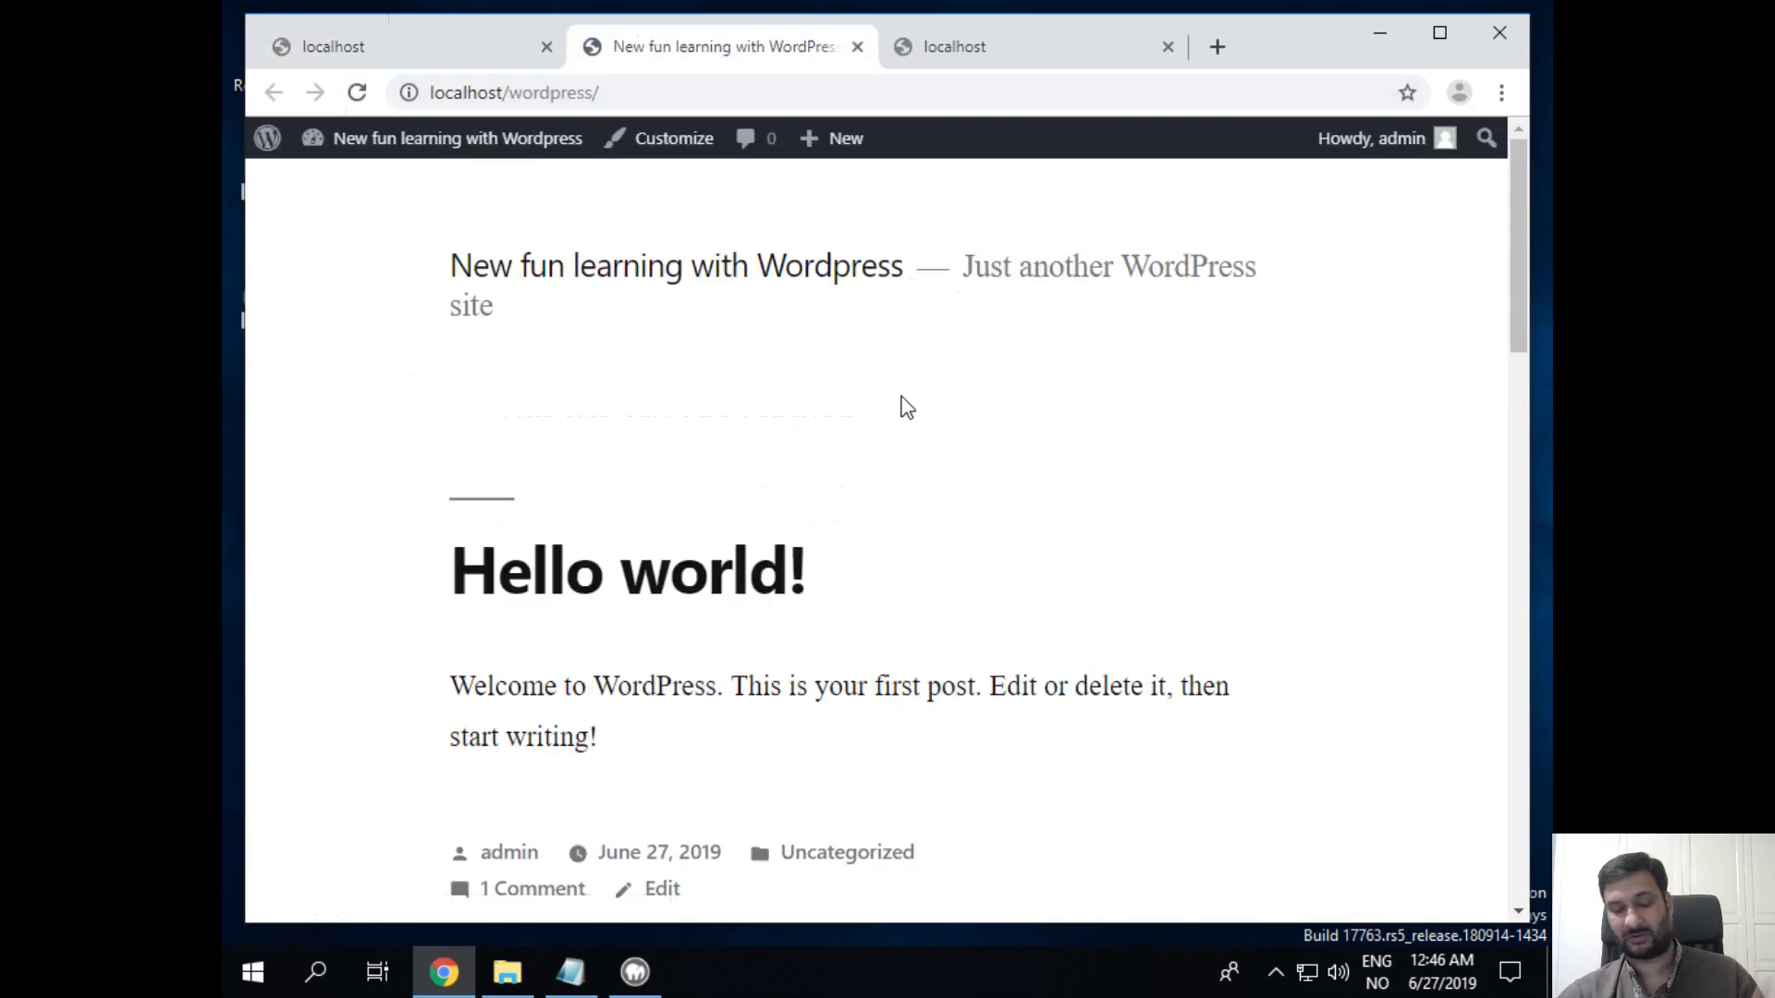
{"action": "left_click", "coordinate": [343, 51]}
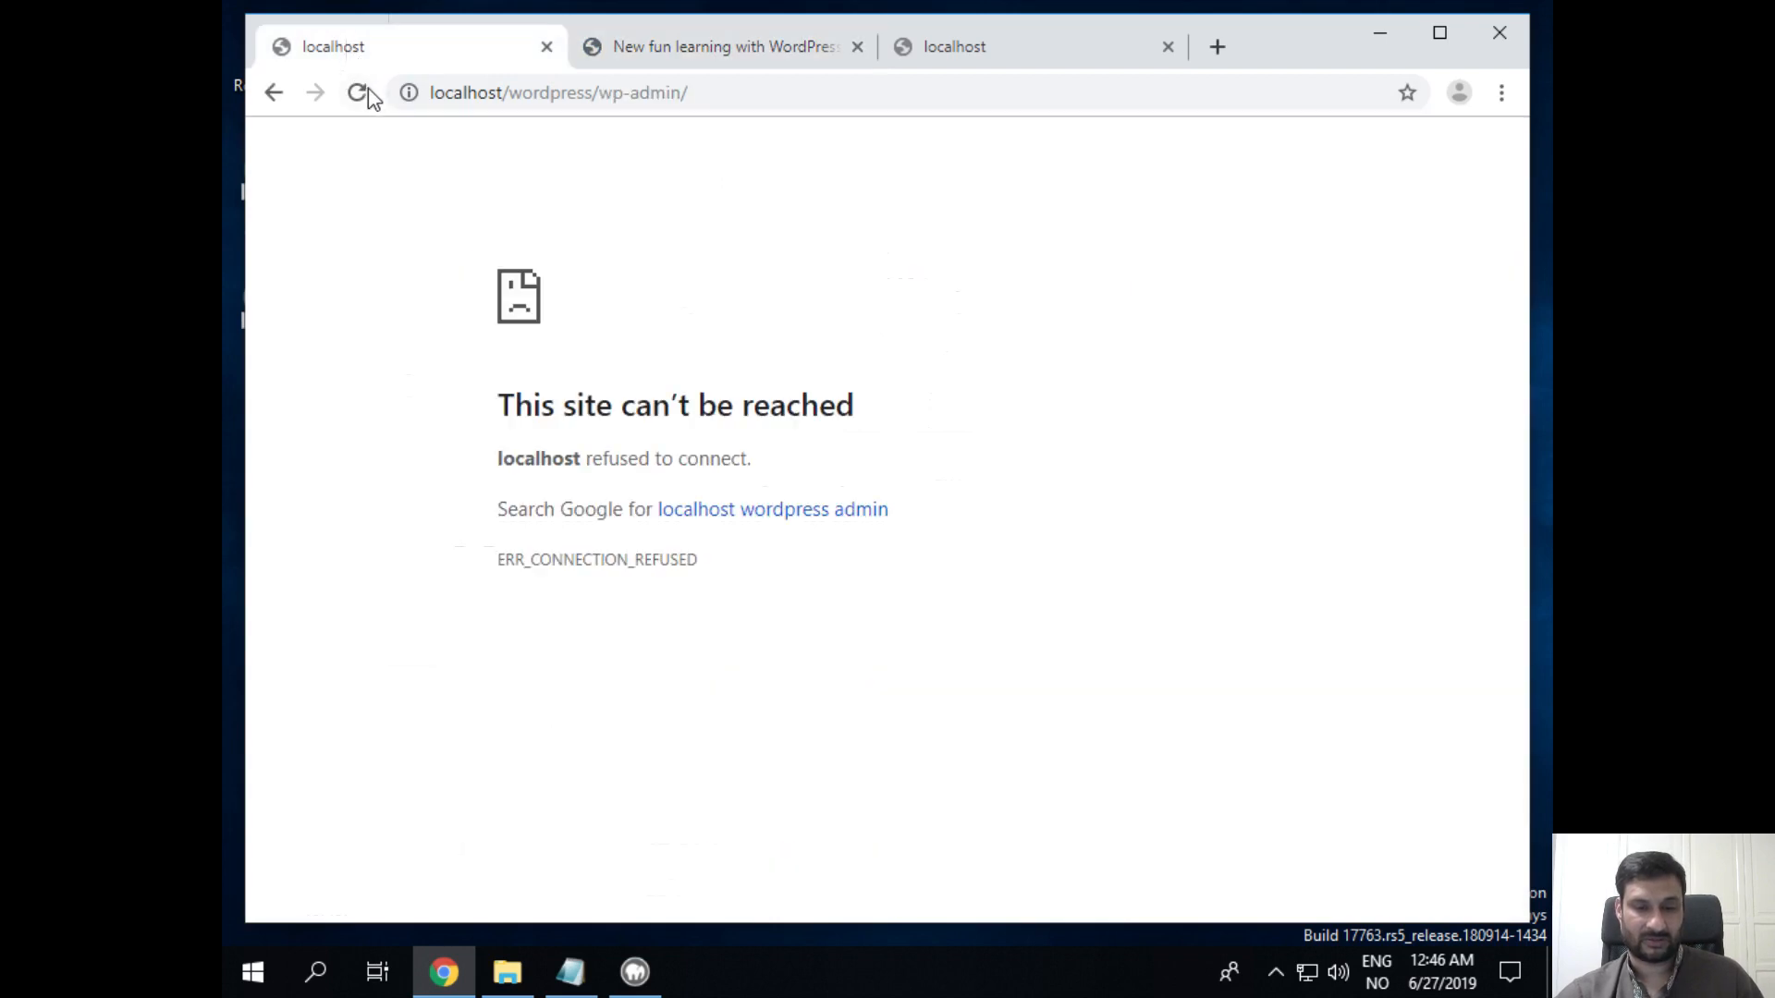
{"action": "left_click", "coordinate": [359, 92]}
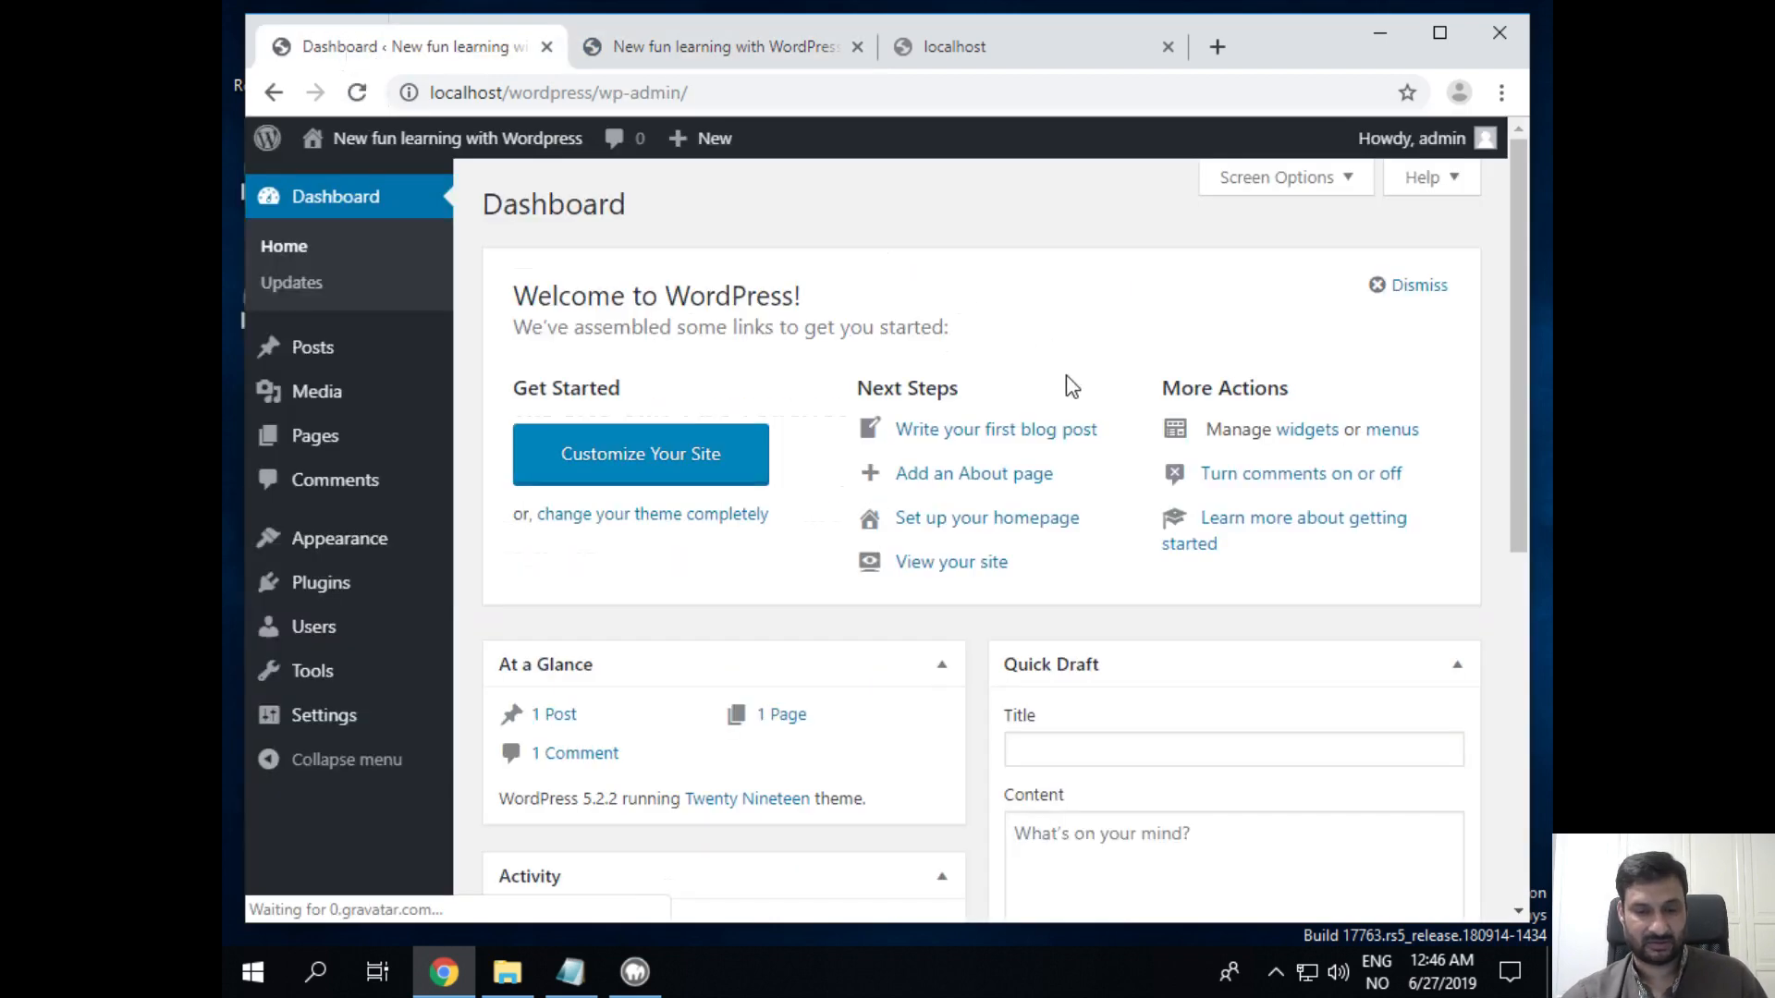
{"action": "left_click", "coordinate": [640, 96]}
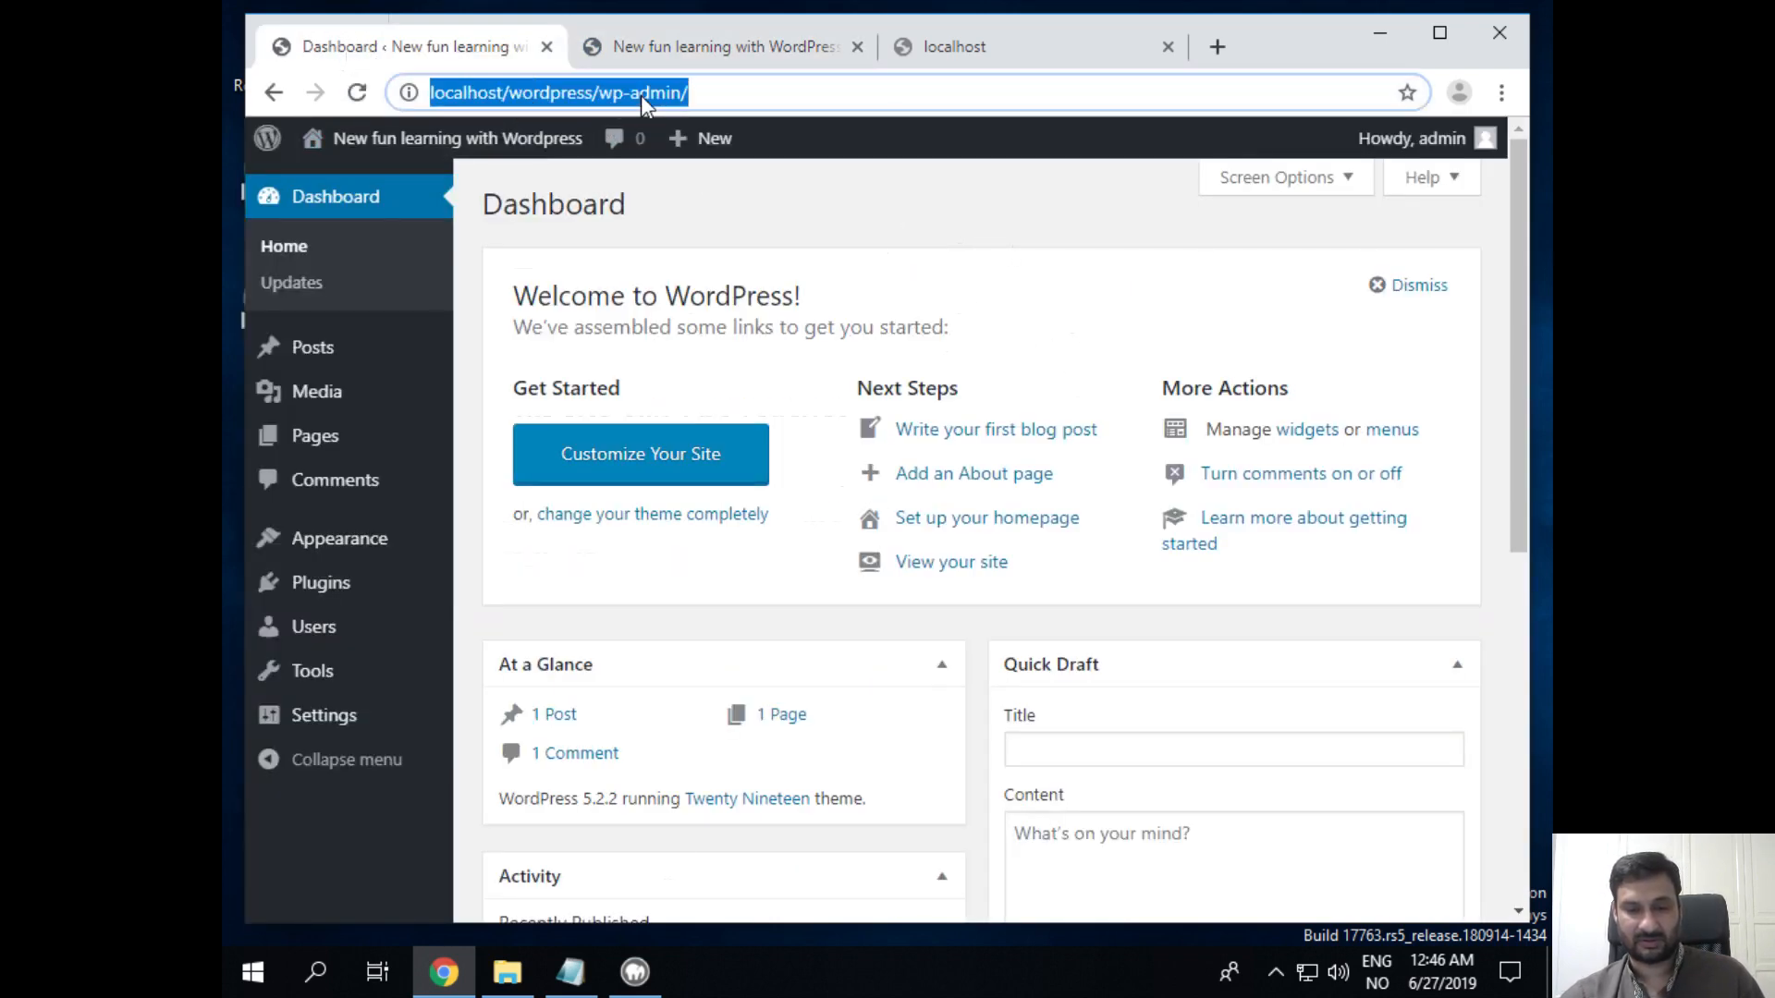
{"action": "left_click", "coordinate": [834, 92]}
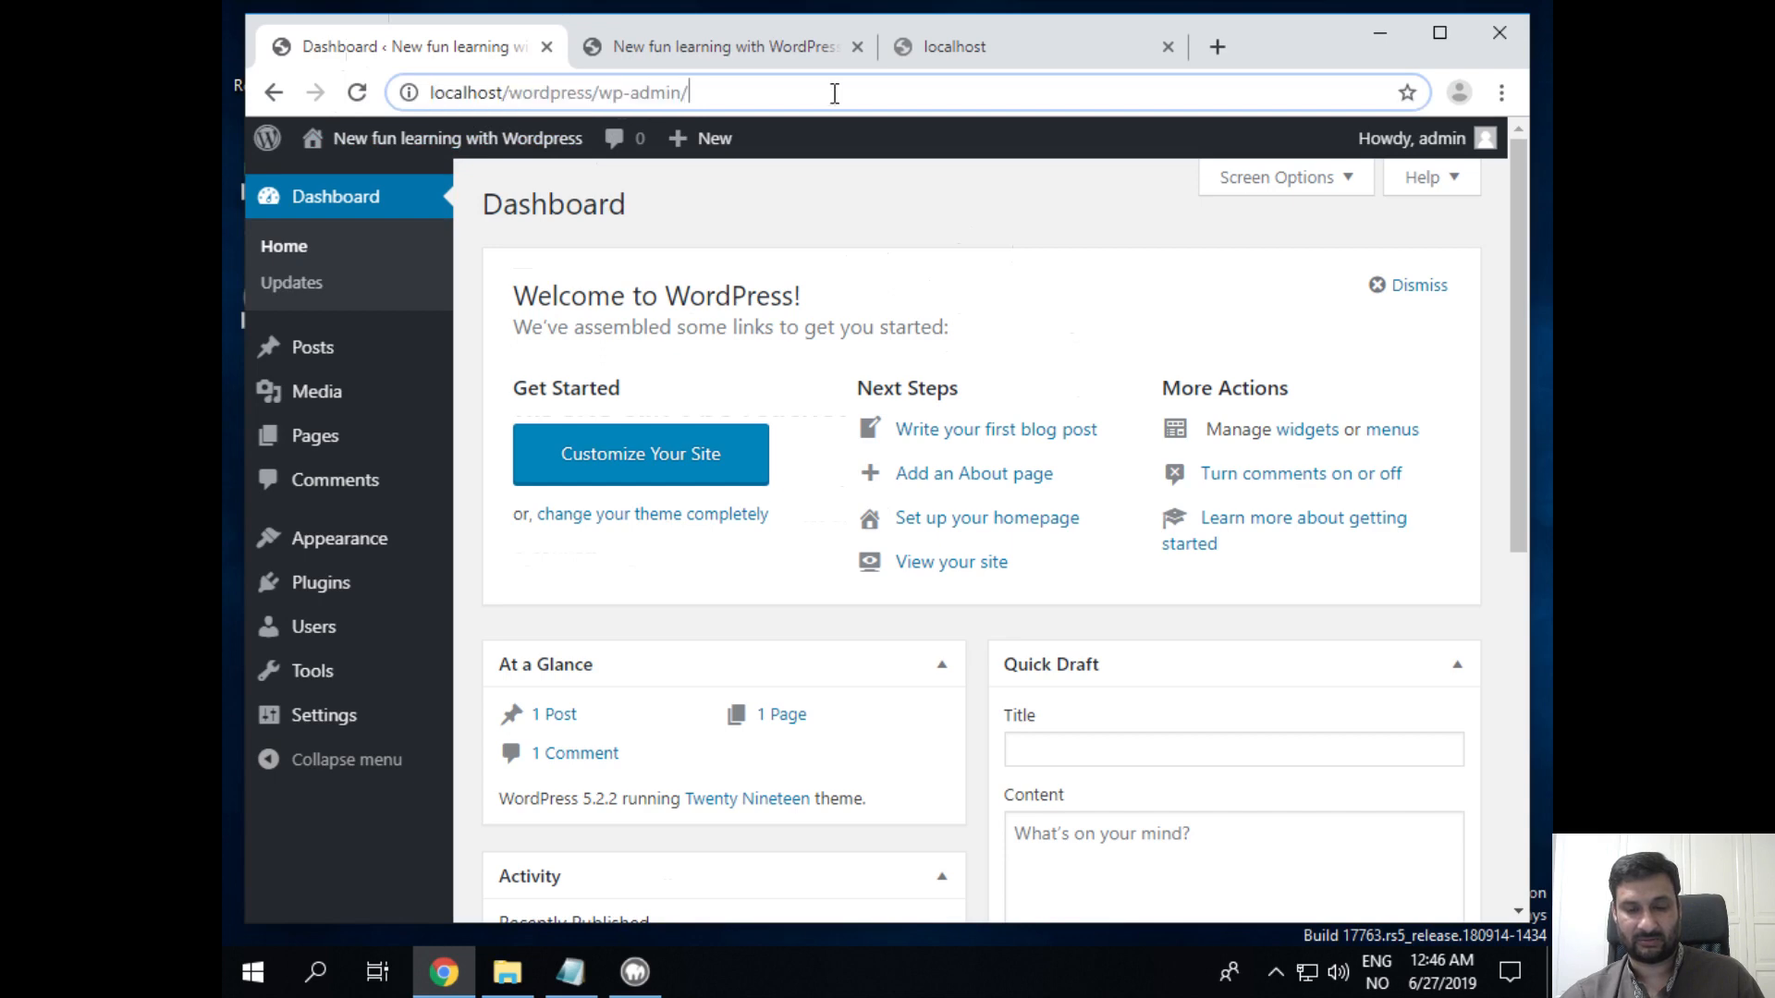
{"action": "left_click", "coordinate": [973, 53]}
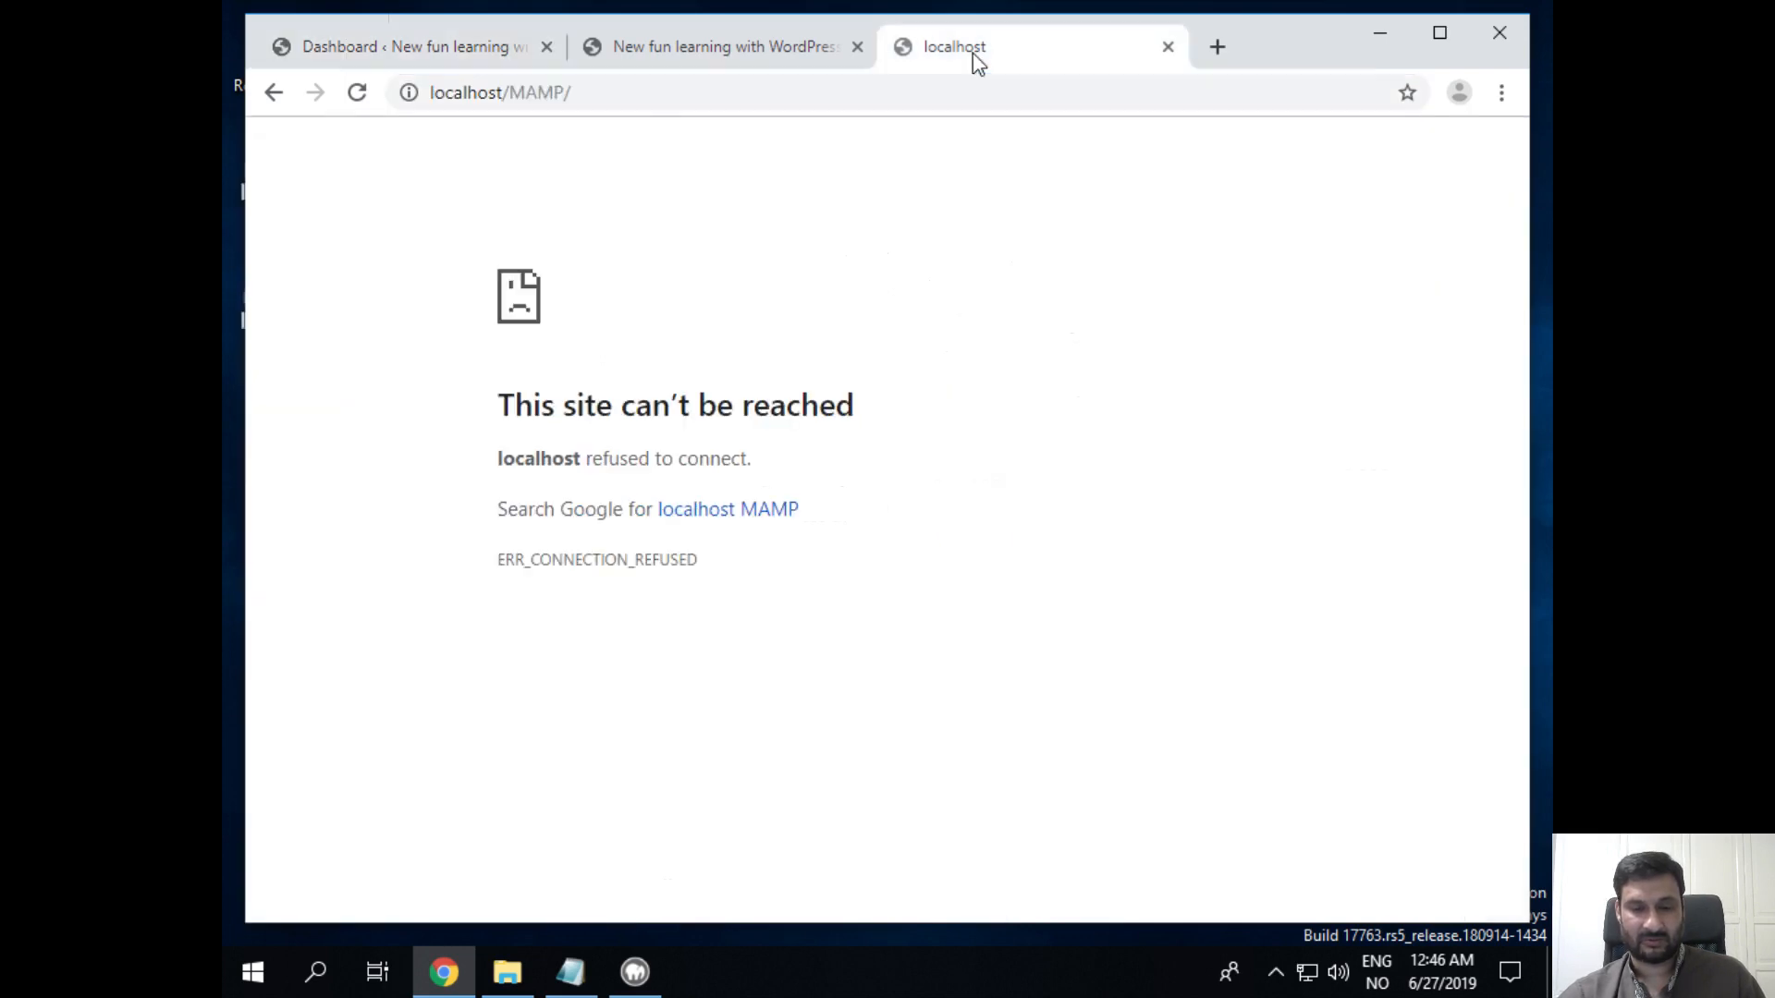
{"action": "left_click", "coordinate": [364, 106]}
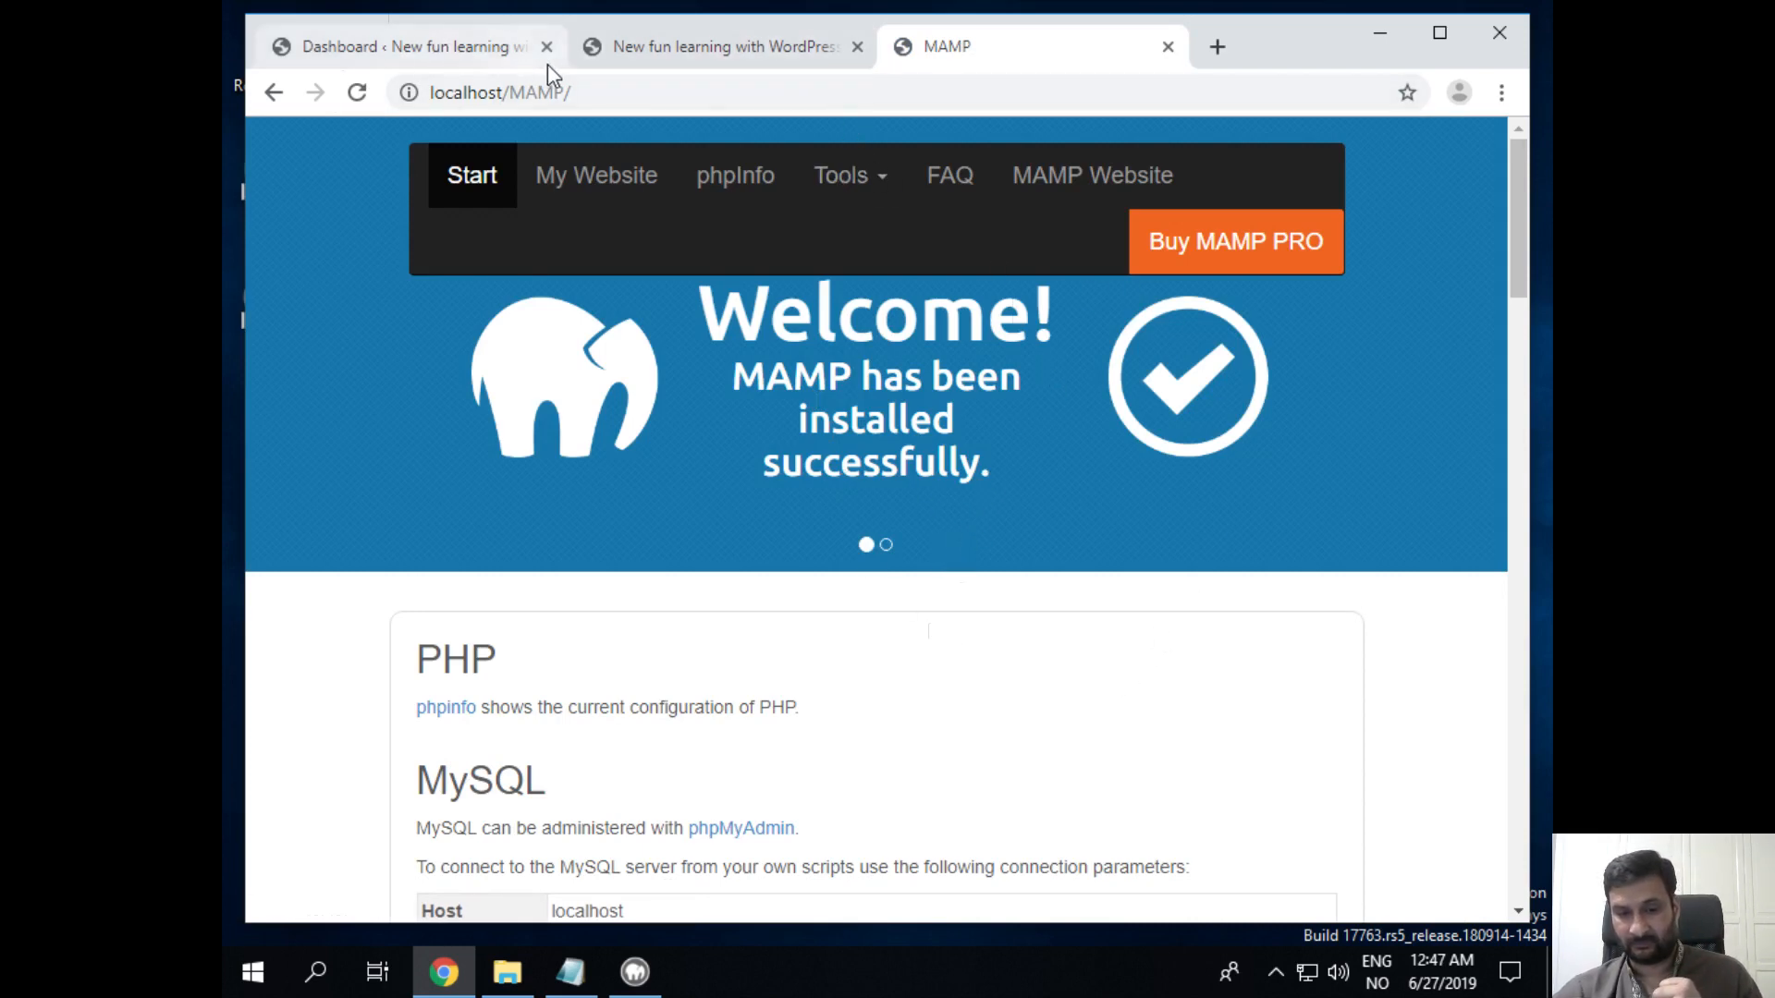
{"action": "left_click", "coordinate": [447, 52]}
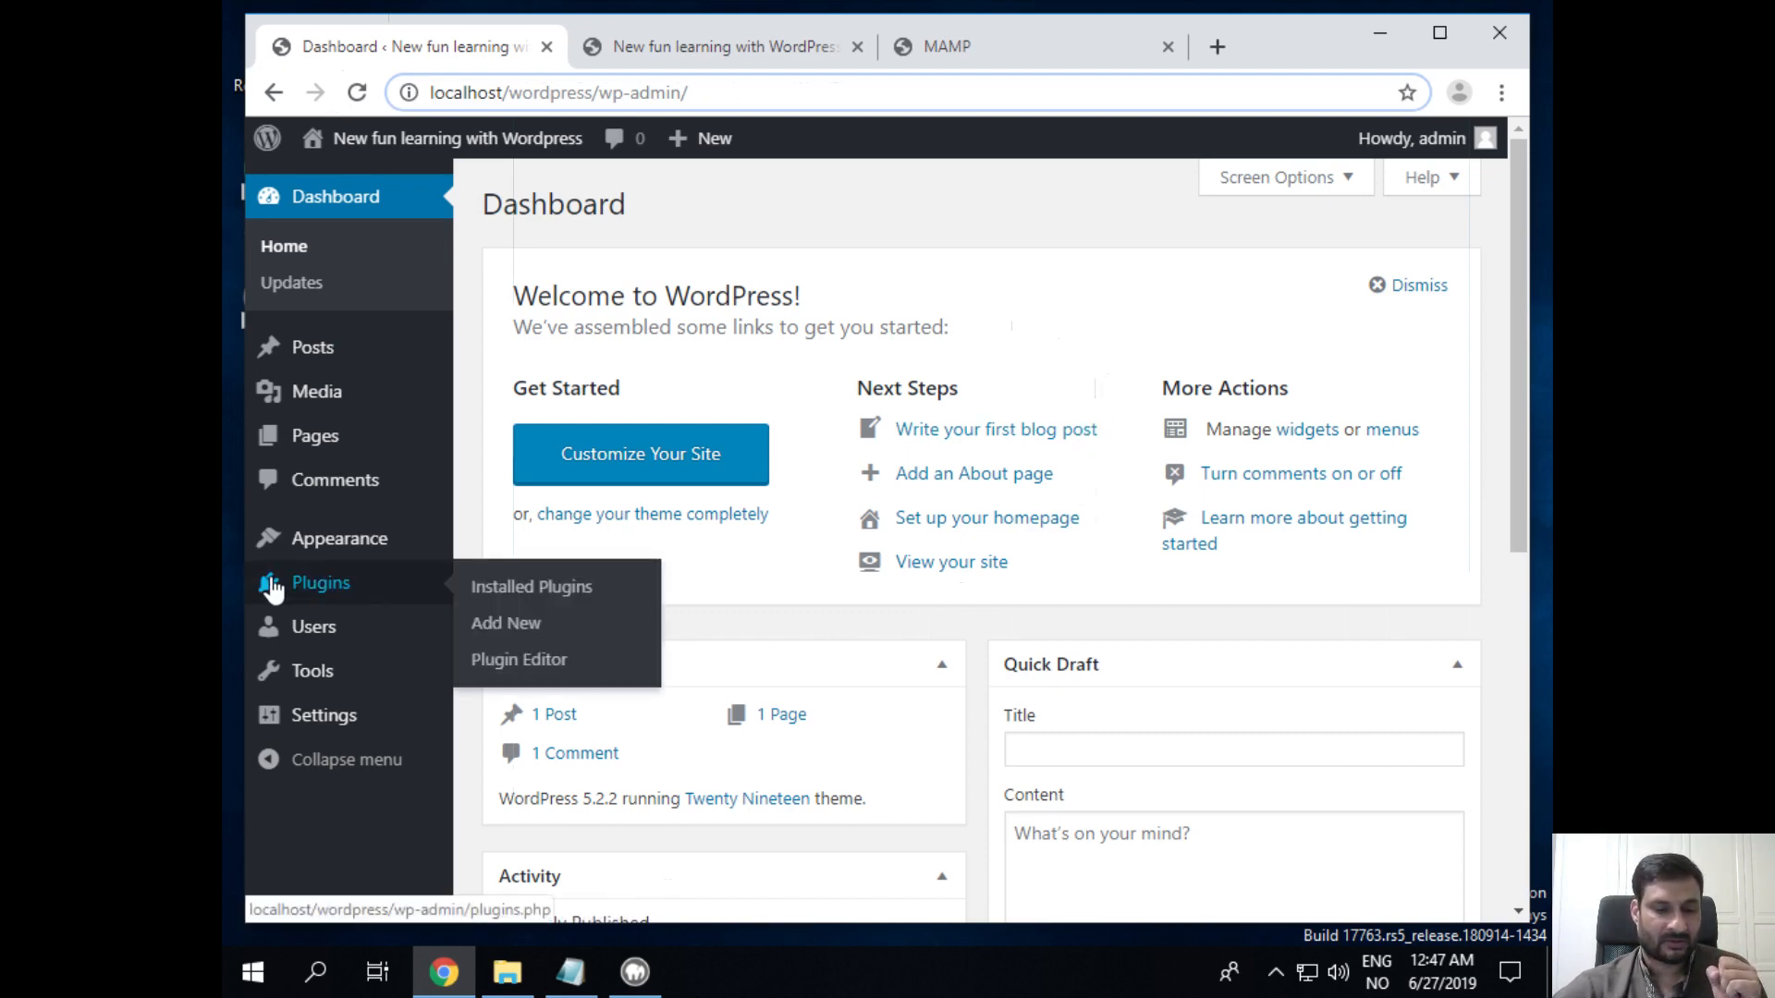
Step: Go to Appearance > Themes and open the Add New Theme page
{"action": "mouse_move", "coordinate": [315, 550]}
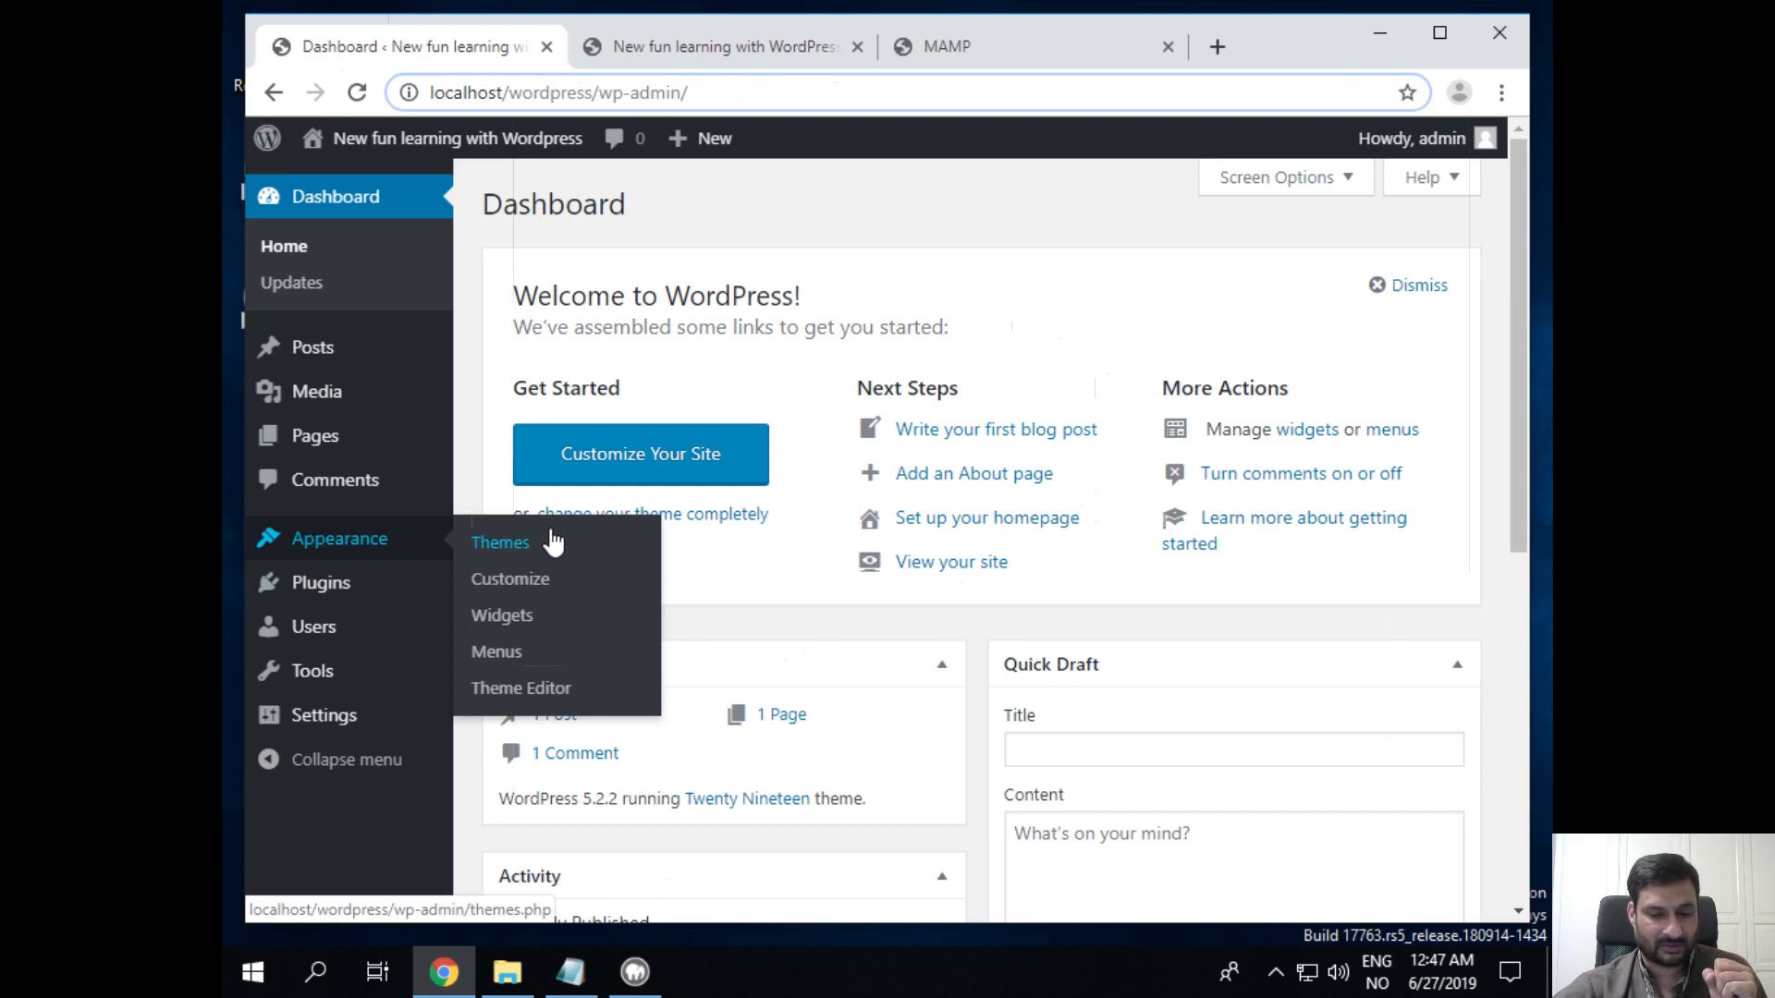
{"action": "left_click", "coordinate": [529, 546]}
{"action": "left_click", "coordinate": [530, 546]}
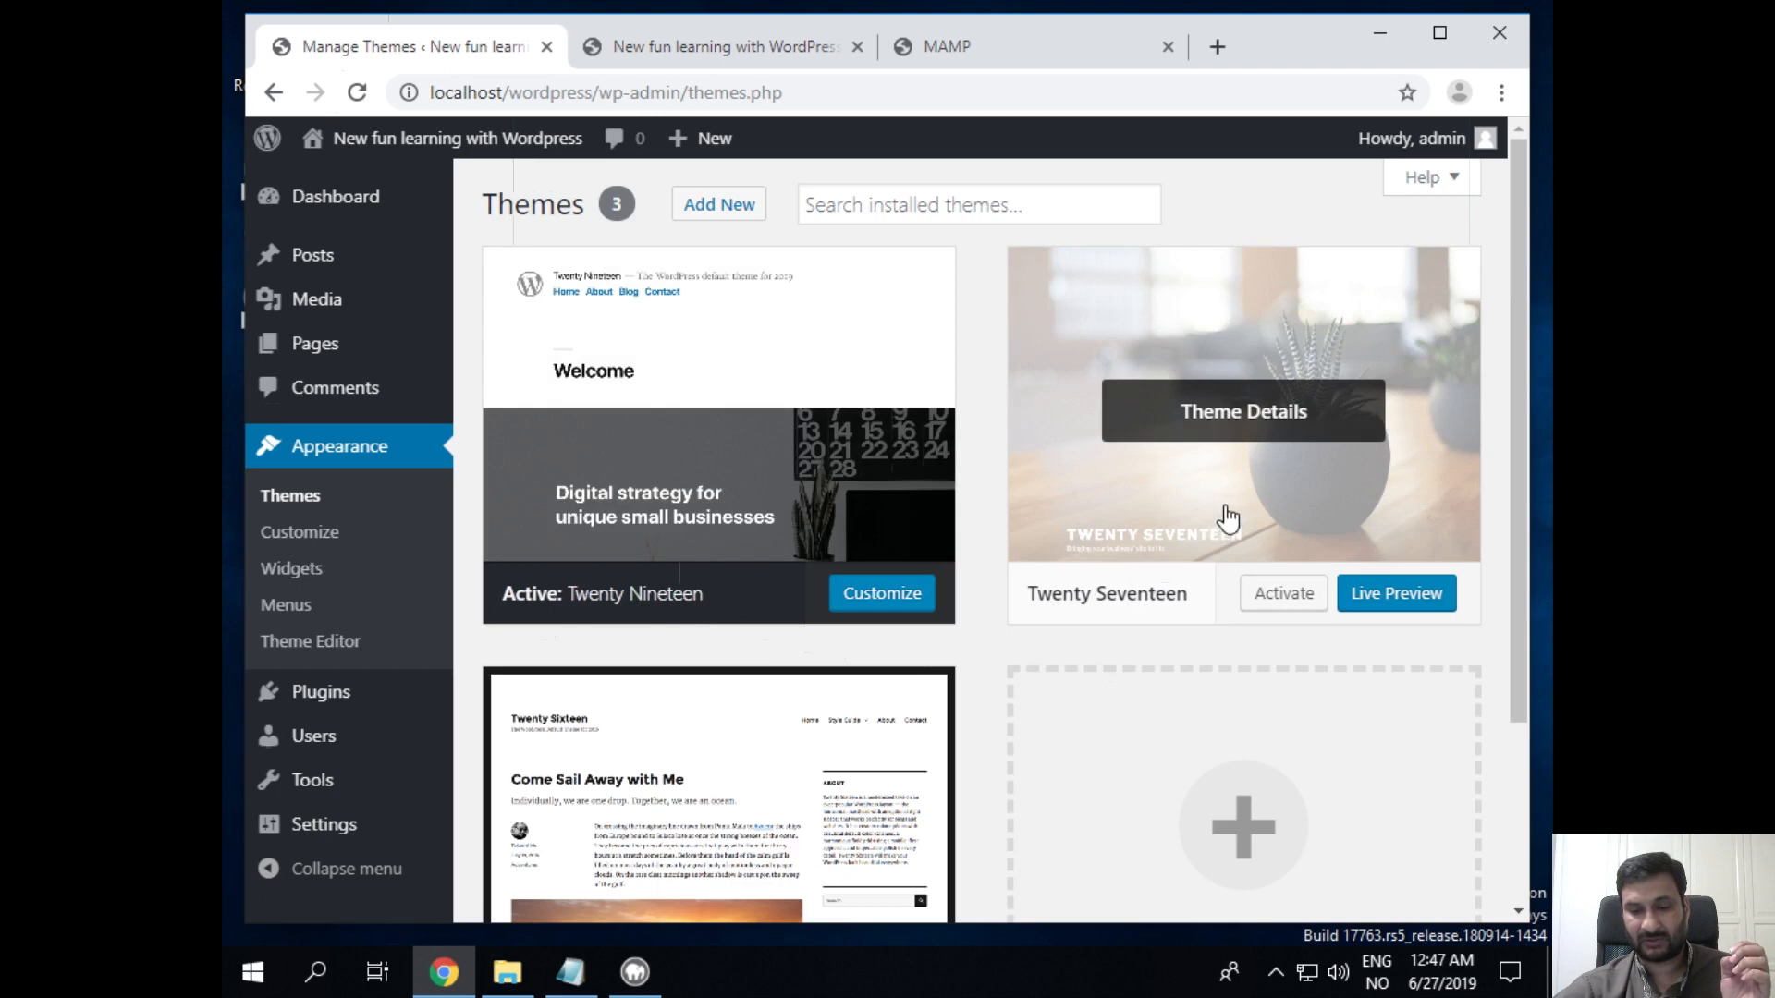
{"action": "scroll", "coordinate": [1226, 523], "scroll_direction": "down", "scroll_amount": 3}
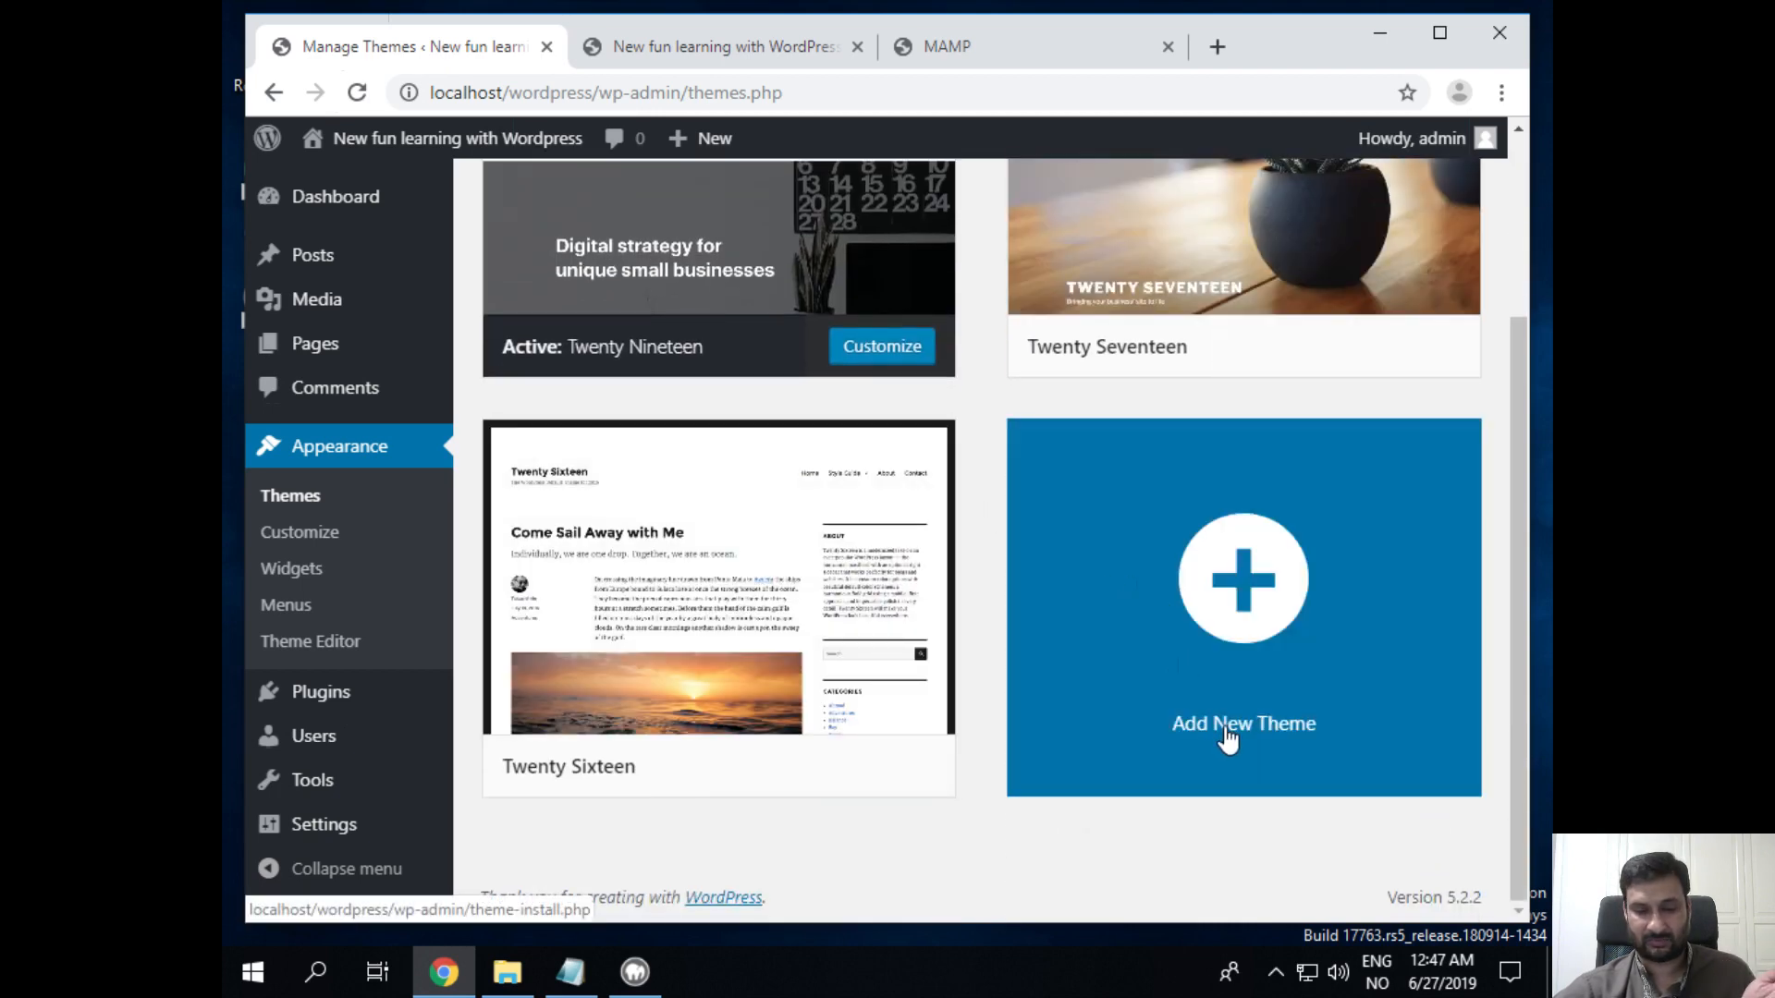
{"action": "scroll", "coordinate": [1227, 740], "scroll_direction": "up", "scroll_amount": 3}
{"action": "scroll", "coordinate": [1227, 739], "scroll_direction": "down", "scroll_amount": 3}
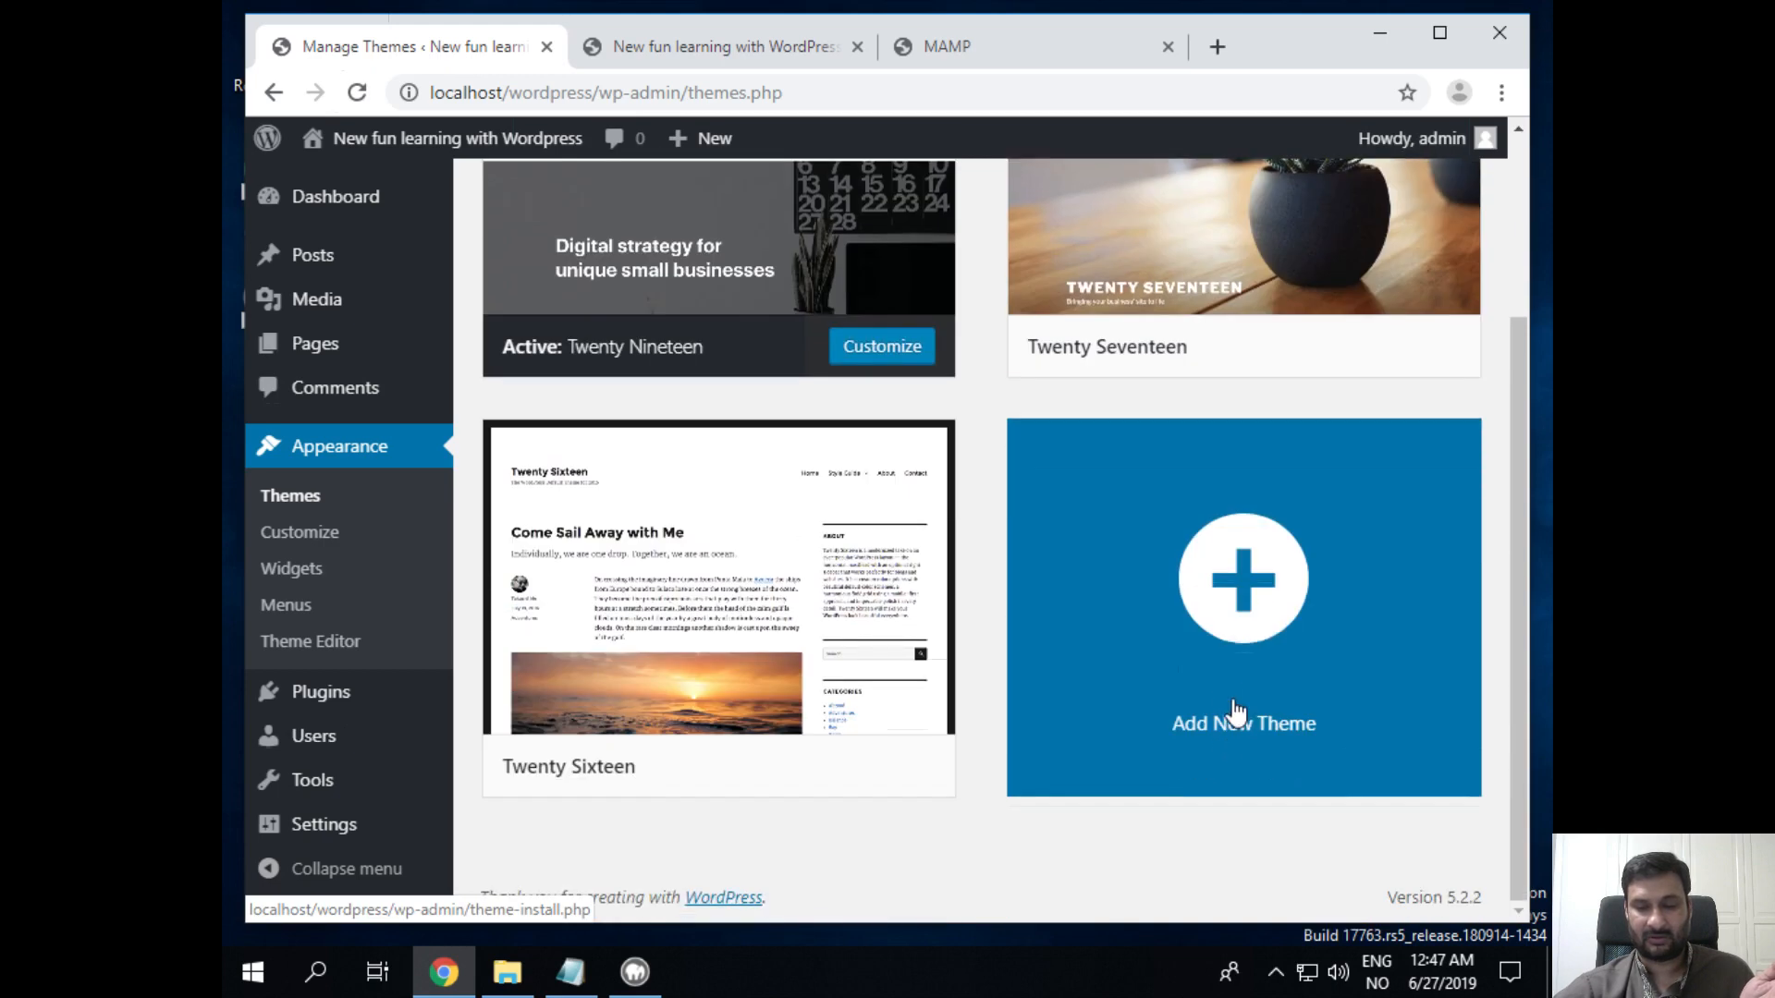
{"action": "left_click", "coordinate": [1255, 602]}
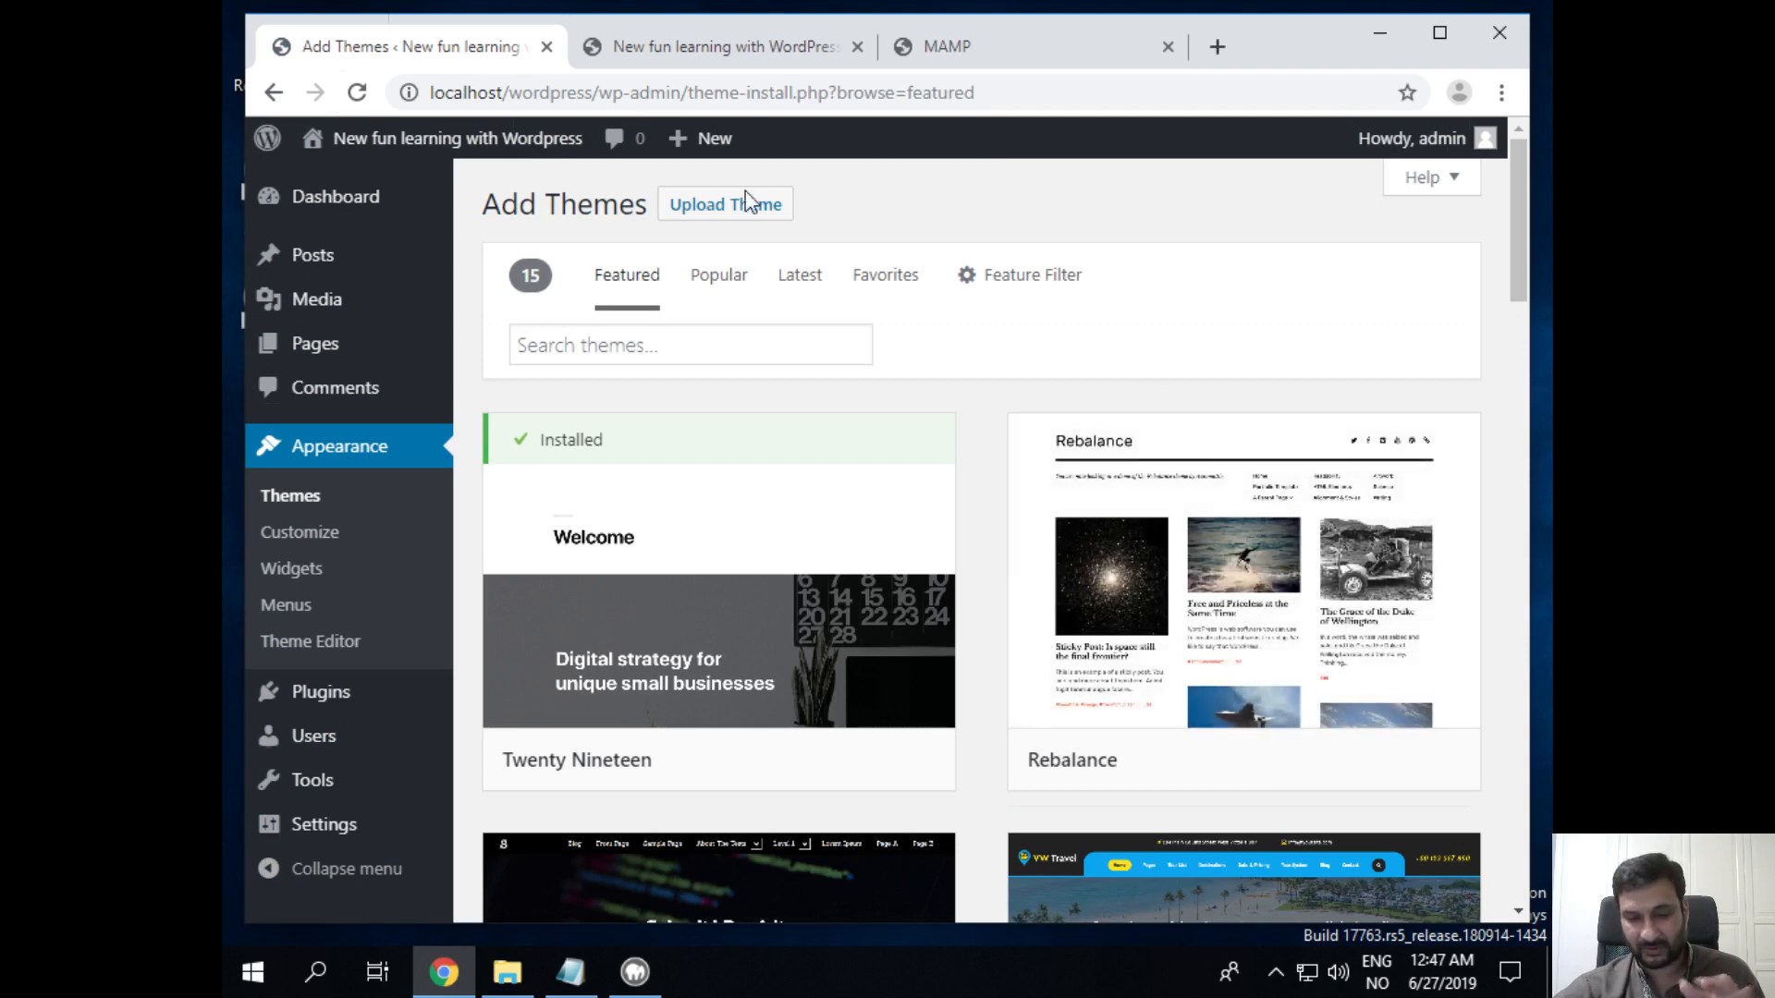
Step: Browse the Popular themes list and install the Velux theme
{"action": "scroll", "coordinate": [822, 578], "scroll_direction": "down", "scroll_amount": 4}
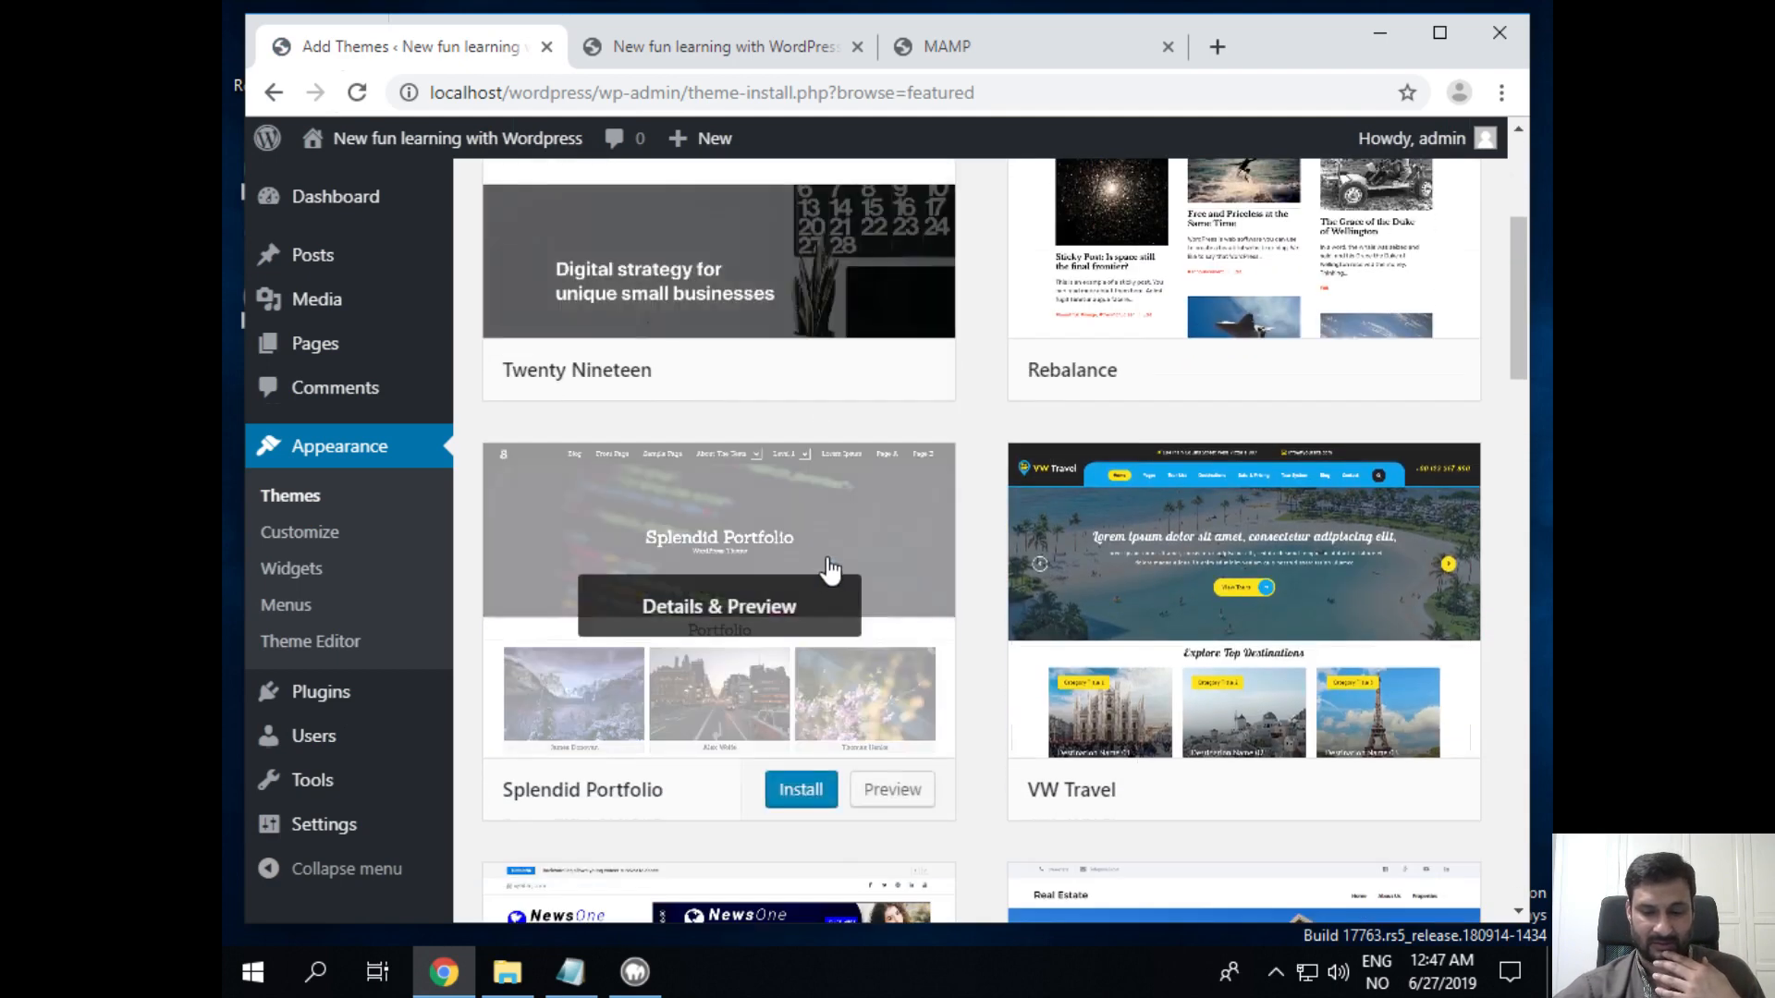
{"action": "scroll", "coordinate": [998, 776], "scroll_direction": "up", "scroll_amount": 4}
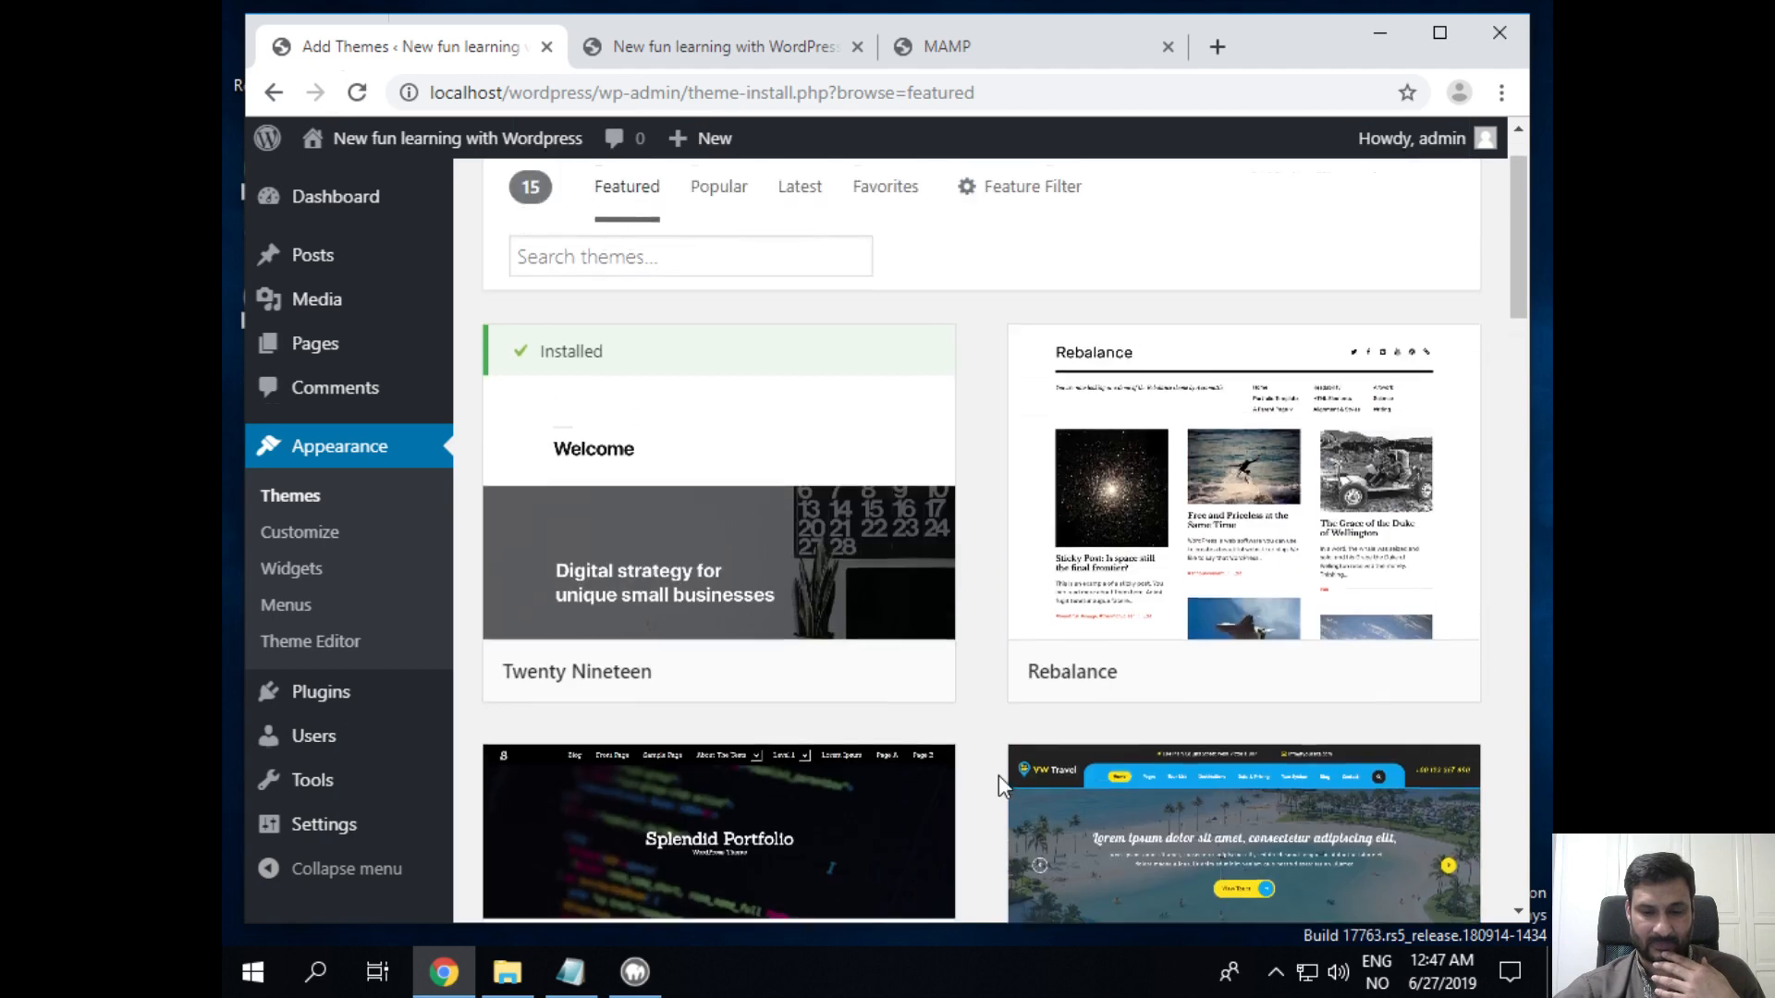
{"action": "left_click", "coordinate": [719, 294]}
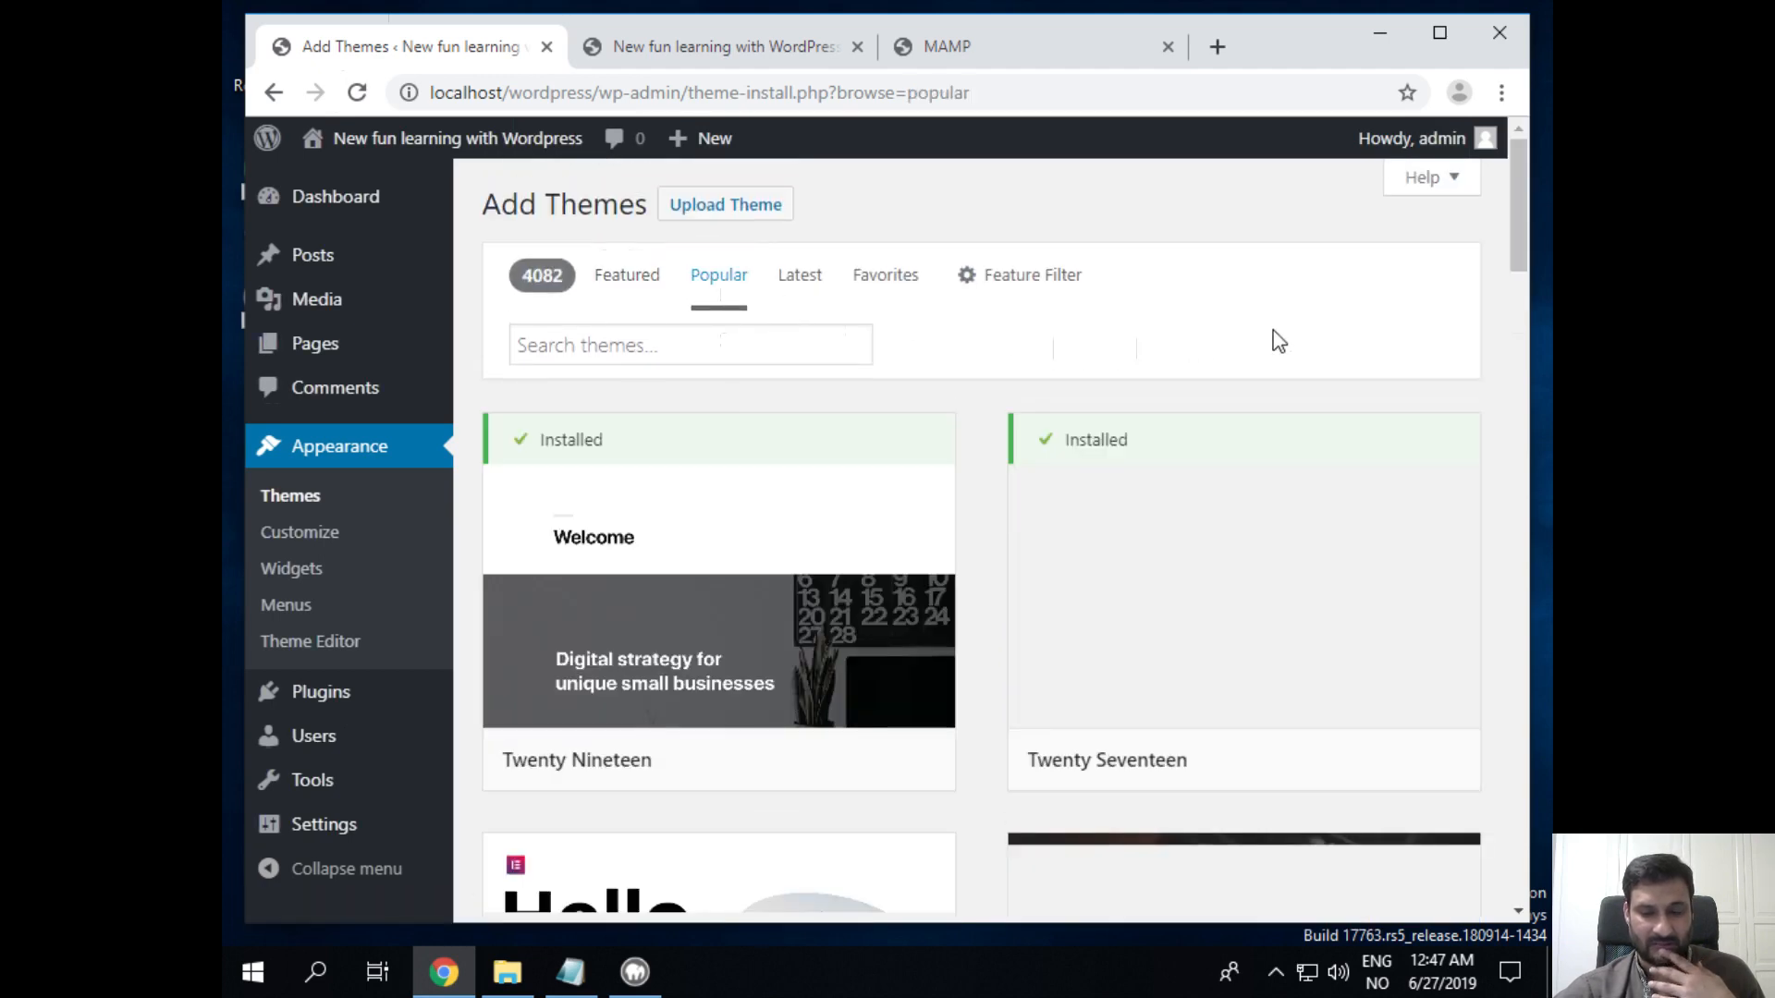
{"action": "scroll", "coordinate": [1336, 365], "scroll_direction": "down", "scroll_amount": 5}
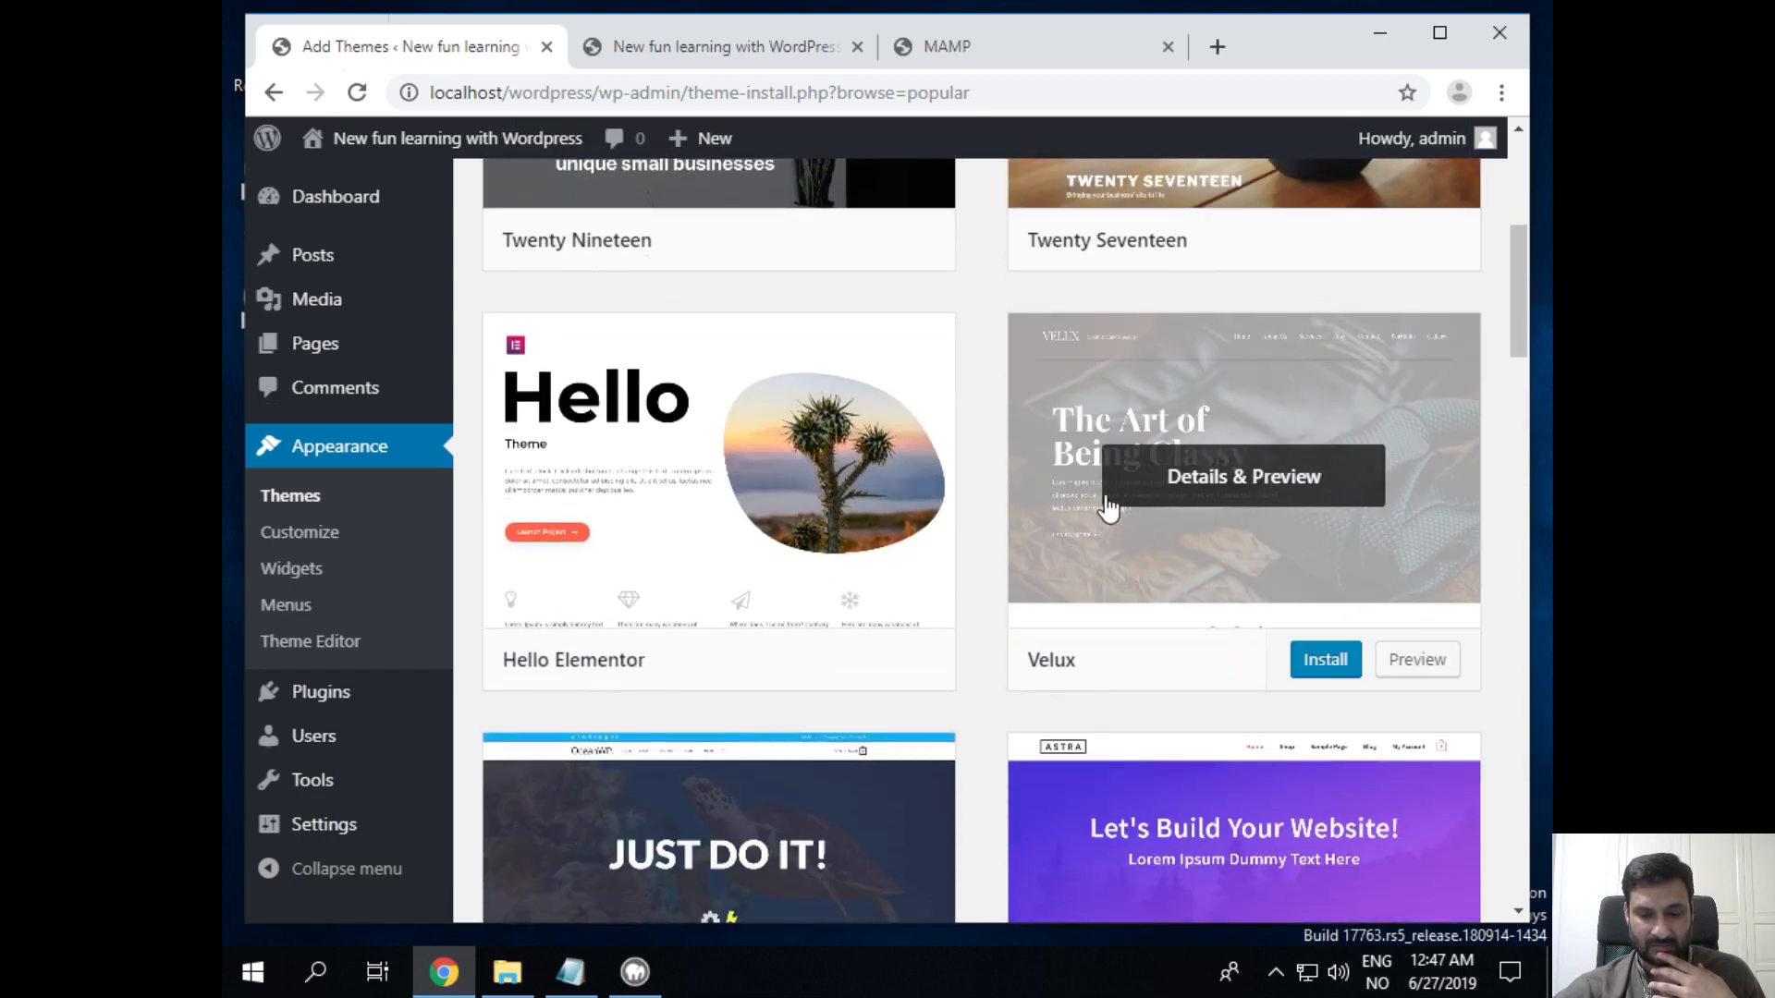
{"action": "scroll", "coordinate": [1054, 573], "scroll_direction": "down", "scroll_amount": 5}
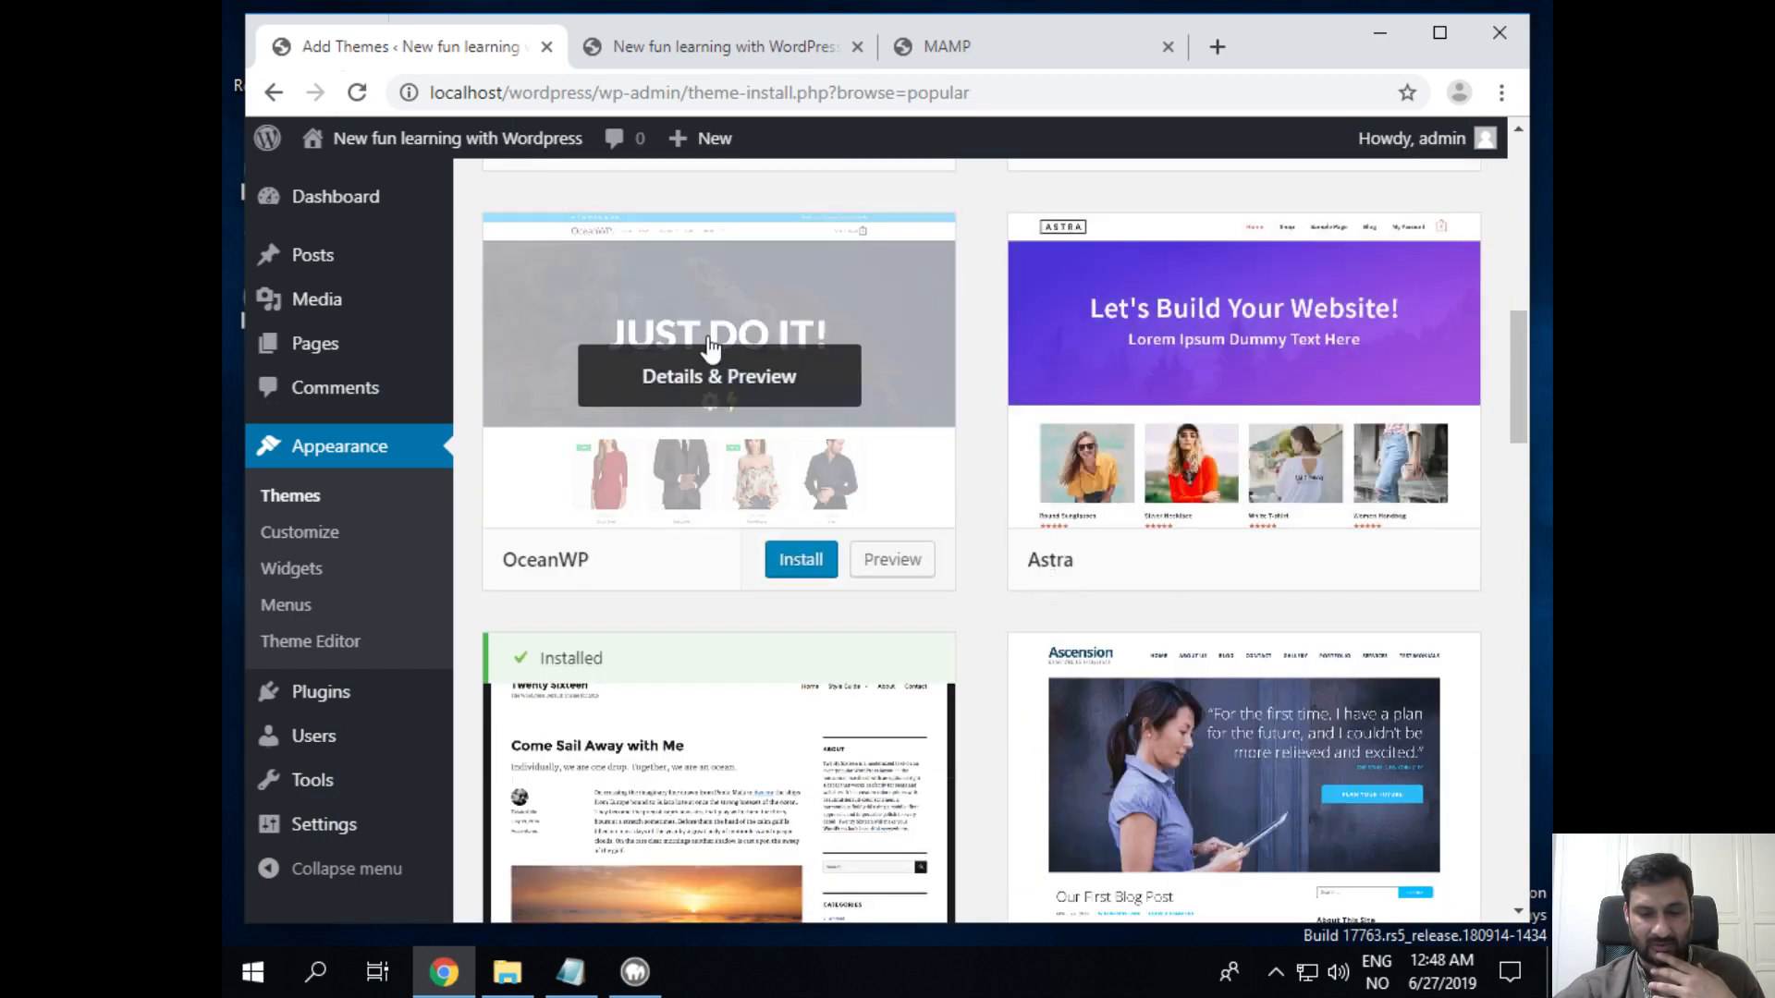
{"action": "scroll", "coordinate": [887, 546], "scroll_direction": "up", "scroll_amount": 6}
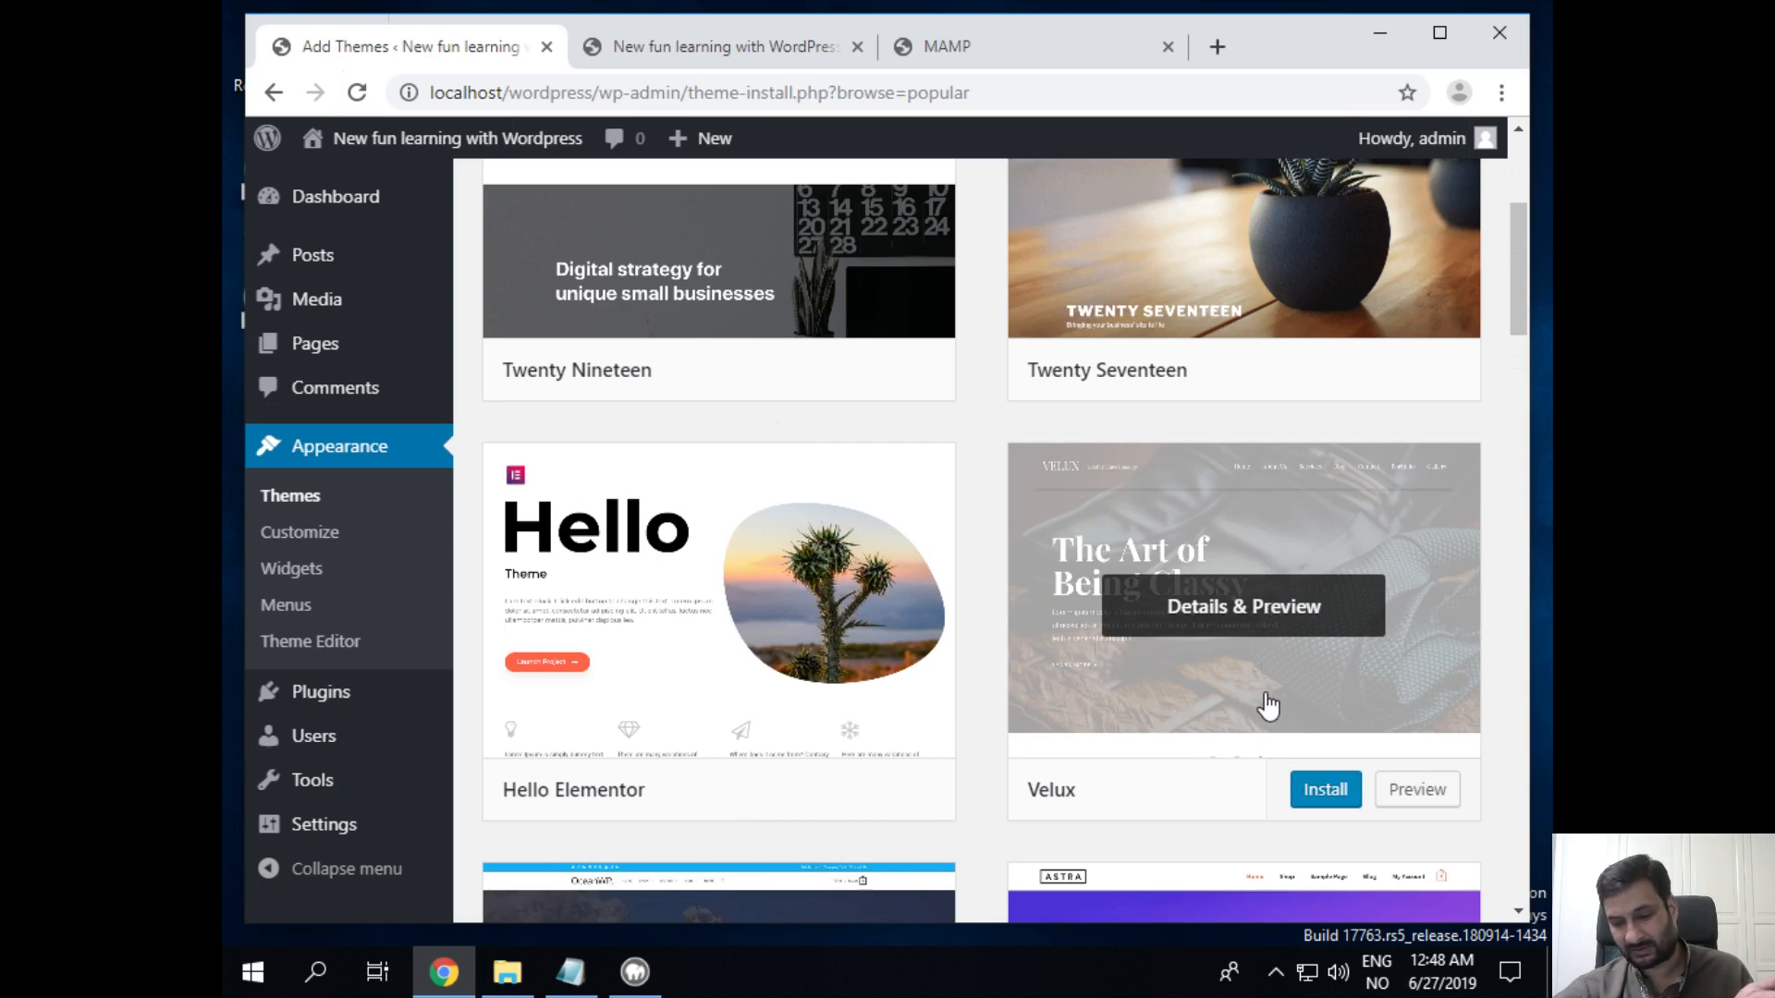
{"action": "left_click", "coordinate": [1317, 795]}
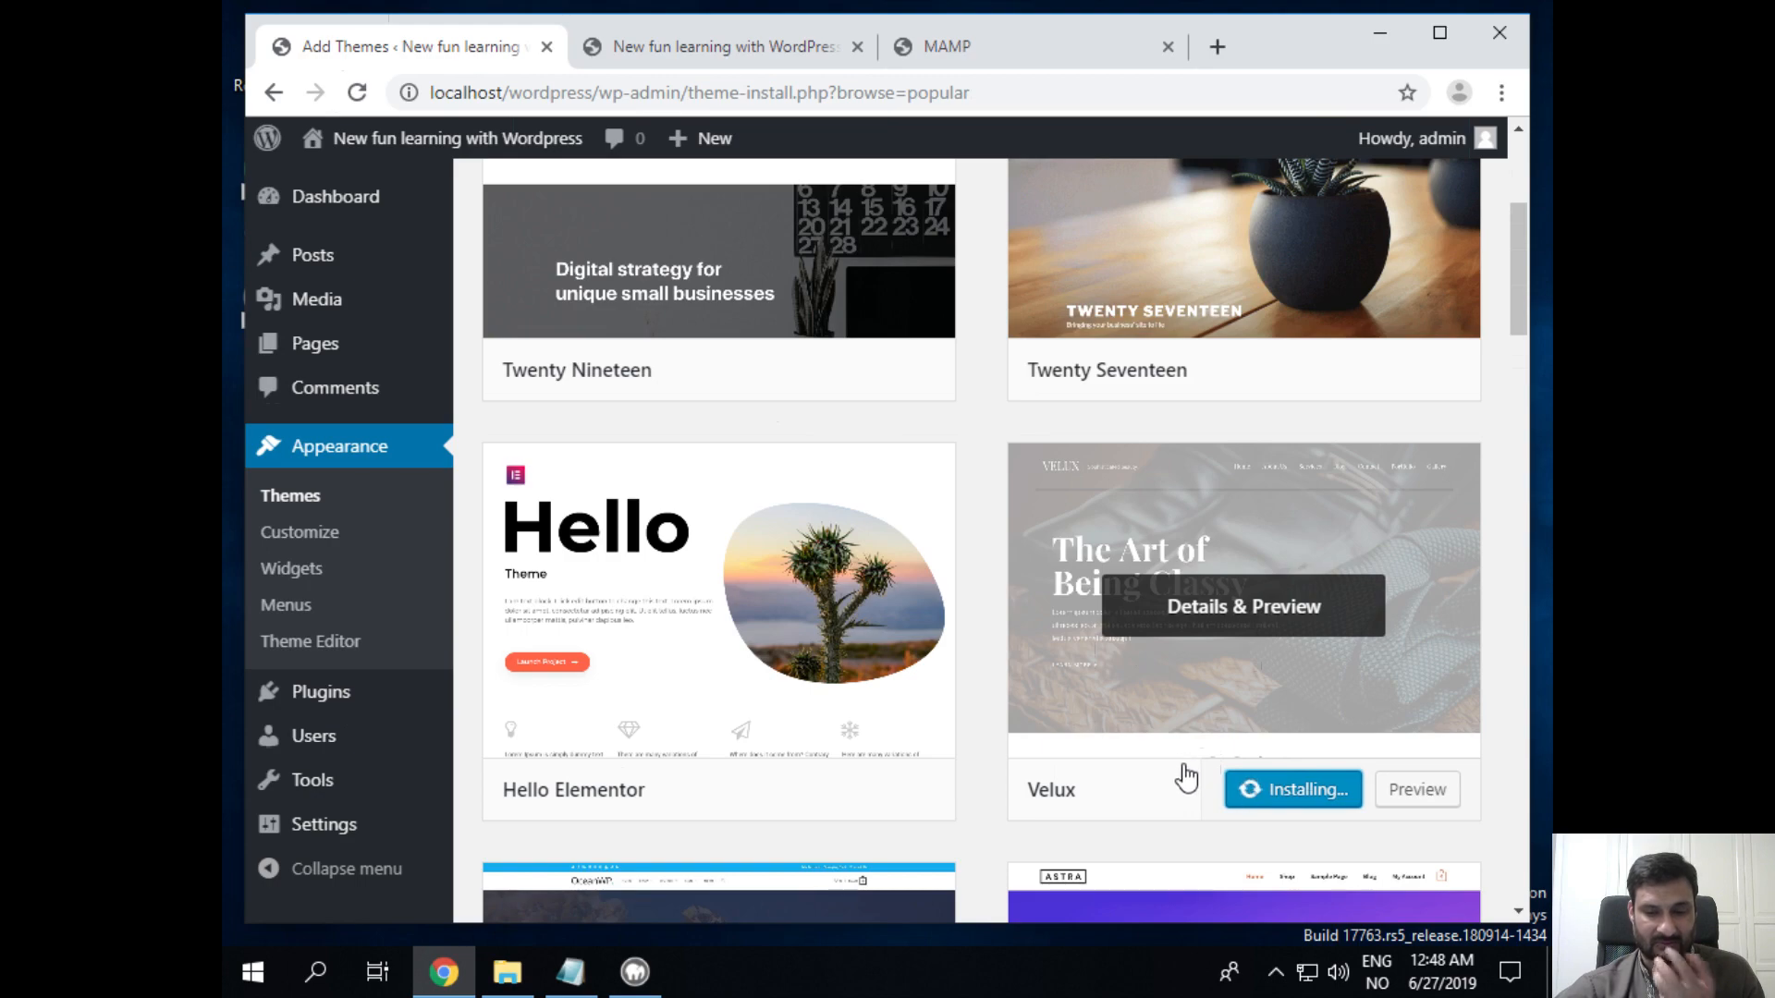
{"action": "scroll", "coordinate": [1162, 399], "scroll_direction": "up", "scroll_amount": 3}
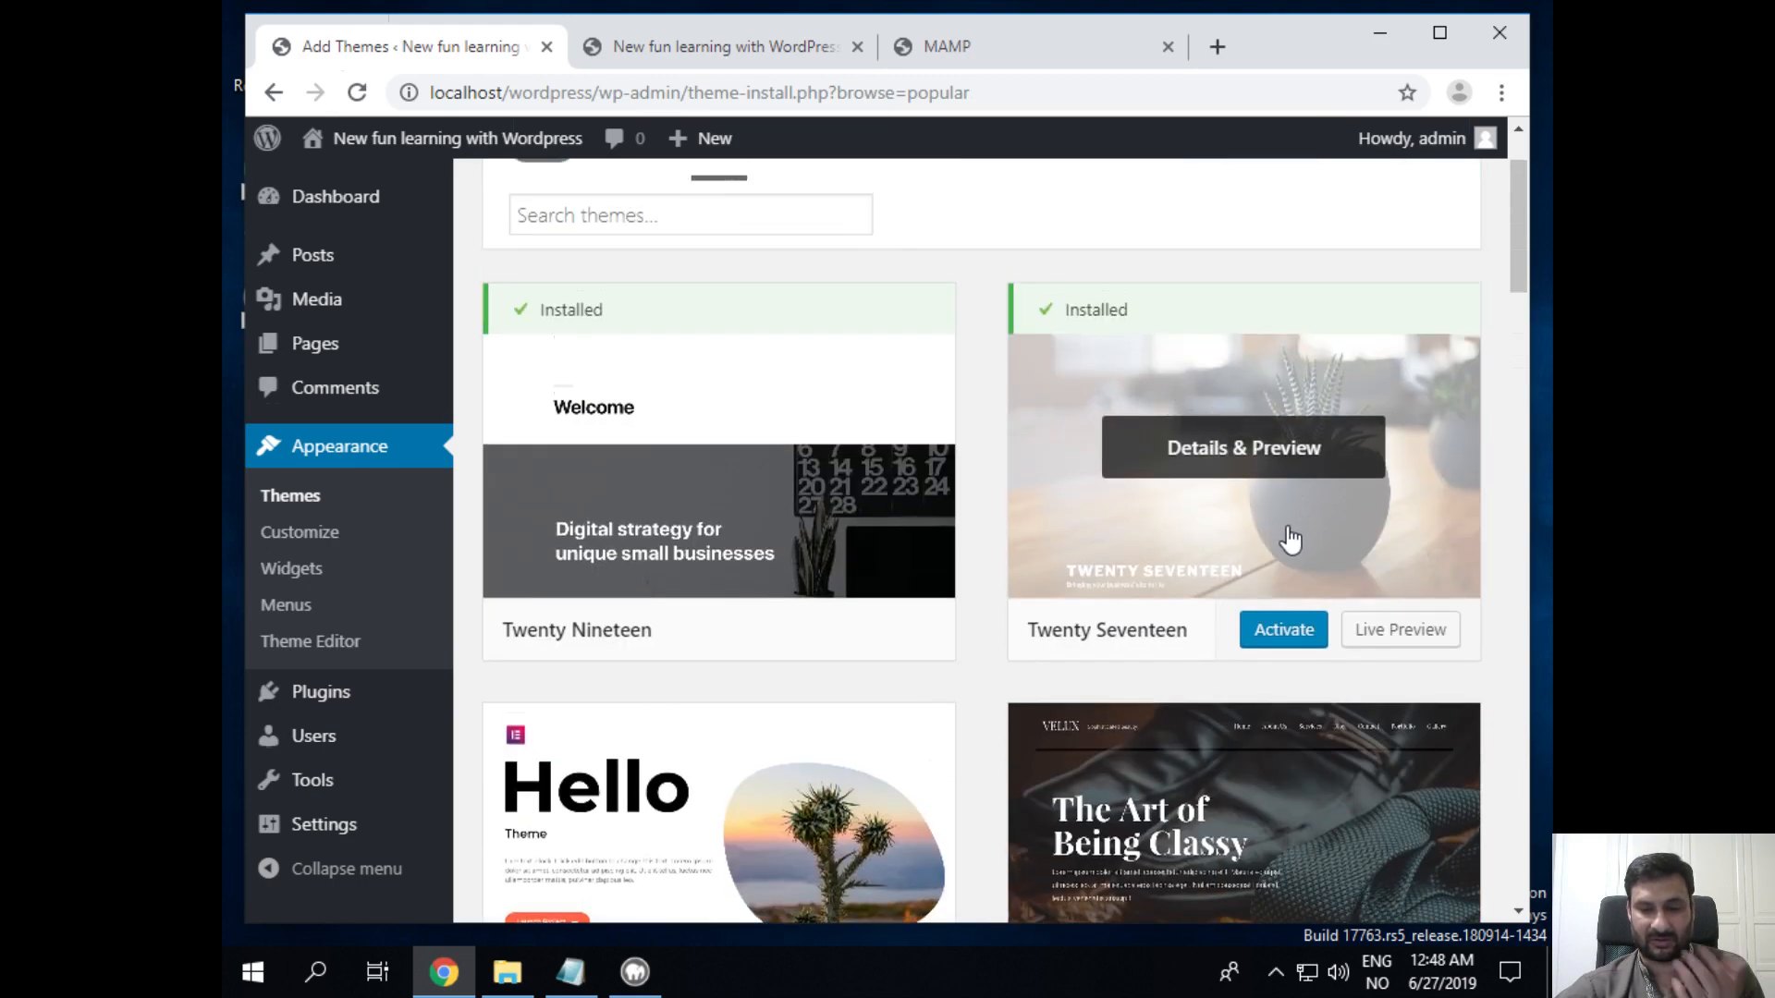
{"action": "scroll", "coordinate": [1292, 543], "scroll_direction": "down", "scroll_amount": 3}
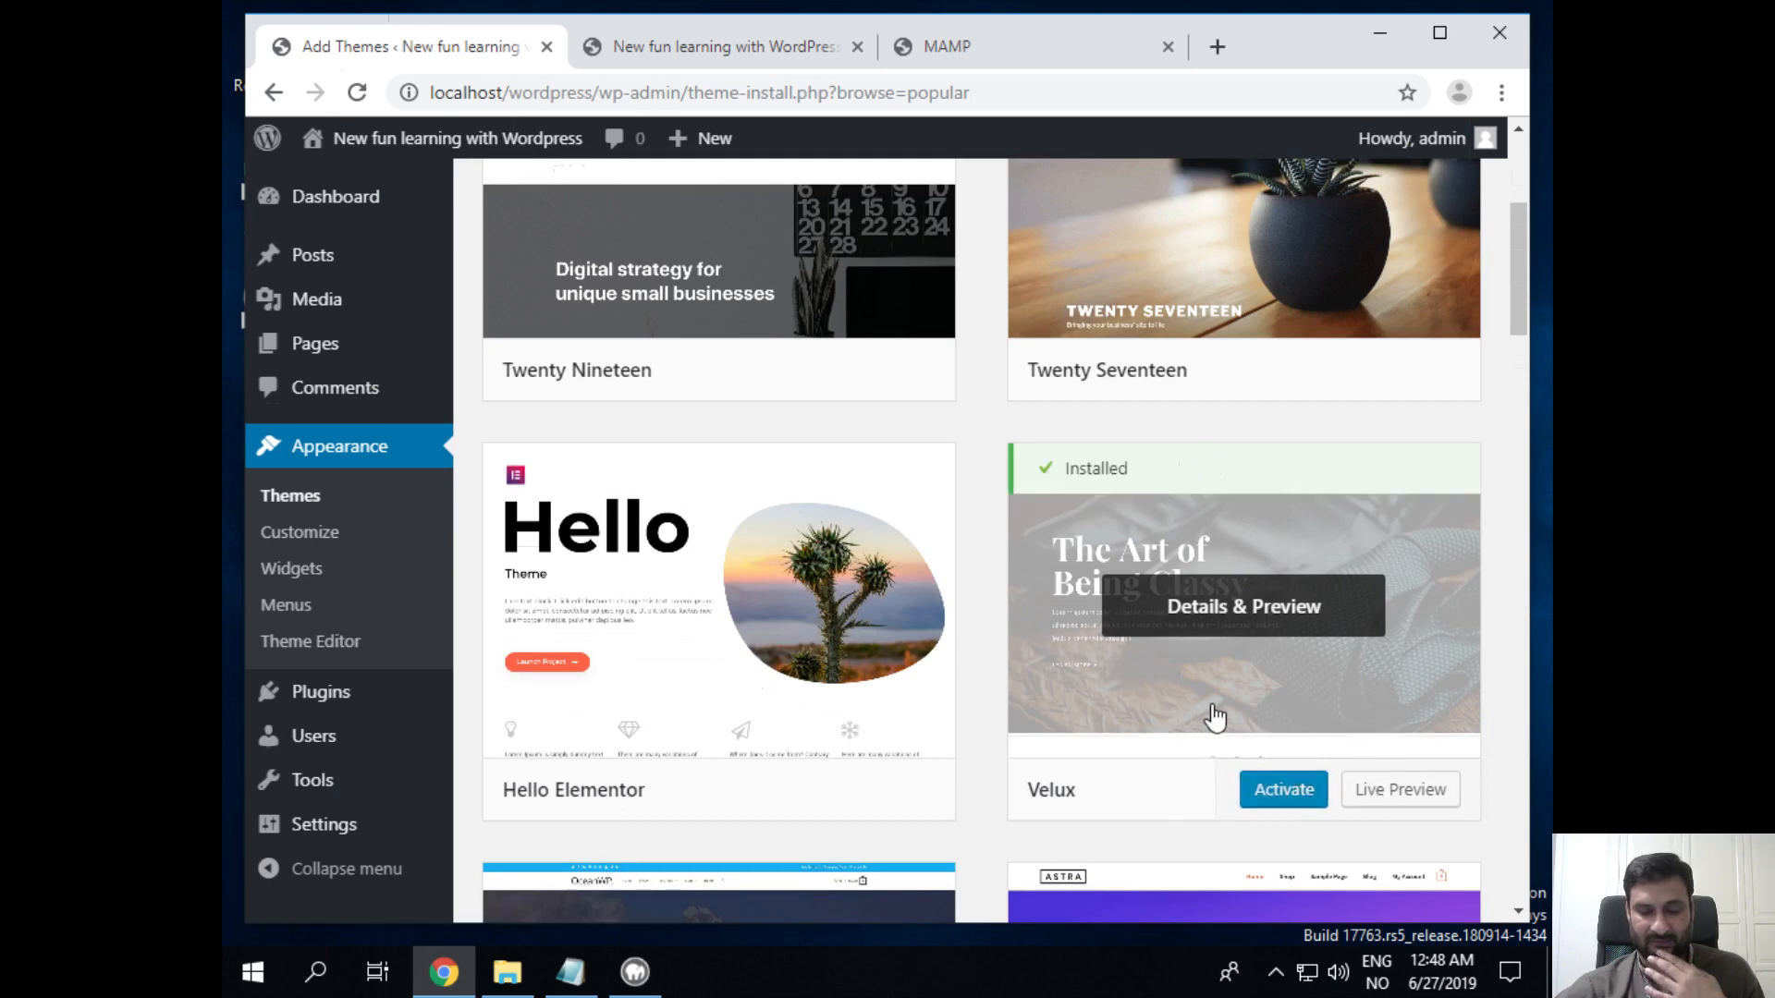
Step: Activate the Velux theme and reload the front page to view its dark-header design
{"action": "left_click", "coordinate": [1292, 807]}
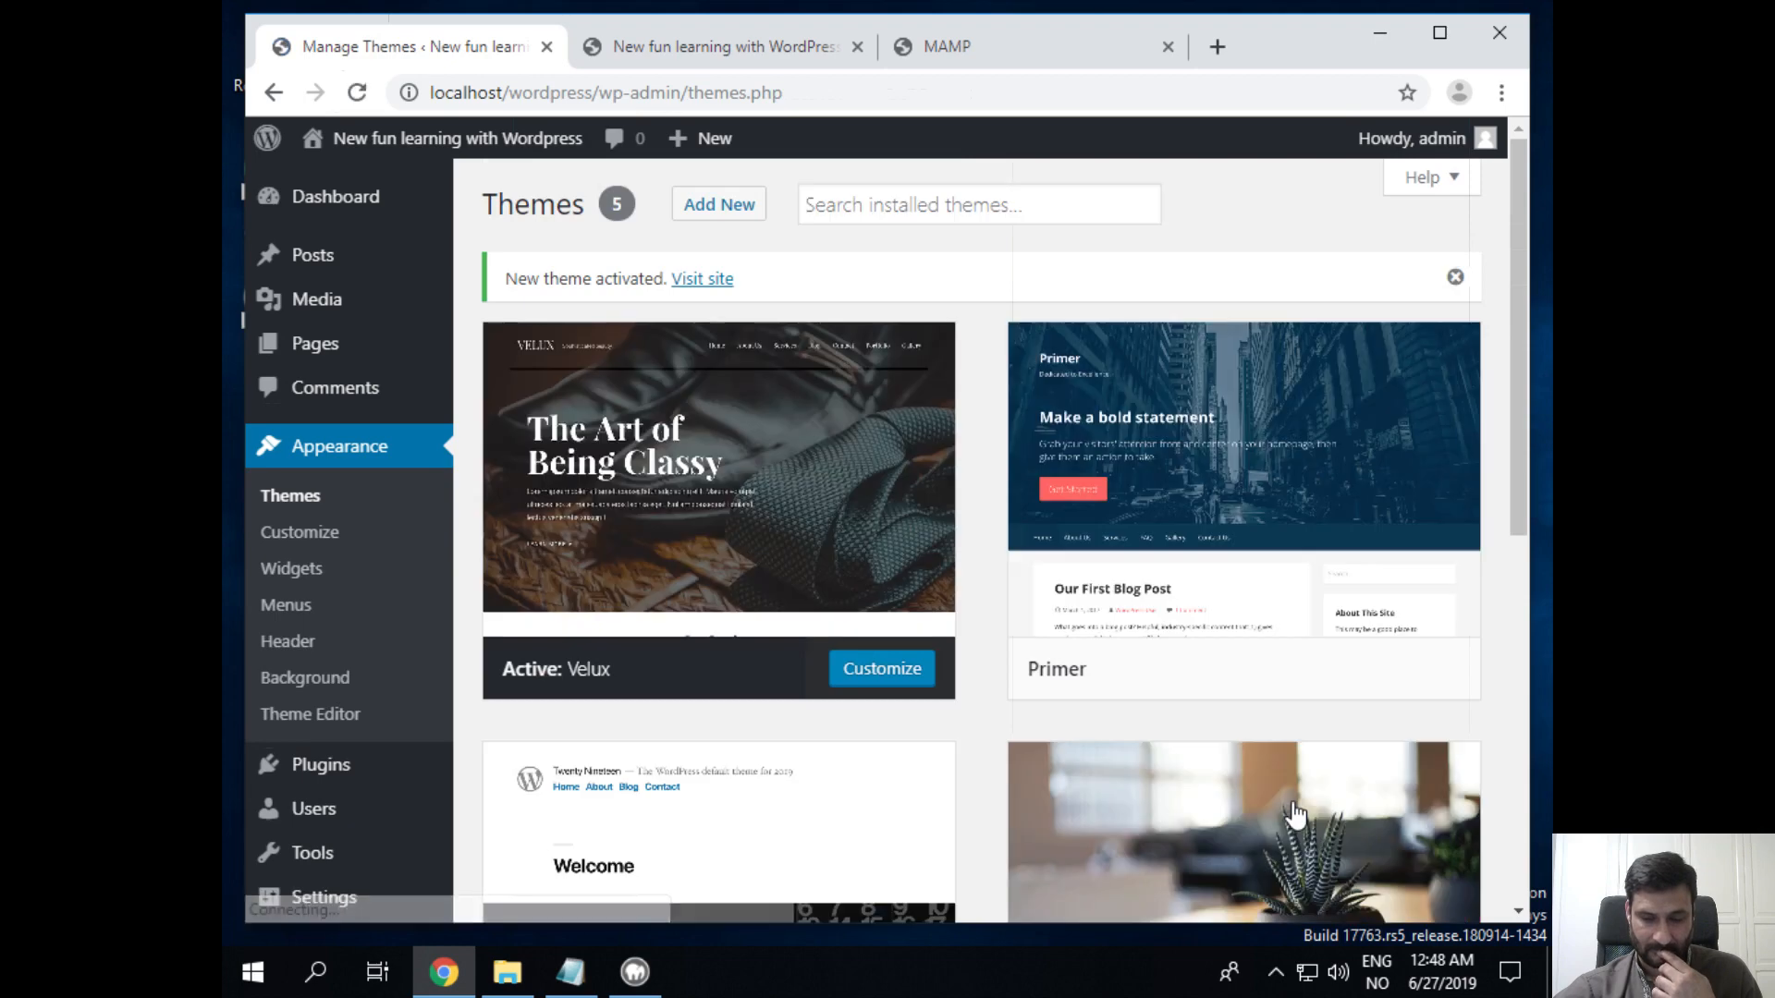
{"action": "mouse_move", "coordinate": [668, 453]}
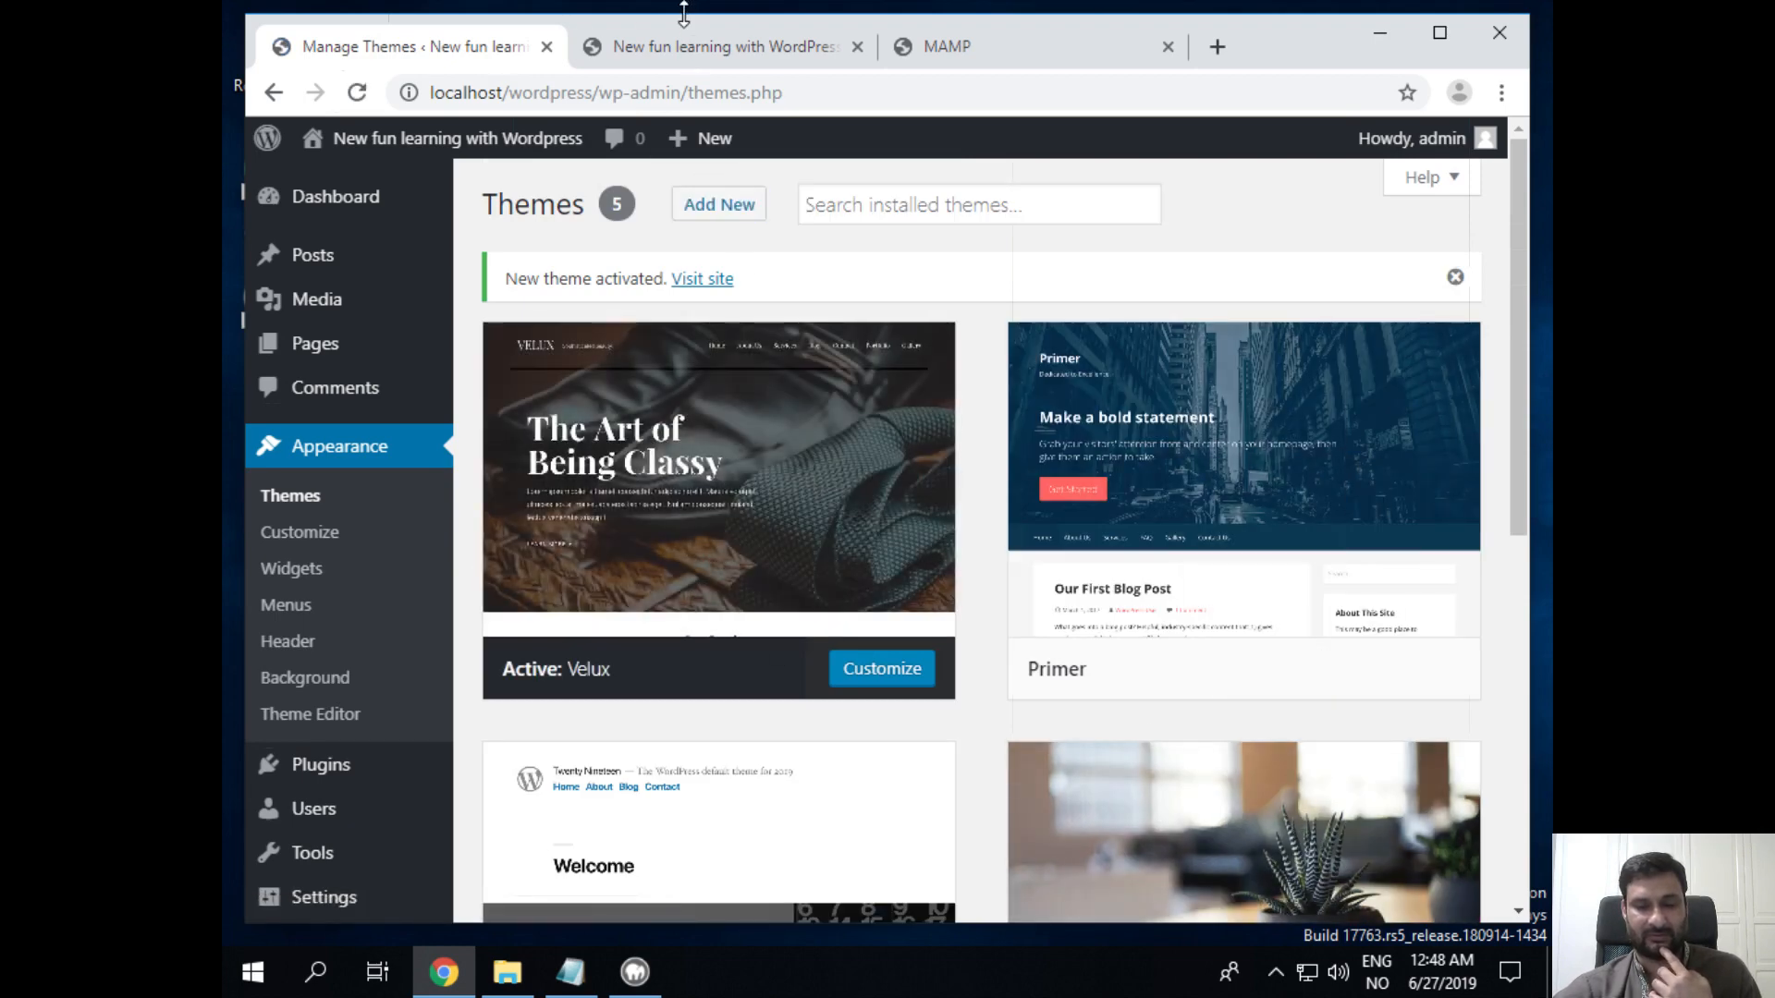
{"action": "left_click", "coordinate": [690, 46]}
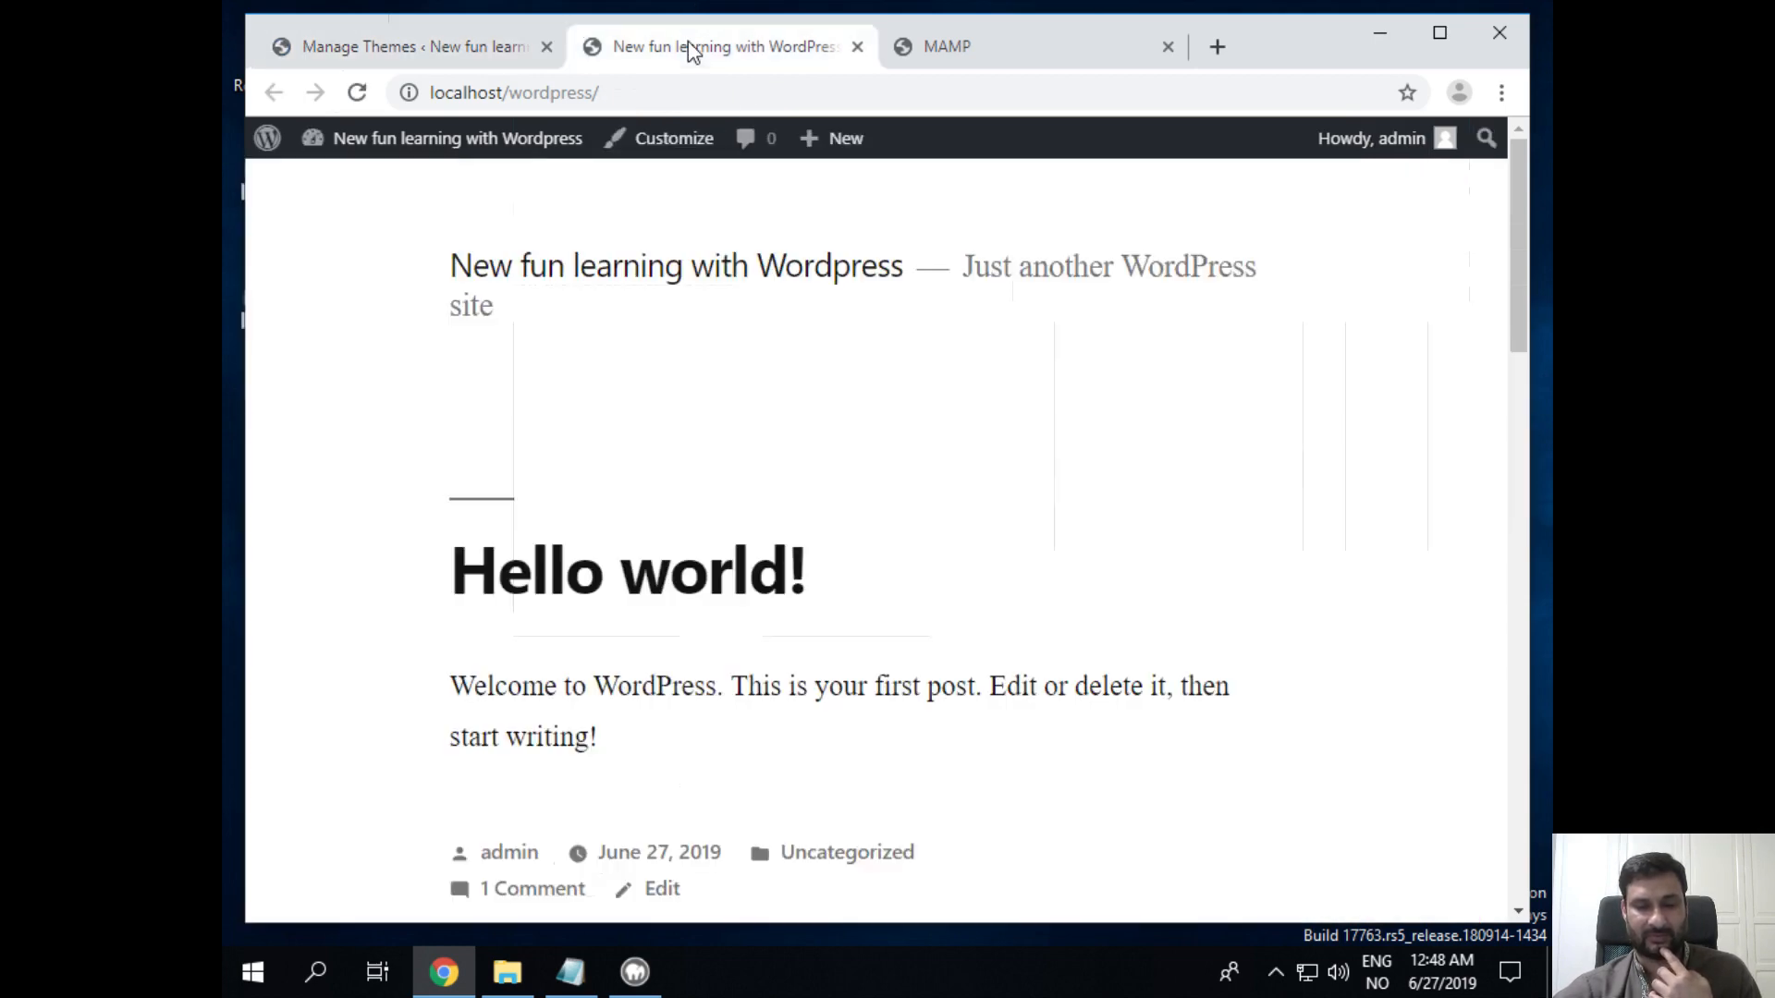
{"action": "left_click", "coordinate": [357, 93]}
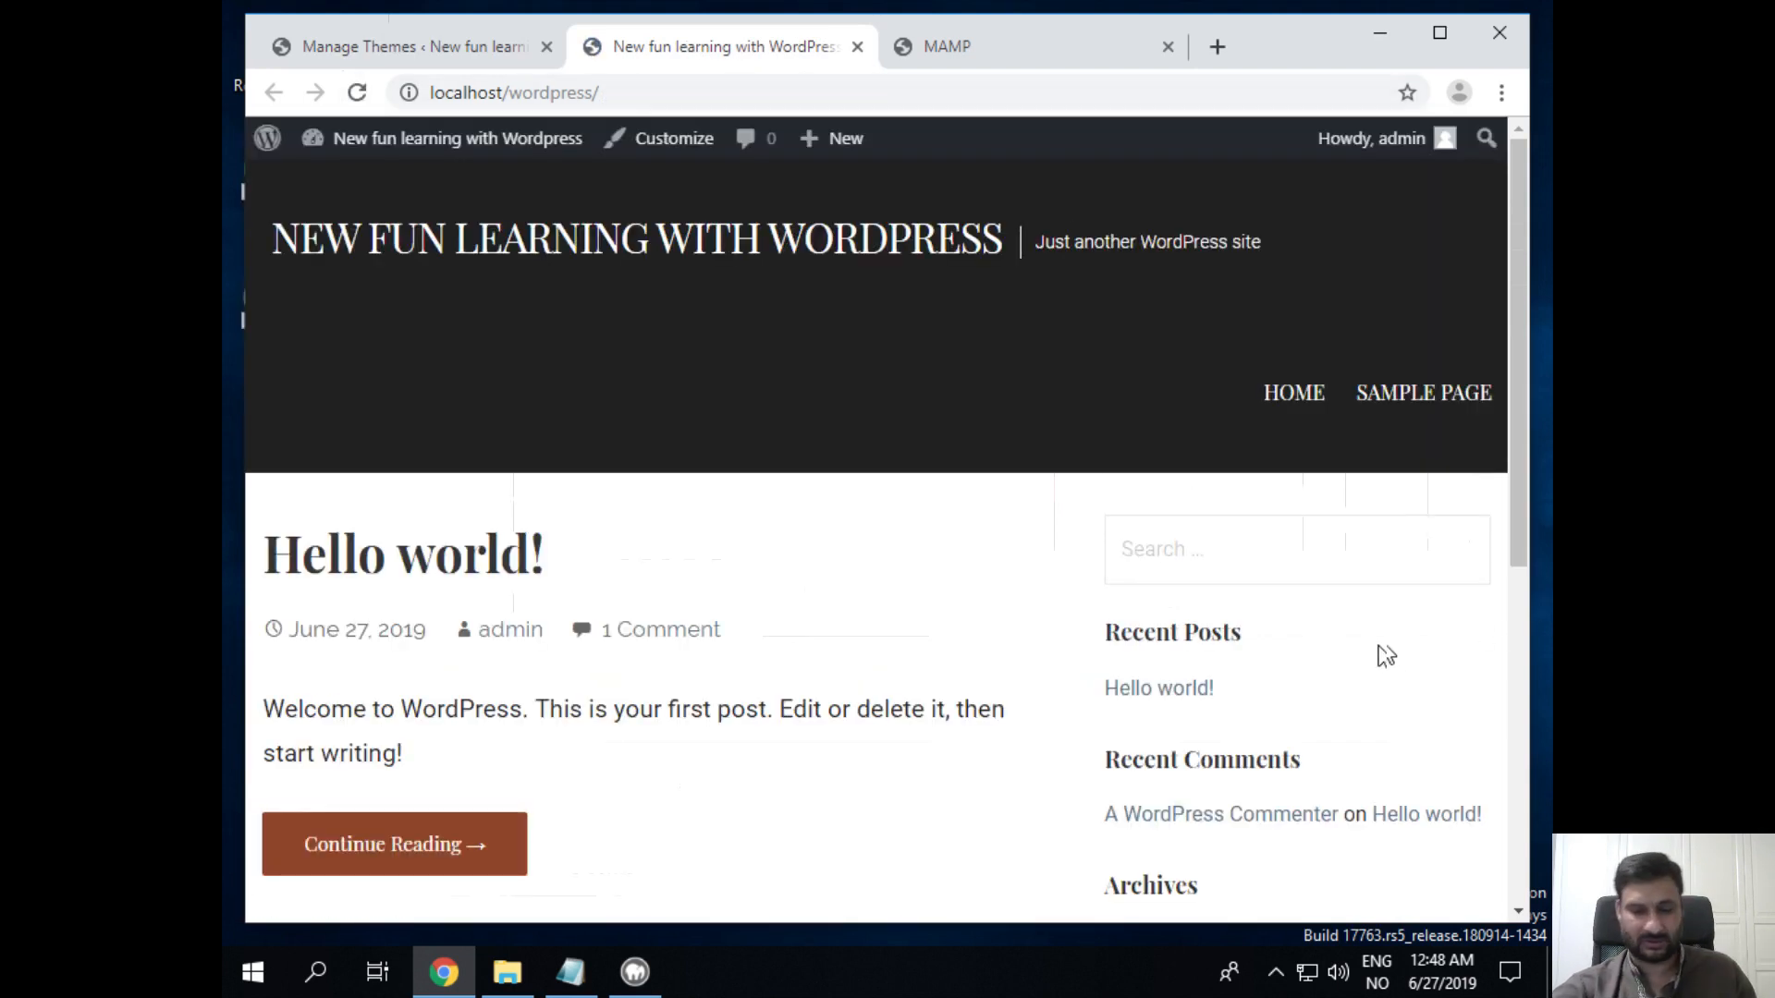
{"action": "scroll", "coordinate": [749, 701], "scroll_direction": "down", "scroll_amount": 5}
{"action": "scroll", "coordinate": [765, 698], "scroll_direction": "down", "scroll_amount": 2}
{"action": "scroll", "coordinate": [772, 647], "scroll_direction": "up", "scroll_amount": 10}
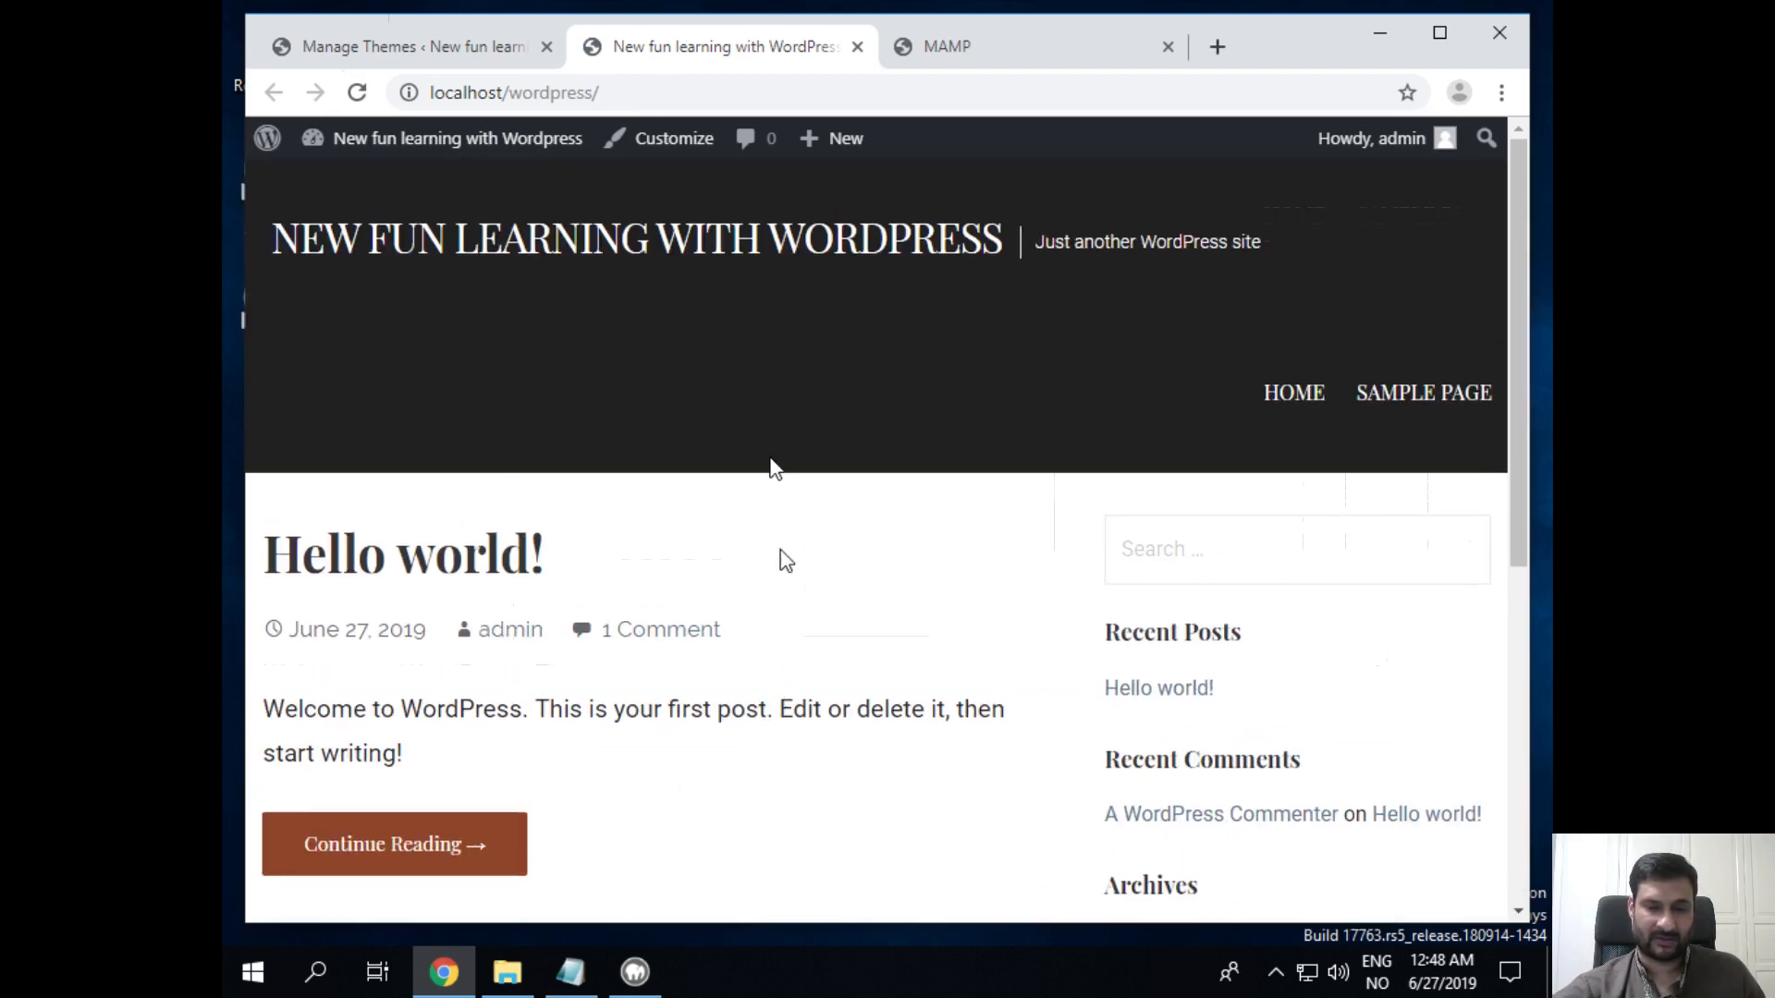
{"action": "left_click", "coordinate": [459, 51]}
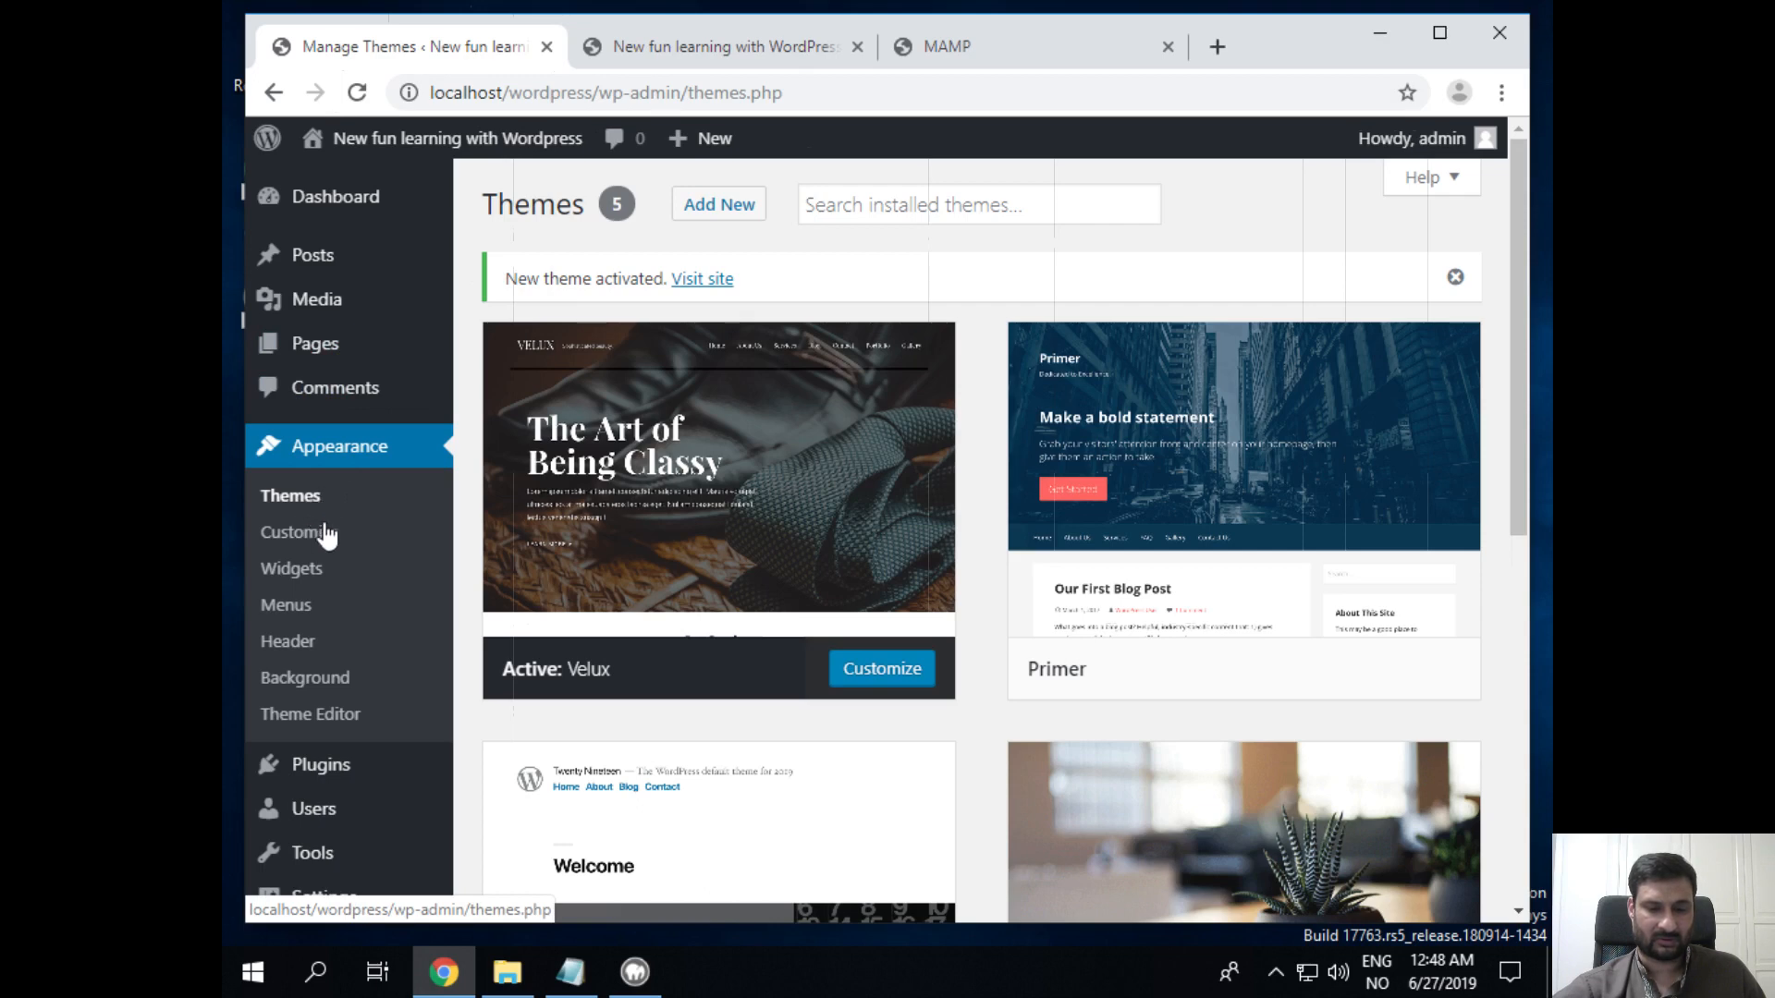
Step: Open Installed Plugins to list the inactive Akismet Anti-Spam and Hello Dolly plugins
{"action": "left_click", "coordinate": [355, 782]}
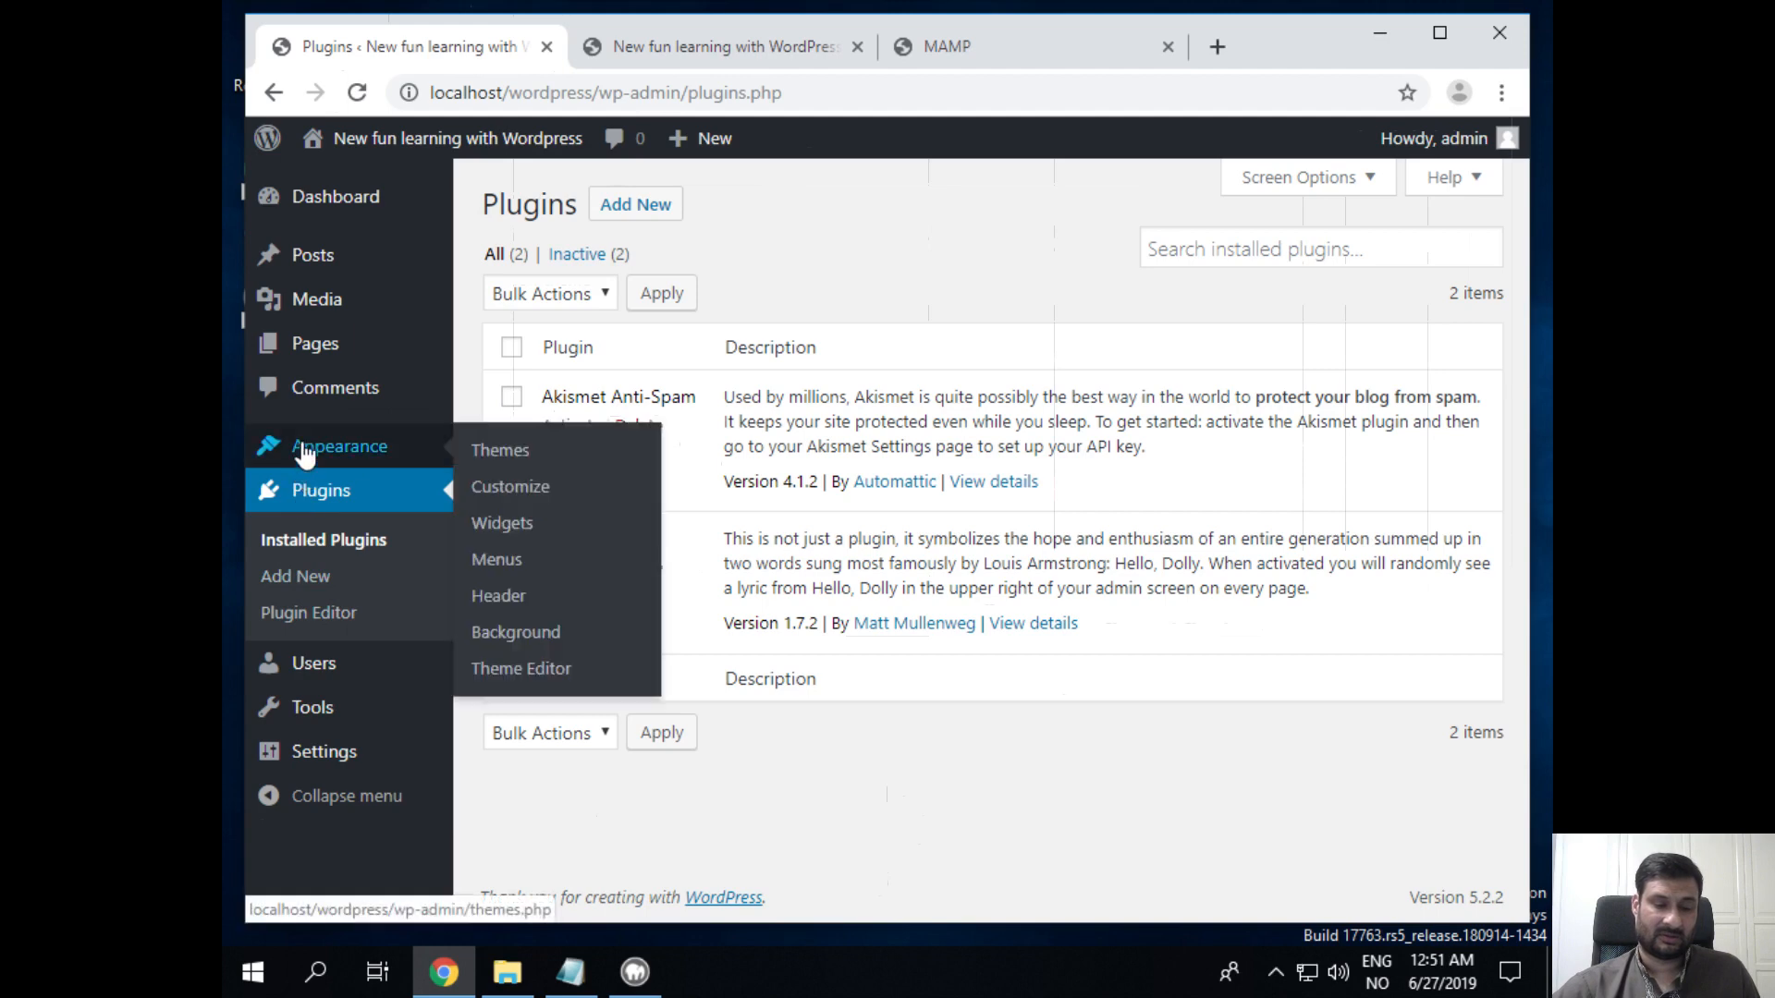
Step: Go to Posts and choose Add New to open an empty post in the block editor
{"action": "mouse_move", "coordinate": [313, 328]}
{"action": "left_click", "coordinate": [318, 246]}
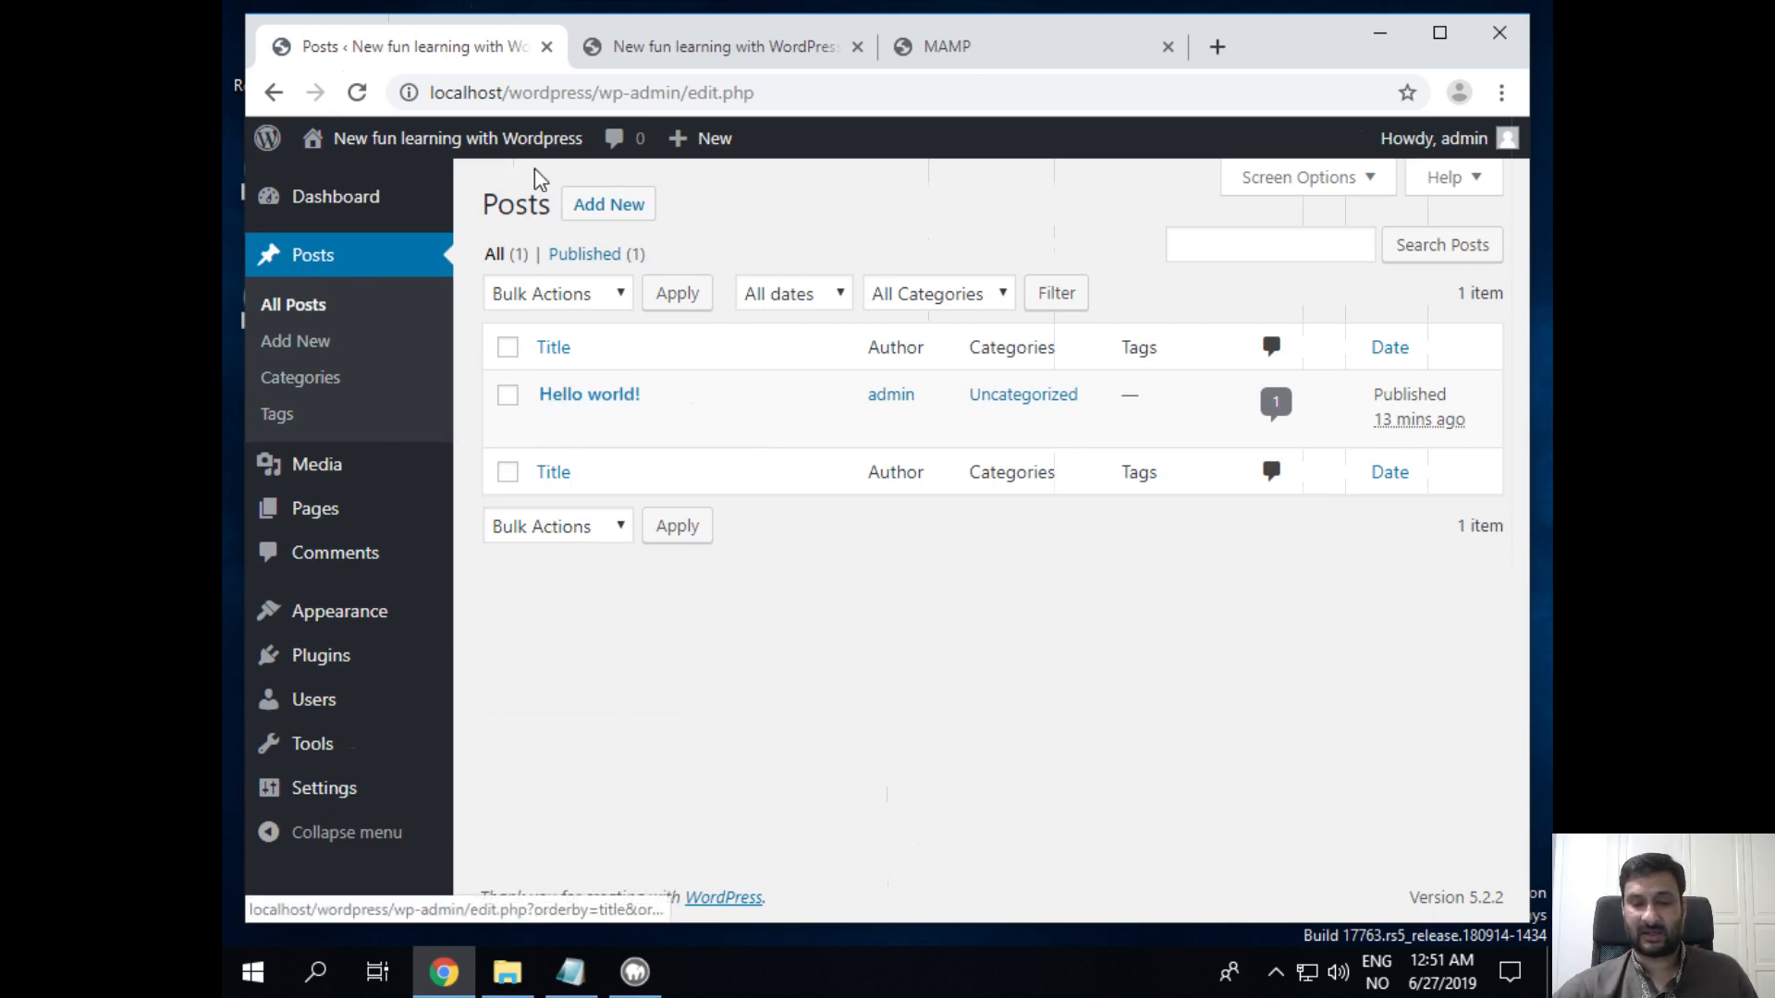
{"action": "left_click", "coordinate": [581, 204]}
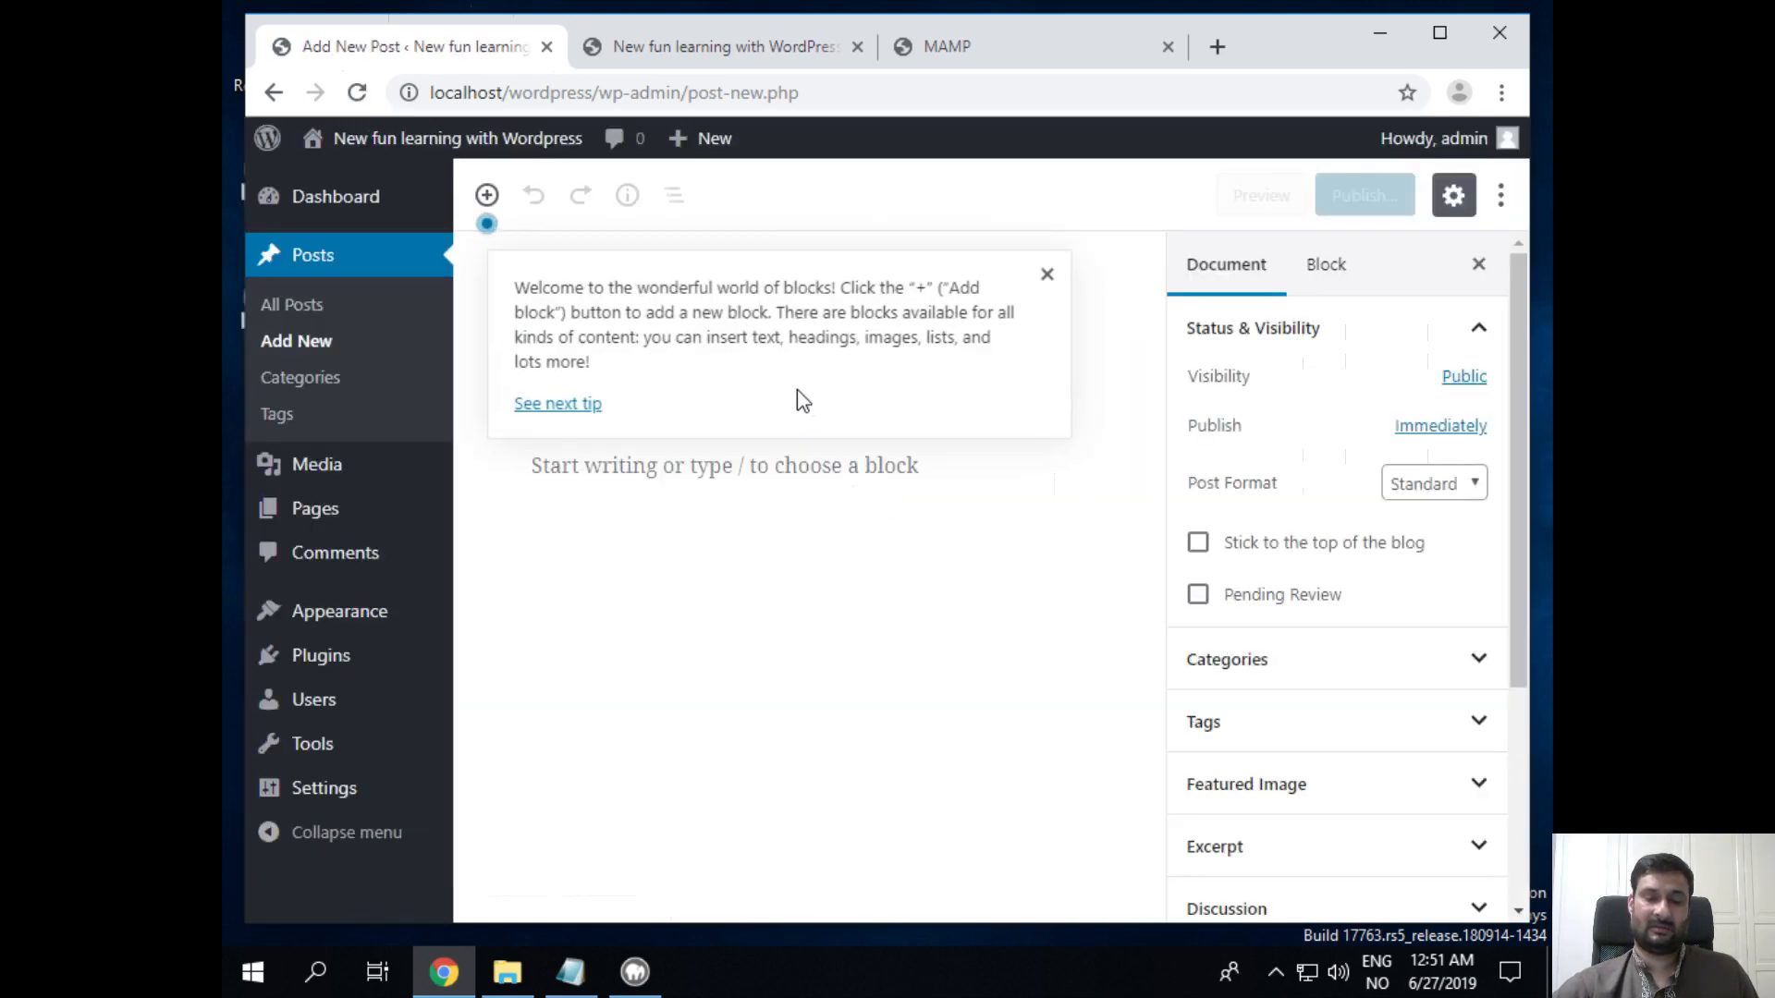
Step: Dismiss the welcome tip and title the post with the author's name followed by 's first post
{"action": "left_click", "coordinate": [1046, 274]}
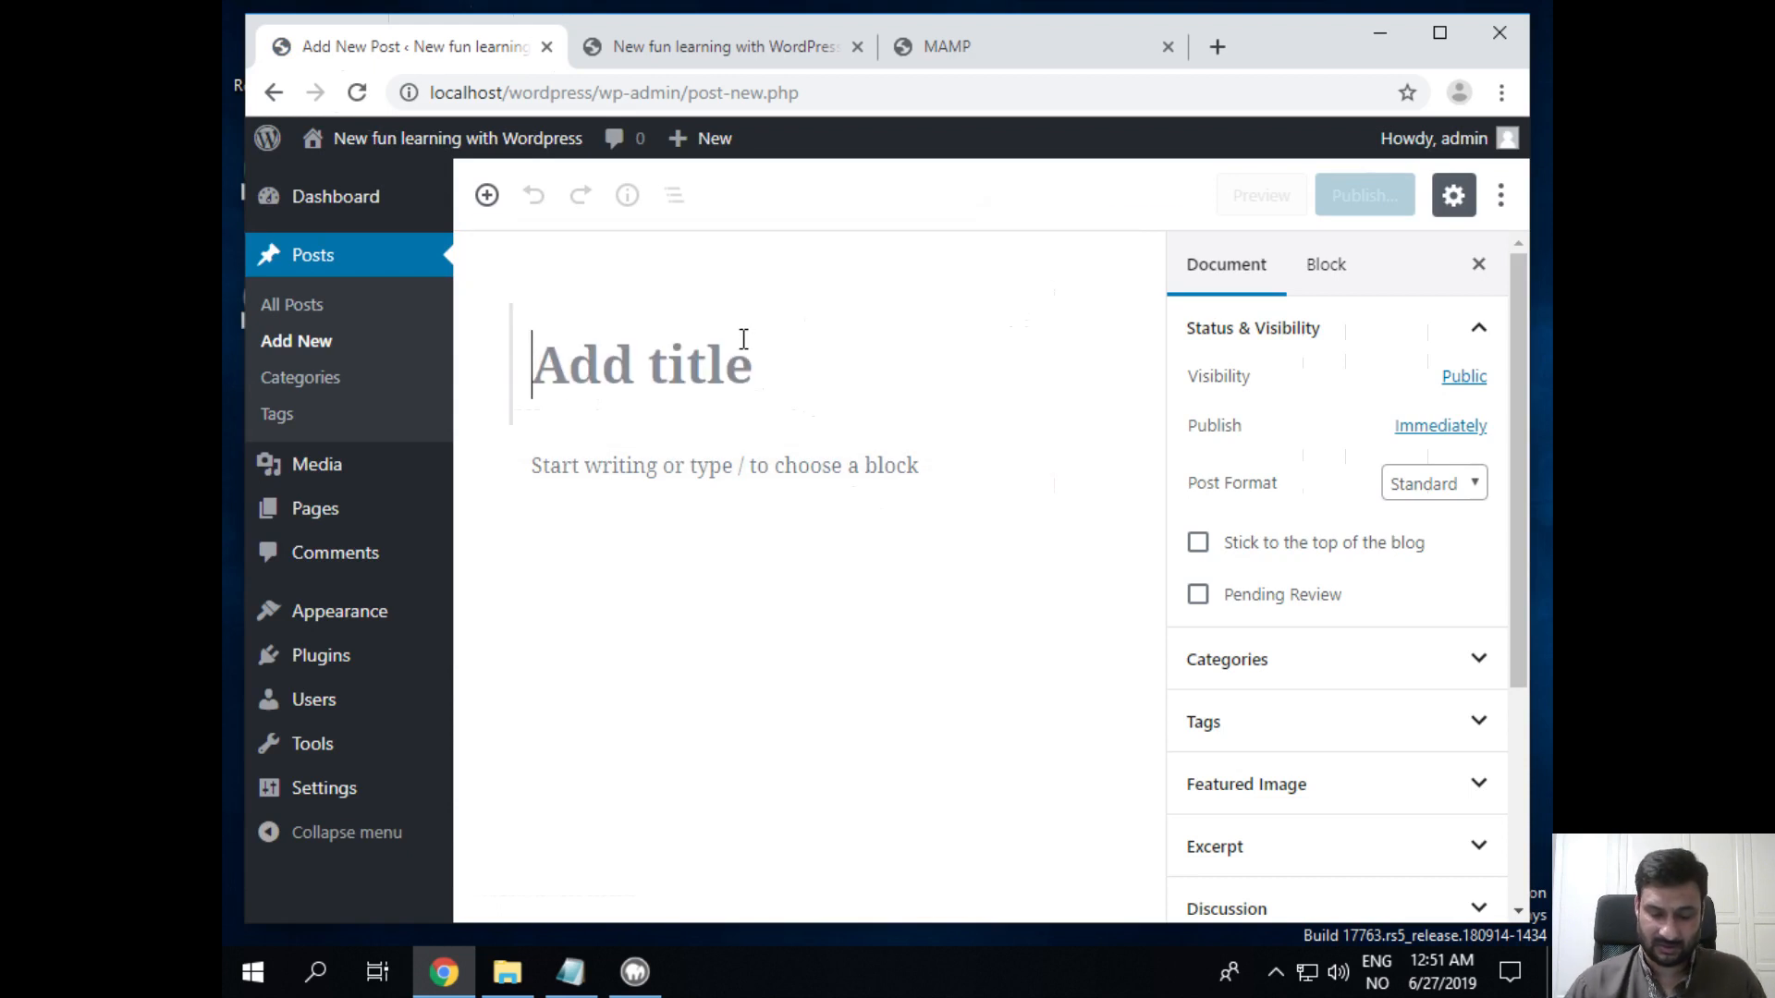
{"action": "type", "text": "KAmran"}
{"action": "key", "text": "BackSpace"}
{"action": "key", "text": "BackSpace"}
{"action": "key", "text": "BackSpace"}
{"action": "key", "text": "BackSpace"}
{"action": "key", "text": "BackSpace"}
{"action": "type", "text": "amran"}
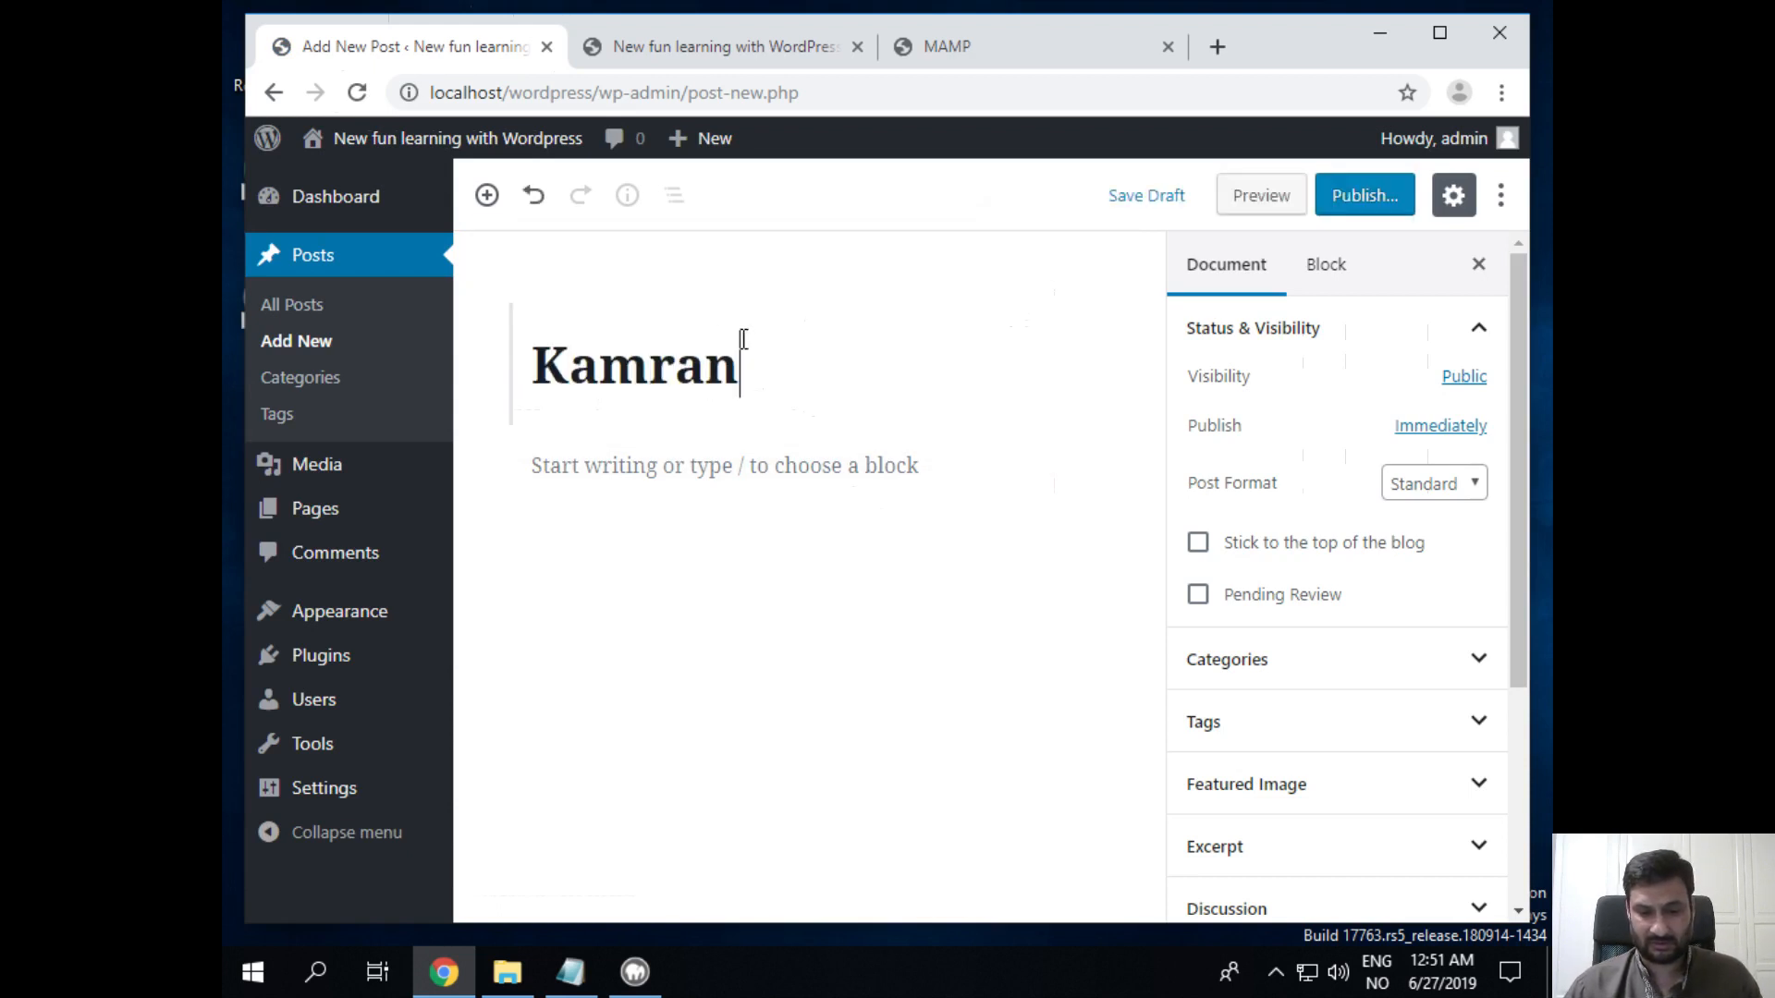
{"action": "key", "text": "Return"}
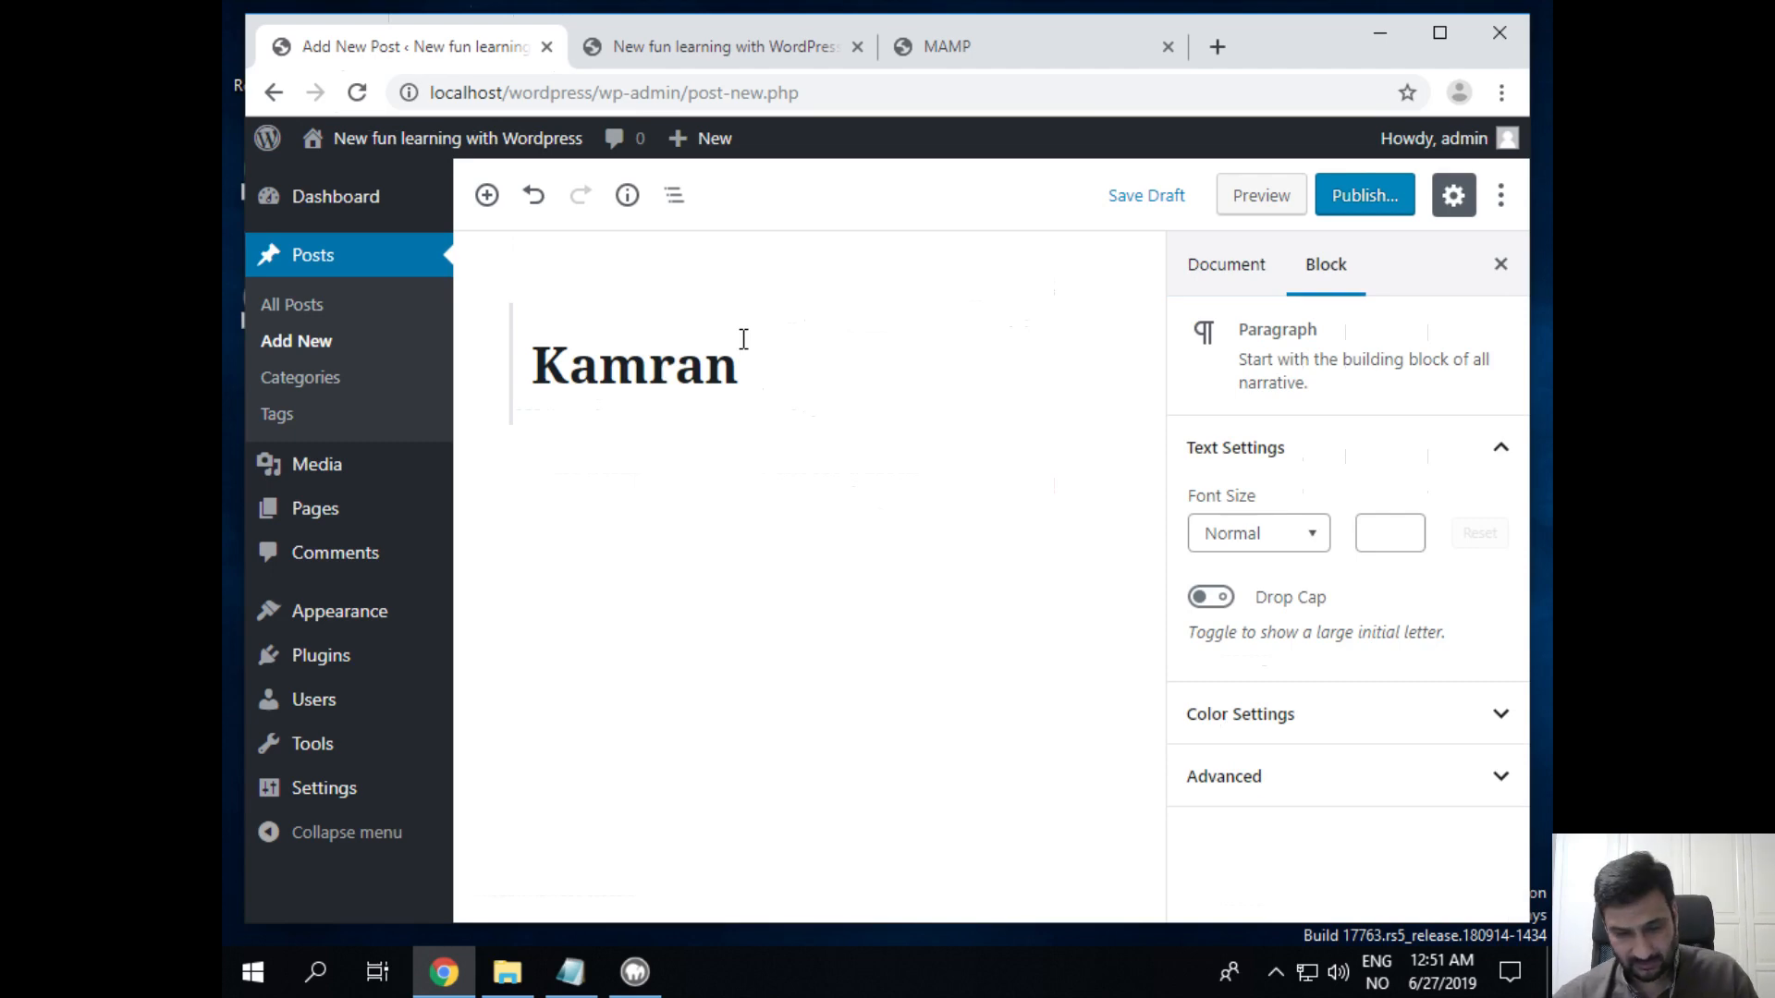
{"action": "left_click", "coordinate": [744, 339]}
{"action": "type", "text": "'s "}
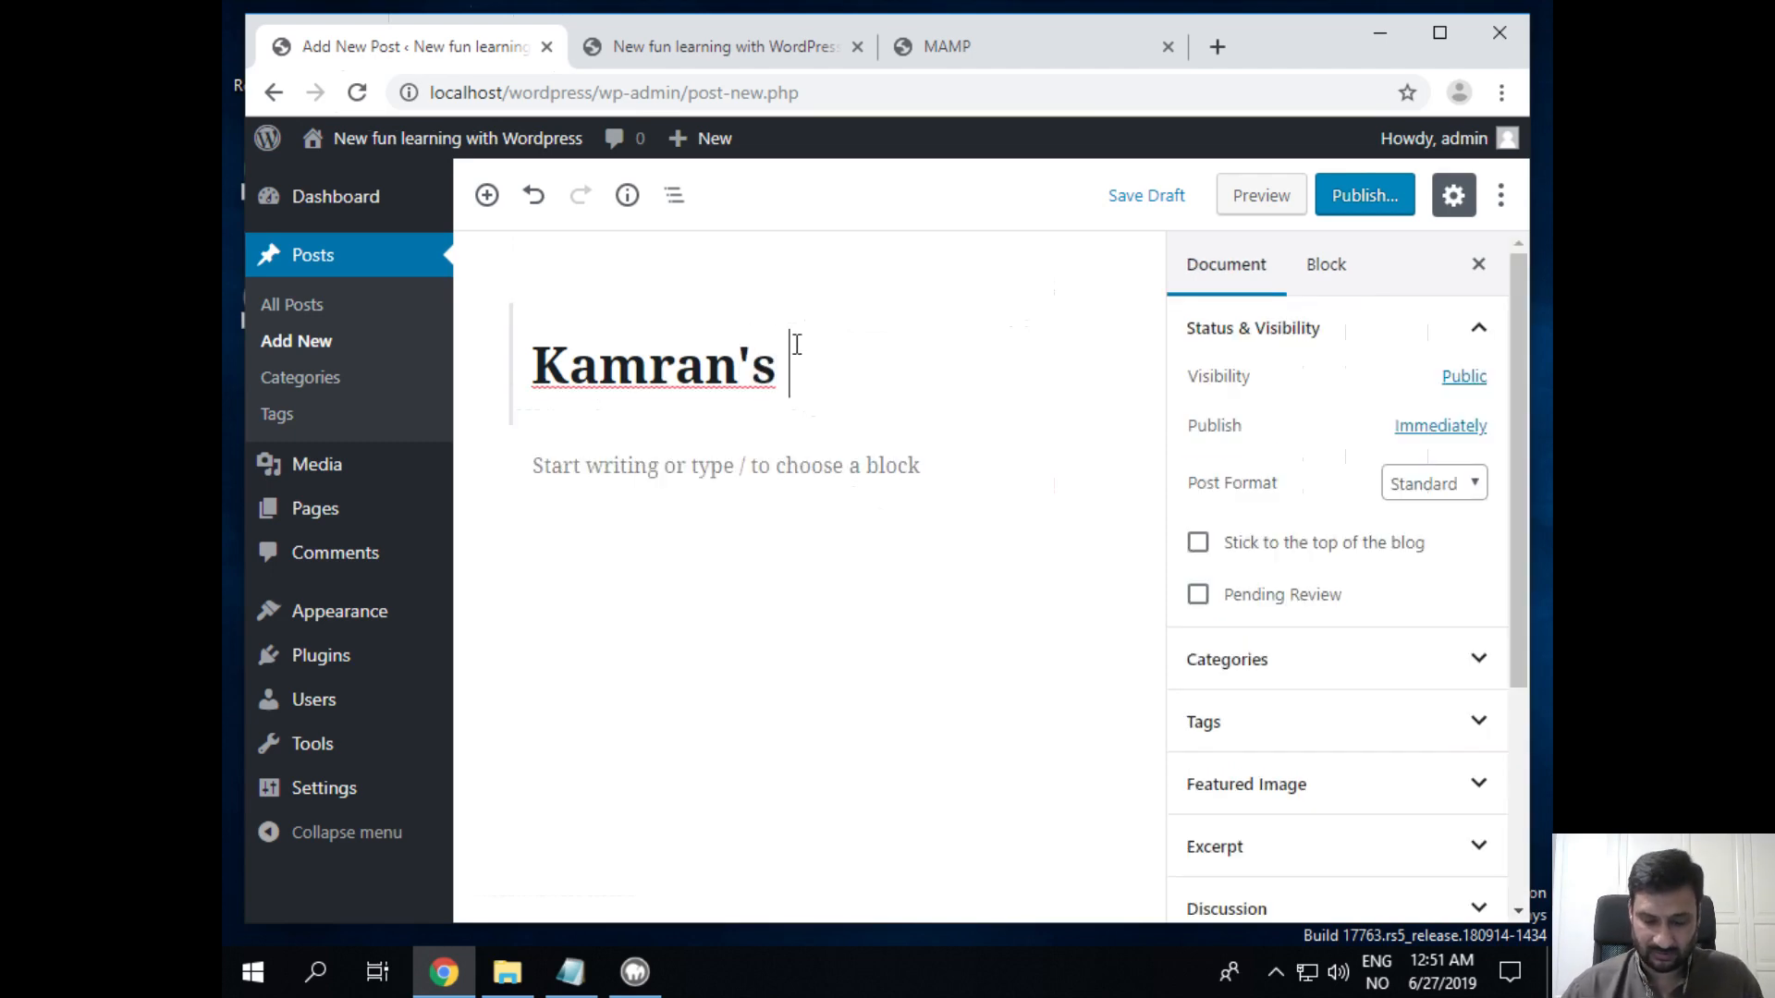
{"action": "type", "text": "first post"}
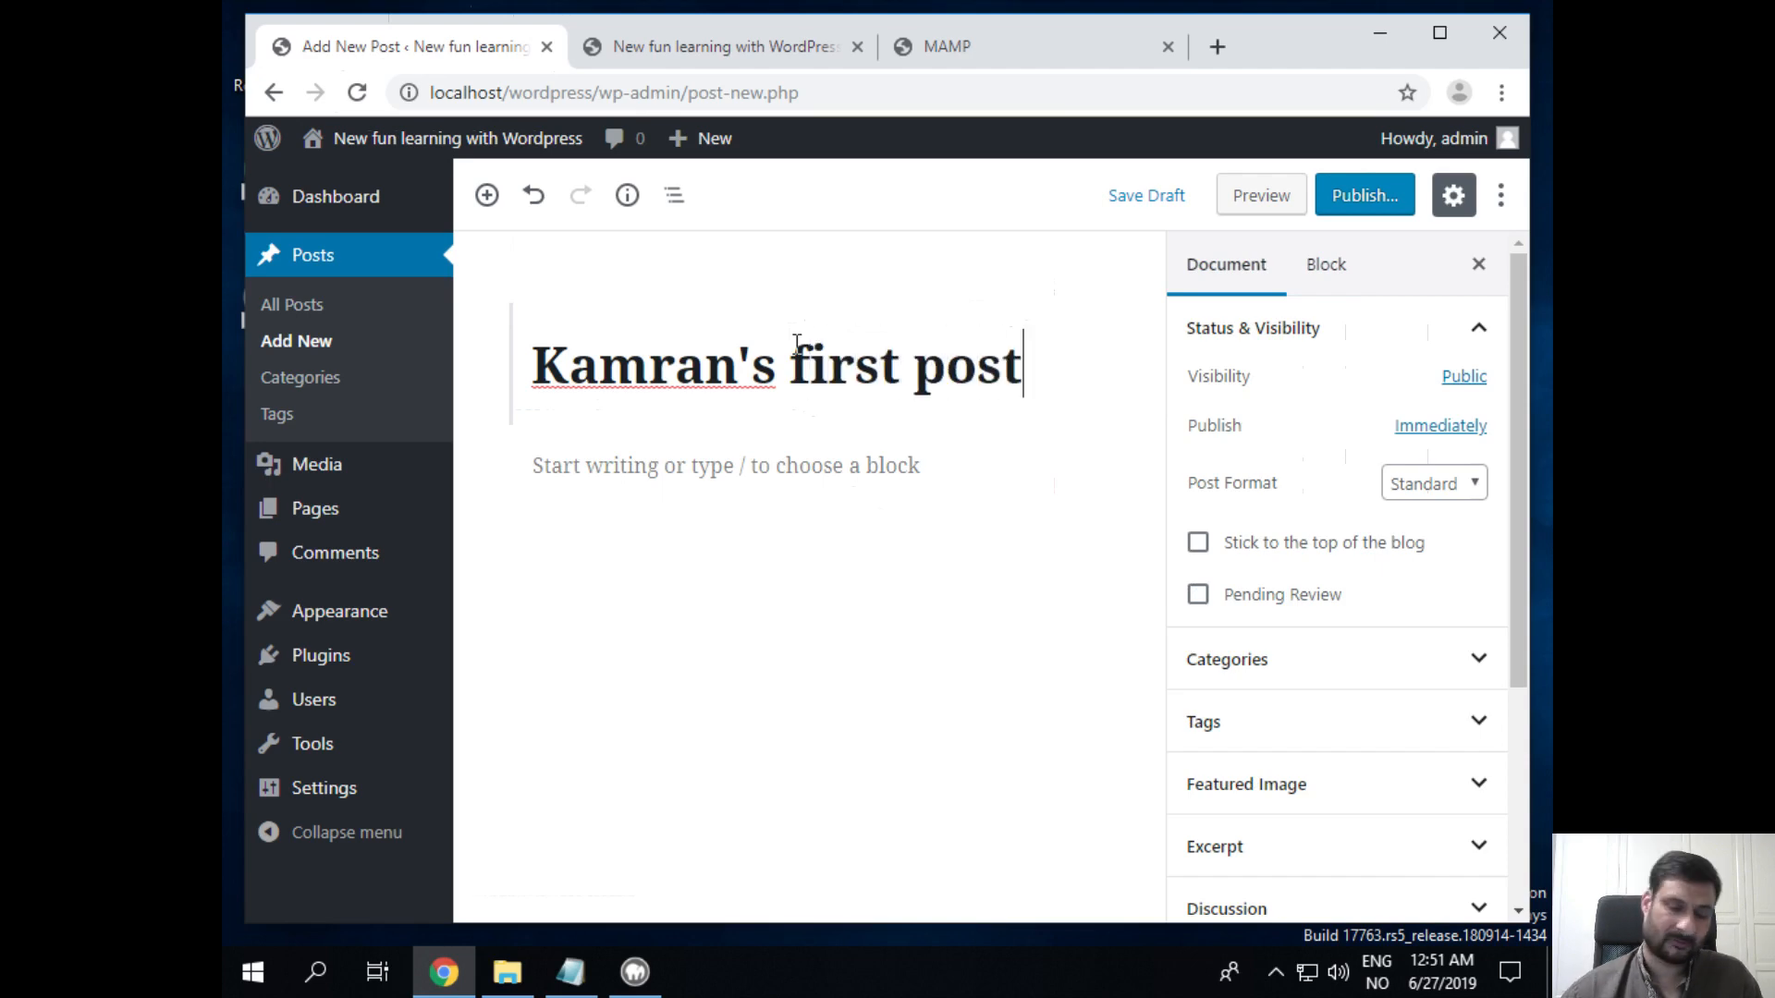
Step: Write the body paragraph 'Linux rules! Yeay!' and start an empty paragraph below it
{"action": "left_click", "coordinate": [574, 463]}
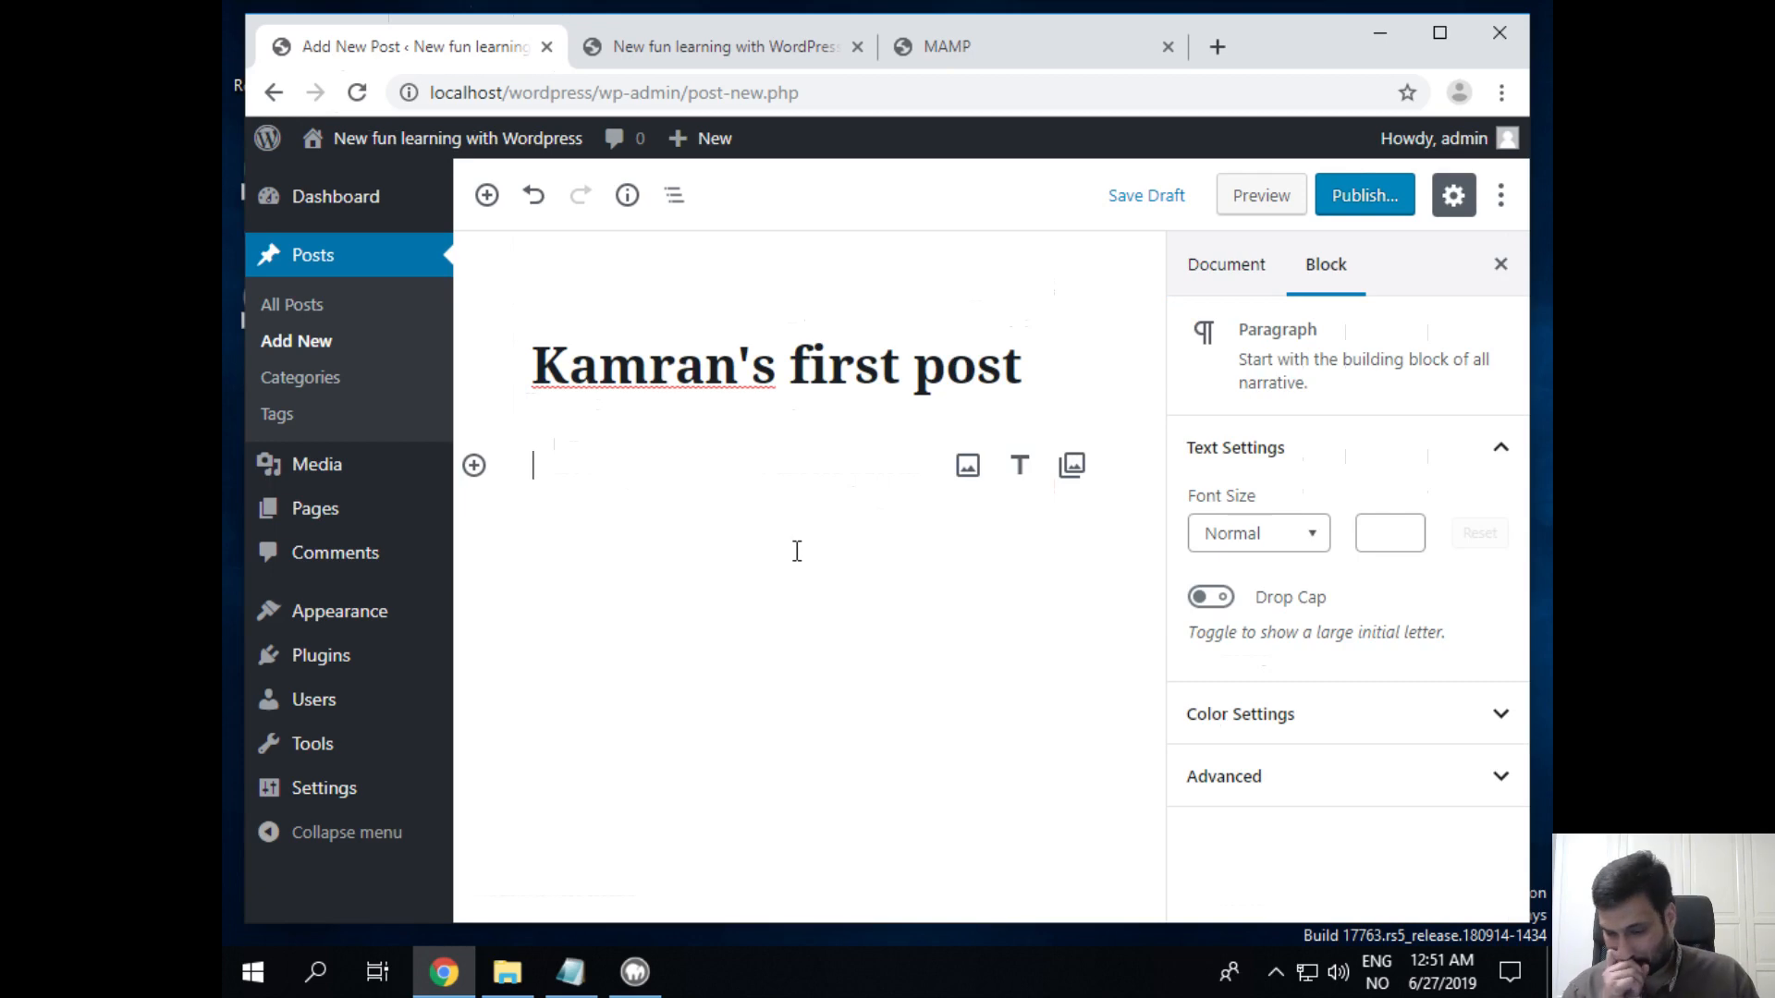
{"action": "type", "text": "Linux "}
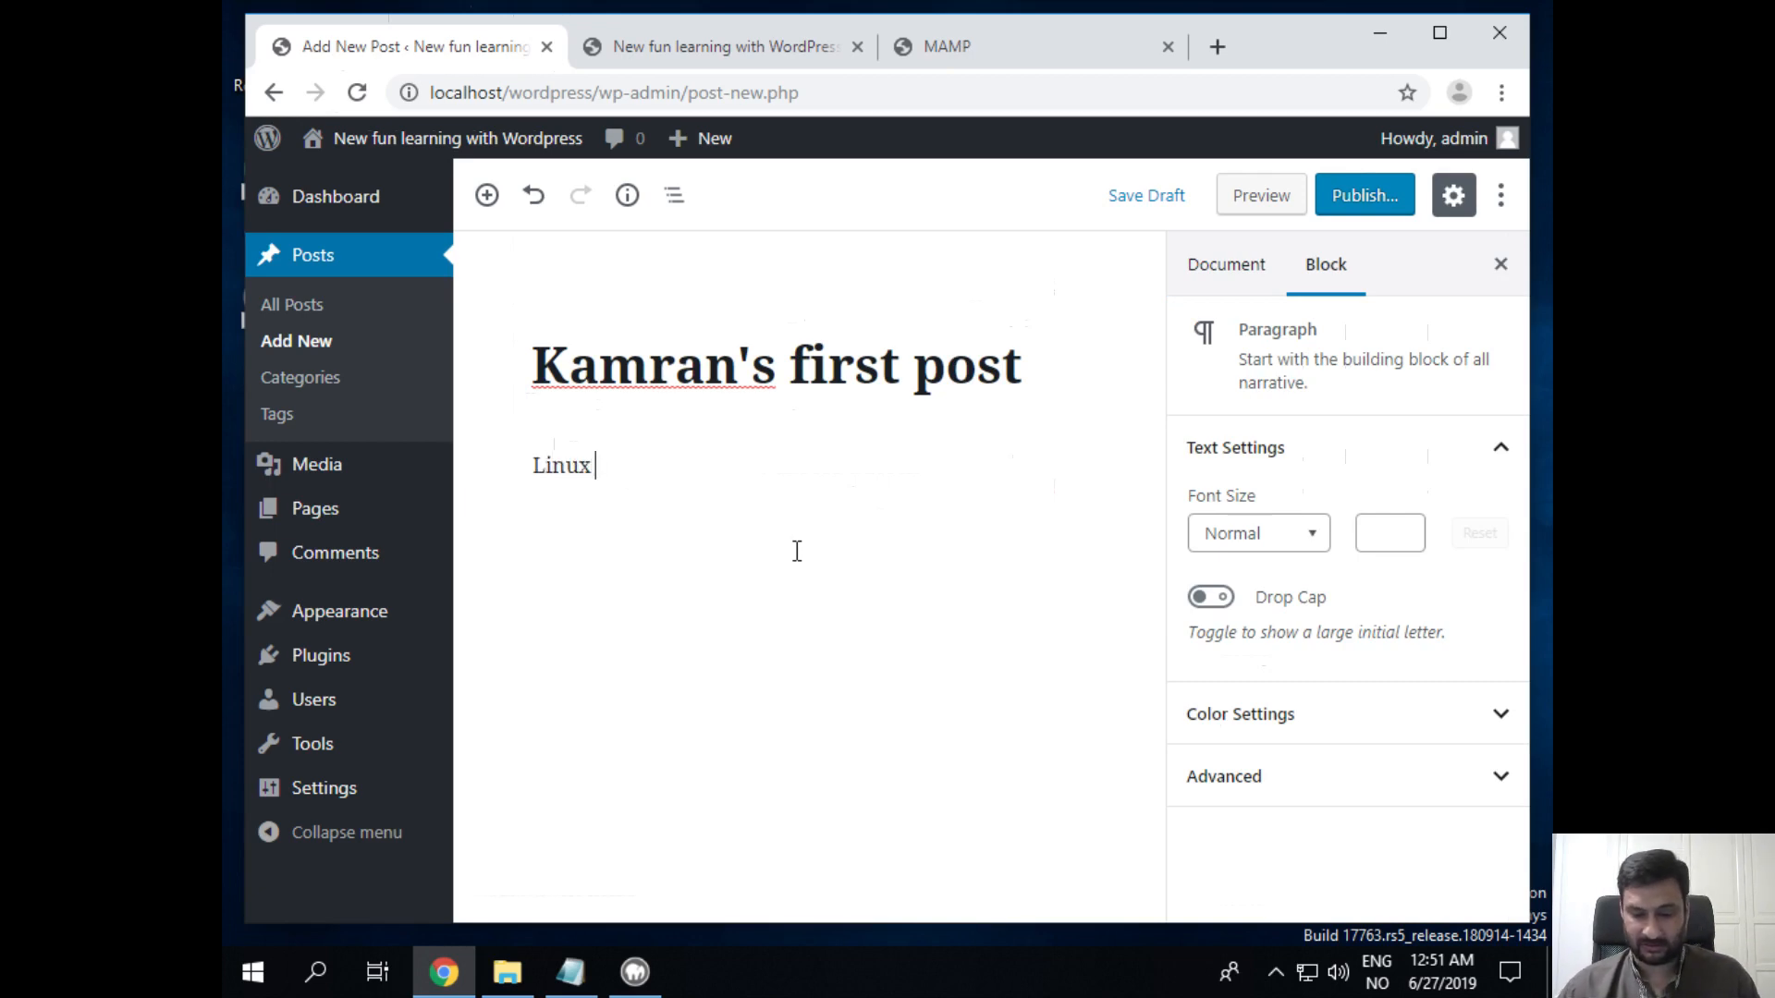
{"action": "type", "text": "rules! "}
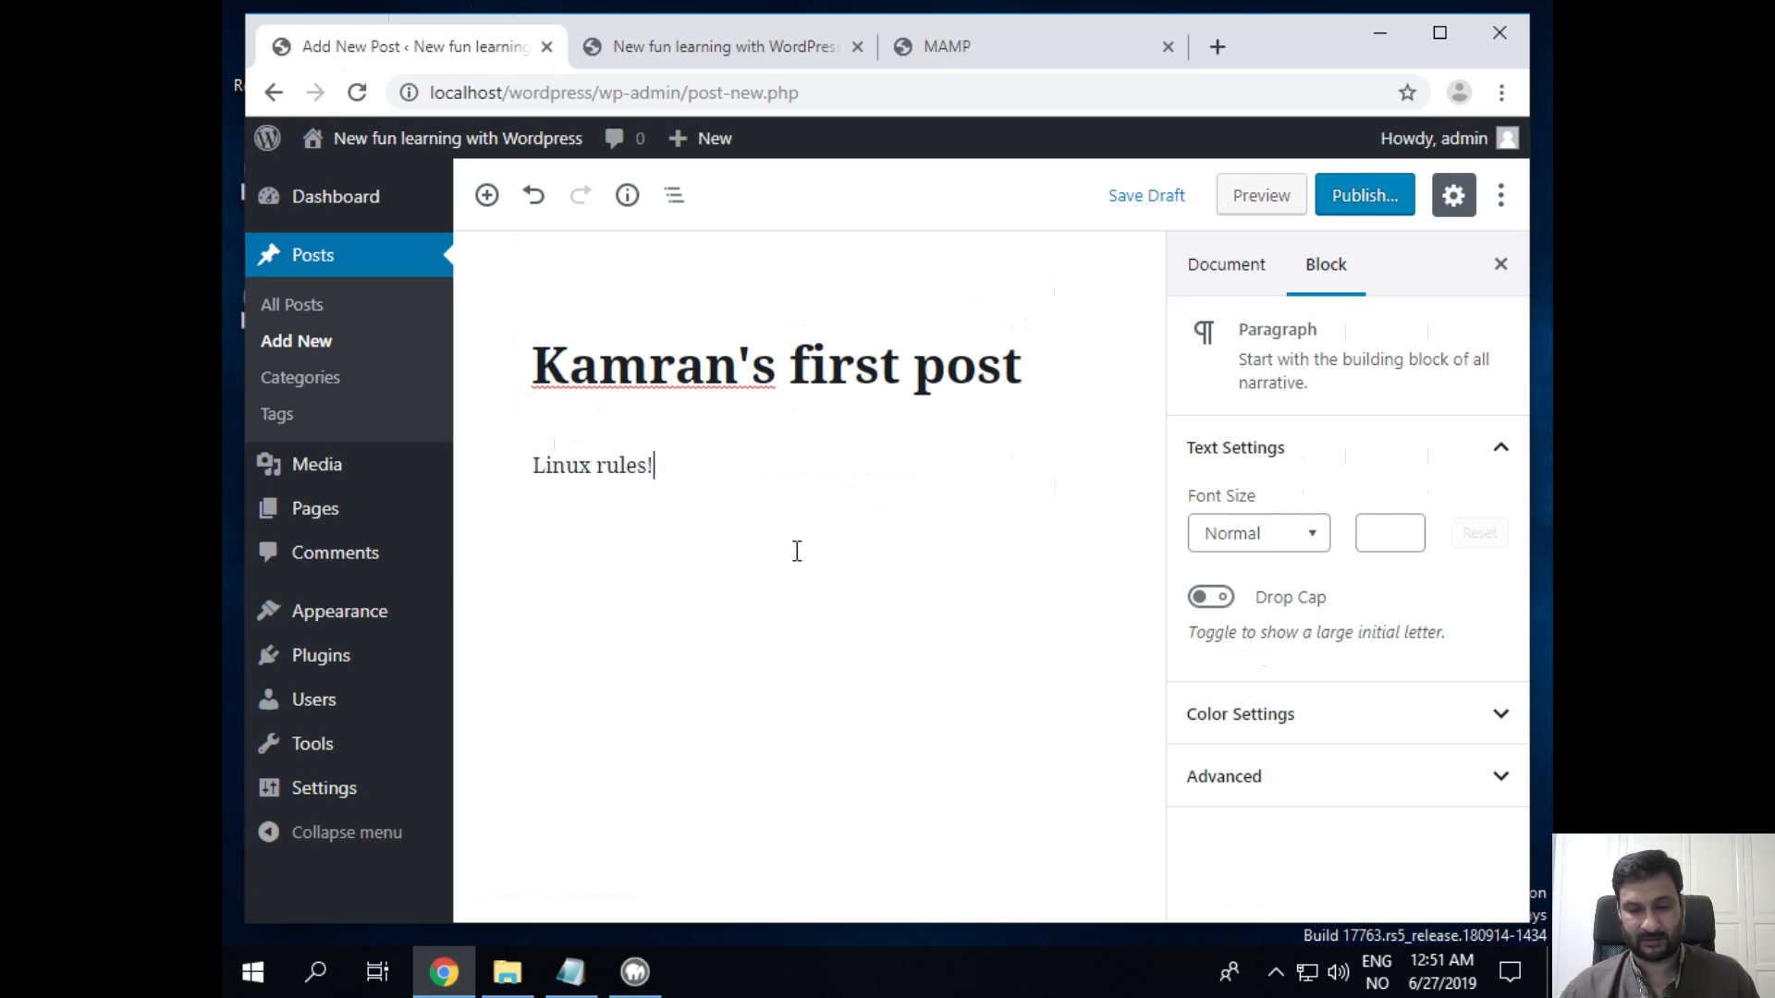
{"action": "type", "text": "Yea"}
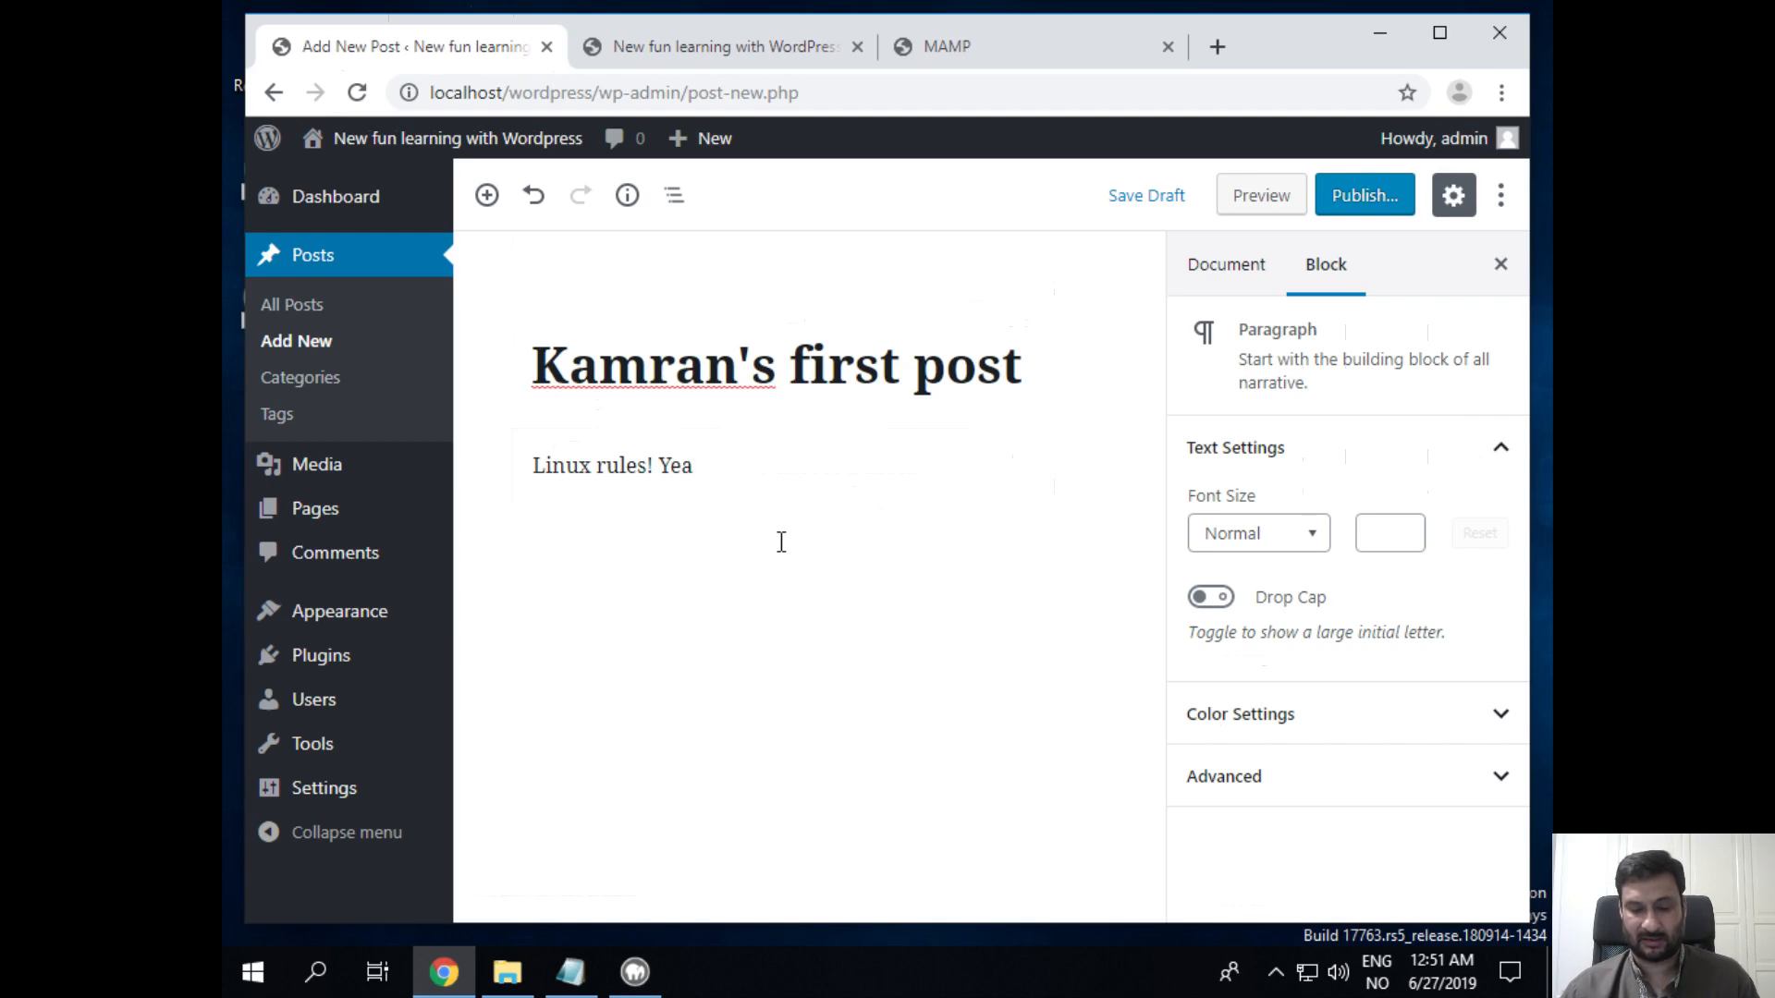
{"action": "type", "text": "y!"}
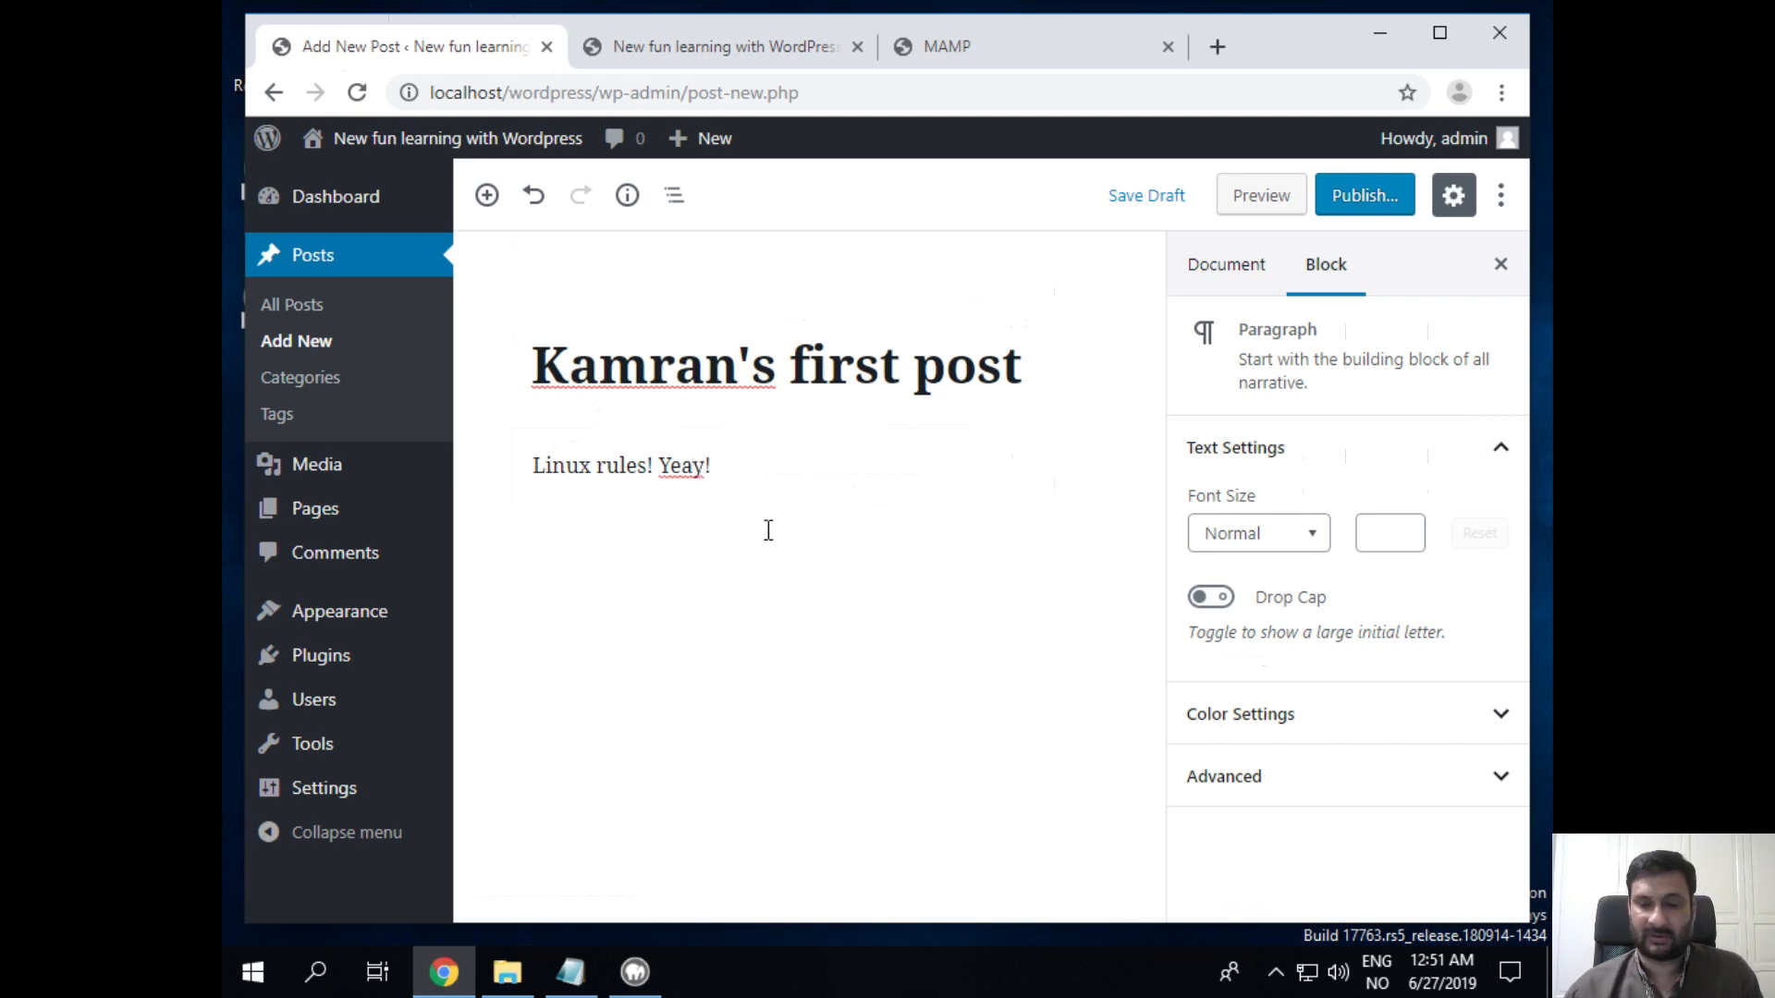
{"action": "key", "text": "Return"}
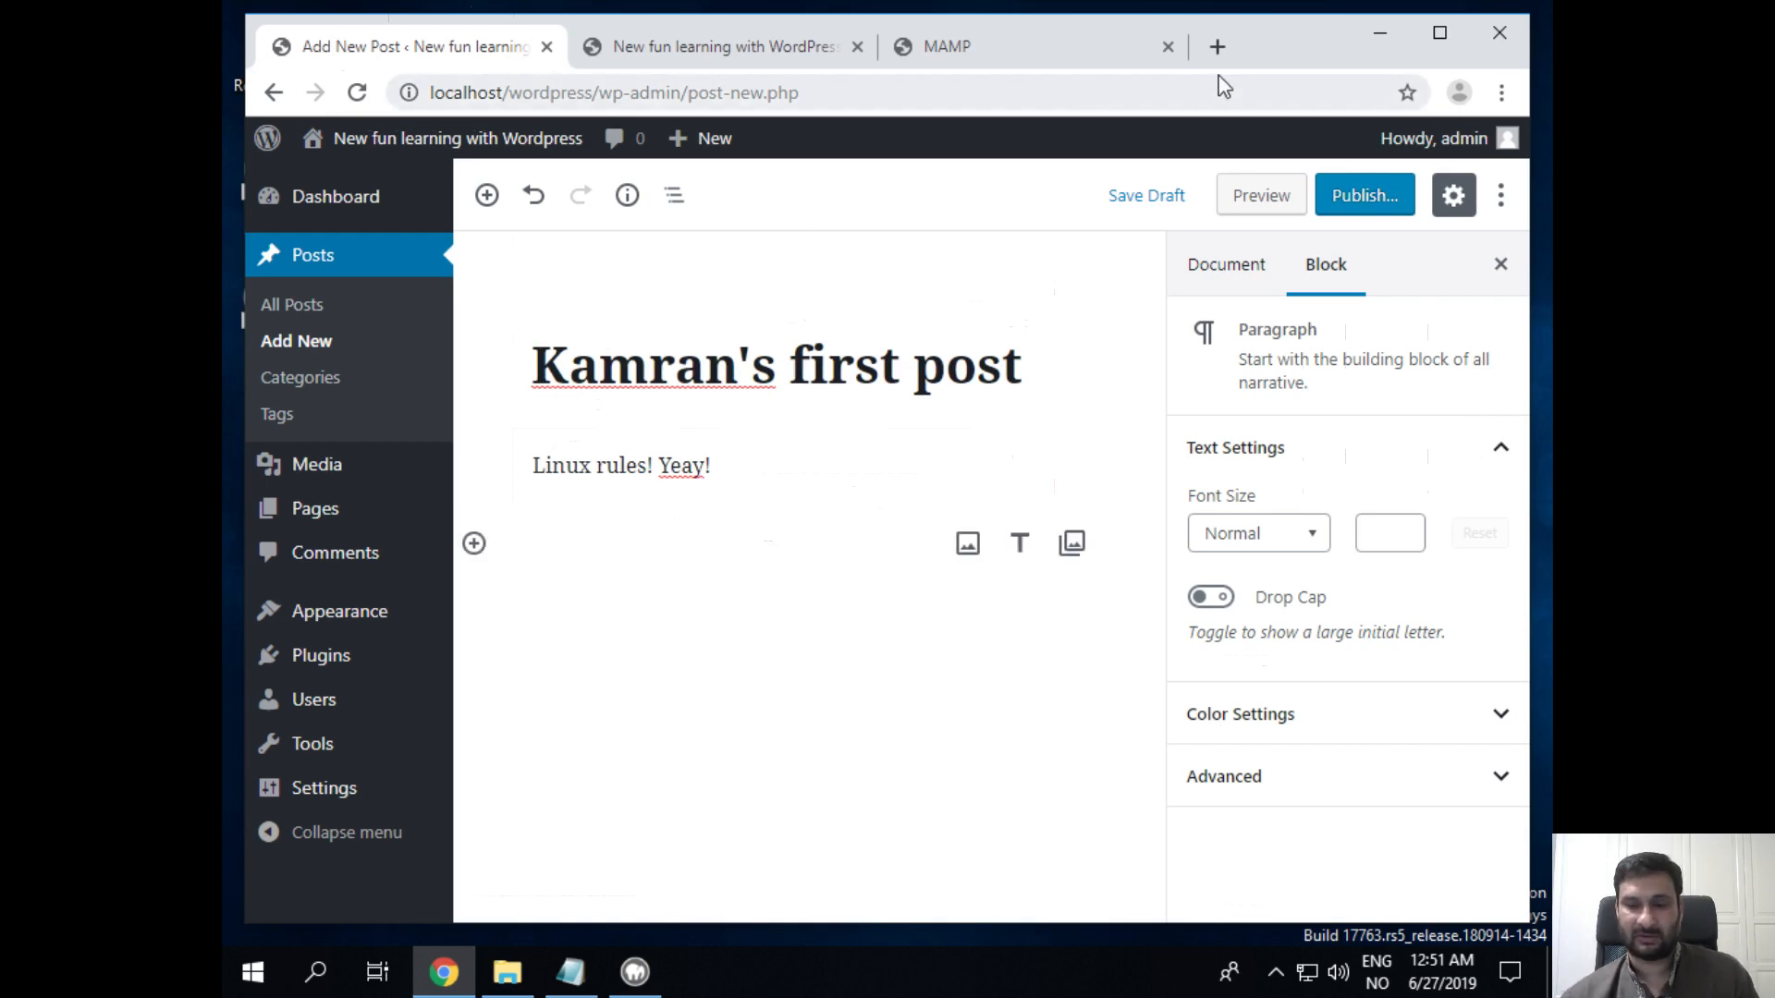
{"action": "left_click", "coordinate": [1217, 48]}
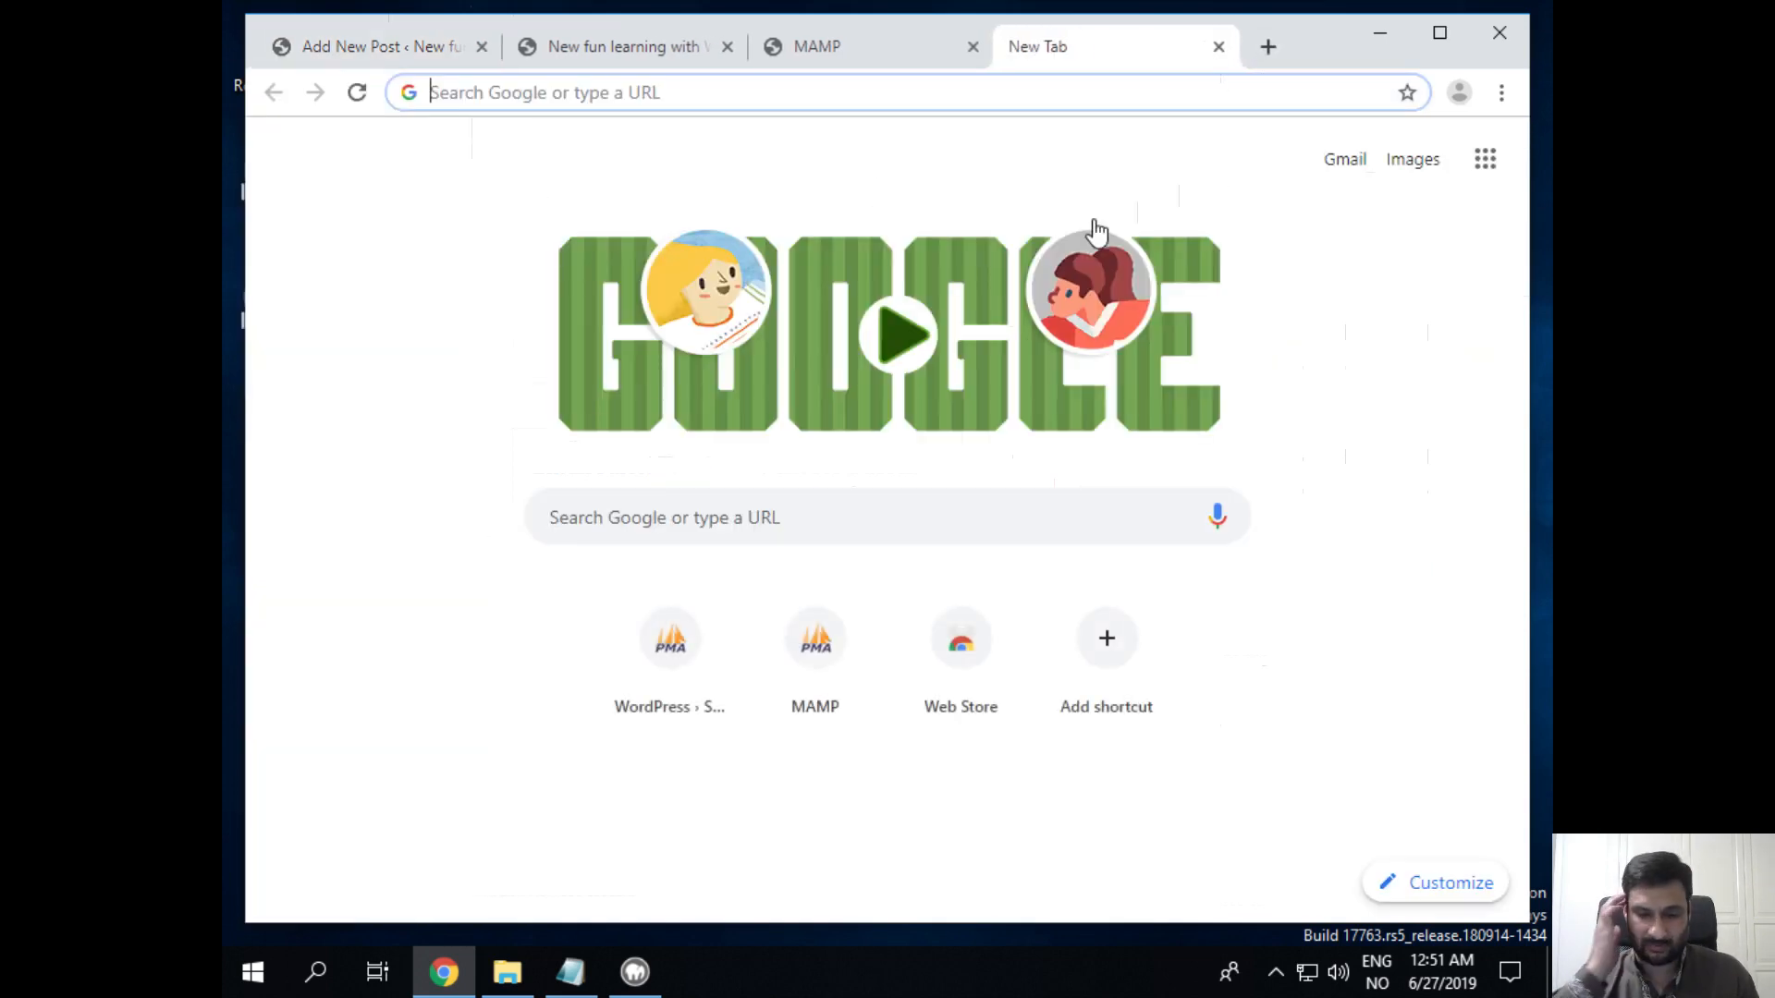
Step: Search Google Images for 'sample forest pictures' and preview the forest photo with yellow-marked trees
{"action": "type", "text": "sampl"}
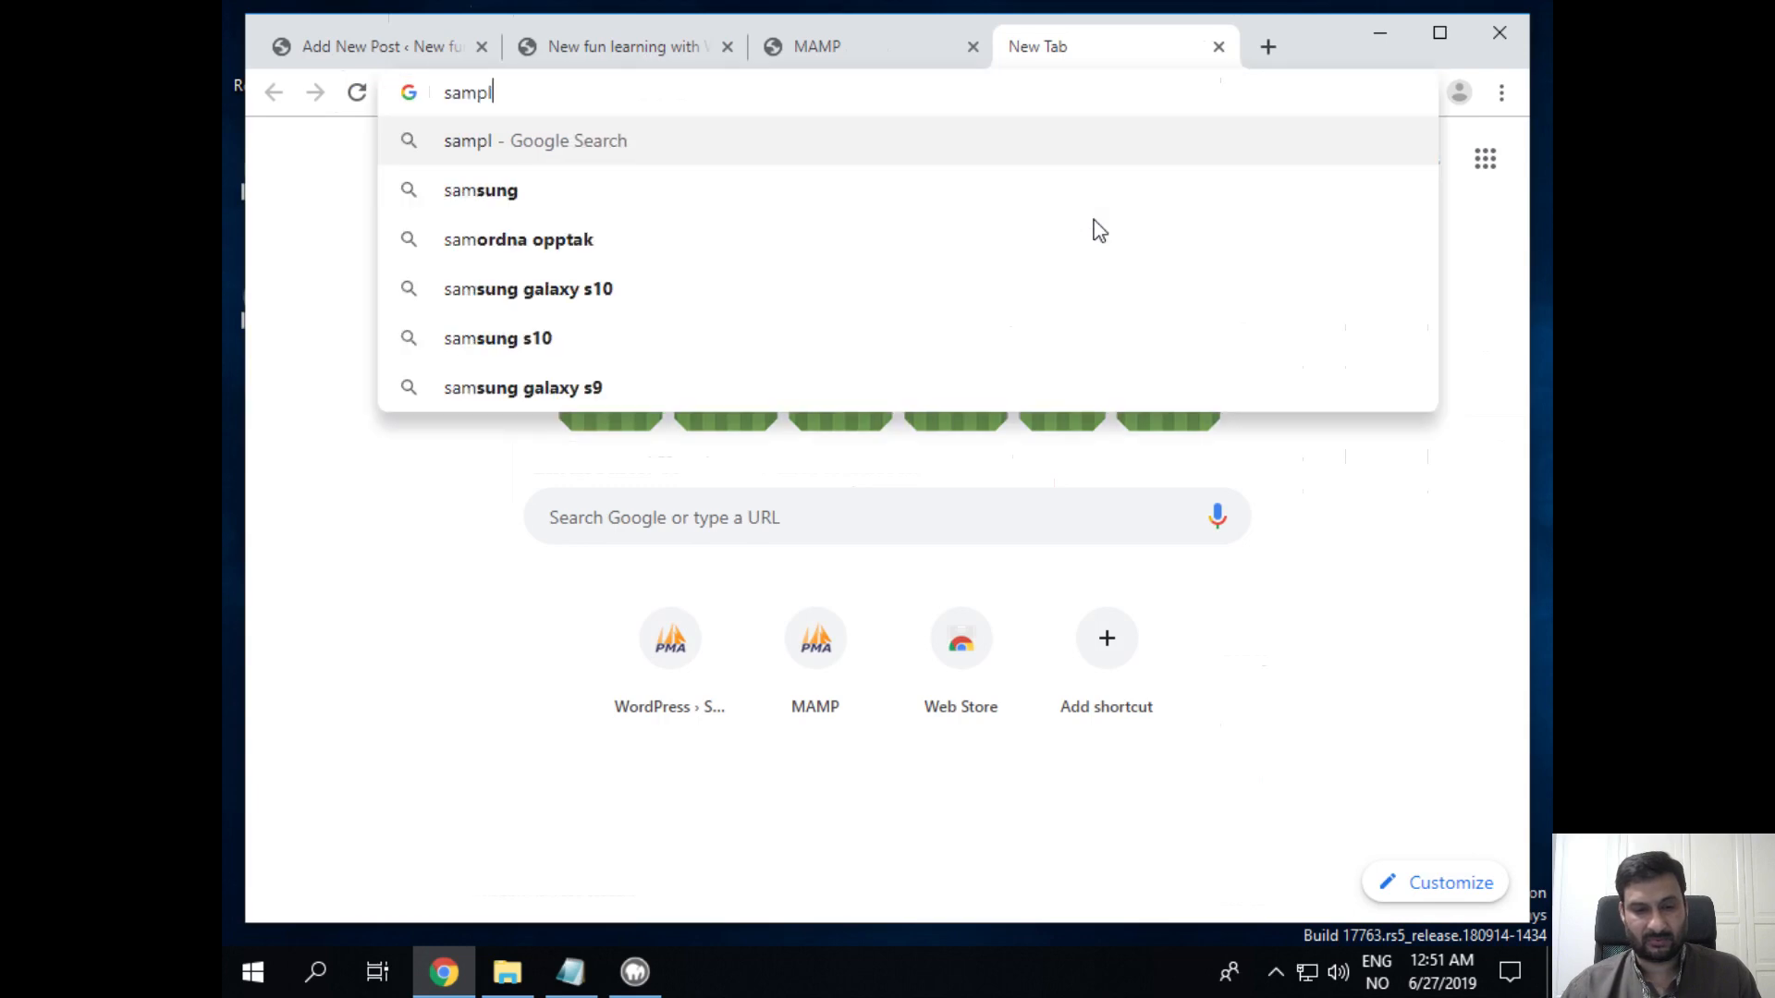
{"action": "type", "text": "e forest"}
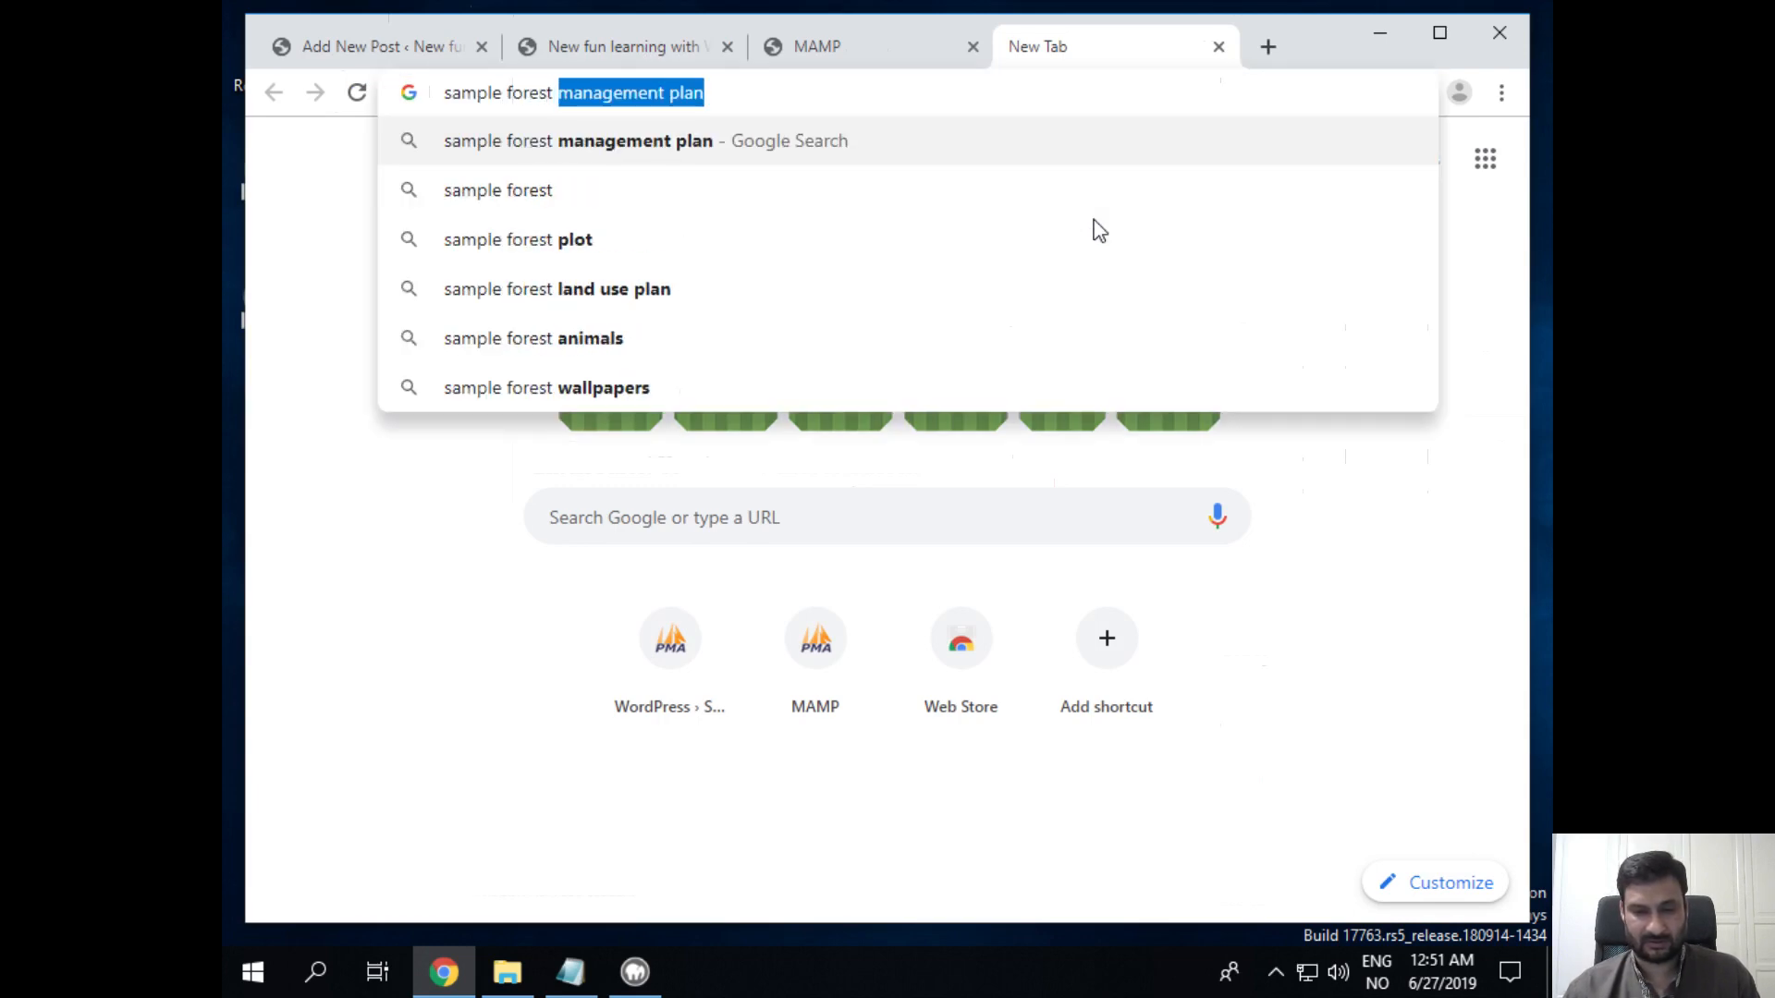
{"action": "type", "text": " pictures"}
{"action": "key", "text": "Return"}
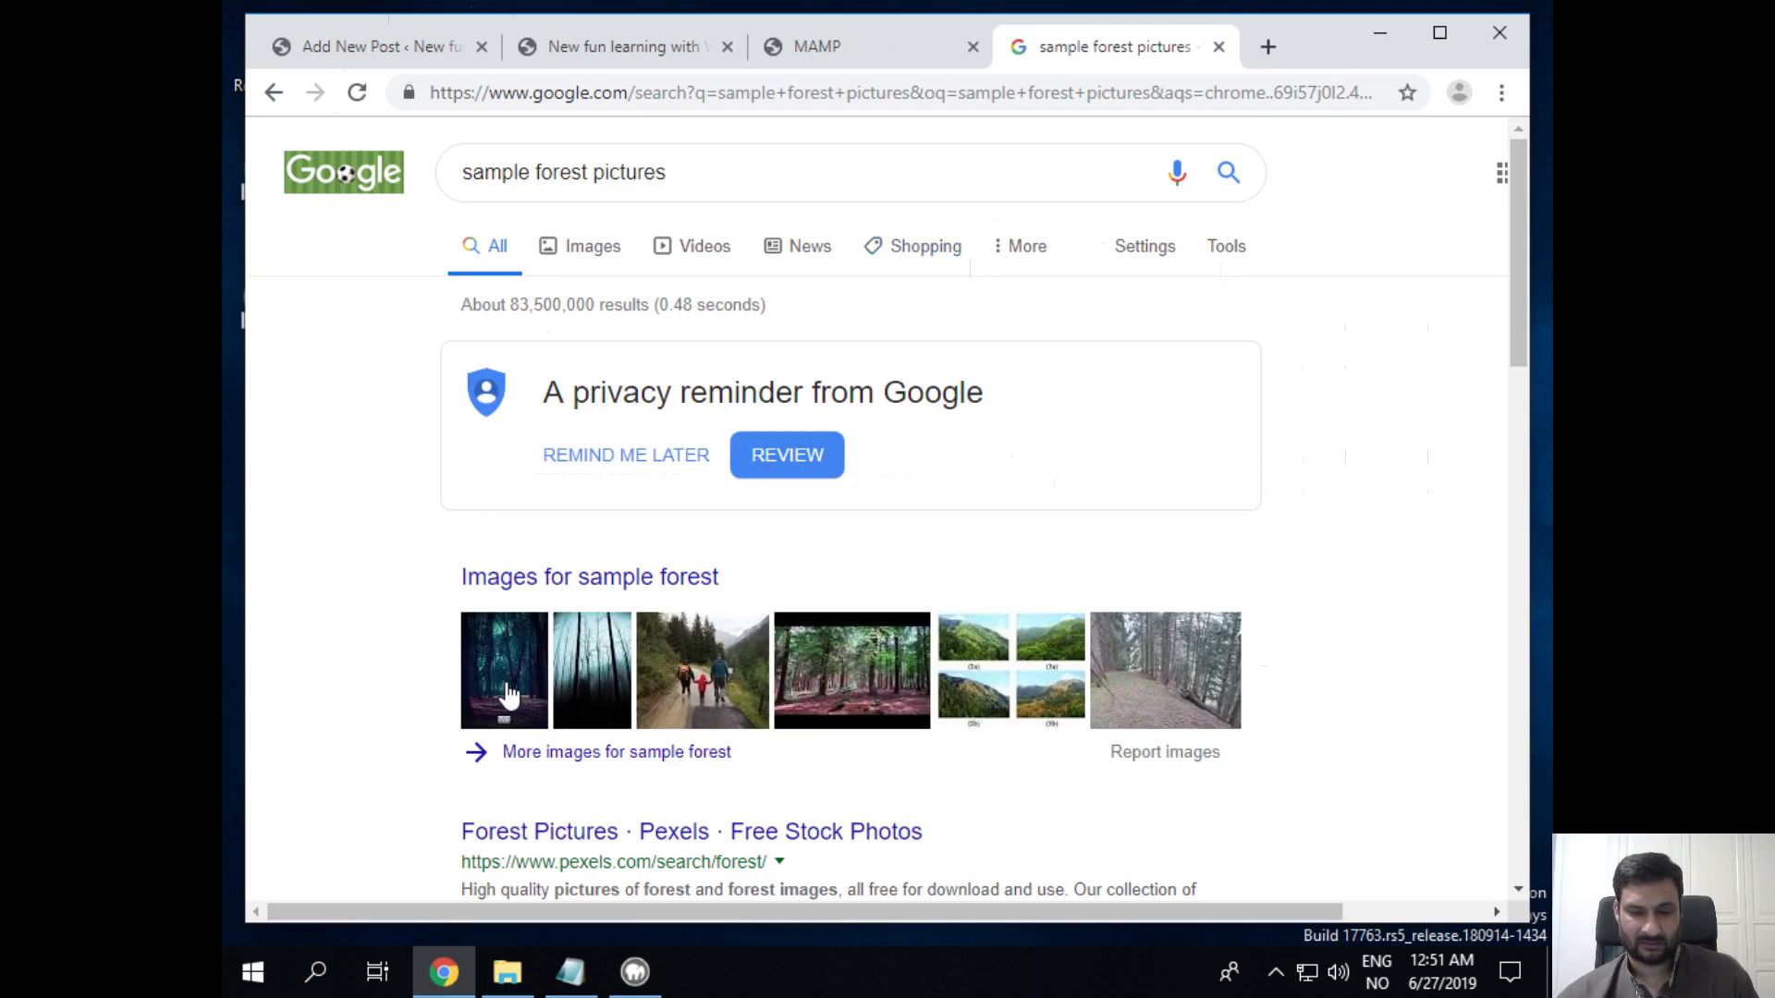
{"action": "left_click", "coordinate": [878, 686]}
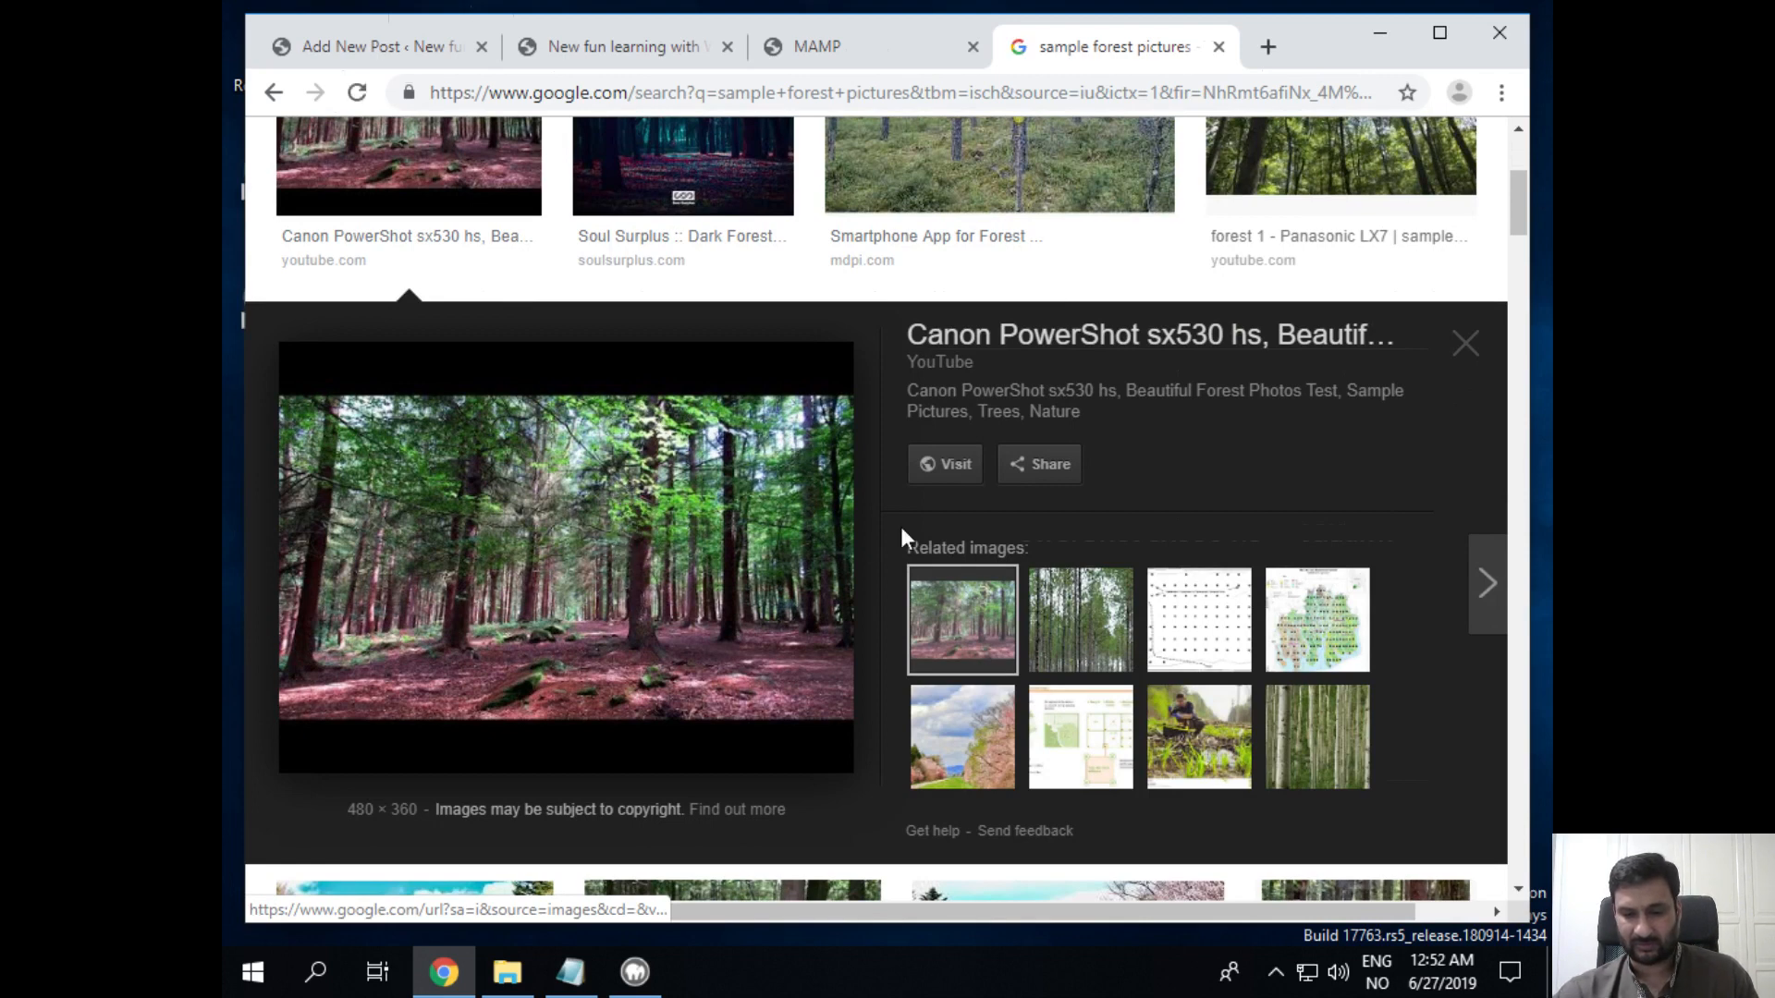
{"action": "left_click", "coordinate": [724, 555]}
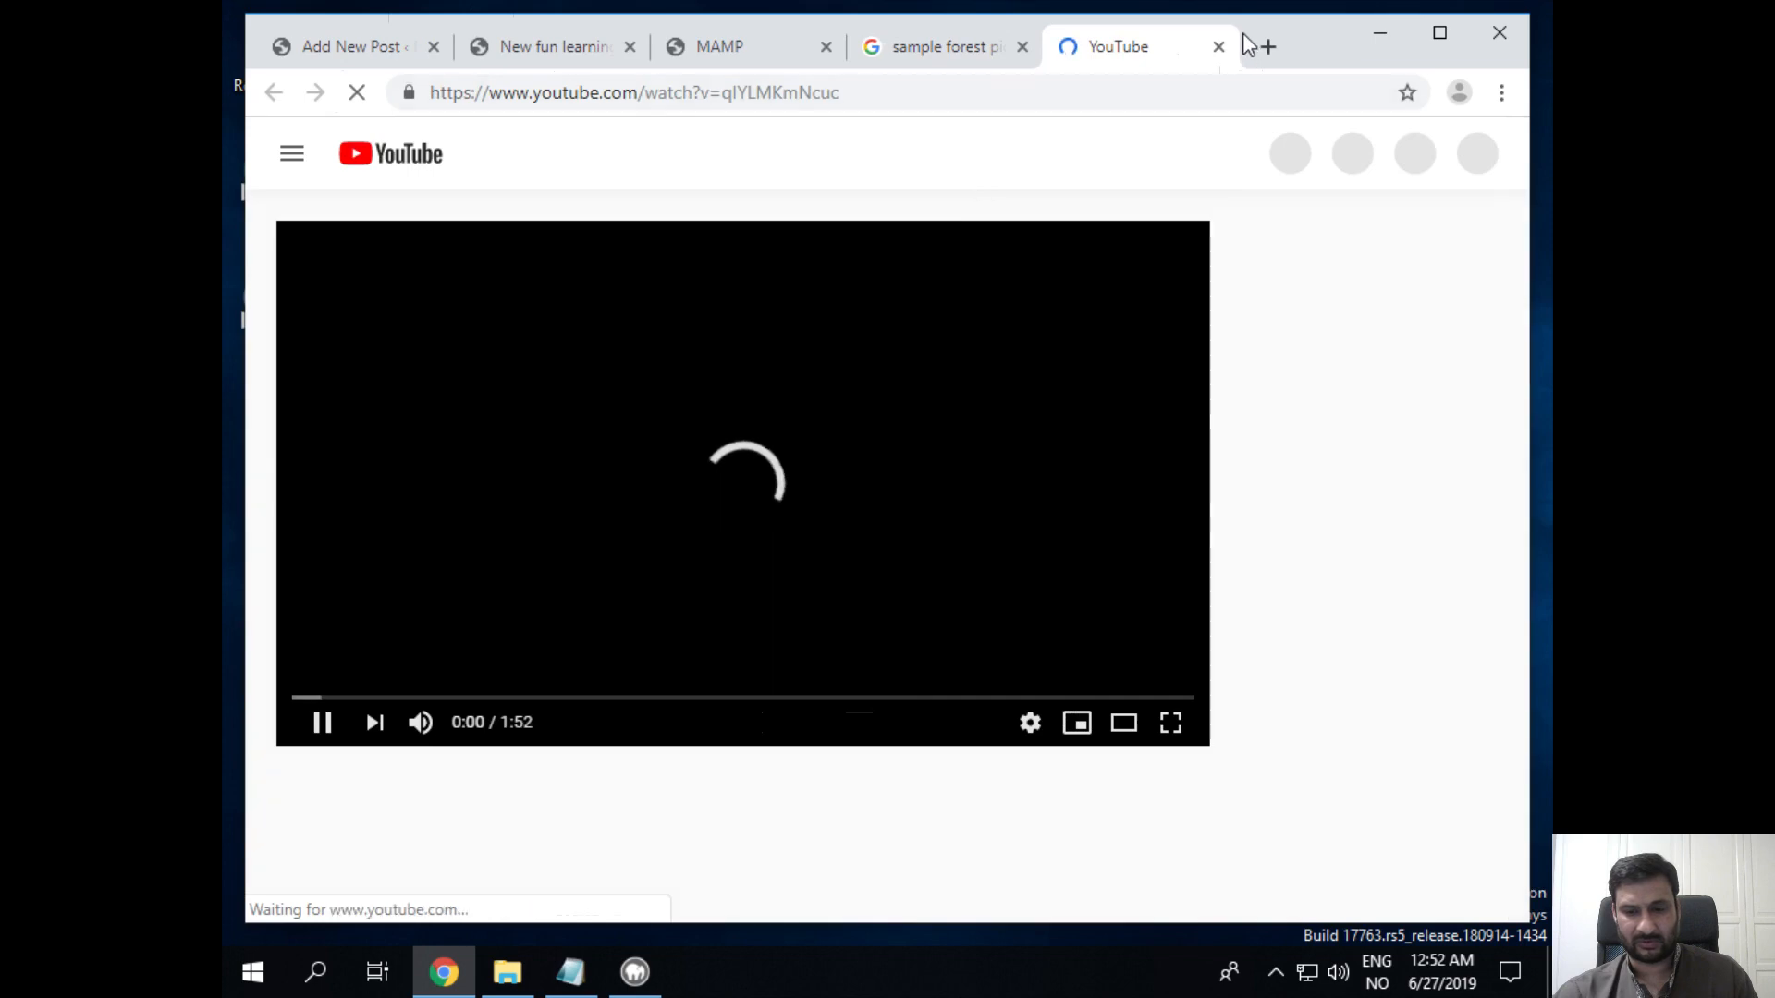
{"action": "left_click", "coordinate": [1219, 48]}
{"action": "scroll", "coordinate": [813, 319], "scroll_direction": "up", "scroll_amount": 3}
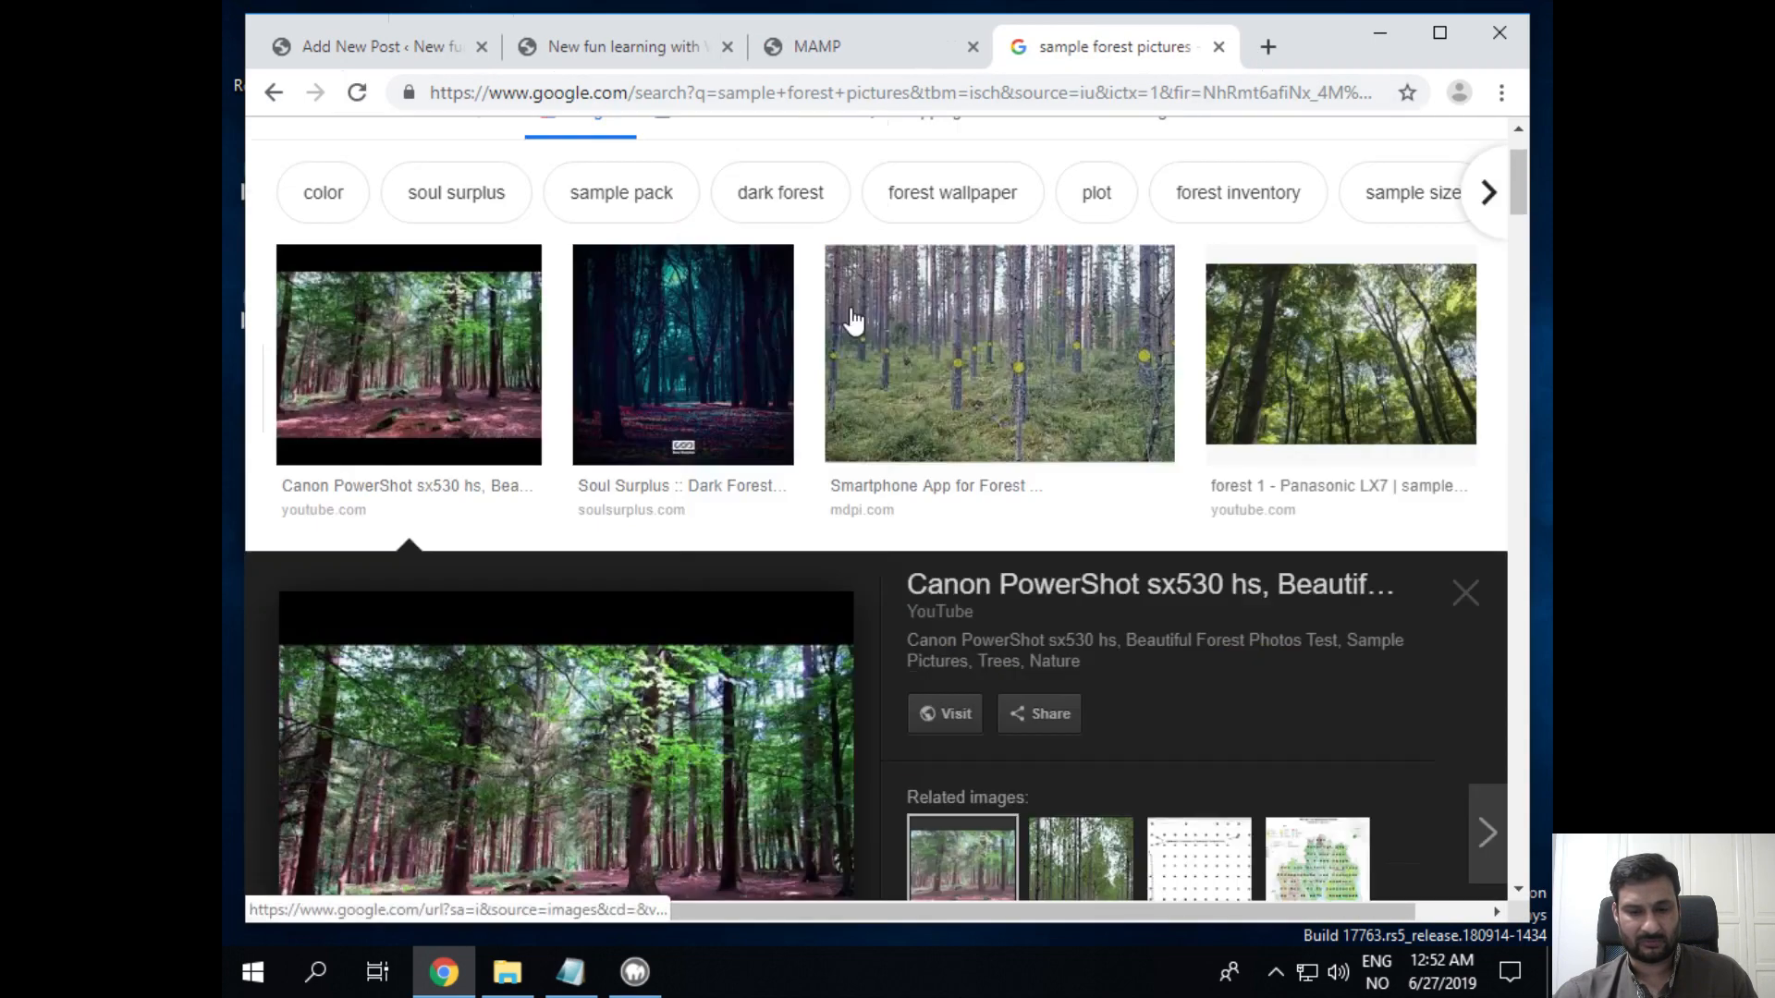
{"action": "left_click", "coordinate": [999, 437]}
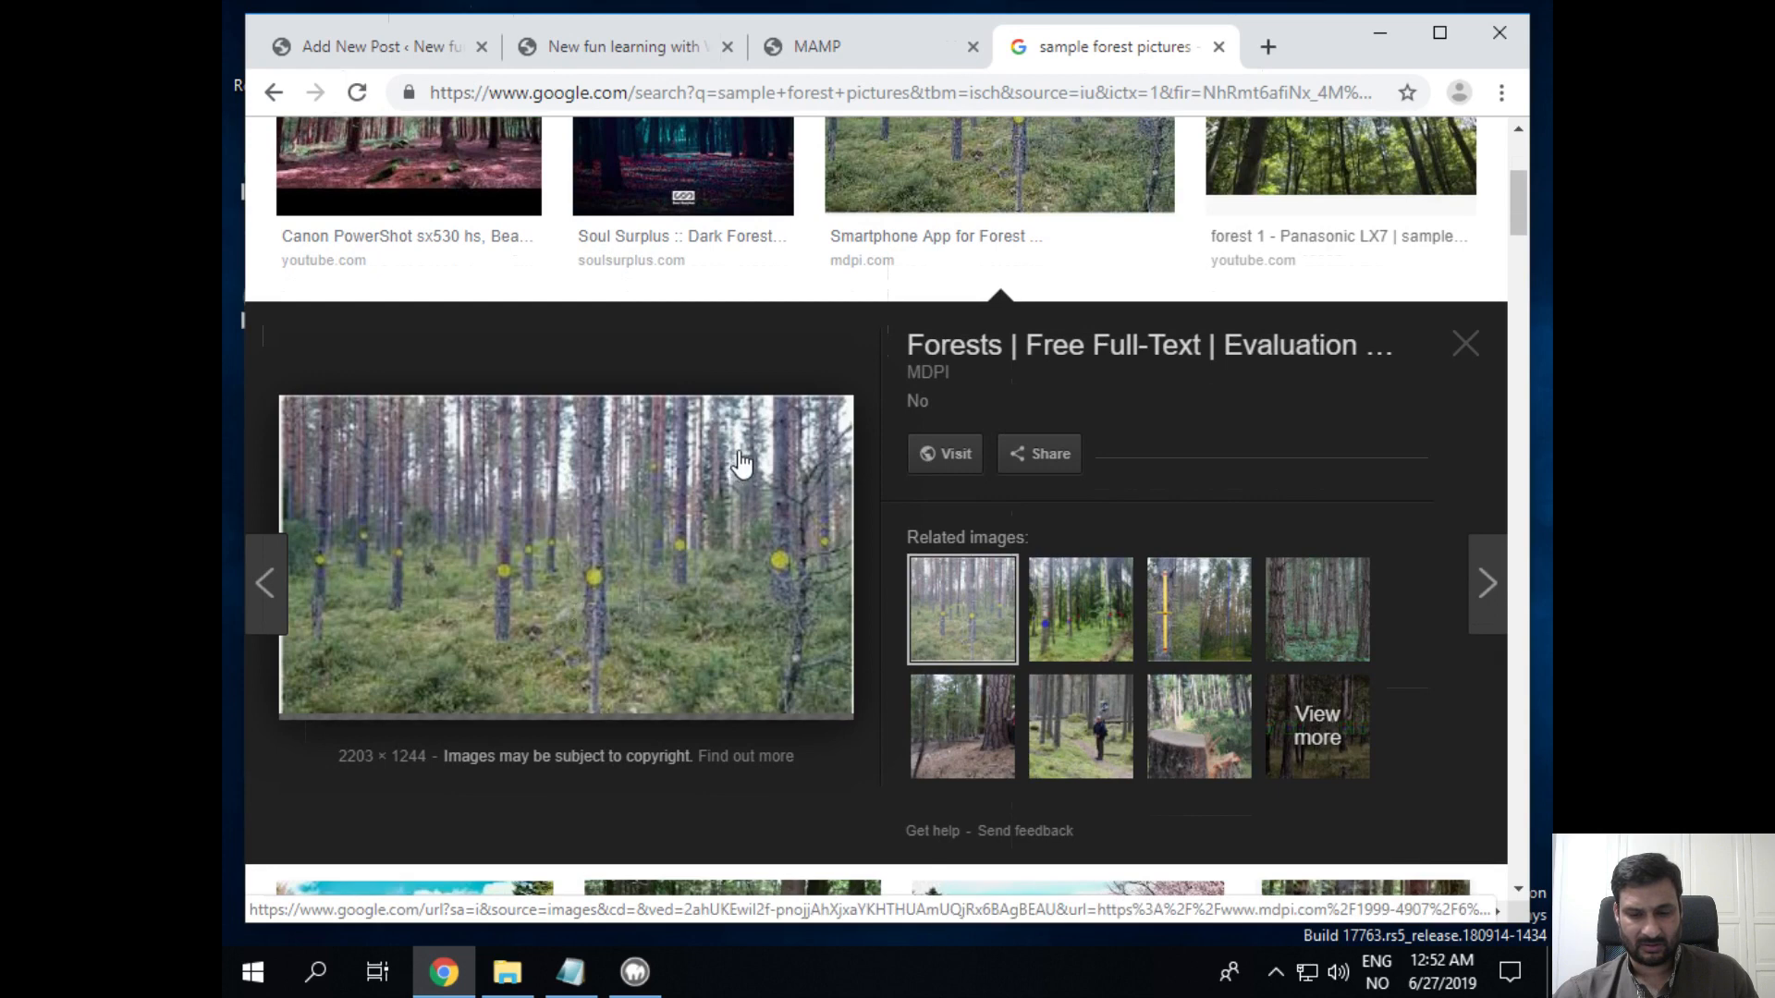
Step: Save the full-size forests-06-01179-g002.png to Downloads, then close the image and search tabs
{"action": "right_click", "coordinate": [689, 506]}
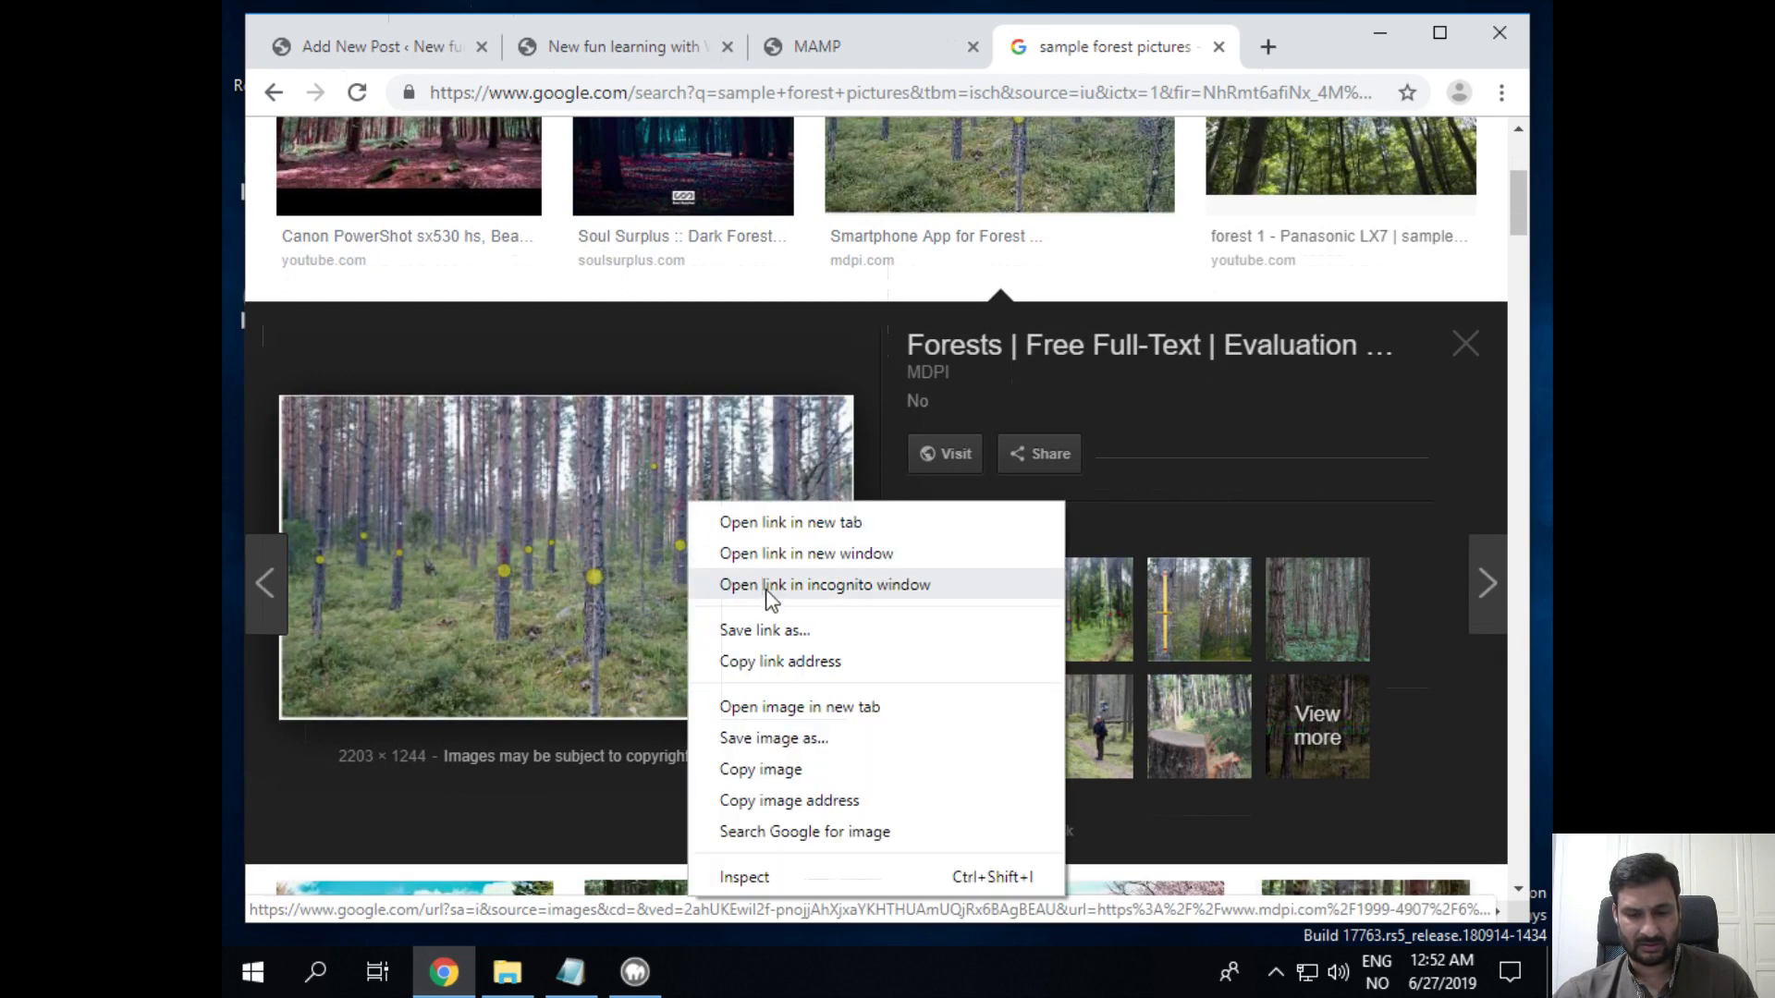
{"action": "left_click", "coordinate": [786, 708]}
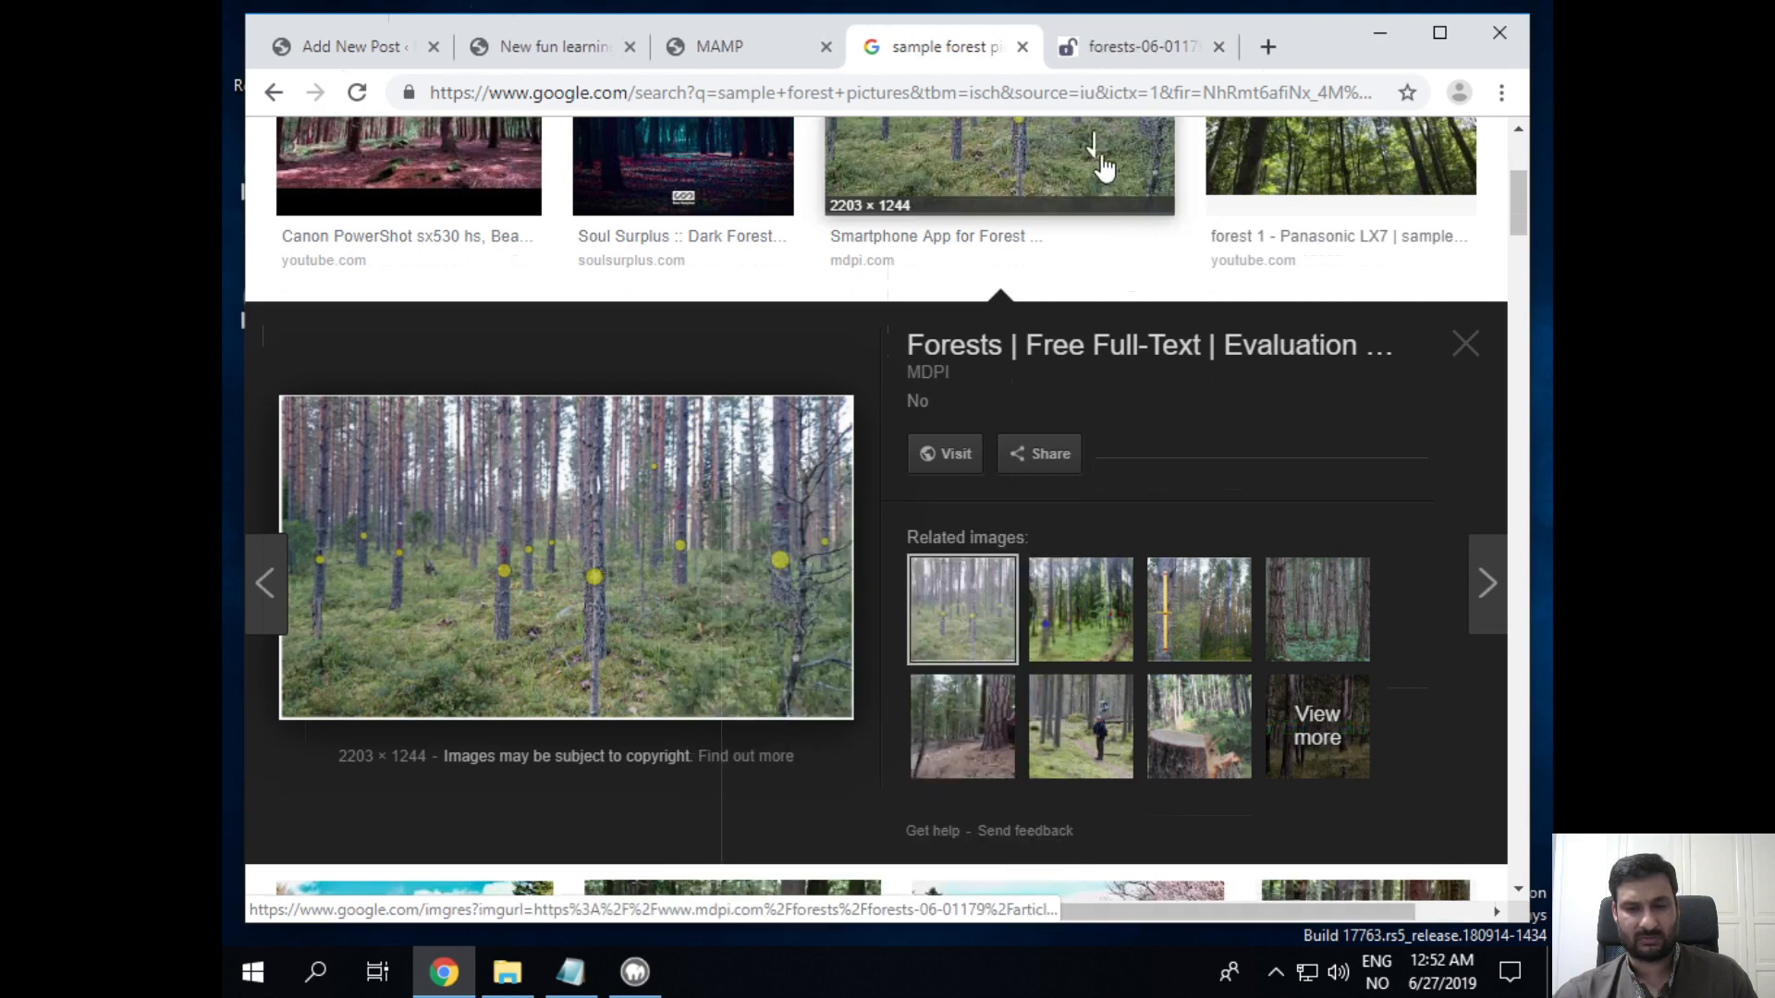
{"action": "left_click", "coordinate": [1091, 56]}
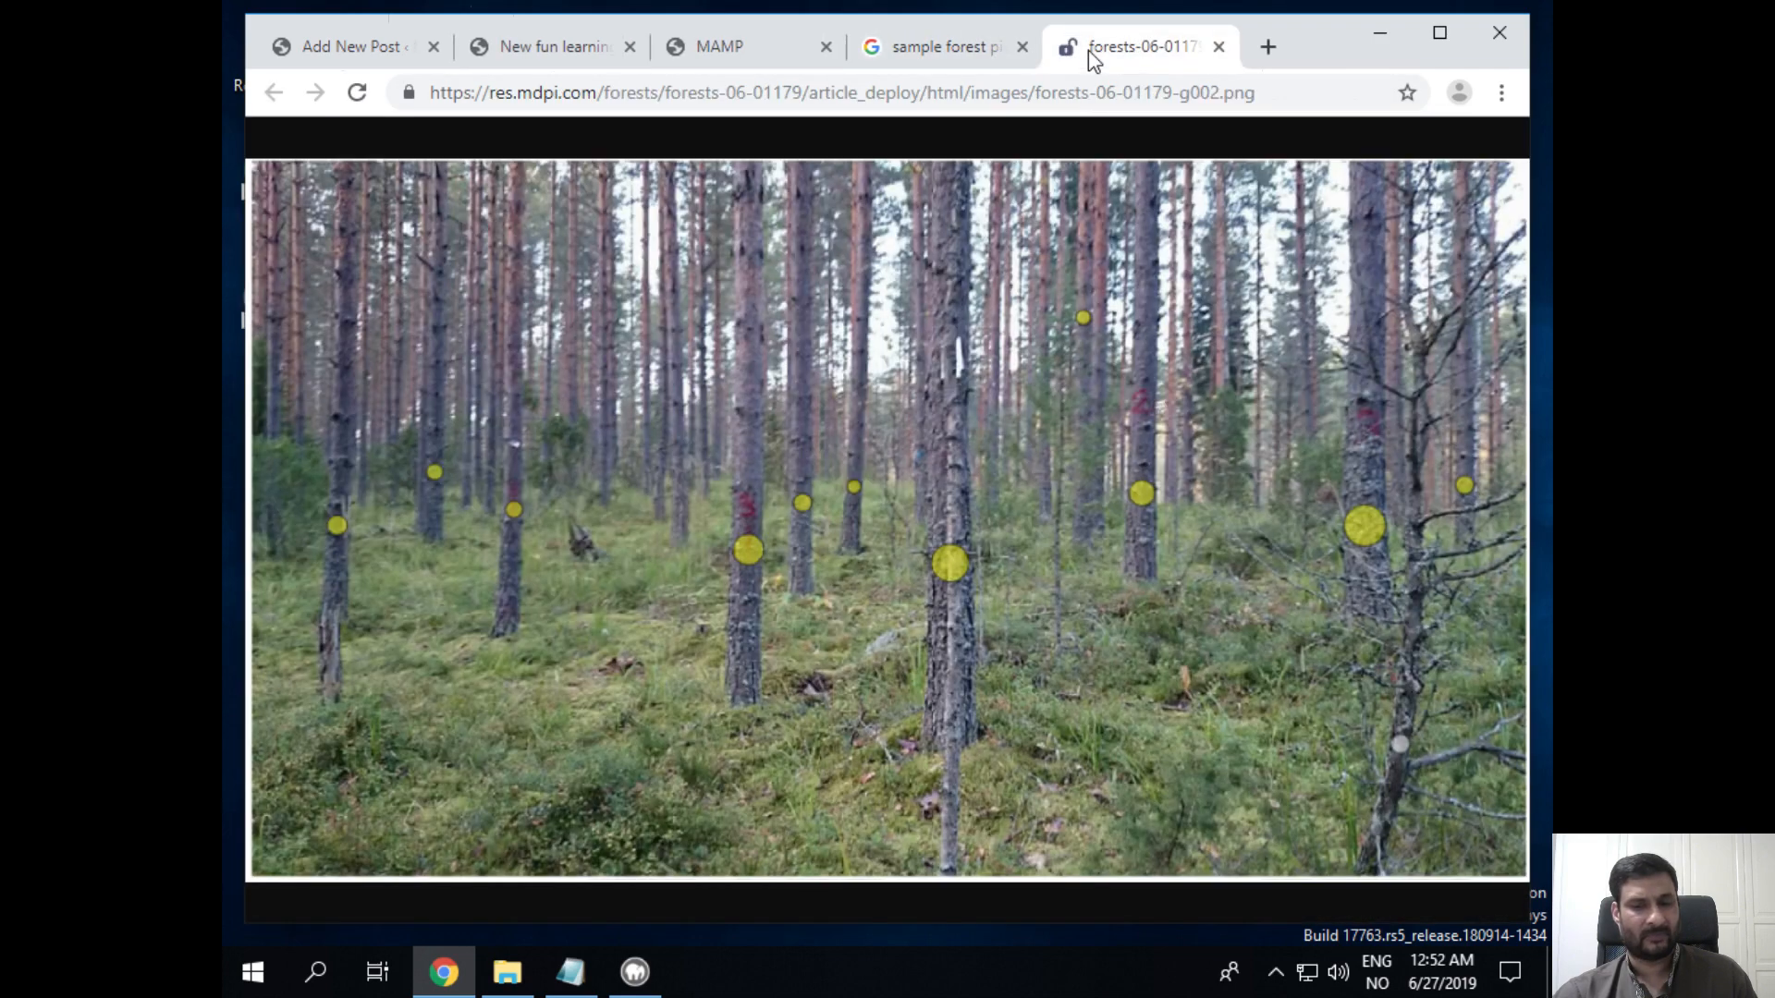
{"action": "left_click", "coordinate": [1270, 98]}
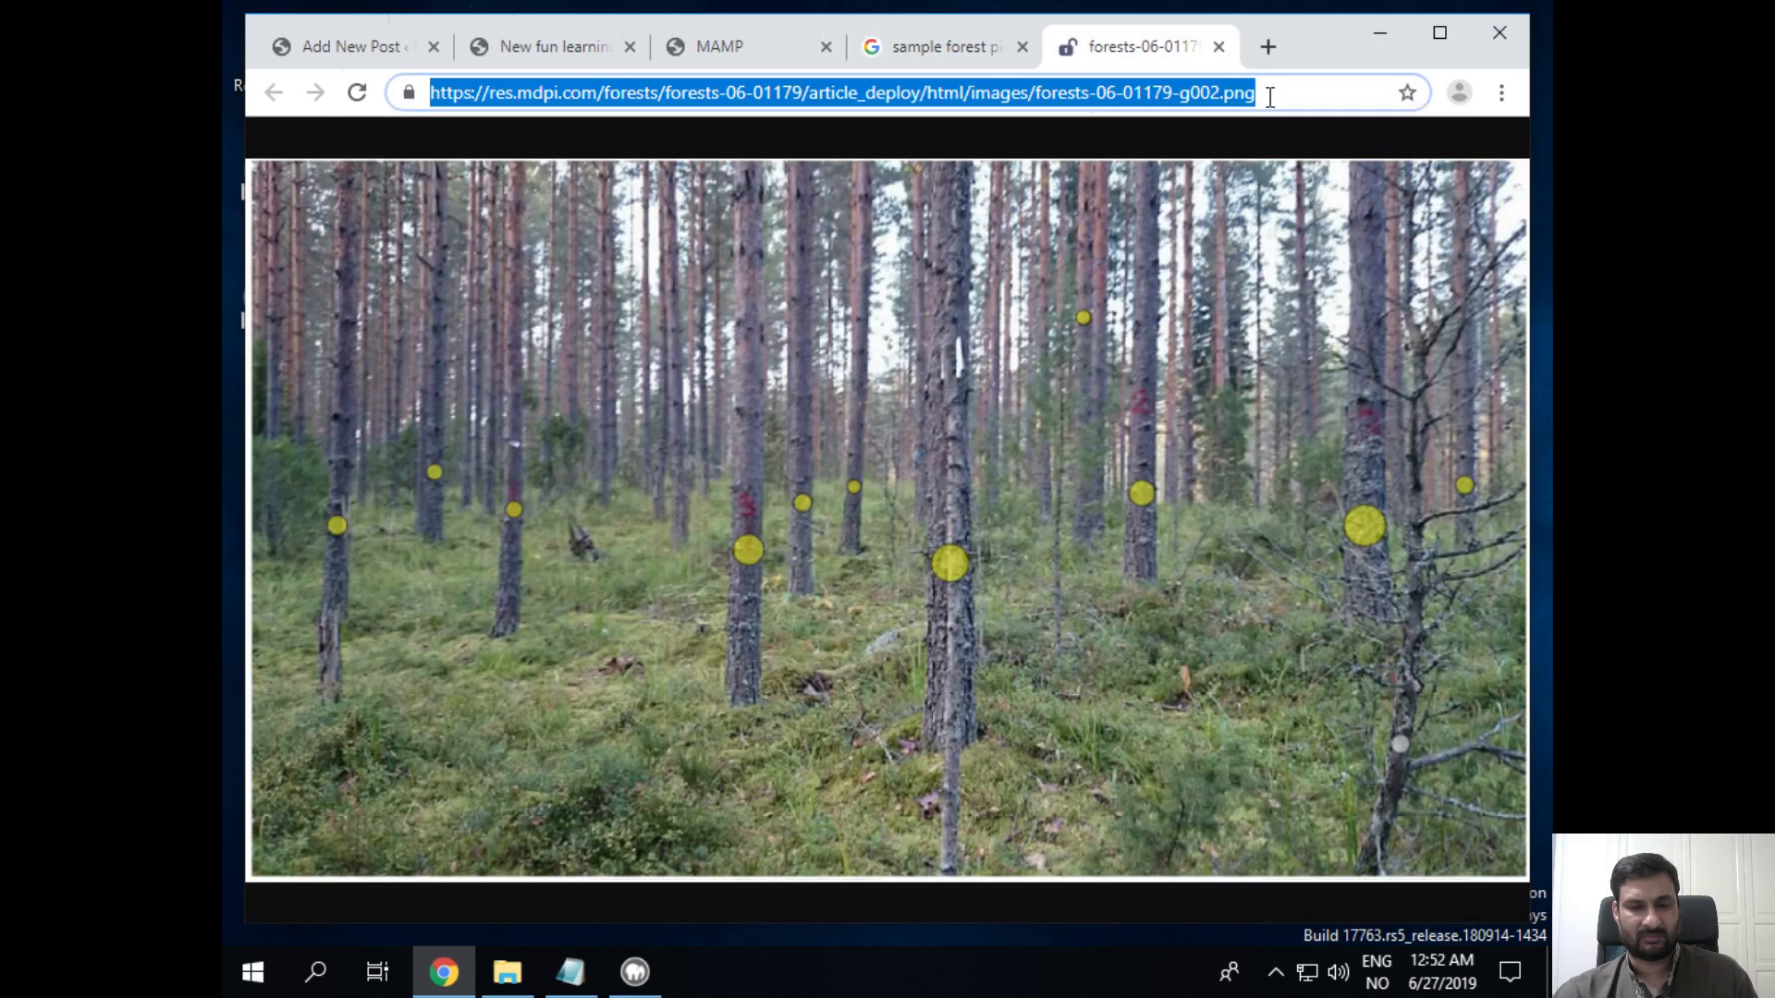
{"action": "right_click", "coordinate": [1037, 335]}
{"action": "left_click", "coordinate": [1101, 390]}
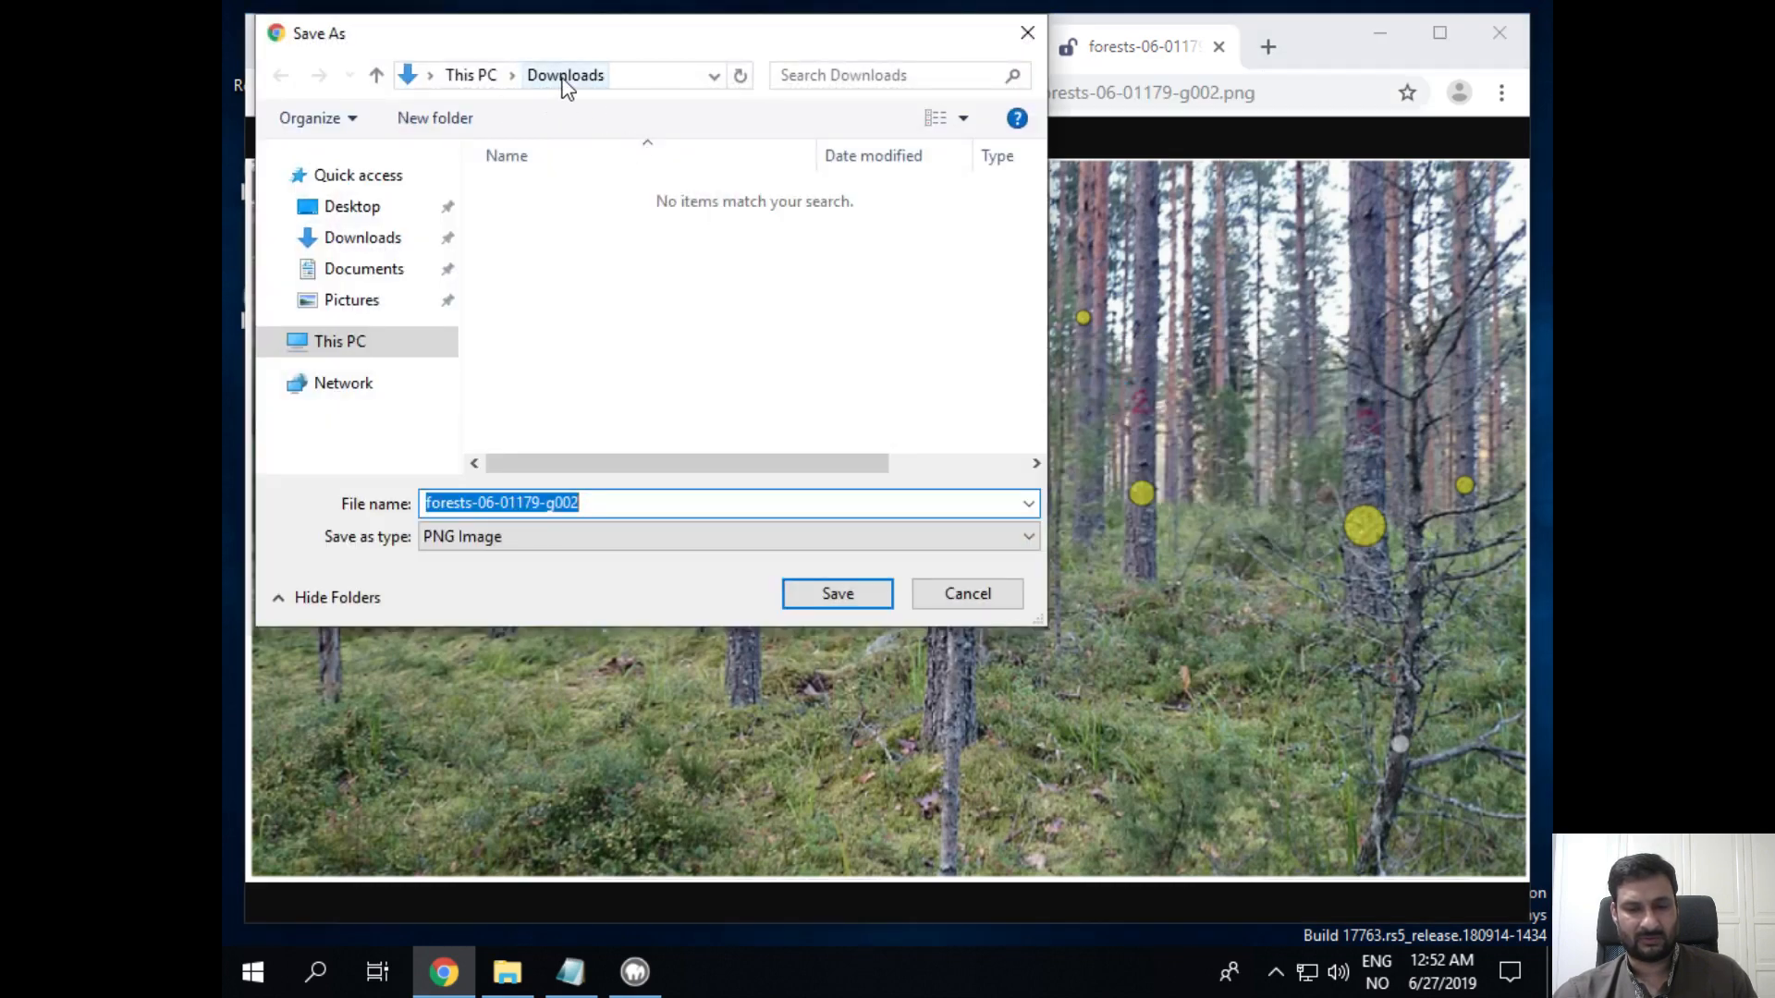
{"action": "left_click", "coordinate": [837, 594]}
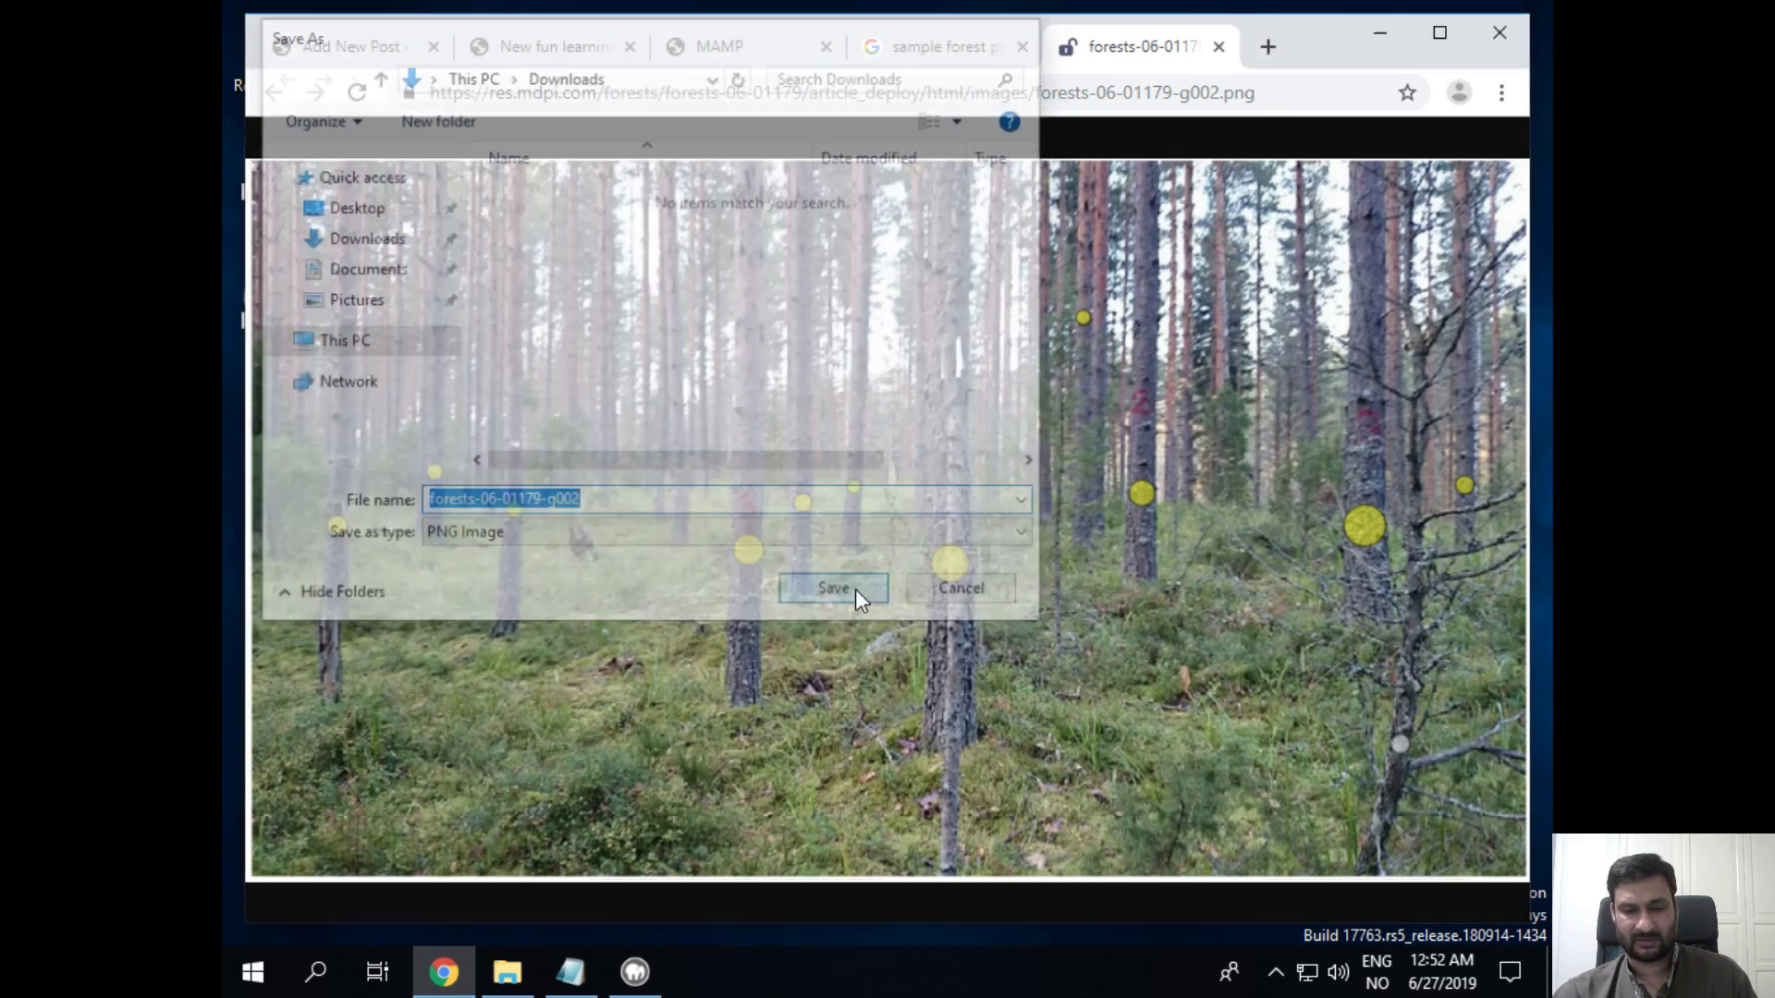
{"action": "left_click", "coordinate": [1218, 46]}
{"action": "left_click", "coordinate": [1201, 48]}
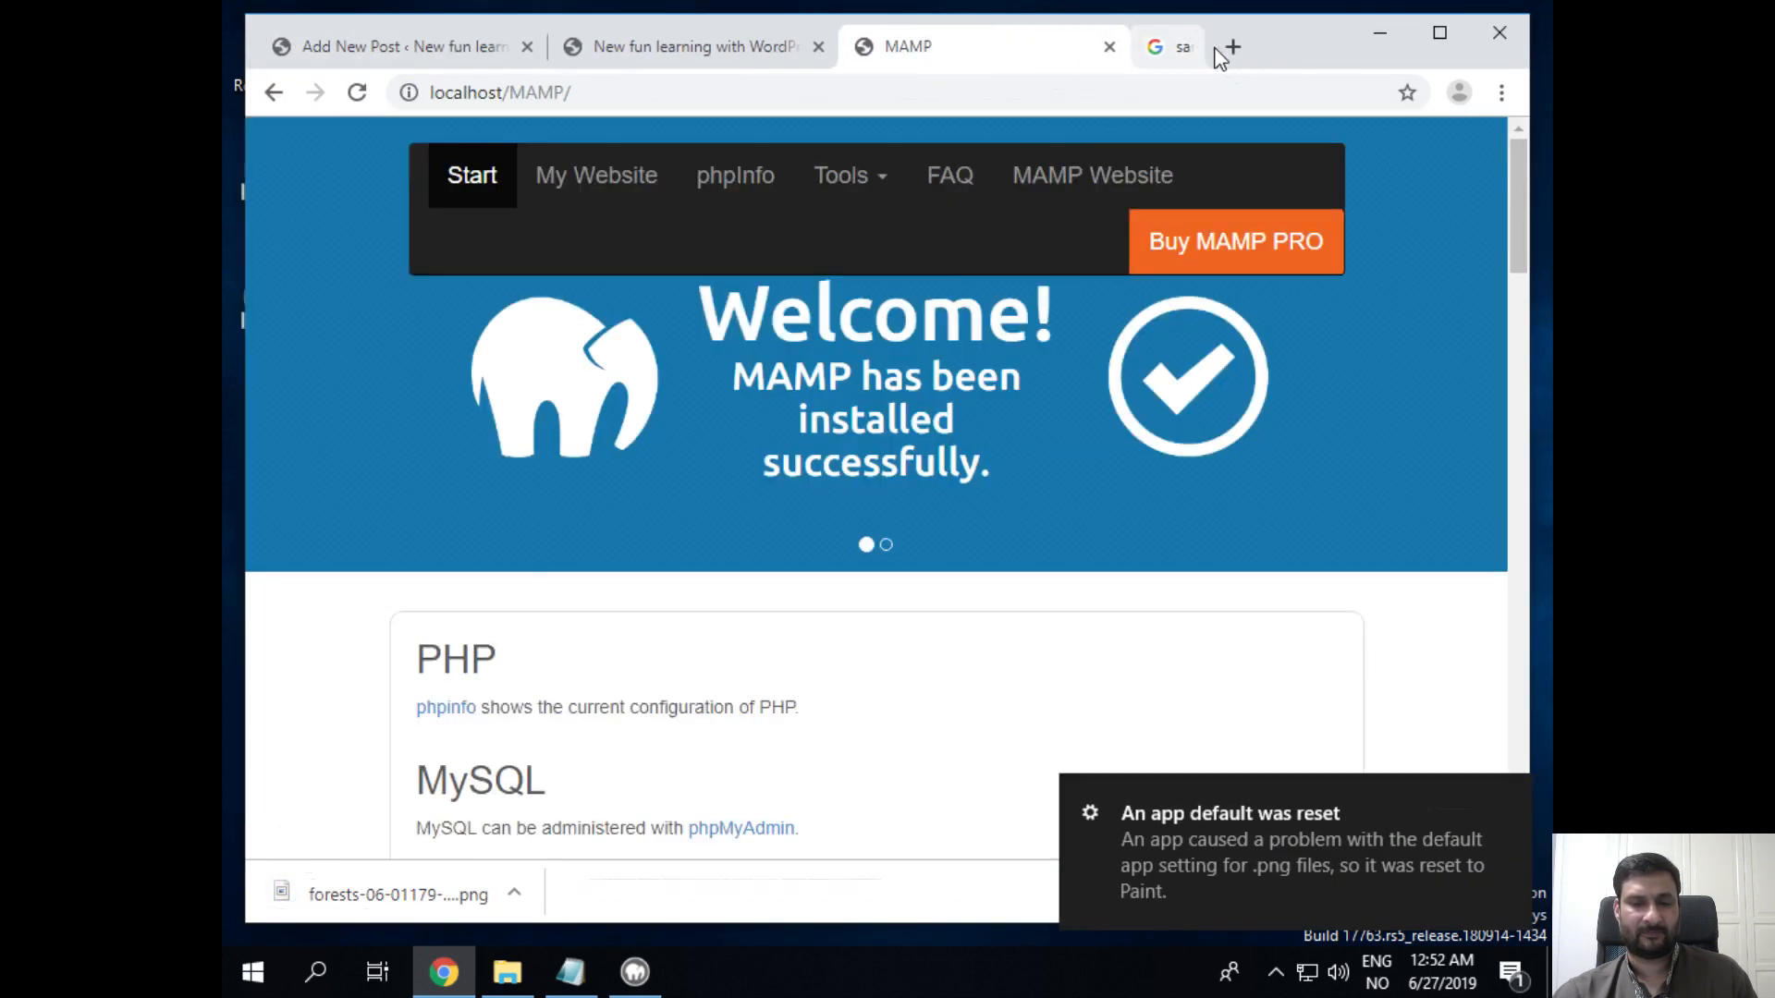
Step: Add an Image block and upload forests-06-01179-g002.png from Downloads, which exceeds the maximum upload size
{"action": "left_click", "coordinate": [708, 50]}
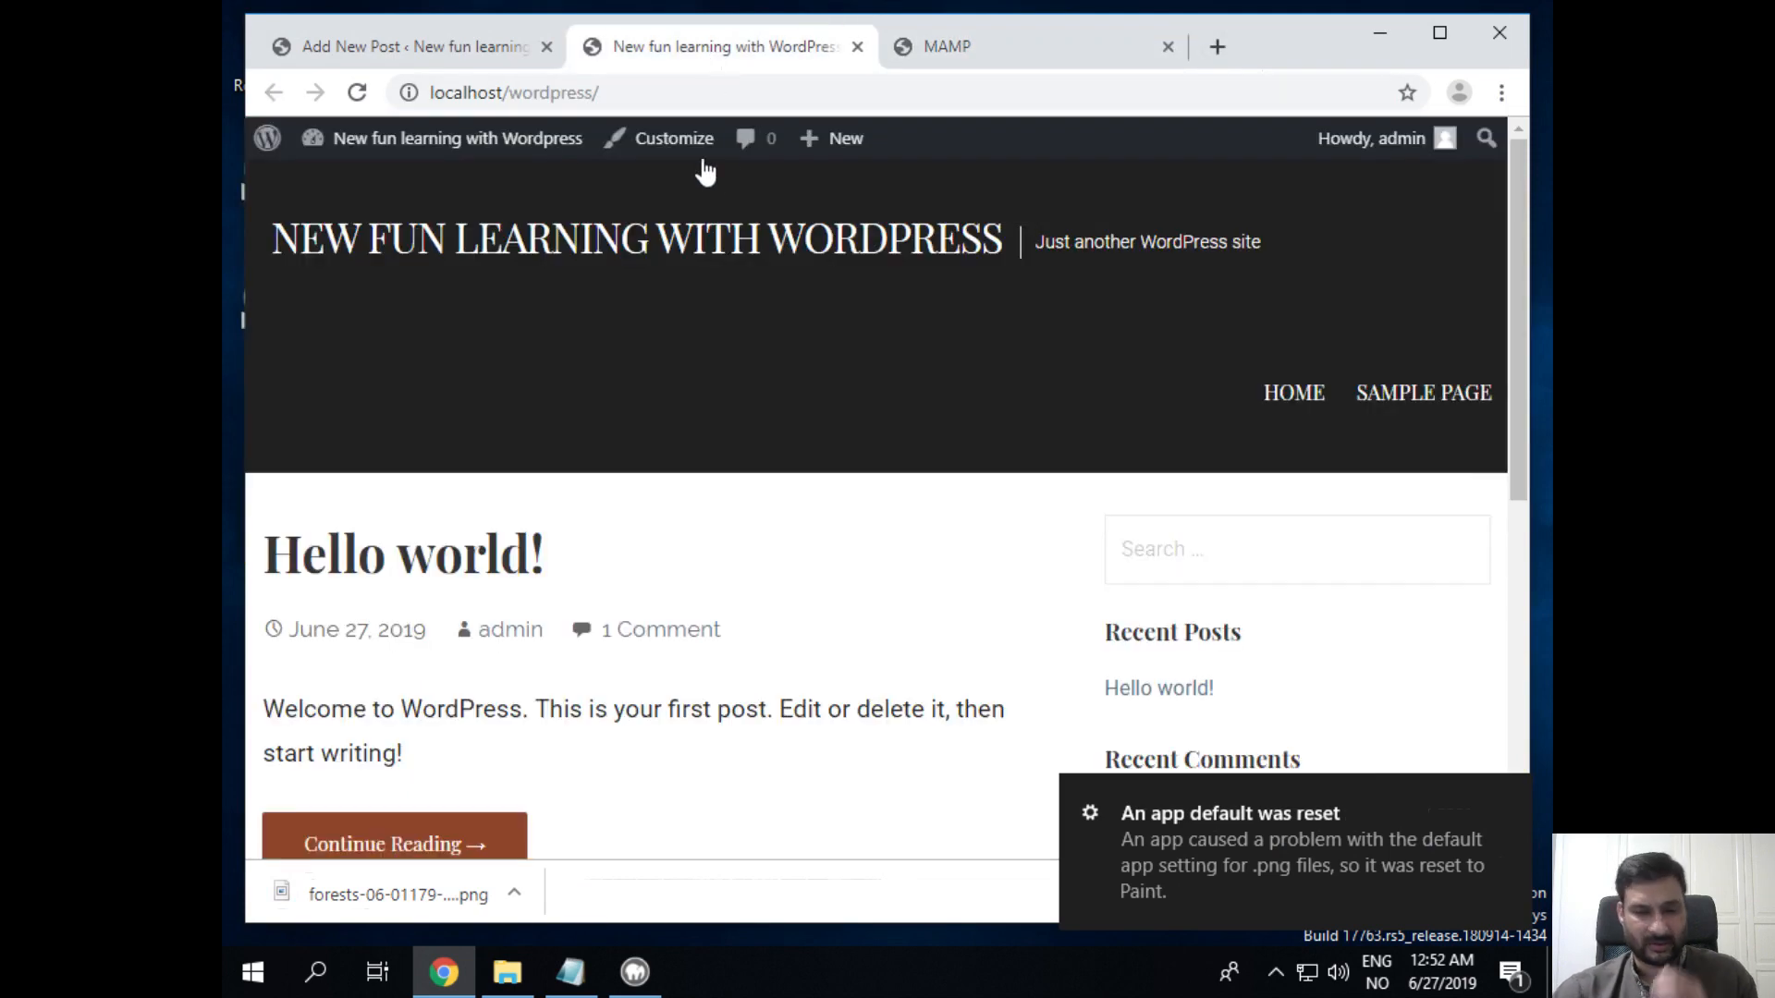
{"action": "left_click", "coordinate": [340, 44]}
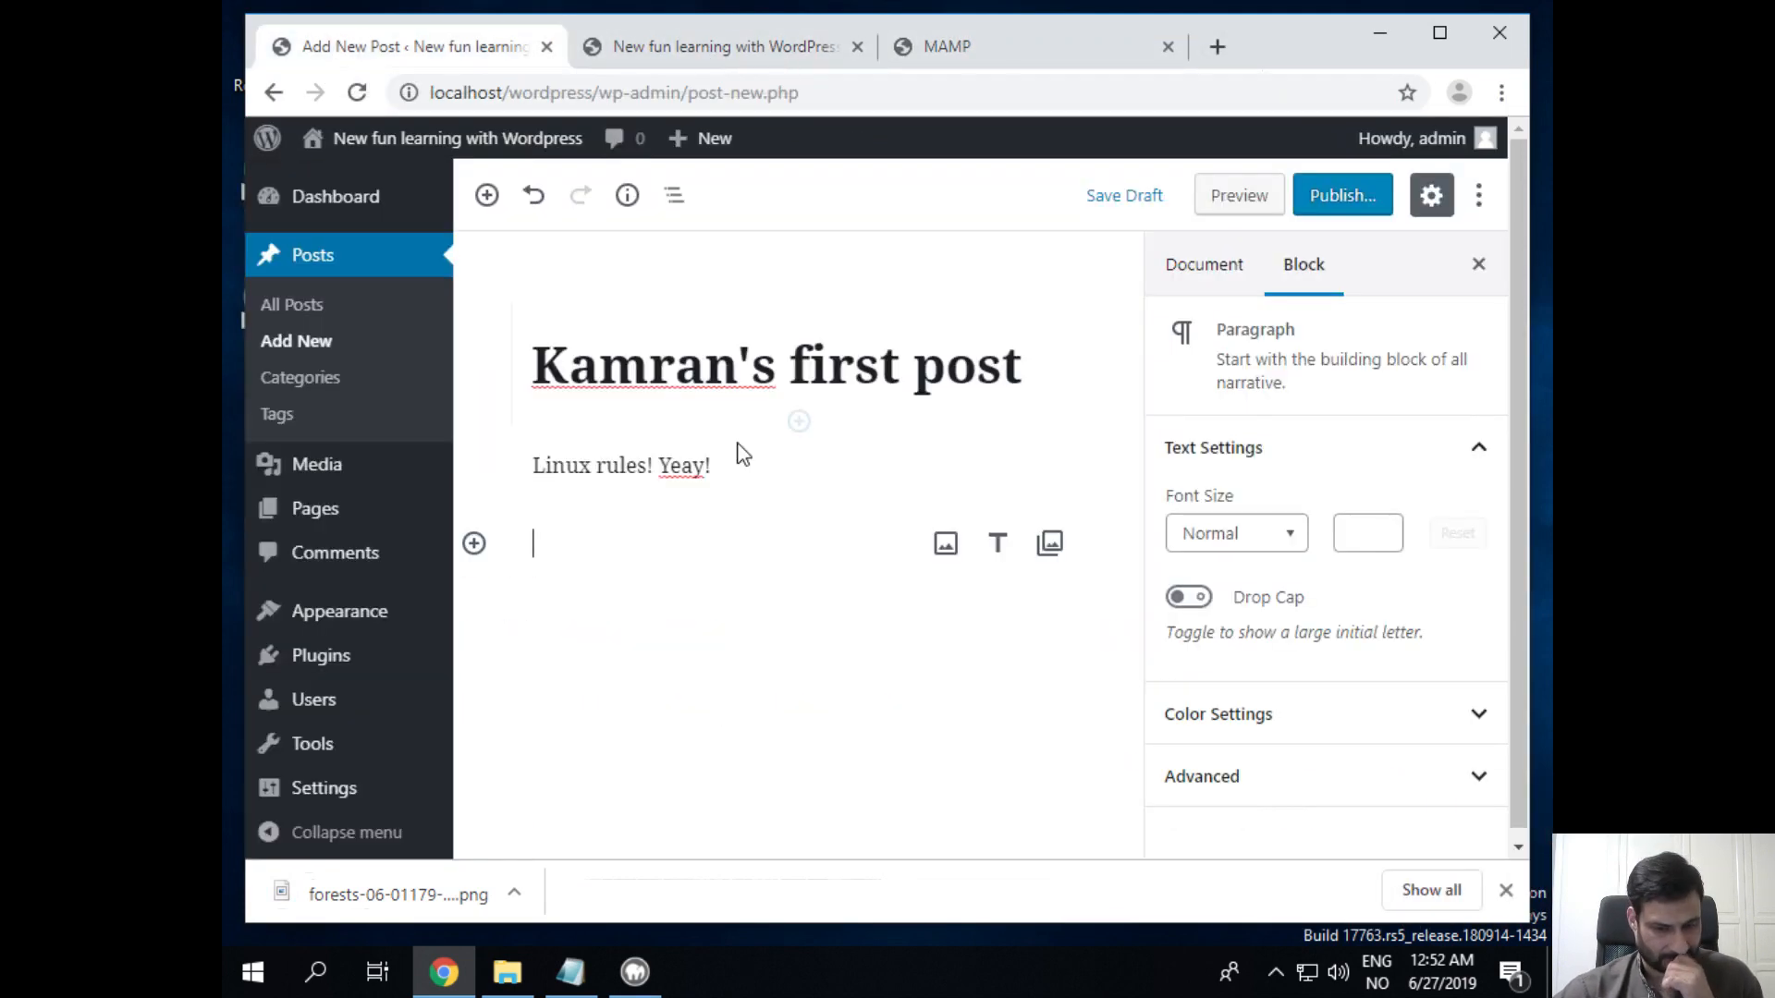
{"action": "left_click", "coordinate": [945, 546]}
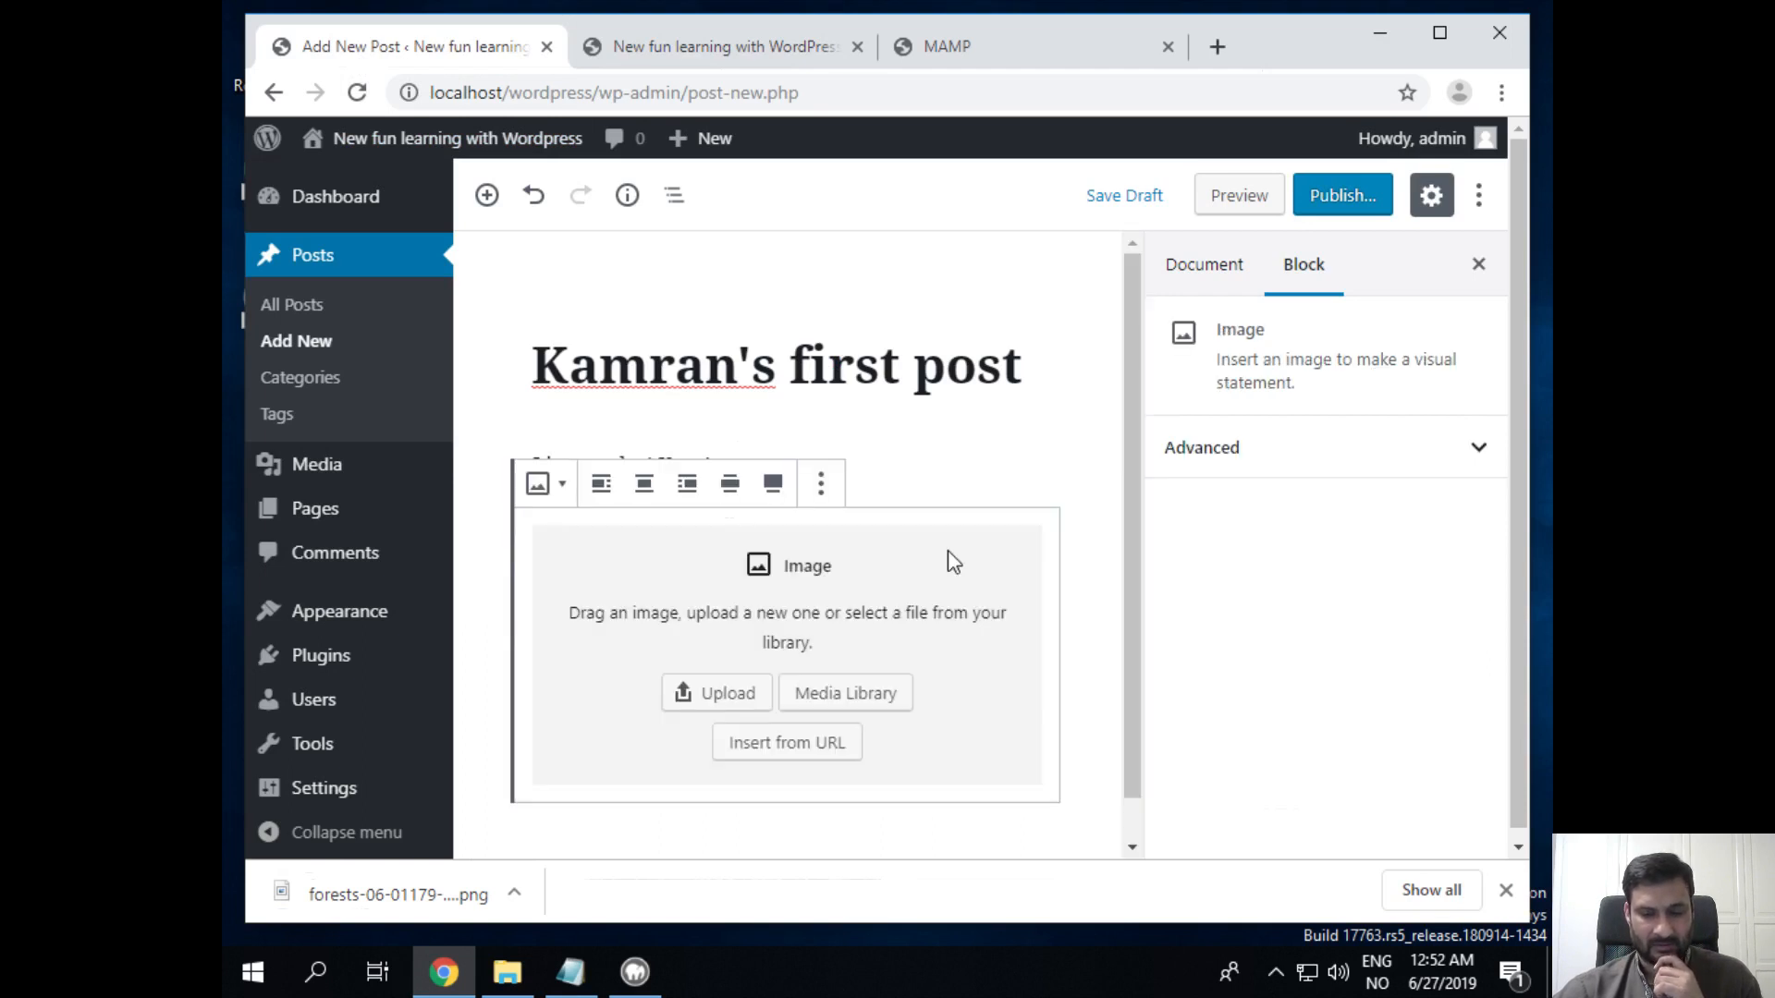
{"action": "left_click", "coordinate": [717, 697]}
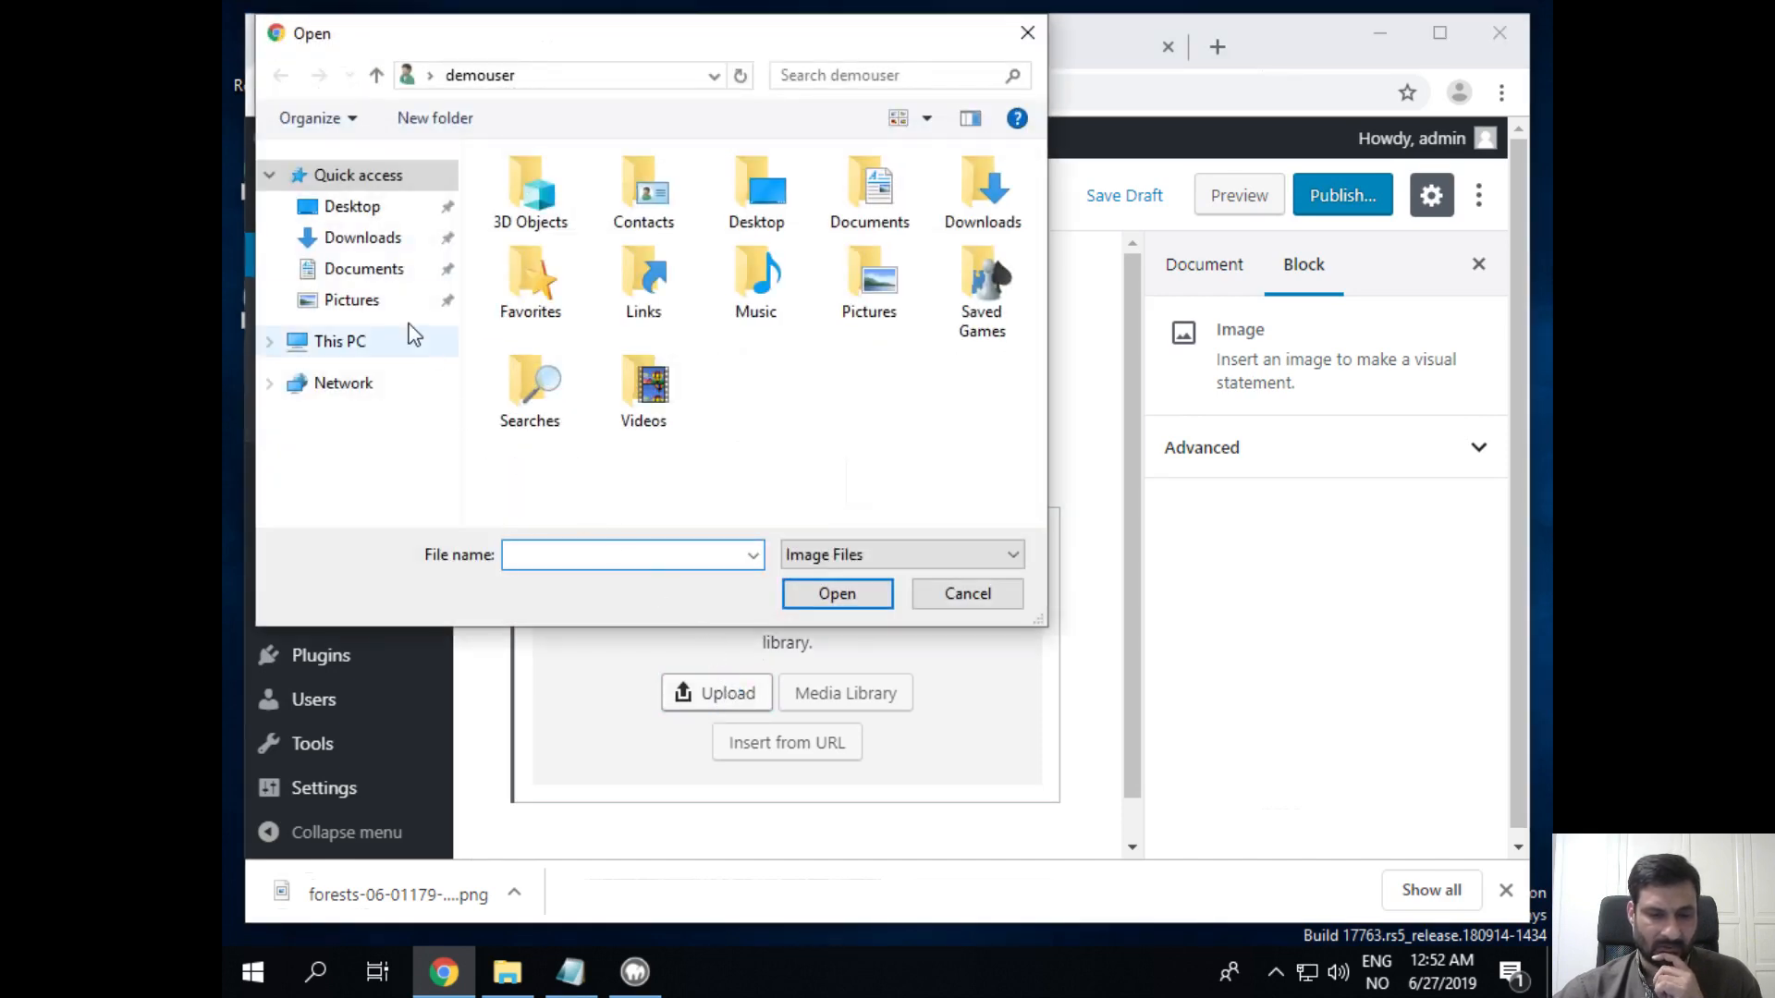
{"action": "left_click", "coordinate": [360, 238]}
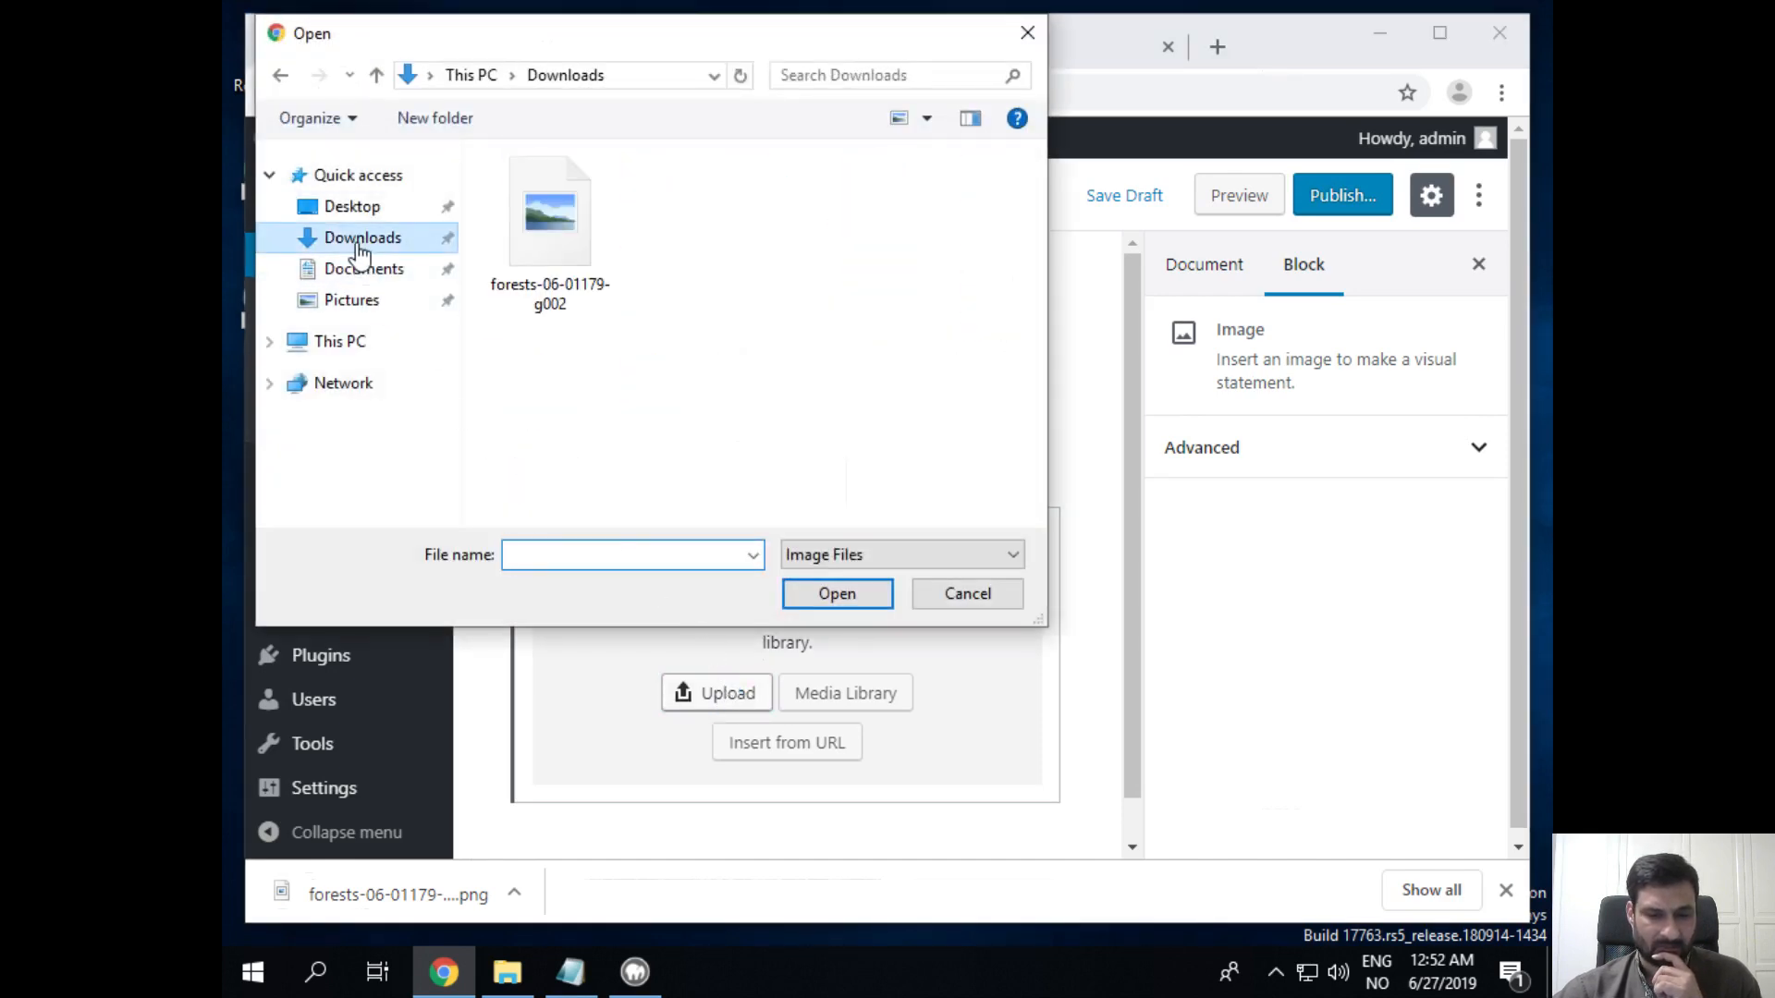
{"action": "left_click", "coordinate": [499, 242]}
{"action": "left_click", "coordinate": [845, 591]}
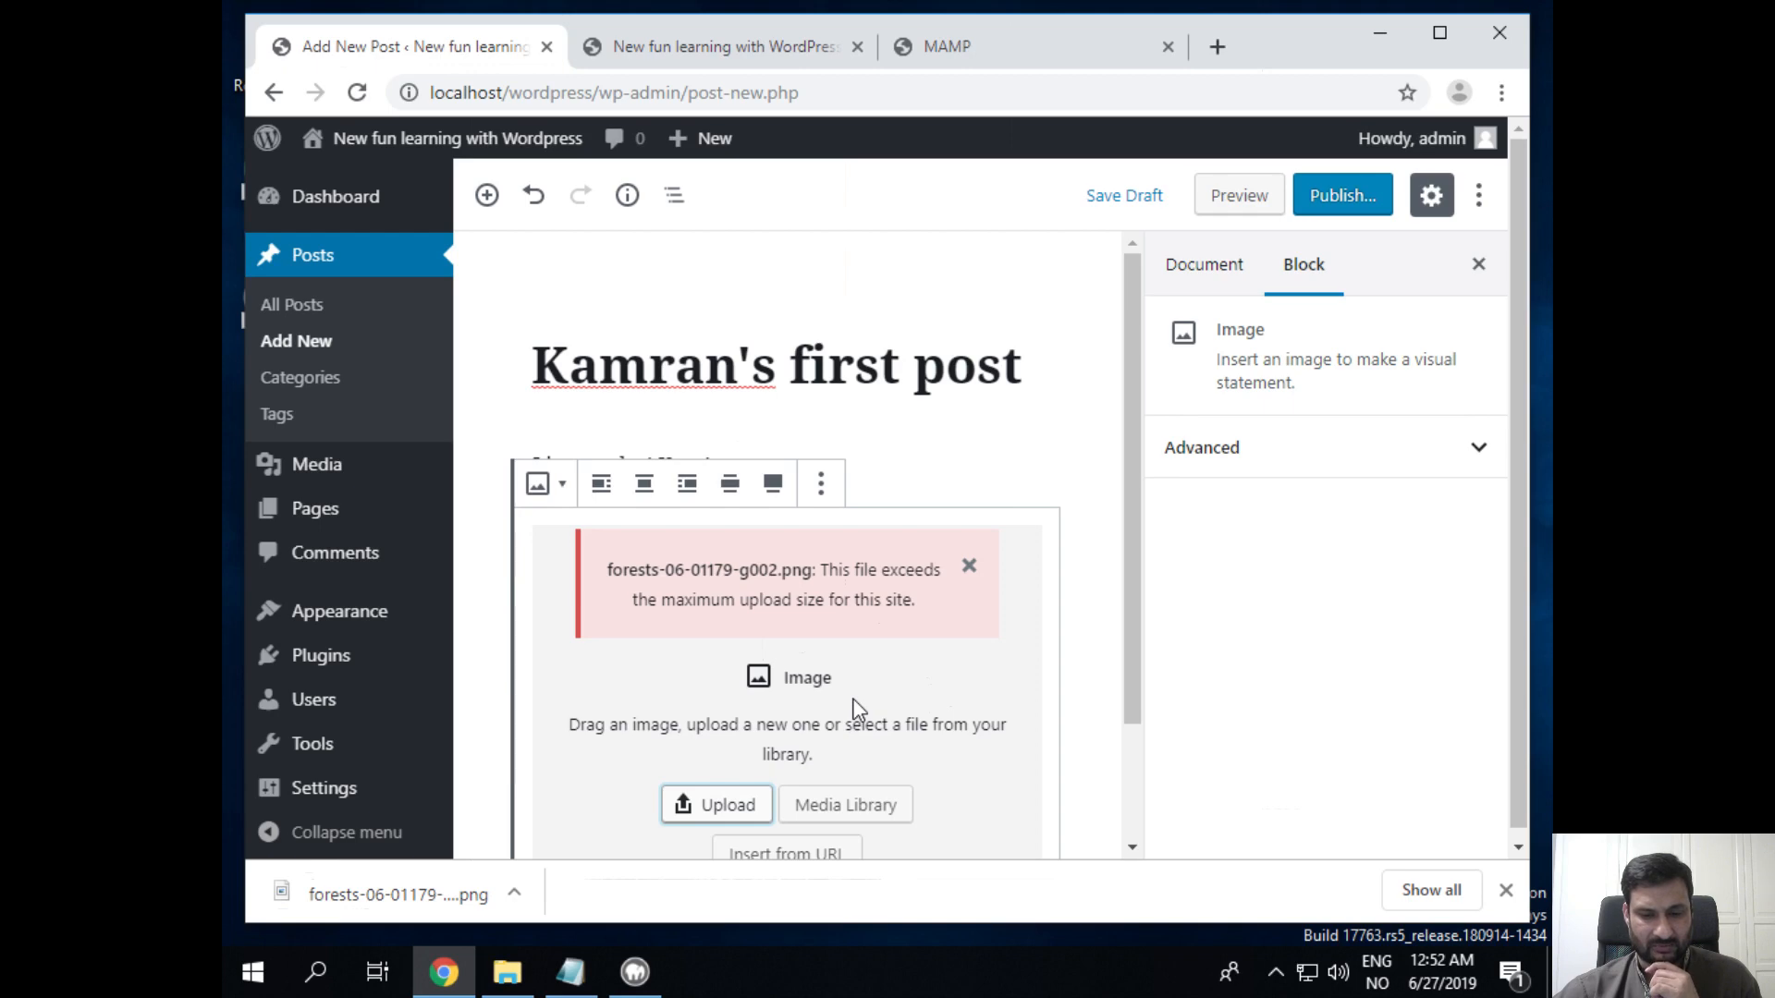
{"action": "scroll", "coordinate": [858, 700], "scroll_direction": "down", "scroll_amount": 2}
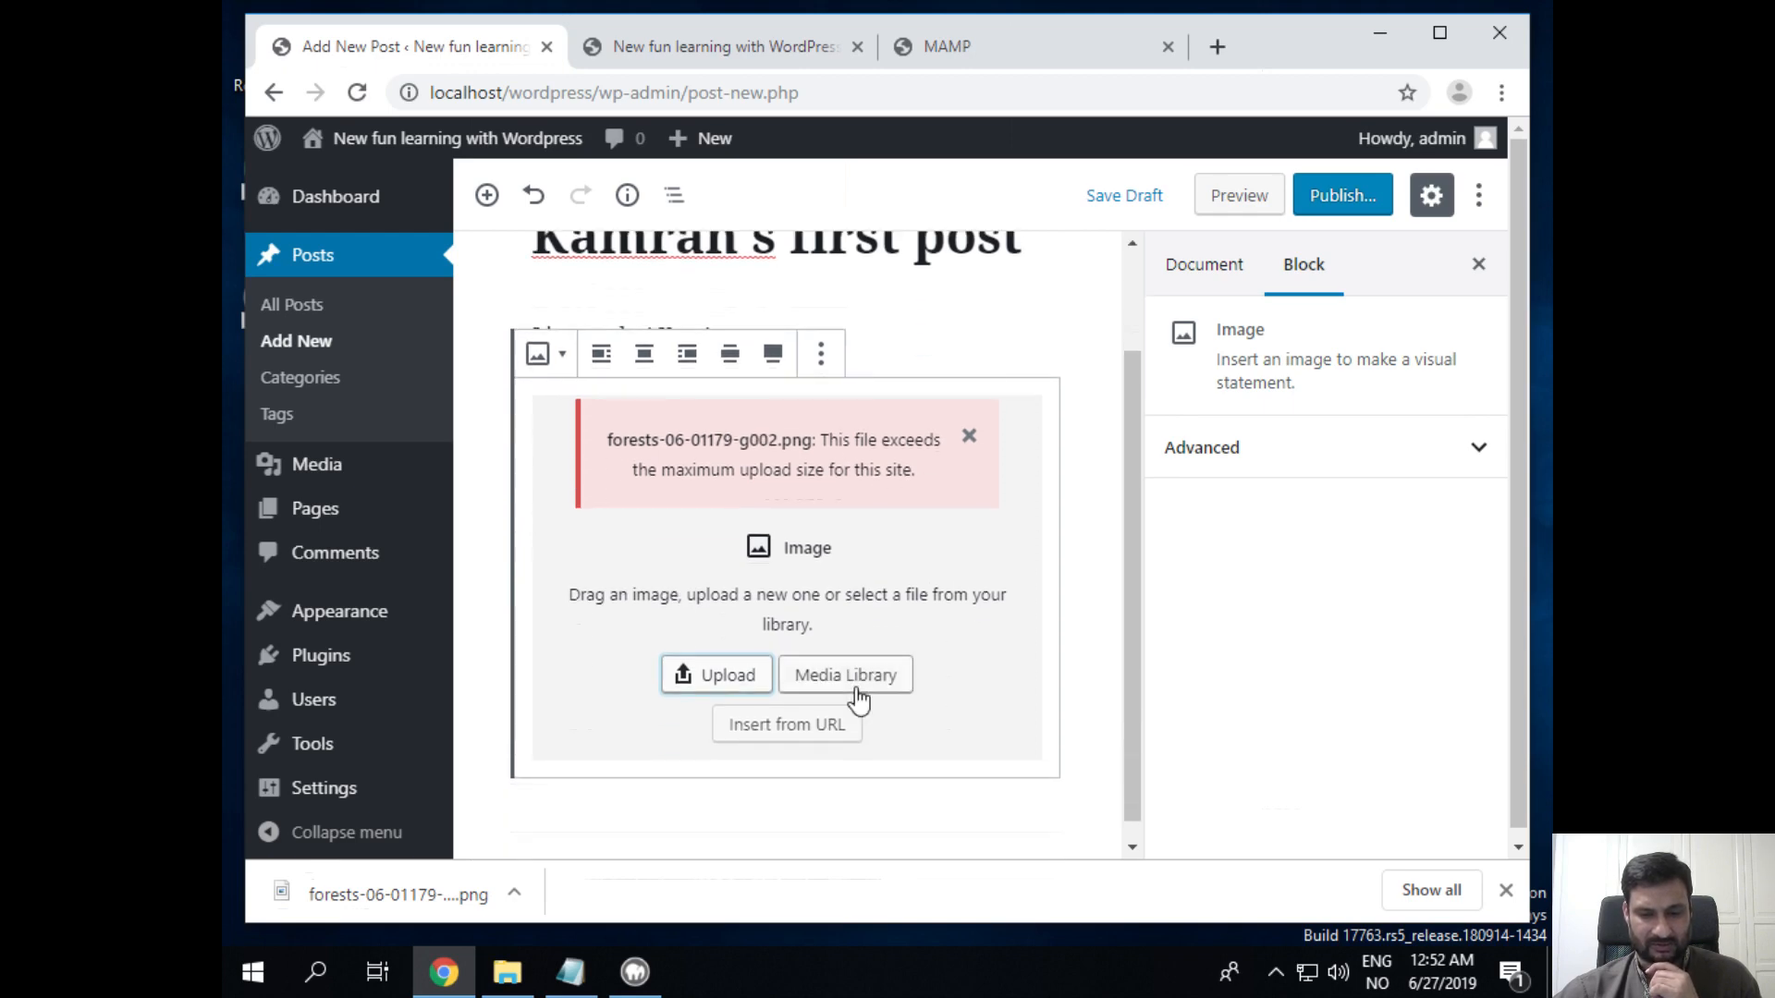
{"action": "scroll", "coordinate": [909, 603], "scroll_direction": "up", "scroll_amount": 2}
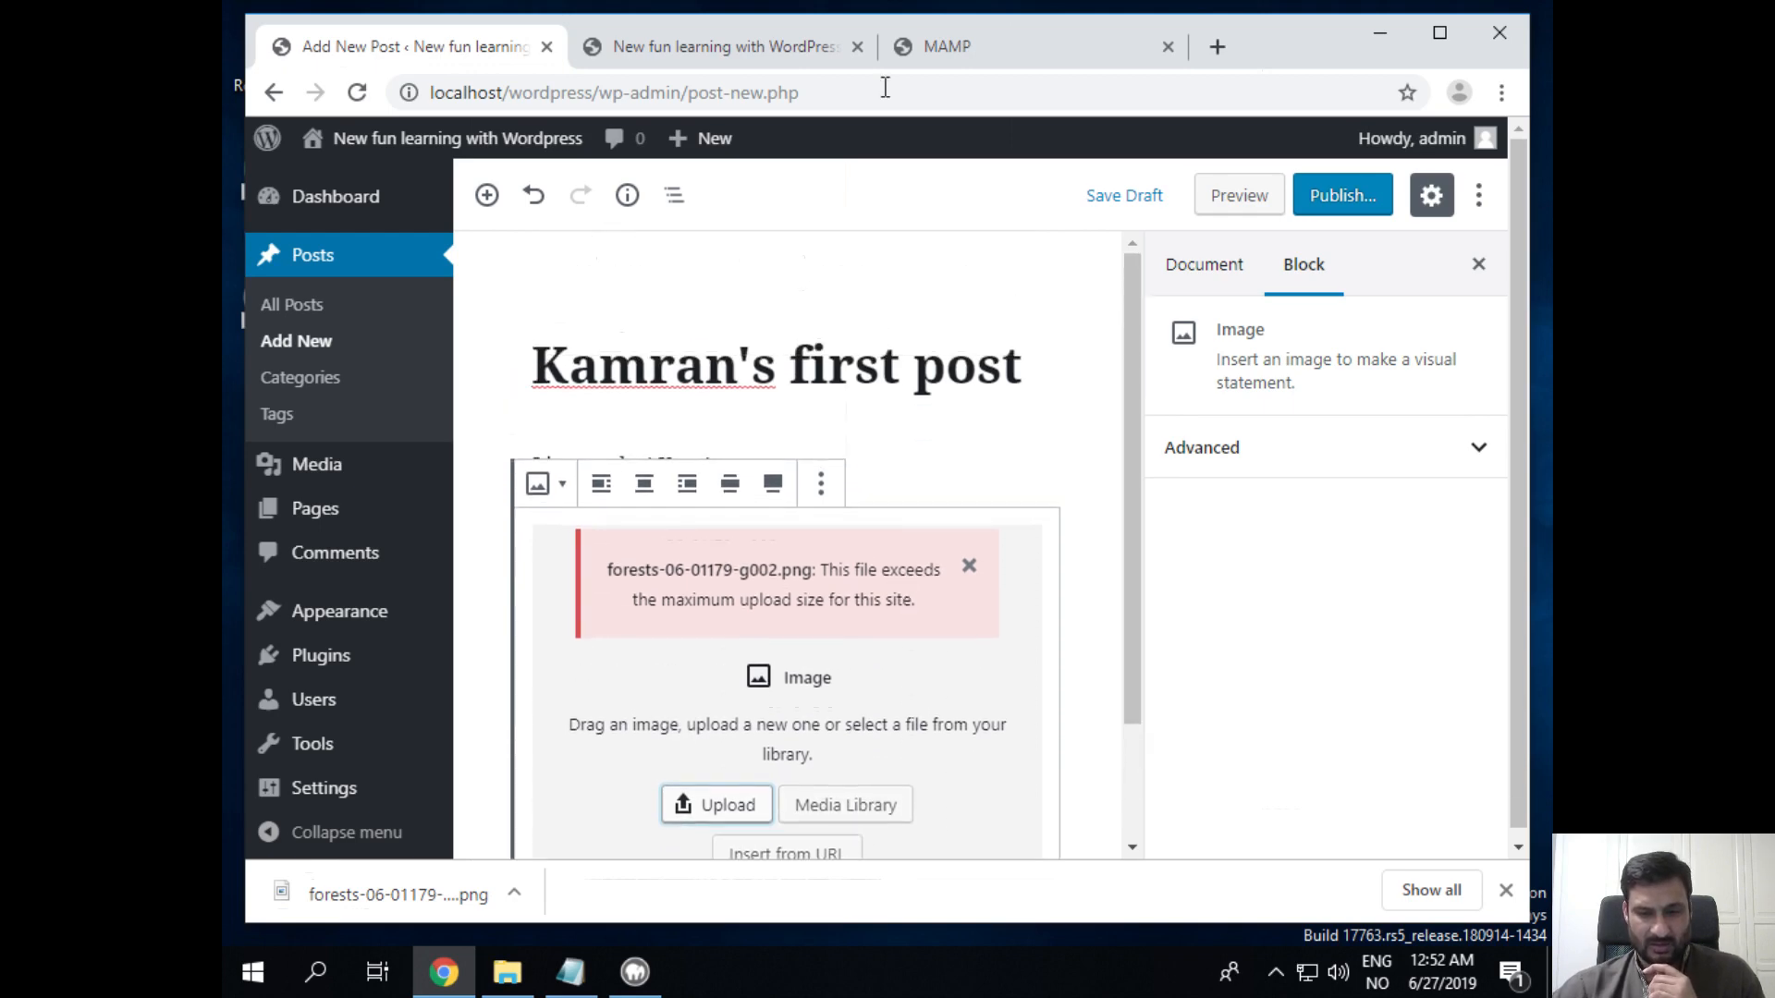
Step: Search Google Images, refining the query from 'linux logo pictures' to 'fedora linux pictures'
{"action": "left_click", "coordinate": [1219, 51]}
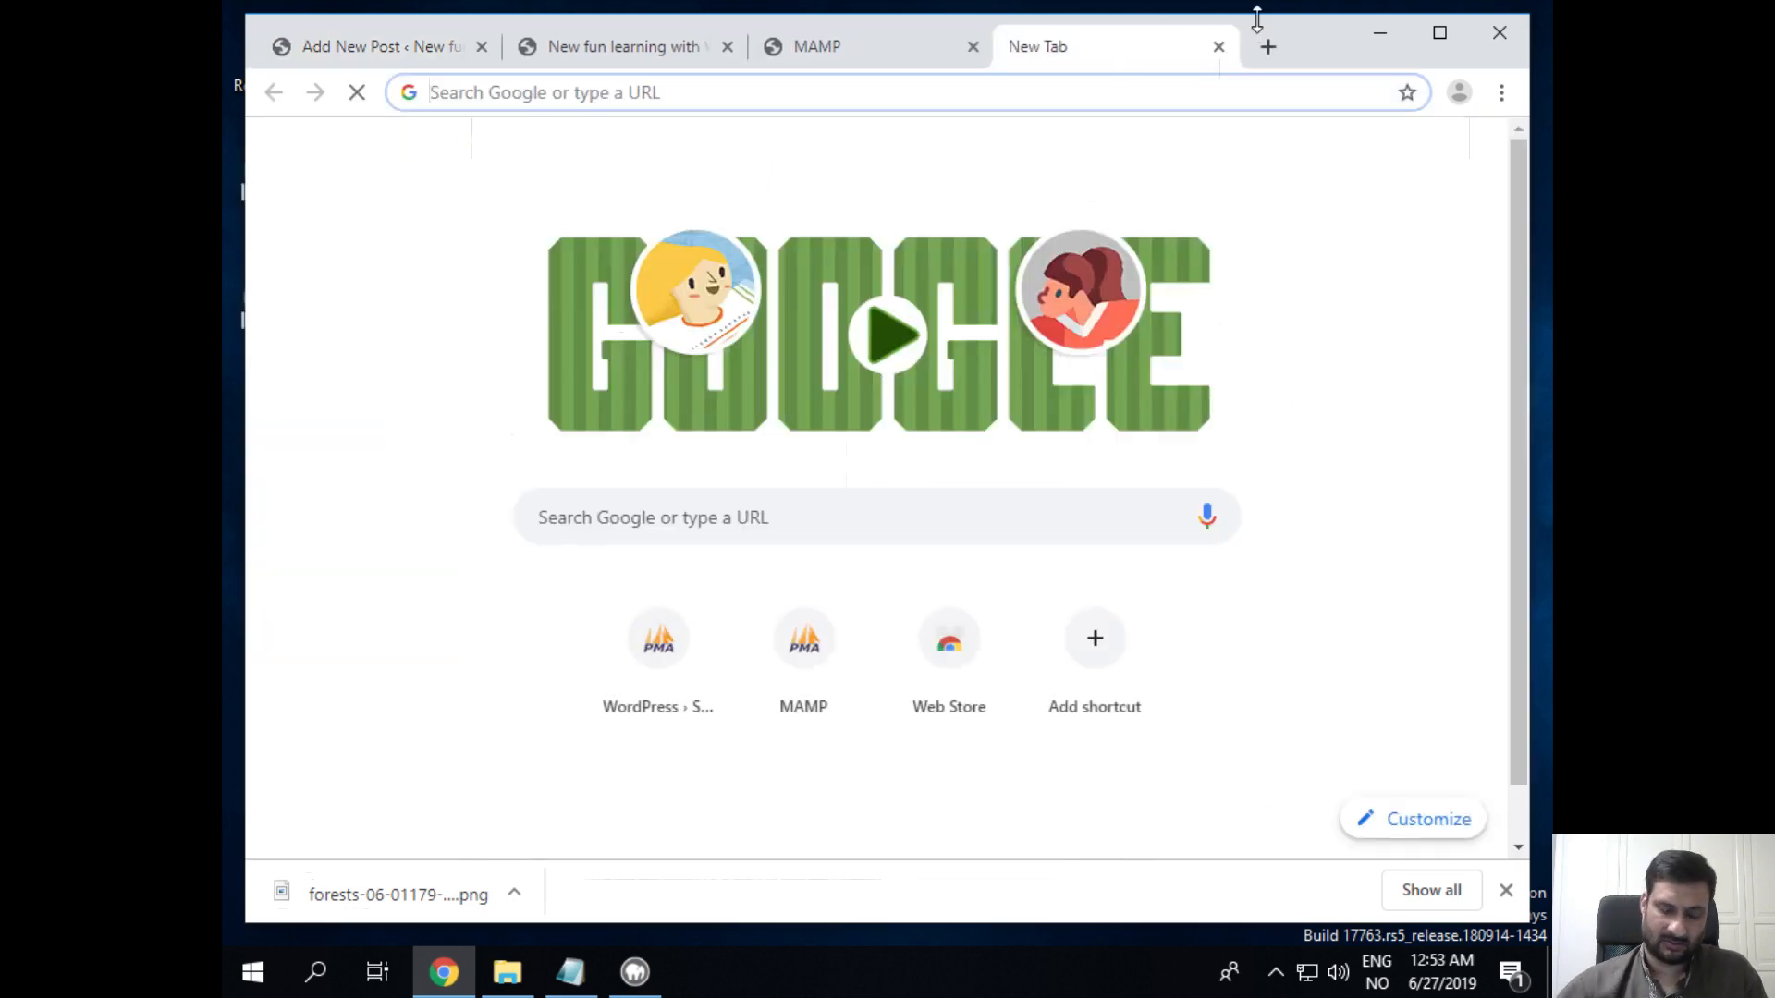
{"action": "type", "text": "linux"}
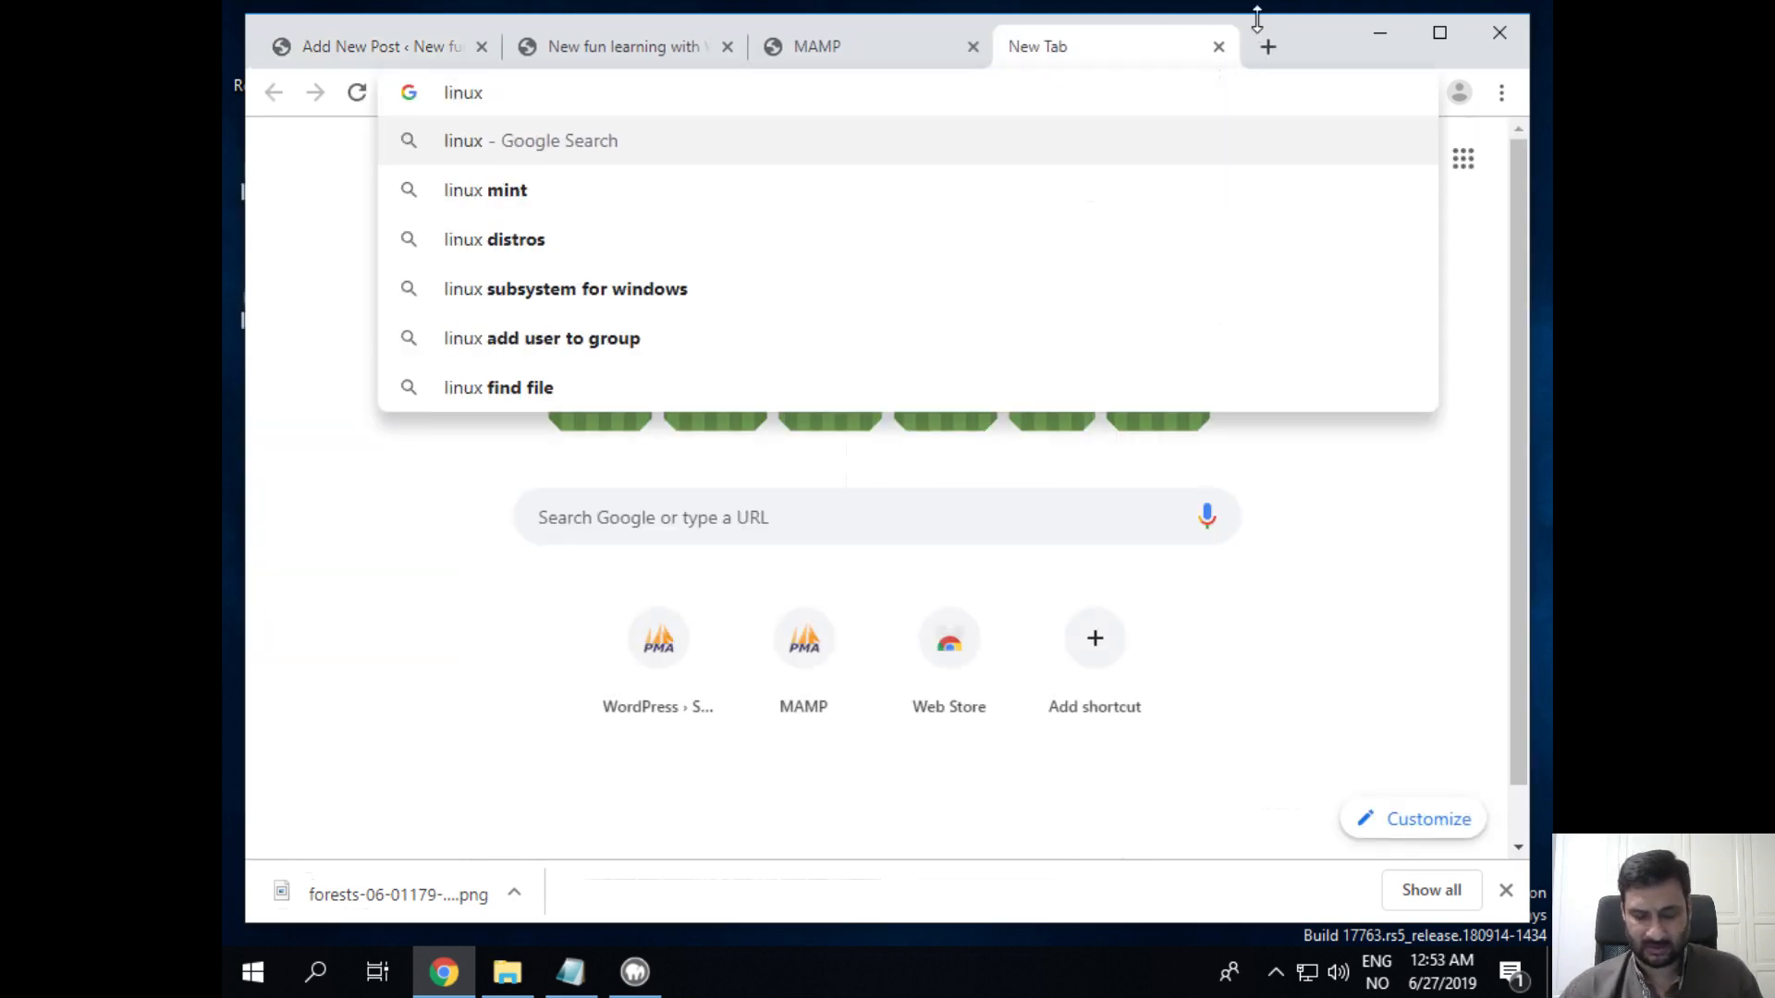
{"action": "type", "text": " picutres"}
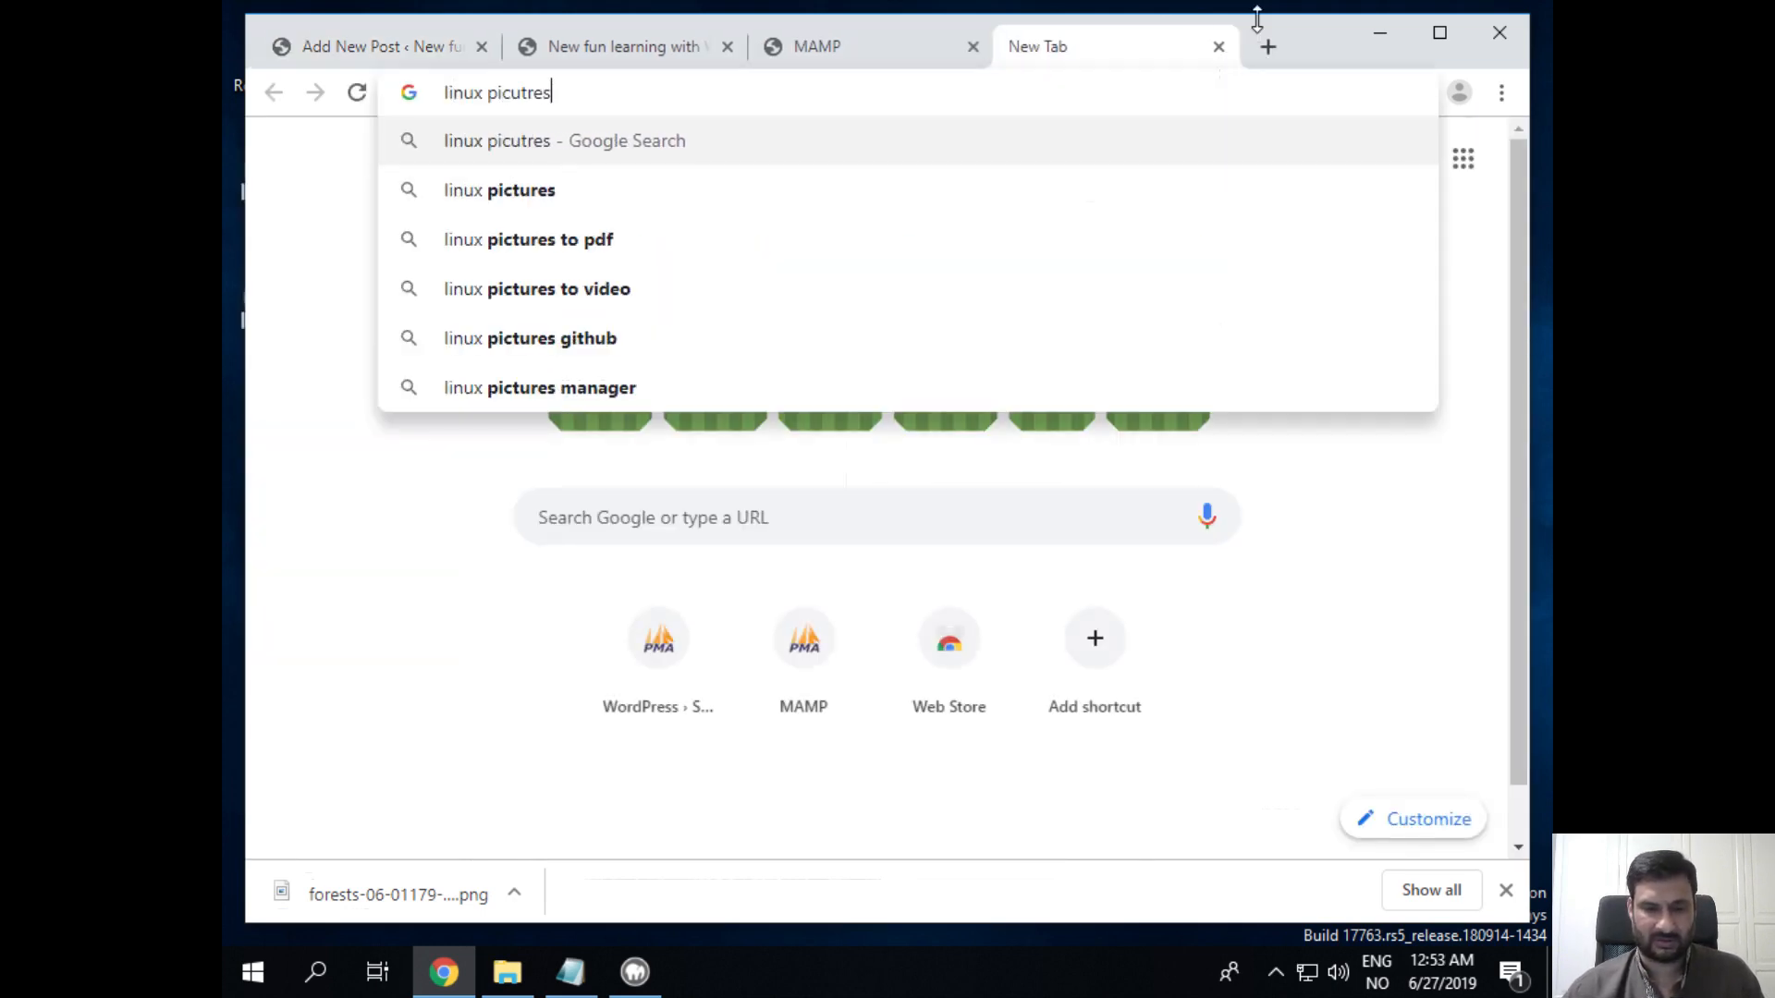
{"action": "key", "text": "BackSpace"}
{"action": "key", "text": "BackSpace"}
{"action": "key", "text": "BackSpace"}
{"action": "key", "text": "BackSpace"}
{"action": "key", "text": "BackSpace"}
{"action": "key", "text": "BackSpace"}
{"action": "key", "text": "BackSpace"}
{"action": "key", "text": "BackSpace"}
{"action": "type", "text": "l"}
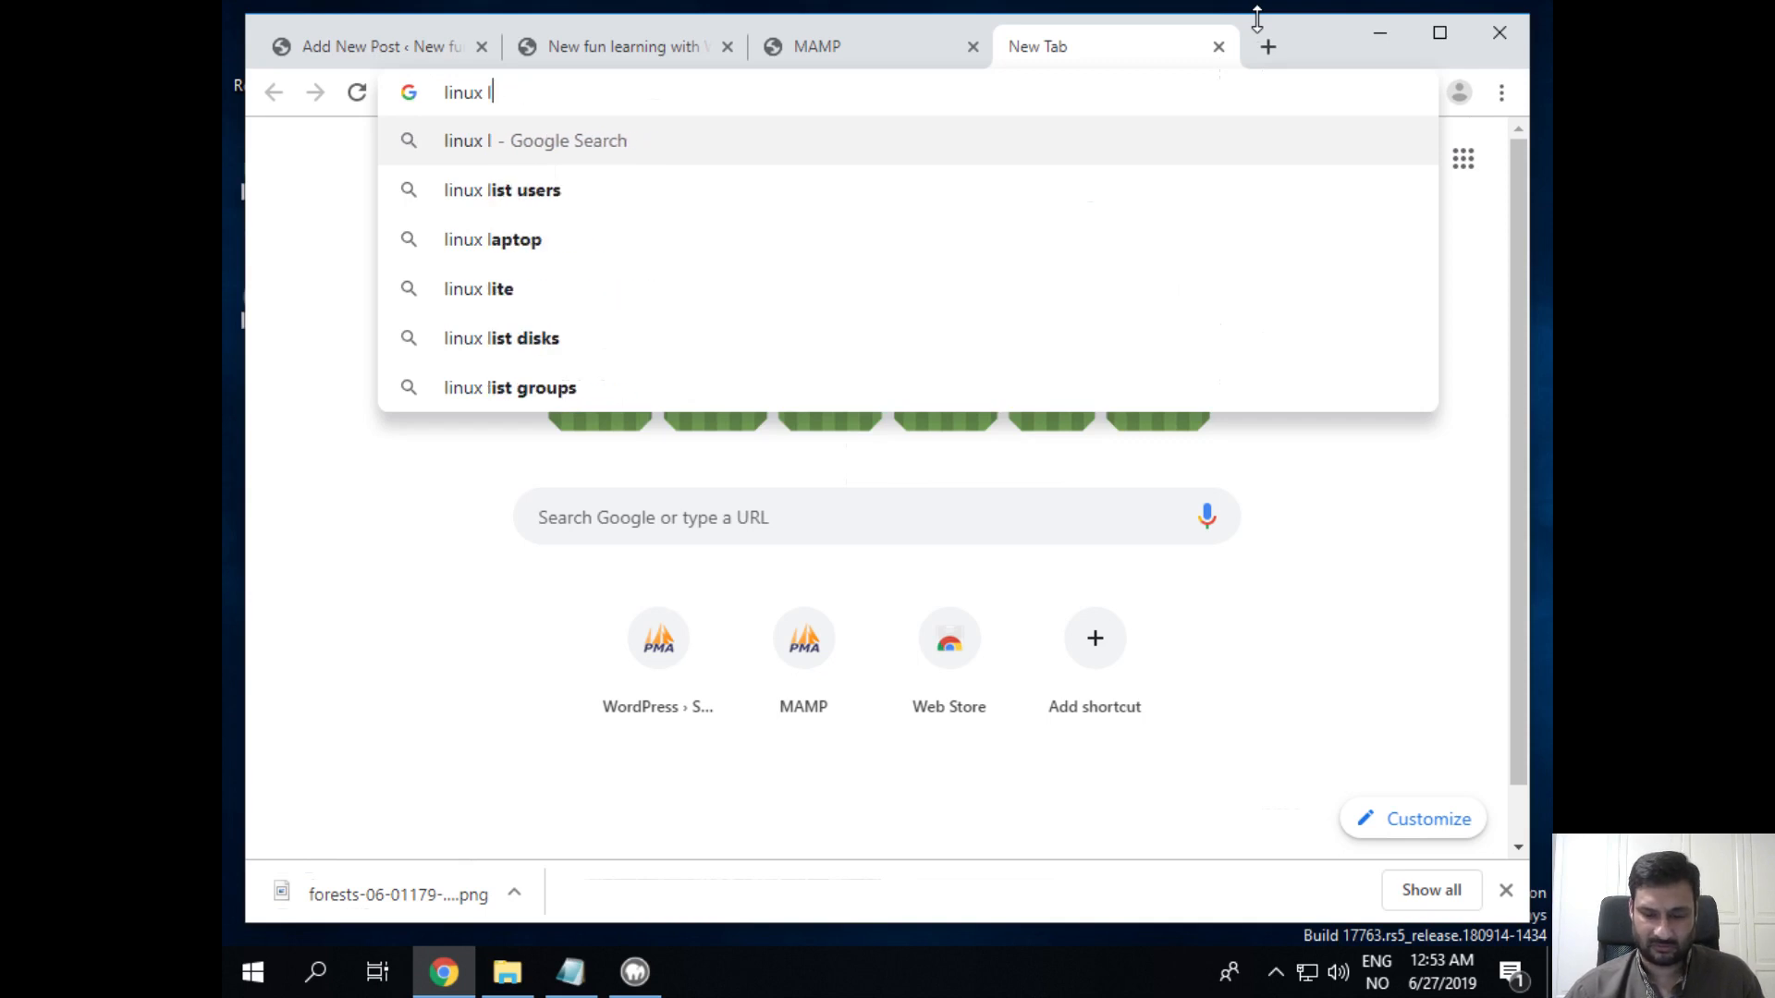
{"action": "type", "text": "ogo pi"}
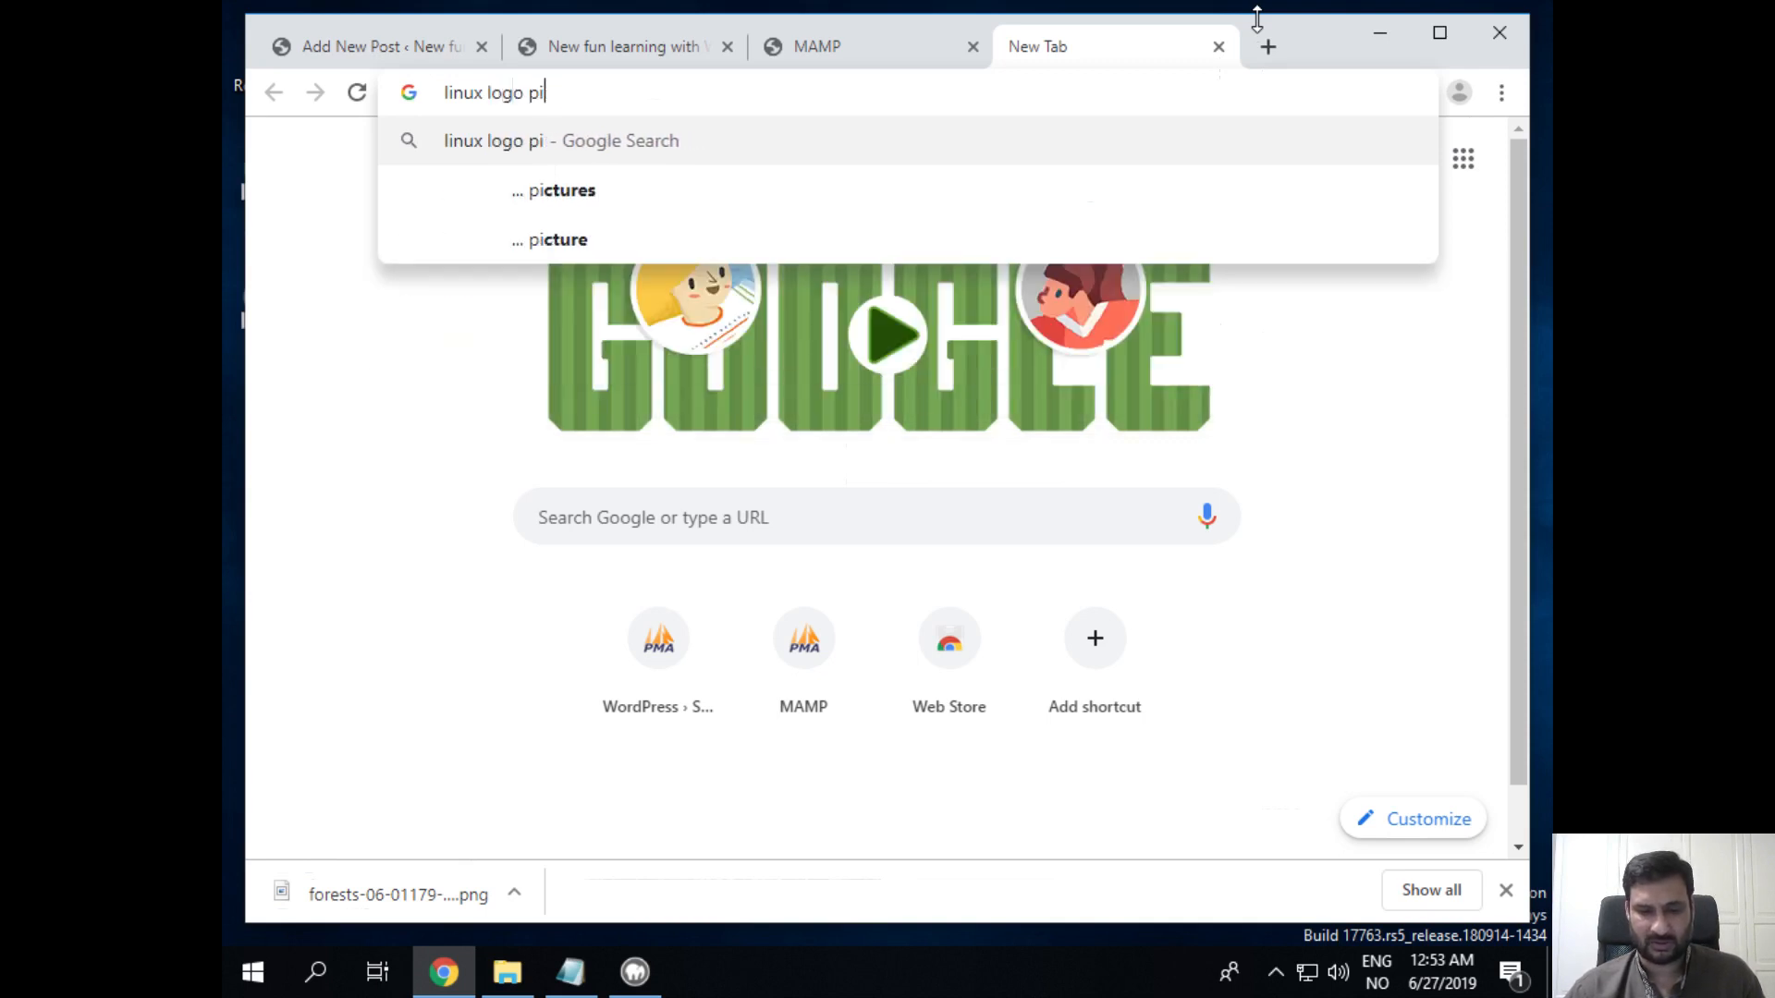
{"action": "type", "text": "ctures"}
{"action": "key", "text": "Return"}
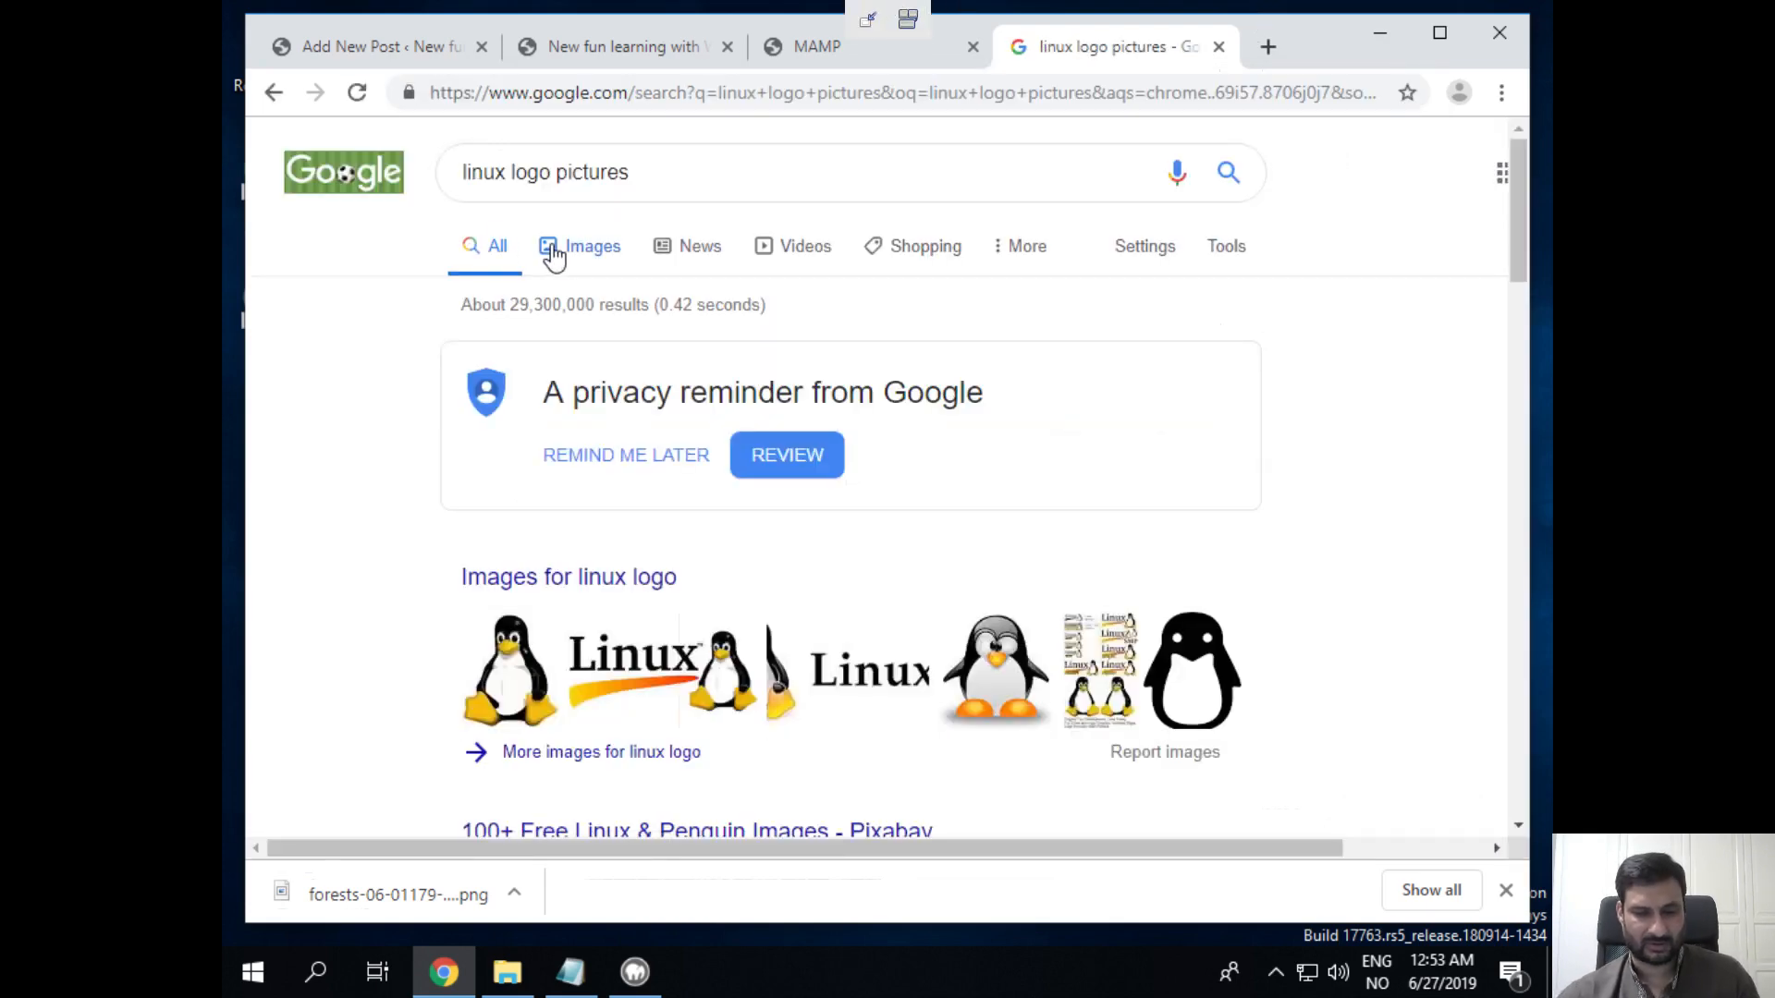
{"action": "left_click", "coordinate": [560, 254]}
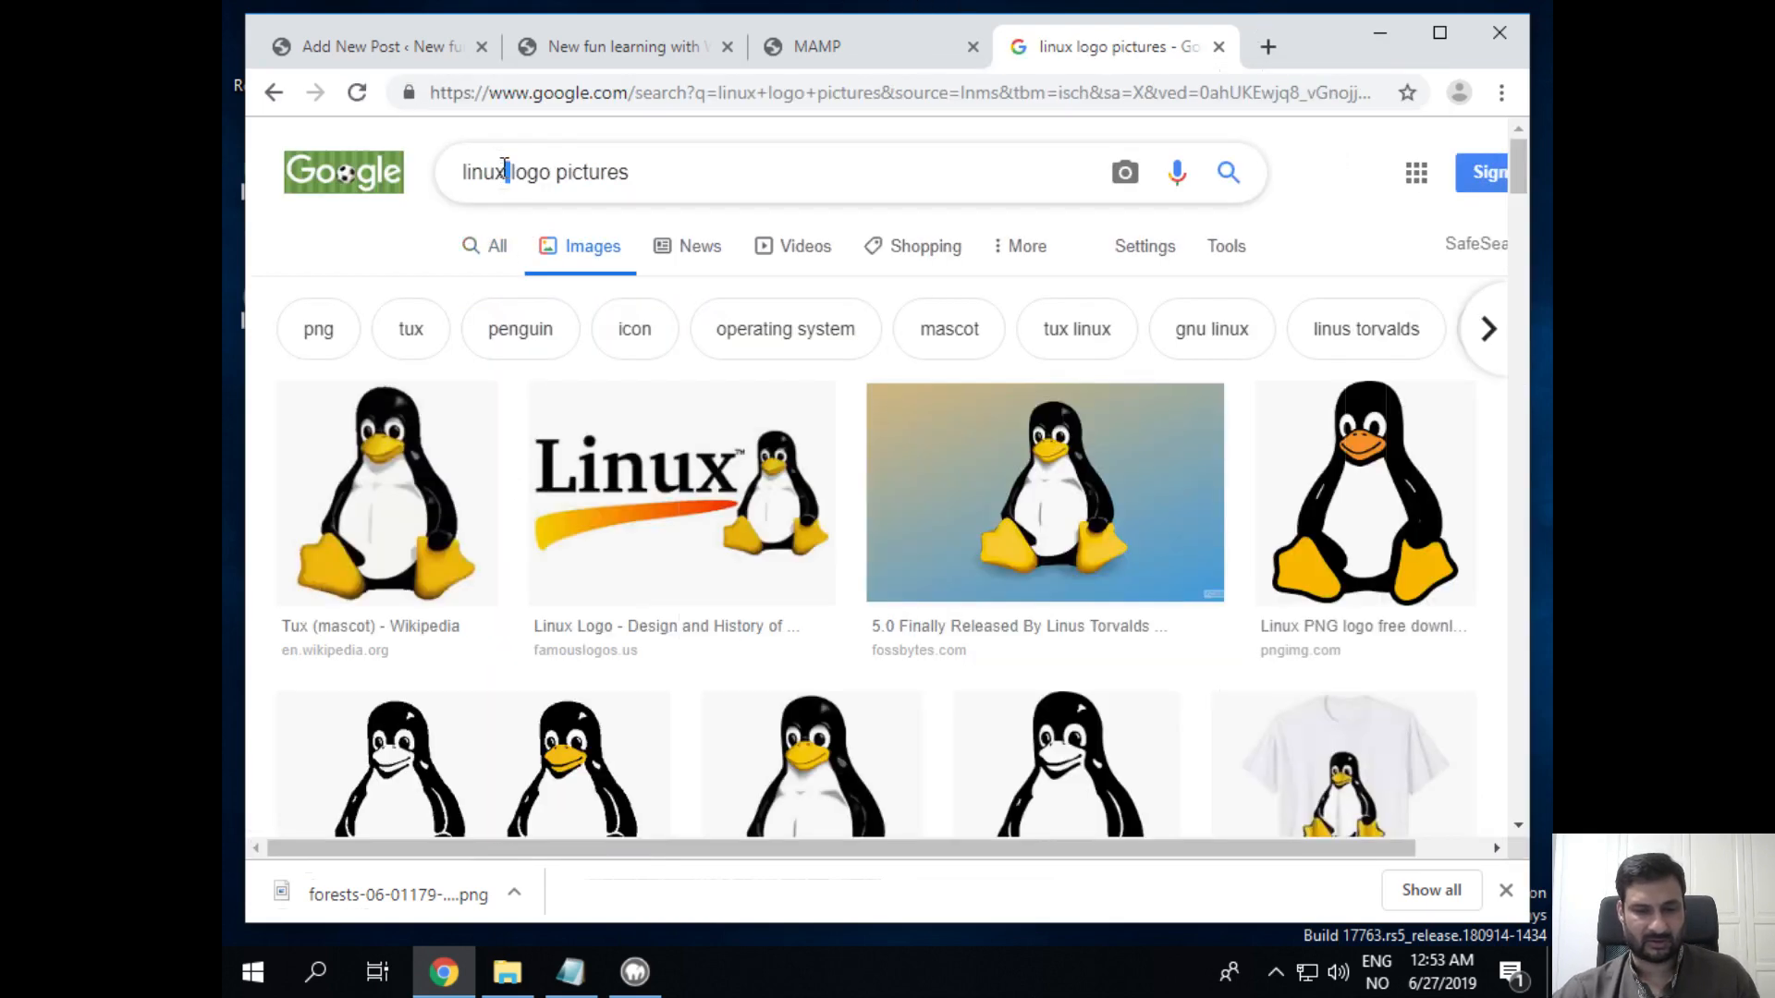
{"action": "double_click", "coordinate": [485, 171]}
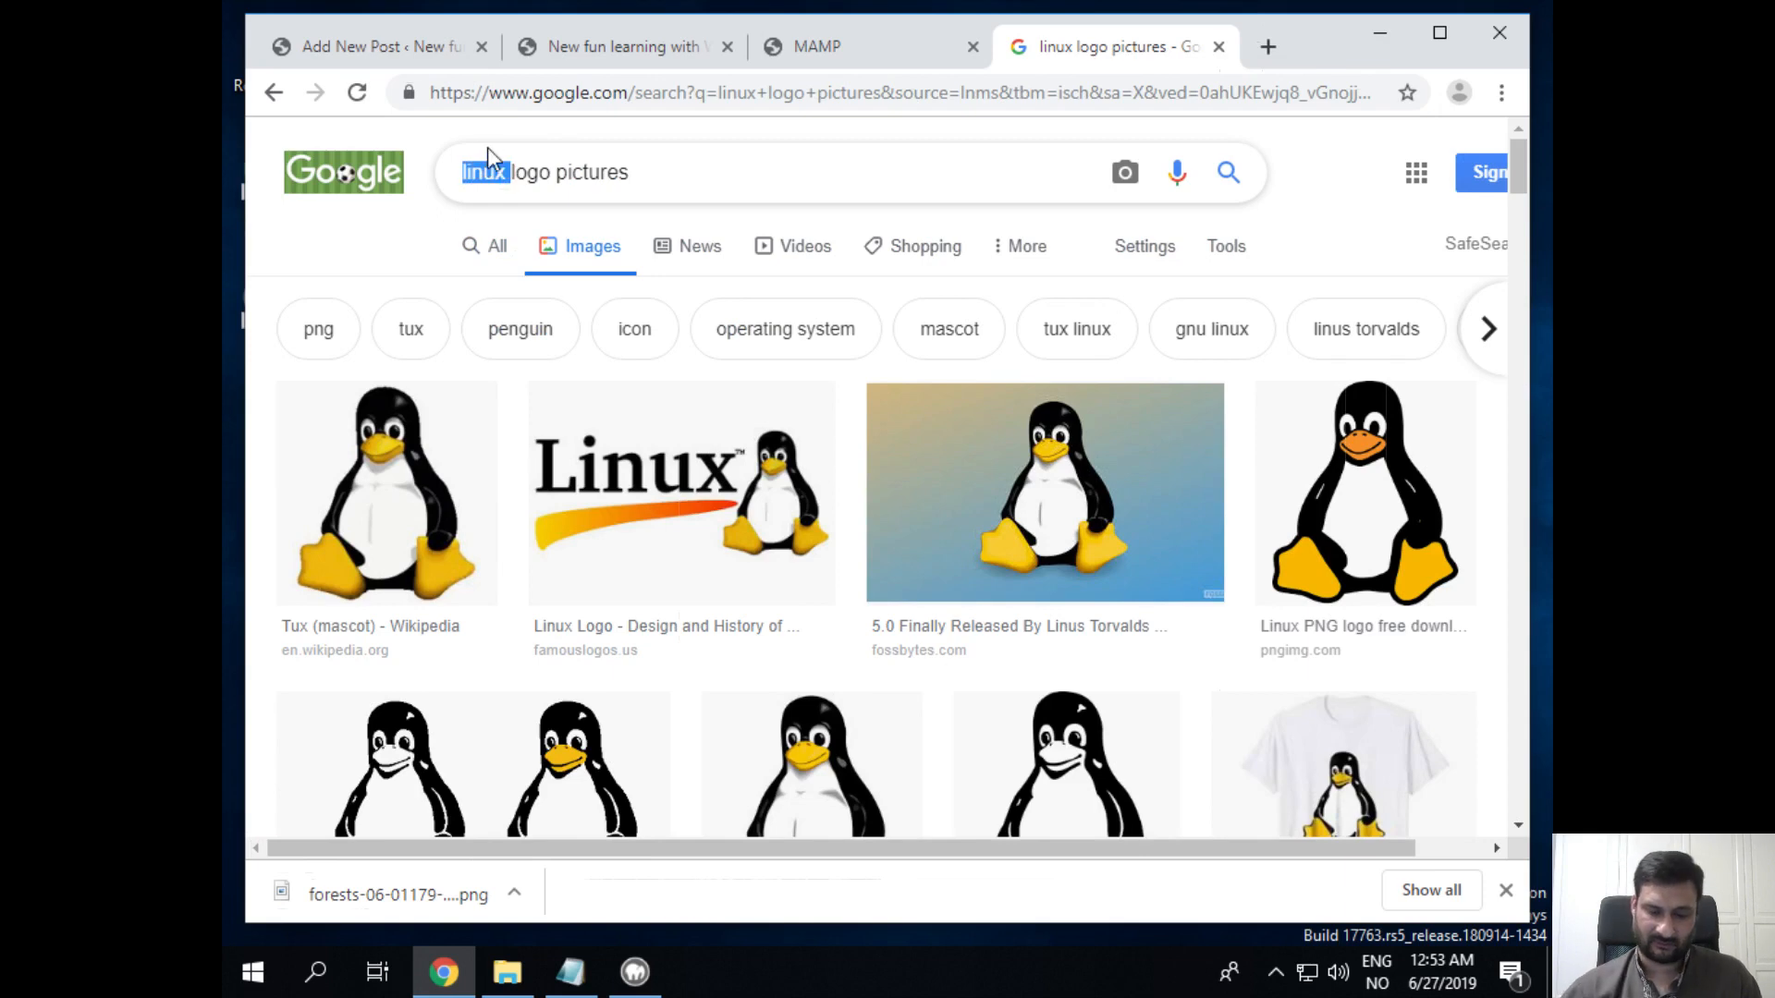
{"action": "type", "text": "fedora"}
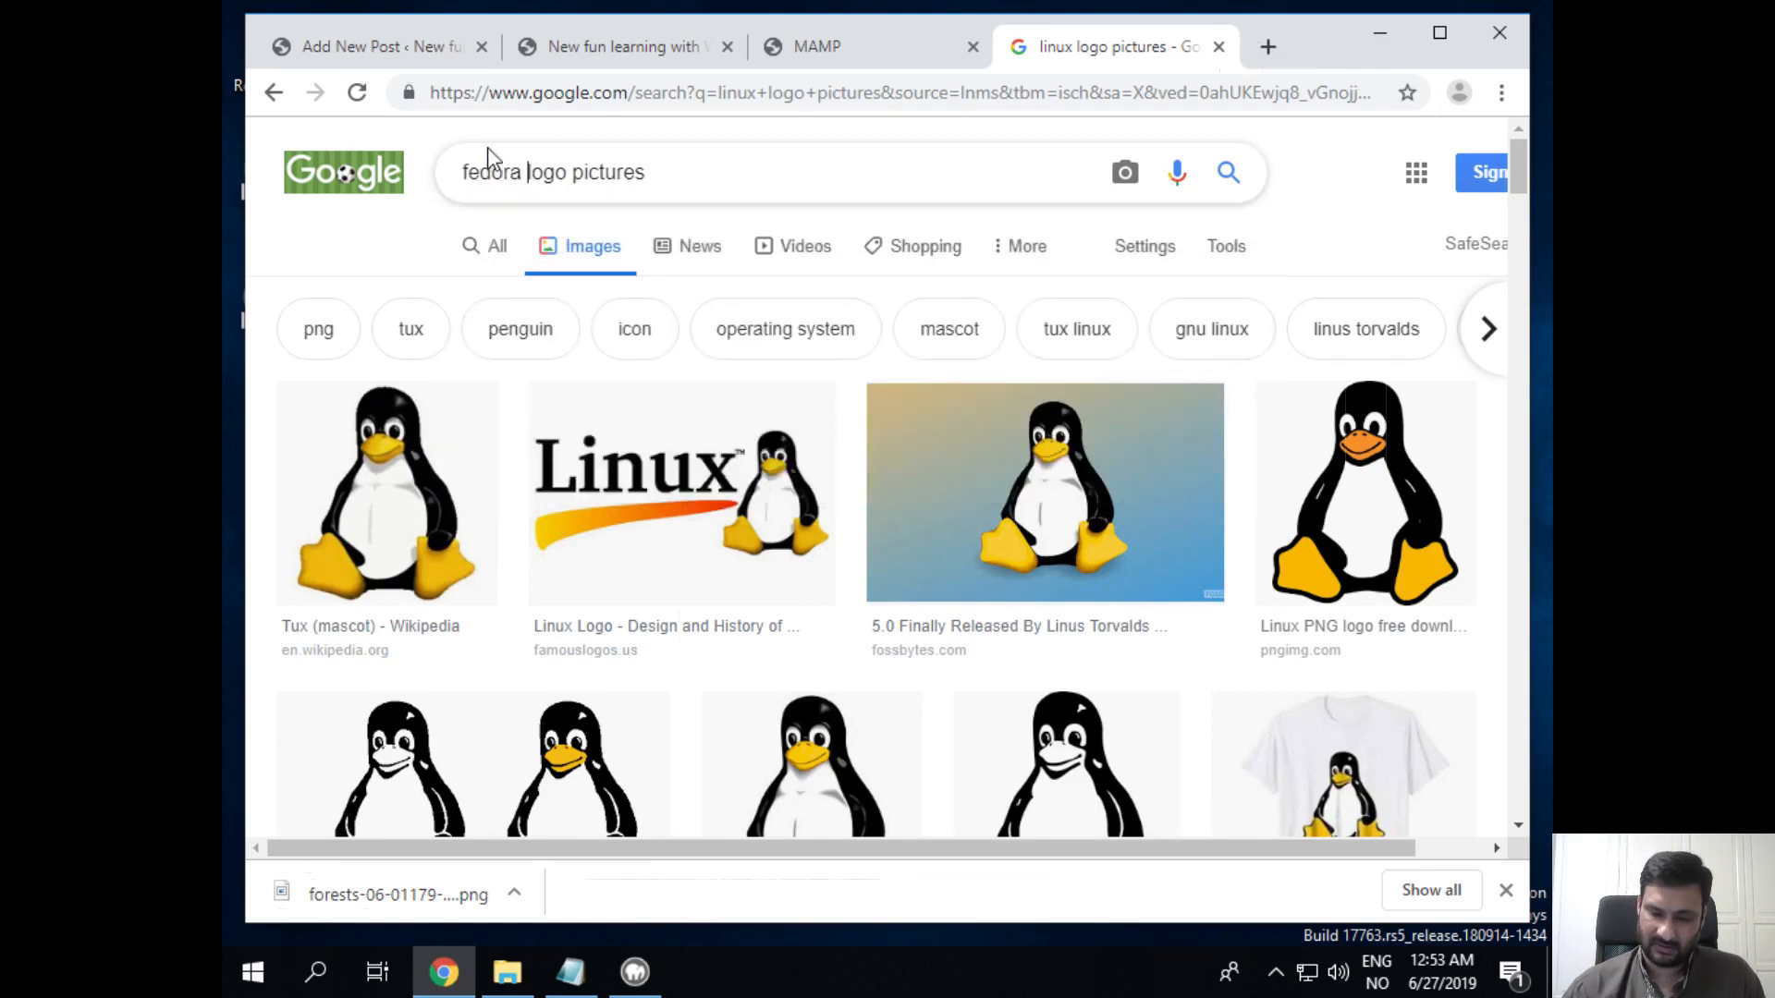
{"action": "key", "text": "Delete"}
{"action": "key", "text": "Delete"}
{"action": "key", "text": "Delete"}
{"action": "key", "text": "Delete"}
{"action": "key", "text": "Delete"}
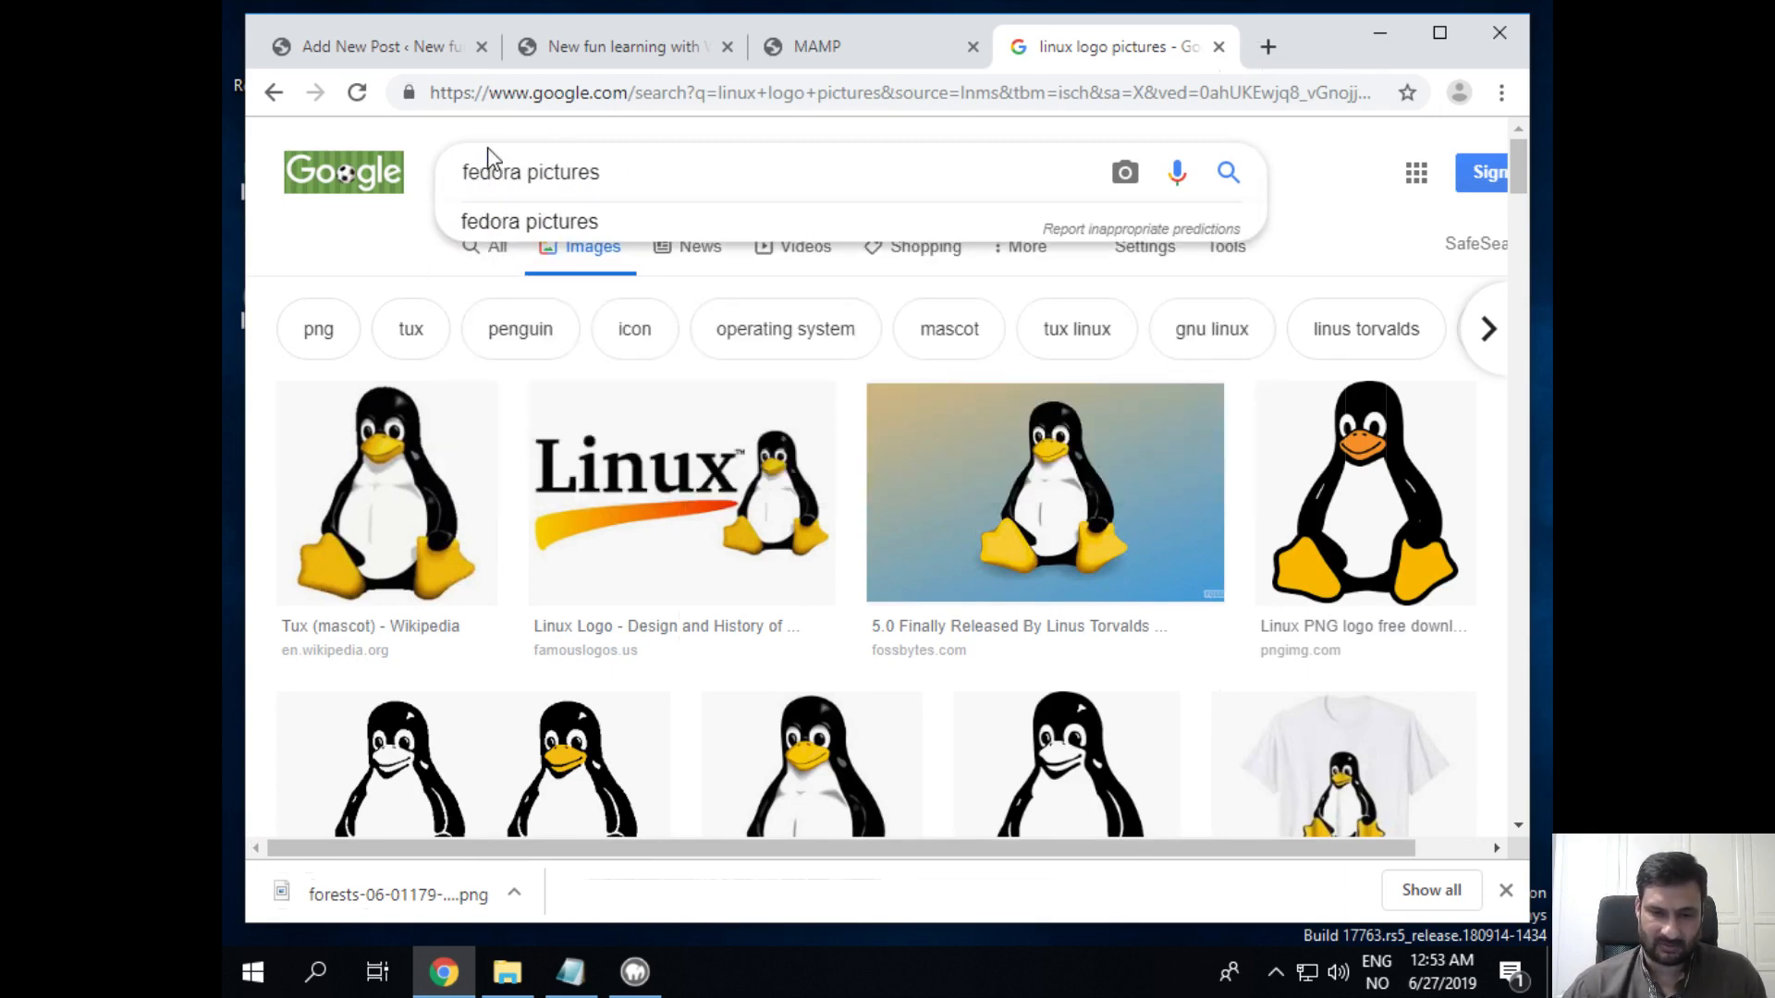
{"action": "key", "text": "Return"}
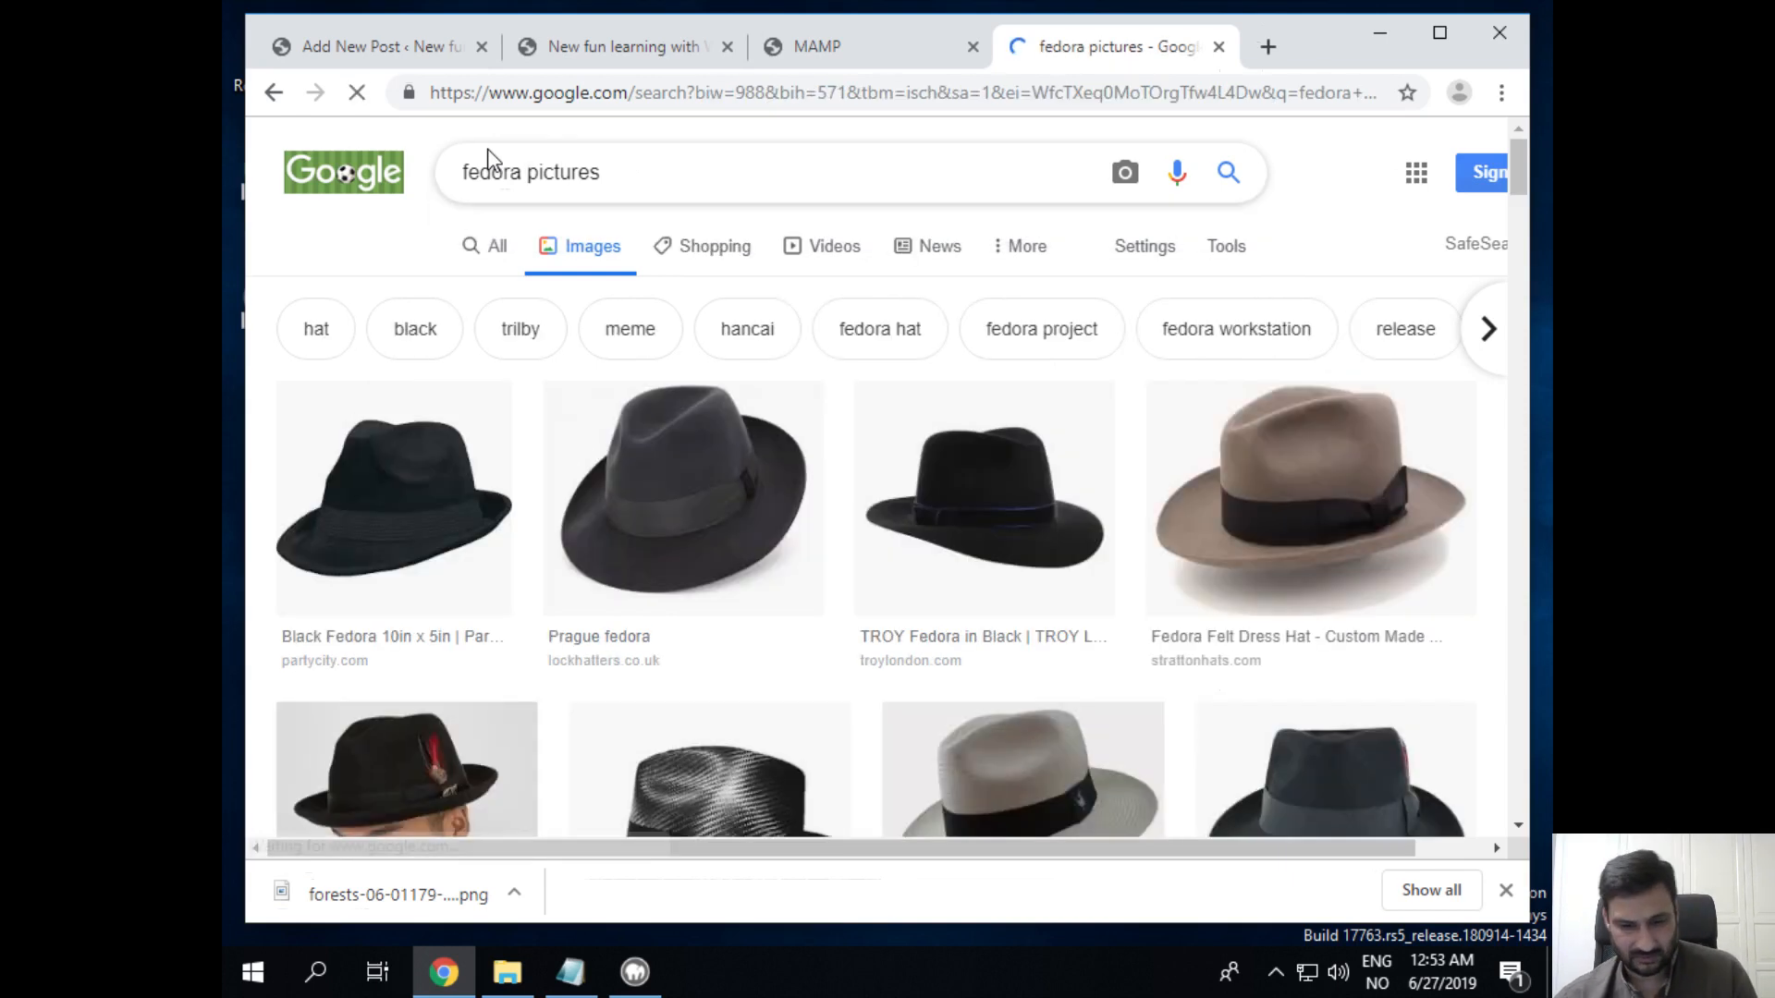
{"action": "left_click", "coordinate": [527, 172]}
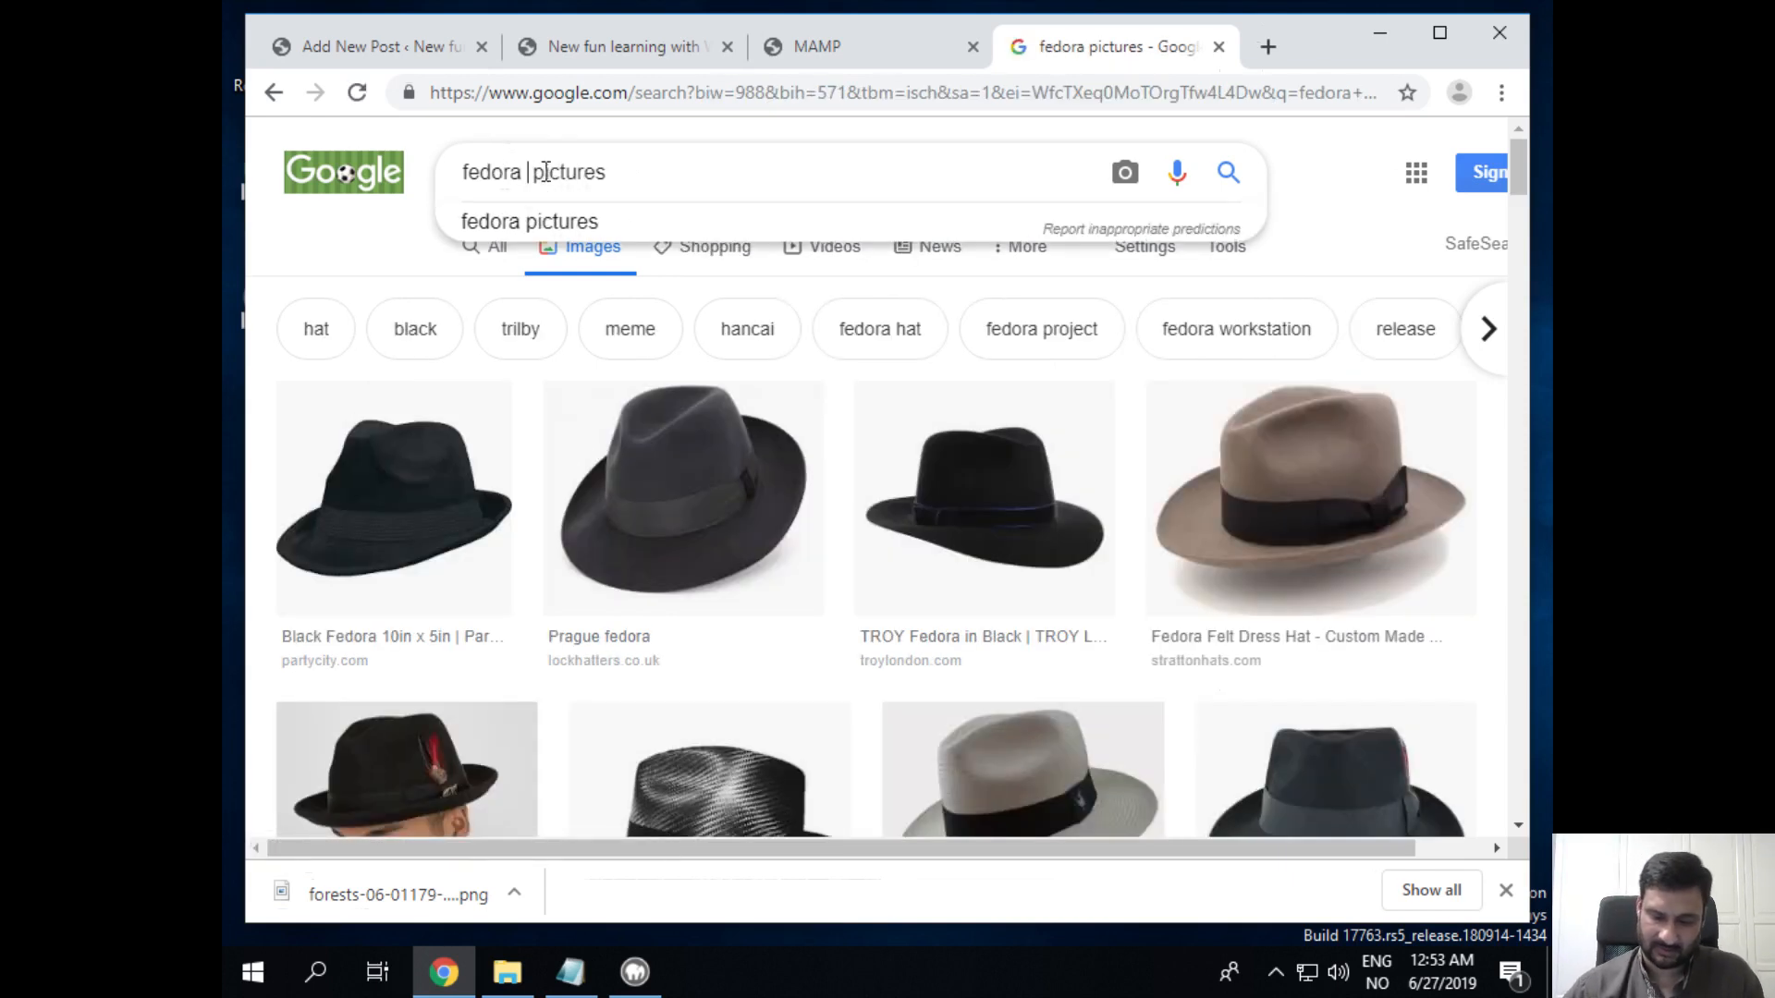
{"action": "type", "text": "linux"}
{"action": "key", "text": "Return"}
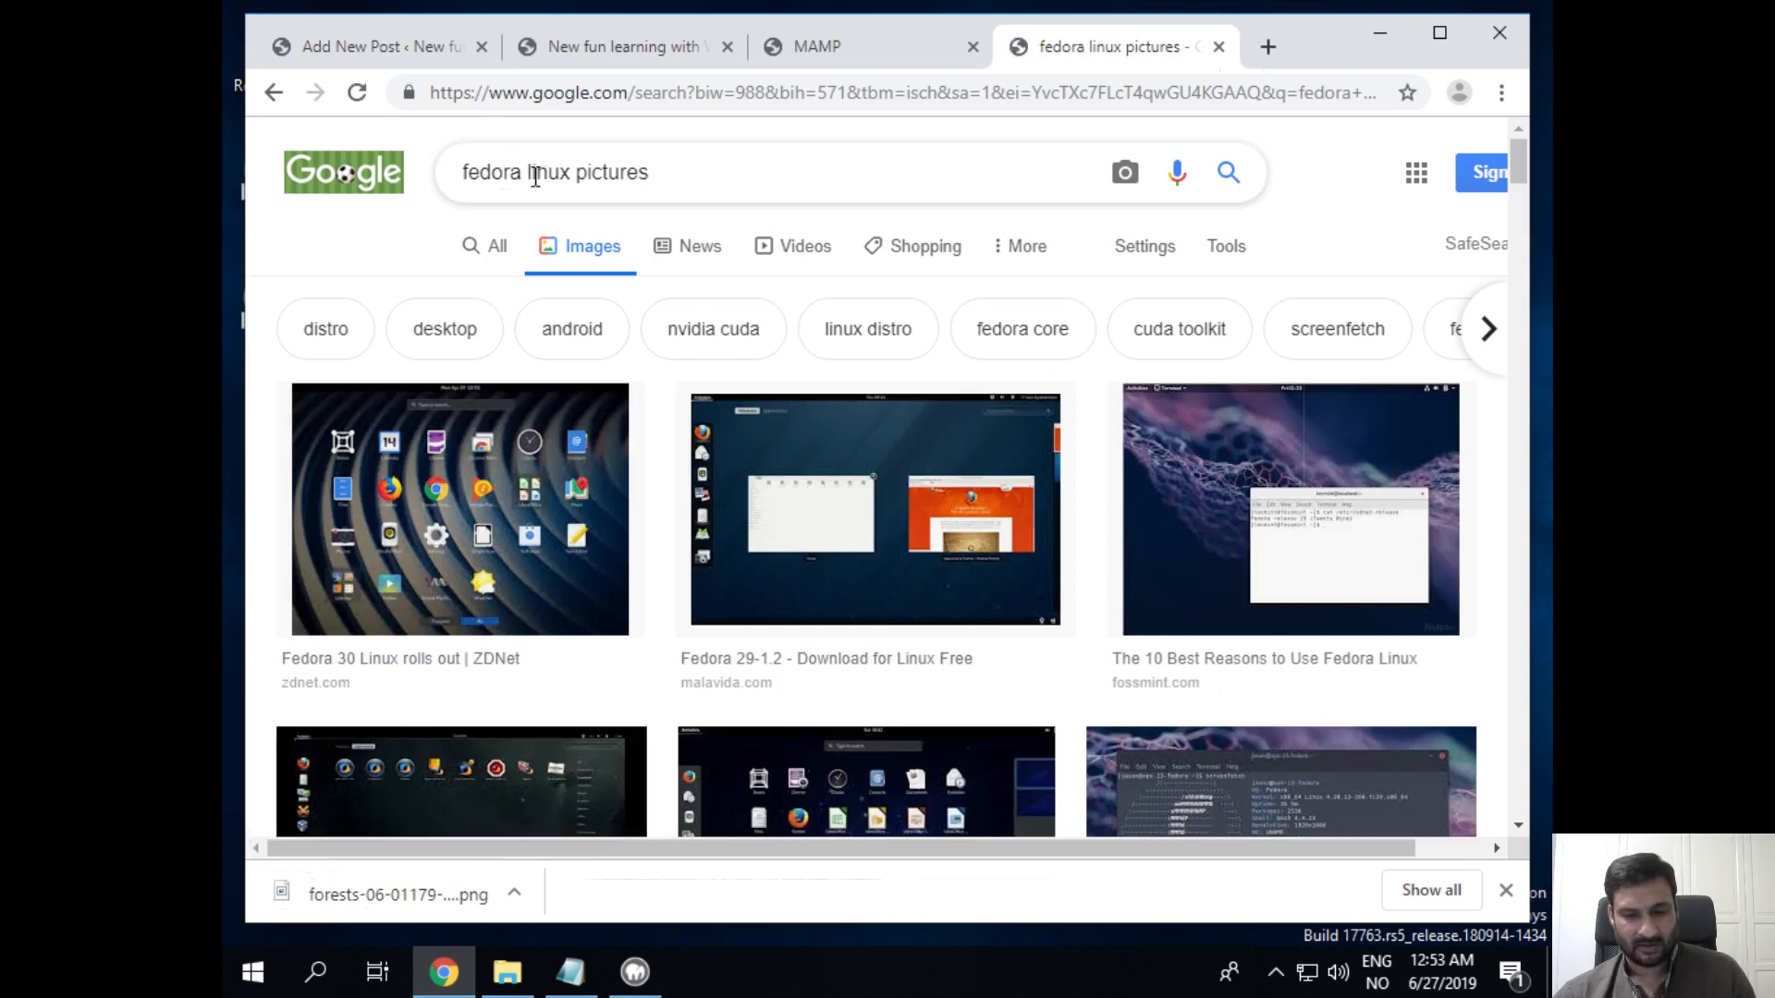
{"action": "scroll", "coordinate": [596, 388], "scroll_direction": "down", "scroll_amount": 8}
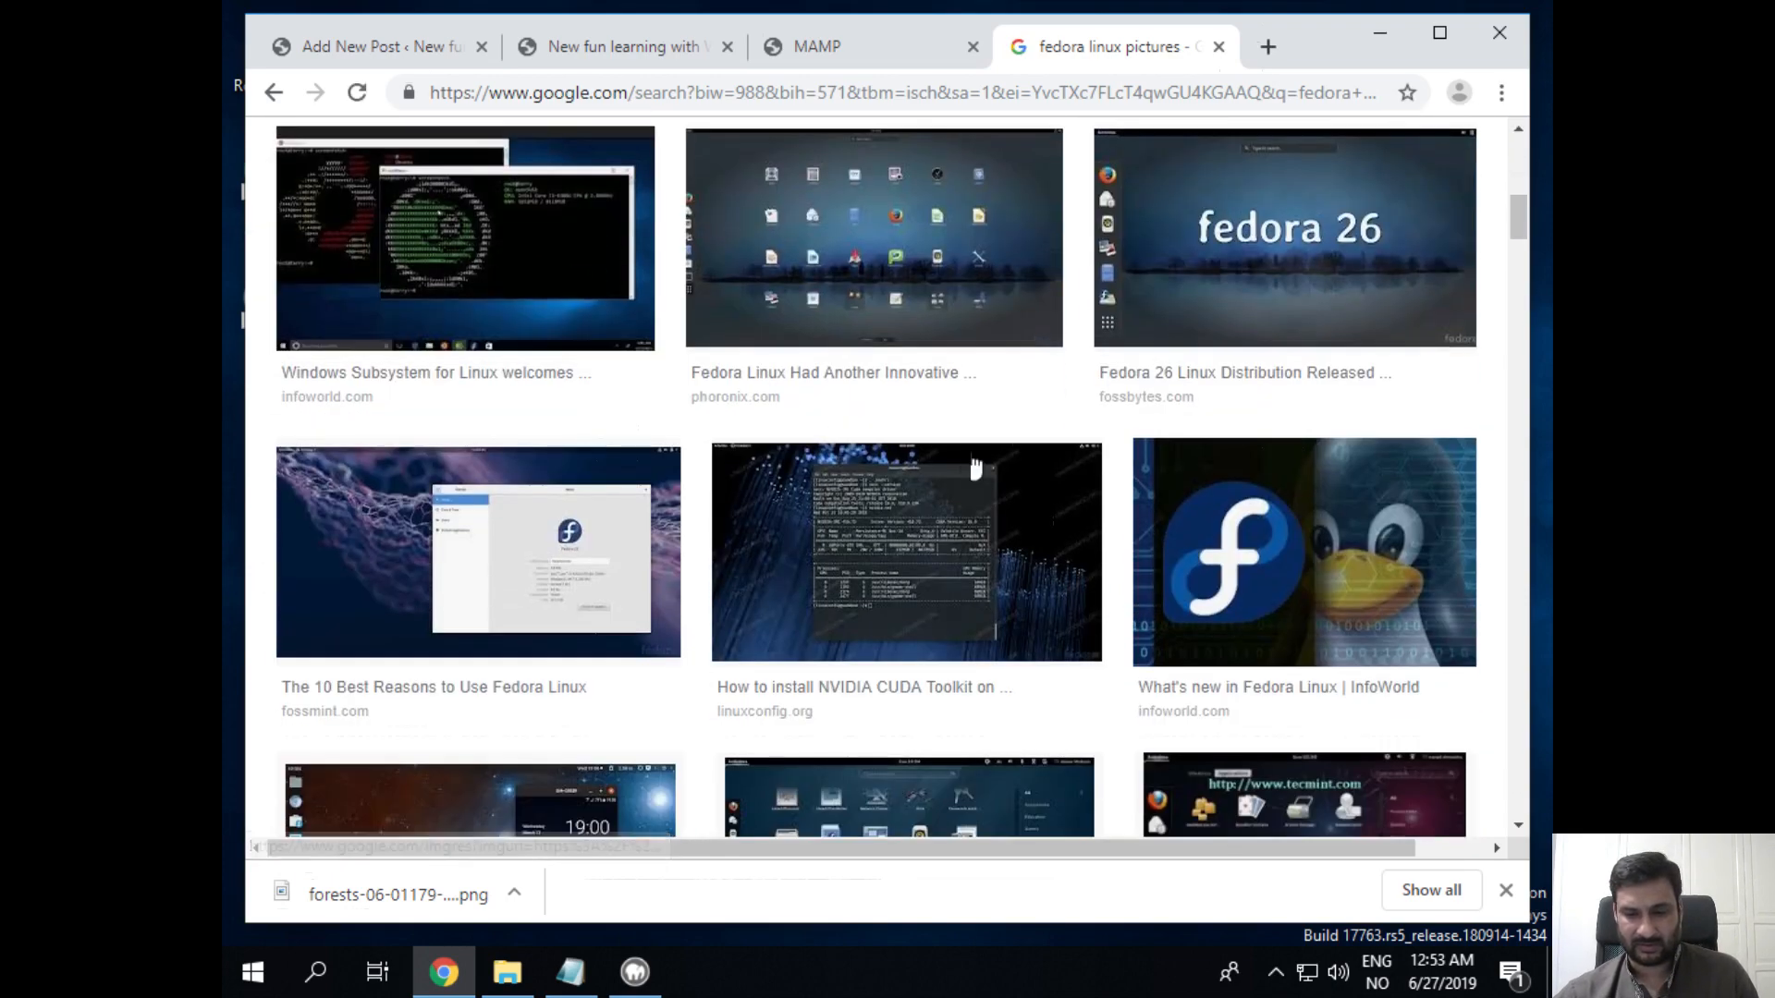
Step: Save the Fedora penguin image 3_fedora-100732816-large.3x2.jpg to Downloads and return to the post editor
{"action": "left_click", "coordinate": [1322, 541]}
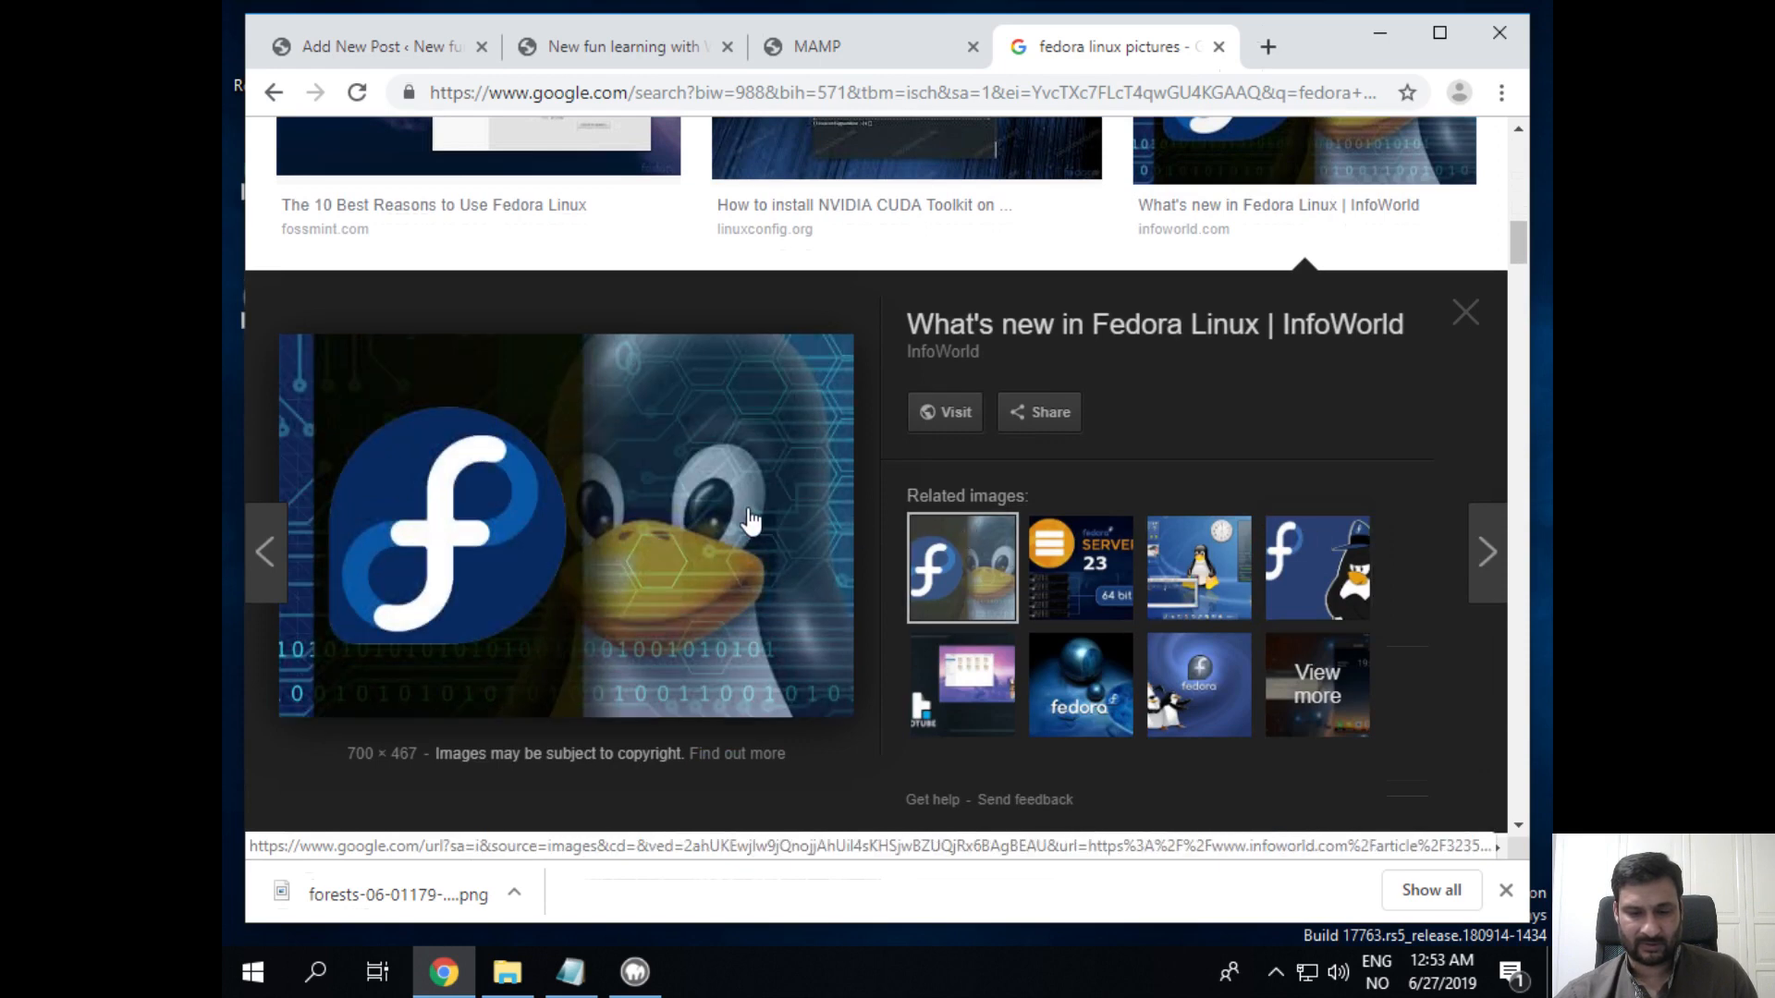
{"action": "right_click", "coordinate": [674, 497]}
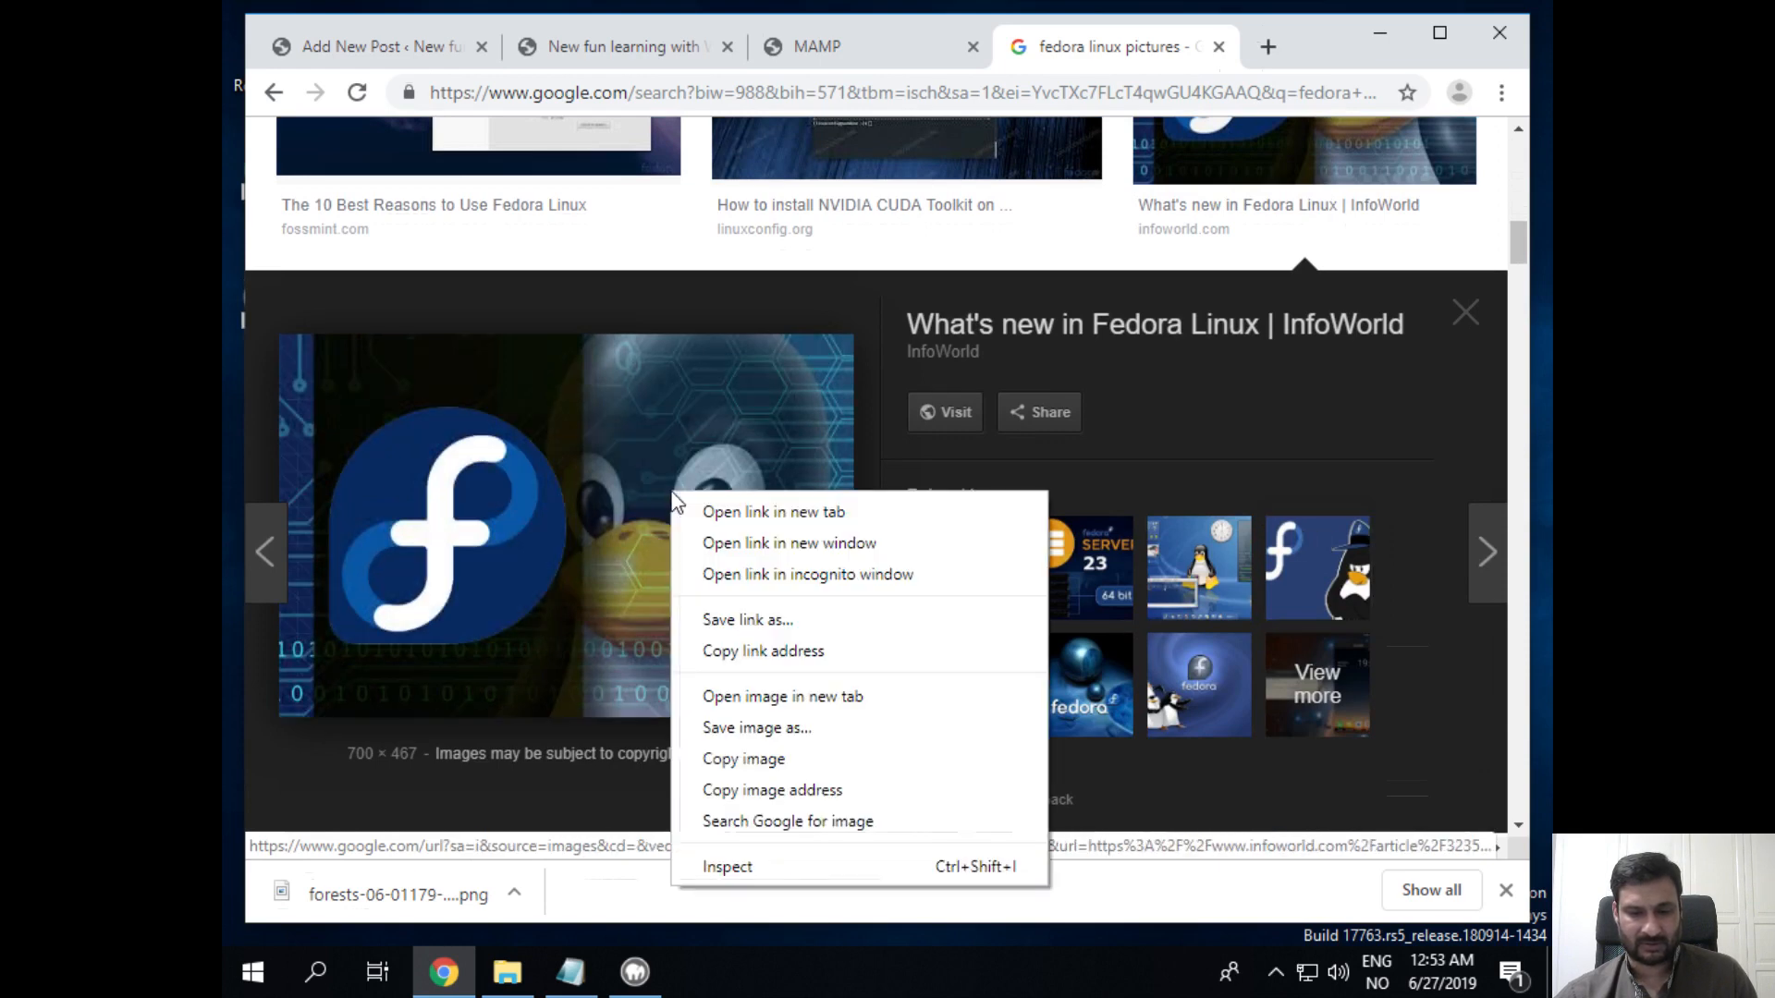
{"action": "left_click", "coordinate": [782, 696]}
{"action": "left_click", "coordinate": [1101, 57]}
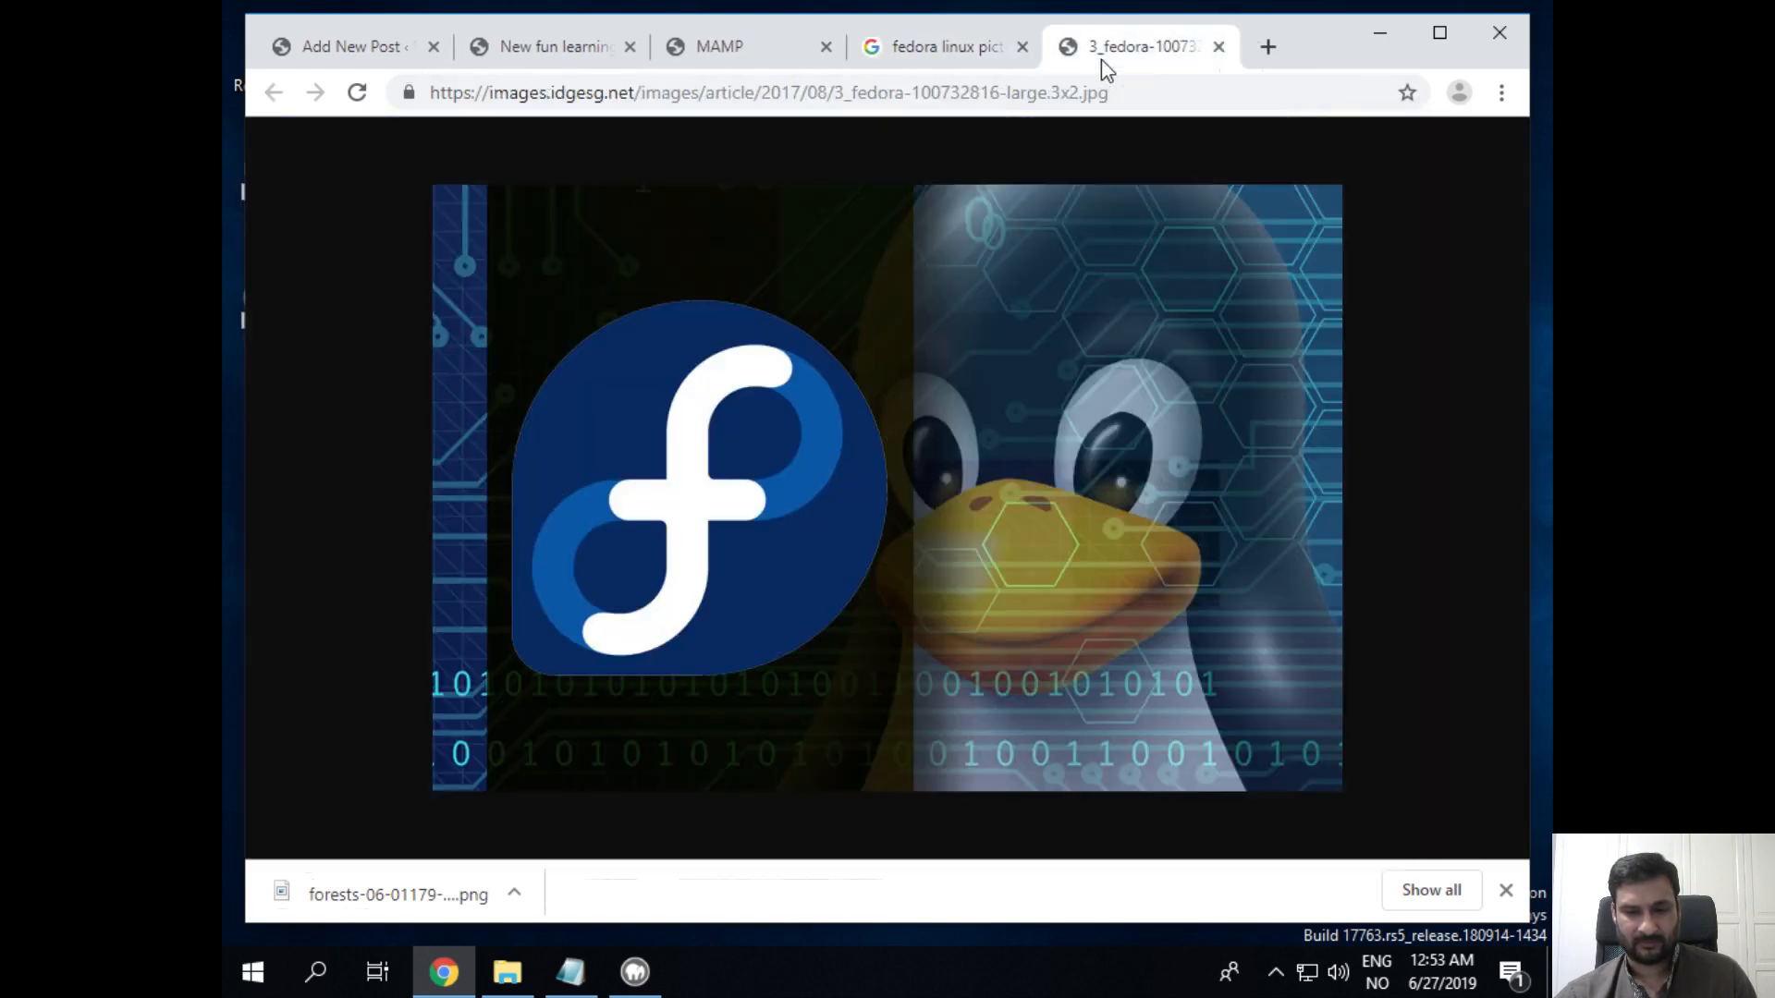
{"action": "right_click", "coordinate": [1011, 235]}
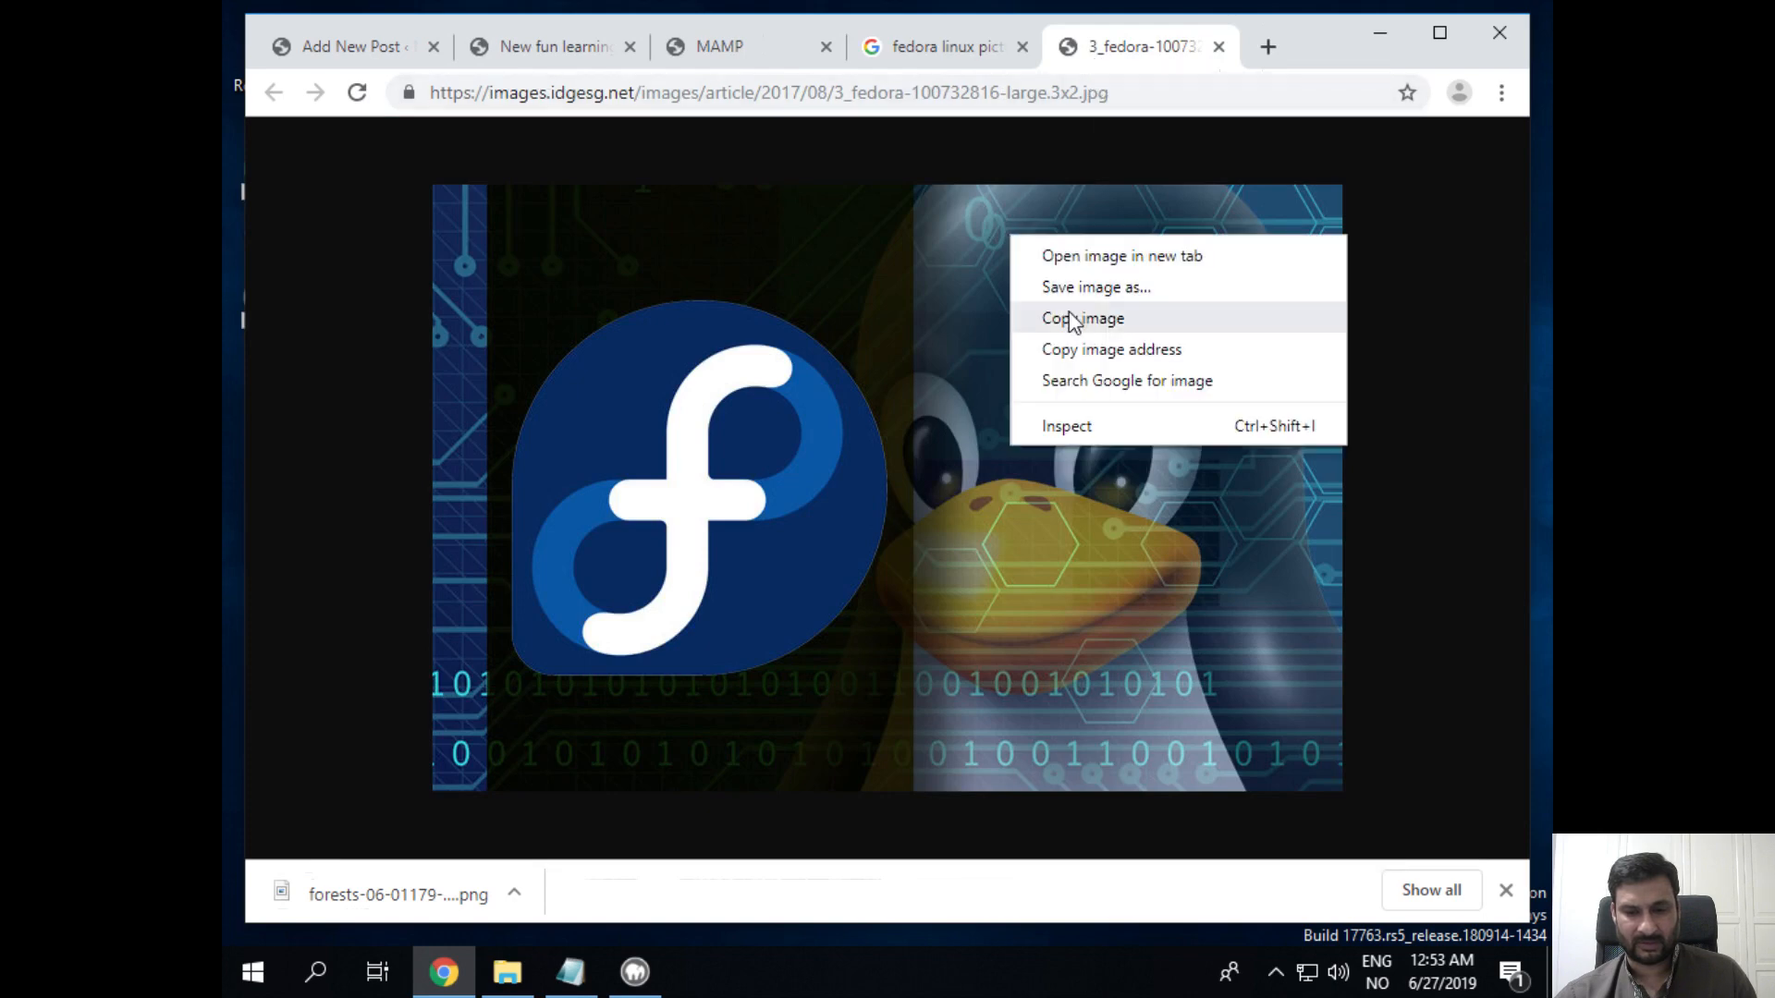
{"action": "left_click", "coordinate": [1091, 287]}
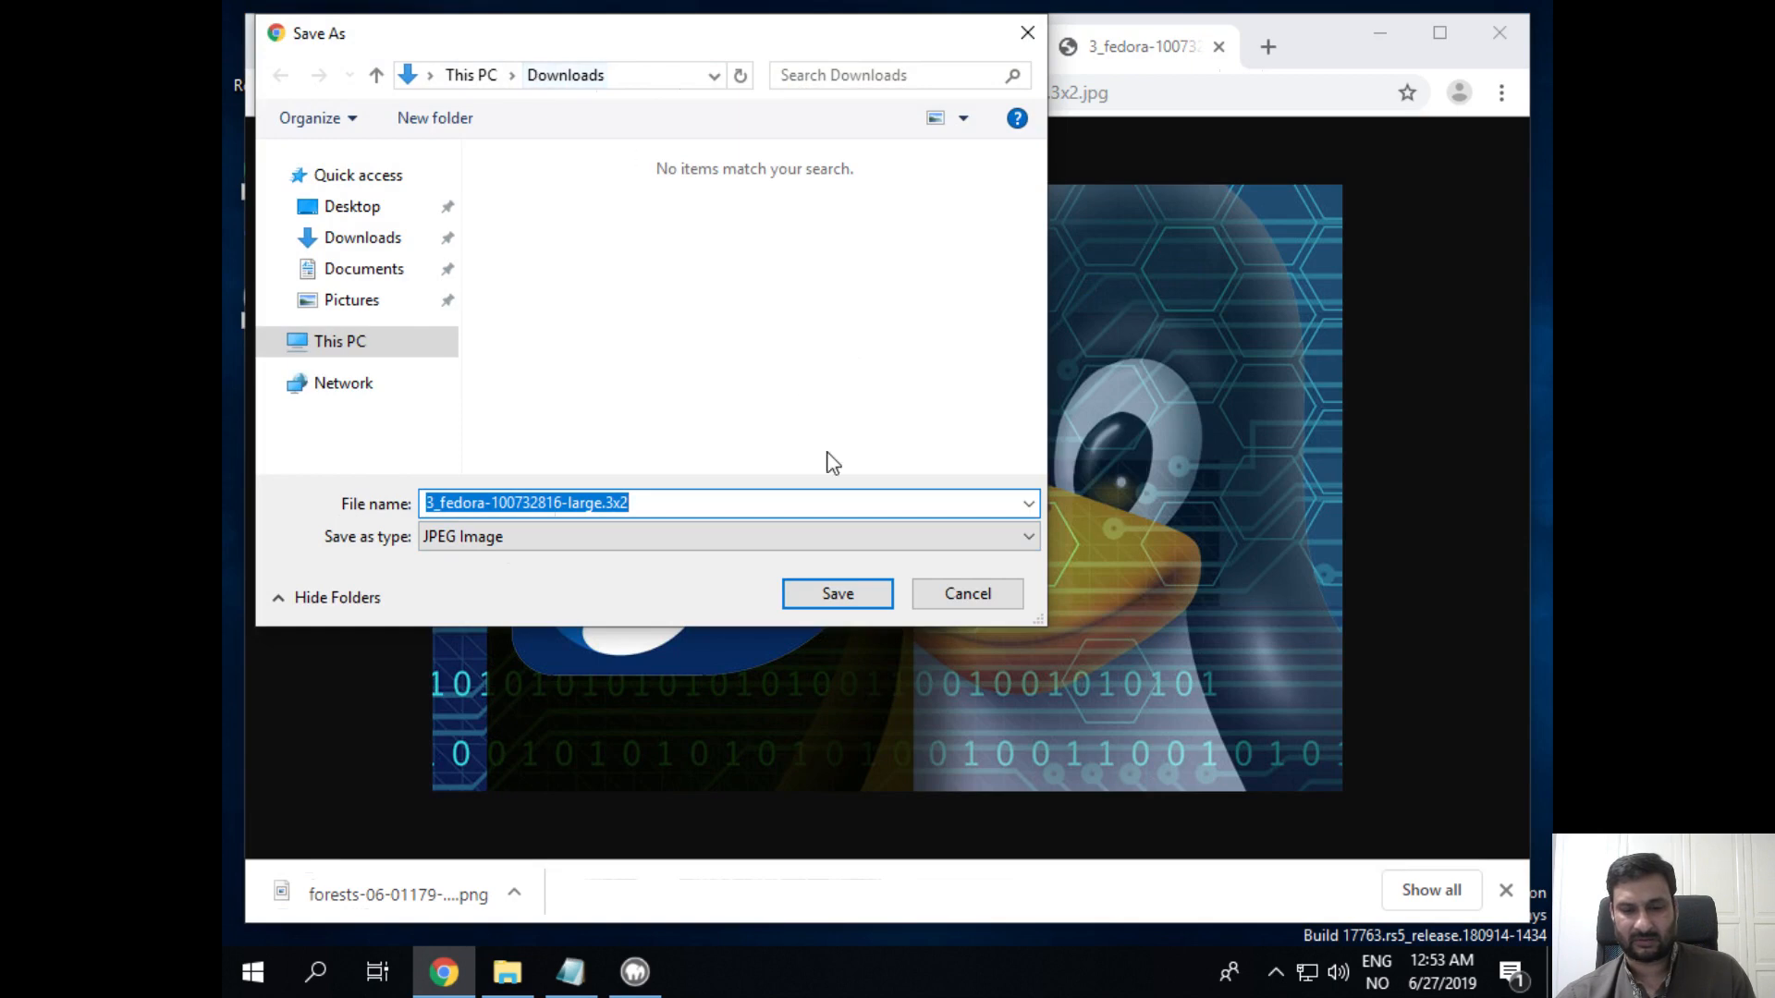
{"action": "left_click", "coordinate": [838, 596]}
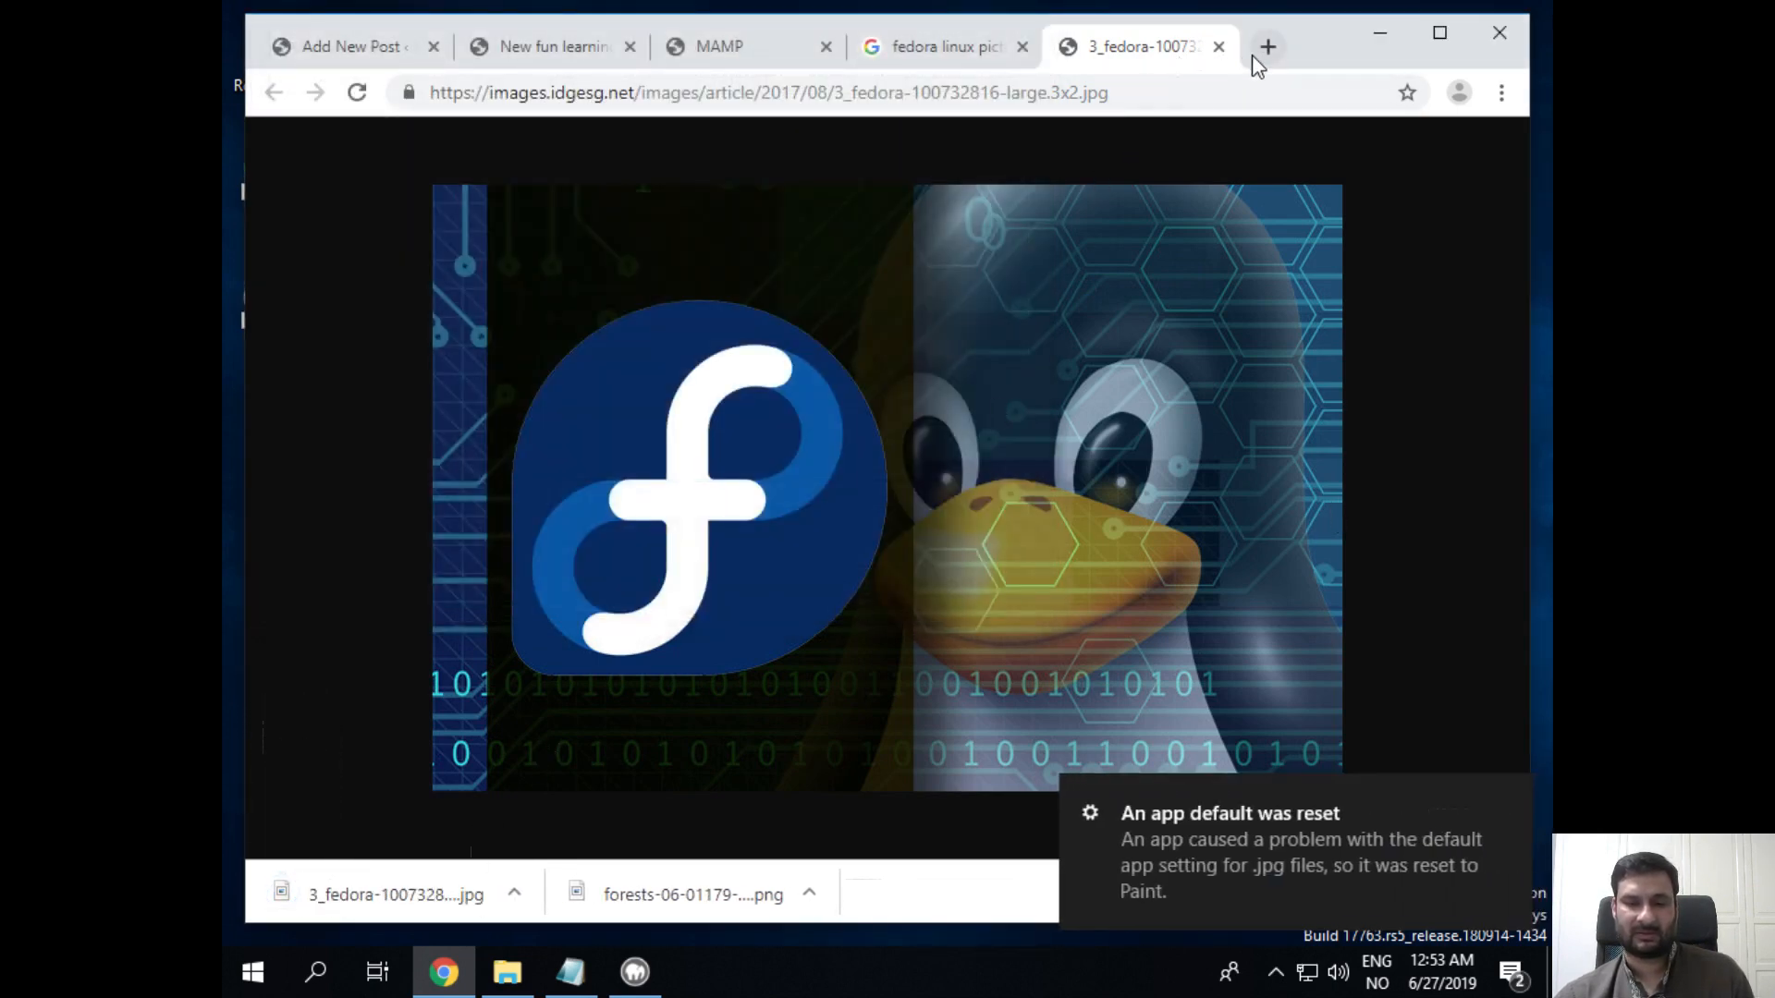
{"action": "left_click", "coordinate": [1219, 46]}
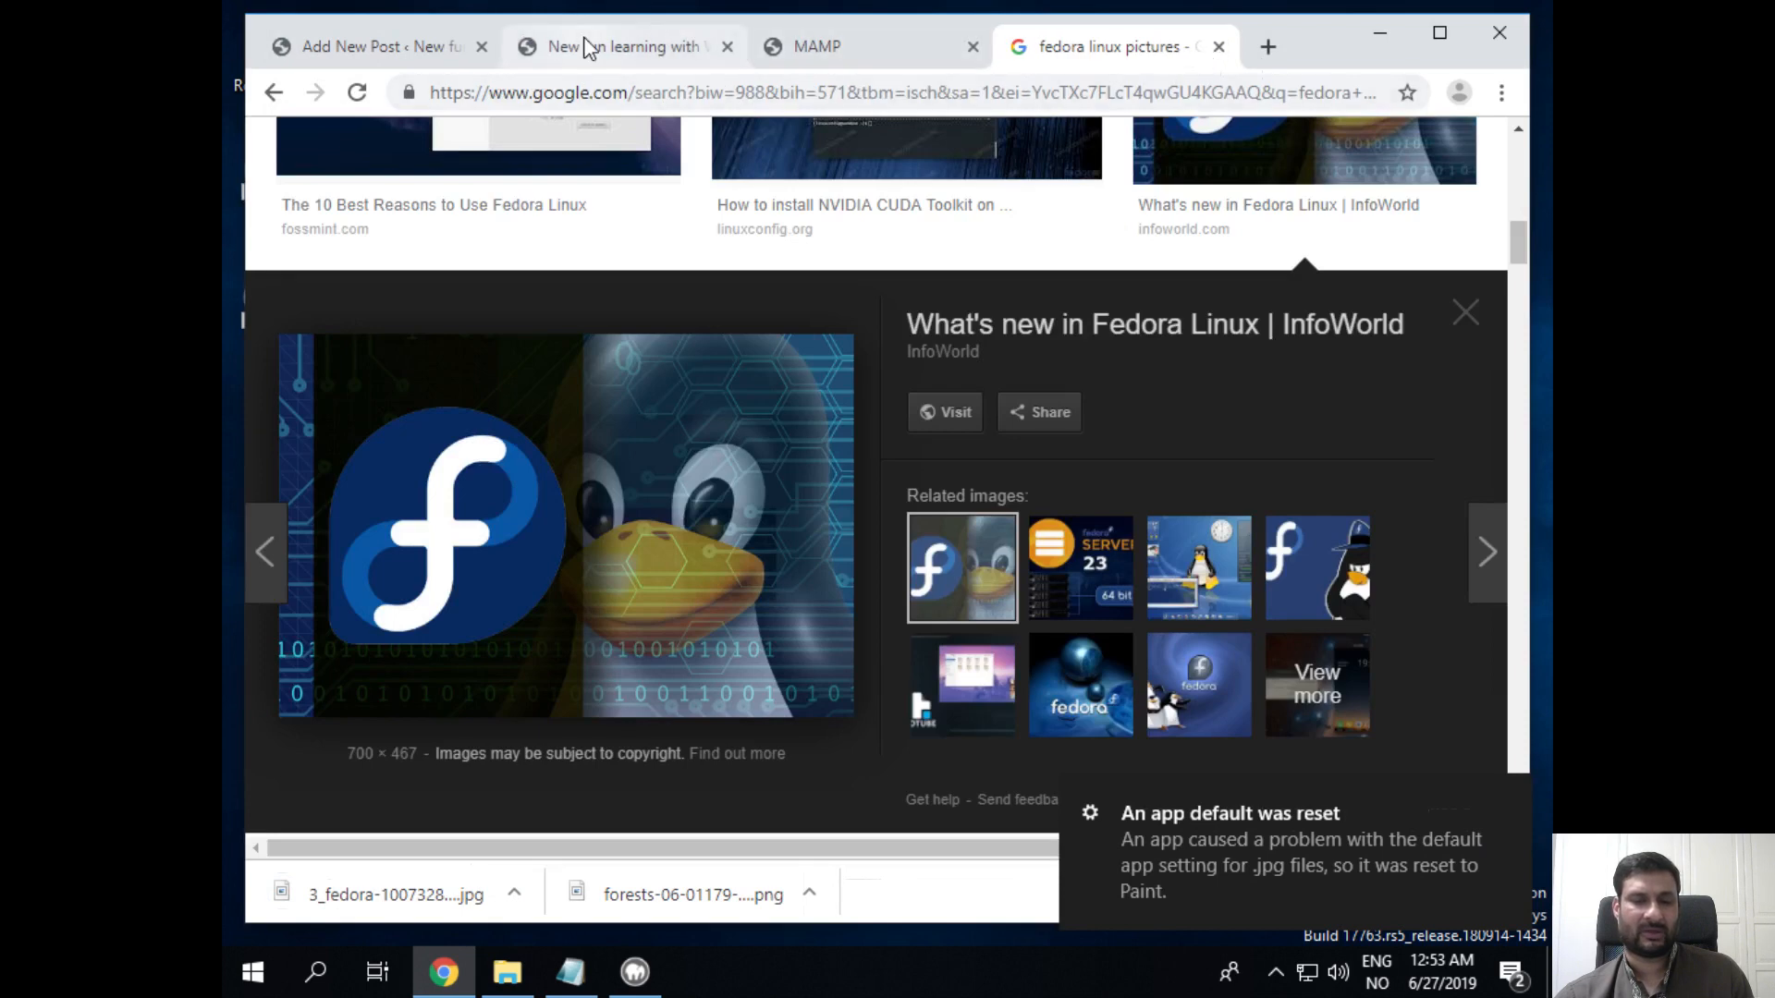
{"action": "left_click", "coordinate": [305, 47]}
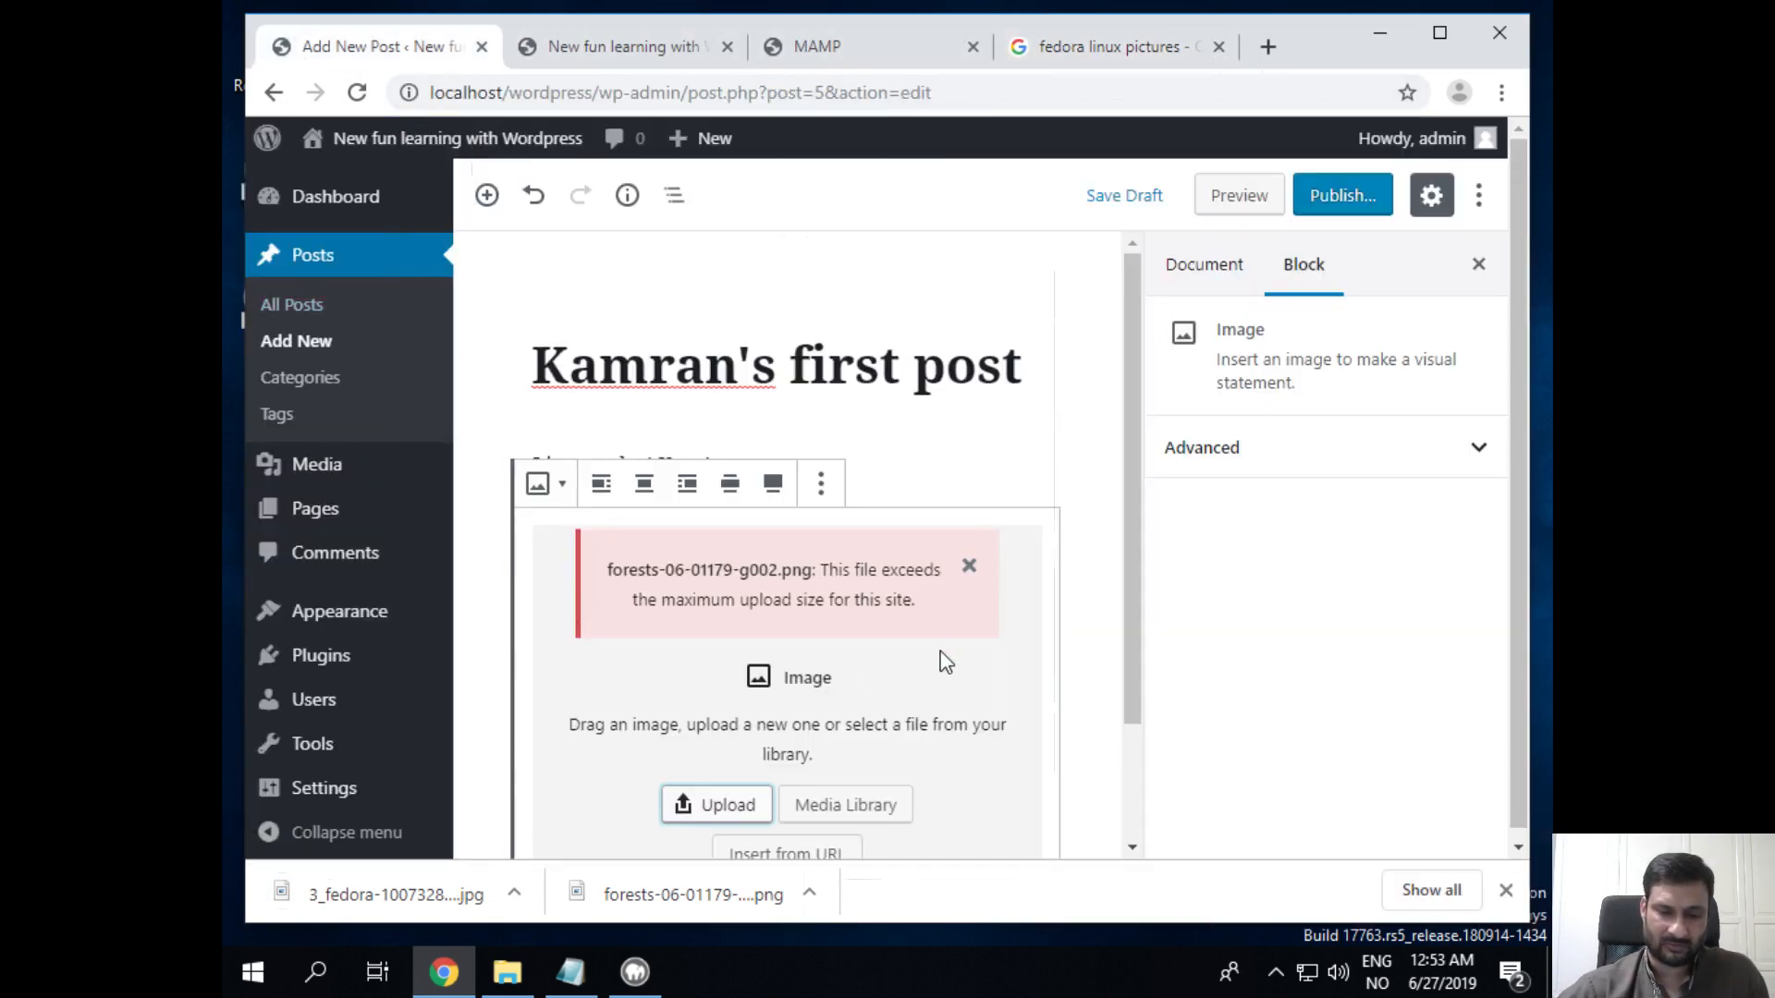
Step: Dismiss the upload-size error and insert the downloaded 3_fedora image into the Image block
{"action": "left_click", "coordinate": [969, 567]}
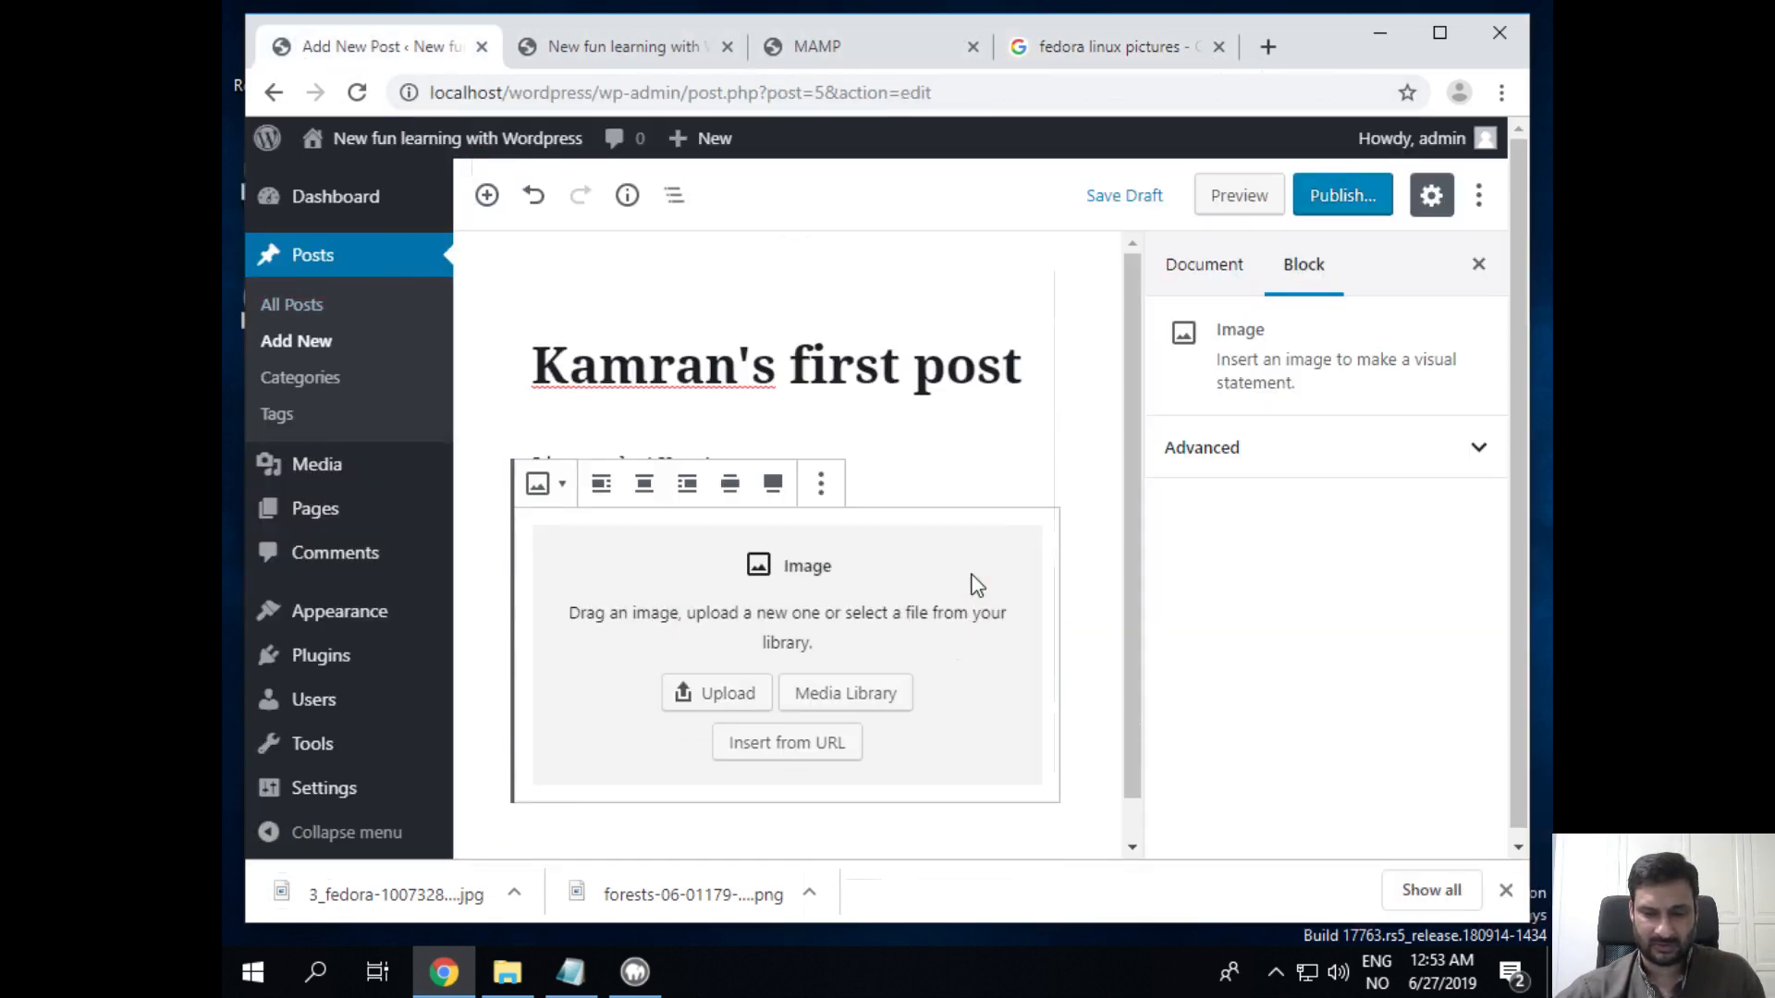
{"action": "left_click", "coordinate": [717, 694]}
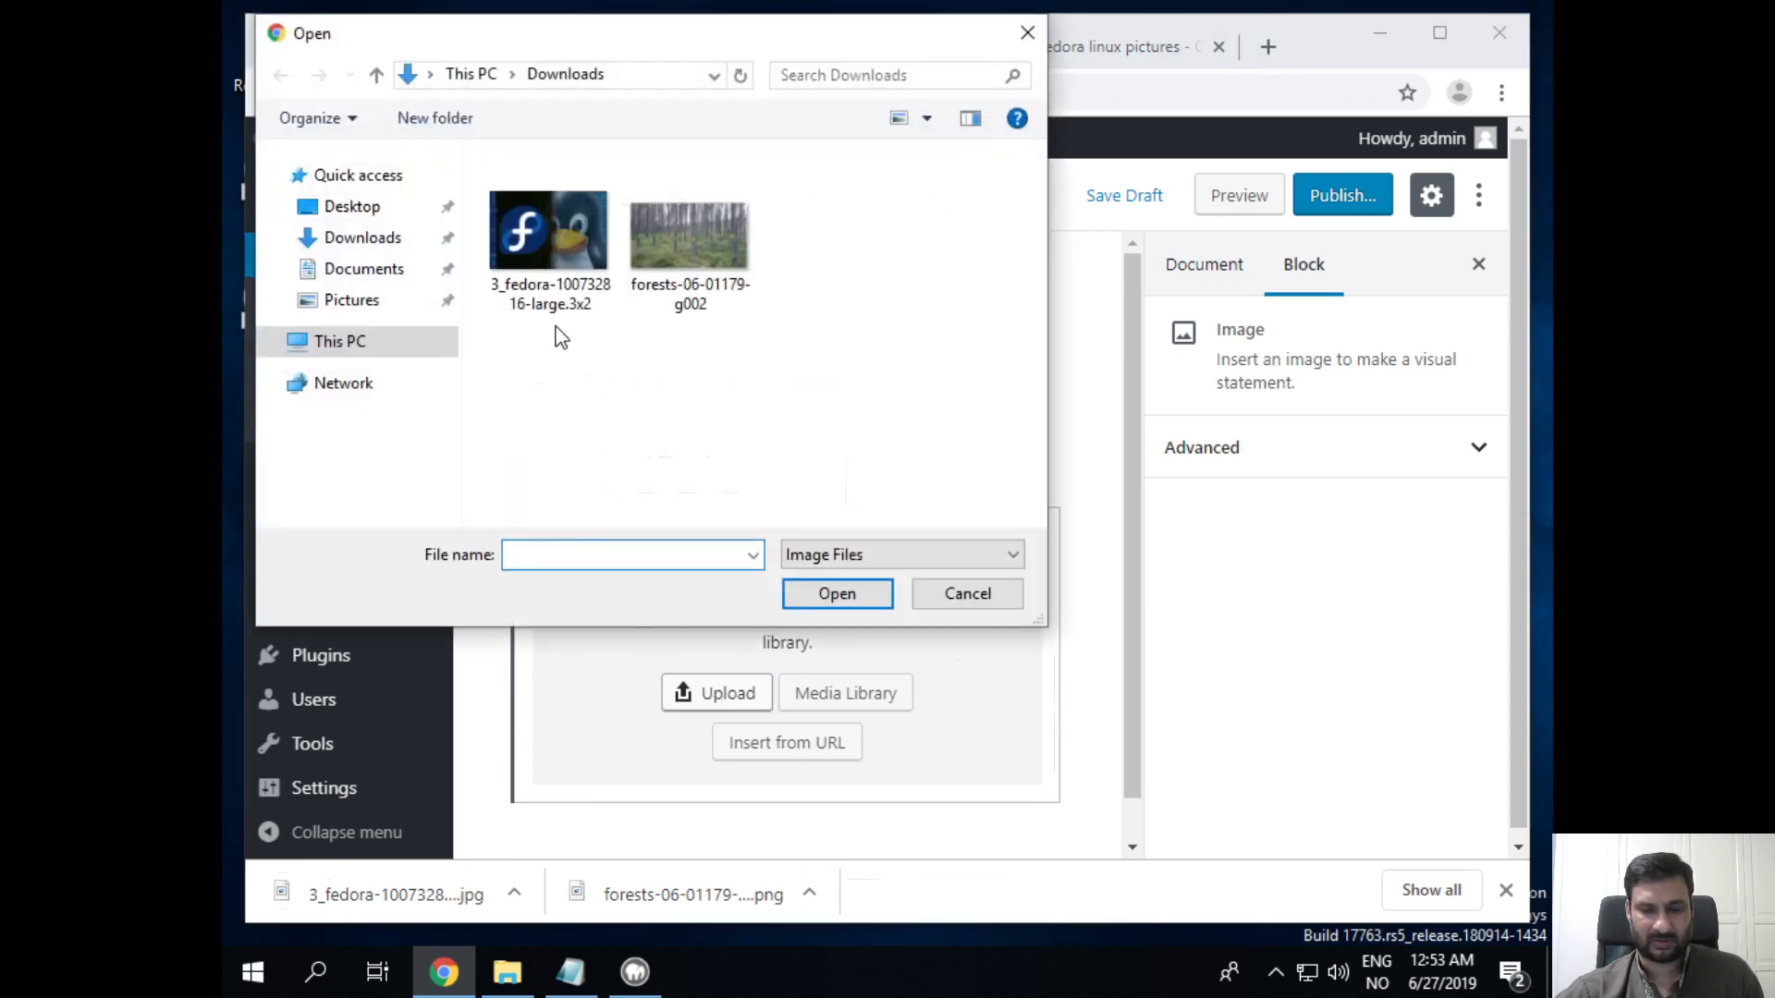
{"action": "left_click", "coordinate": [531, 222]}
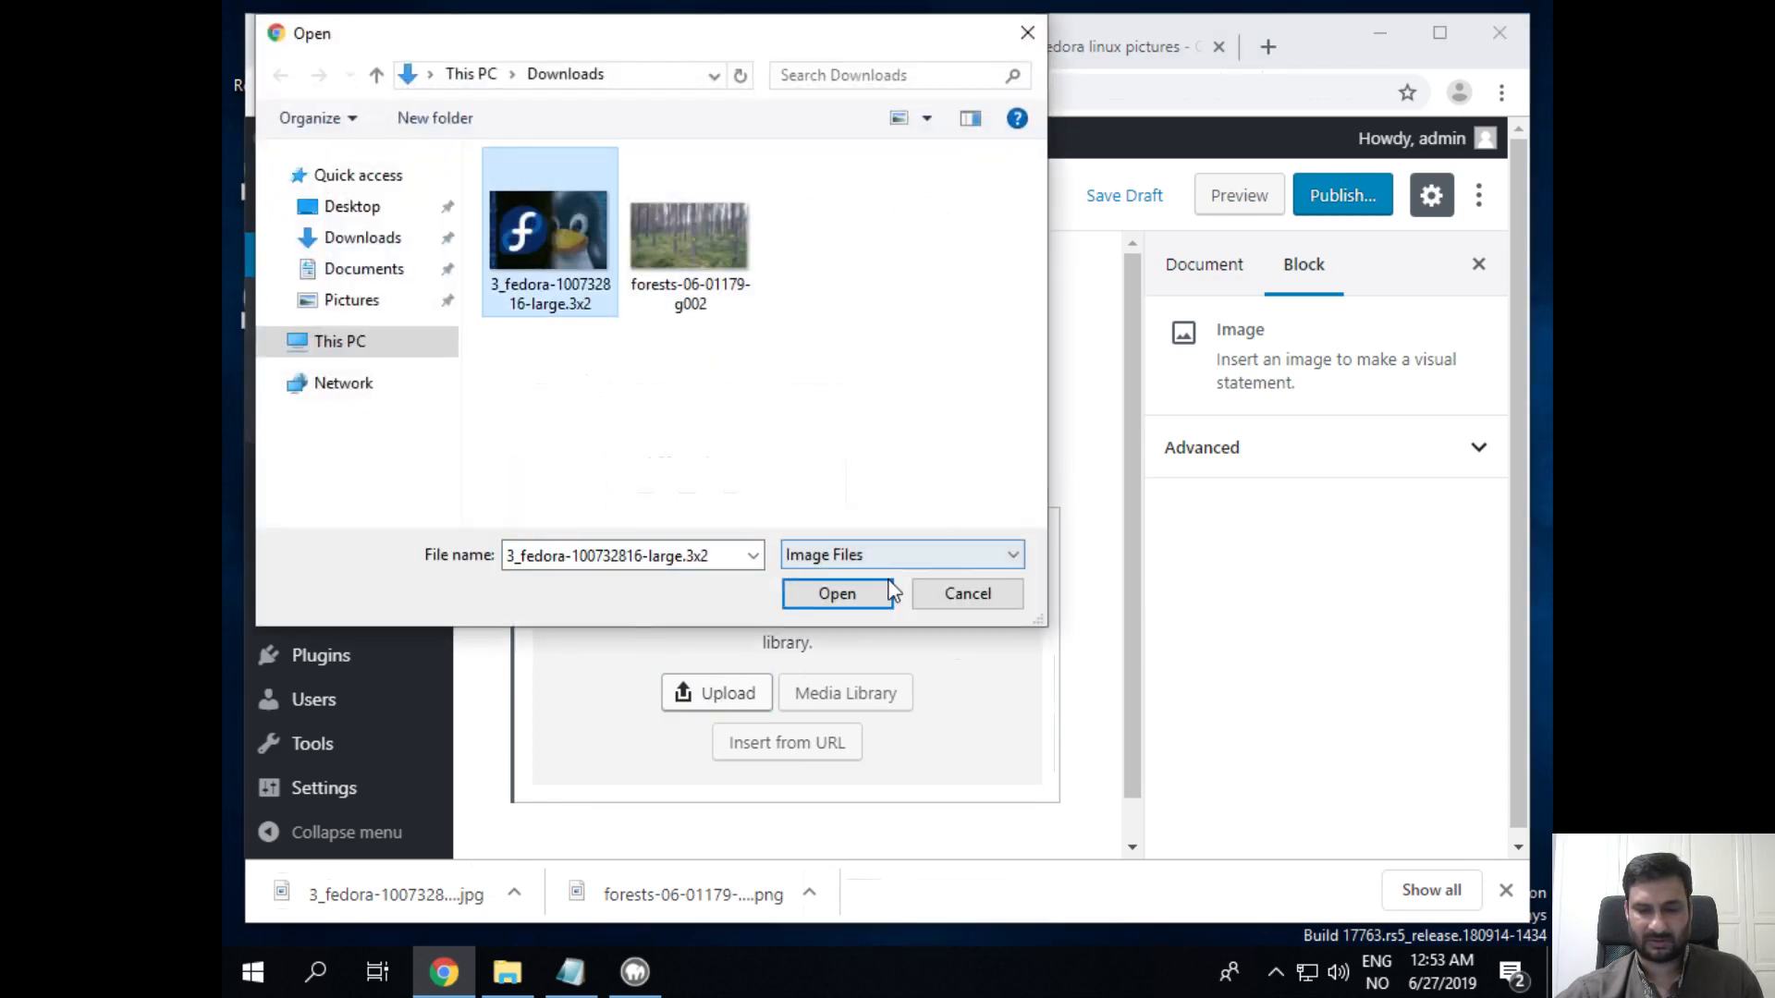
{"action": "left_click", "coordinate": [851, 597]}
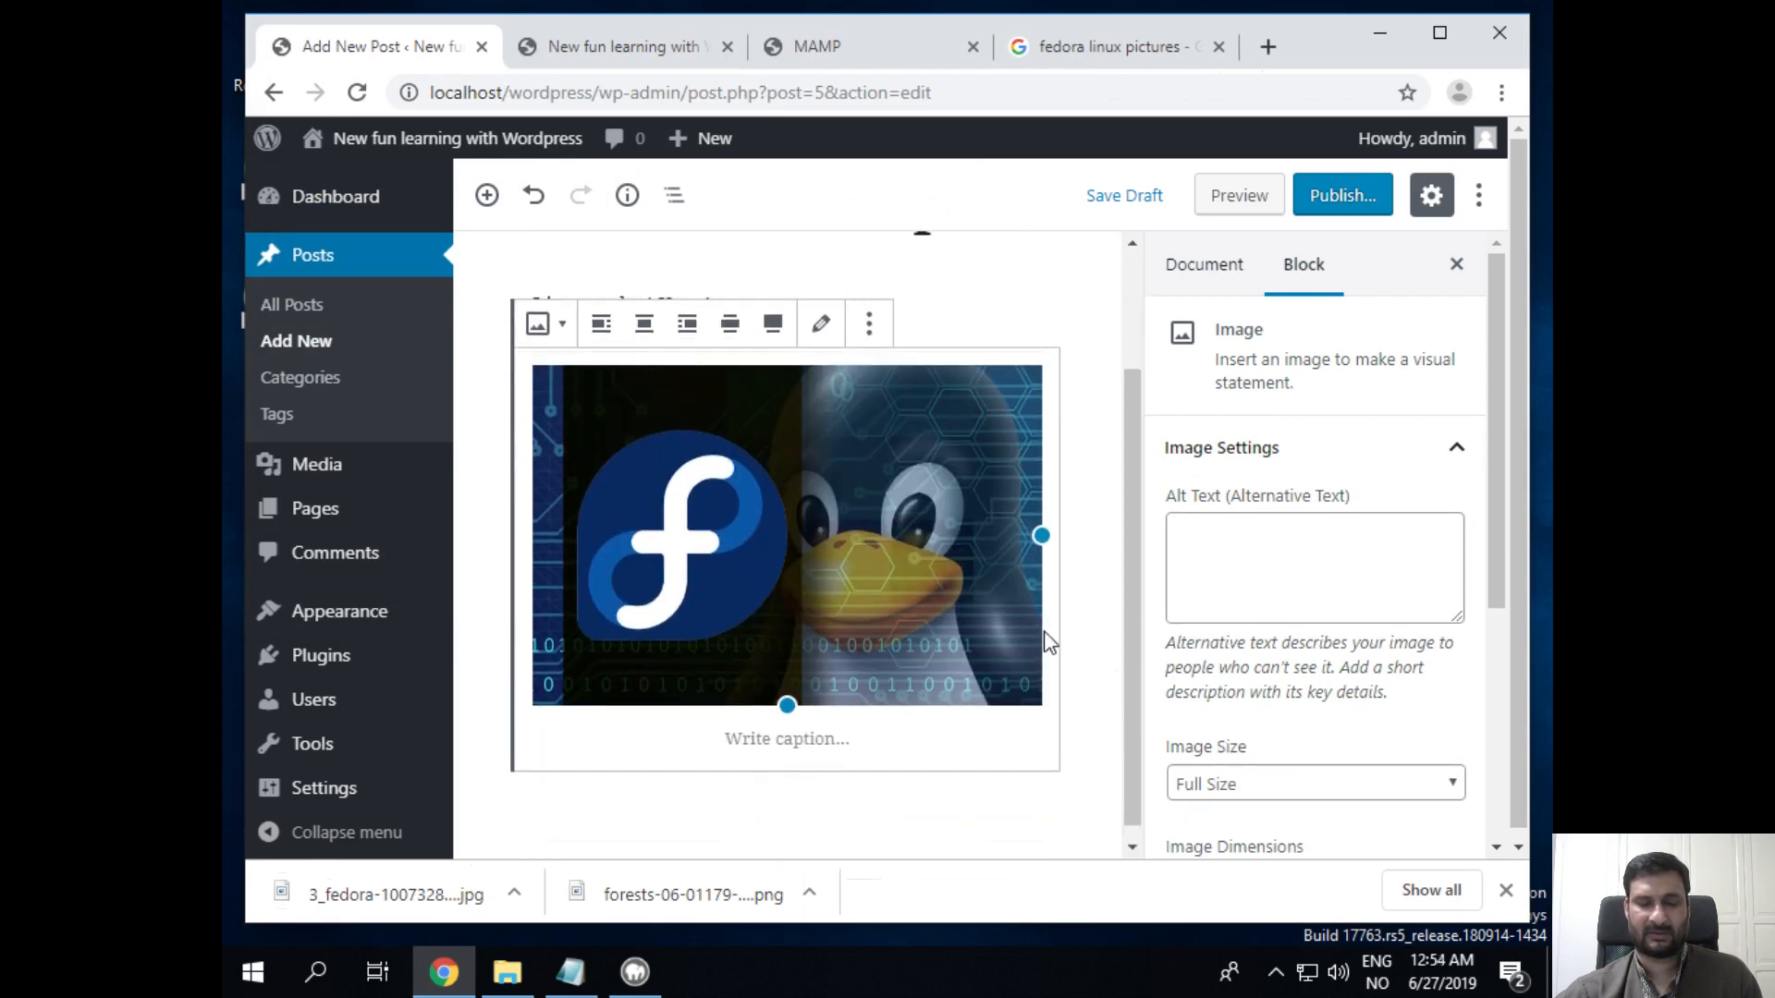
Step: Extend the paragraph to read 'Linux rules! Yeay! And Fedora is the best! :)'
{"action": "left_click", "coordinate": [996, 452]}
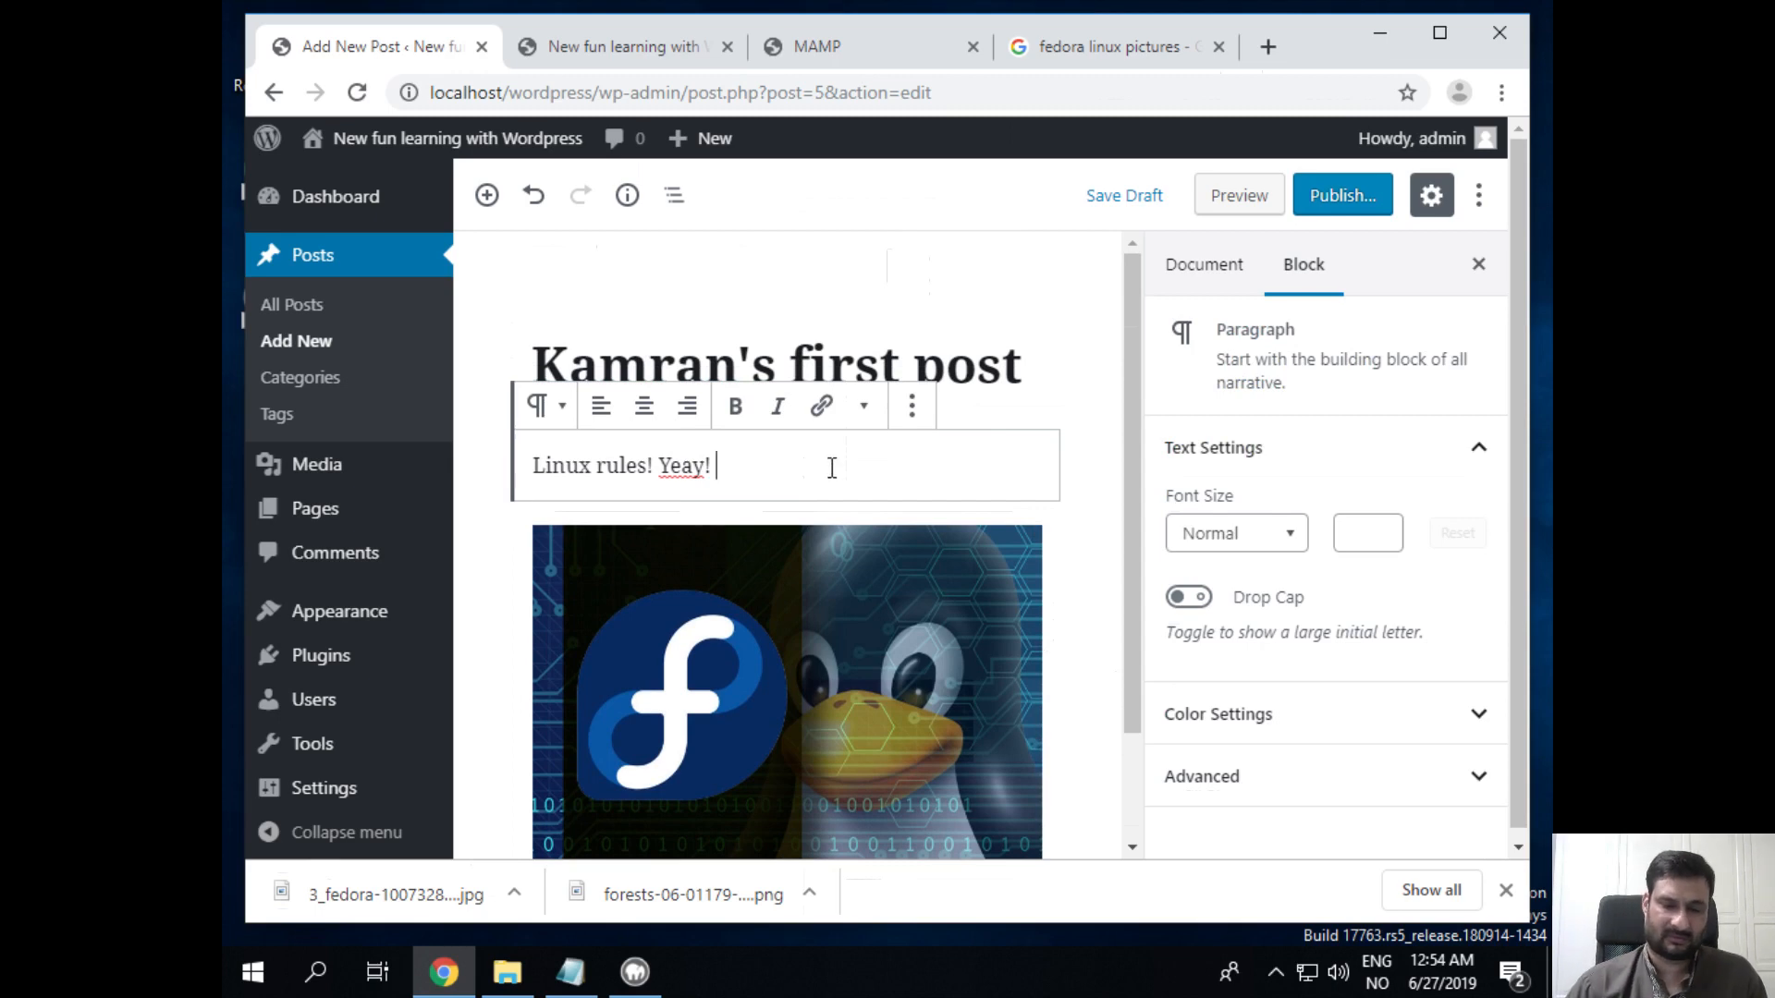
{"action": "key", "text": "Right"}
{"action": "key", "text": "Right"}
{"action": "key", "text": "Right"}
{"action": "key", "text": "Right"}
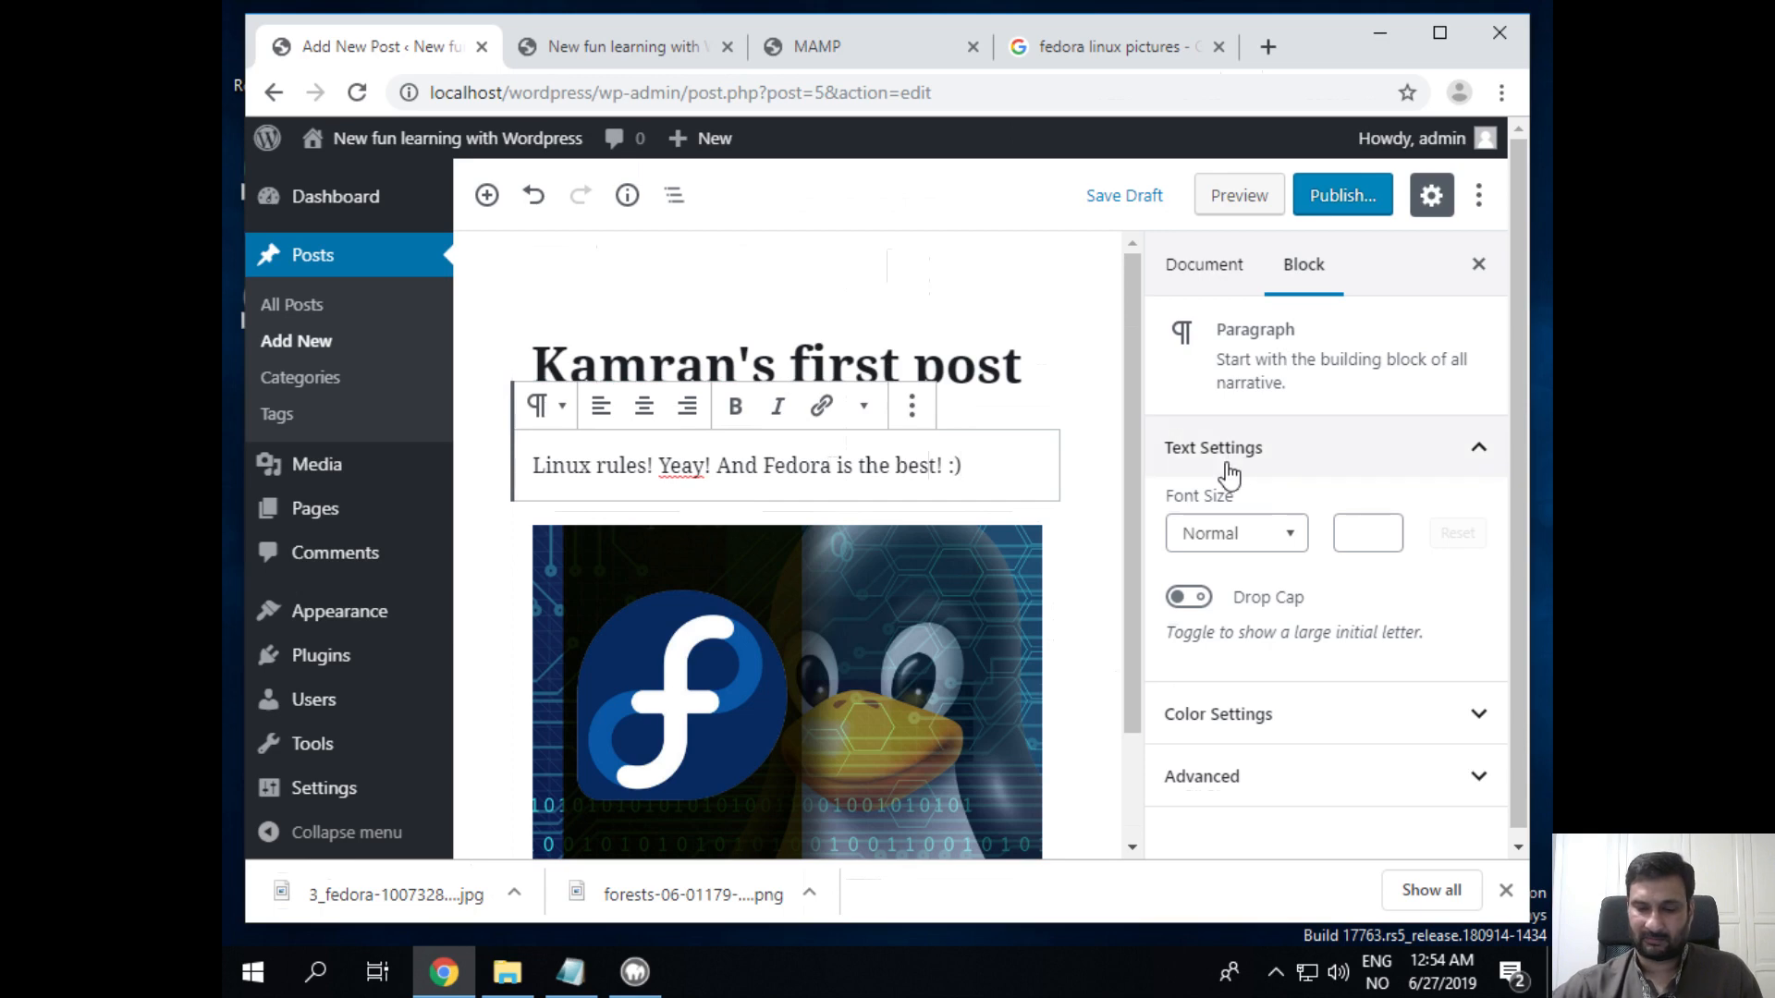
{"action": "scroll", "coordinate": [1072, 338], "scroll_direction": "down", "scroll_amount": 2}
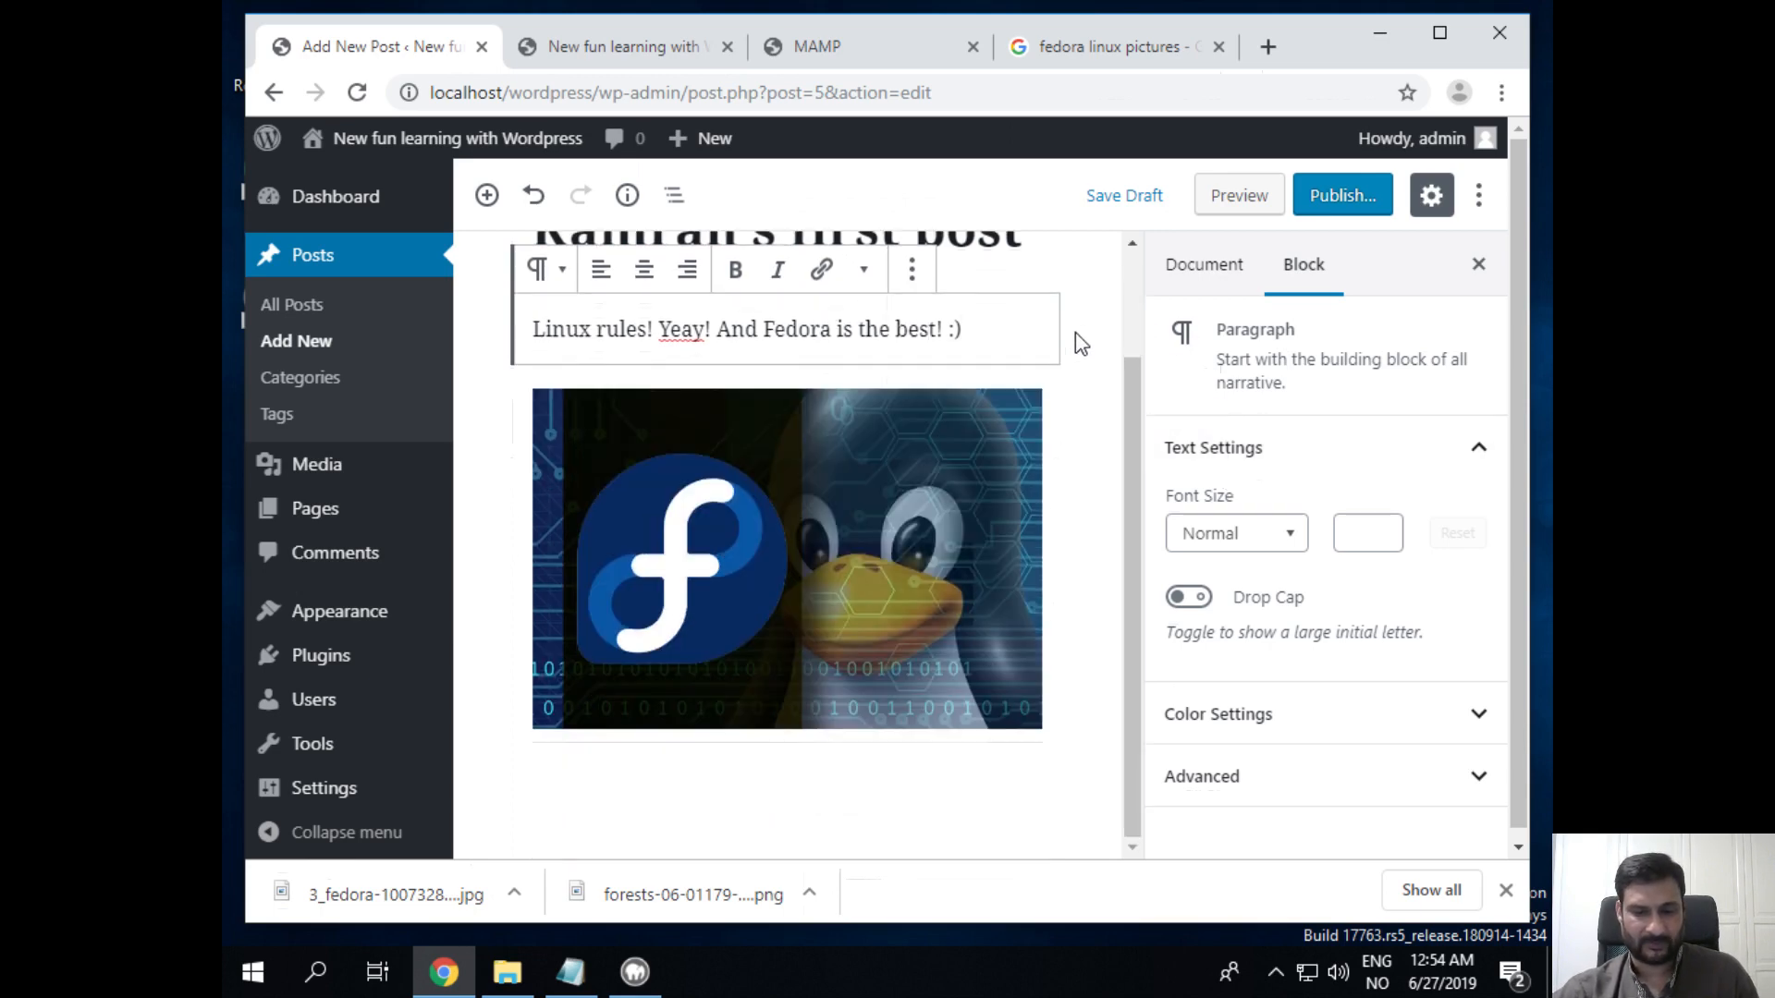
{"action": "scroll", "coordinate": [1073, 338], "scroll_direction": "up", "scroll_amount": 2}
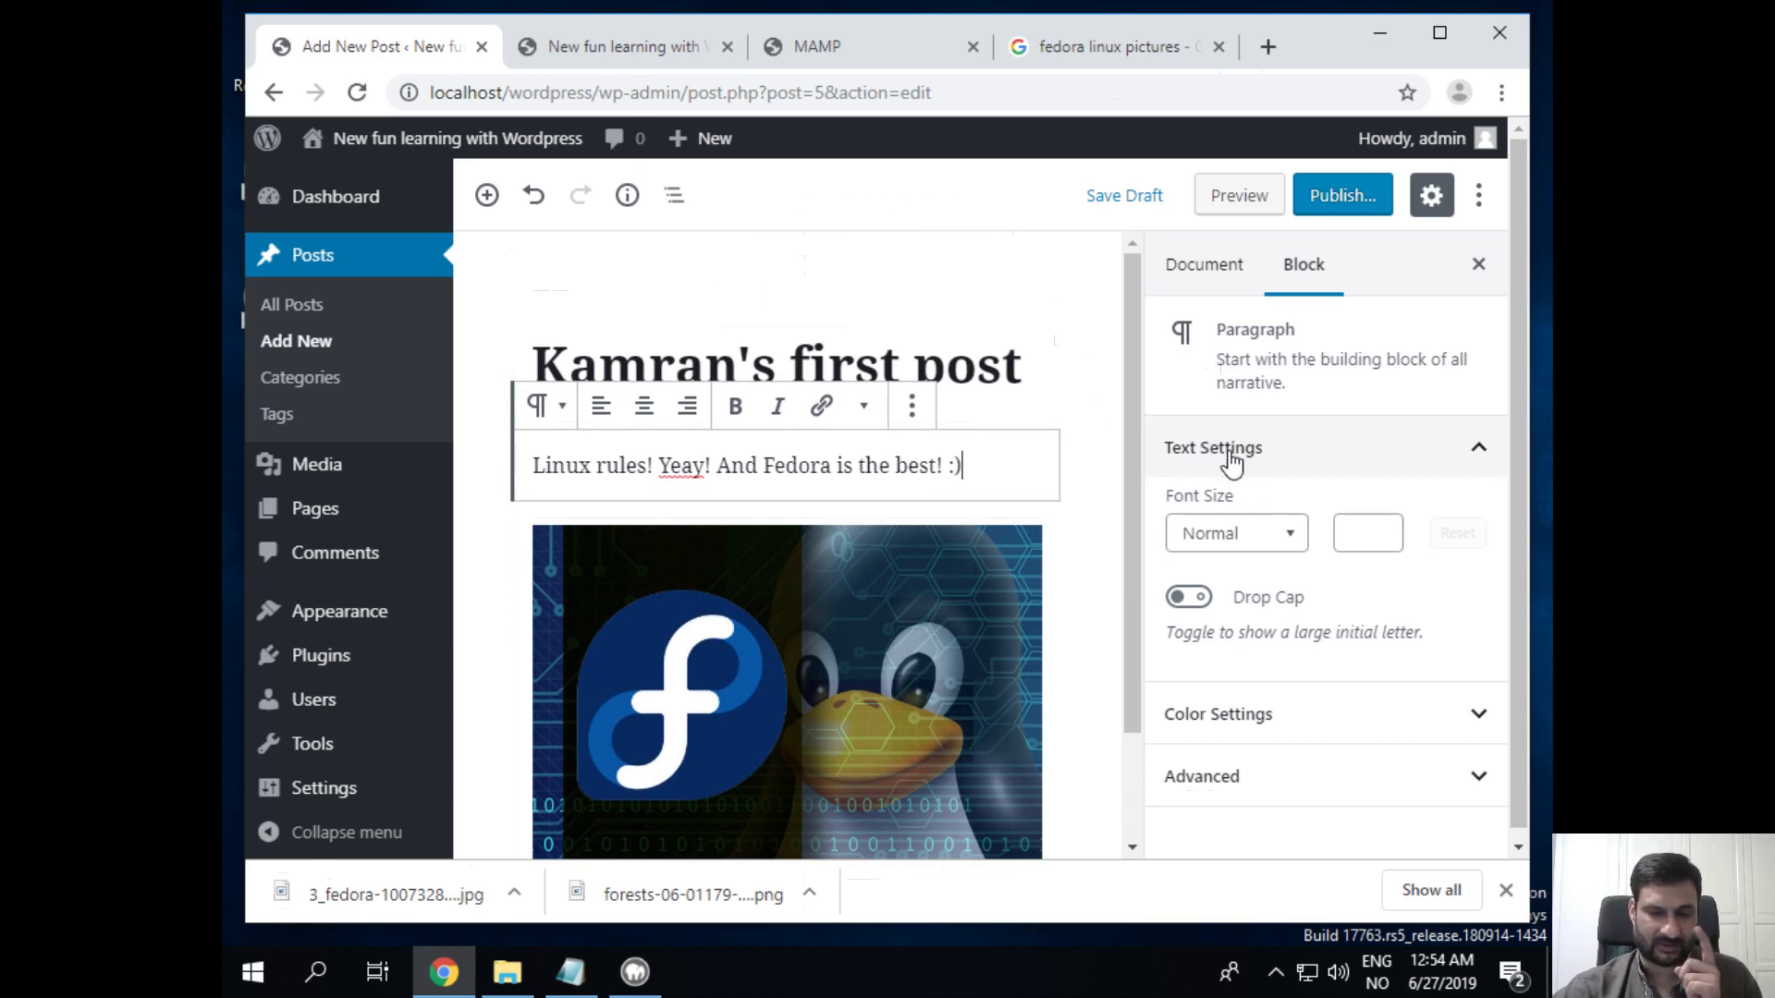
Step: Reload the front page, confirm it still lists only Hello world!, and return to the editor
{"action": "left_click", "coordinate": [584, 51]}
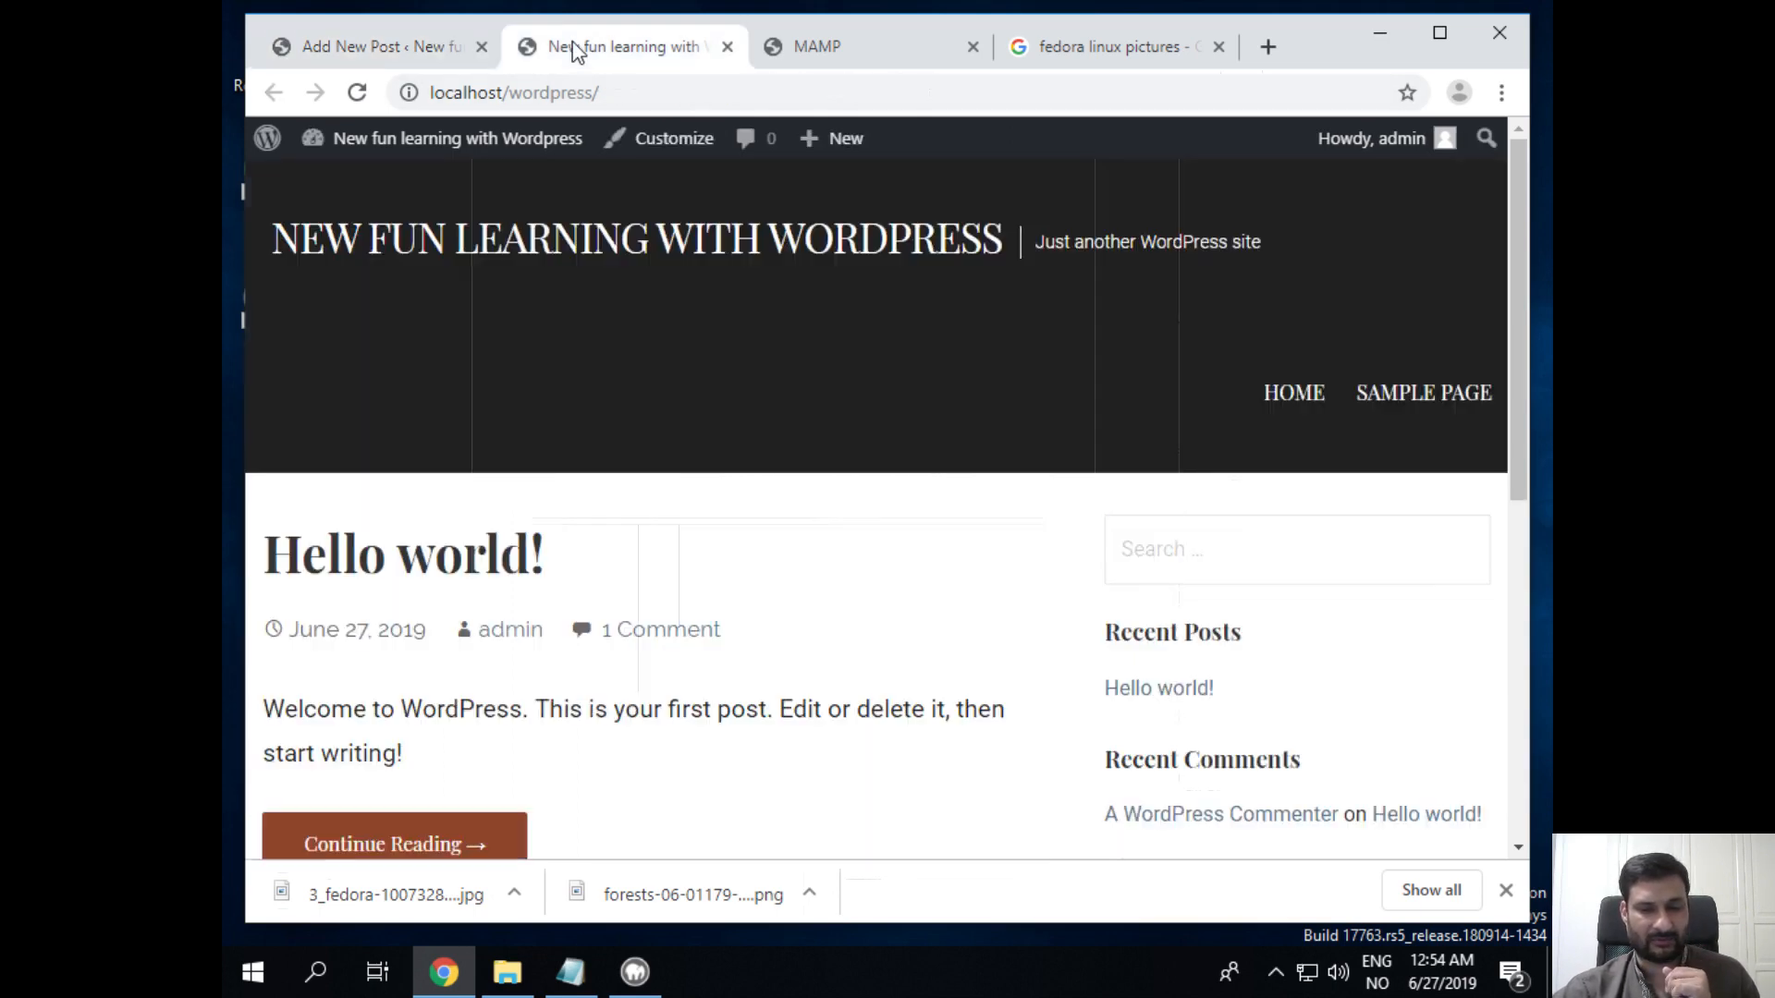
{"action": "left_click", "coordinate": [356, 92]}
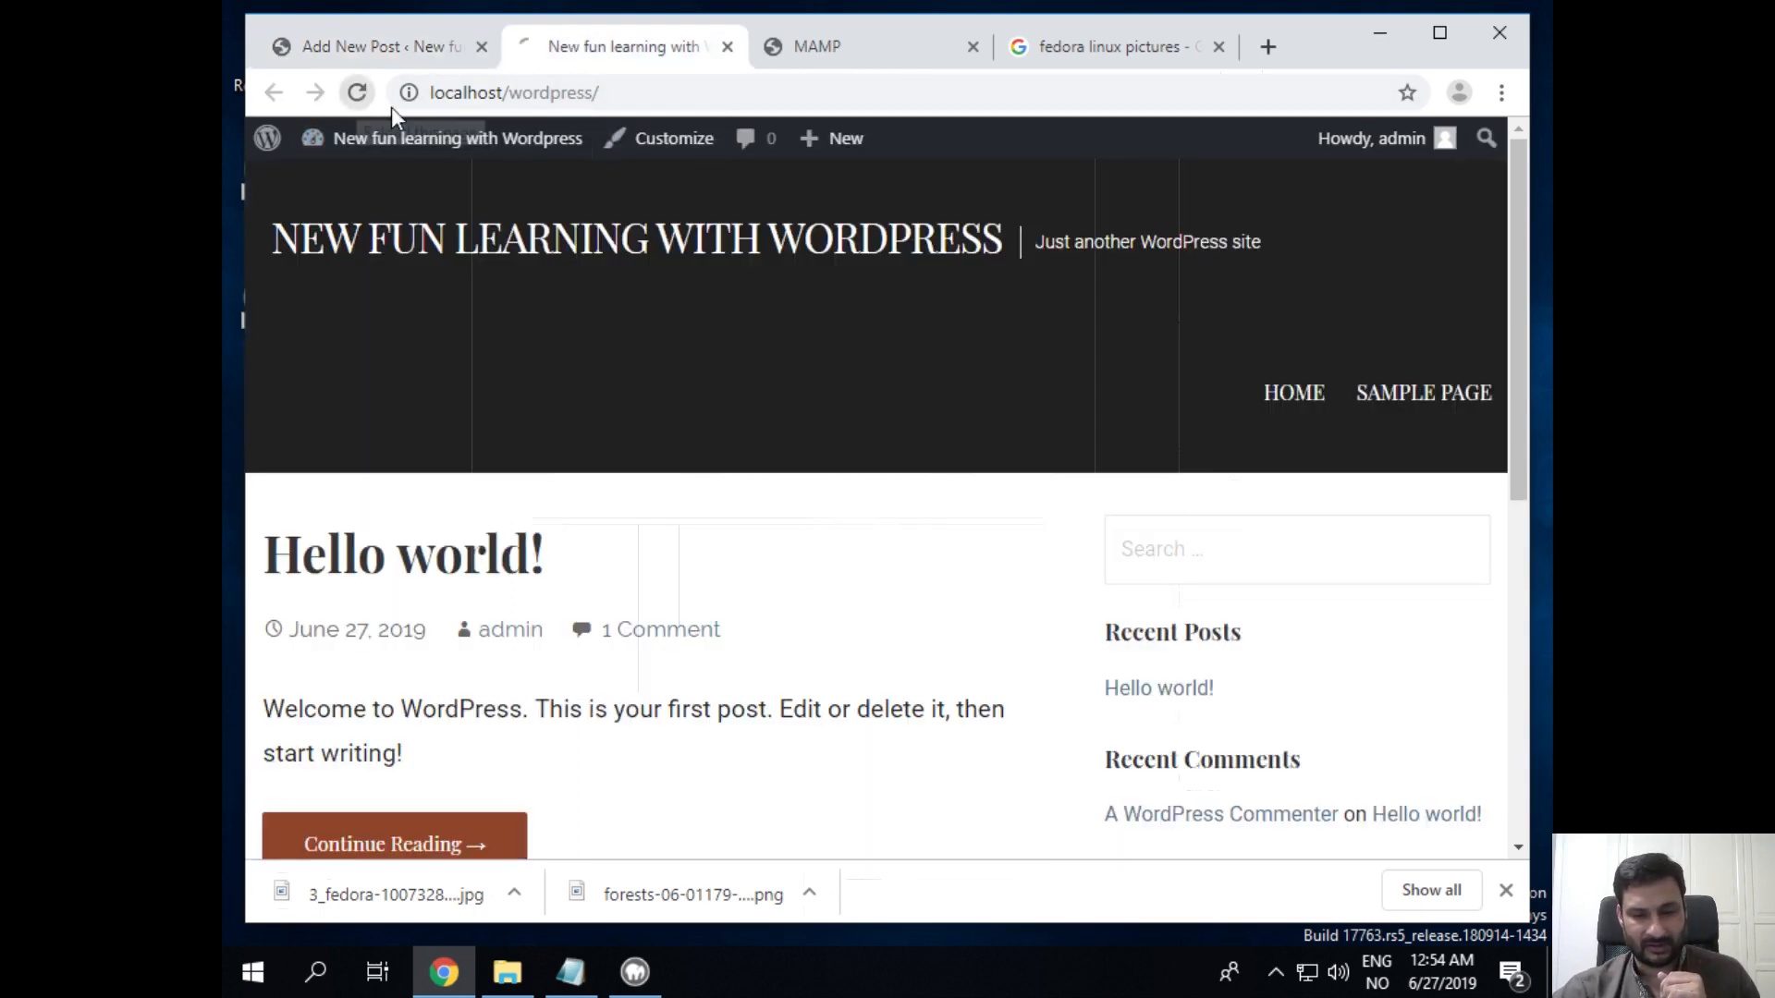
{"action": "scroll", "coordinate": [912, 712], "scroll_direction": "down", "scroll_amount": 10}
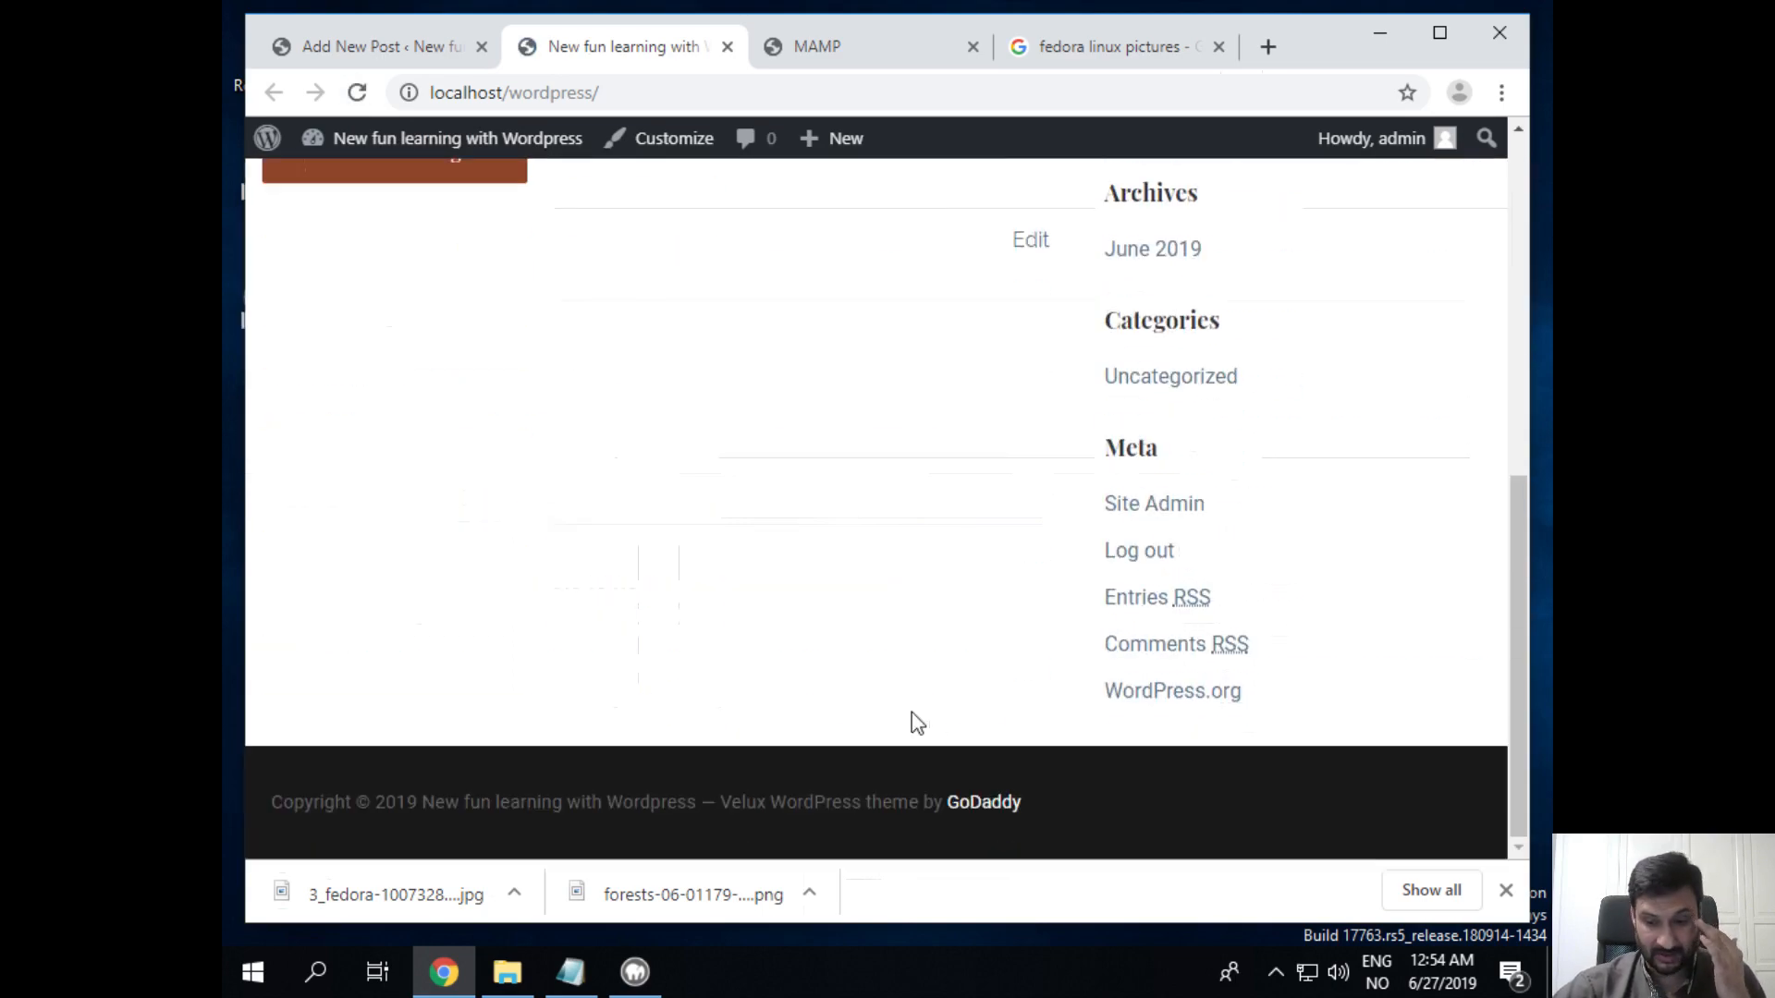
{"action": "scroll", "coordinate": [912, 711], "scroll_direction": "up", "scroll_amount": 10}
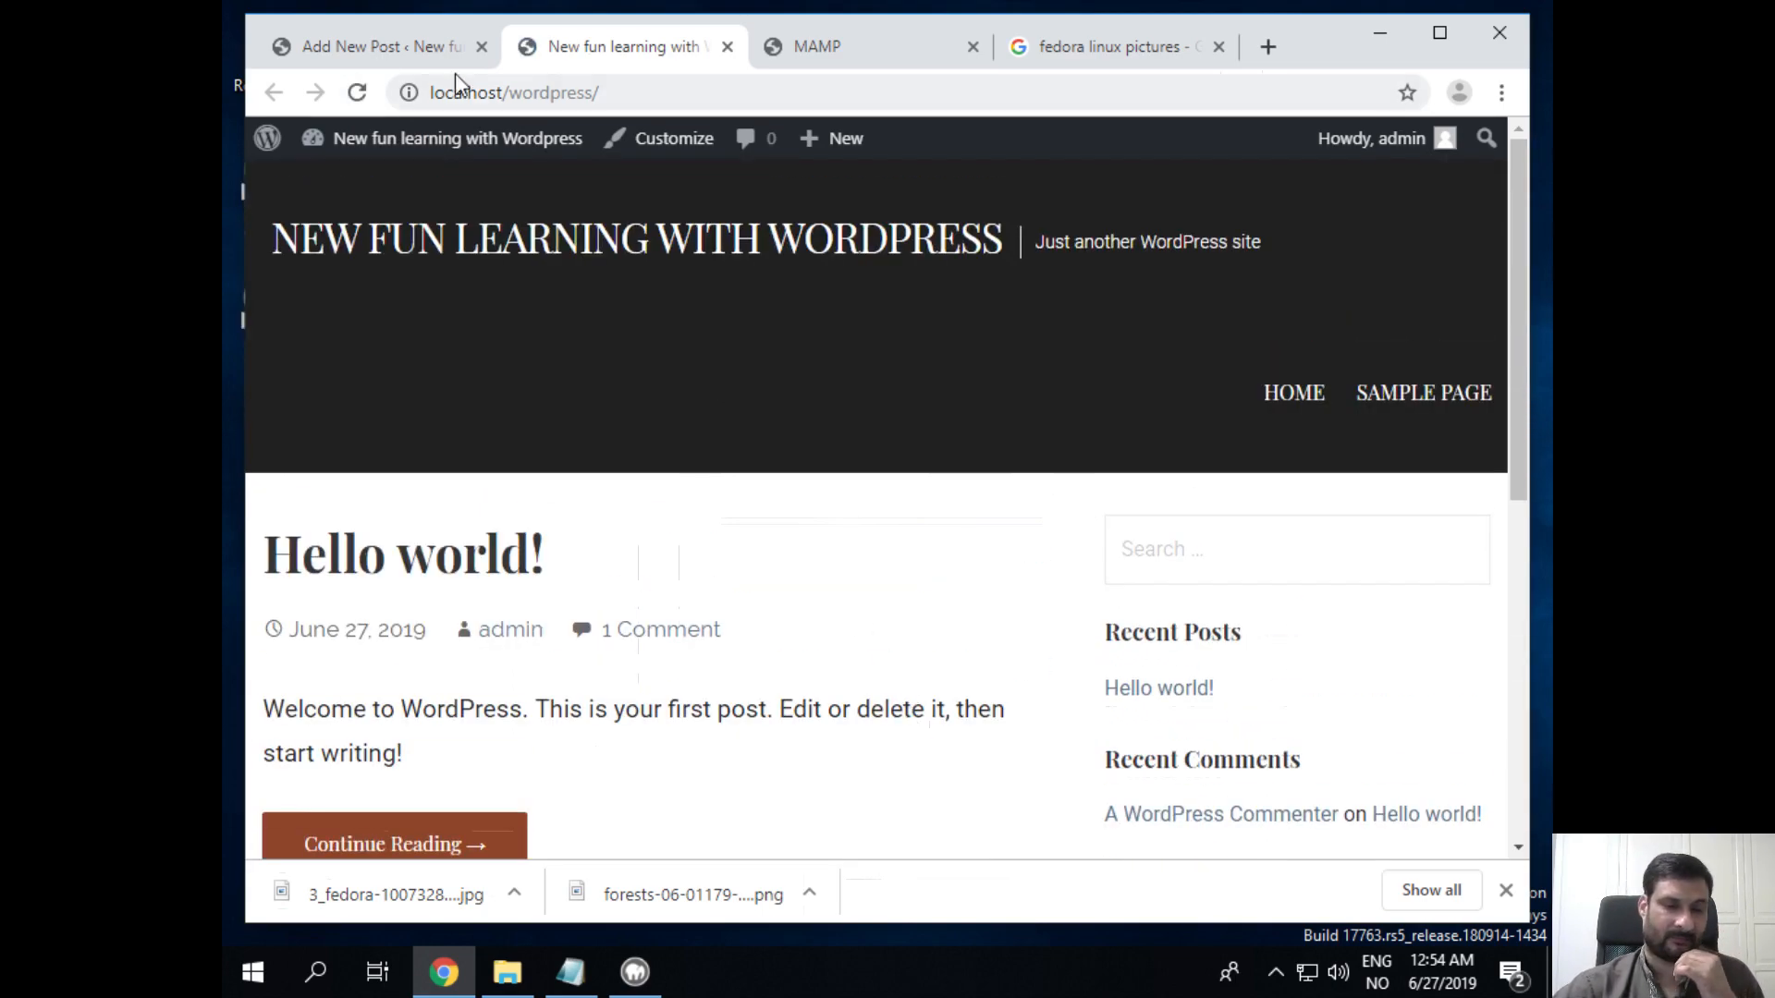
{"action": "left_click", "coordinate": [370, 46]}
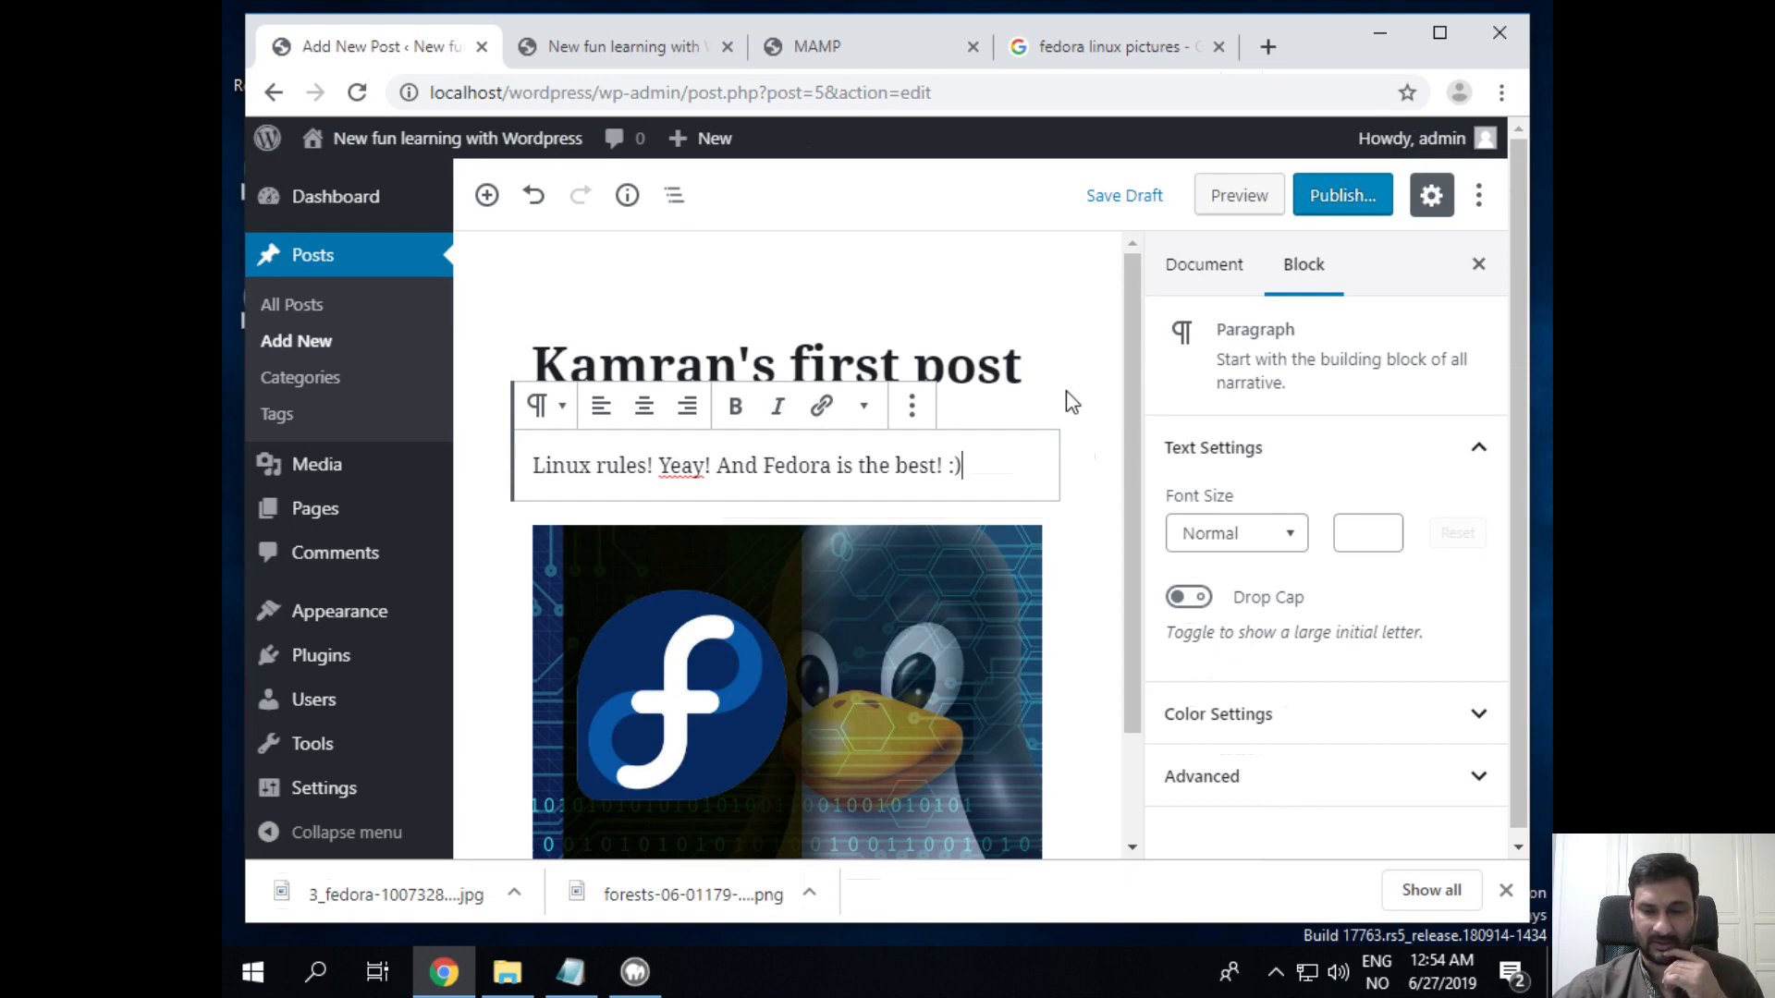
Step: Publish the post through the pre-publish panel and switch to the site's front page
{"action": "scroll", "coordinate": [1063, 388], "scroll_direction": "down", "scroll_amount": 2}
{"action": "scroll", "coordinate": [1058, 379], "scroll_direction": "up", "scroll_amount": 2}
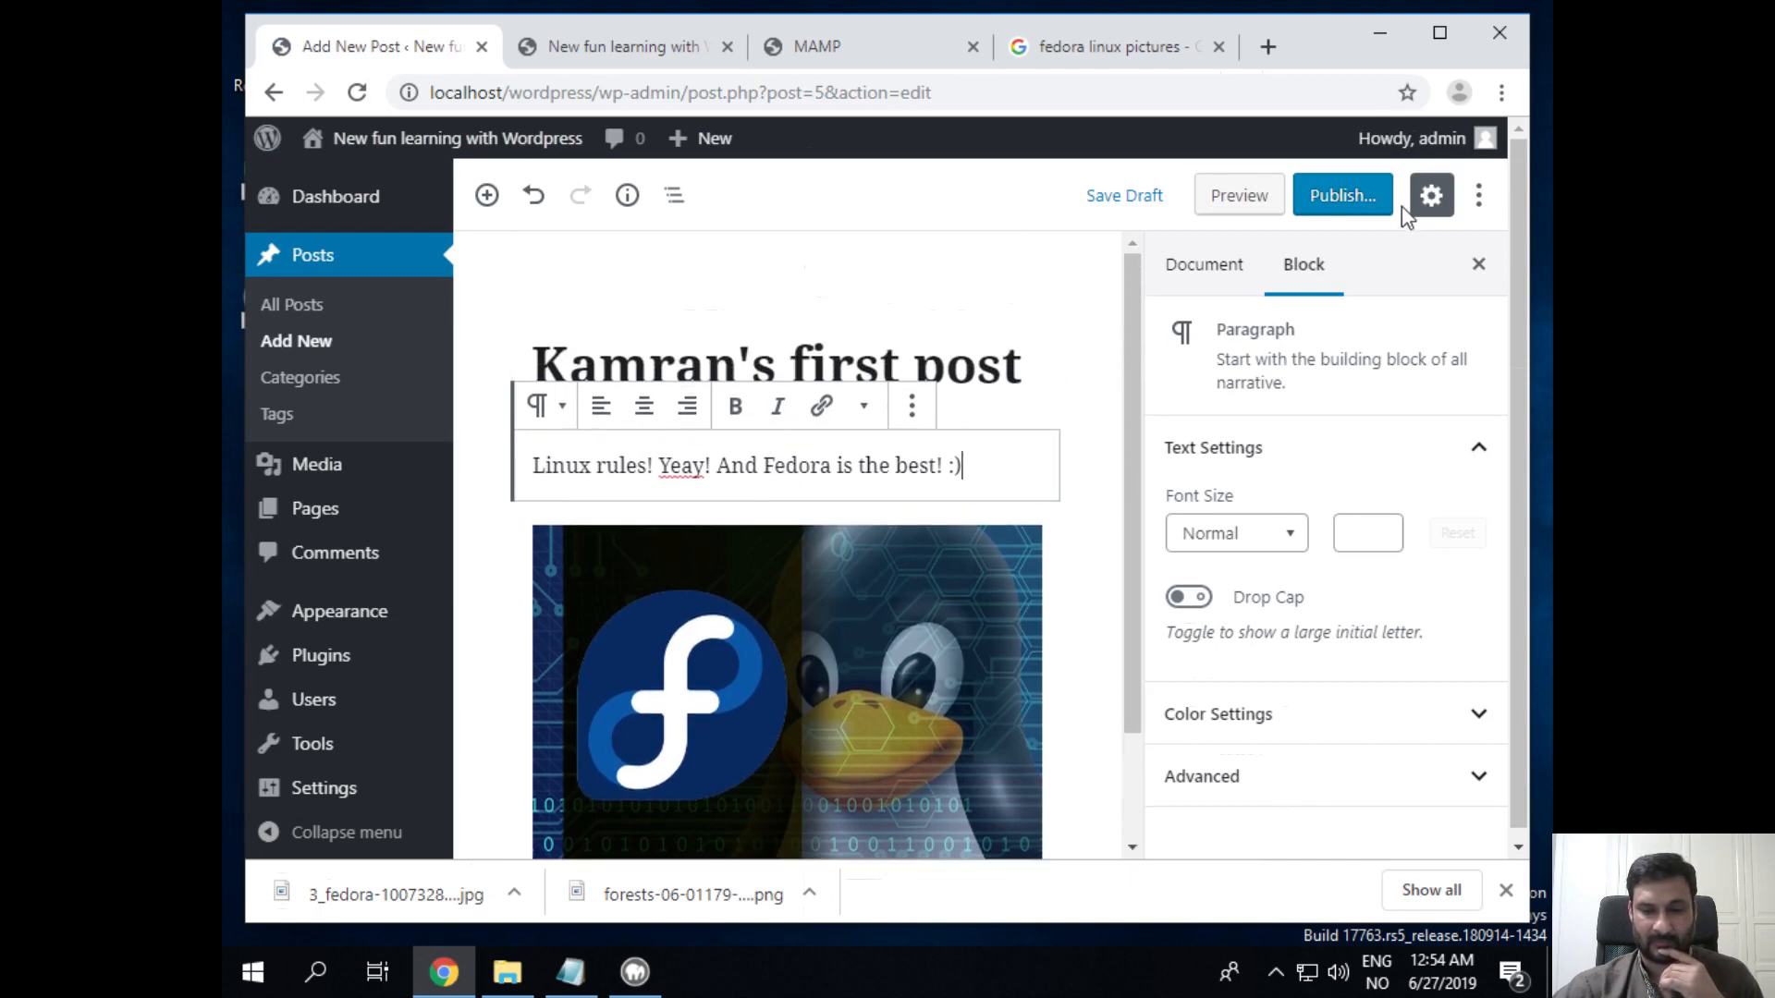
{"action": "left_click", "coordinate": [1372, 213]}
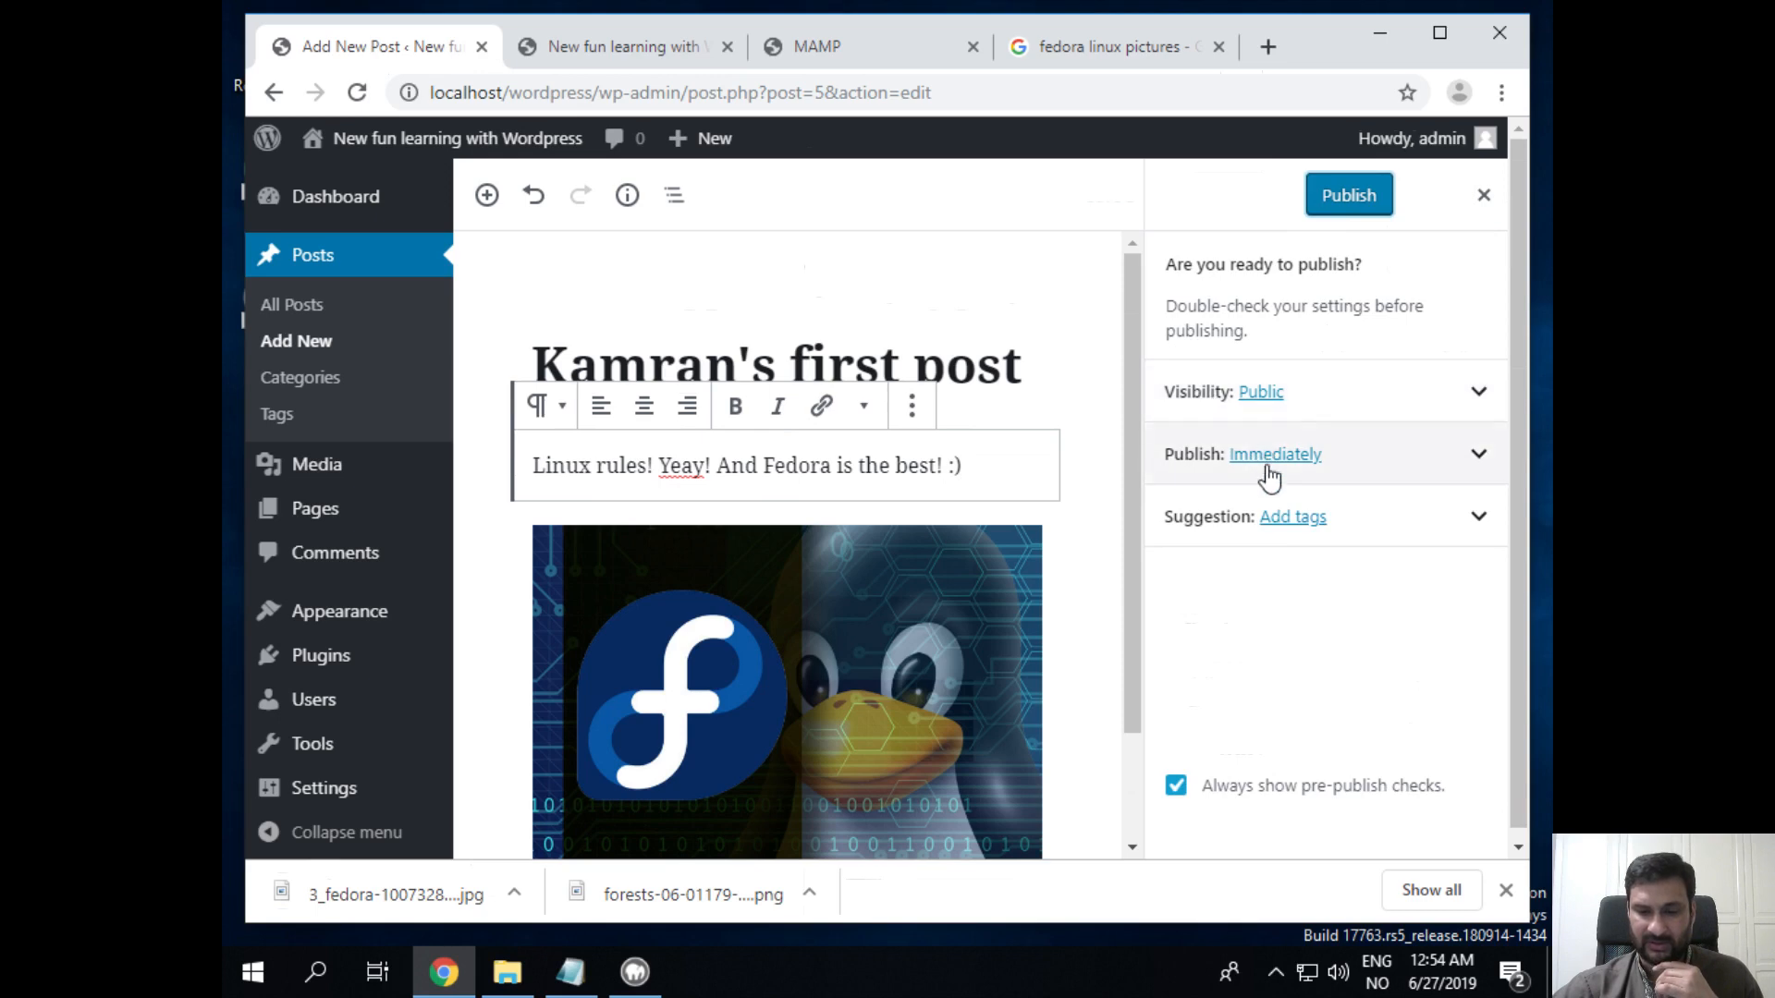
{"action": "left_click", "coordinate": [1479, 520]}
{"action": "left_click", "coordinate": [1479, 520]}
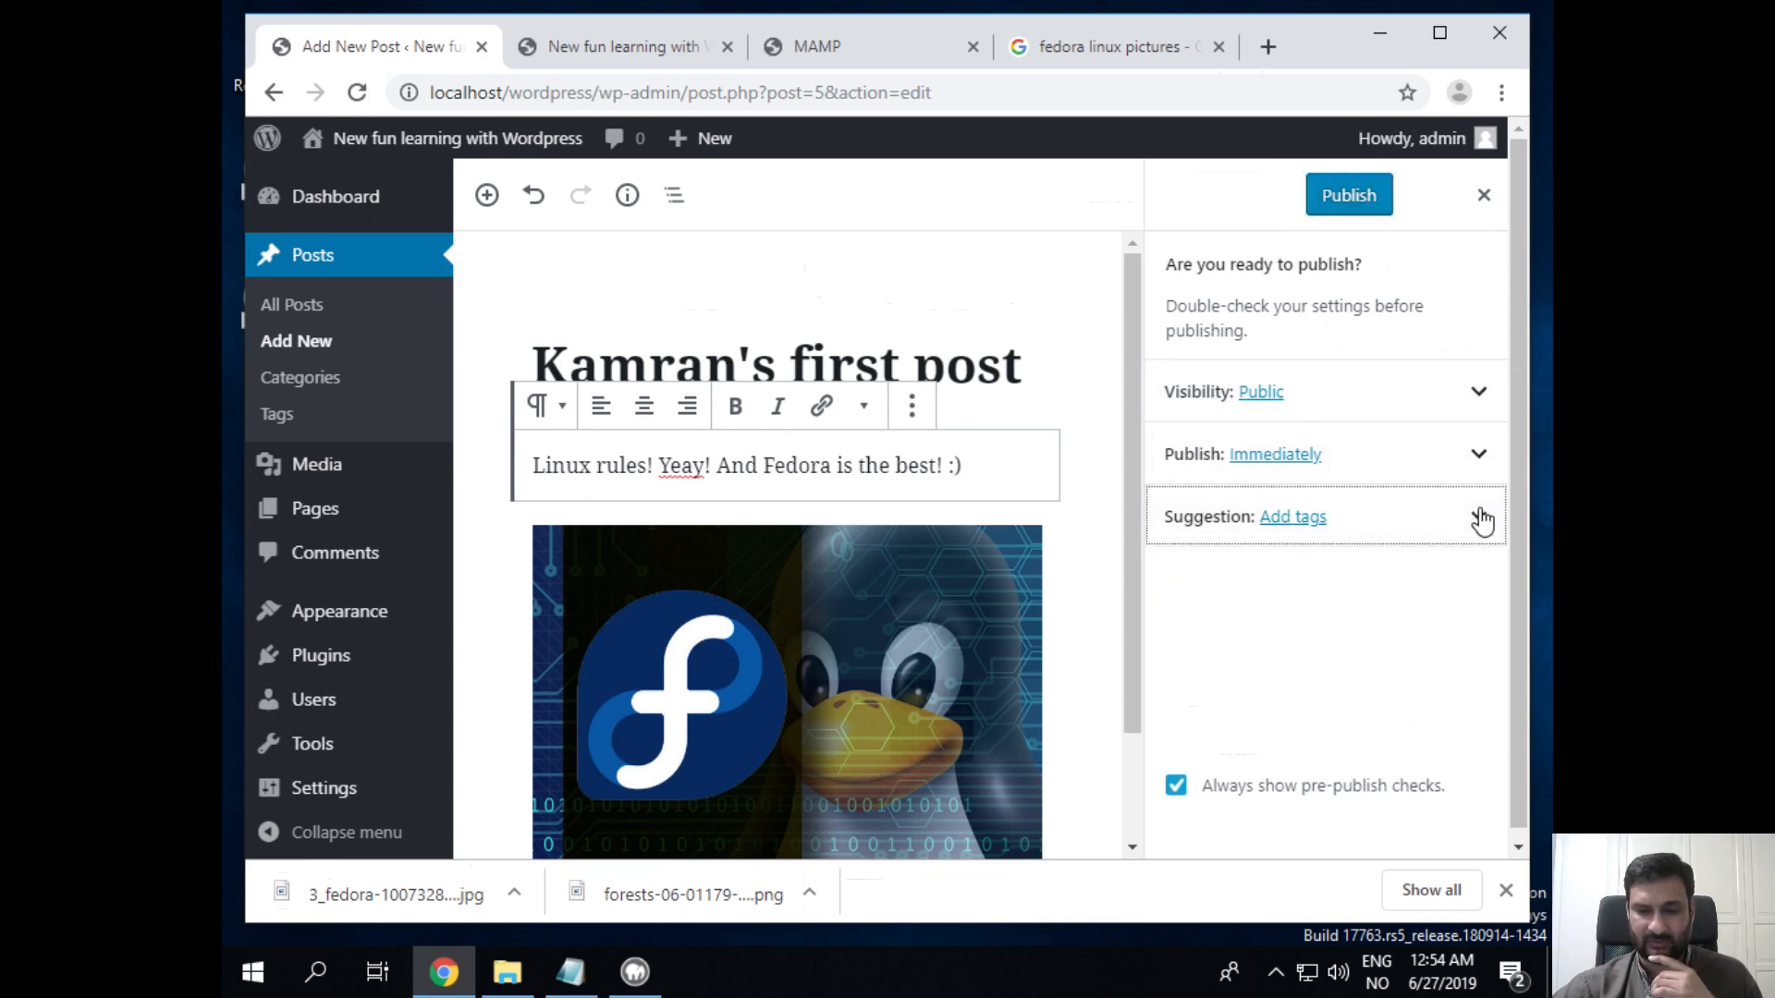
{"action": "left_click", "coordinate": [1346, 203]}
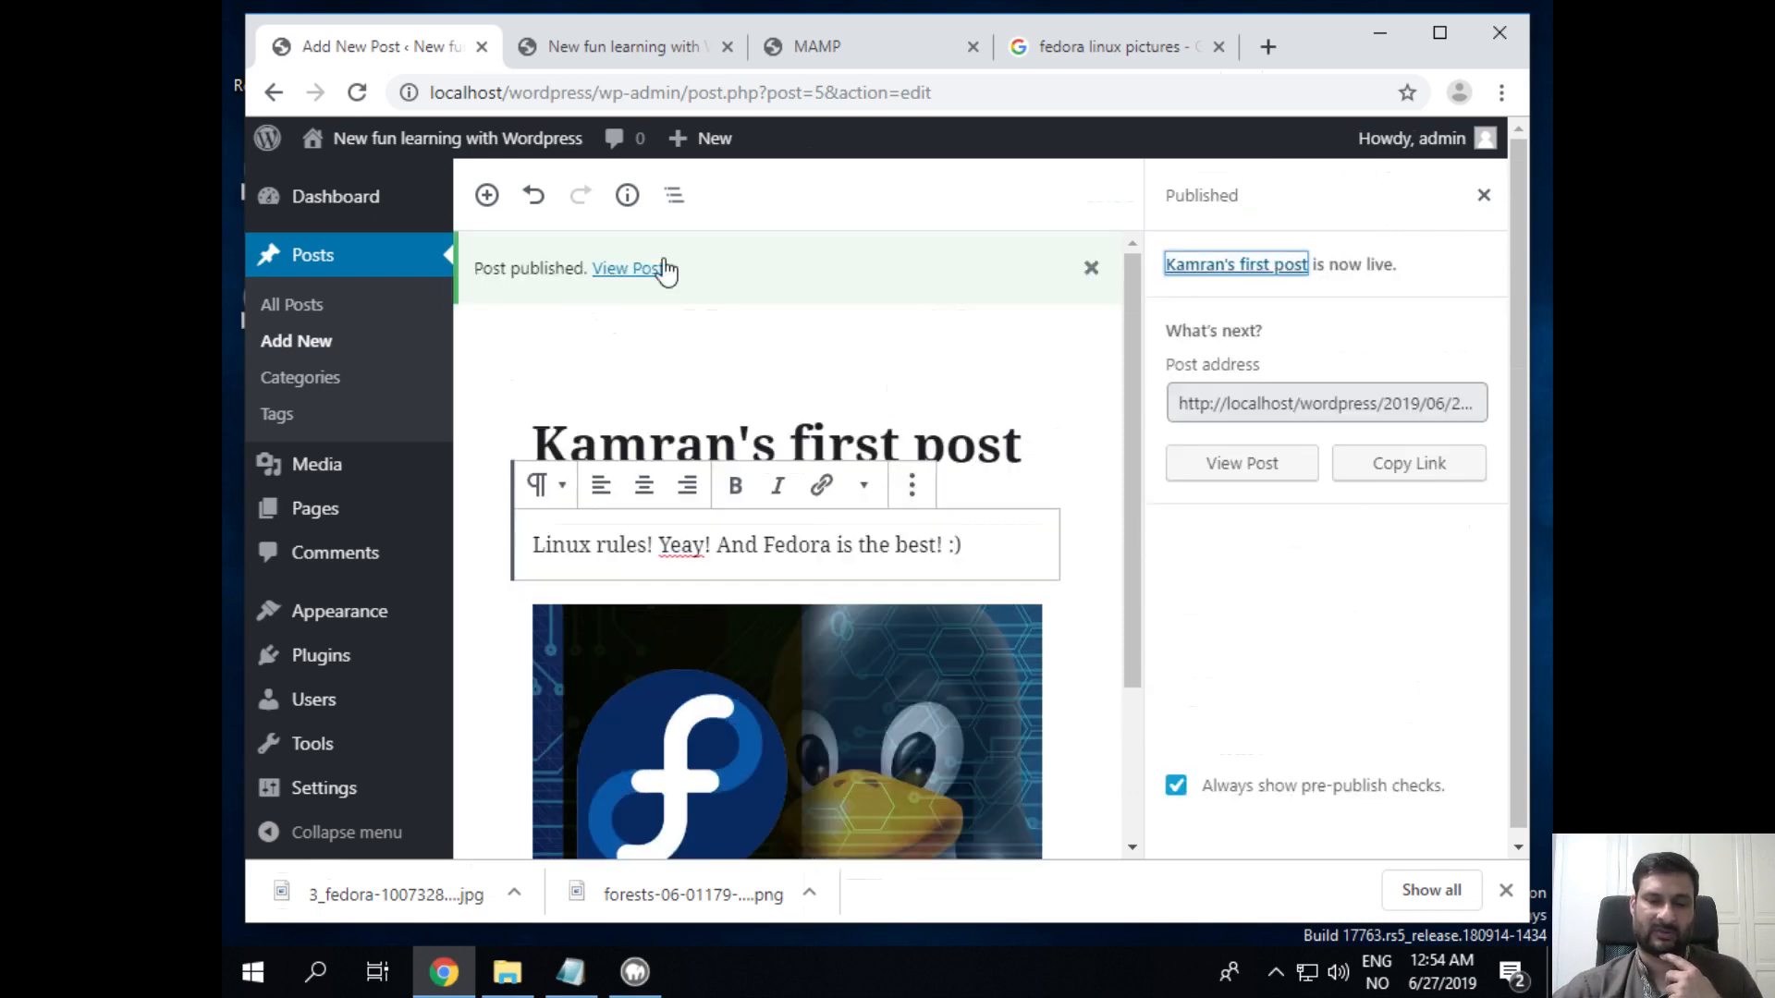
{"action": "left_click", "coordinate": [636, 48]}
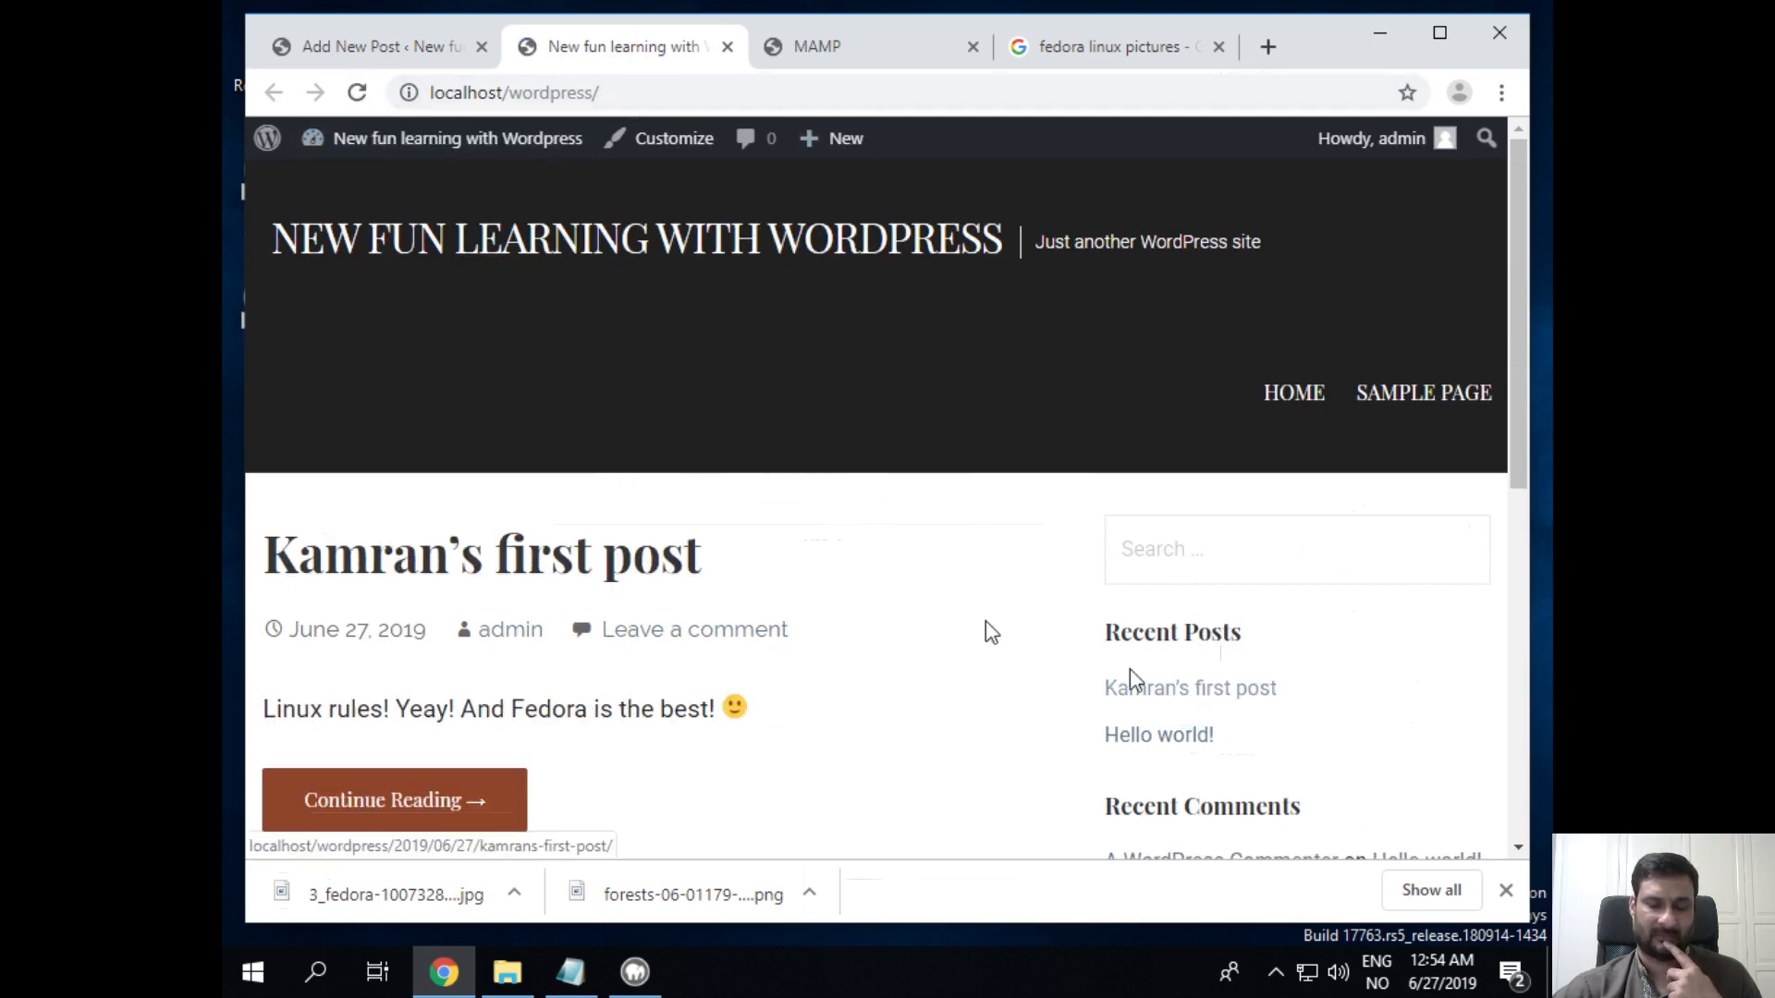
Step: Scroll through the live post to verify its paragraph and Fedora image, then return to the editor
{"action": "scroll", "coordinate": [832, 558], "scroll_direction": "down", "scroll_amount": 7}
{"action": "scroll", "coordinate": [832, 558], "scroll_direction": "up", "scroll_amount": 6}
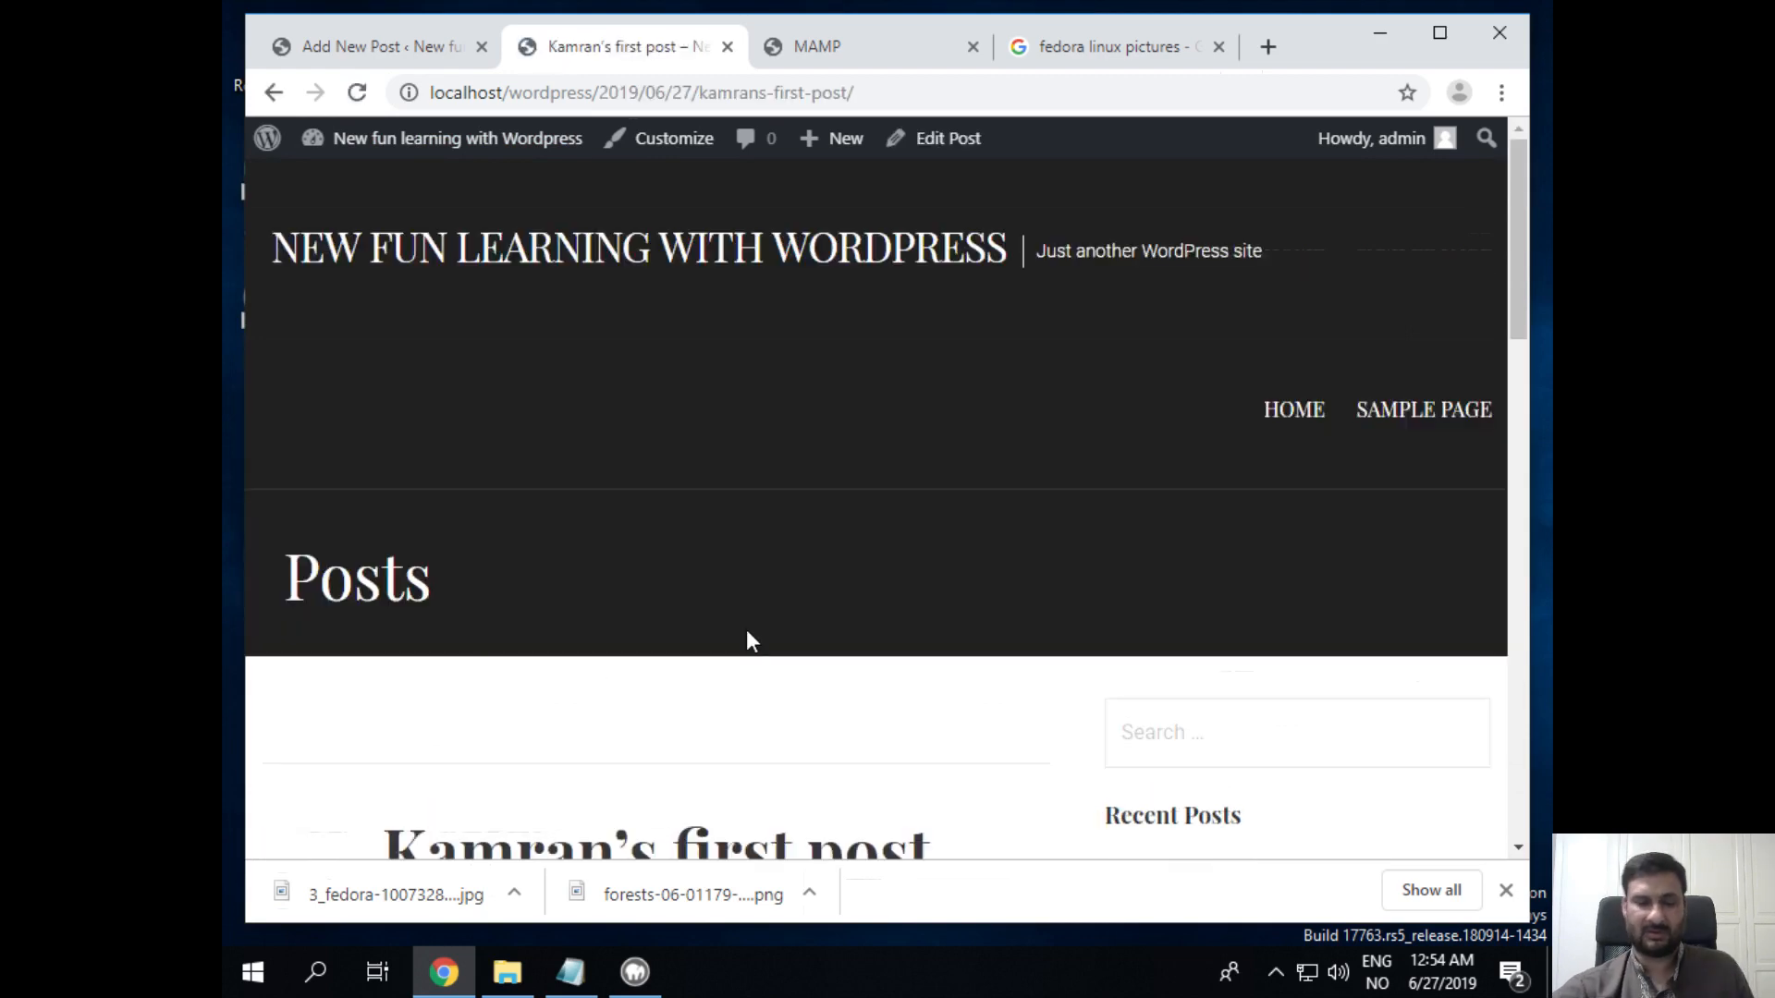
{"action": "scroll", "coordinate": [748, 624], "scroll_direction": "down", "scroll_amount": 7}
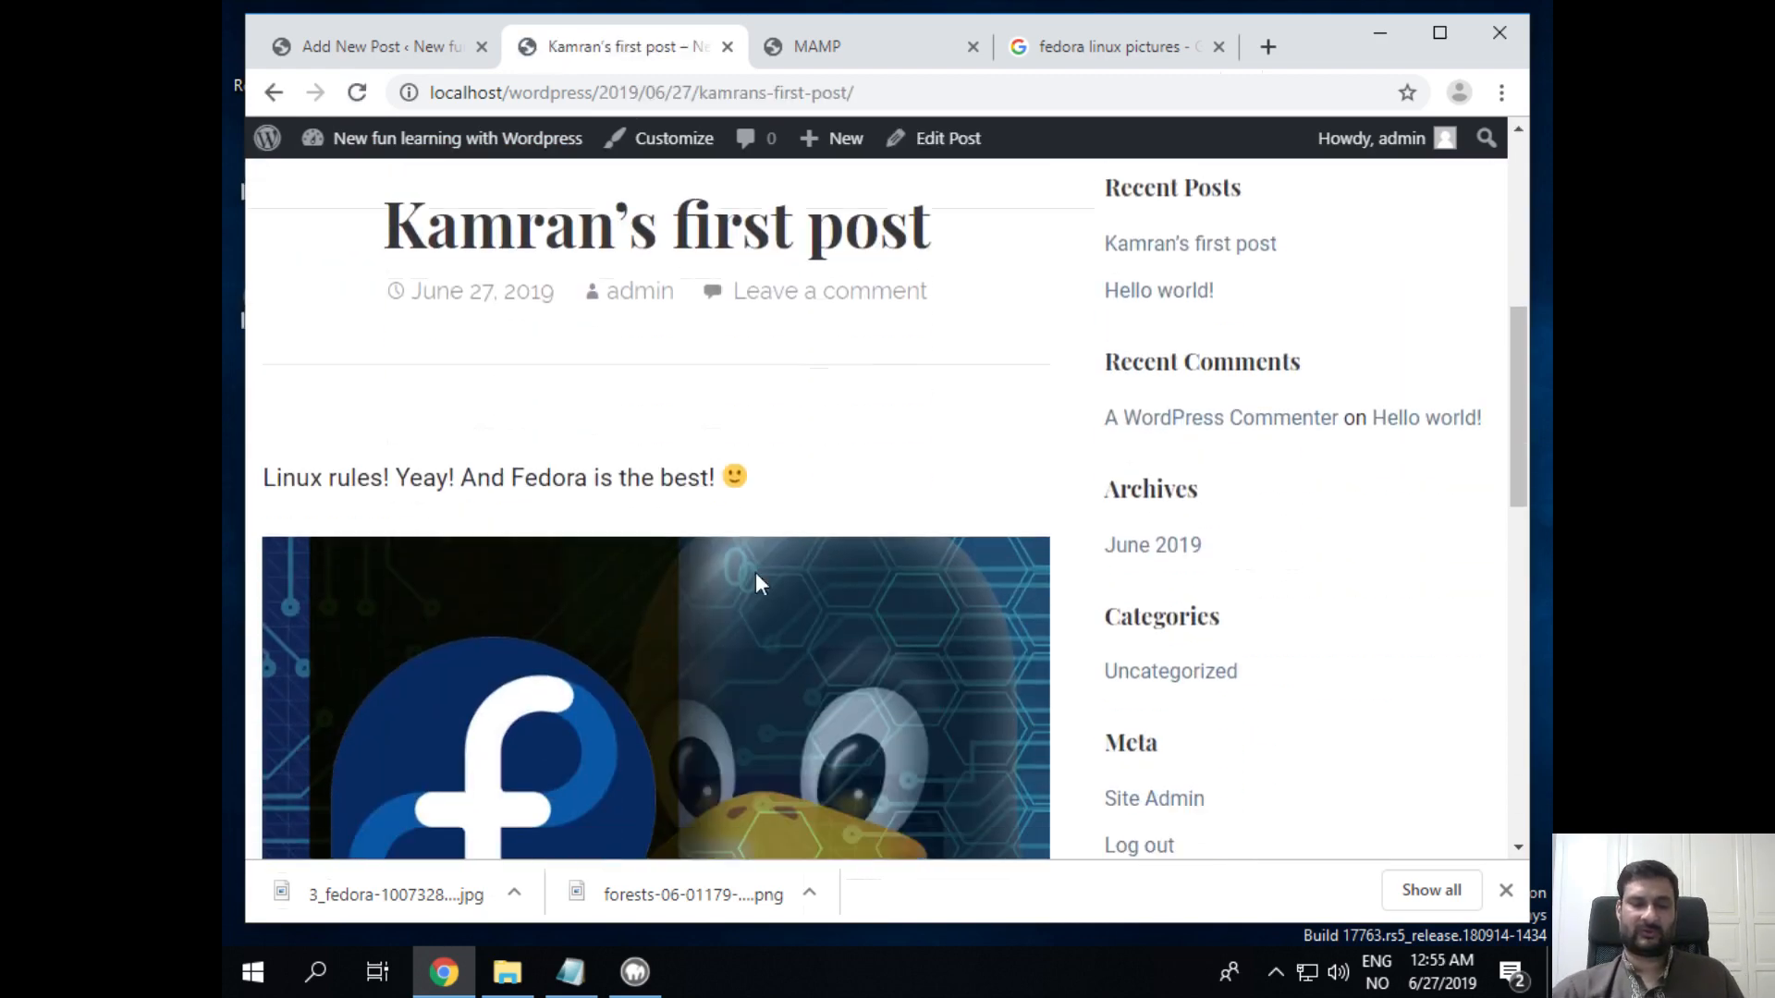
{"action": "scroll", "coordinate": [758, 582], "scroll_direction": "down", "scroll_amount": 3}
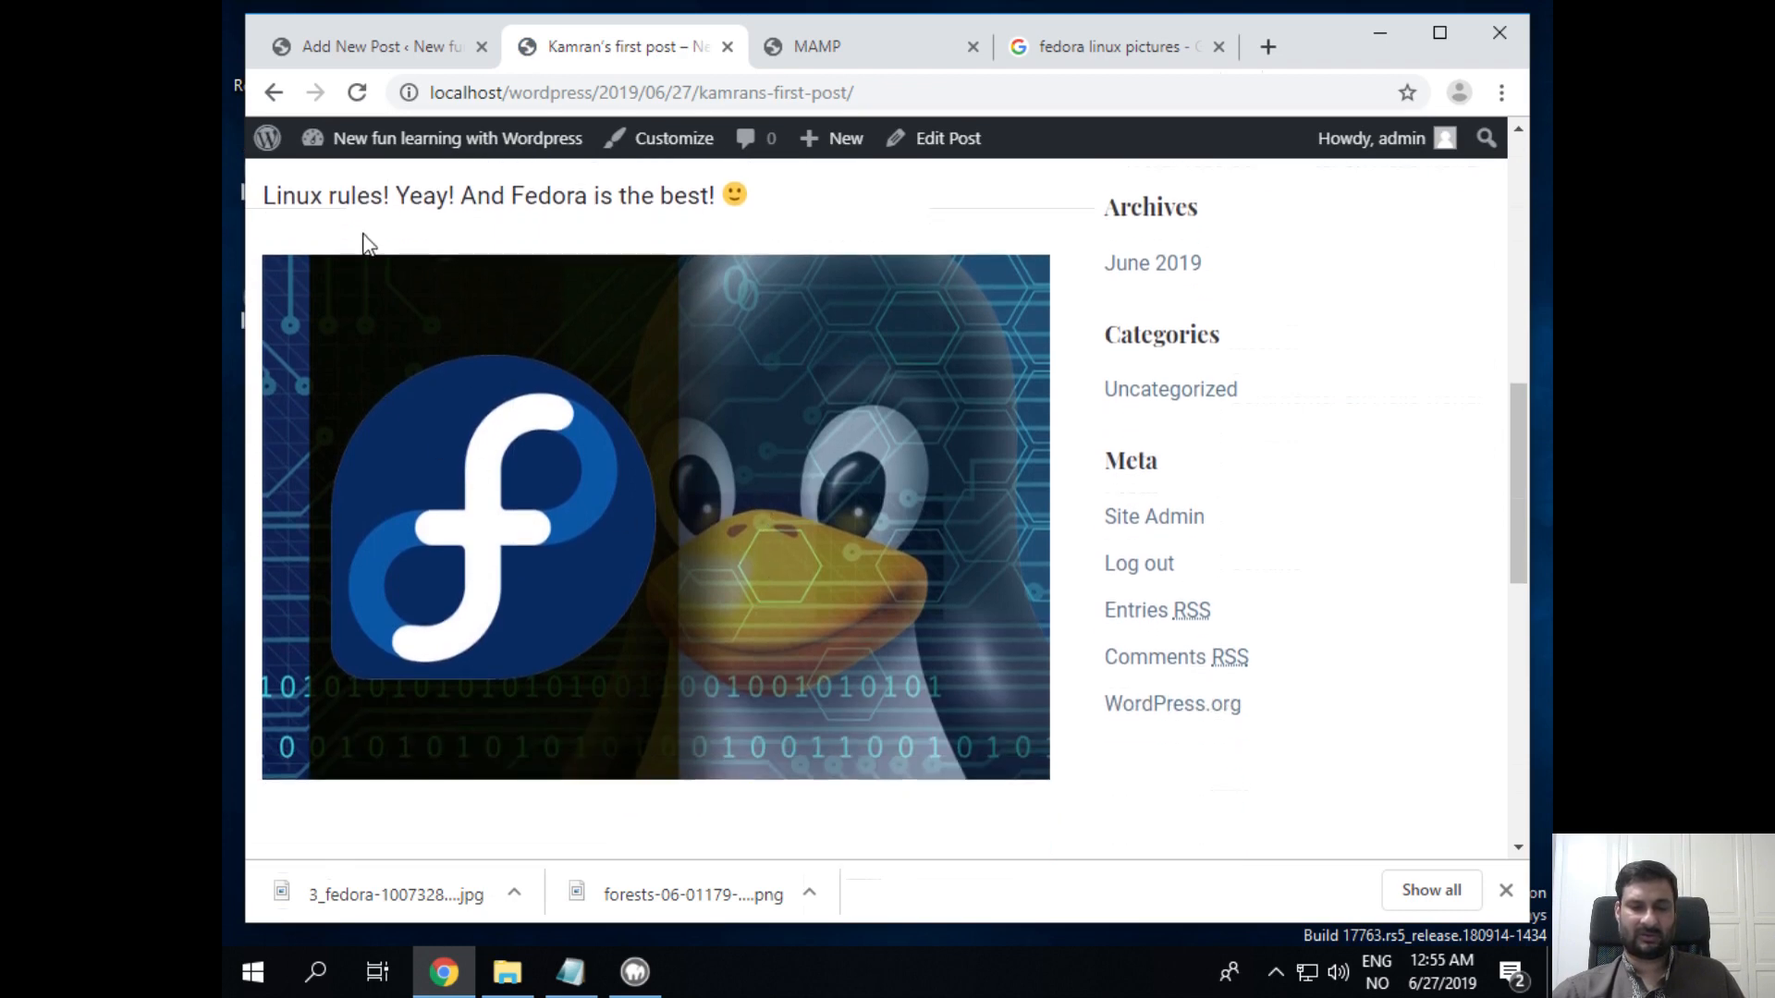
{"action": "scroll", "coordinate": [361, 240], "scroll_direction": "up", "scroll_amount": 2}
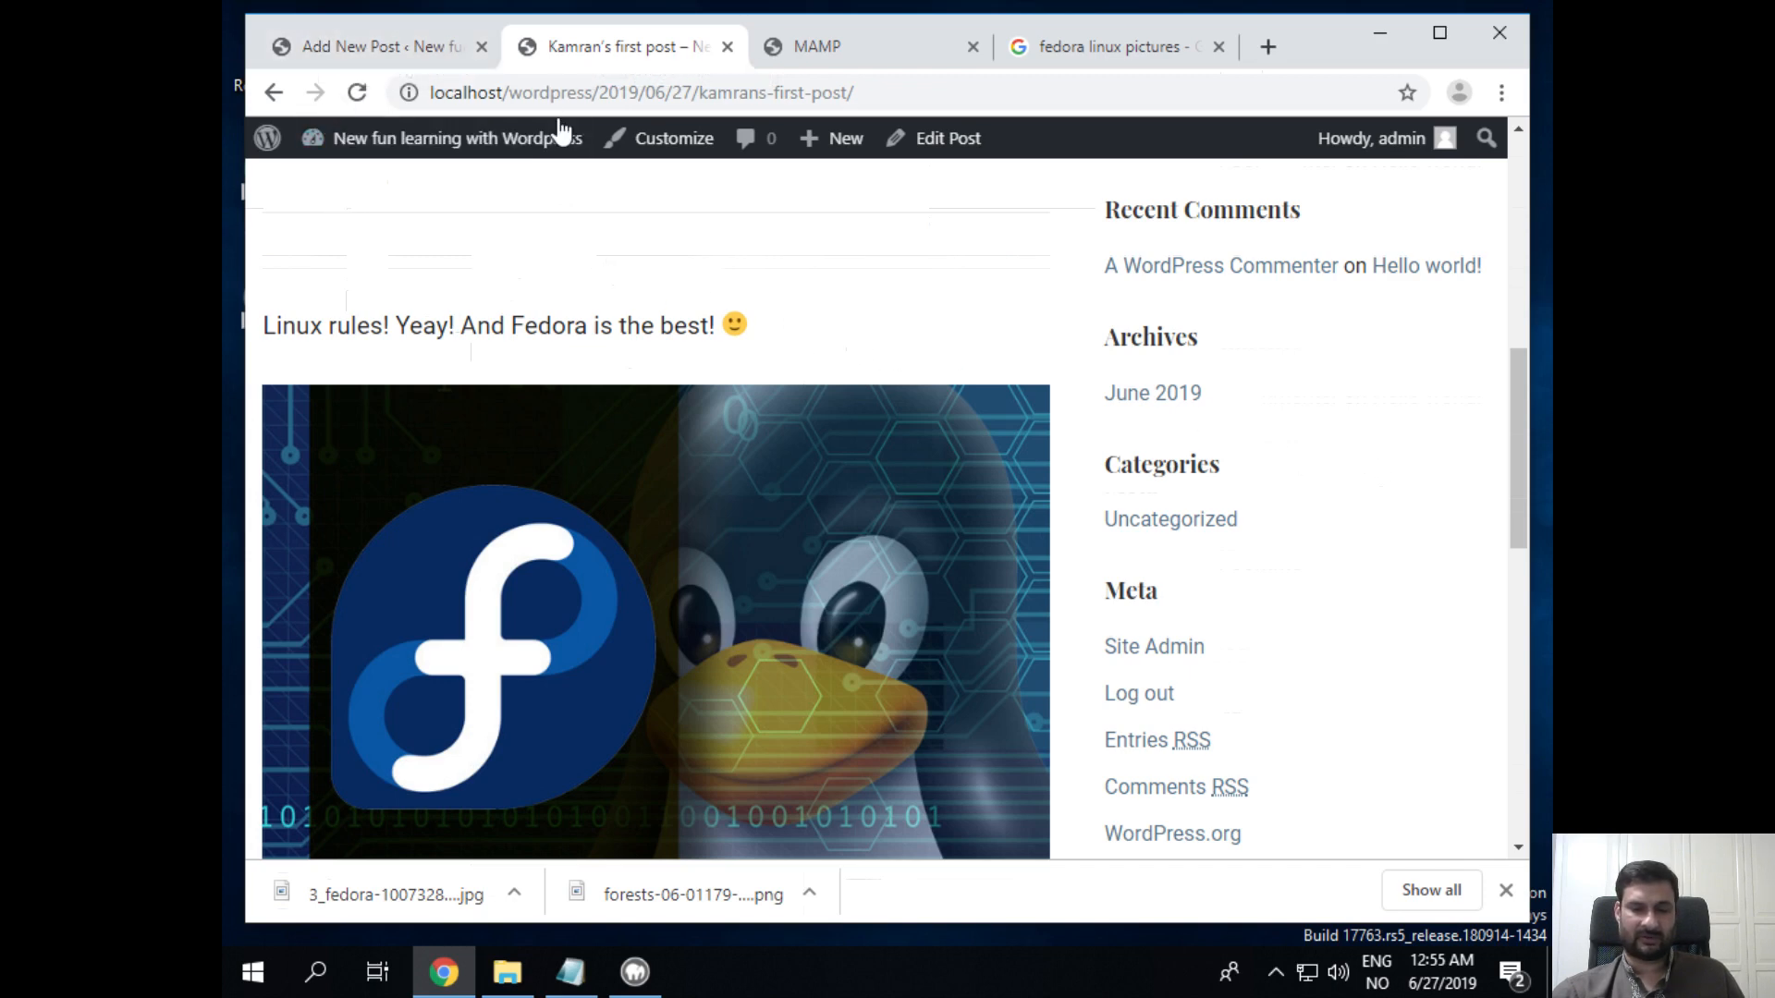
{"action": "left_click", "coordinate": [314, 51]}
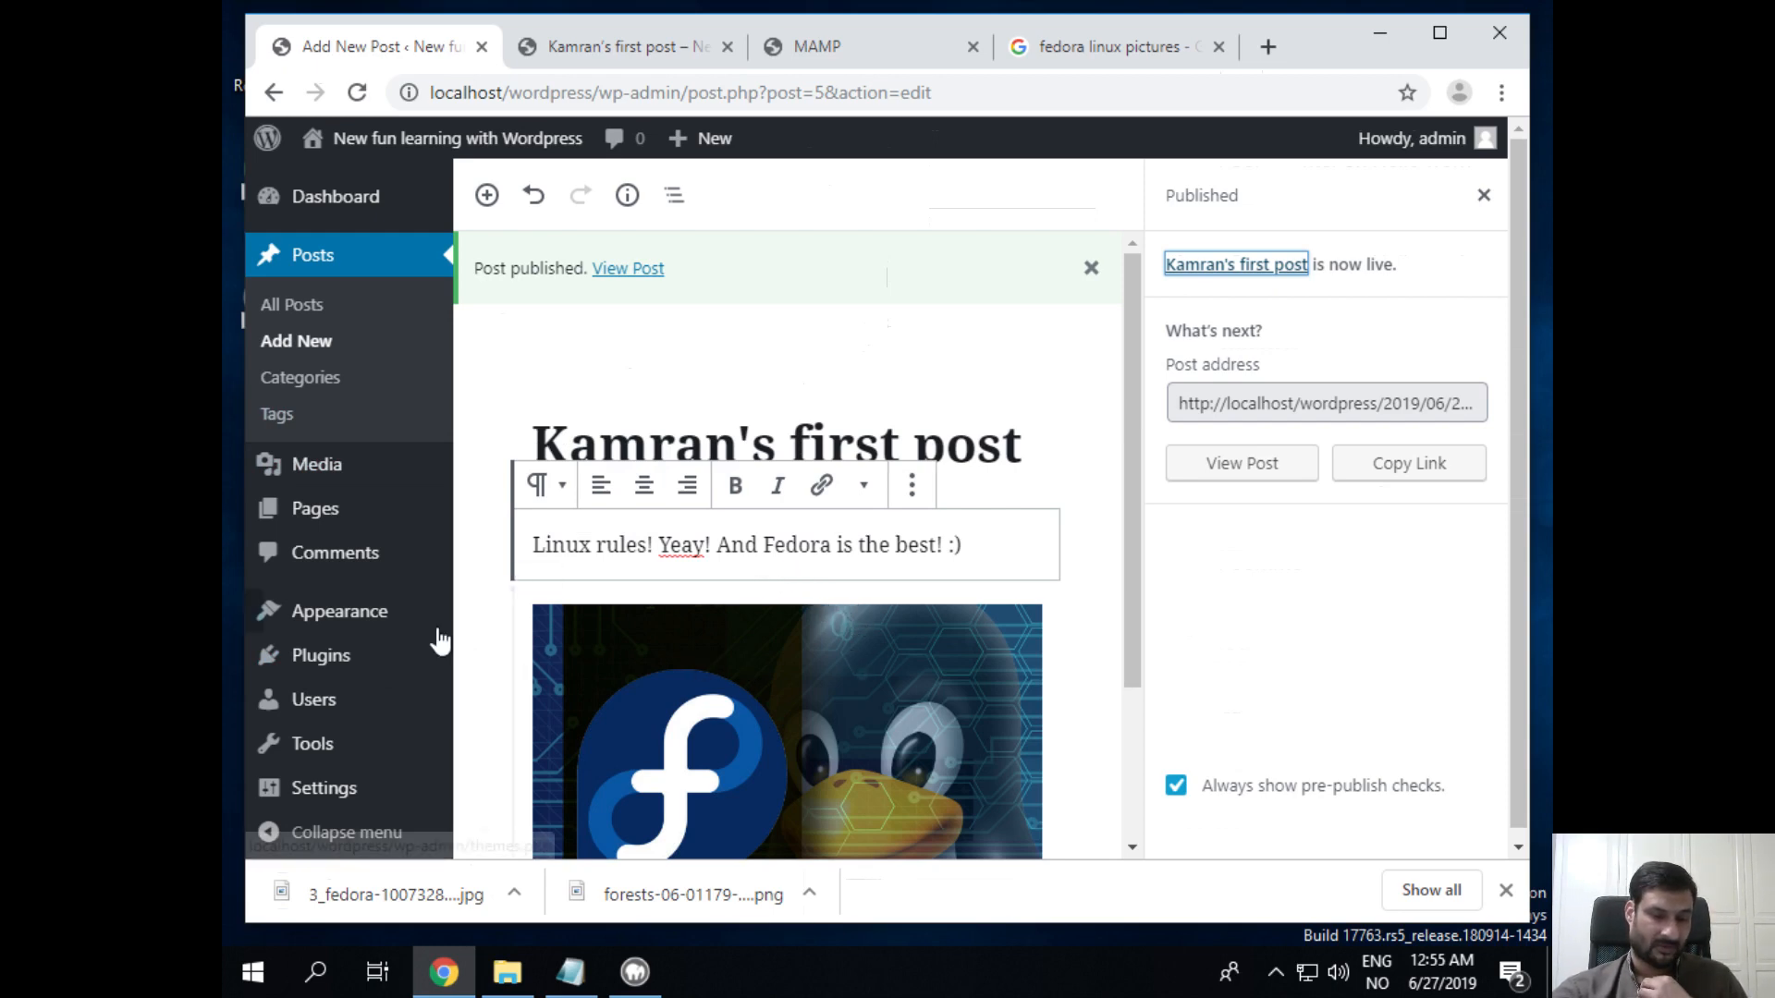
Step: From the Appearance themes list, launch the Customizer for the active Velux theme
{"action": "left_click", "coordinate": [387, 632]}
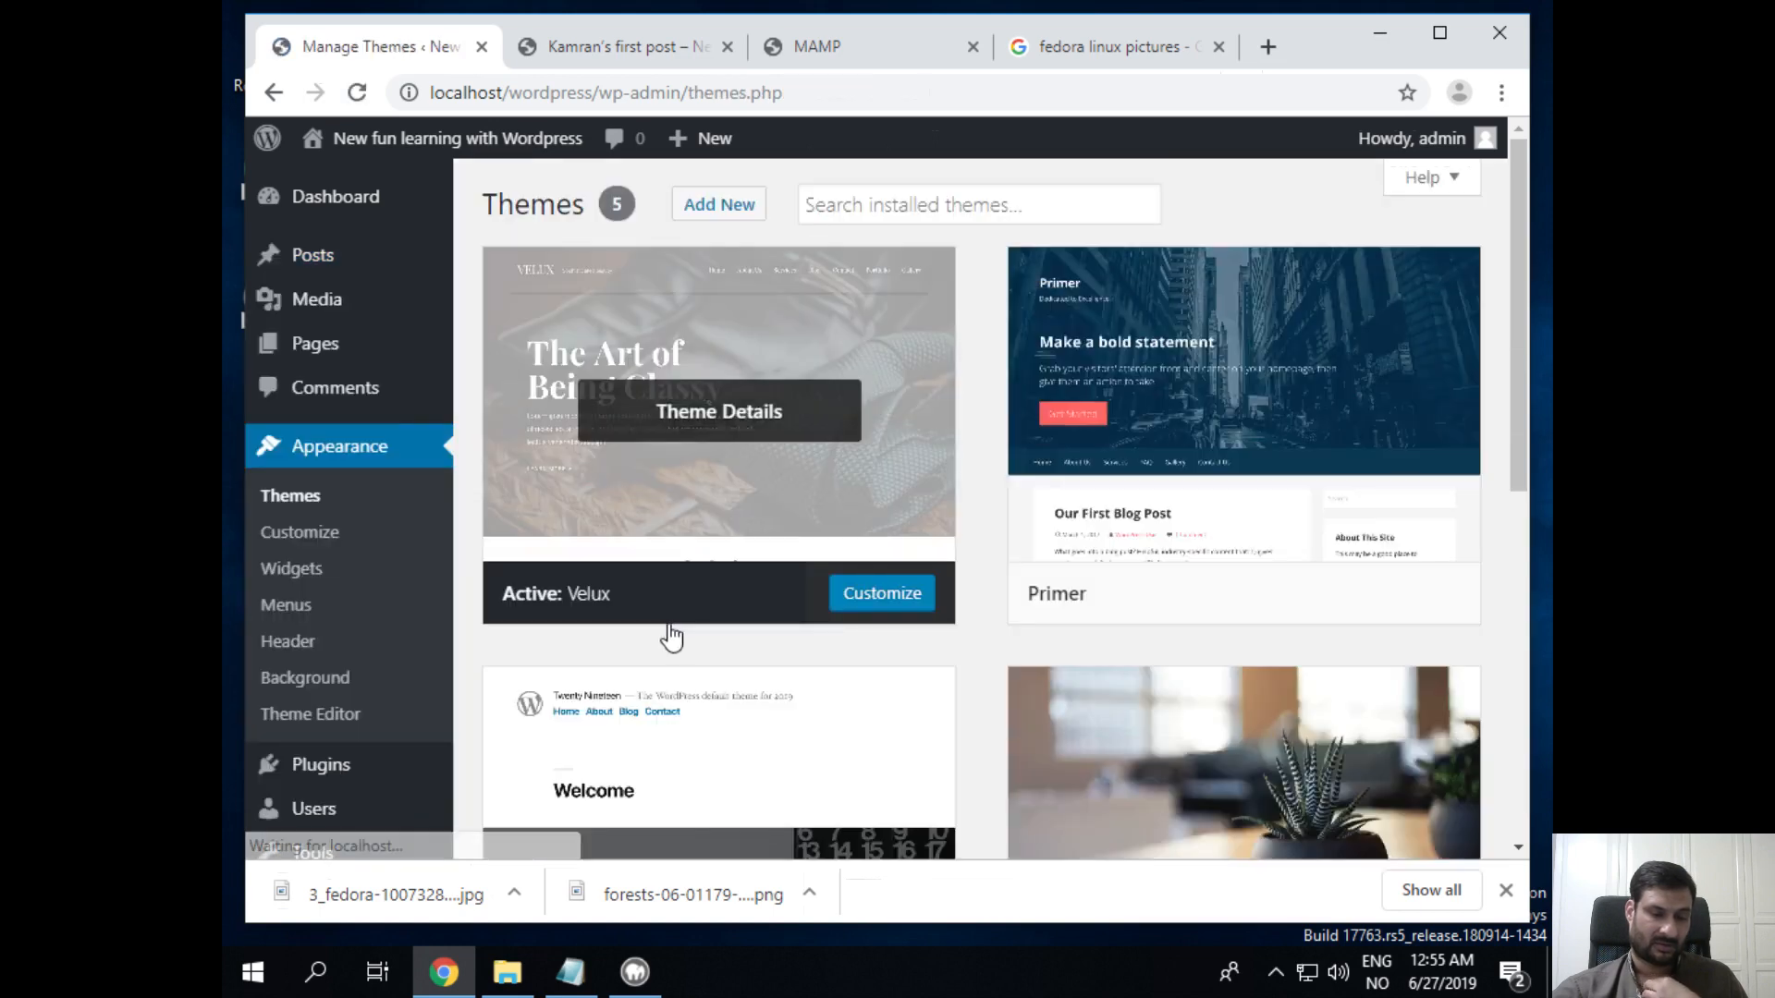
{"action": "left_click", "coordinate": [872, 593]}
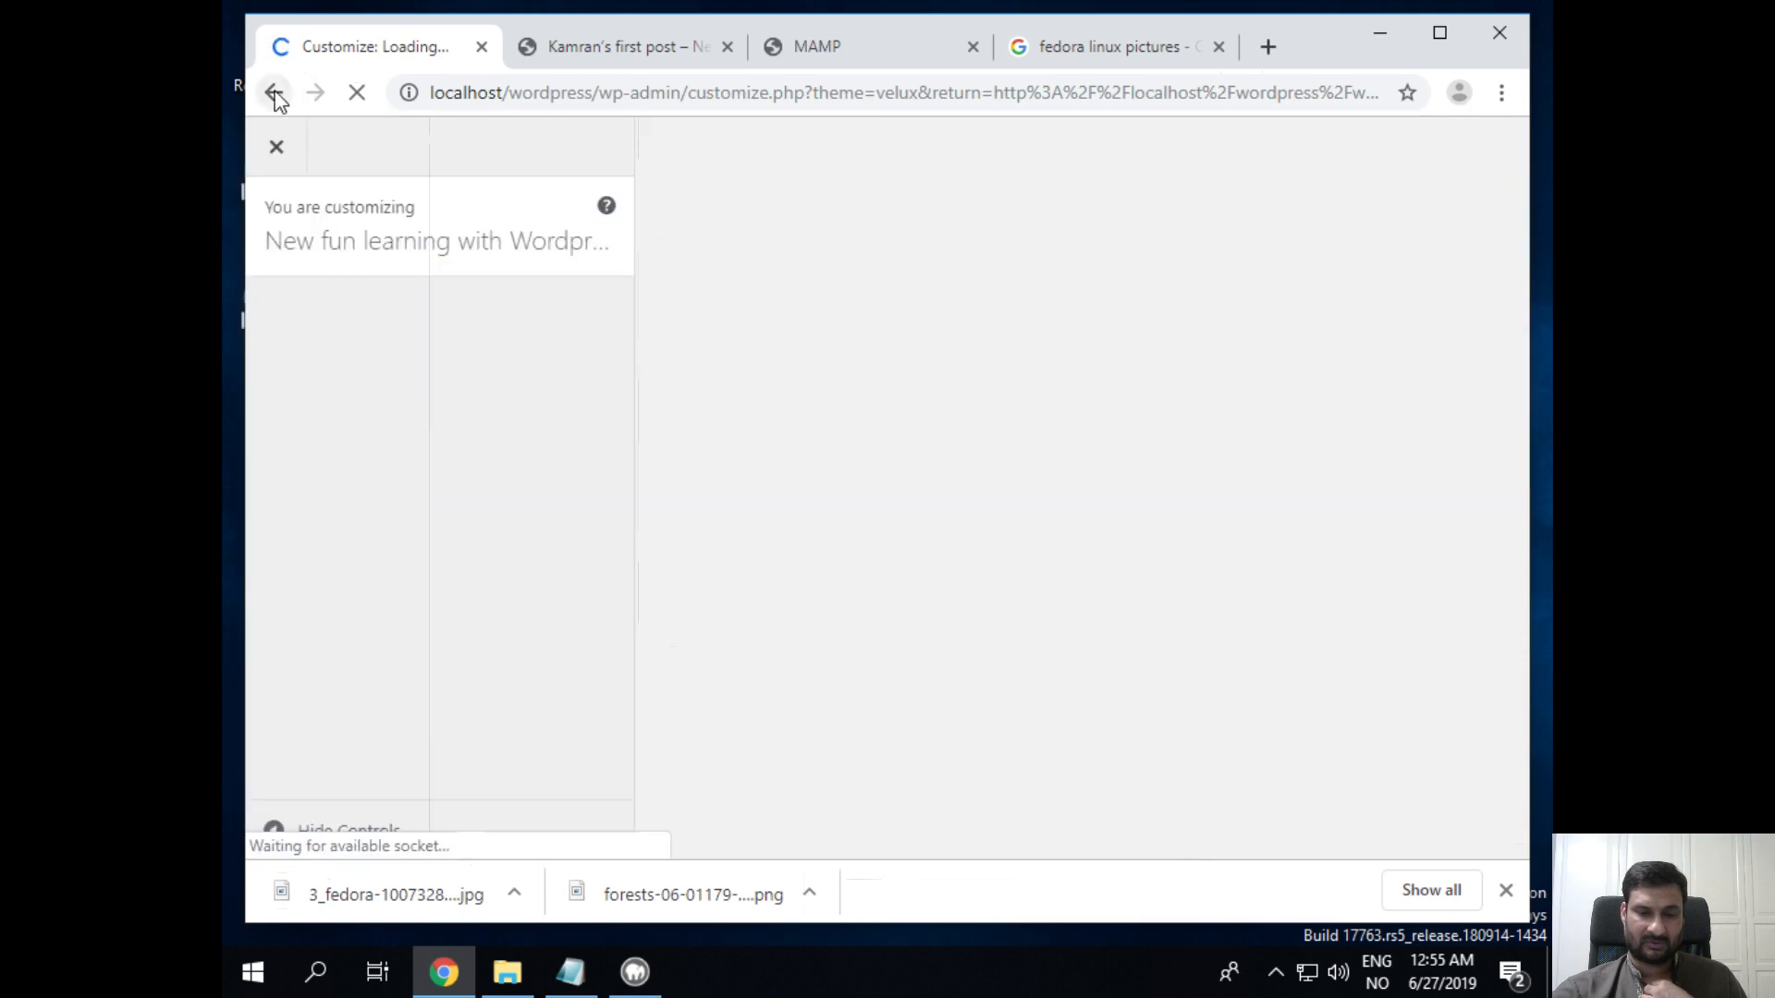
{"action": "left_click", "coordinate": [274, 94]}
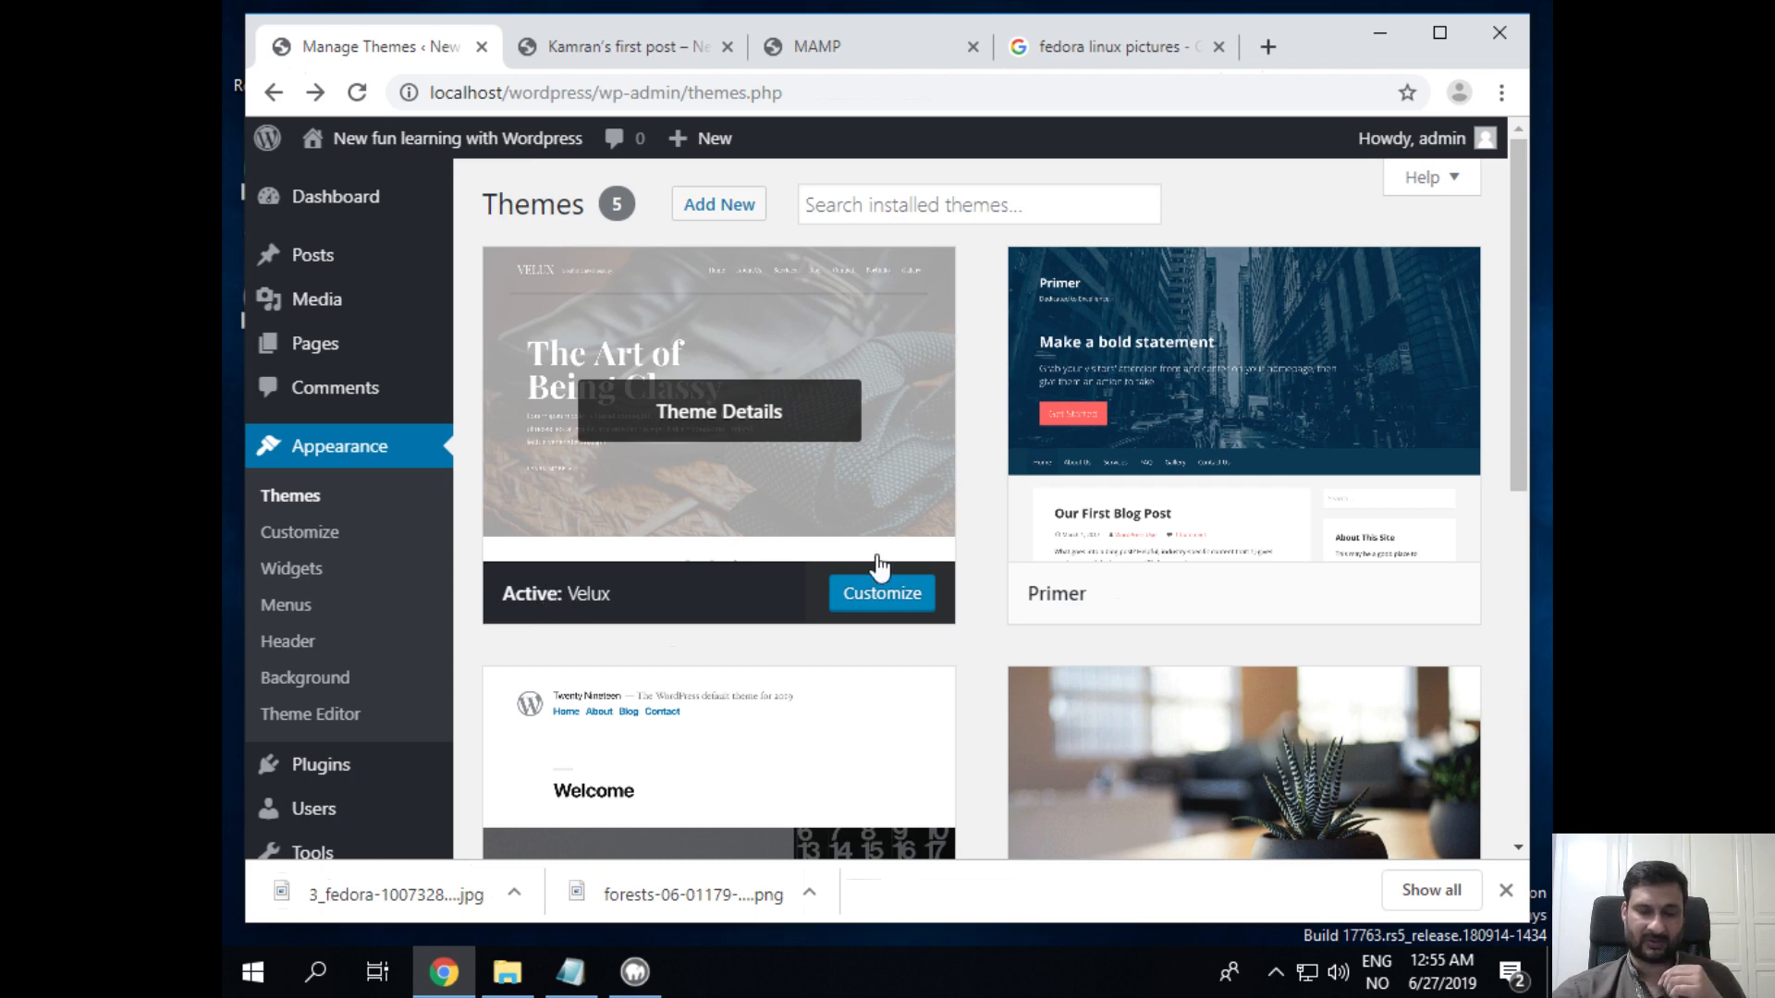
{"action": "left_click", "coordinate": [901, 594]}
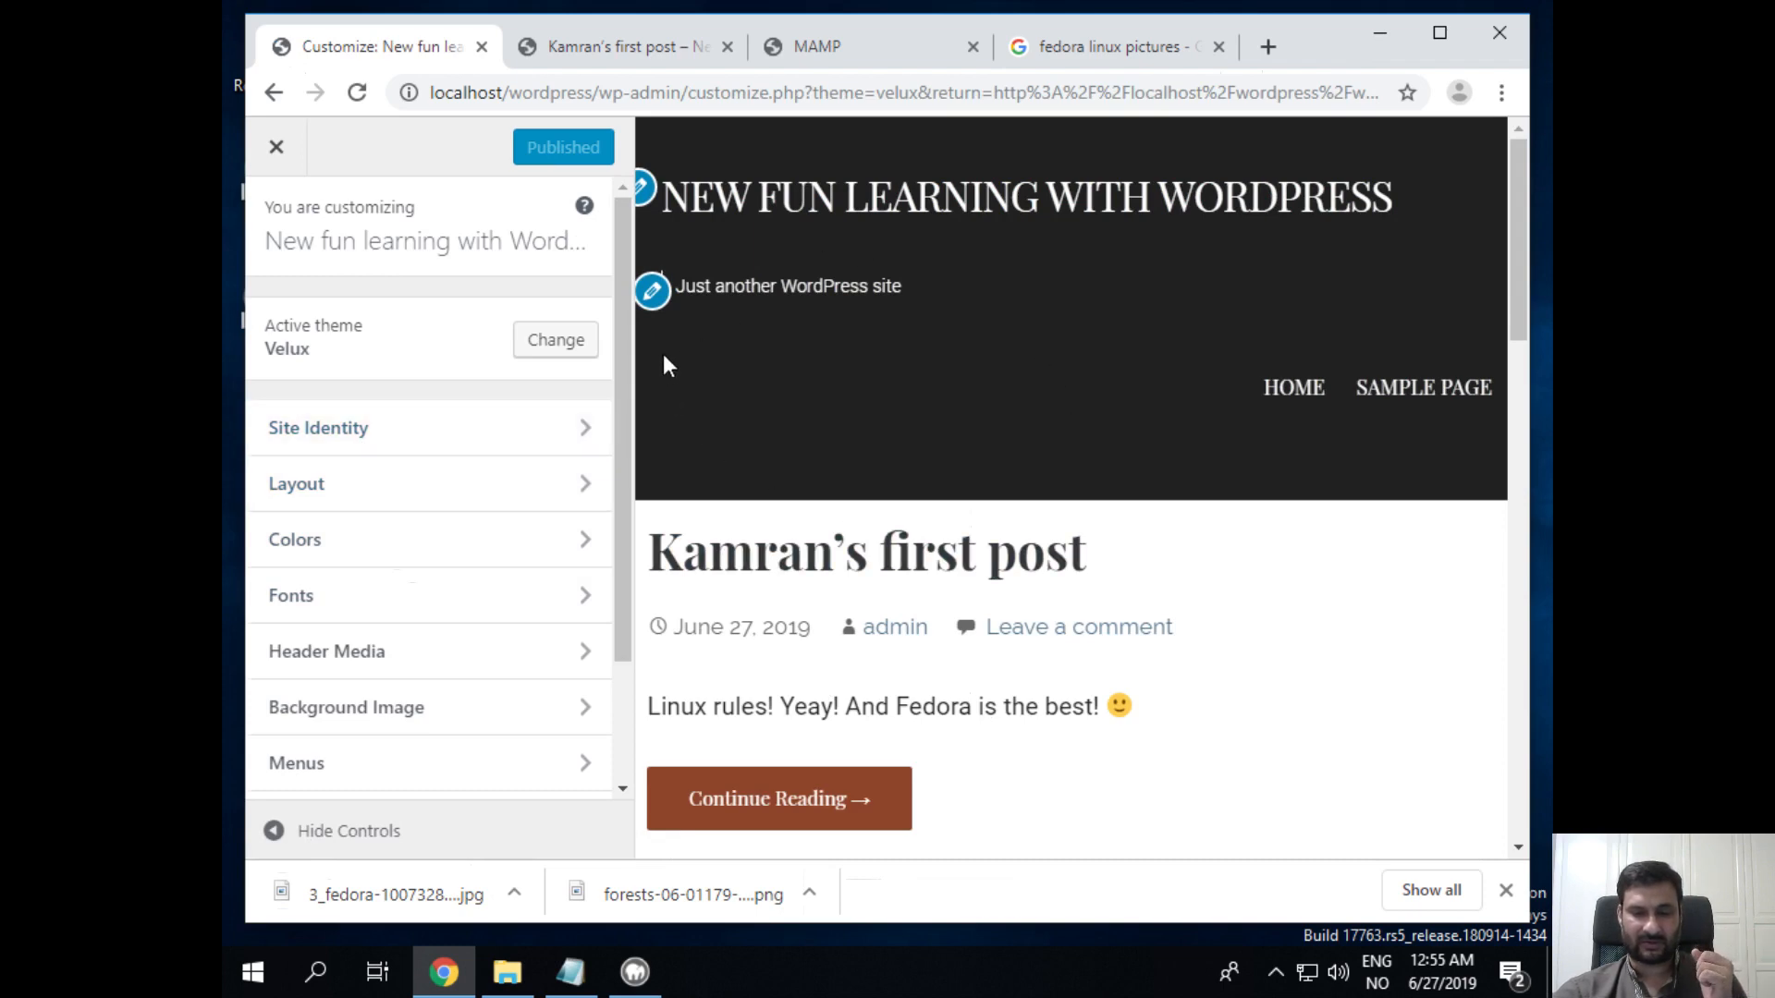
Step: Look through the Site Identity and Layout panels in the Customizer
{"action": "scroll", "coordinate": [1146, 583], "scroll_direction": "down", "scroll_amount": 8}
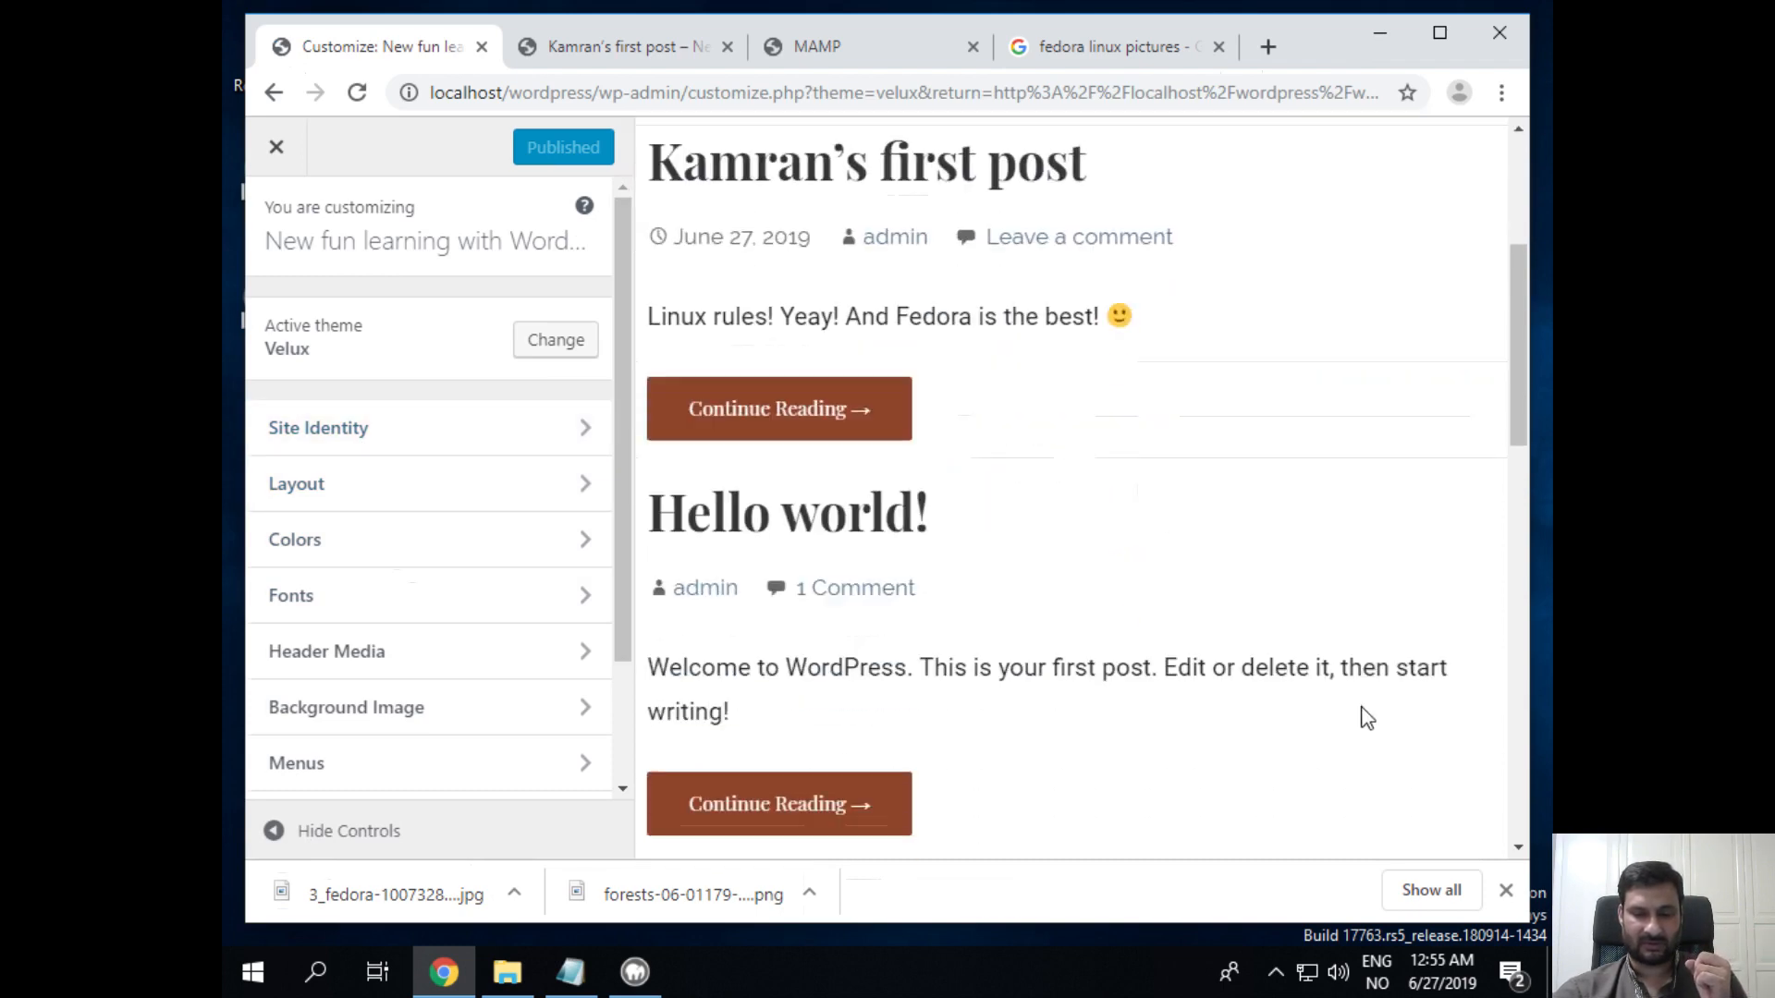
{"action": "scroll", "coordinate": [1359, 718], "scroll_direction": "up", "scroll_amount": 8}
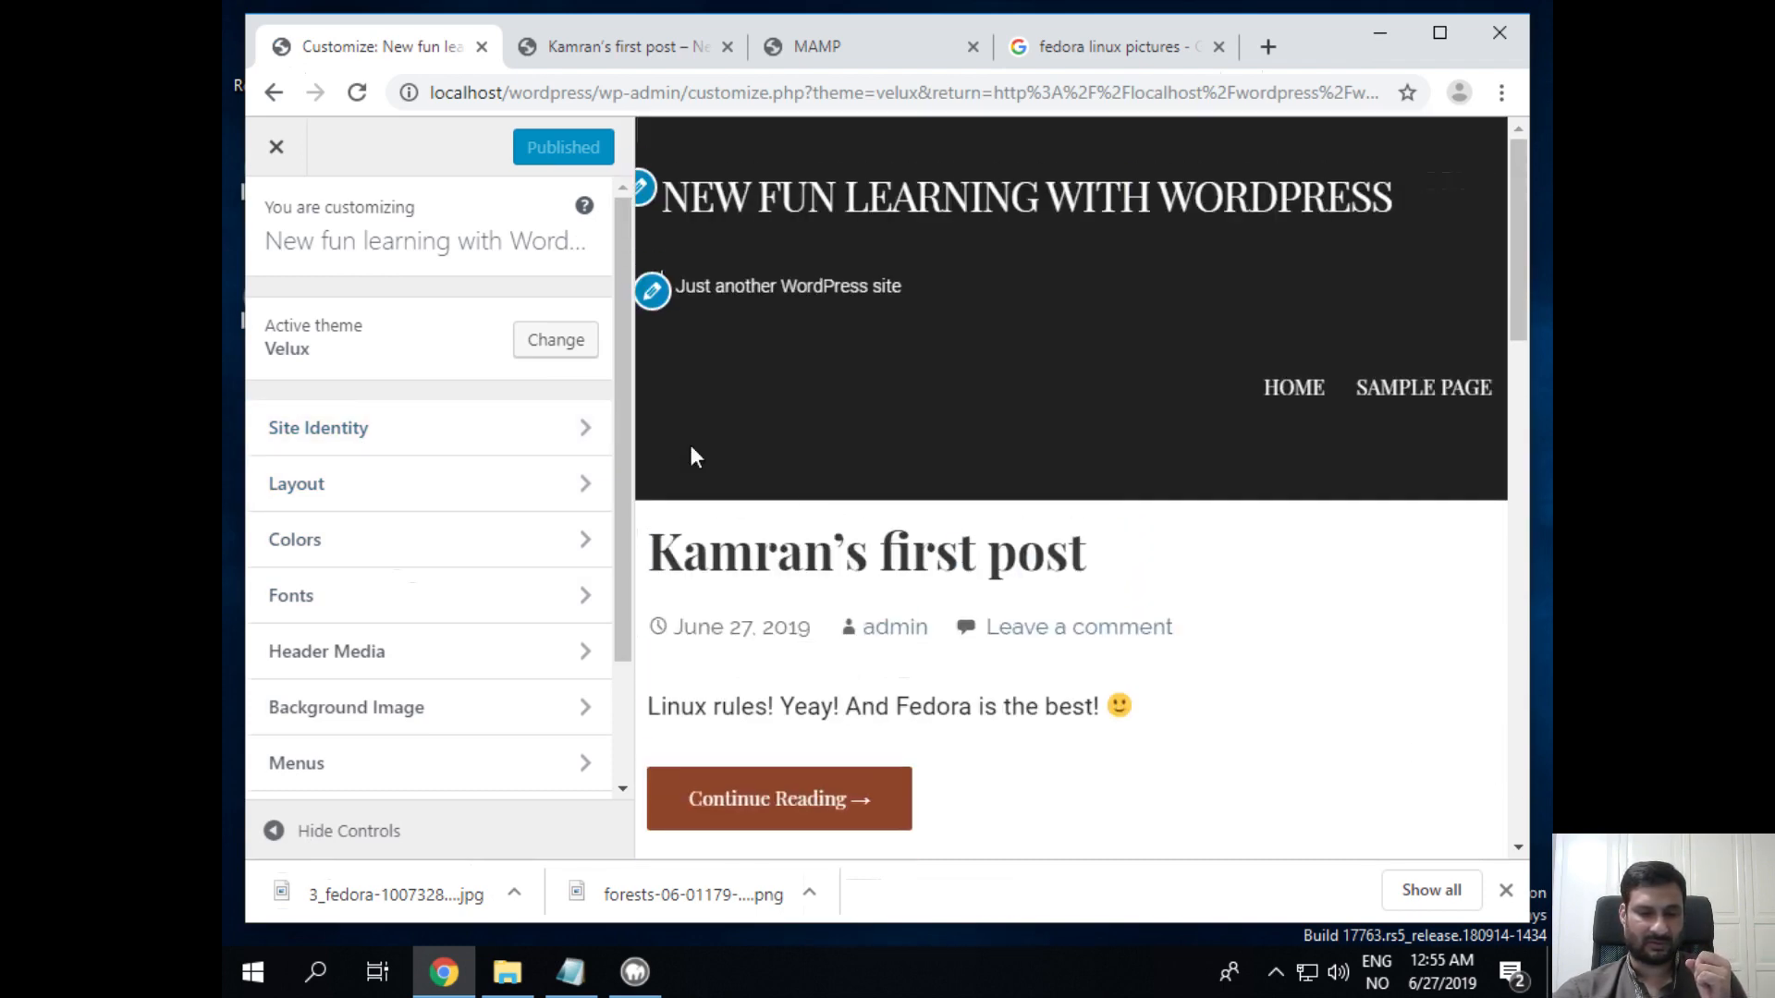
{"action": "left_click", "coordinate": [320, 444]}
{"action": "left_click", "coordinate": [277, 222]}
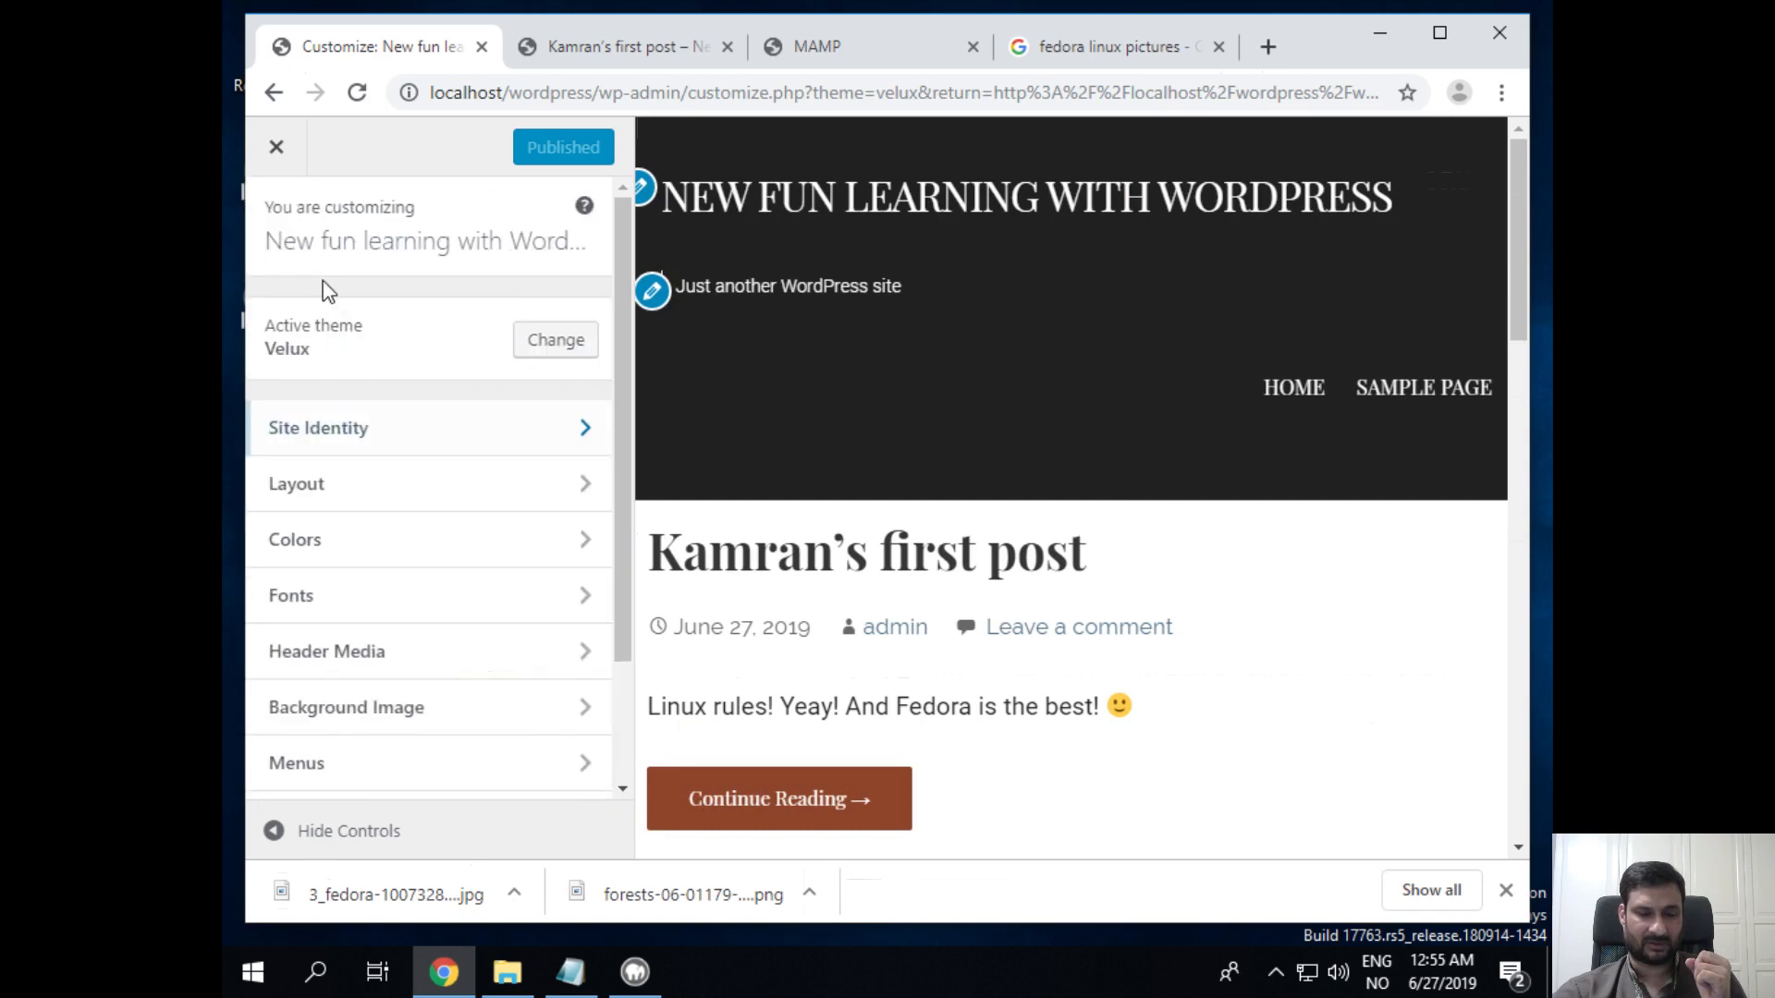
{"action": "left_click", "coordinate": [416, 483]}
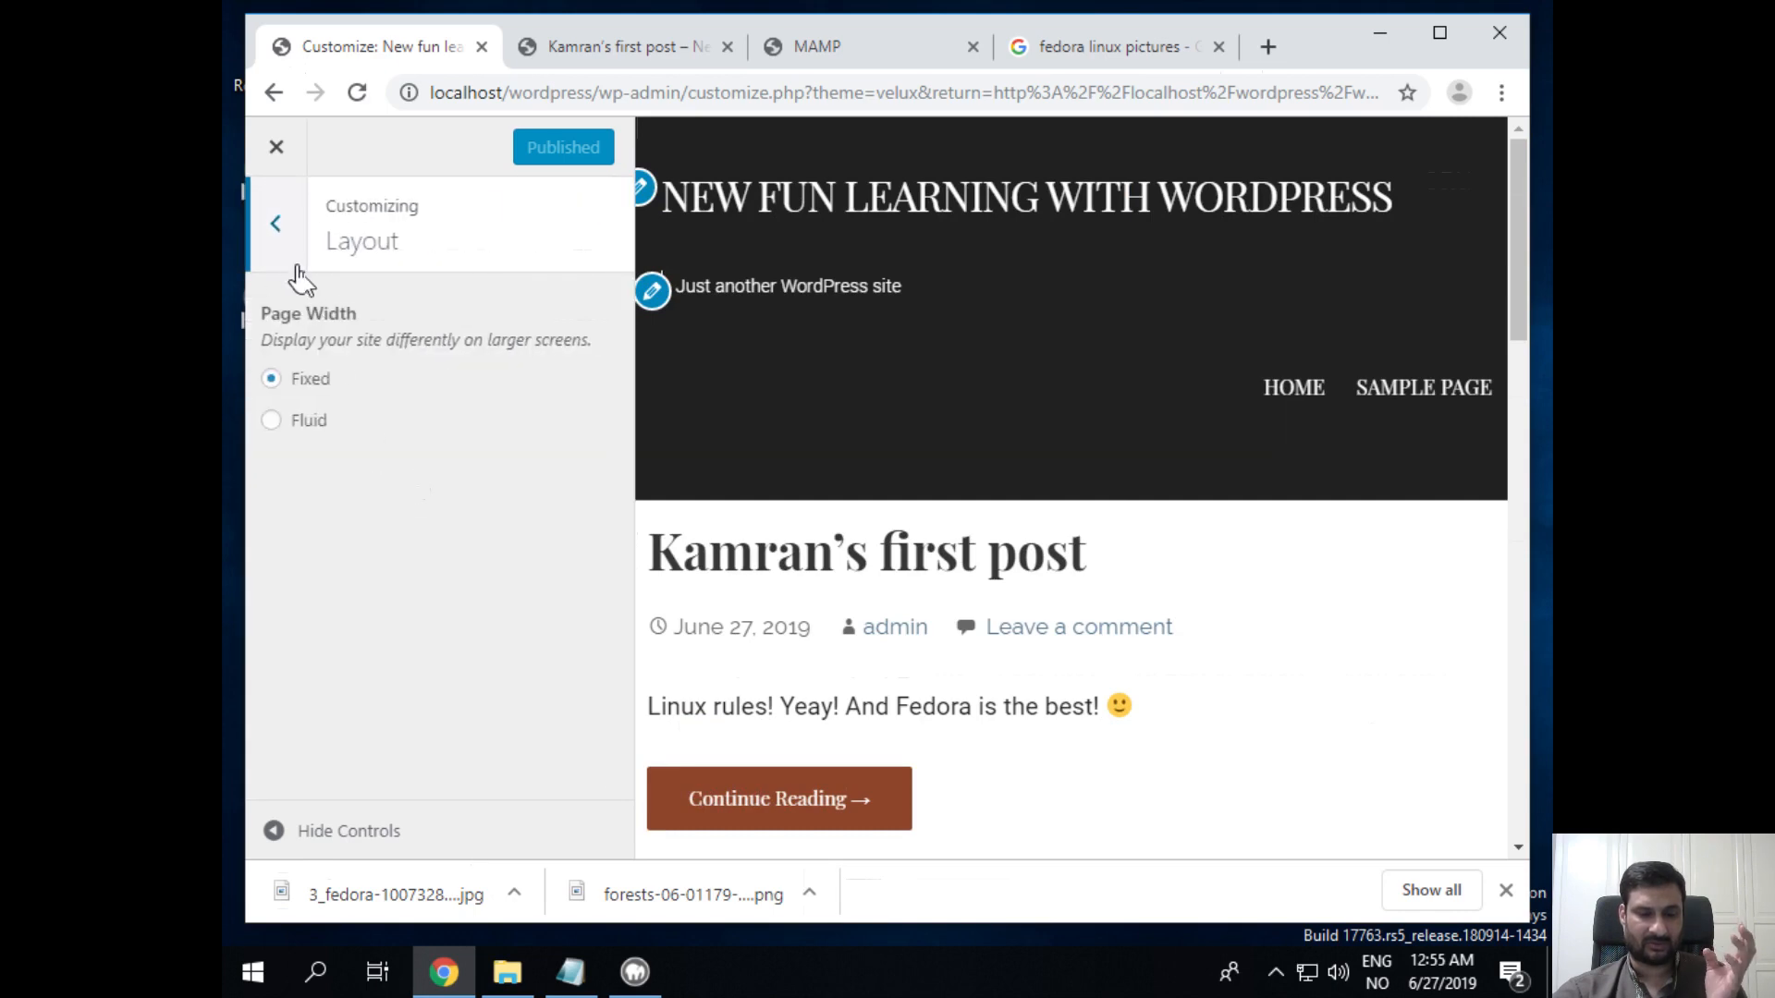
{"action": "left_click", "coordinate": [276, 223]}
{"action": "scroll", "coordinate": [439, 411], "scroll_direction": "down", "scroll_amount": 2}
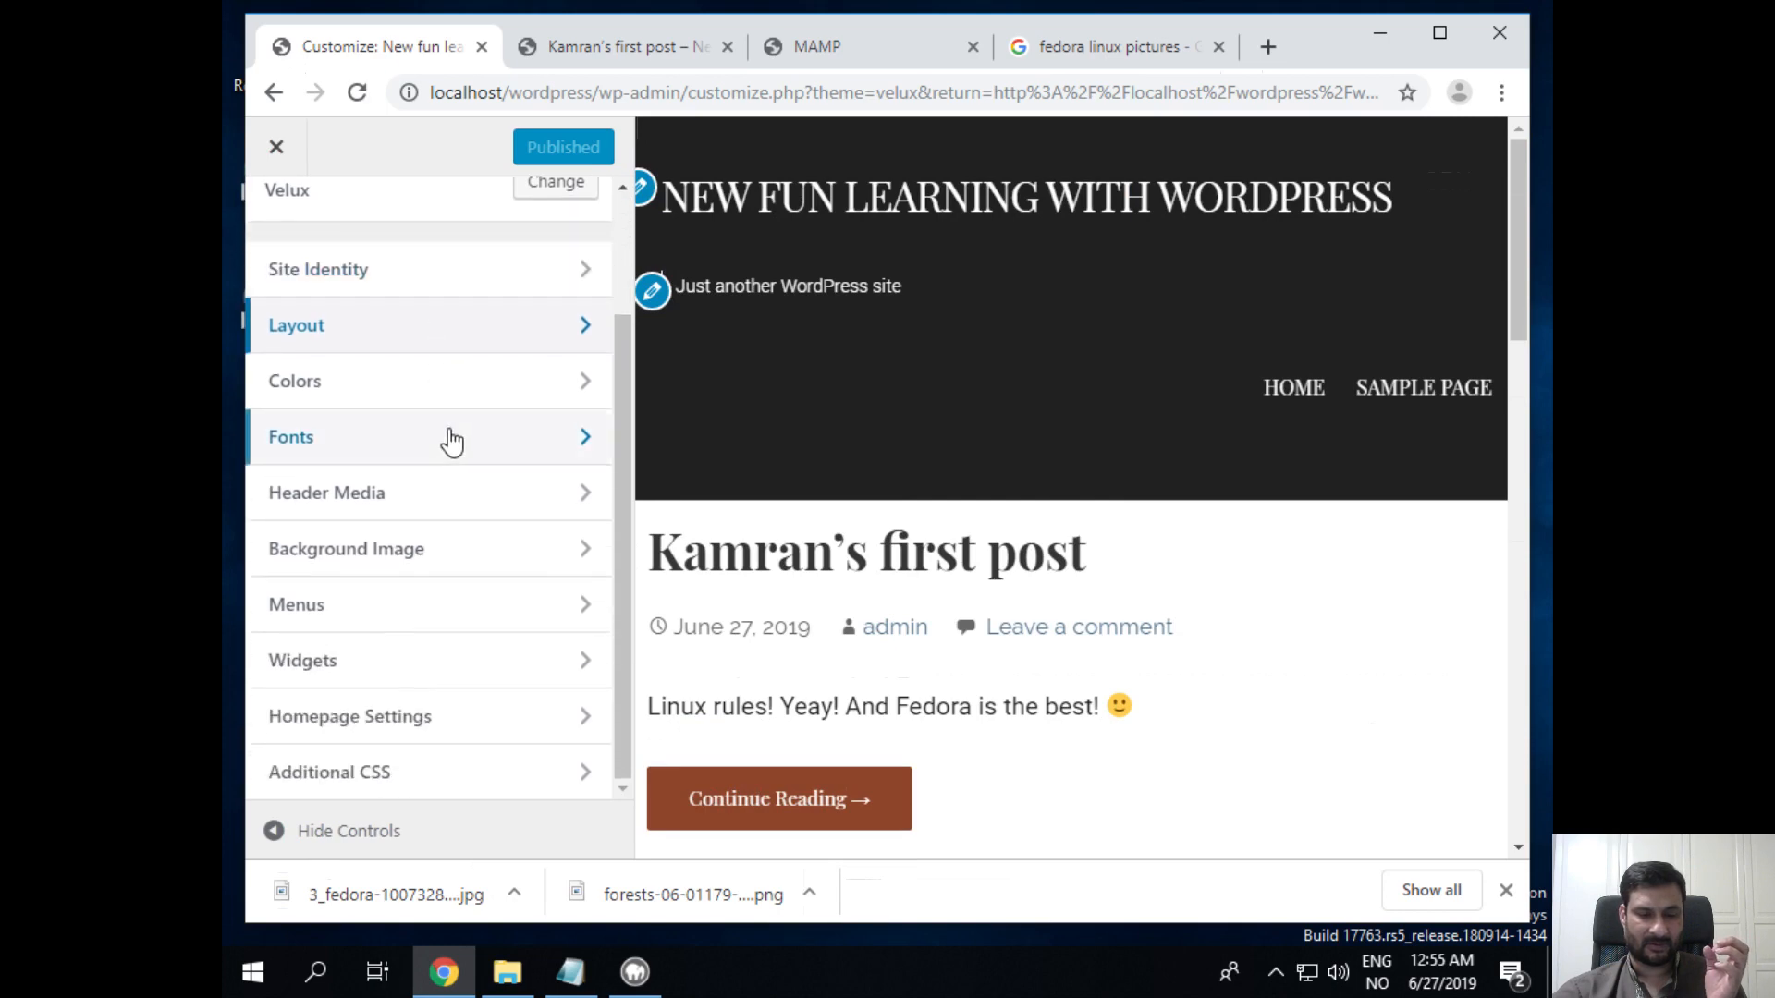
Step: Publish the suggested shoes-and-tie photo as the Velux header image, then view the first post
{"action": "left_click", "coordinate": [499, 491]}
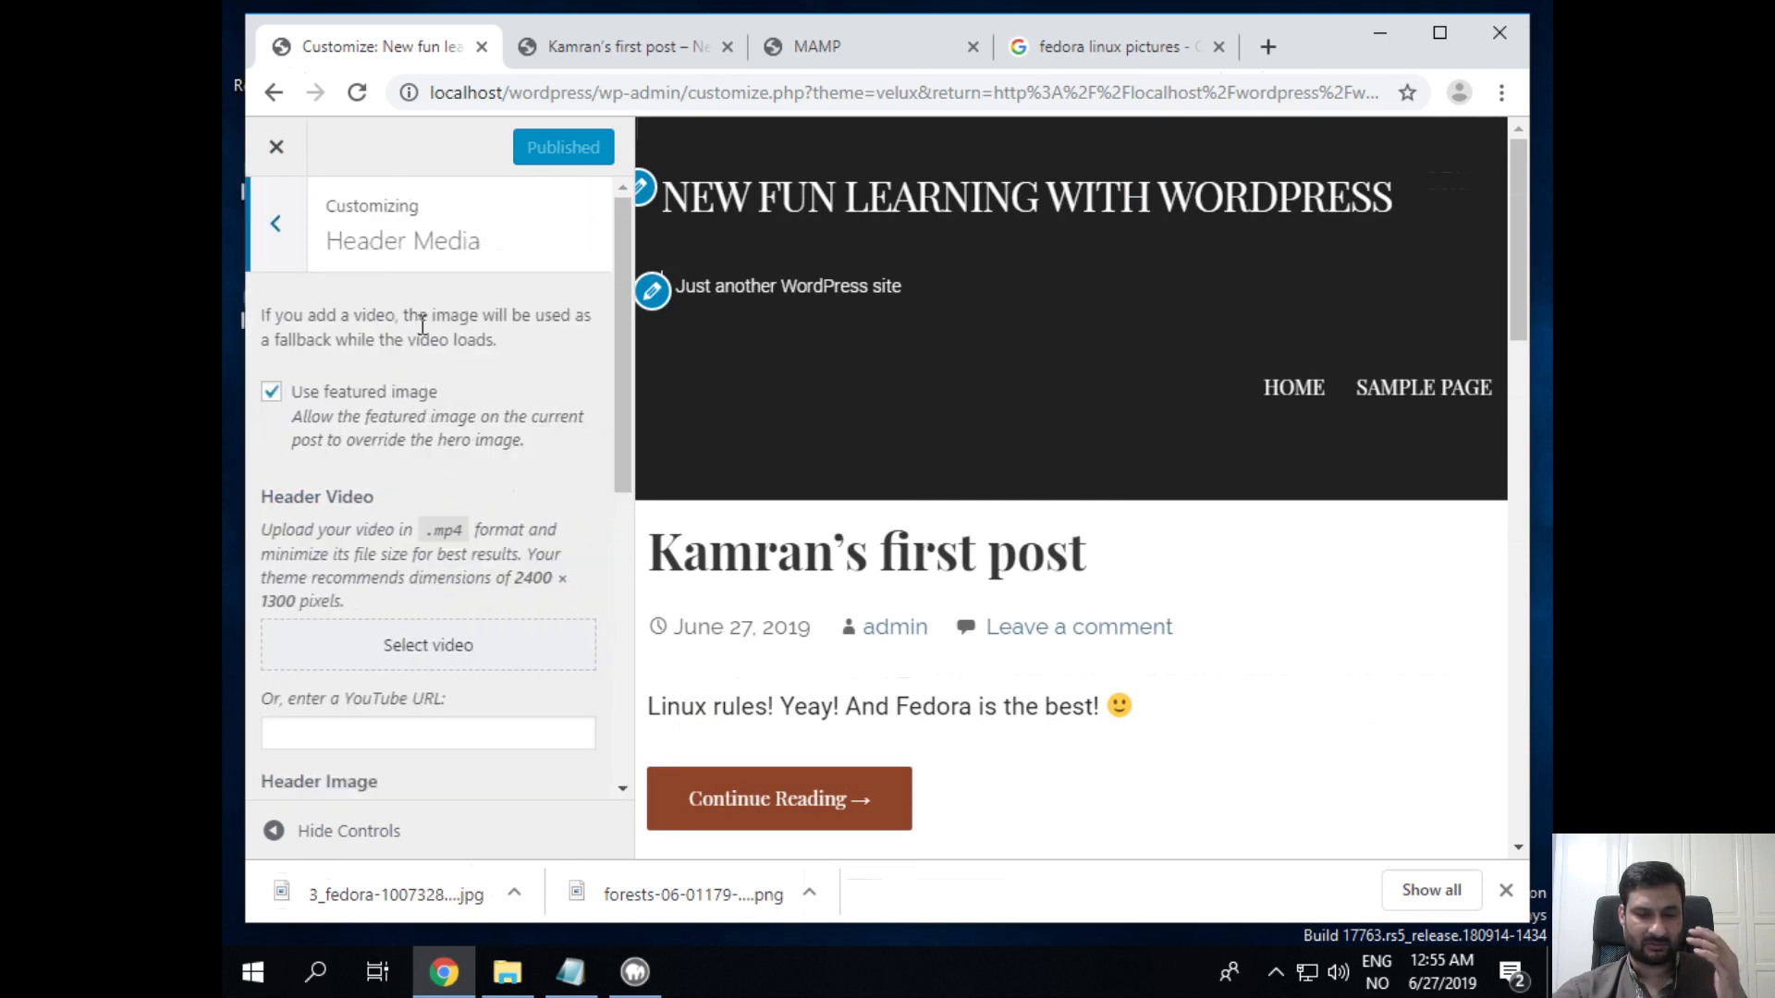
{"action": "scroll", "coordinate": [482, 475], "scroll_direction": "down", "scroll_amount": 3}
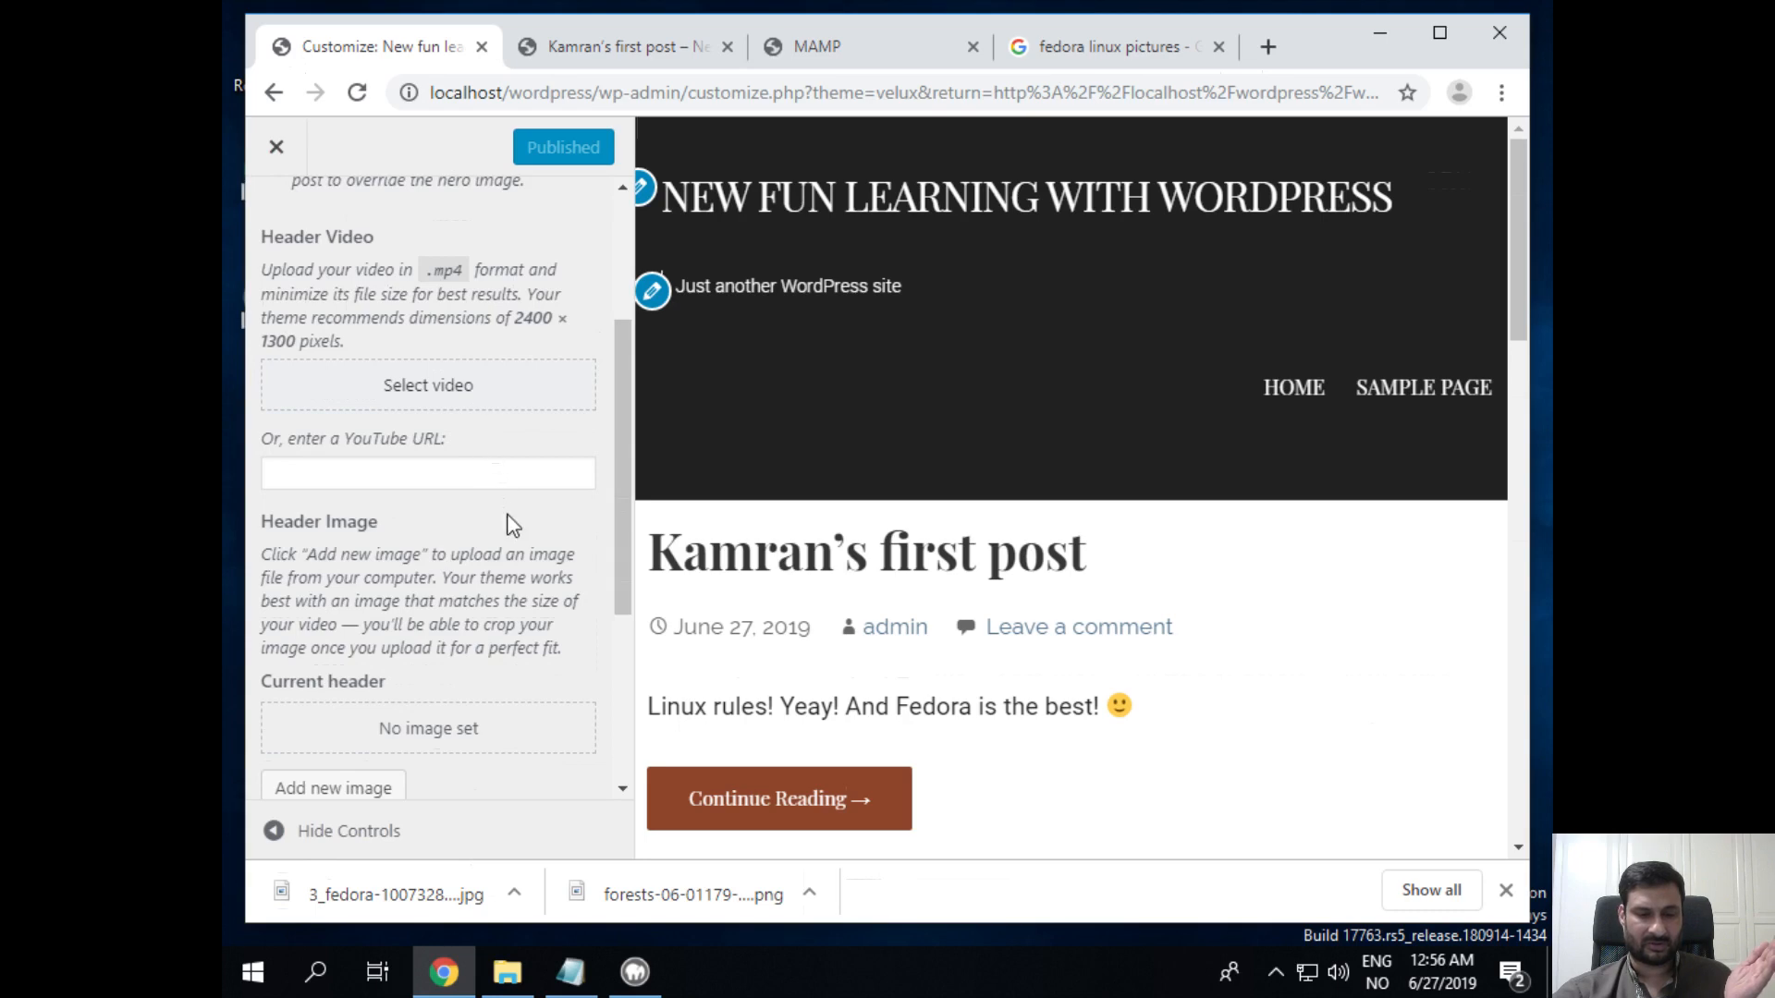
{"action": "scroll", "coordinate": [510, 523], "scroll_direction": "down", "scroll_amount": 4}
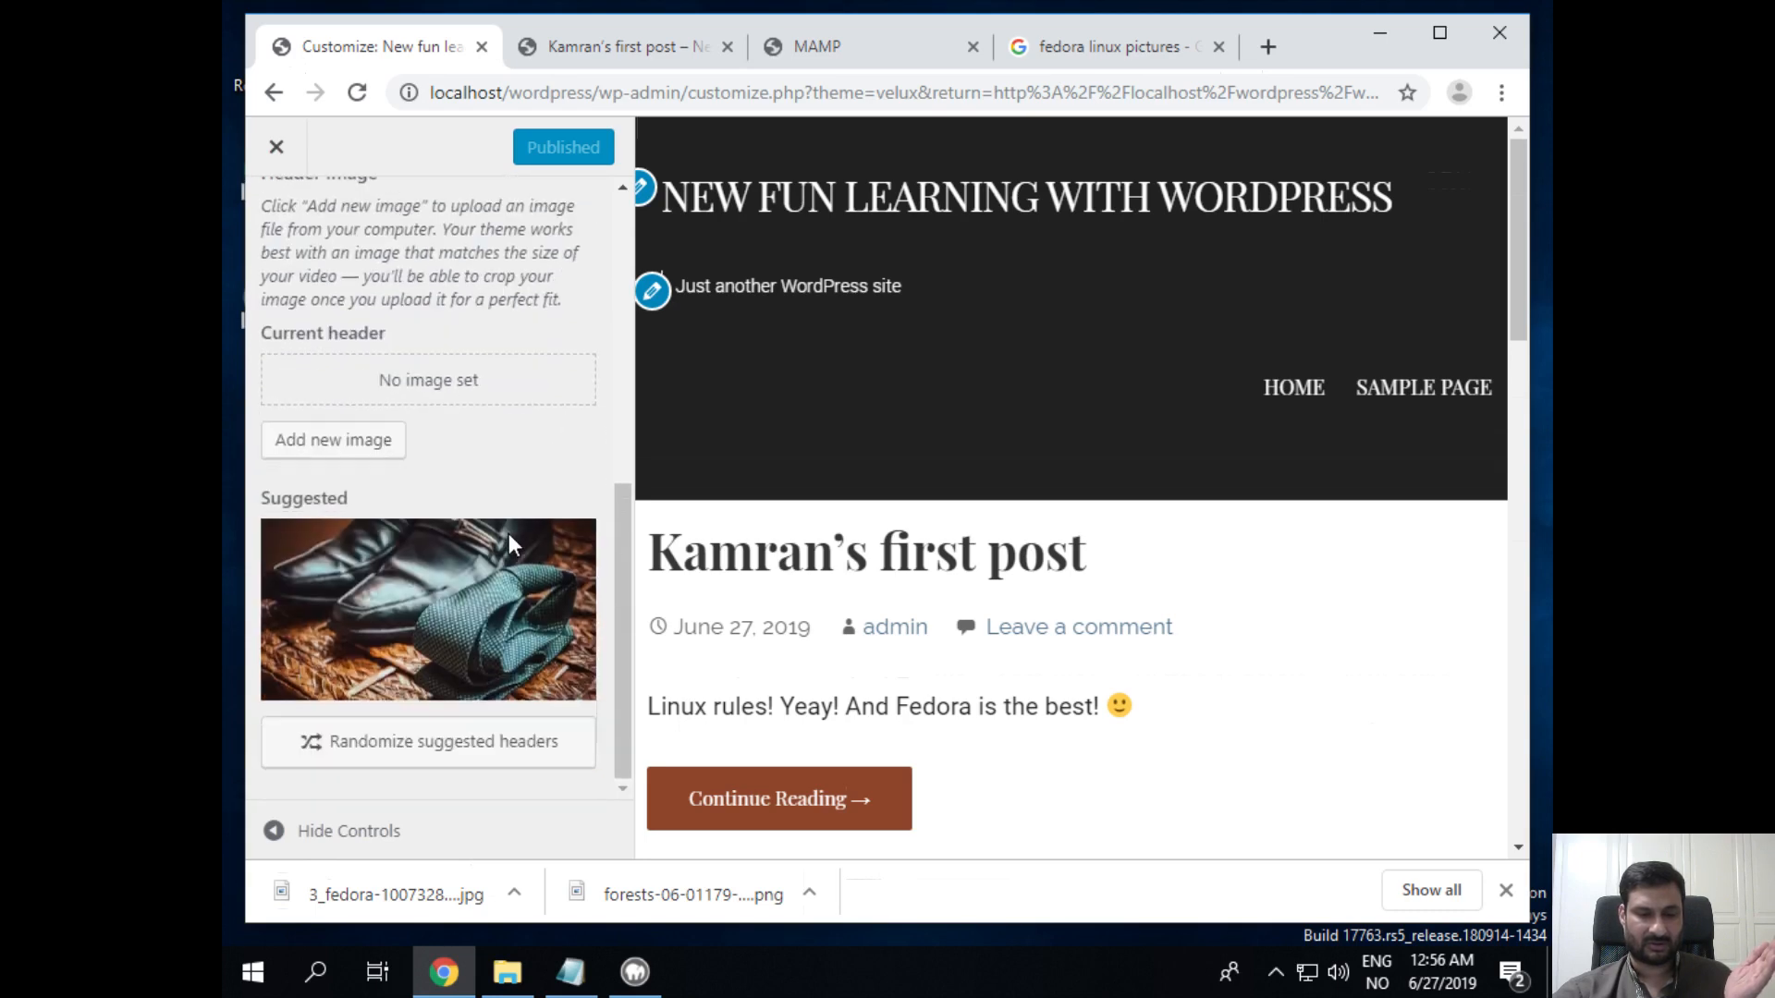
{"action": "left_click", "coordinate": [396, 616]}
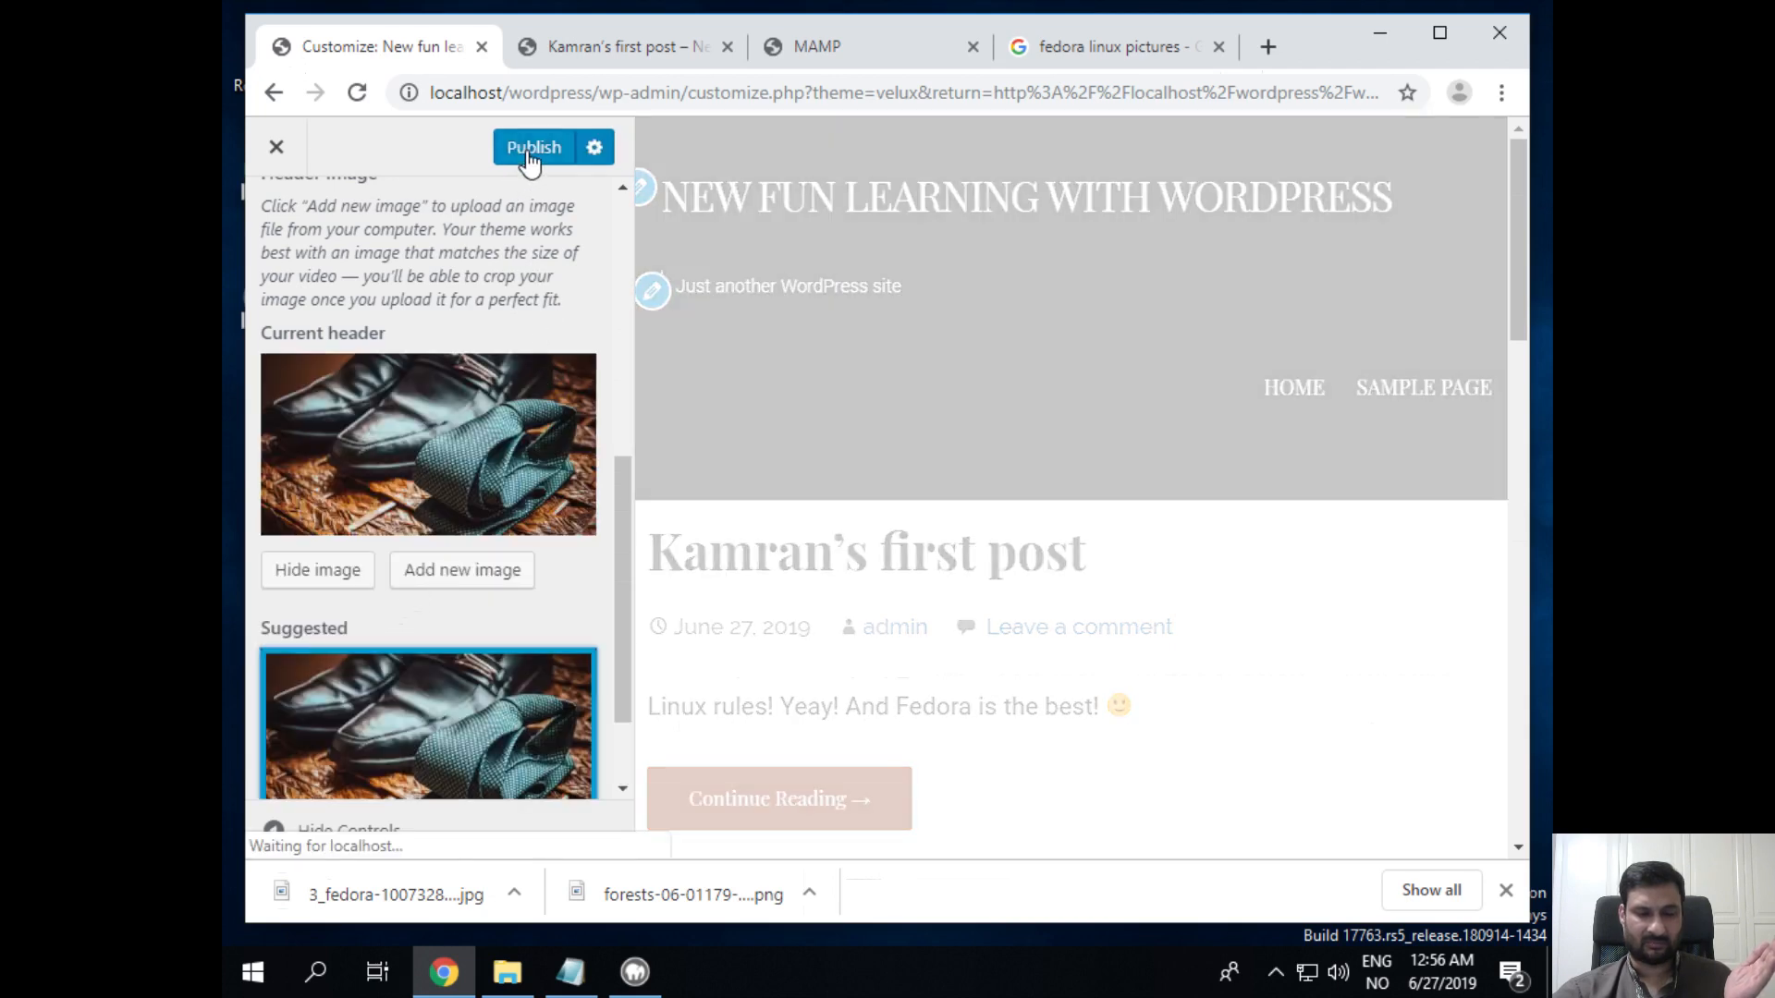
{"action": "left_click", "coordinate": [529, 153]}
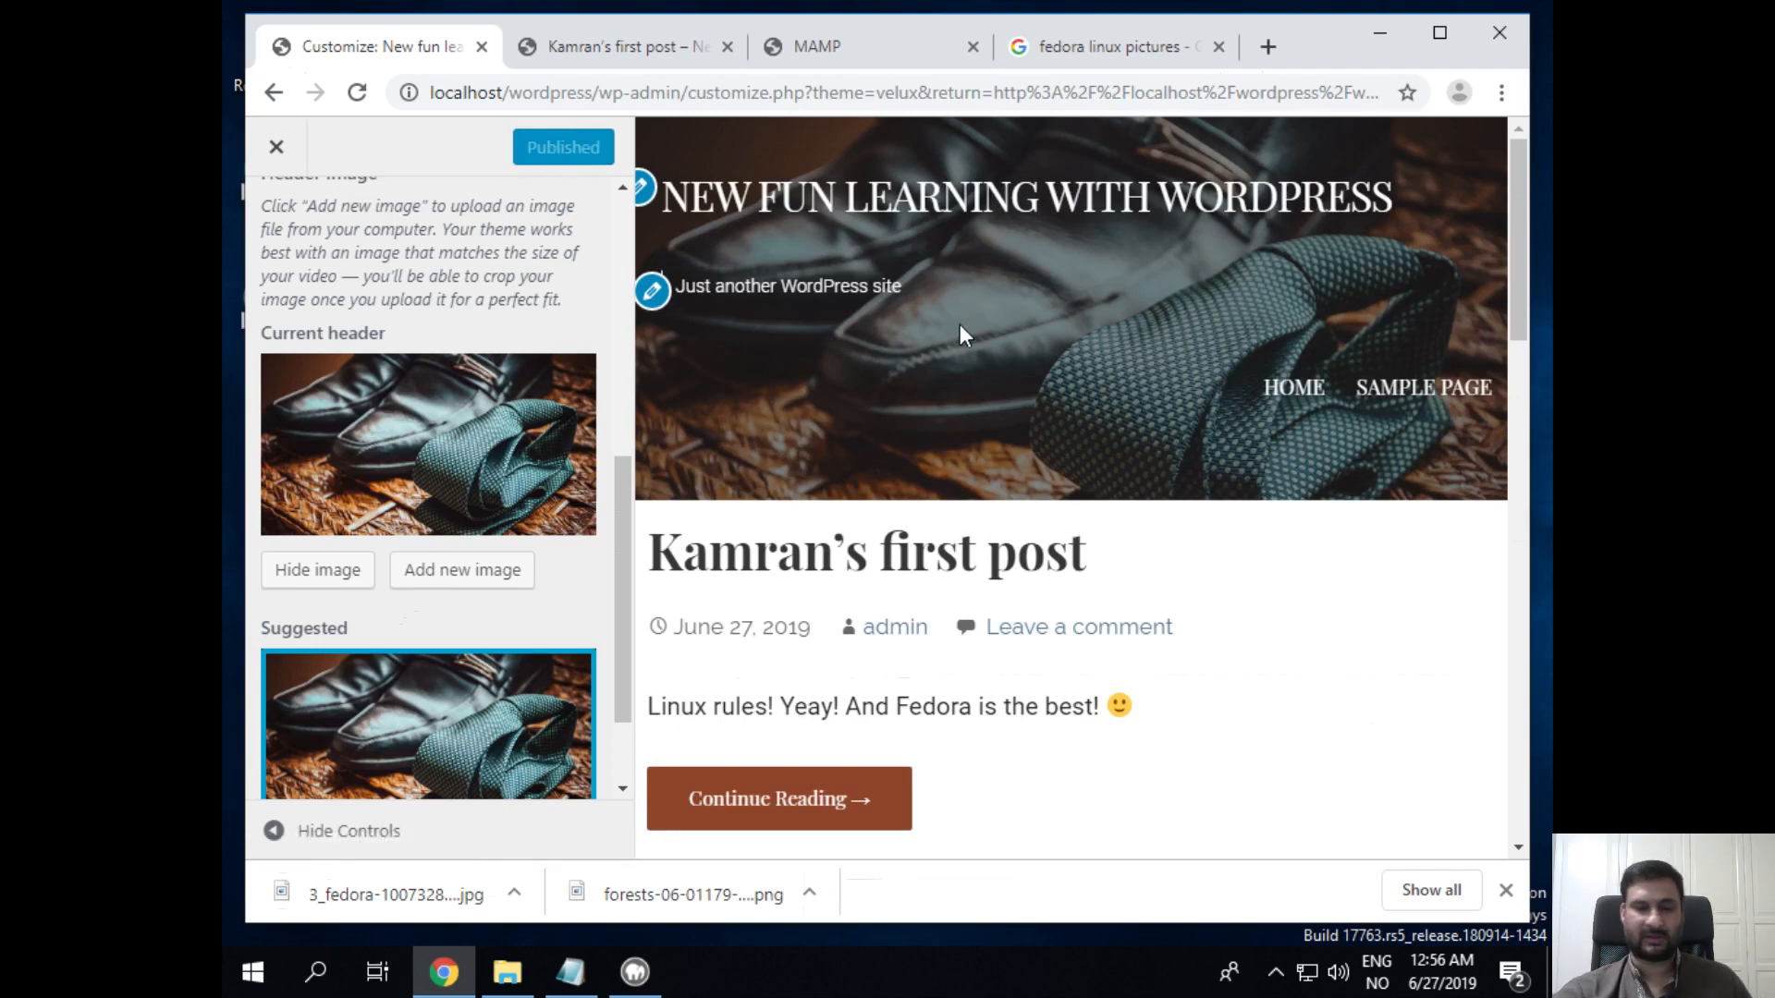
{"action": "left_click", "coordinate": [579, 48]}
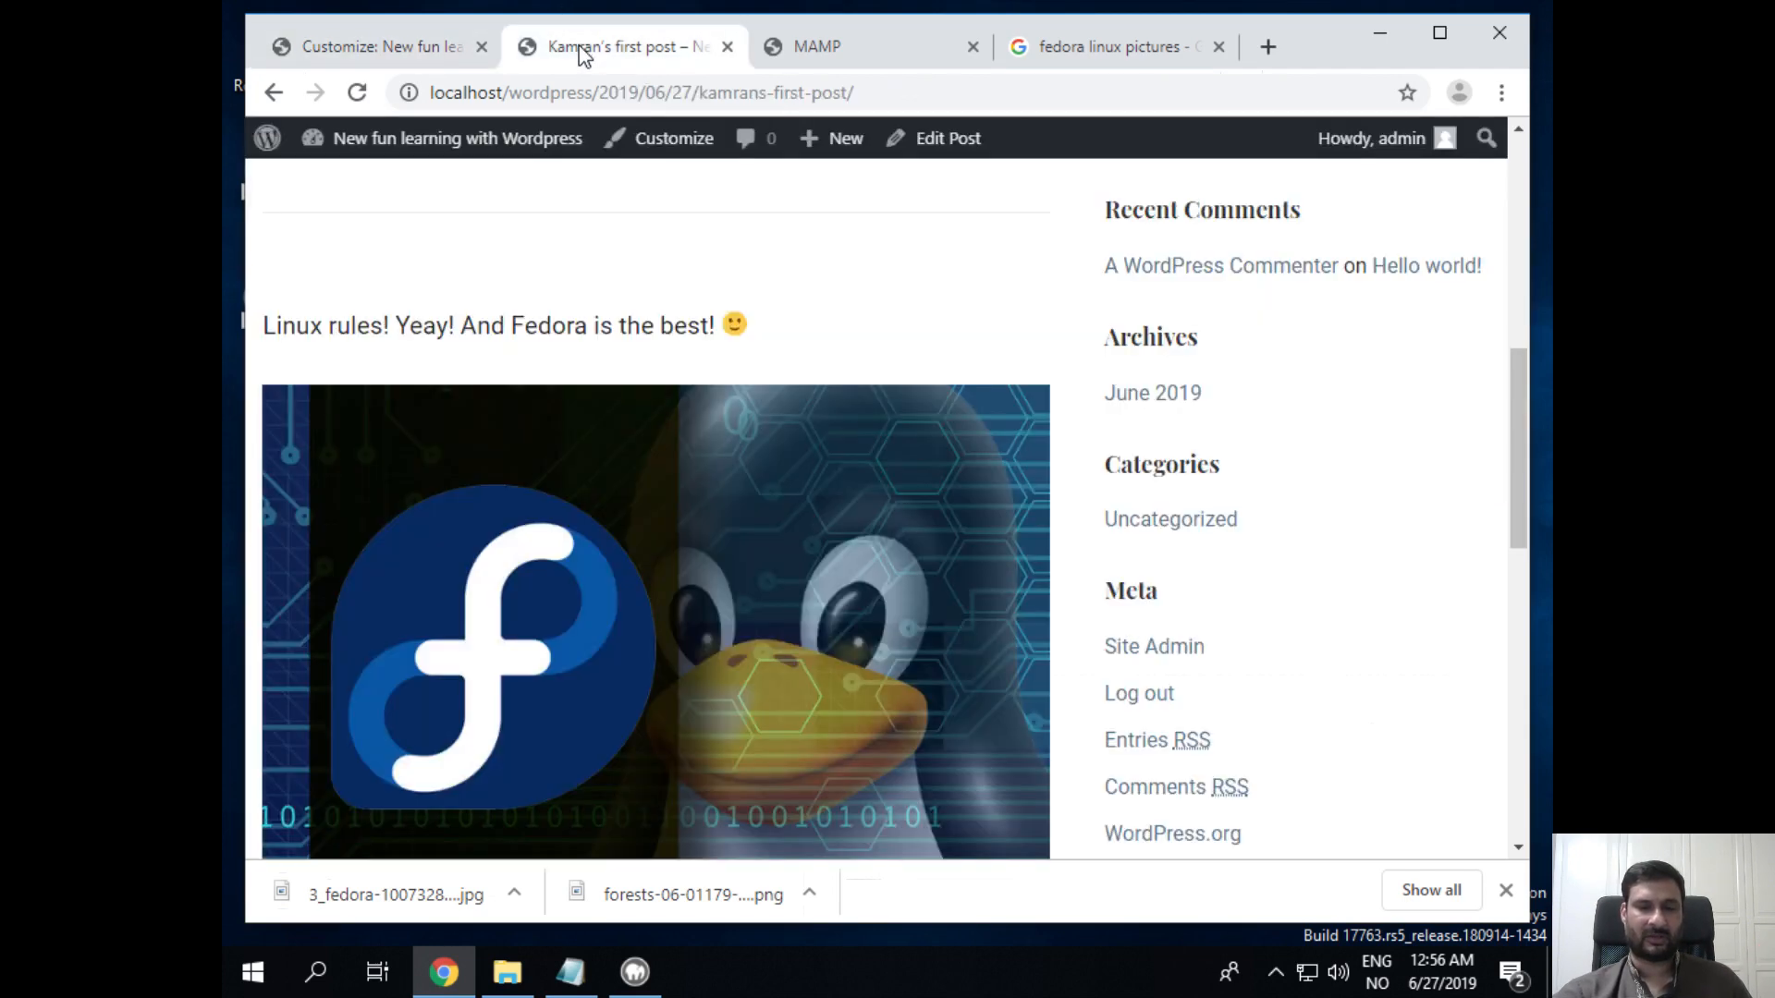
Step: Reload the first post's page to check the shoes-and-tie header, then return to the Customizer
{"action": "scroll", "coordinate": [916, 296], "scroll_direction": "up", "scroll_amount": 8}
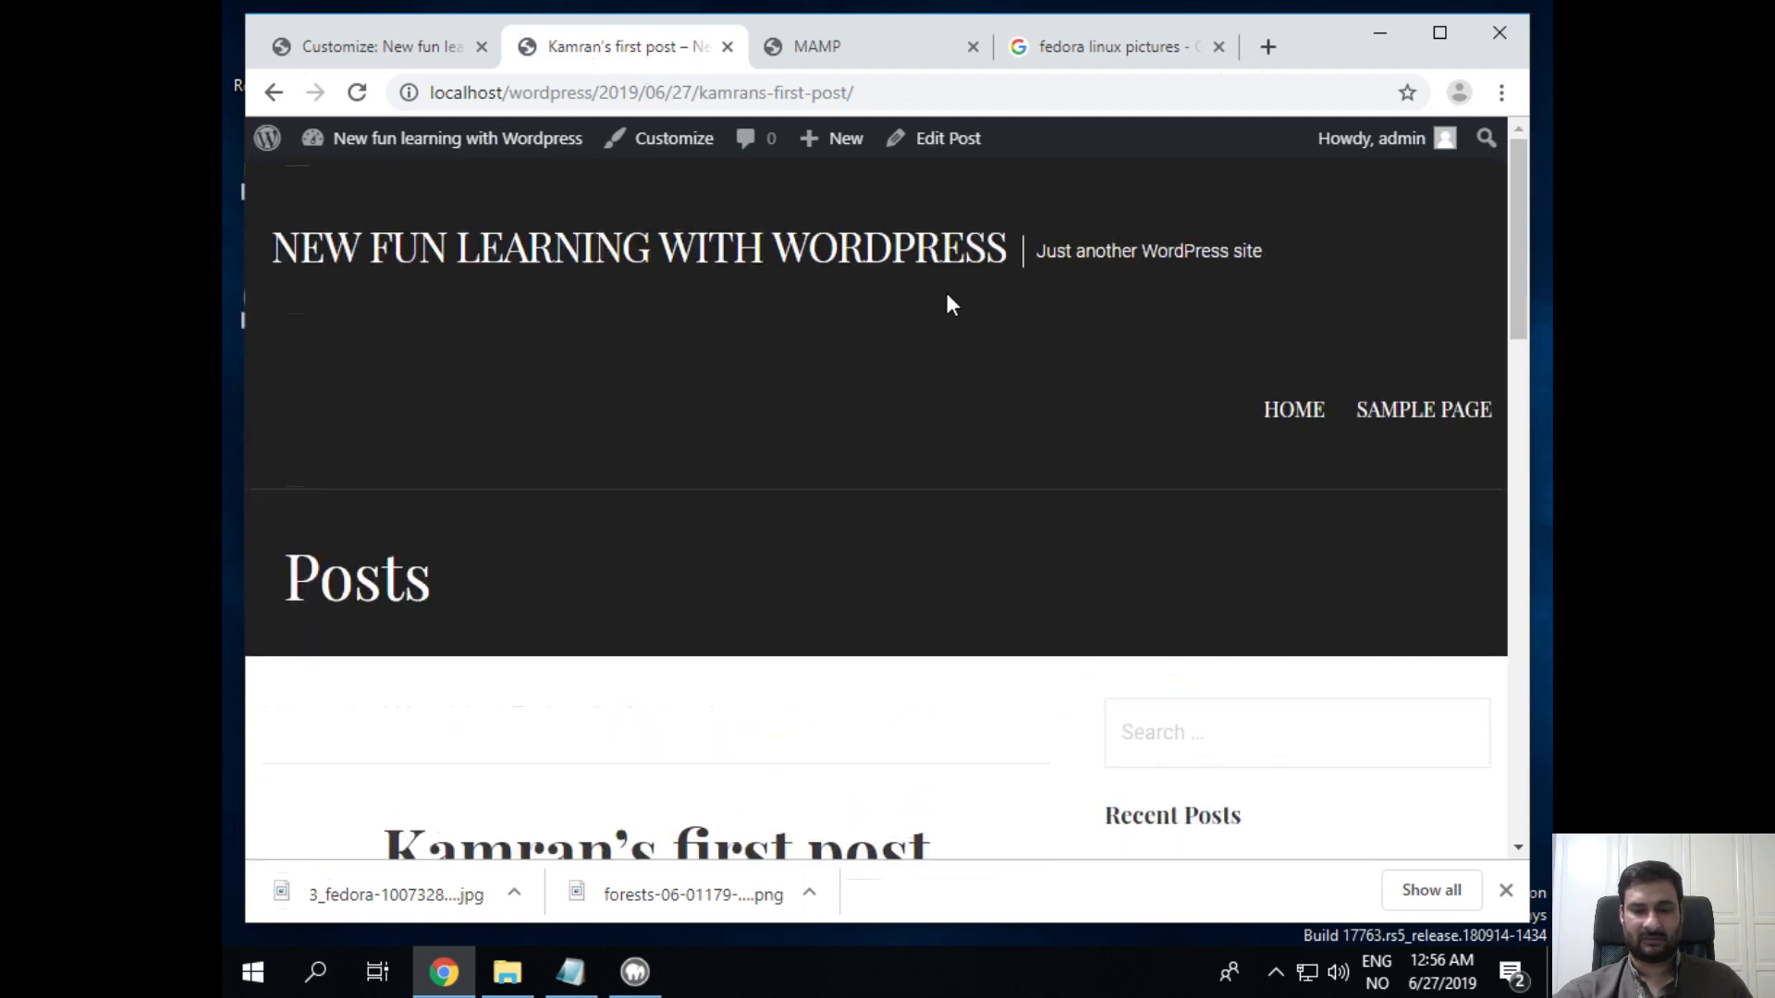
{"action": "left_click", "coordinate": [356, 92]}
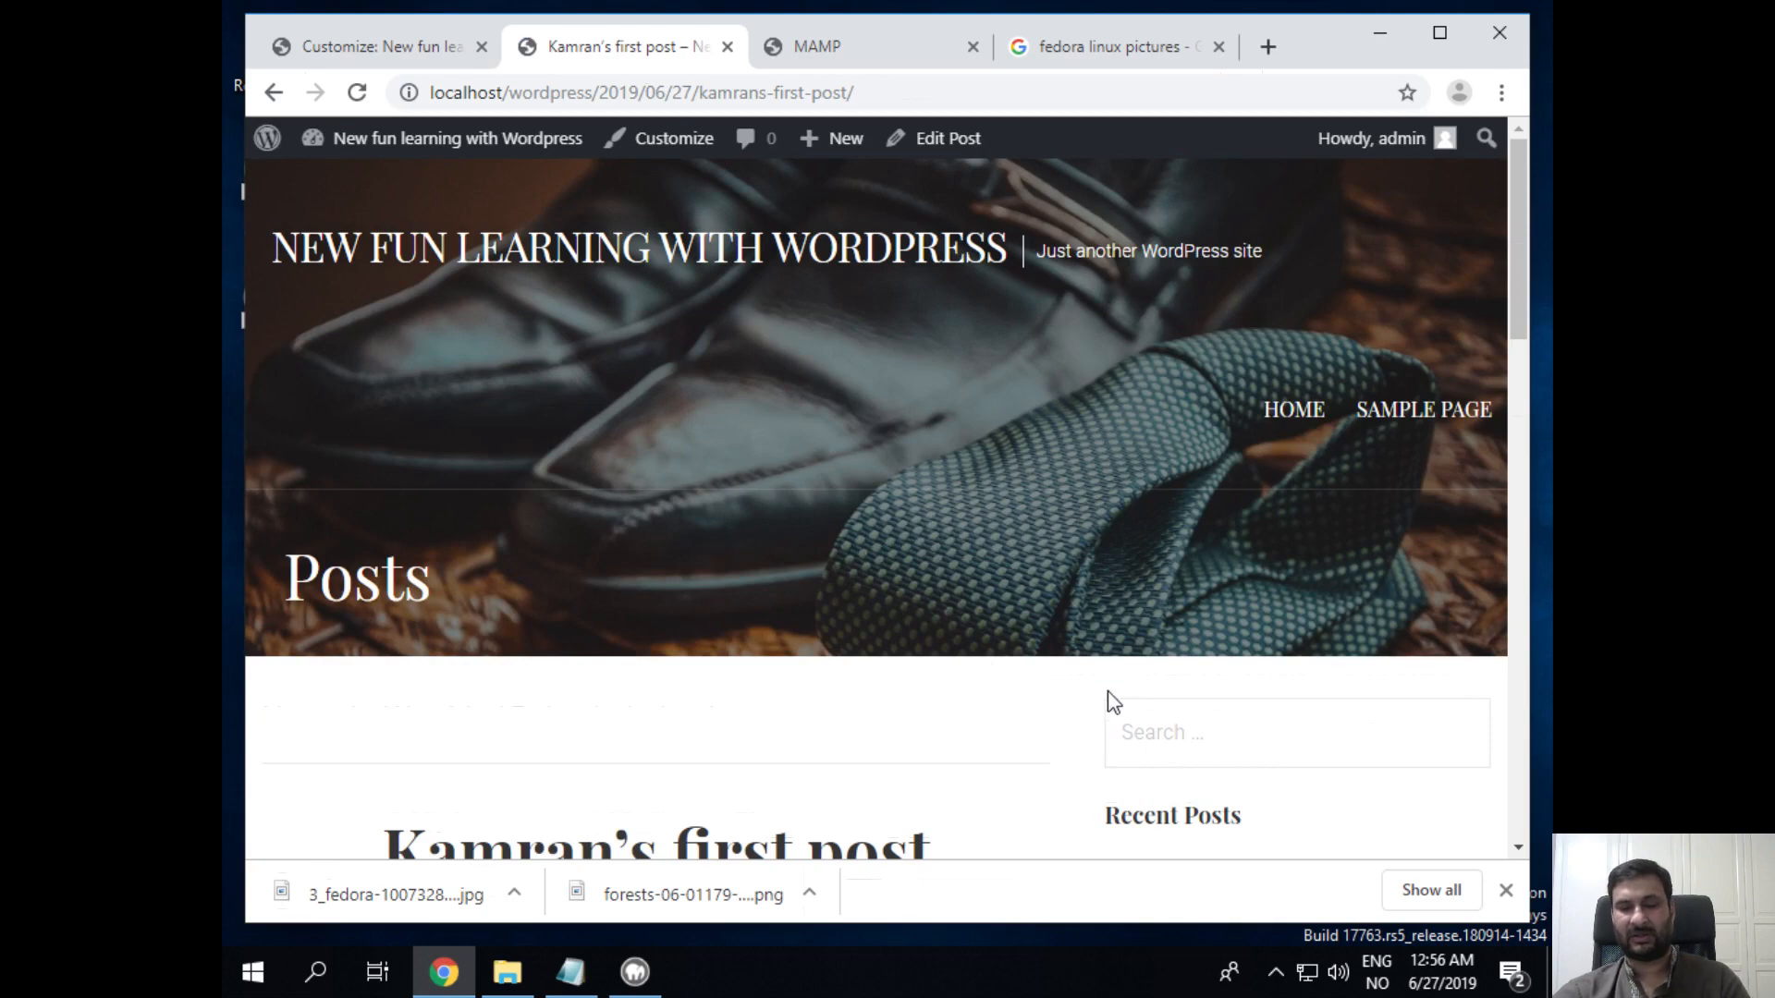
{"action": "scroll", "coordinate": [908, 579], "scroll_direction": "down", "scroll_amount": 6}
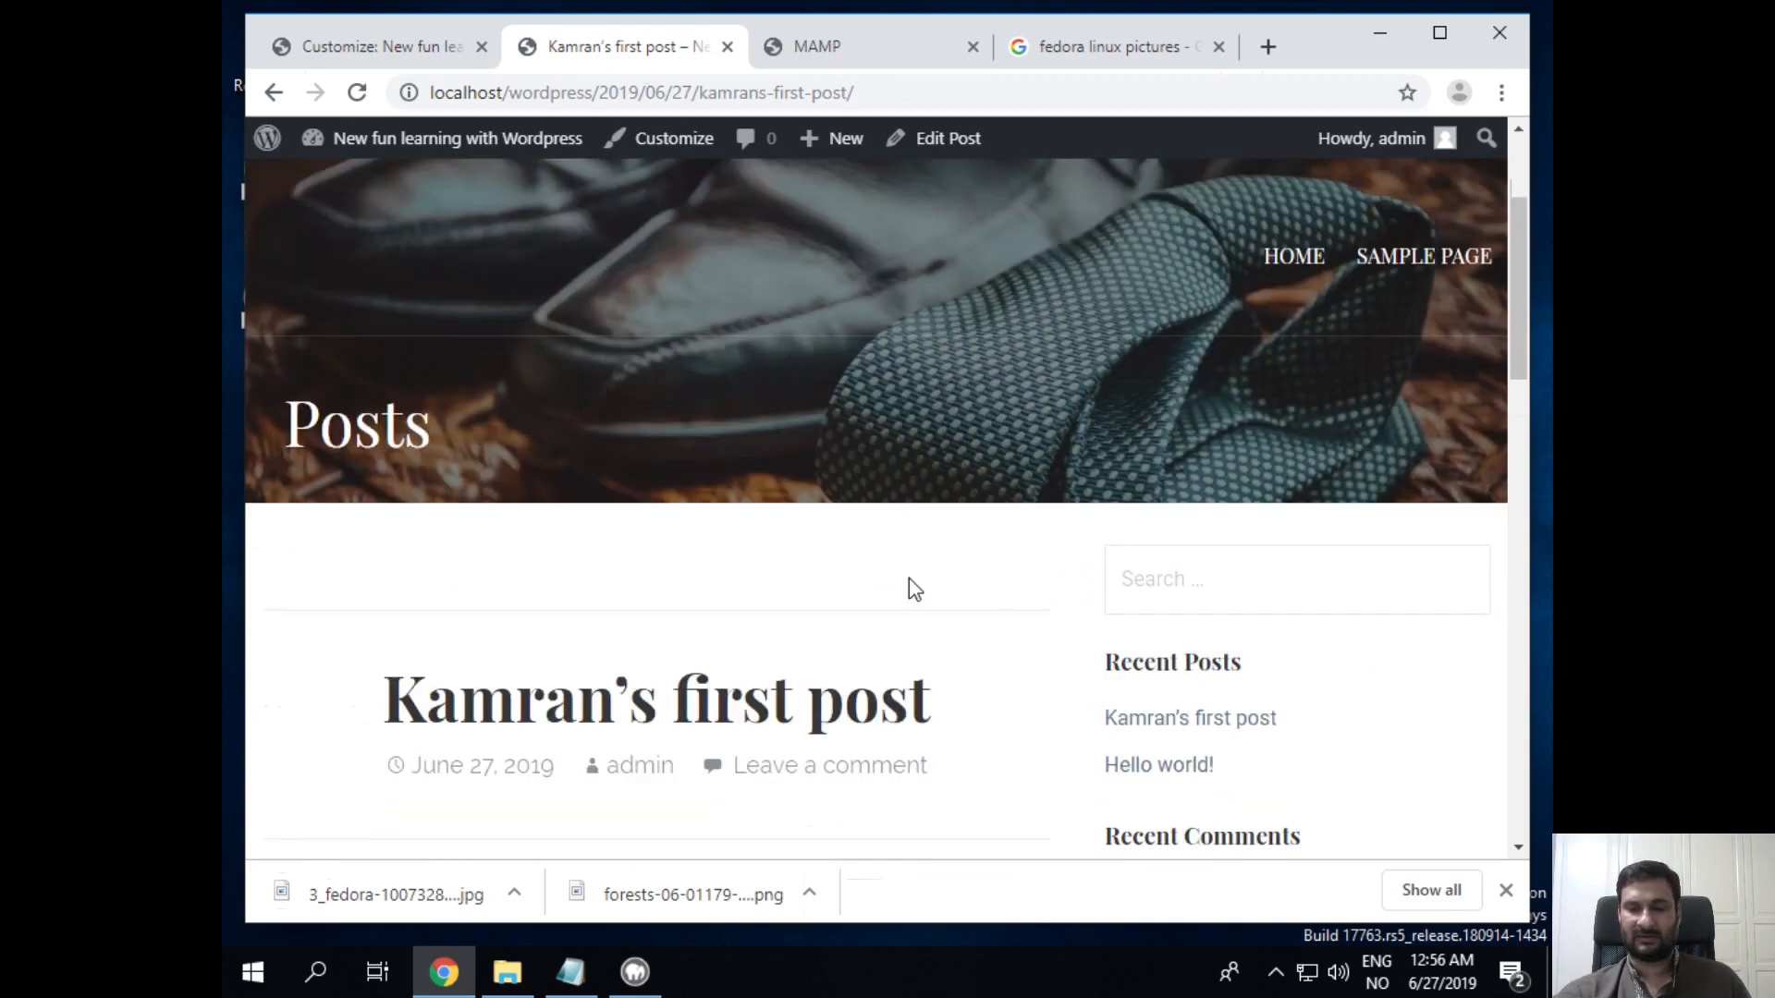
{"action": "scroll", "coordinate": [906, 581], "scroll_direction": "up", "scroll_amount": 6}
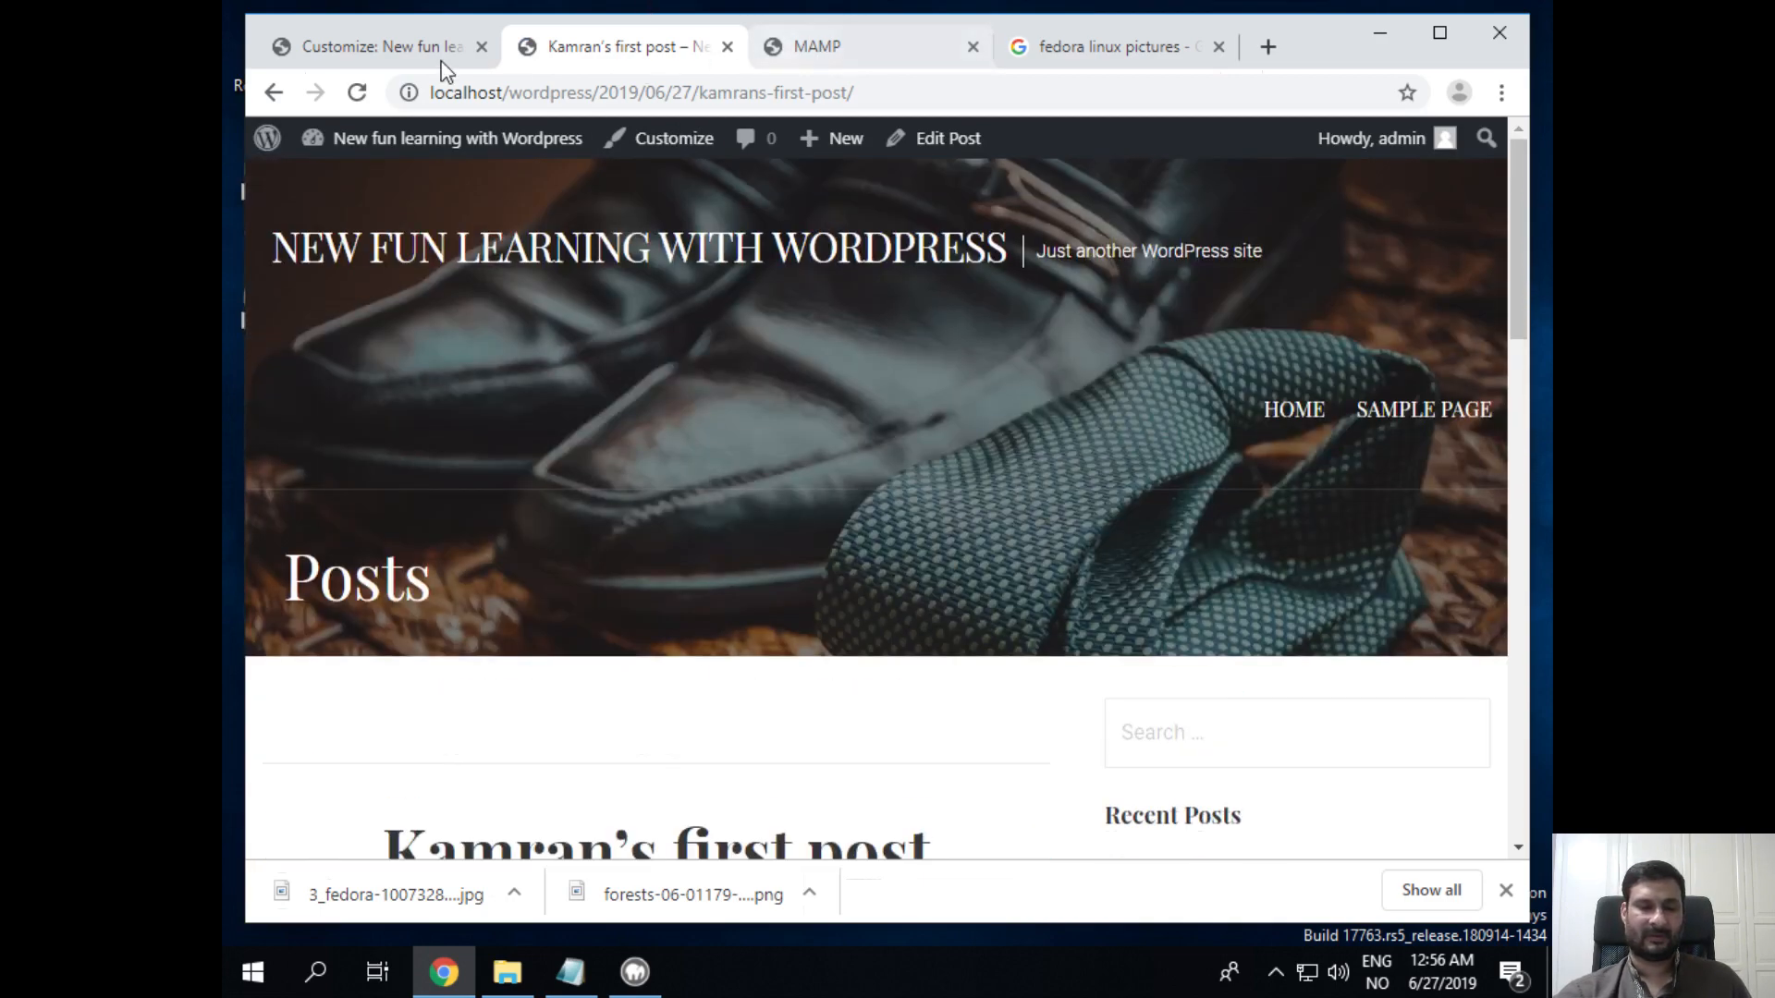
{"action": "left_click", "coordinate": [370, 51]}
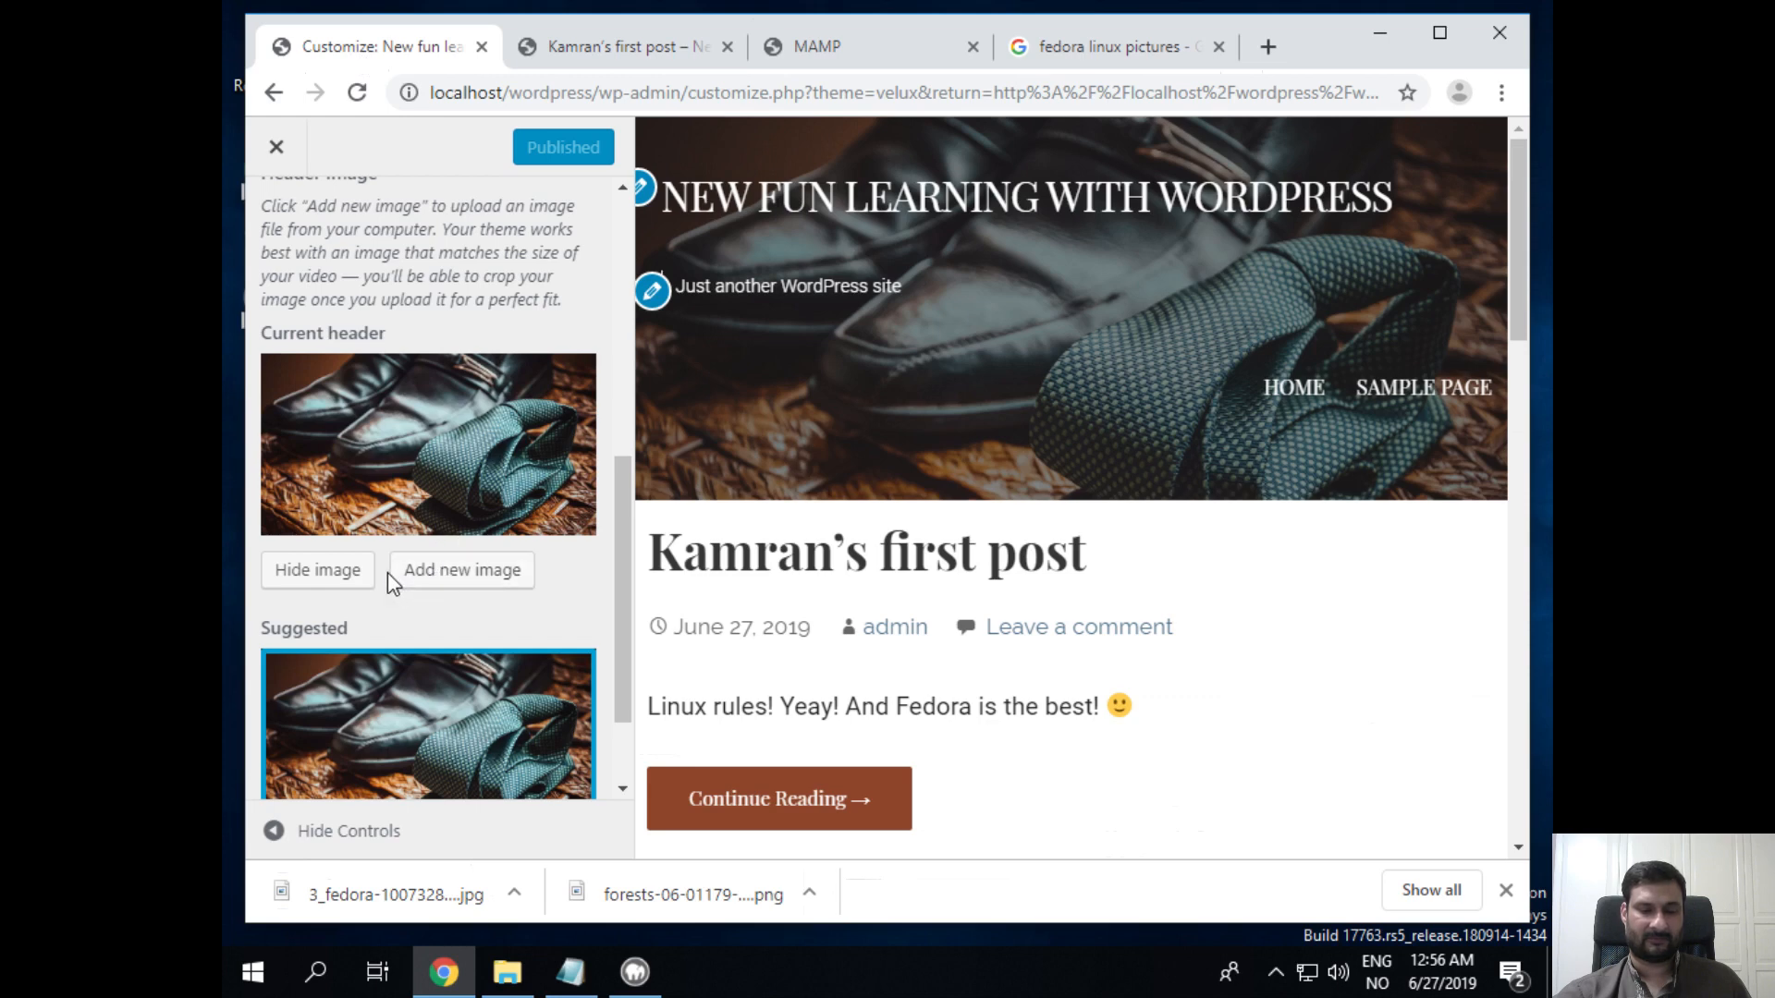
Step: Try uploading forests-06-01179-g002.png as a header image, which is rejected as too large, then close the Customizer
{"action": "left_click", "coordinate": [411, 578]}
{"action": "left_click", "coordinate": [929, 553]}
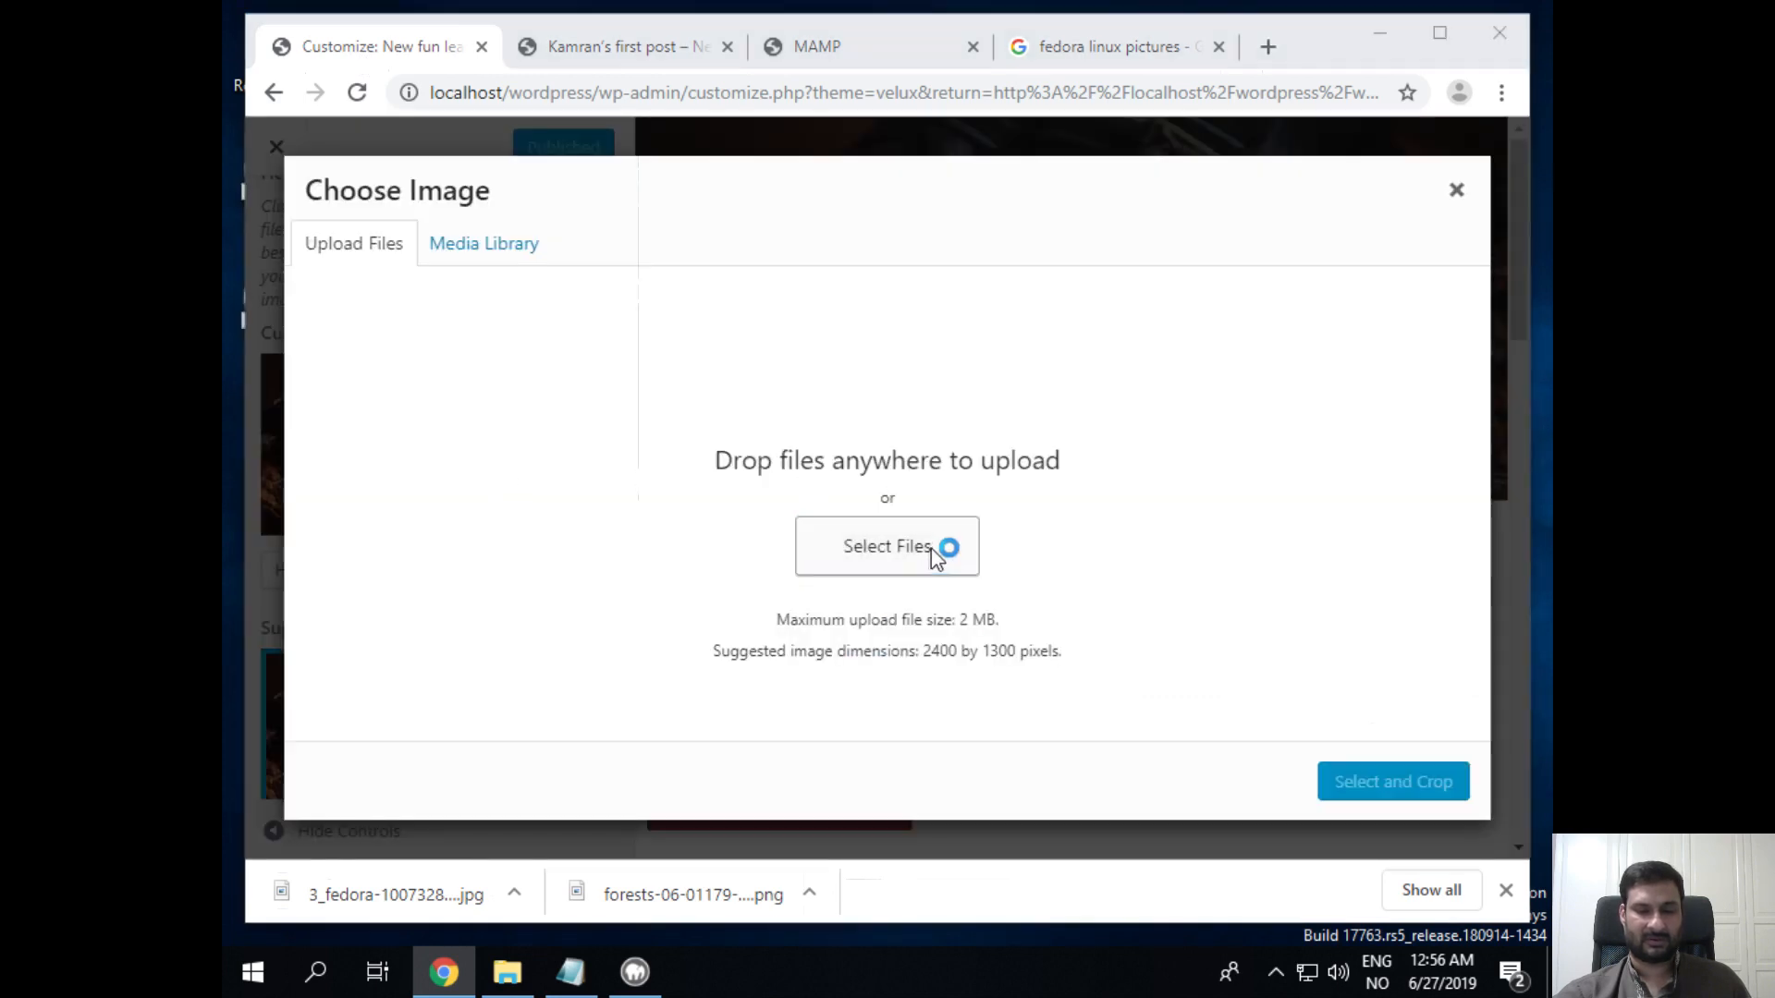
{"action": "left_click", "coordinate": [646, 233]}
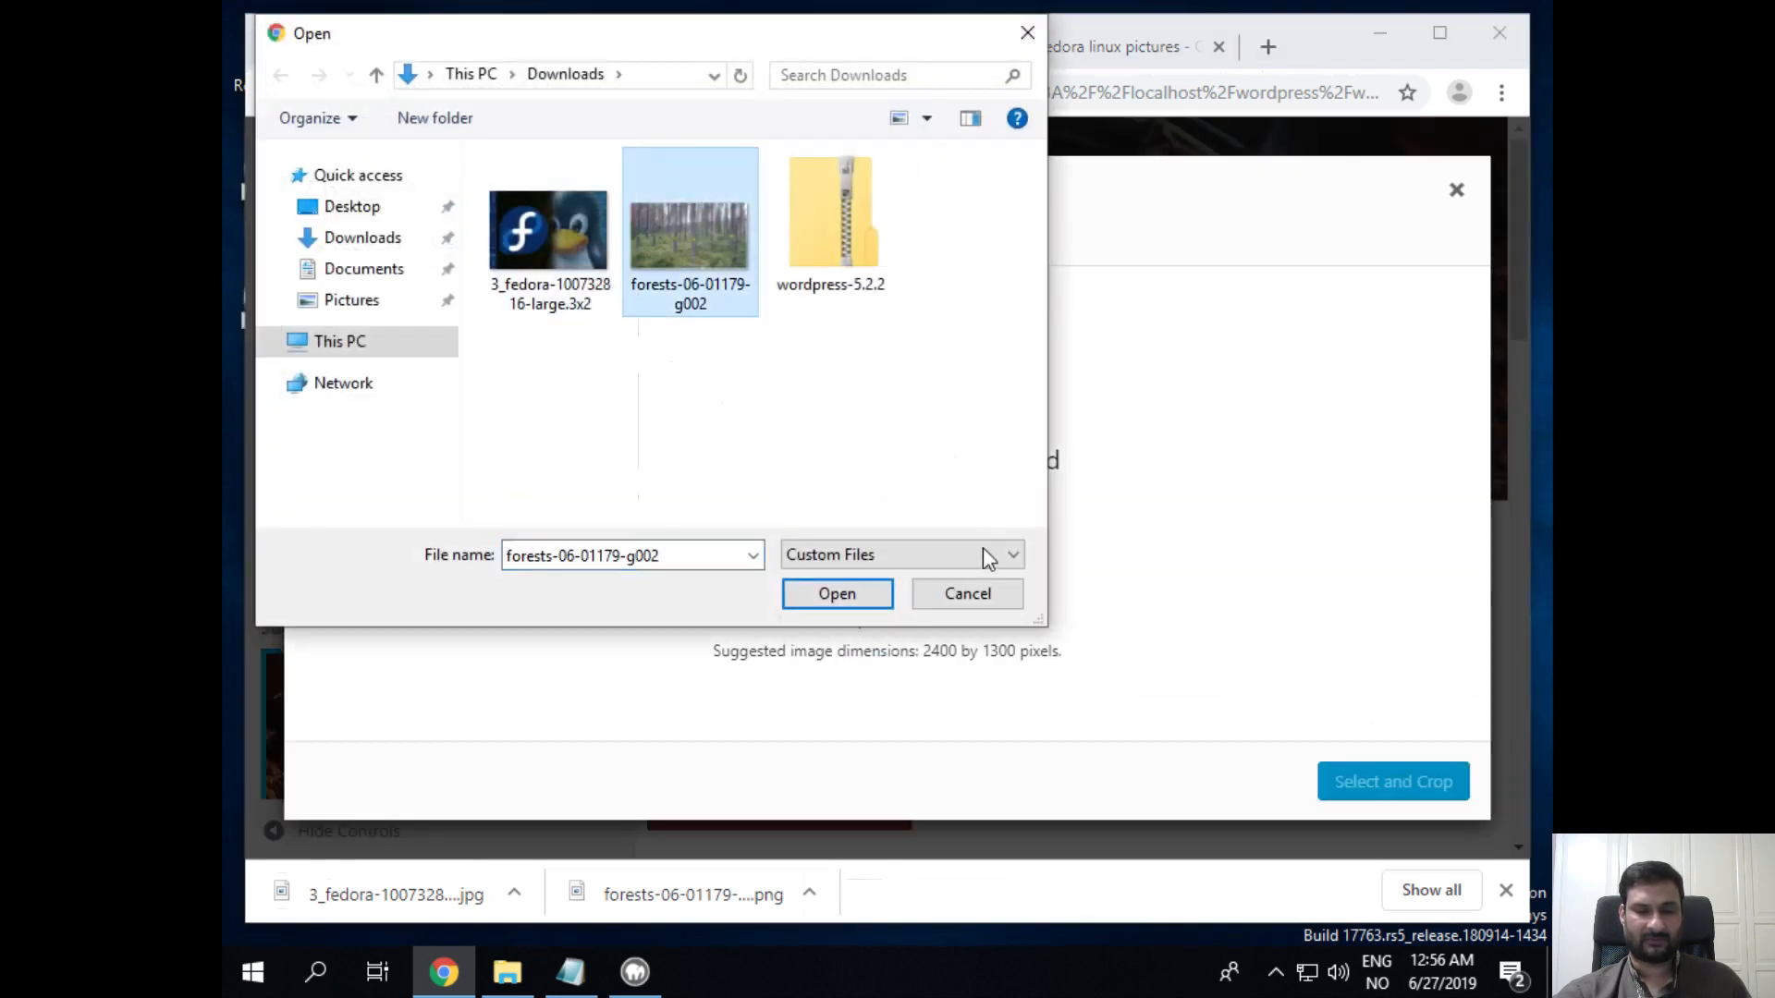
{"action": "left_click", "coordinate": [862, 591]}
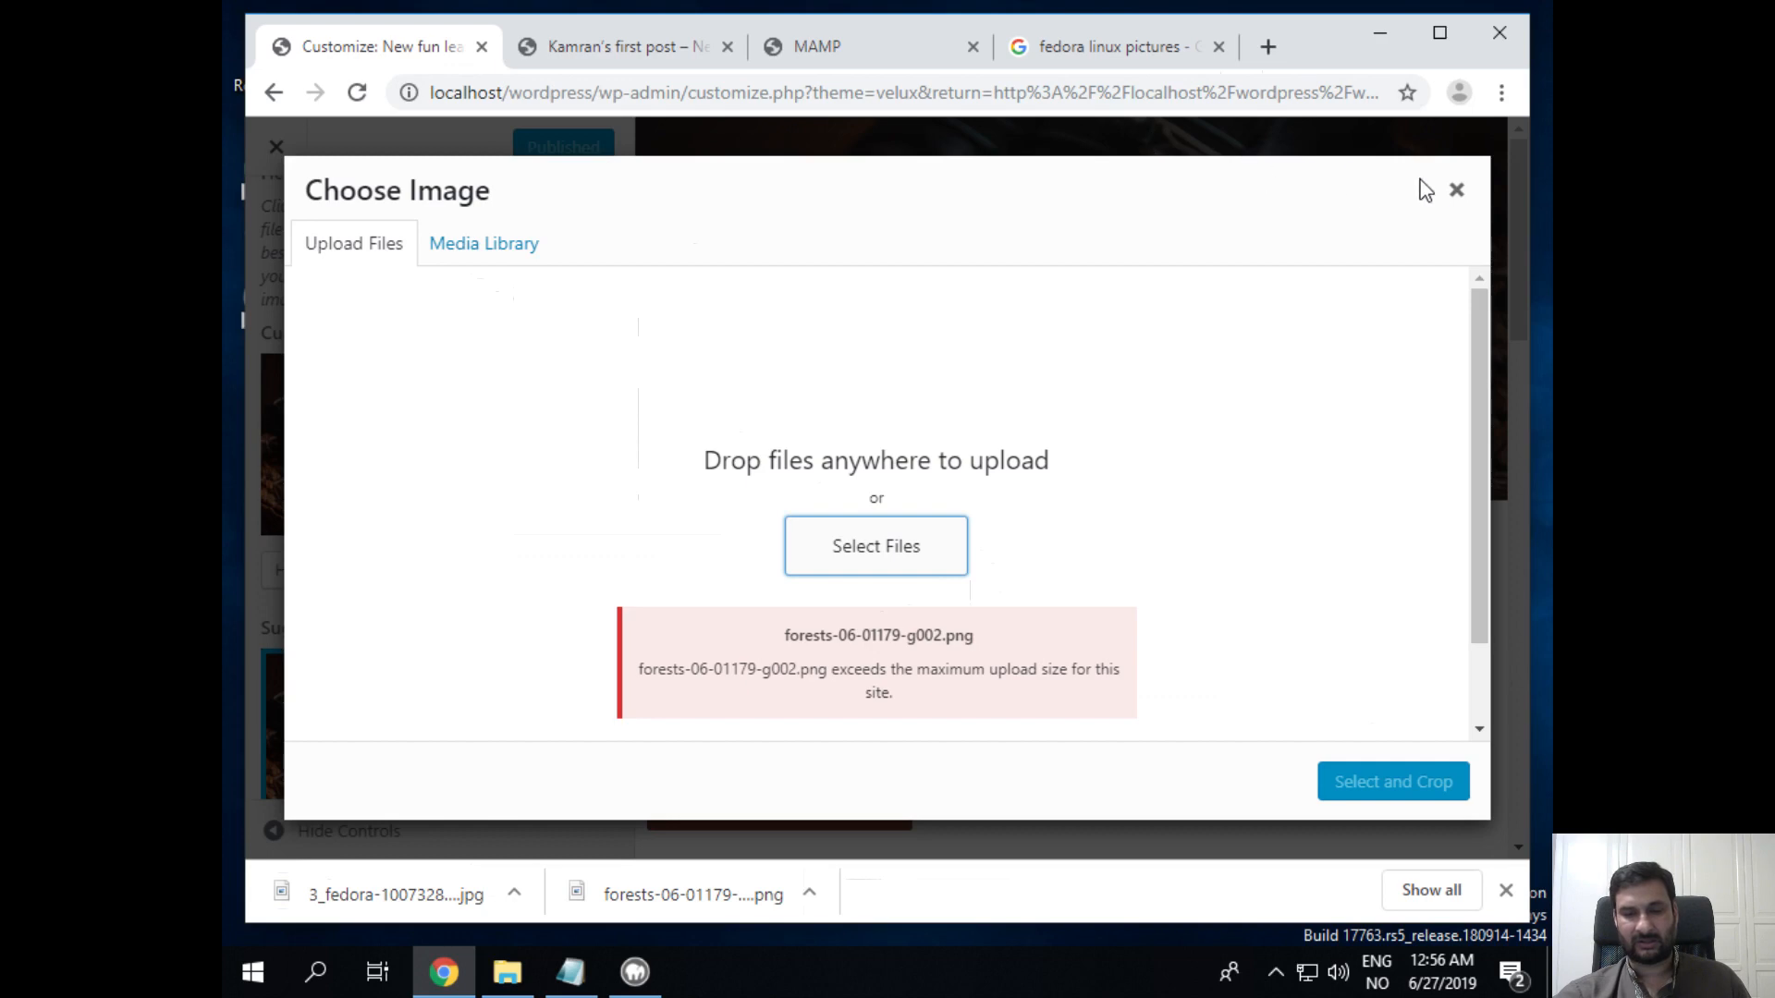
{"action": "left_click", "coordinate": [1456, 189]}
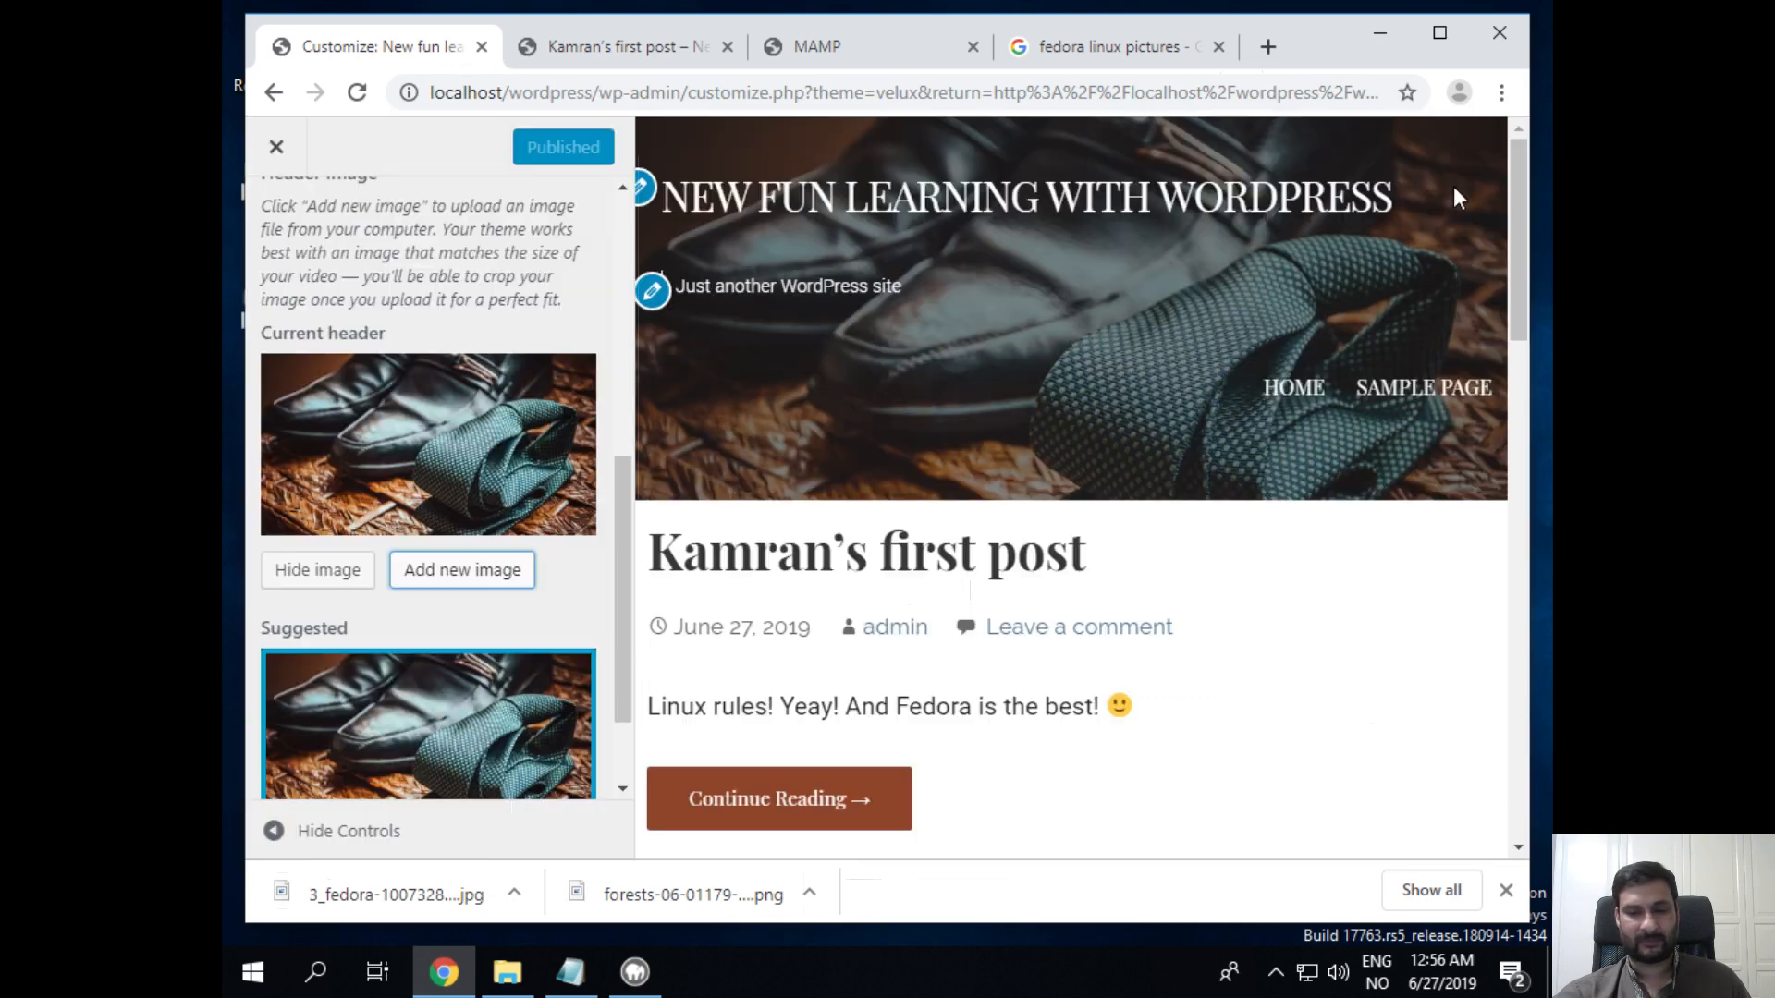
{"action": "left_click", "coordinate": [292, 146]}
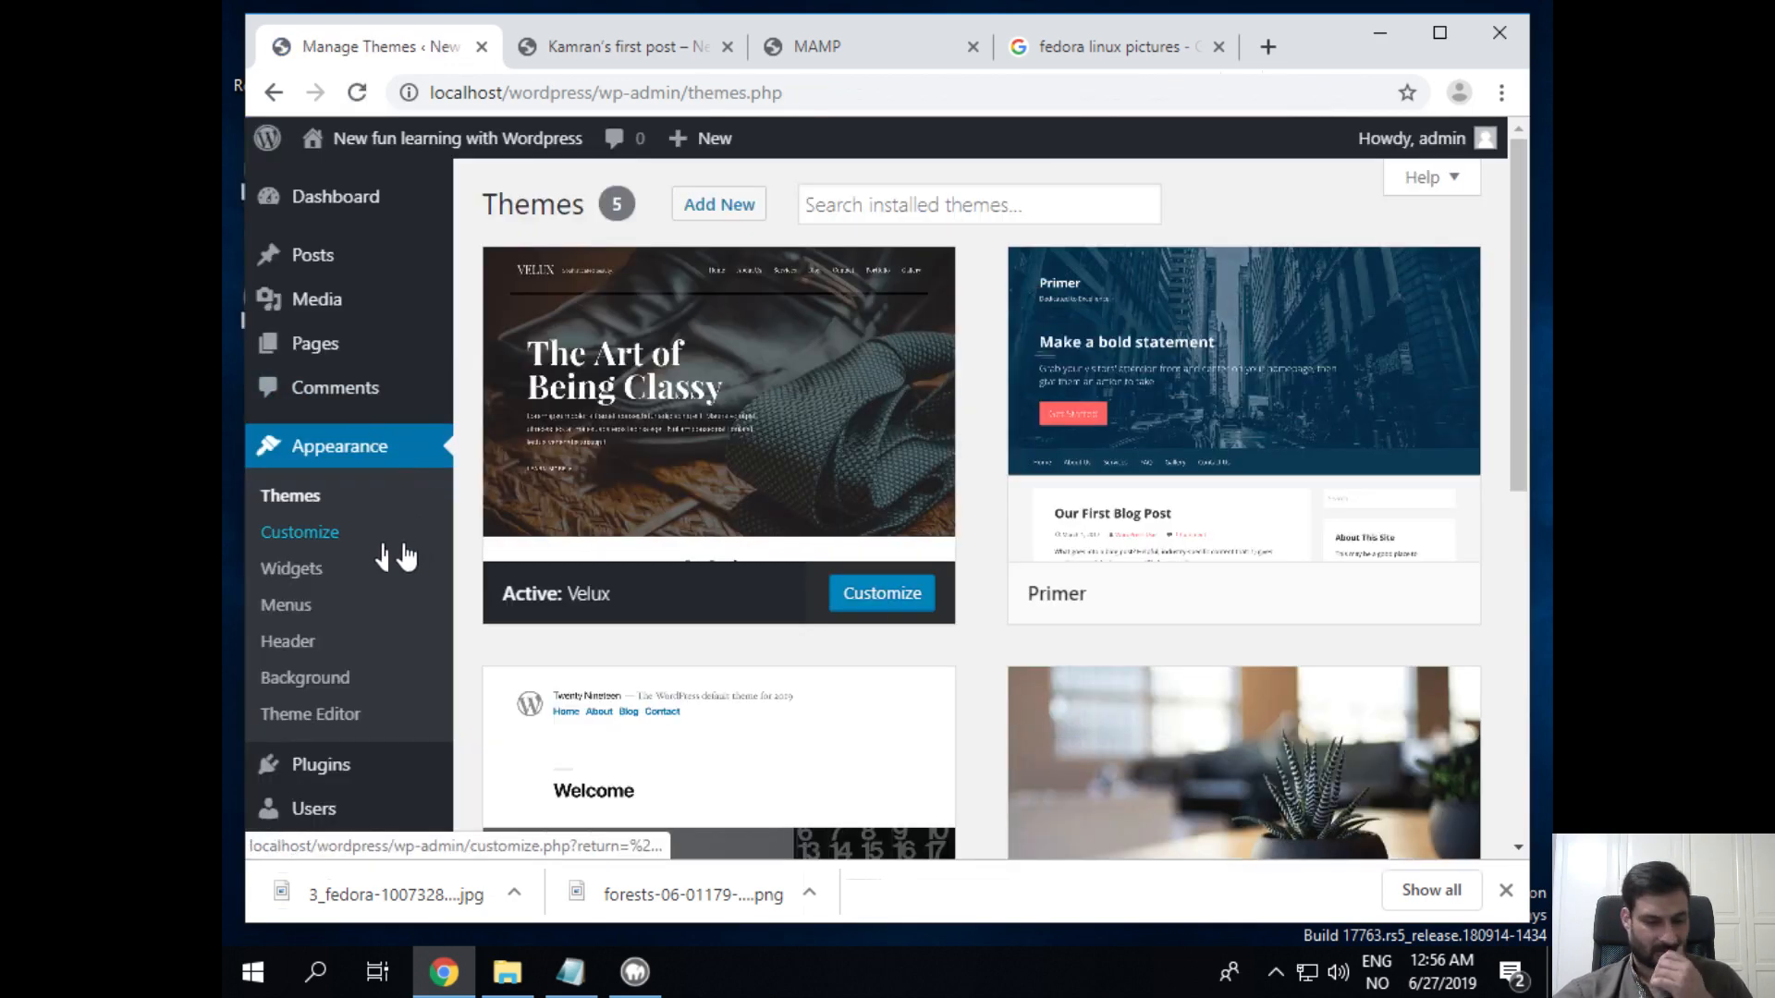
{"action": "left_click", "coordinate": [905, 595]}
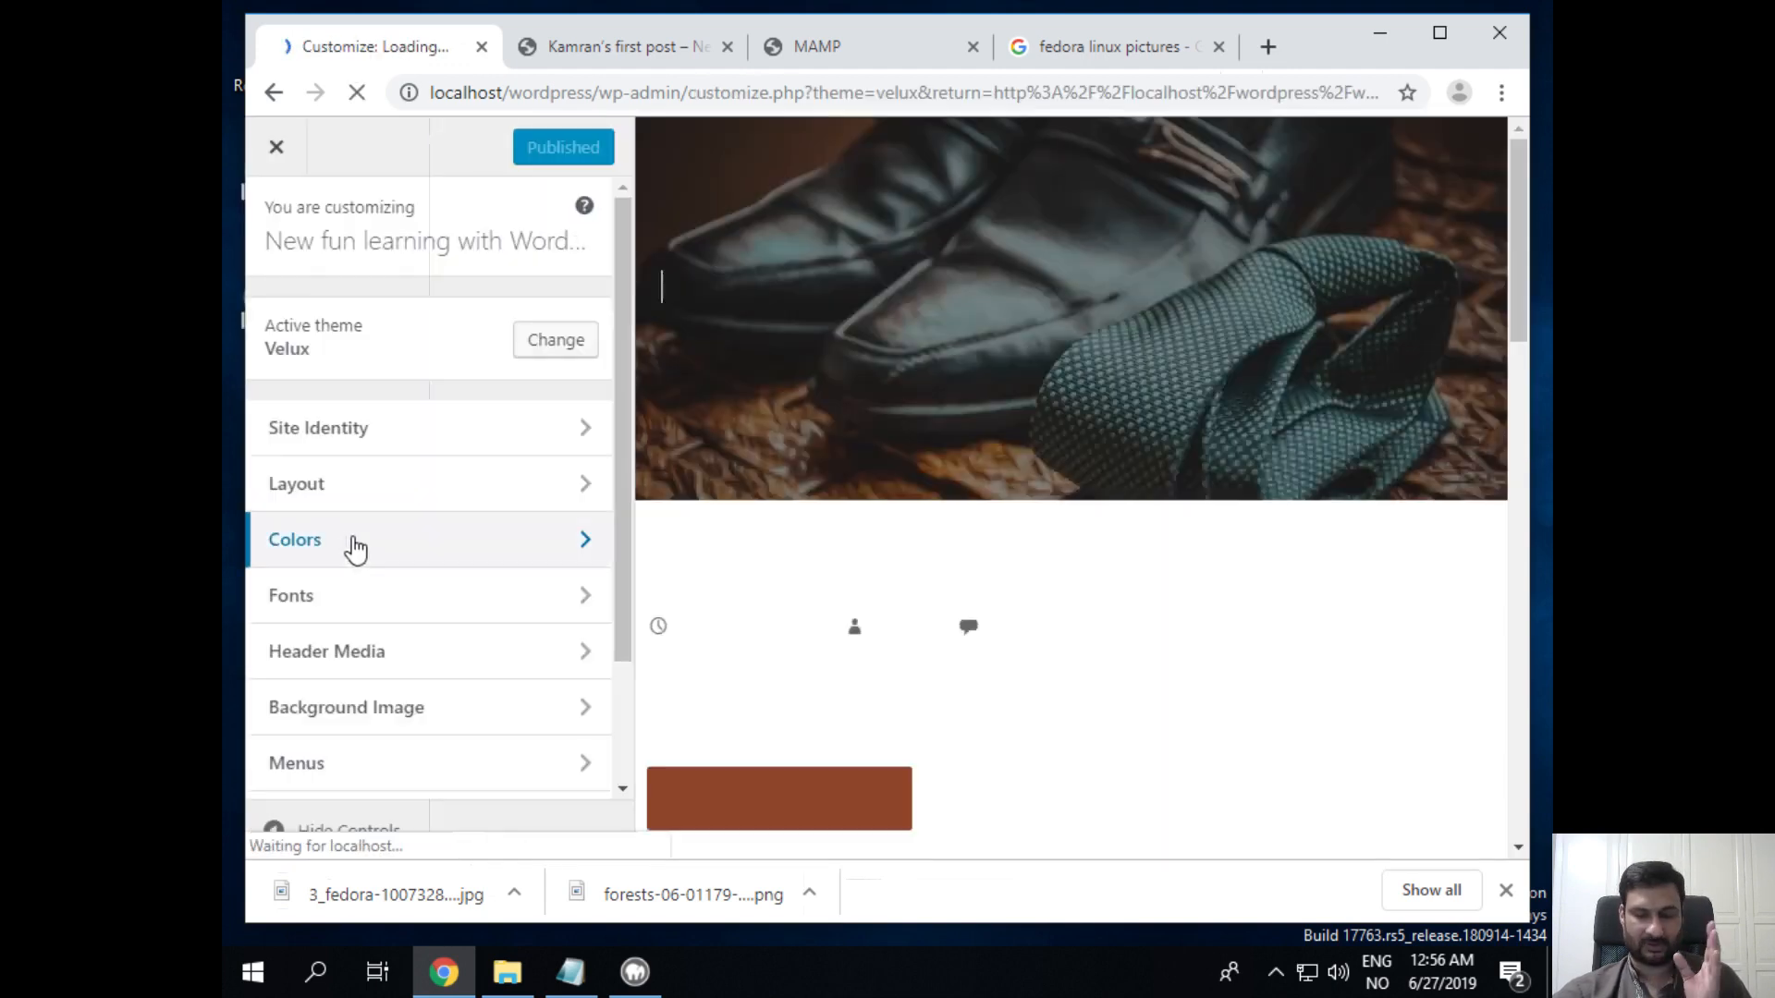
{"action": "scroll", "coordinate": [360, 550], "scroll_direction": "down", "scroll_amount": 2}
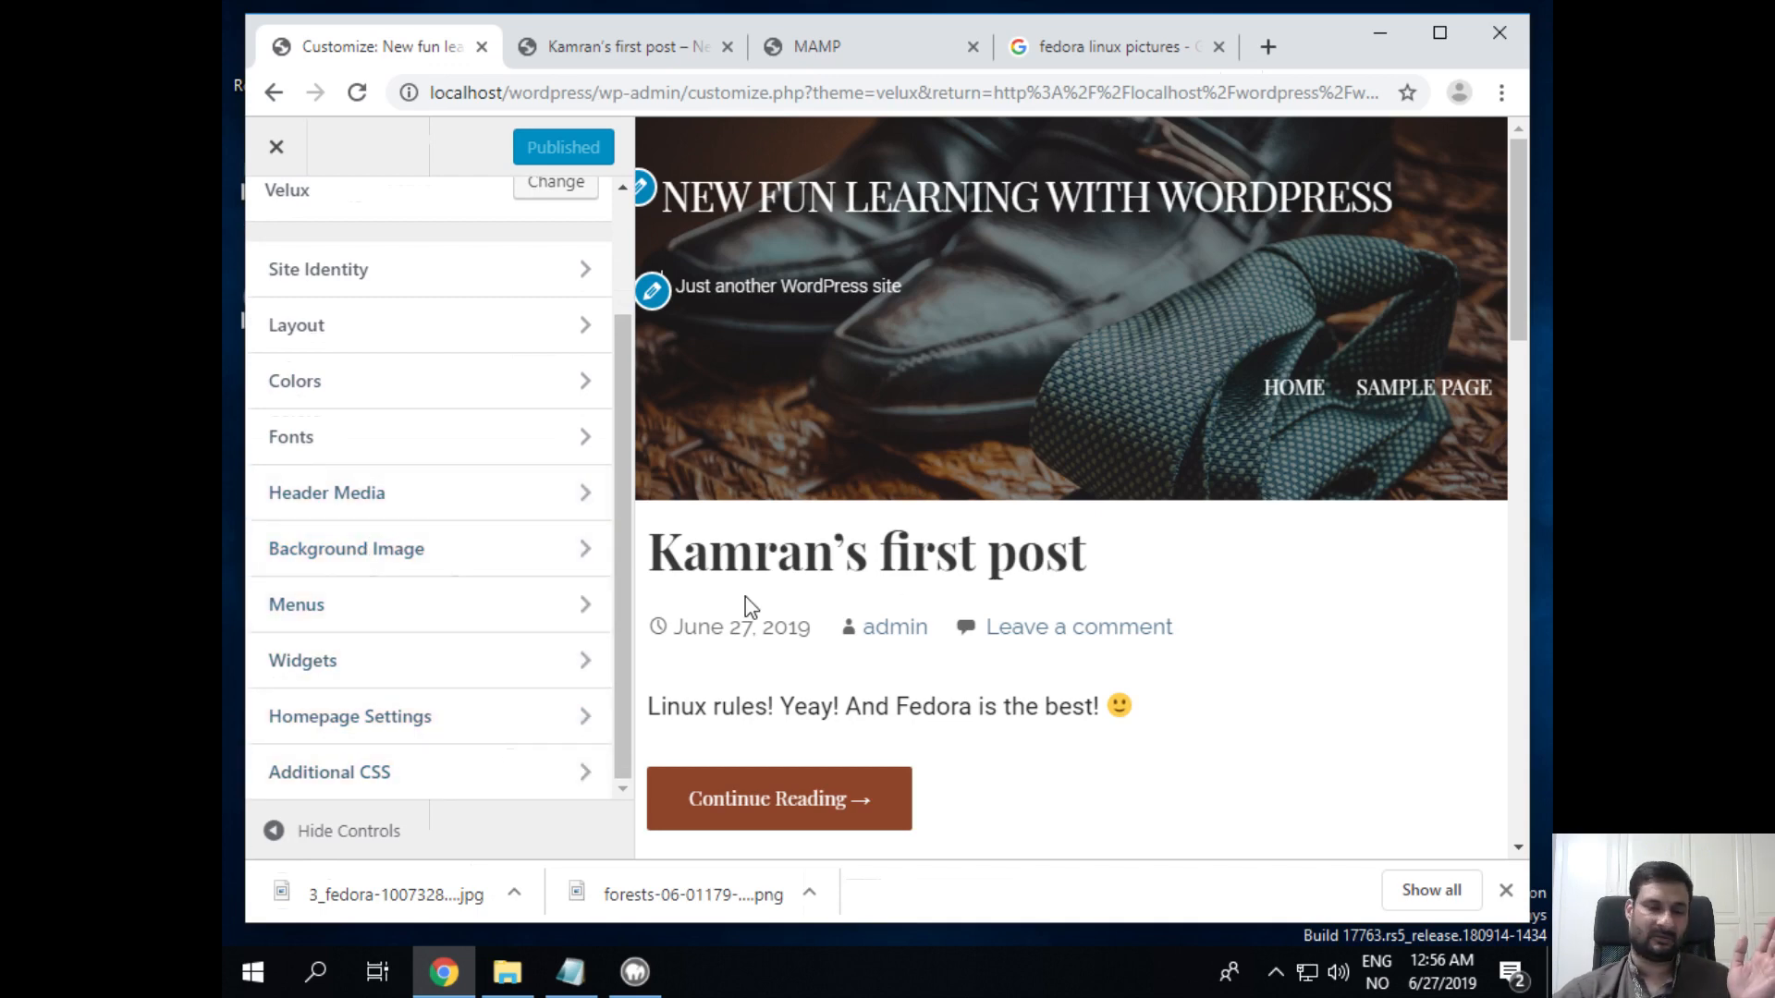
{"action": "left_click", "coordinate": [277, 146]}
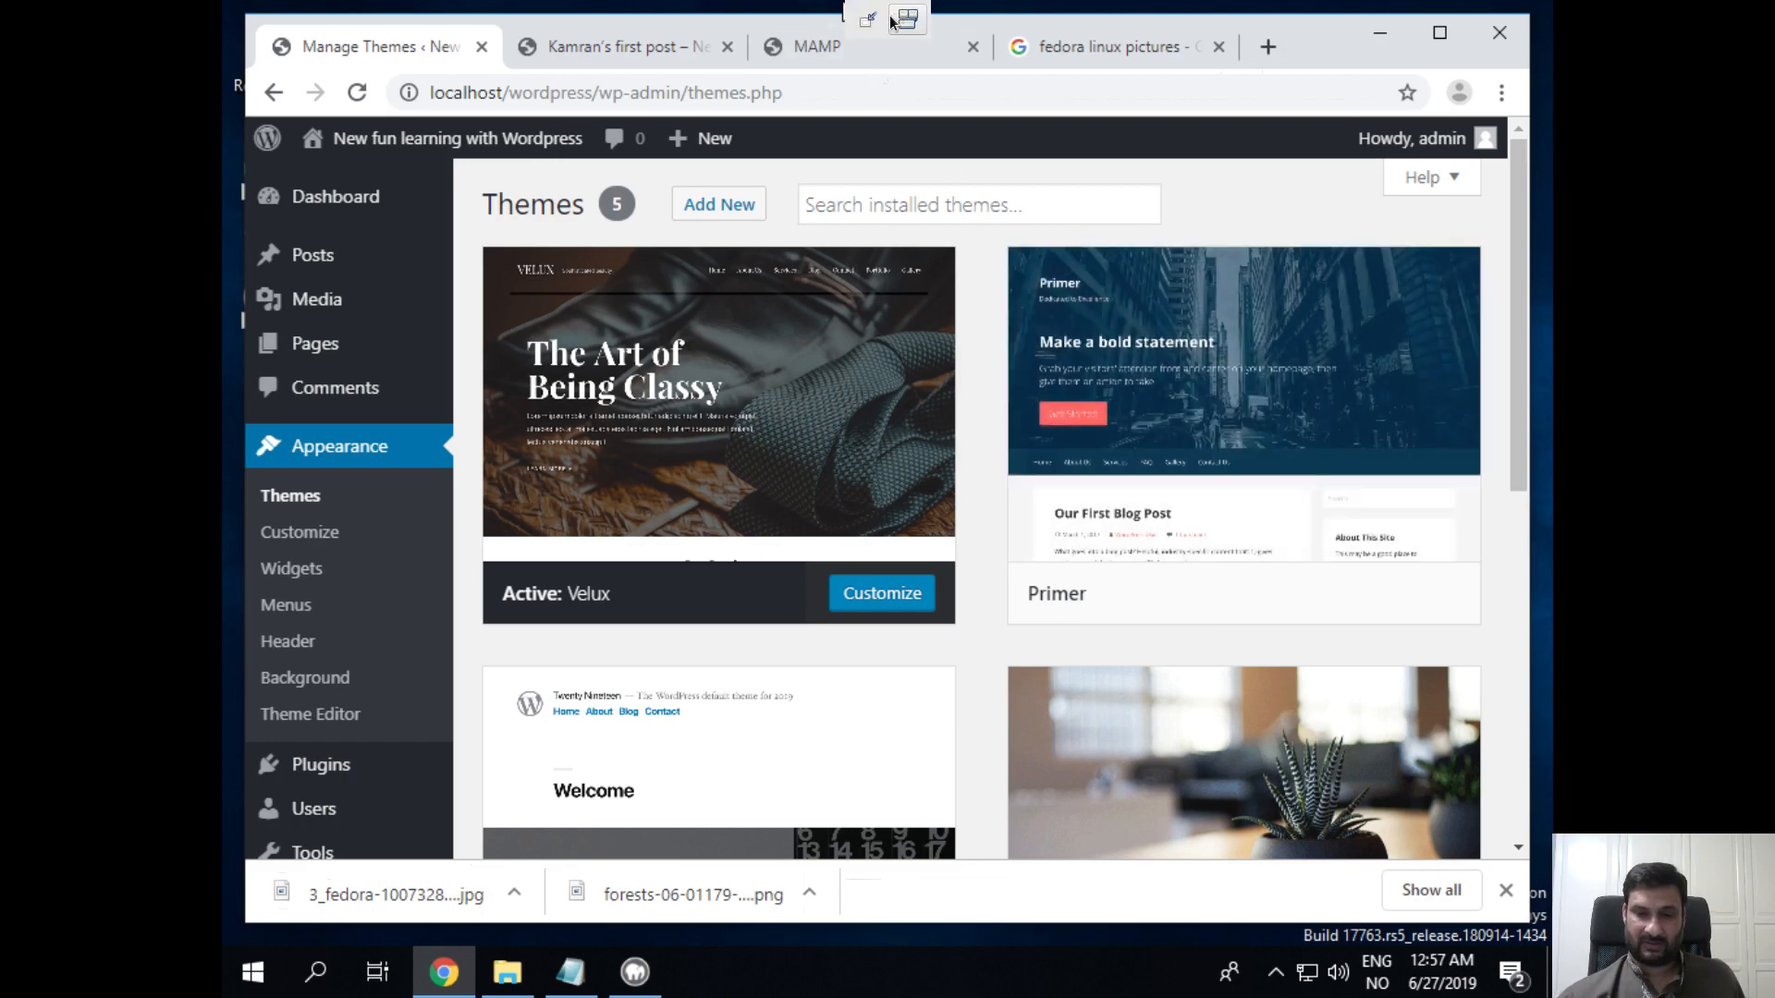
Step: Minimize the fullscreen Windows VM, switch to the Xournal notes, then bring up SimpleScreenRecorder
{"action": "left_click", "coordinate": [879, 25]}
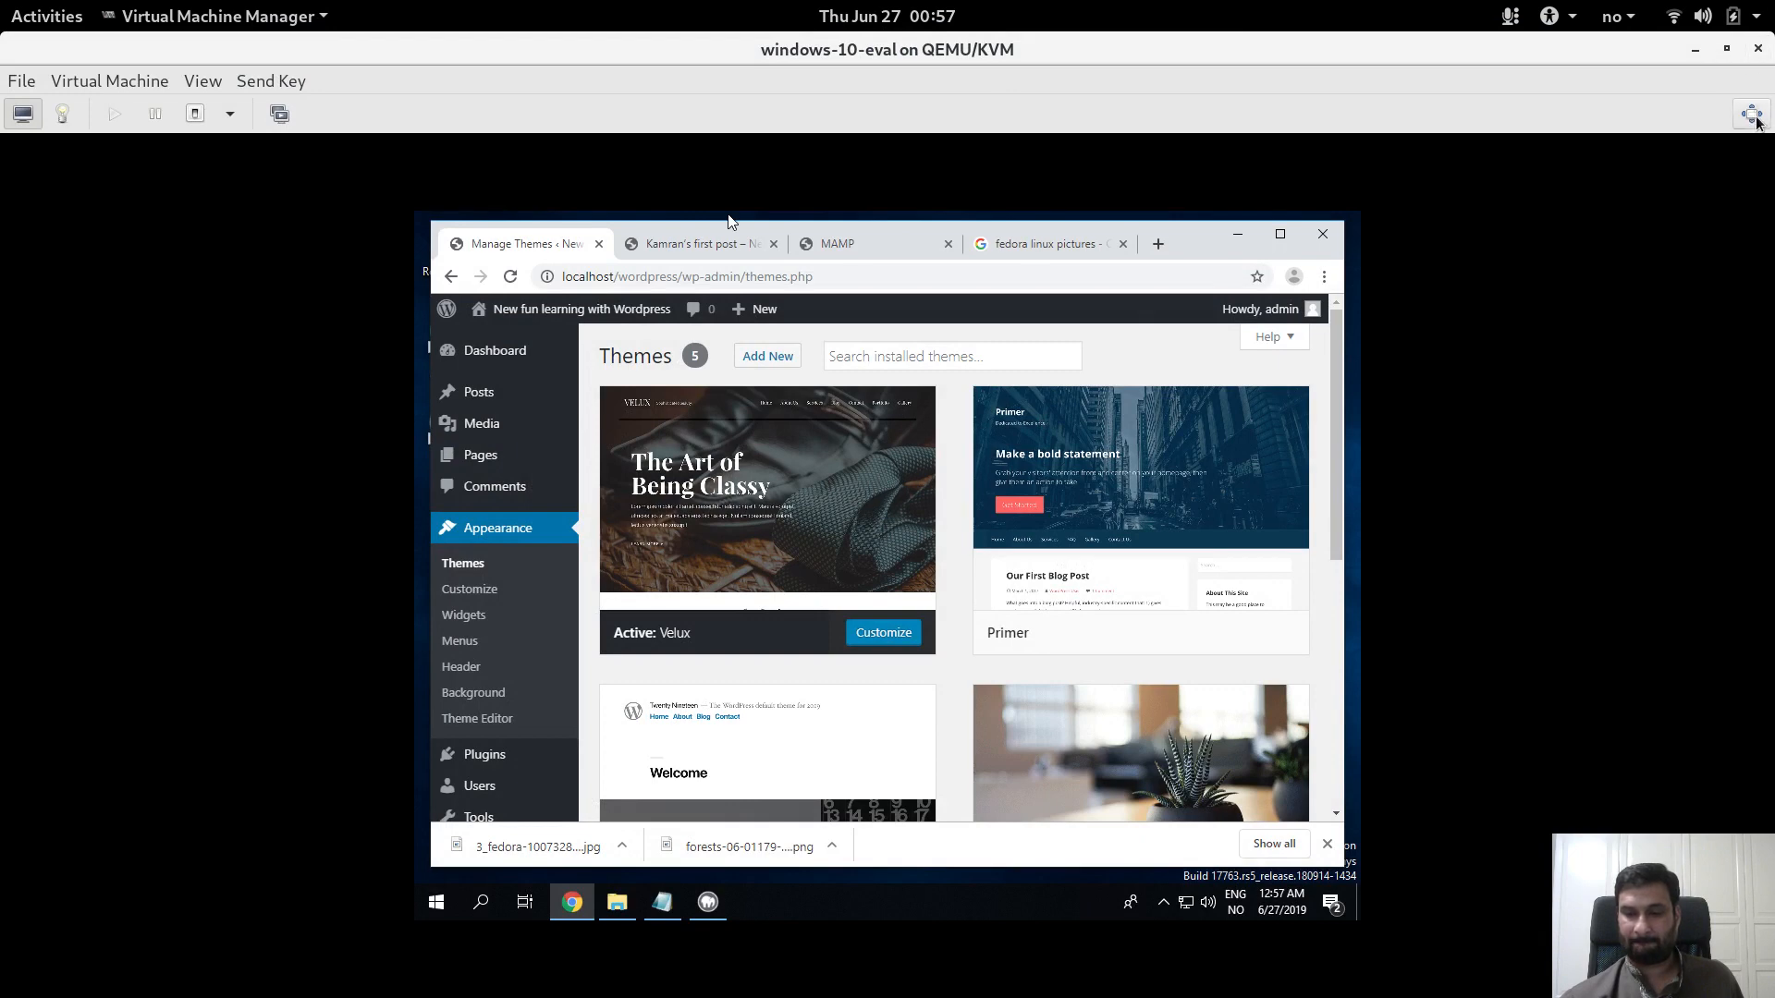
{"action": "left_click", "coordinate": [1694, 50]}
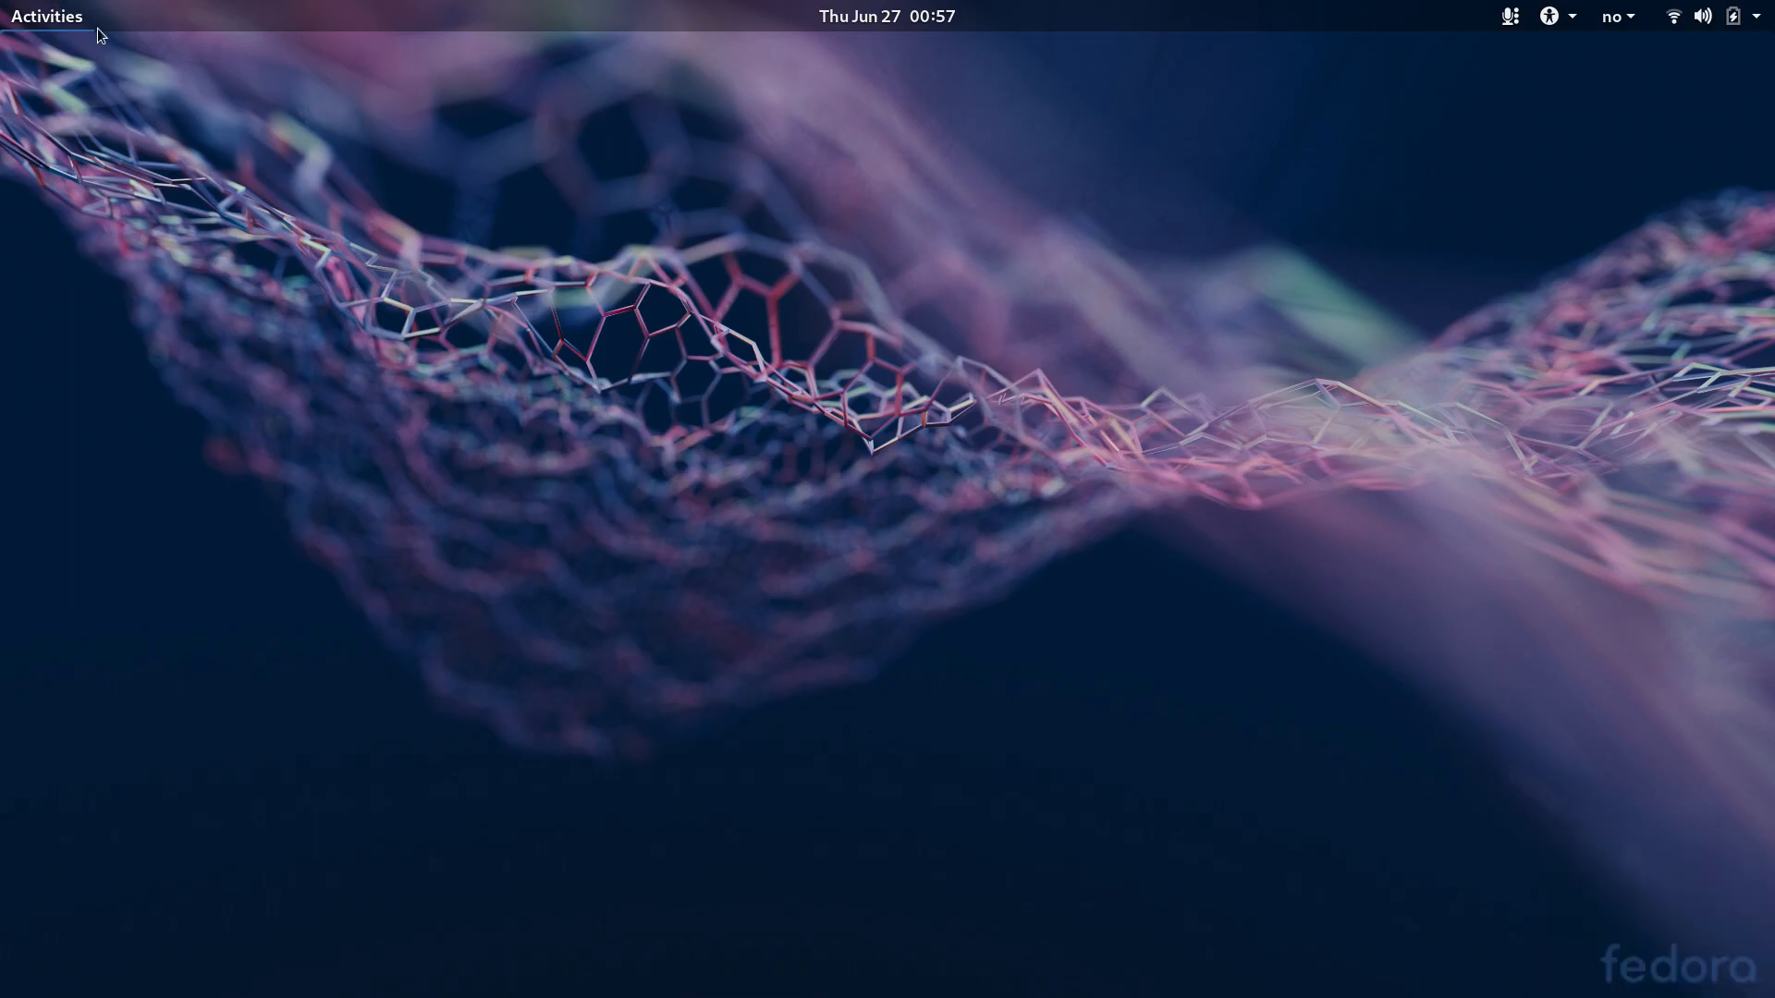
{"action": "left_click", "coordinate": [51, 16]}
{"action": "left_click", "coordinate": [1295, 821]}
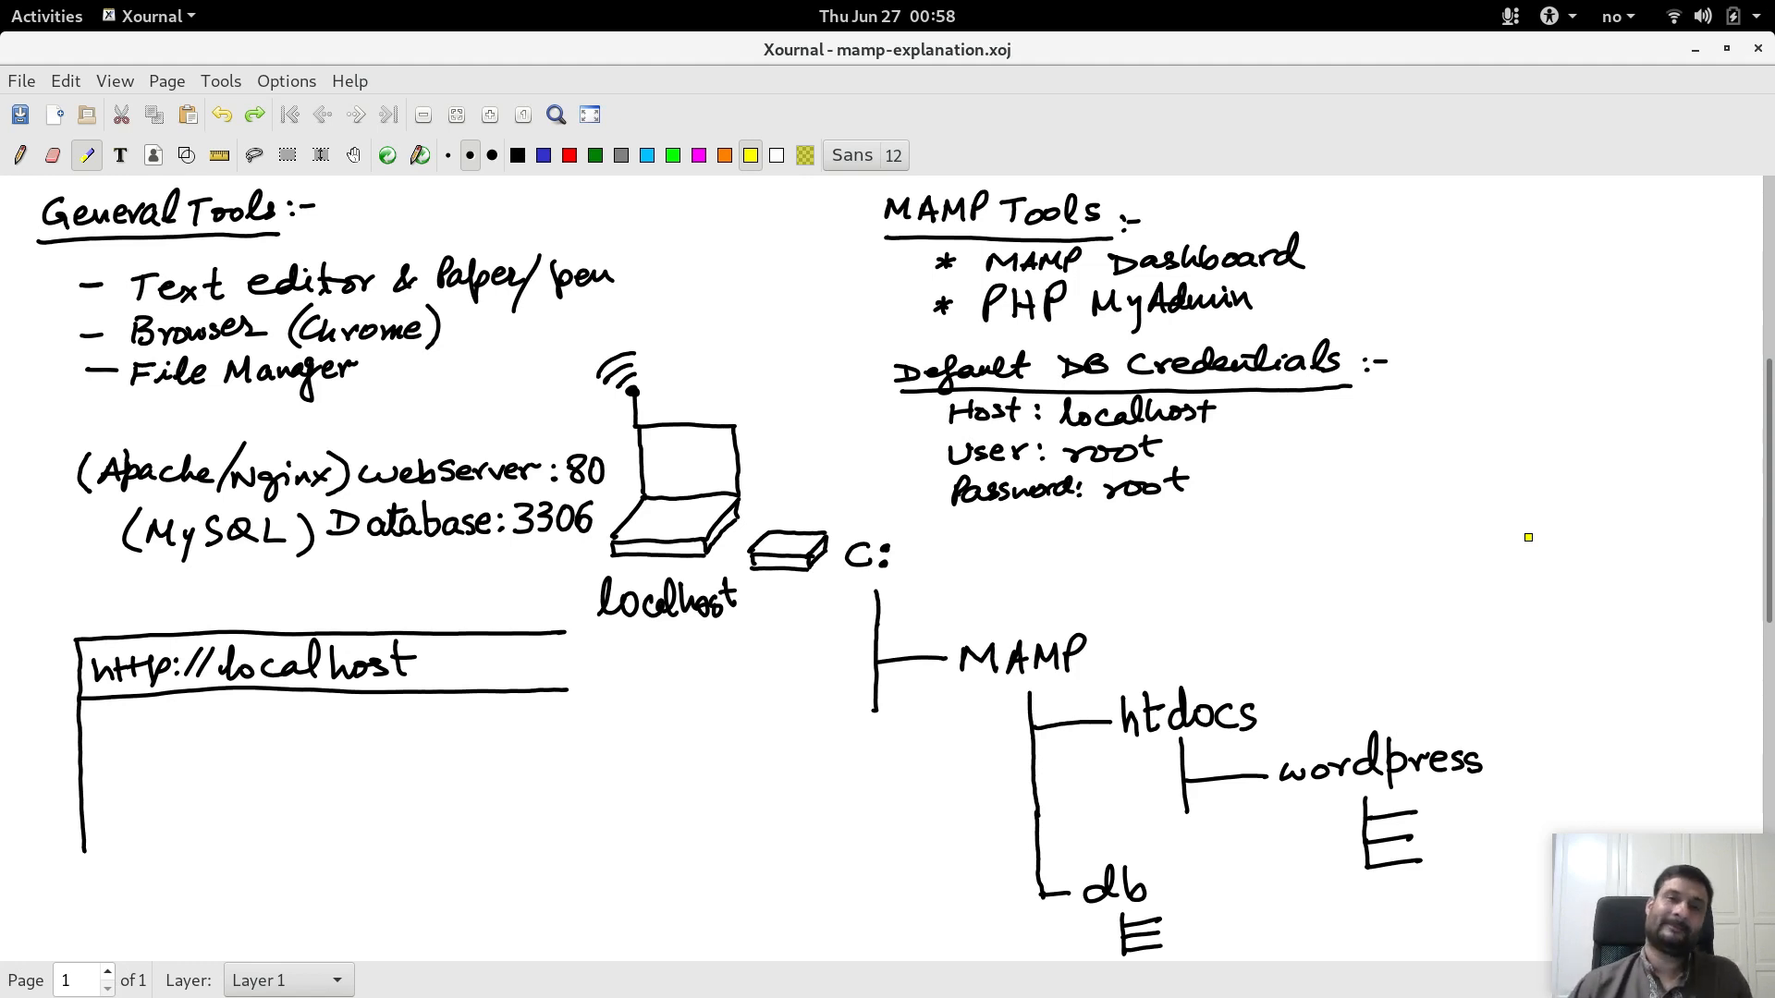
{"action": "left_click", "coordinate": [28, 16]}
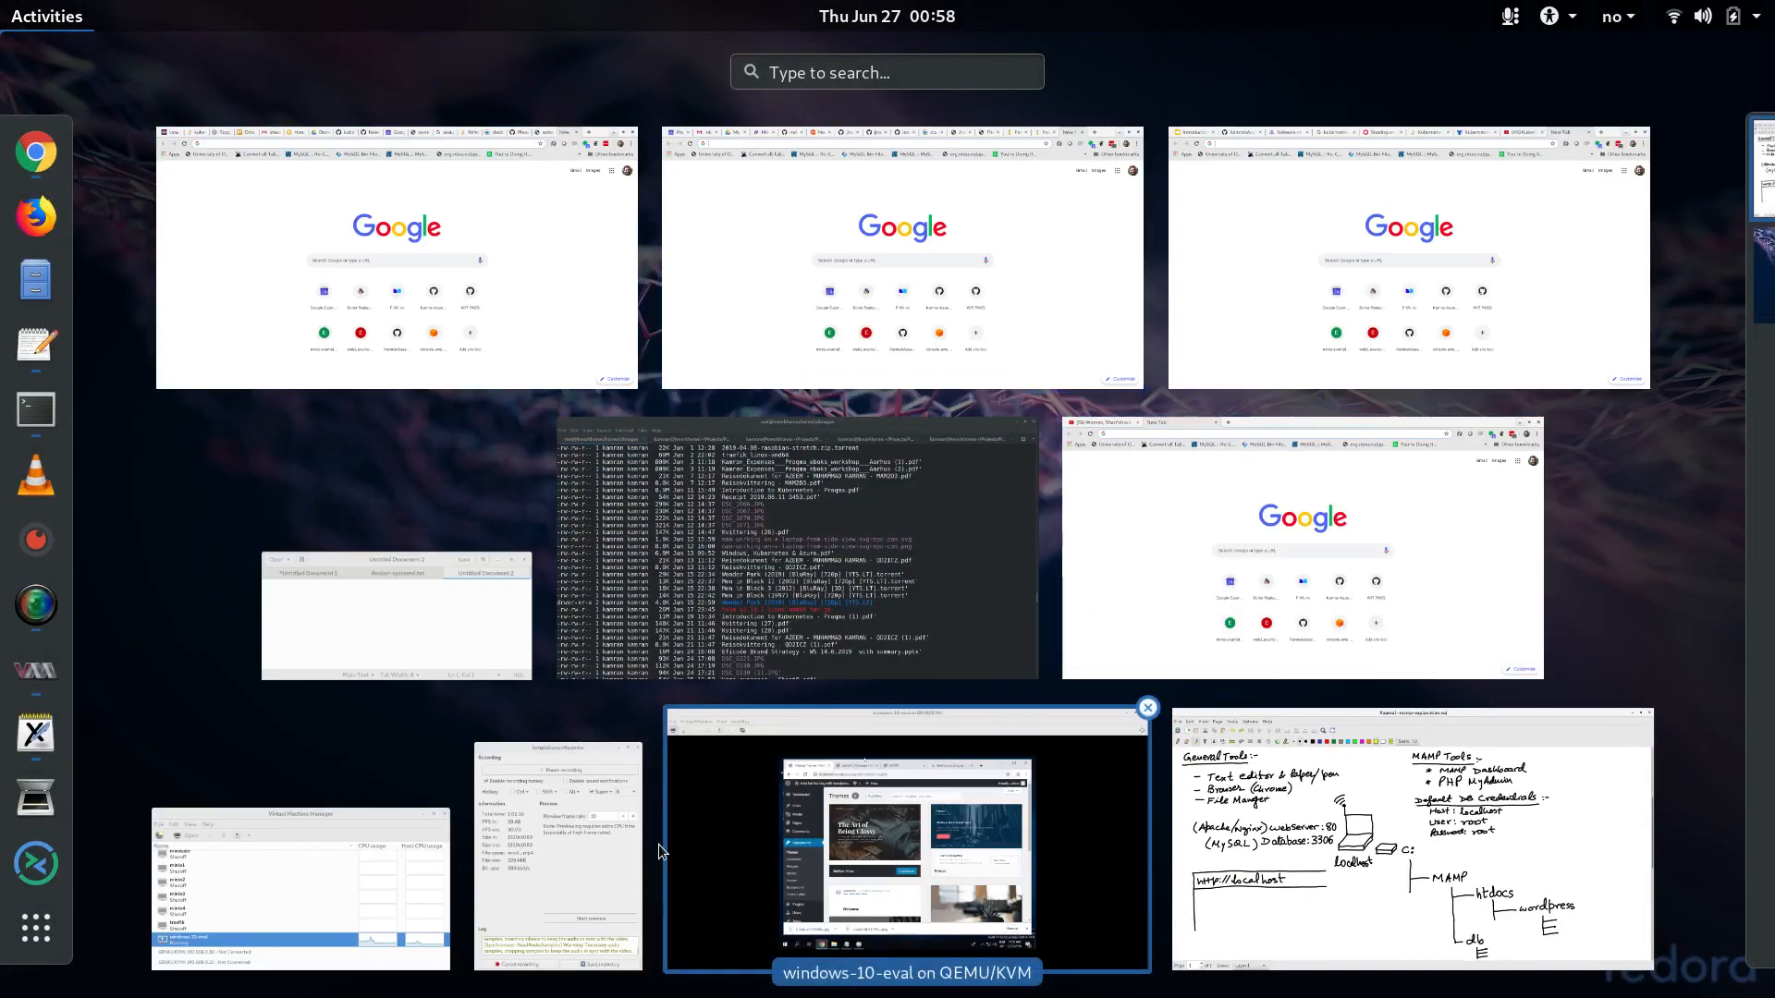
{"action": "left_click", "coordinate": [569, 875]}
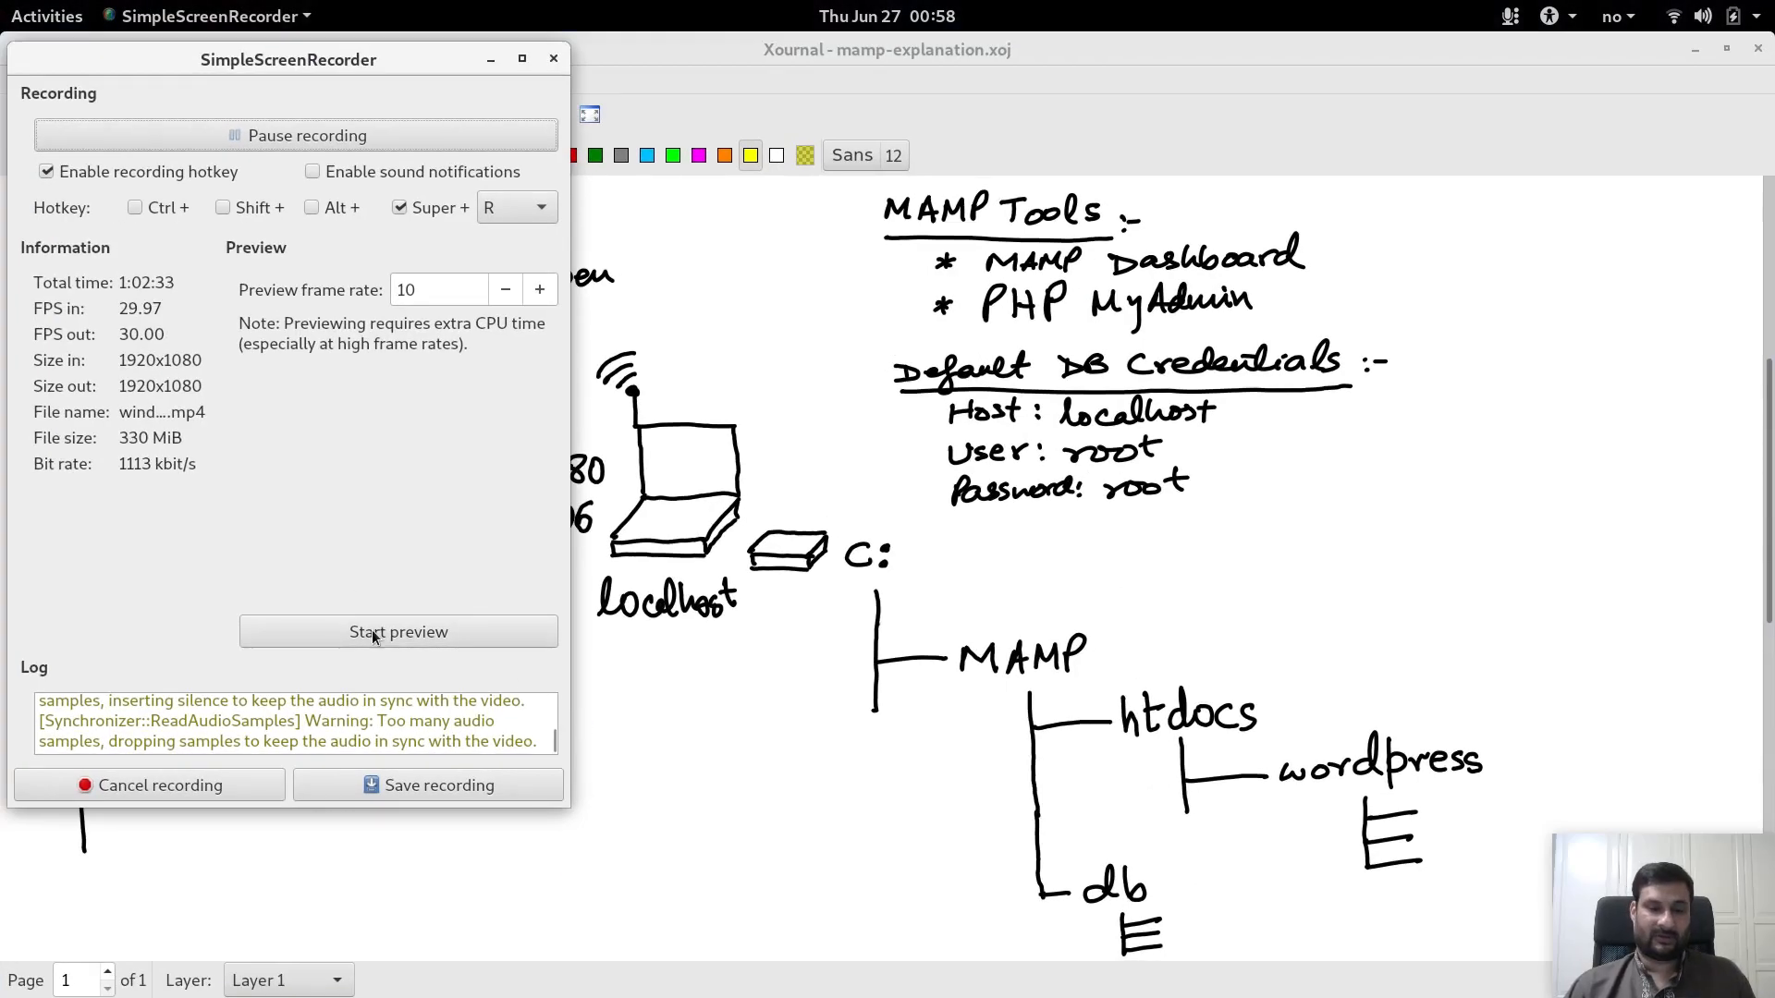